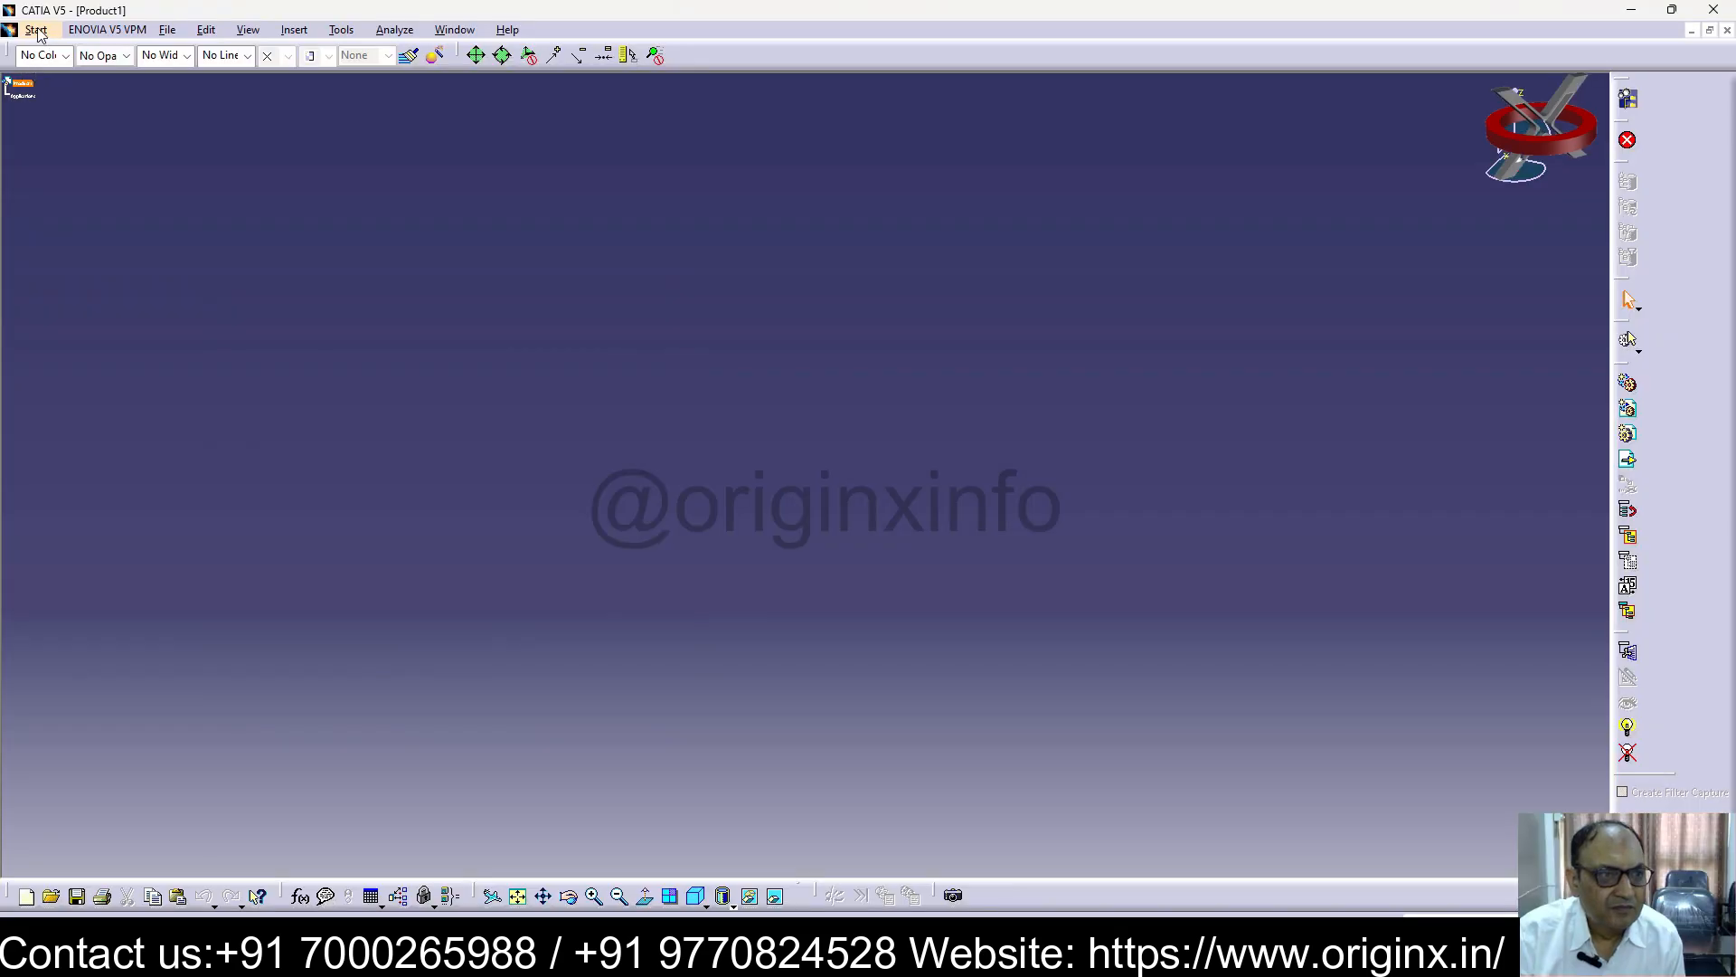
Create a new part in the Part Design workbench
click(38, 28)
mouse_move(214, 115)
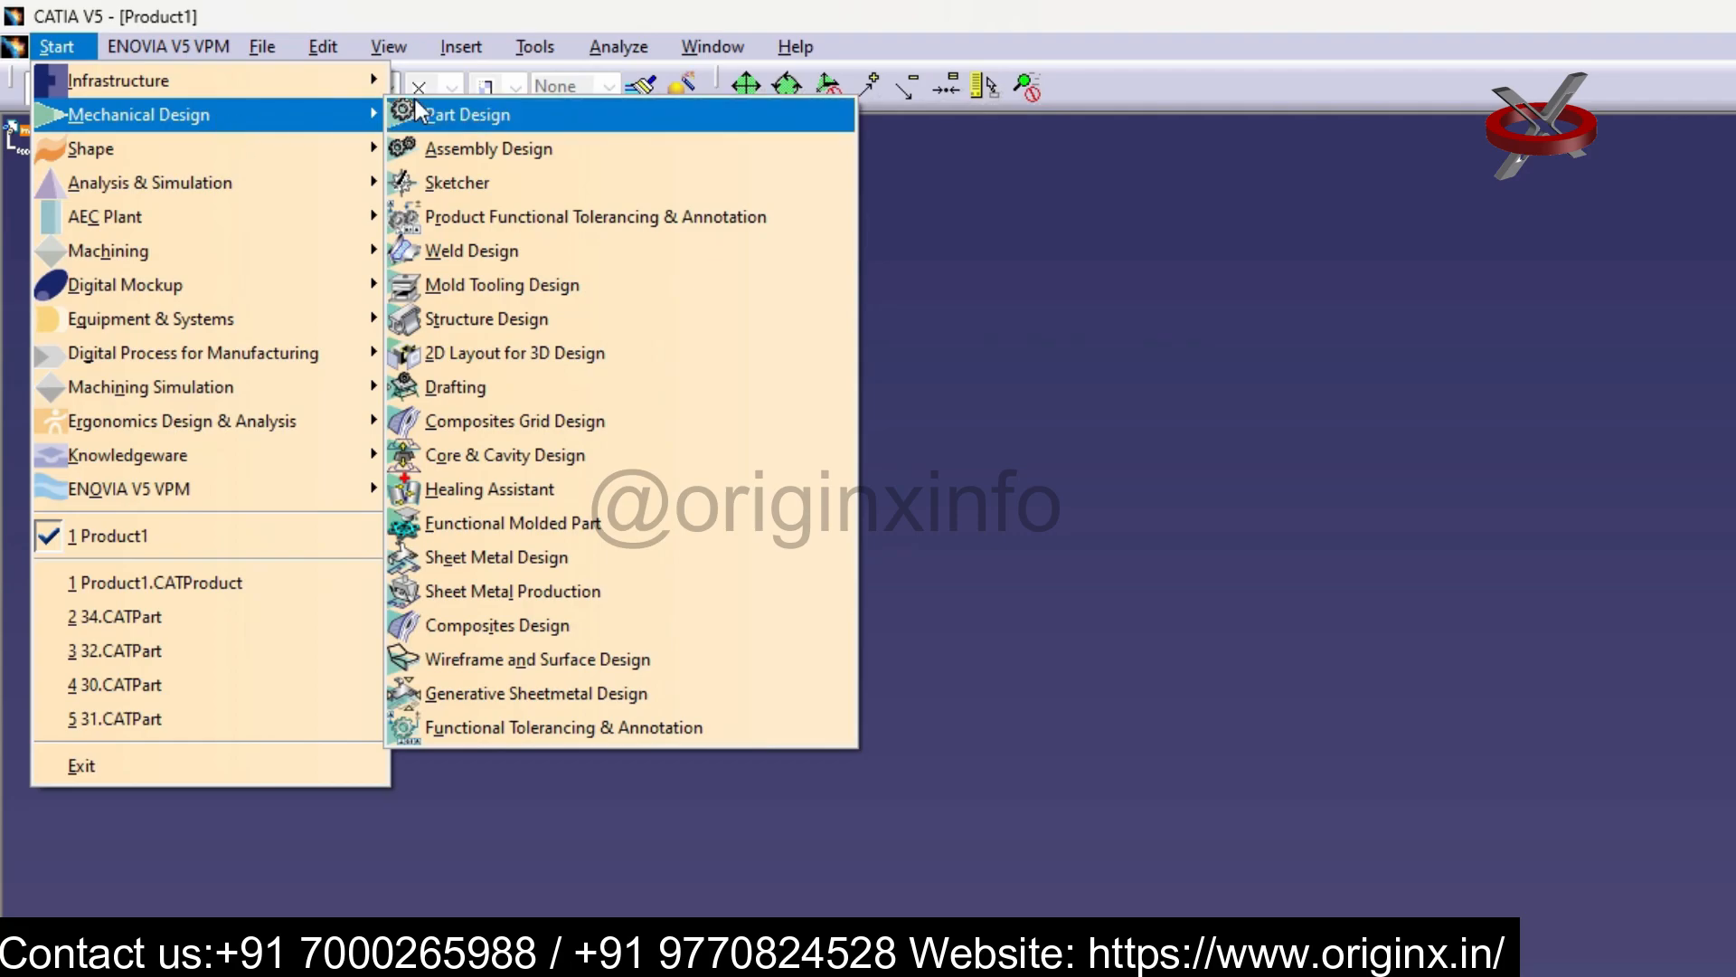
click(446, 115)
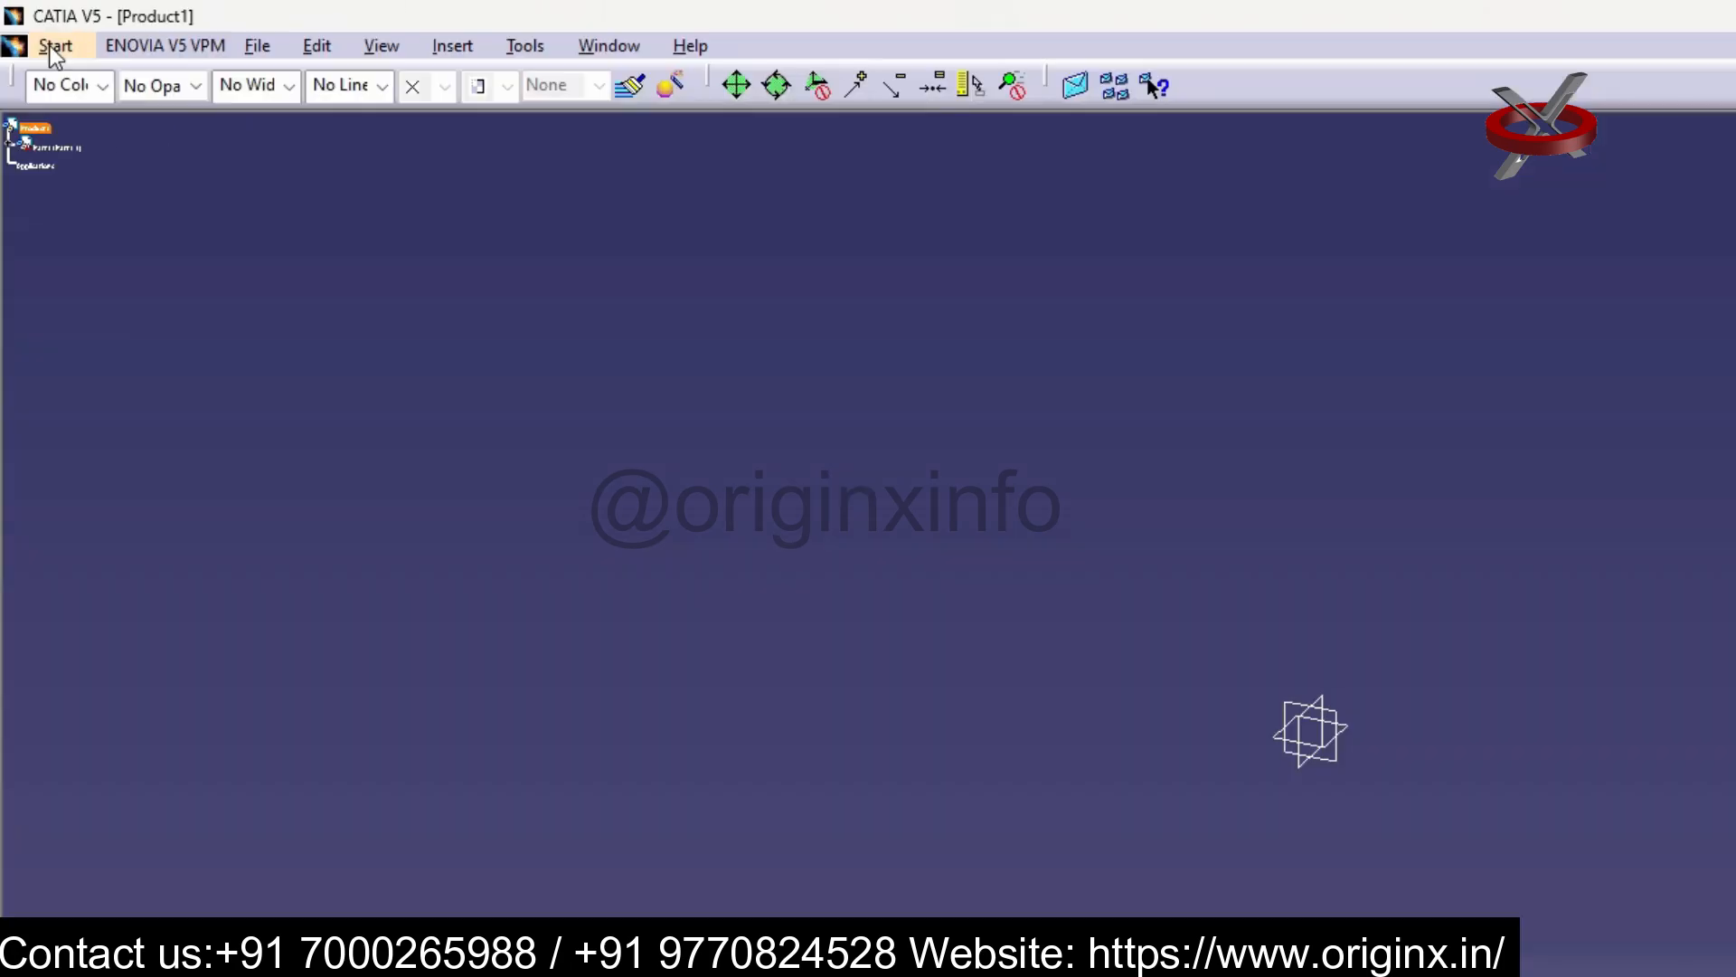
click(36, 30)
mouse_move(90, 78)
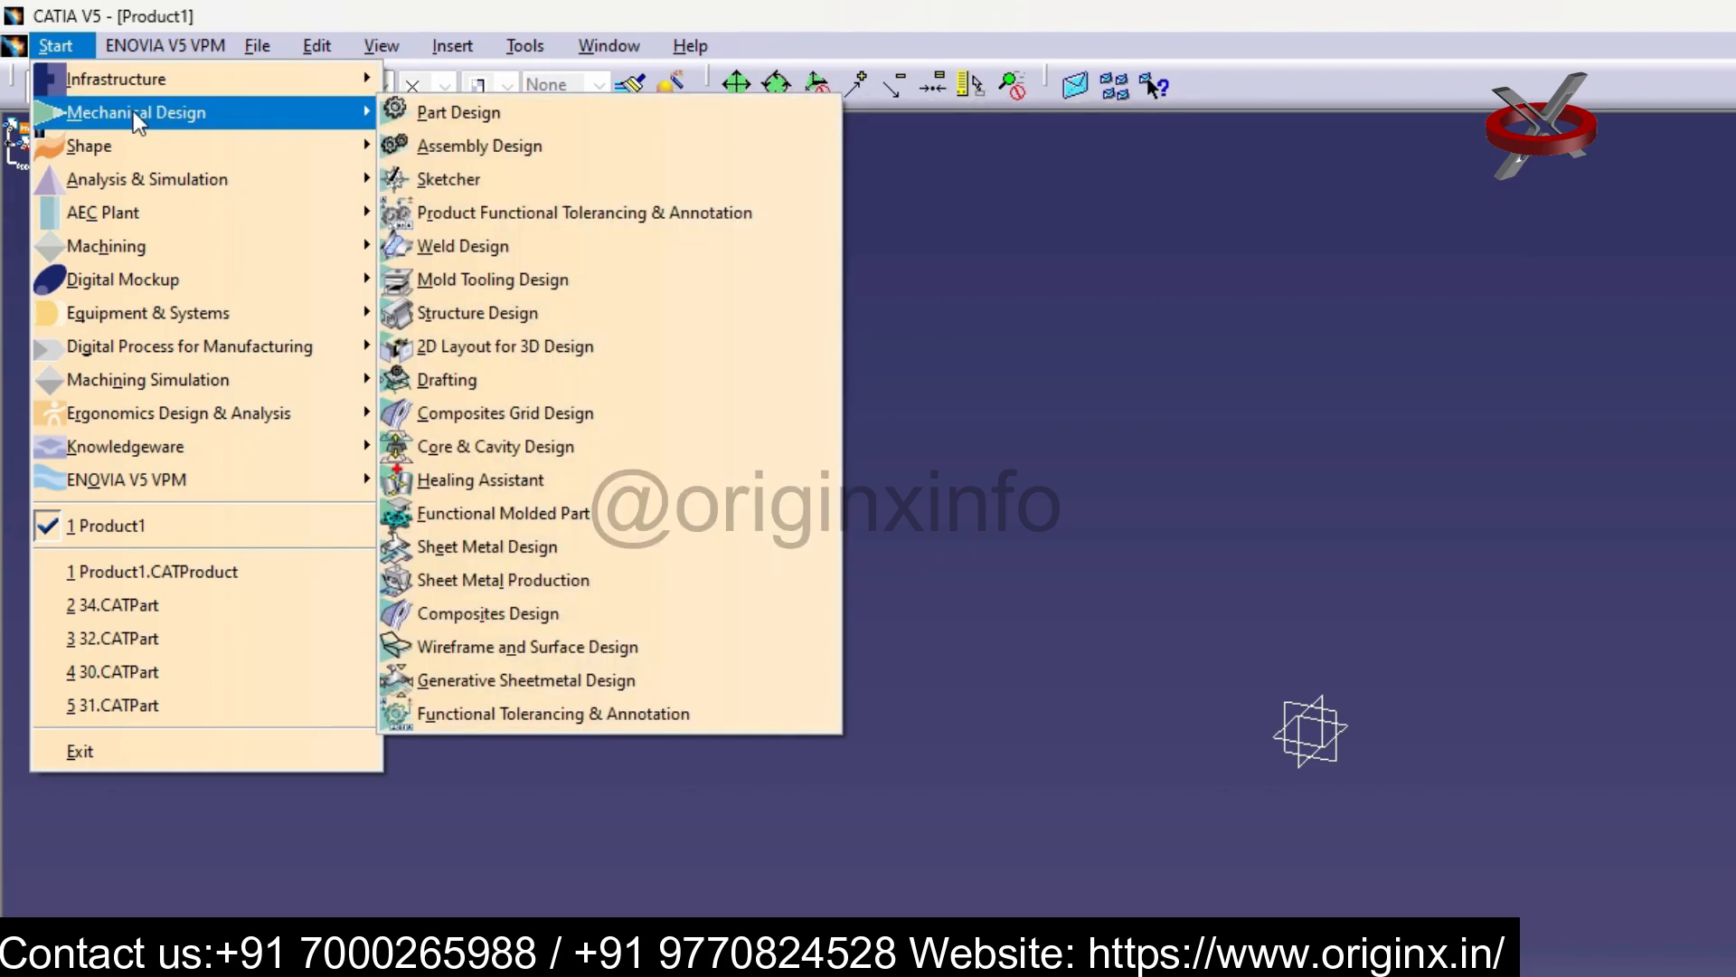
click(516, 110)
click(816, 649)
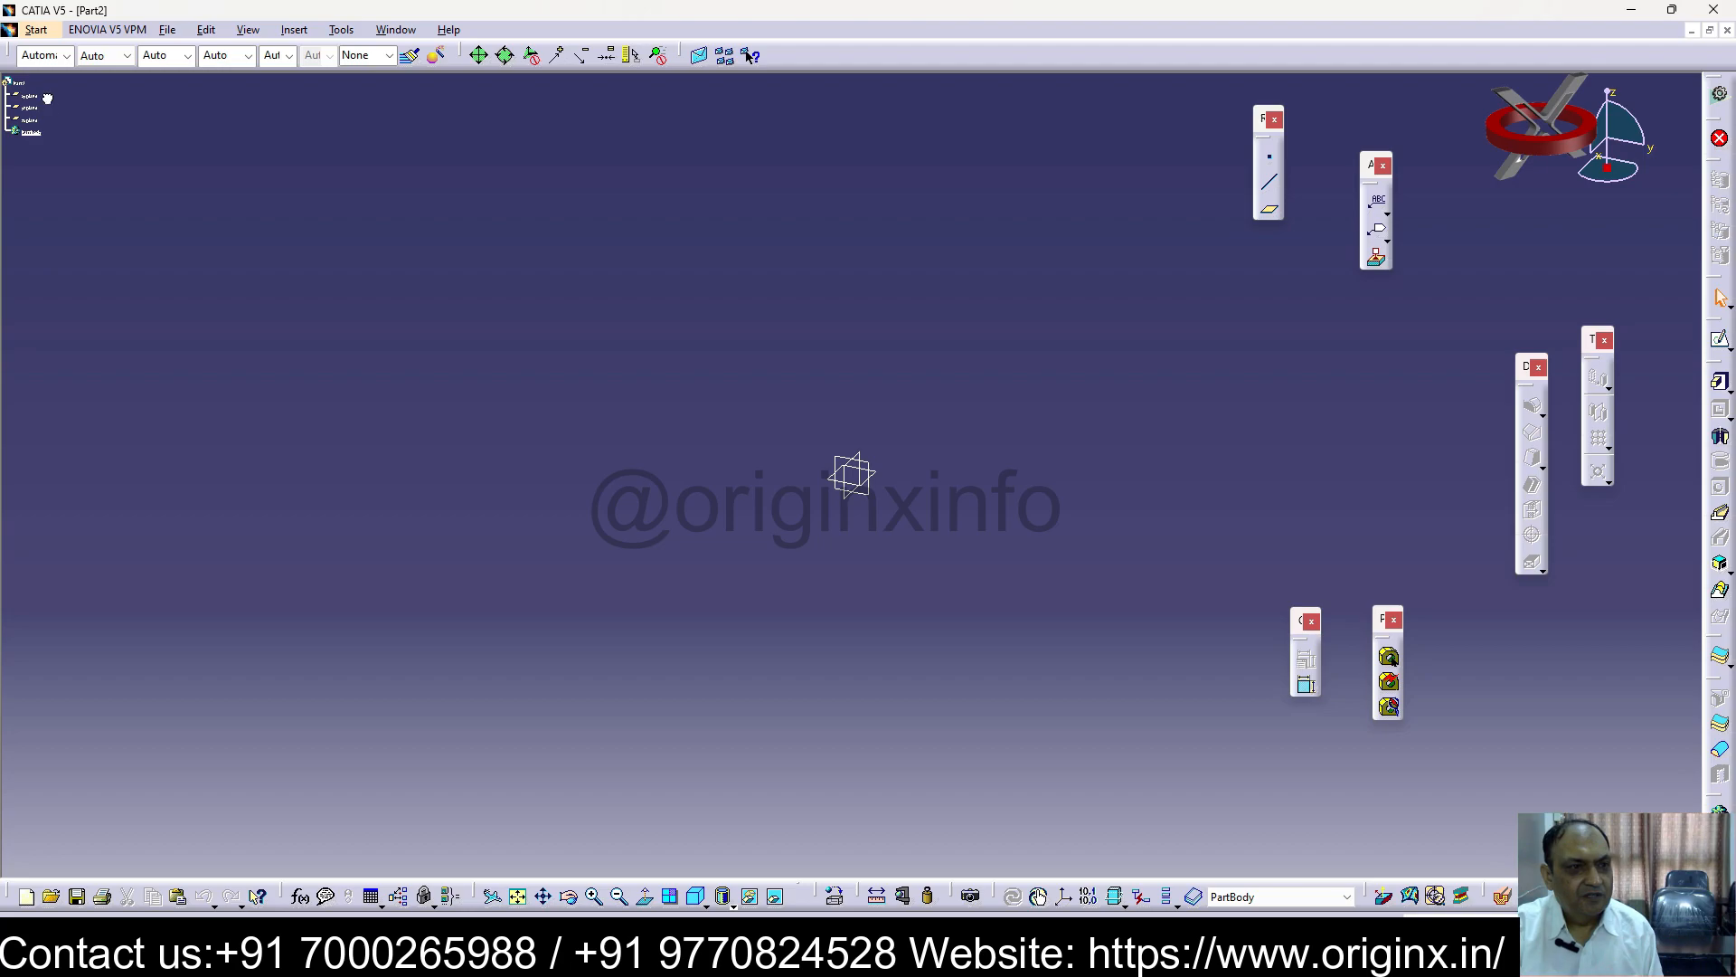
scroll(75, 119, up, 3)
scroll(49, 231, down, 3)
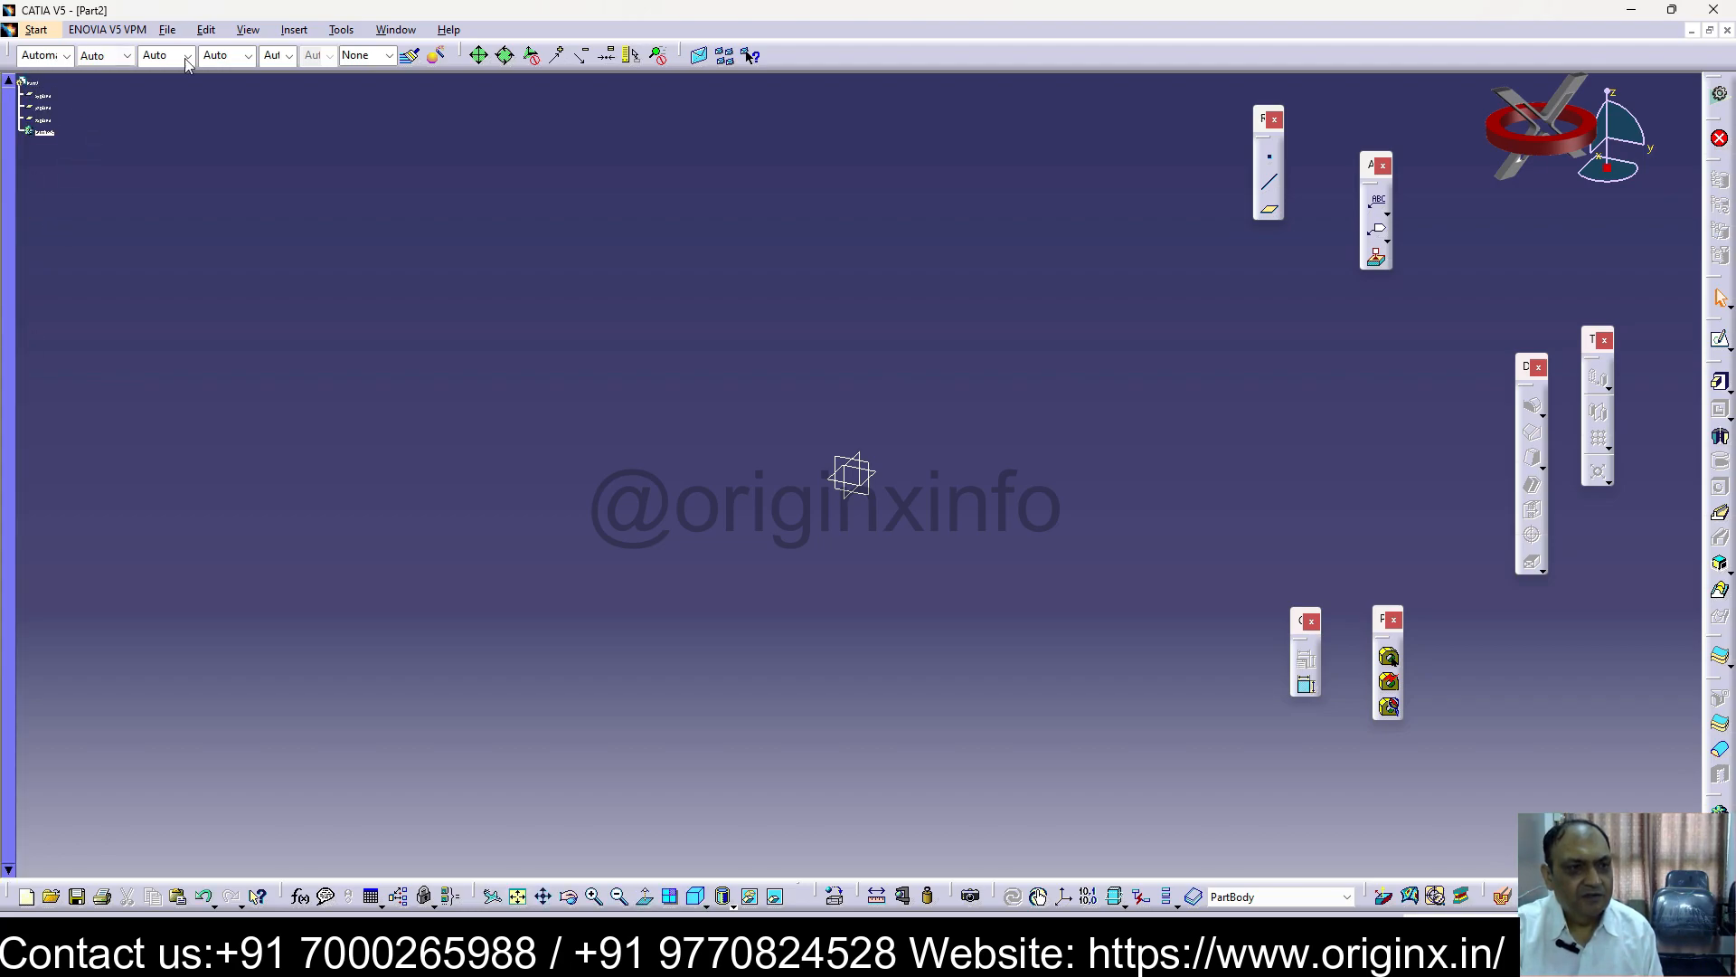
click(248, 32)
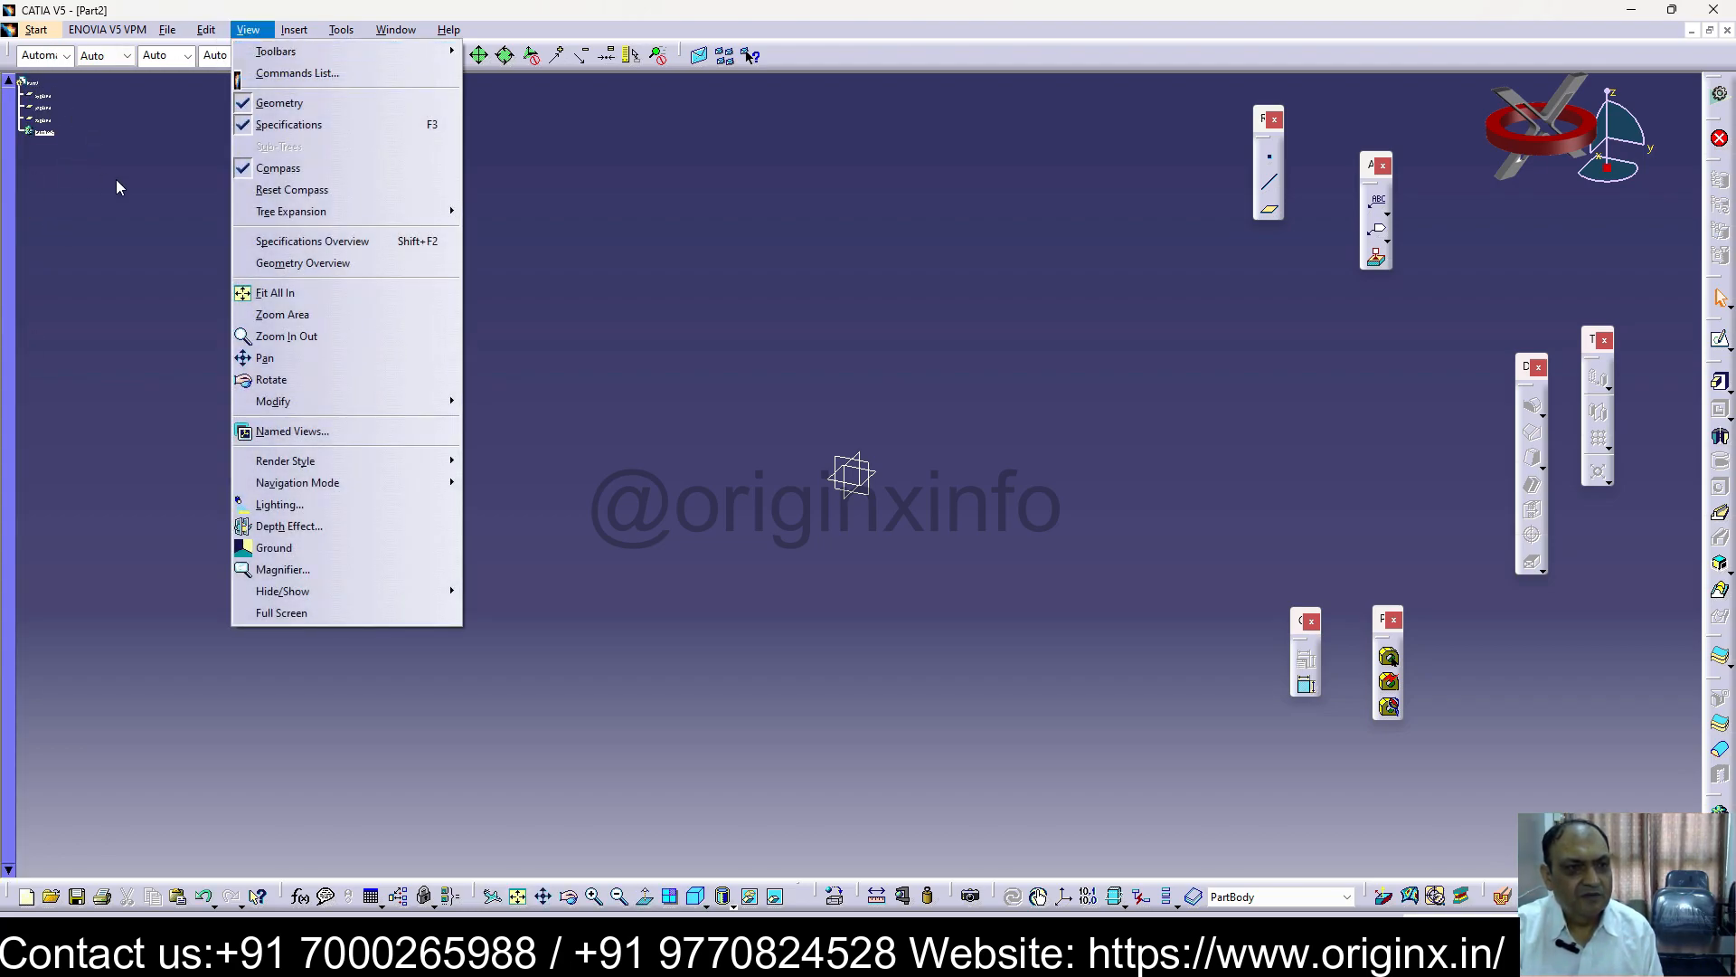
click(44, 133)
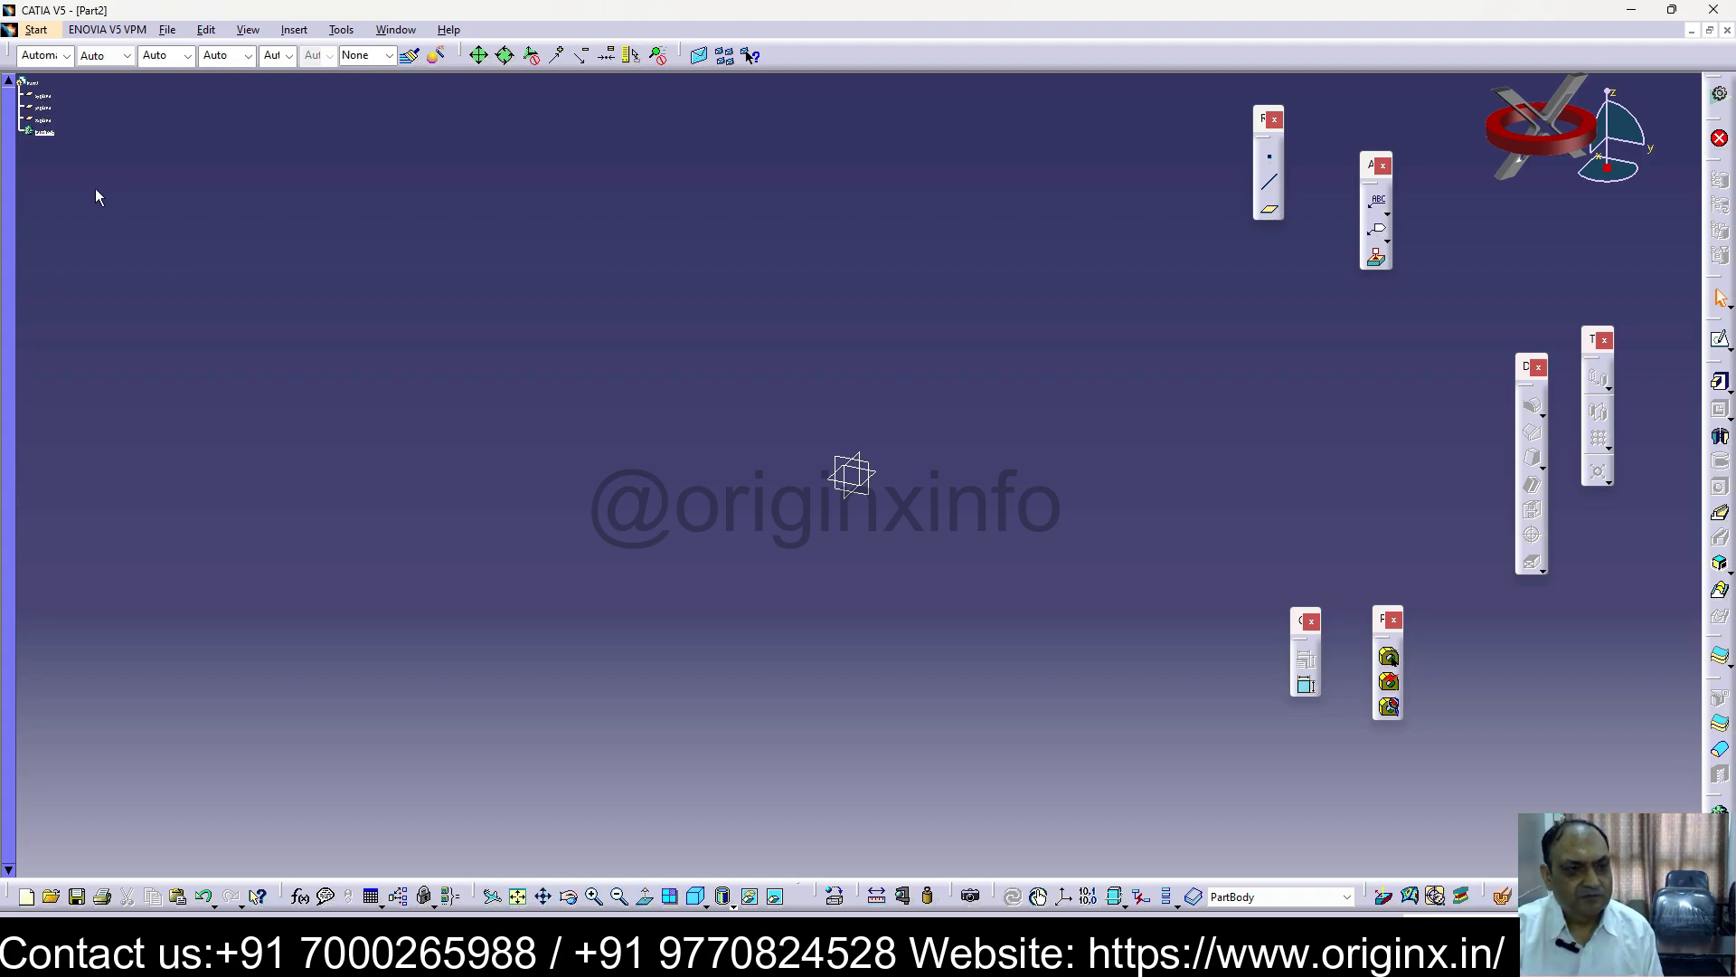
Start a sketch on the yz plane and draw a wide, low rectangle around the origin as the base
click(870, 468)
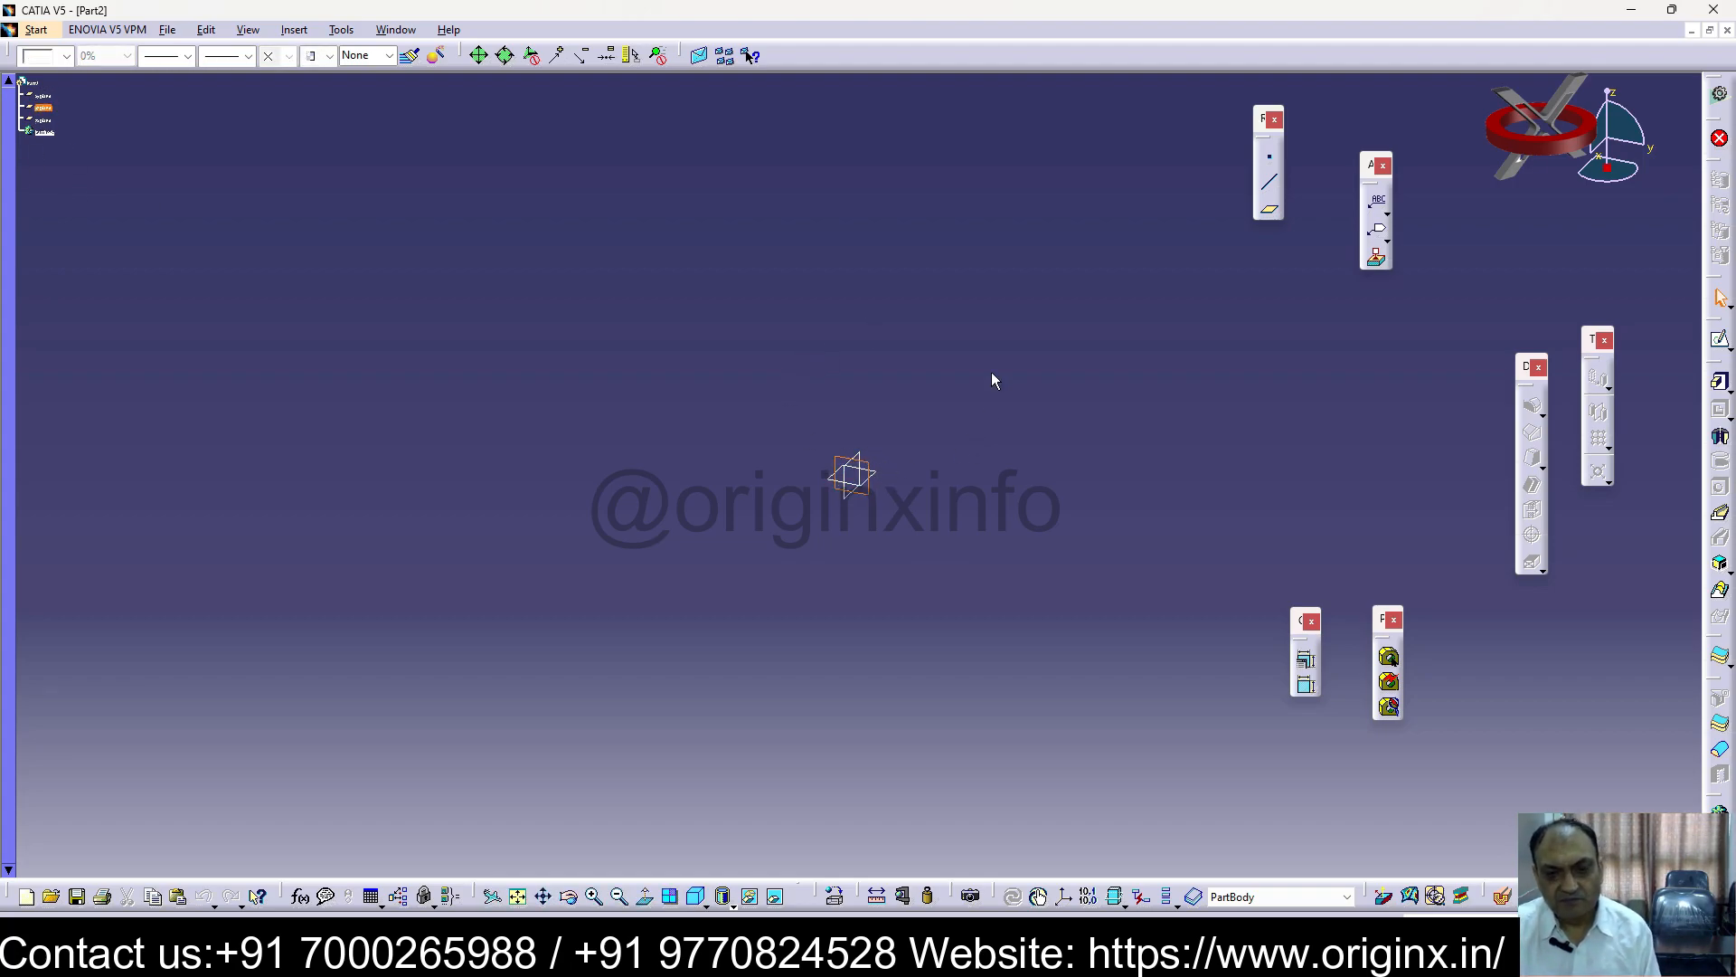
click(1721, 343)
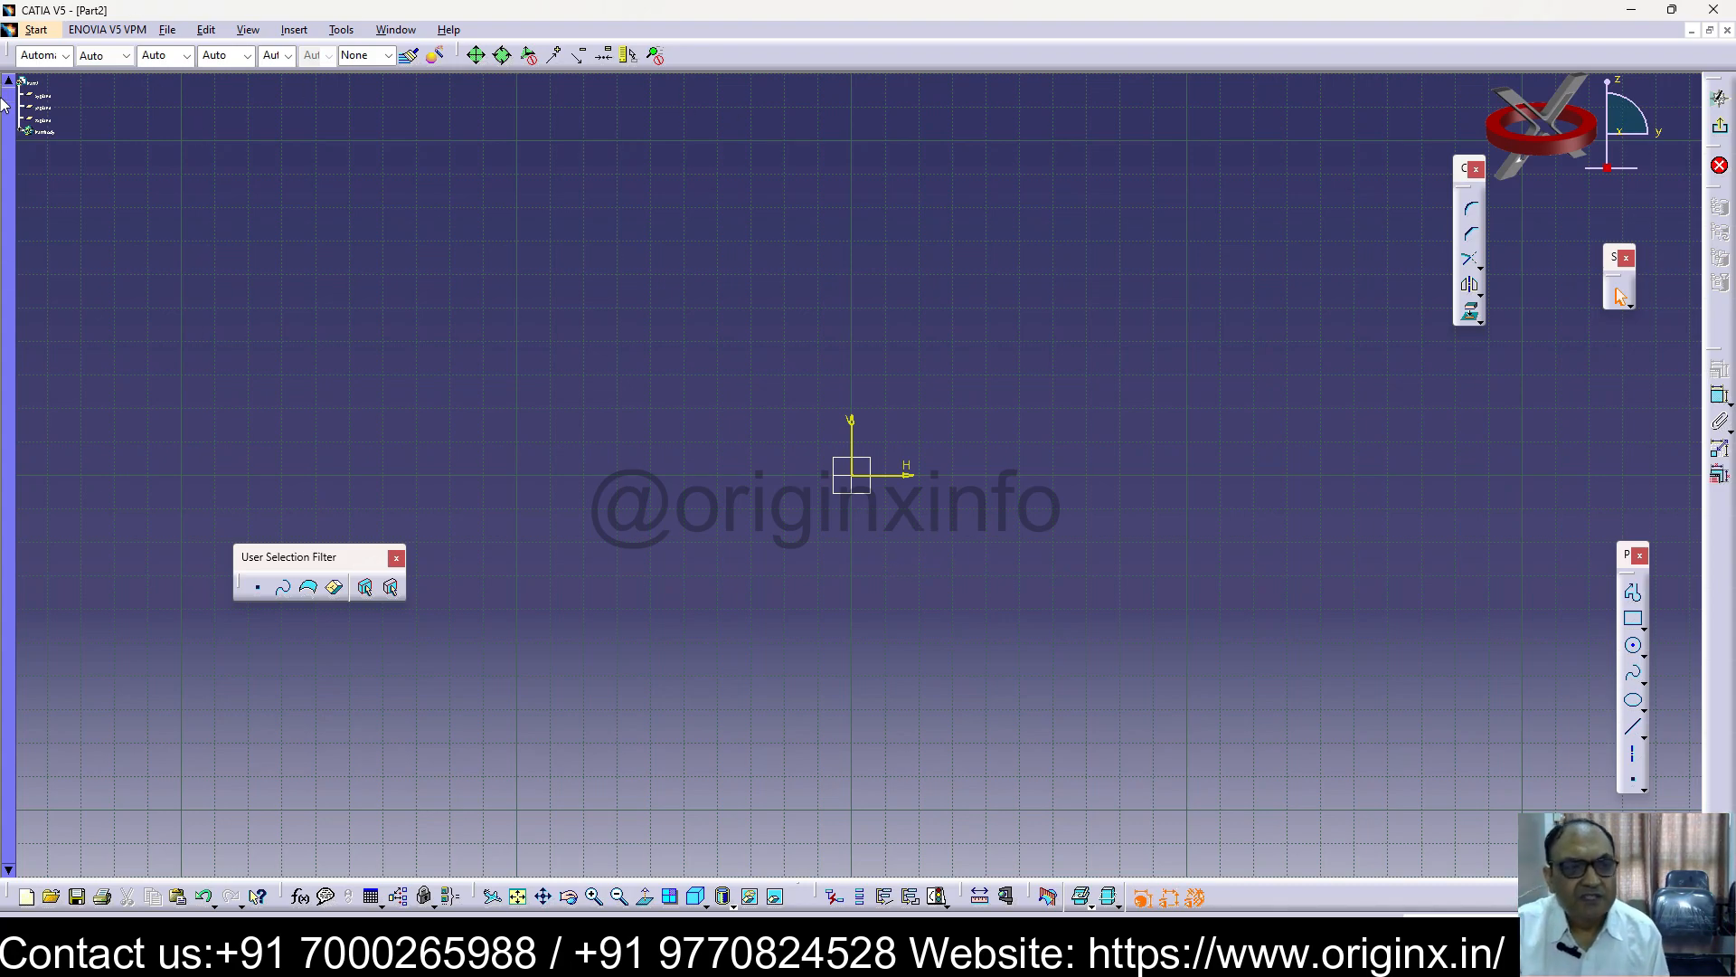
click(1635, 620)
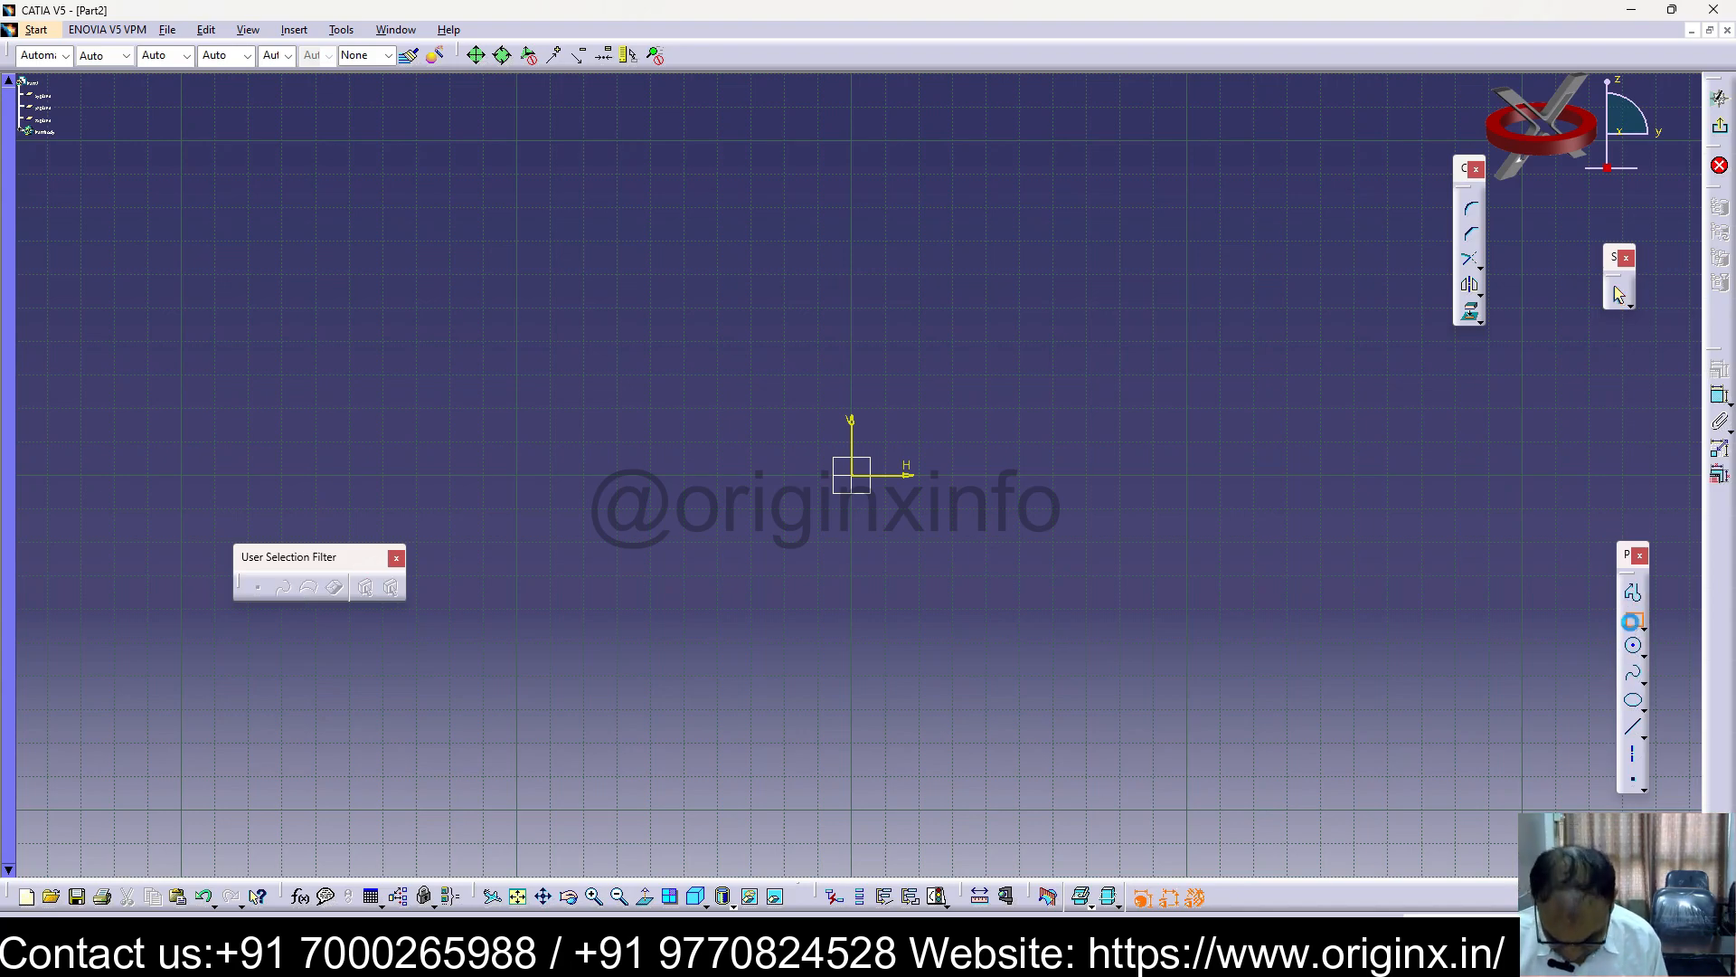
click(651, 442)
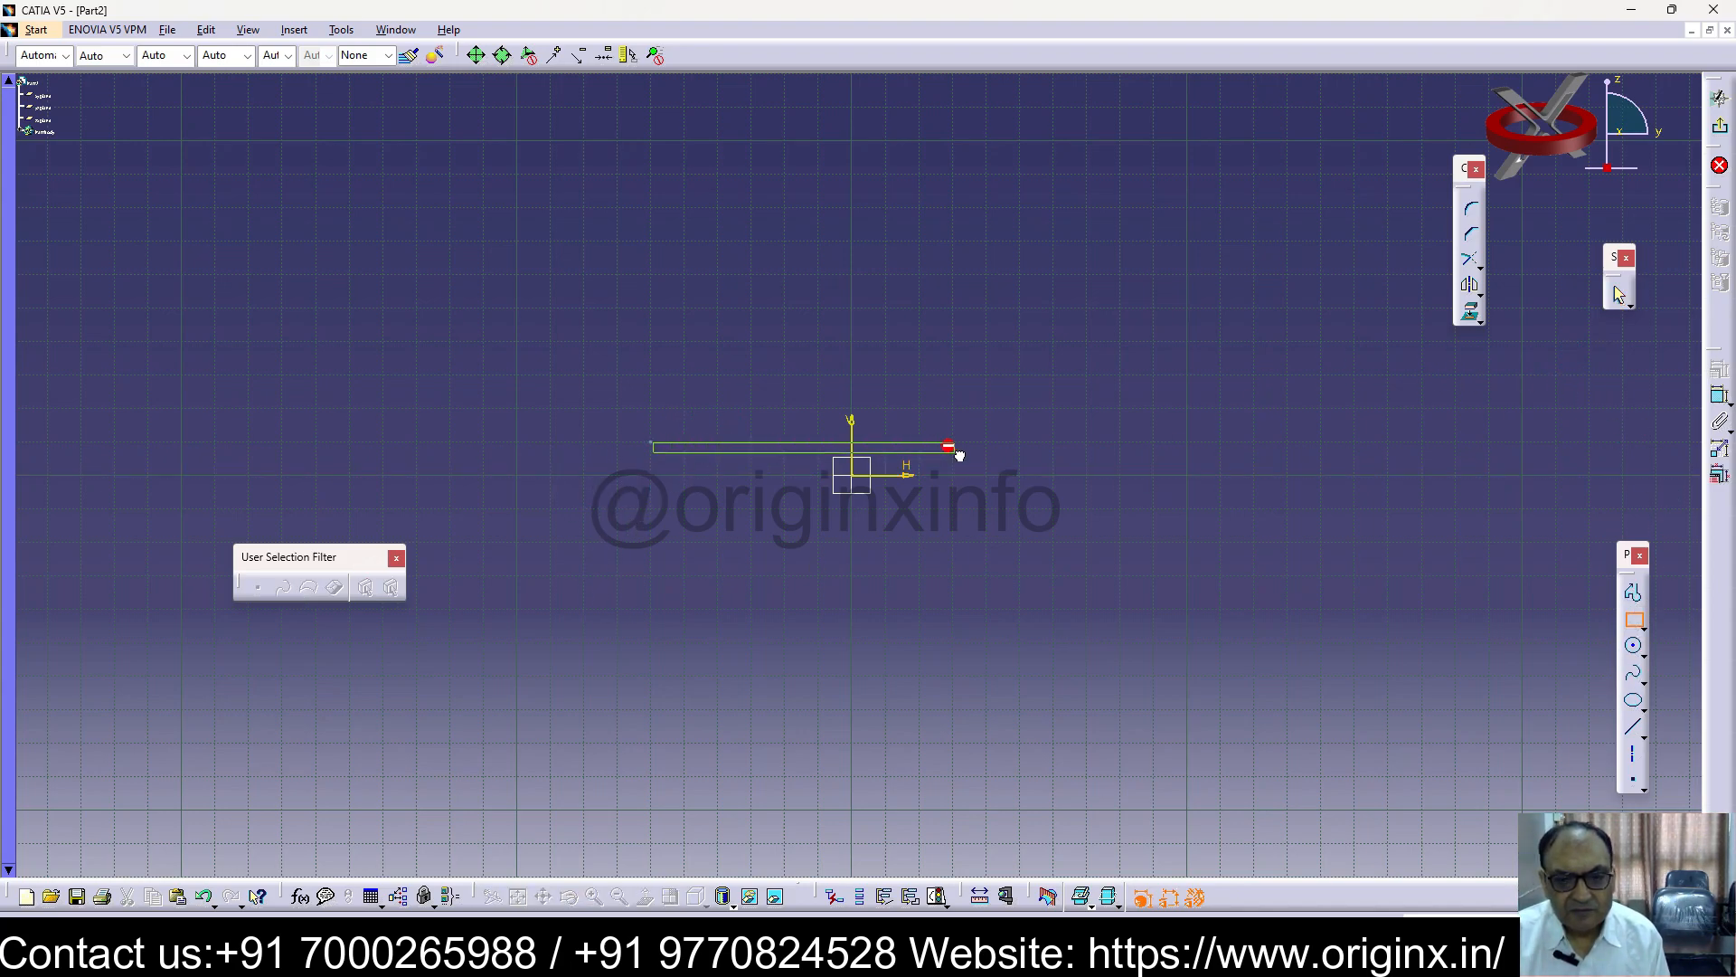
click(1017, 509)
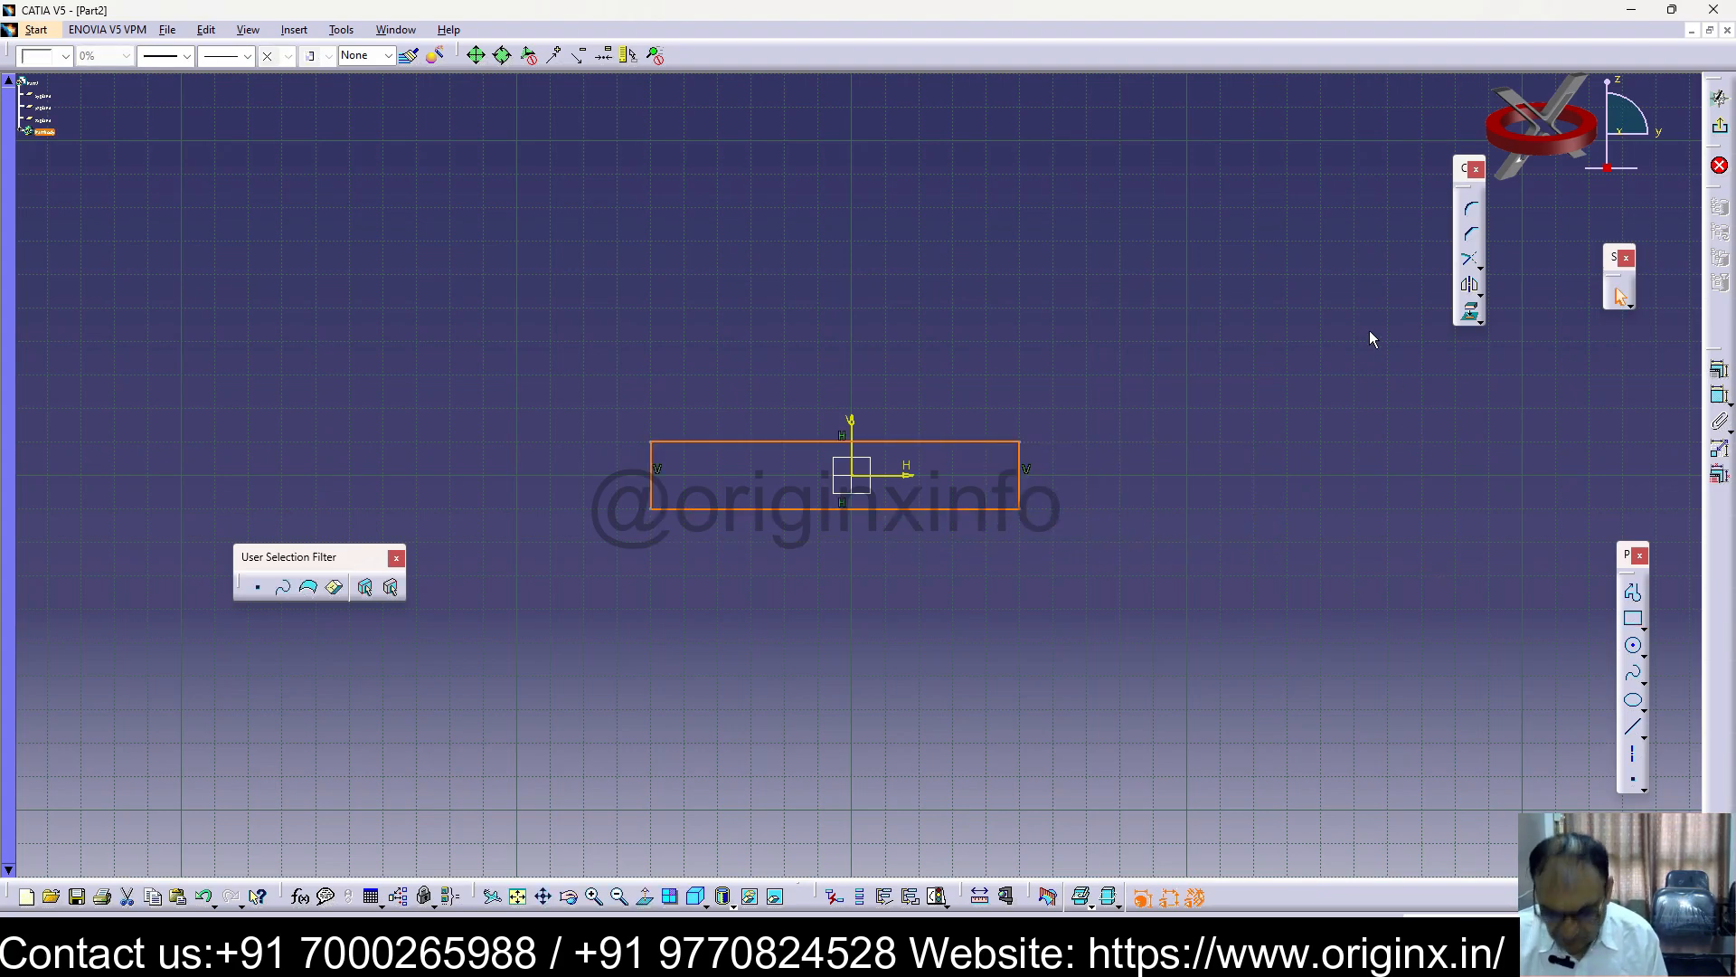
click(837, 249)
click(1634, 620)
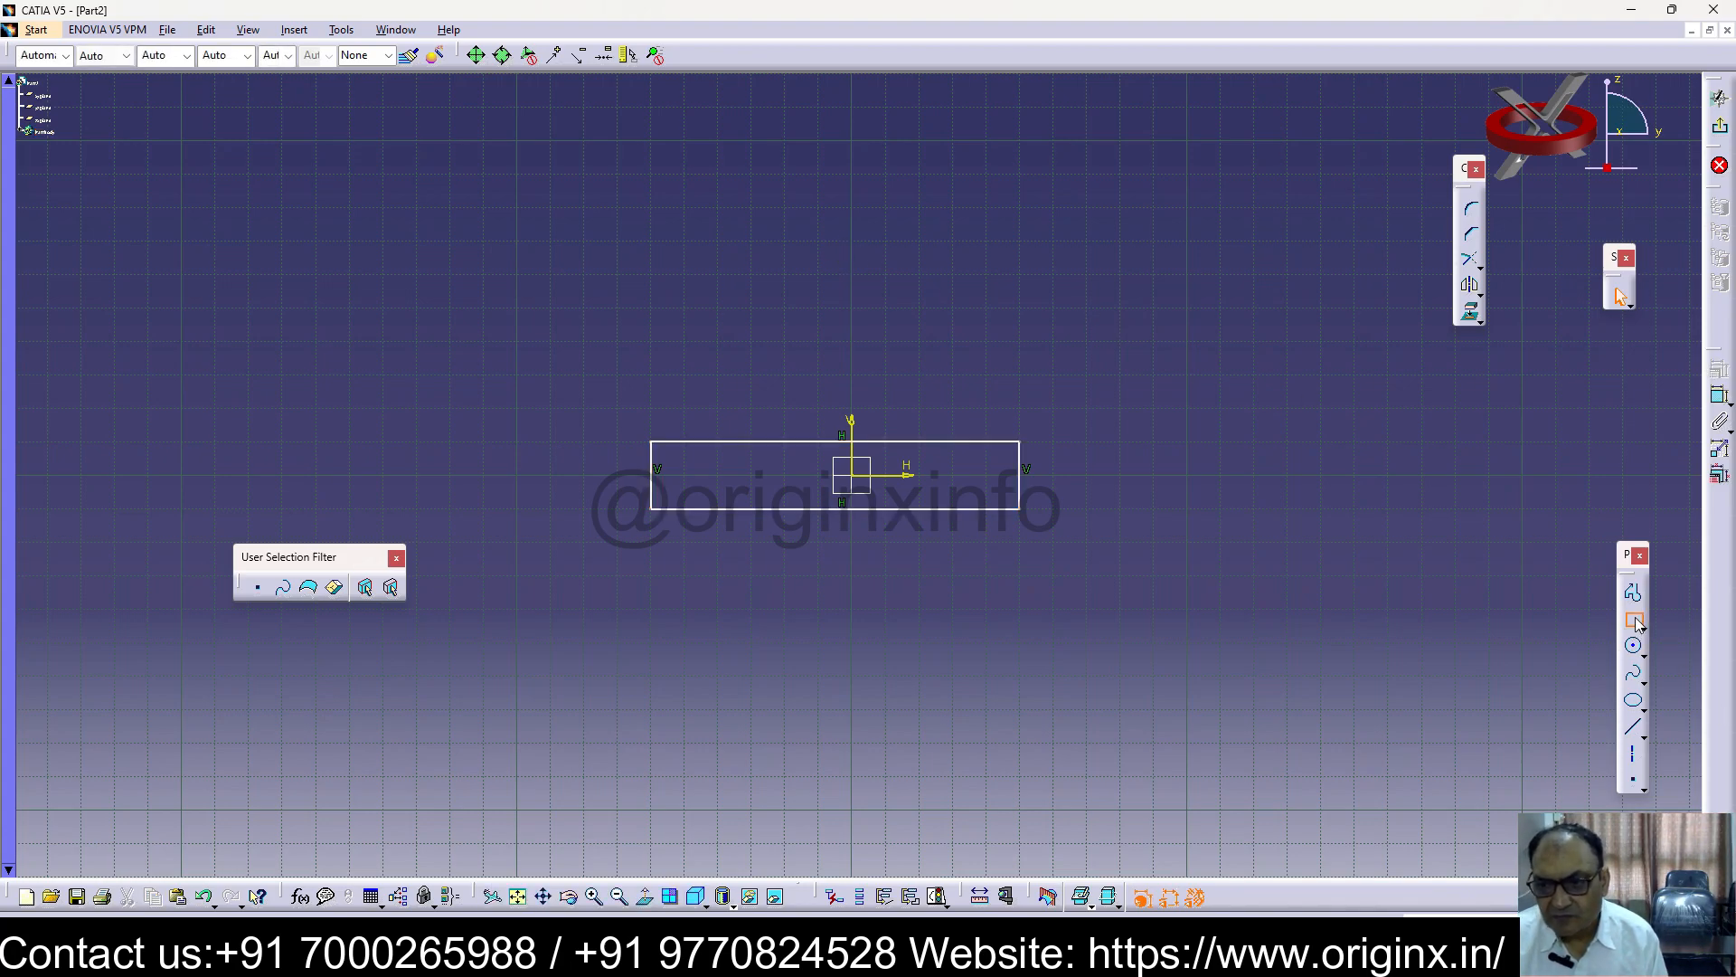
click(852, 273)
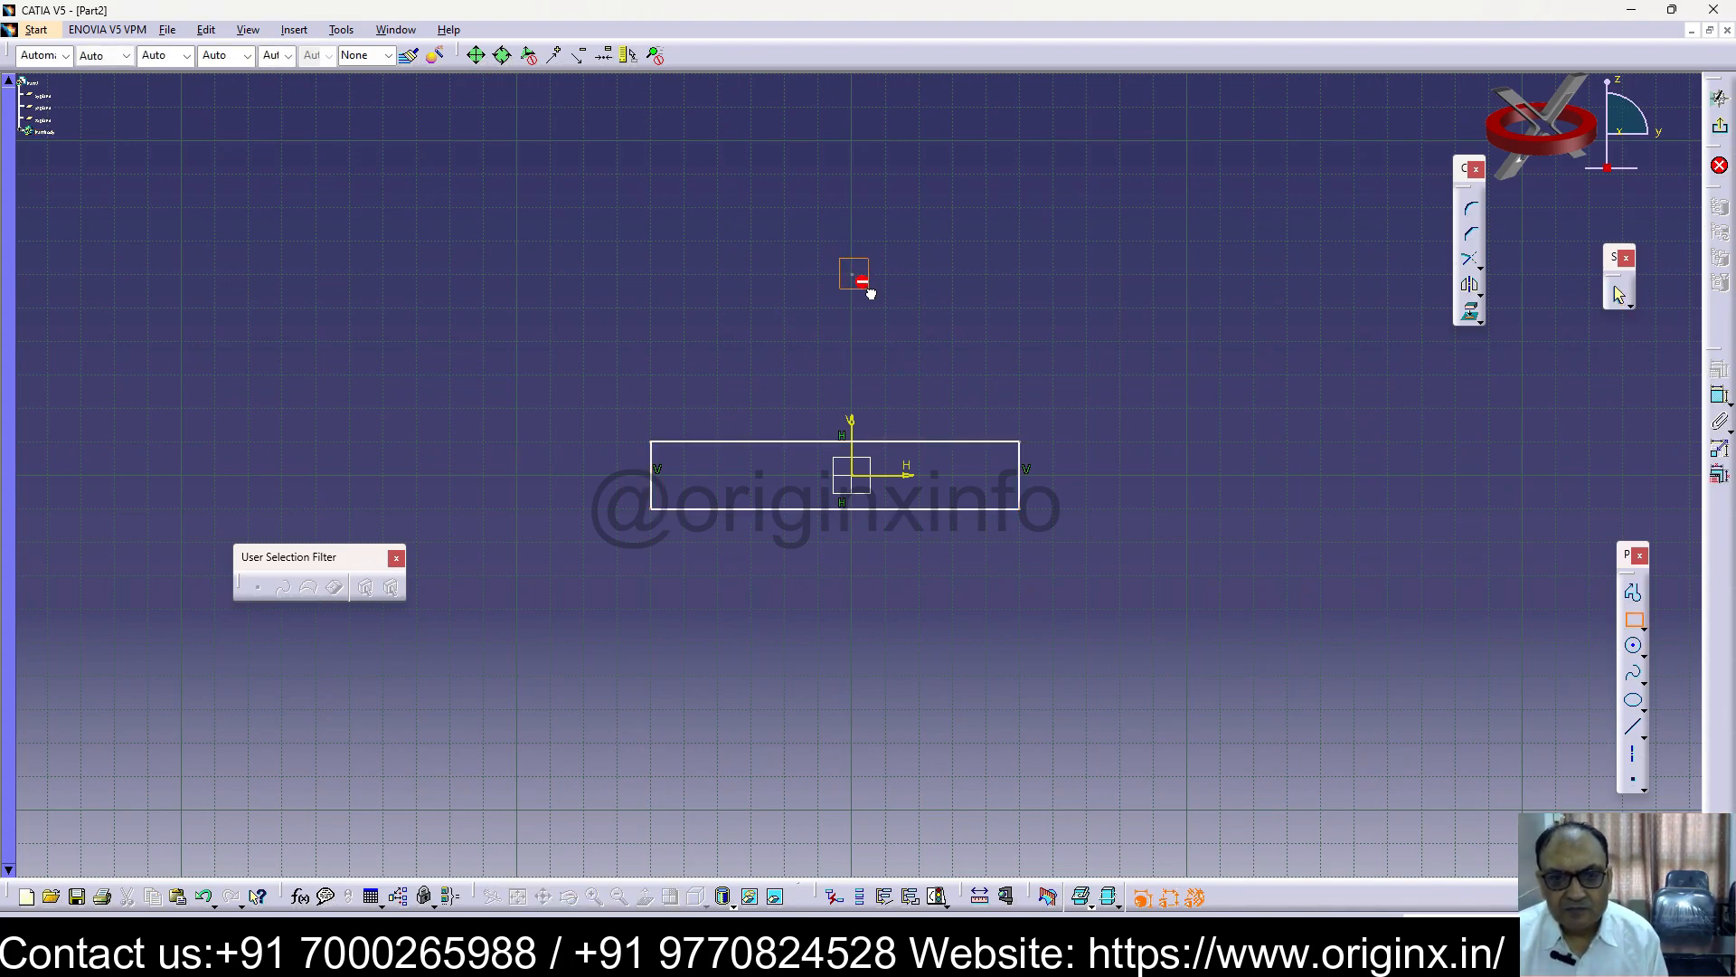
click(818, 374)
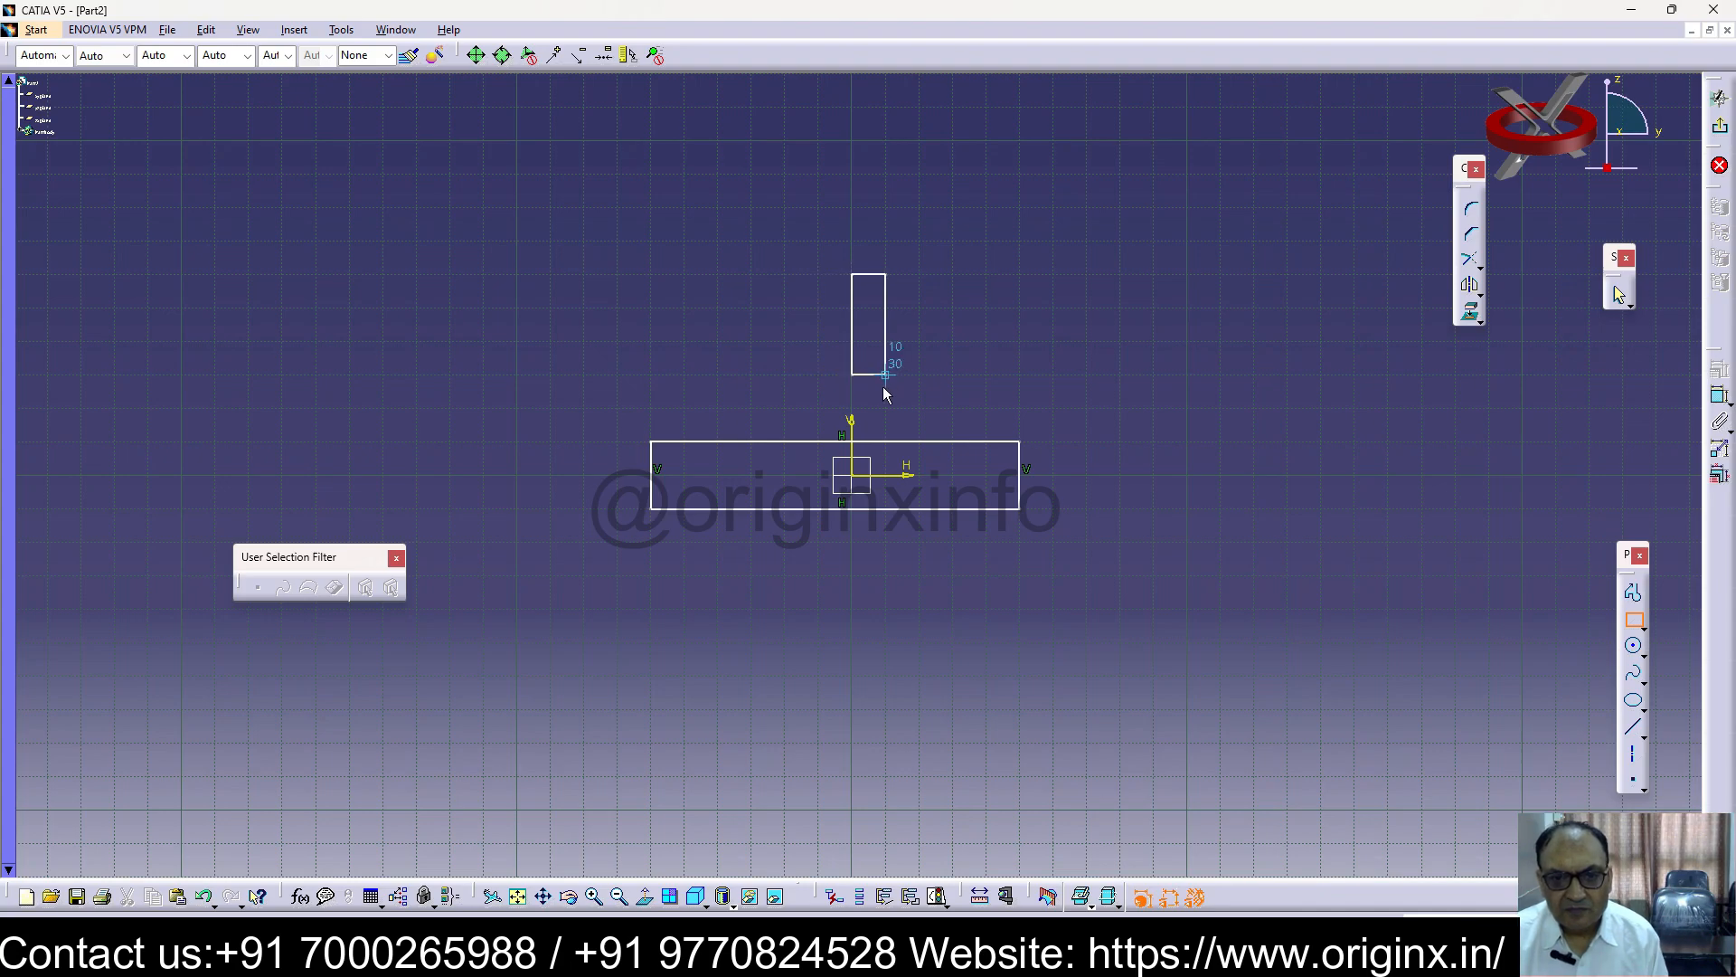
click(885, 392)
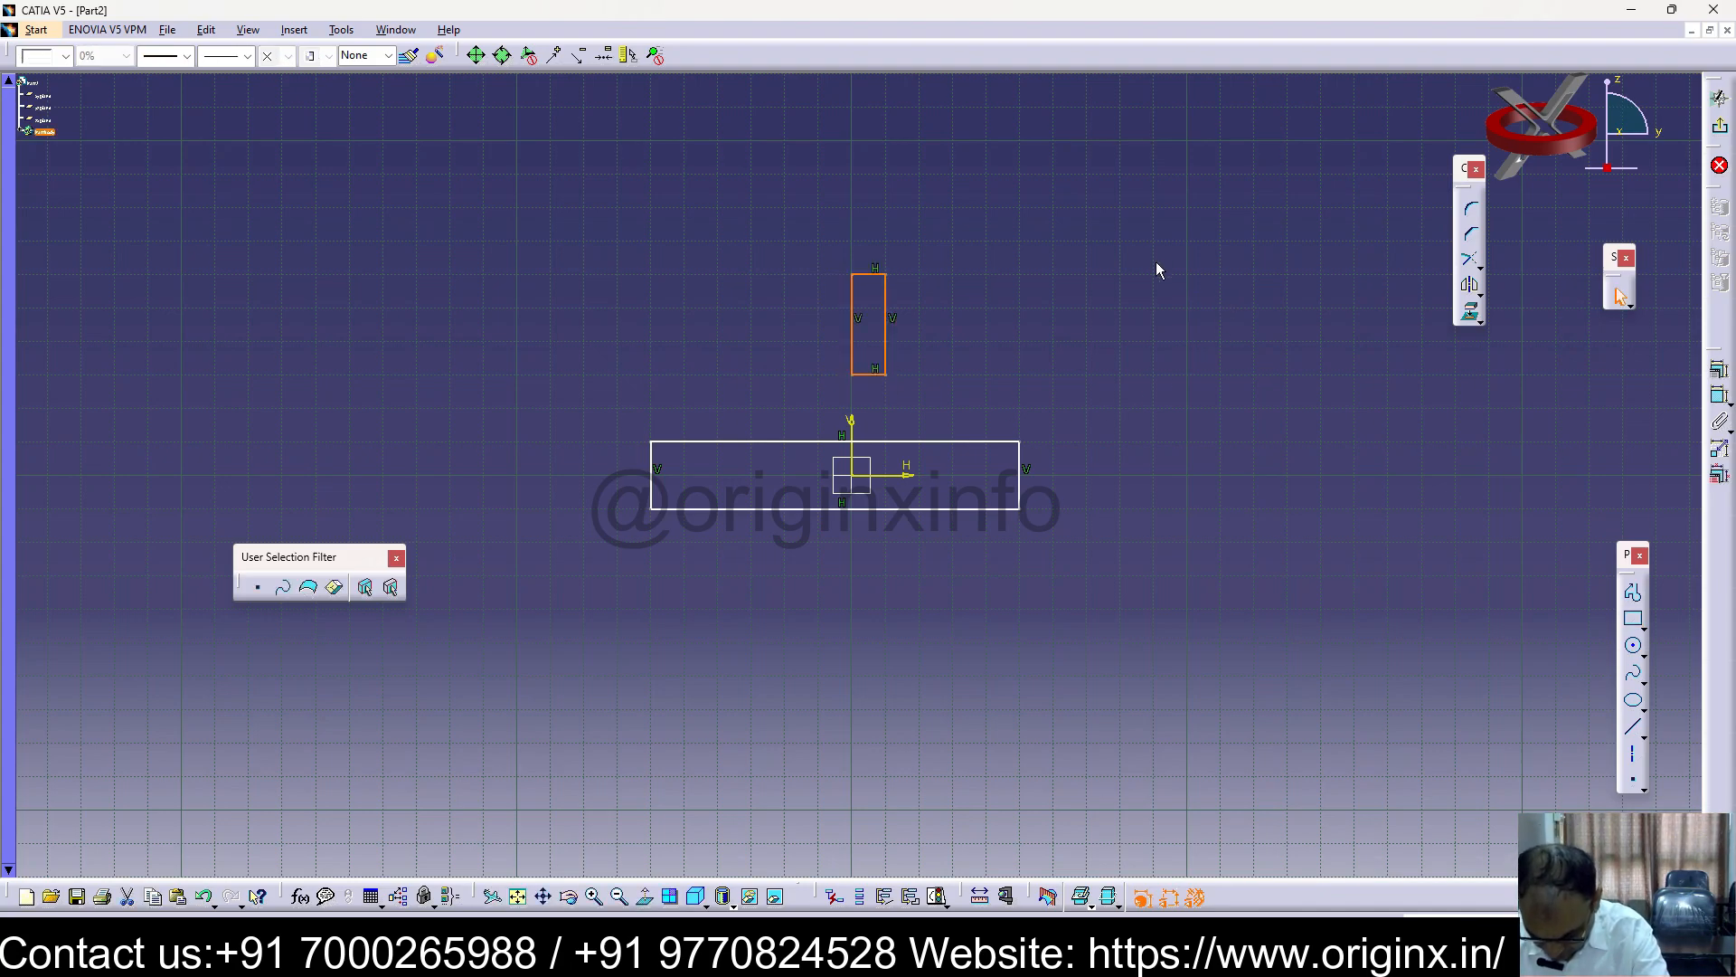
click(1644, 655)
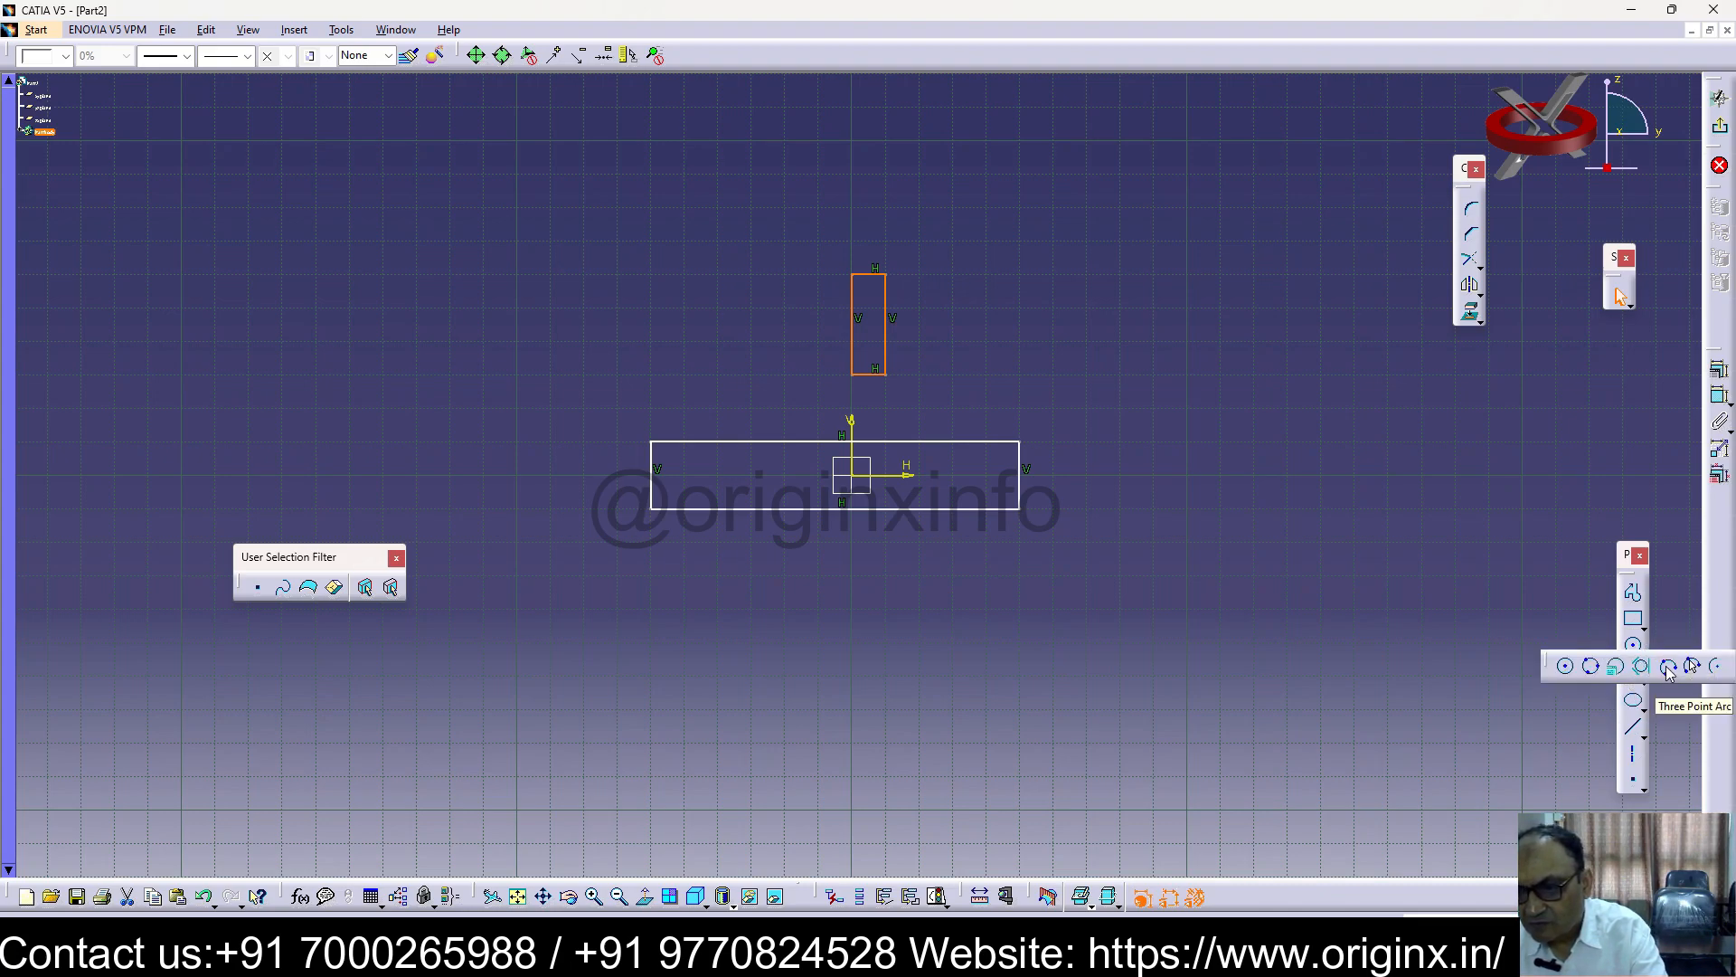
click(856, 374)
click(654, 438)
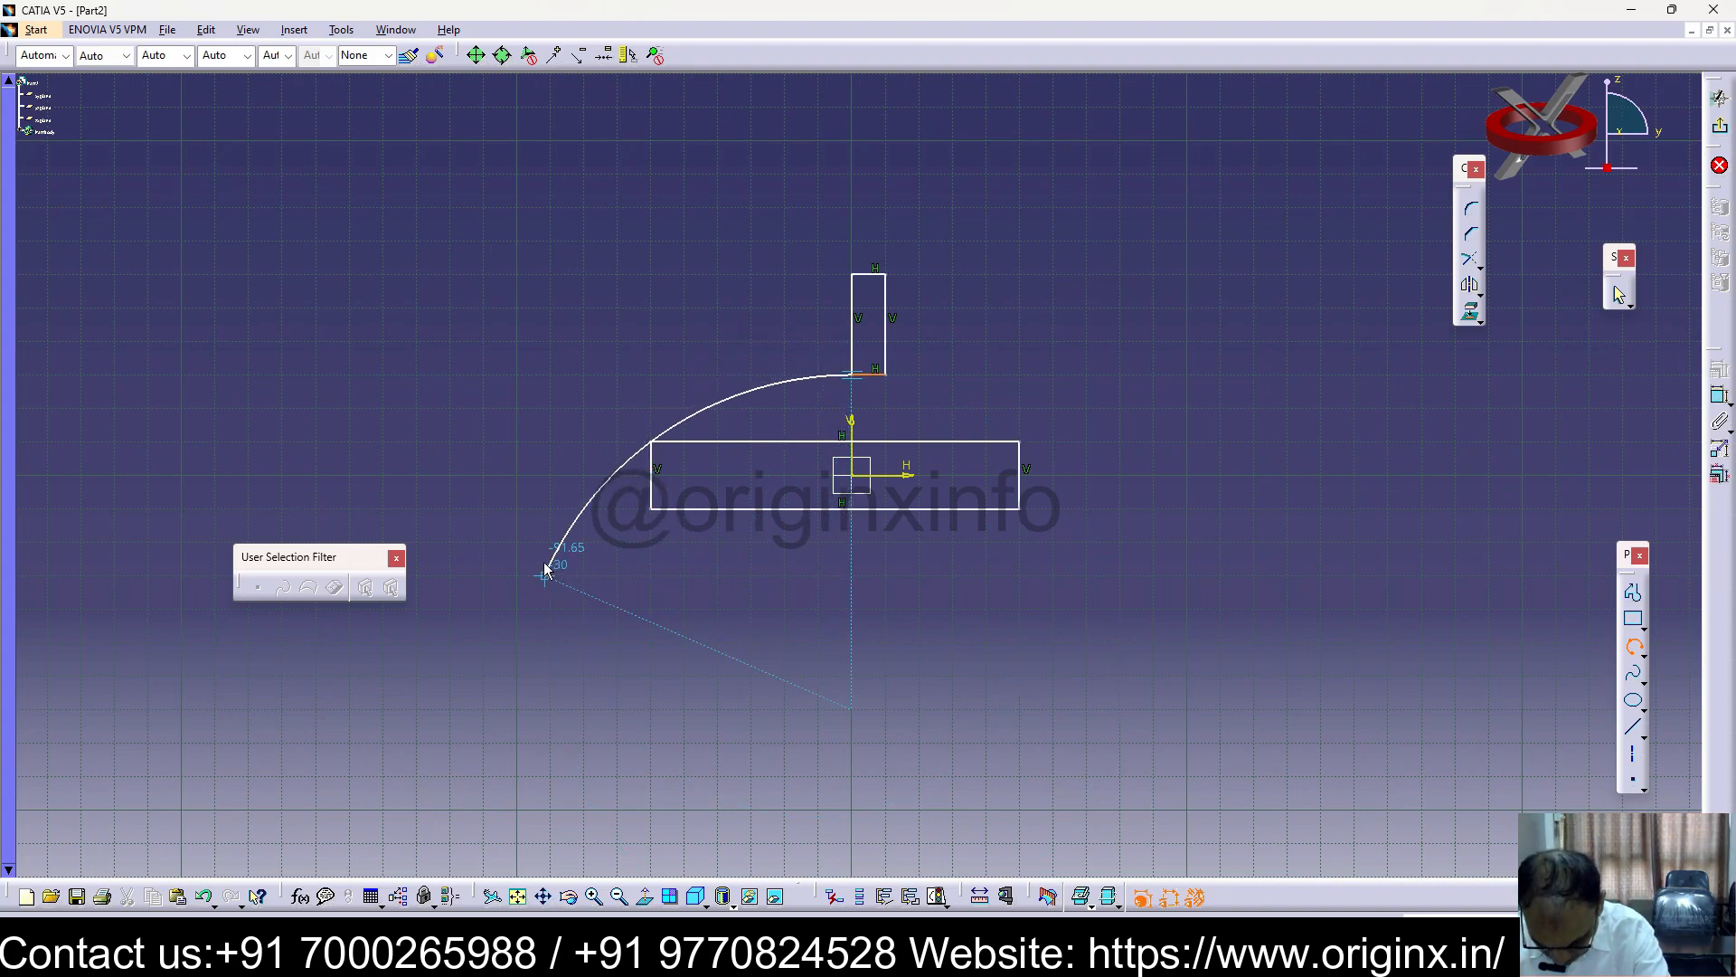
key(Escape)
drag(973, 238, 764, 387)
key(Delete)
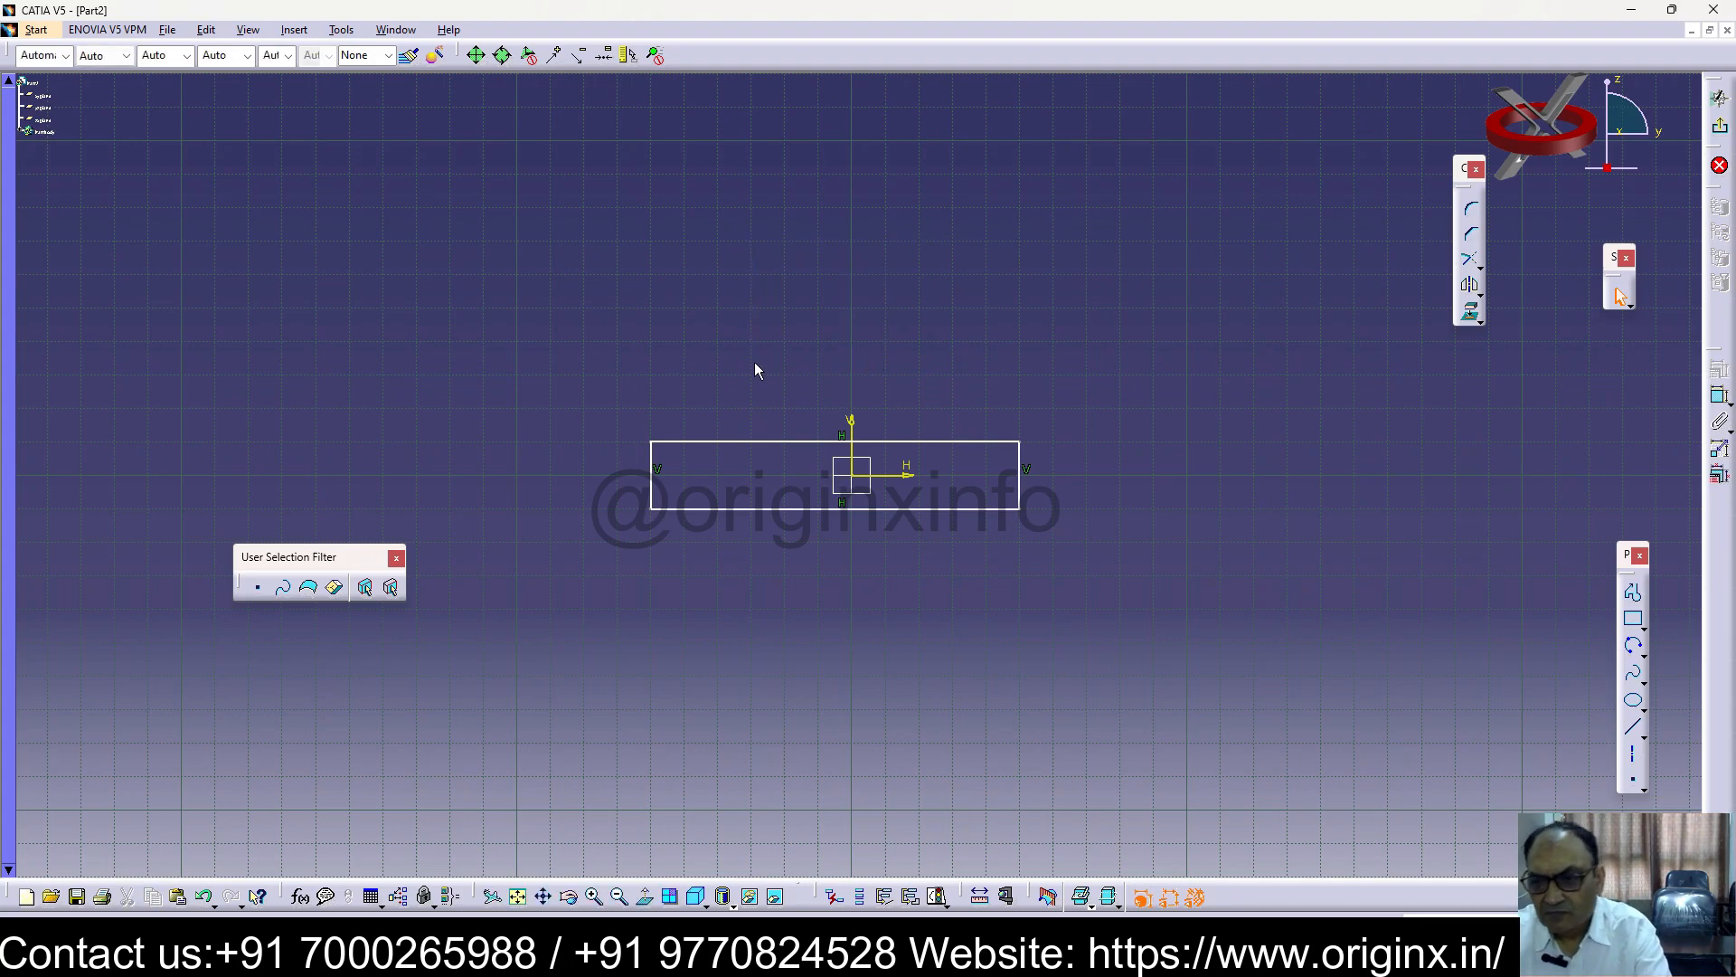
Draw a short horizontal line centred above the base and a vertical line down from its right end, stopping above the rectangle
click(1632, 726)
click(821, 207)
click(885, 209)
click(1635, 727)
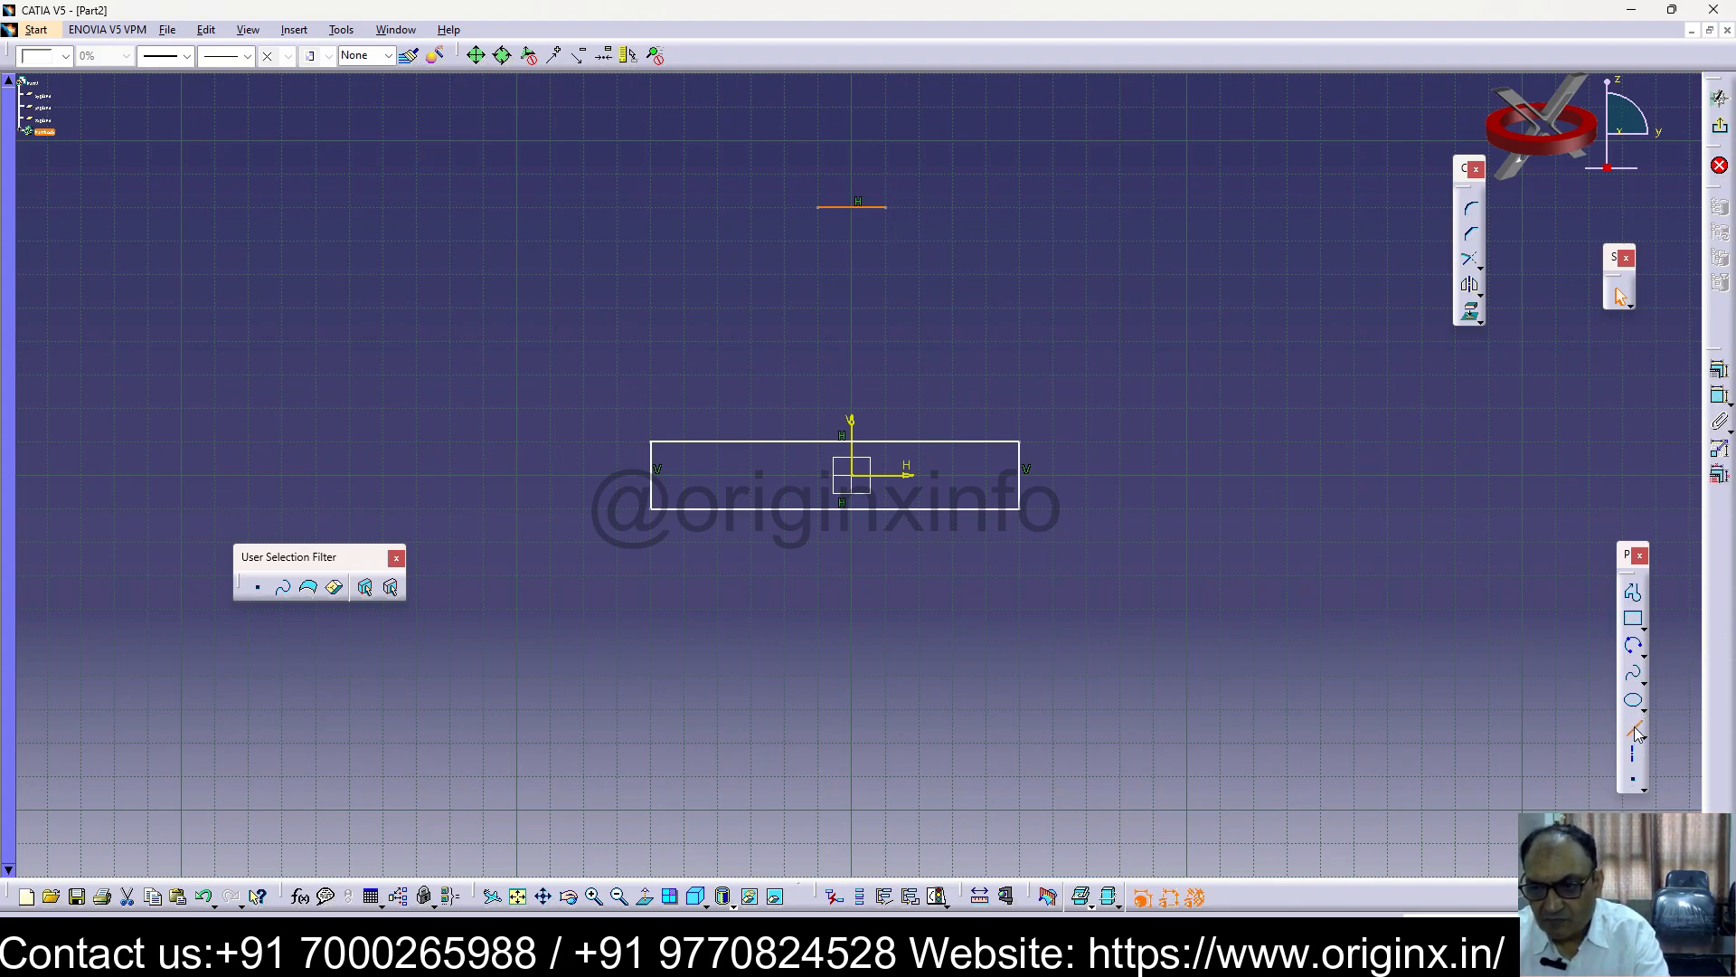
click(885, 207)
click(884, 341)
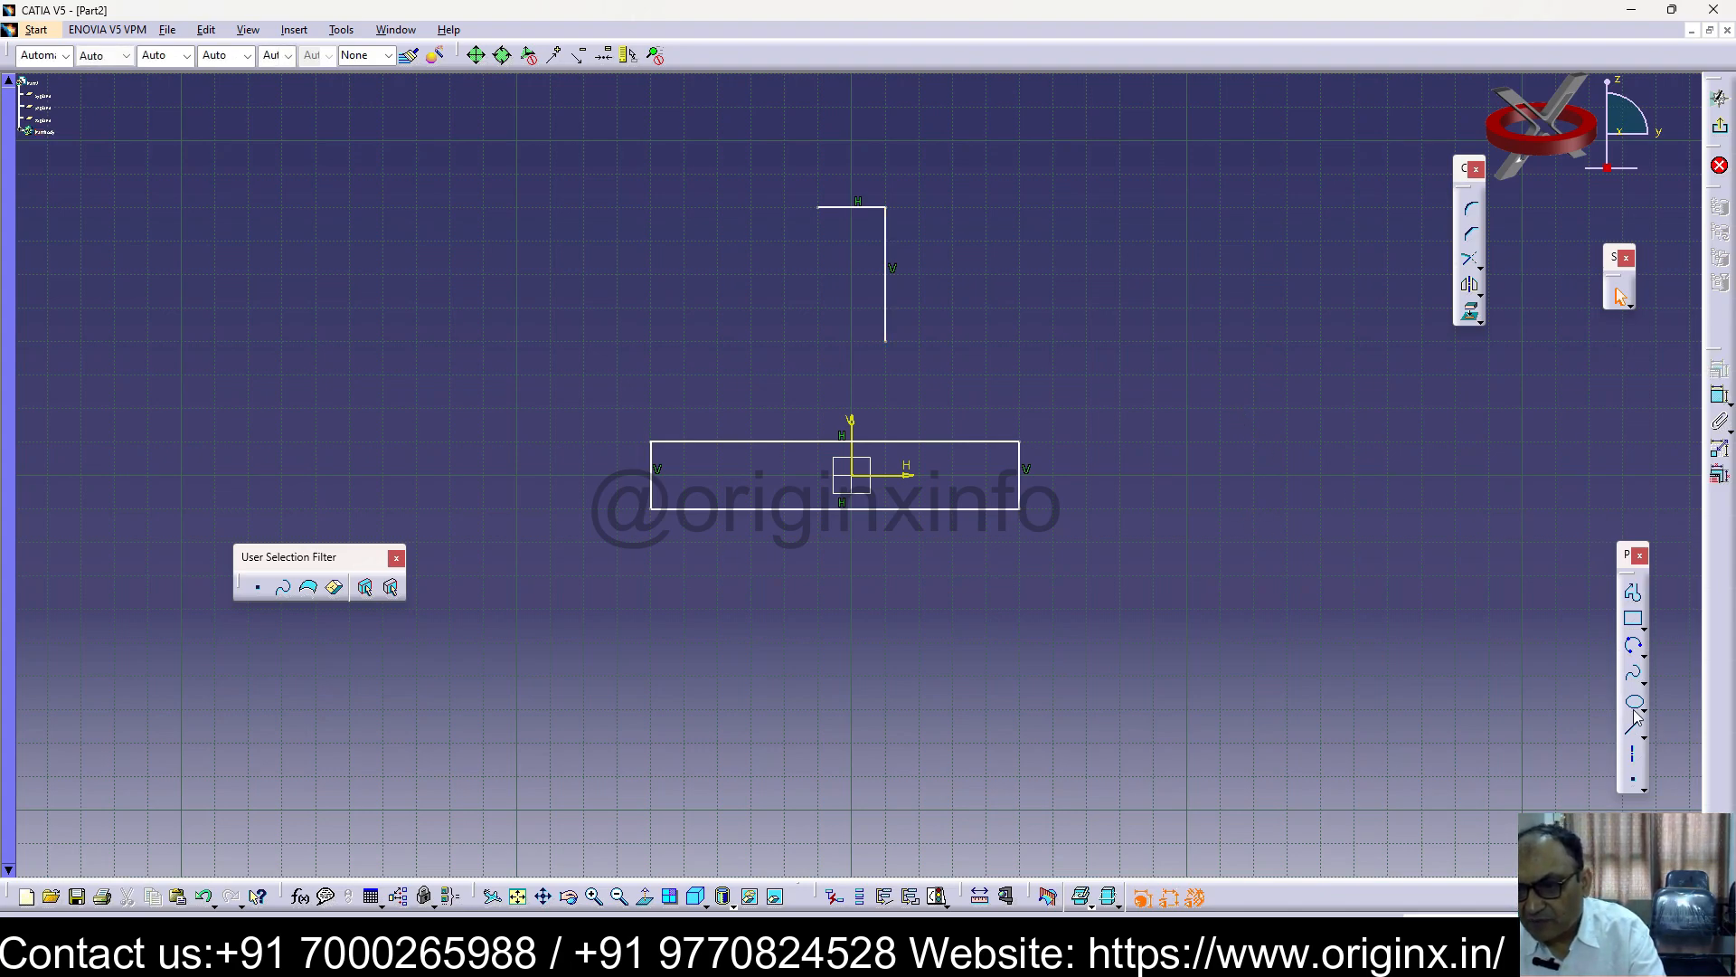
click(1643, 654)
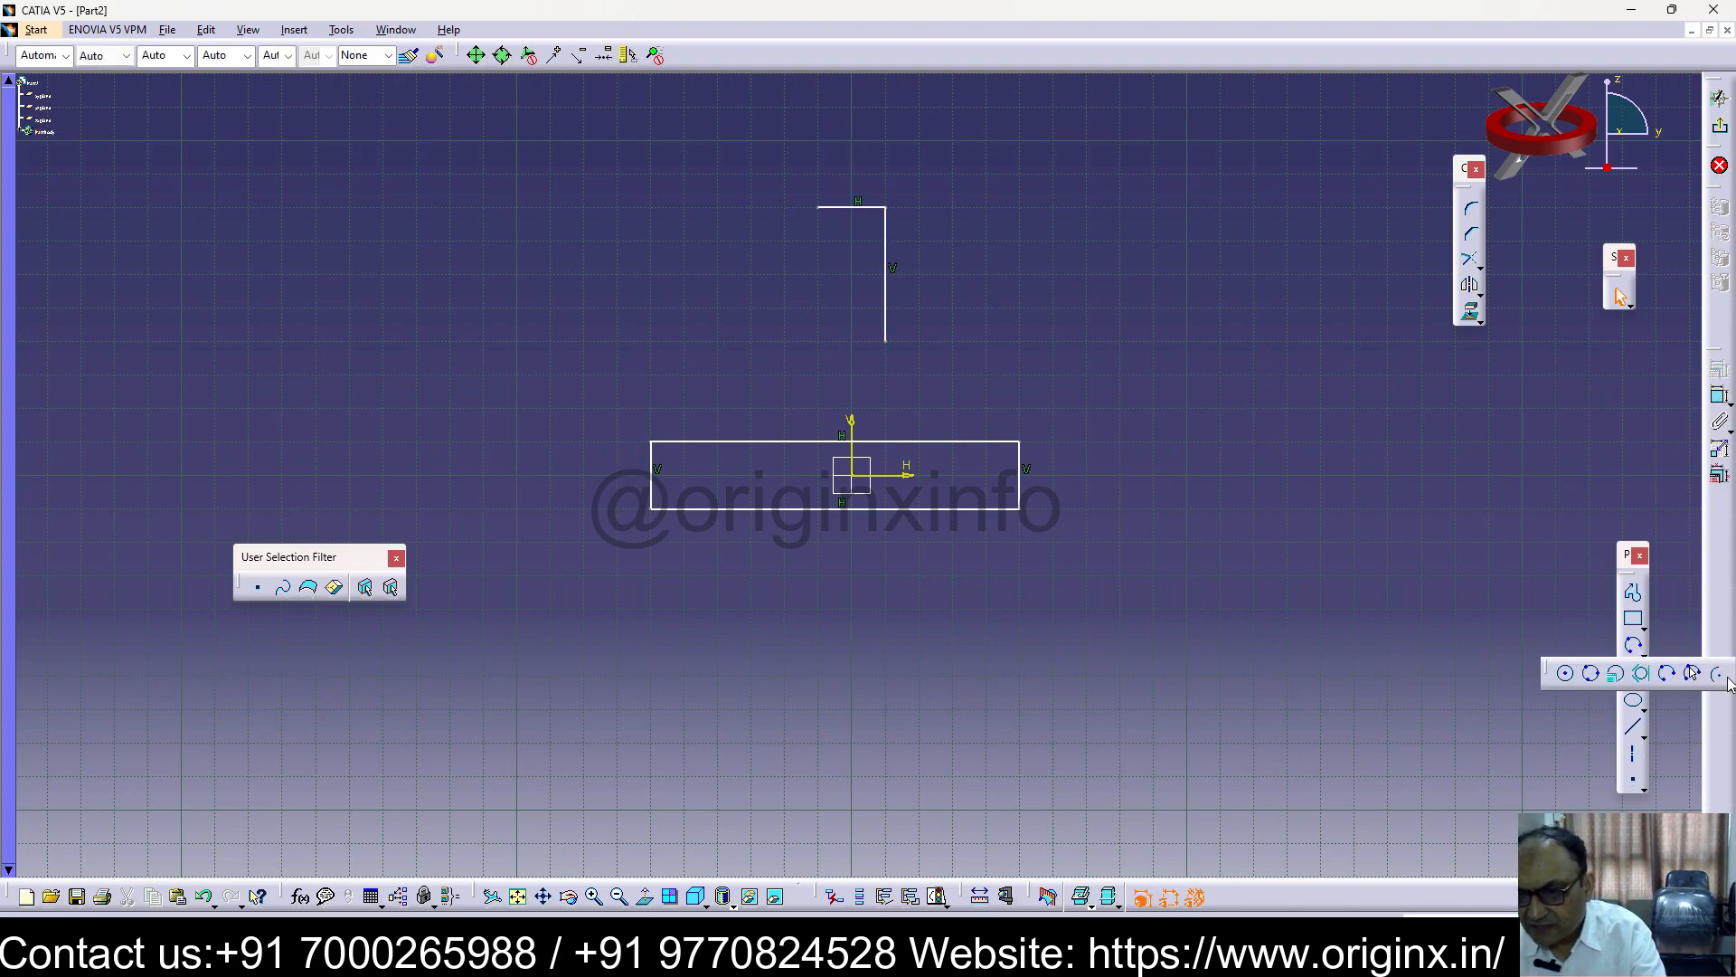
click(1668, 673)
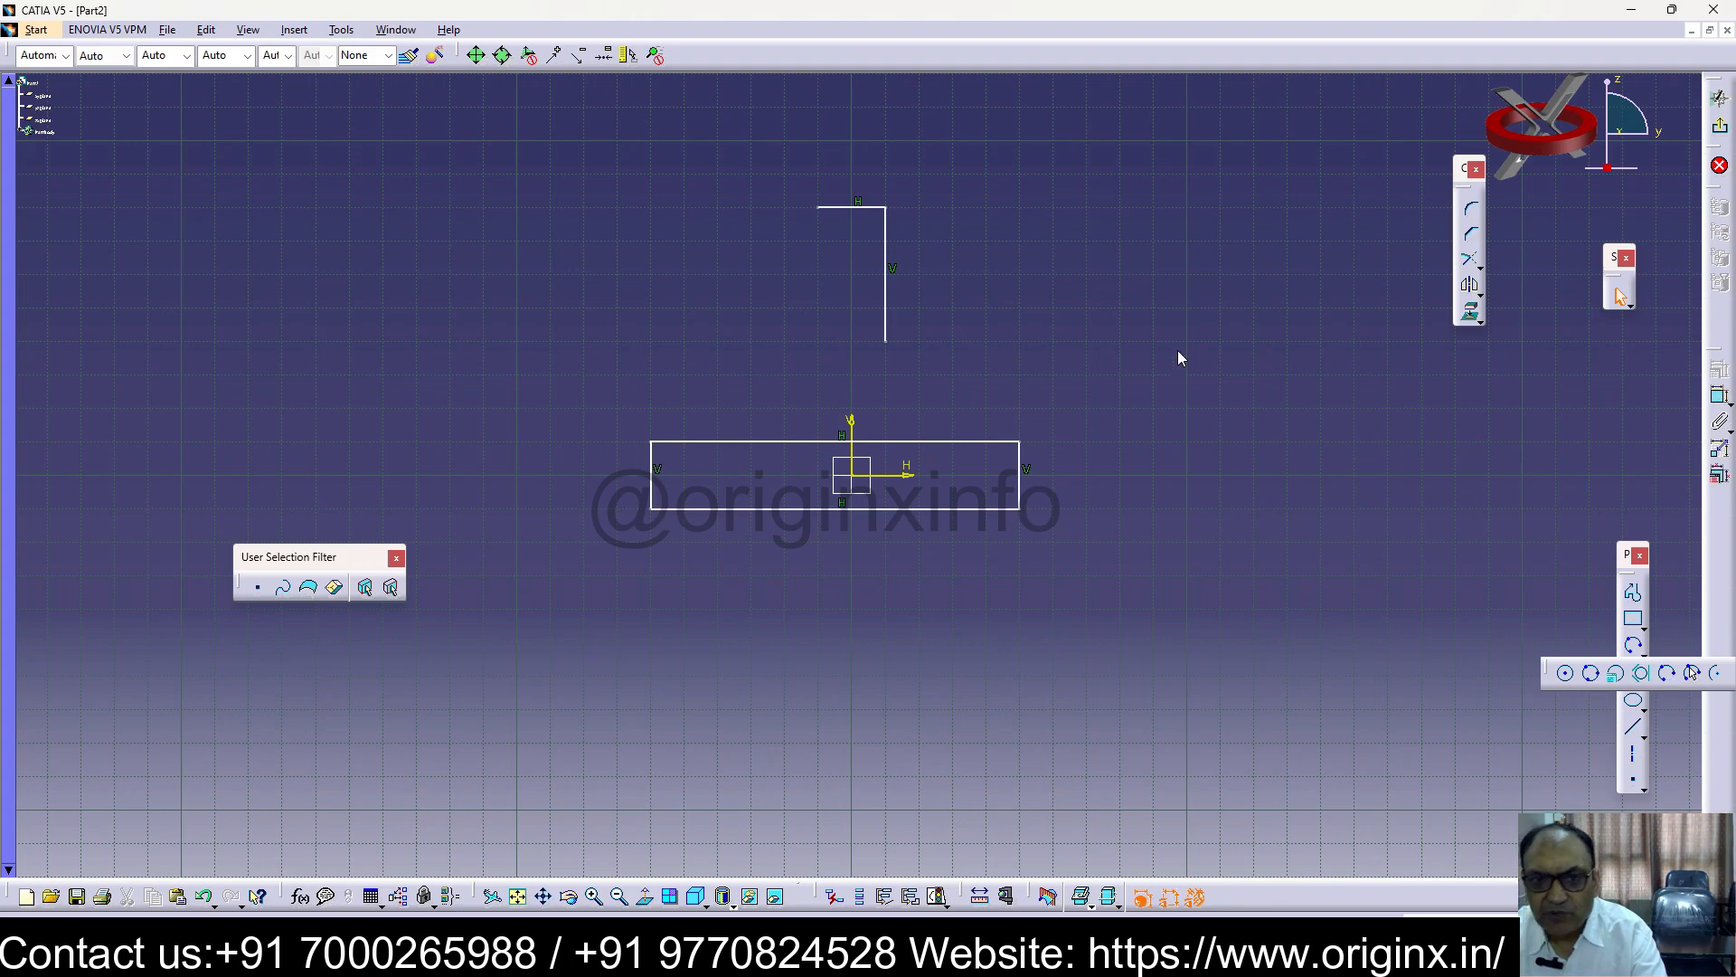
click(889, 338)
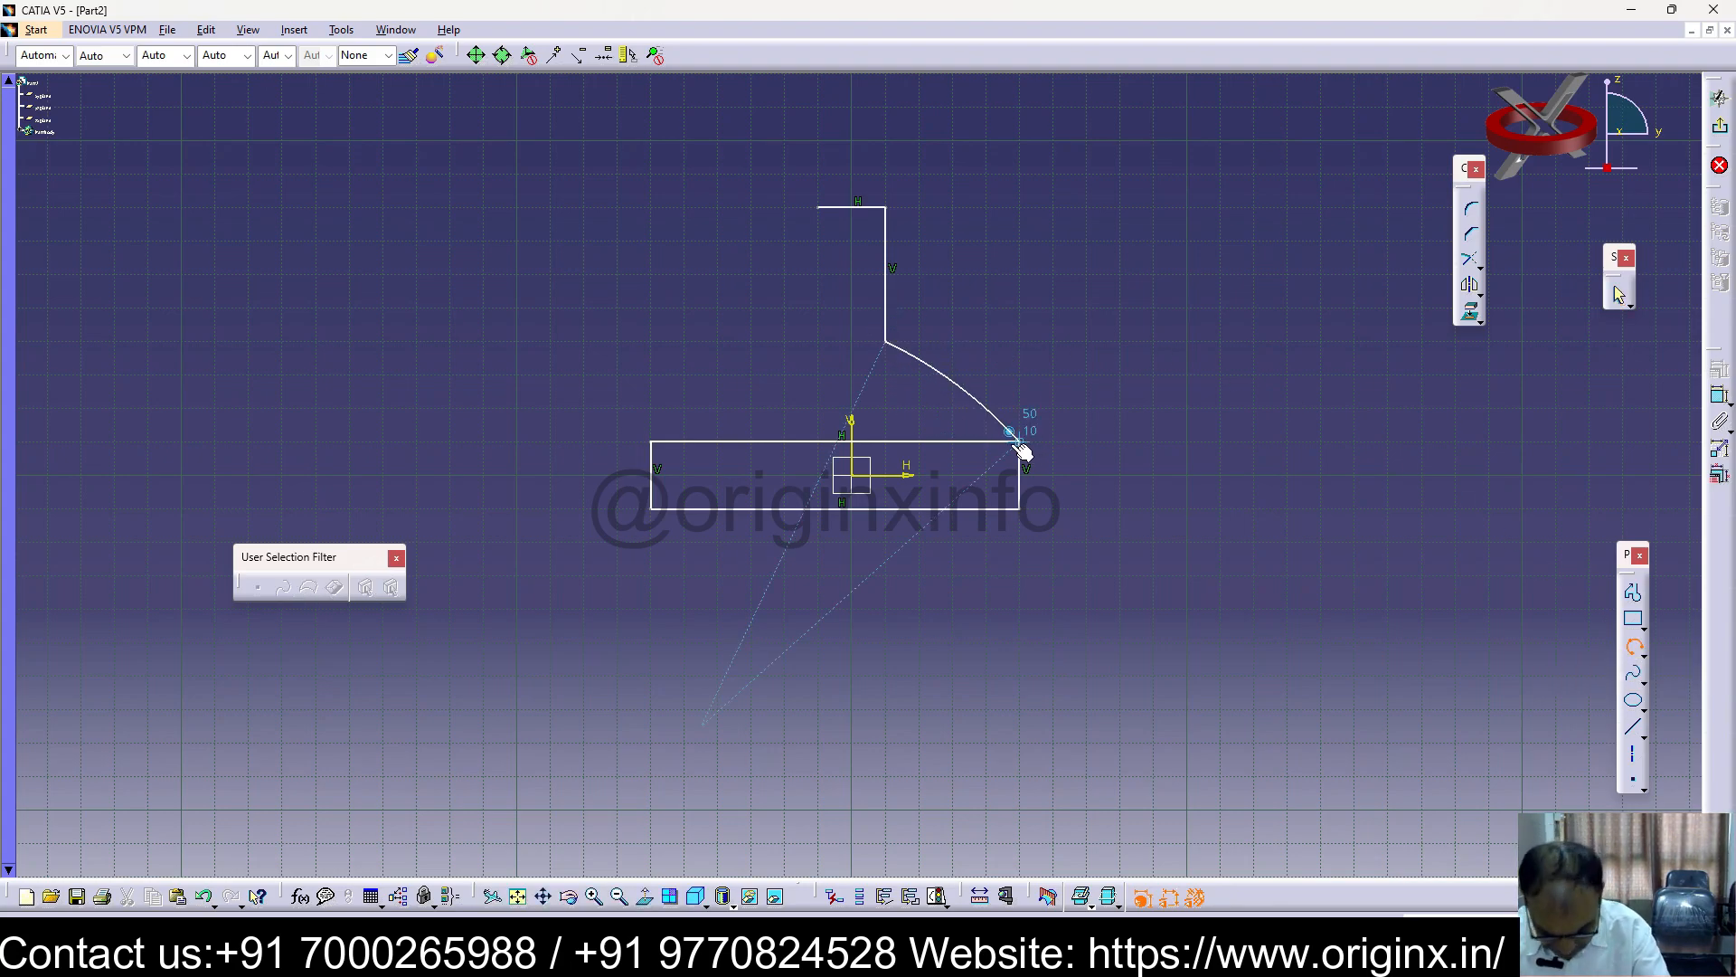
key(Escape)
Draw a short horizontal line outward from the lower end of the vertical line
click(1632, 726)
click(886, 341)
click(920, 341)
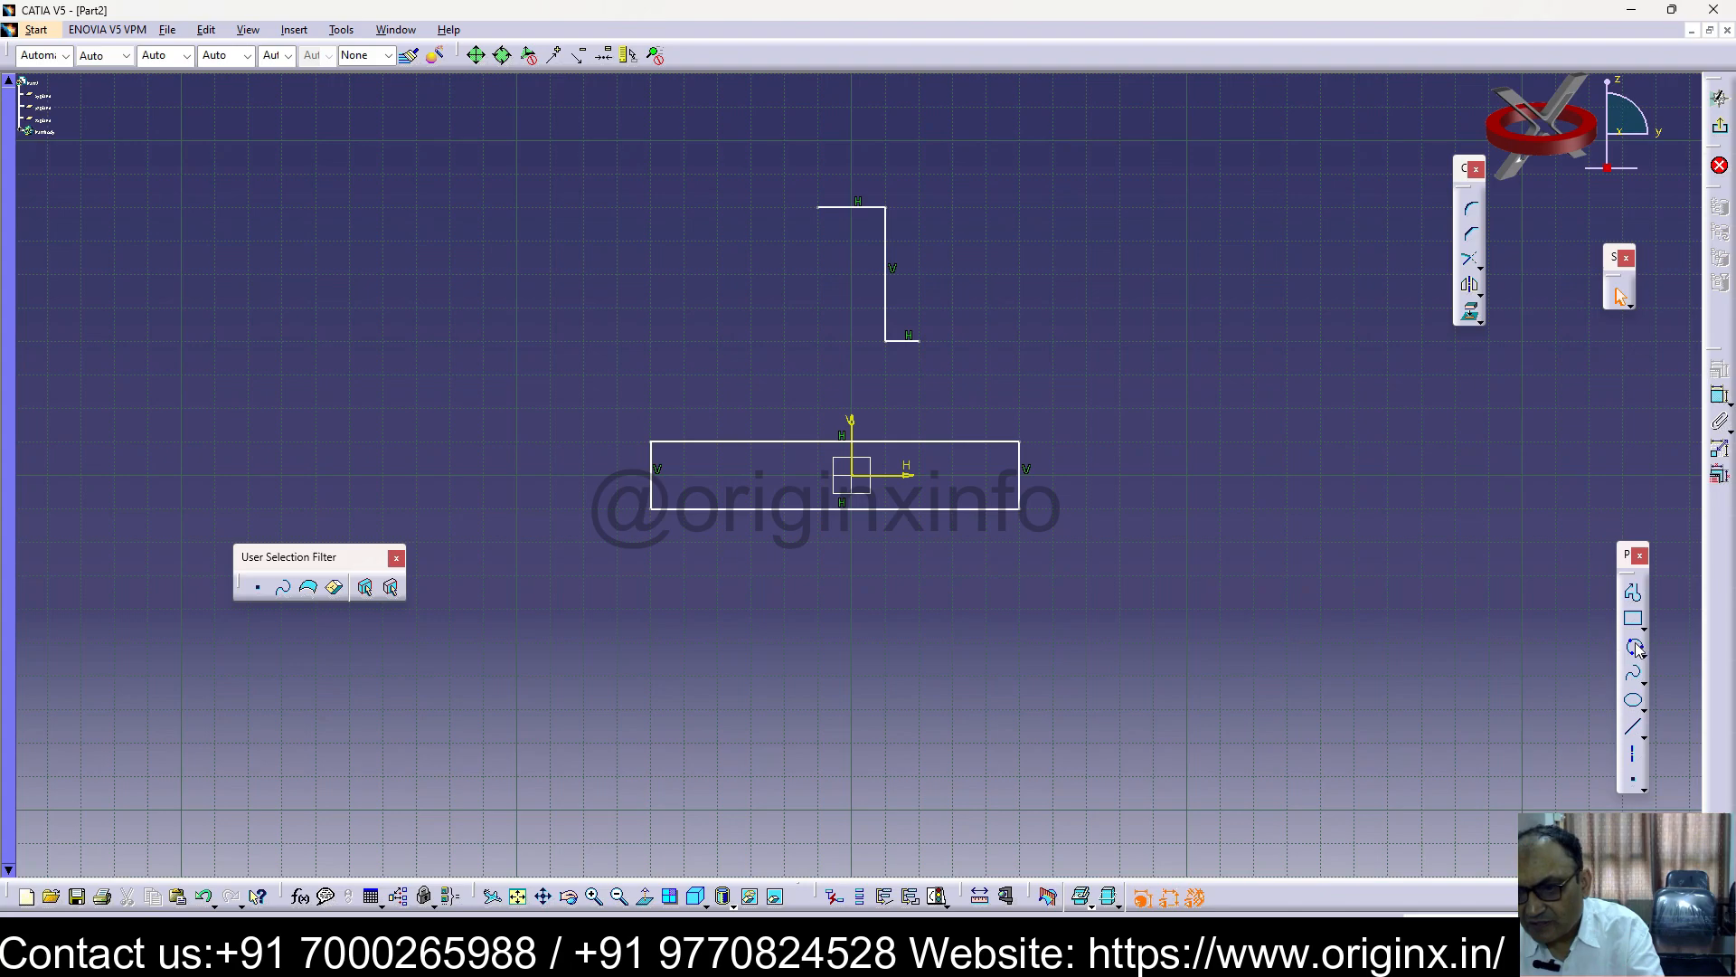
click(1636, 647)
click(919, 341)
click(1018, 436)
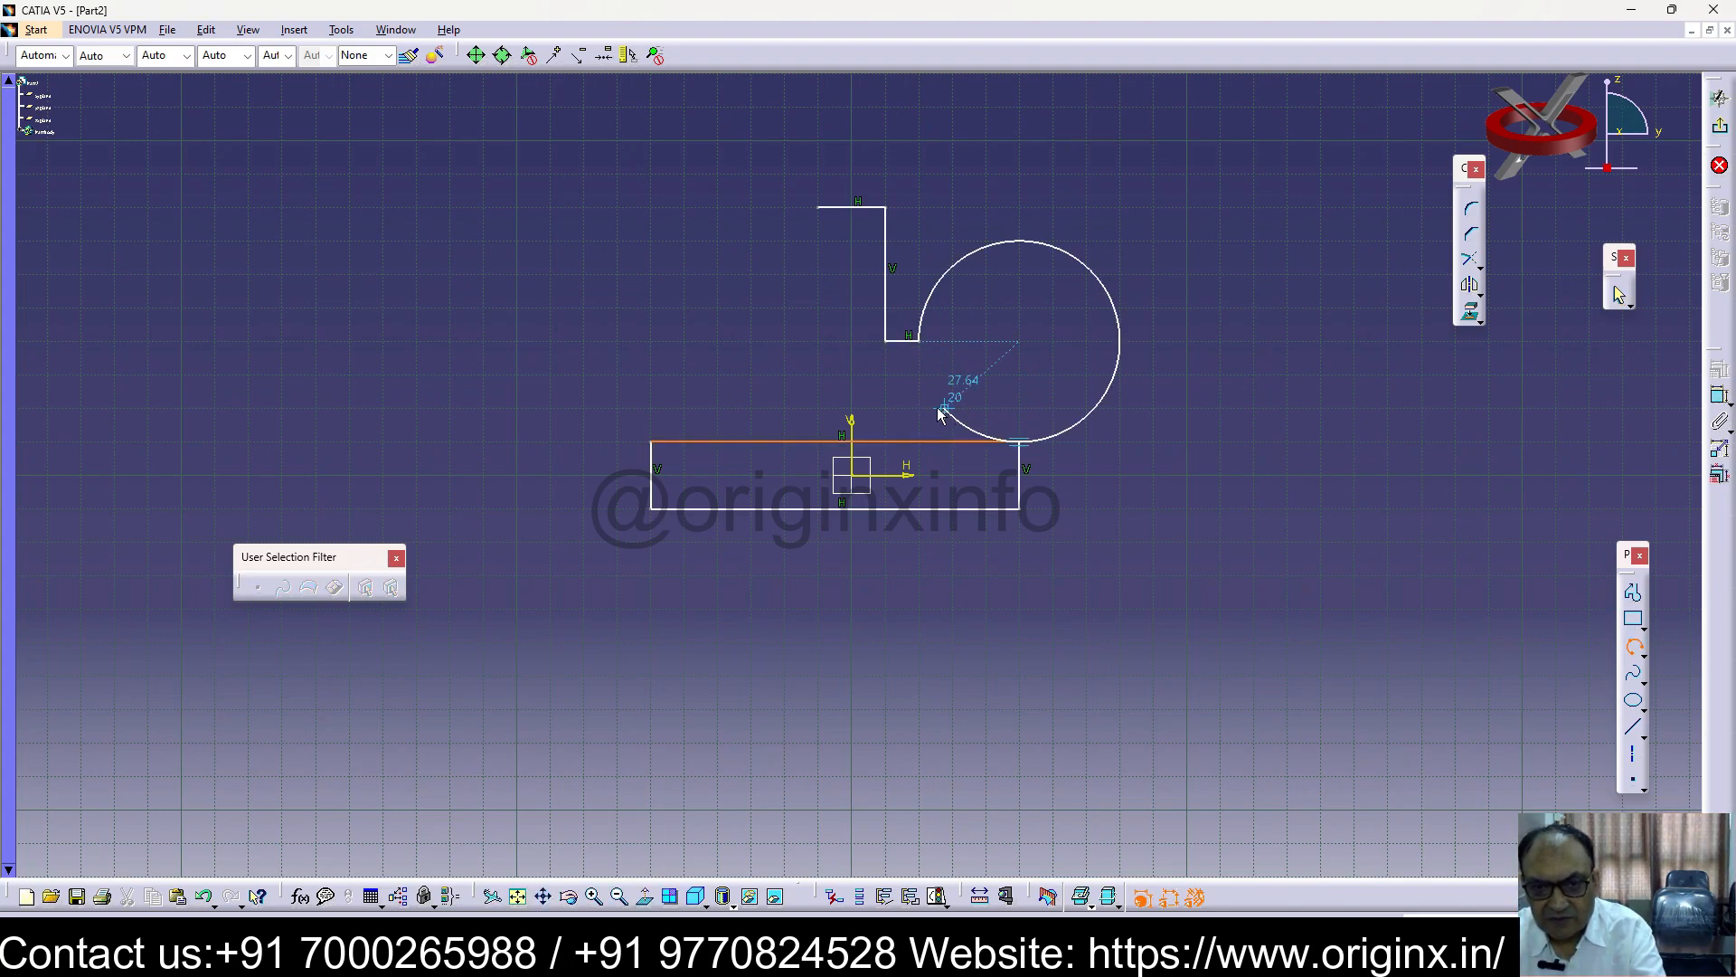
click(1012, 608)
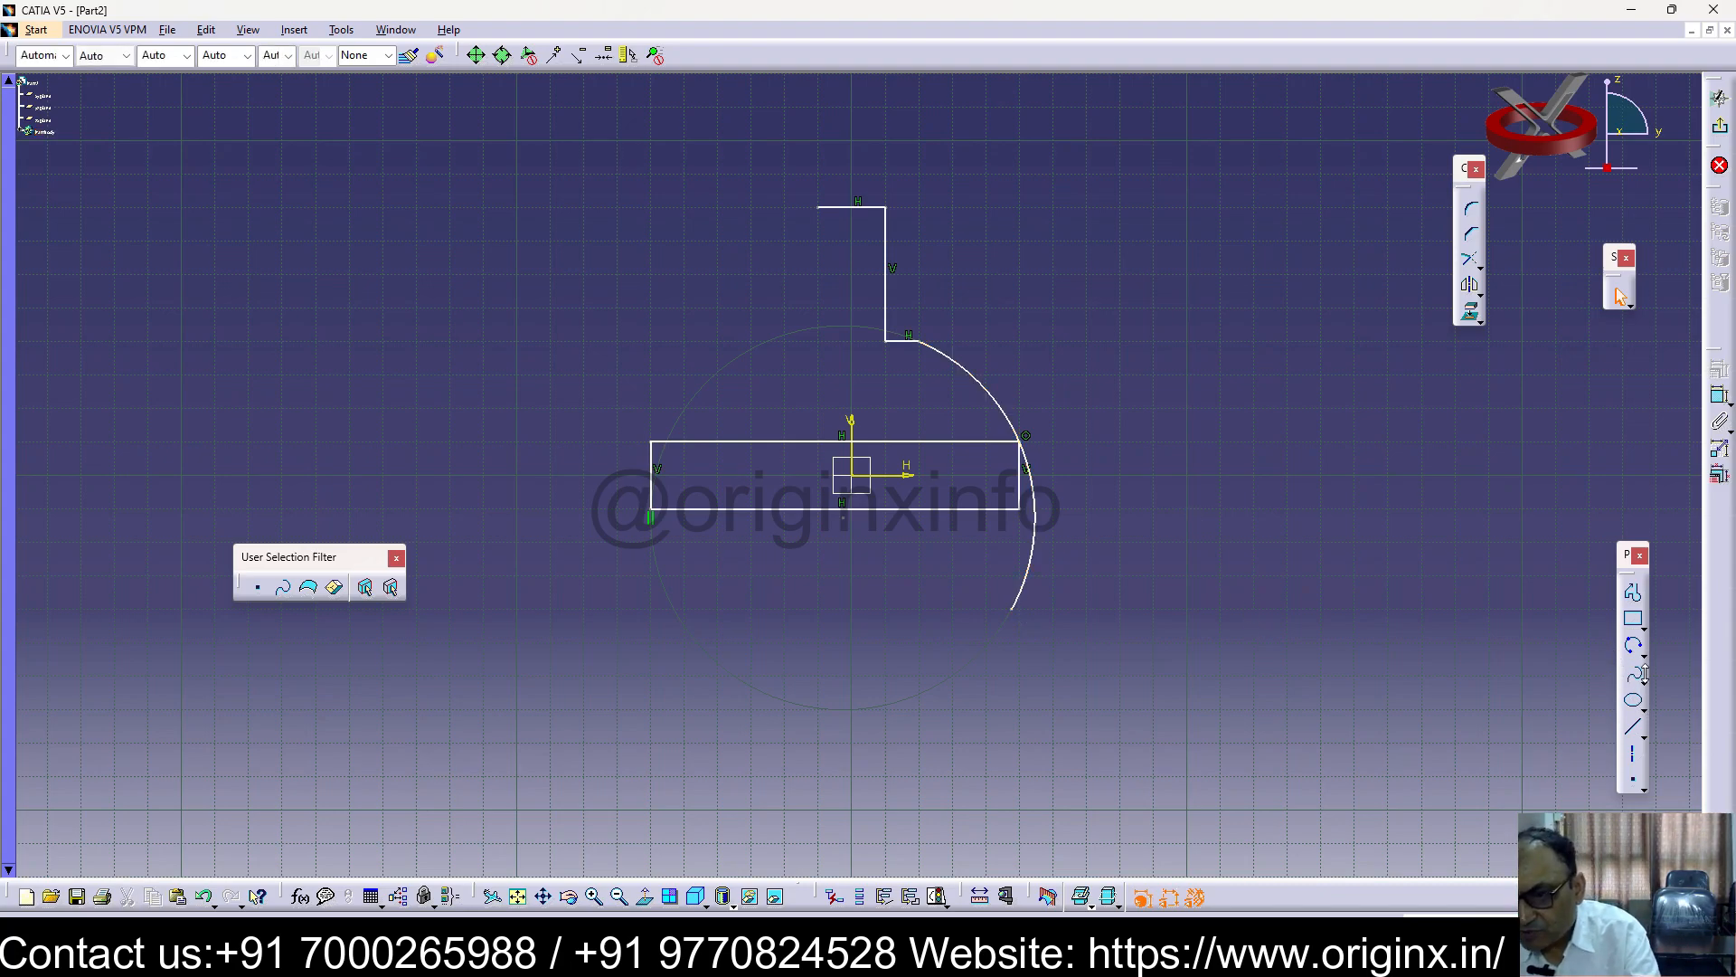
click(1481, 295)
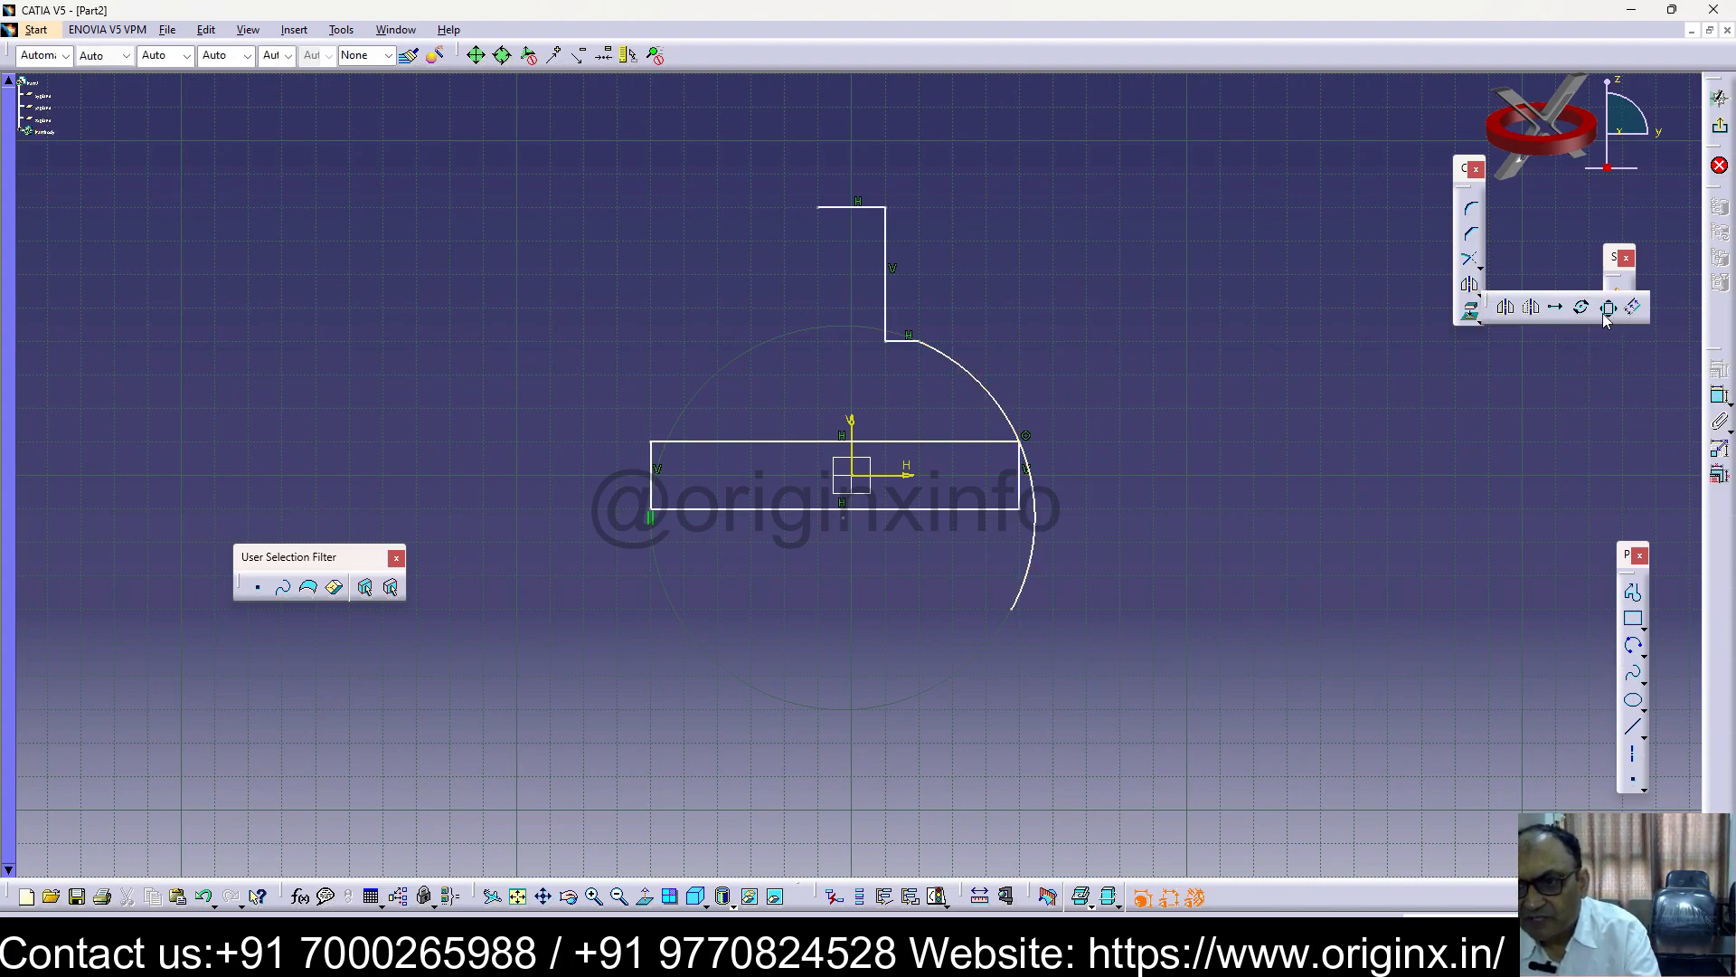
click(1479, 266)
click(1034, 521)
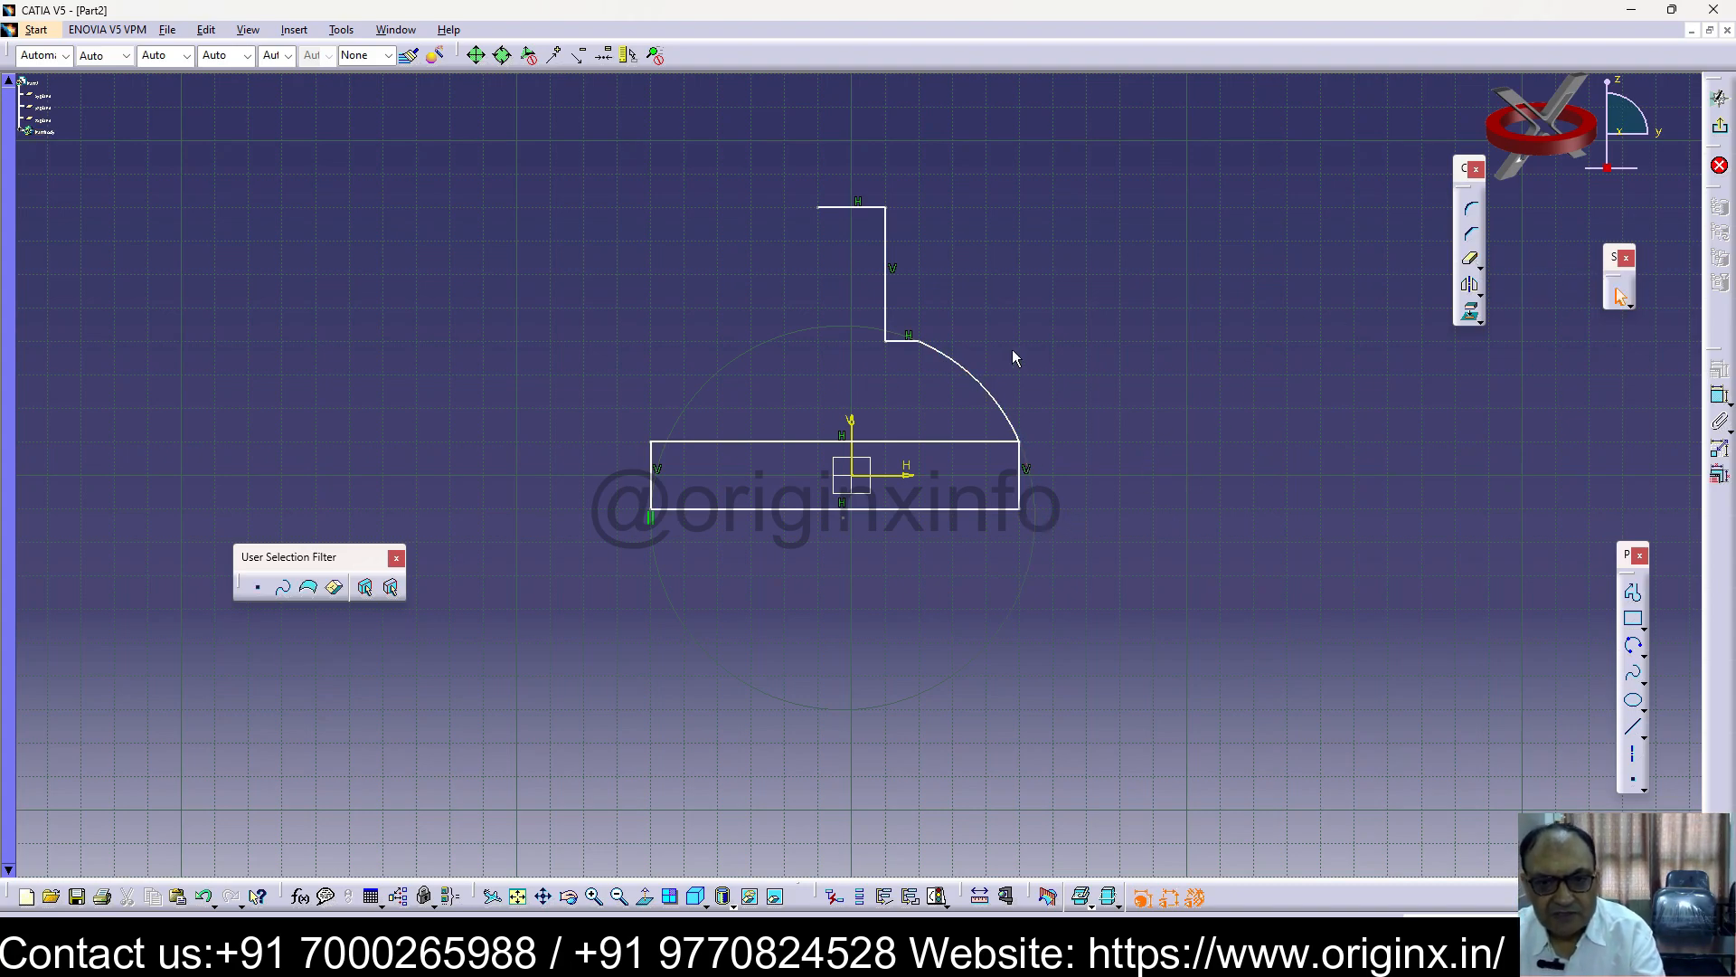
click(1005, 411)
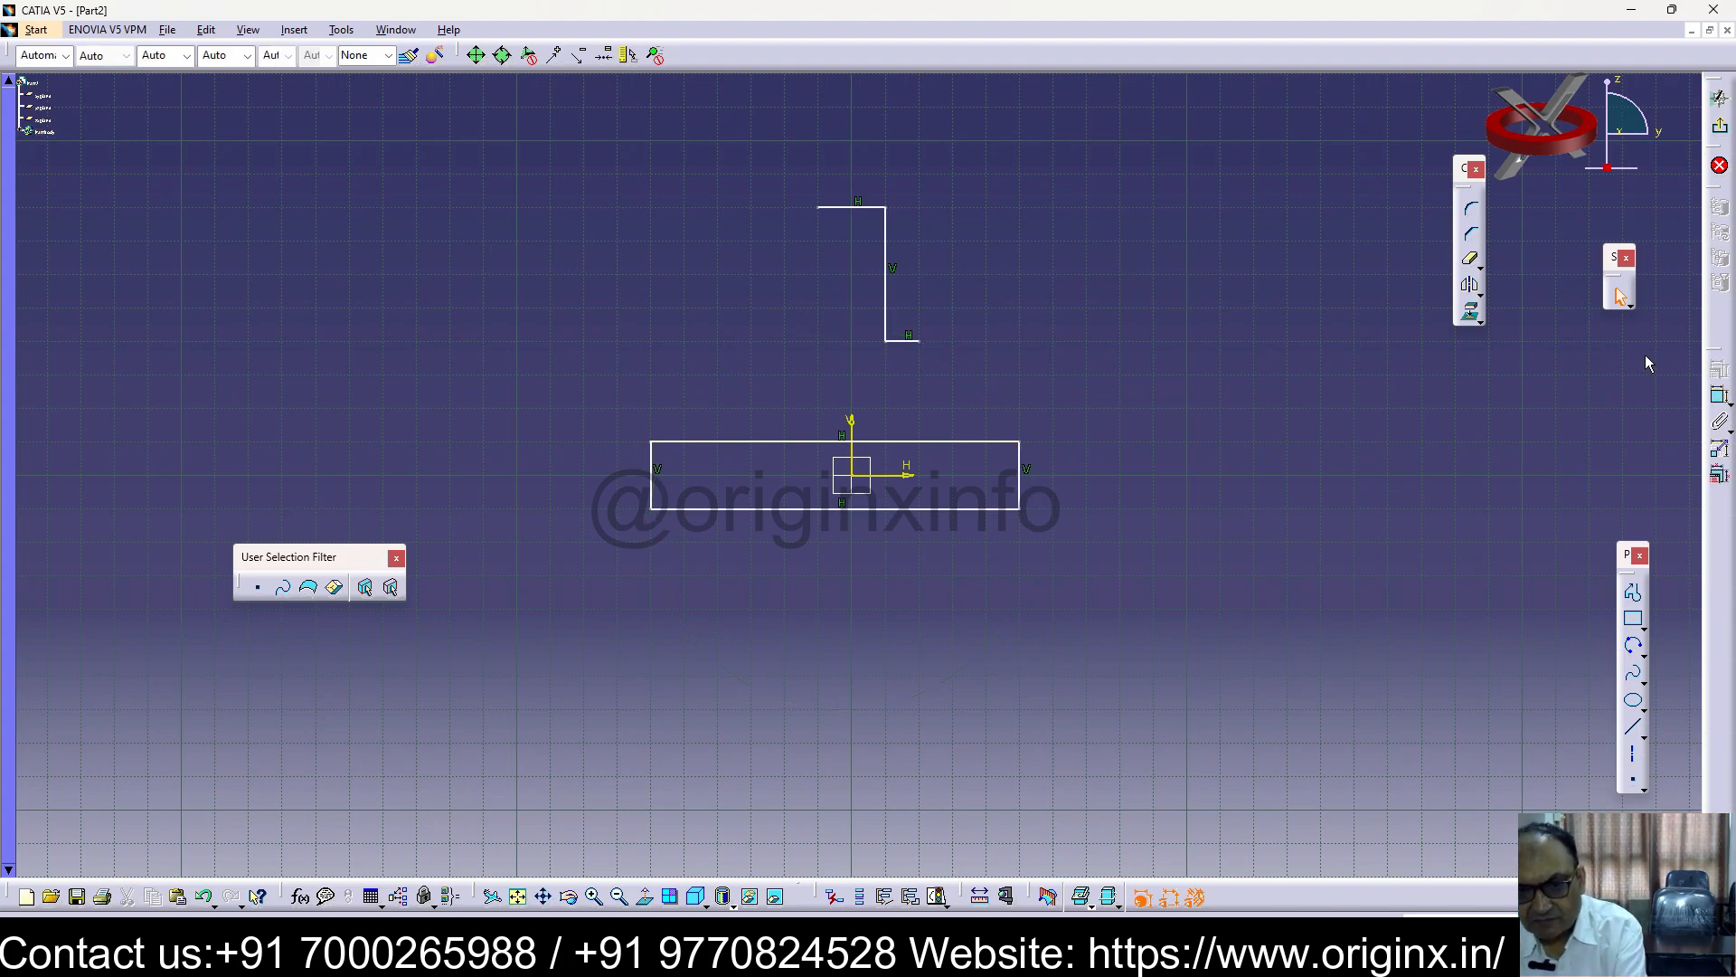
click(1639, 647)
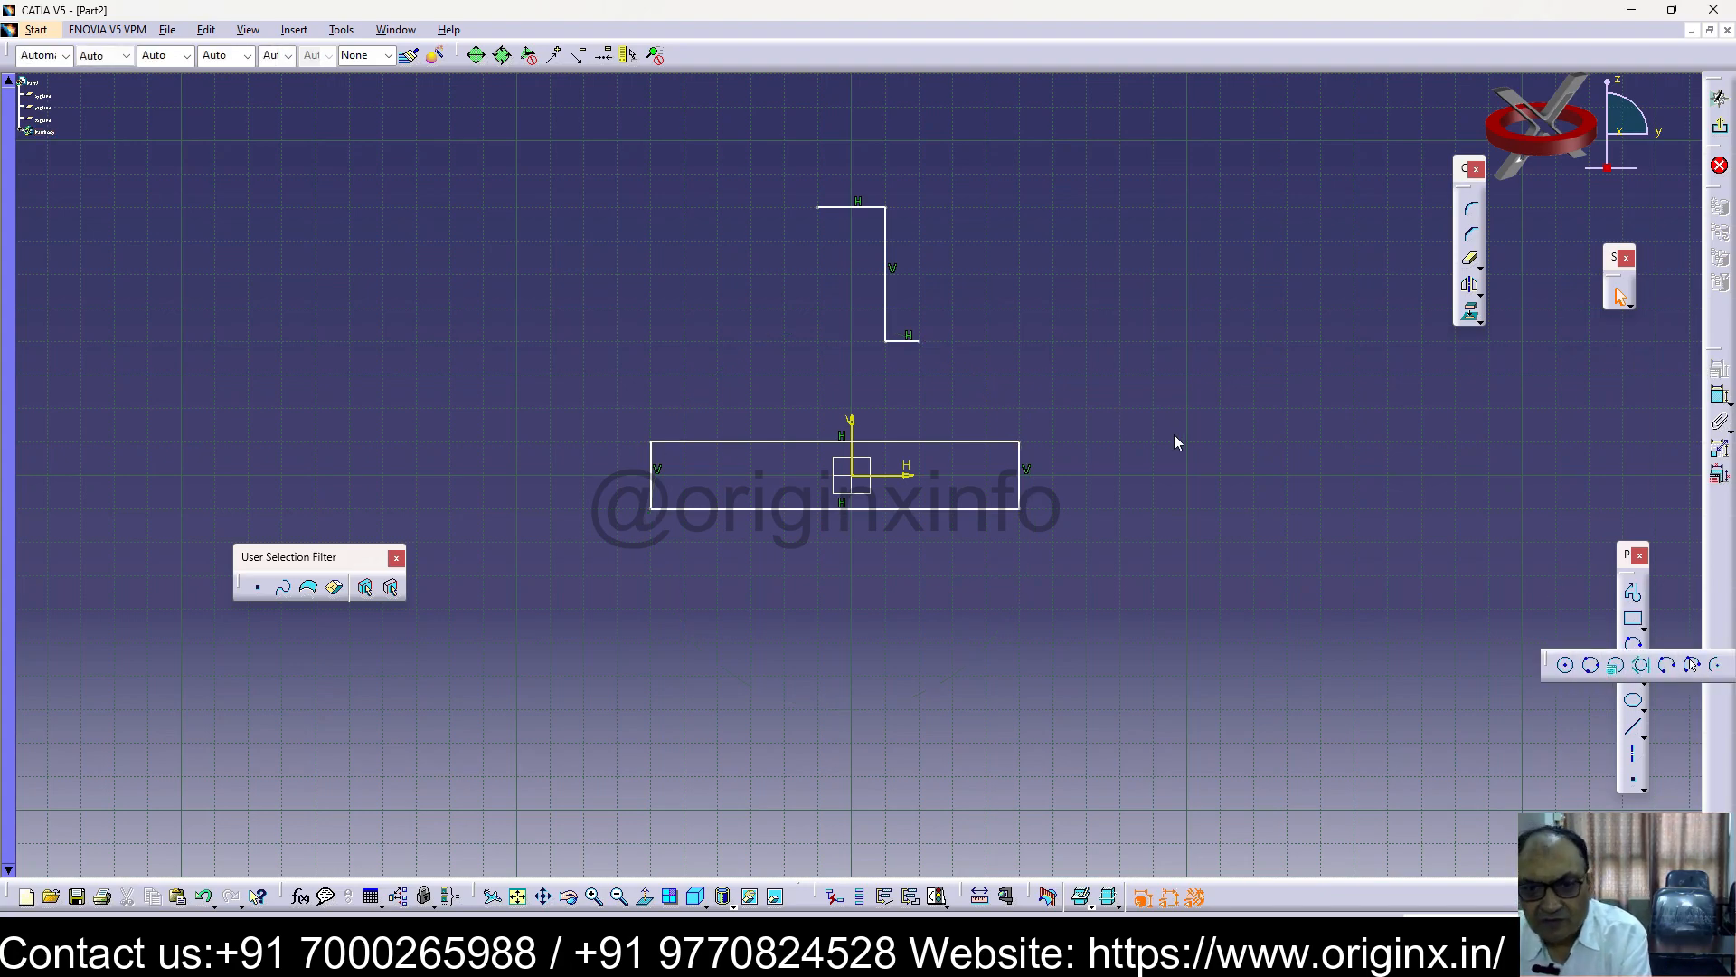
click(1019, 441)
click(919, 408)
click(919, 341)
click(962, 446)
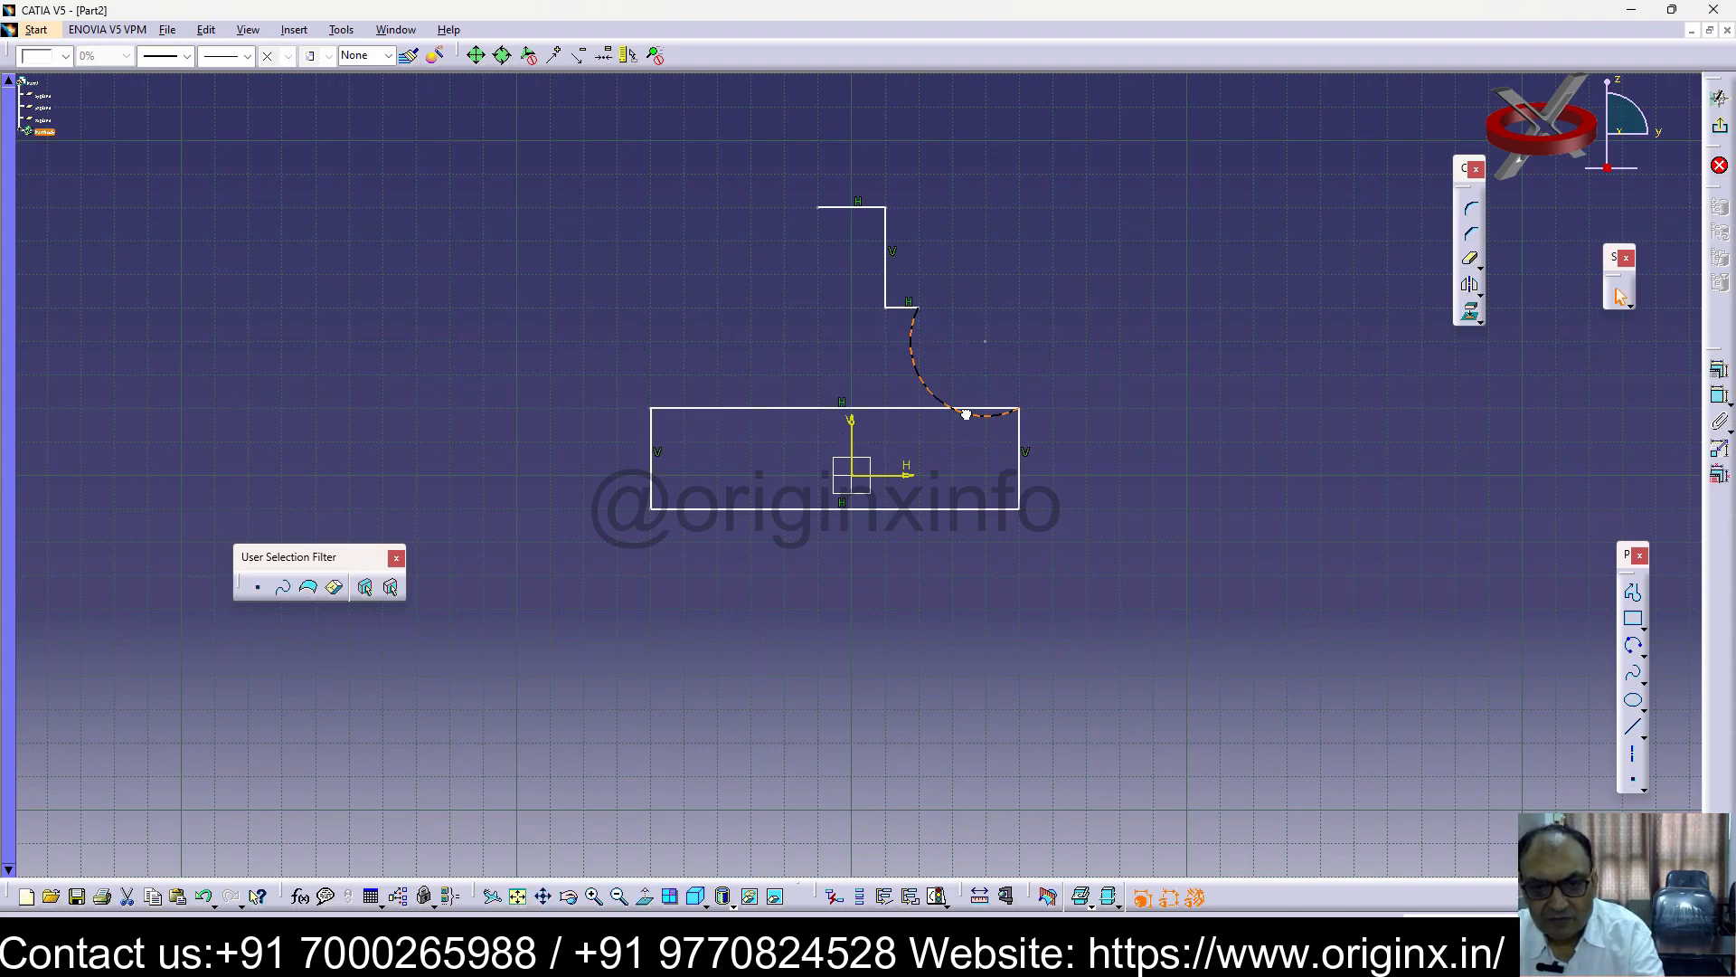
key(Delete)
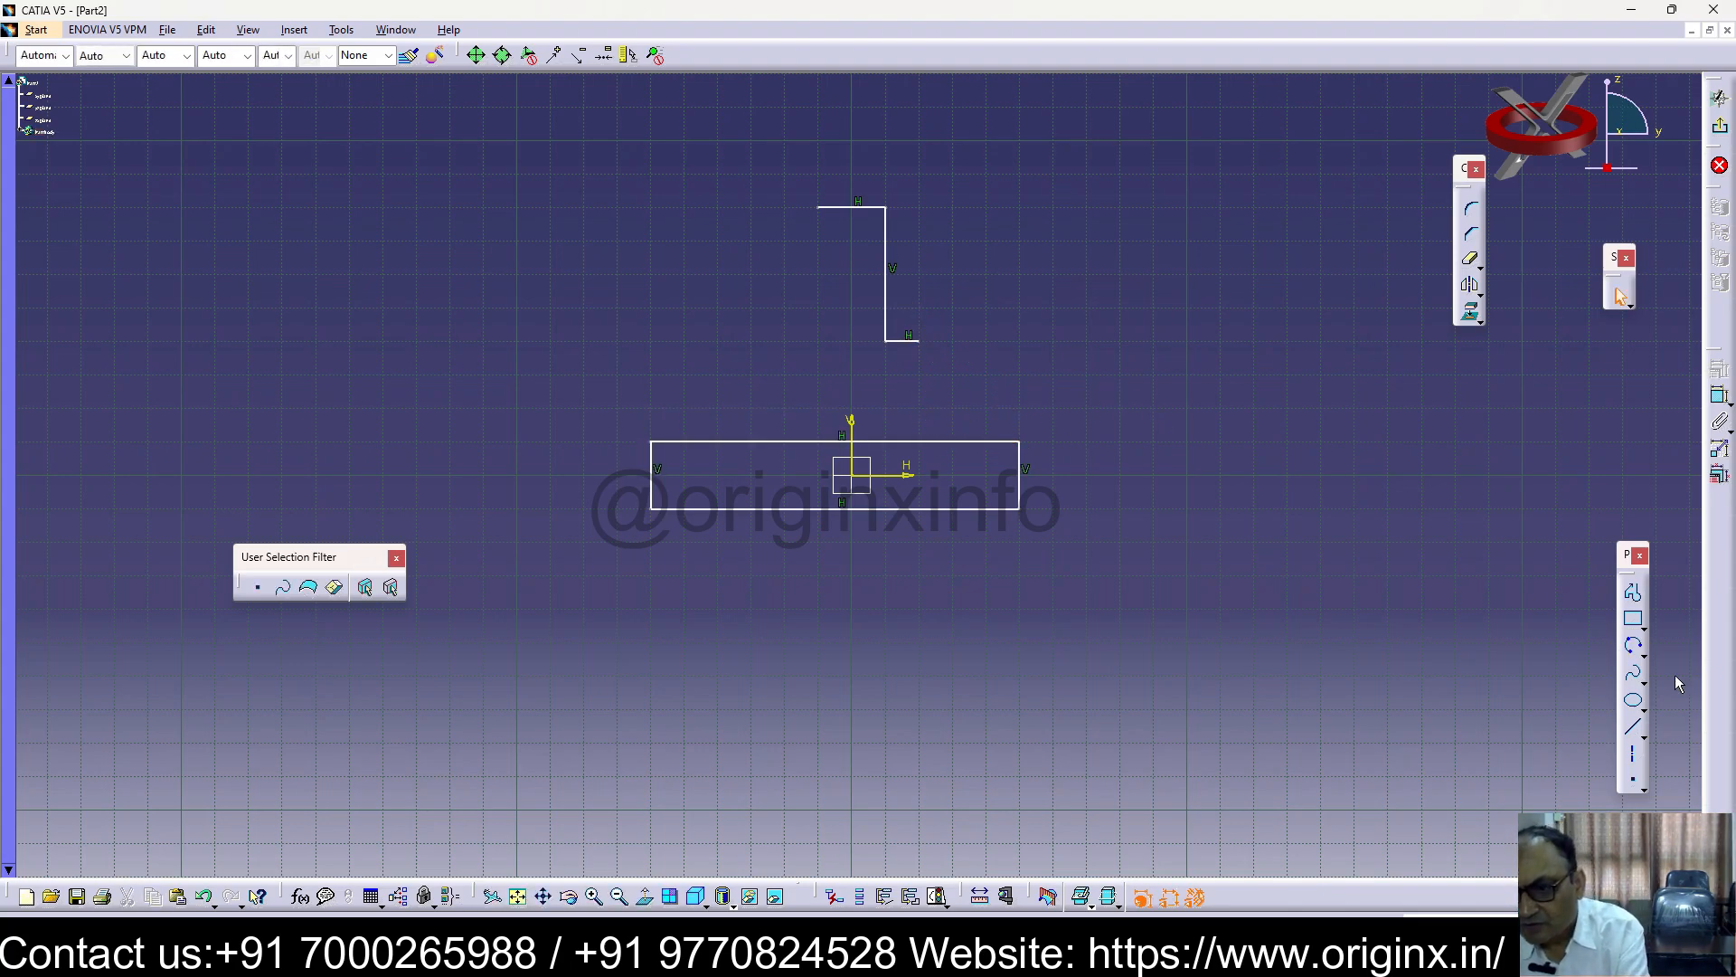
Draw a concave three-point arc from the outer end of the short ledge to the rectangle's upper-right corner
click(1644, 653)
click(1669, 674)
click(953, 406)
click(1020, 442)
click(1040, 401)
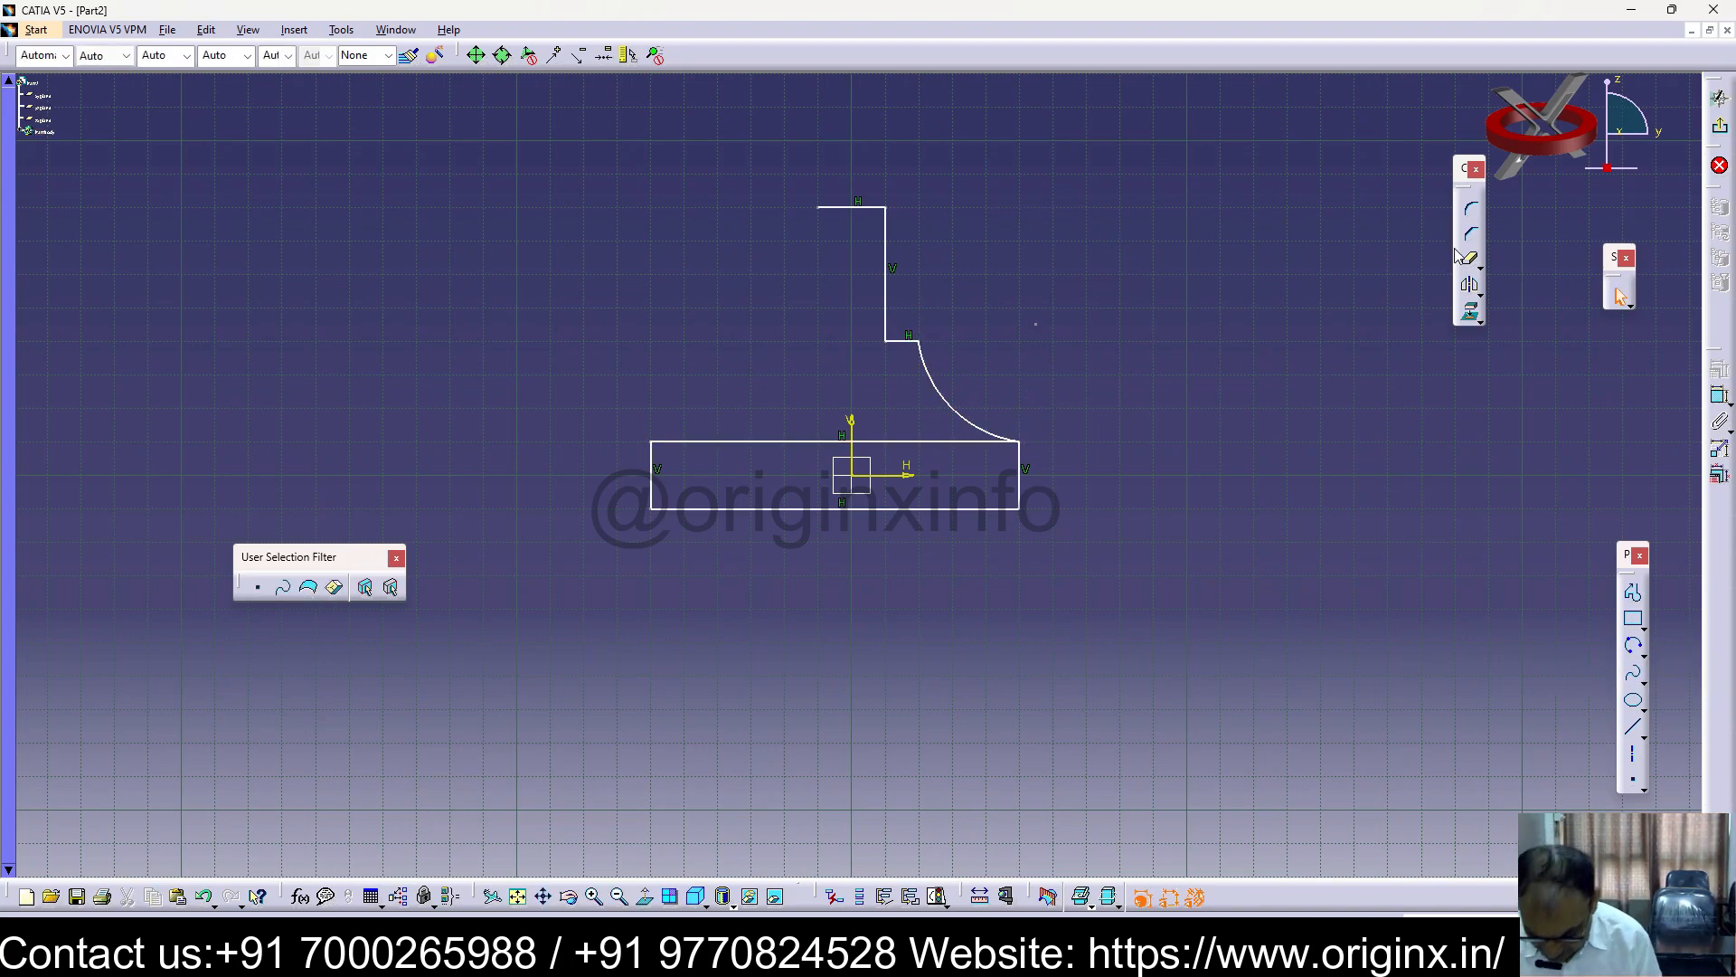
Draw a vertical line down from the open end of the upright's top line, ending level with the ledge
drag(829, 208, 825, 208)
click(1634, 726)
click(815, 208)
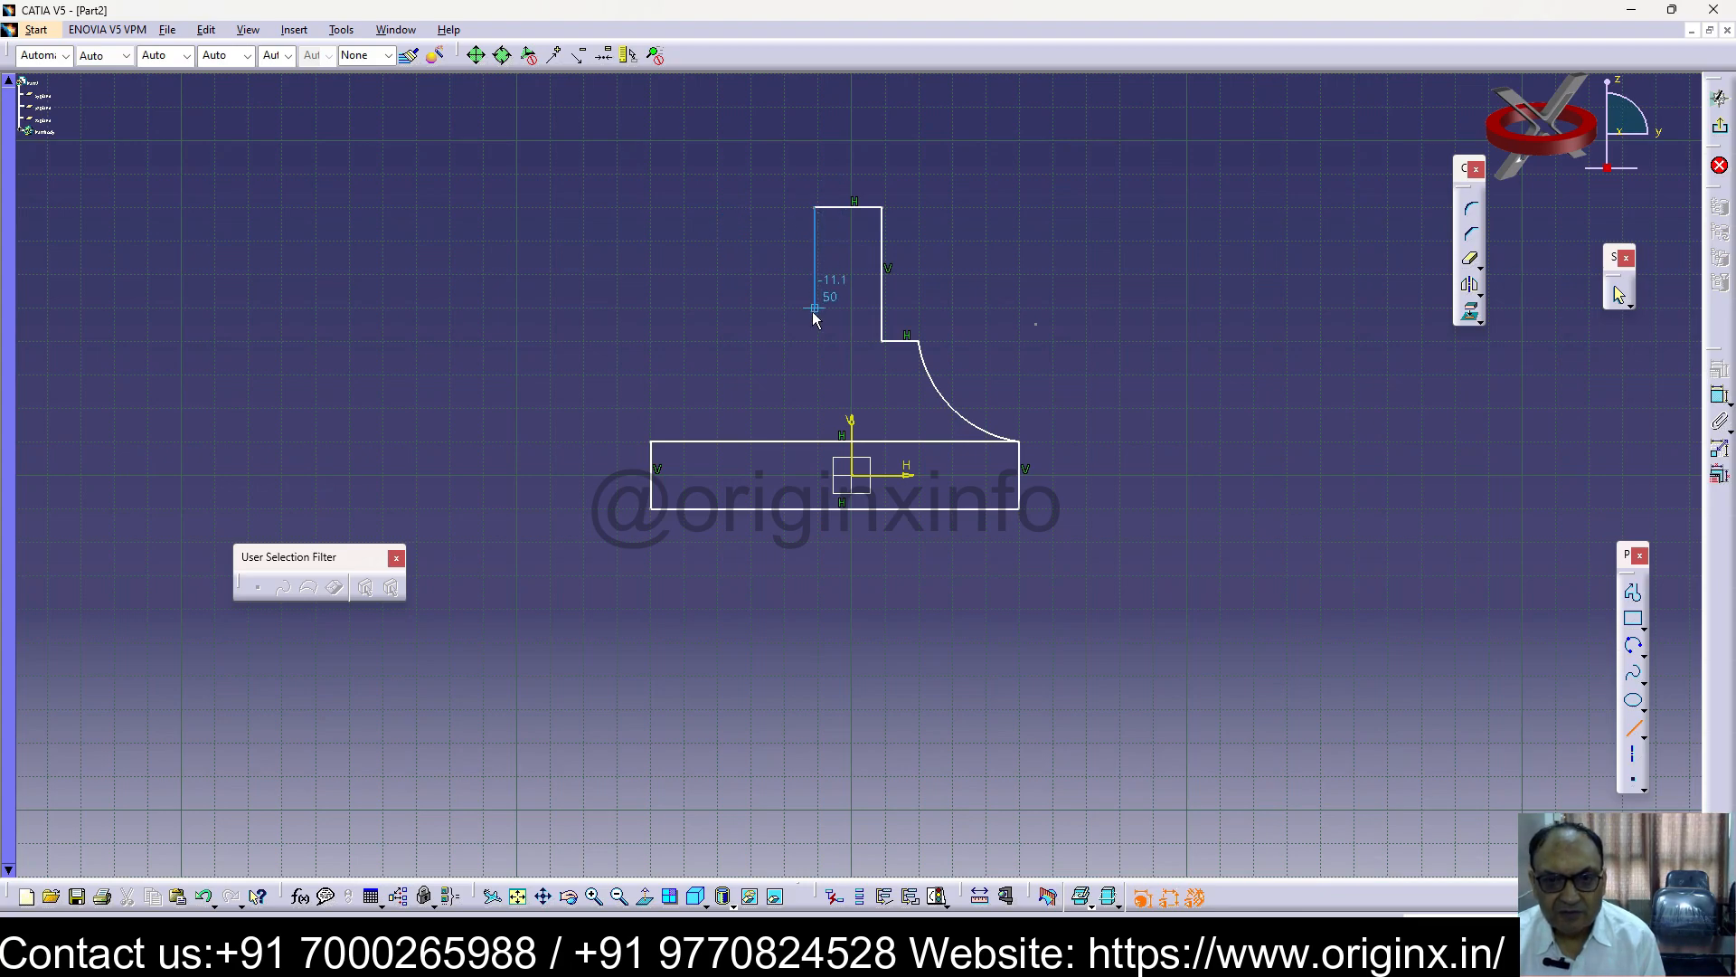
click(815, 341)
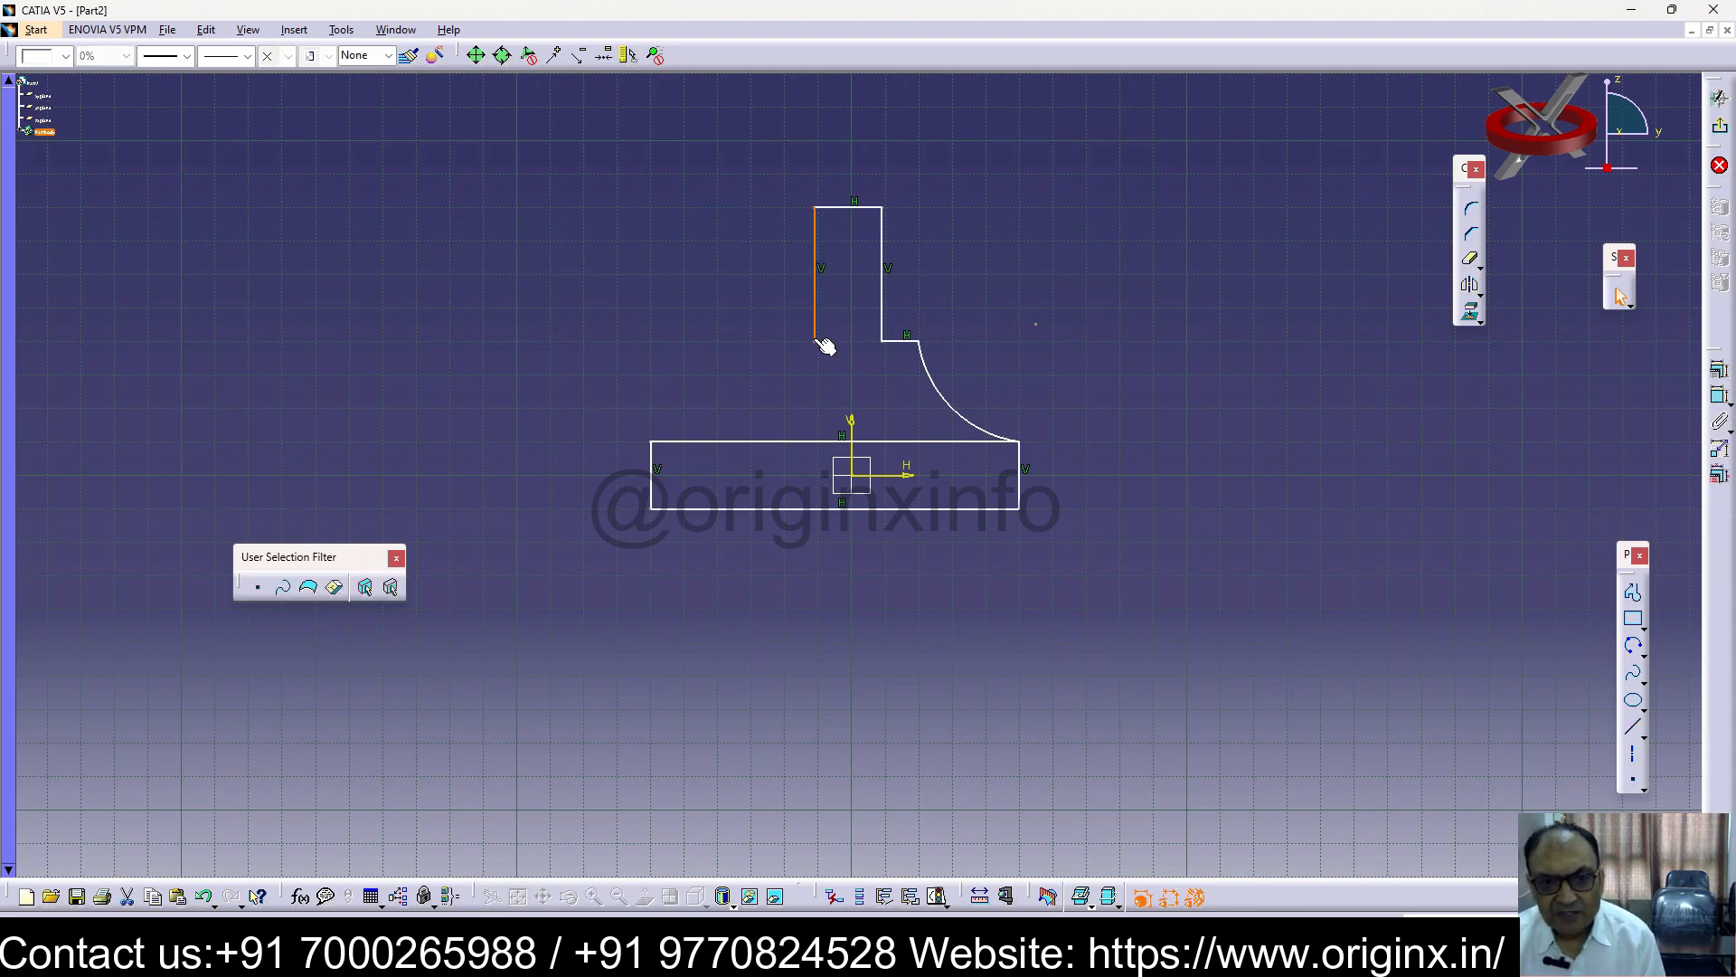
Draw a concave three-point arc from the base rectangle's upper-left corner to the lower end of the new vertical line
click(1644, 655)
click(1669, 668)
click(653, 442)
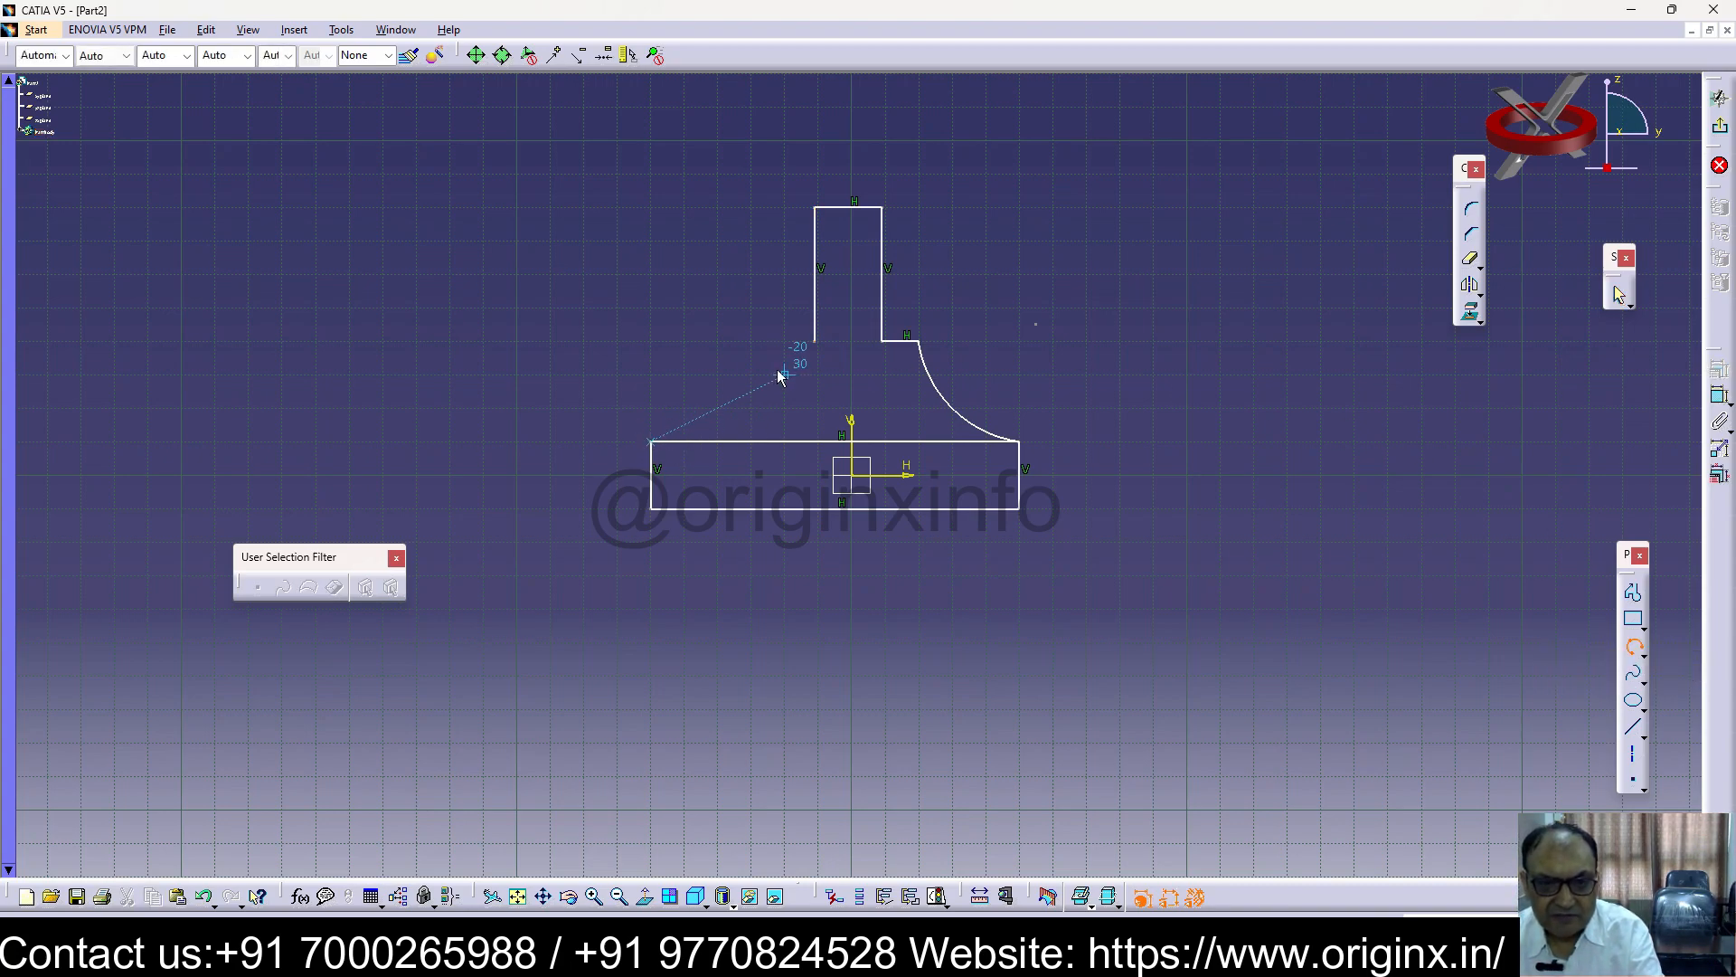
click(815, 343)
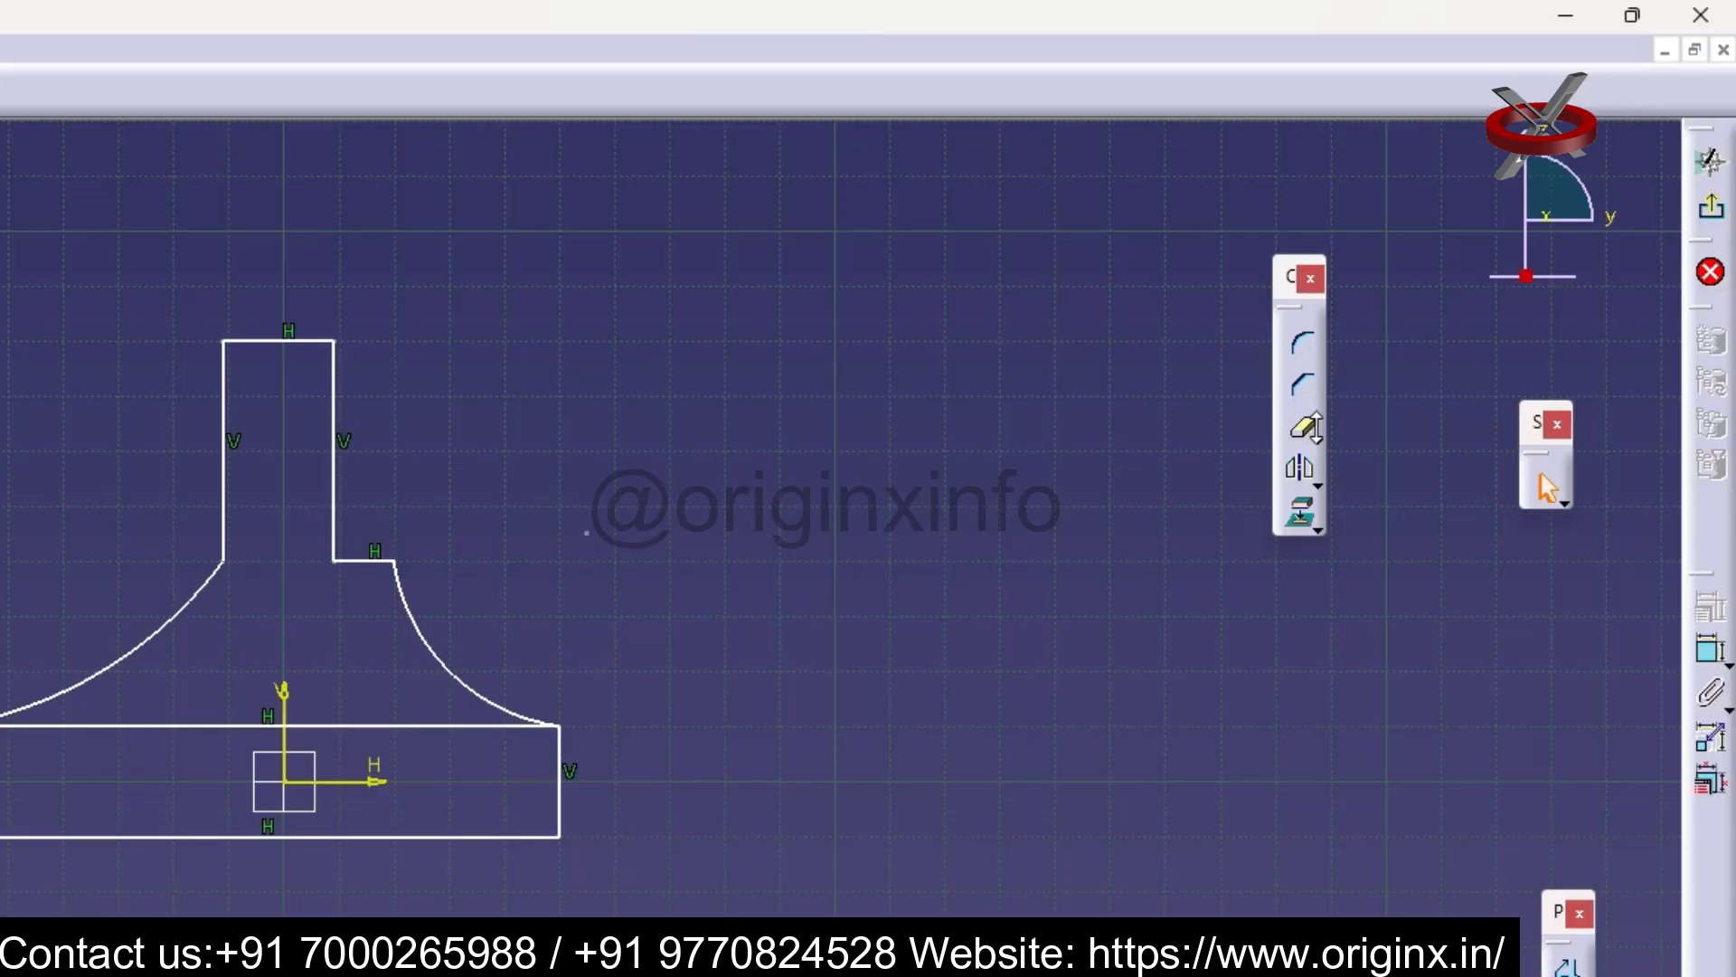
Break the base rectangle's upper edge and remove its segments with Quick Trim
click(1481, 267)
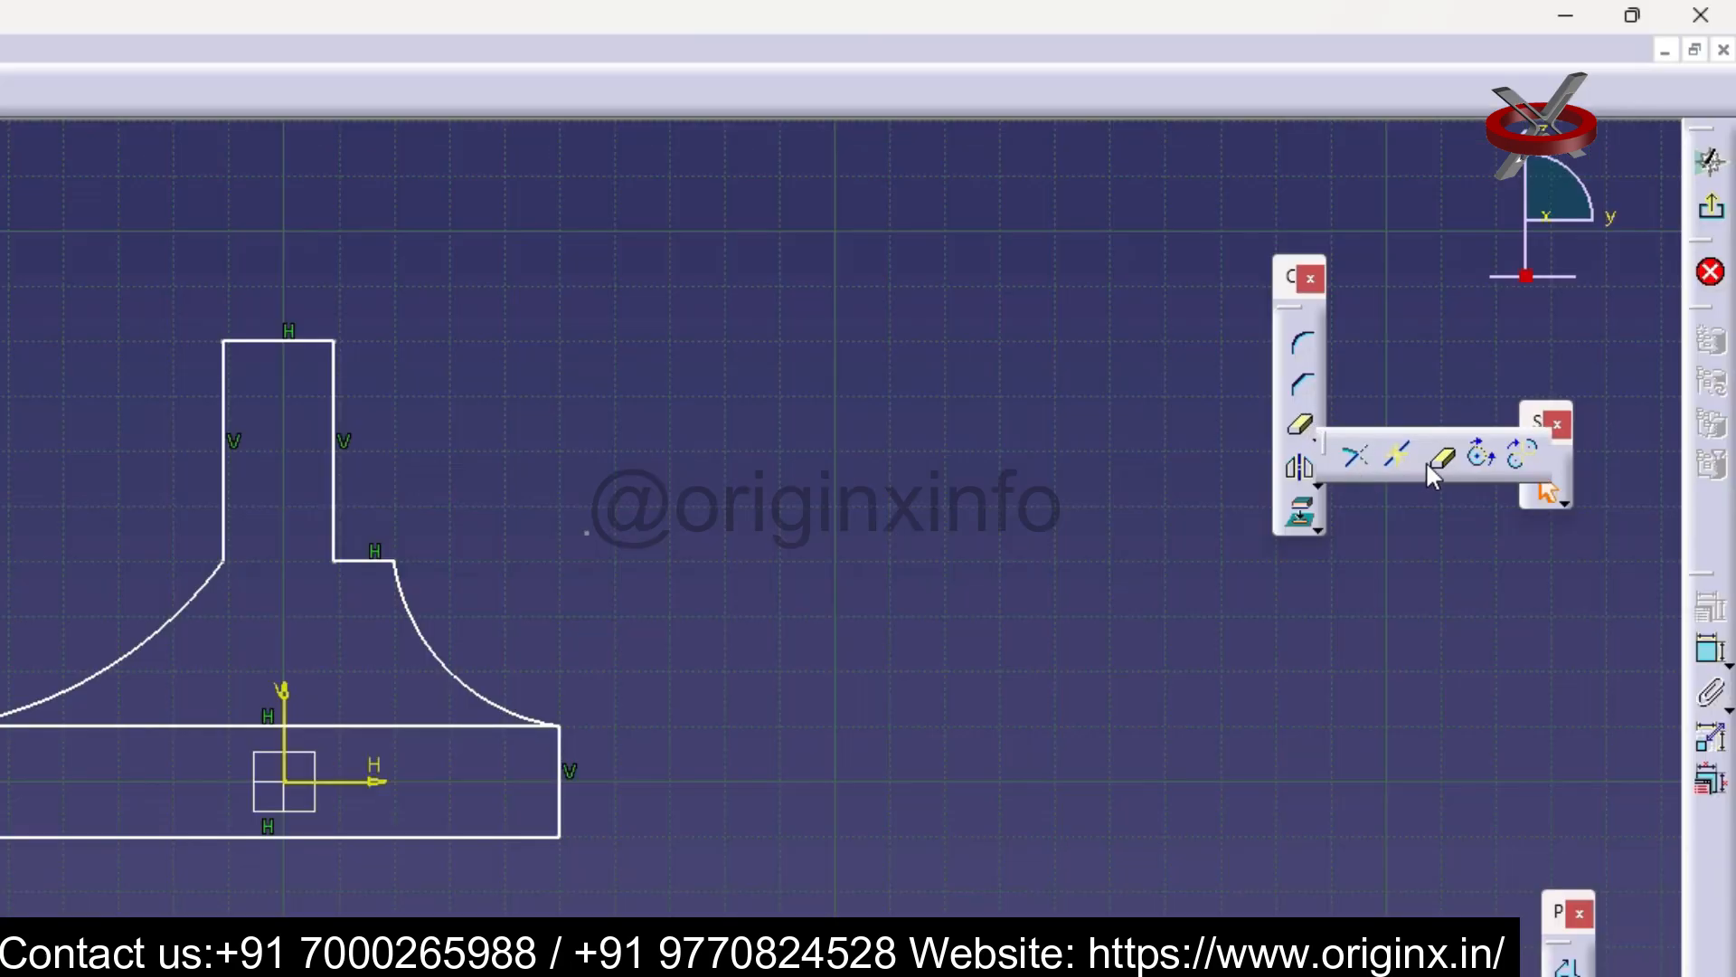
click(1531, 277)
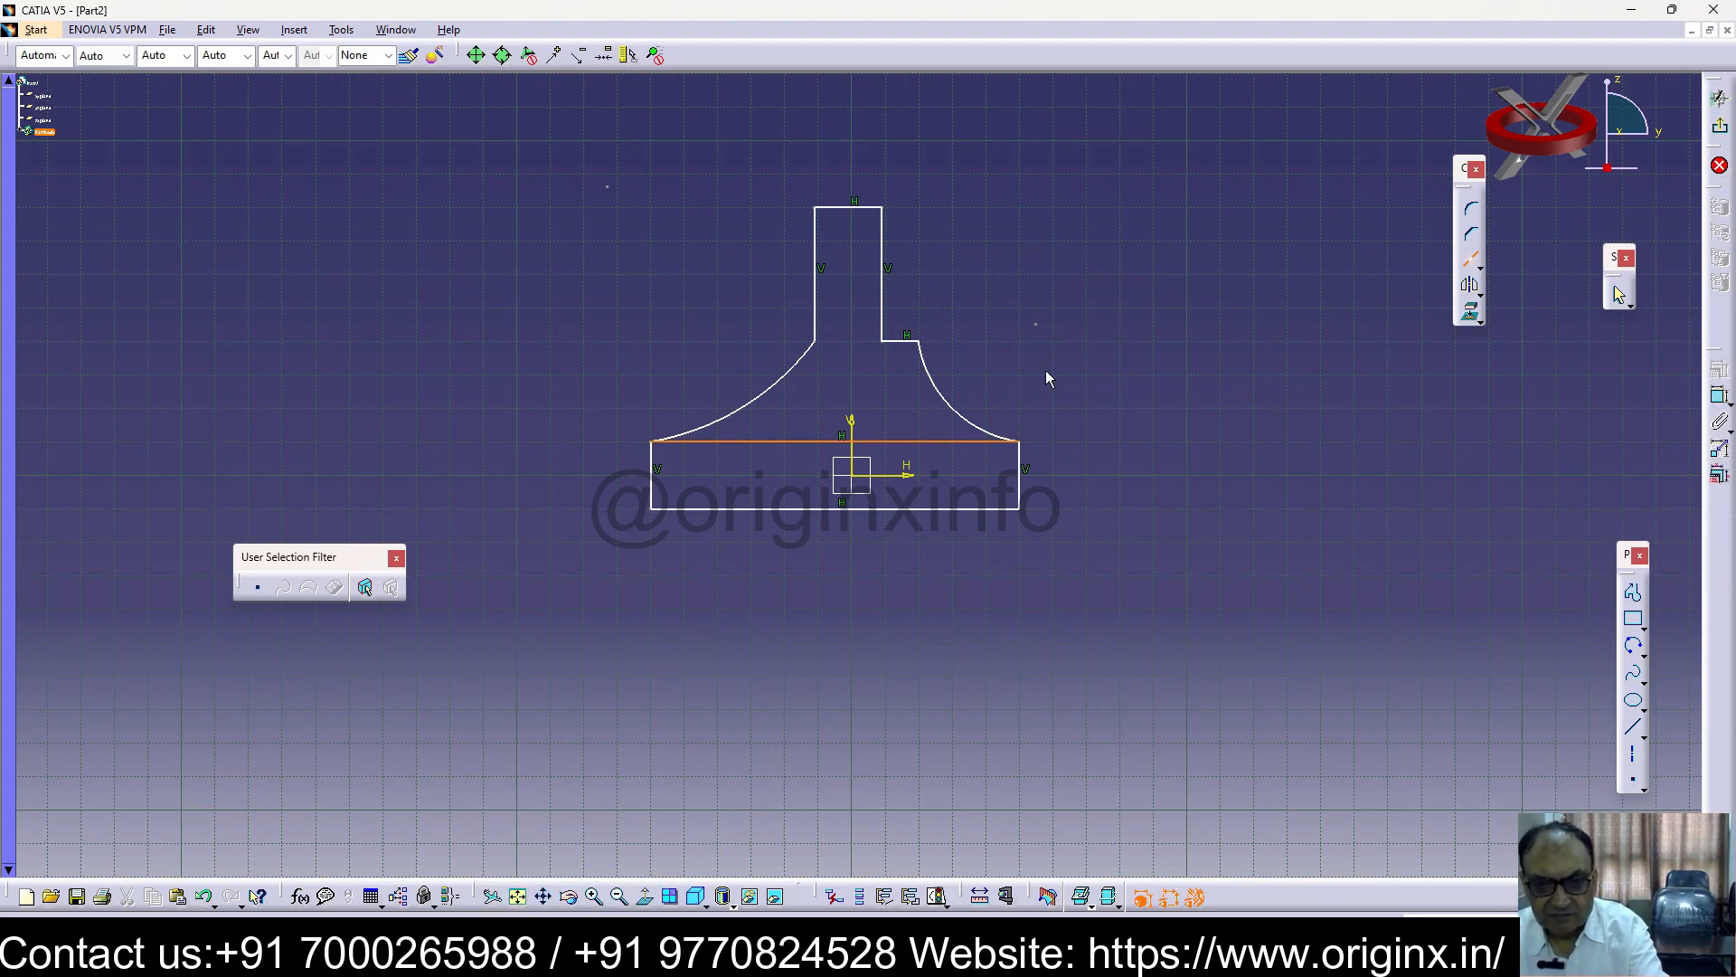
click(902, 445)
click(1480, 268)
click(1556, 281)
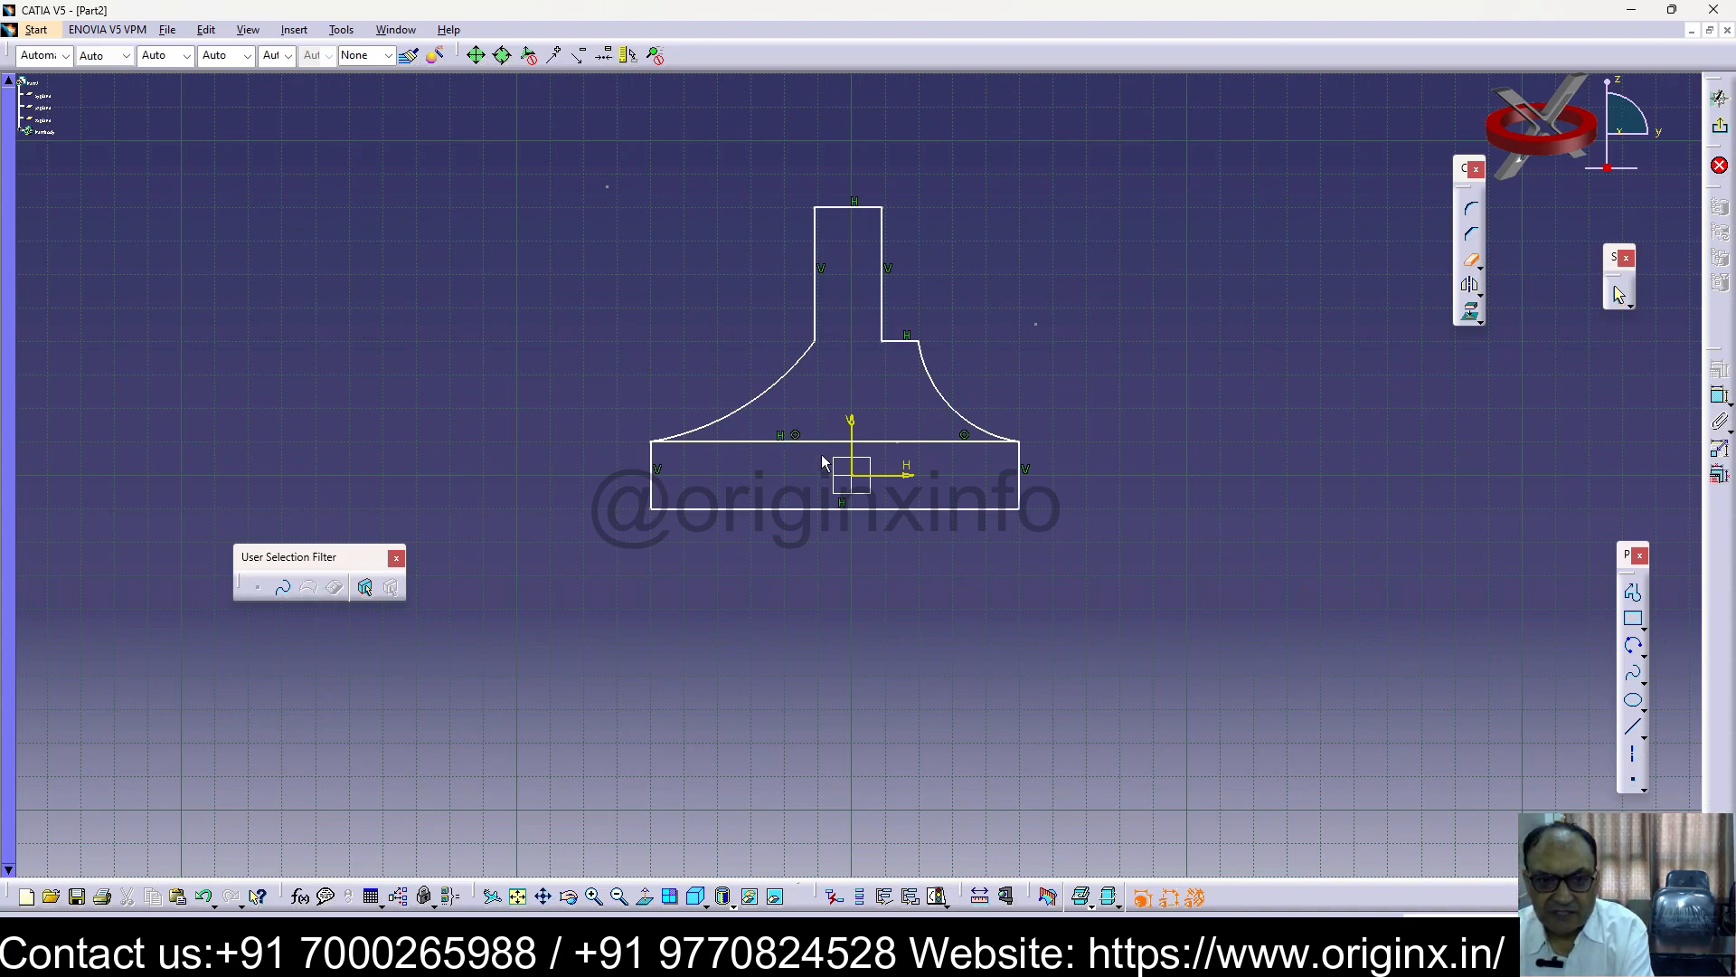
click(841, 442)
click(918, 444)
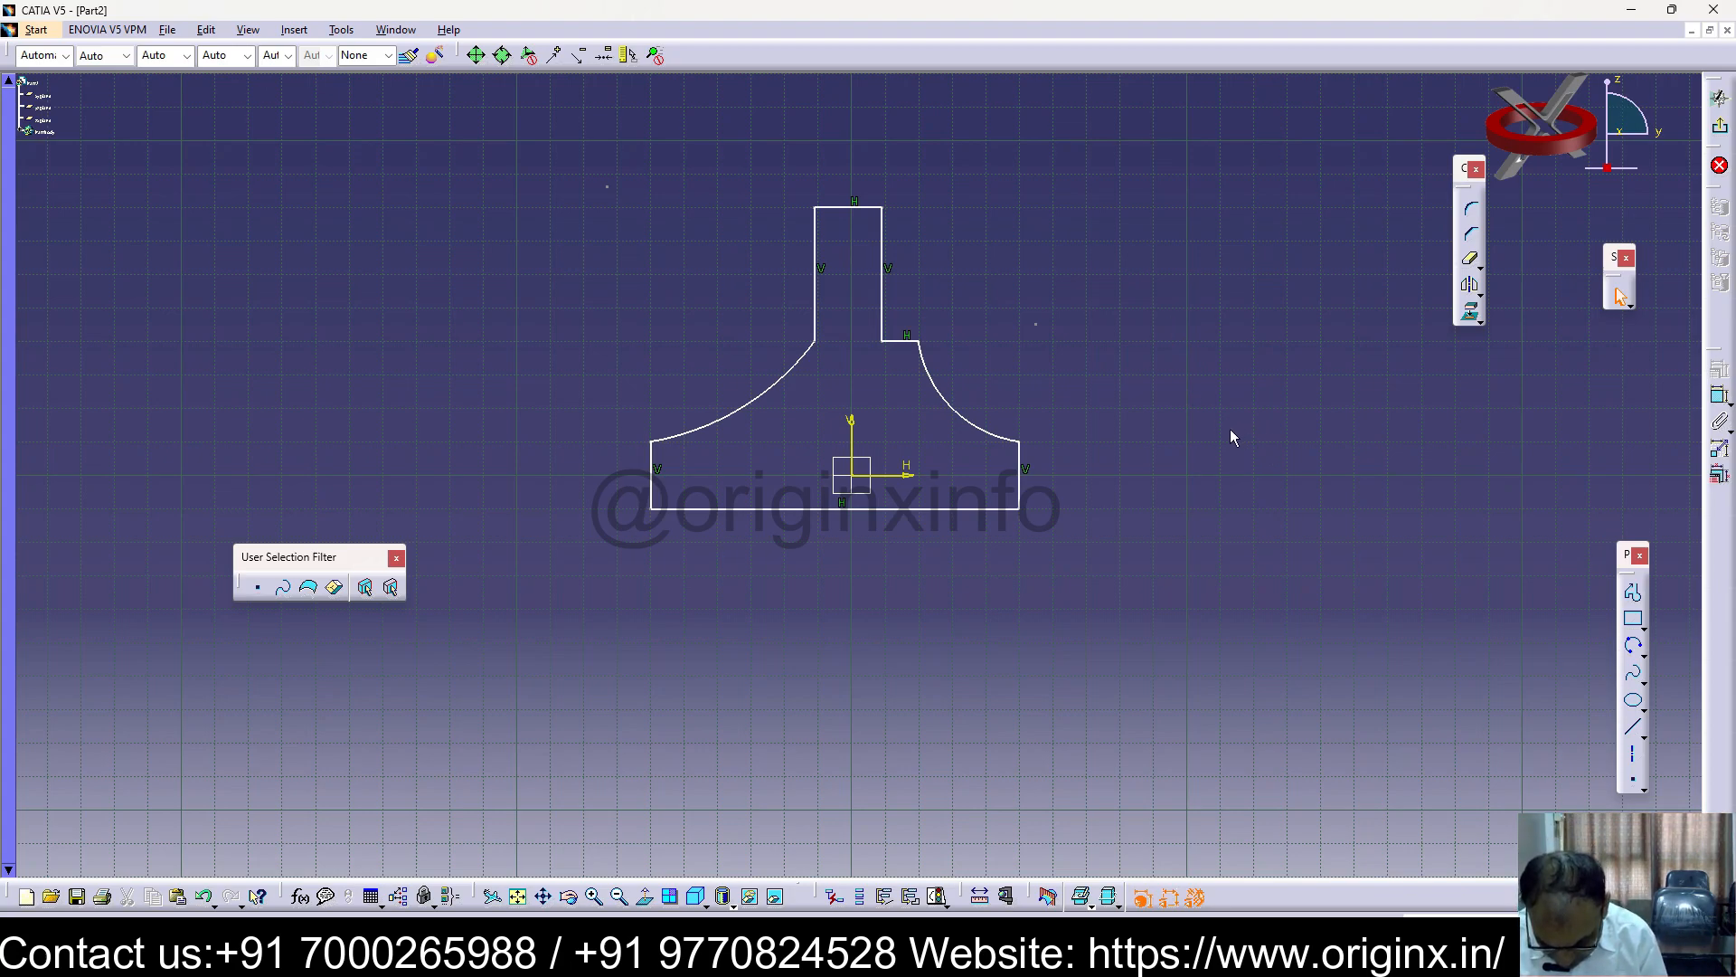
Draw a rectangle about 40 mm wide, centred on the vertical axis, from the horizontal axis down to the base's bottom edge
click(1633, 623)
click(921, 506)
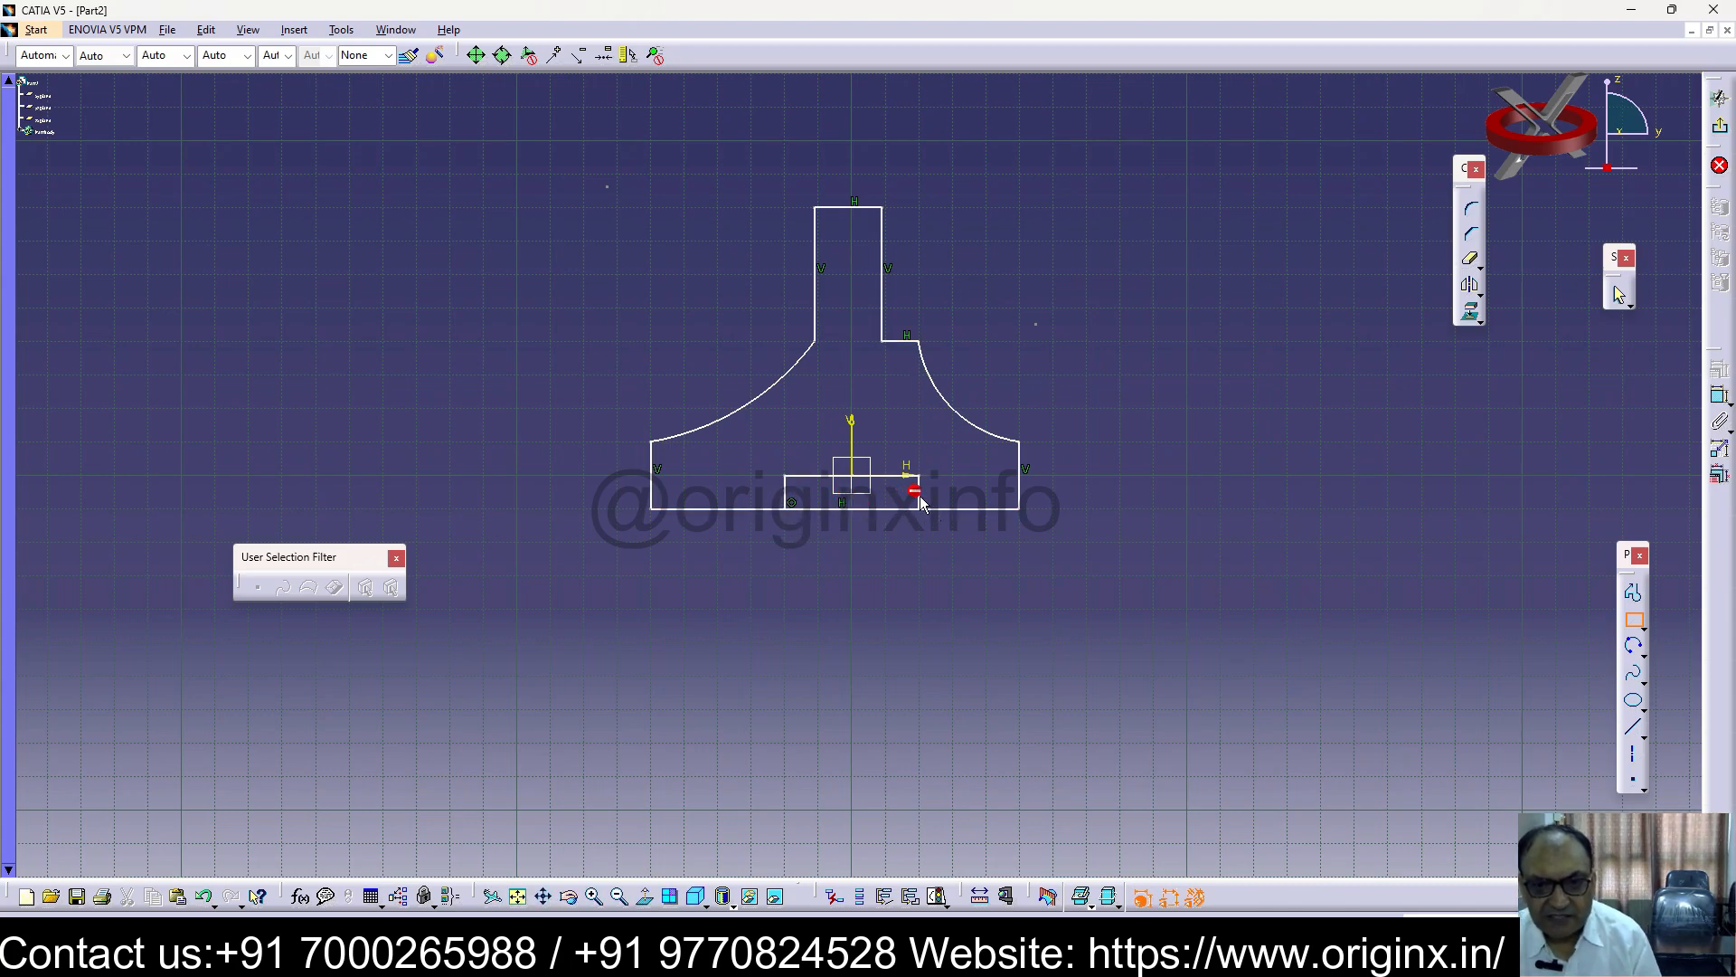
click(919, 508)
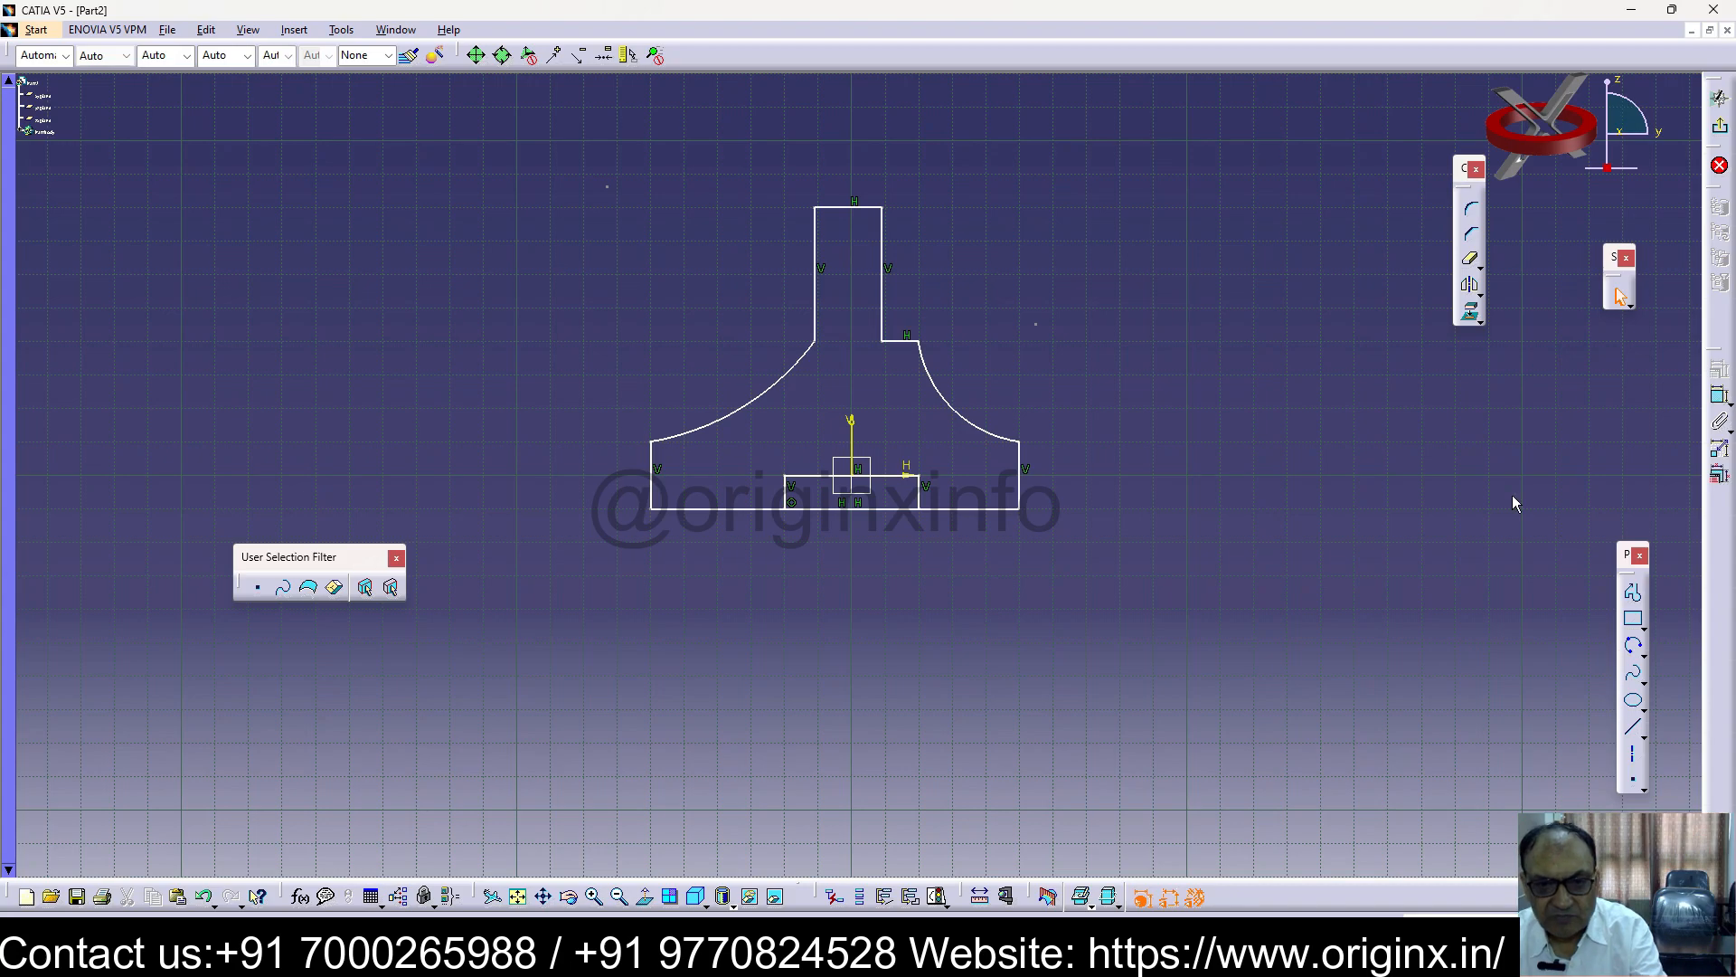
Dimension the small rectangle's width and its left side's distance from the vertical axis, and delete both dimensions
click(1719, 396)
click(820, 475)
click(856, 440)
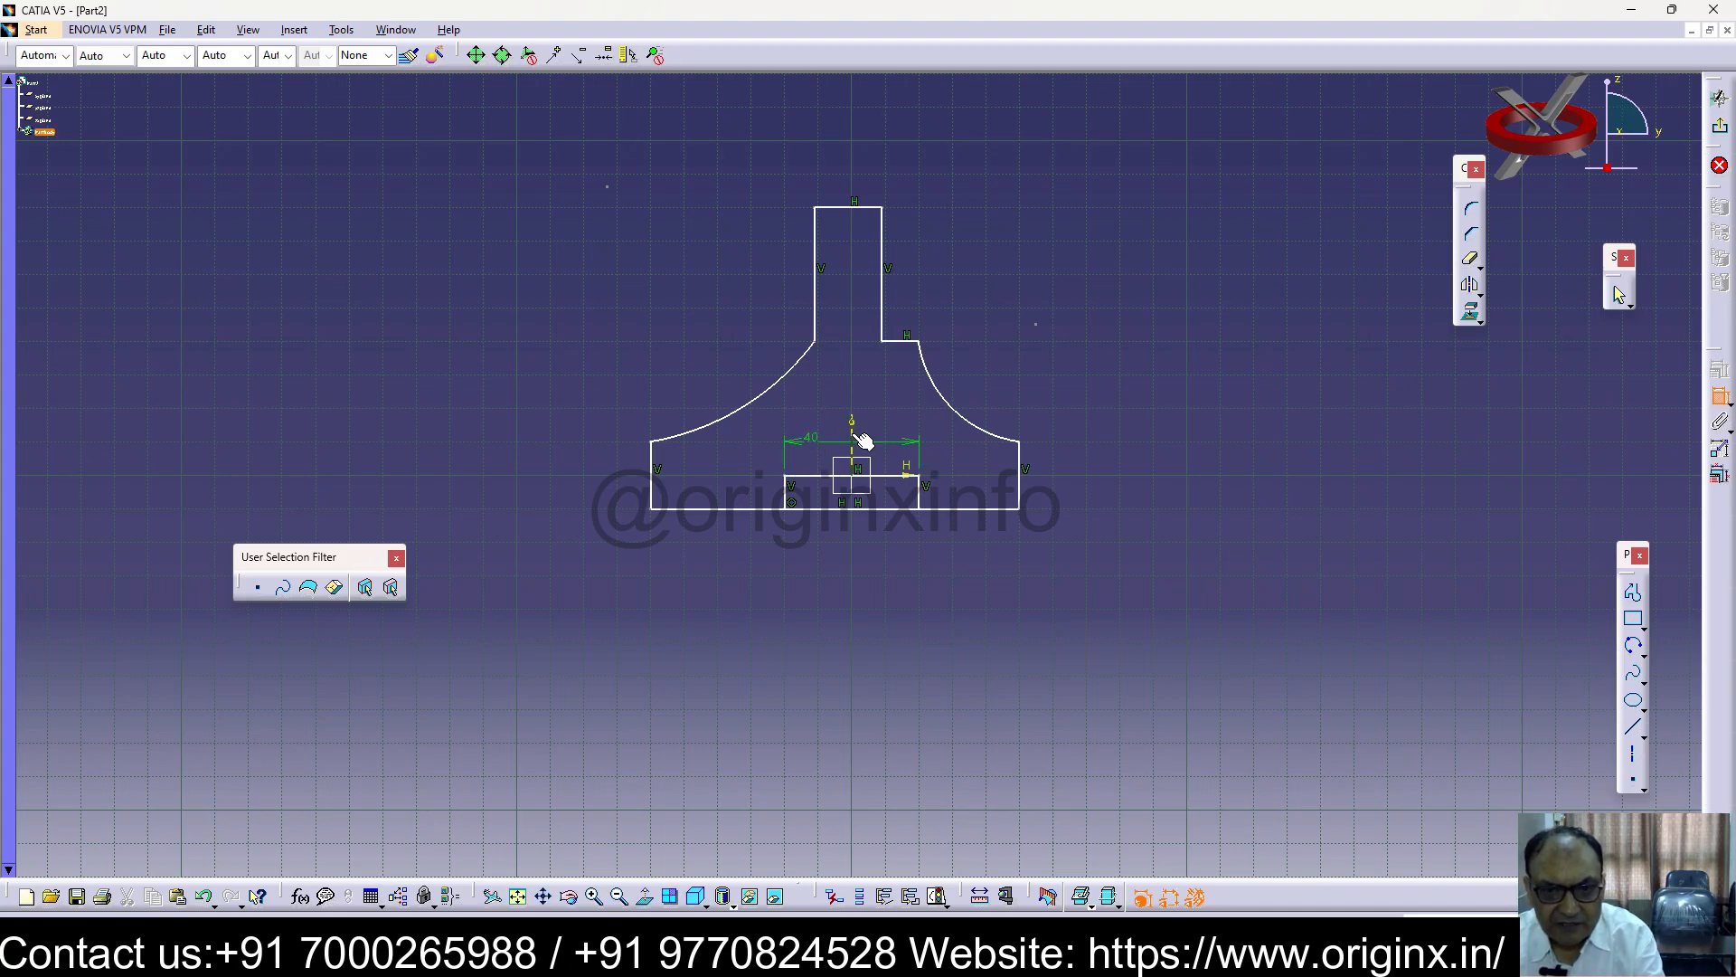
click(785, 495)
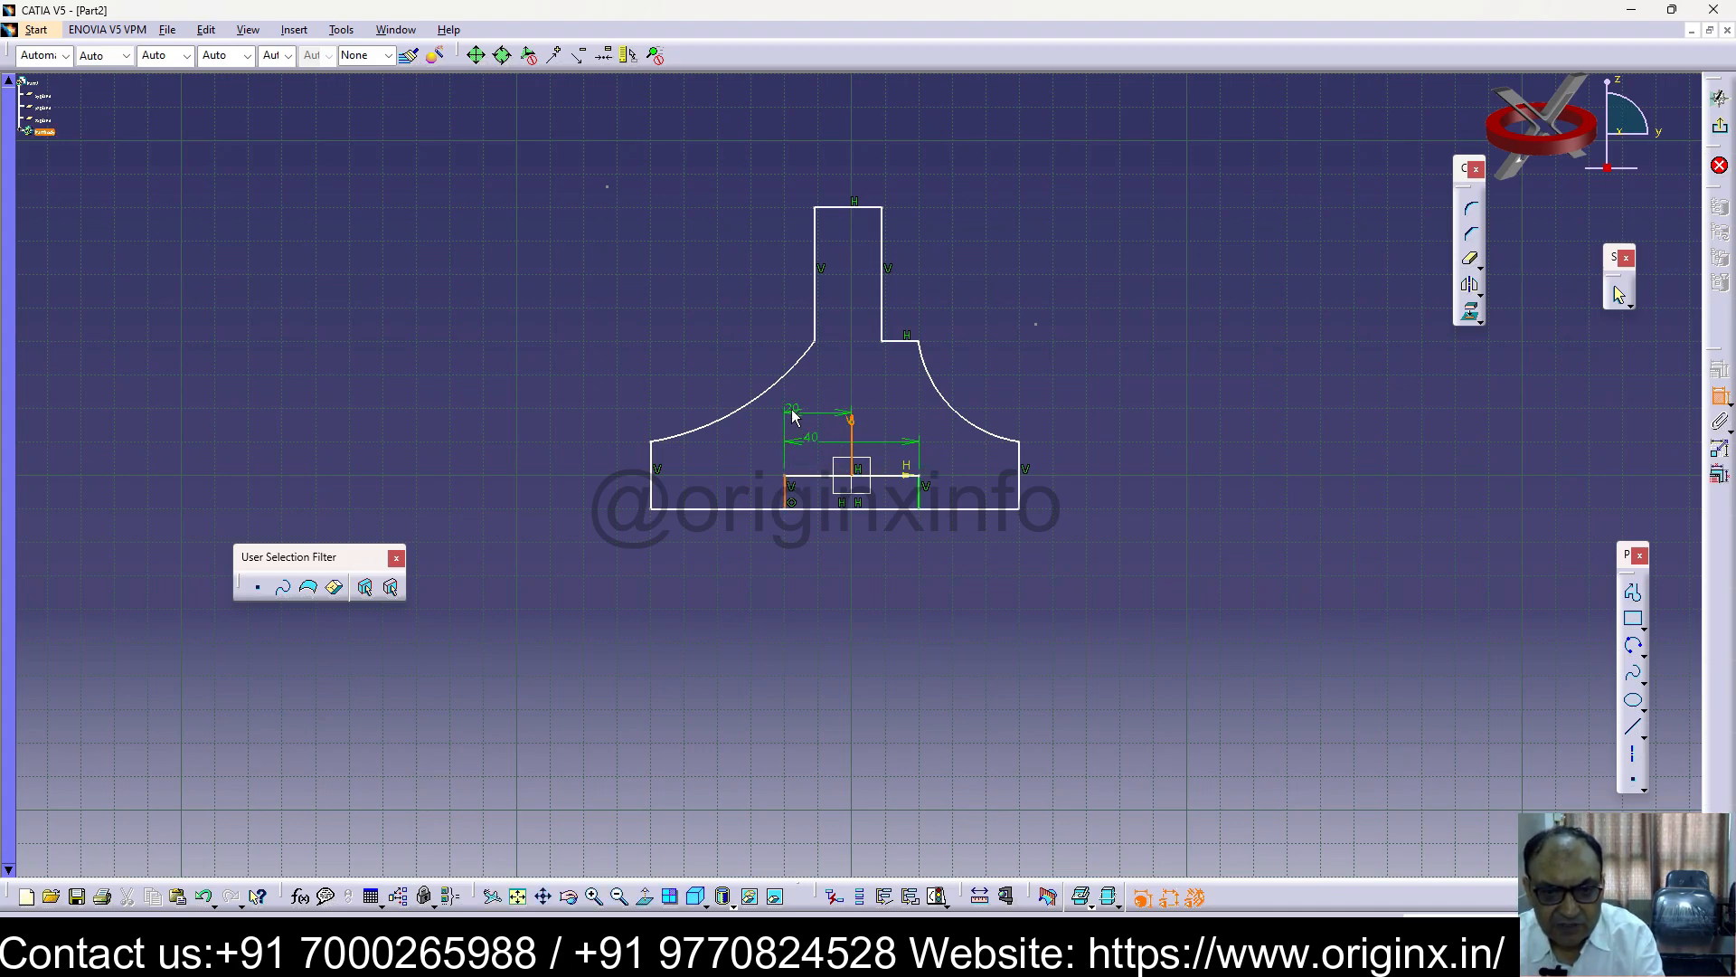
click(797, 408)
click(814, 443)
key(Delete)
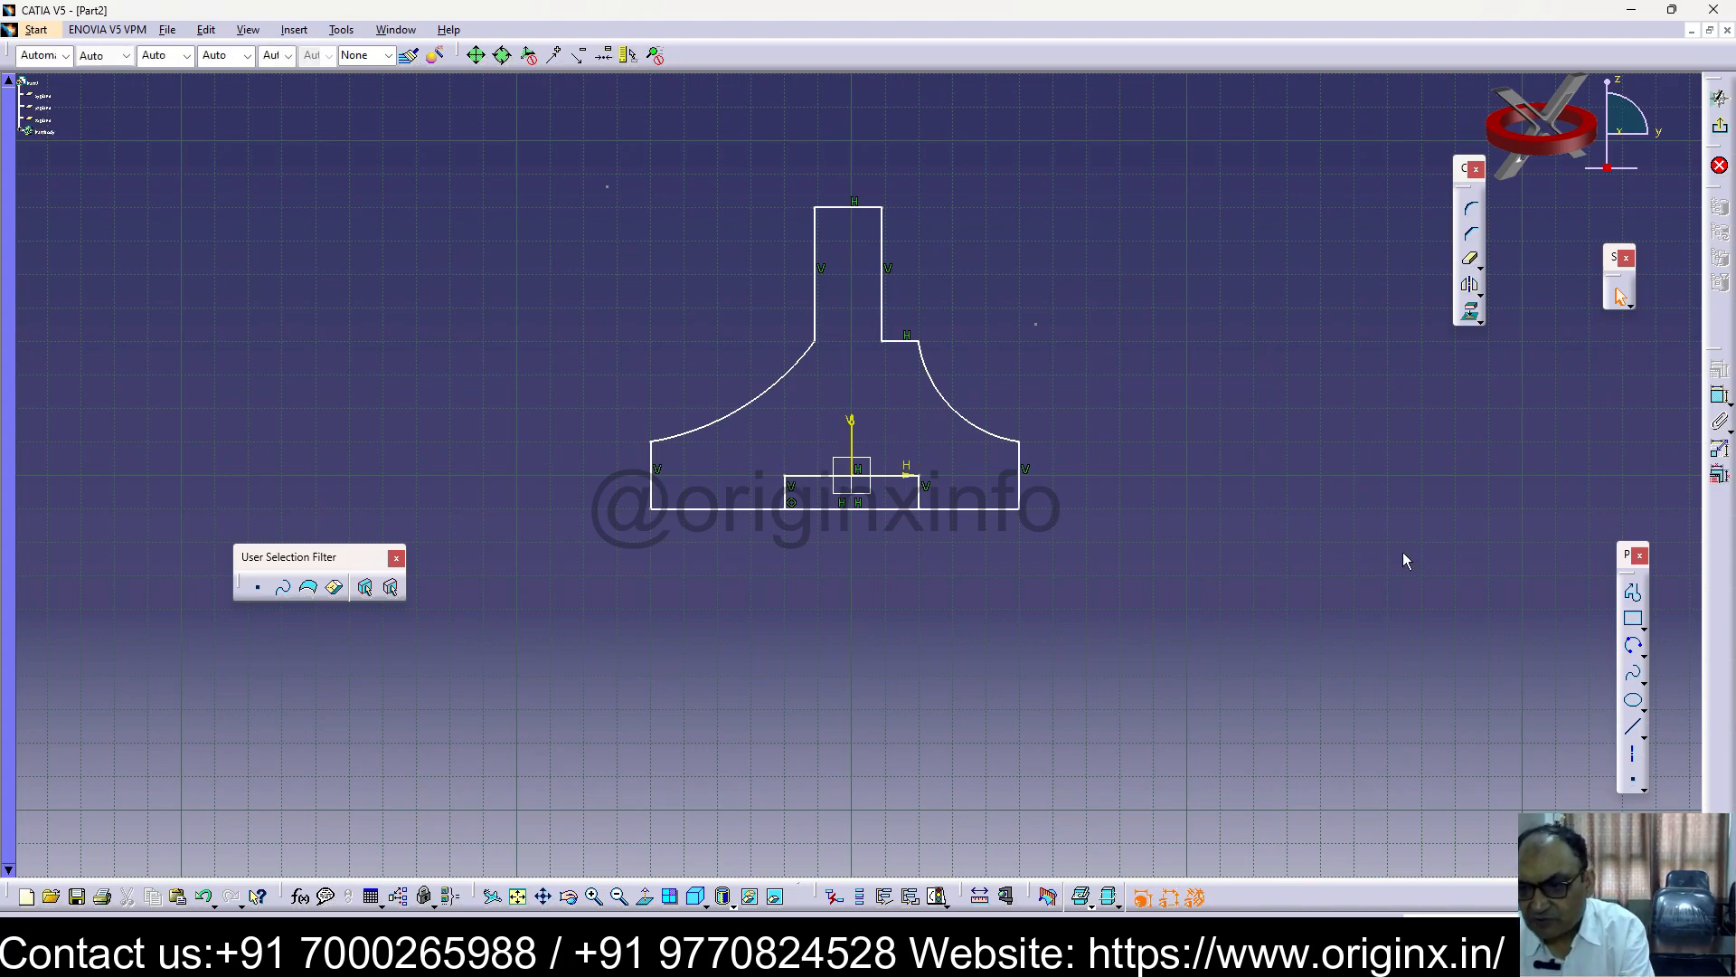
Trim away the base's bottom edge within the small rectangle to leave an open notch
click(1481, 268)
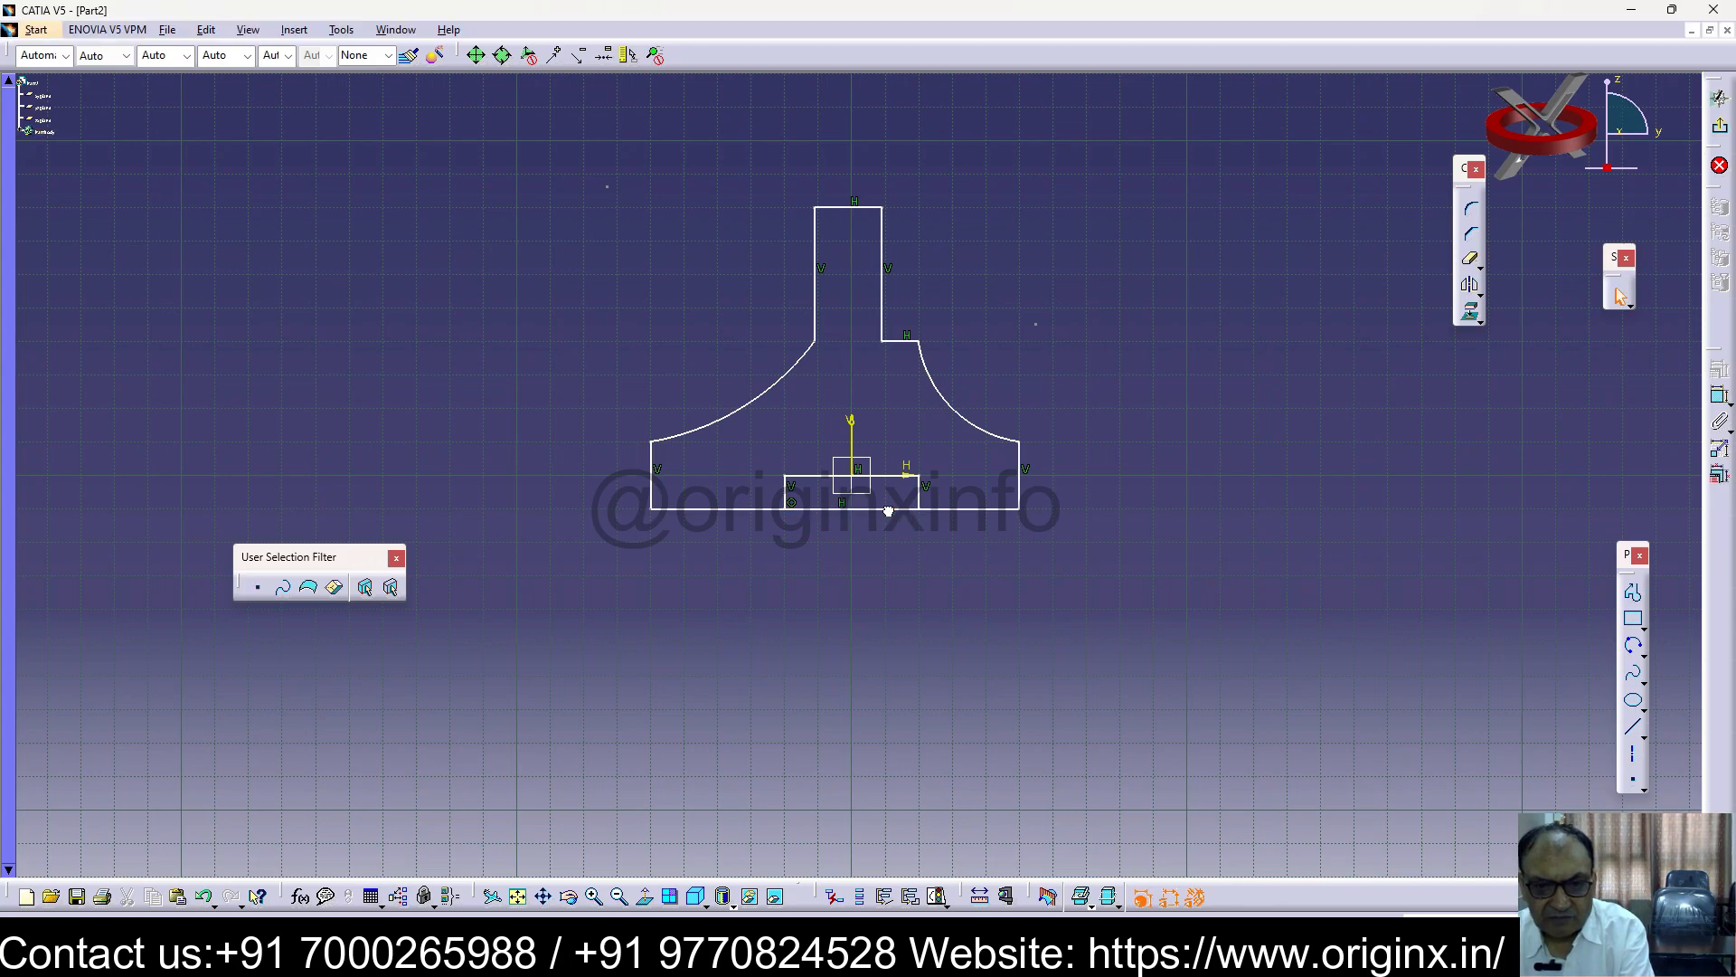
click(1470, 262)
click(896, 508)
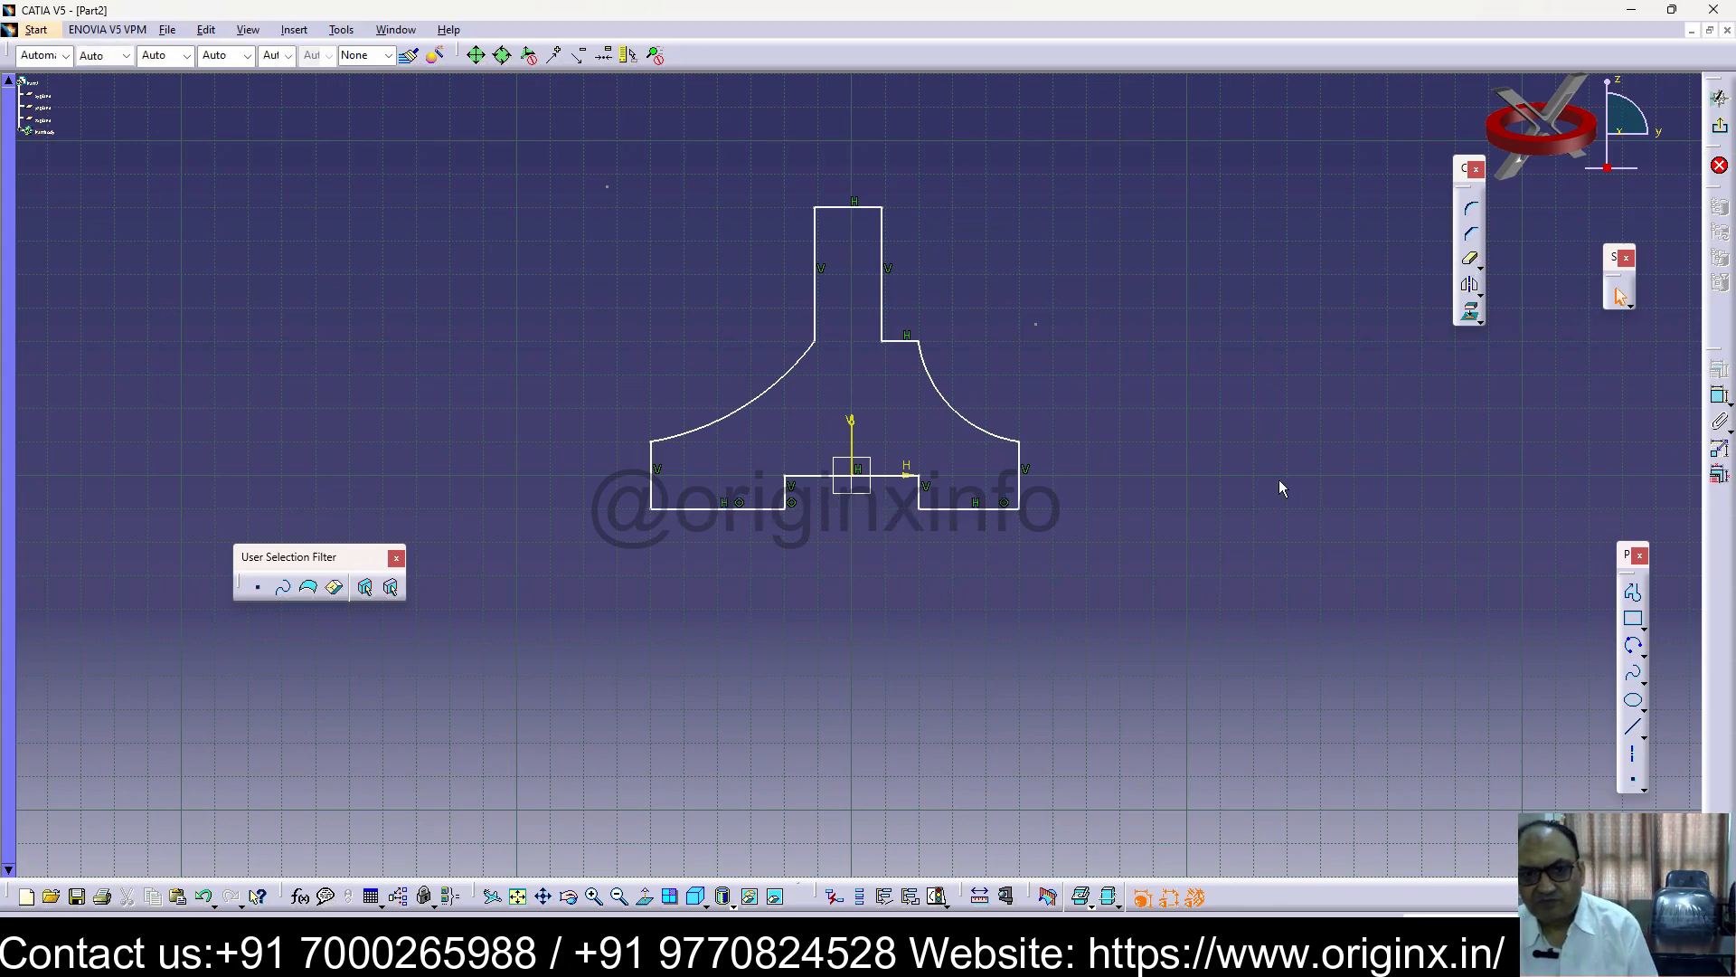
Exit the sketch and pad the closed profile to a length of 40 mm
click(1720, 126)
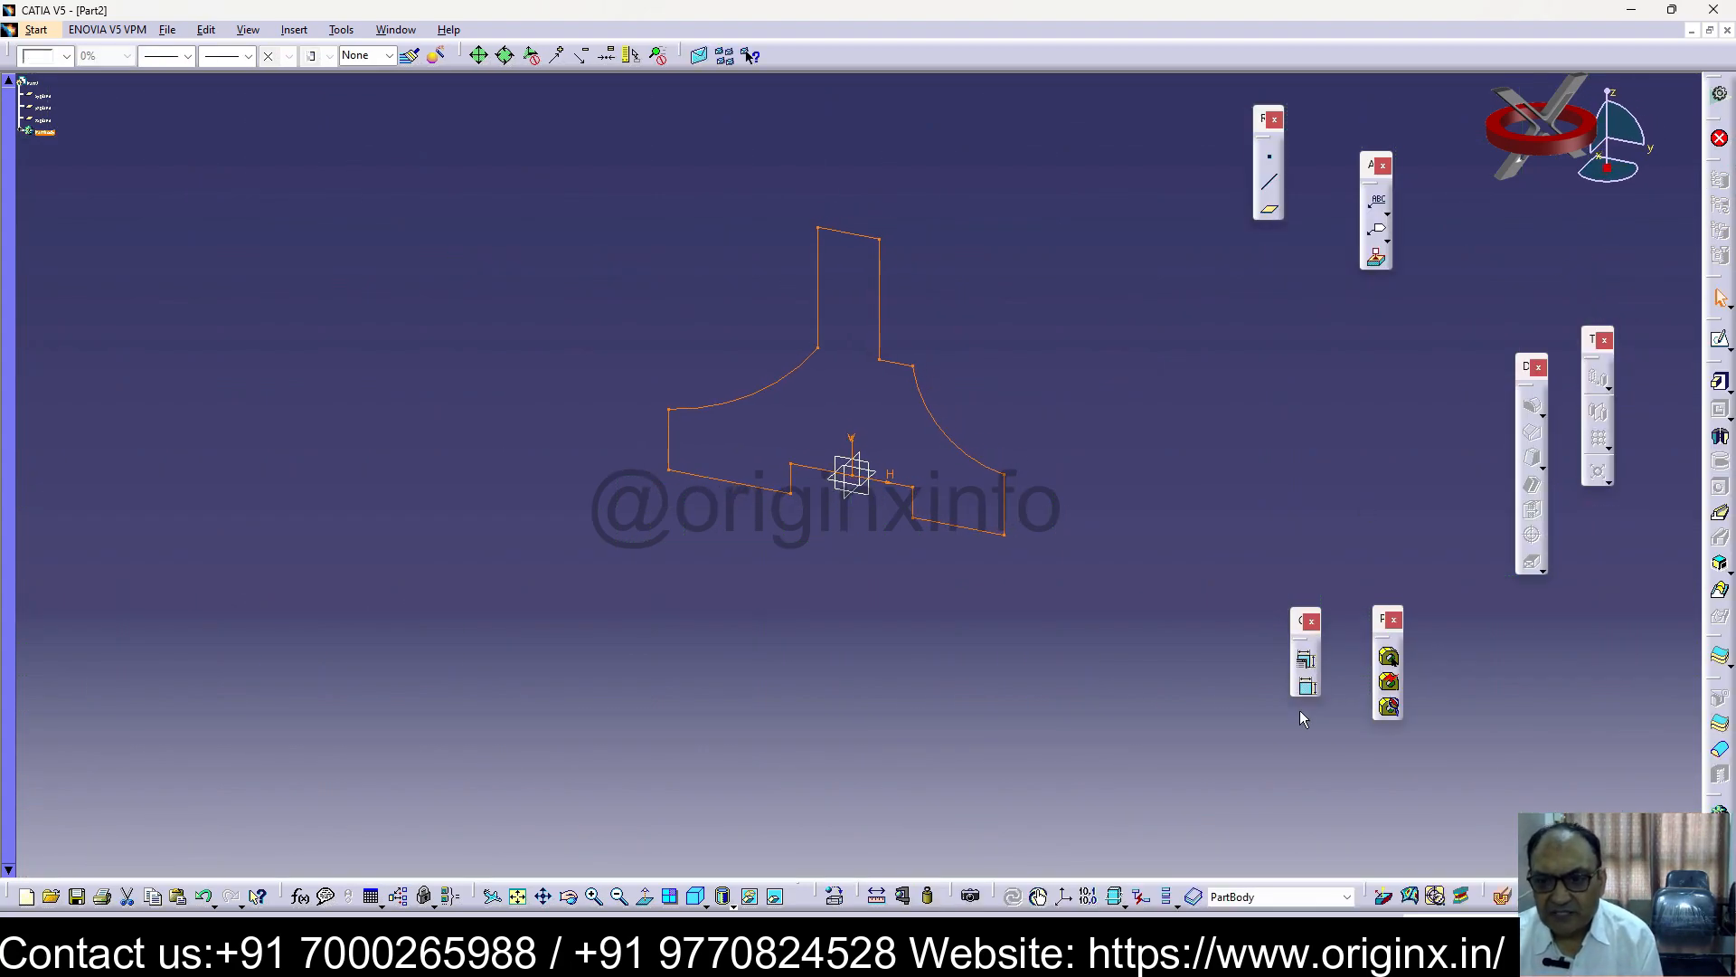
click(1721, 384)
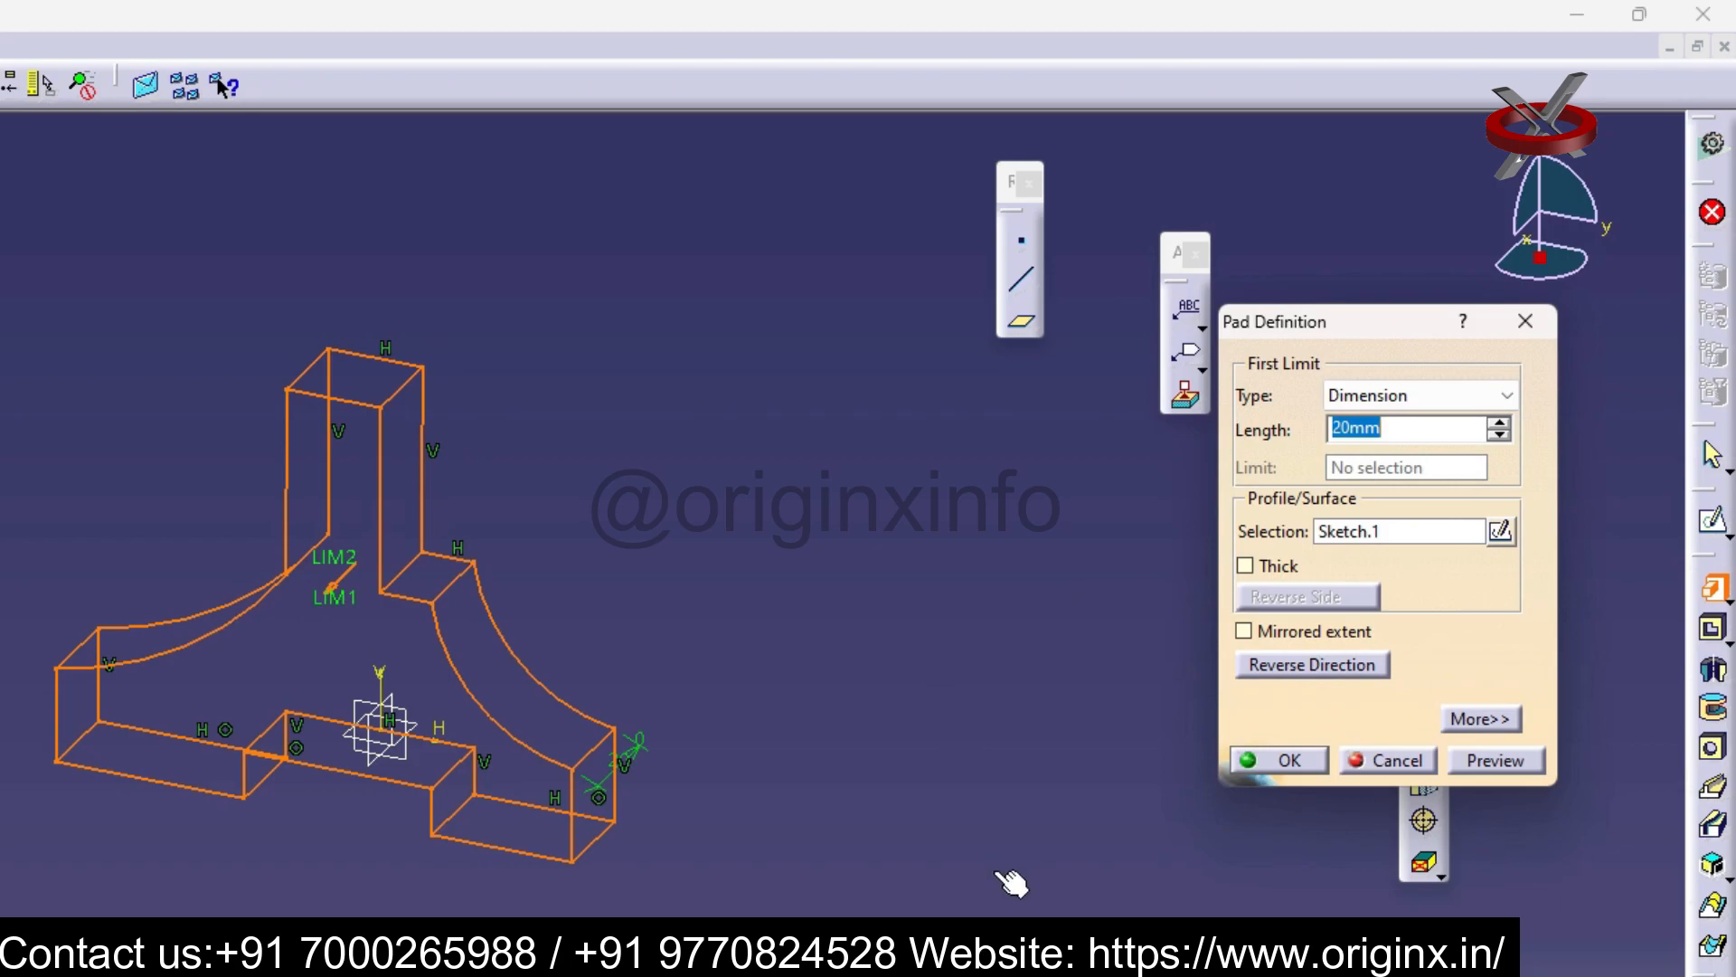
text(40)
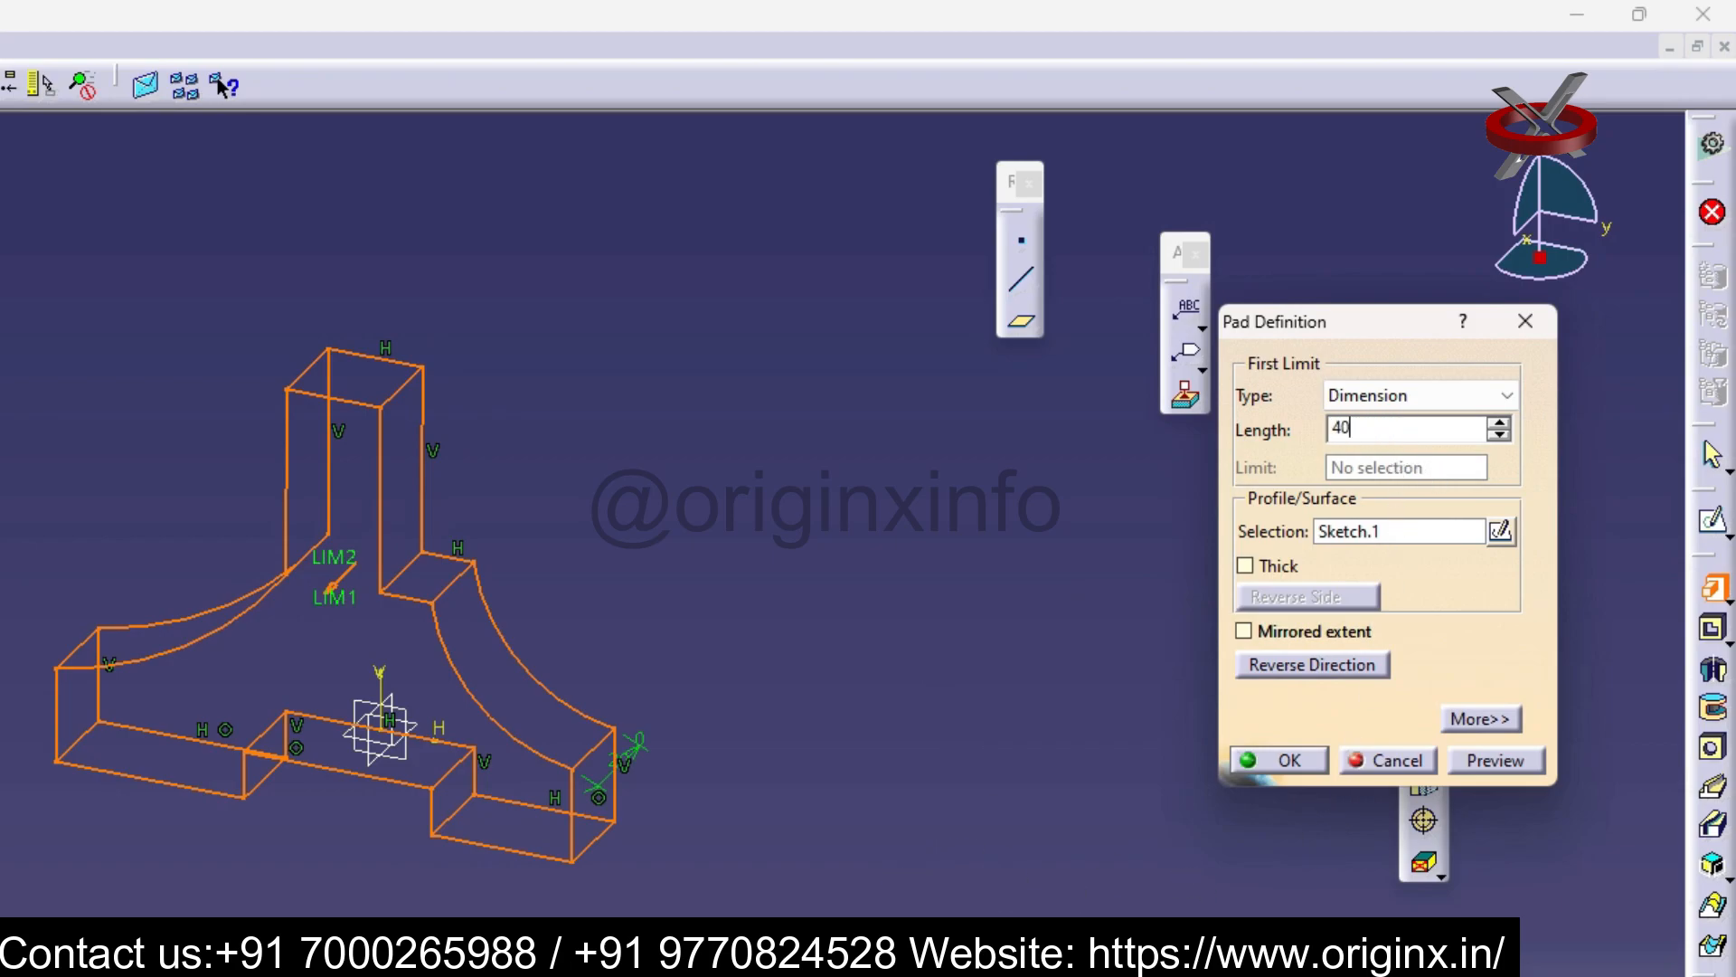
key(Return)
click(1279, 760)
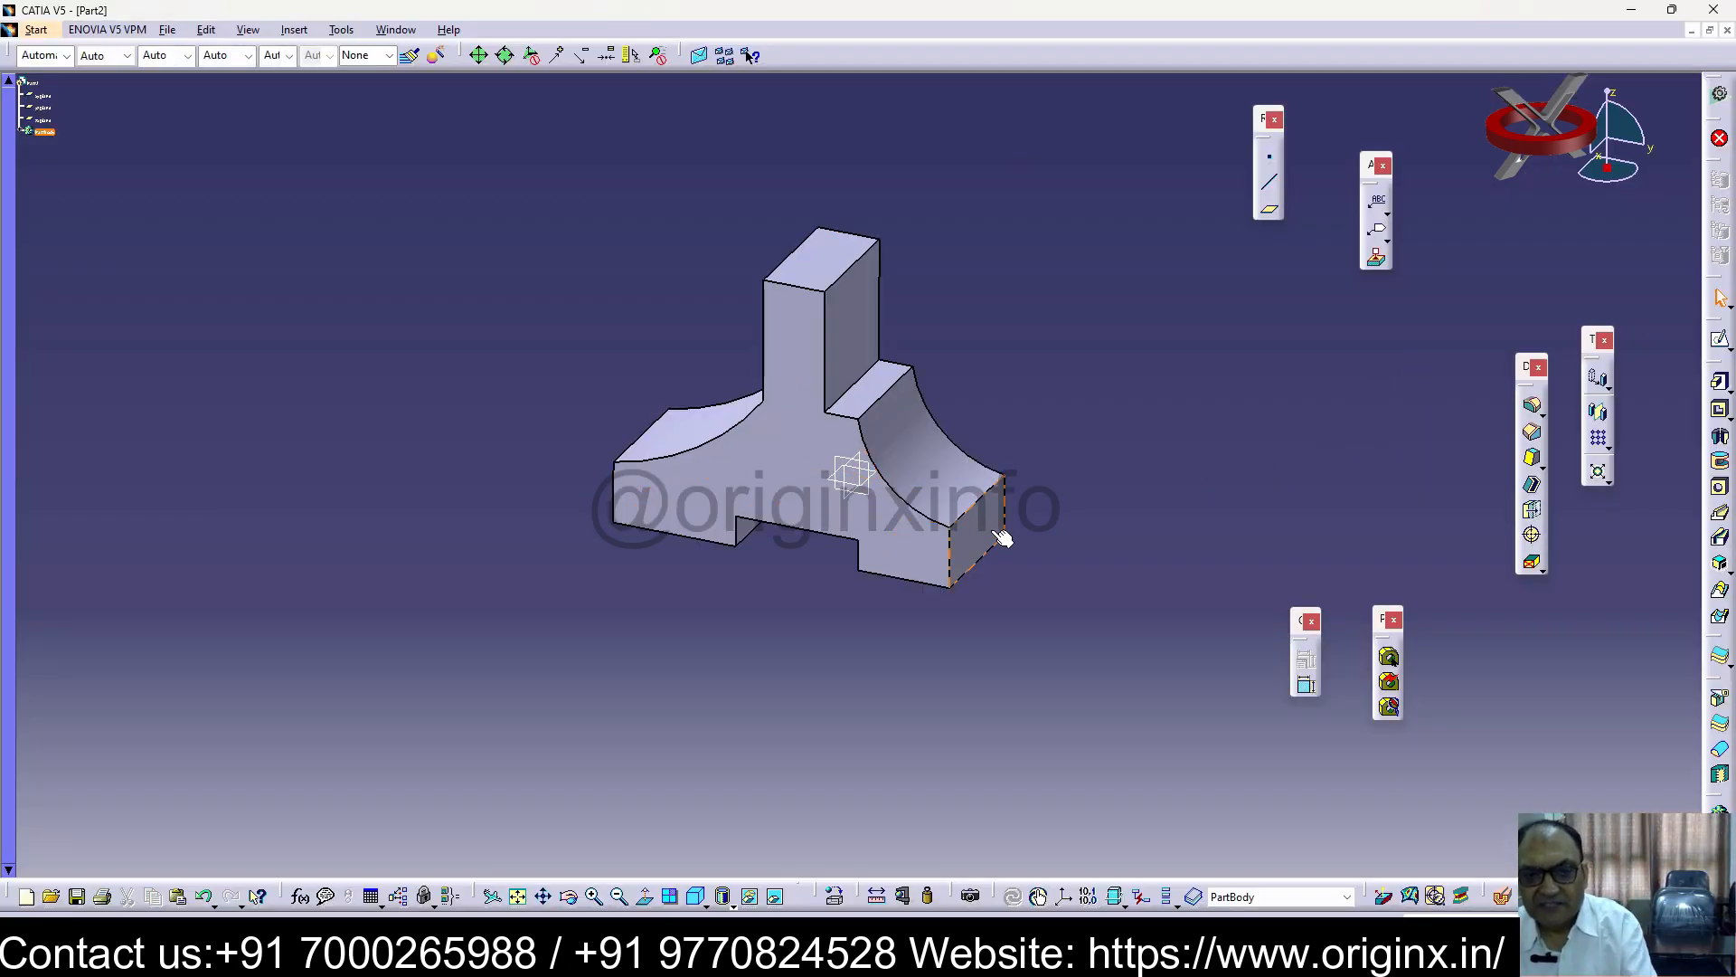
Try to create a plane with a 23 mm offset from the left concave face of the pad
middle_drag(986, 588, 1203, 579)
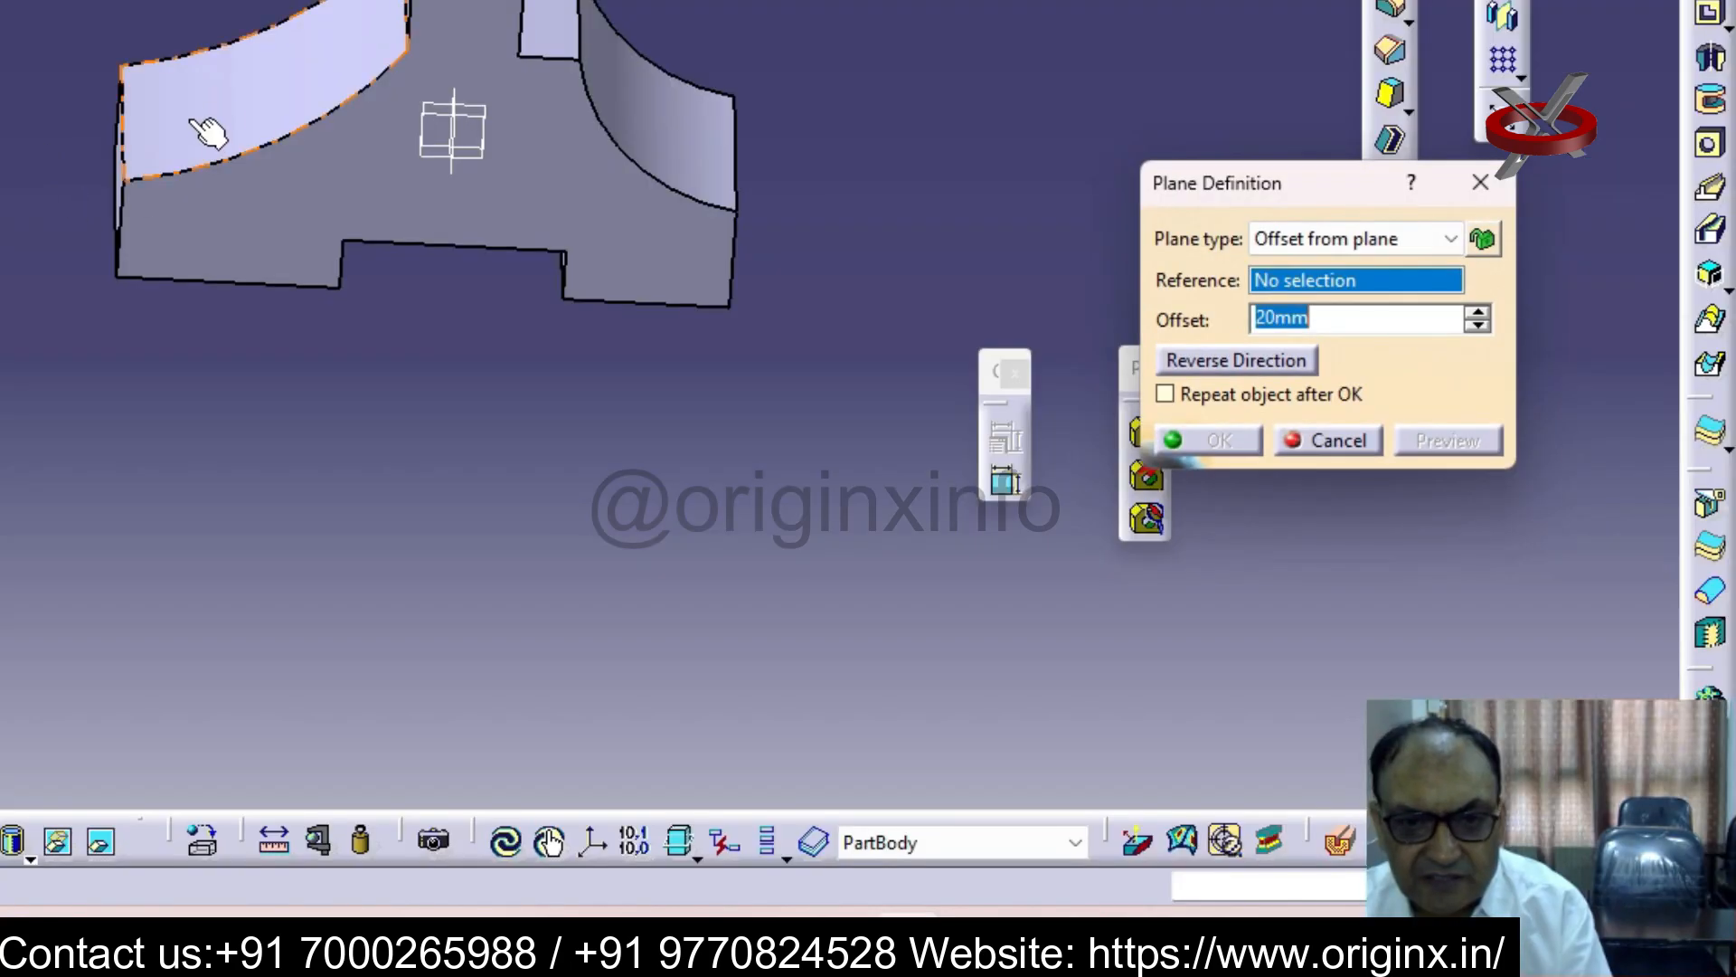
click(837, 477)
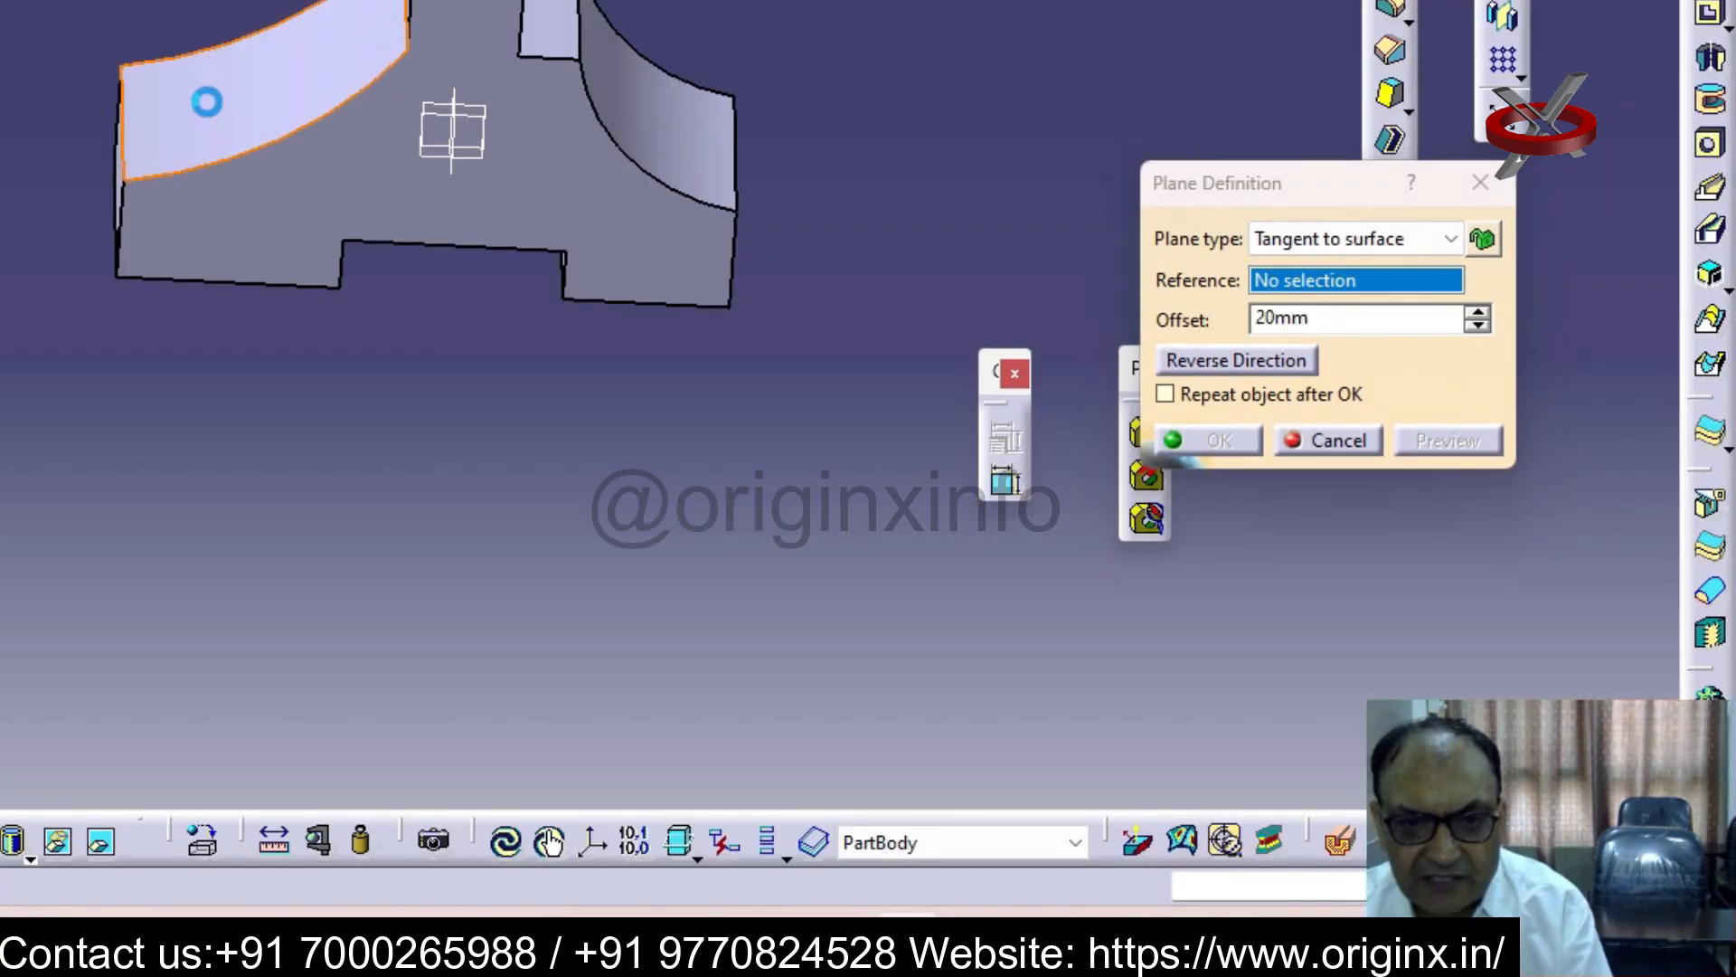
click(1451, 239)
click(1371, 268)
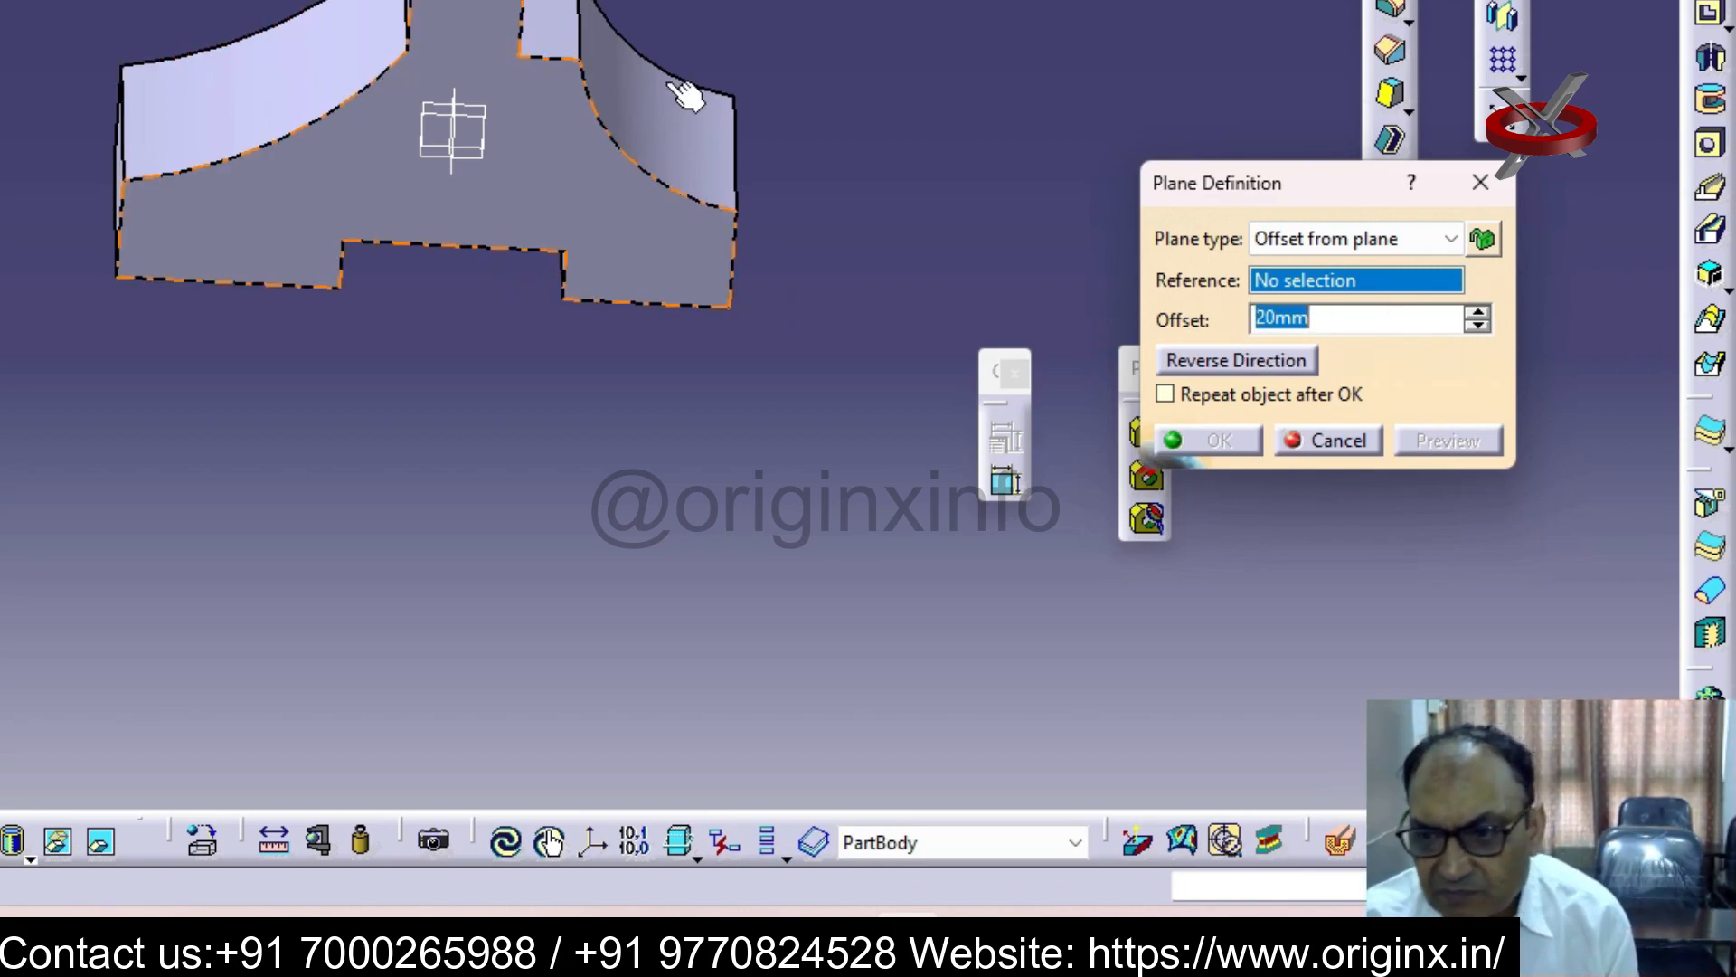
click(234, 89)
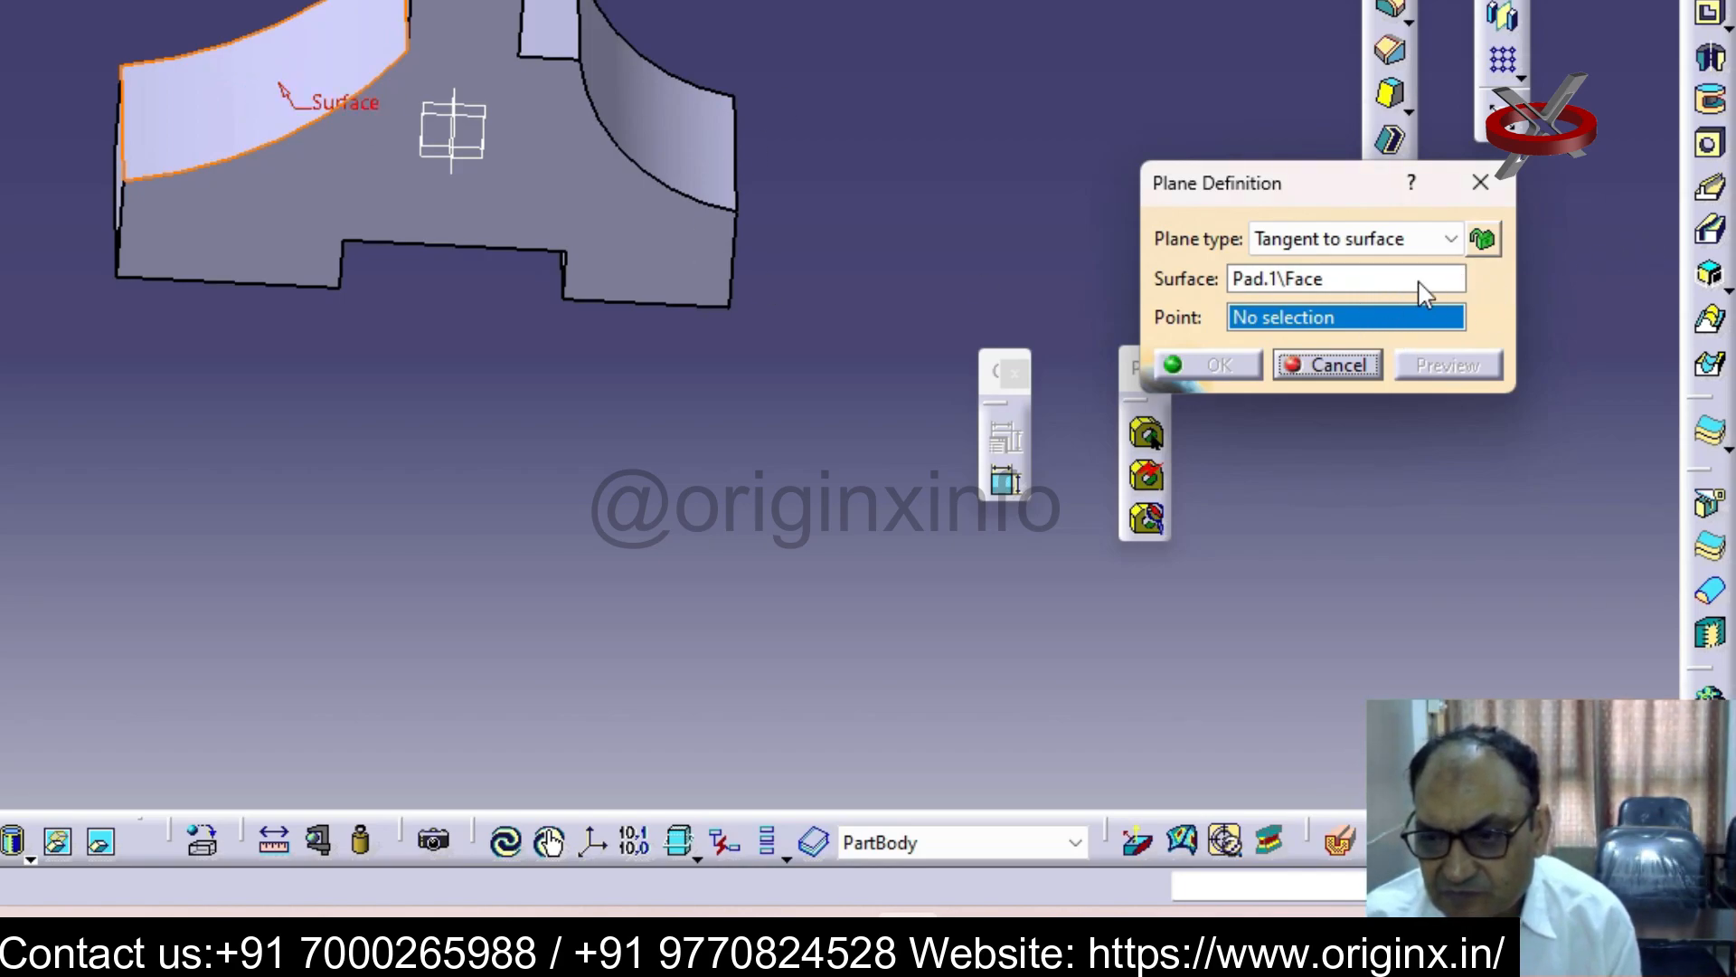
click(1438, 239)
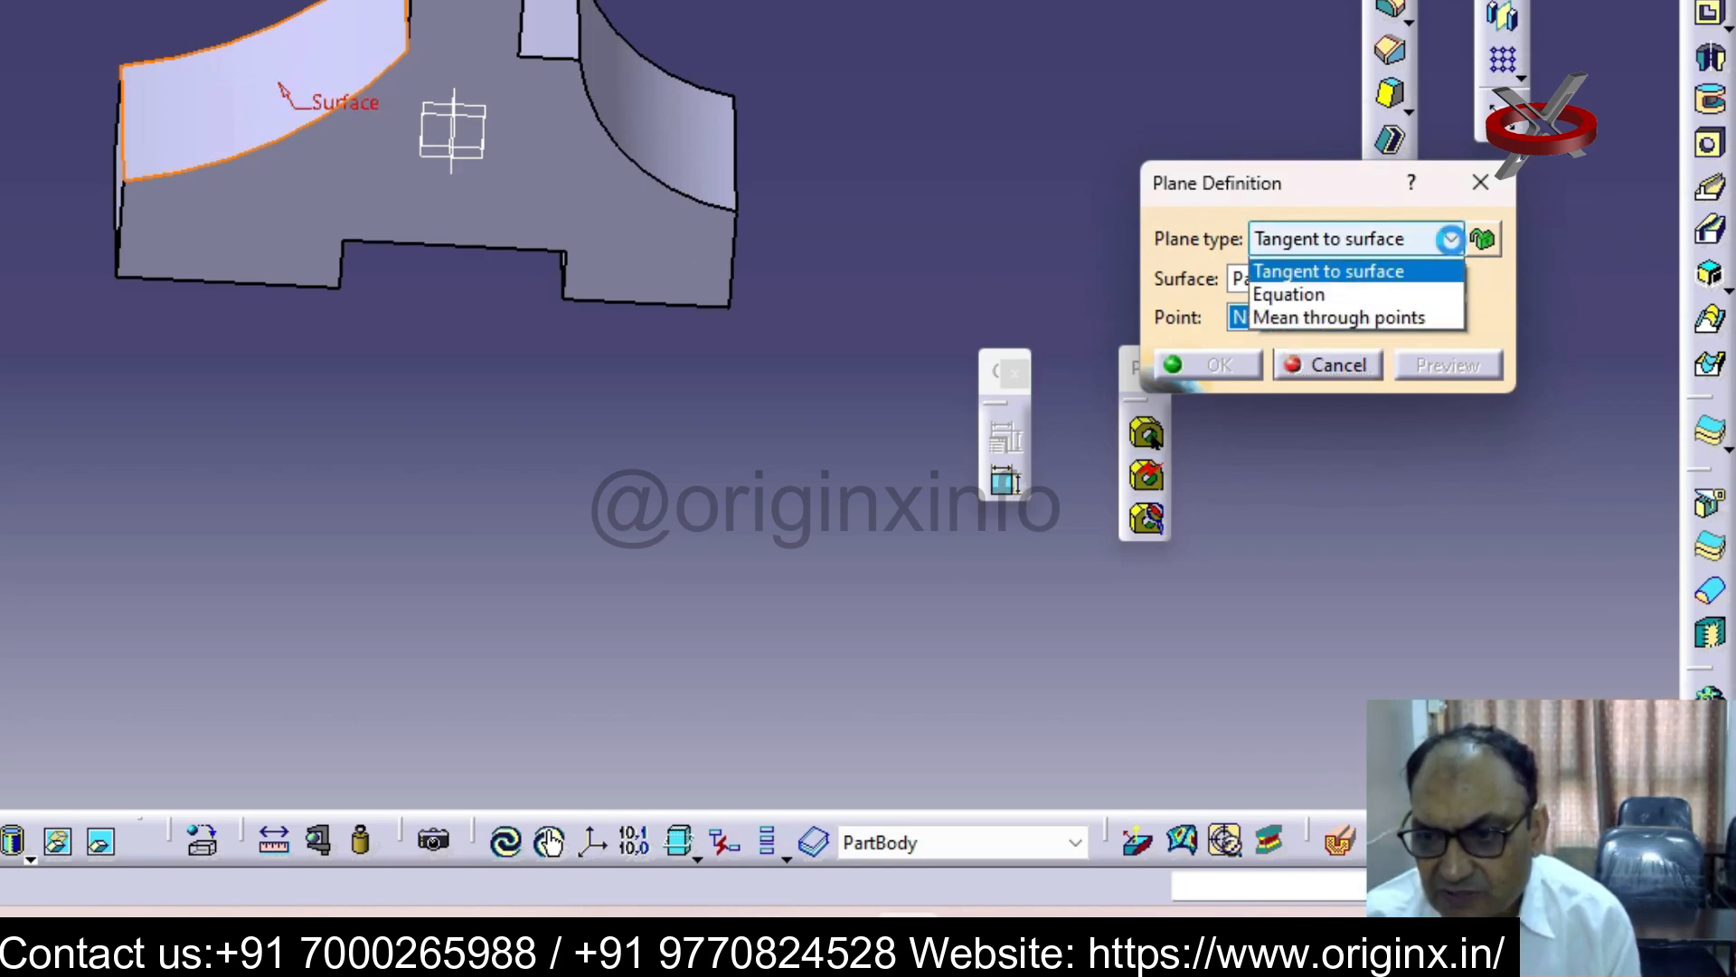
click(1355, 271)
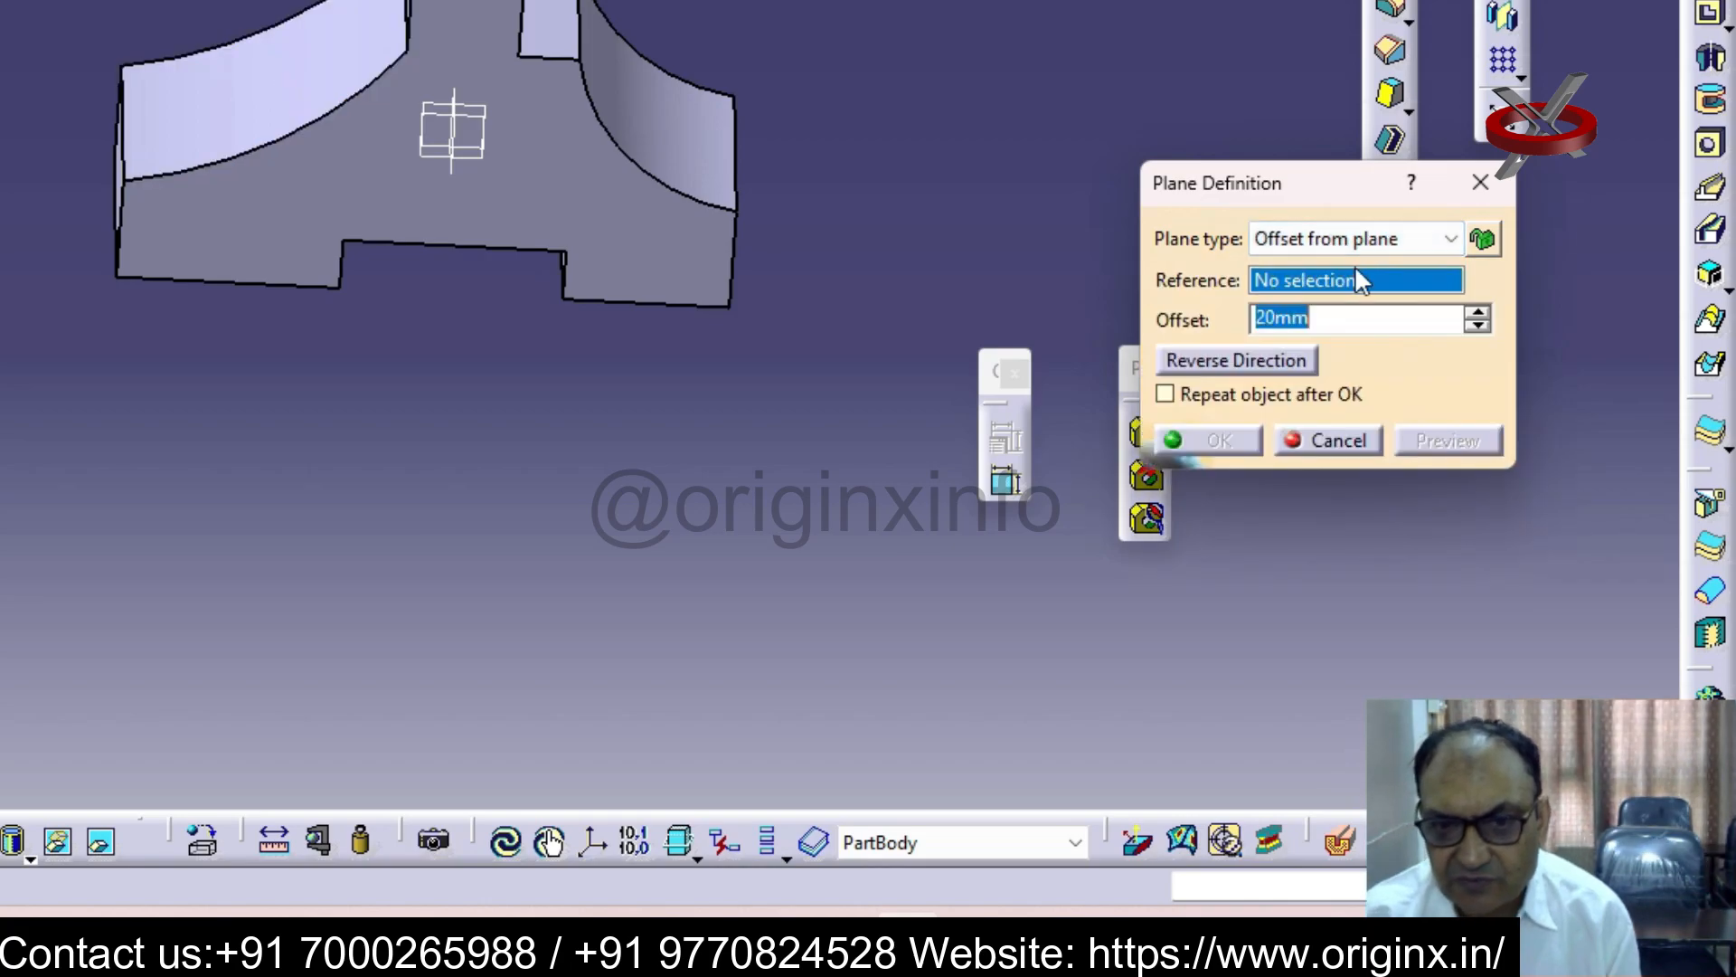
click(1477, 314)
click(1477, 314)
click(1477, 313)
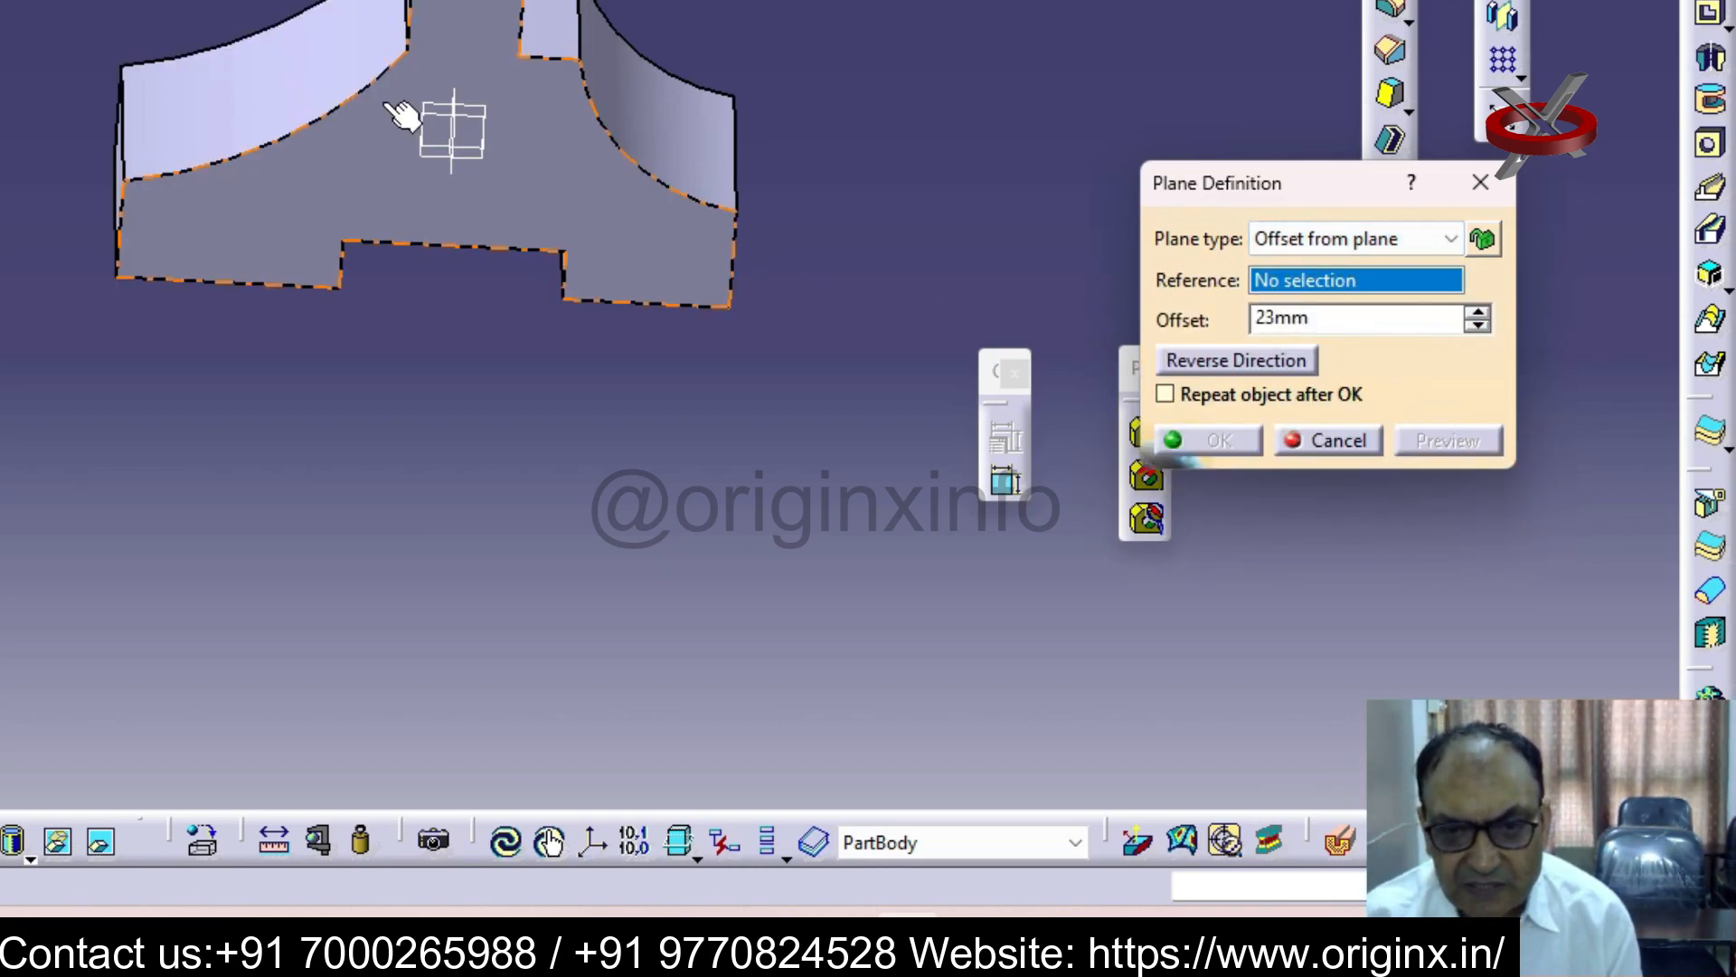
click(294, 68)
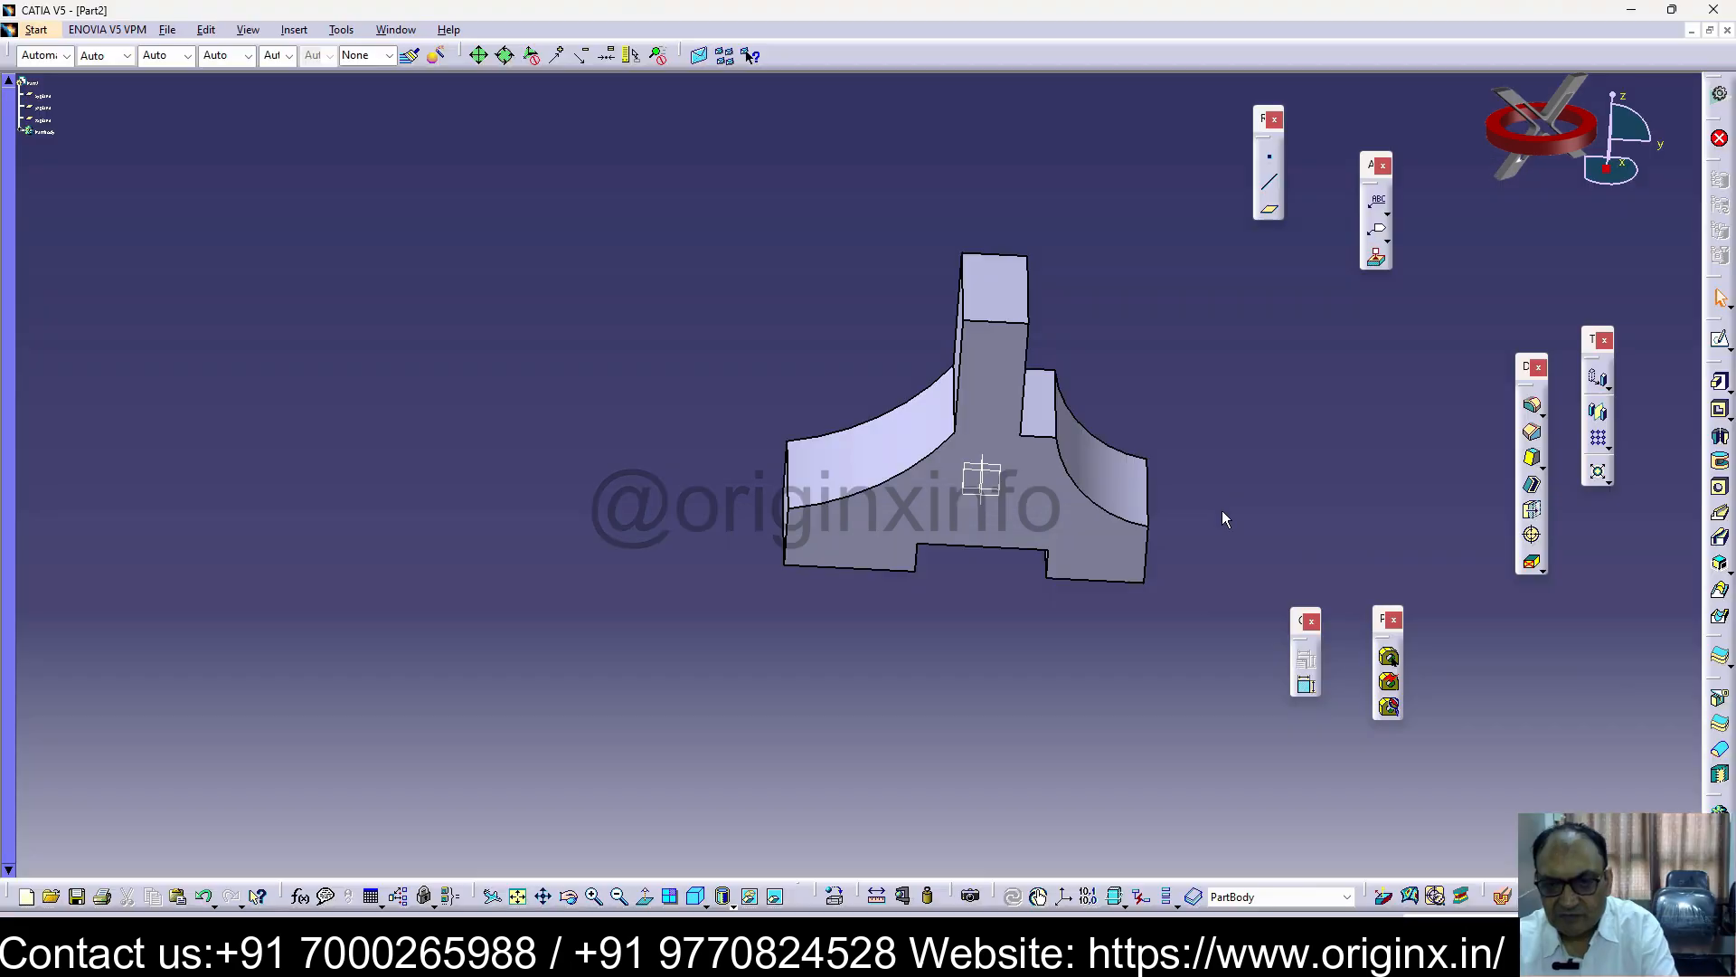
Start an Offset from plane definition using the underside of the left foot as reference, with its direction reversed toward the part
middle_drag(1197, 458, 1266, 449)
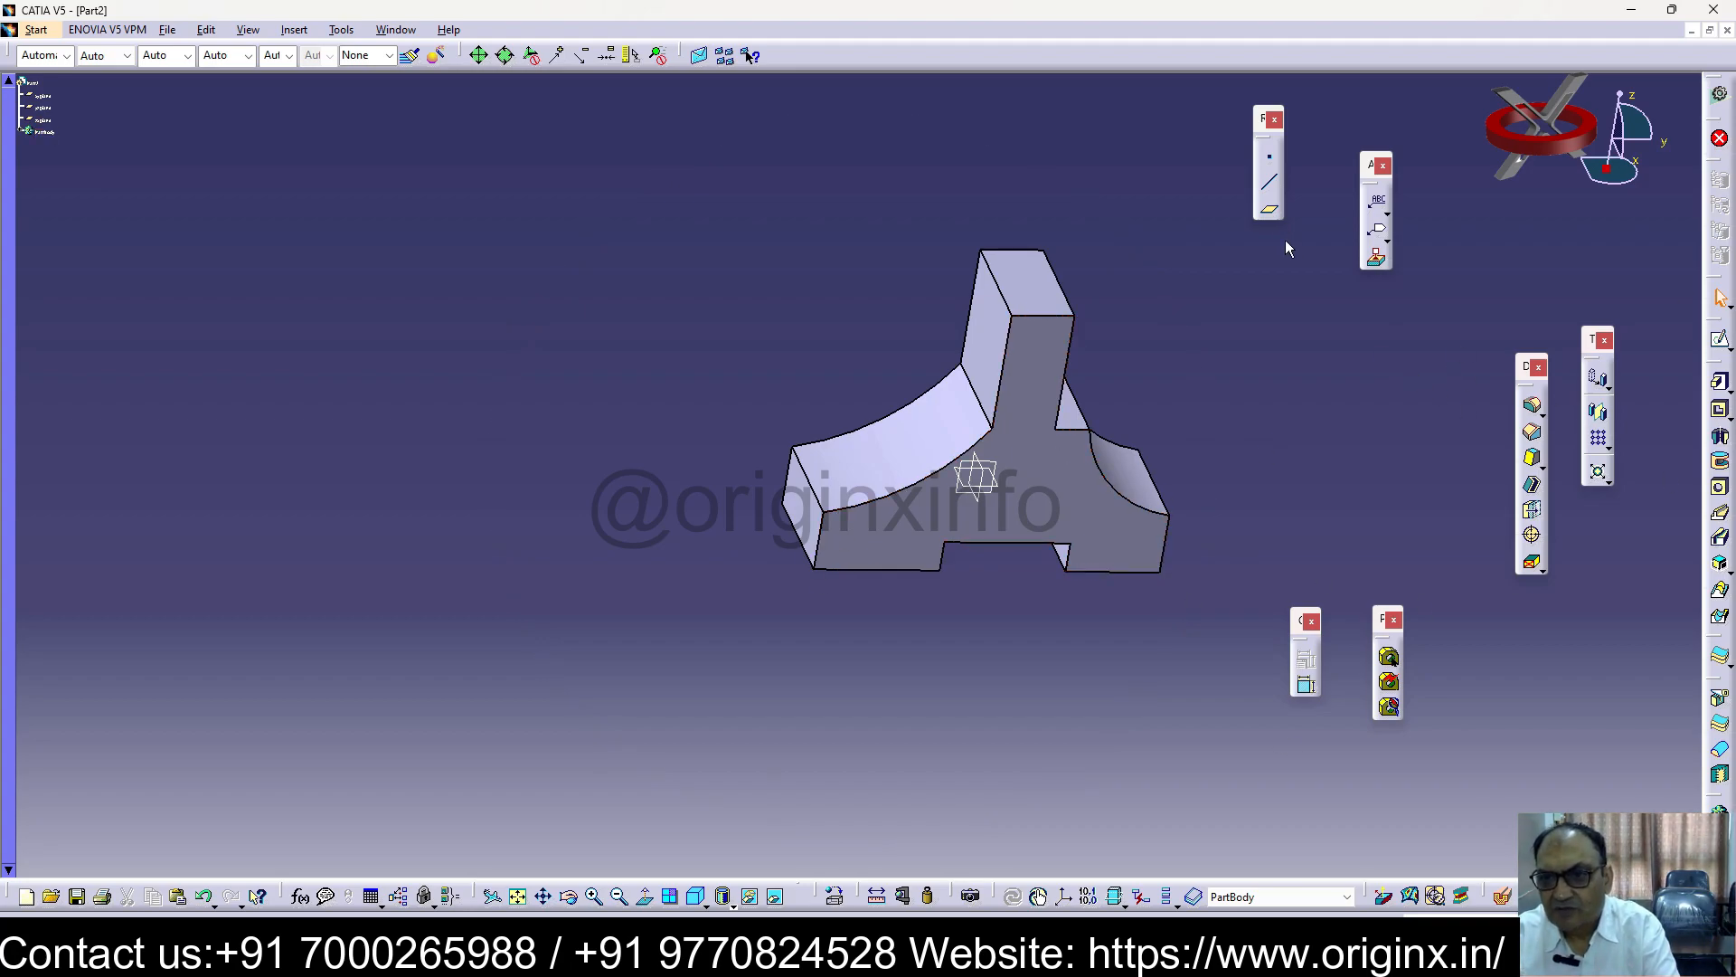
click(1269, 209)
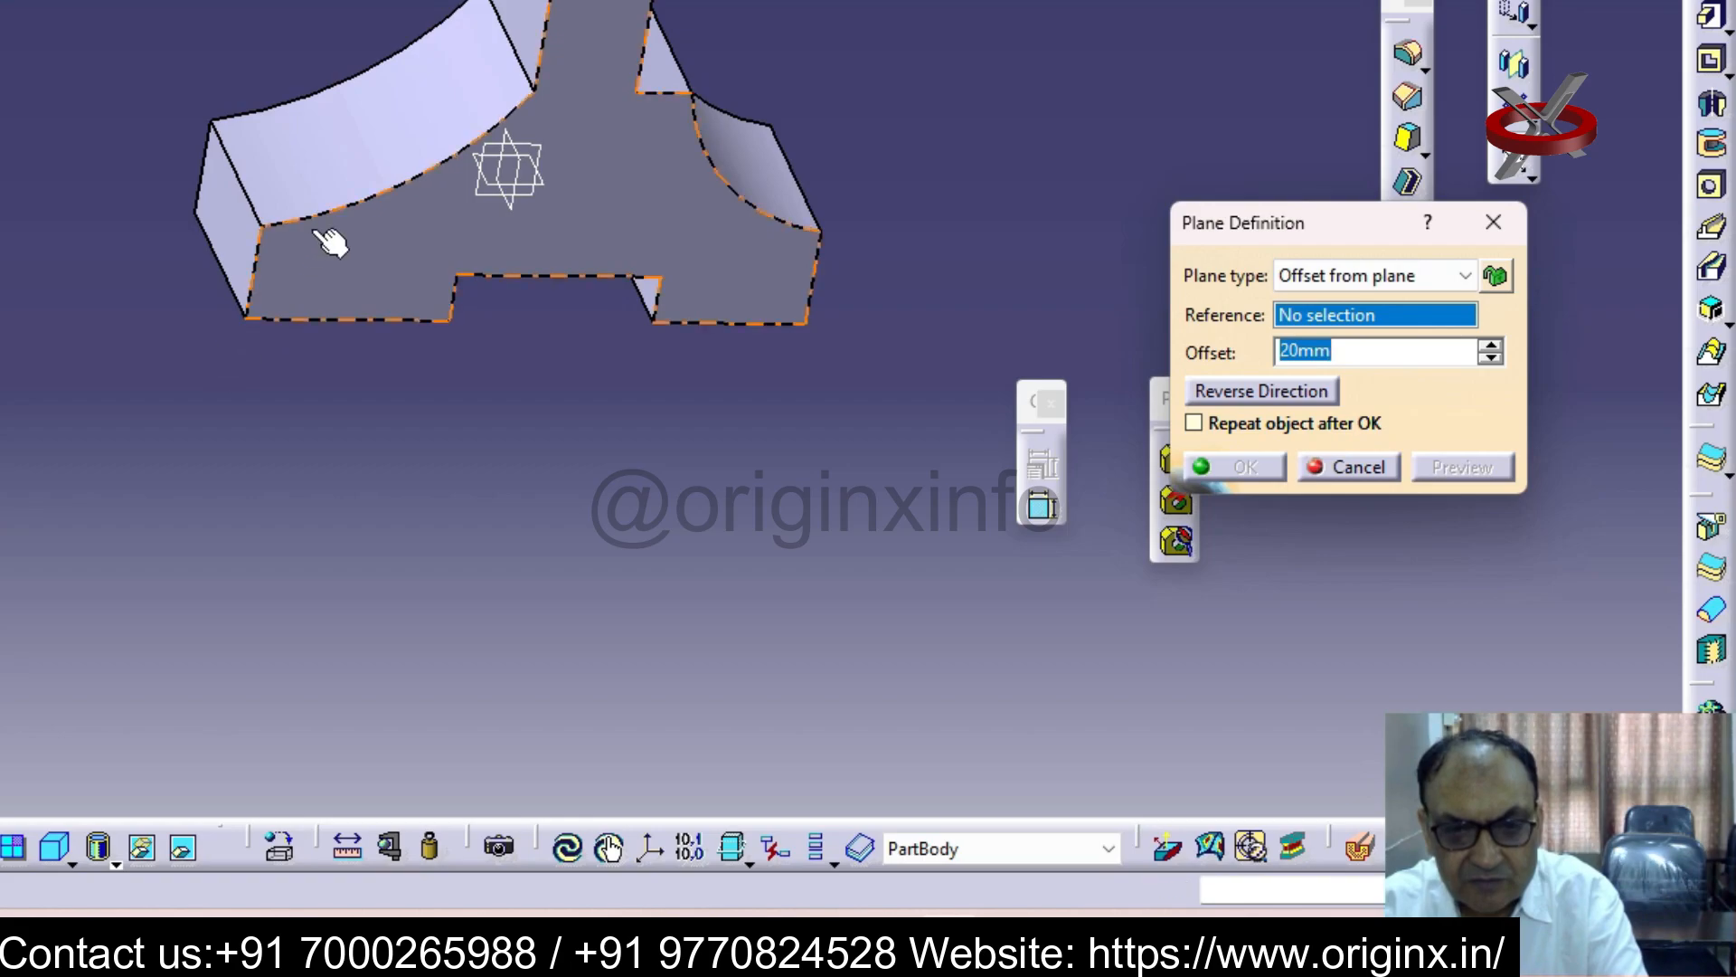
click(317, 159)
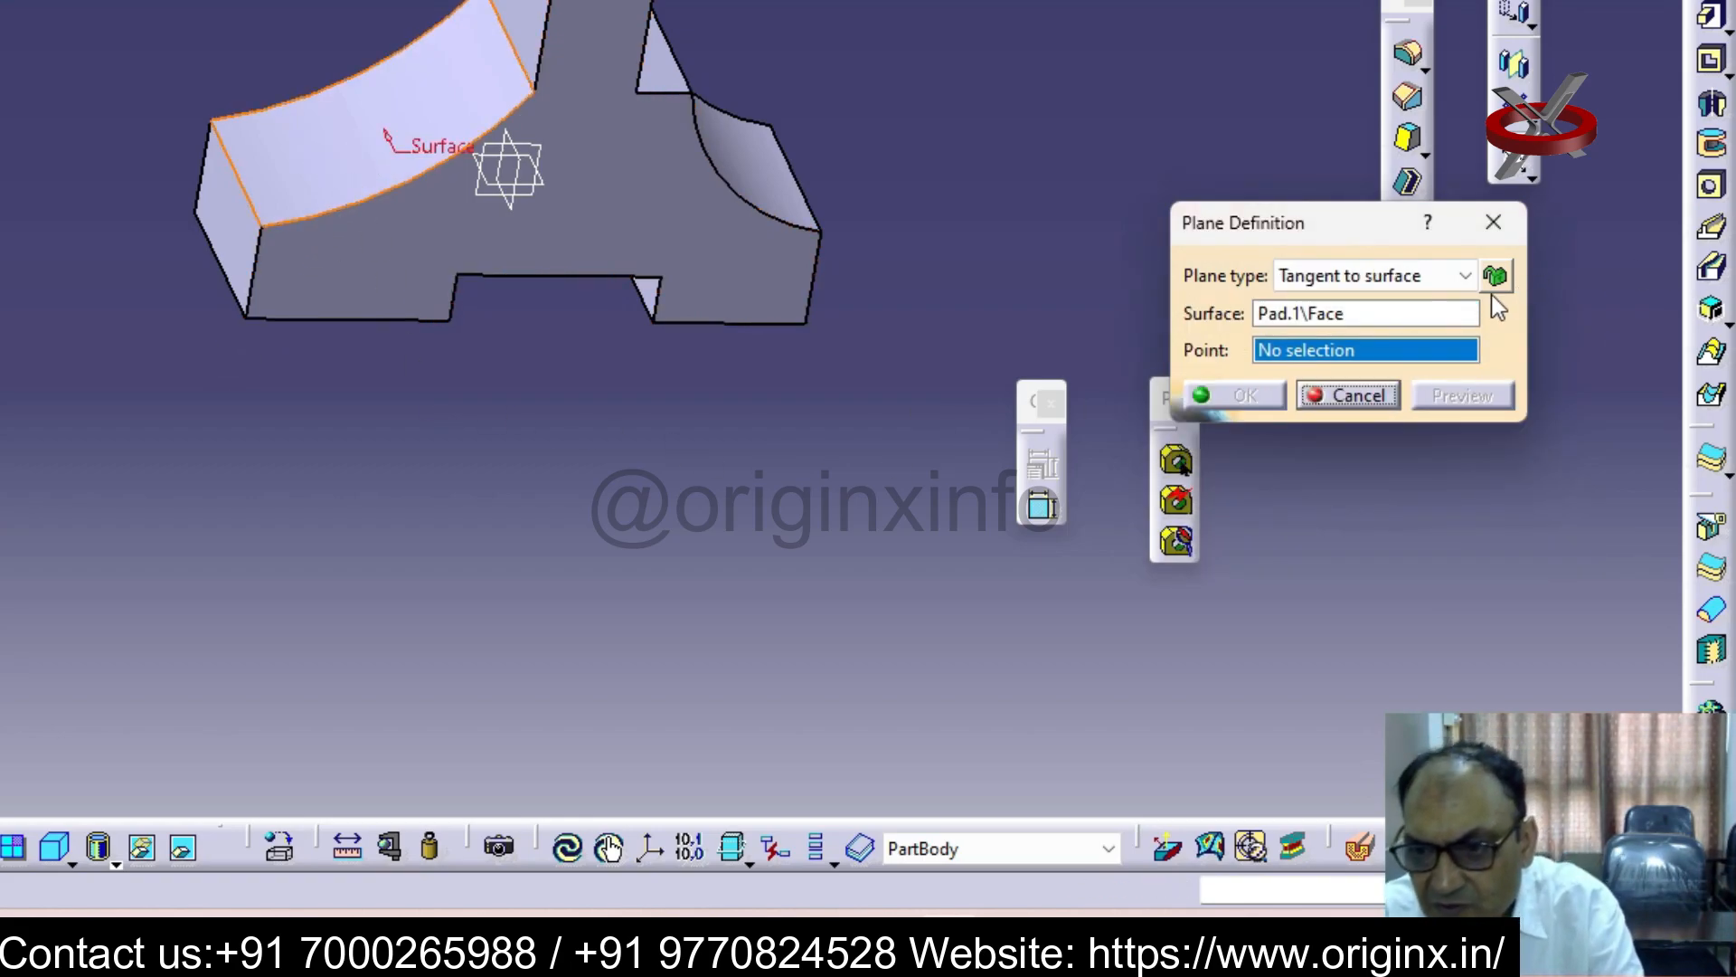
click(1465, 276)
click(1338, 301)
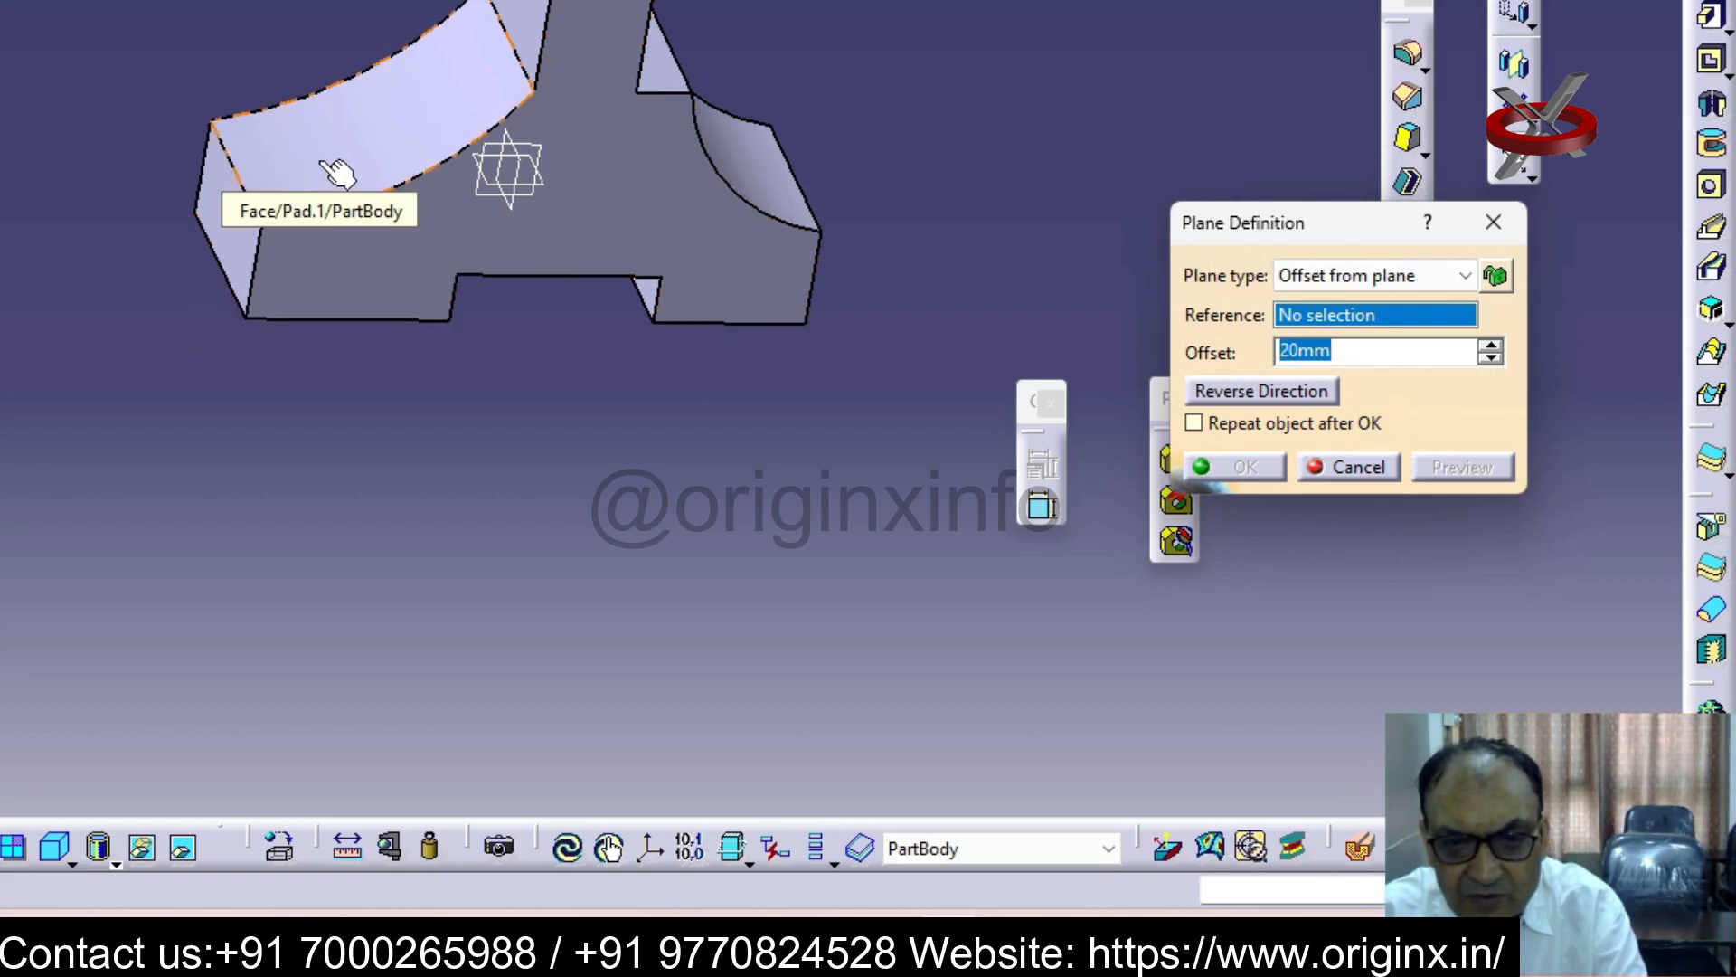
middle_drag(468, 291, 601, 481)
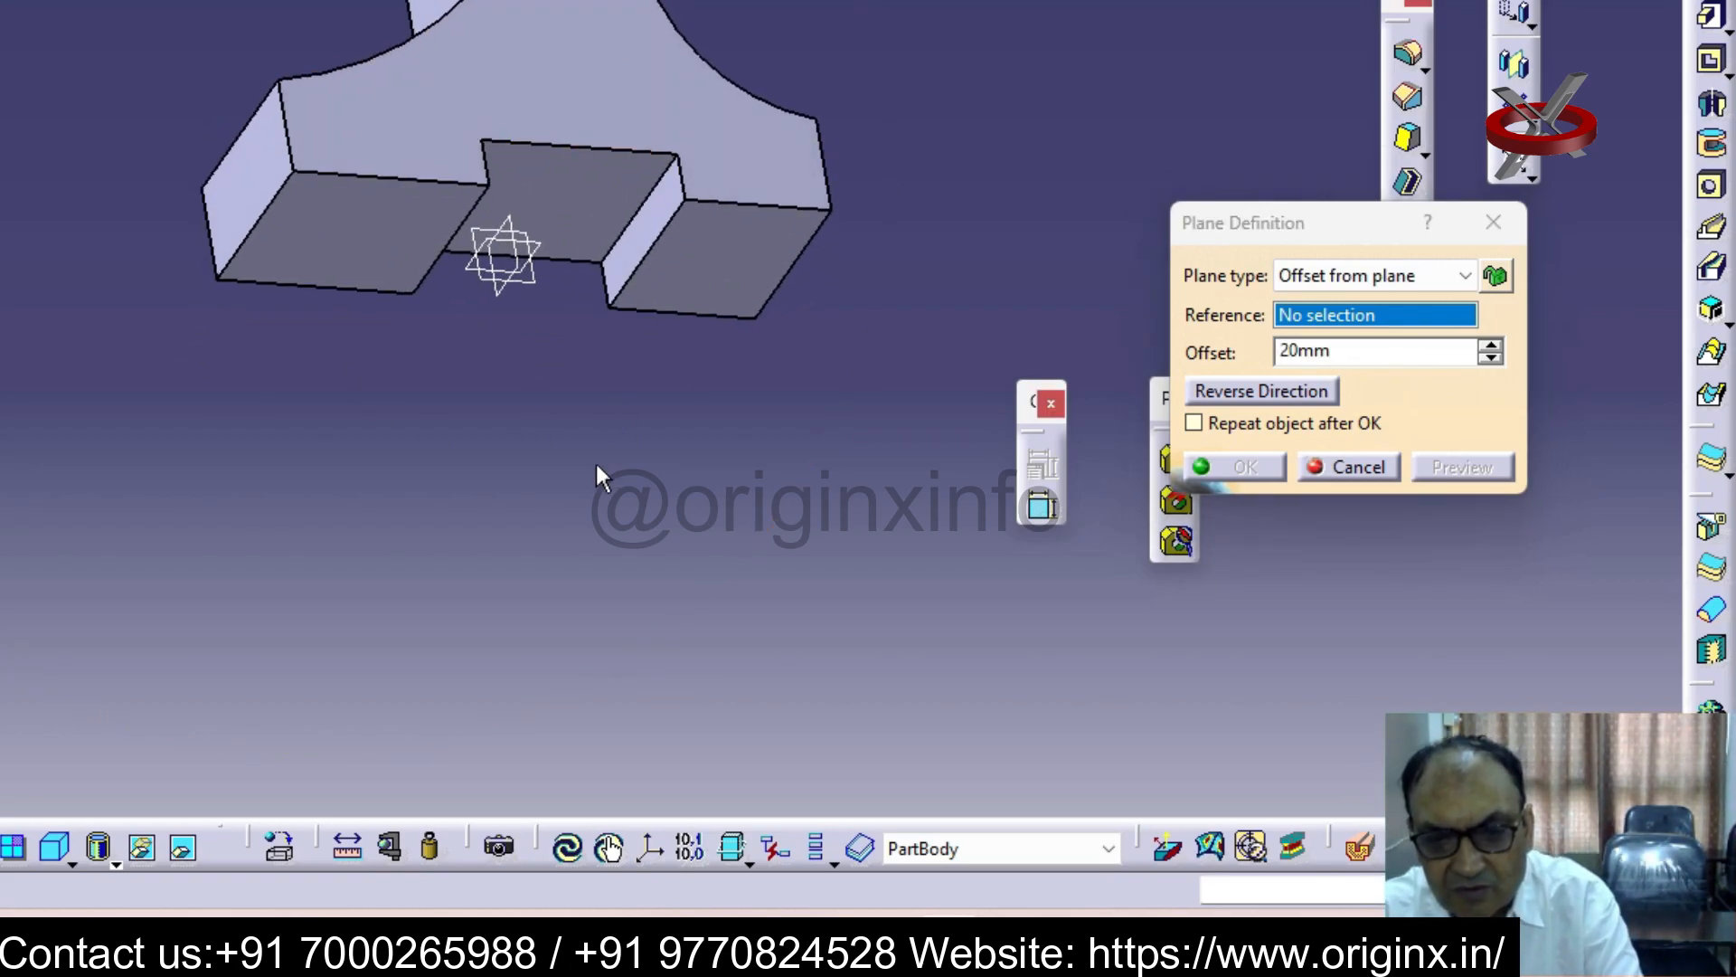
click(405, 237)
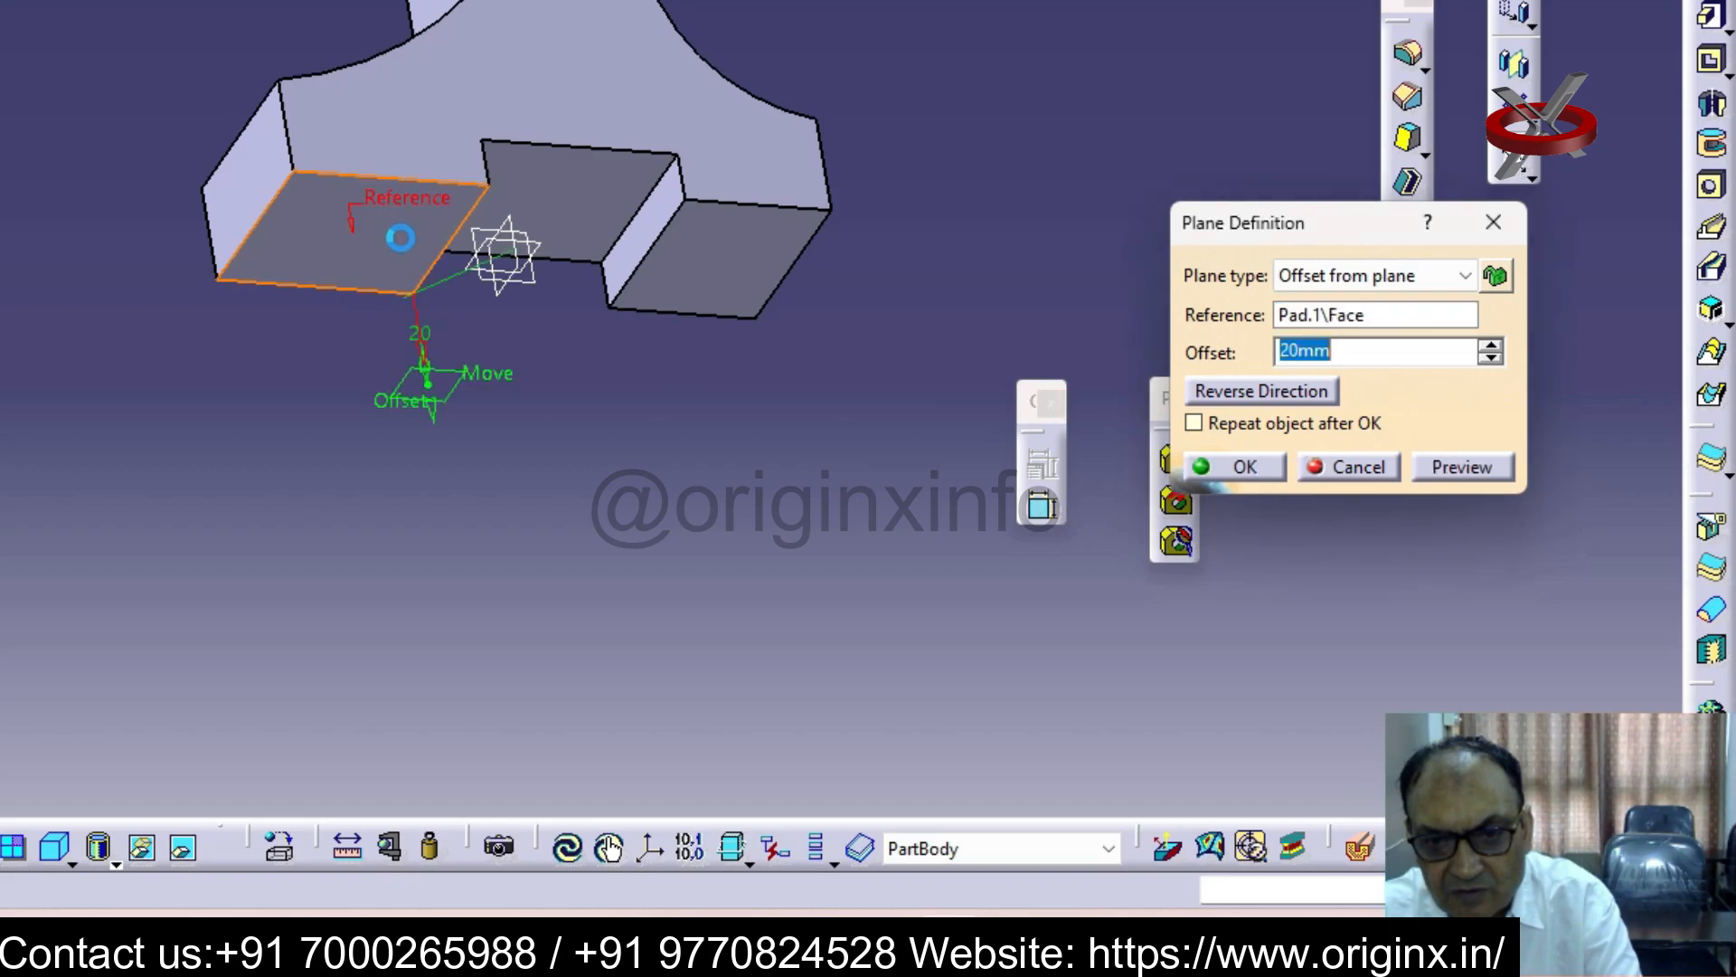
click(1236, 391)
Set the plane's offset to 51 mm and create the reference plane above the base
middle_drag(736, 290, 597, 732)
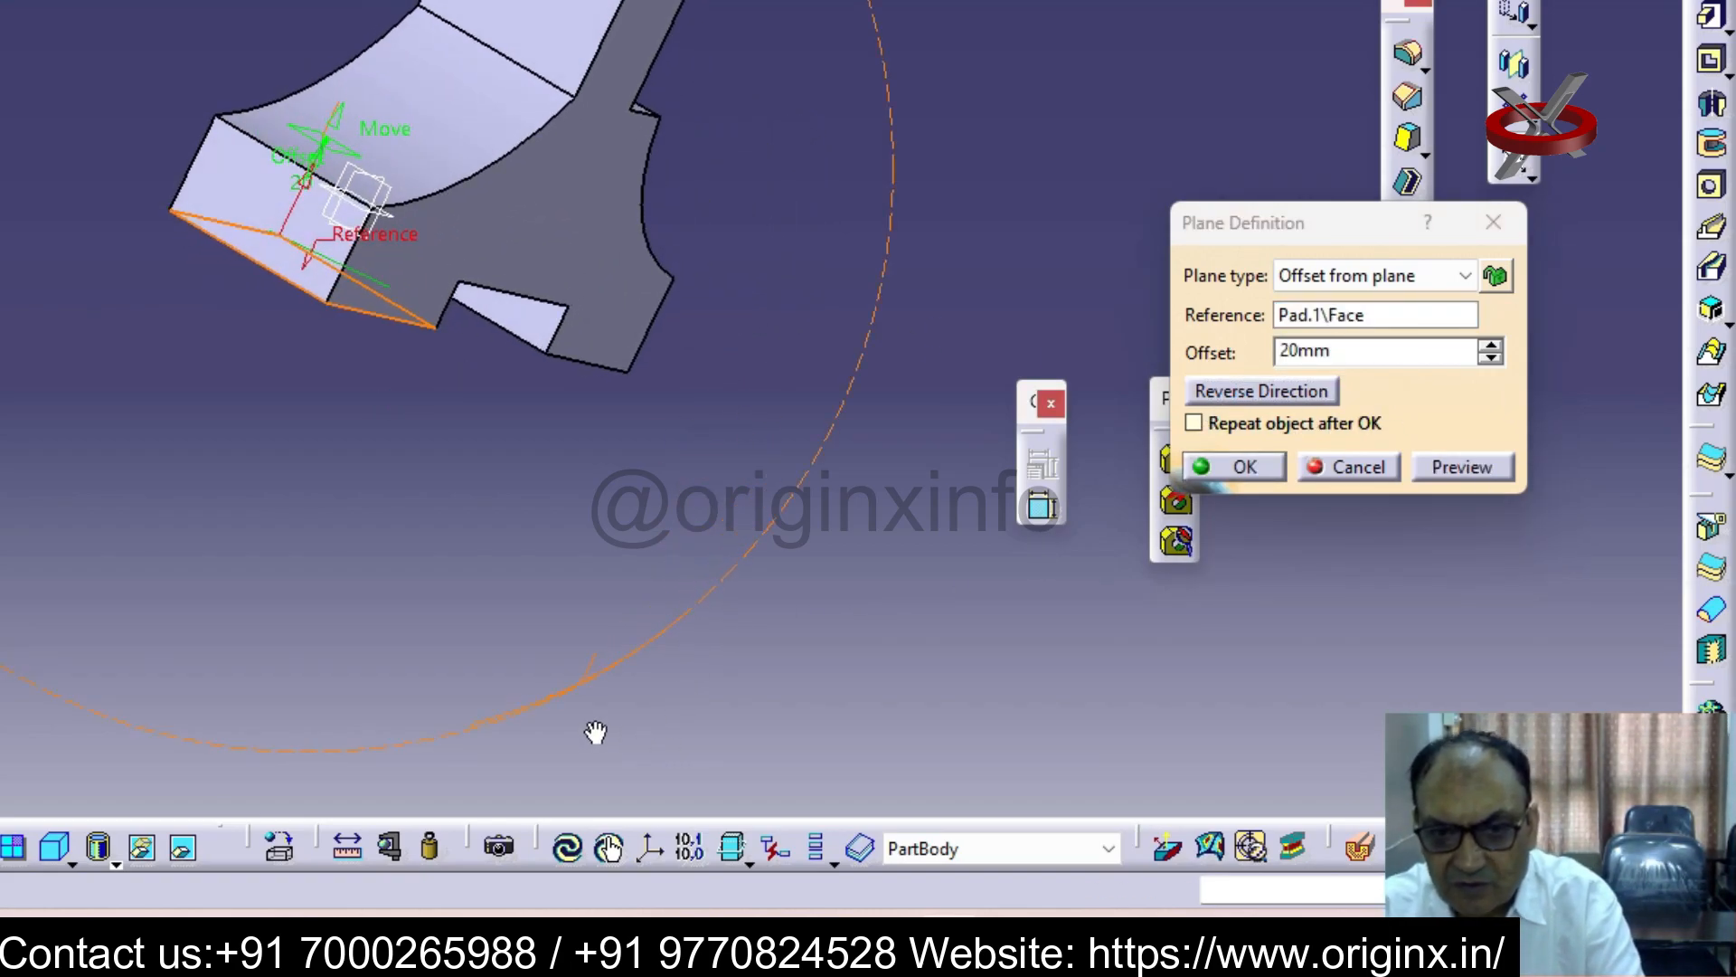
click(1490, 347)
click(1490, 347)
click(1490, 347)
click(1490, 347)
middle_drag(1074, 245, 594, 98)
click(1490, 347)
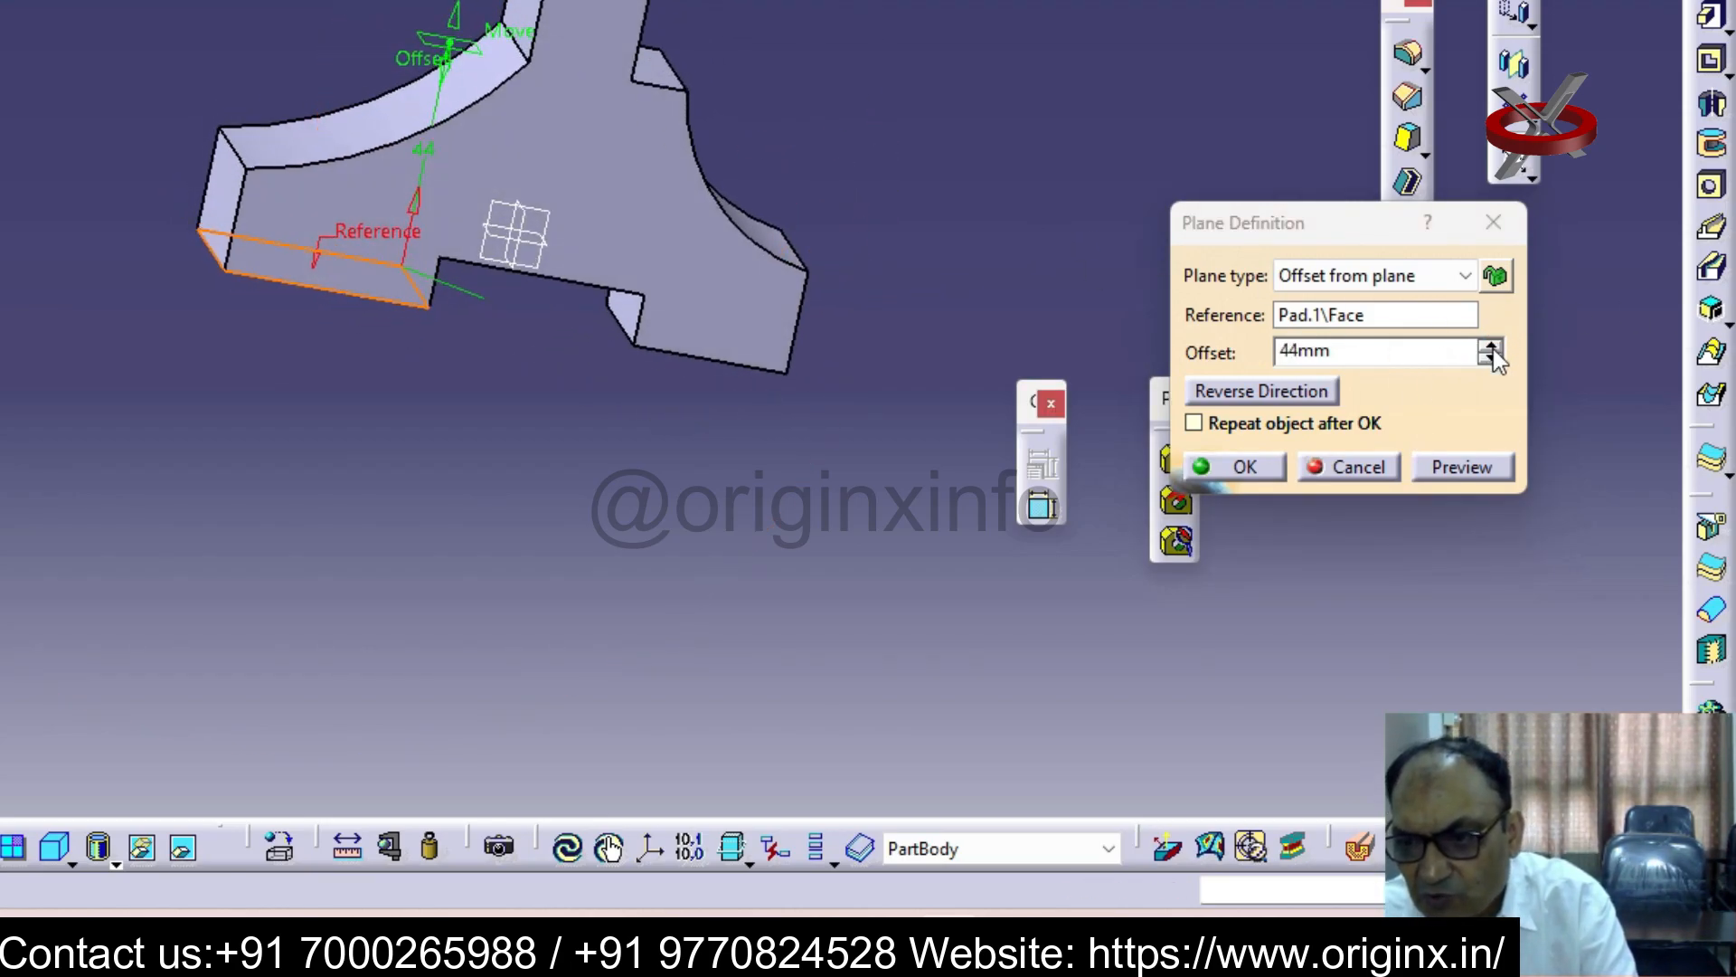
click(1490, 348)
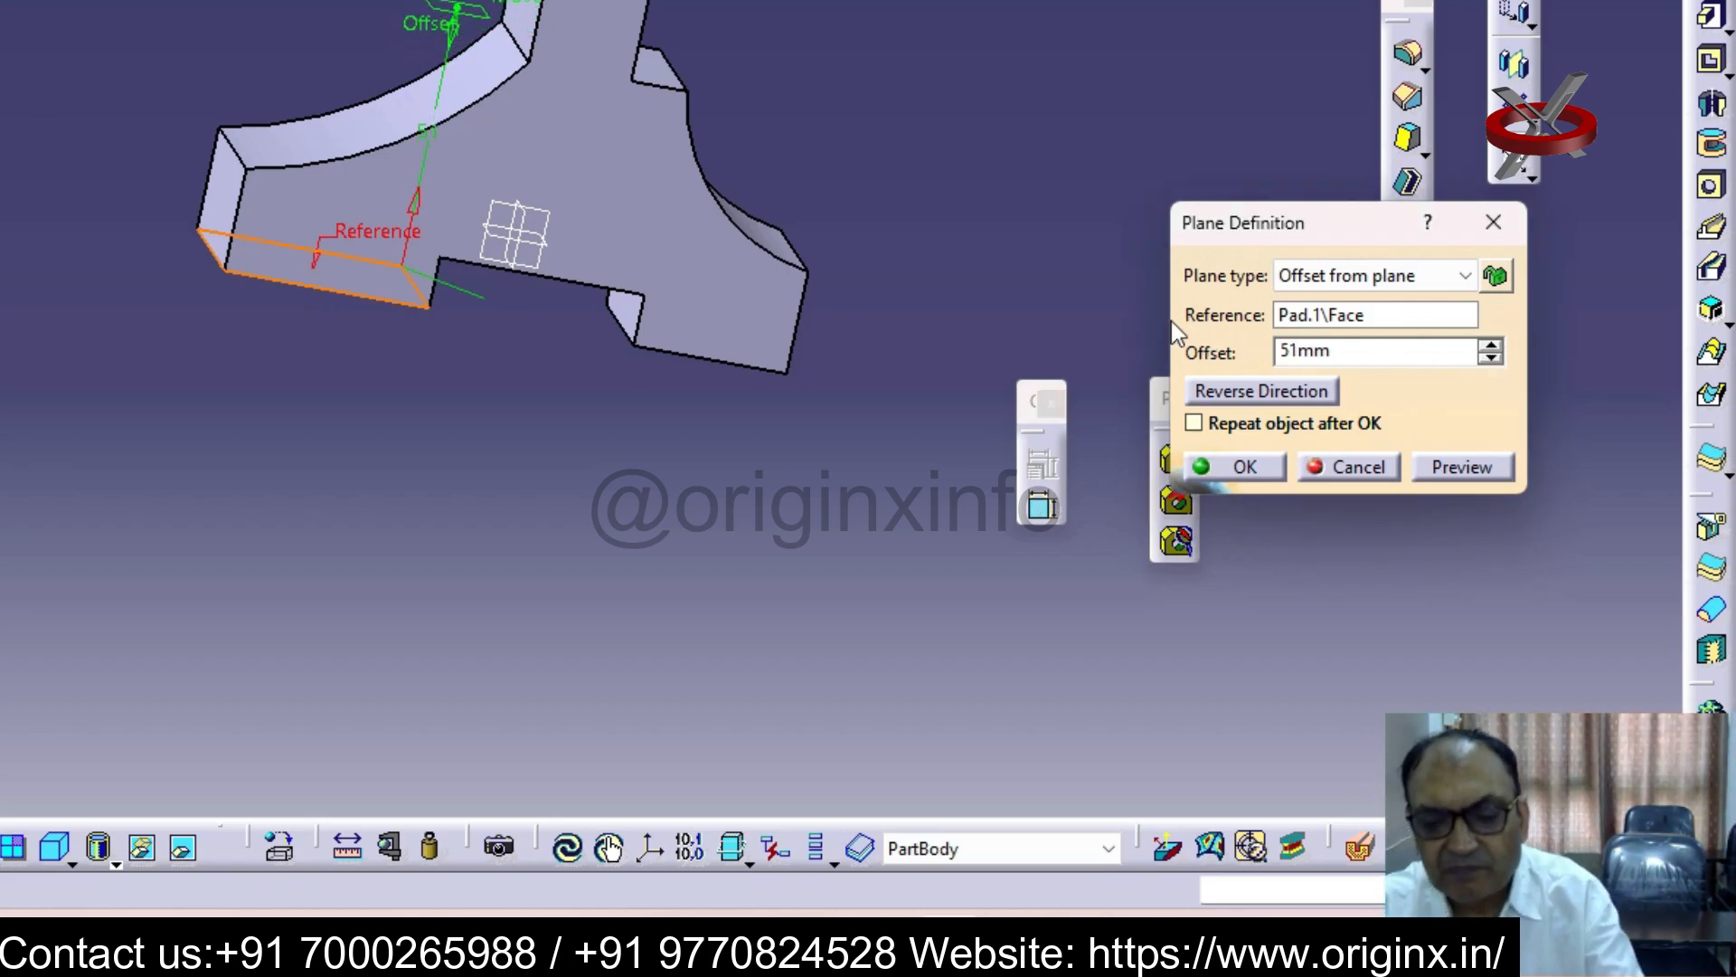
click(1246, 470)
click(954, 379)
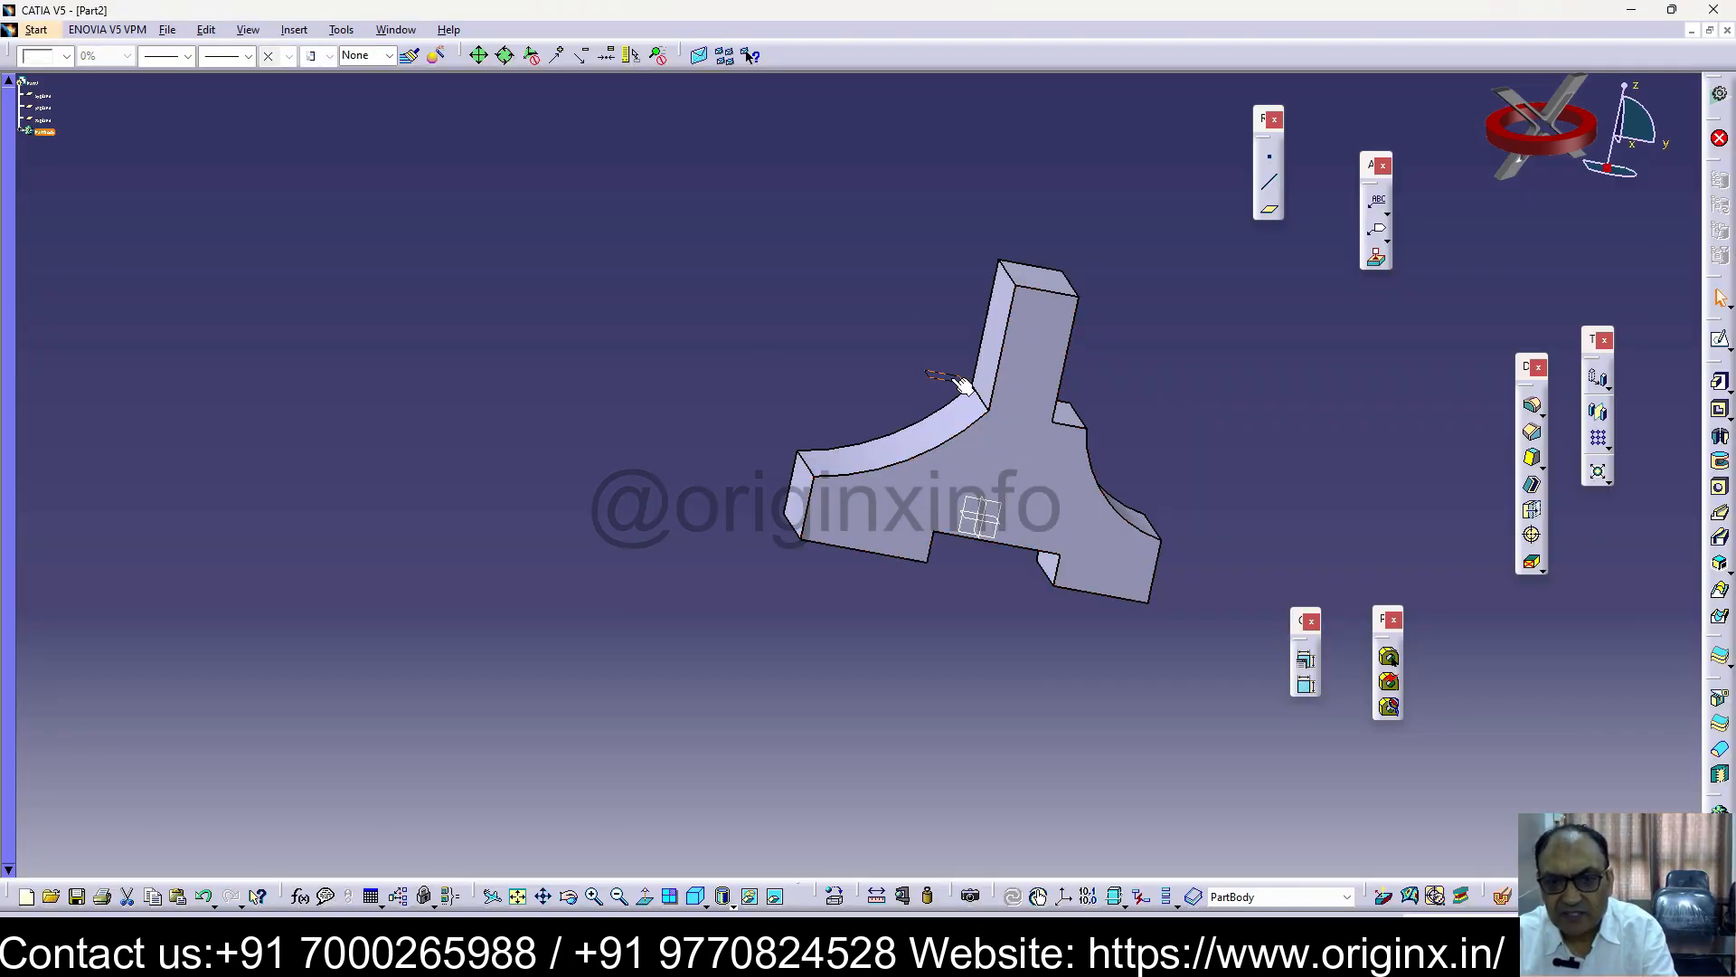
click(1721, 341)
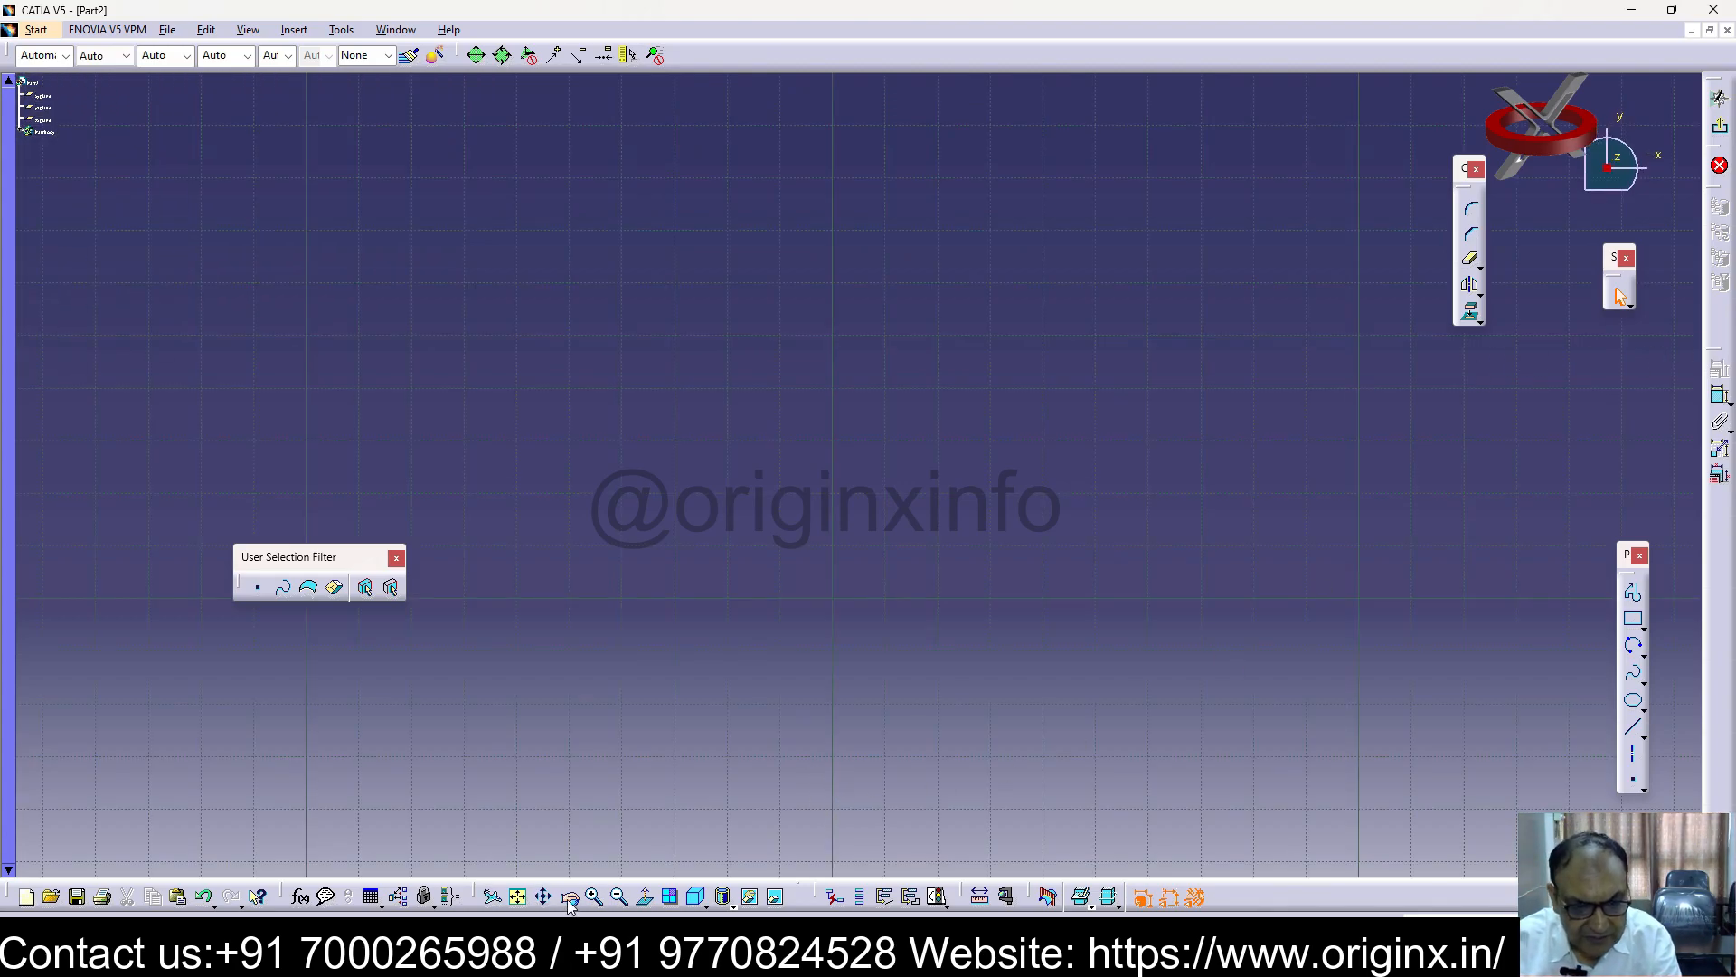
click(520, 898)
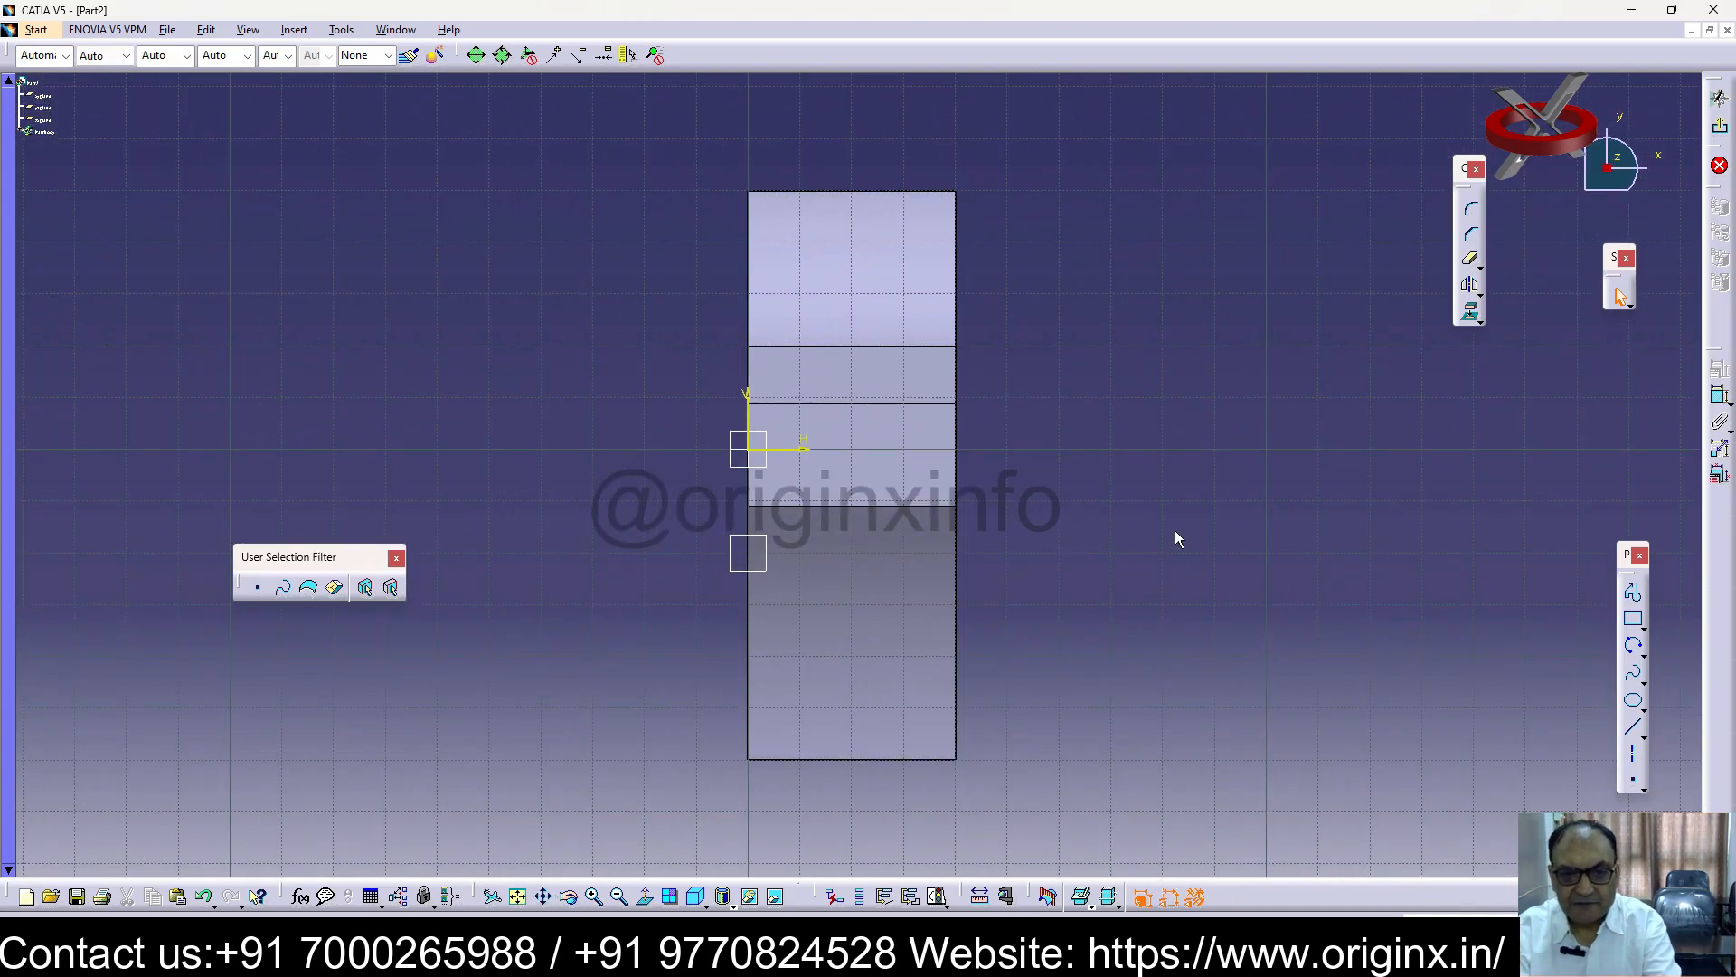
mouse_move(1175, 530)
middle_down()
mouse_move(1050, 515)
mouse_move(1120, 492)
mouse_move(1115, 516)
mouse_move(1015, 516)
mouse_move(1304, 553)
middle_up()
key(ctrl+z)
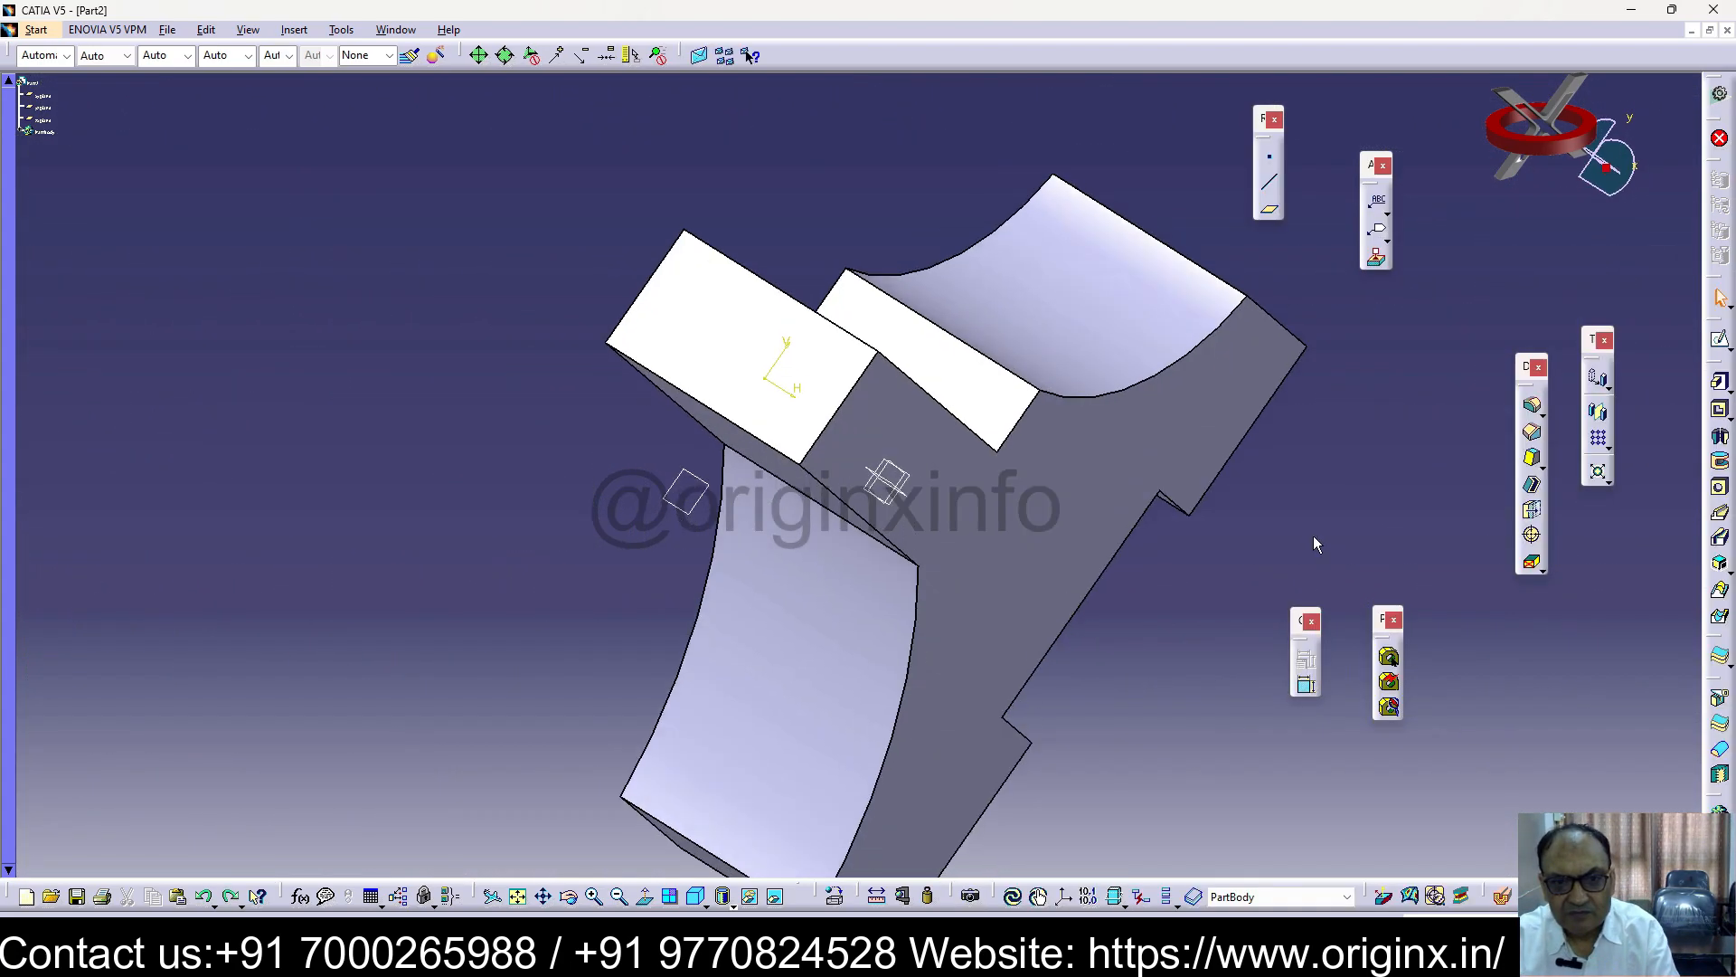
Open a sketch on the offset plane and draw a rectangle about 10 mm wide and 20 mm high over the upper concave face
click(769, 445)
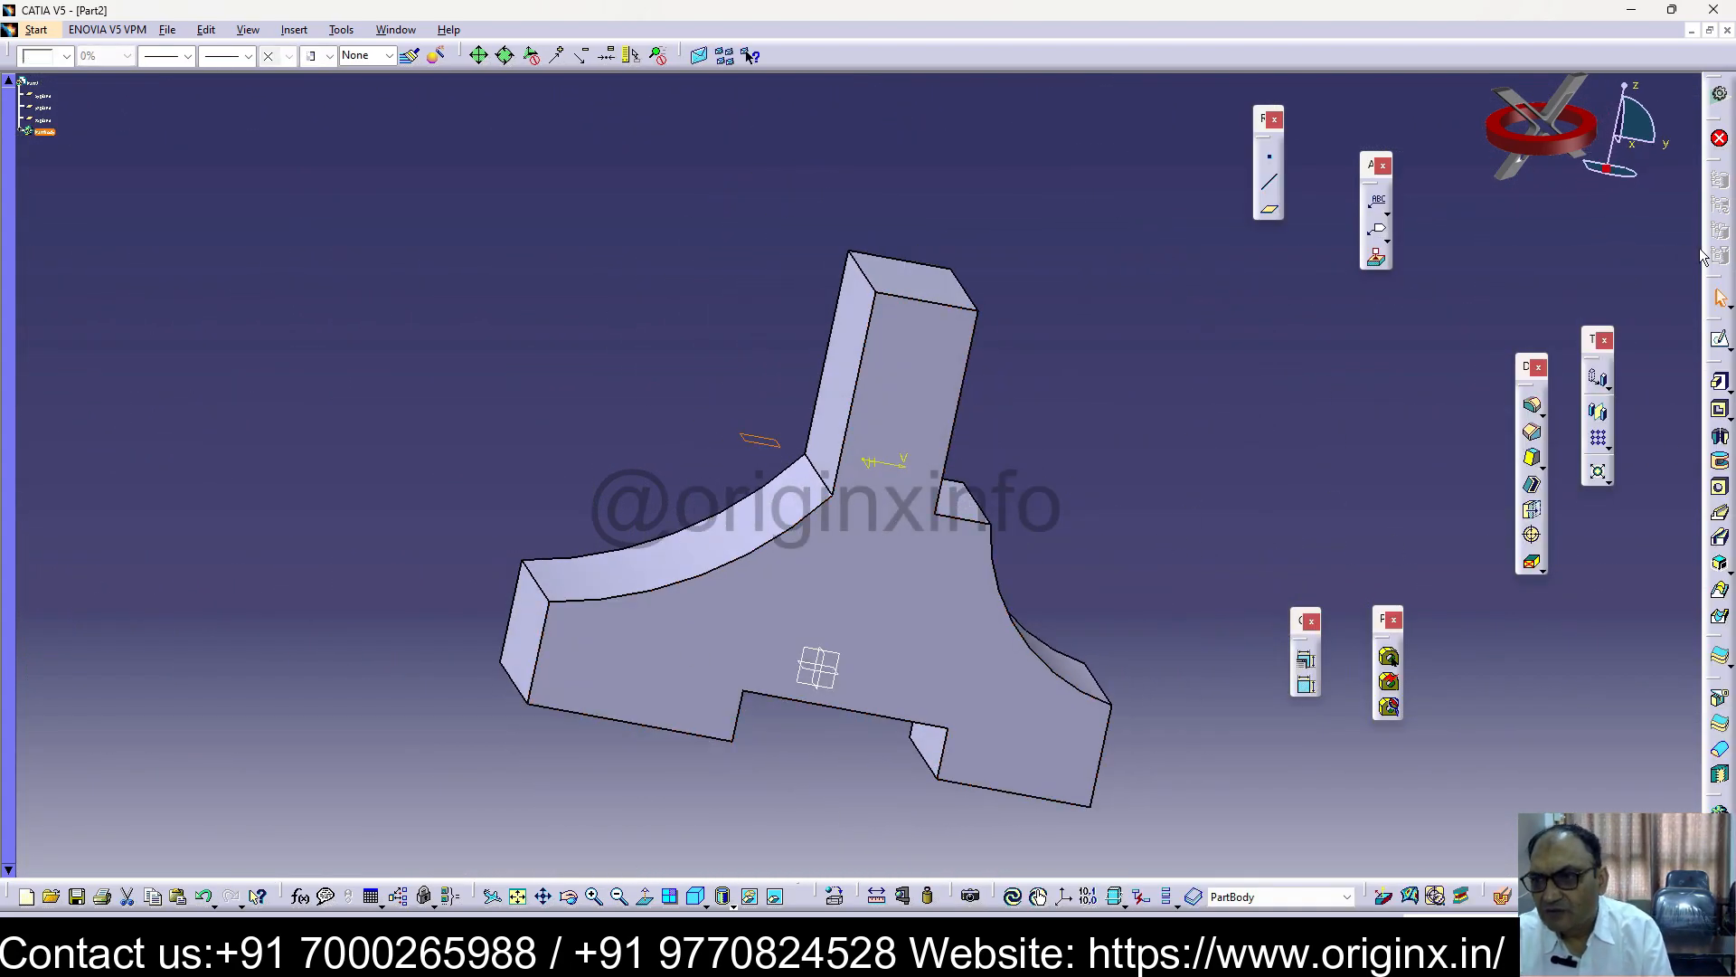
click(1721, 342)
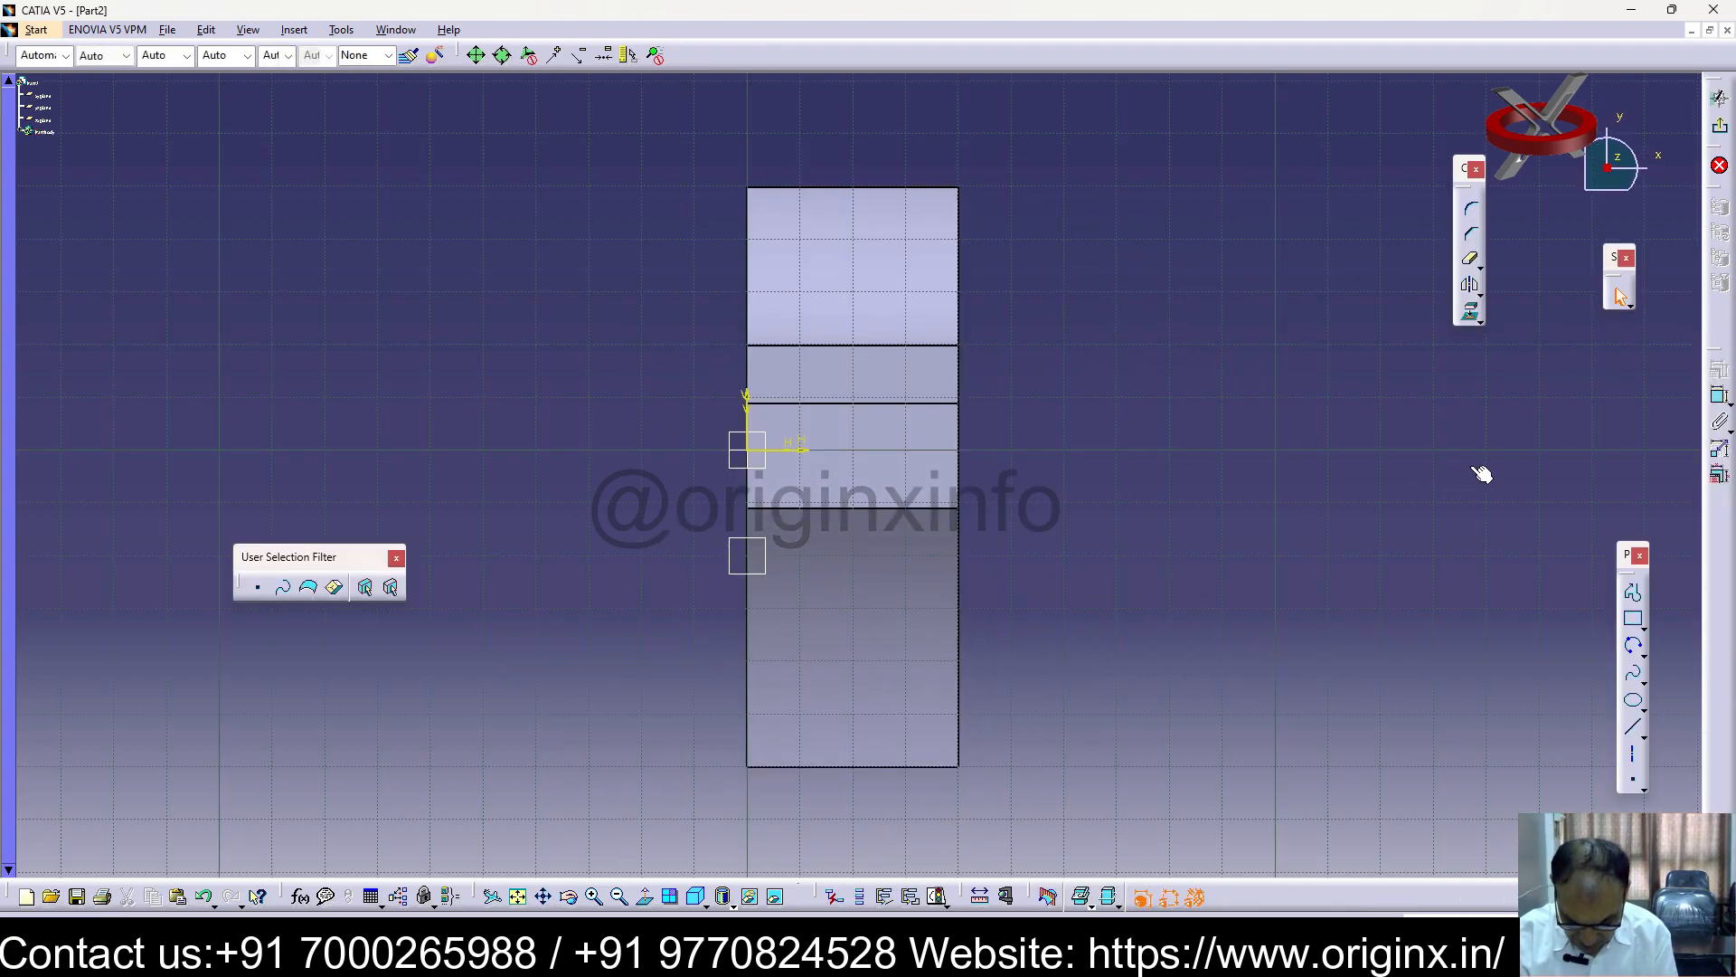
click(1635, 620)
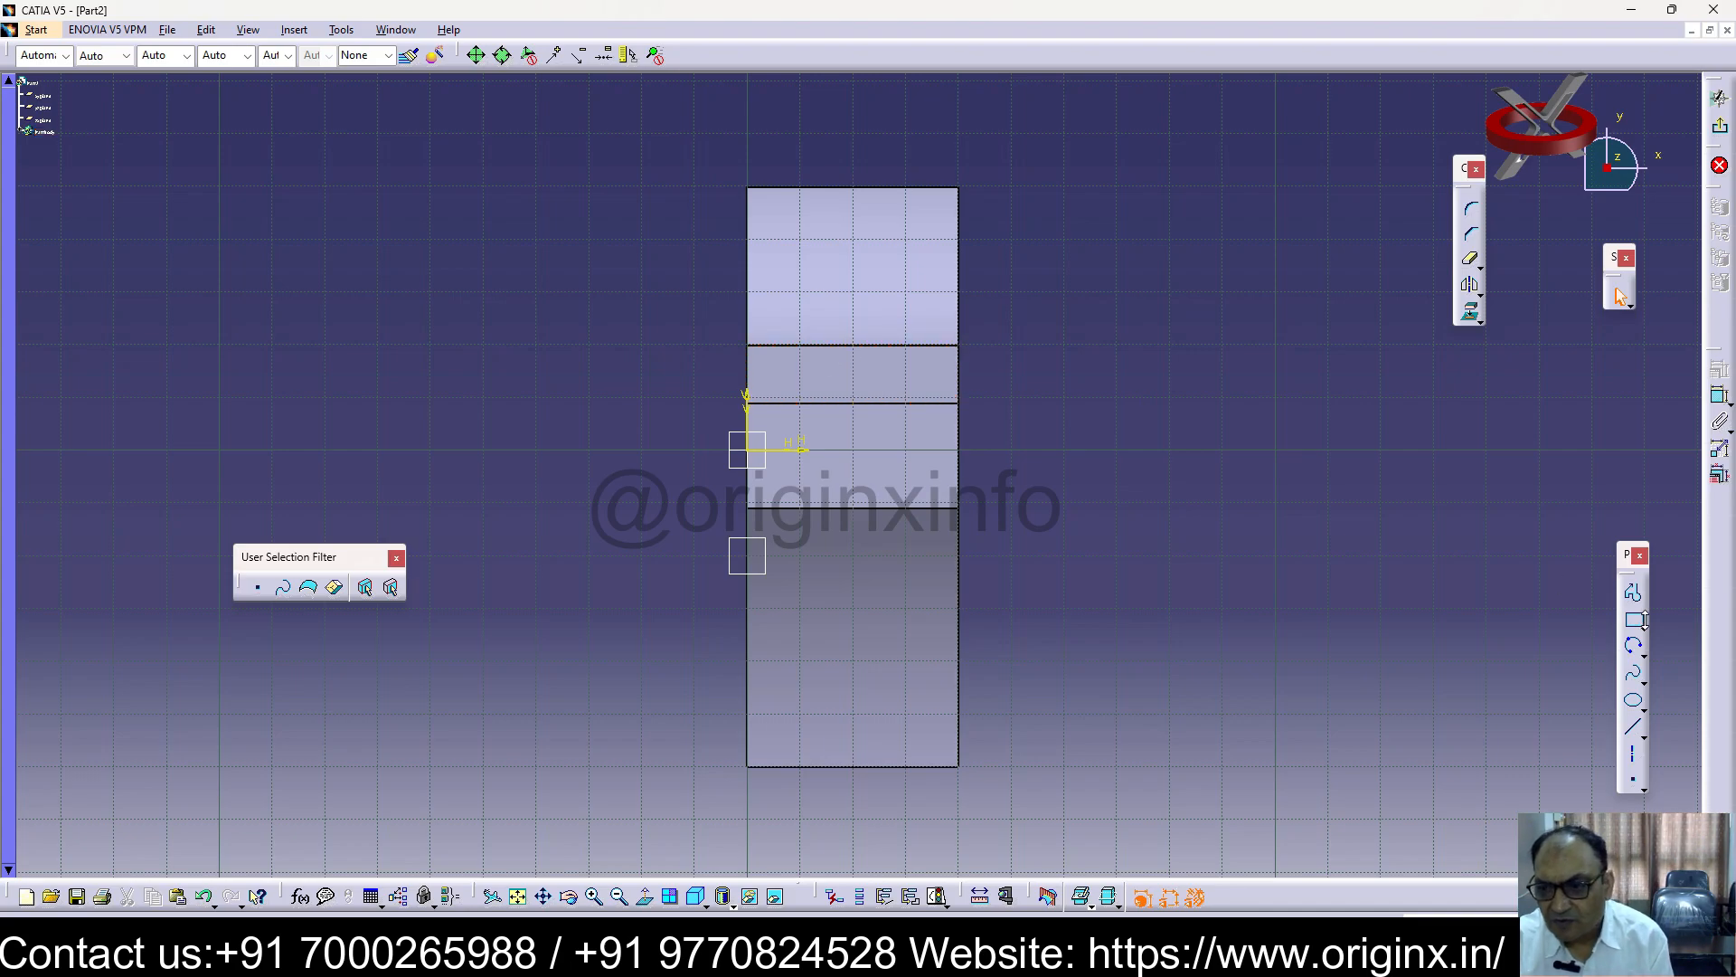
click(853, 345)
click(906, 240)
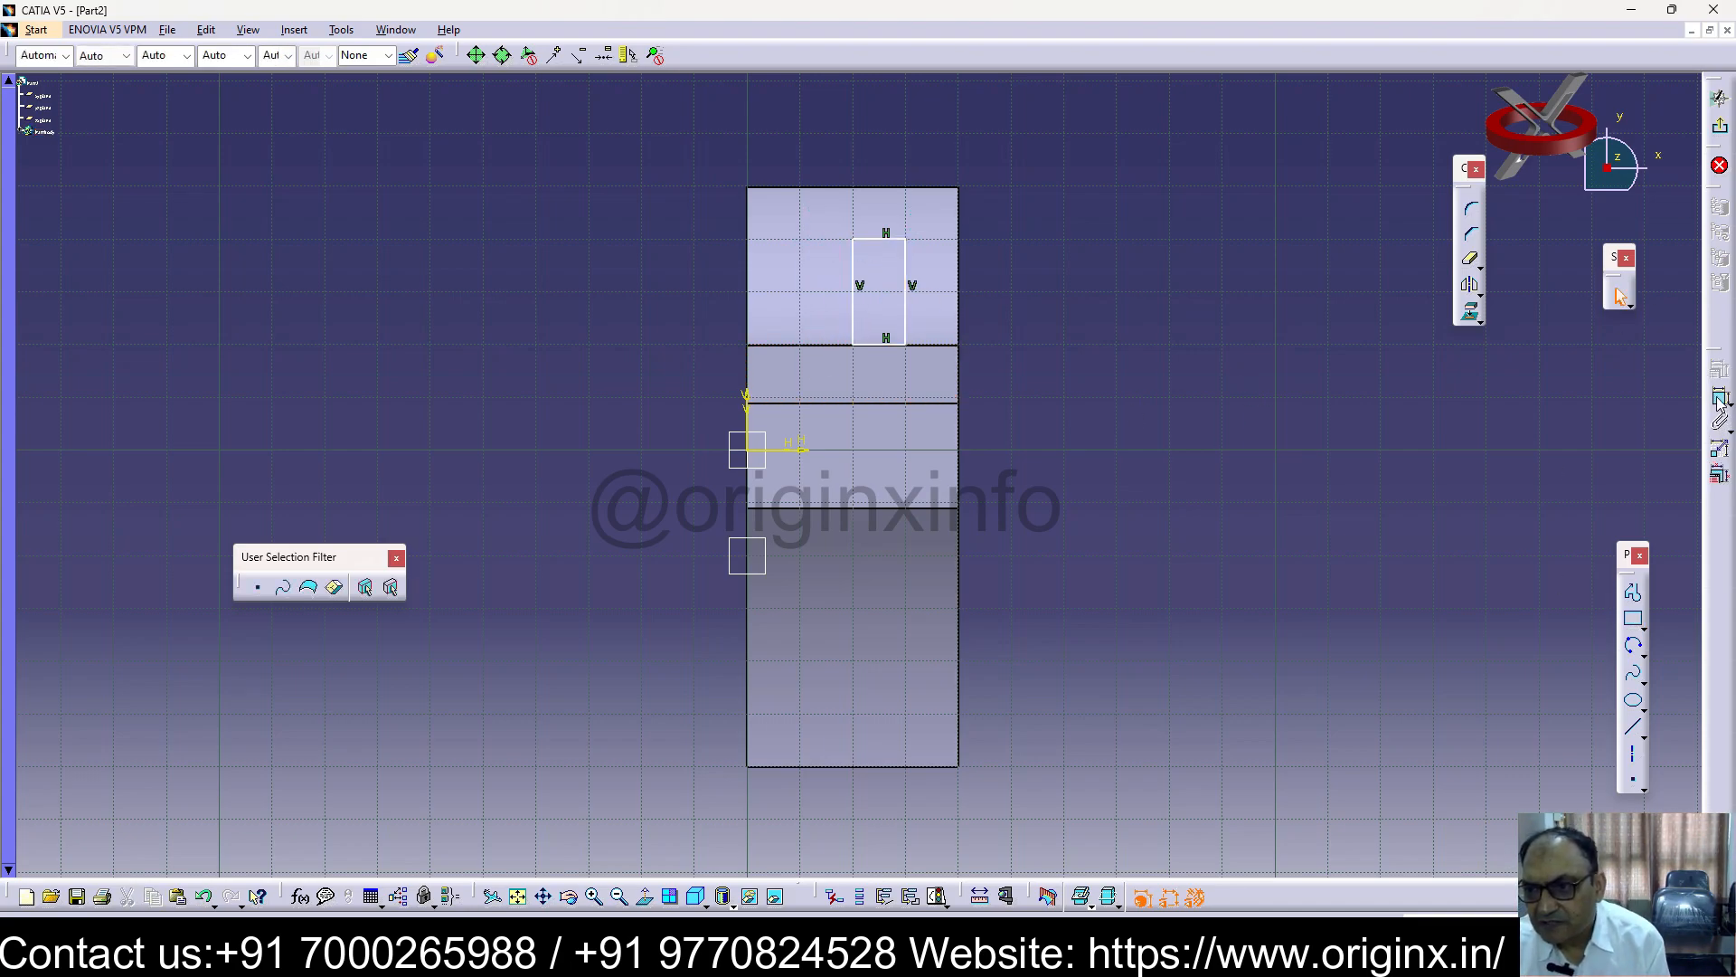
Dimension the rectangle's top edge and set its length to 30 mm
click(885, 240)
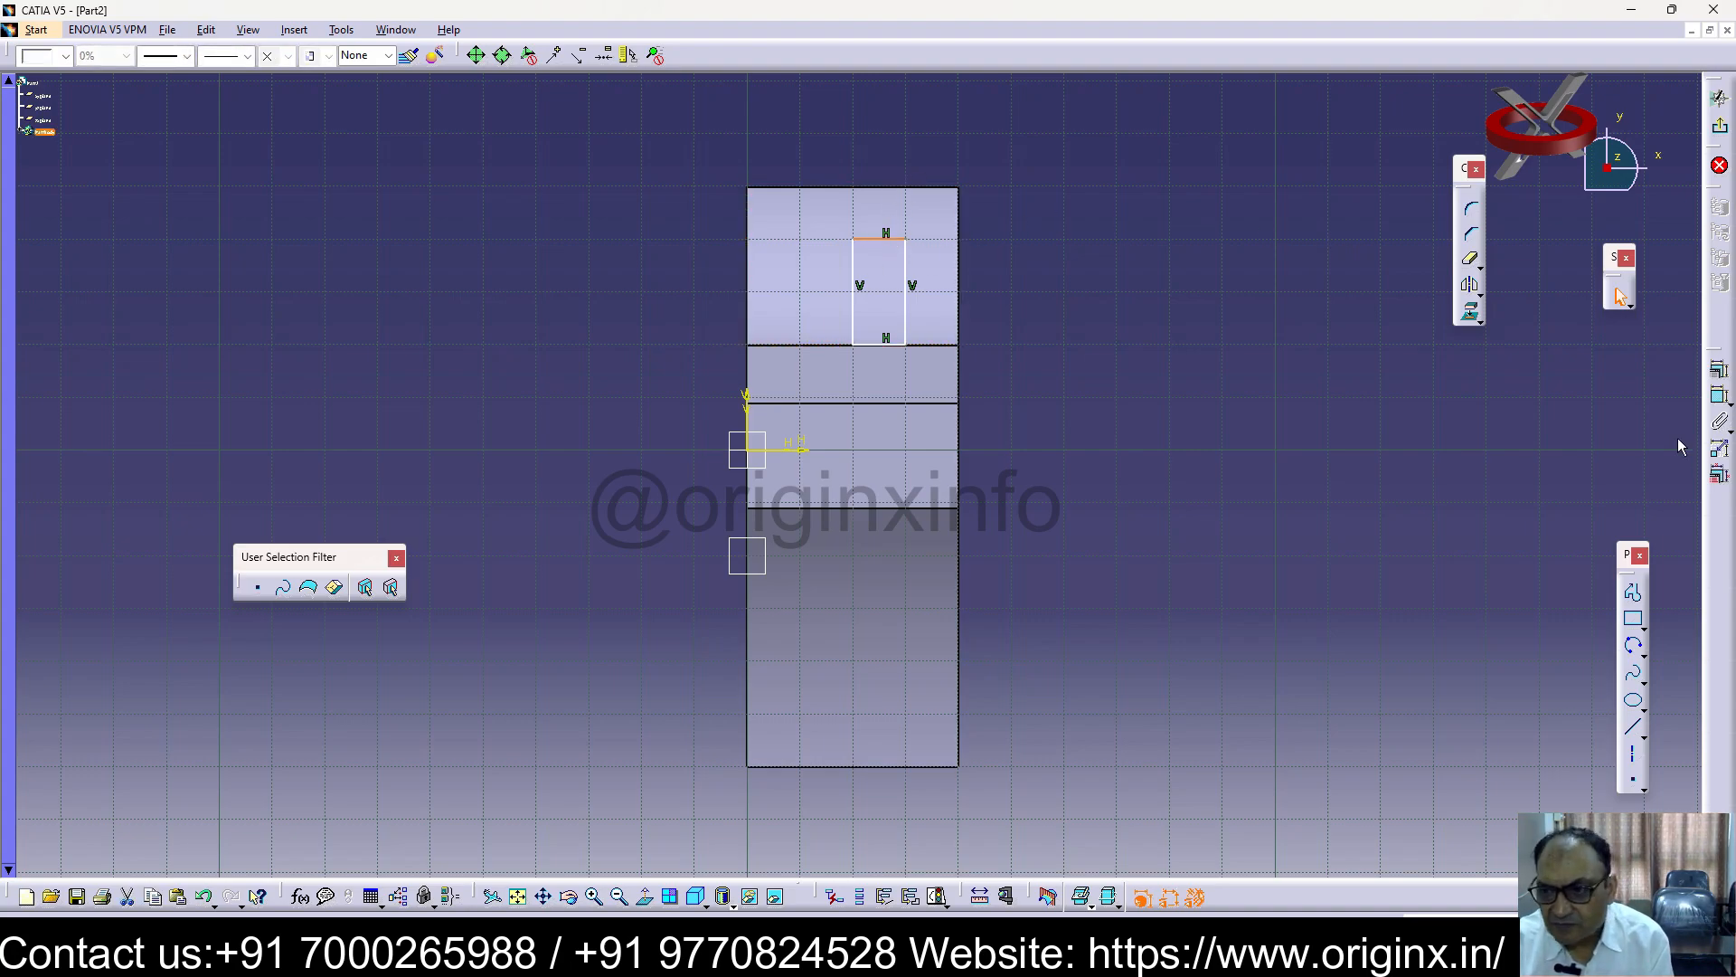
click(895, 149)
double_click(905, 148)
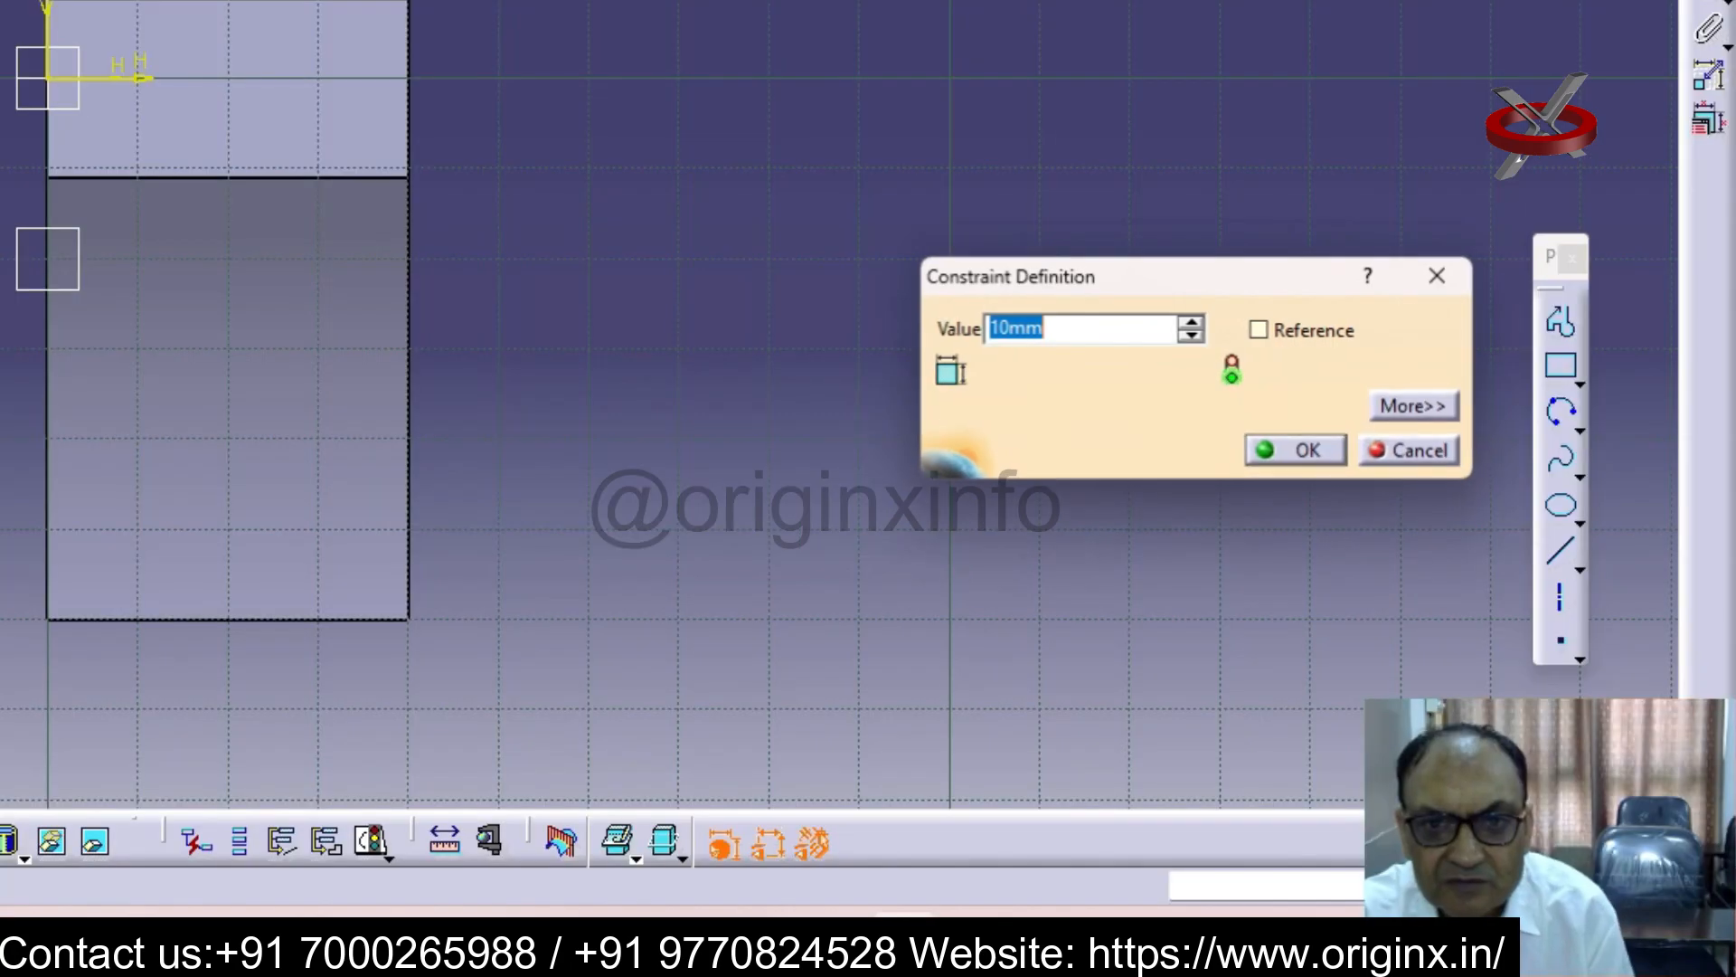
text(30mm)
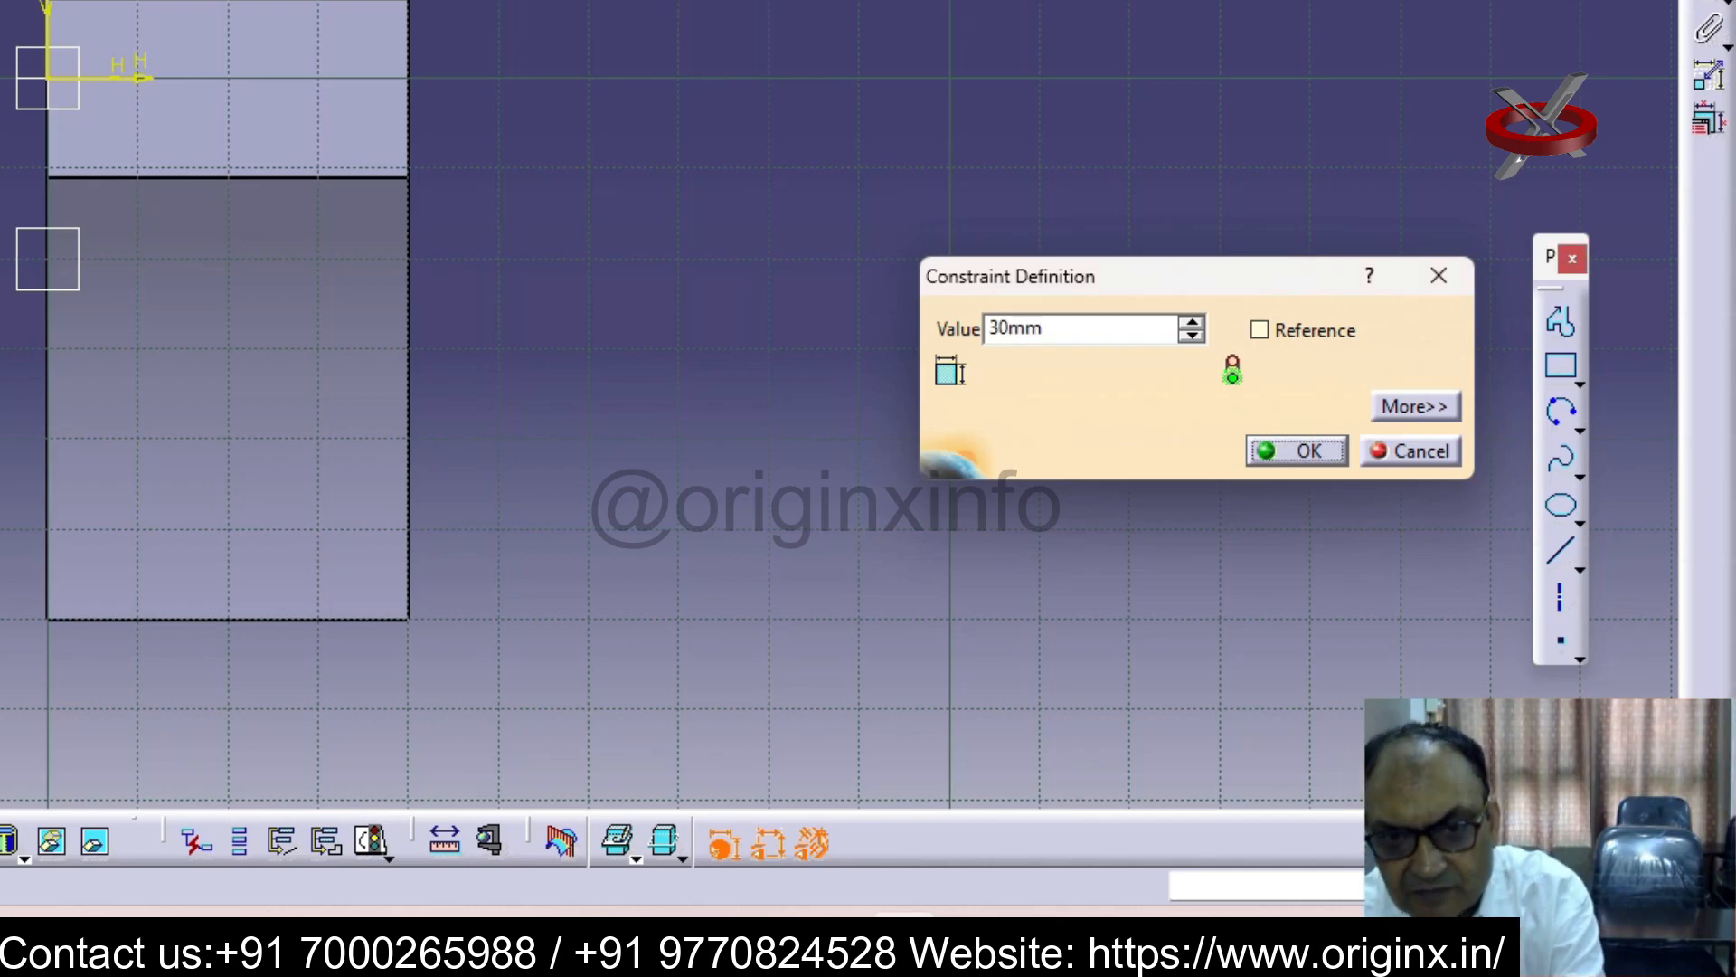
key(Return)
click(1253, 347)
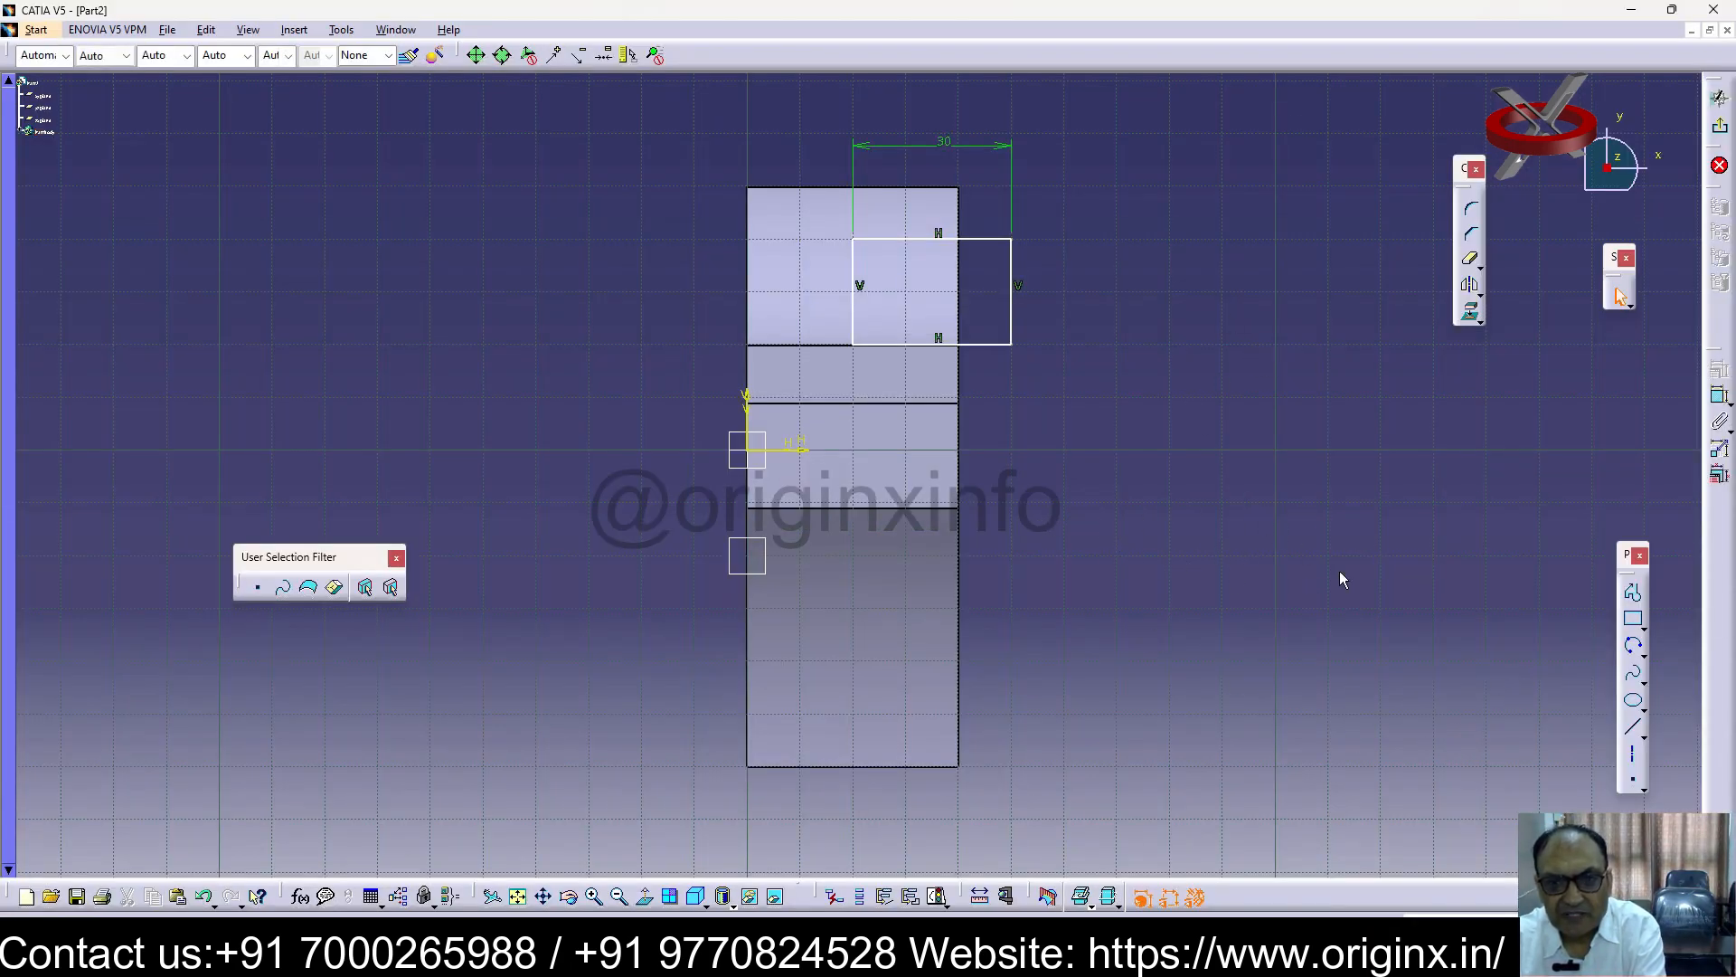
Constrain the rectangle's right edge to the part's right edge with a distance of 0 mm
click(1015, 264)
click(978, 208)
double_click(981, 207)
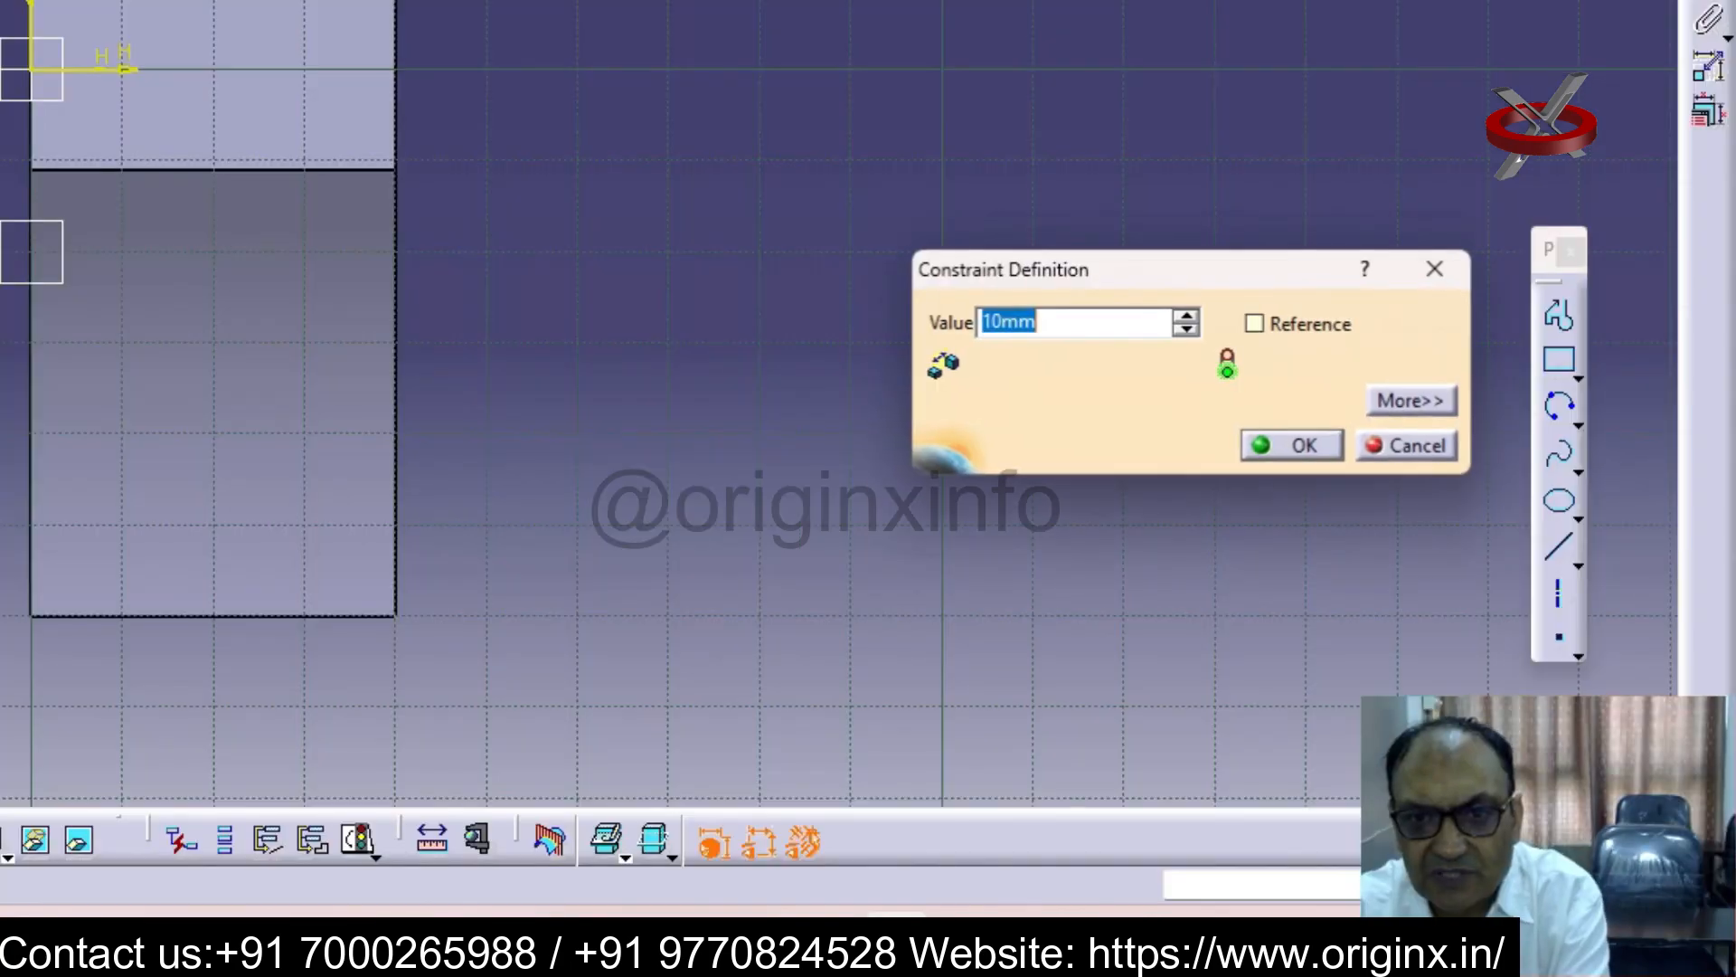
text(0)
key(Return)
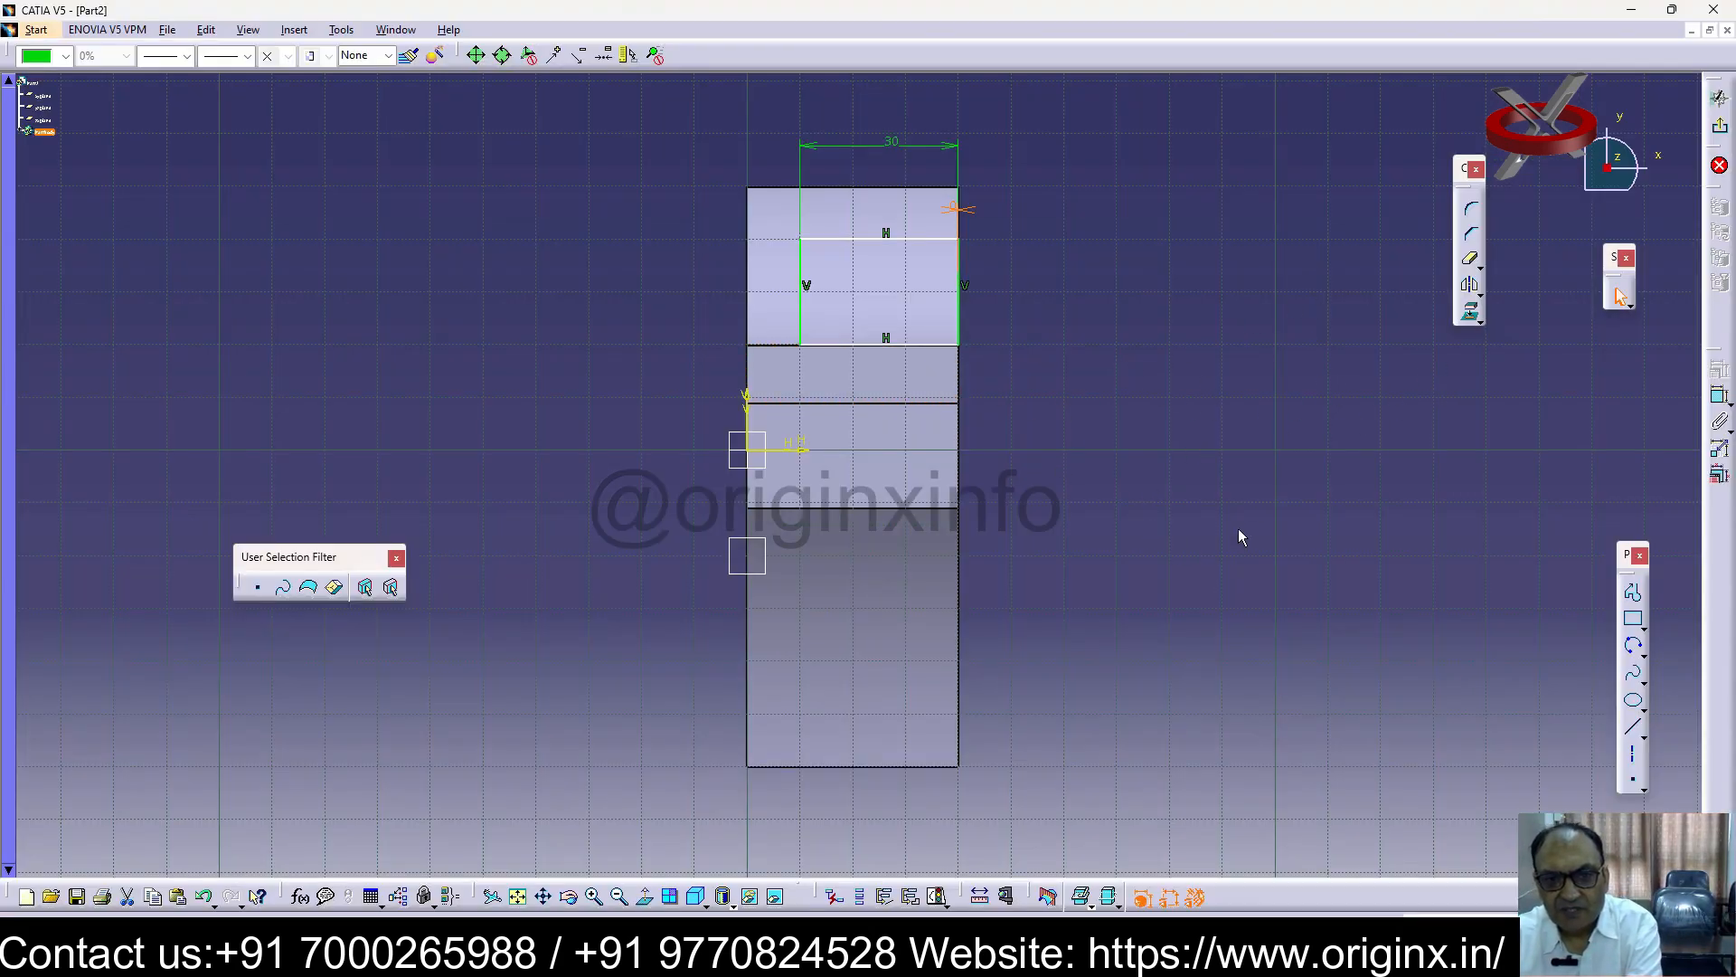
Set the rectangle's width to 25 mm
double_click(893, 143)
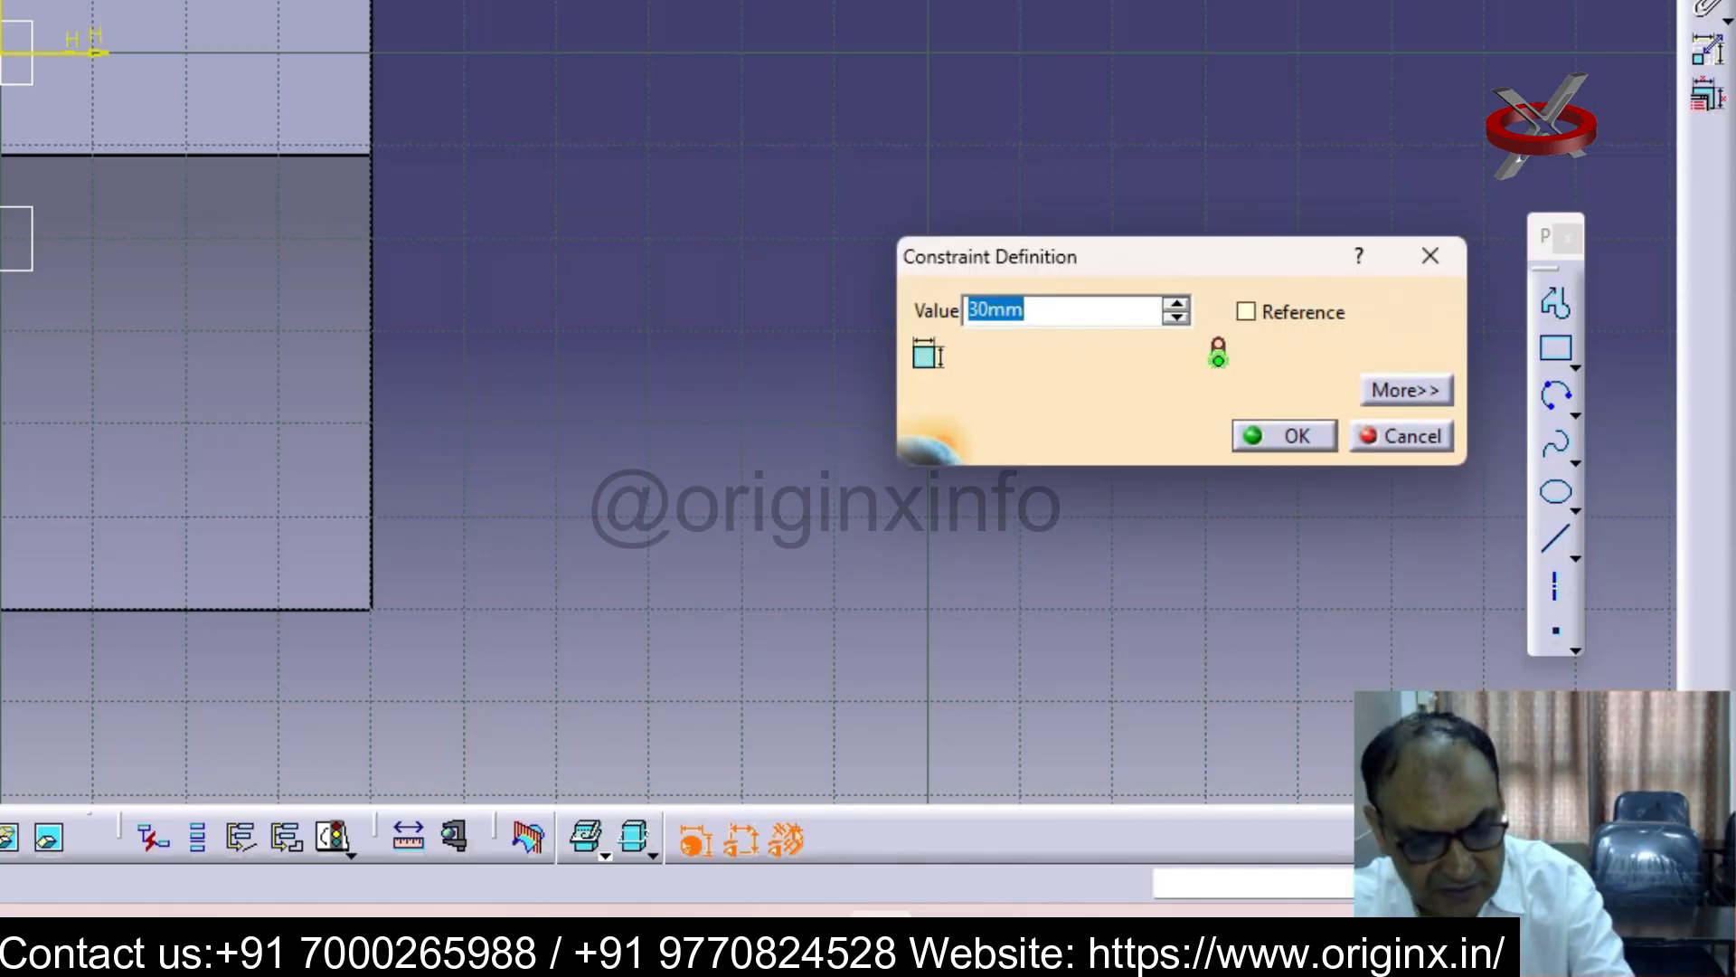
text(25)
key(Return)
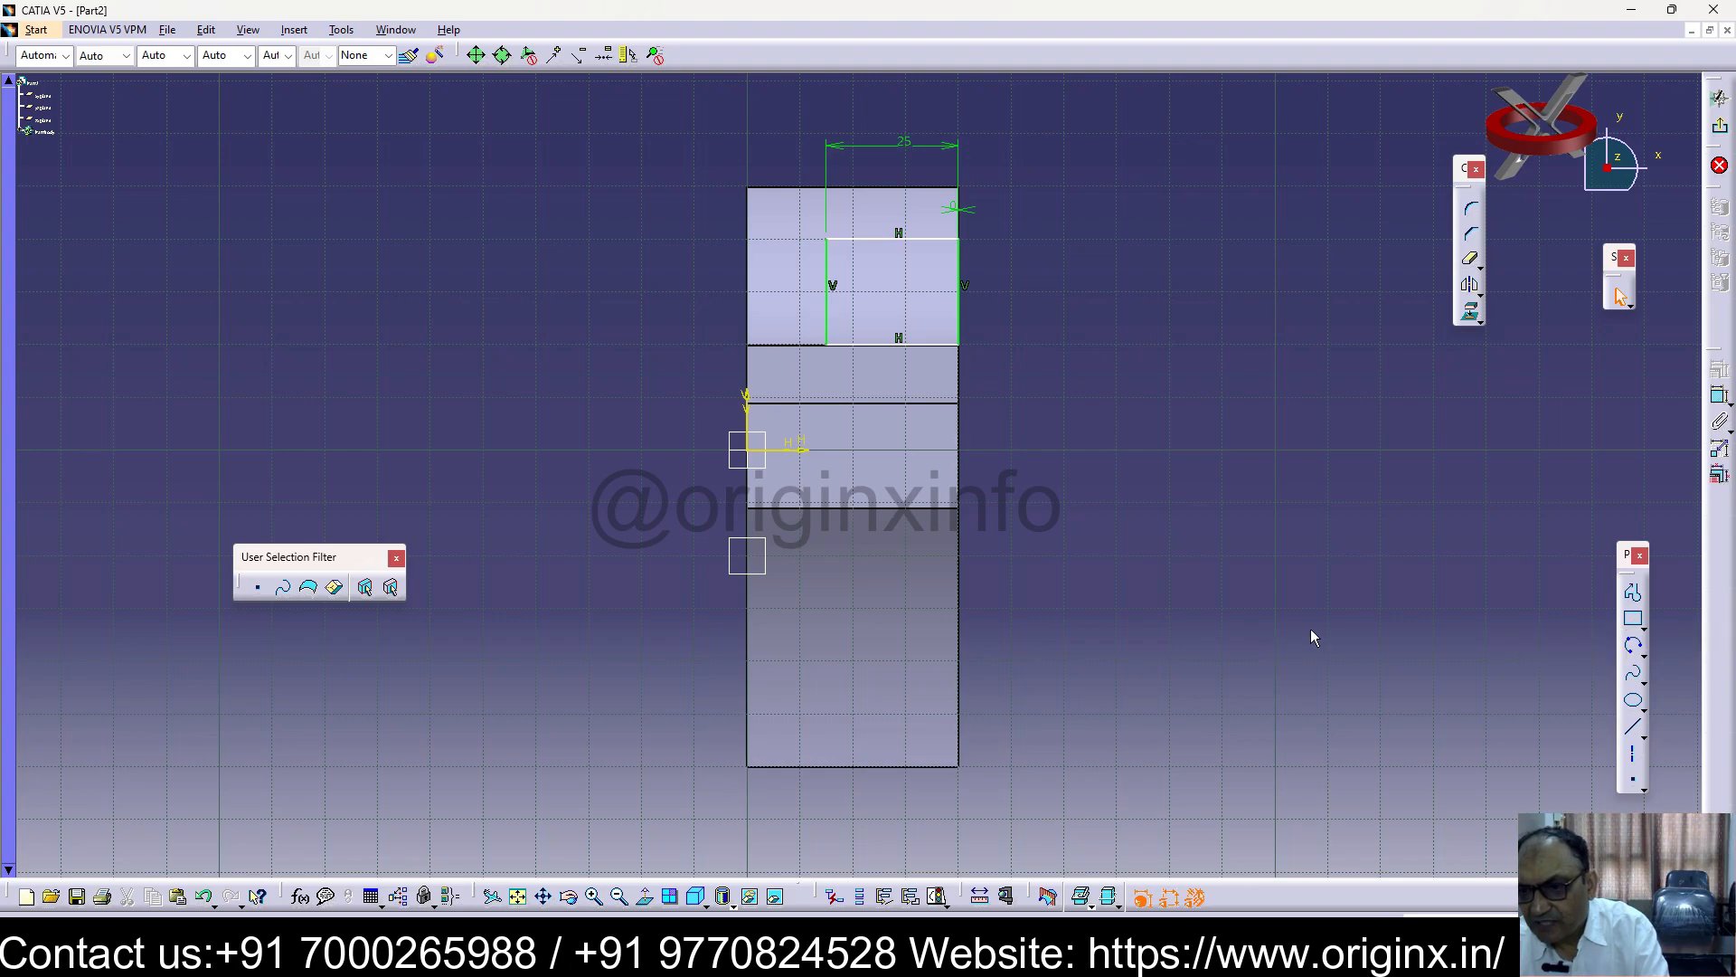
click(1645, 653)
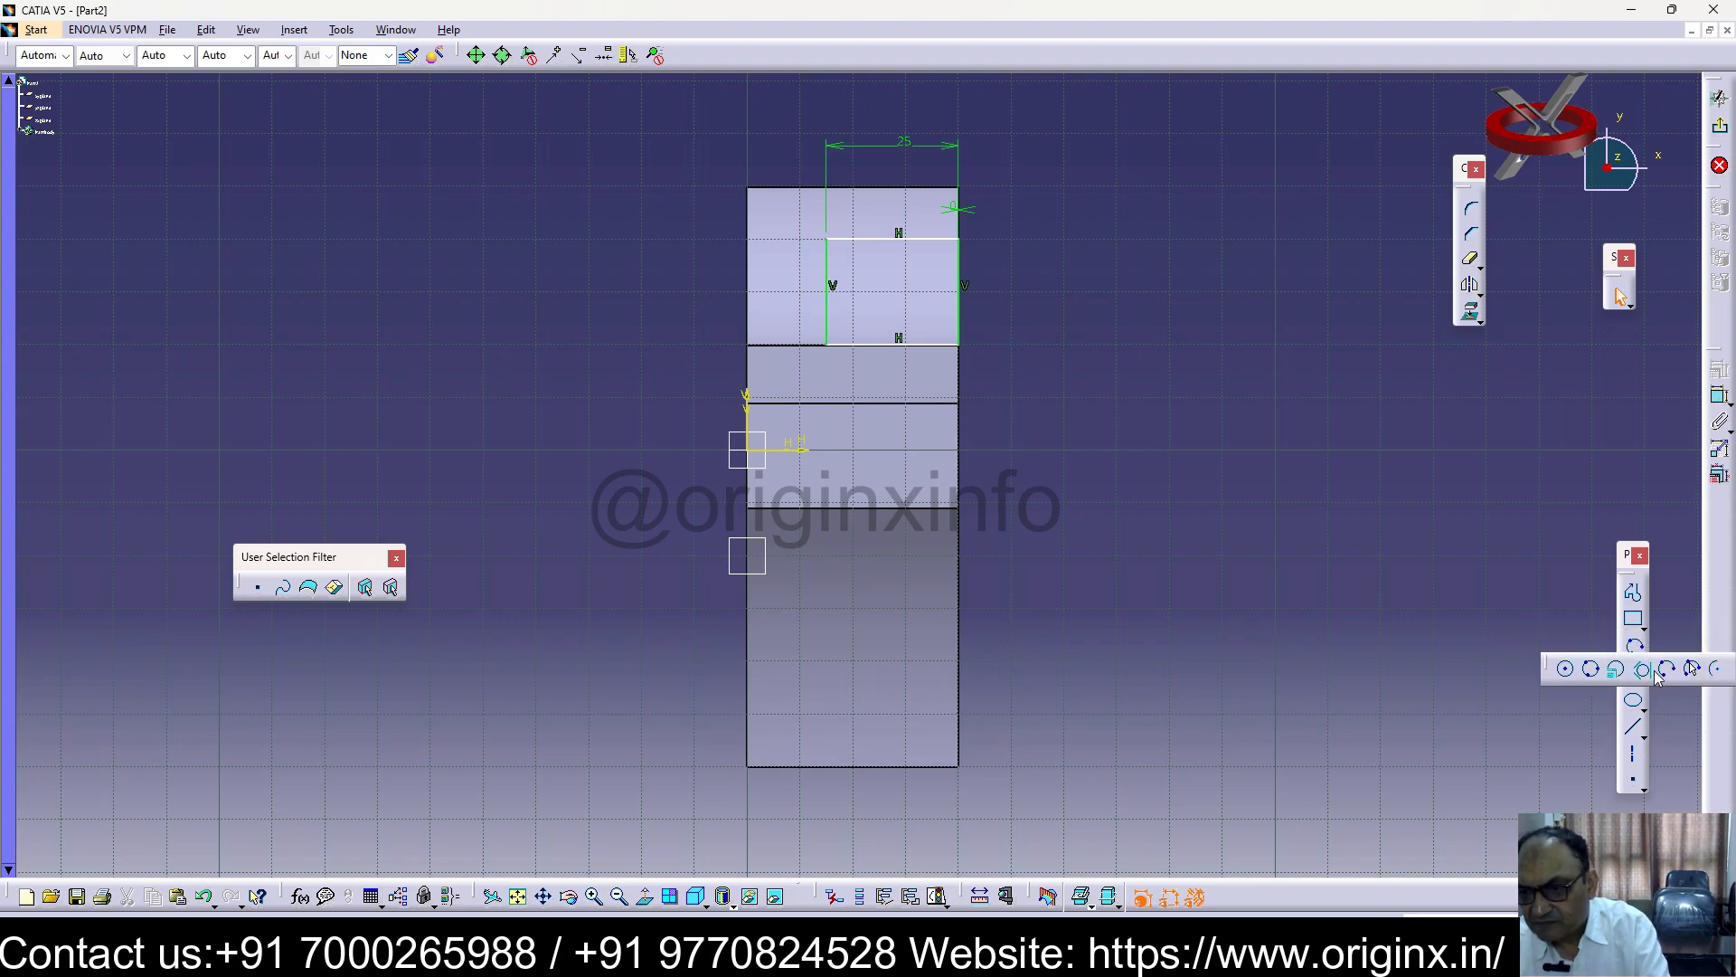
click(1568, 669)
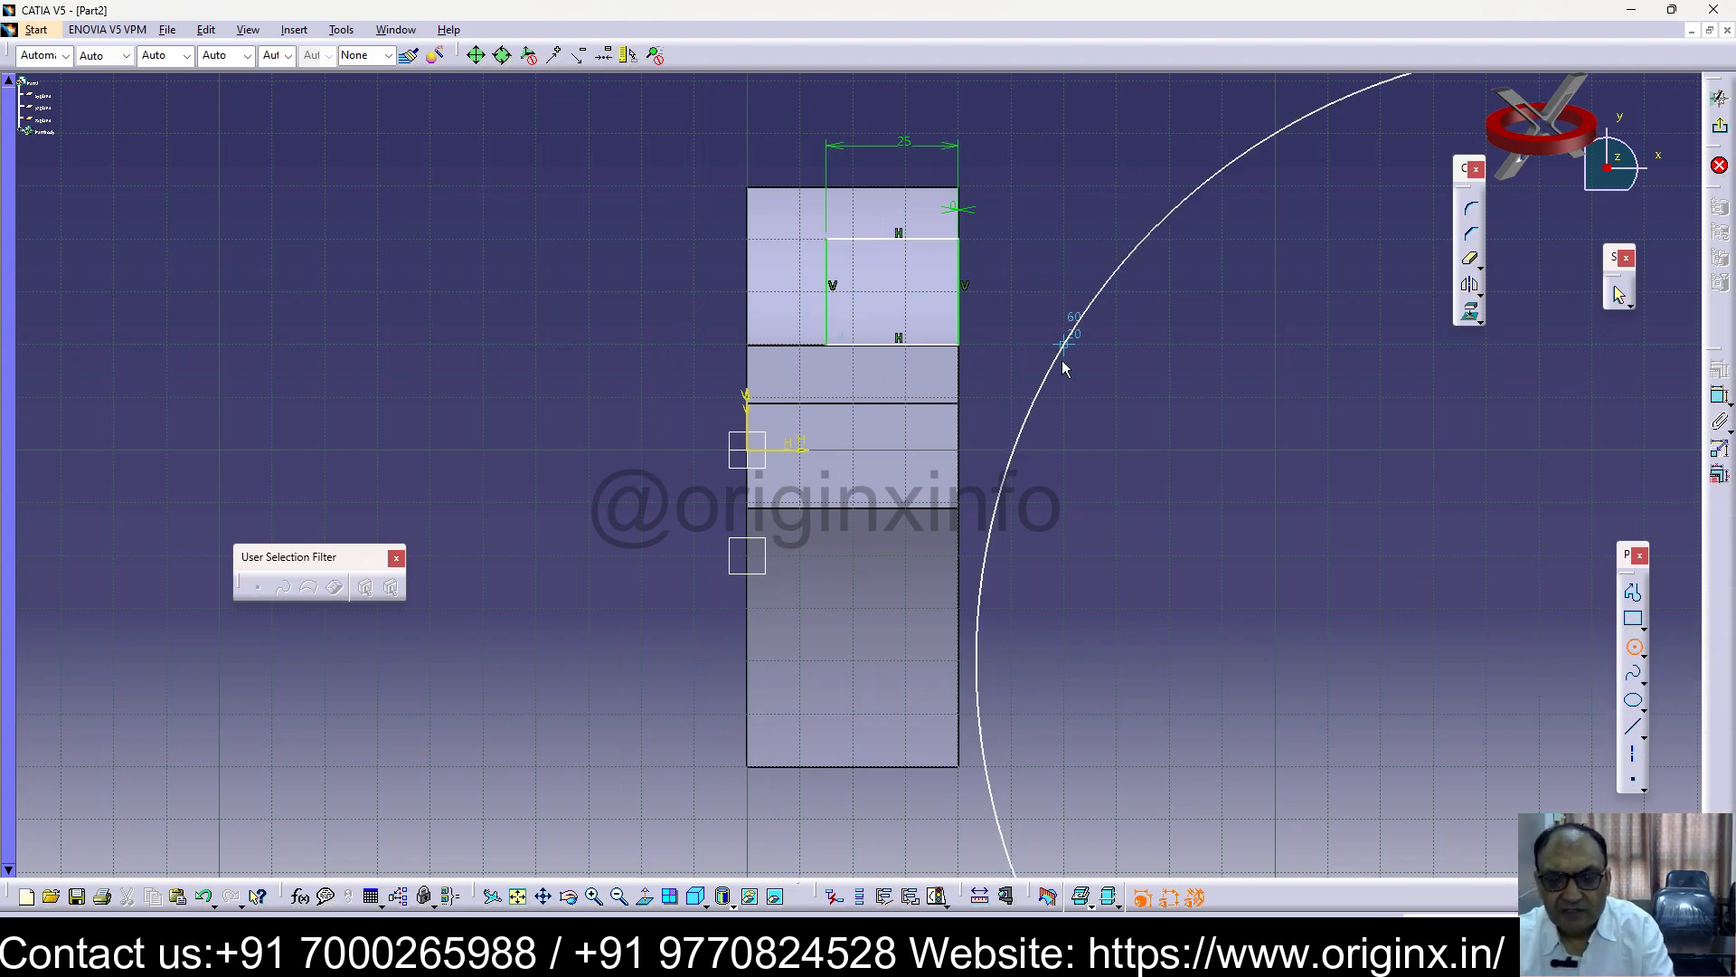
click(826, 307)
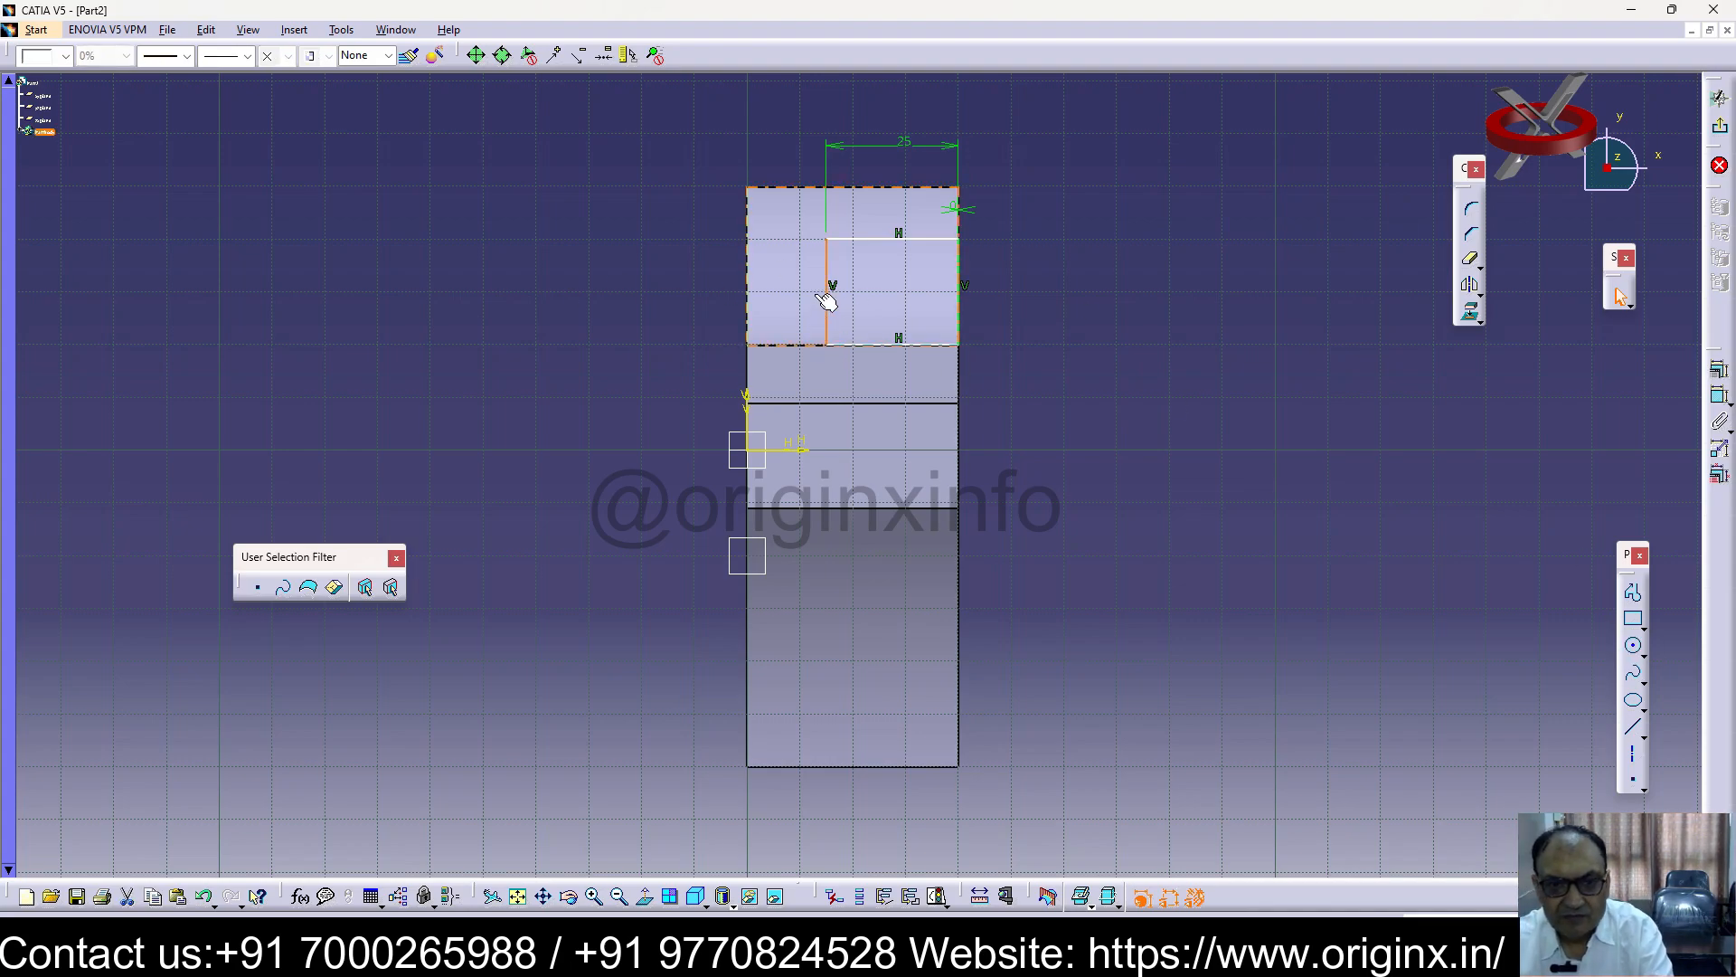
Draw a three-point arc of about 10 mm radius through the rectangle's two left corners, bulging outward
click(1645, 649)
click(1671, 671)
click(826, 240)
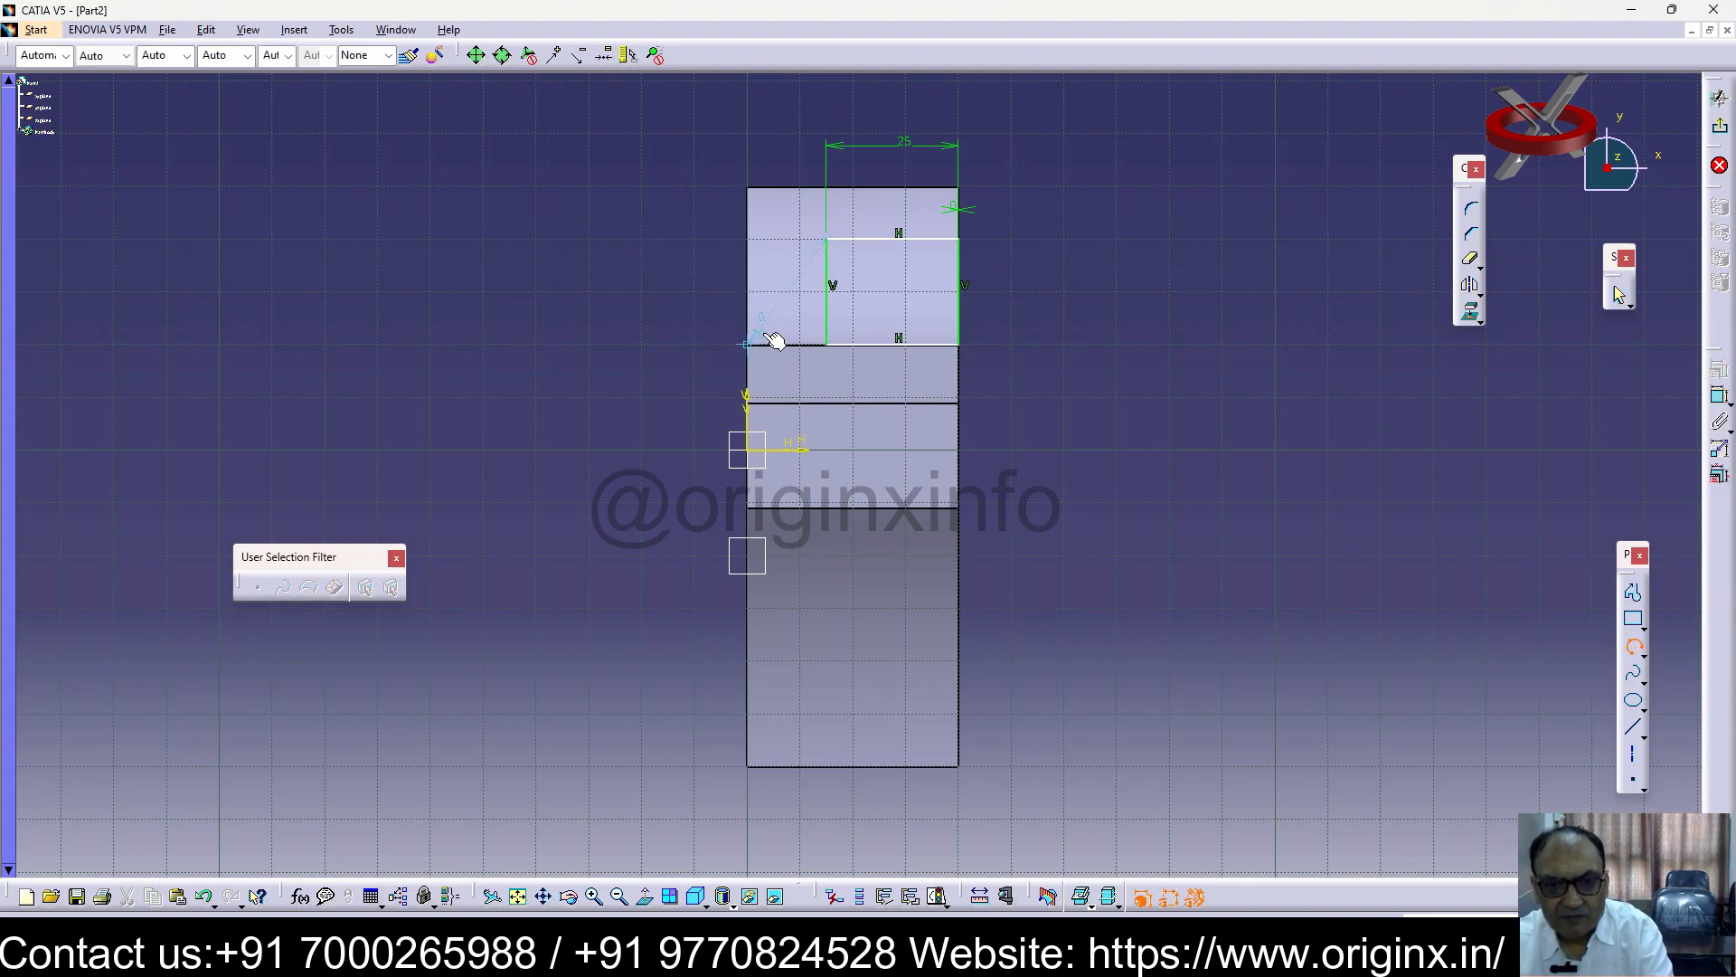
click(825, 343)
click(878, 293)
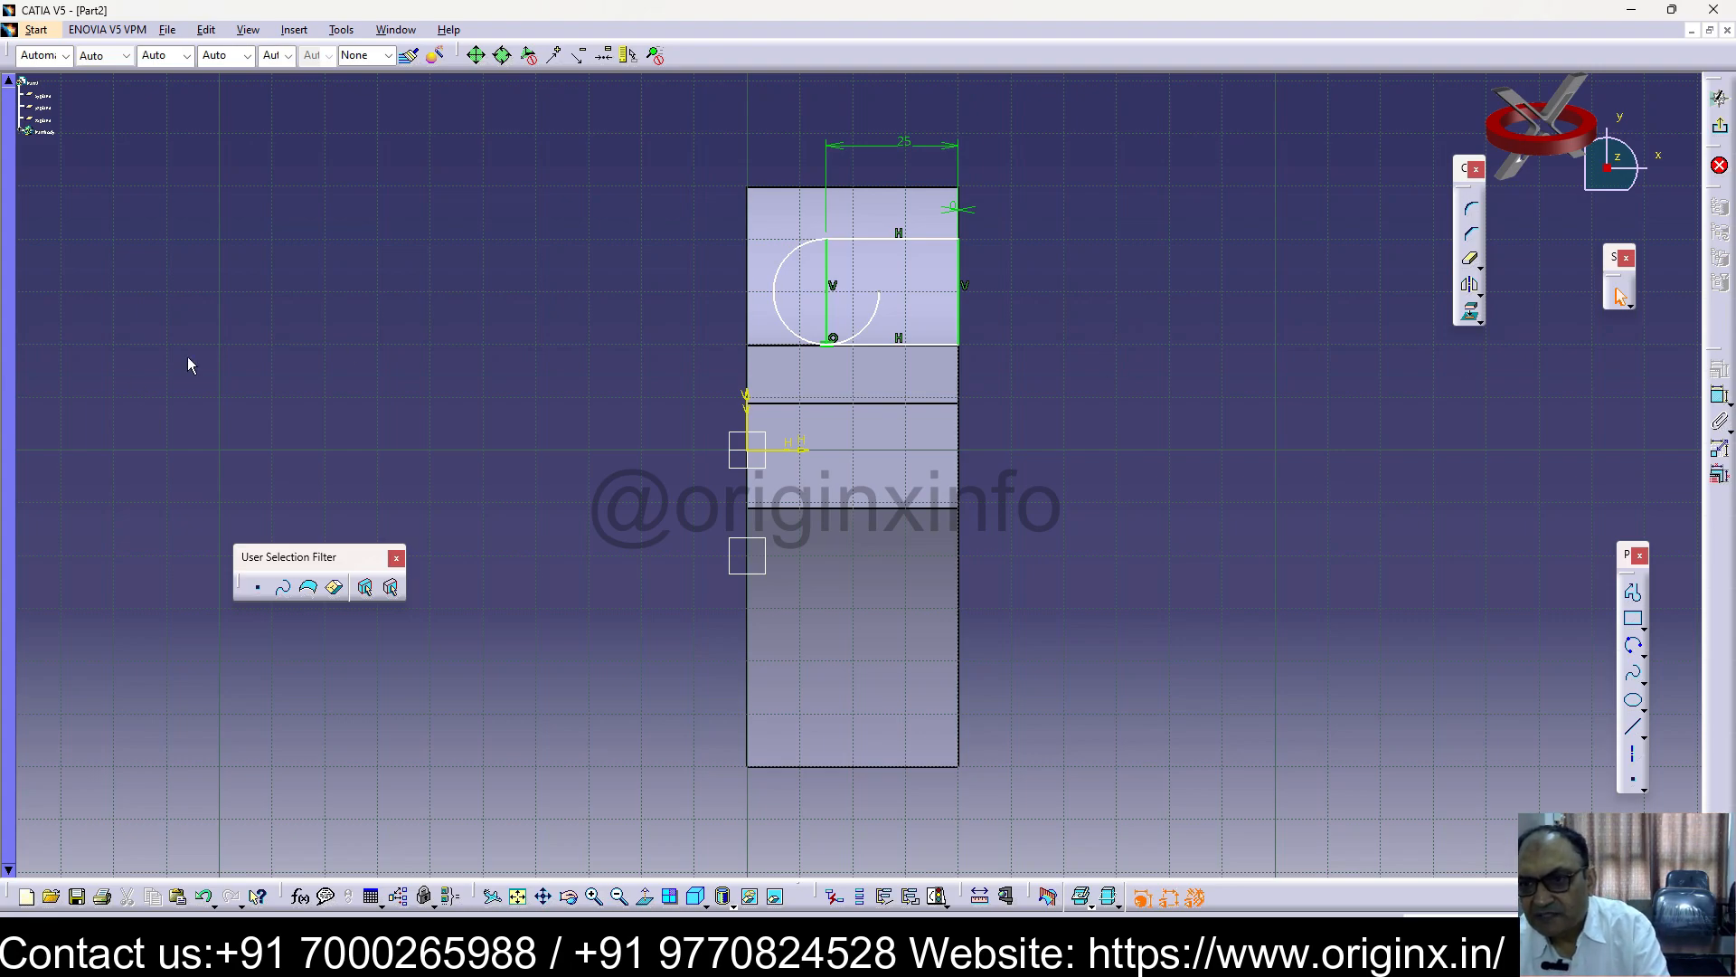
Trim the arc's excess inside the rectangle and remove the rectangle's left edge to leave a round-ended profile
click(1473, 262)
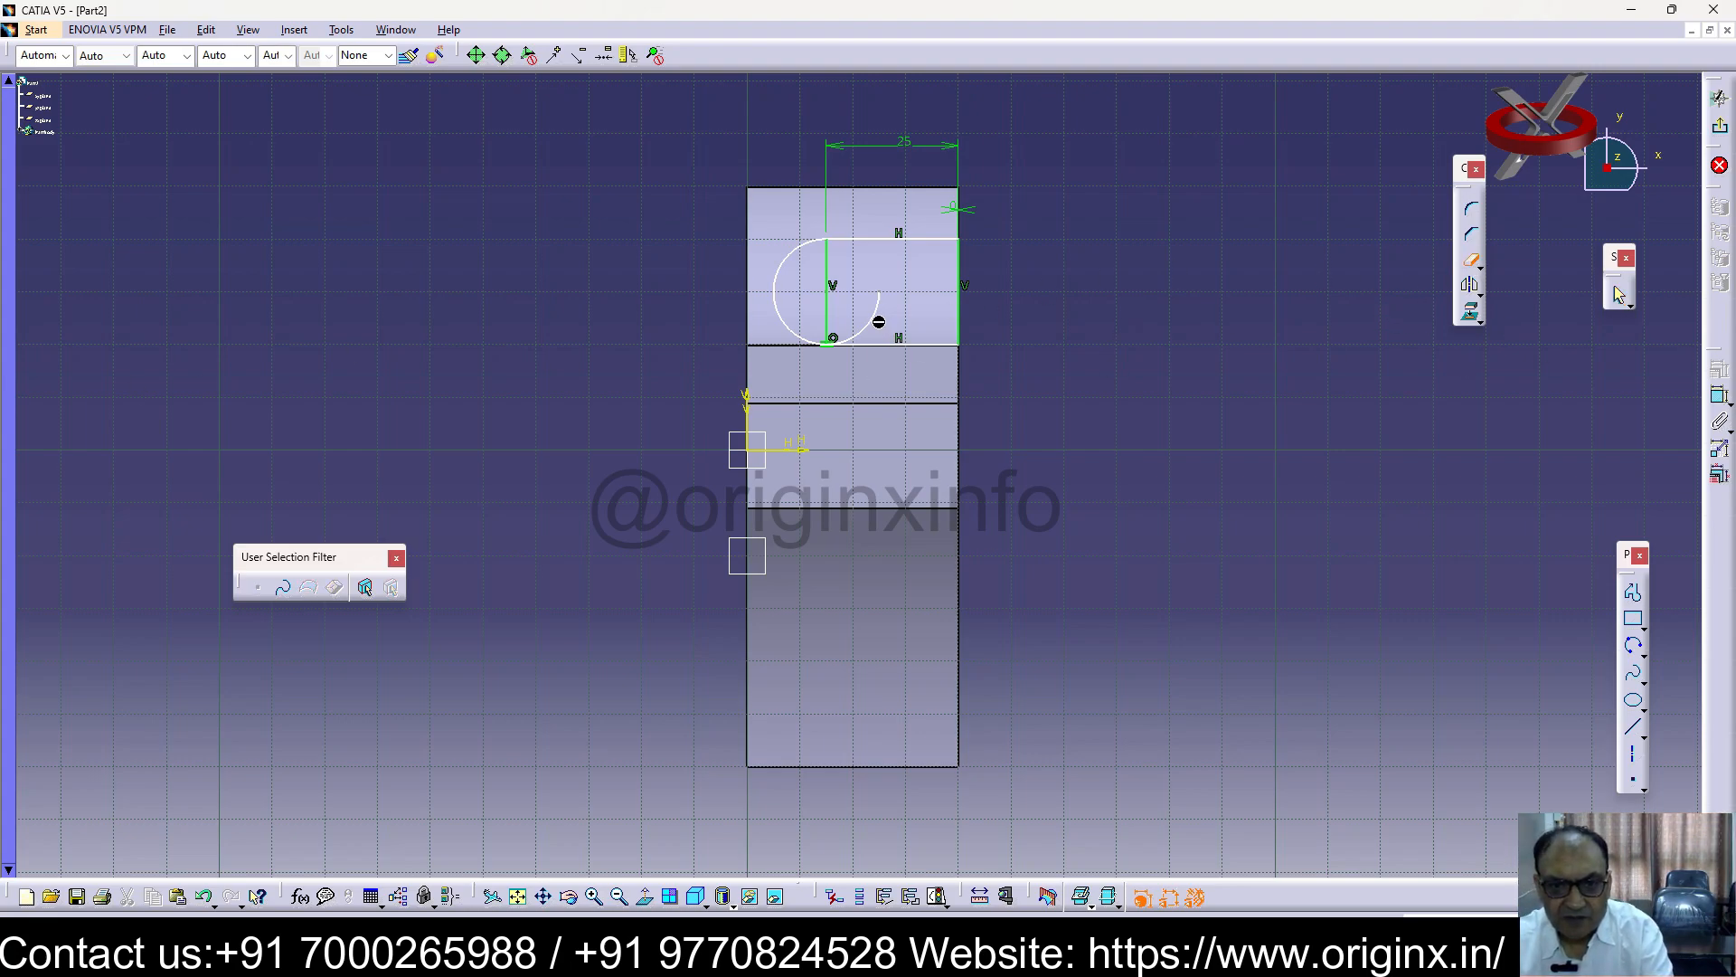
click(882, 317)
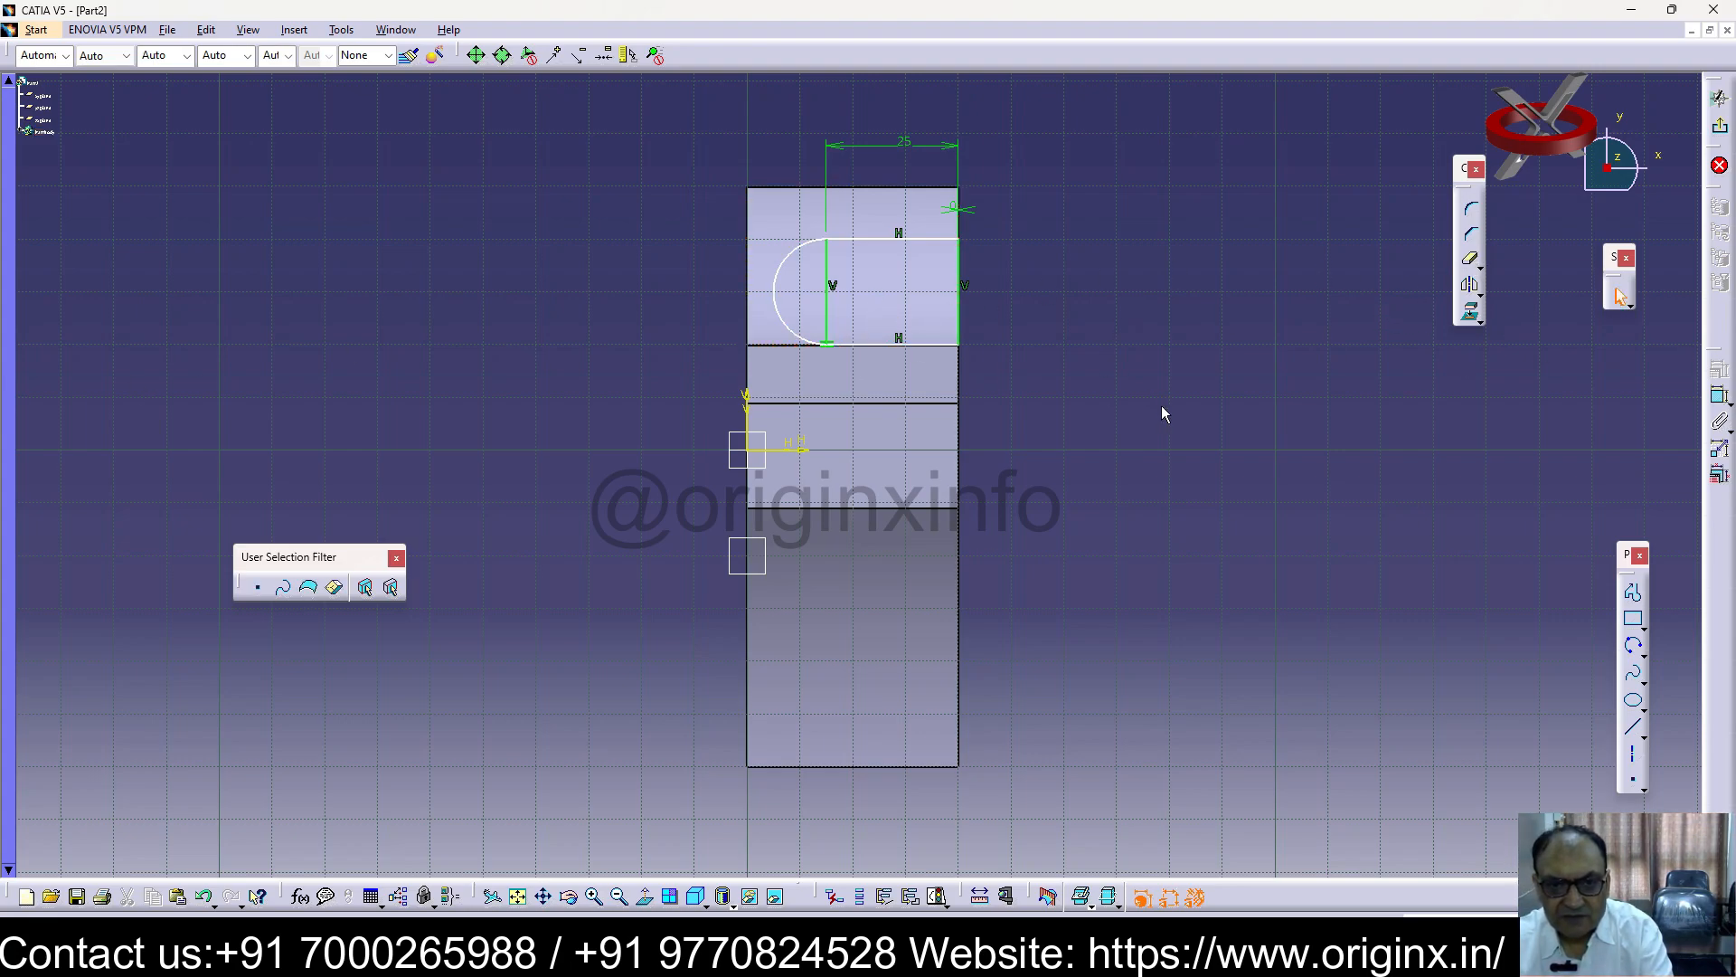
click(830, 274)
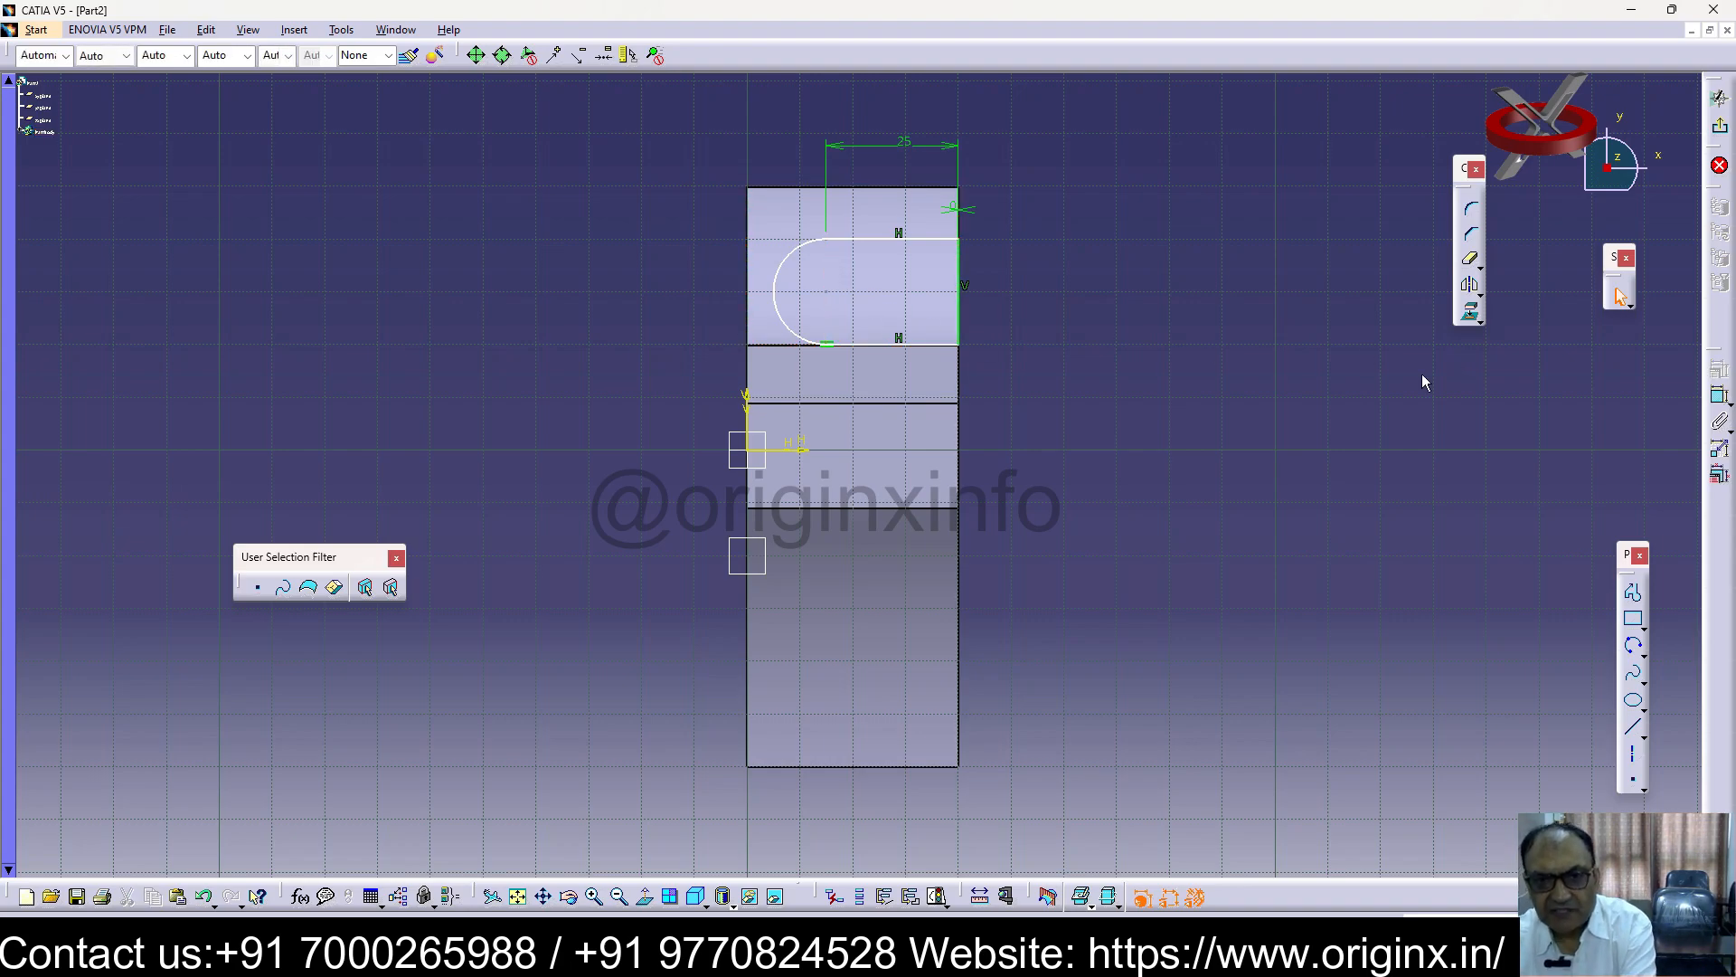
middle_drag(1292, 489, 974, 7)
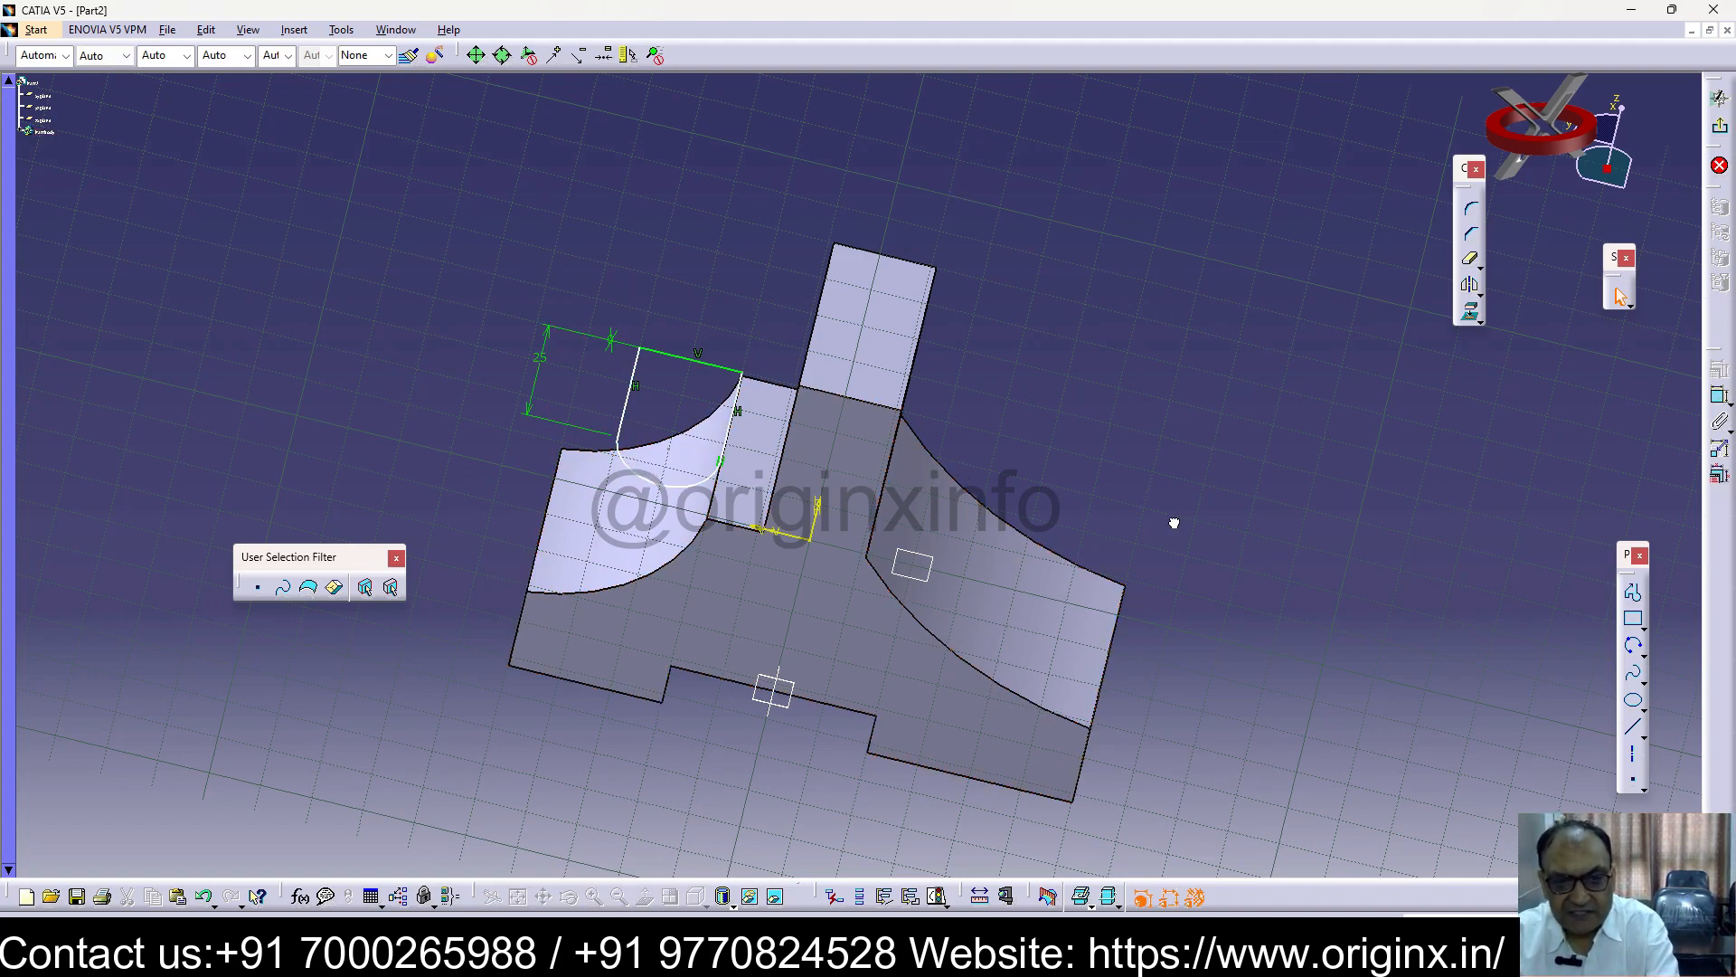
double_click(717, 366)
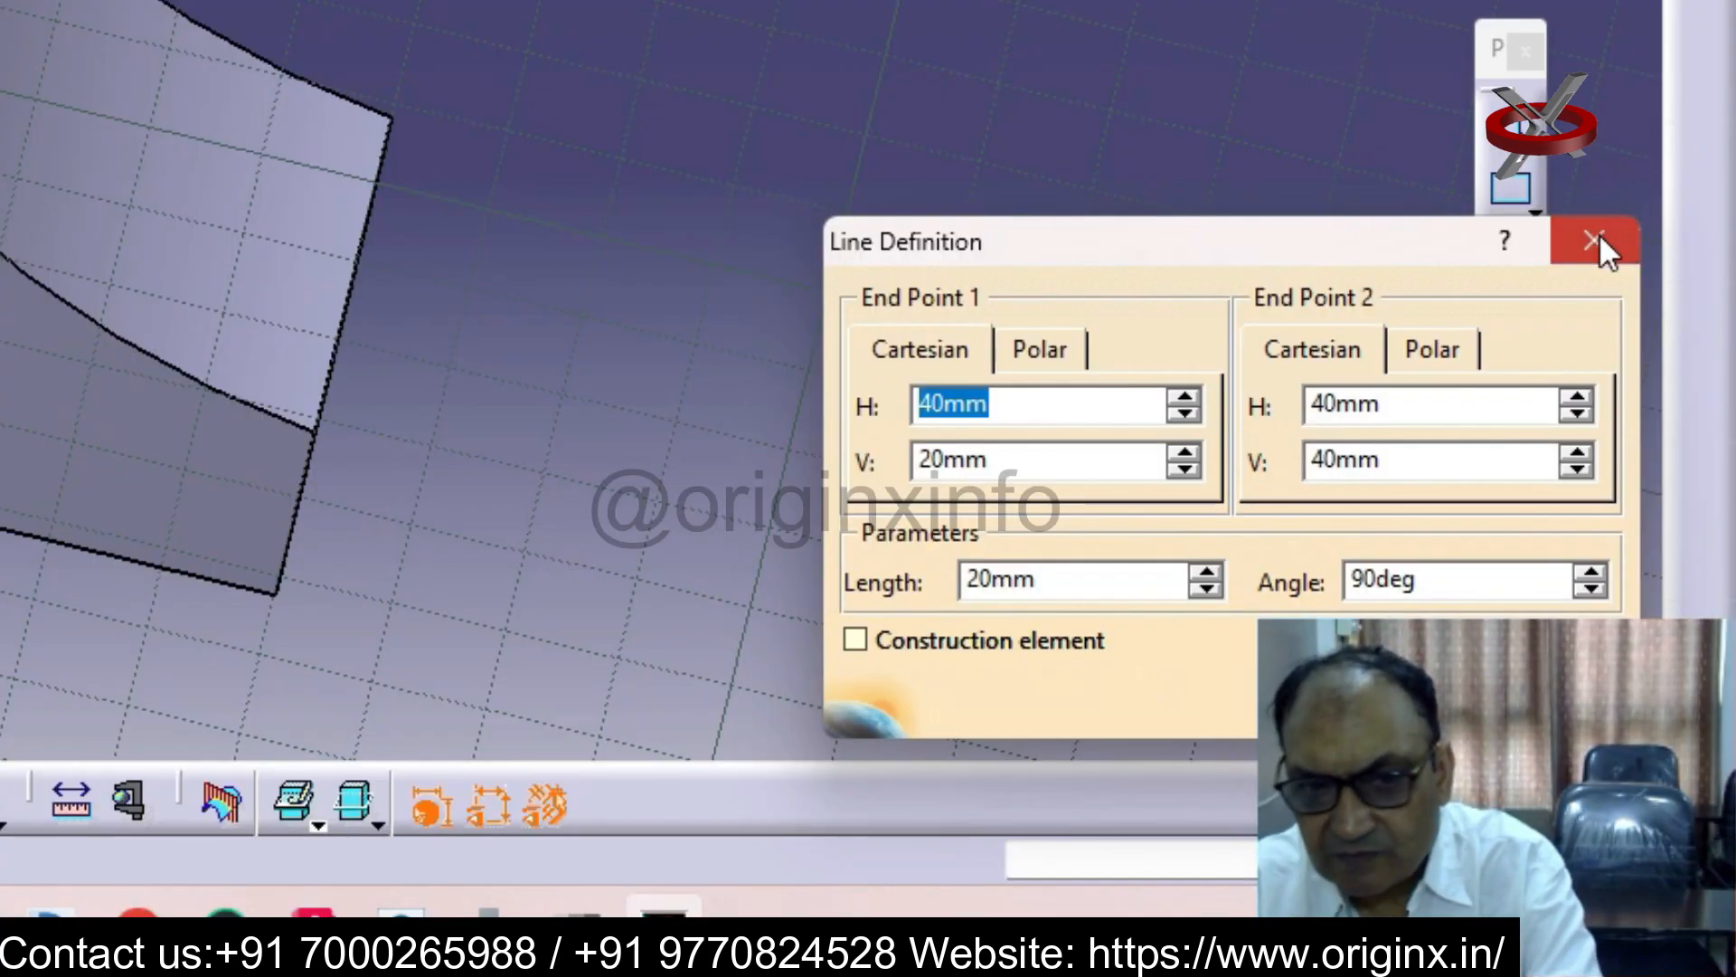
click(1654, 646)
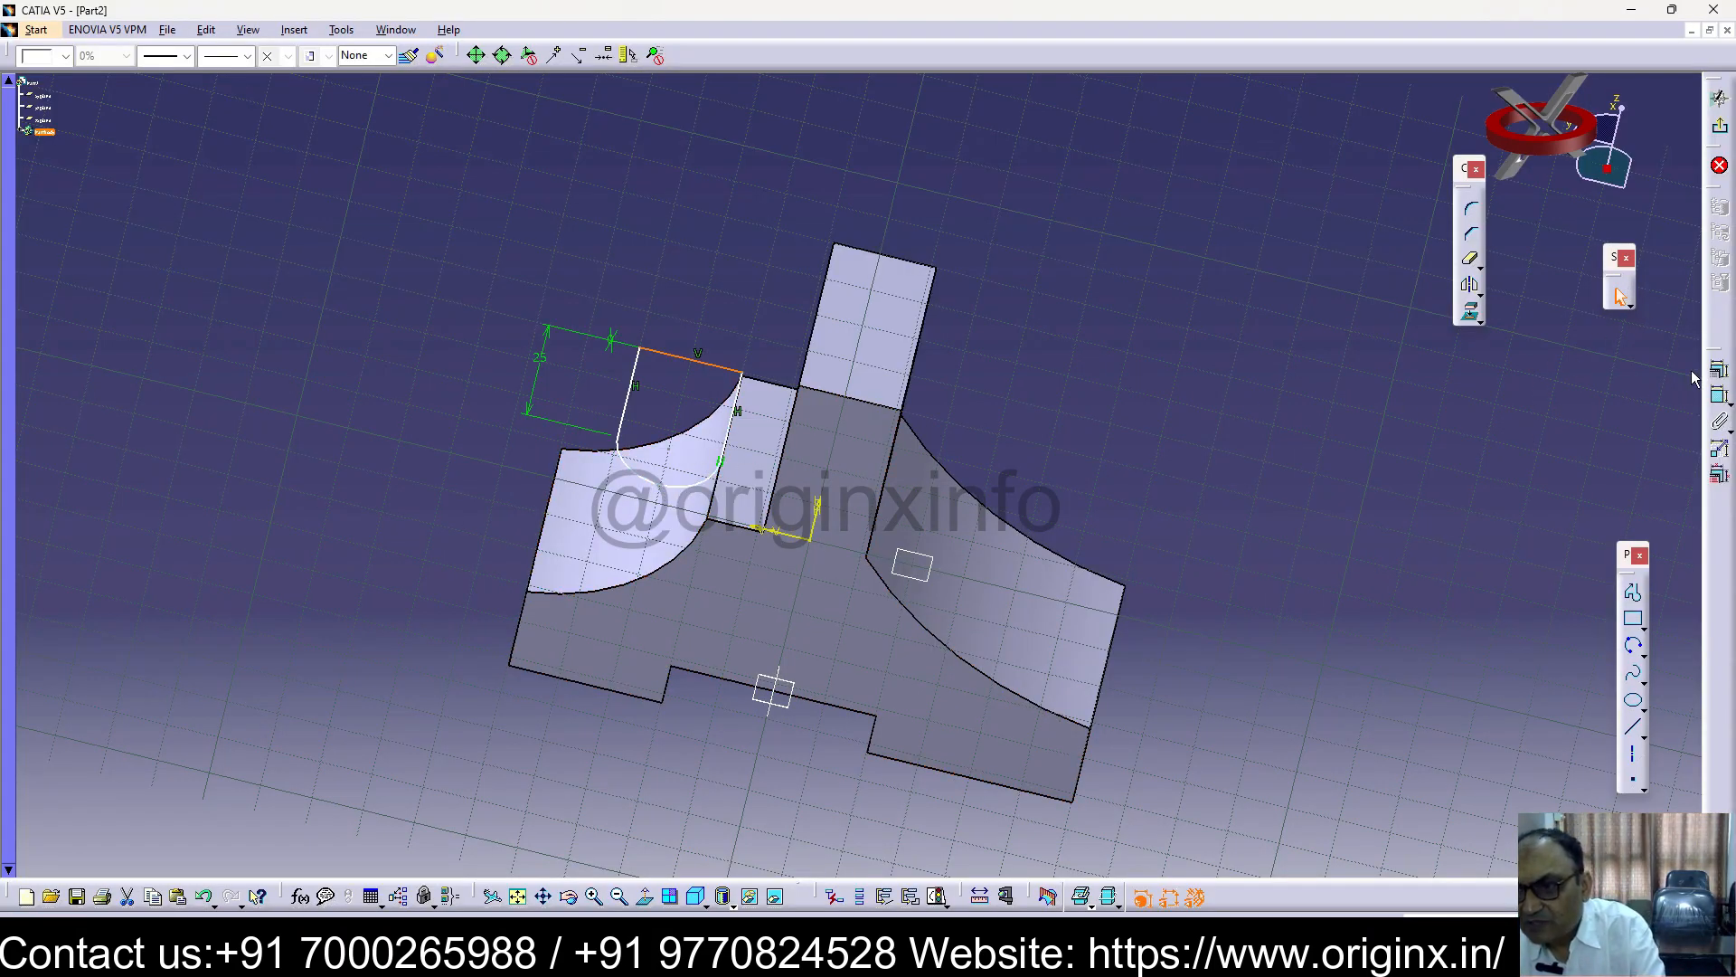
Draw a circle about 20 mm in diameter centred on the profile's rounded end
click(1644, 651)
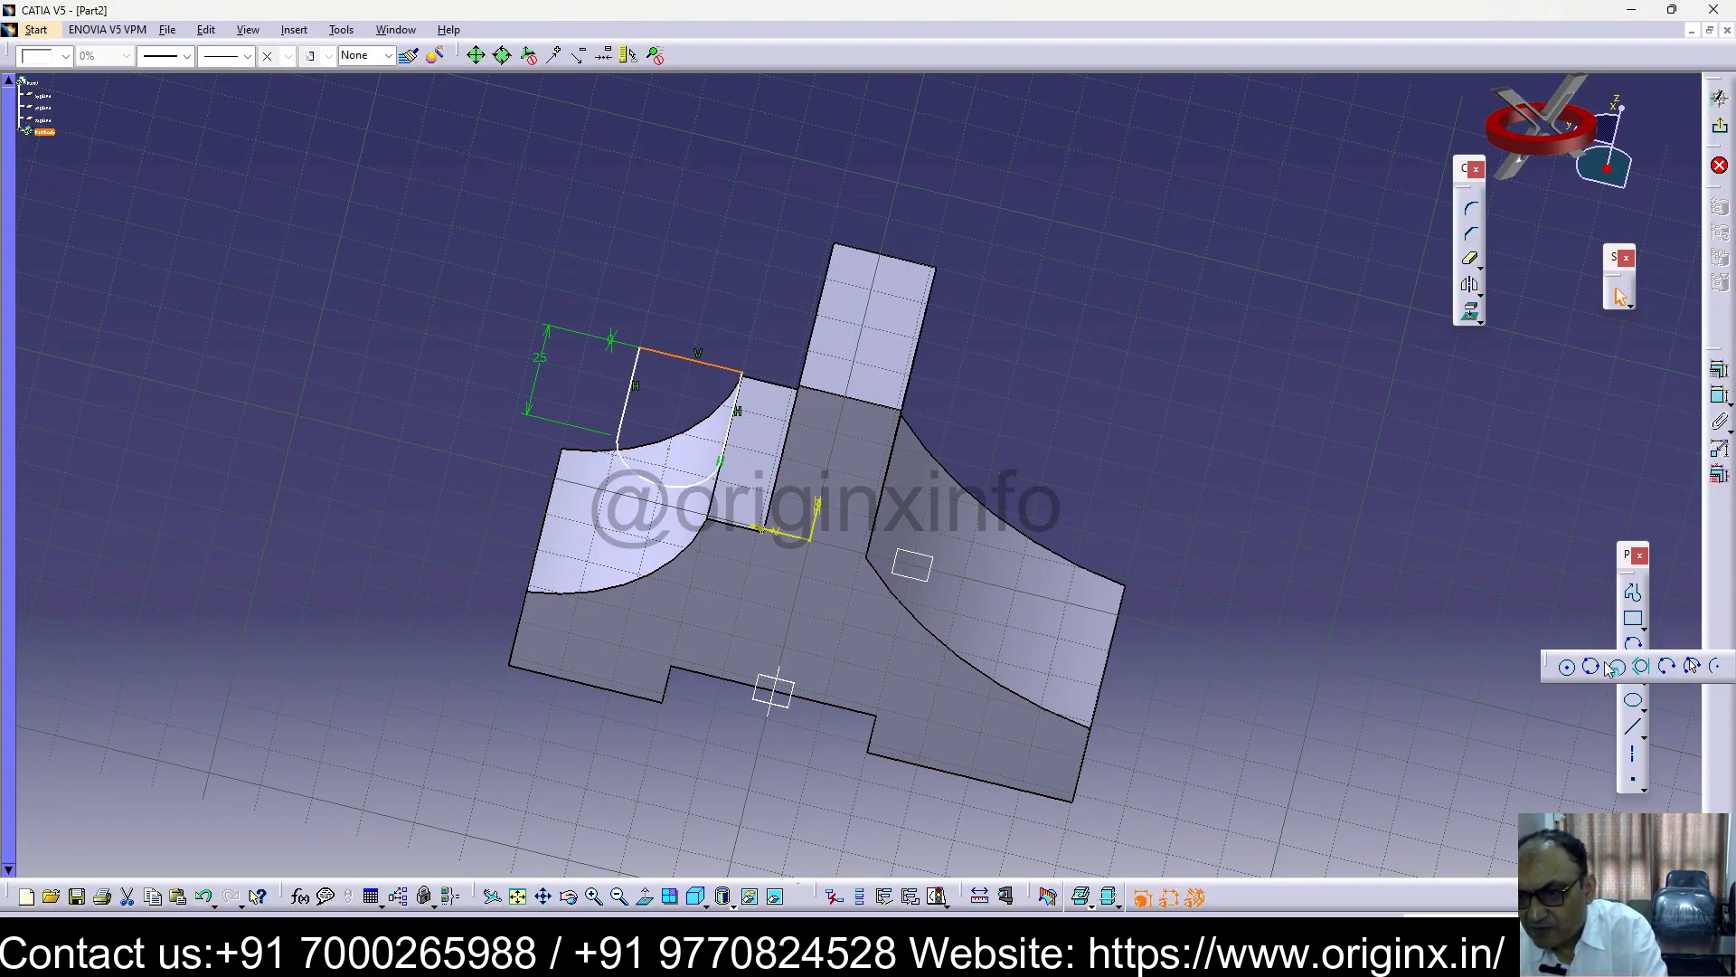
click(1574, 672)
click(669, 450)
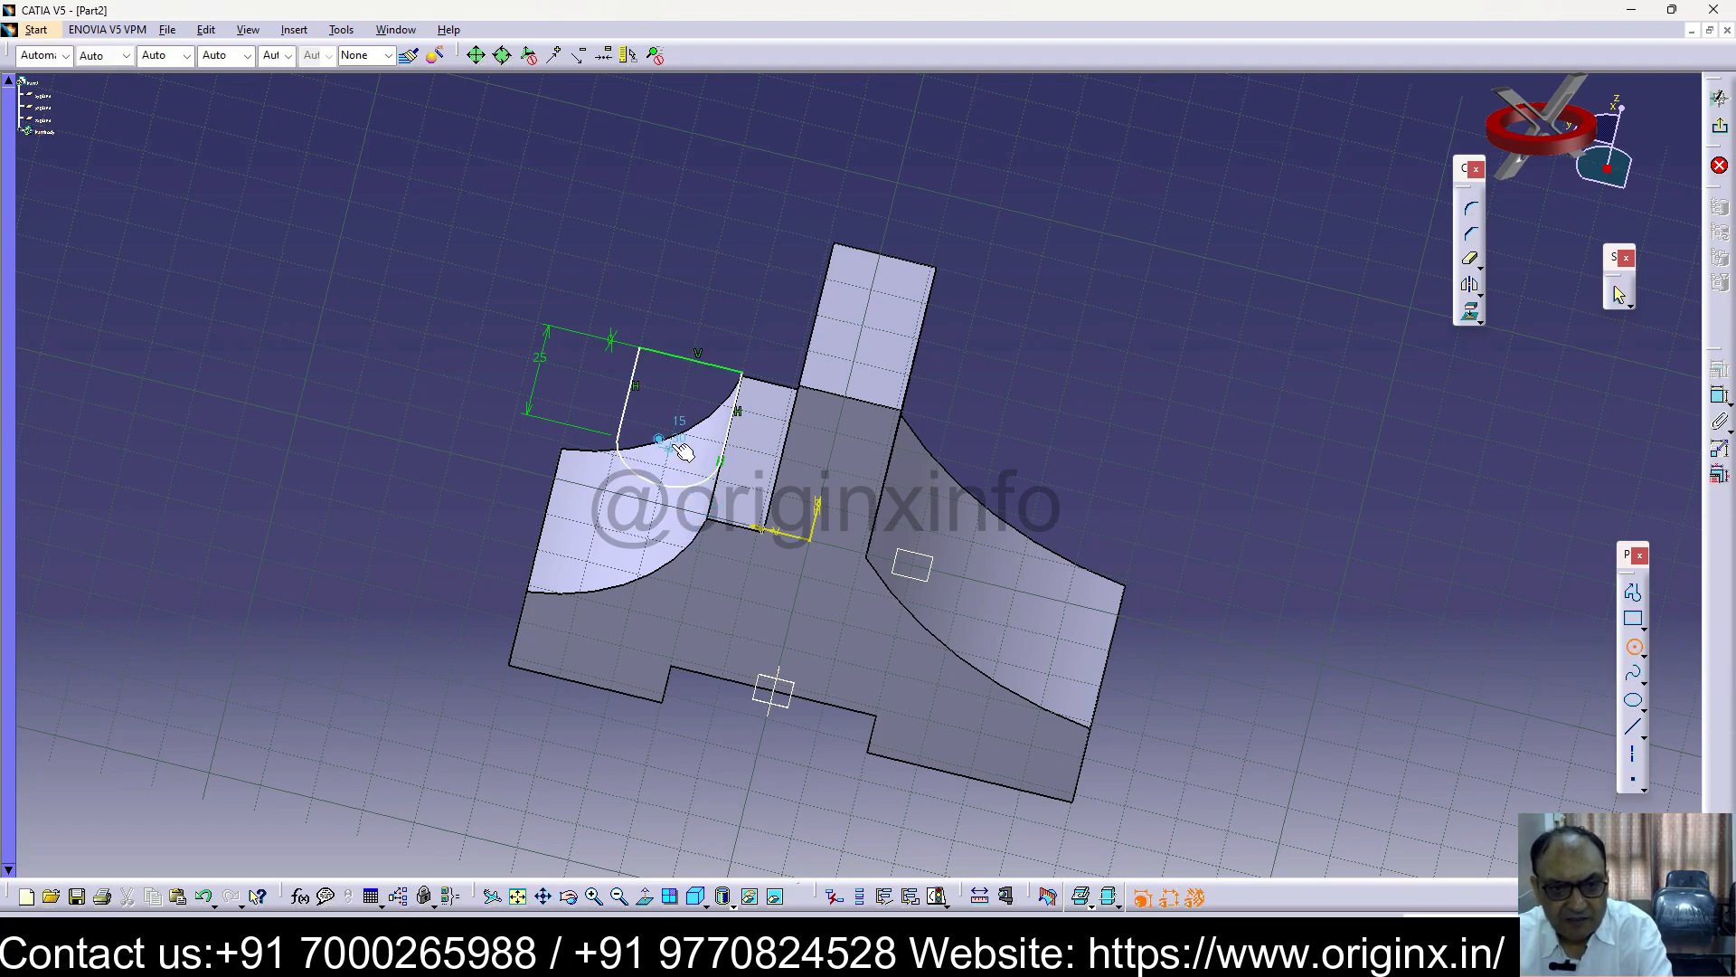
click(697, 483)
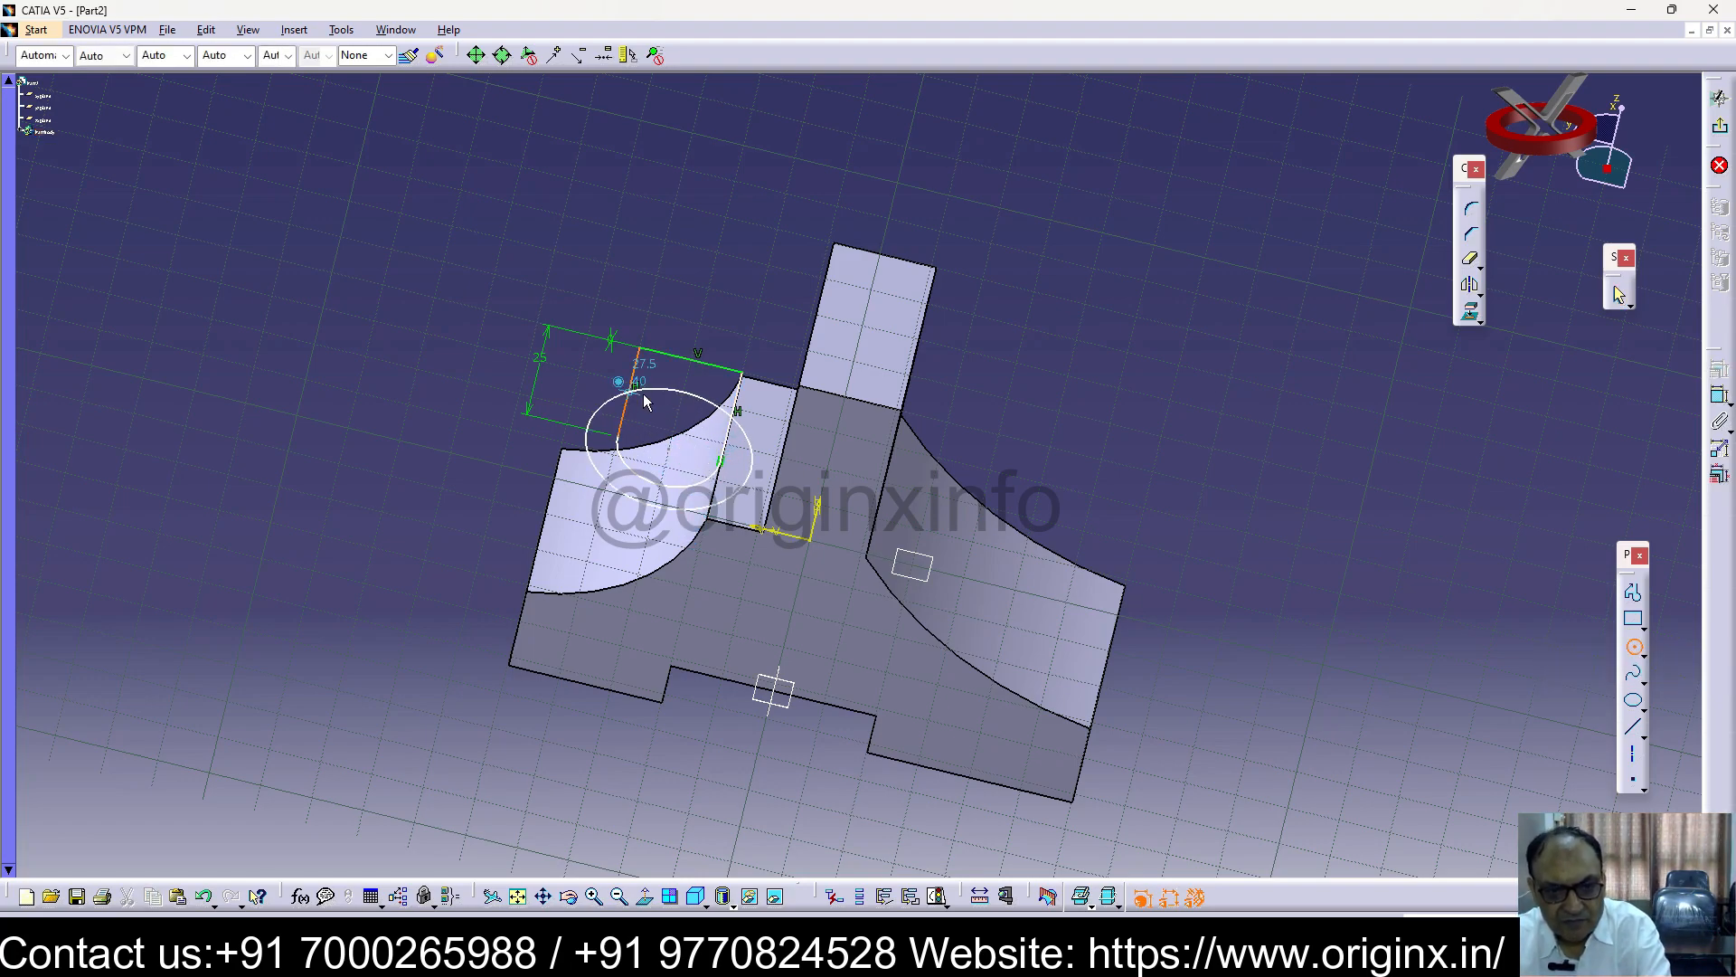
click(678, 413)
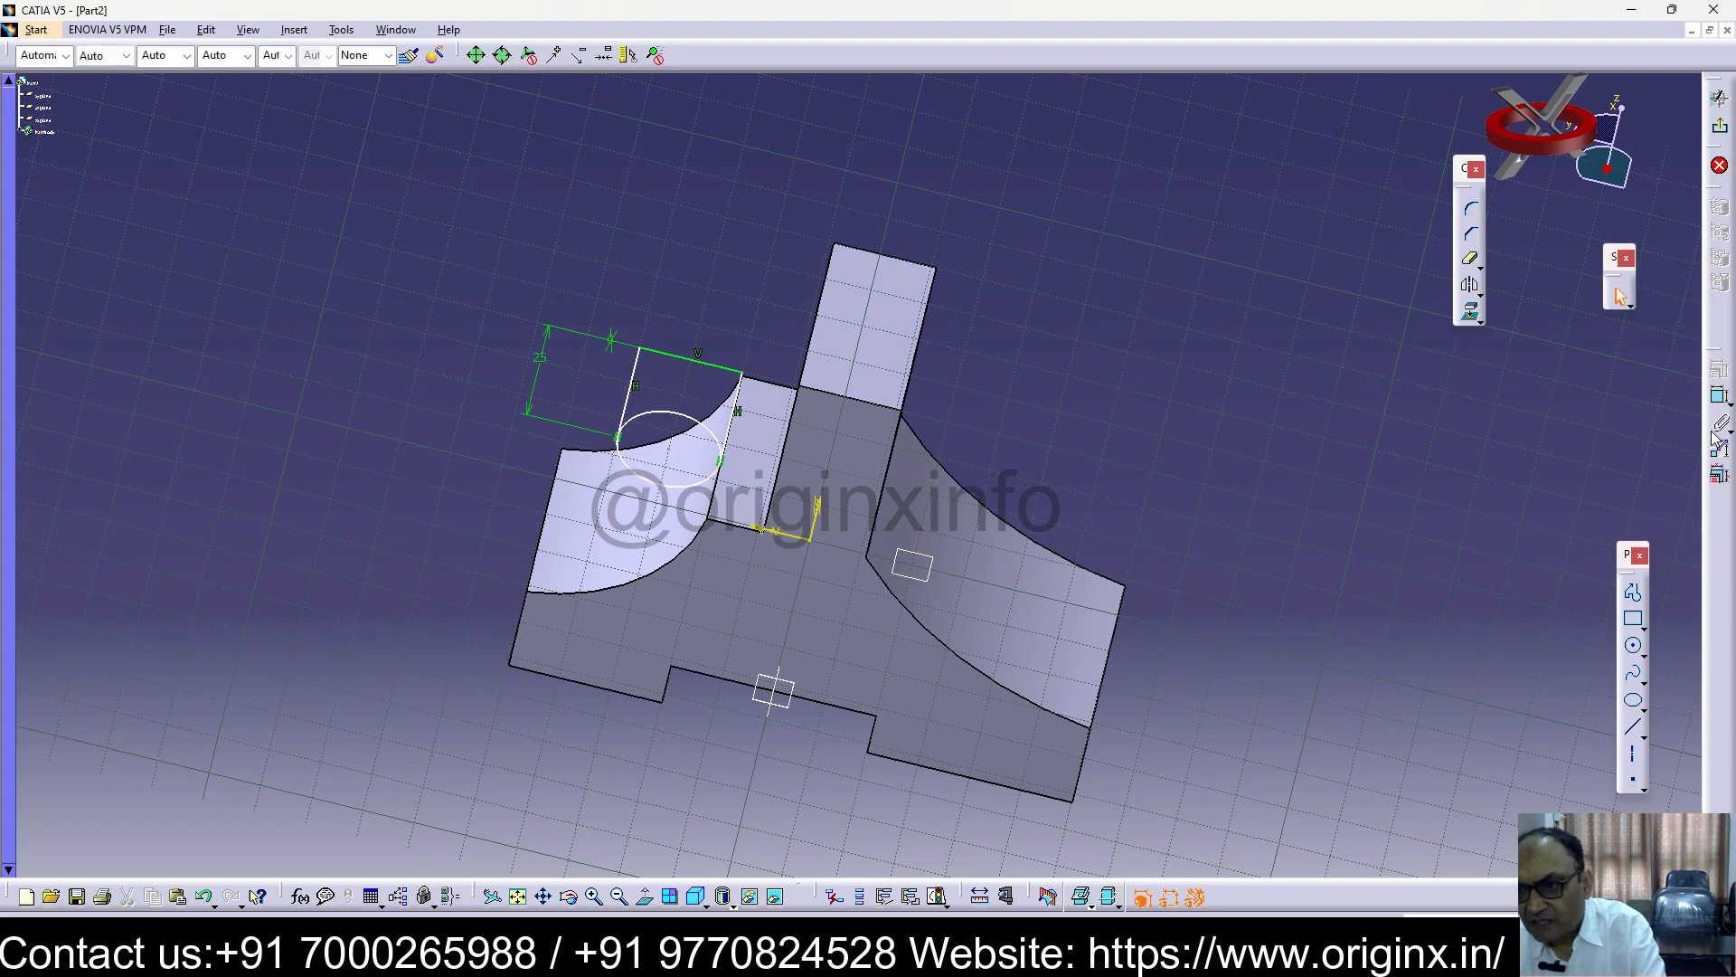
Dimension the circle on the profile's rounded end and set its diameter to 10 mm
click(696, 420)
click(767, 300)
double_click(771, 299)
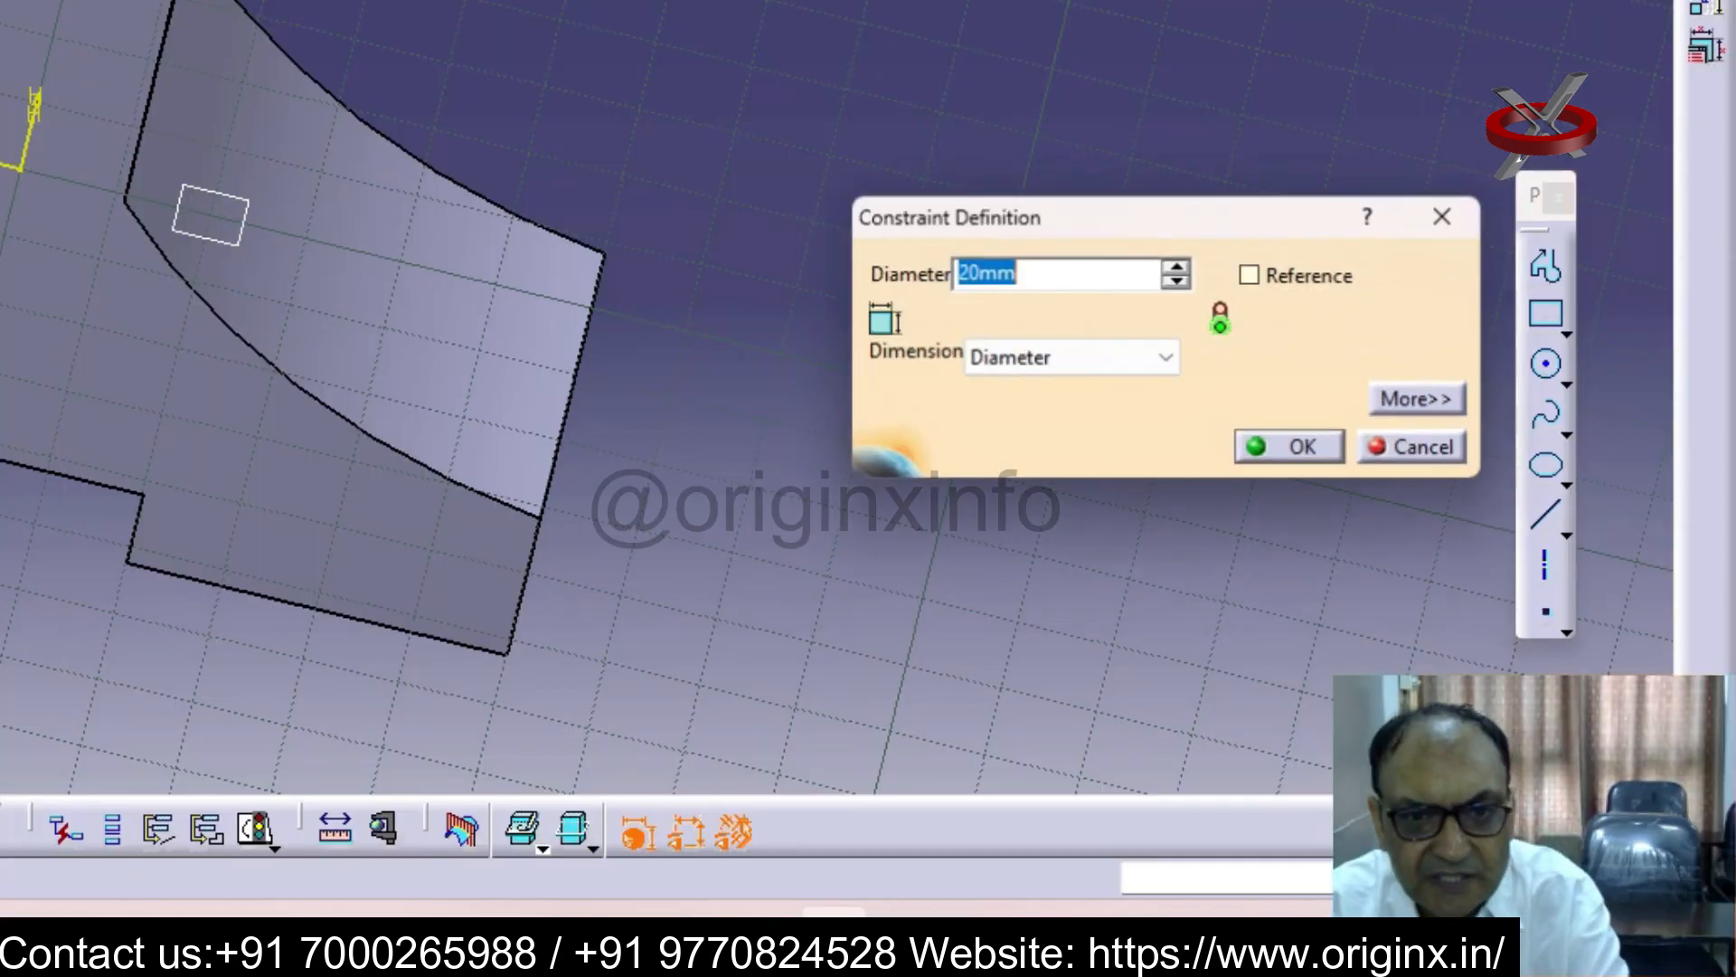
text(10)
key(Return)
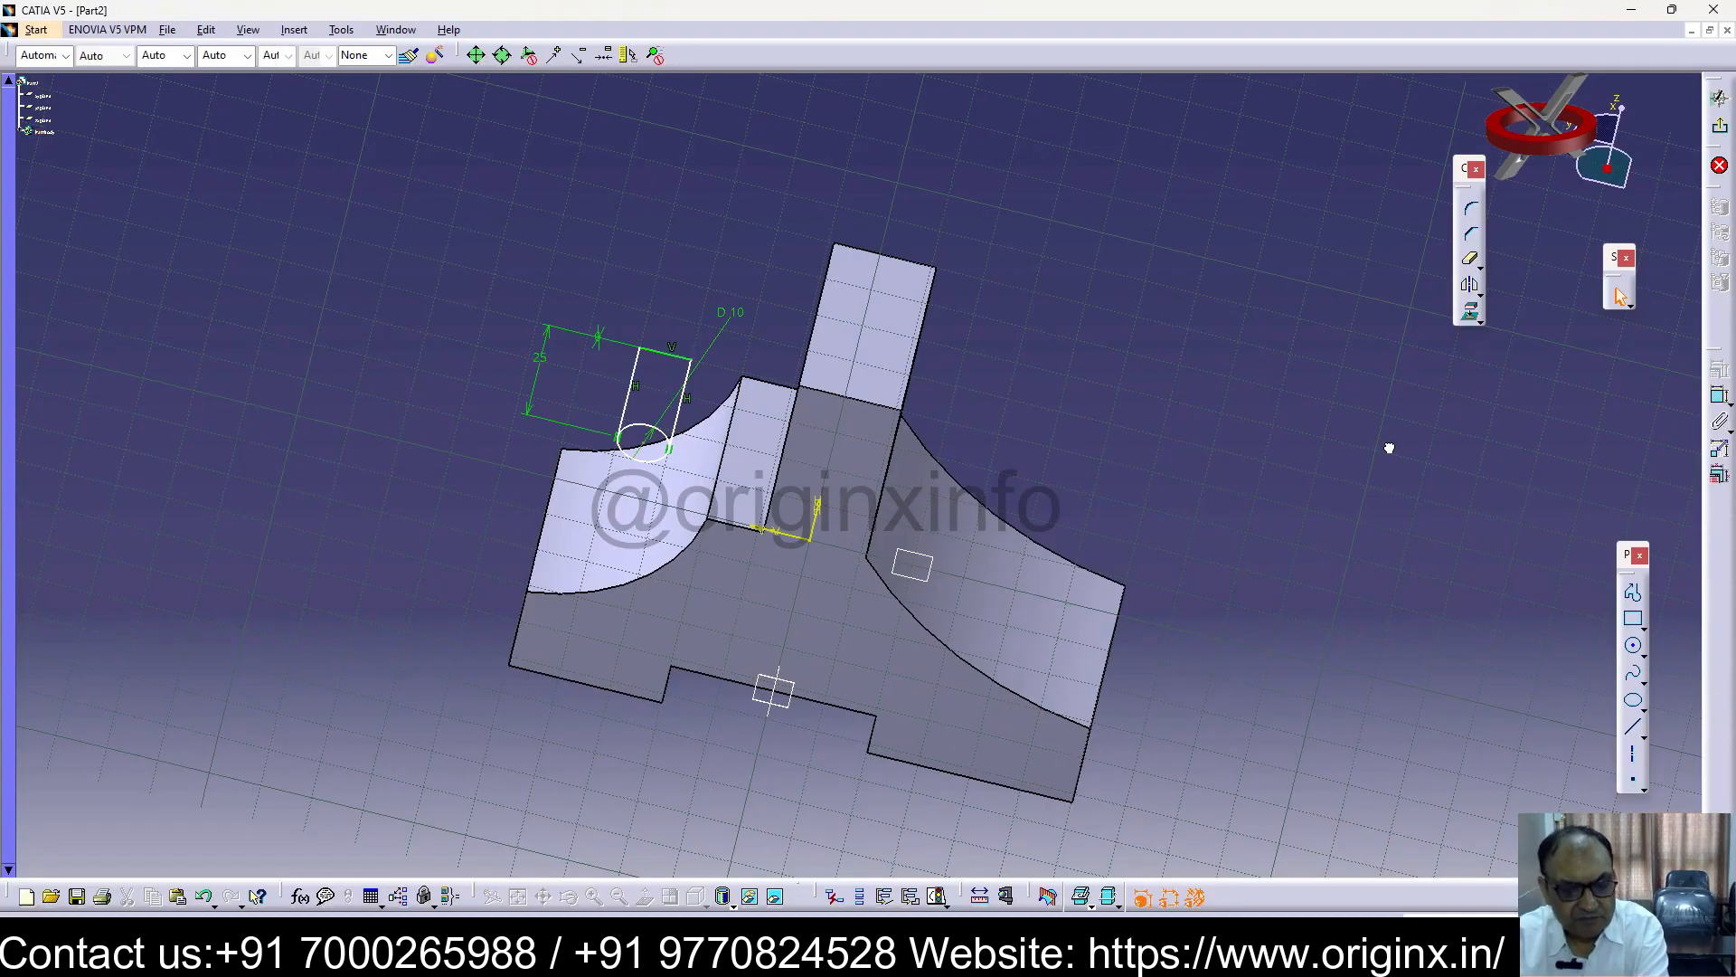
Undo the circle's diameter change, its dimension and the circle itself, leaving the round-ended profile
key(ctrl+z)
key(ctrl+z)
key(ctrl+z)
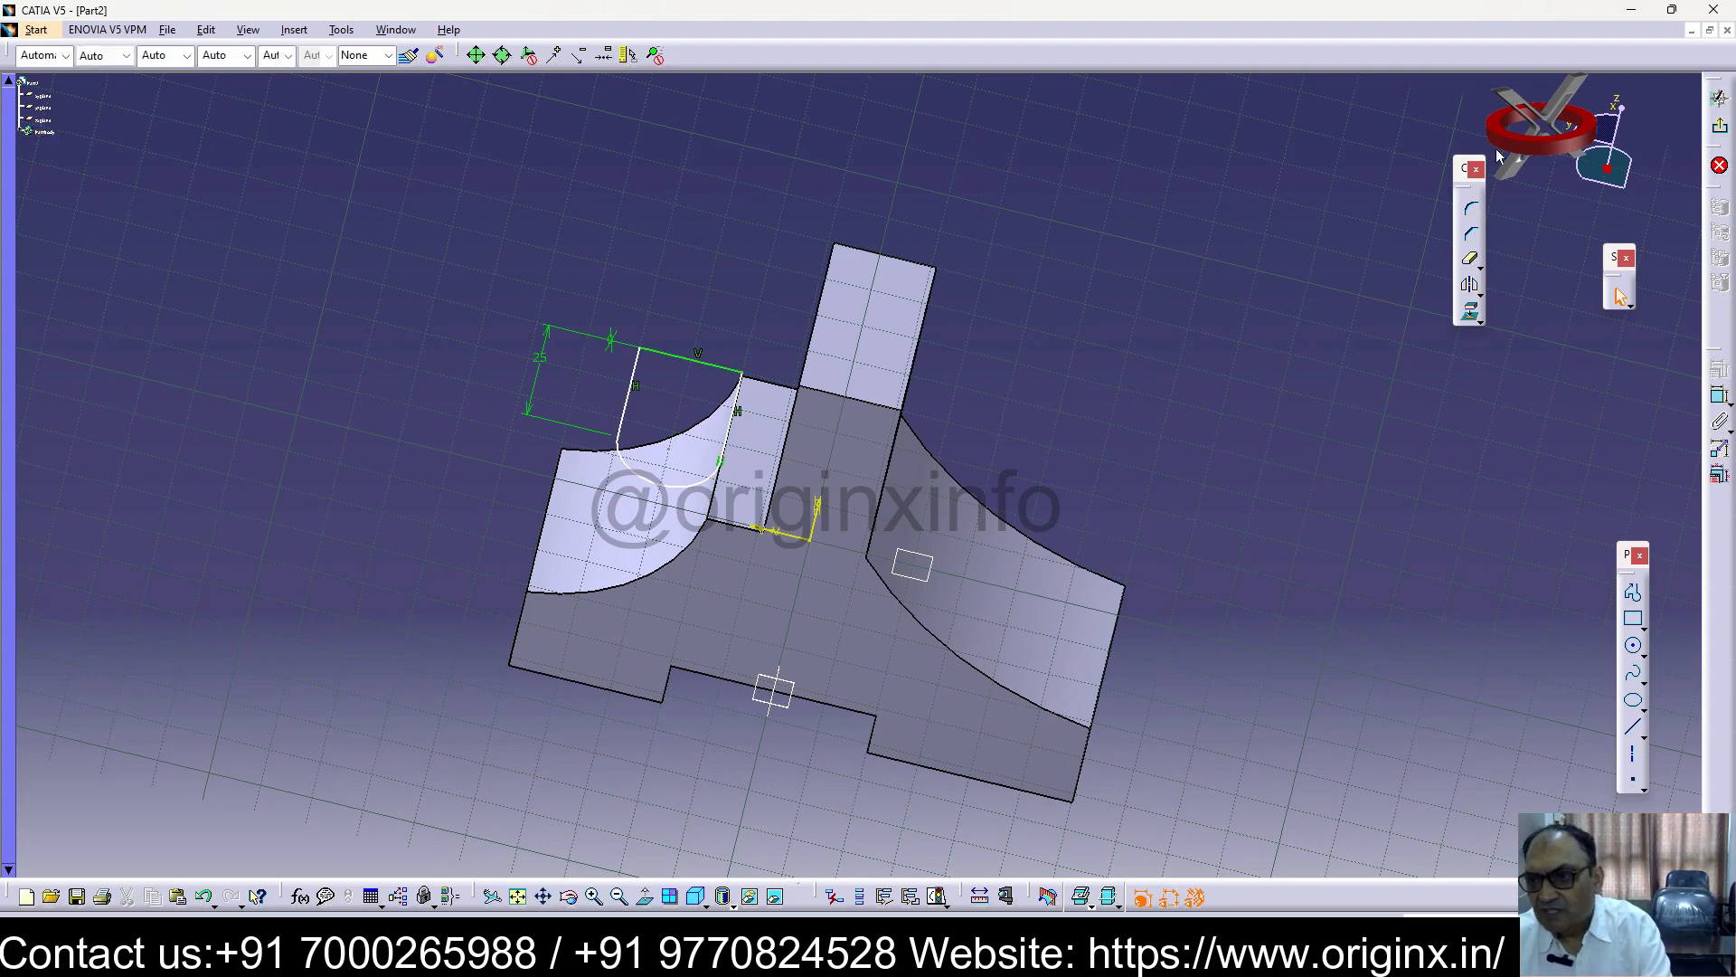
Leave the sketch and pad the round-ended profile upward to a length of 21 mm
click(1721, 131)
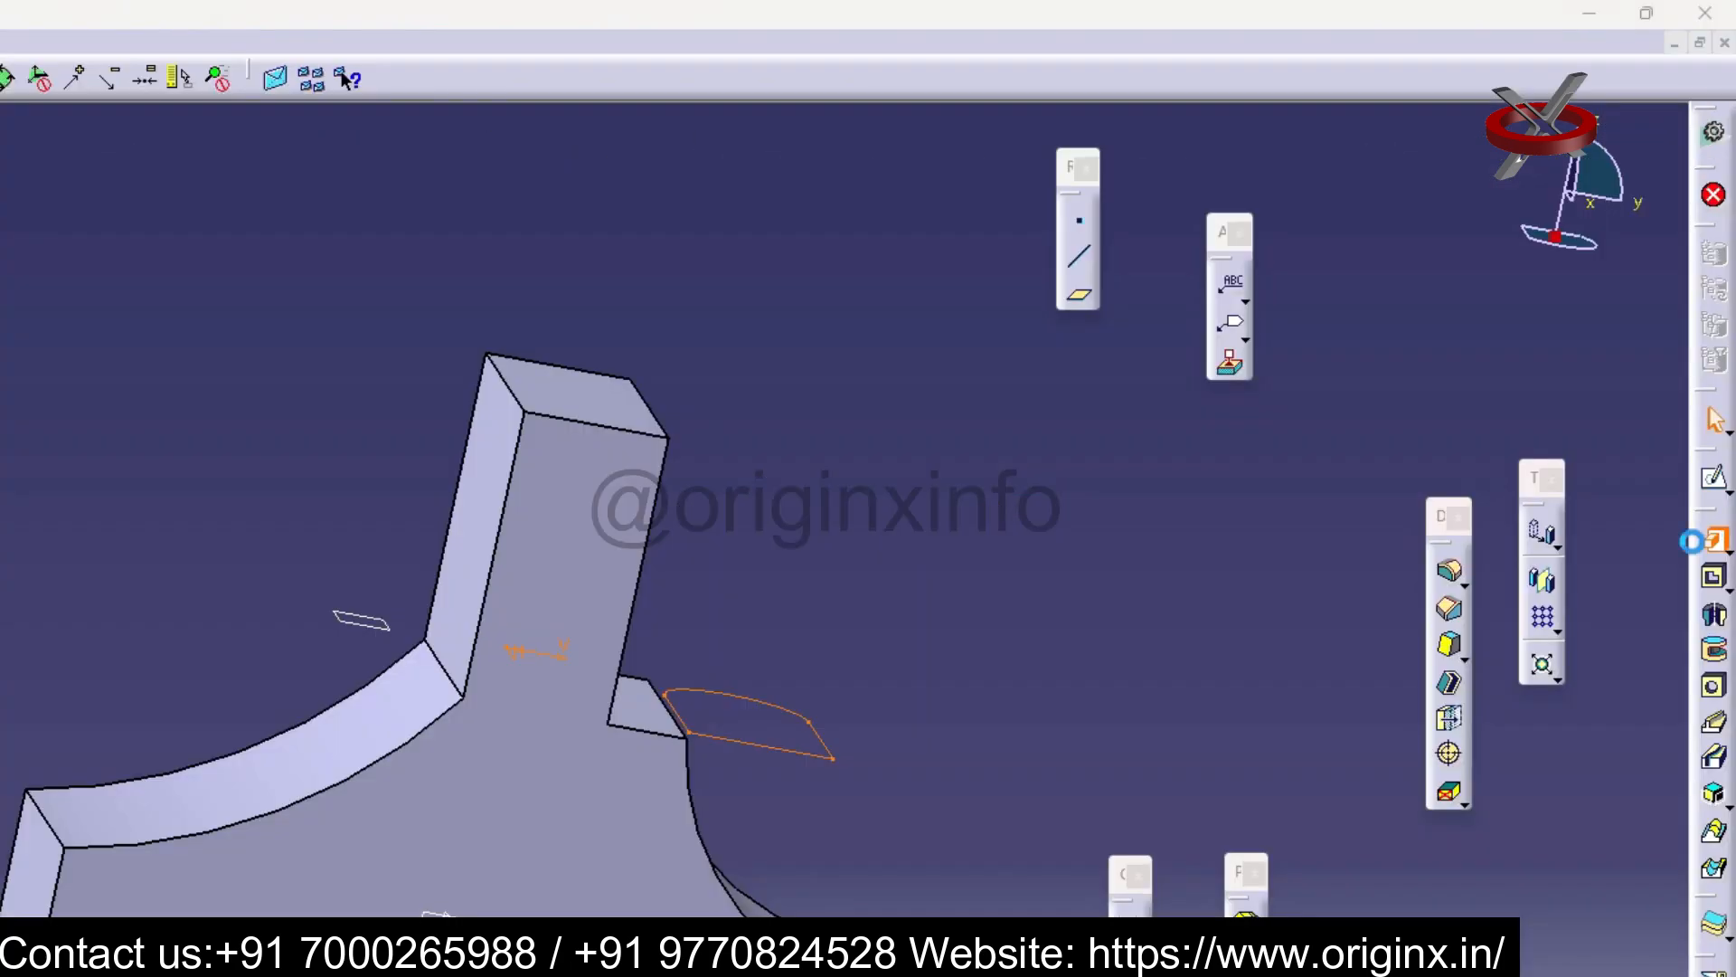
click(1719, 381)
middle_drag(761, 737, 527, 715)
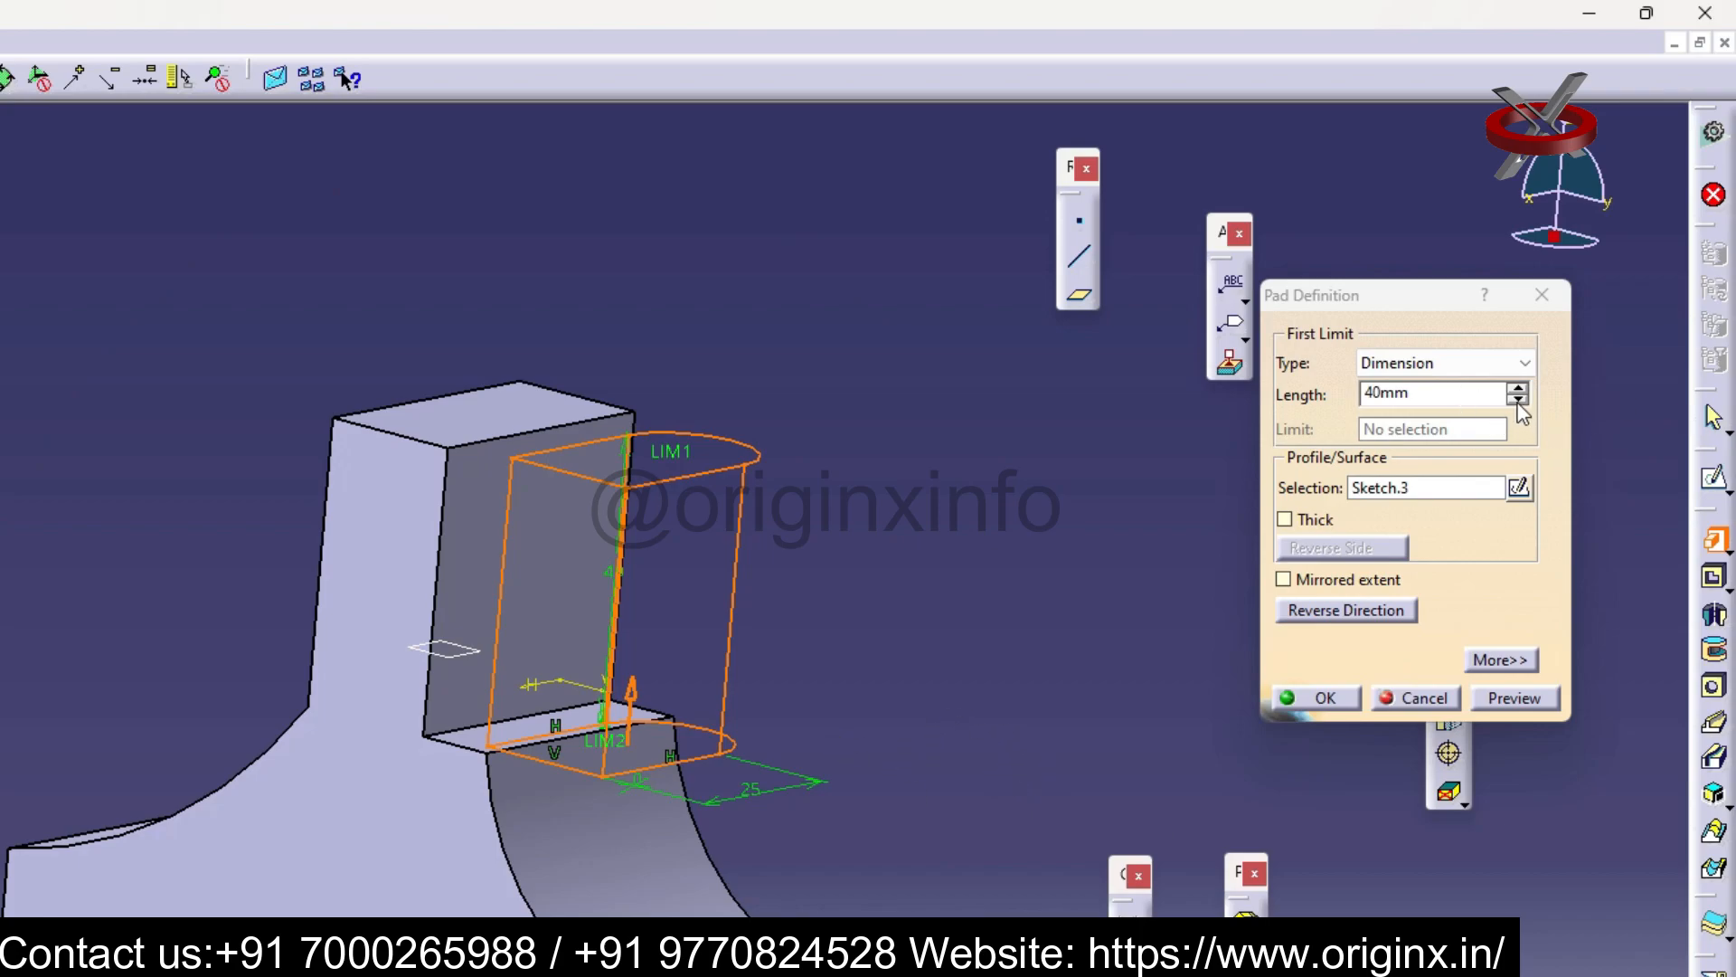
drag(1519, 401, 1518, 401)
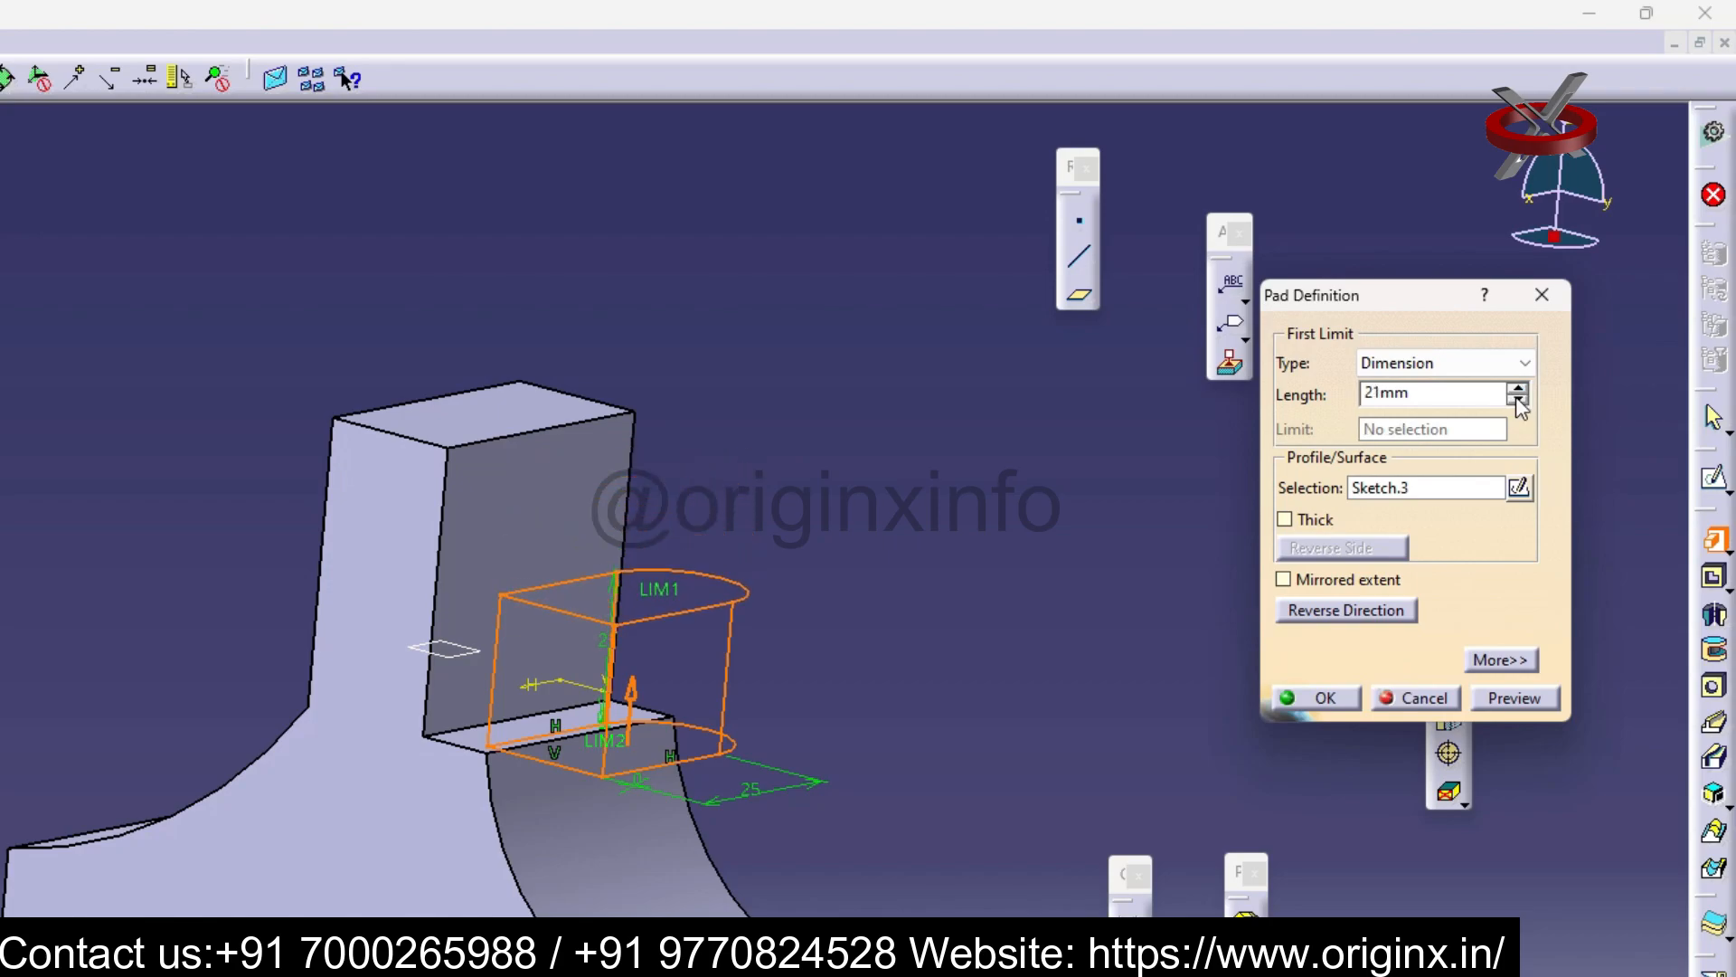
click(1316, 698)
Start a sketch on the lug's top face and draw a circle about 20 mm in diameter near its rounded end
middle_drag(990, 605, 724, 721)
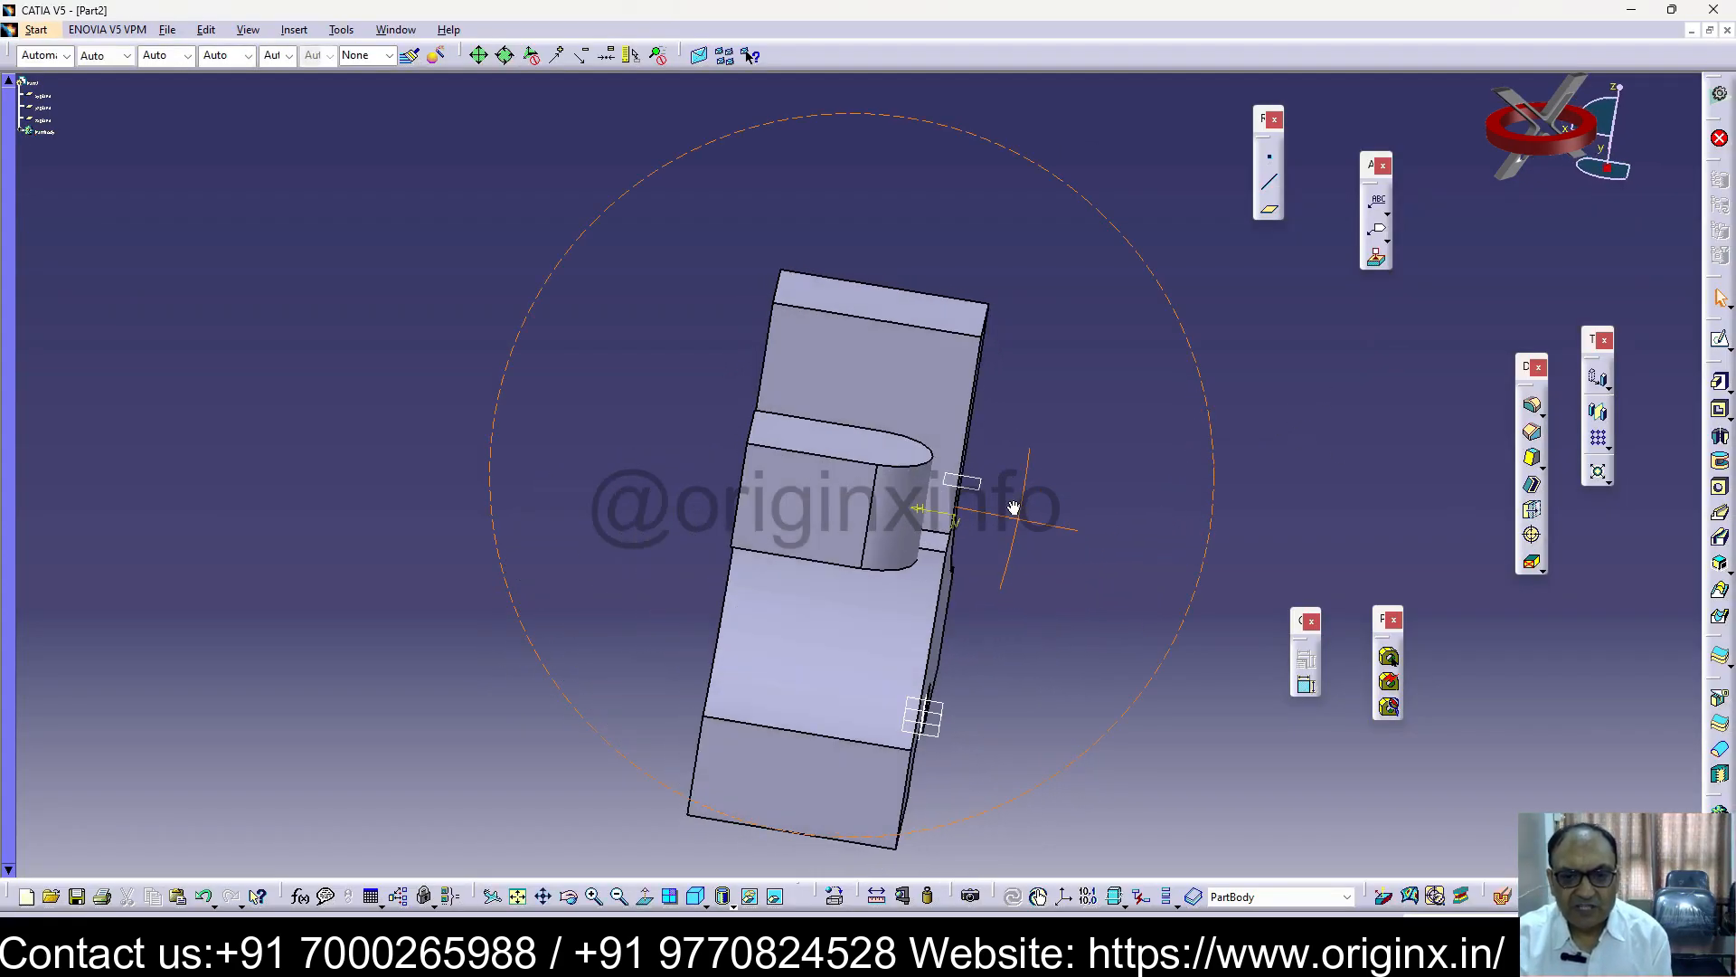
middle_drag(1014, 509, 767, 188)
click(750, 391)
click(1721, 342)
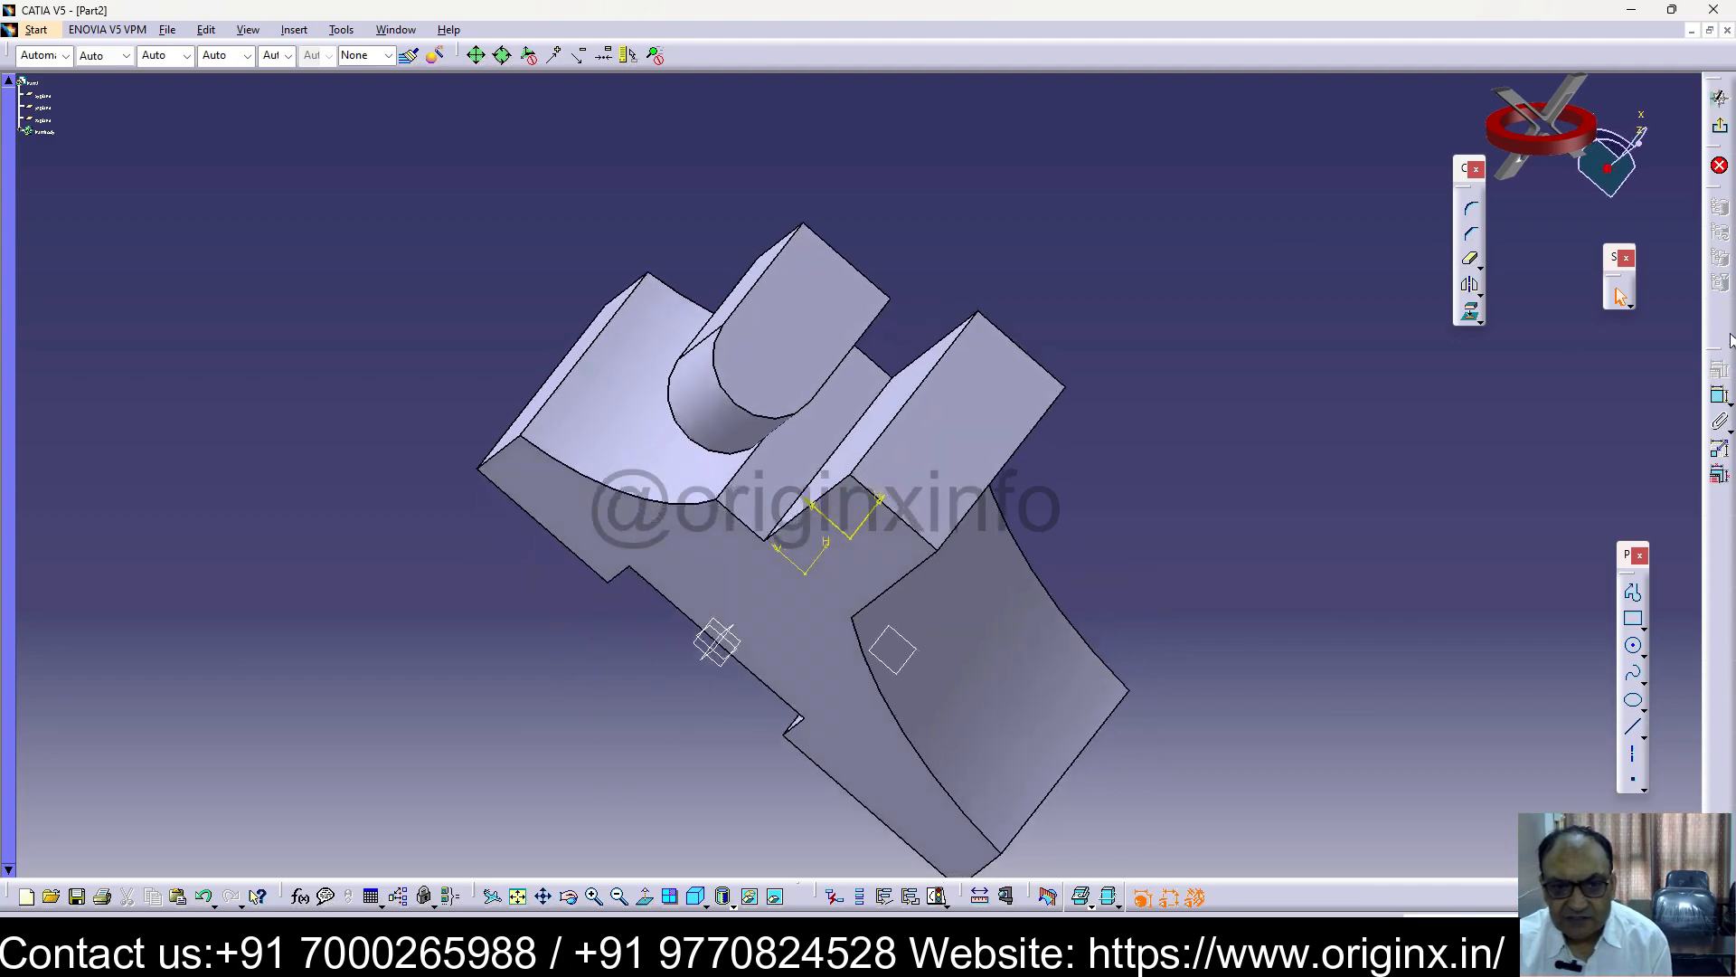
click(1635, 649)
click(880, 348)
click(936, 349)
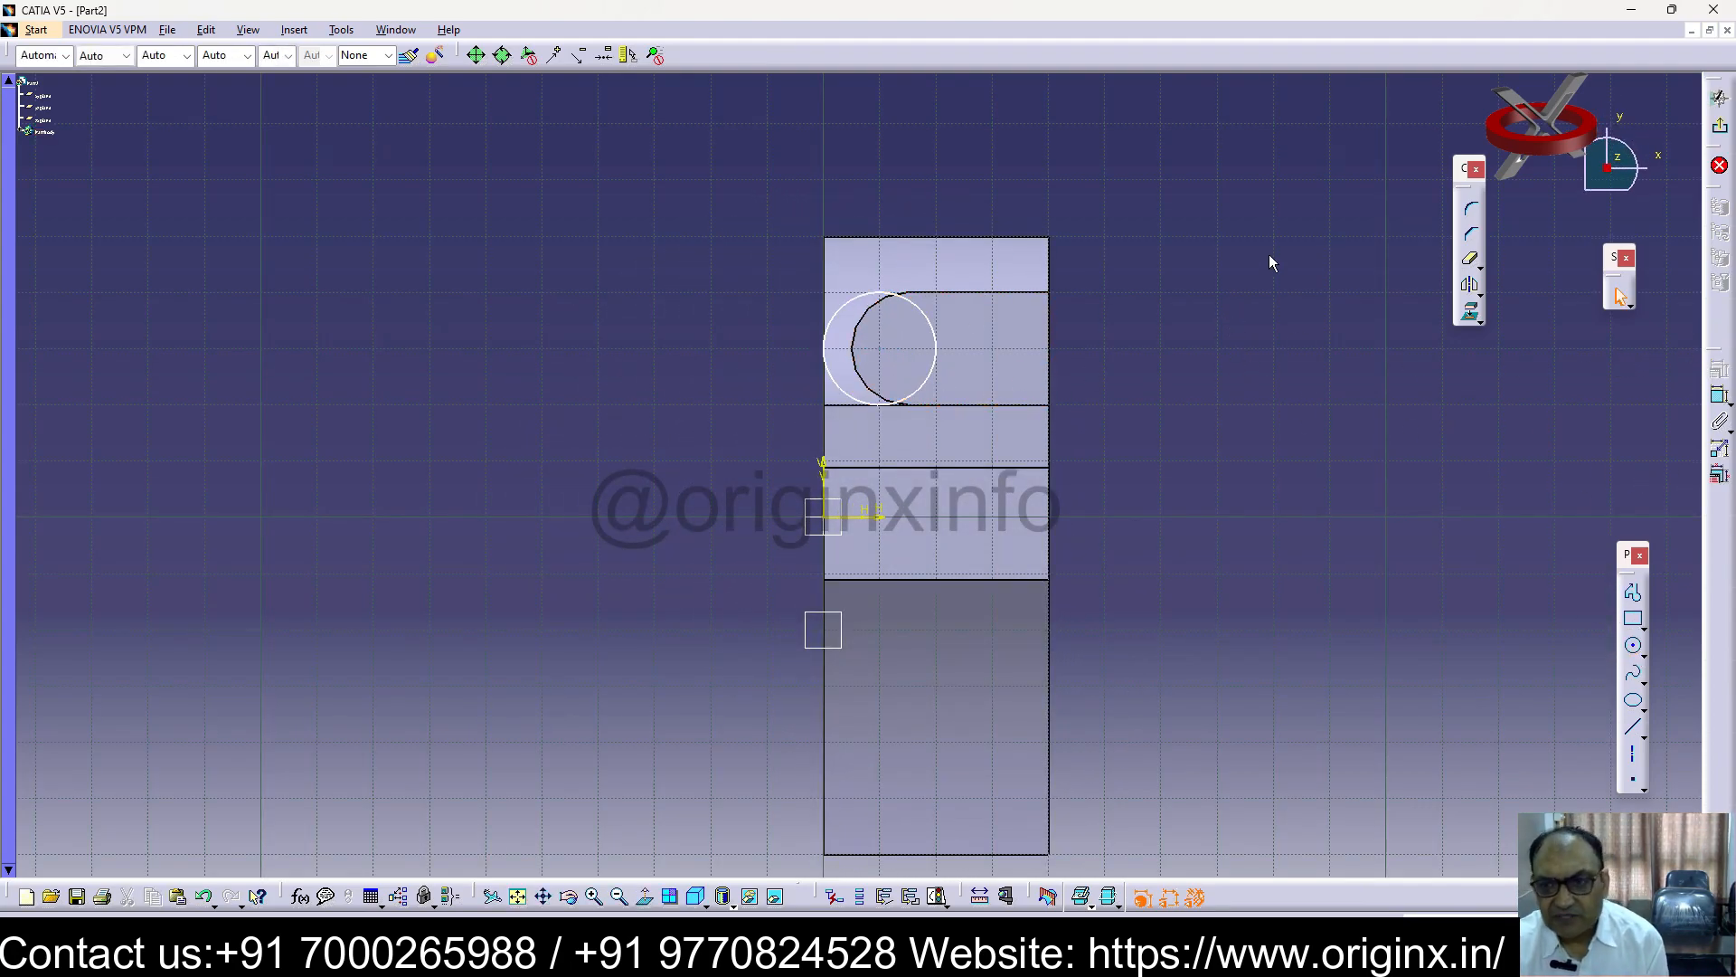
Dimension the circle on the lug's top face and set its diameter to 10 mm
click(1722, 398)
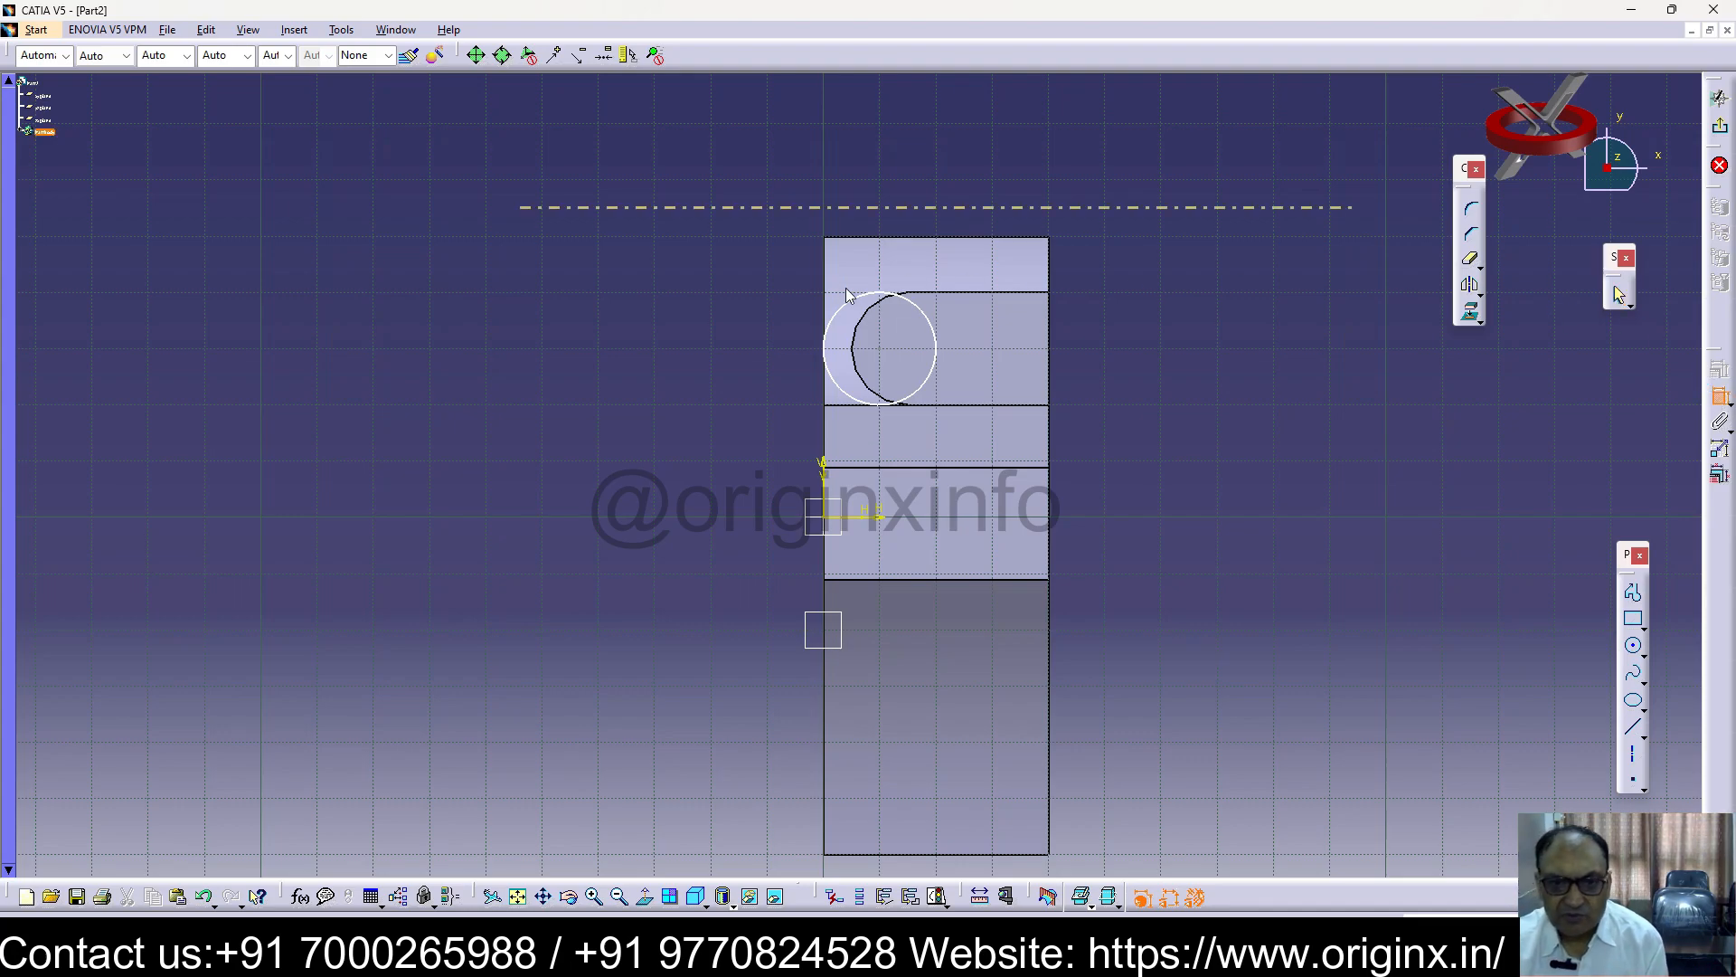
click(843, 310)
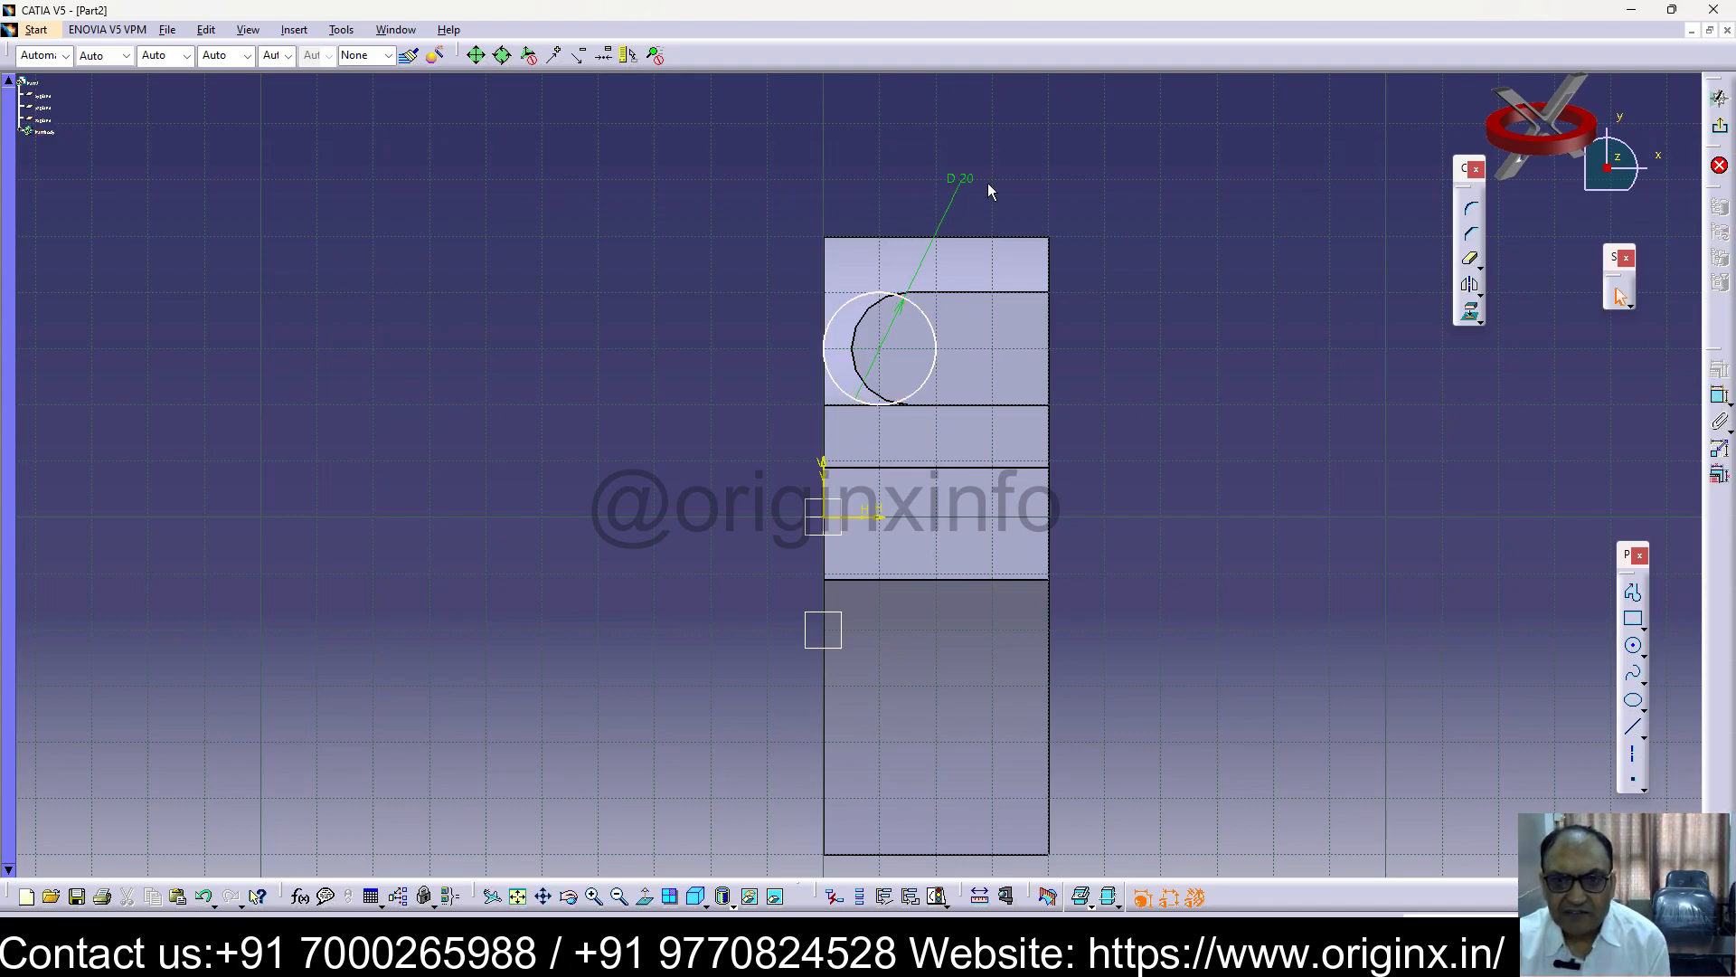
double_click(958, 179)
text(10mm)
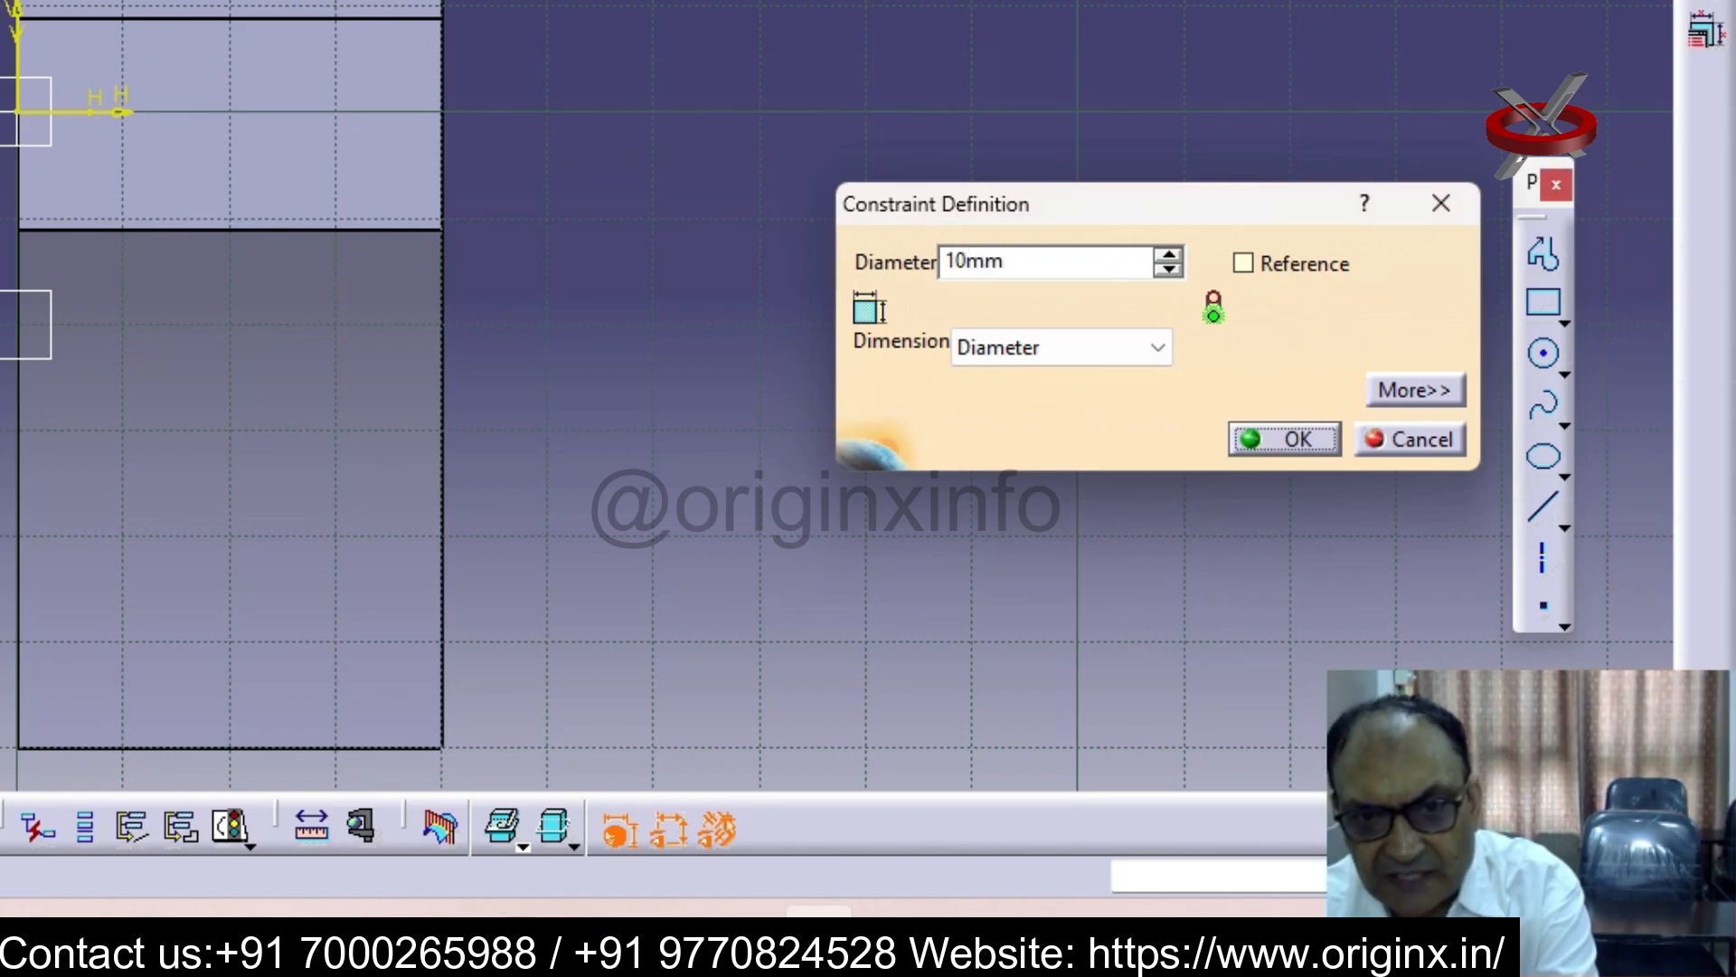
key(Return)
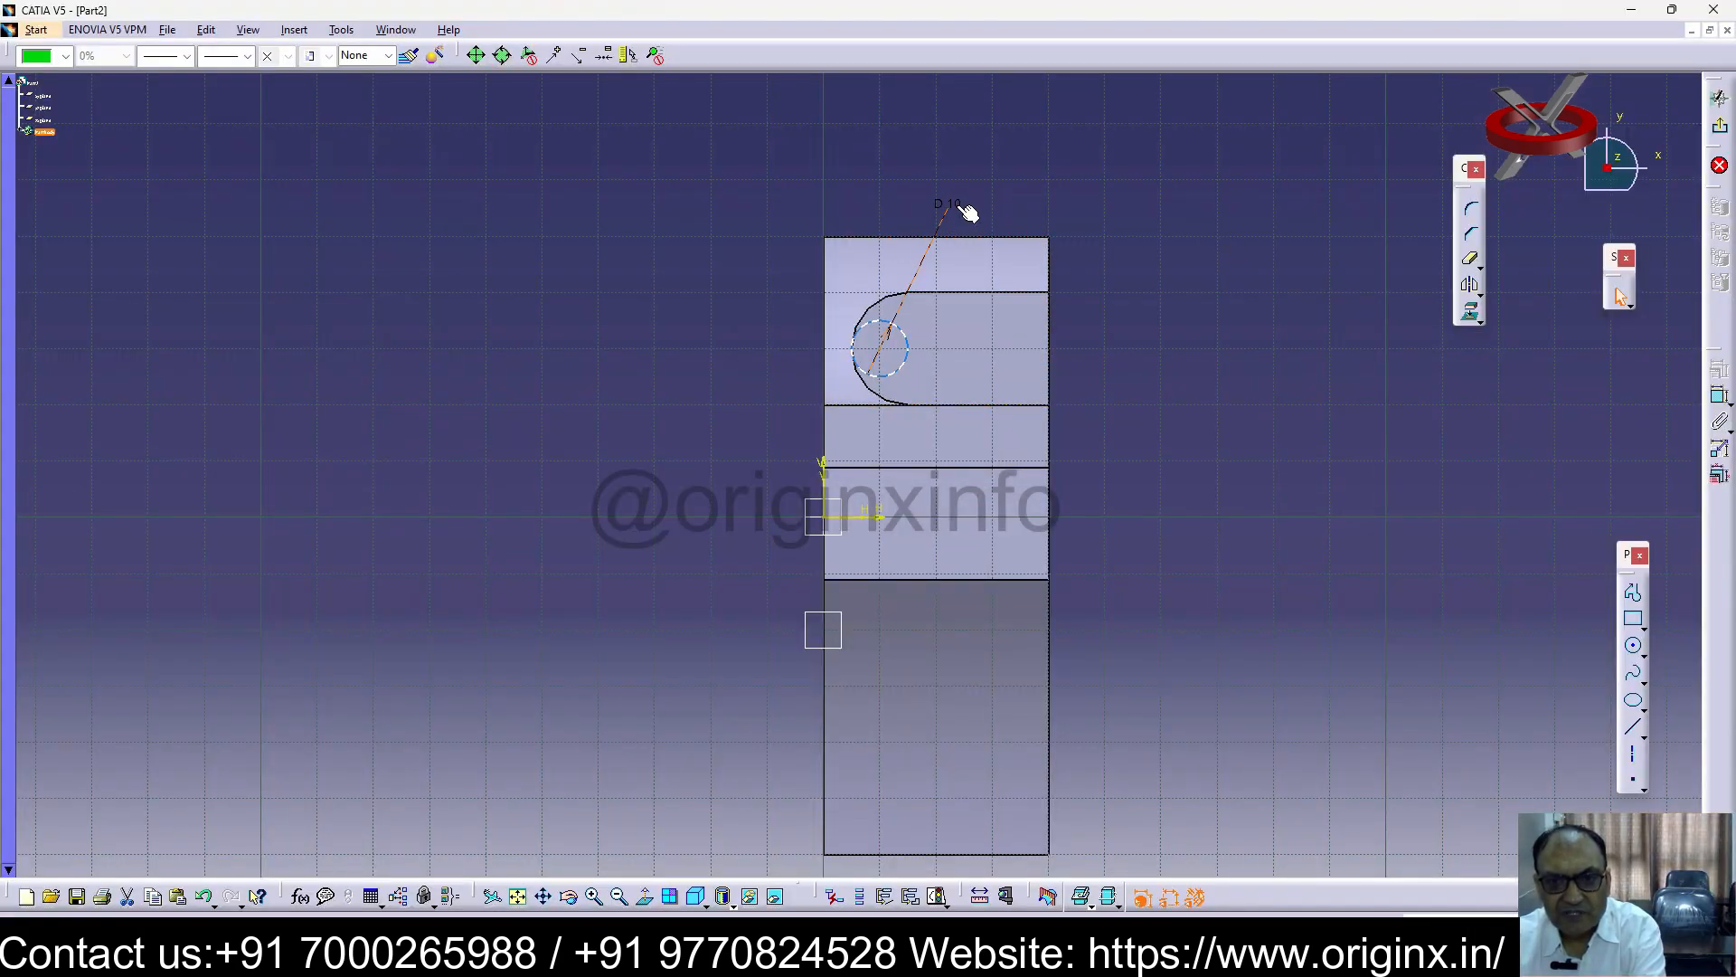
Set the circle's diameter to 5 mm
double_click(951, 202)
text(5mm)
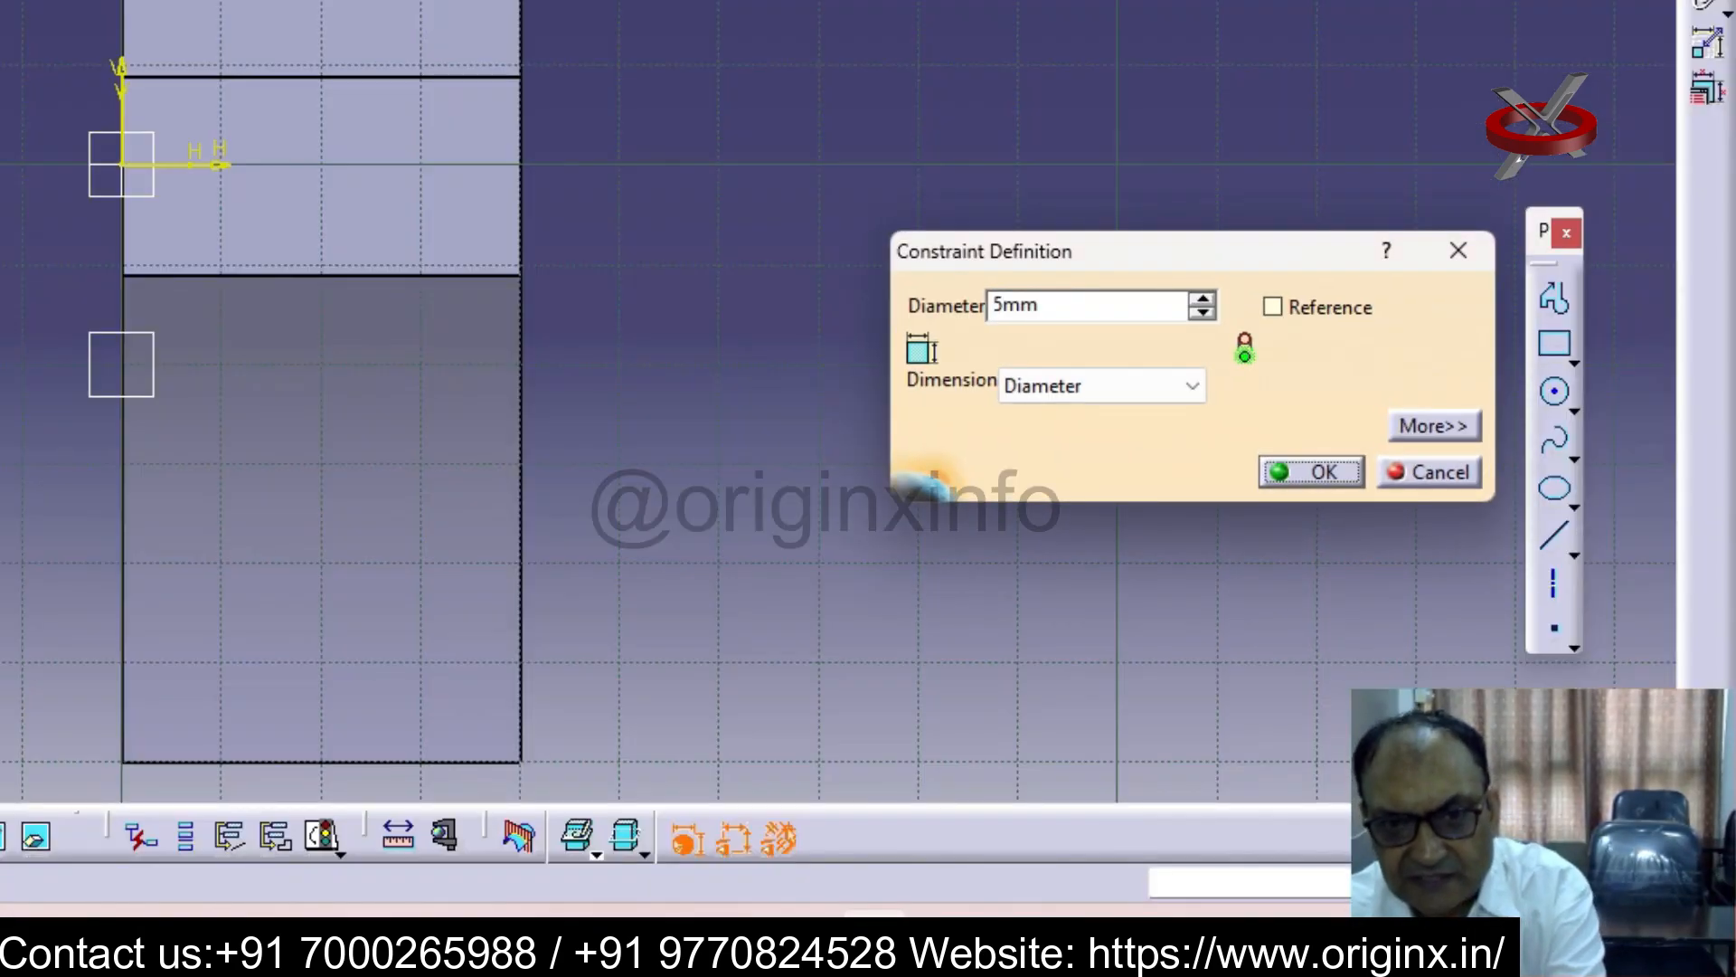
key(Return)
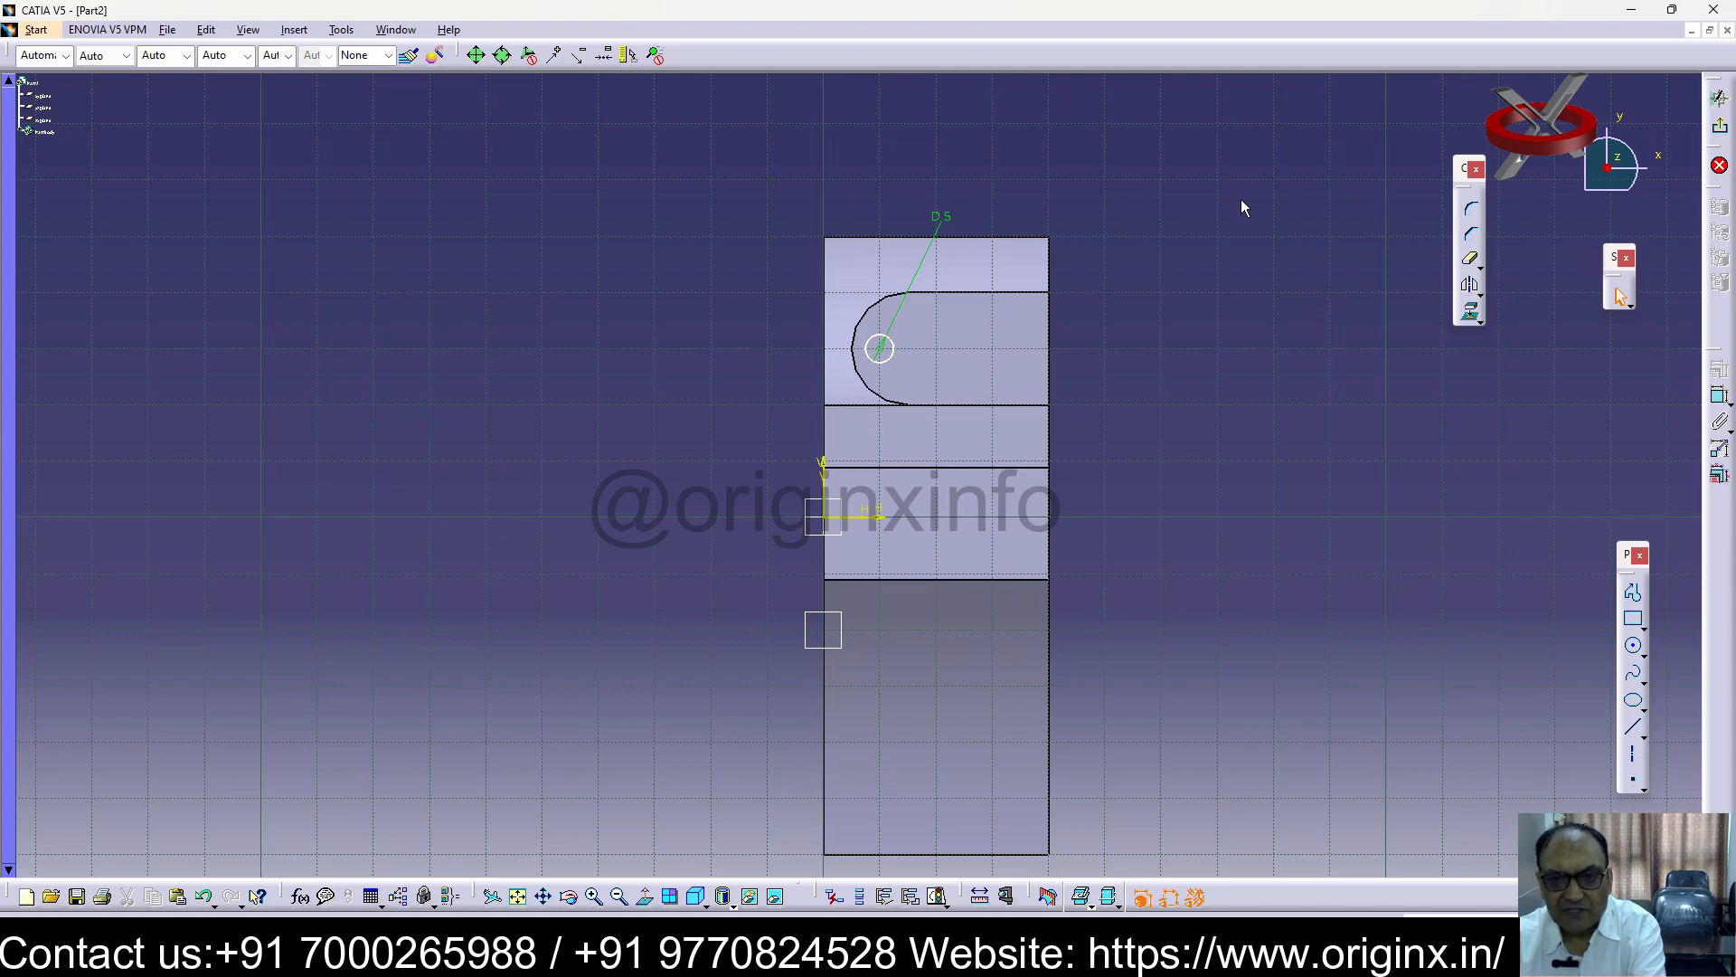
Dimension the radius of the lug's rounded edge and set the circle's diameter to 10 mm
click(1720, 395)
click(863, 316)
click(728, 190)
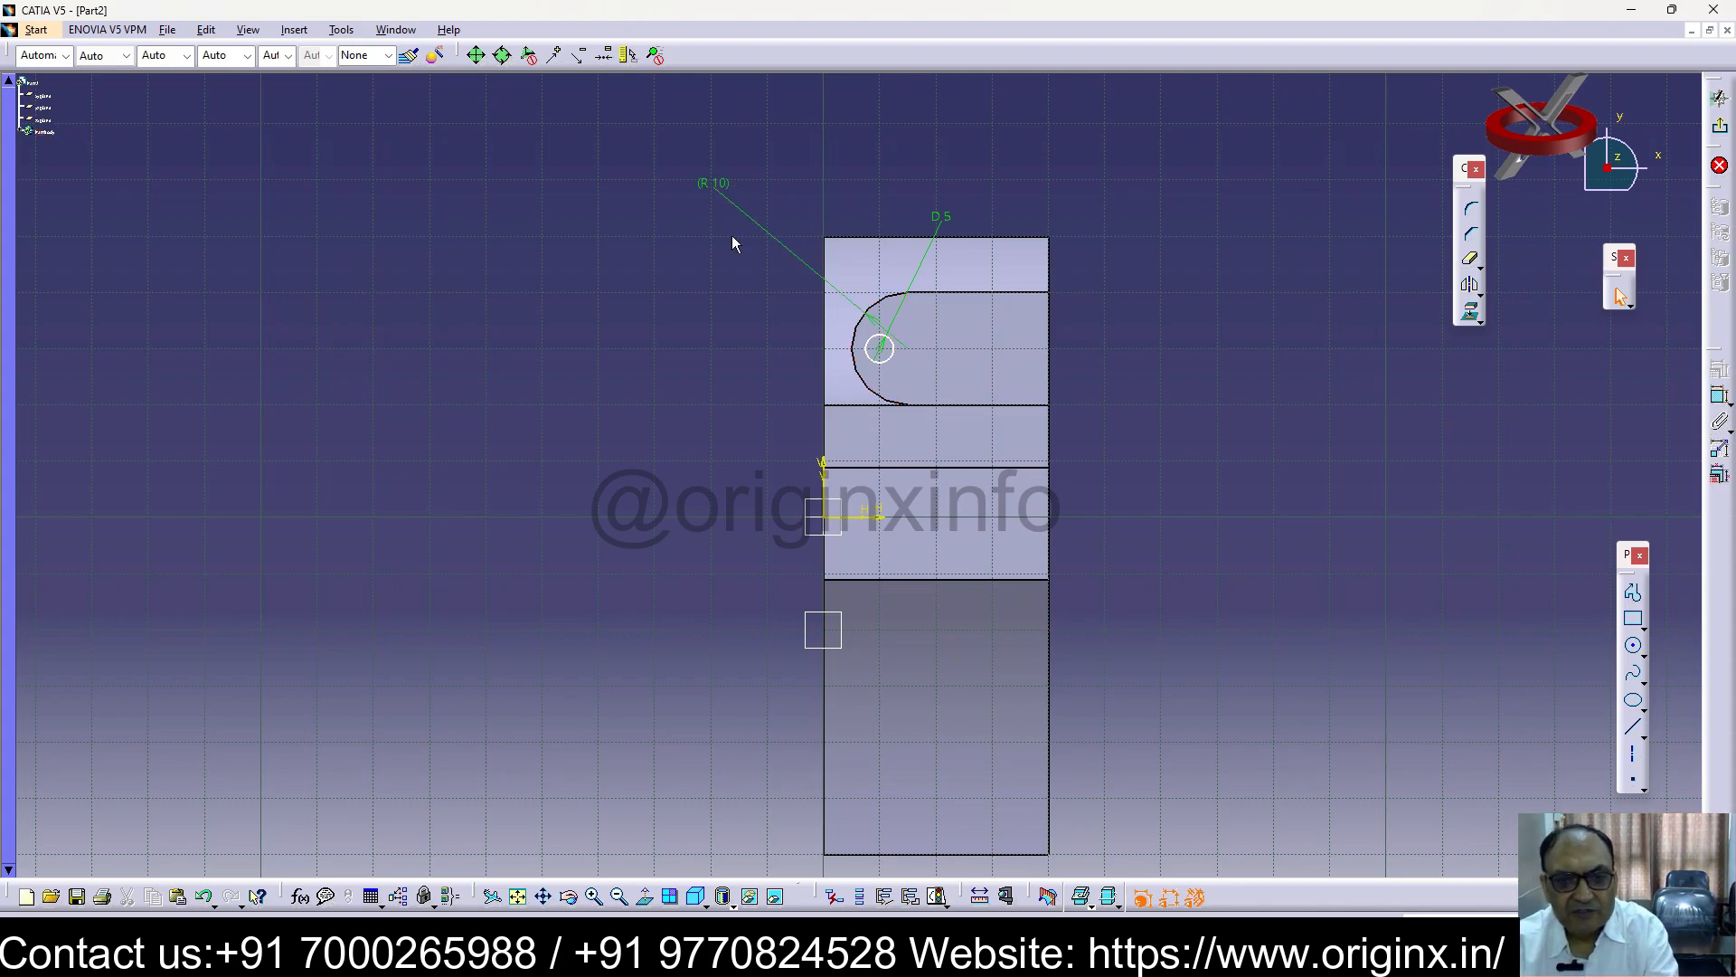
double_click(957, 220)
text(10)
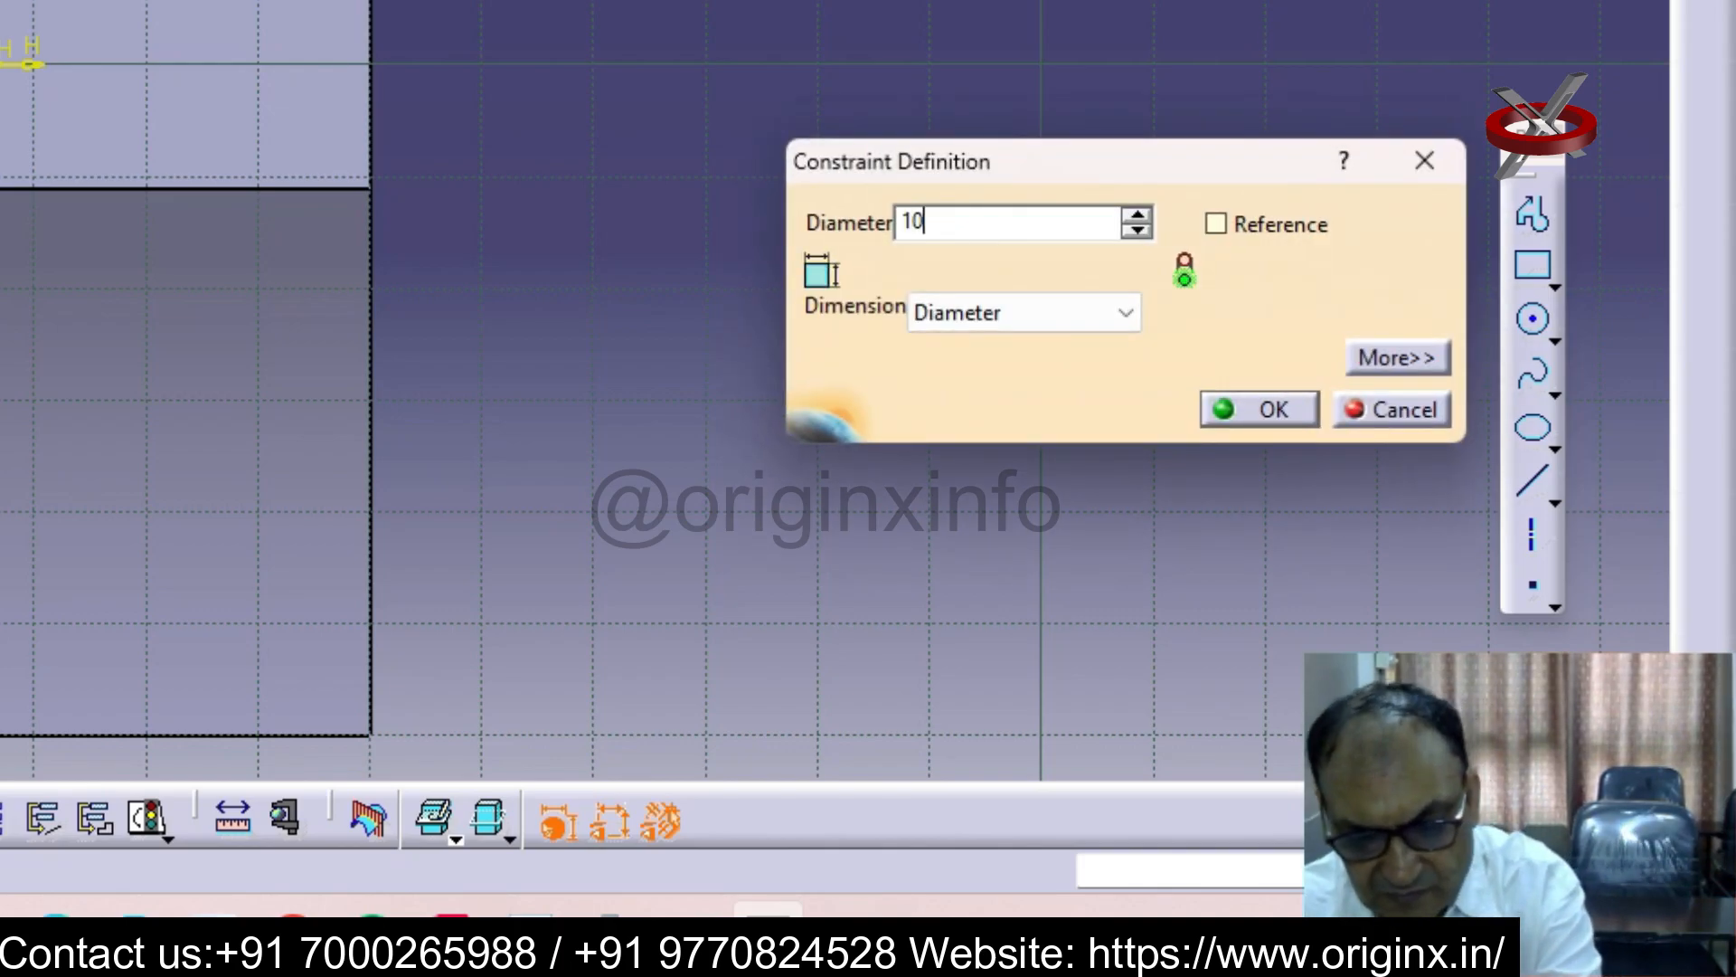
key(Return)
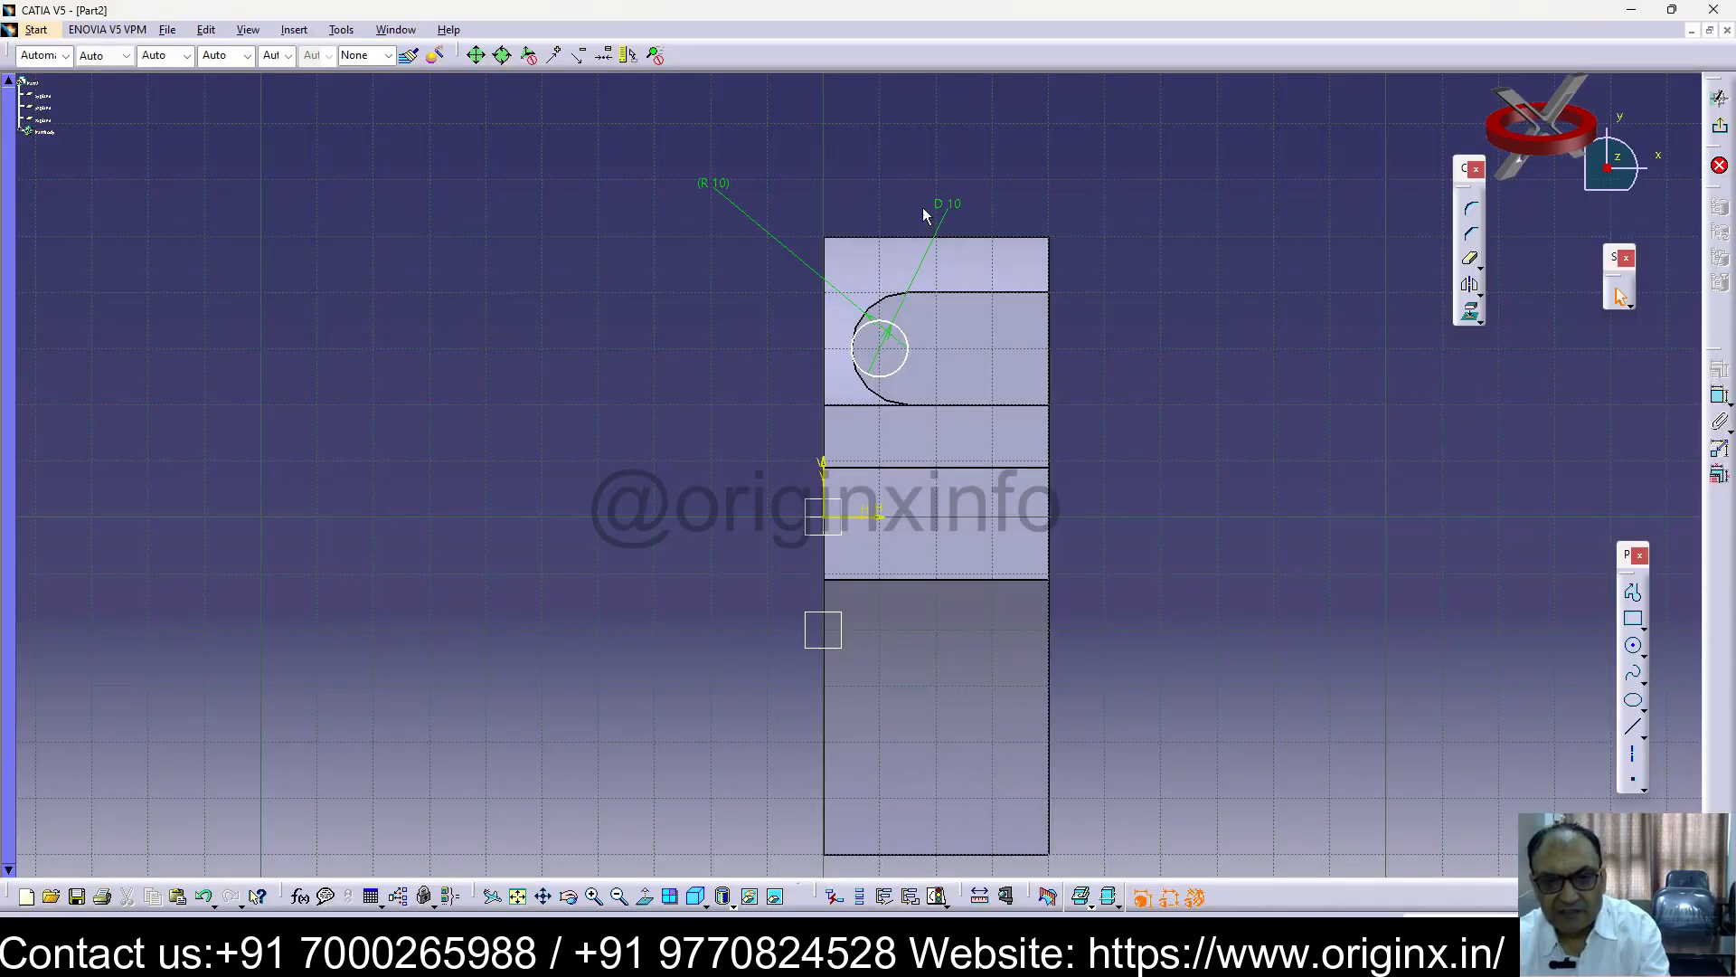
Constrain the circle to be concentric with the lug's rounded edge
click(880, 301)
click(908, 339)
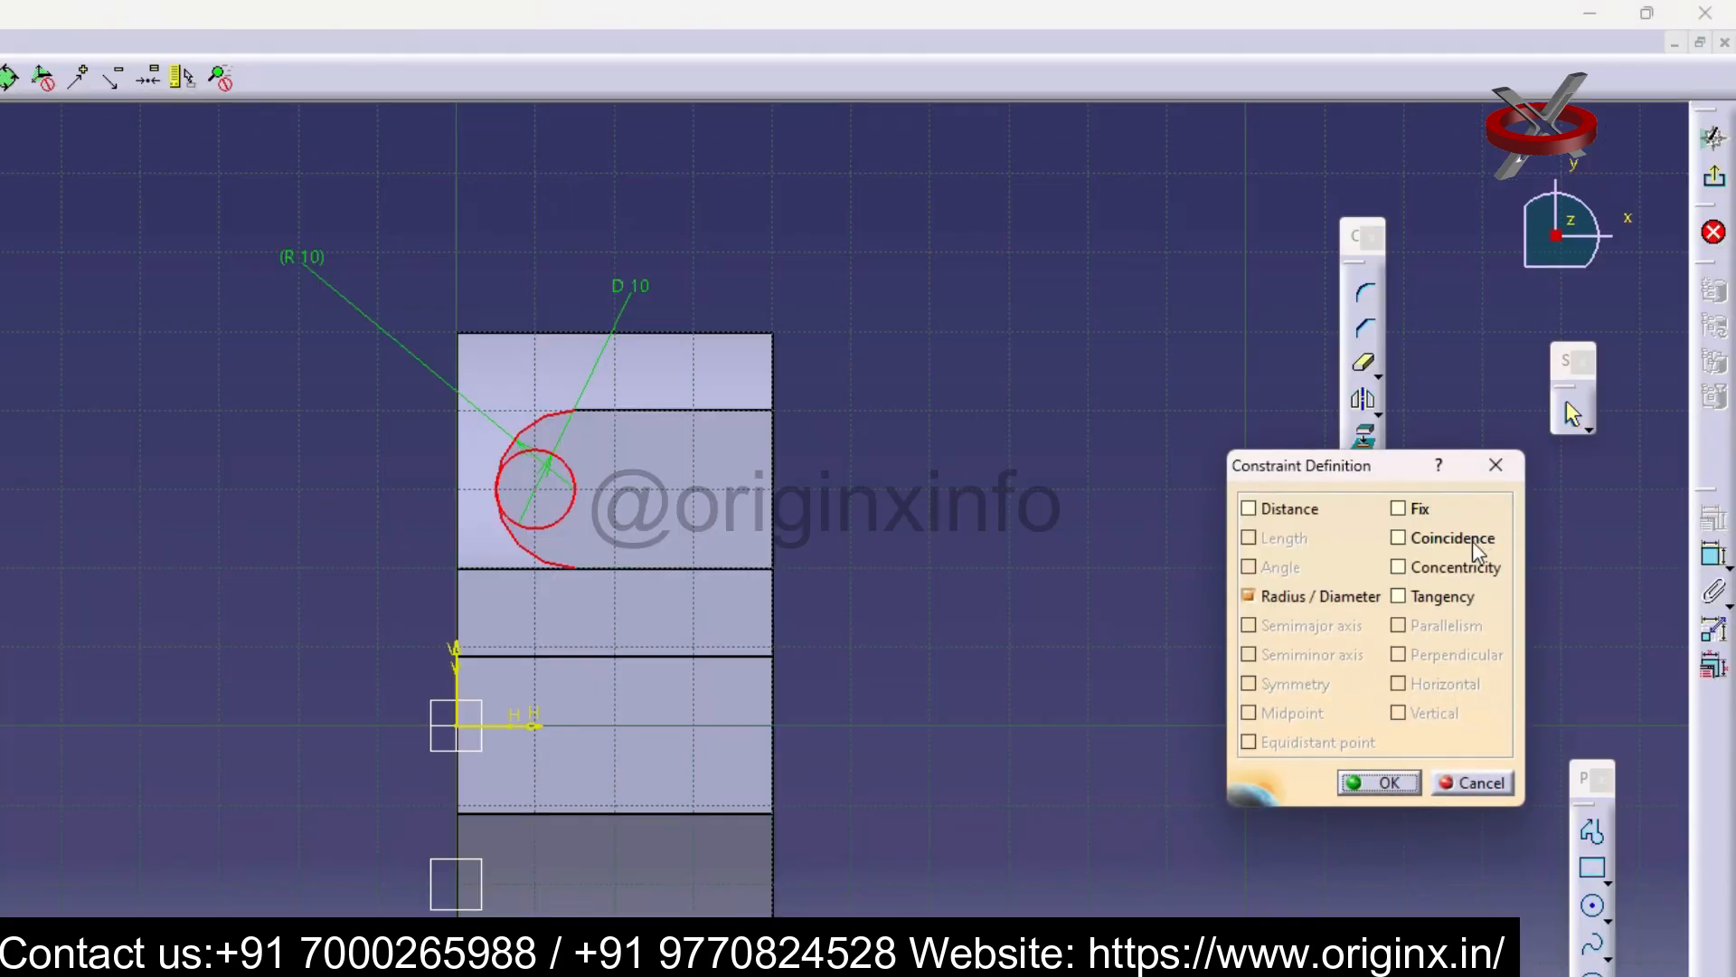
click(1452, 569)
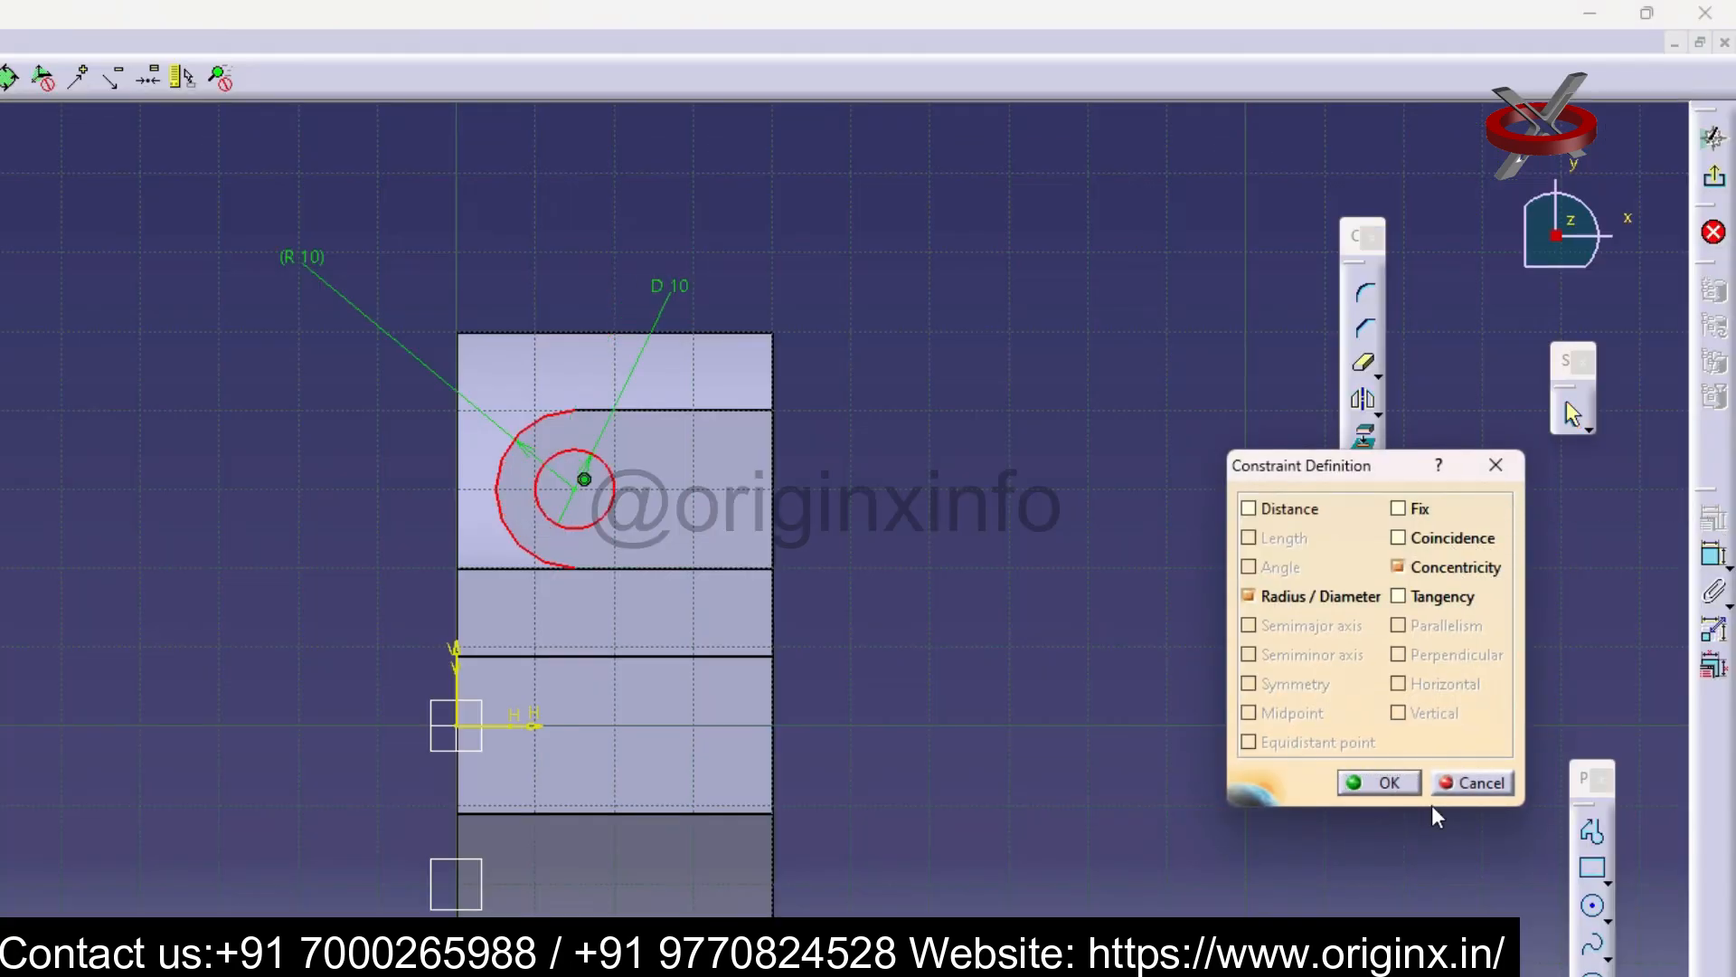
click(1391, 781)
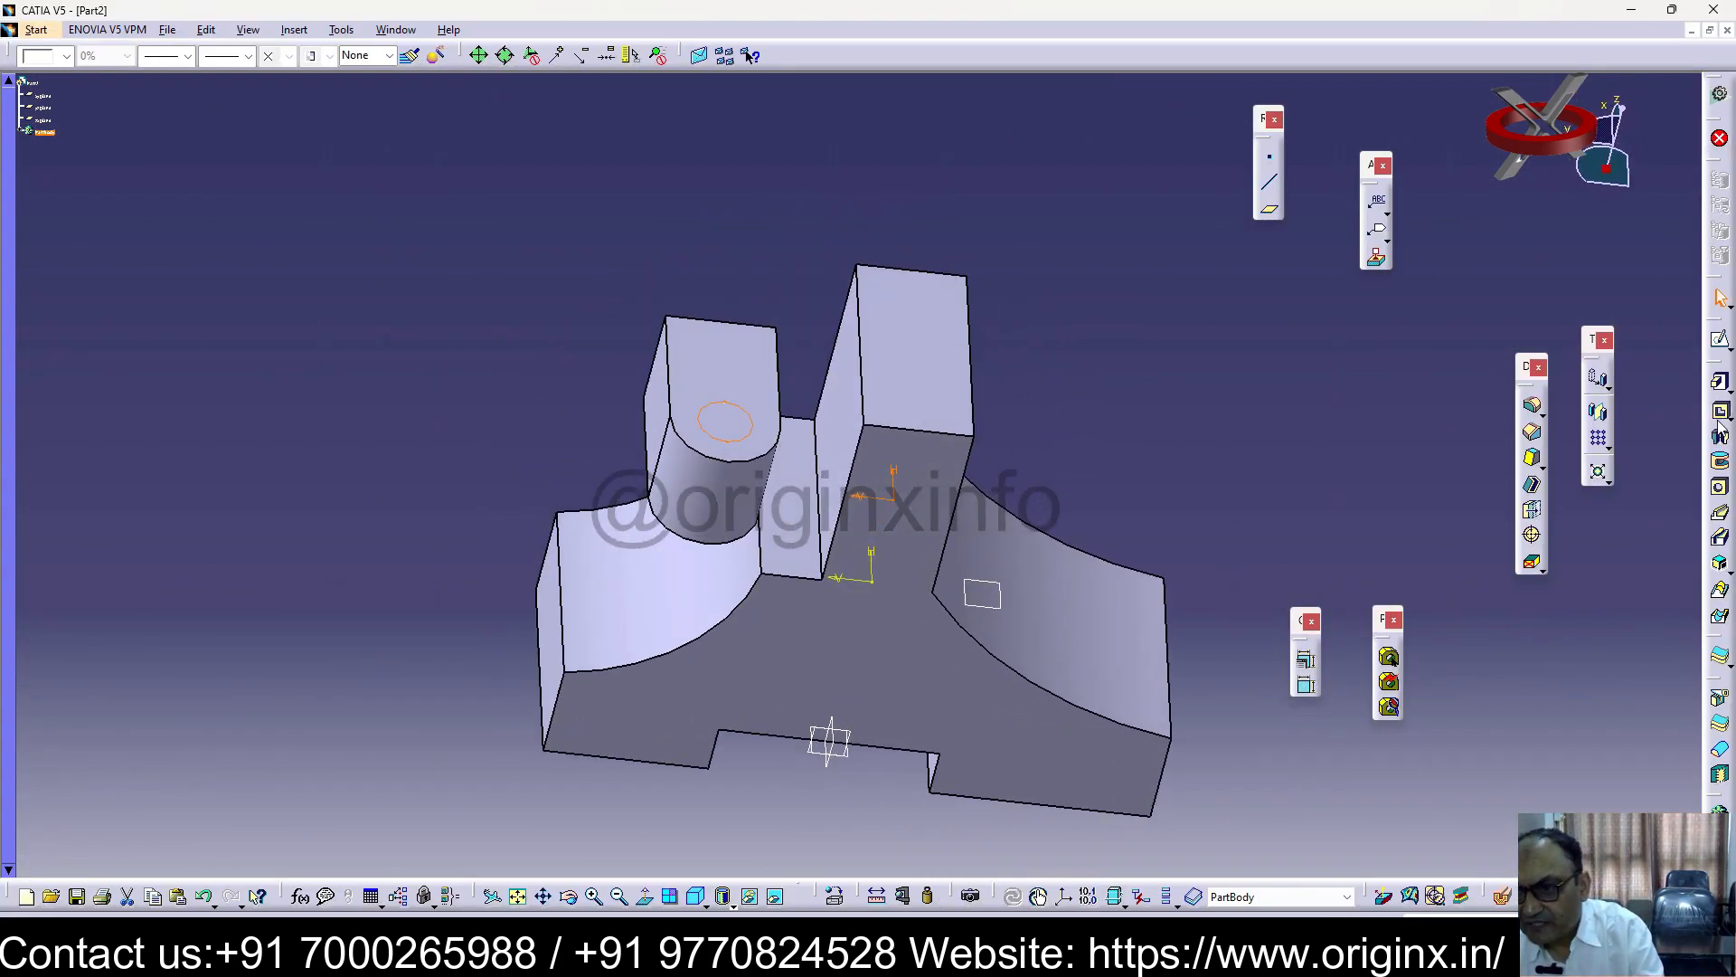
Cut a 33 mm deep pocket through the lug from the circle sketch
click(1720, 411)
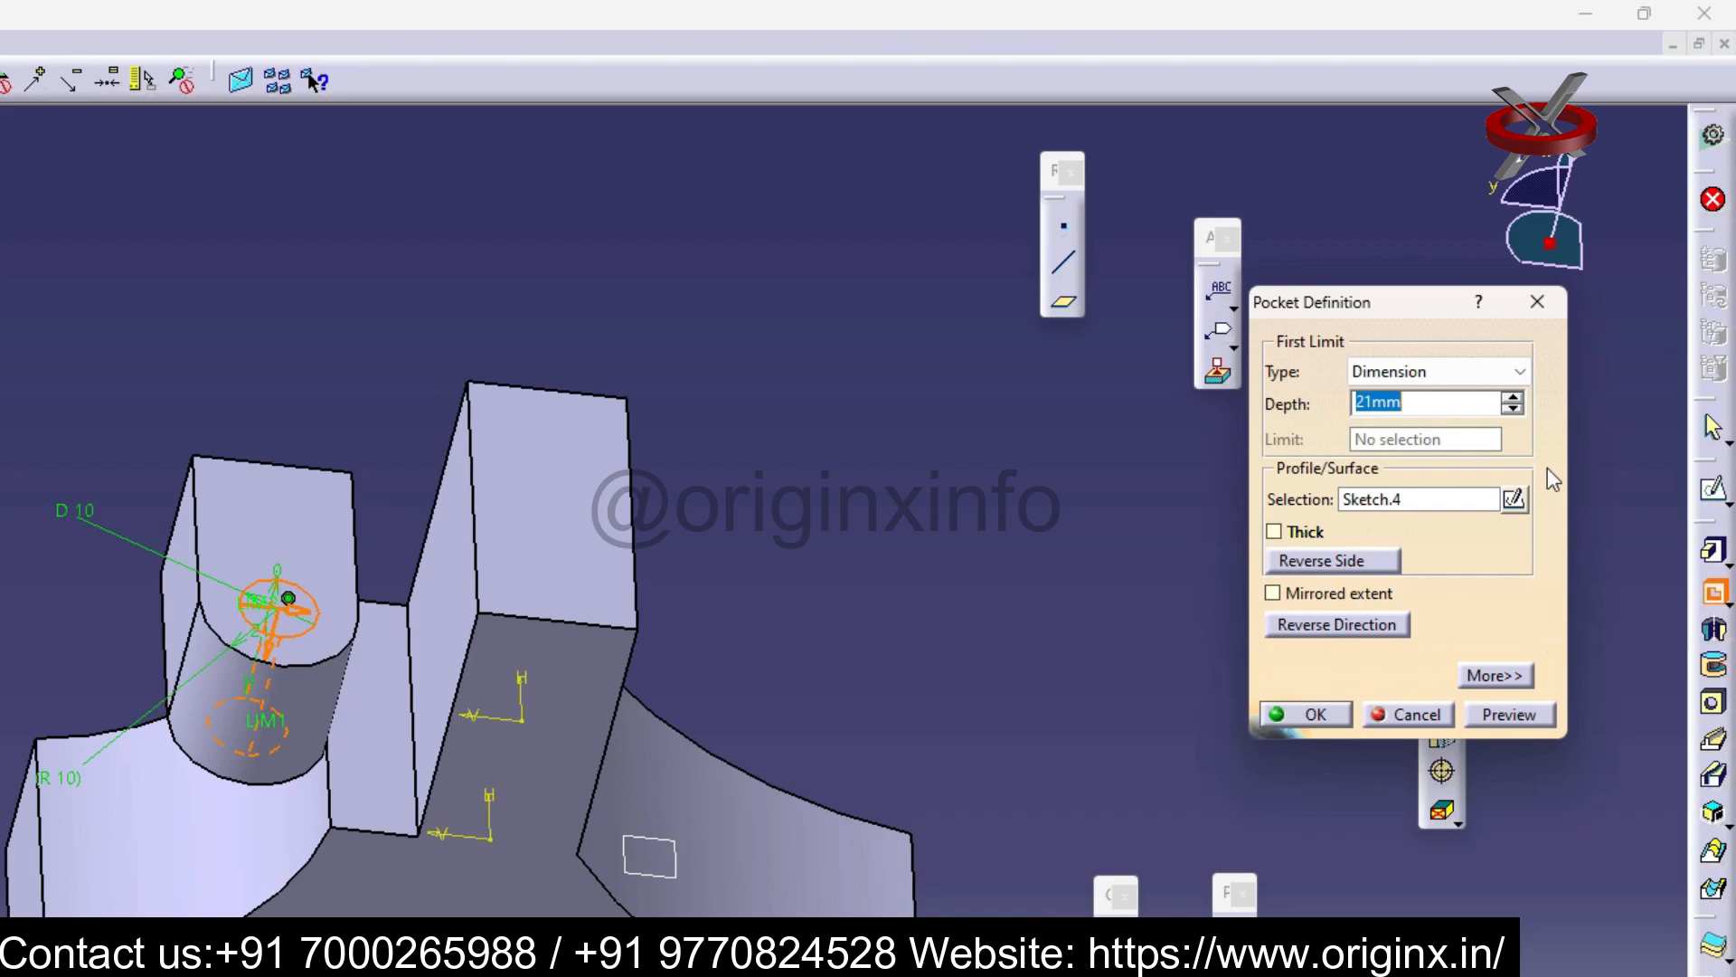
click(1513, 397)
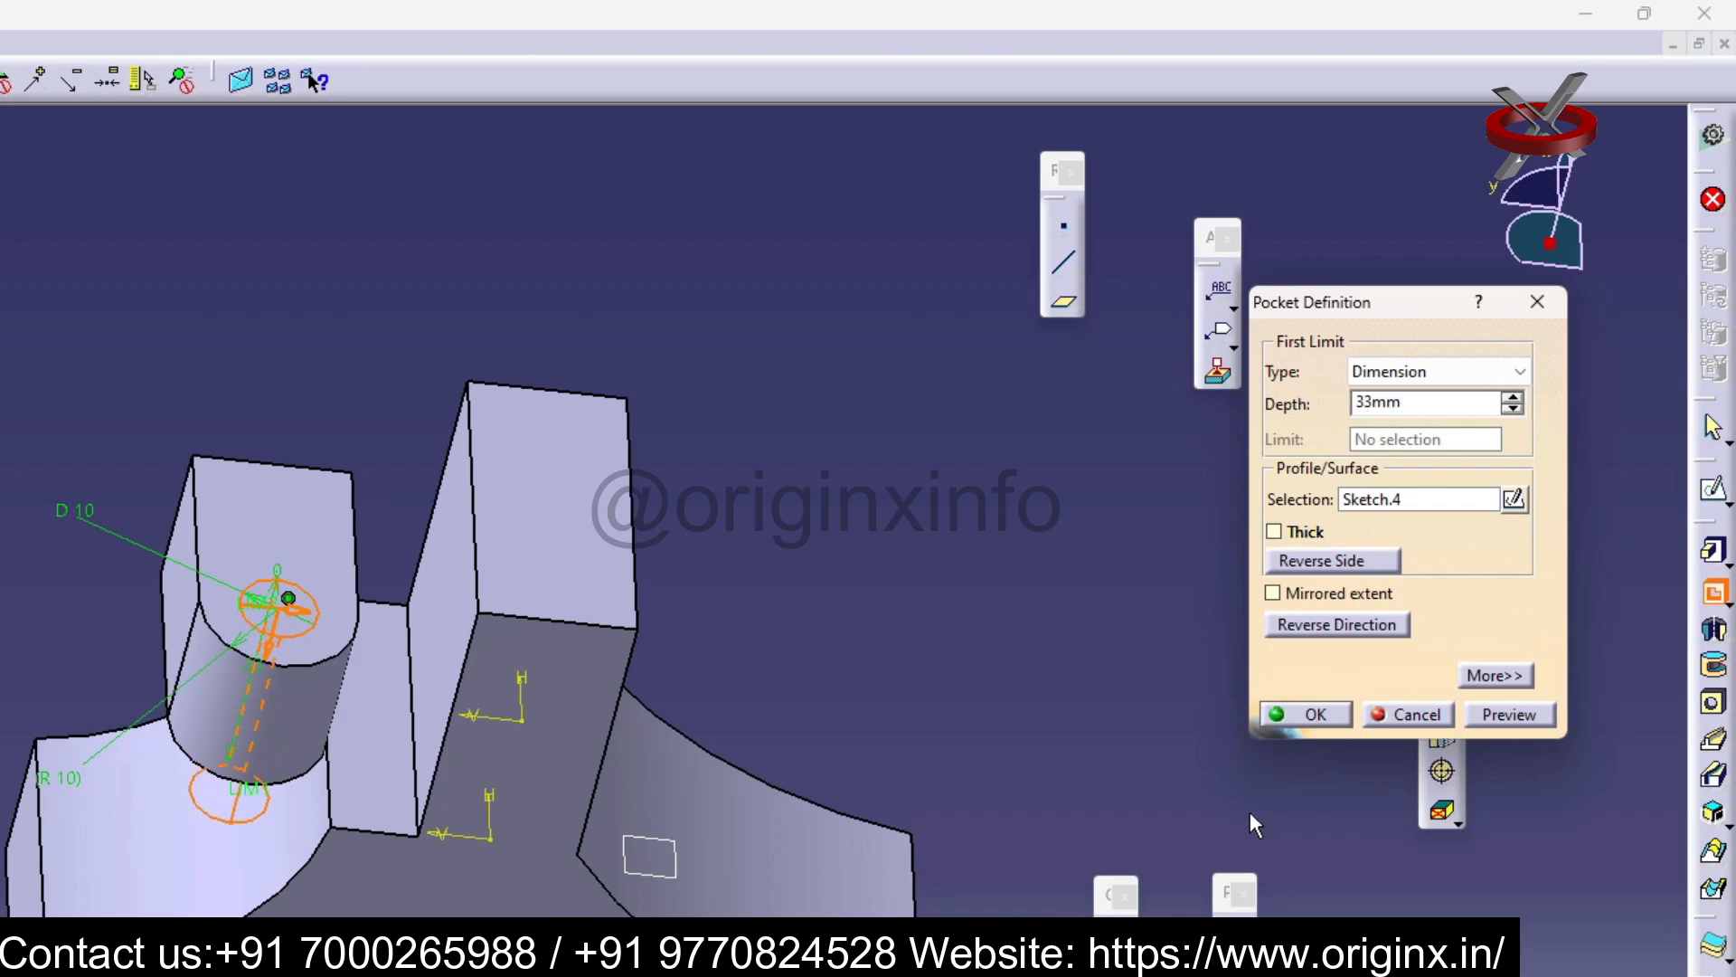
click(1311, 714)
middle_drag(733, 675, 836, 410)
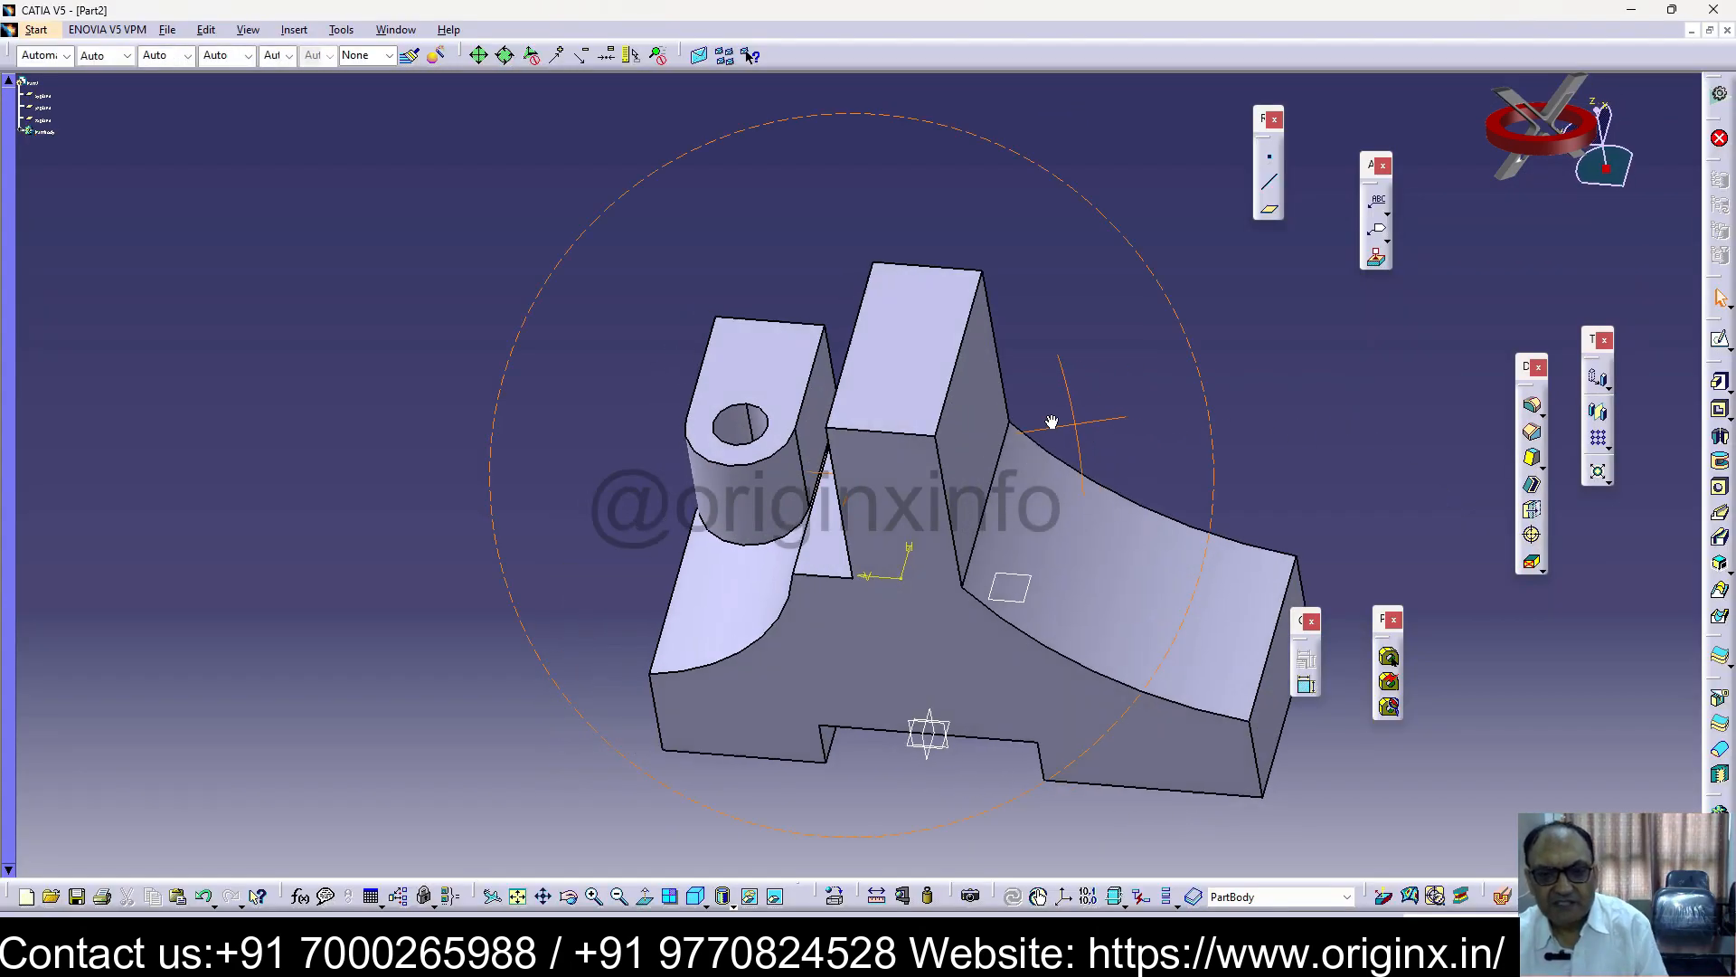
middle_drag(1113, 285, 1124, 375)
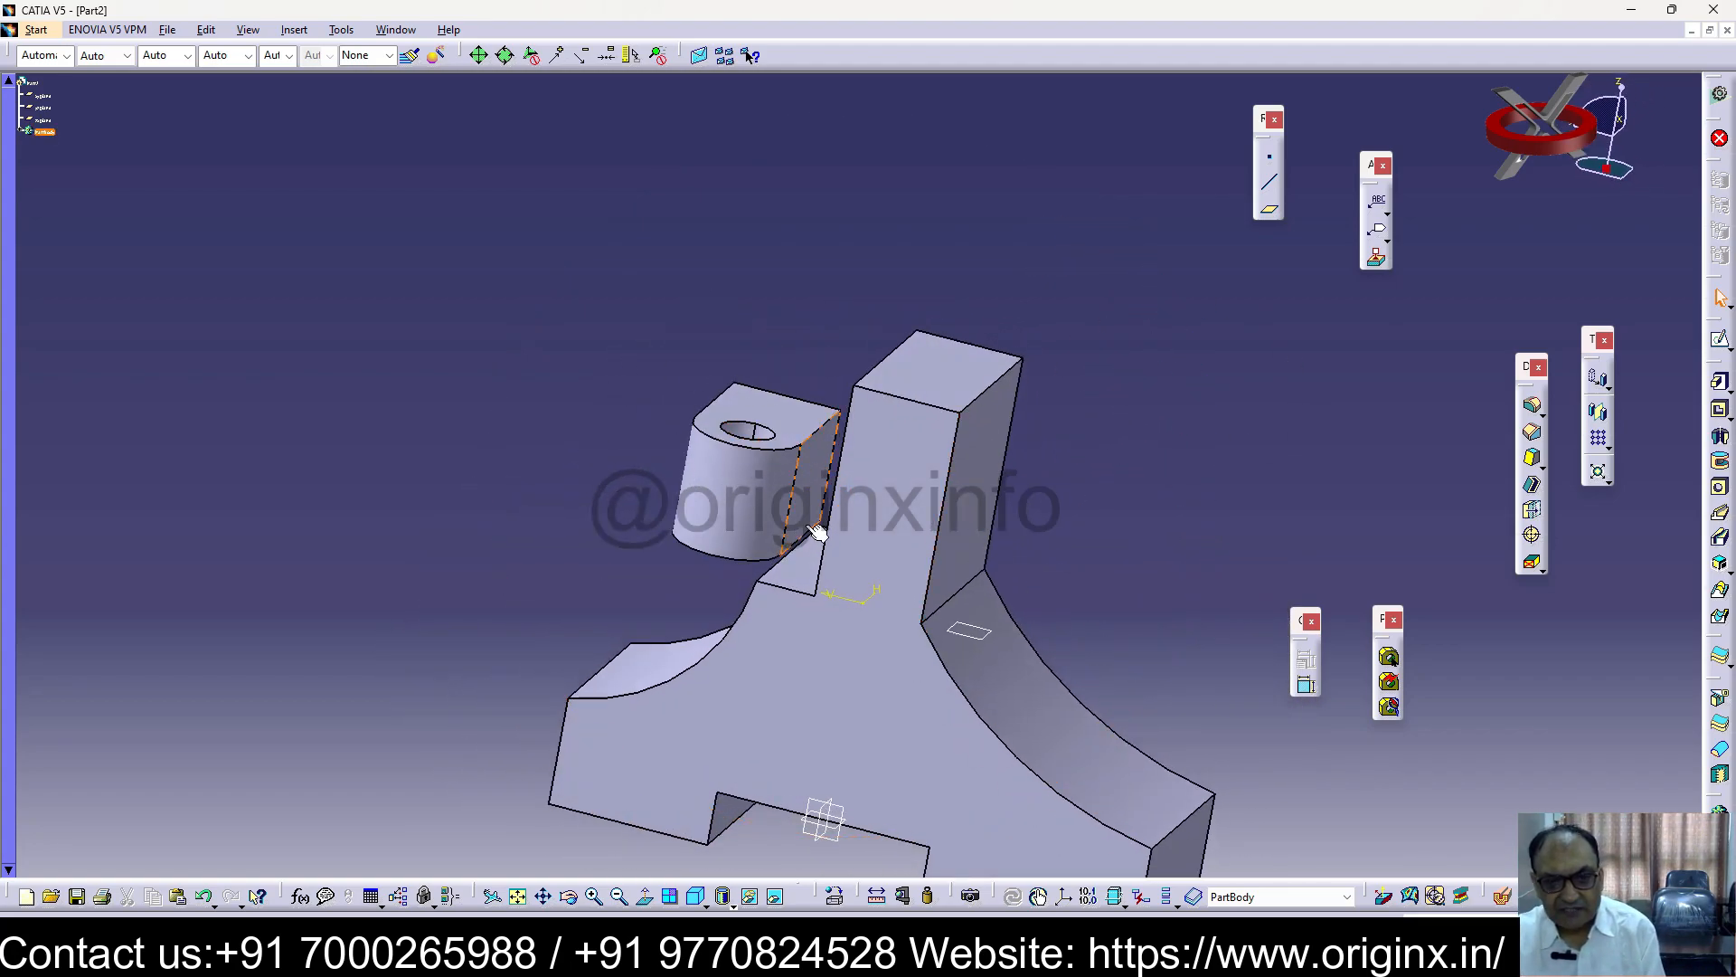
middle_drag(826, 449, 858, 416)
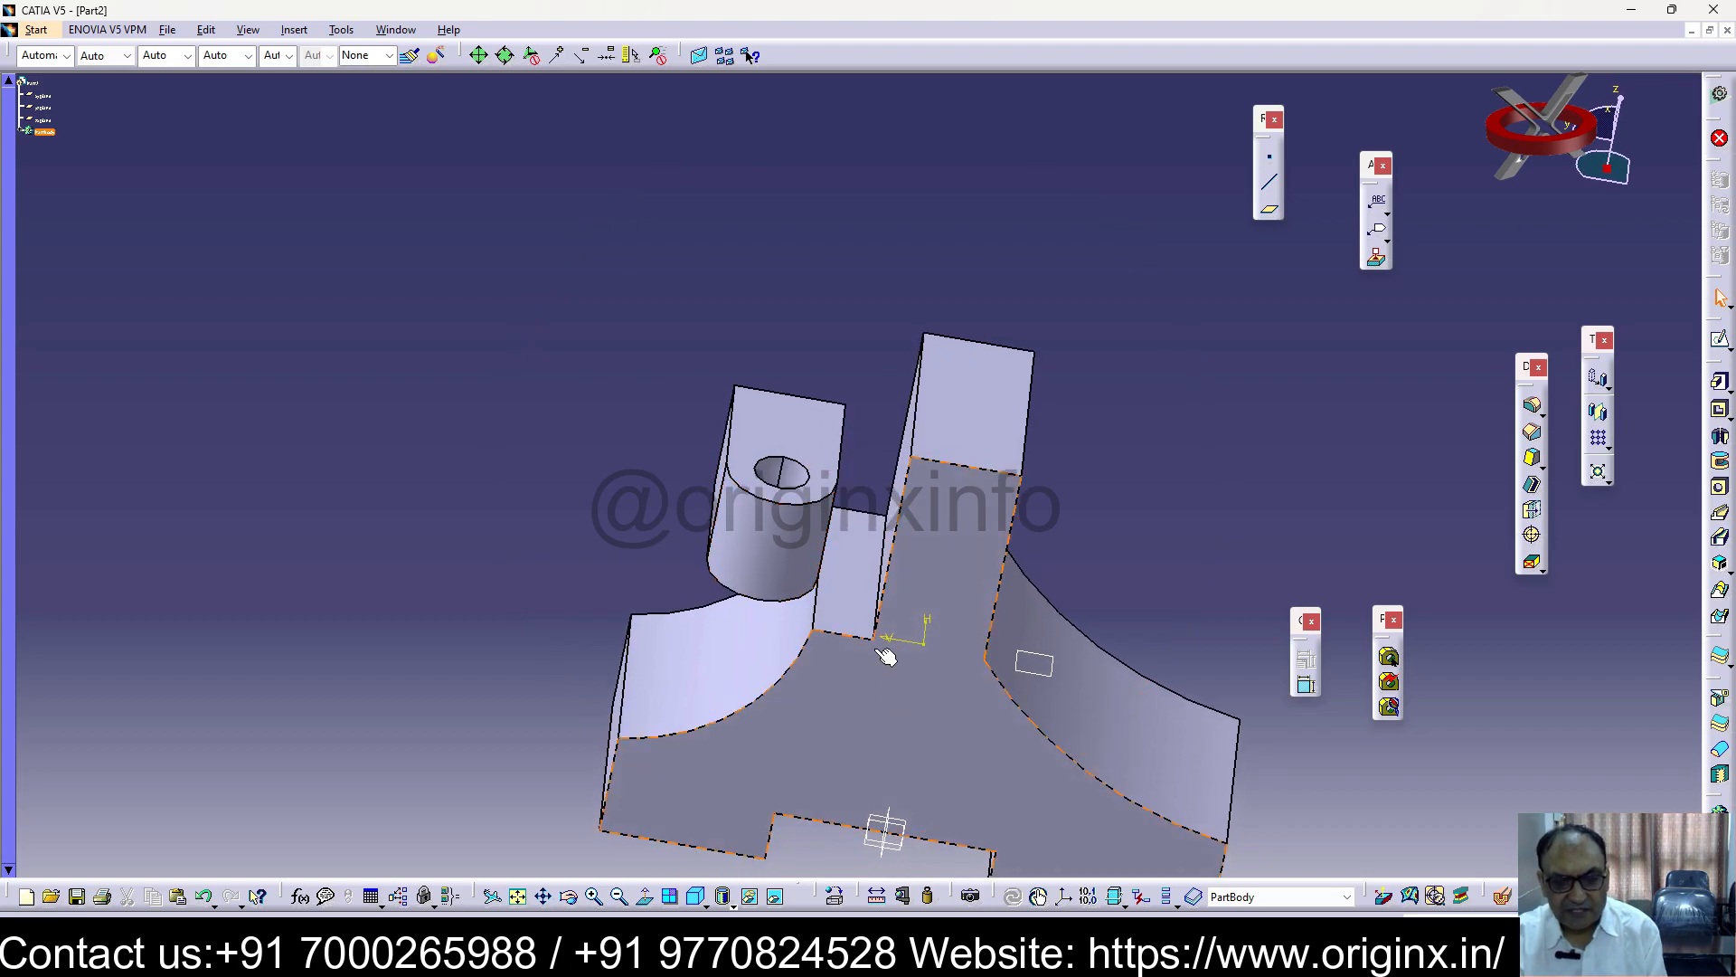
middle_drag(972, 405, 869, 302)
middle_drag(953, 481, 1031, 449)
double_click(674, 357)
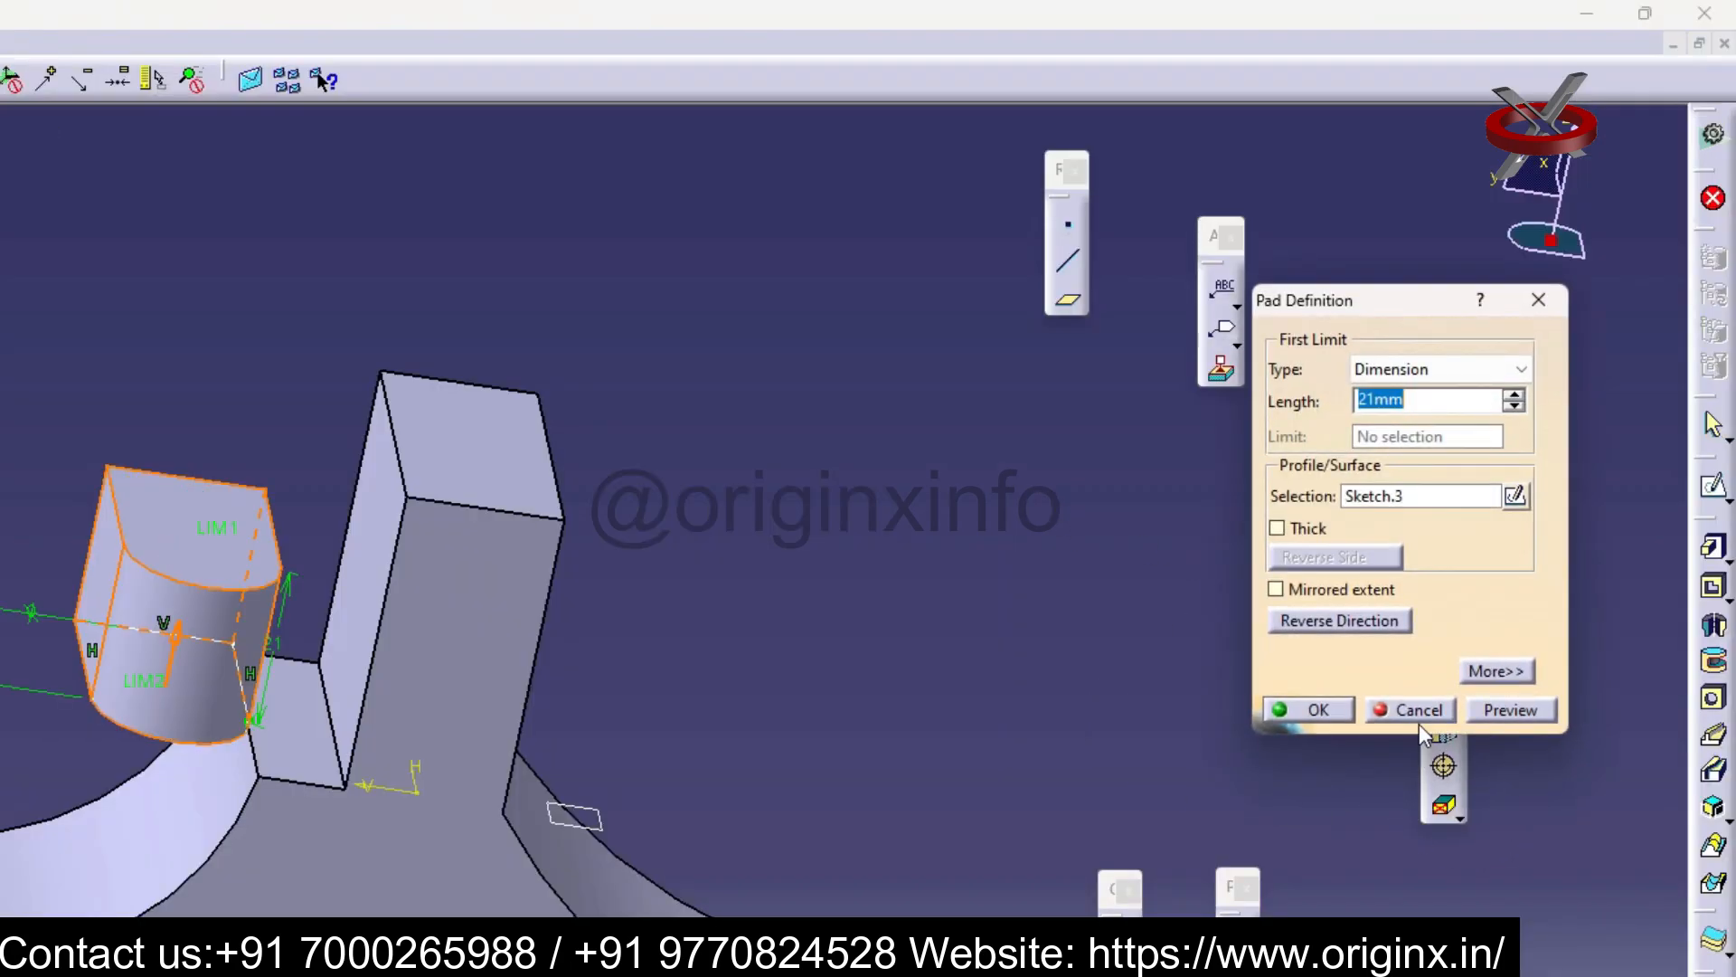
click(1416, 717)
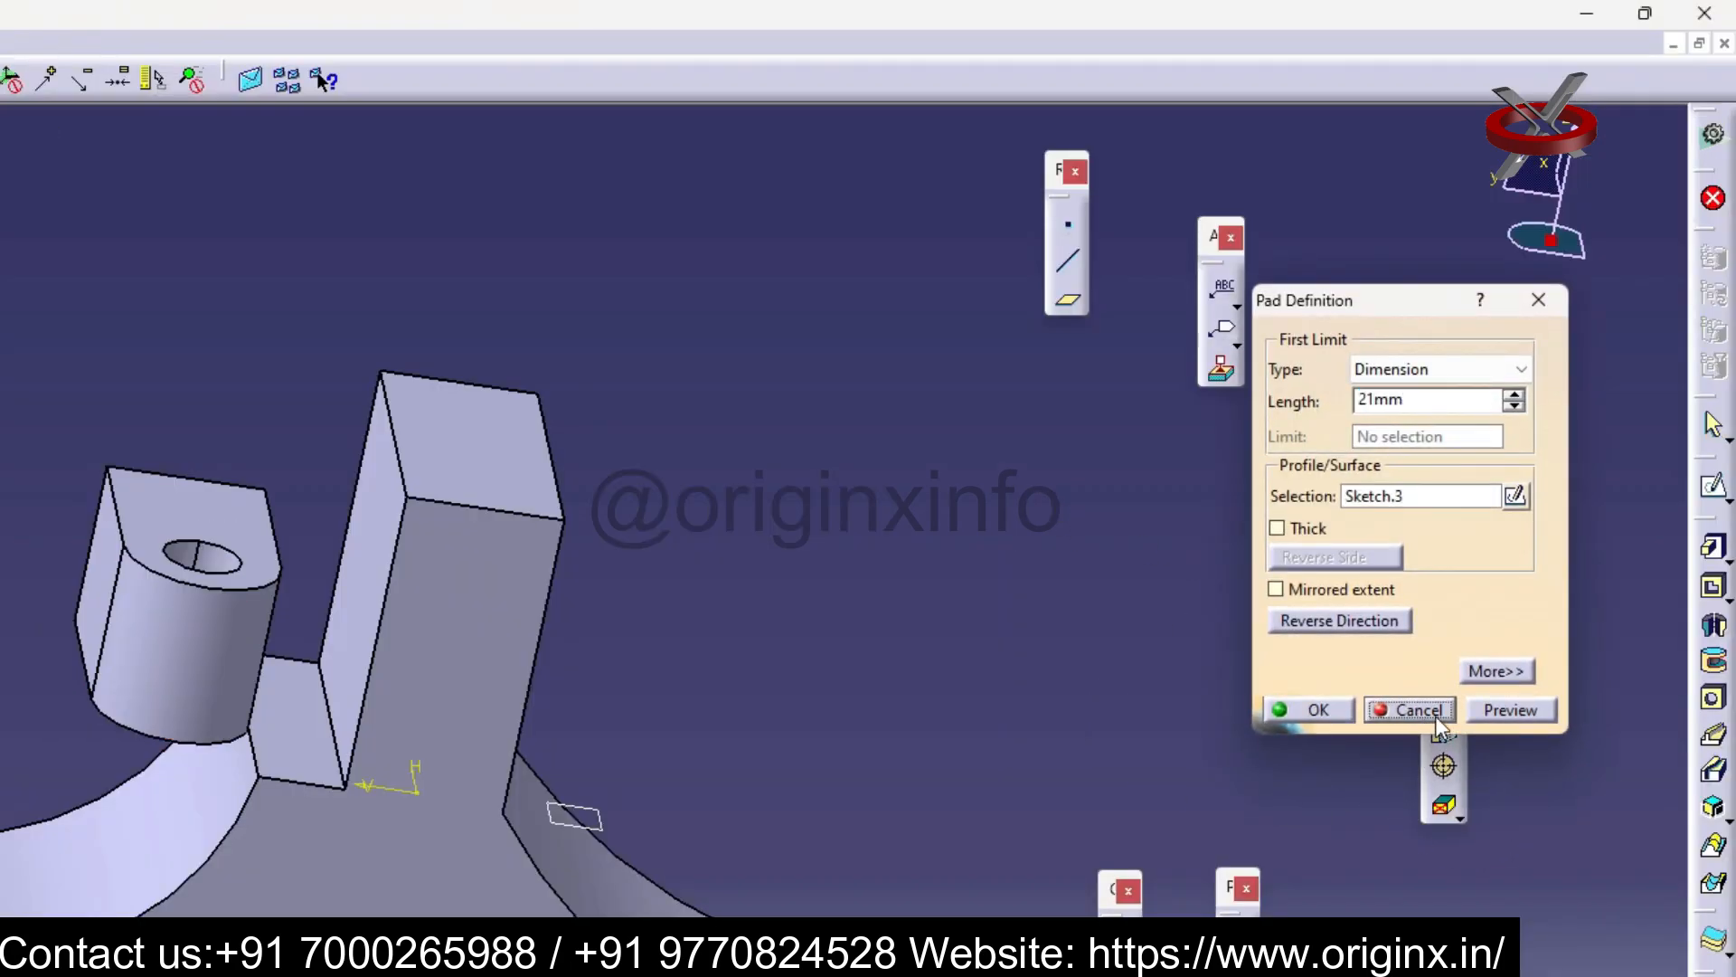
double_click(203, 494)
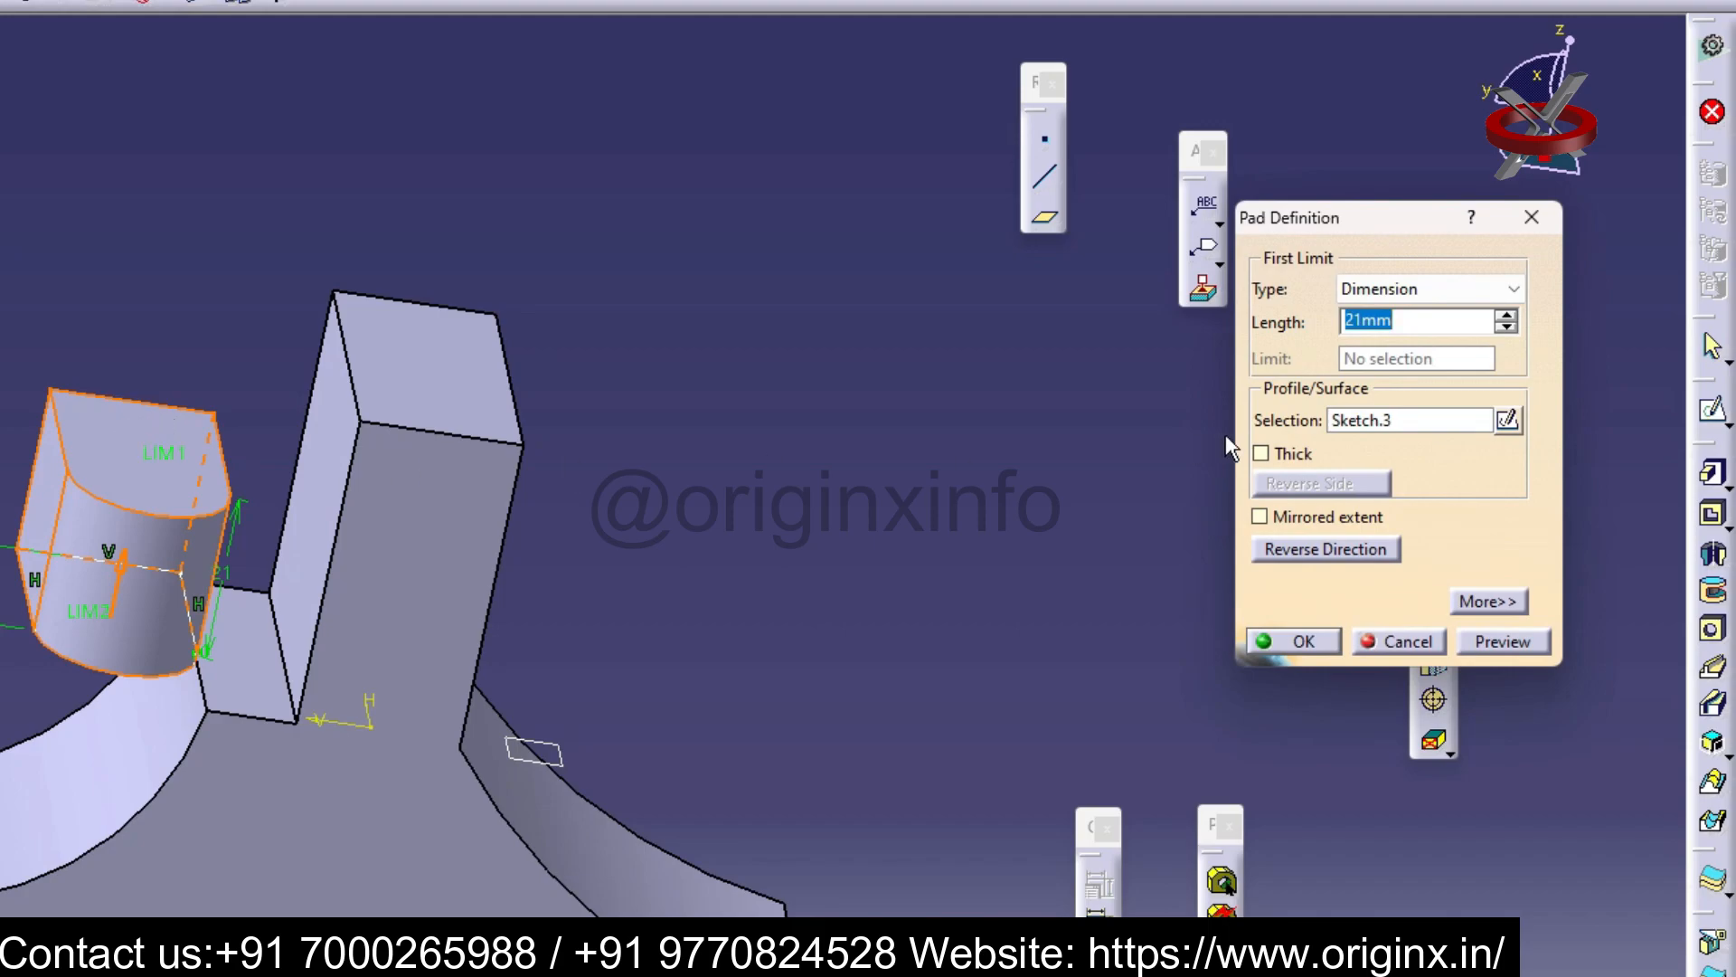
click(1401, 641)
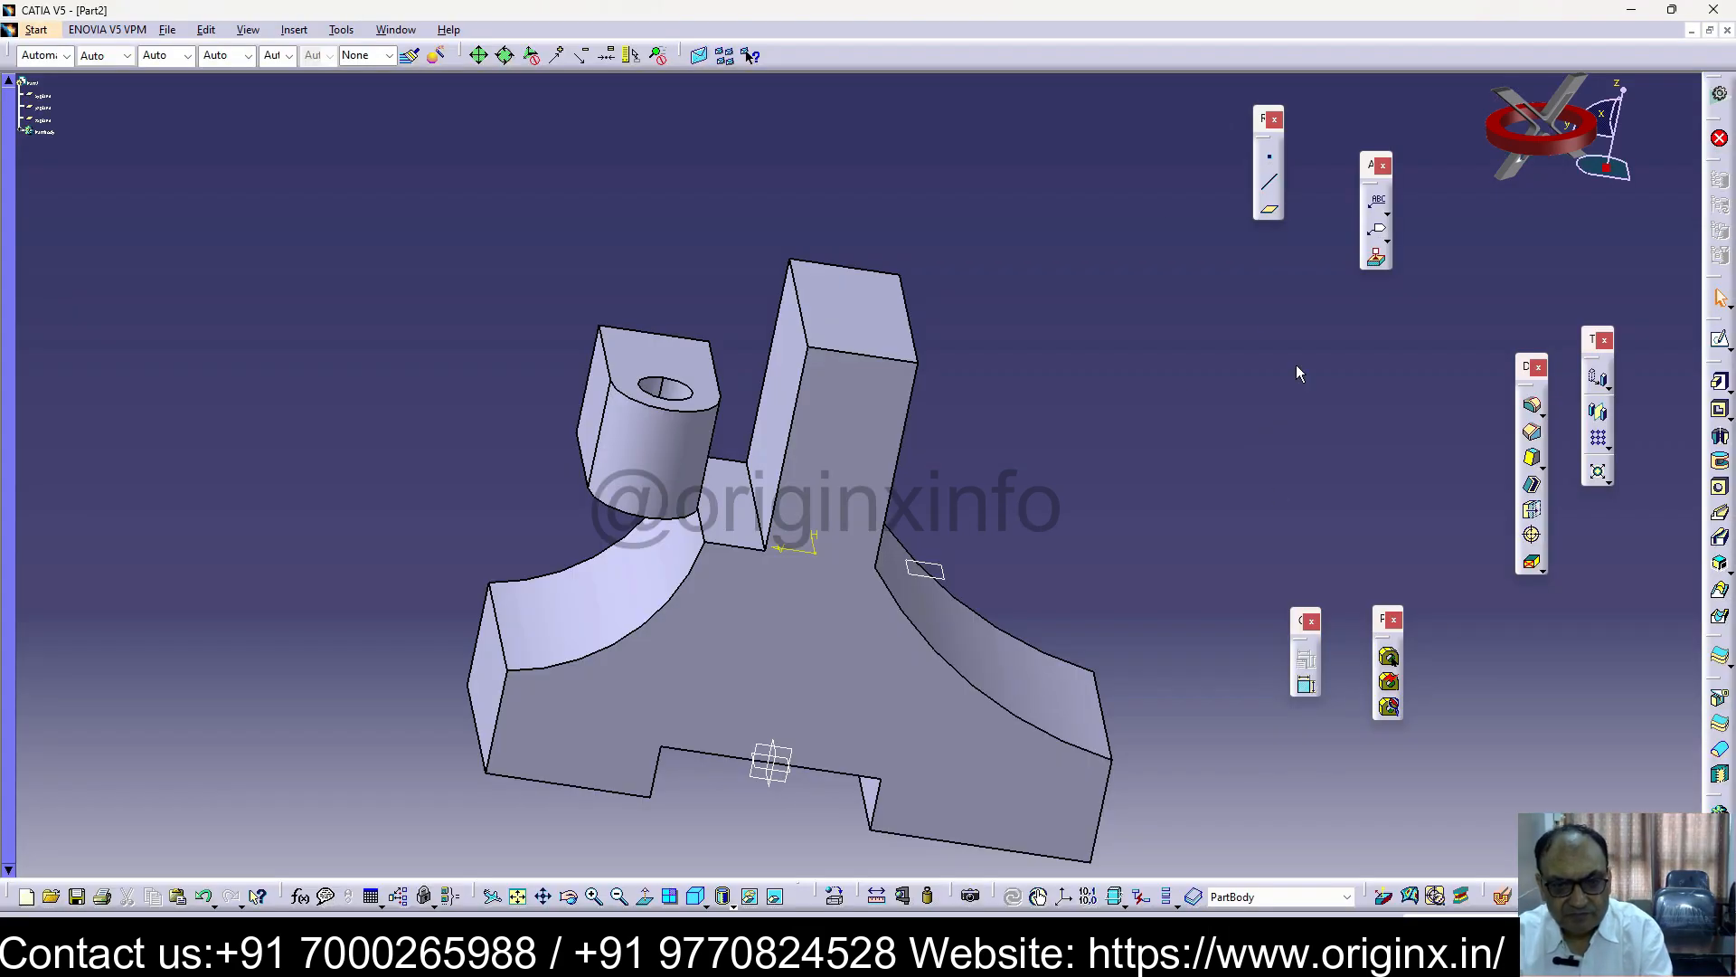
click(664, 358)
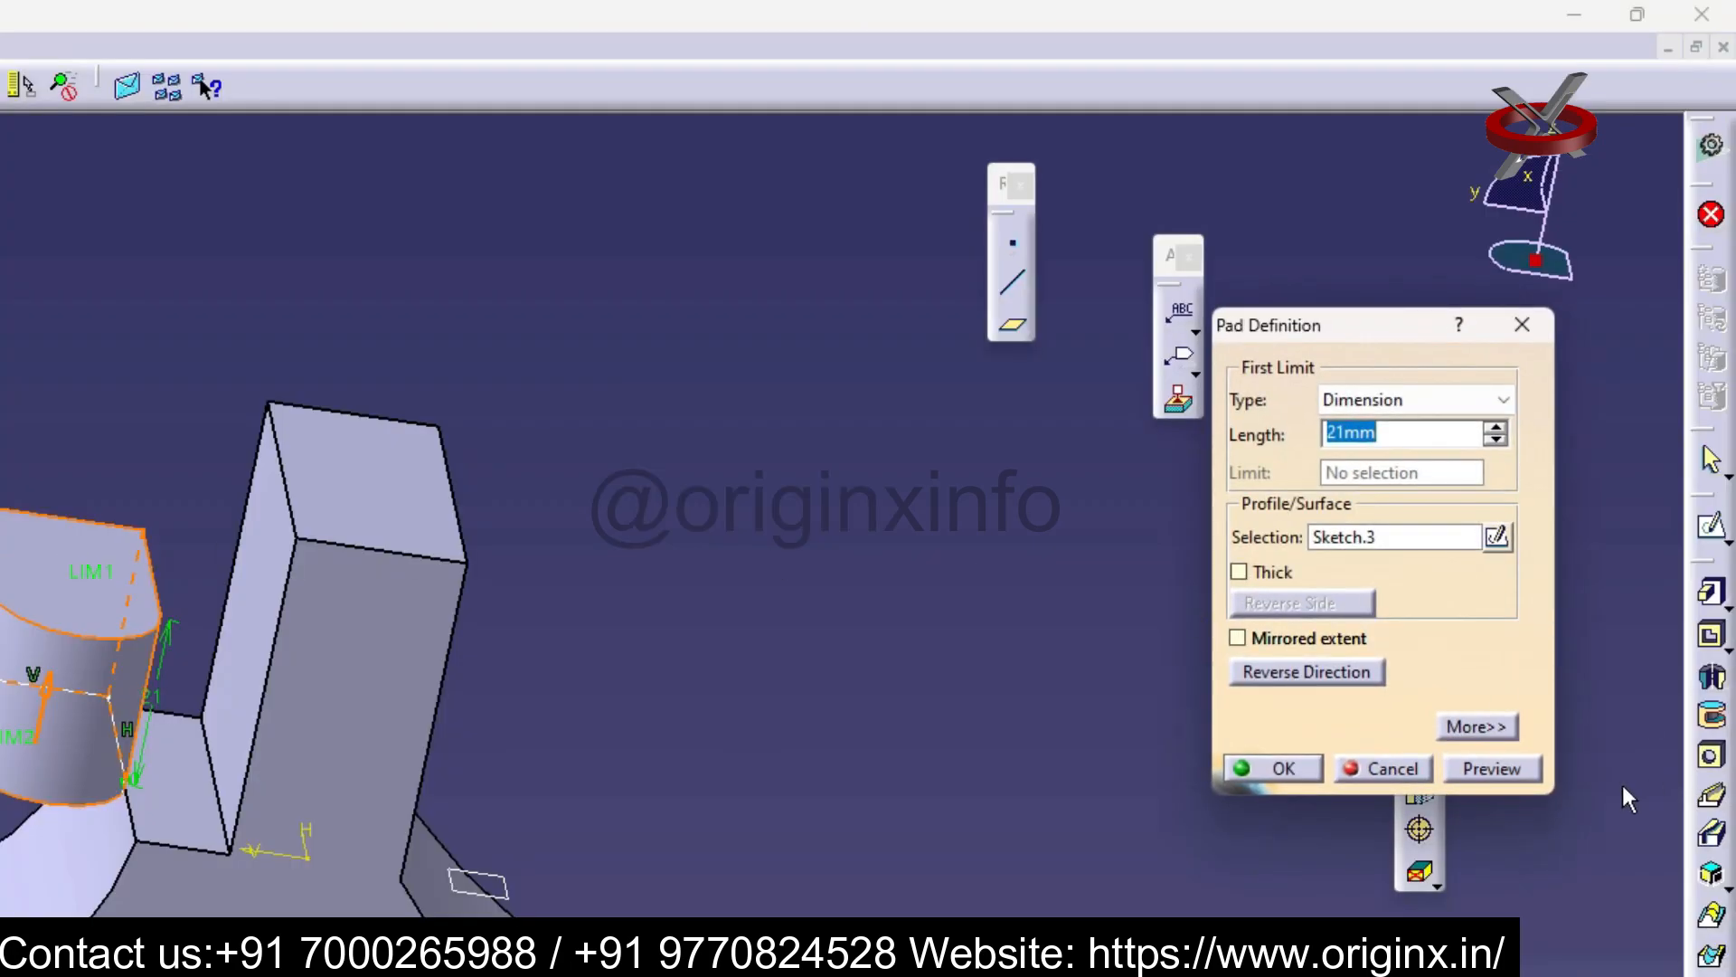
click(1392, 771)
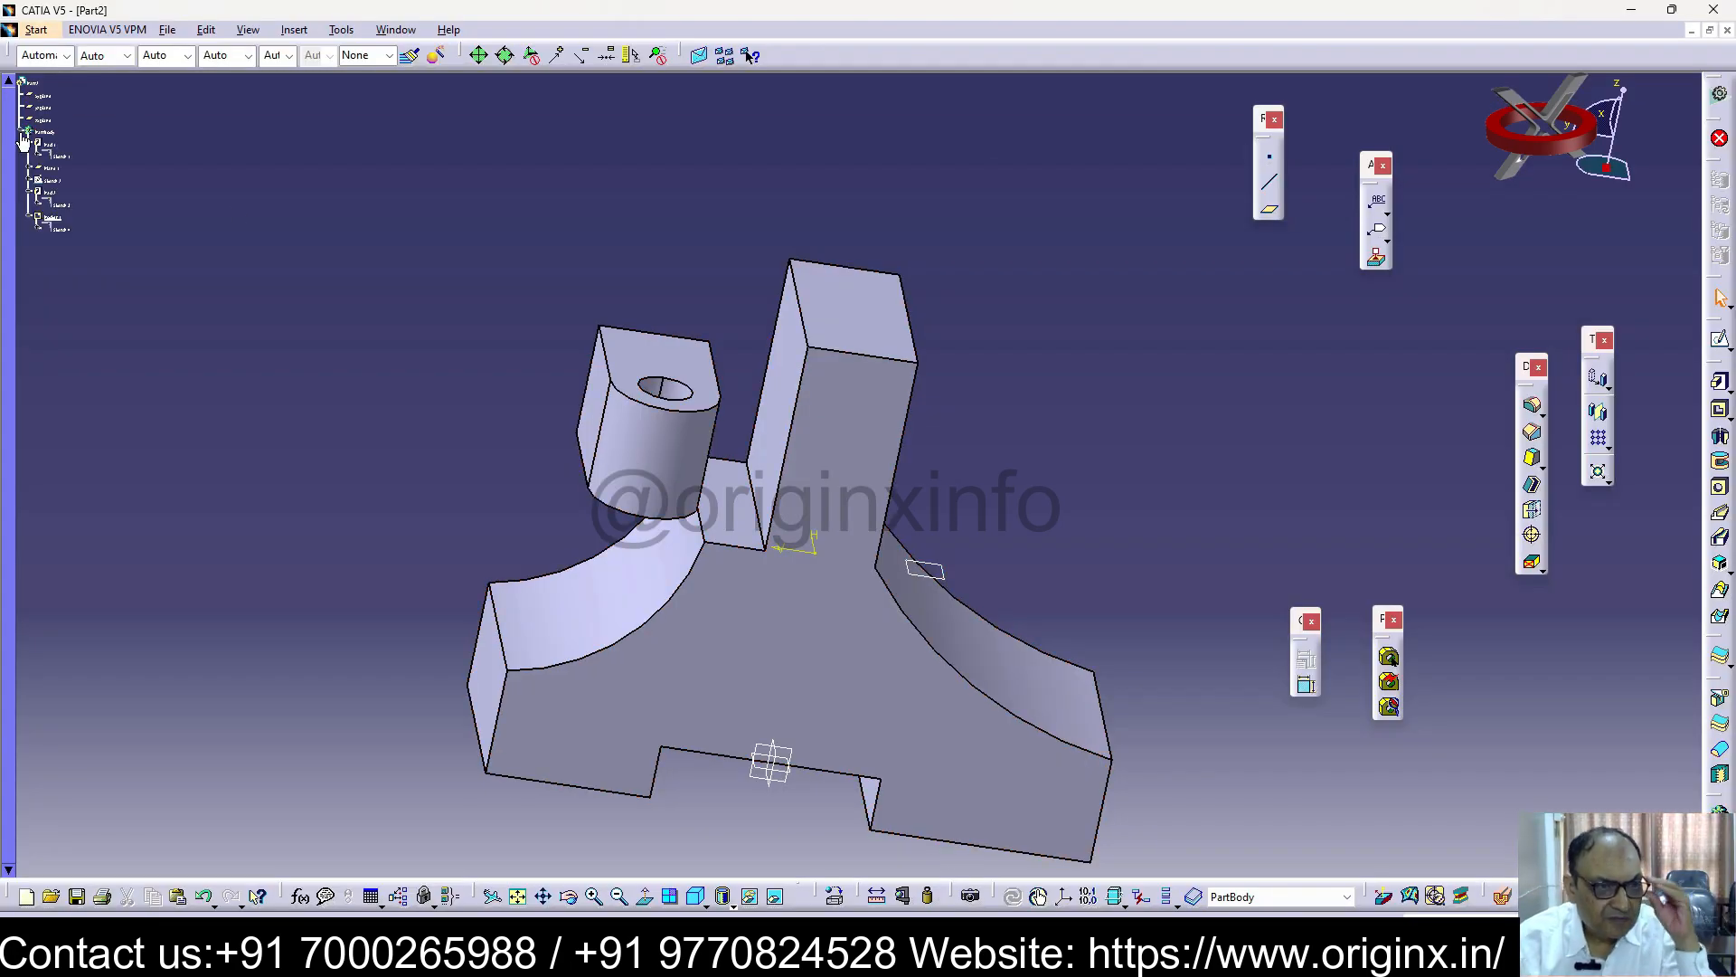
Open the lug's profile sketch for editing and delete its rounded end arc
double_click(60, 205)
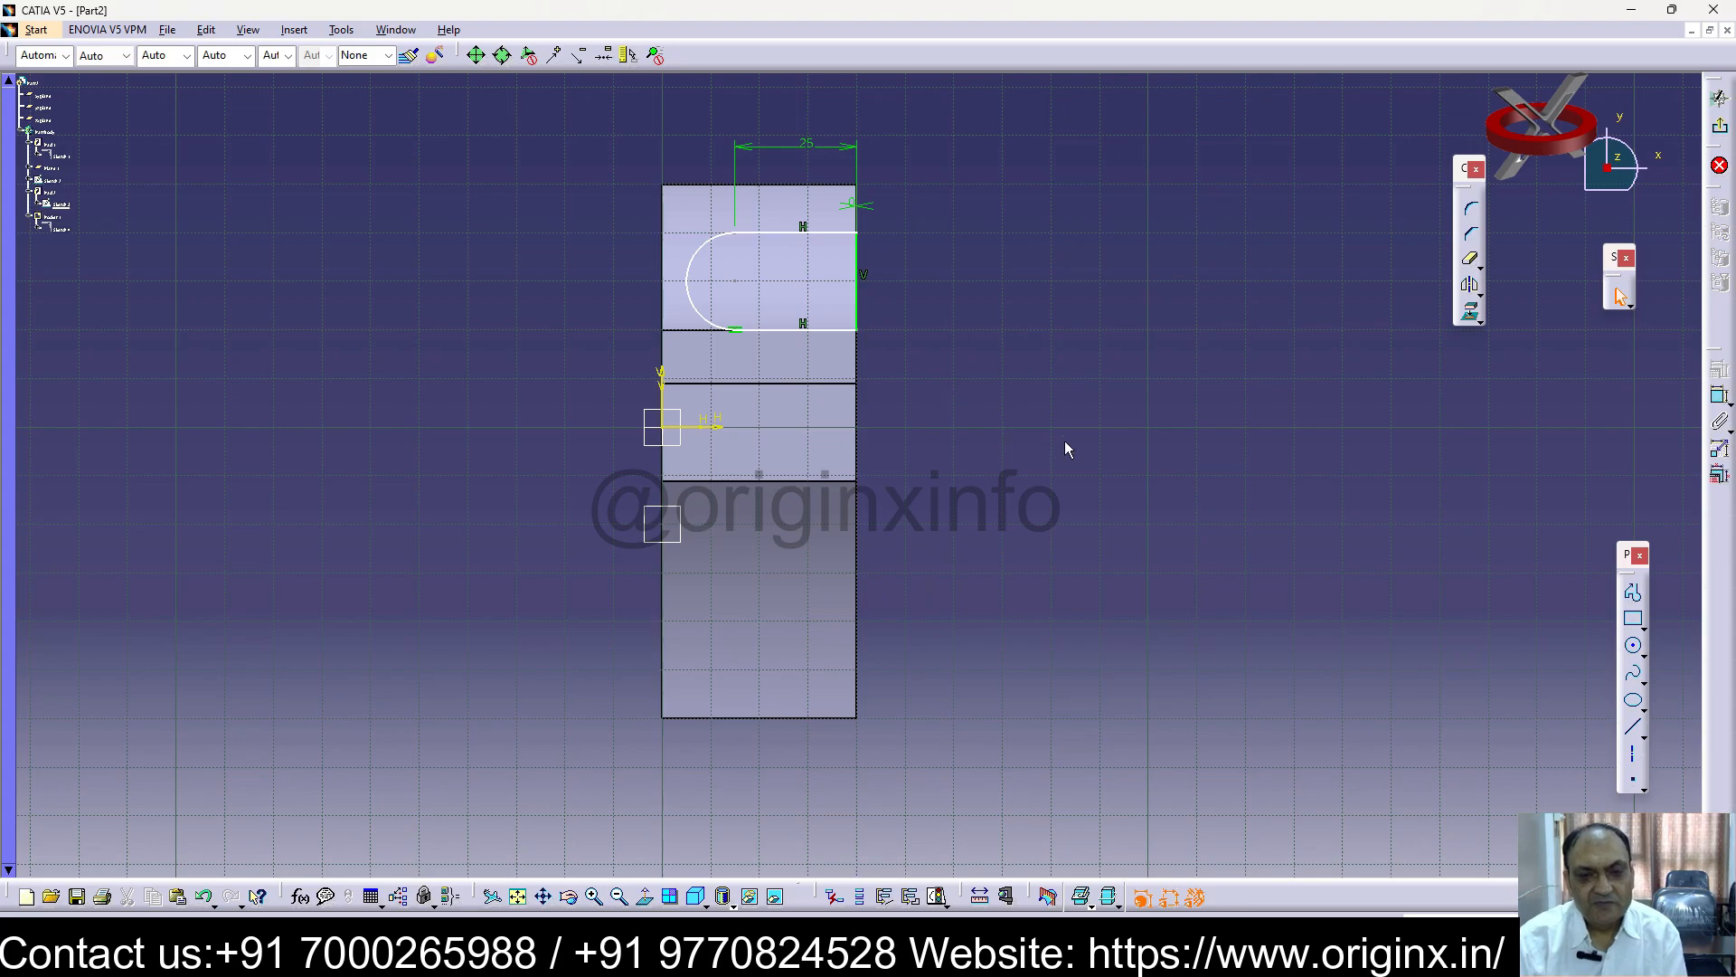
click(697, 274)
key(Delete)
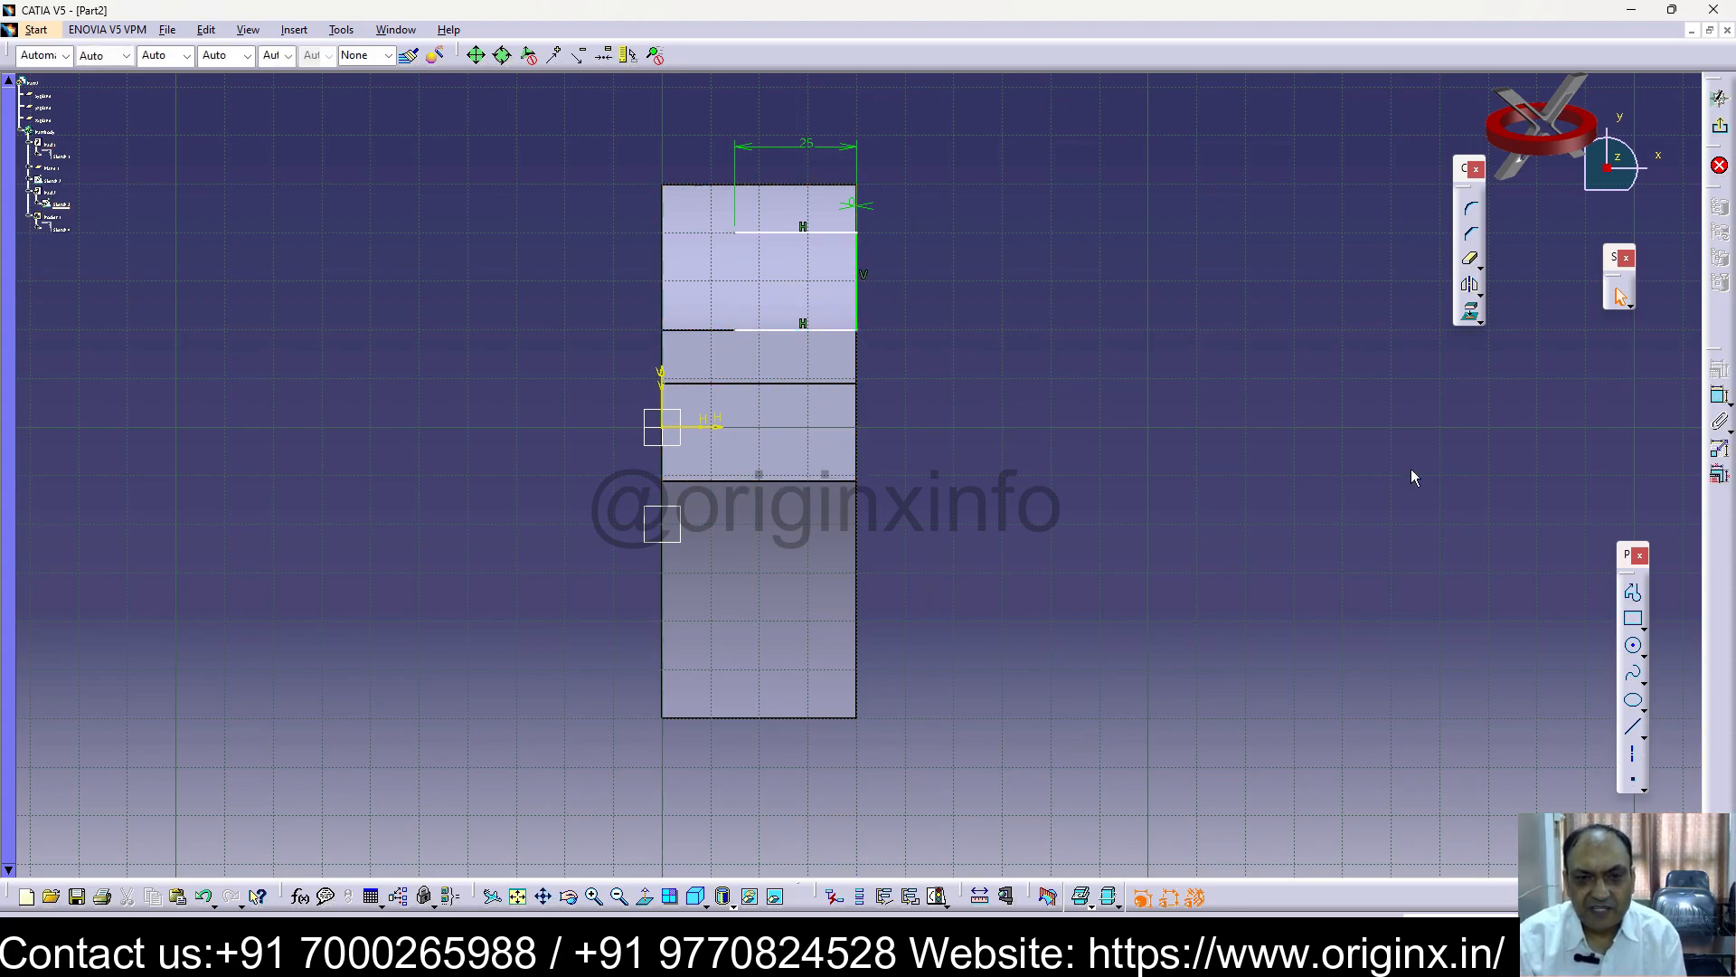
Close the open end of the lug's profile with a vertical line
click(1625, 721)
click(734, 232)
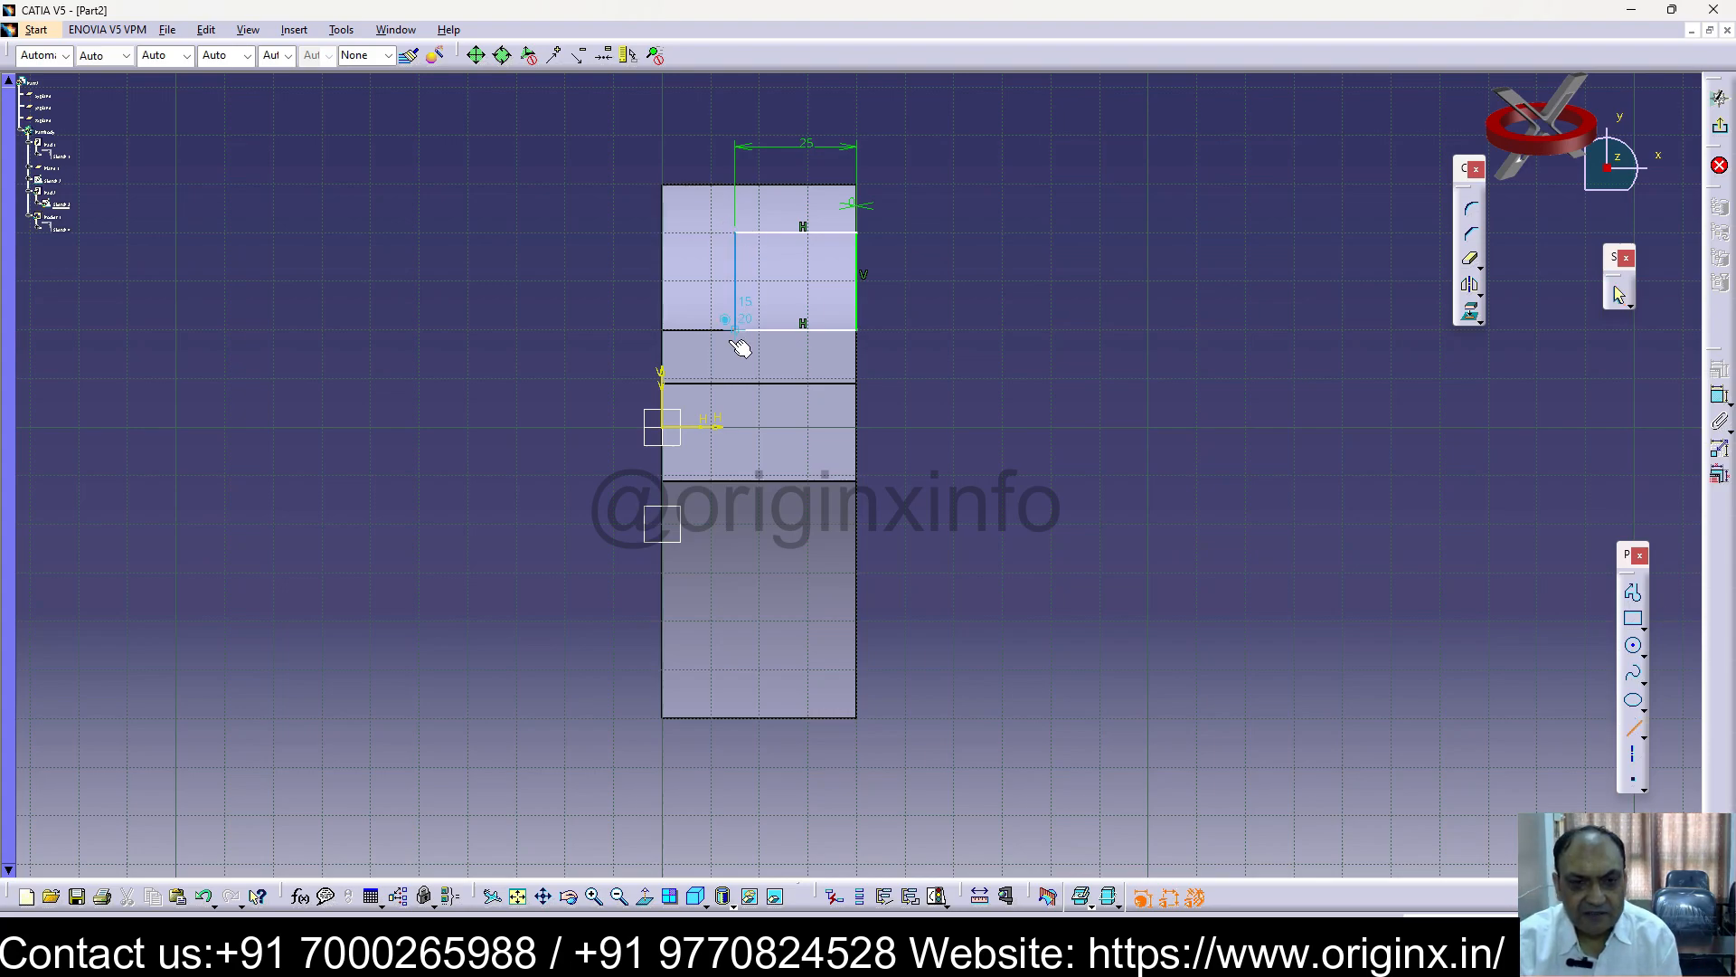
click(734, 330)
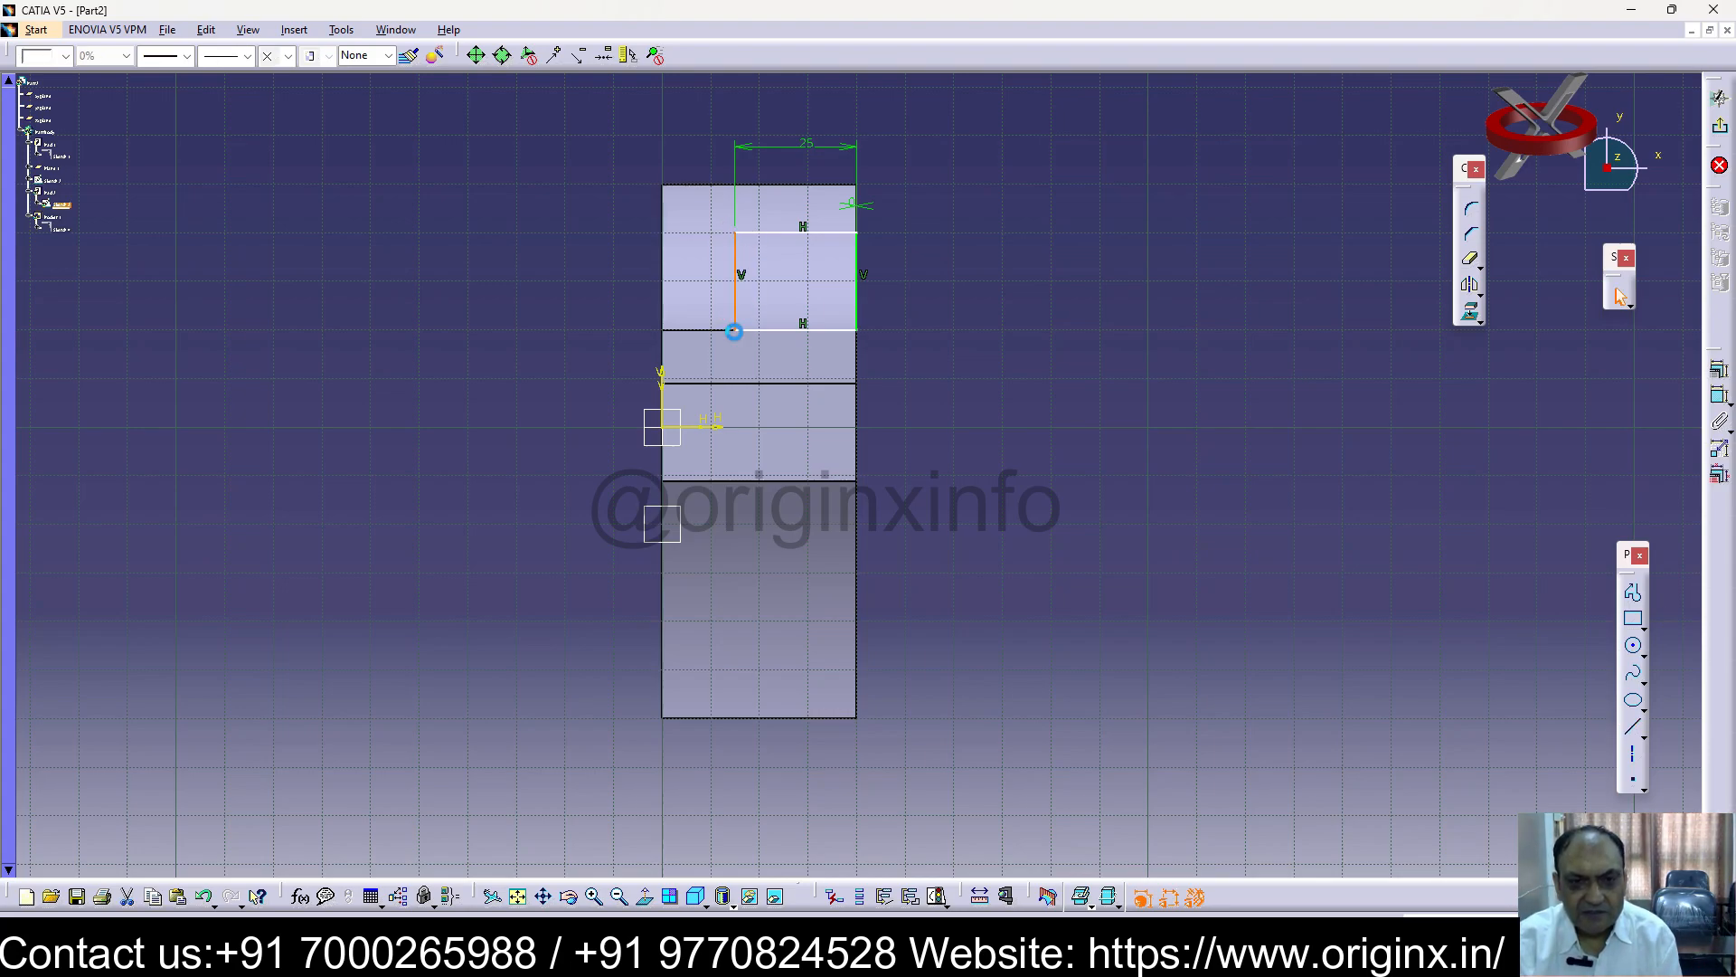
click(796, 232)
click(1137, 327)
Set the lug profile's horizontal length to 20 mm, try 30 mm, and return it to 20 mm
double_click(807, 150)
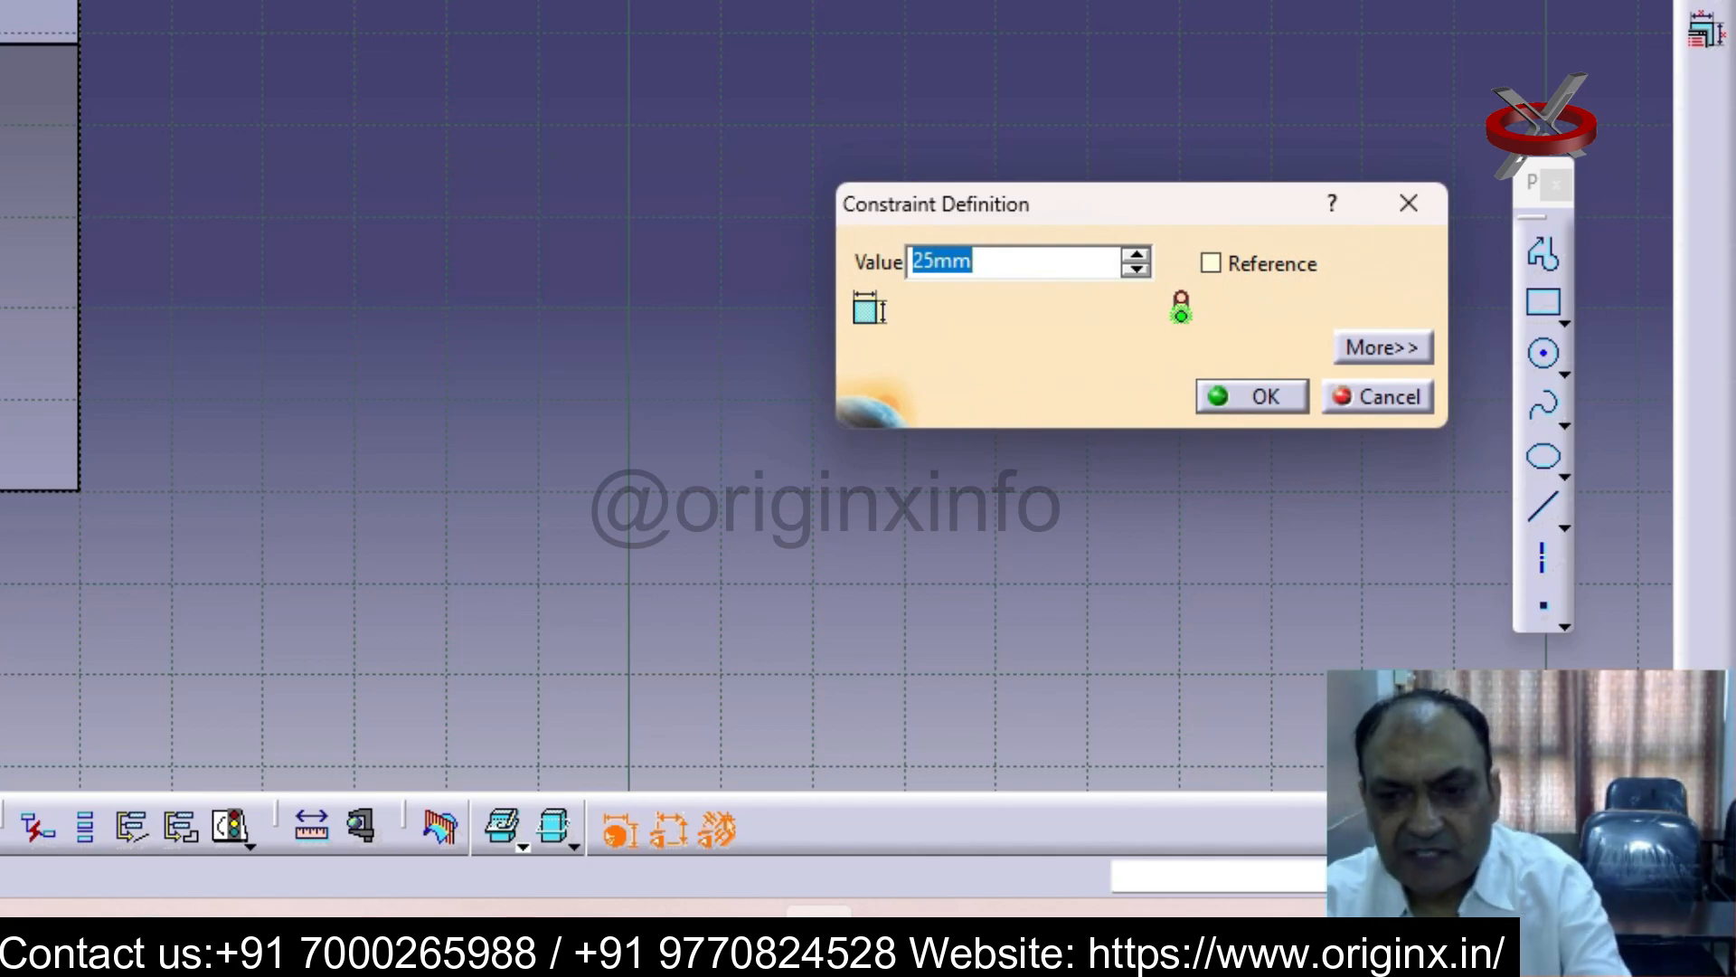
text(20)
key(Return)
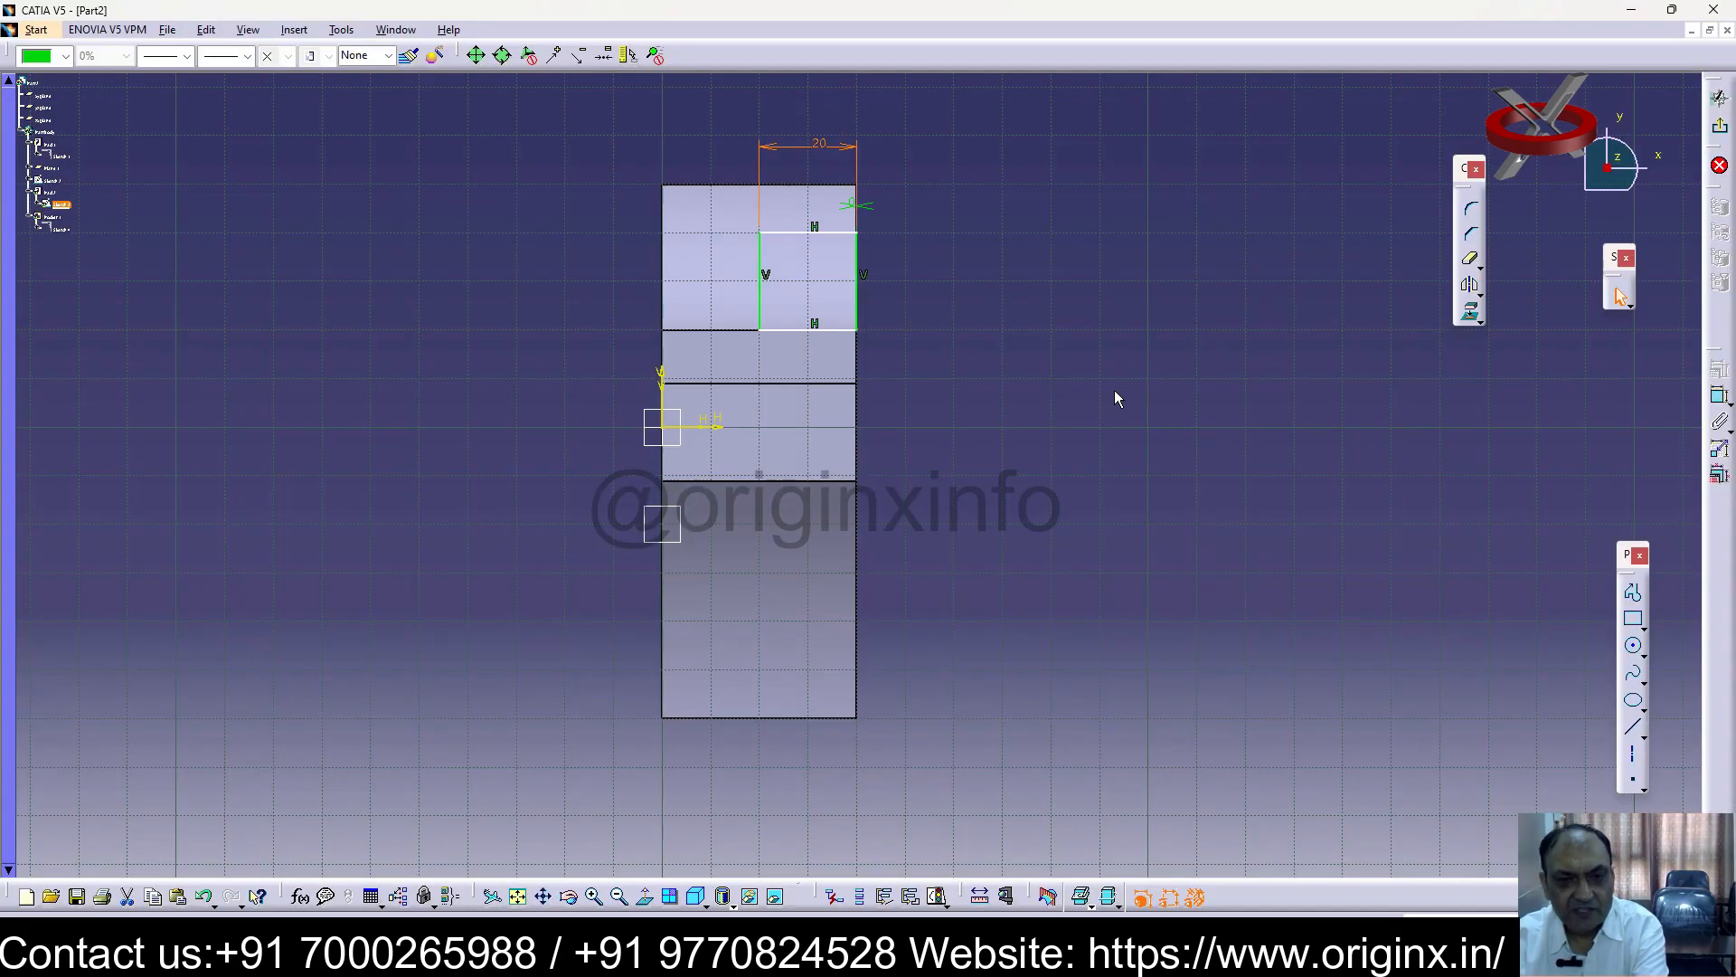
double_click(824, 150)
text(30)
key(Return)
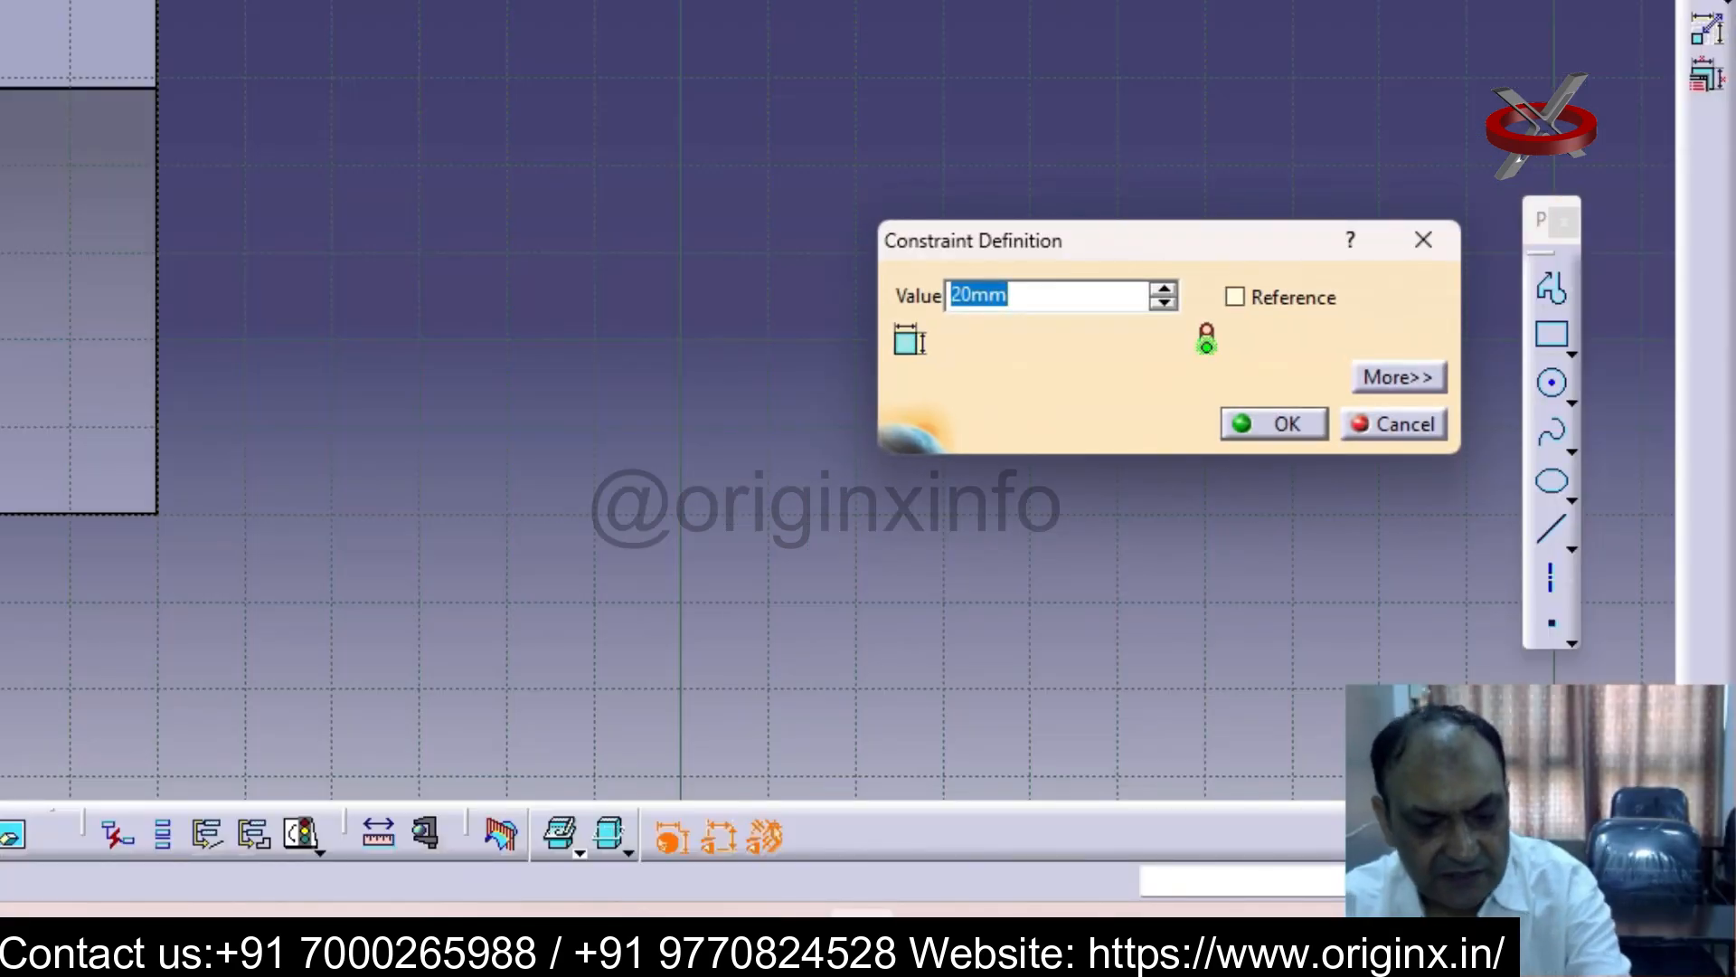
click(1085, 354)
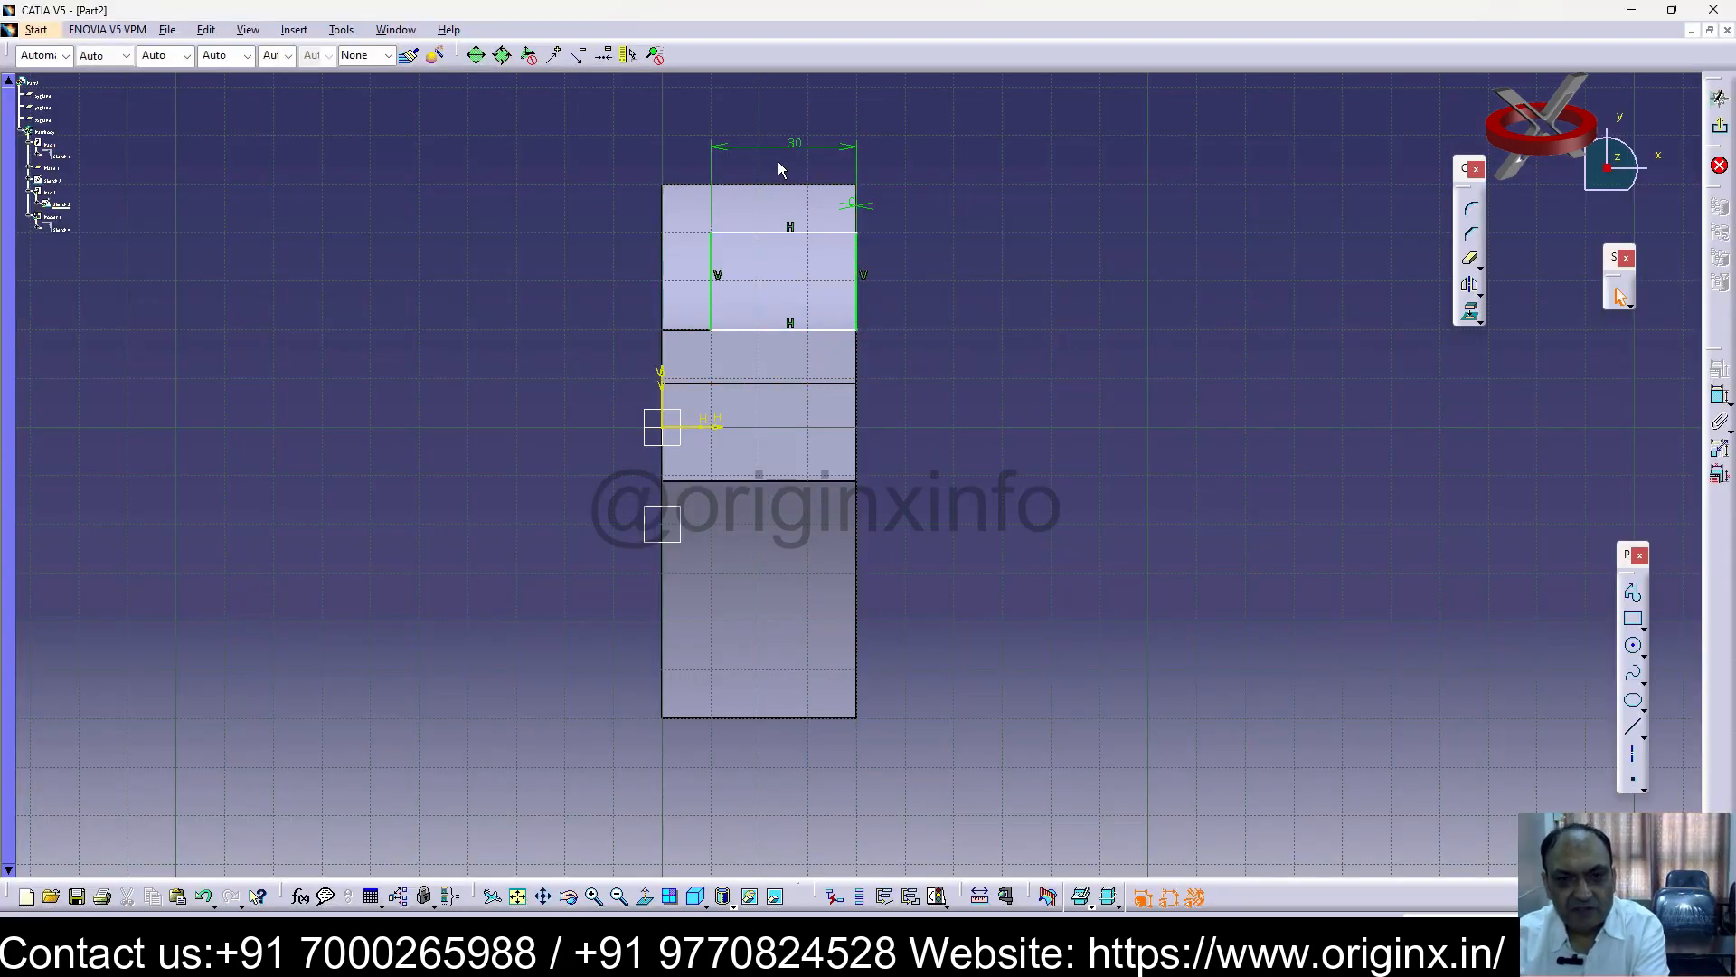
double_click(794, 143)
text(20mm)
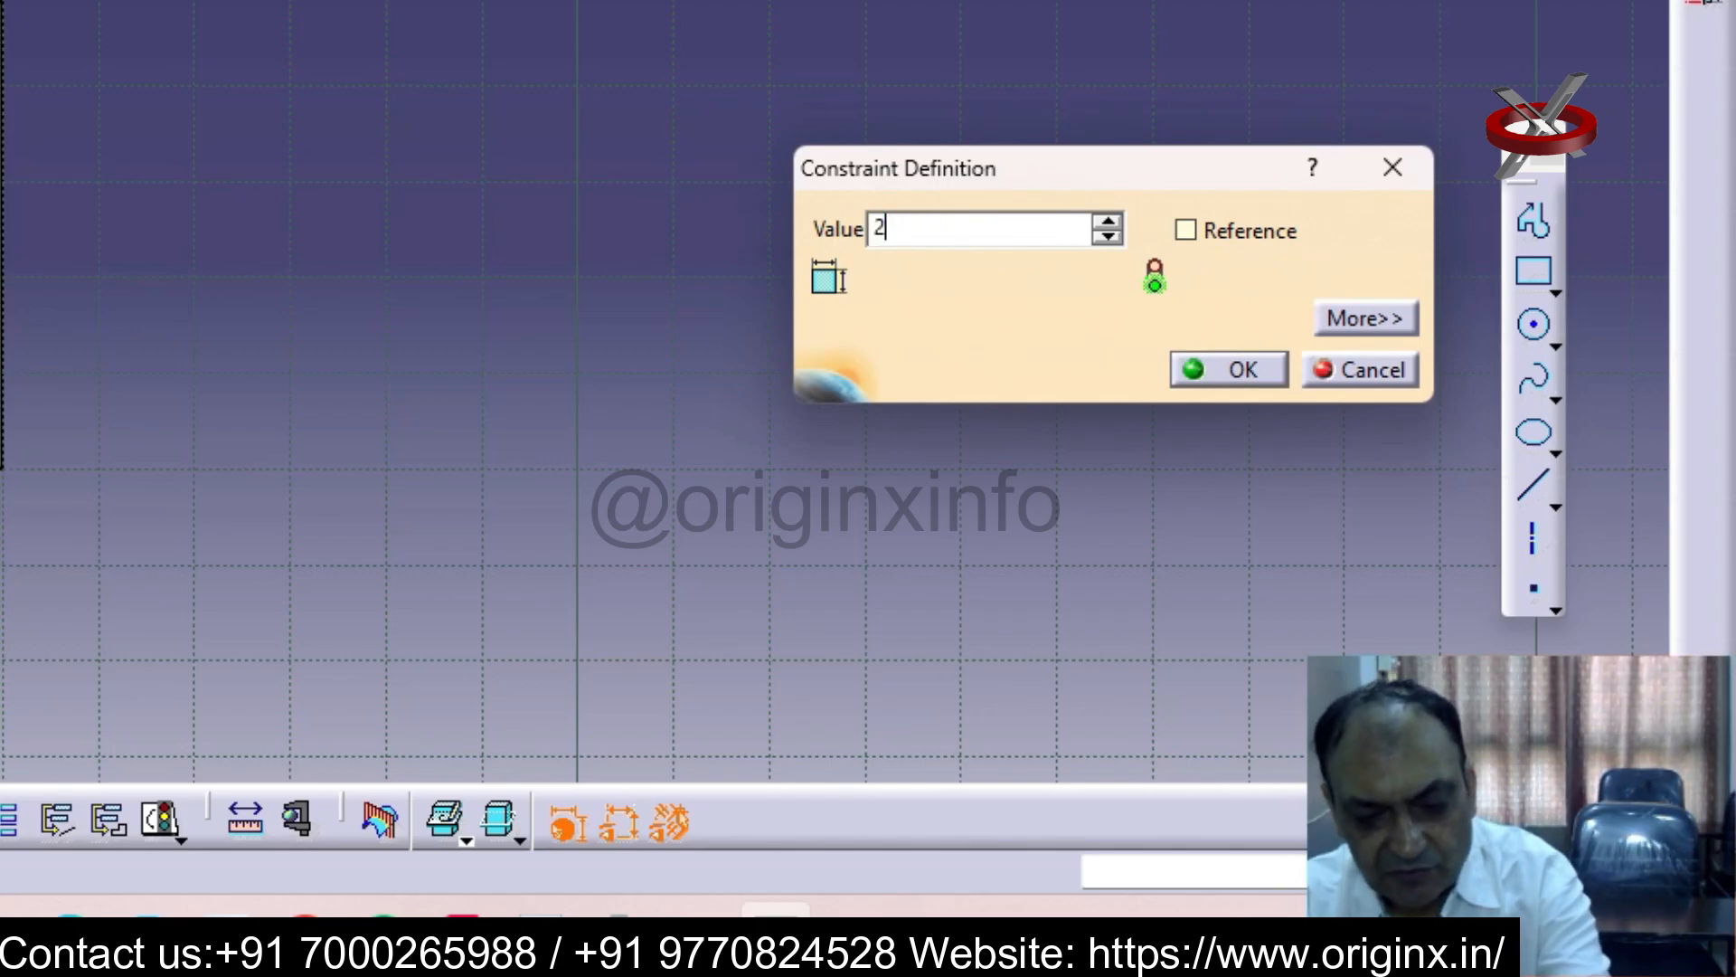
key(Return)
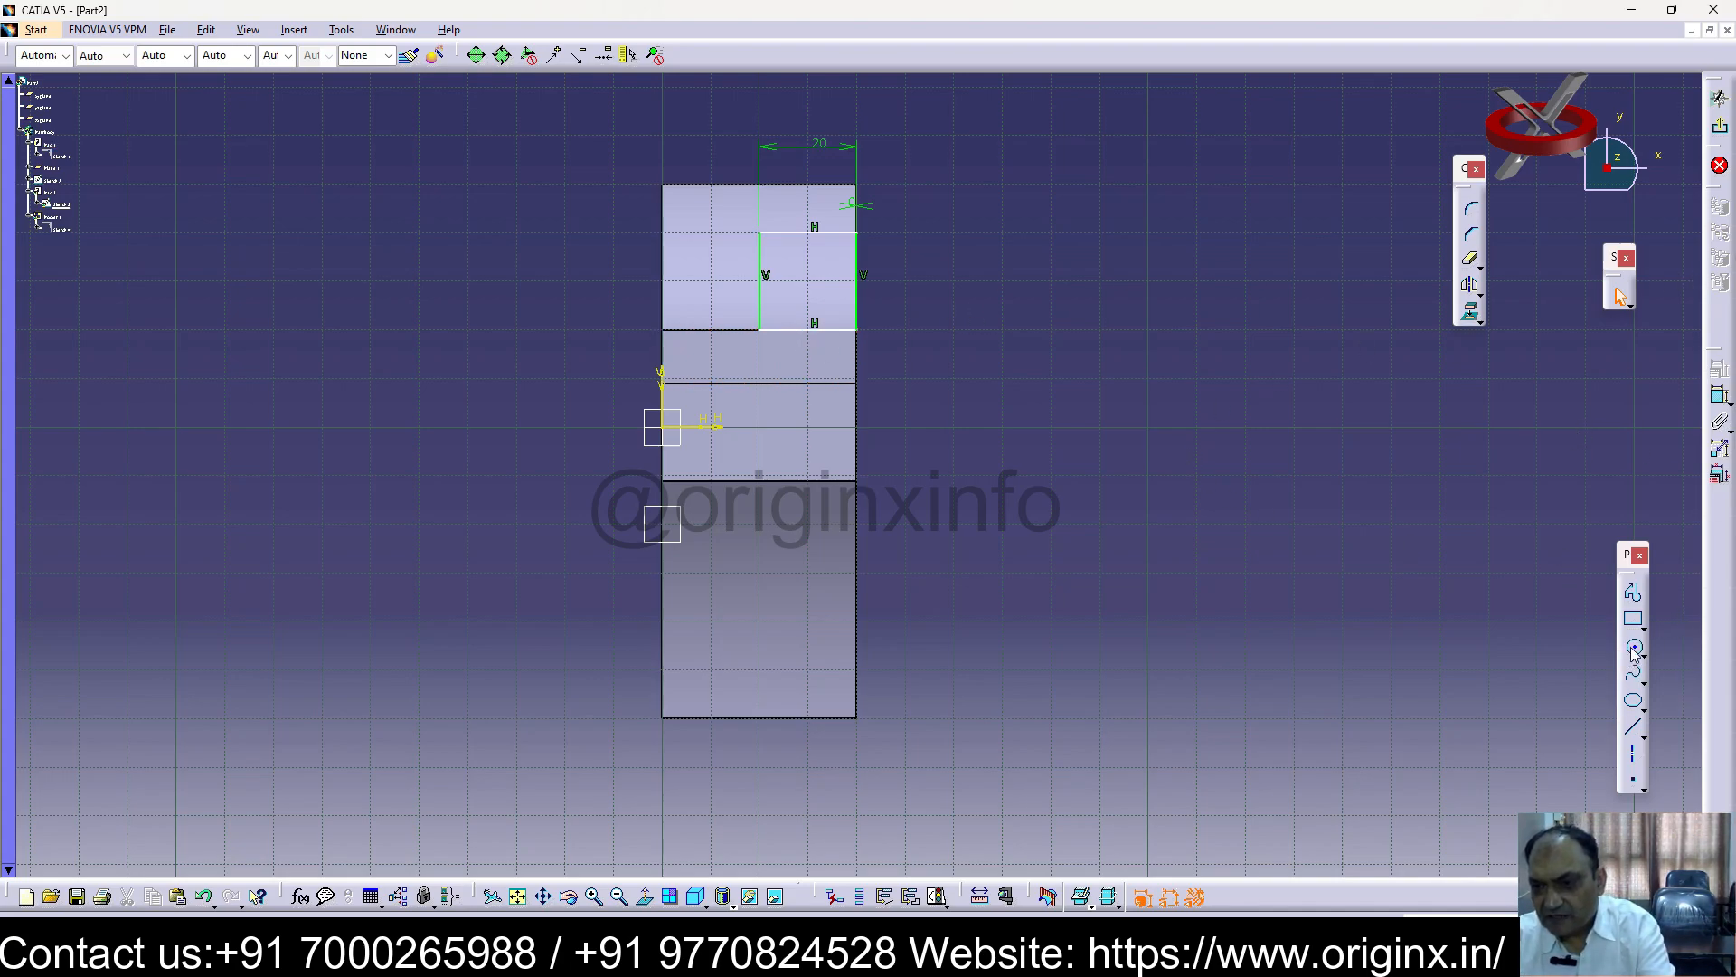
Replace the lug profile's upper edge with a three-point semicircular arc, trimming away the portion inside the profile
click(808, 234)
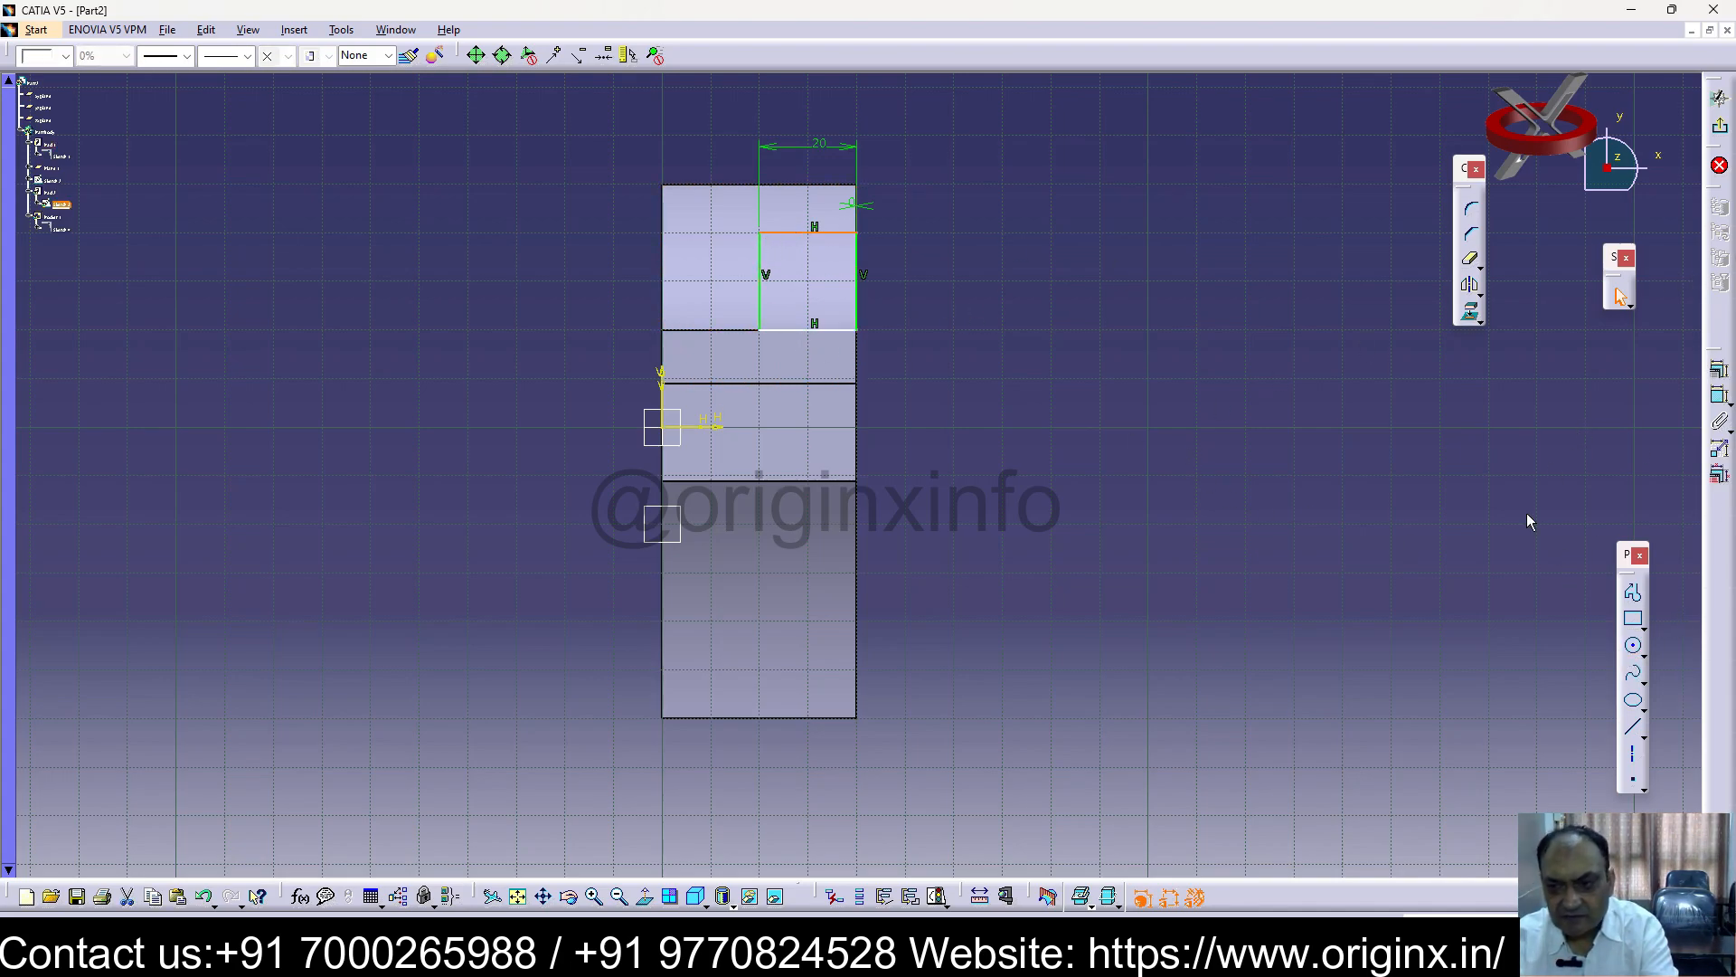
click(1643, 655)
click(1681, 683)
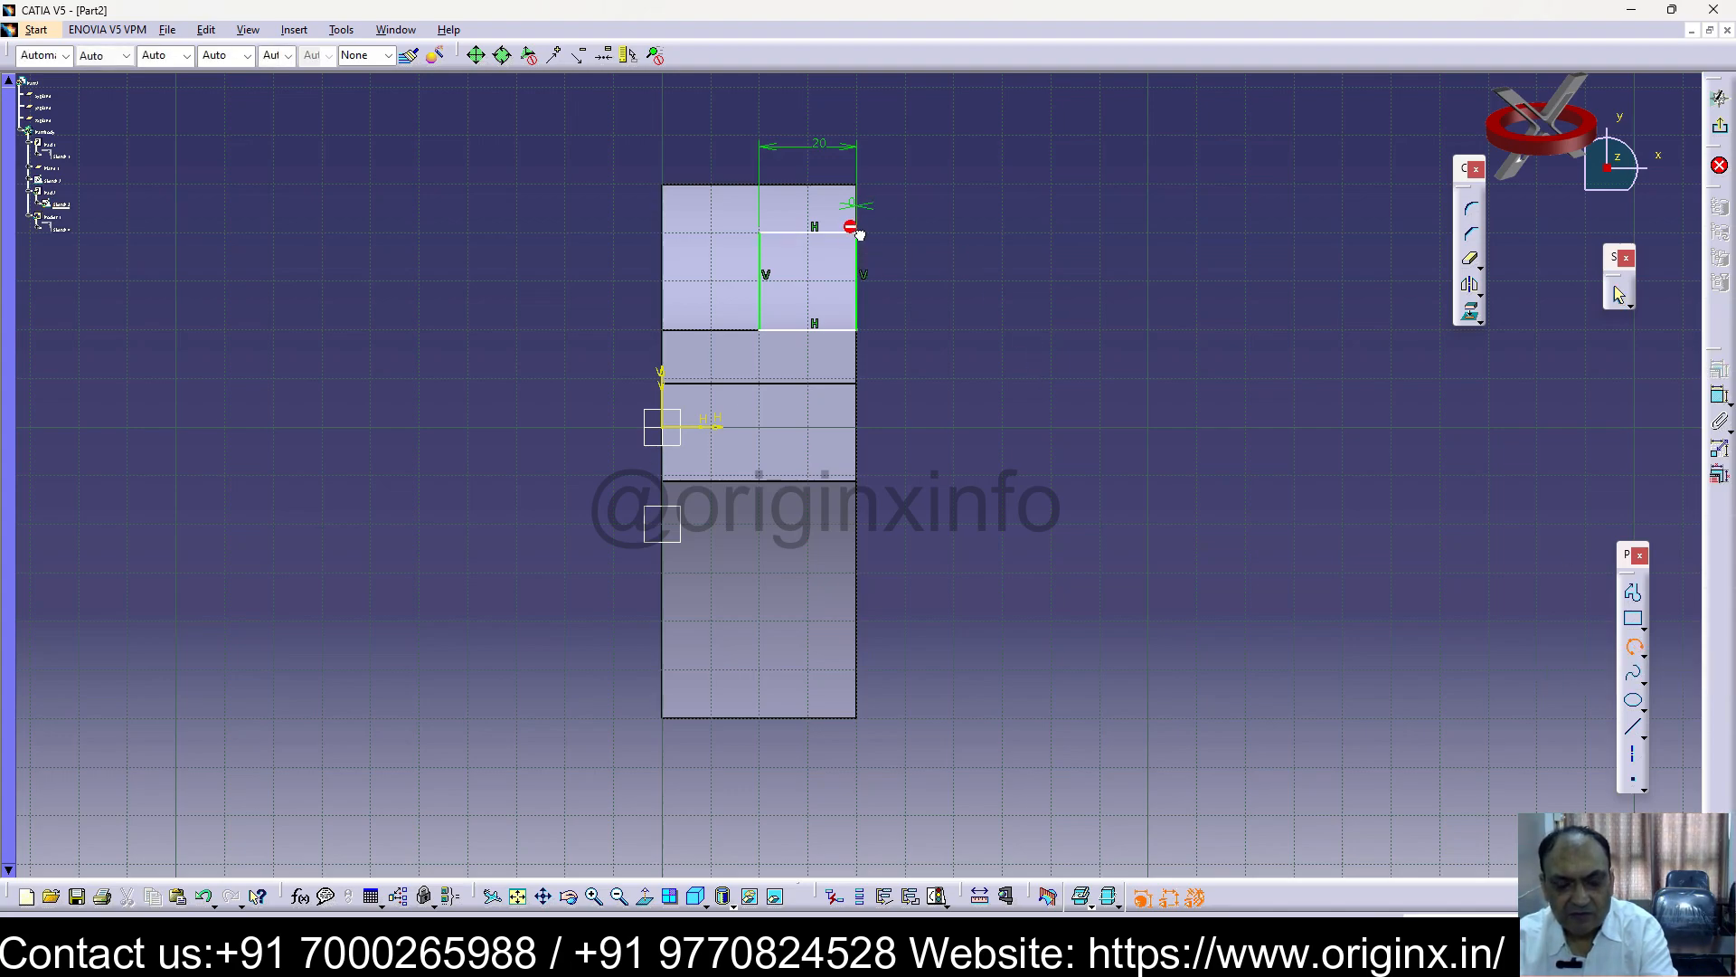
click(761, 238)
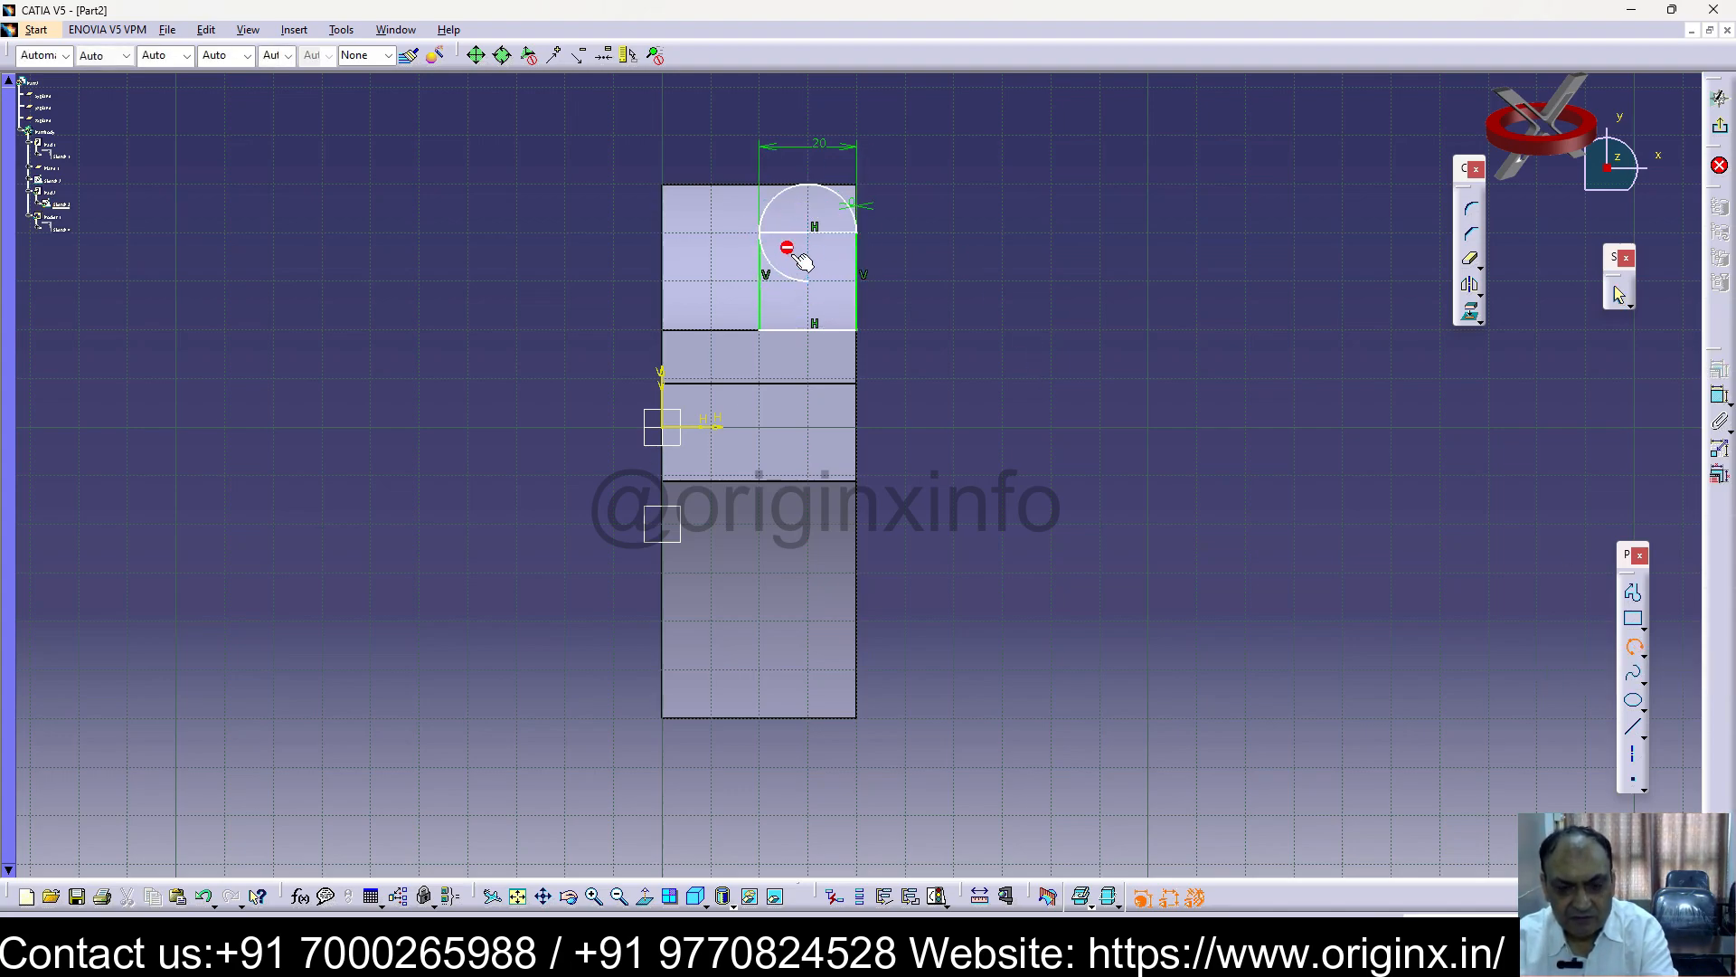
click(801, 281)
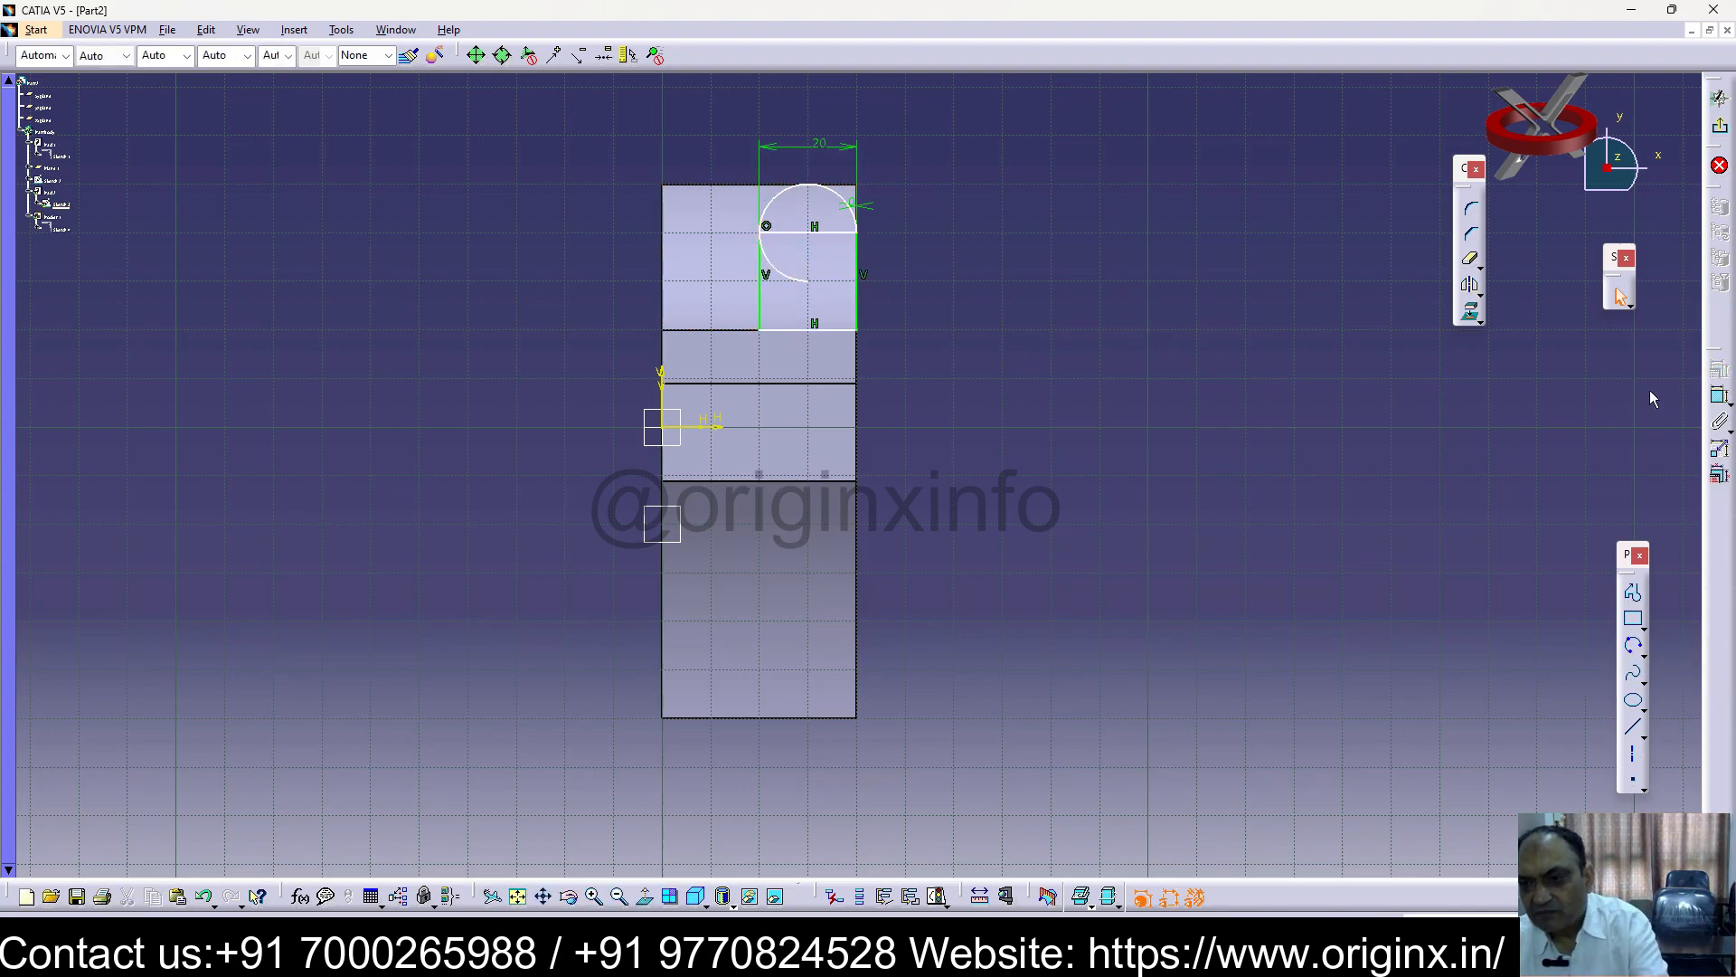
click(799, 280)
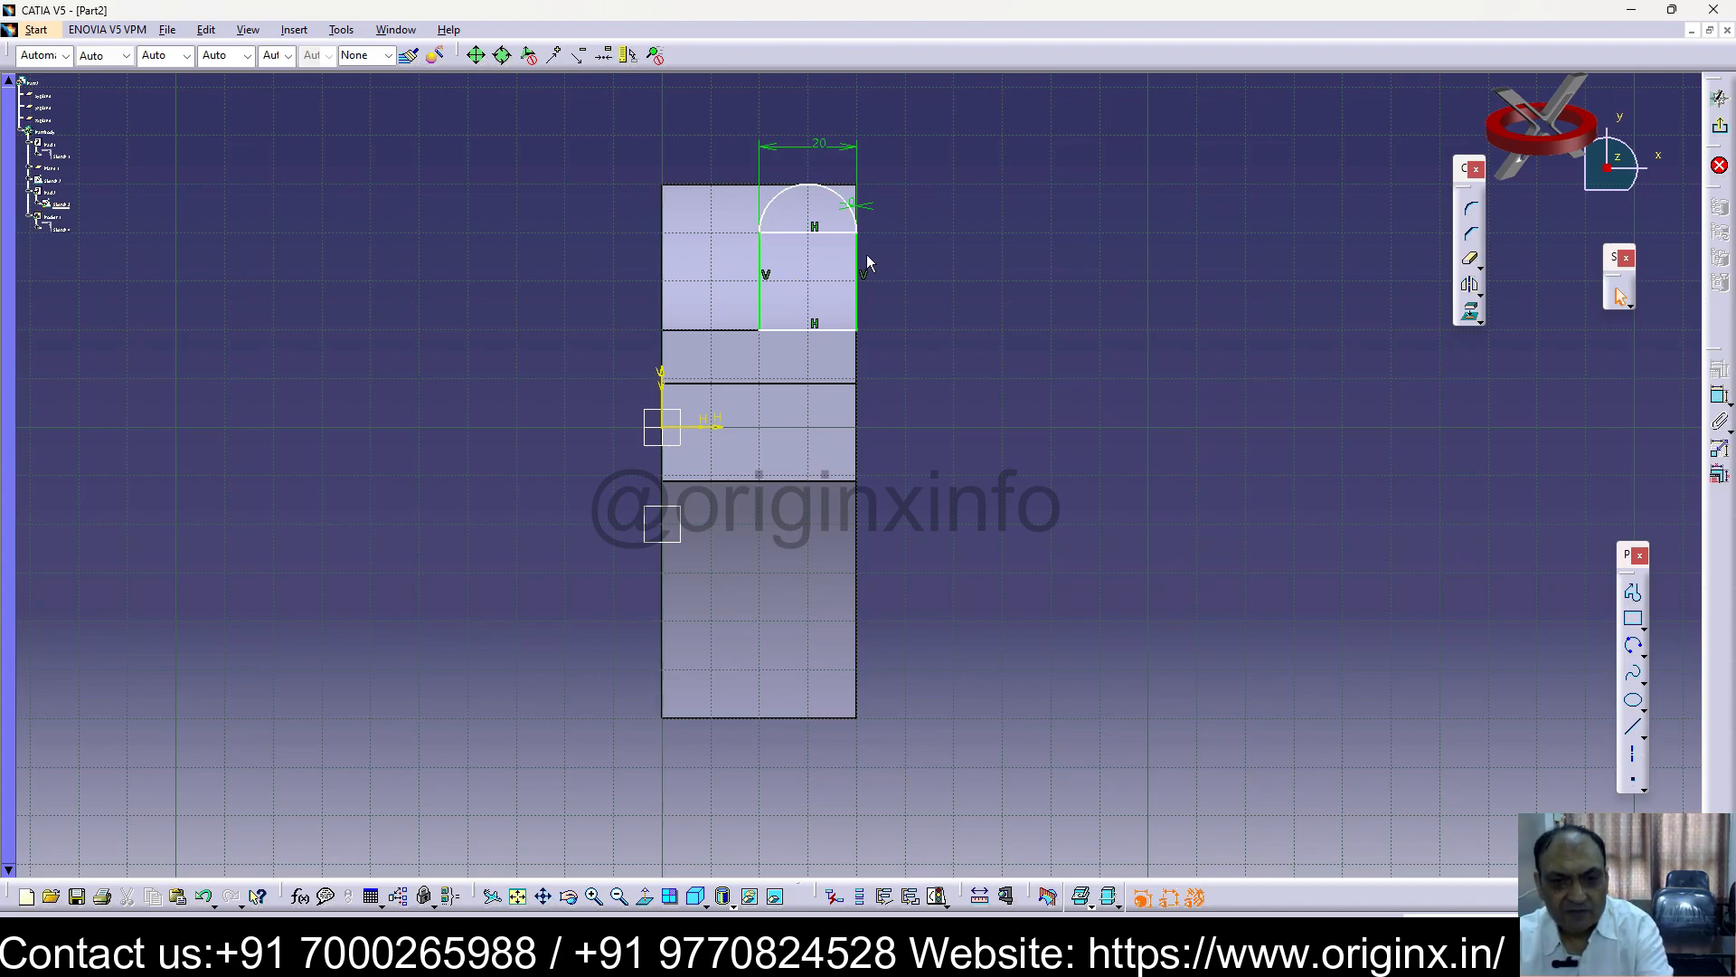
click(796, 237)
key(Delete)
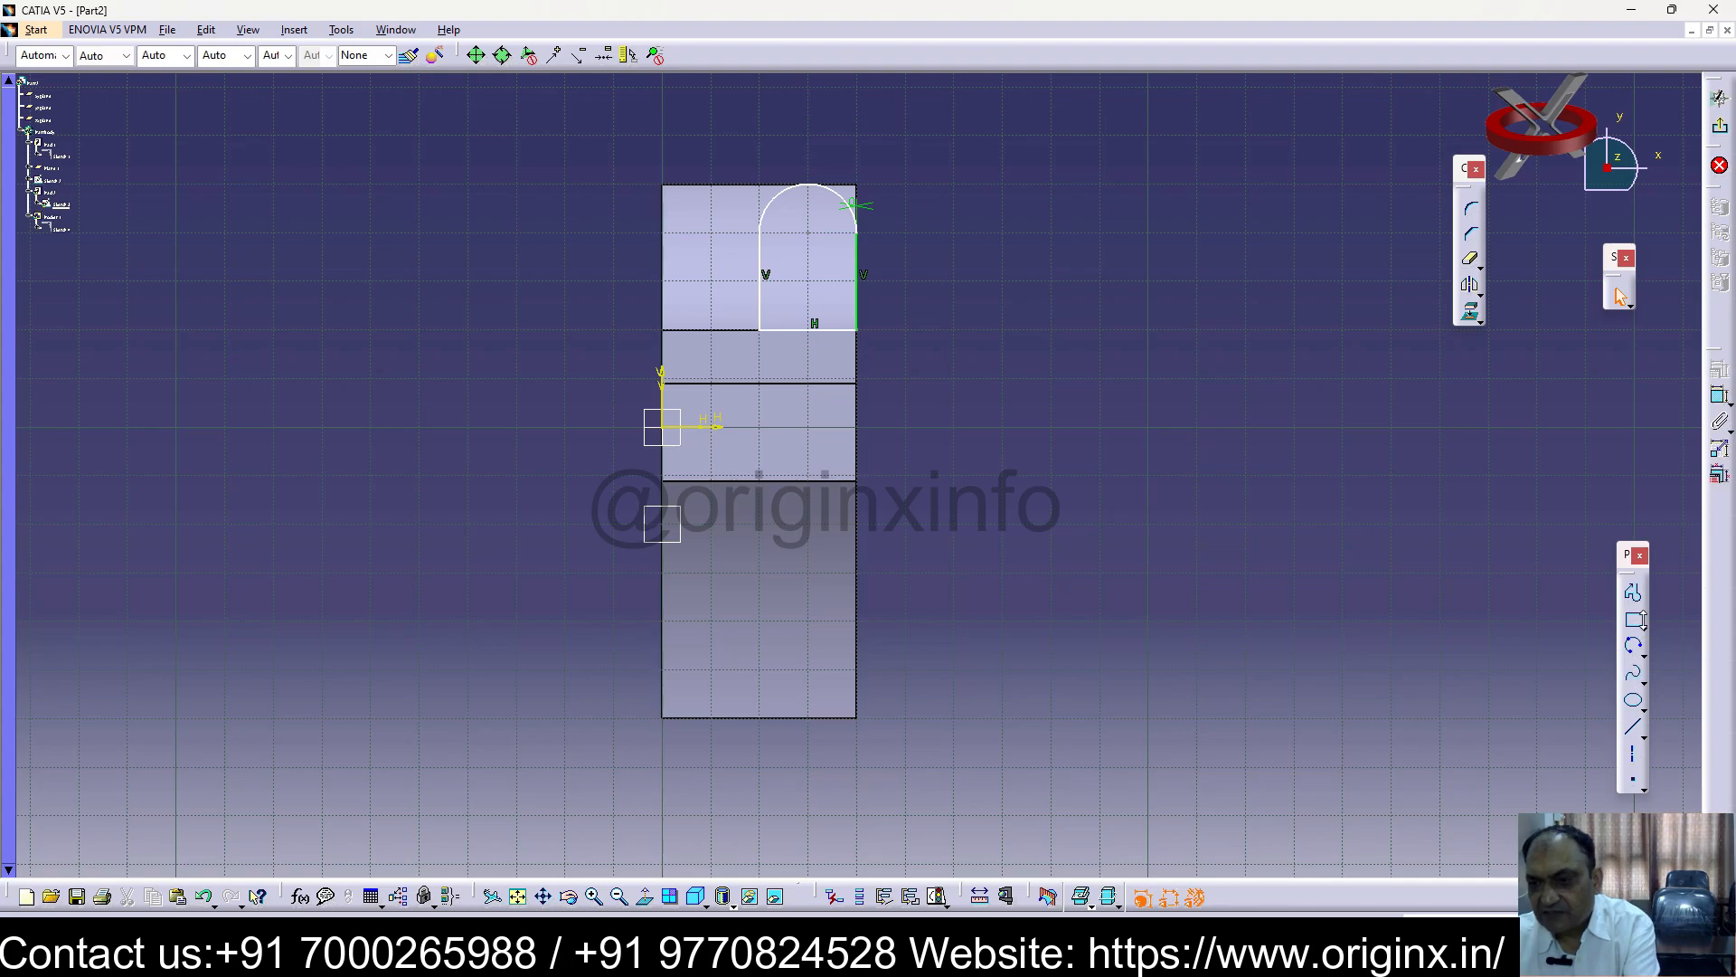
Draw a circle about 20 mm in diameter centred on the profile's rounded end
click(1644, 652)
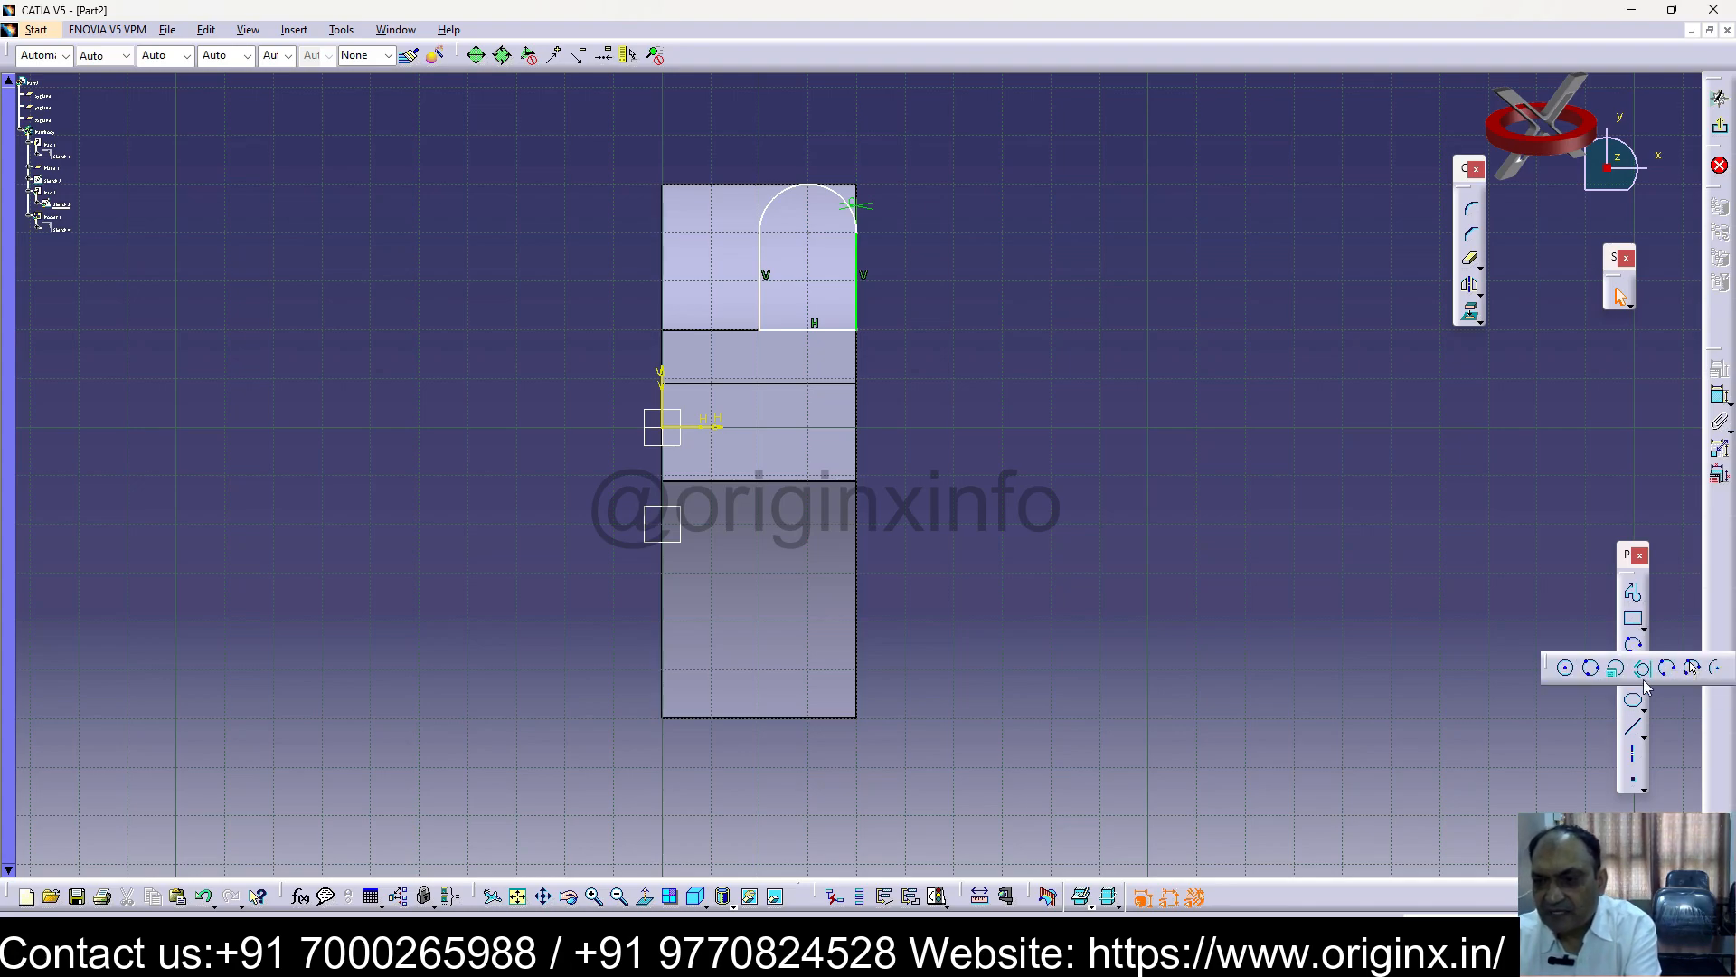
click(1565, 667)
click(808, 236)
click(813, 268)
click(1213, 299)
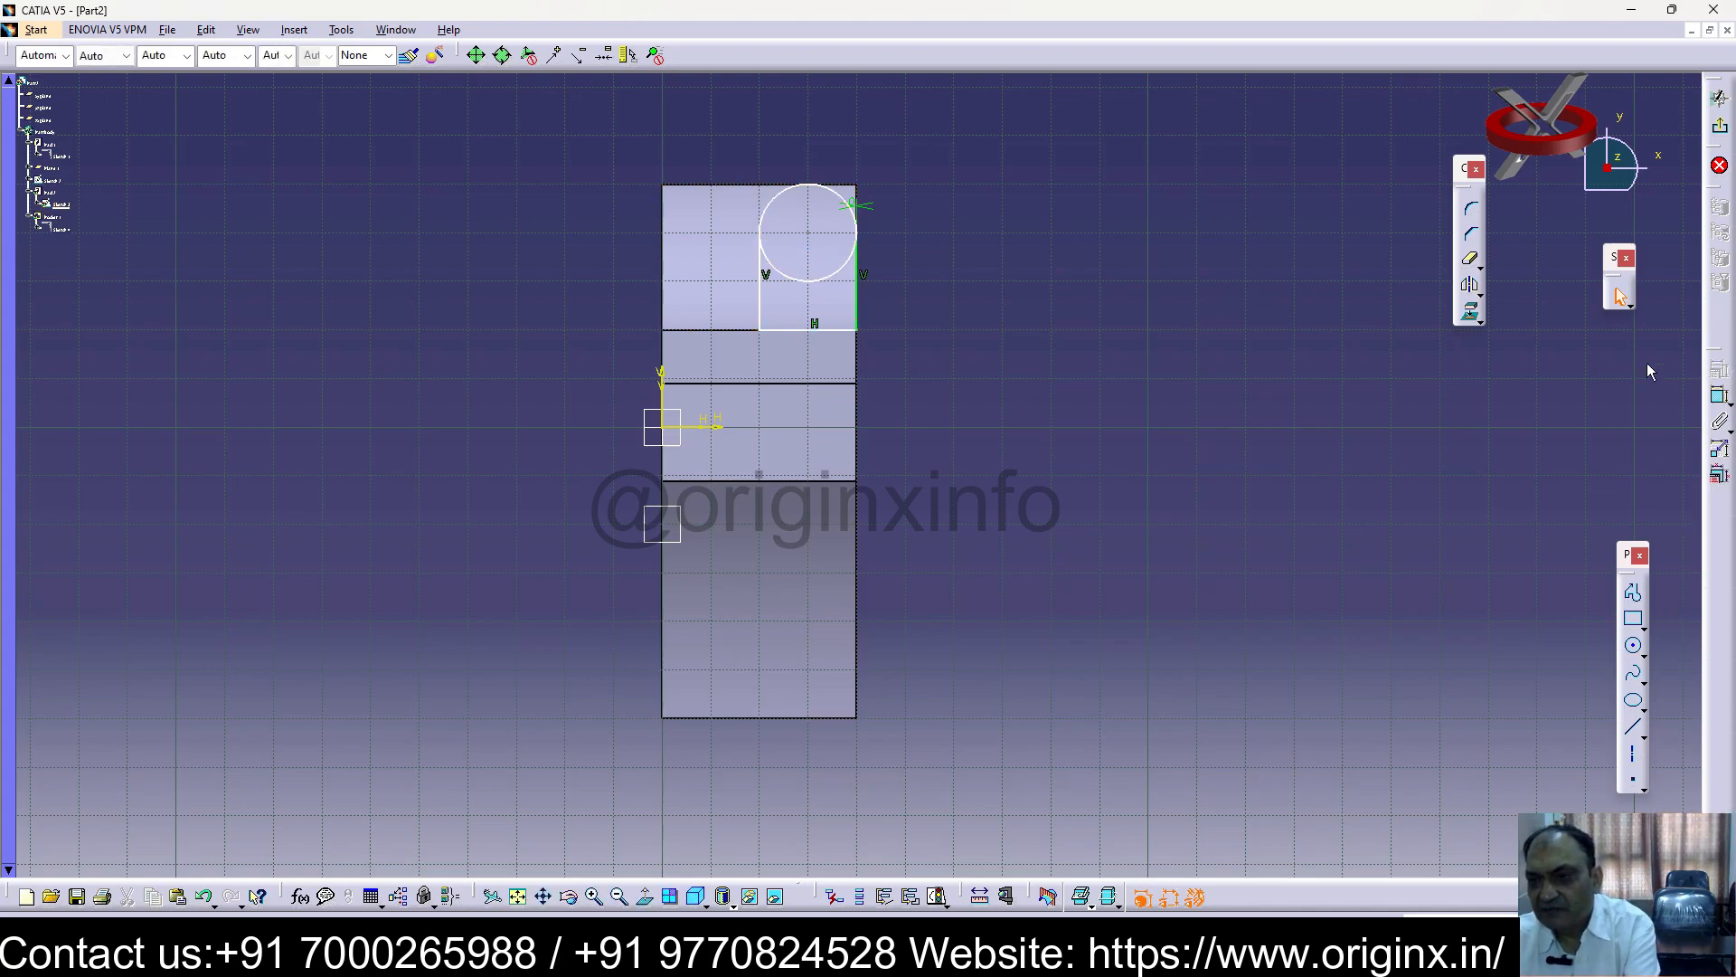
Try to dimension the diameter at the profile's rounded end, and undo the dimension
click(846, 197)
click(1719, 396)
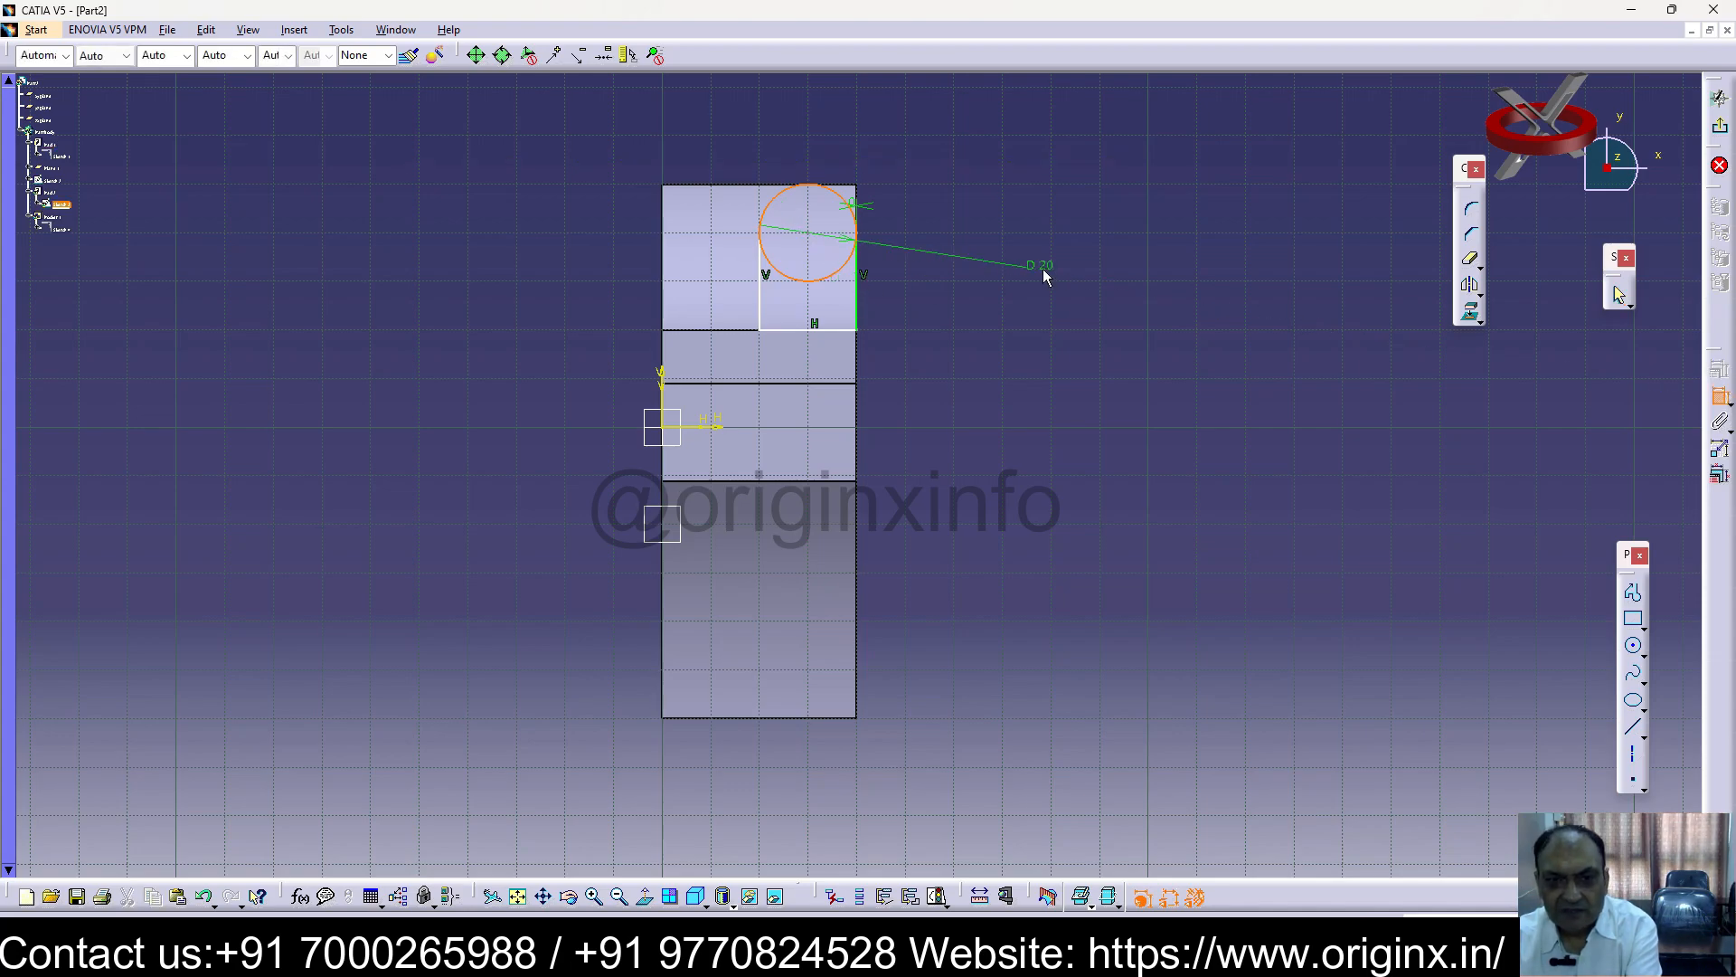
click(1060, 278)
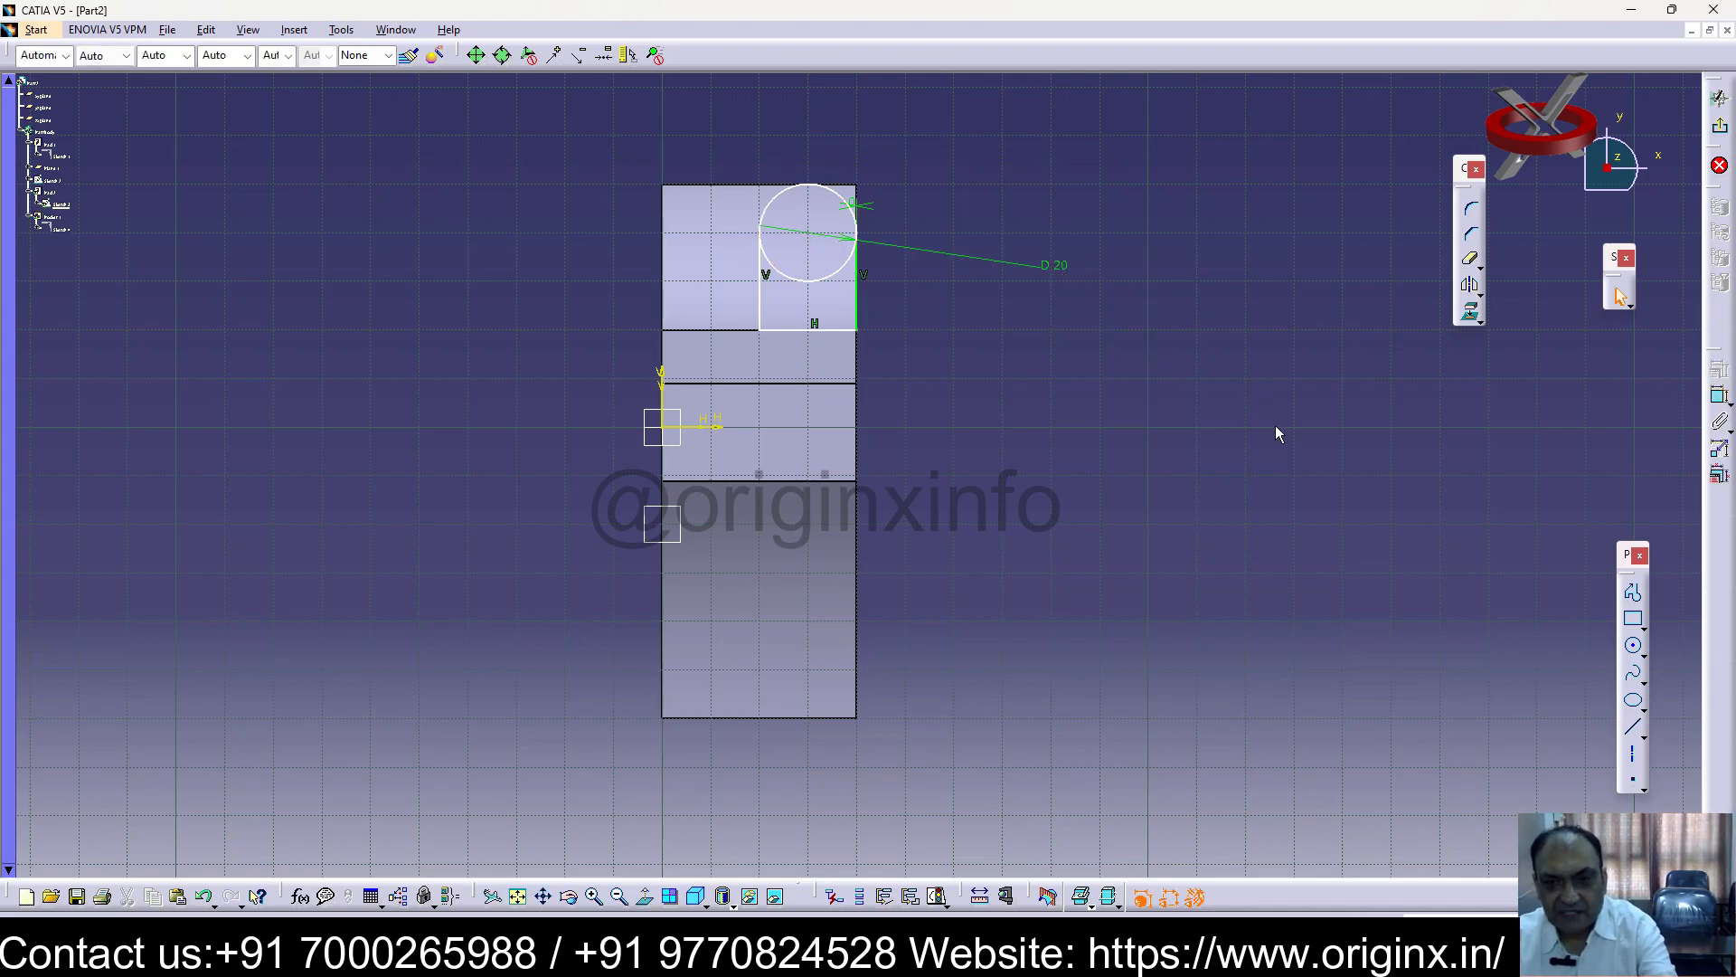
key(ctrl+z)
click(1201, 338)
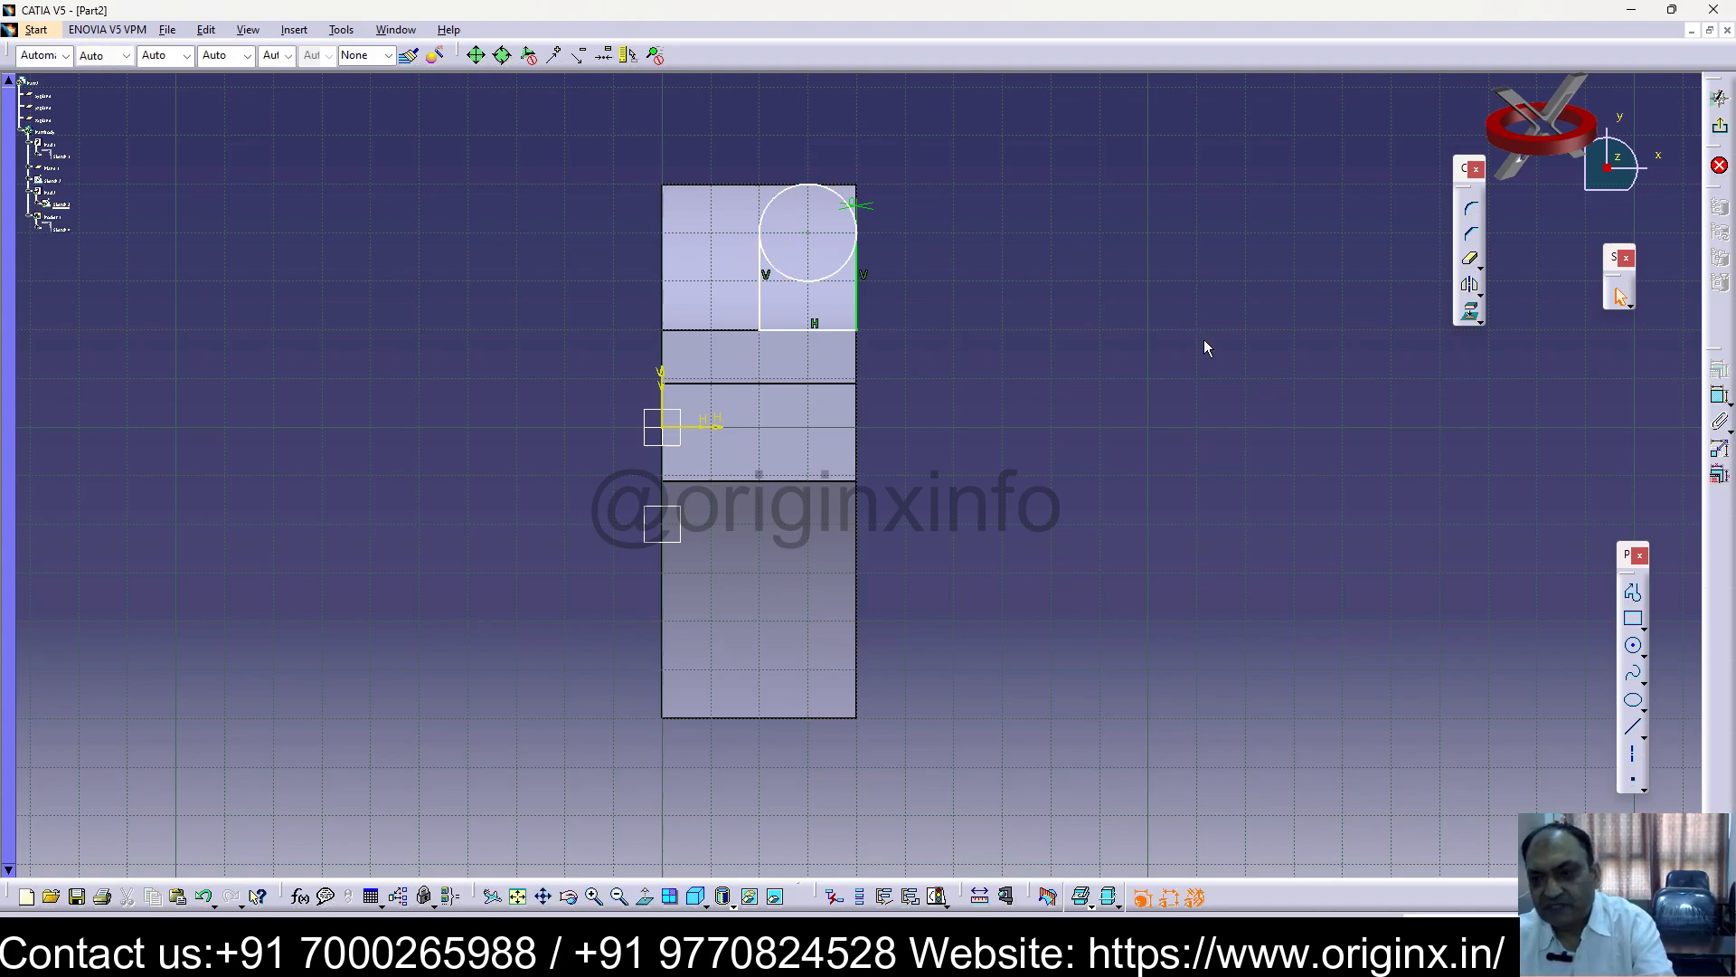
Dimension the circle inside the rounded end and set its diameter to 10 mm
click(808, 280)
double_click(1067, 408)
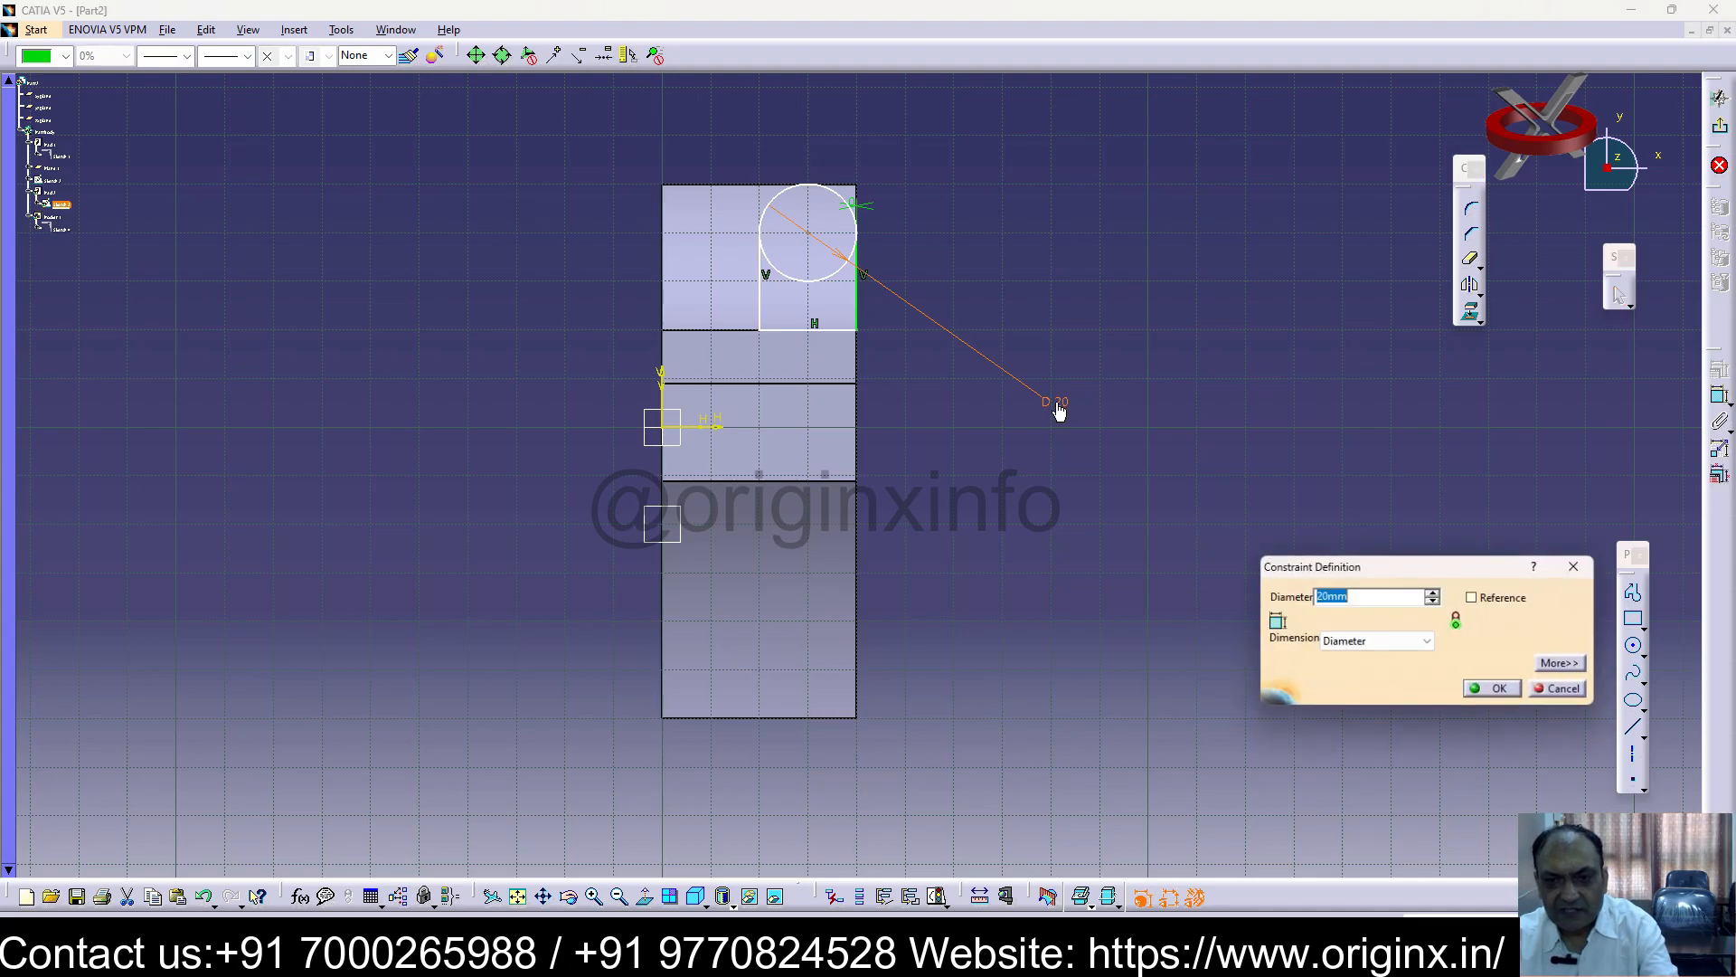
text(10mm)
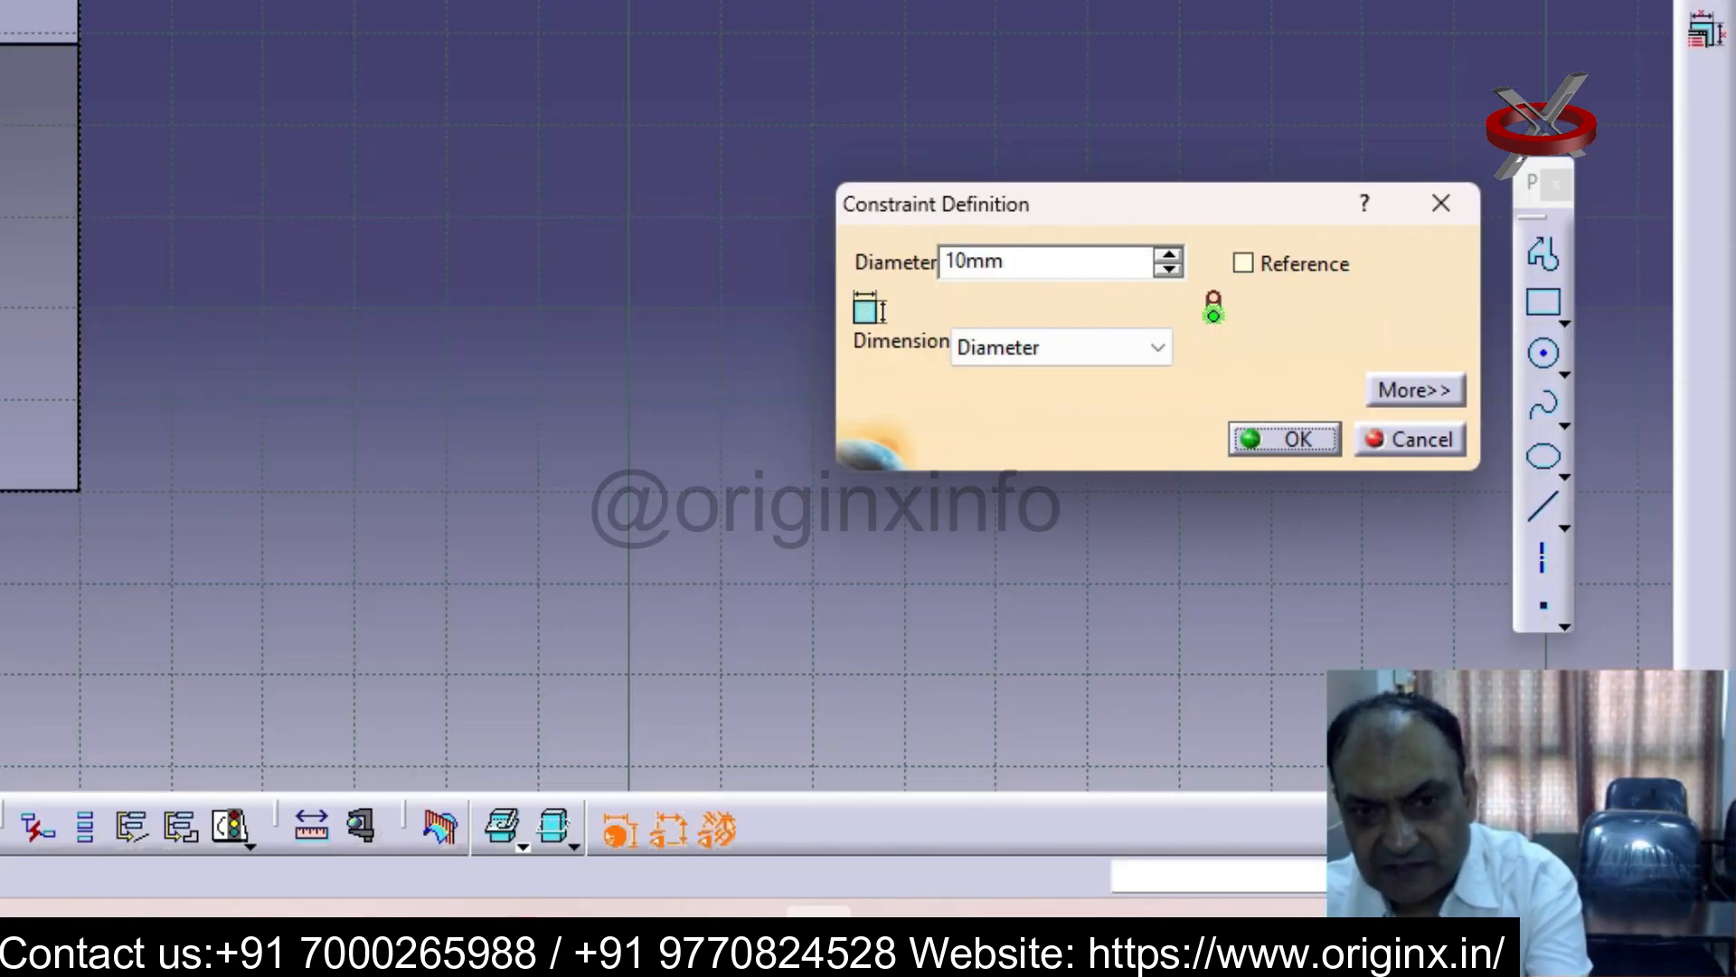
key(Return)
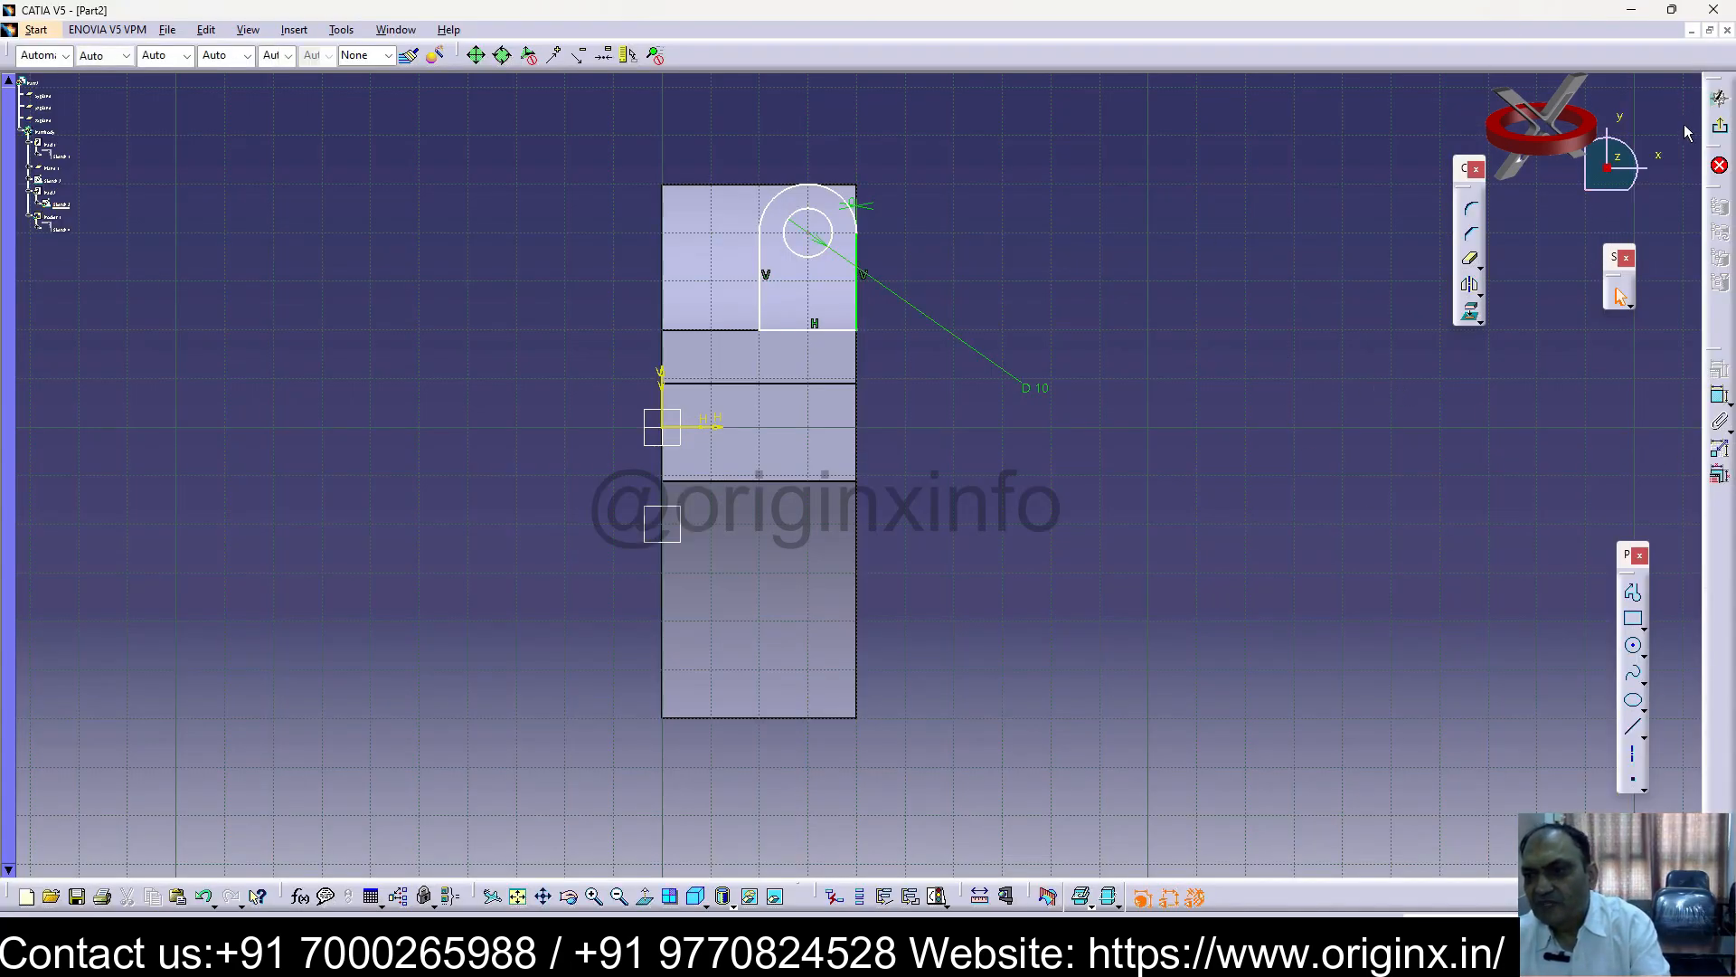
Exit the lug's profile sketch and undo the operations back to before the lug and its hole were created
click(1721, 133)
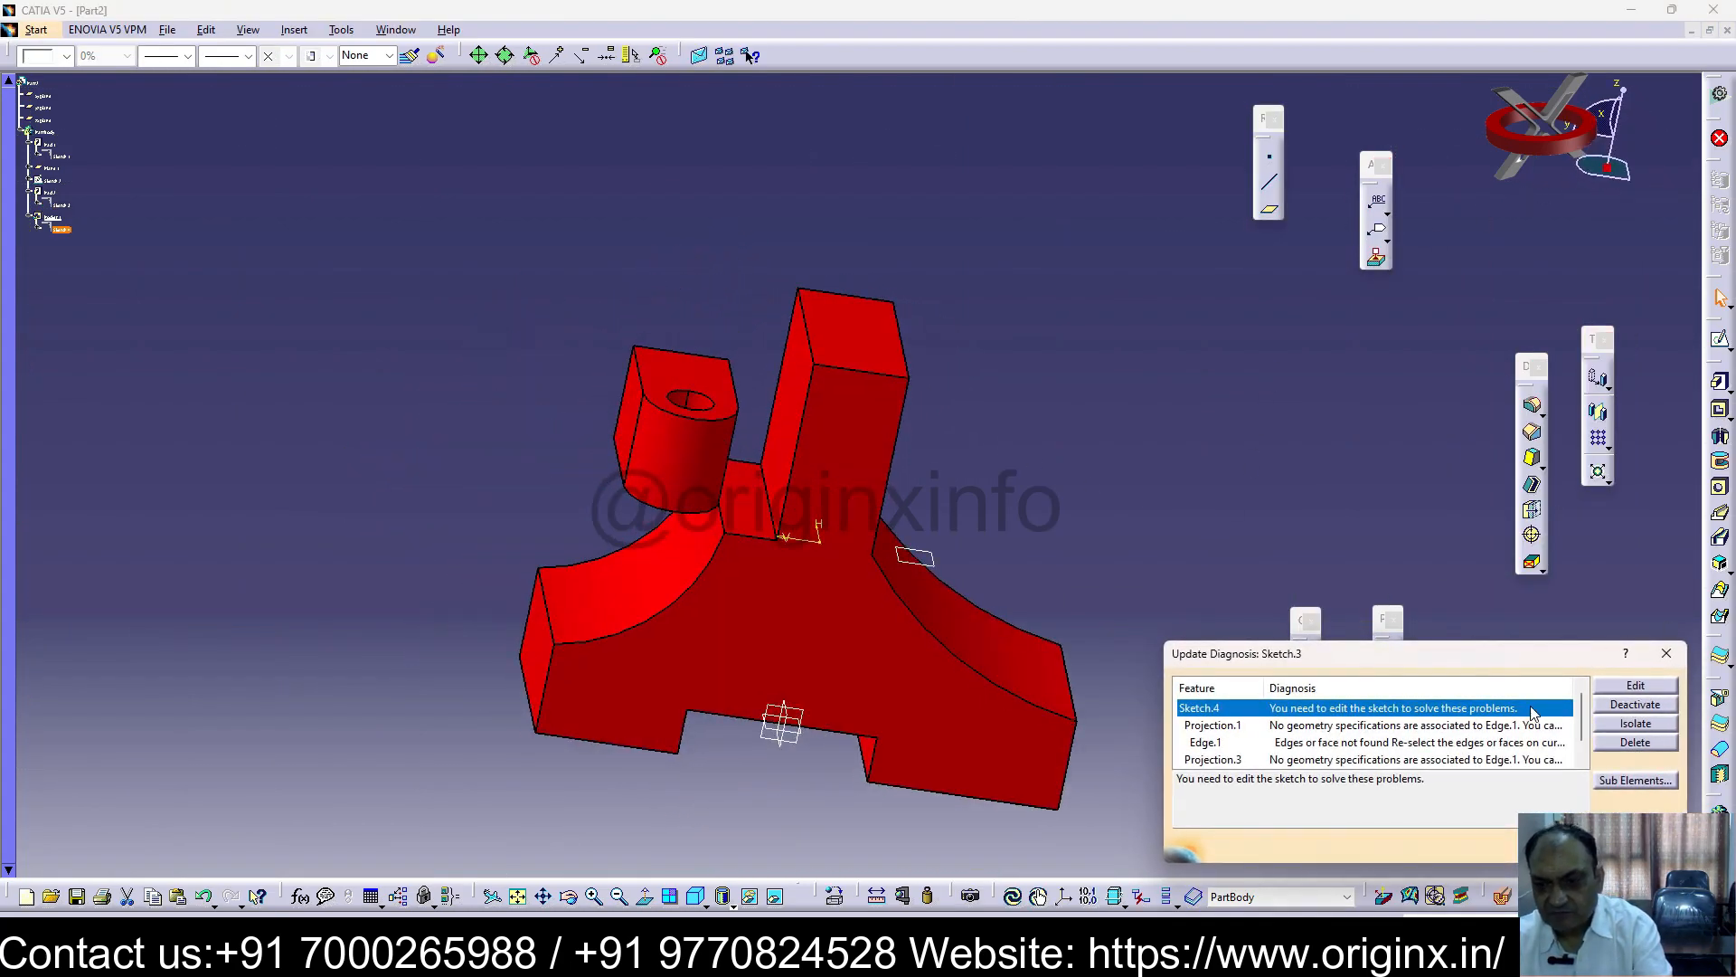
click(1668, 655)
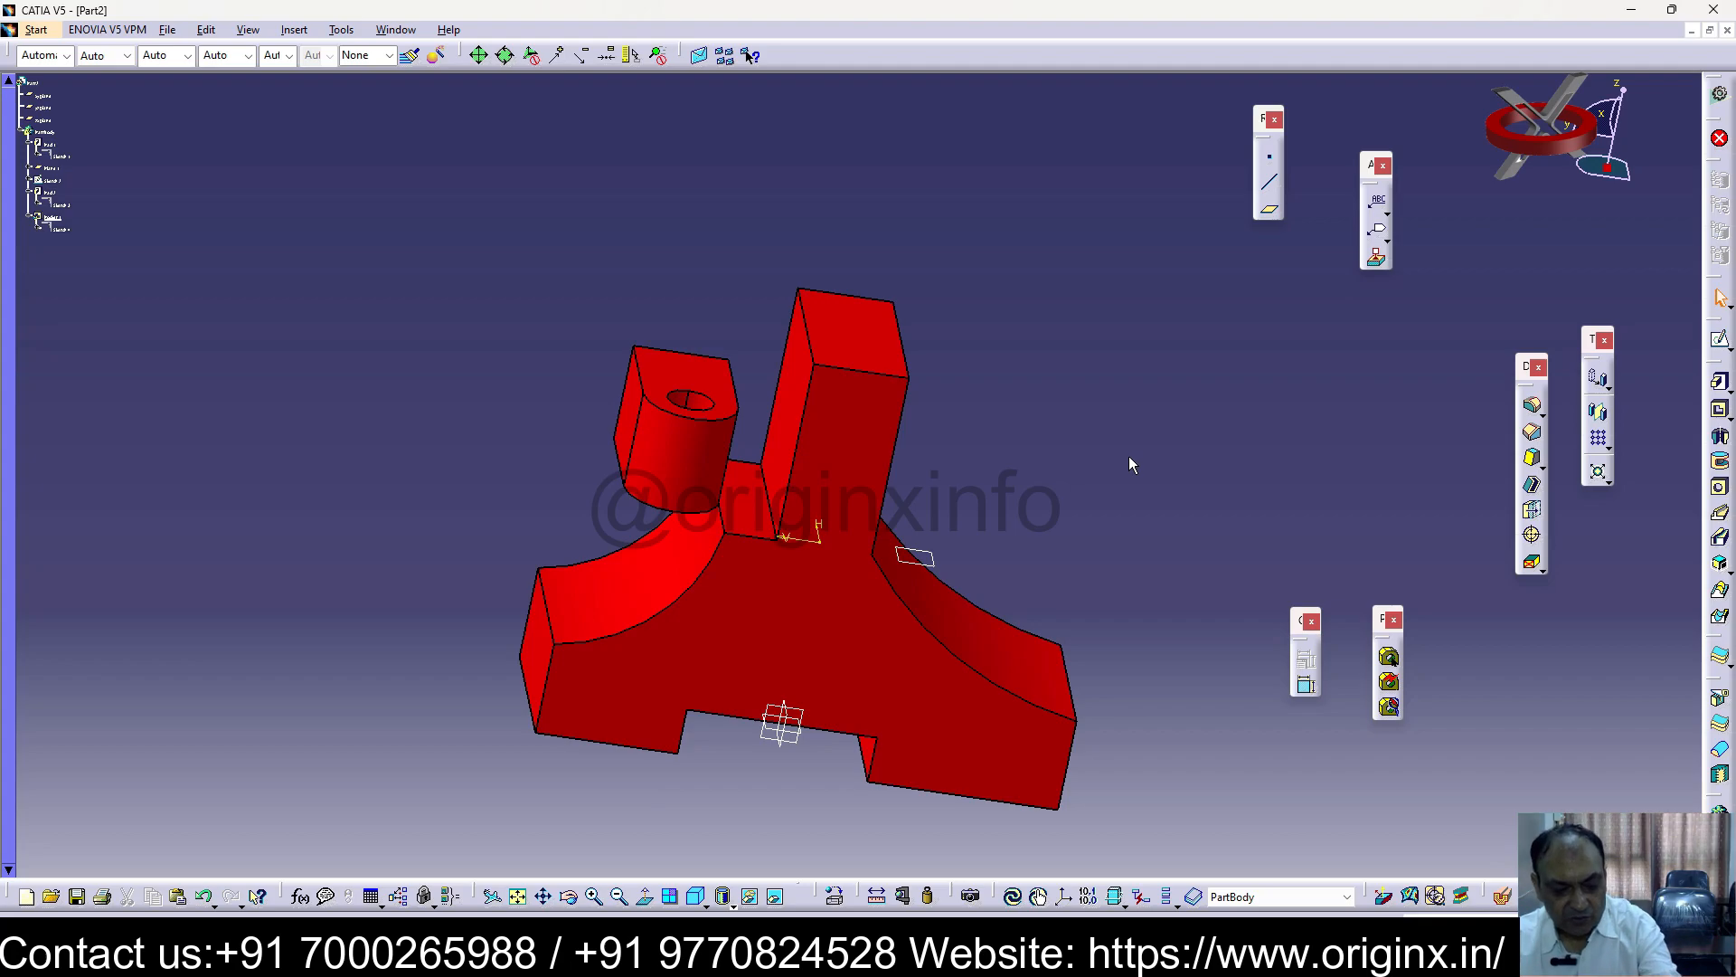
key(ctrl+z)
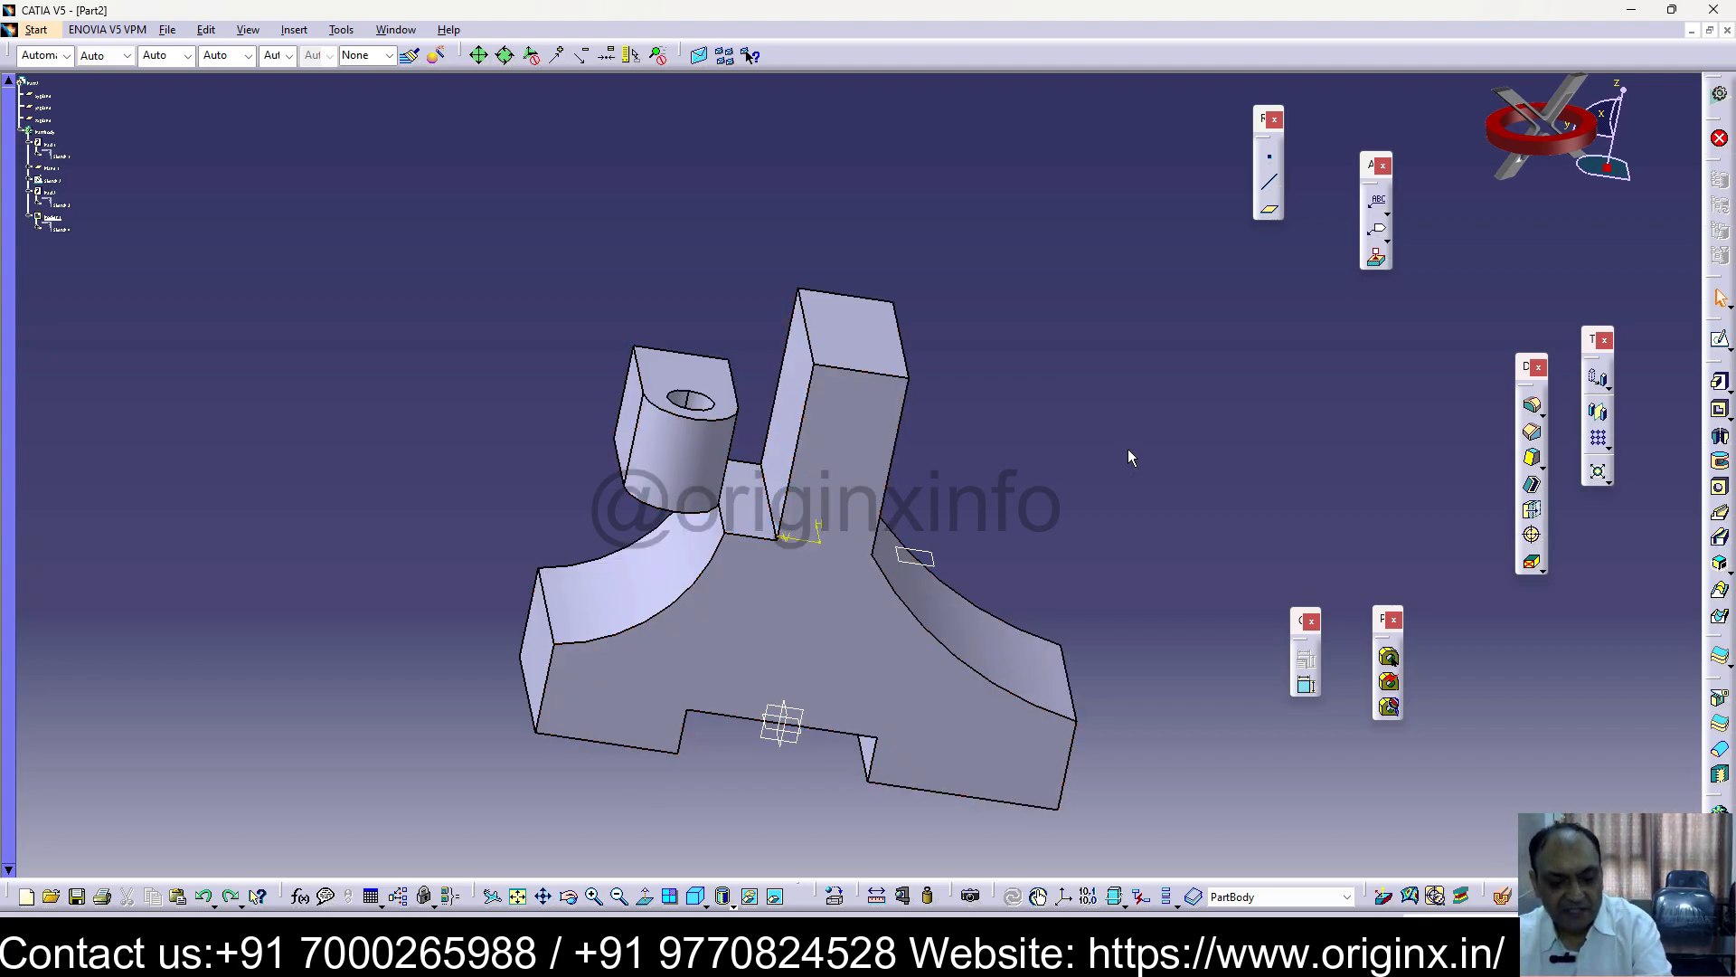
key(ctrl+z)
key(ctrl+z)
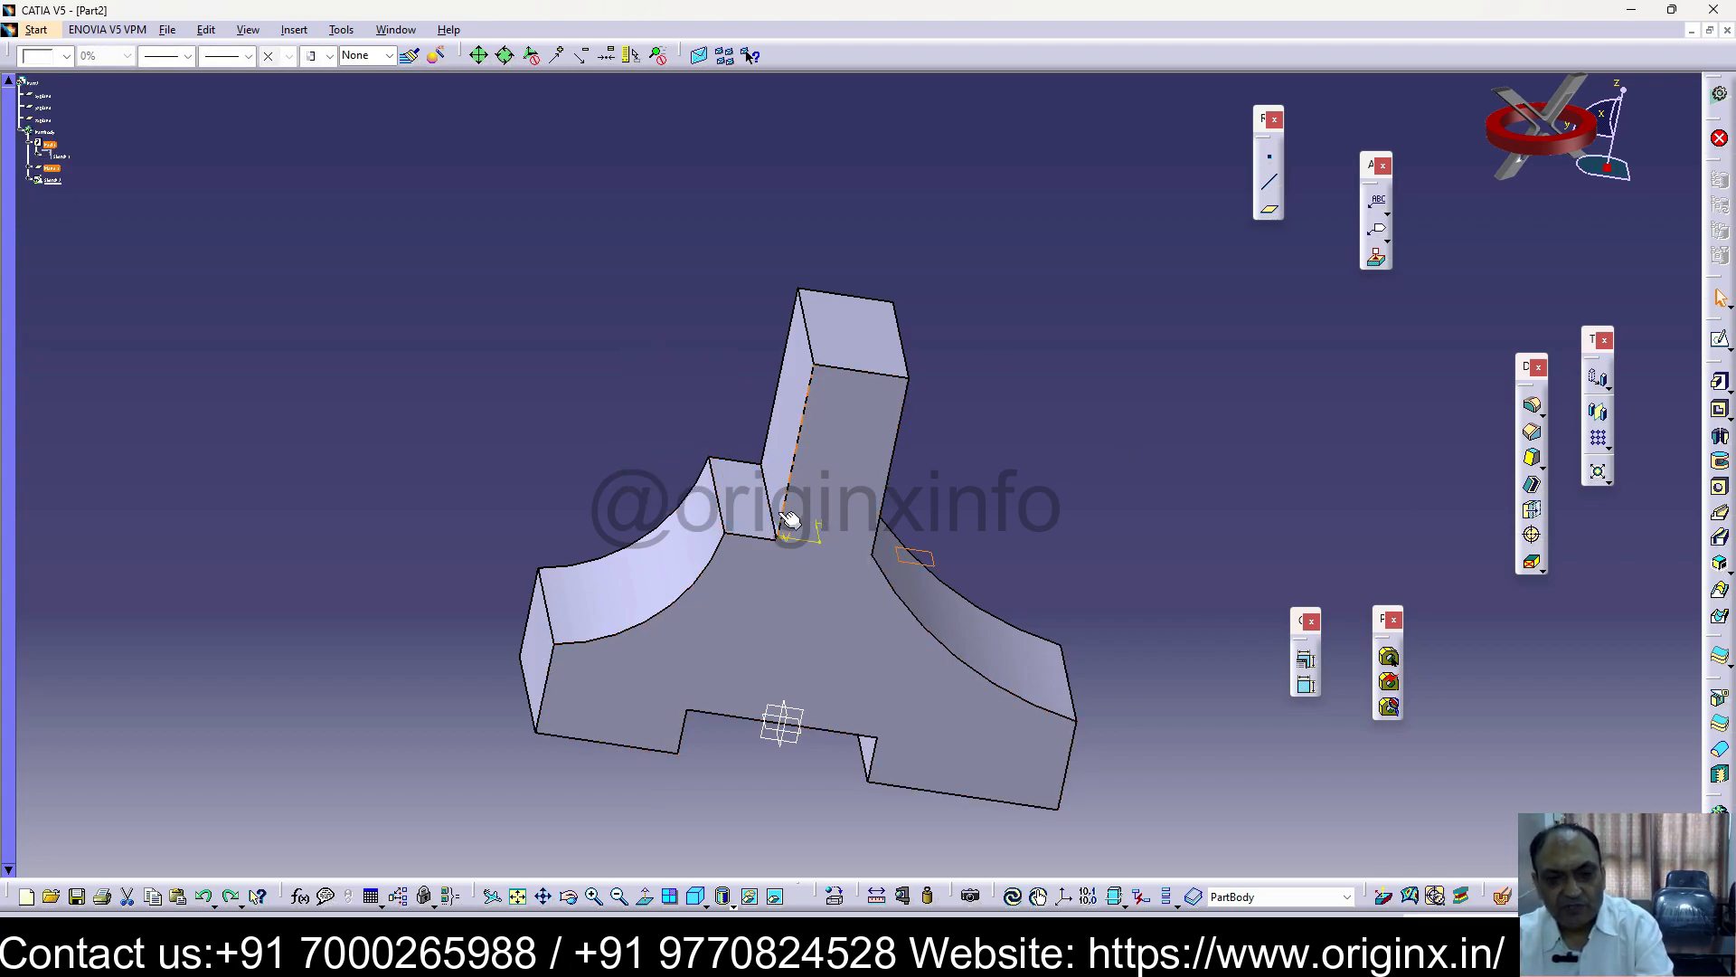
Start a sketch on the narrow flat face beside the upright and draw a rectangle against its upper edge
middle_drag(789, 520, 859, 484)
click(830, 476)
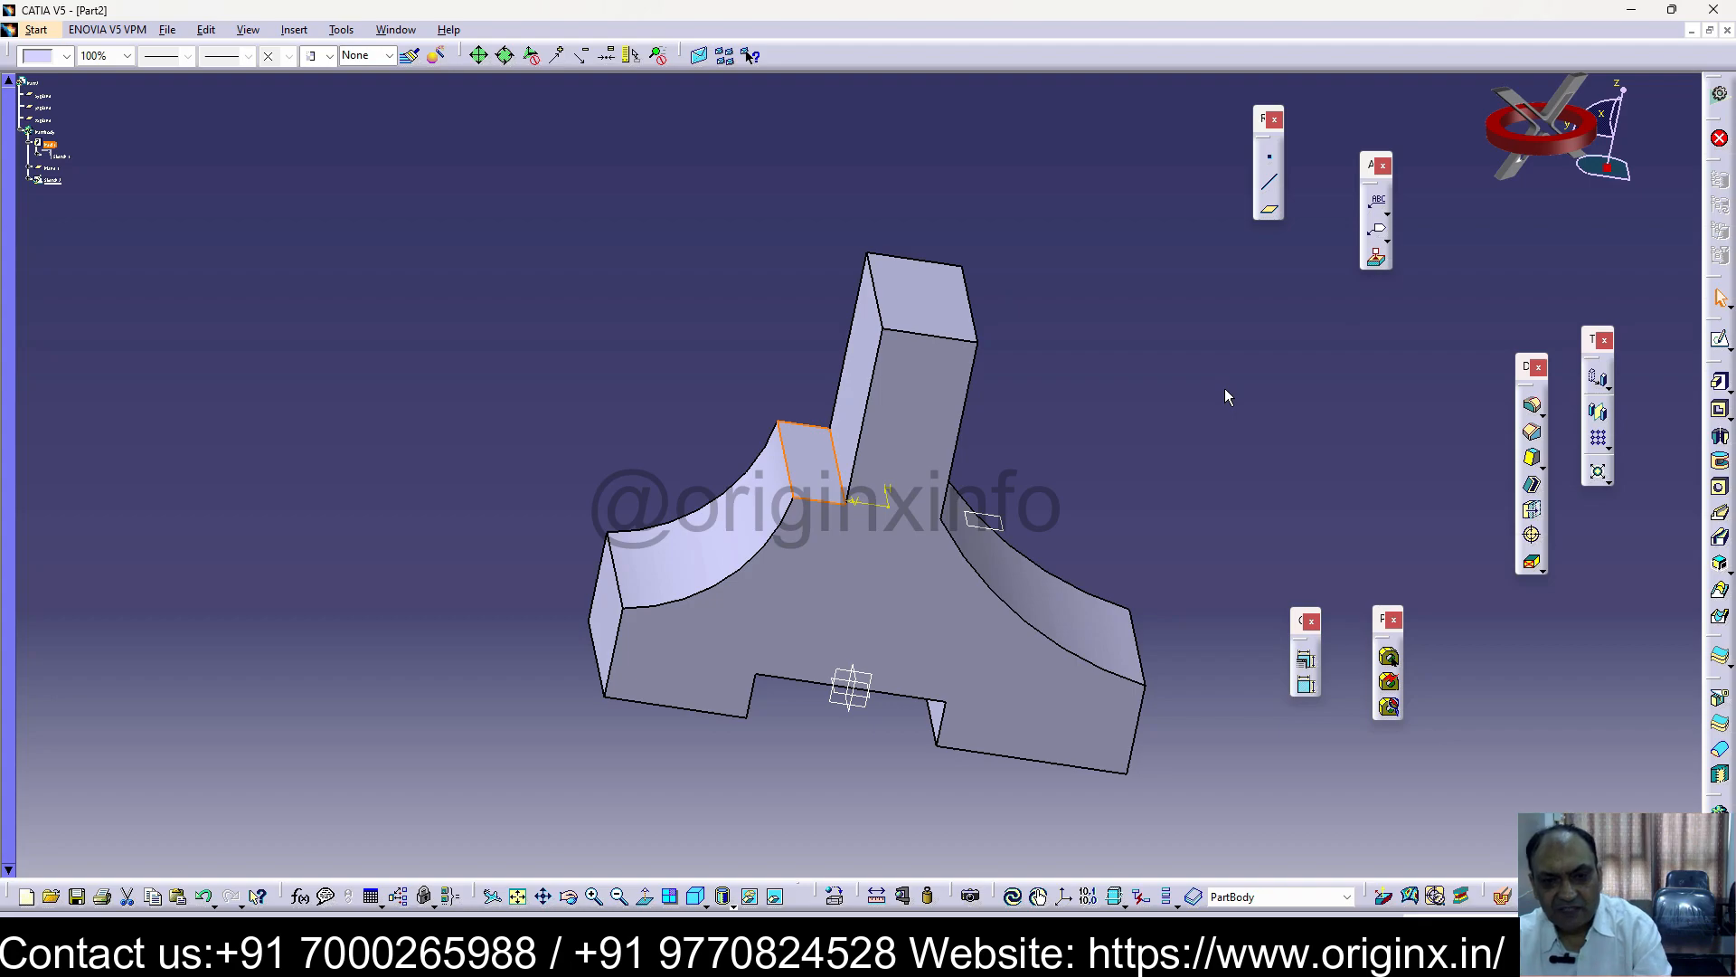
click(1721, 339)
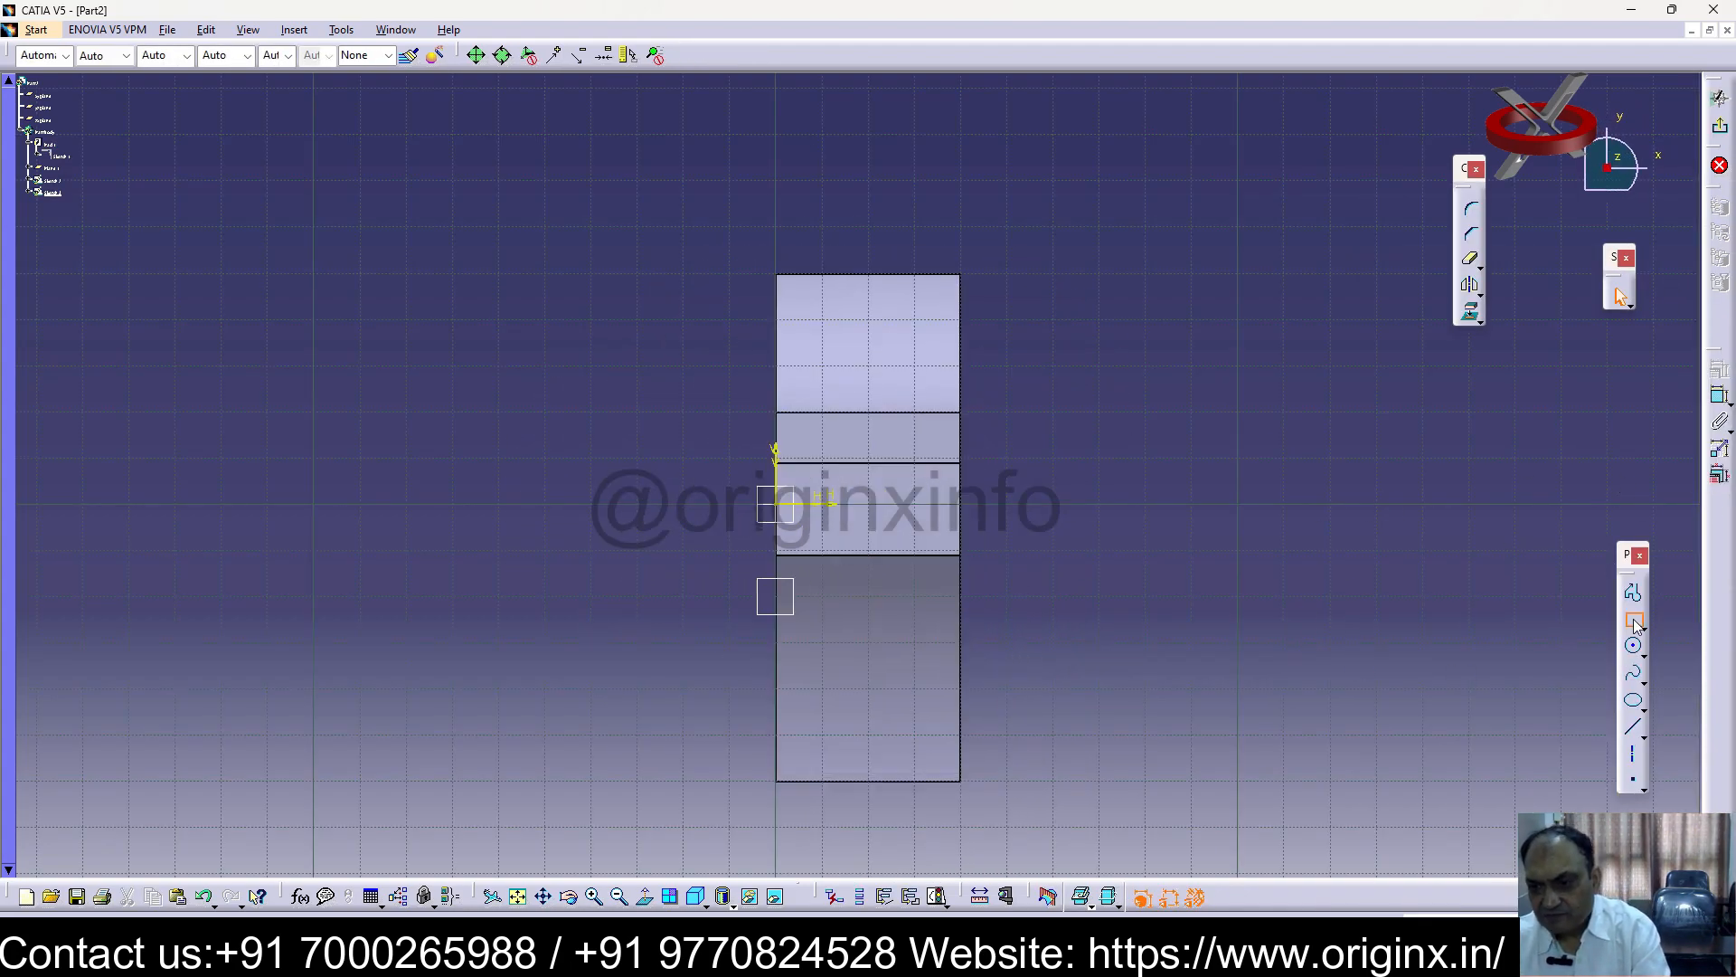
click(821, 413)
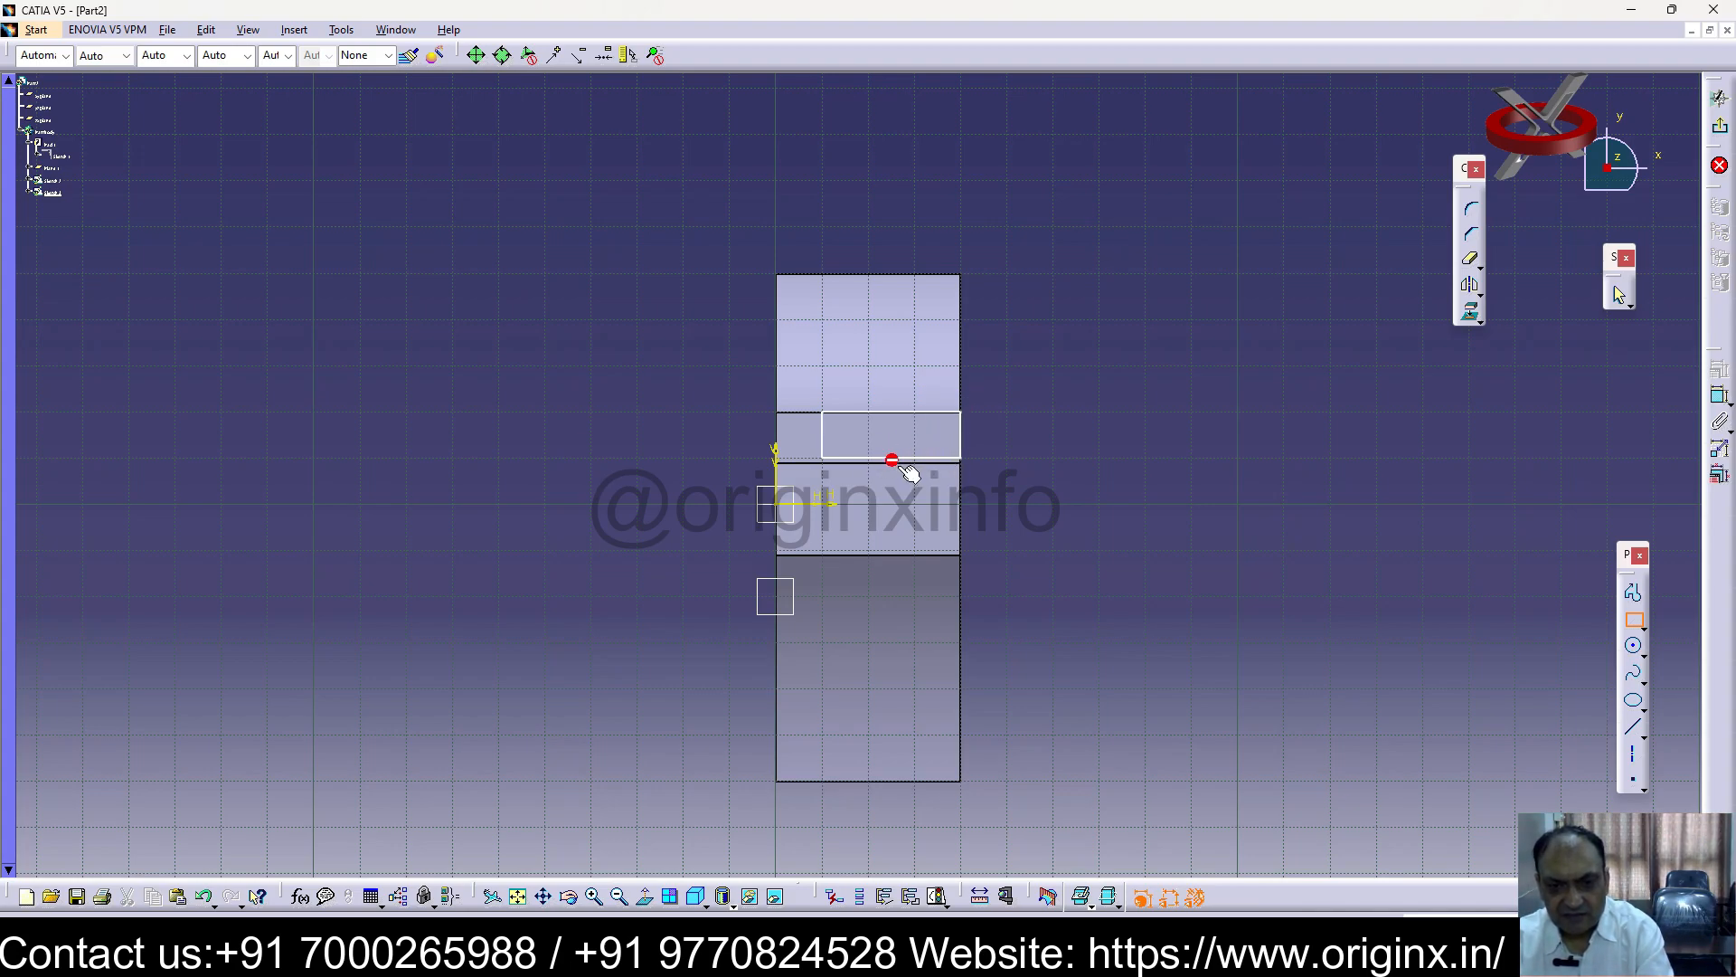
click(915, 459)
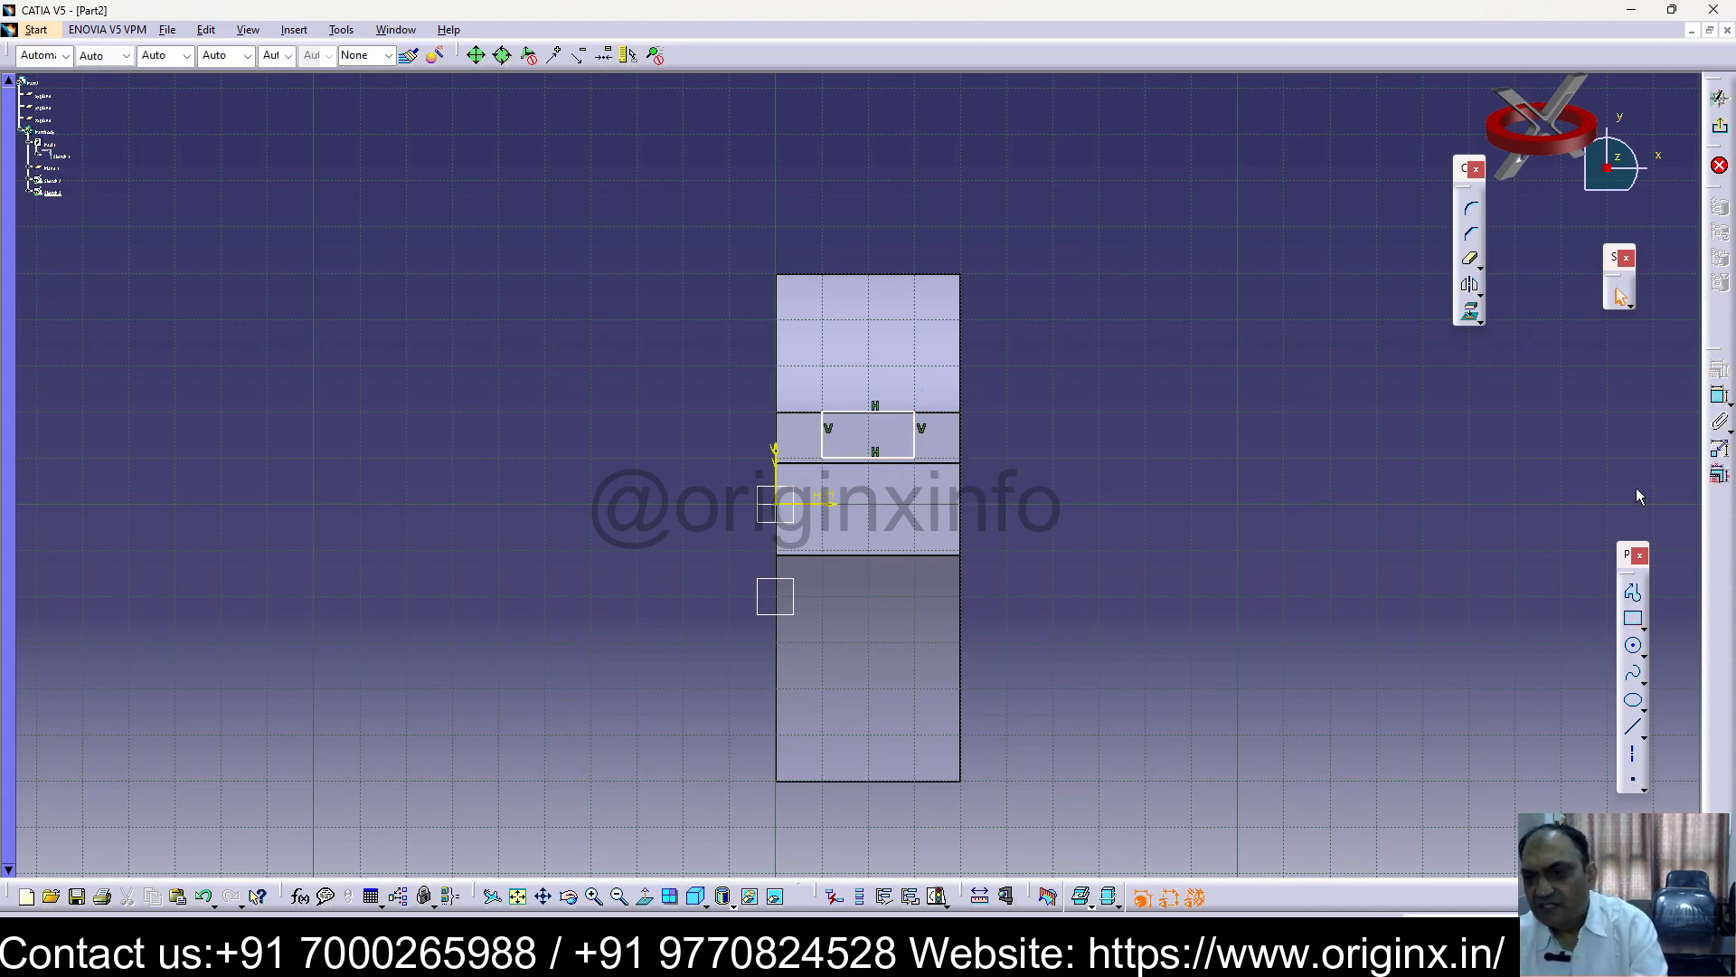
Replace the rectangle's upper edge with a three-point semicircular arc, trimming away the portion inside the profile
click(868, 412)
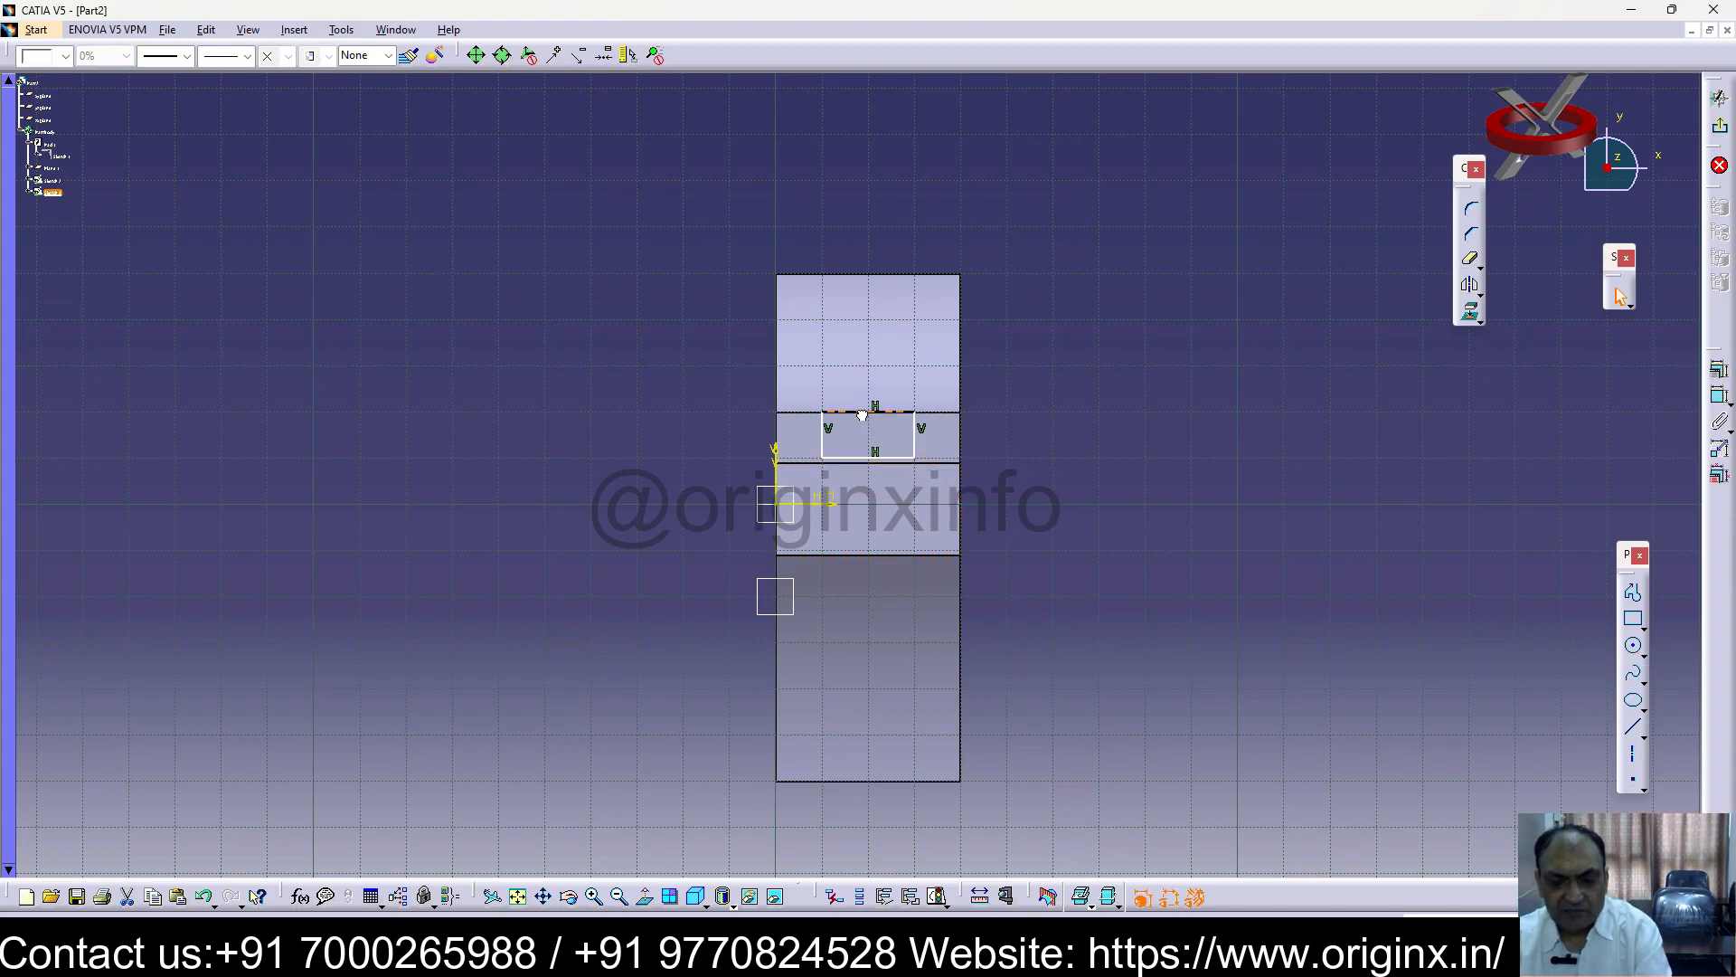
click(1646, 653)
click(1664, 668)
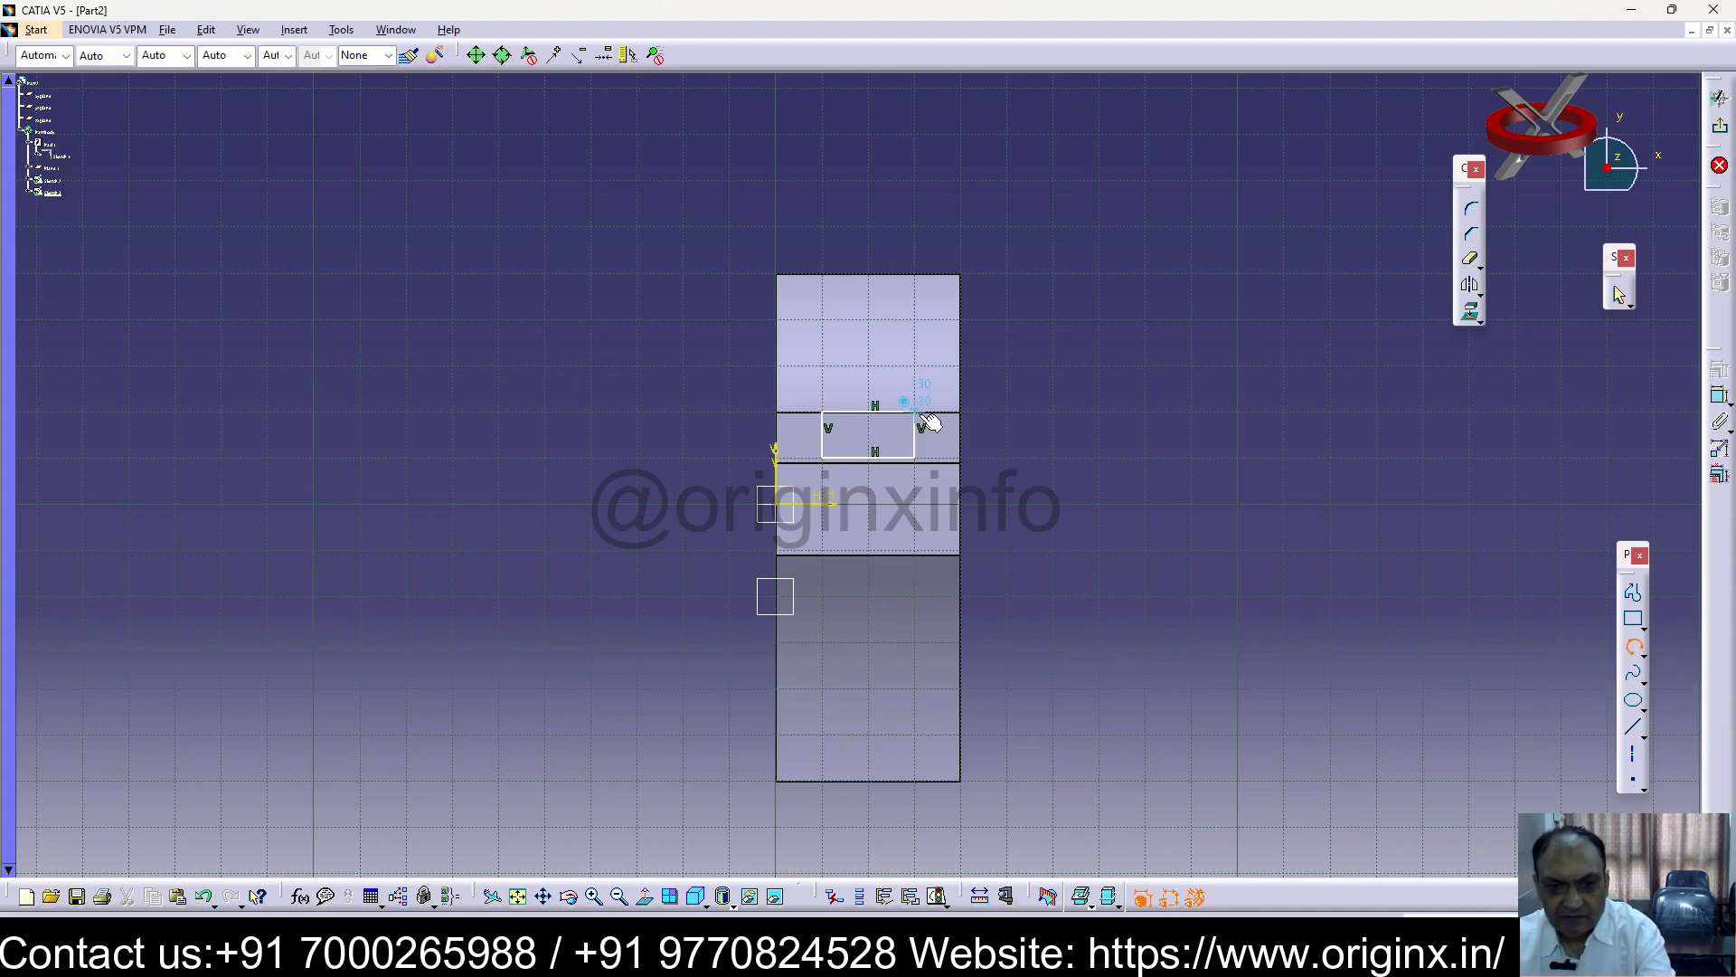
click(824, 410)
click(859, 481)
click(1330, 526)
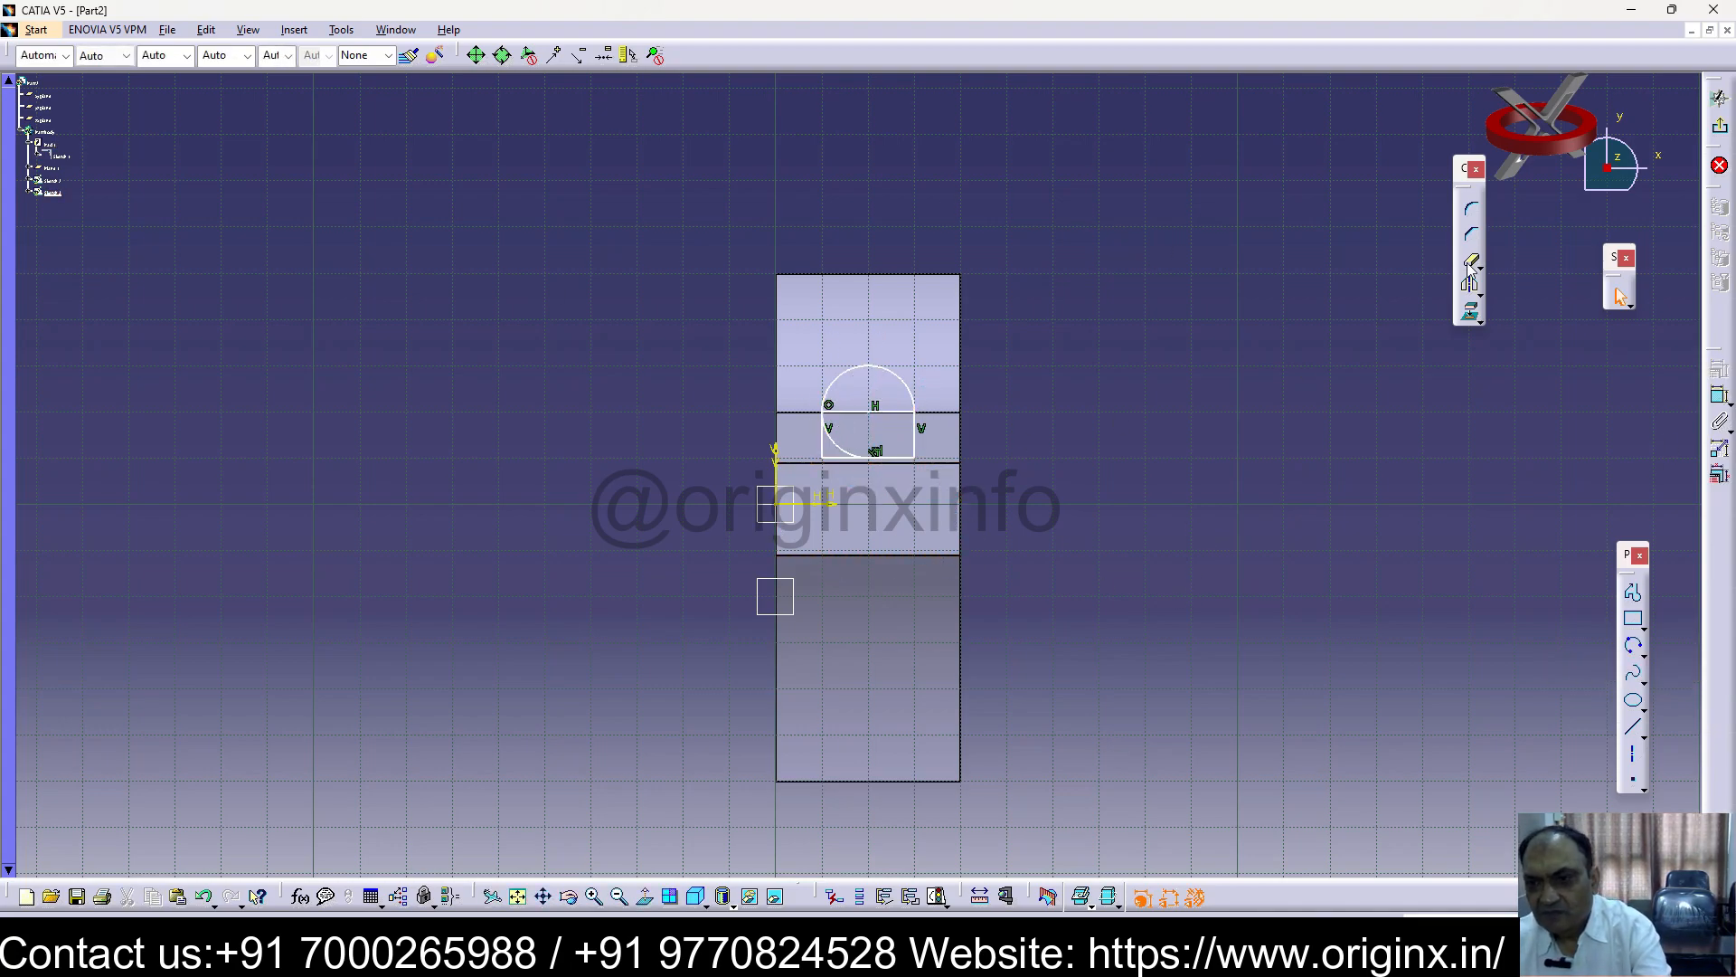
click(850, 453)
click(868, 412)
key(Delete)
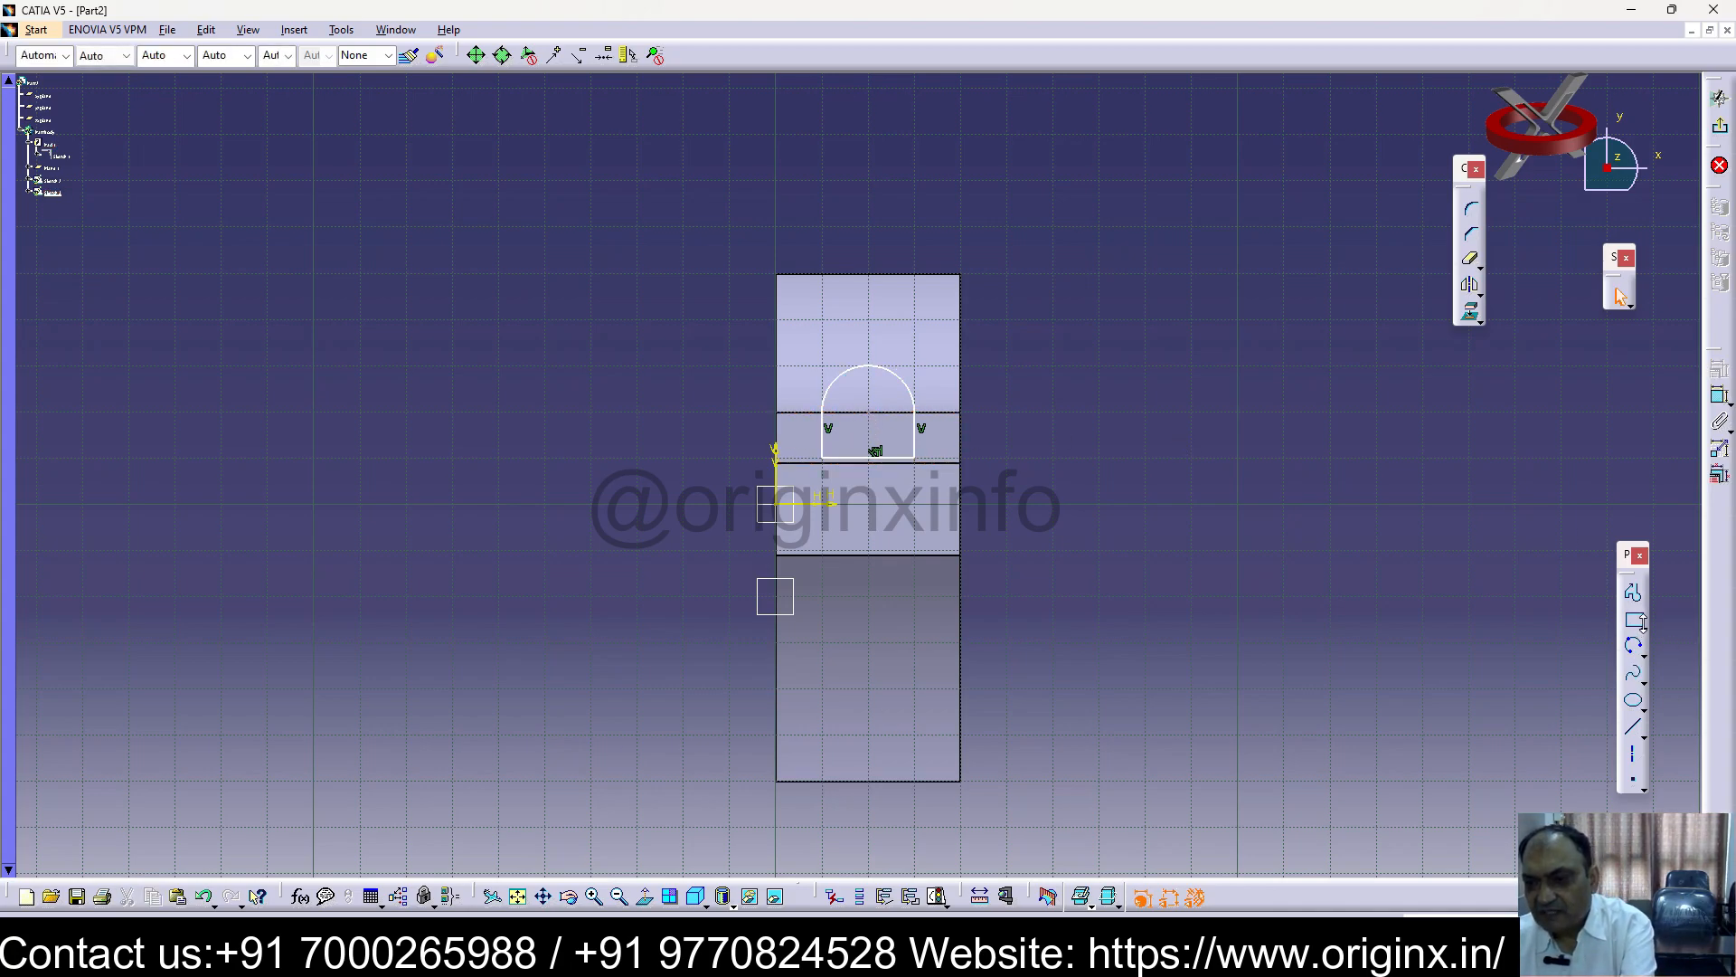
Draw a circle centred on the arc centre of the round-ended profile and set its diameter to 10 mm
click(1644, 653)
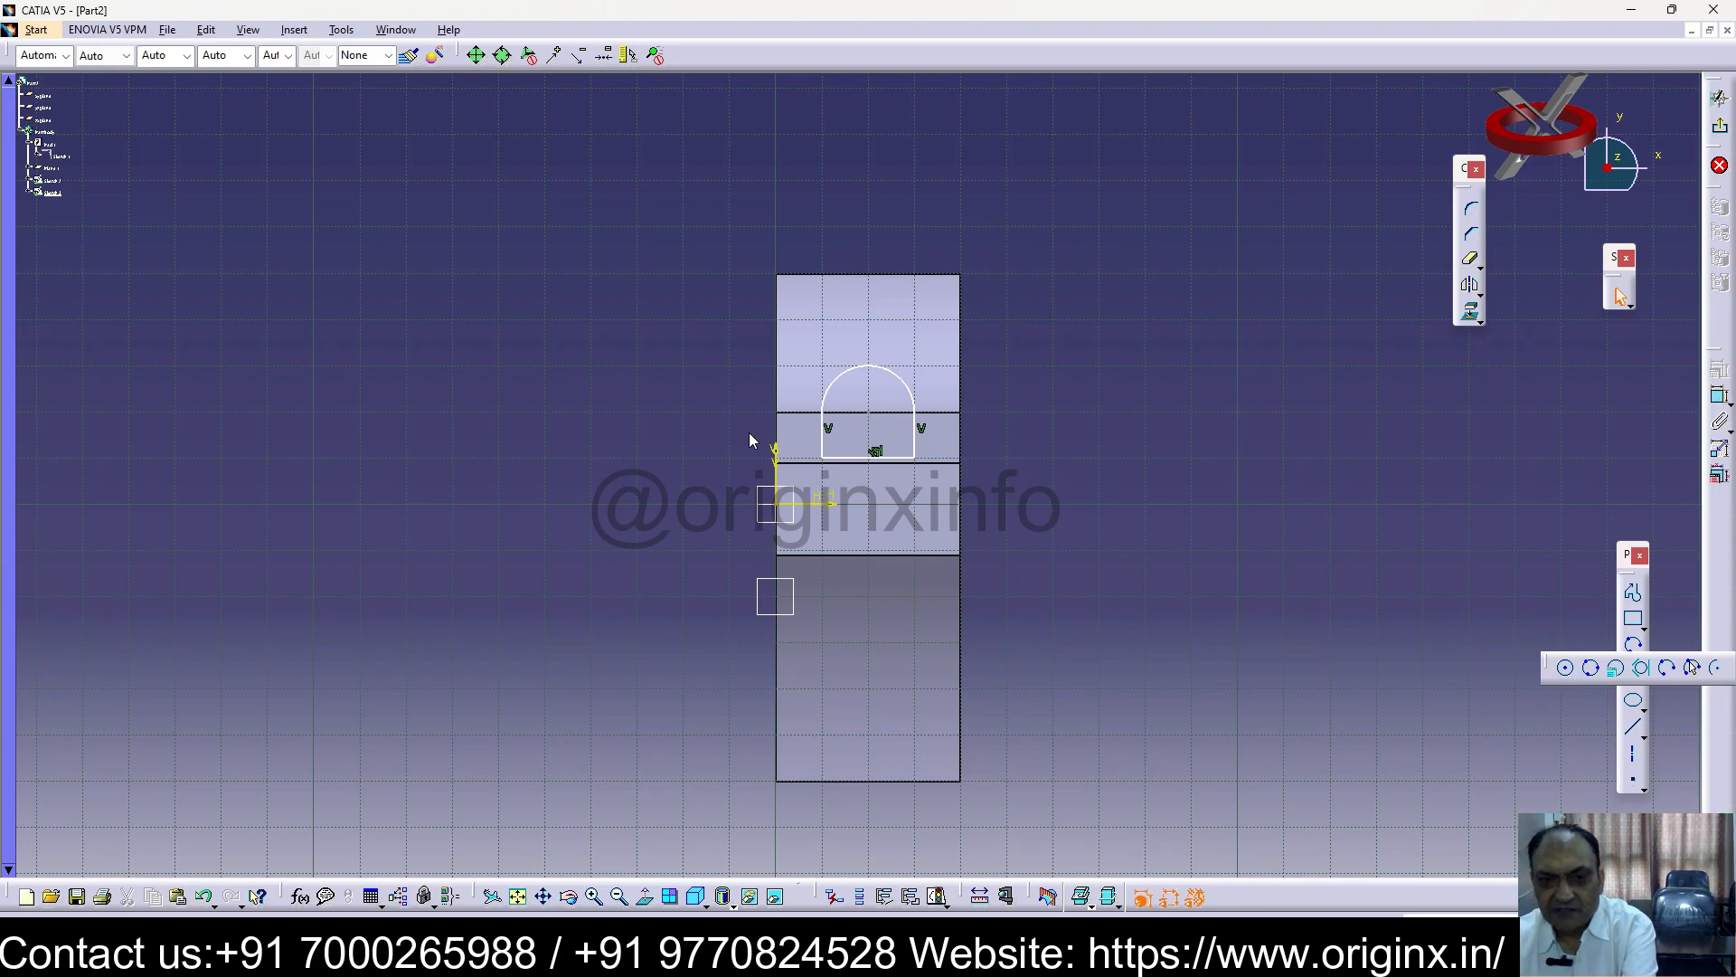
click(869, 412)
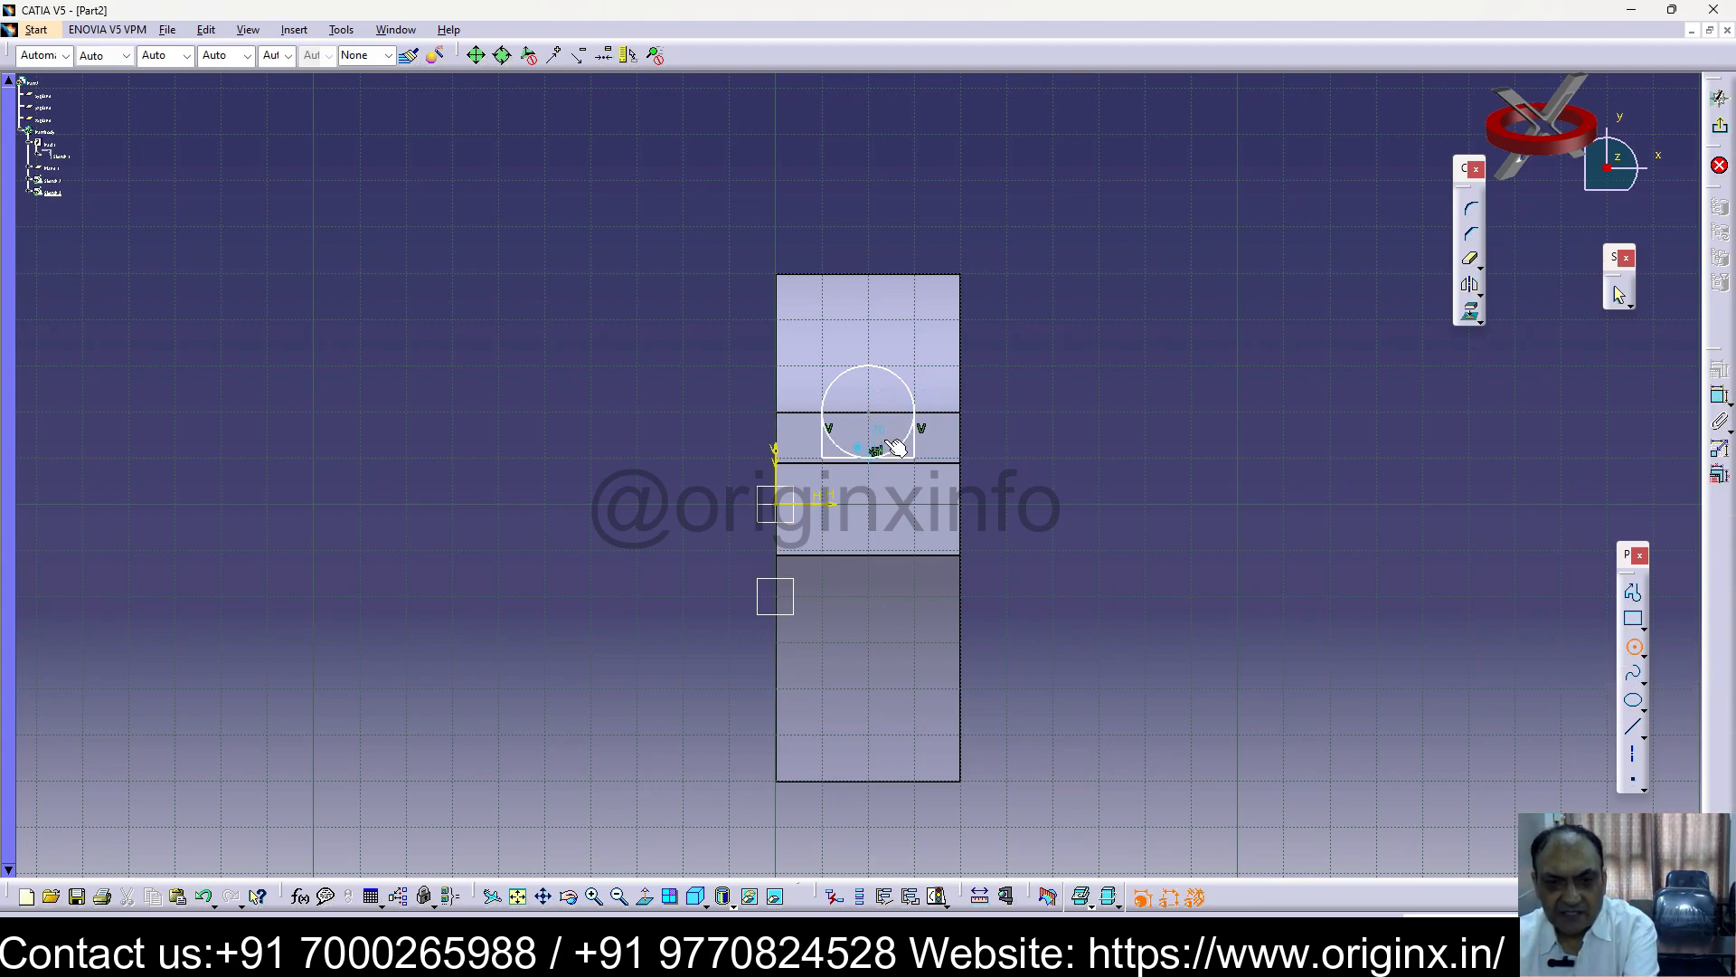
click(931, 495)
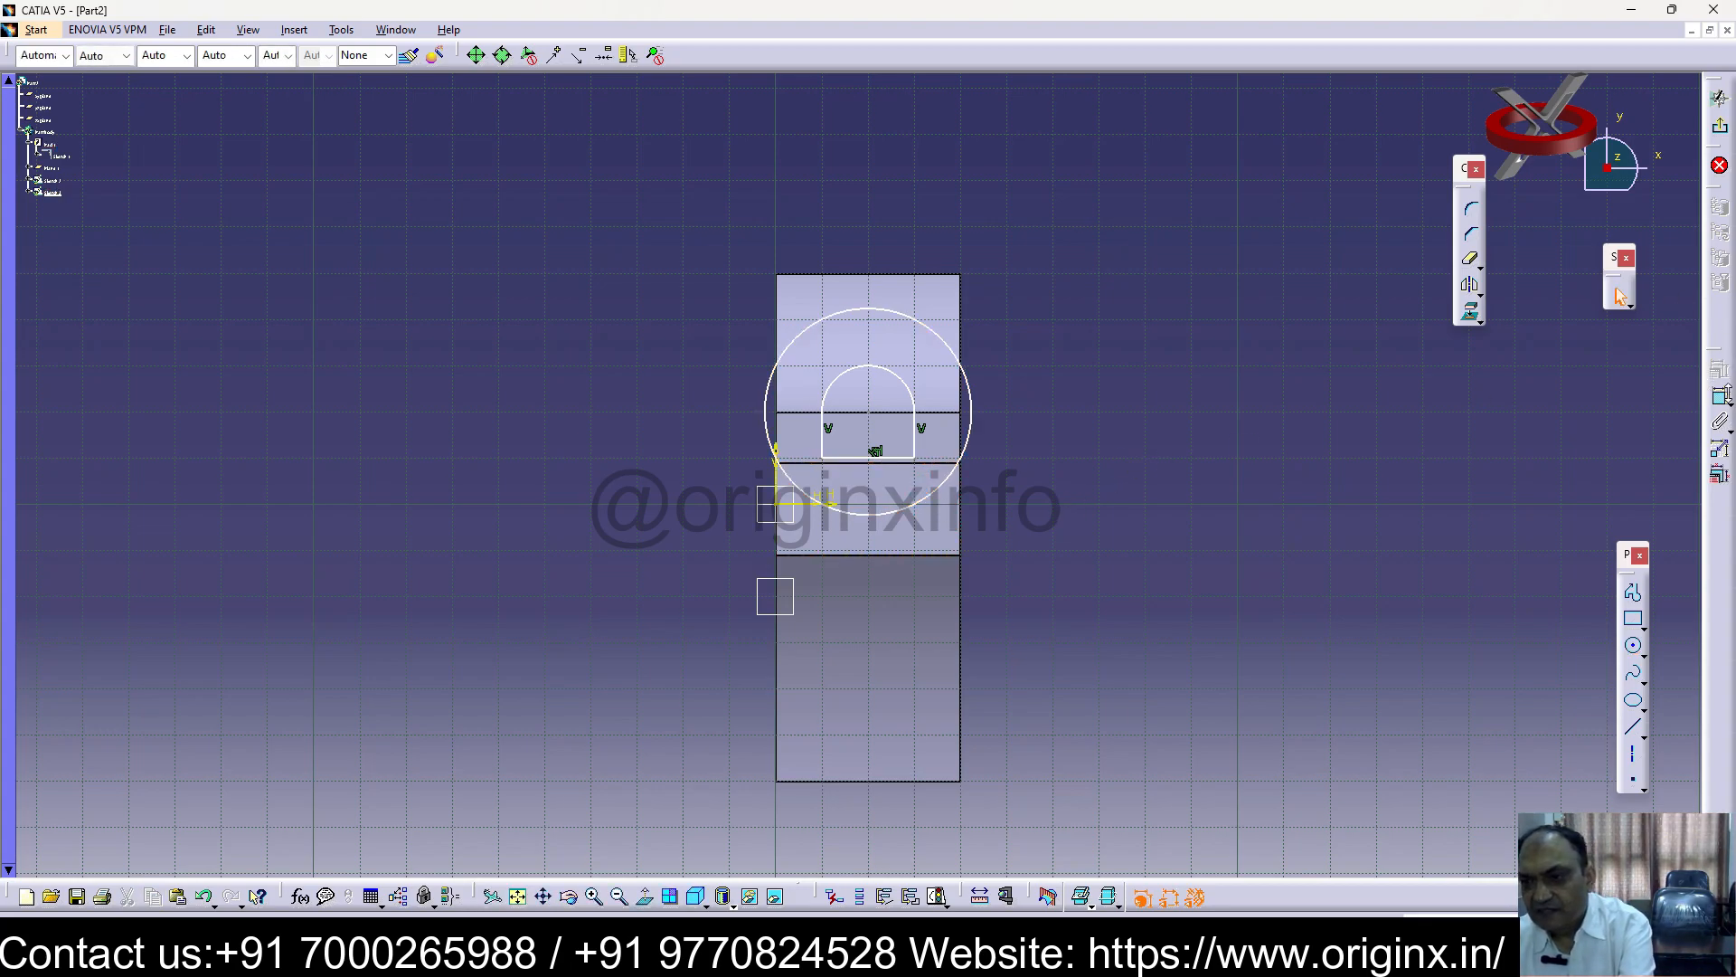
click(943, 341)
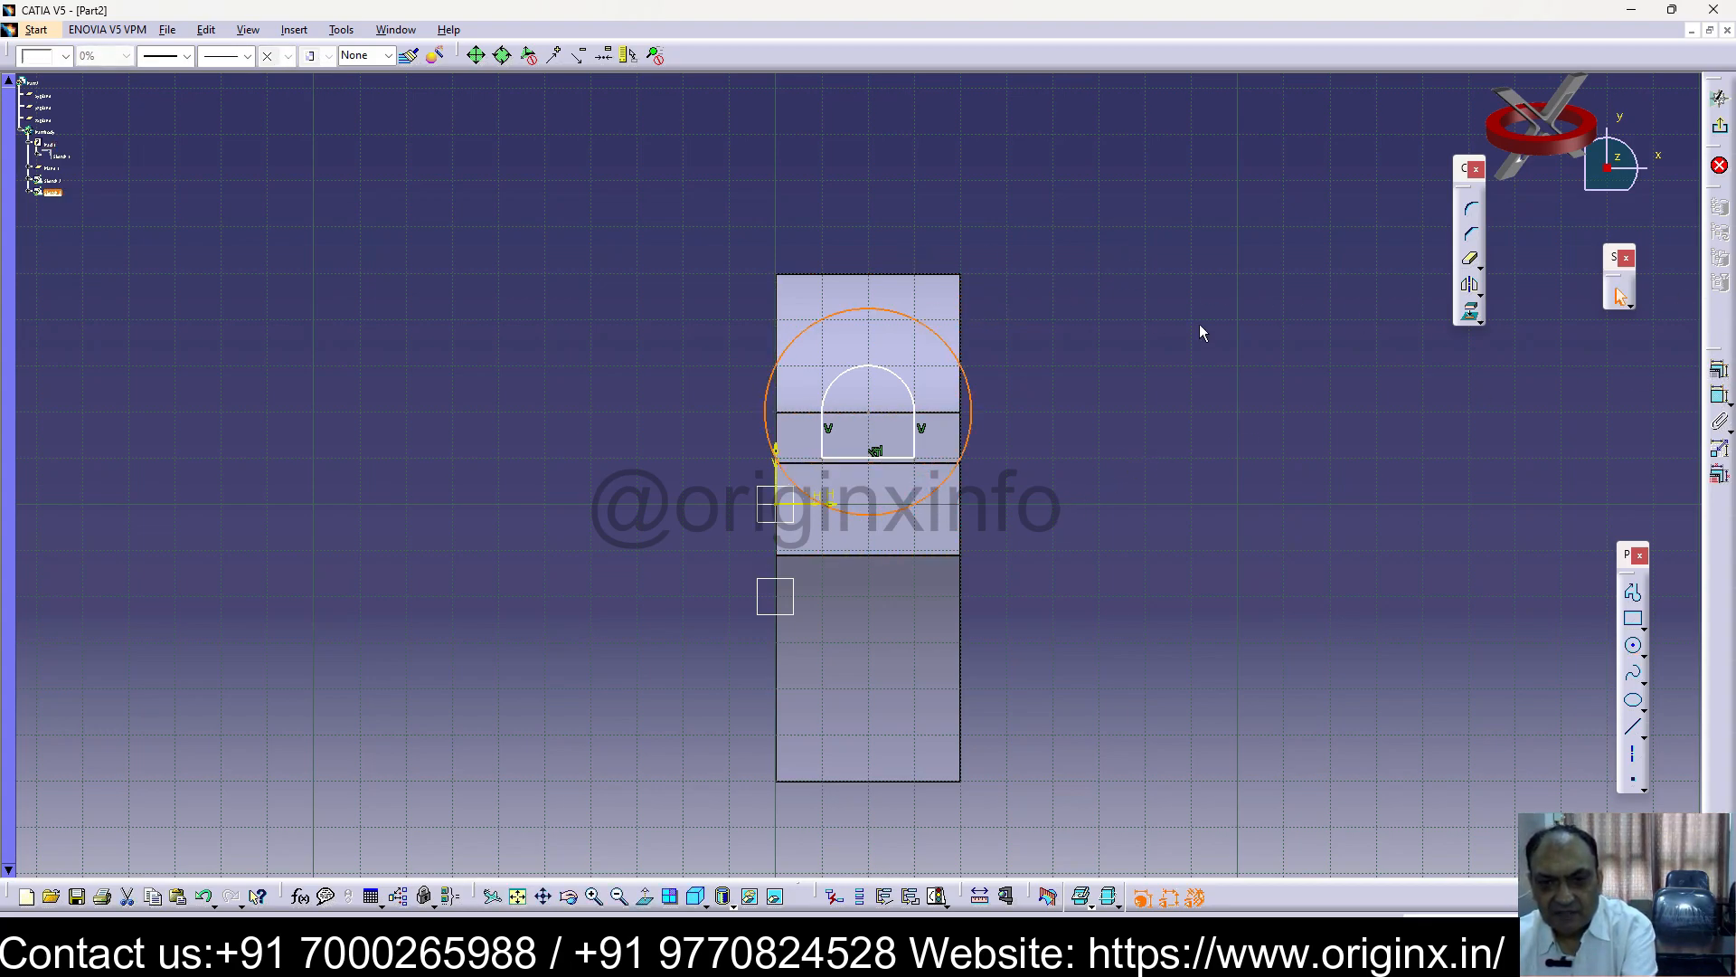
click(1719, 399)
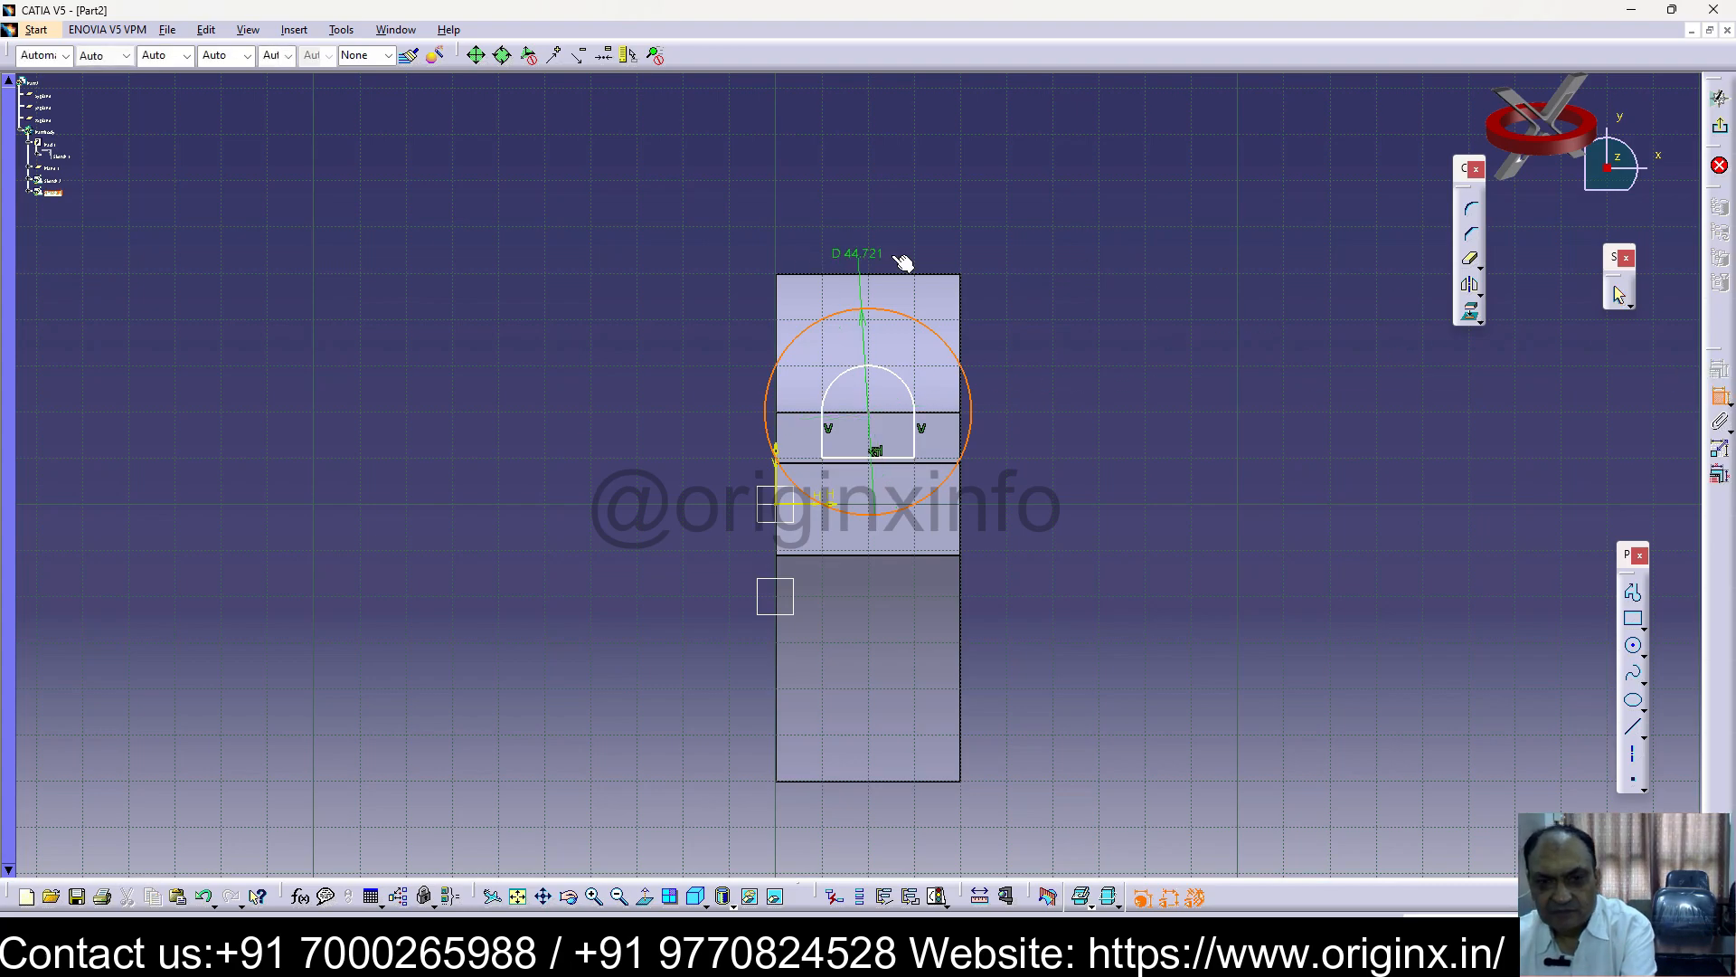
click(1124, 286)
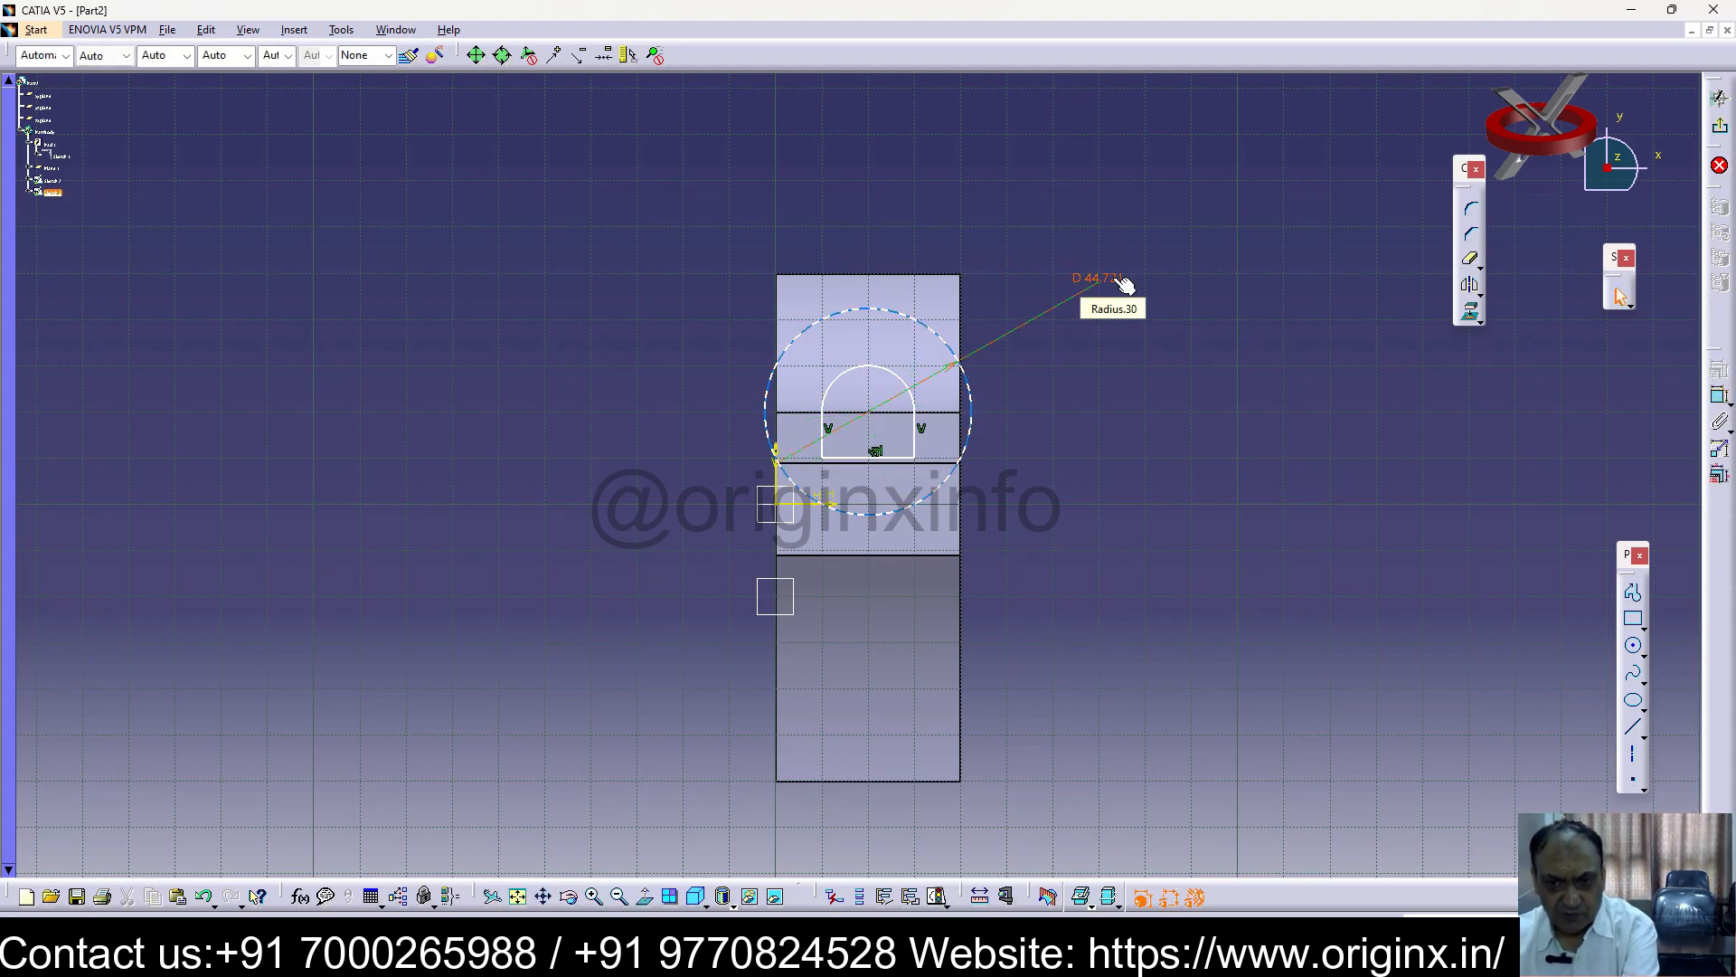
double_click(1112, 291)
text(10)
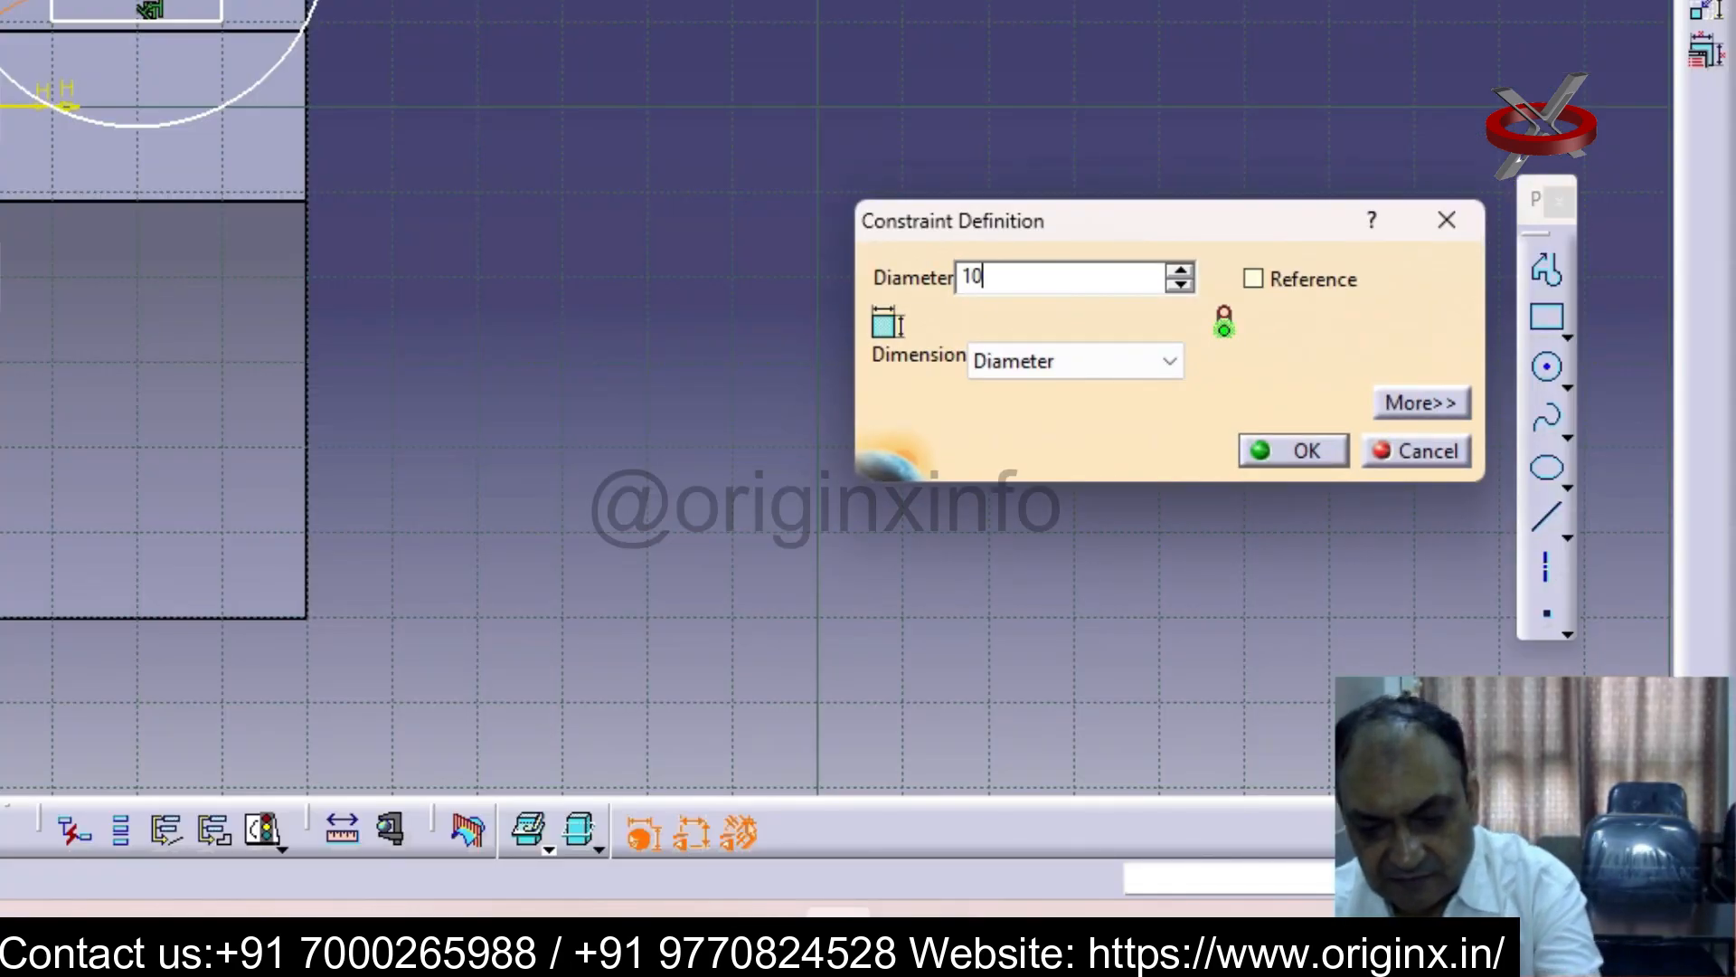
key(Return)
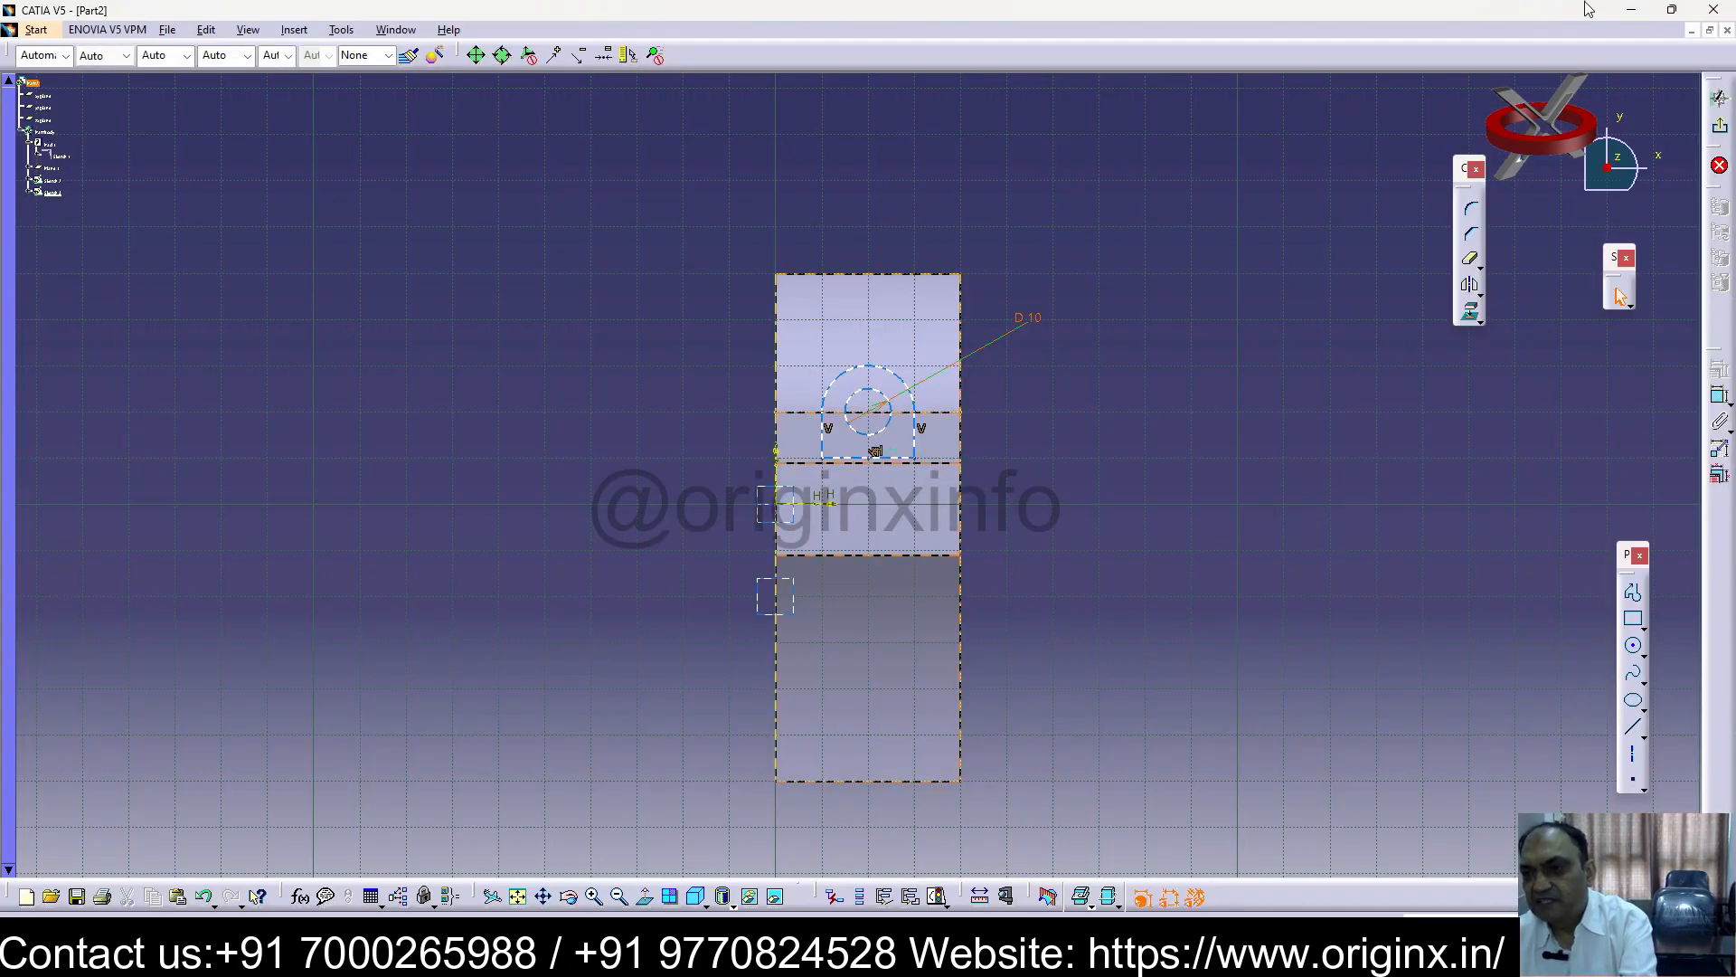
Exit the sketch and pad the round-ended profile with its hole upward into a lug shorter than the upright
click(1721, 131)
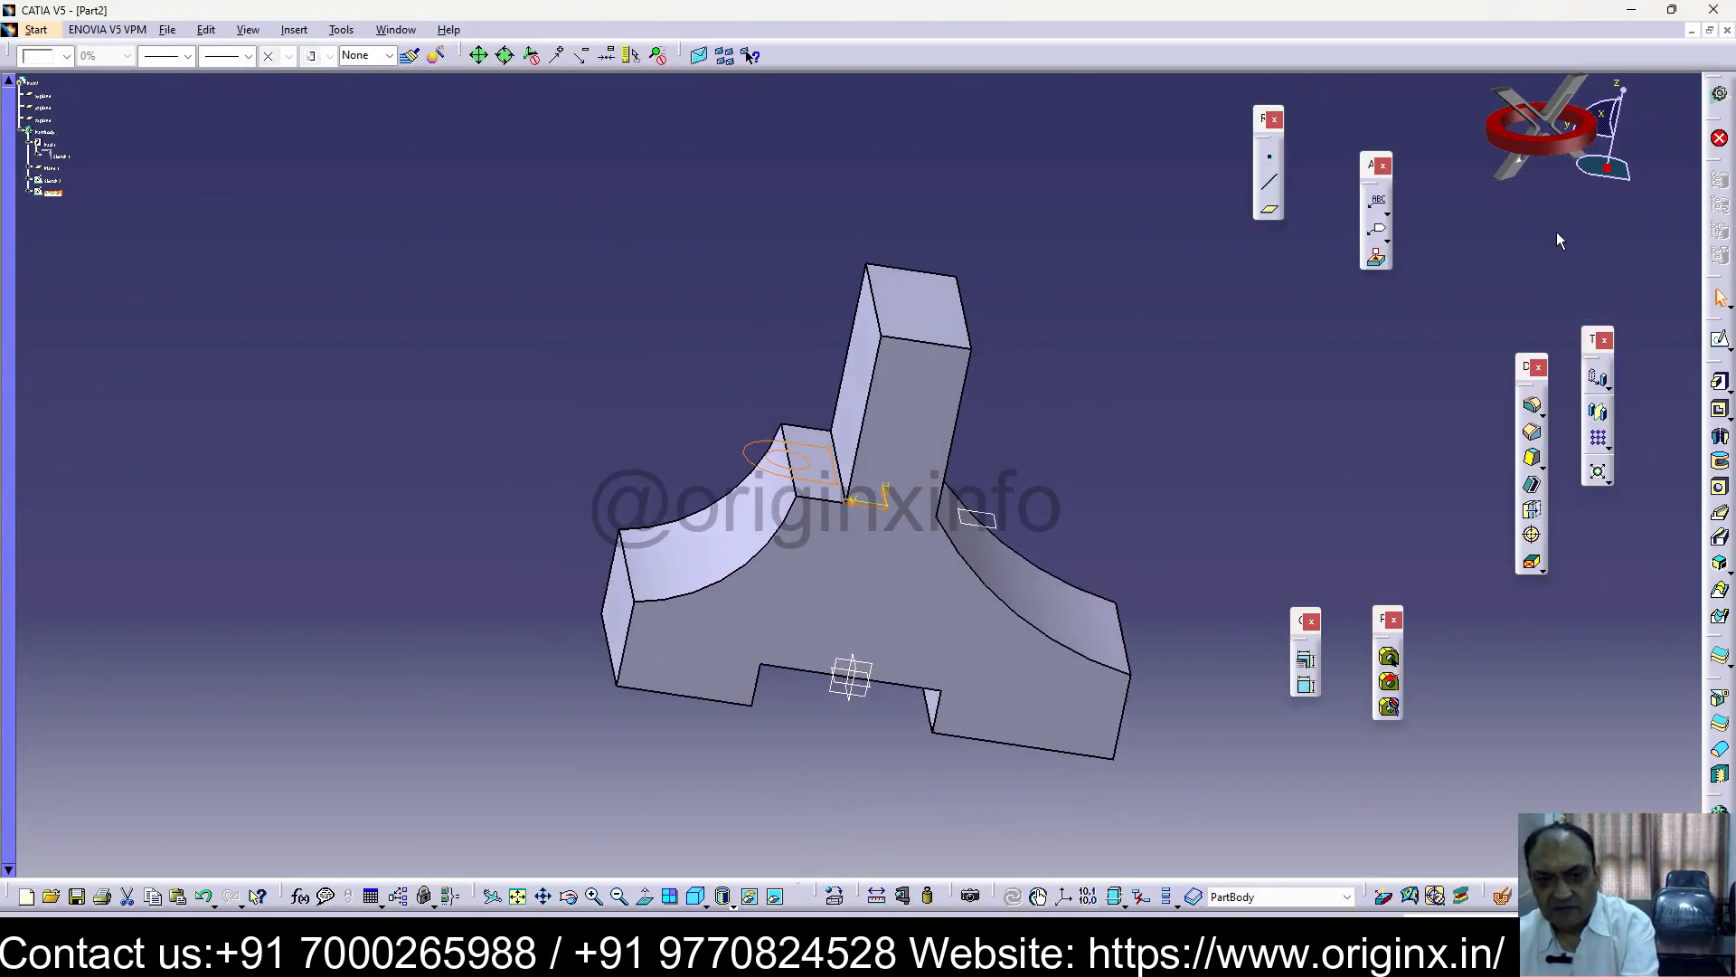
click(1720, 382)
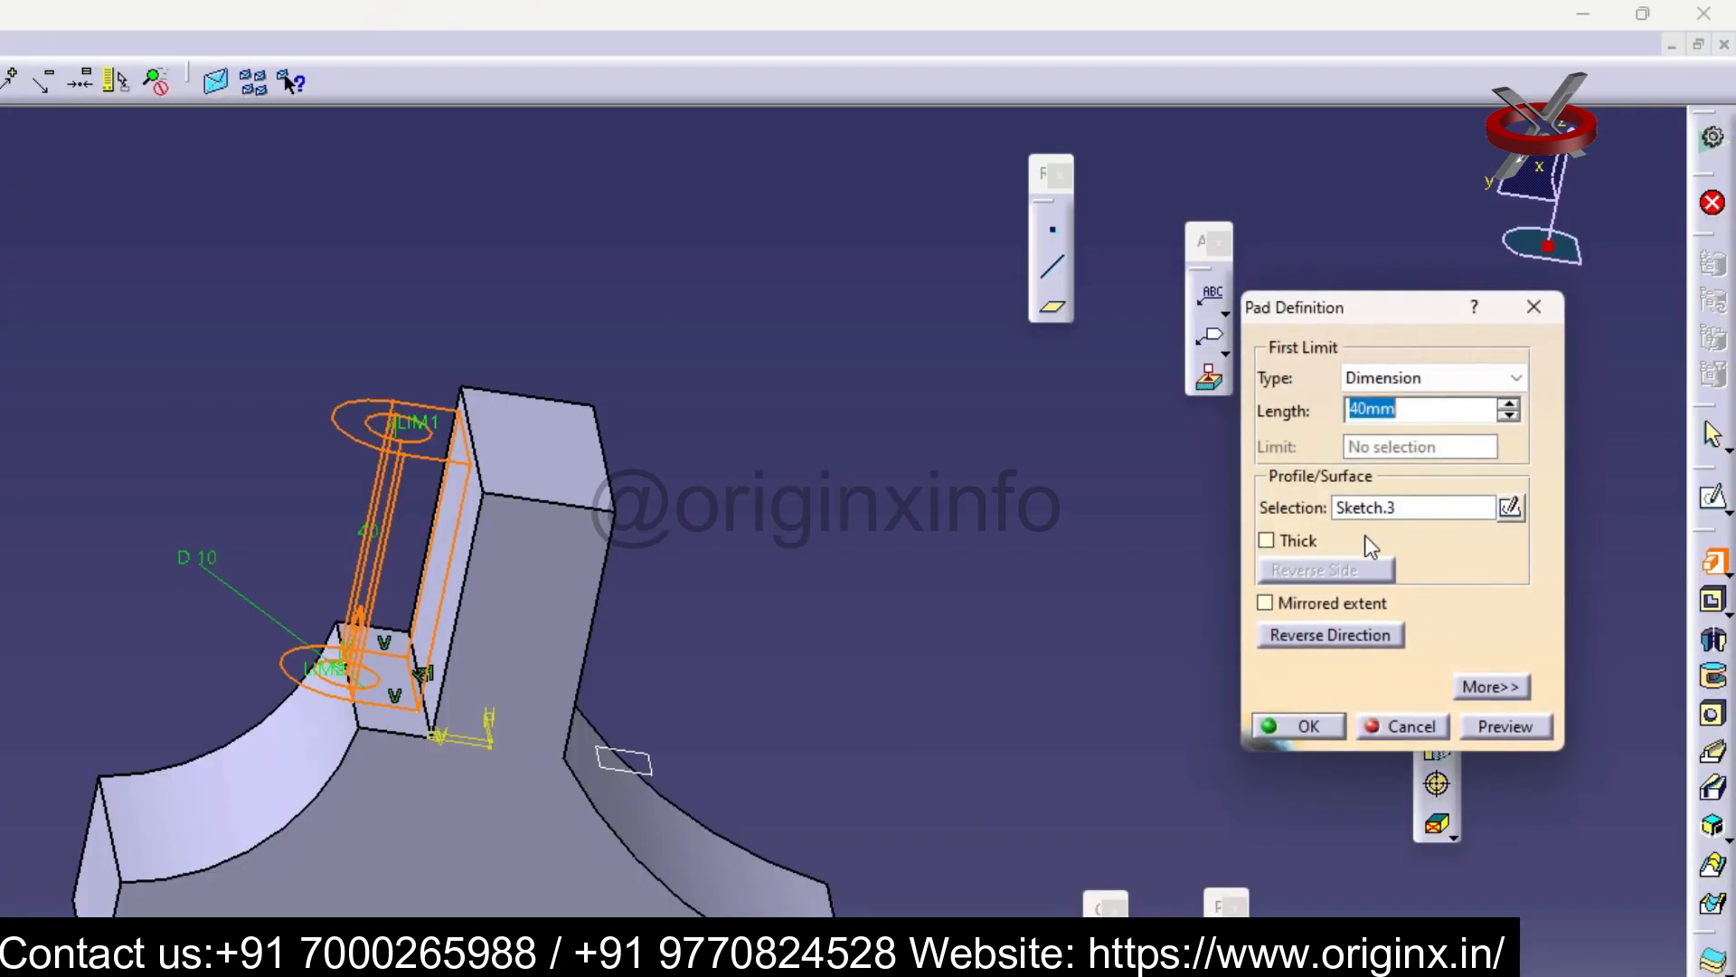
click(1508, 415)
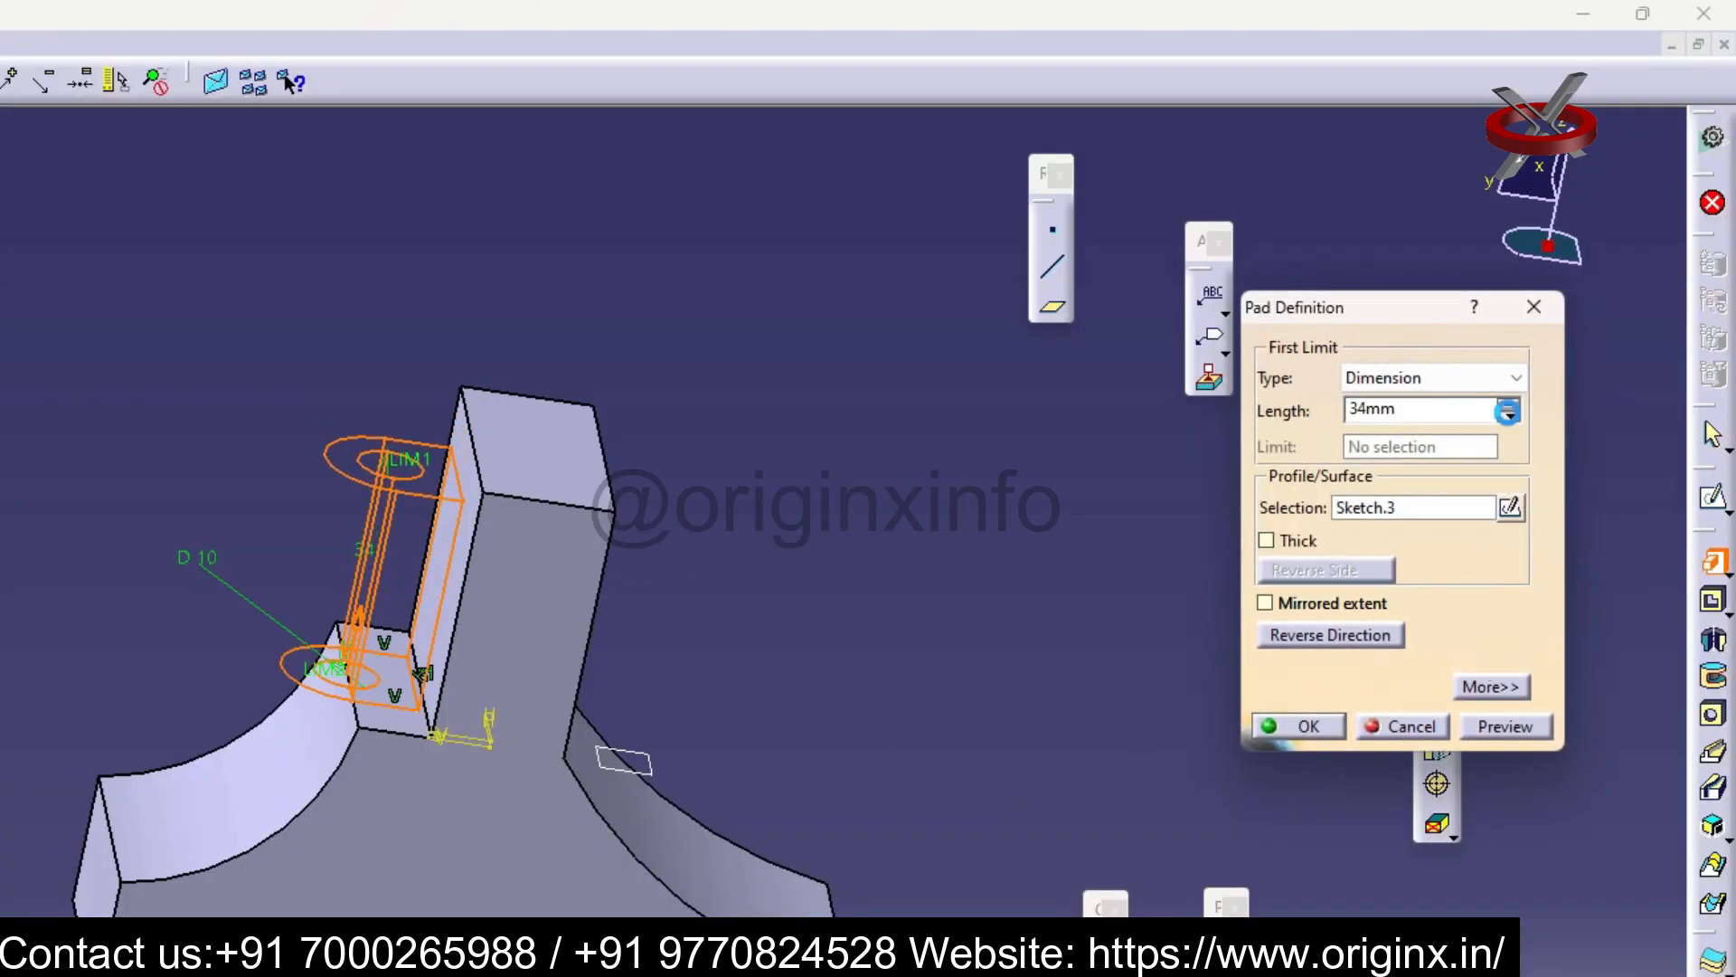
click(1313, 727)
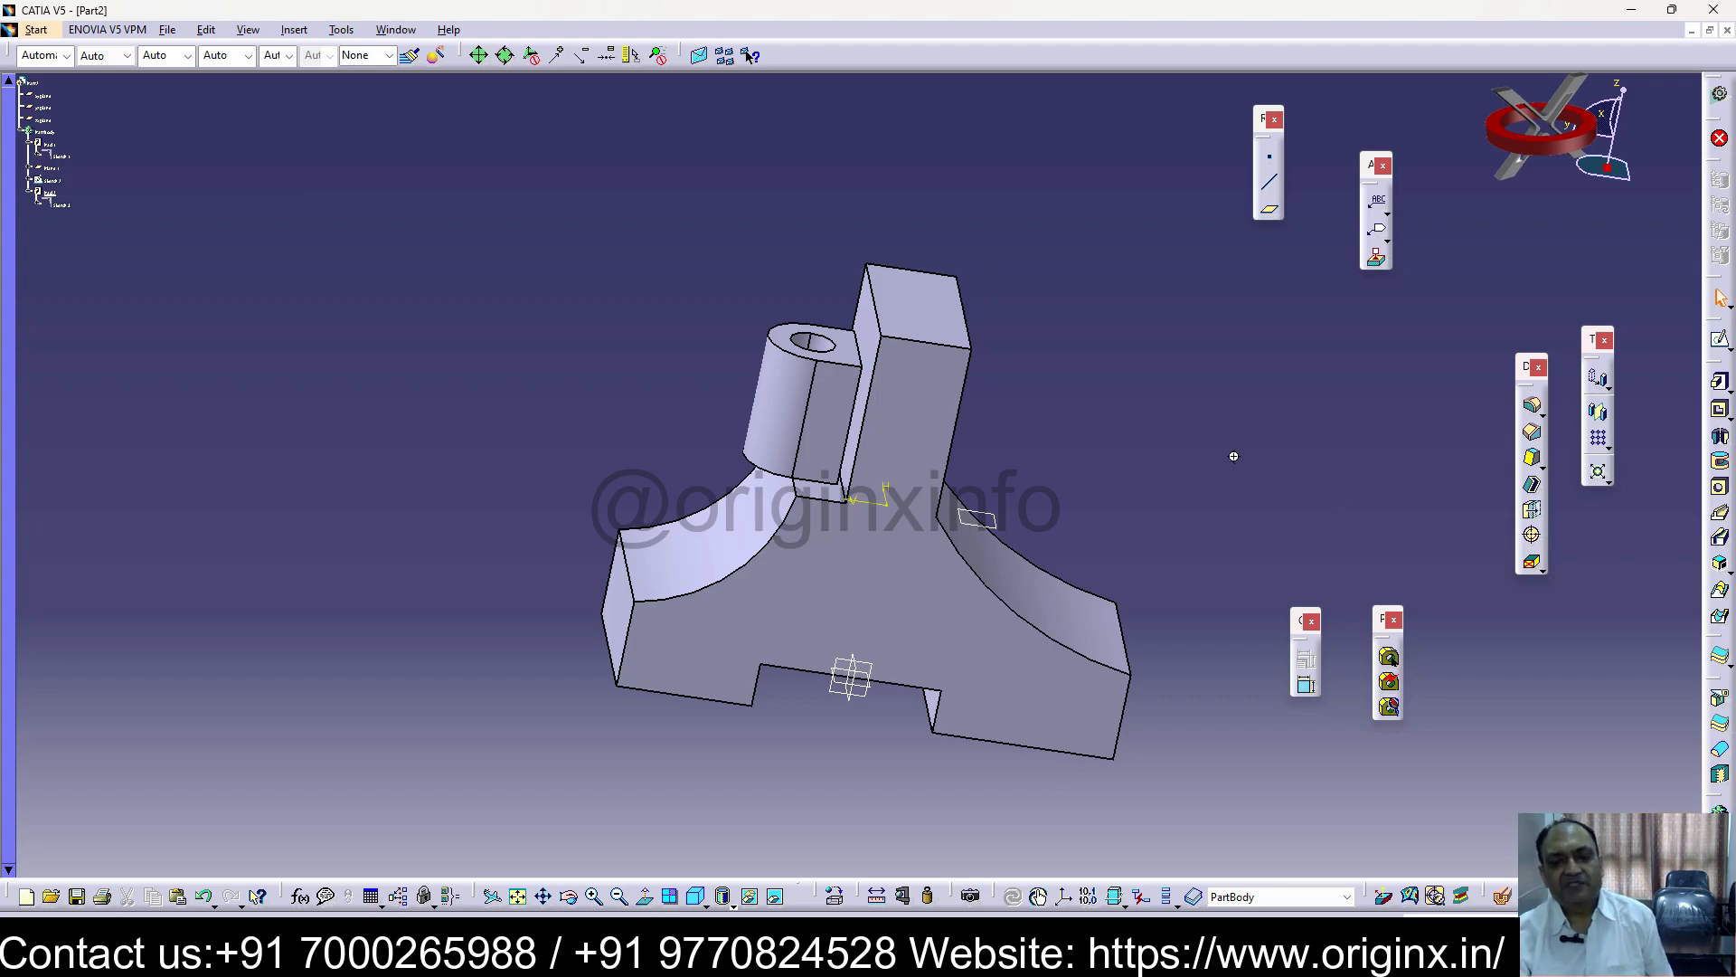
Save the finished part as 35 in the catia tutorials folder
middle_drag(1234, 456, 1158, 470)
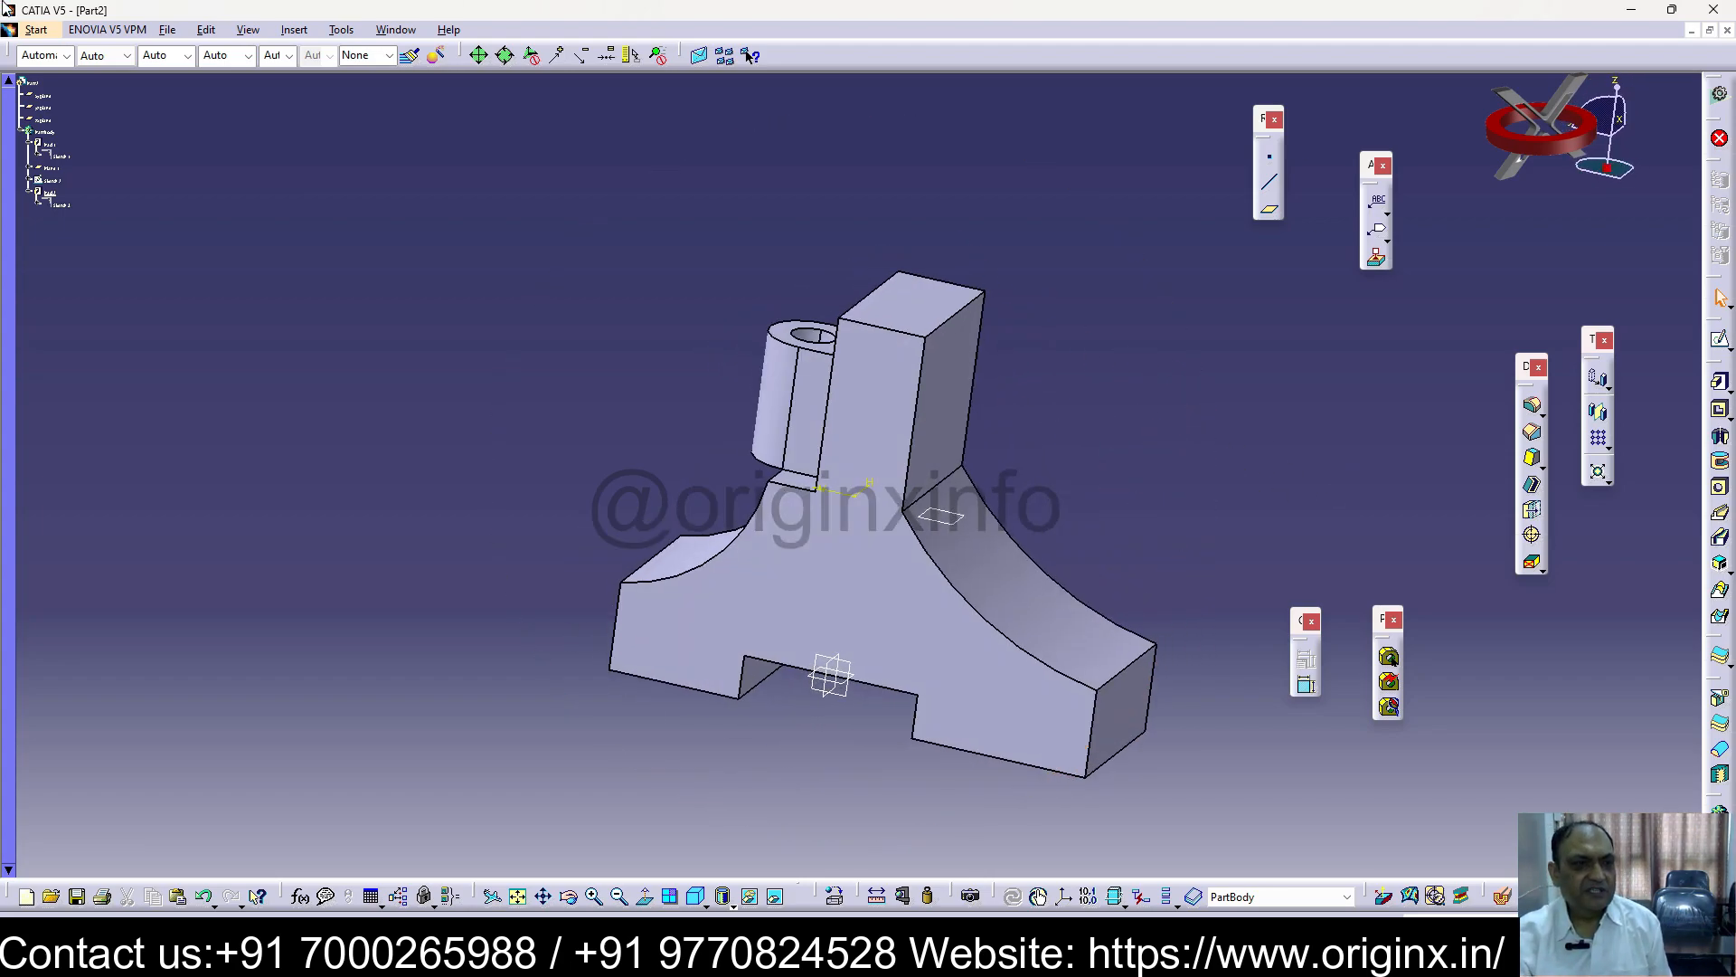
click(169, 30)
click(221, 167)
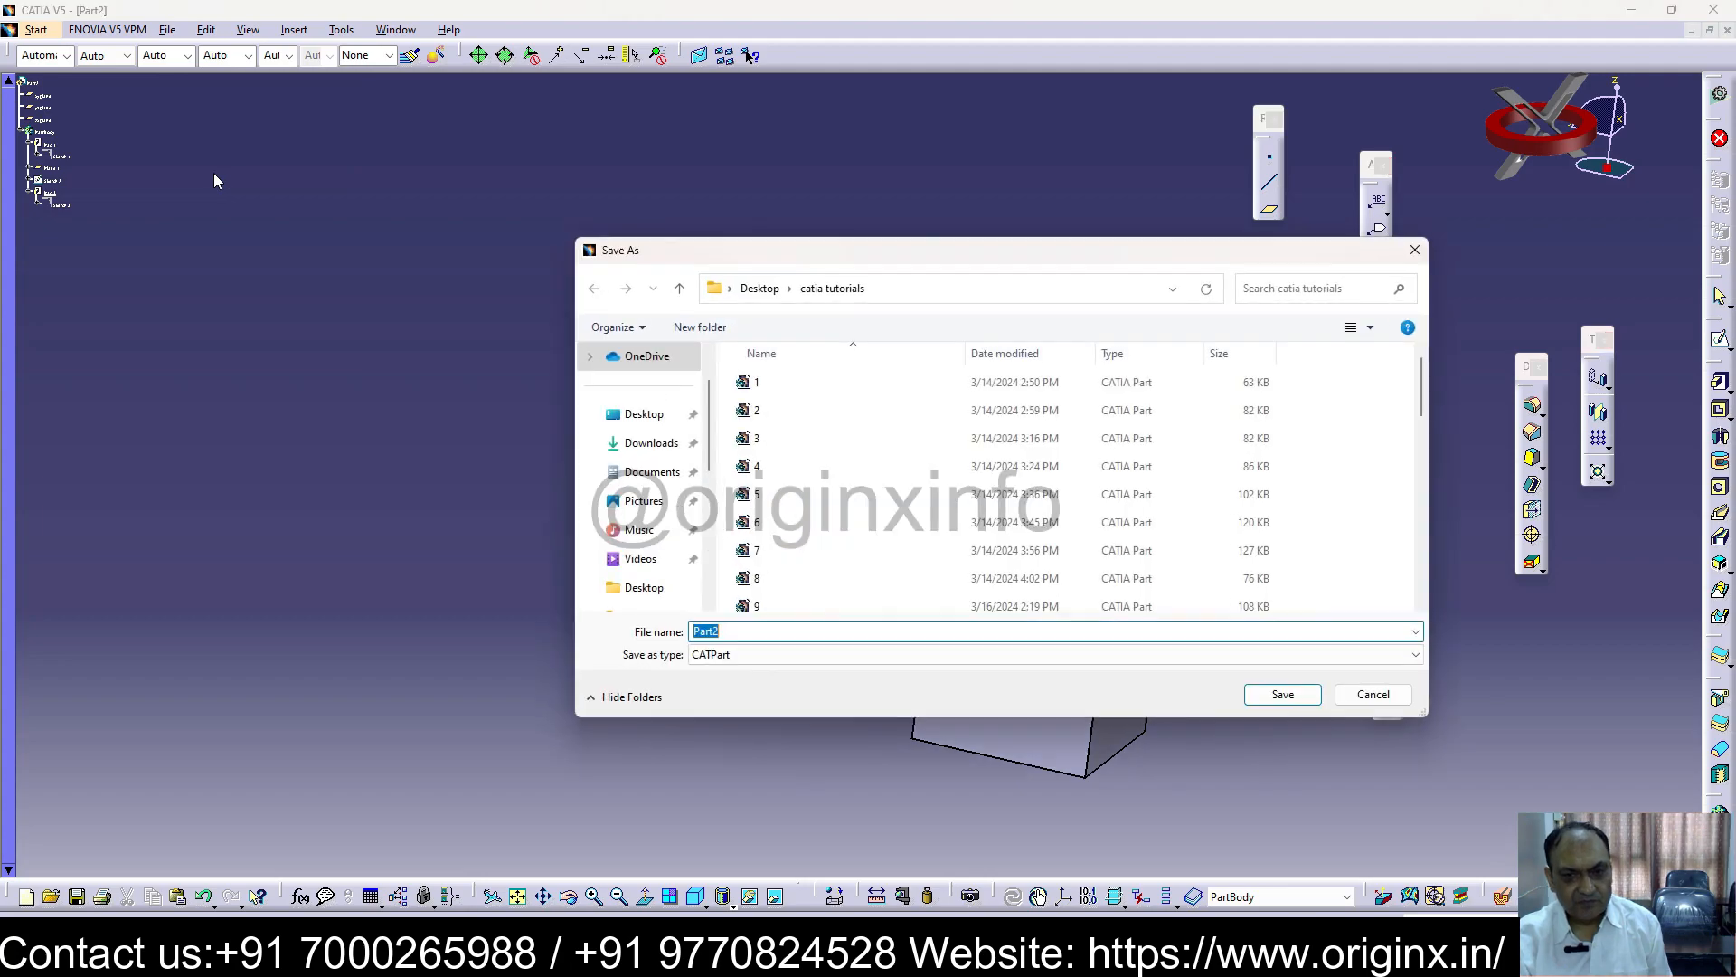
scroll(1031, 550, down, 9)
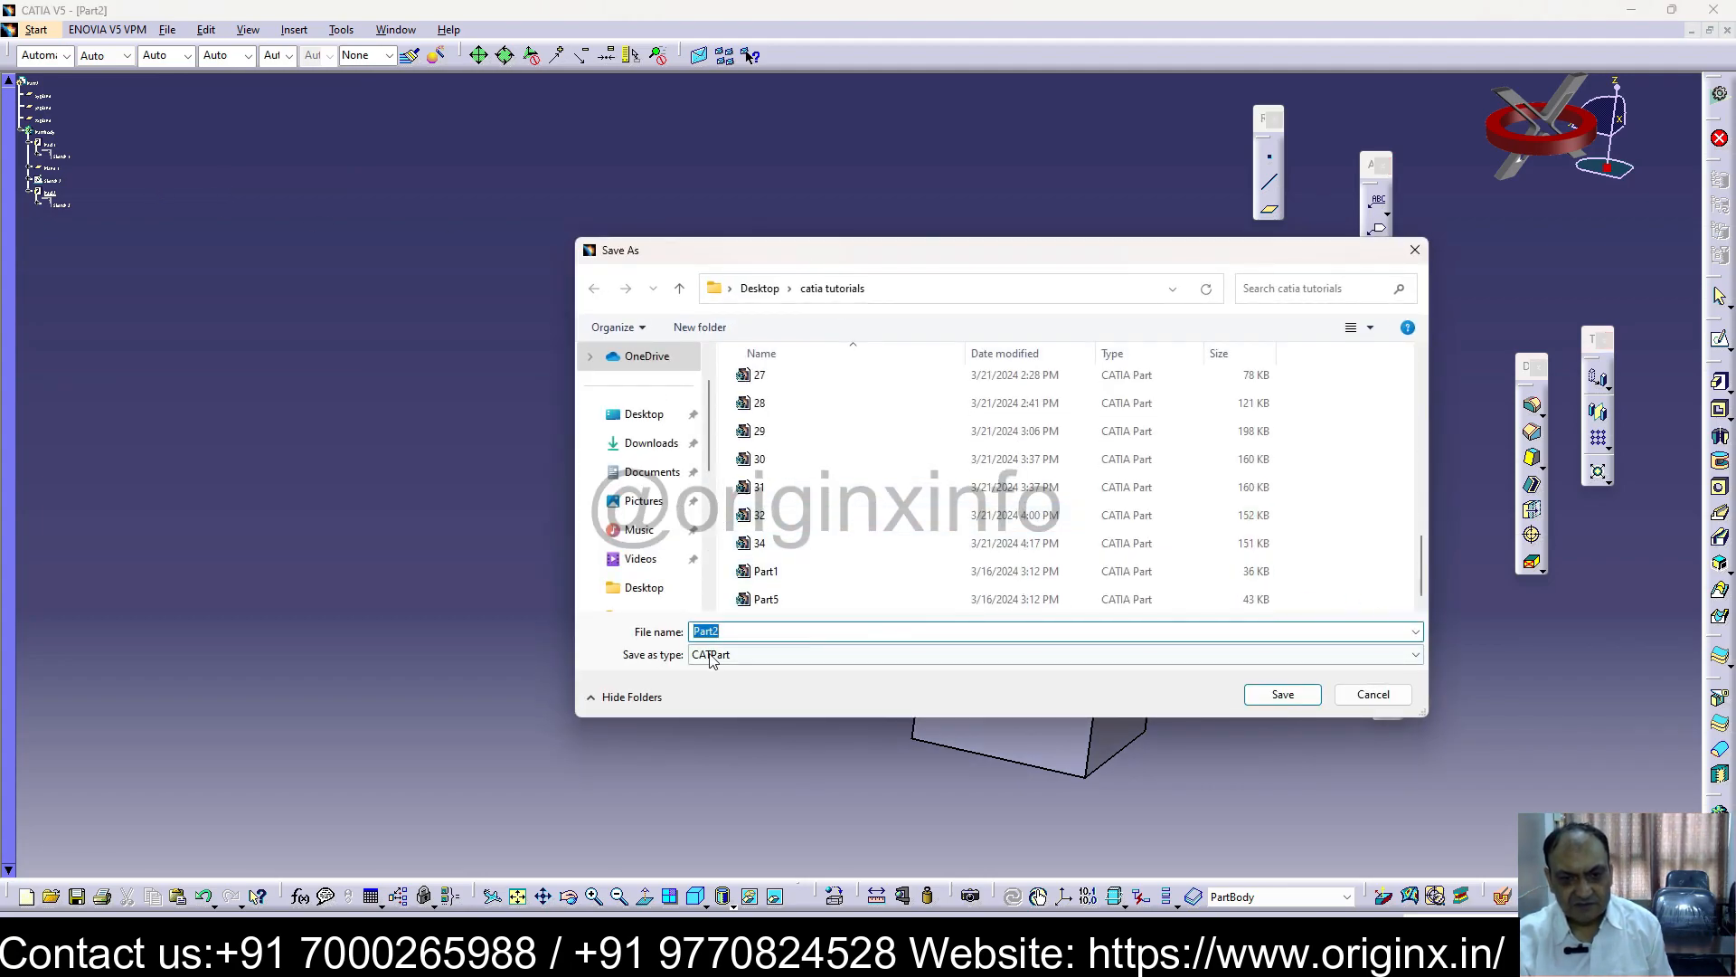
text(35)
key(Return)
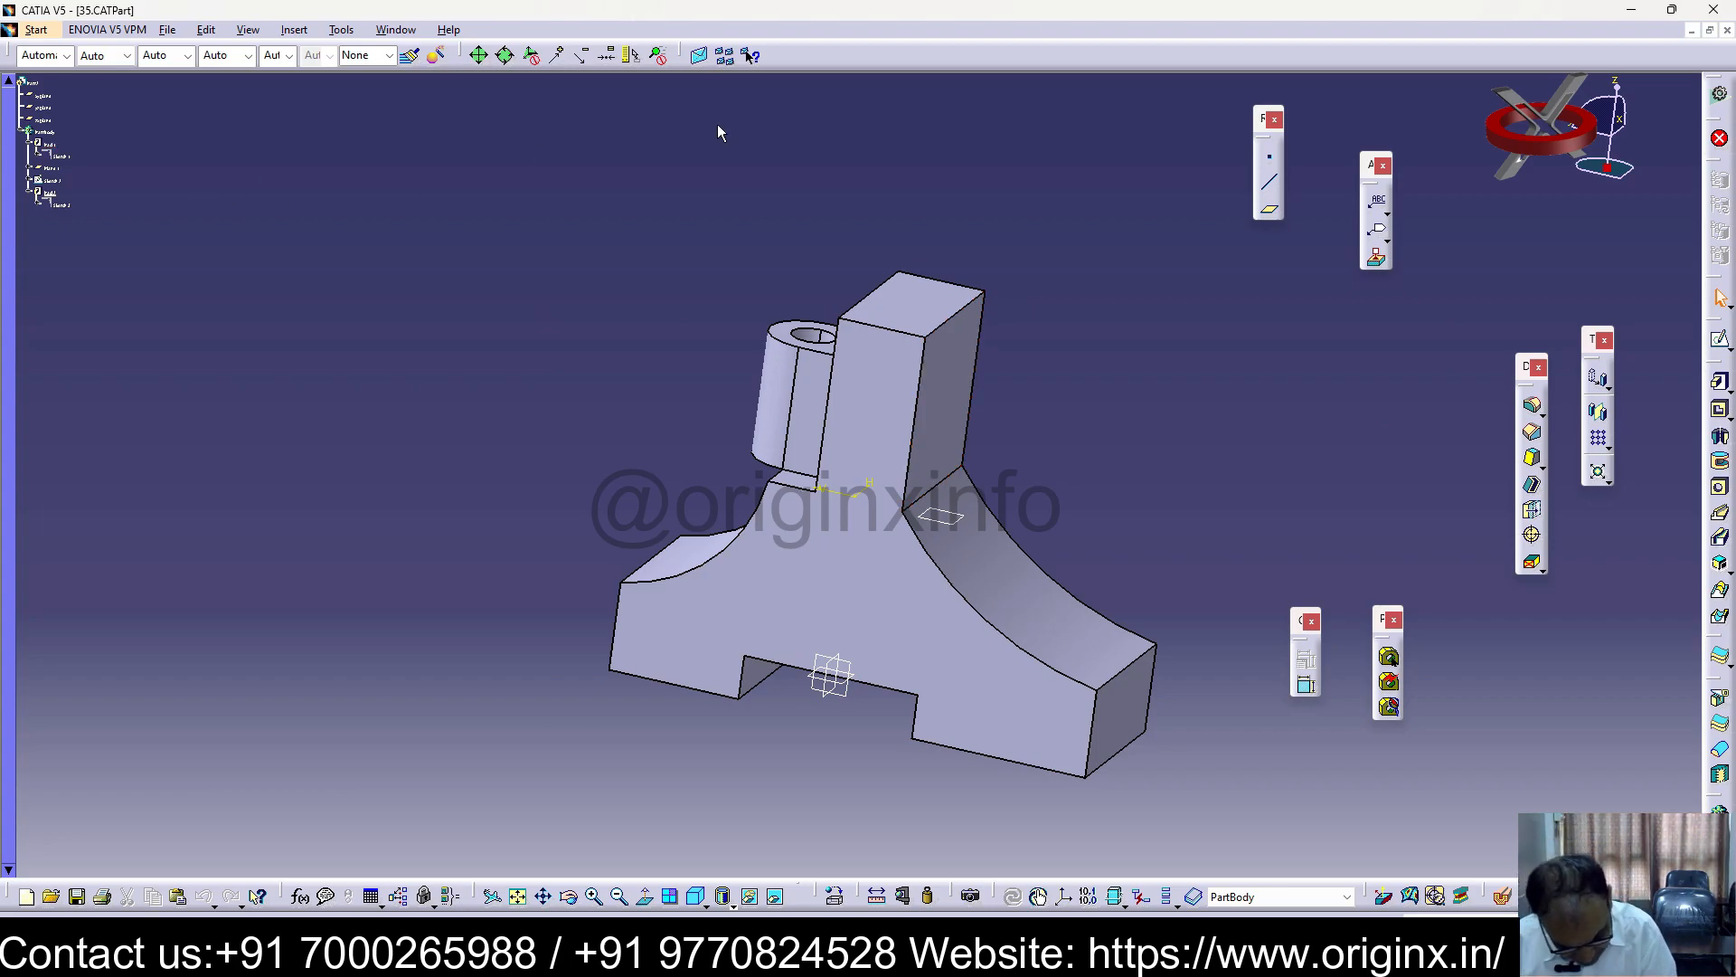
Create a new Part document, accepting the default part name and options
click(167, 29)
click(187, 51)
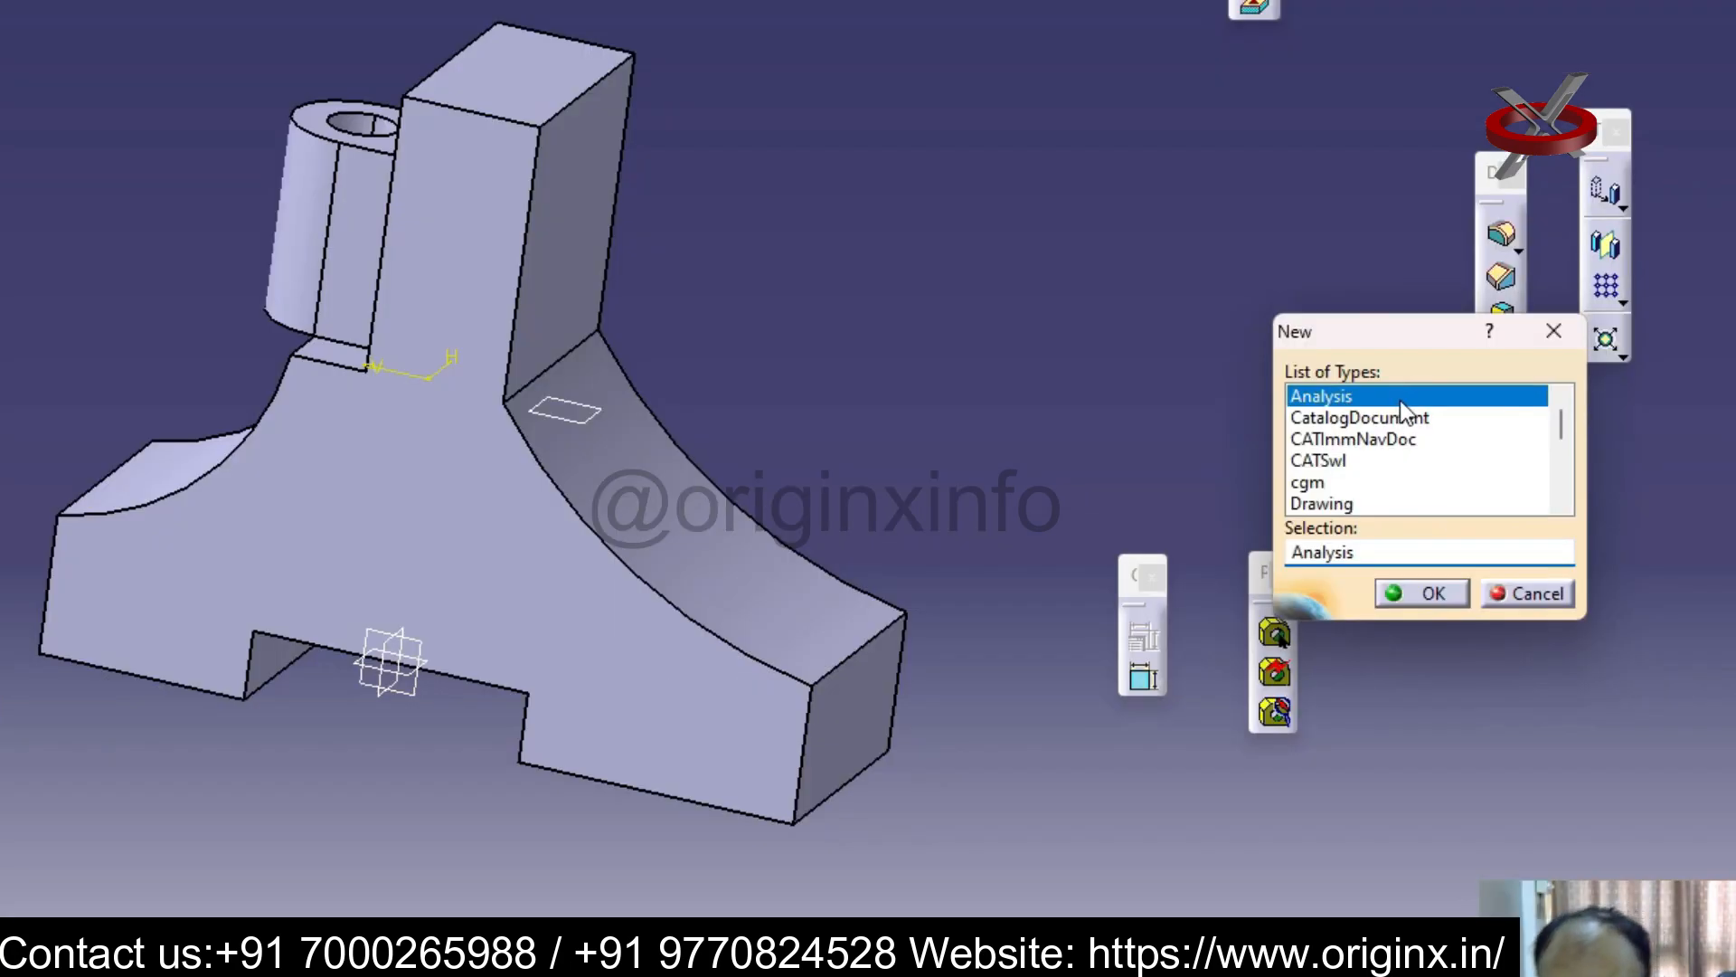
click(1562, 502)
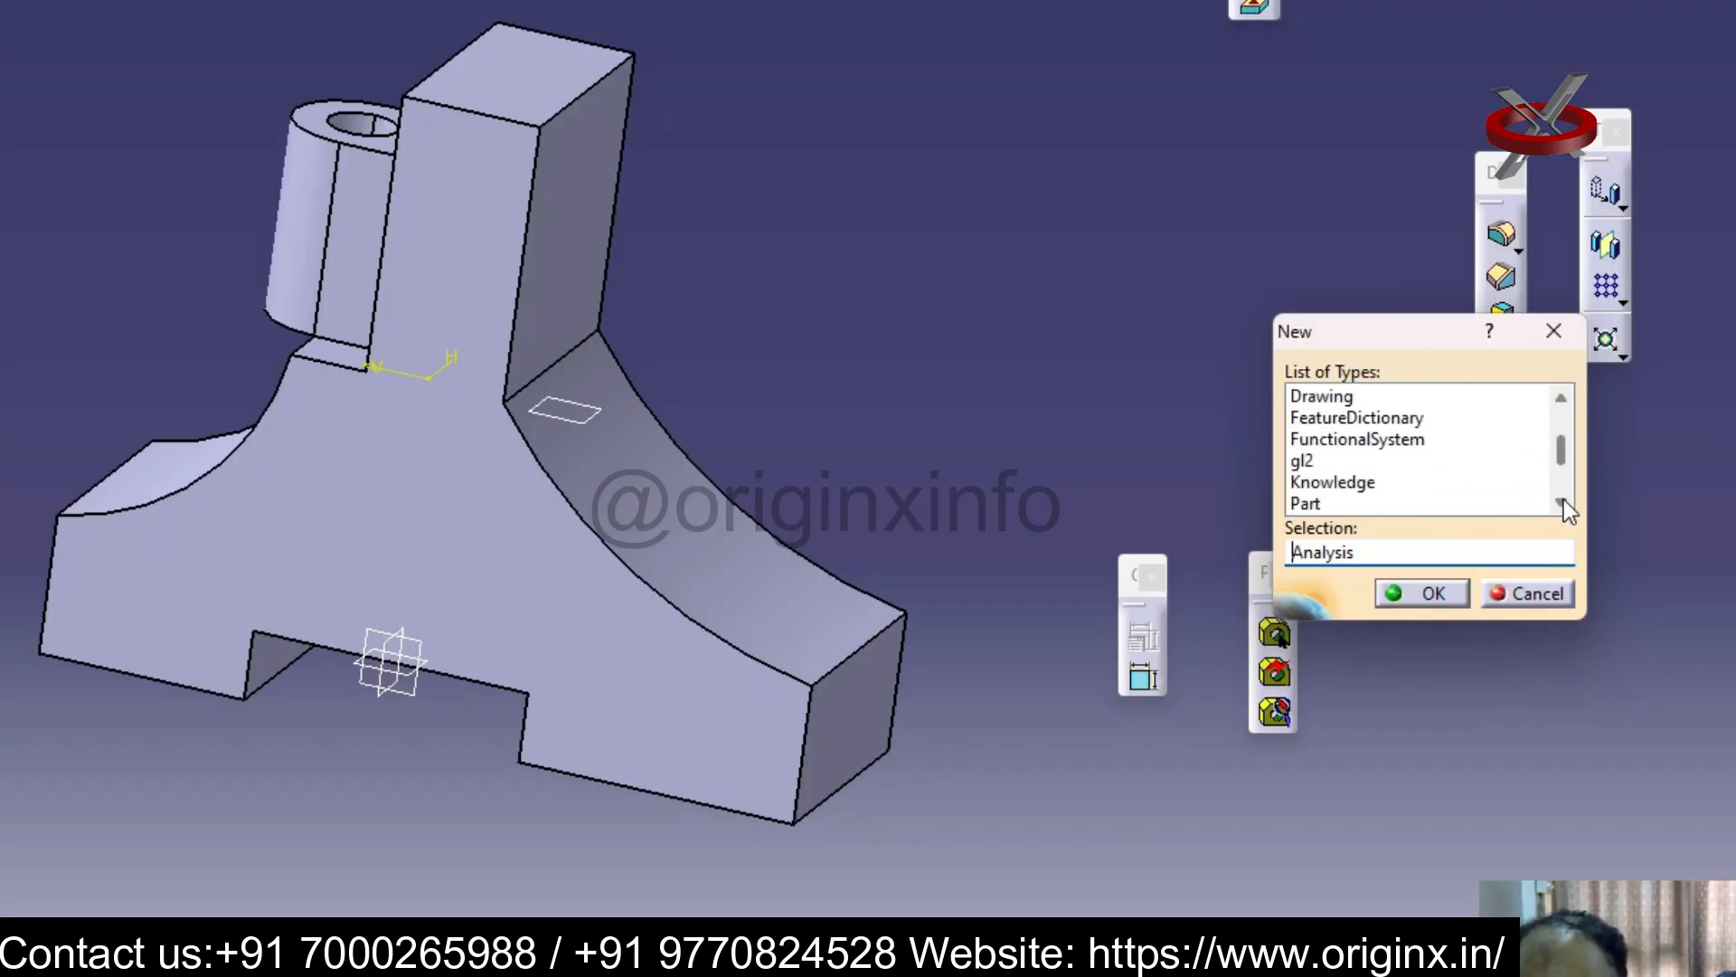
click(1315, 505)
click(1433, 595)
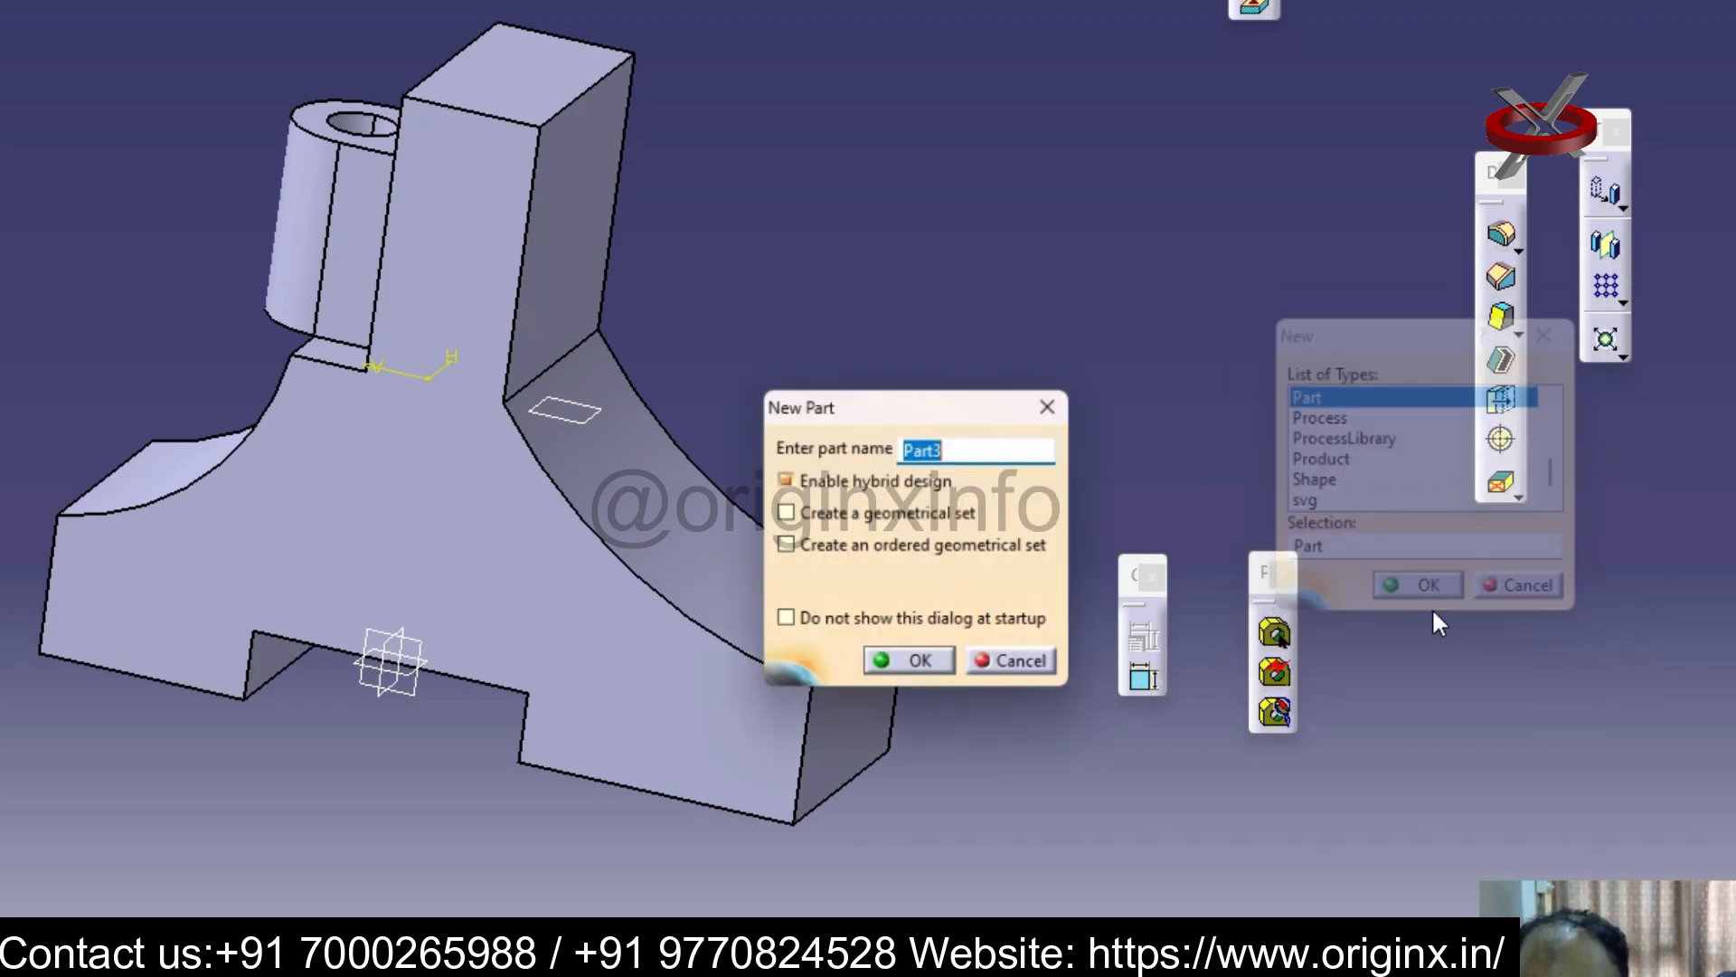
click(909, 665)
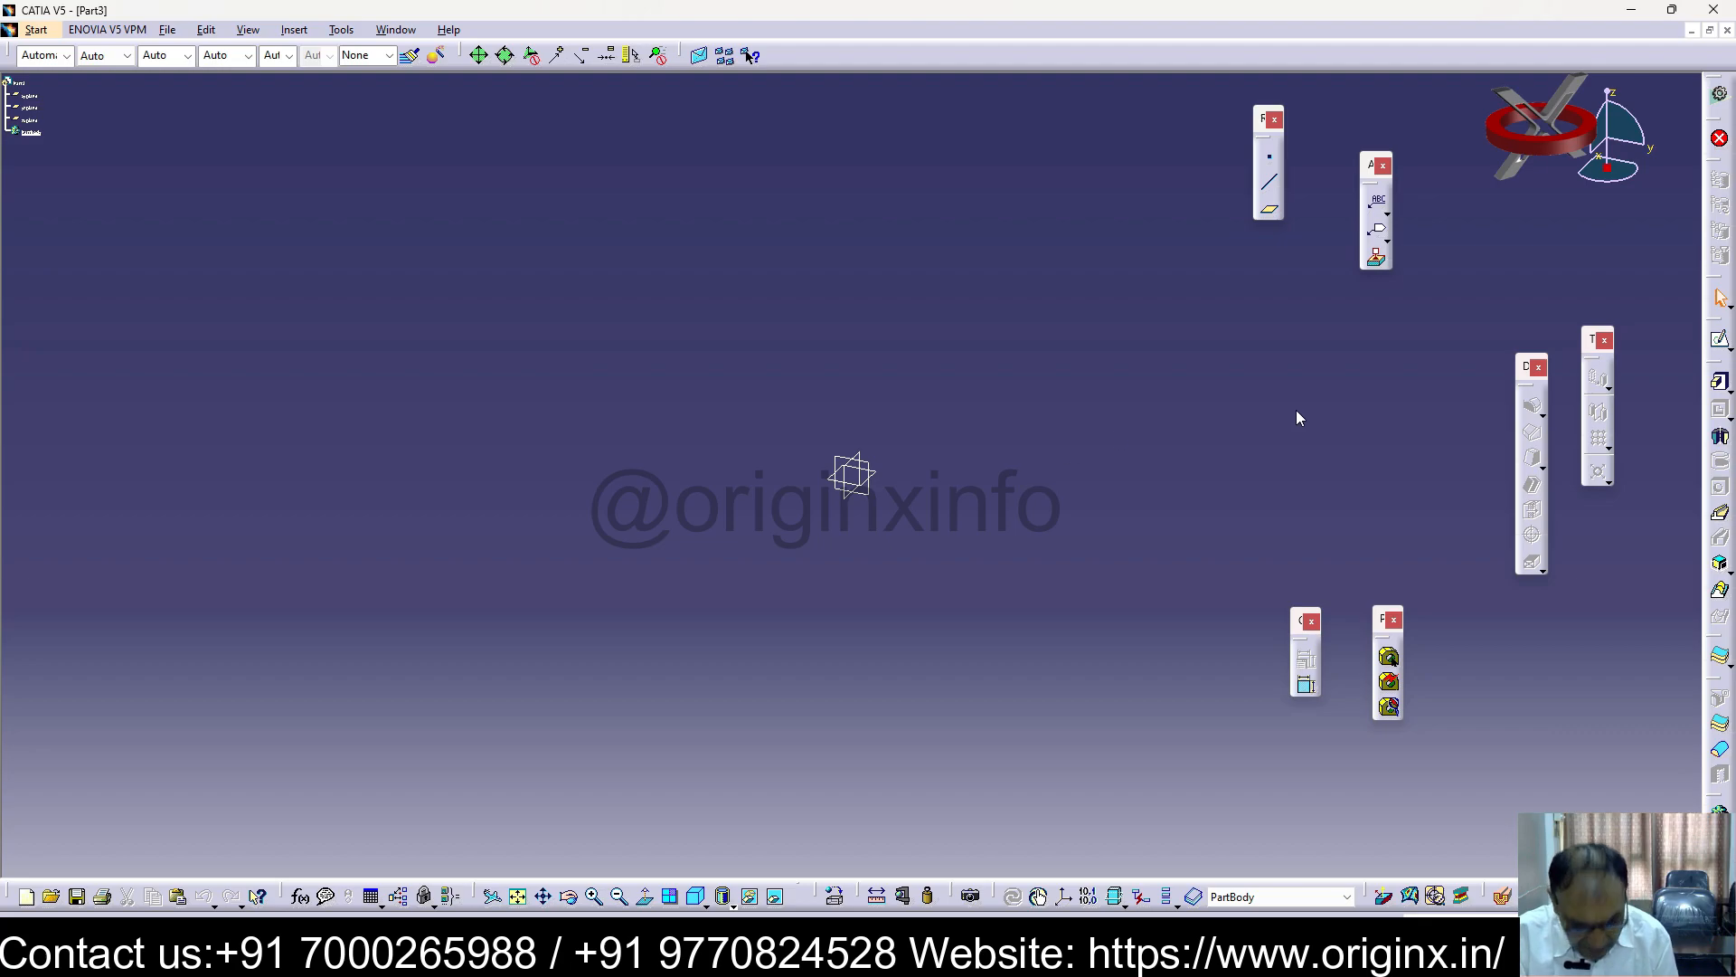
Start a sketch on the yz plane and draw a rectangle of about 110 by 30 mm around the origin
click(876, 472)
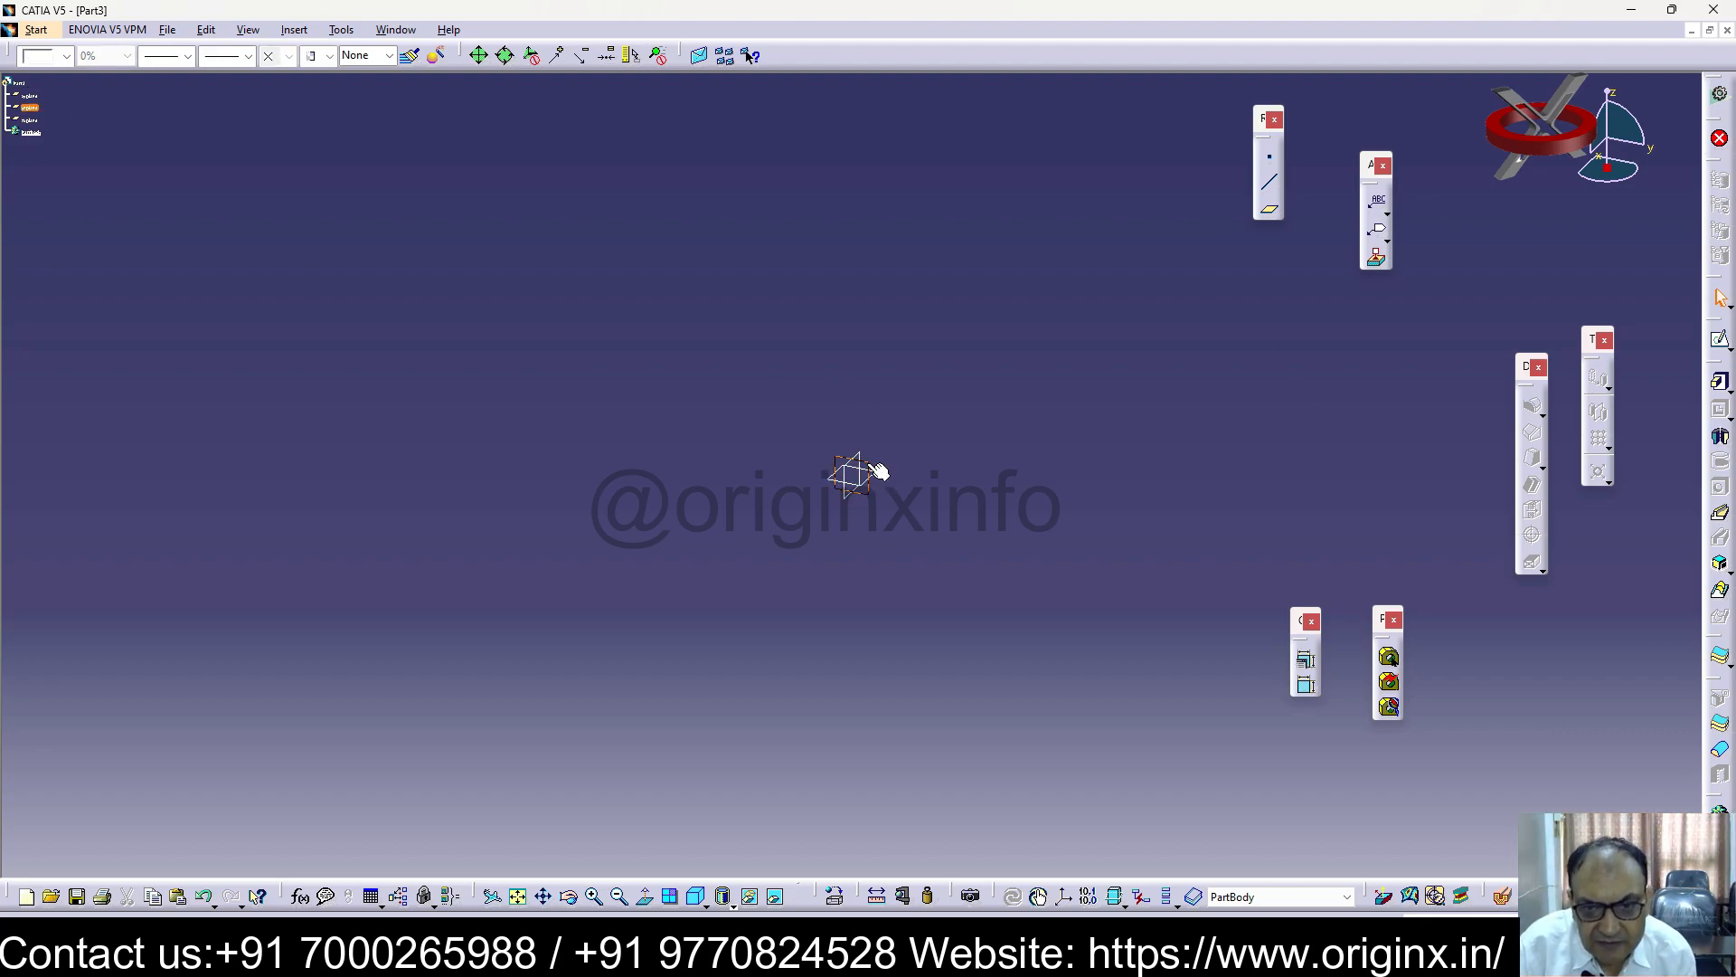
click(1720, 339)
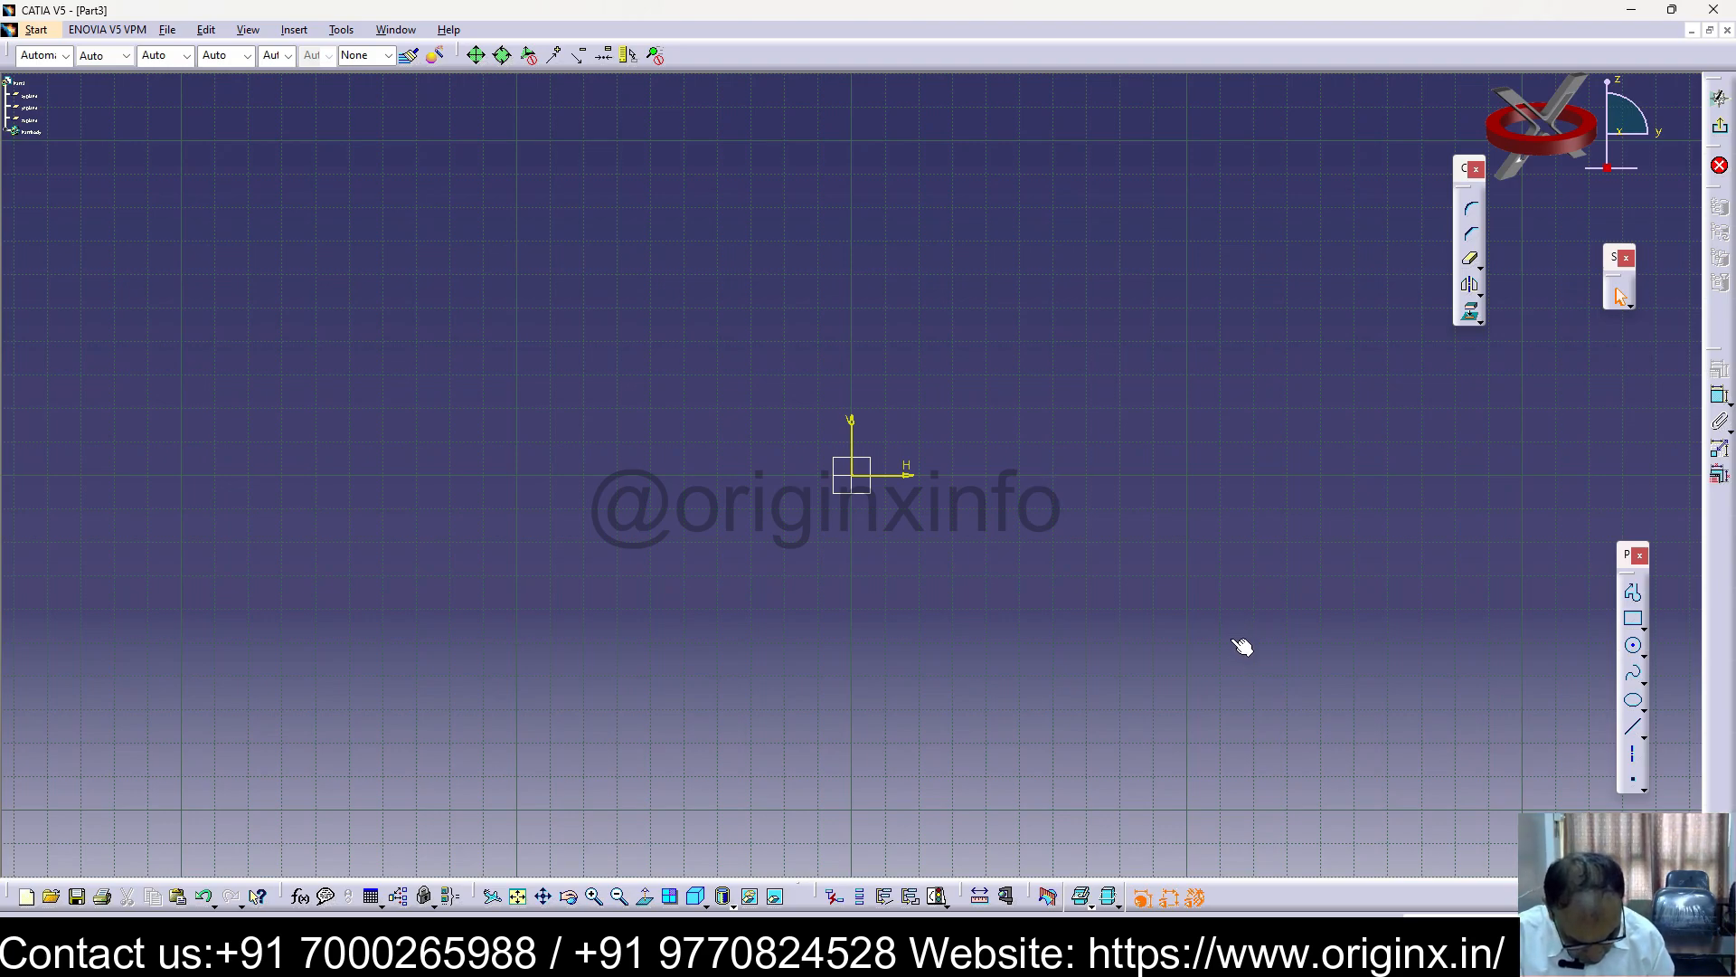
click(1633, 619)
click(685, 408)
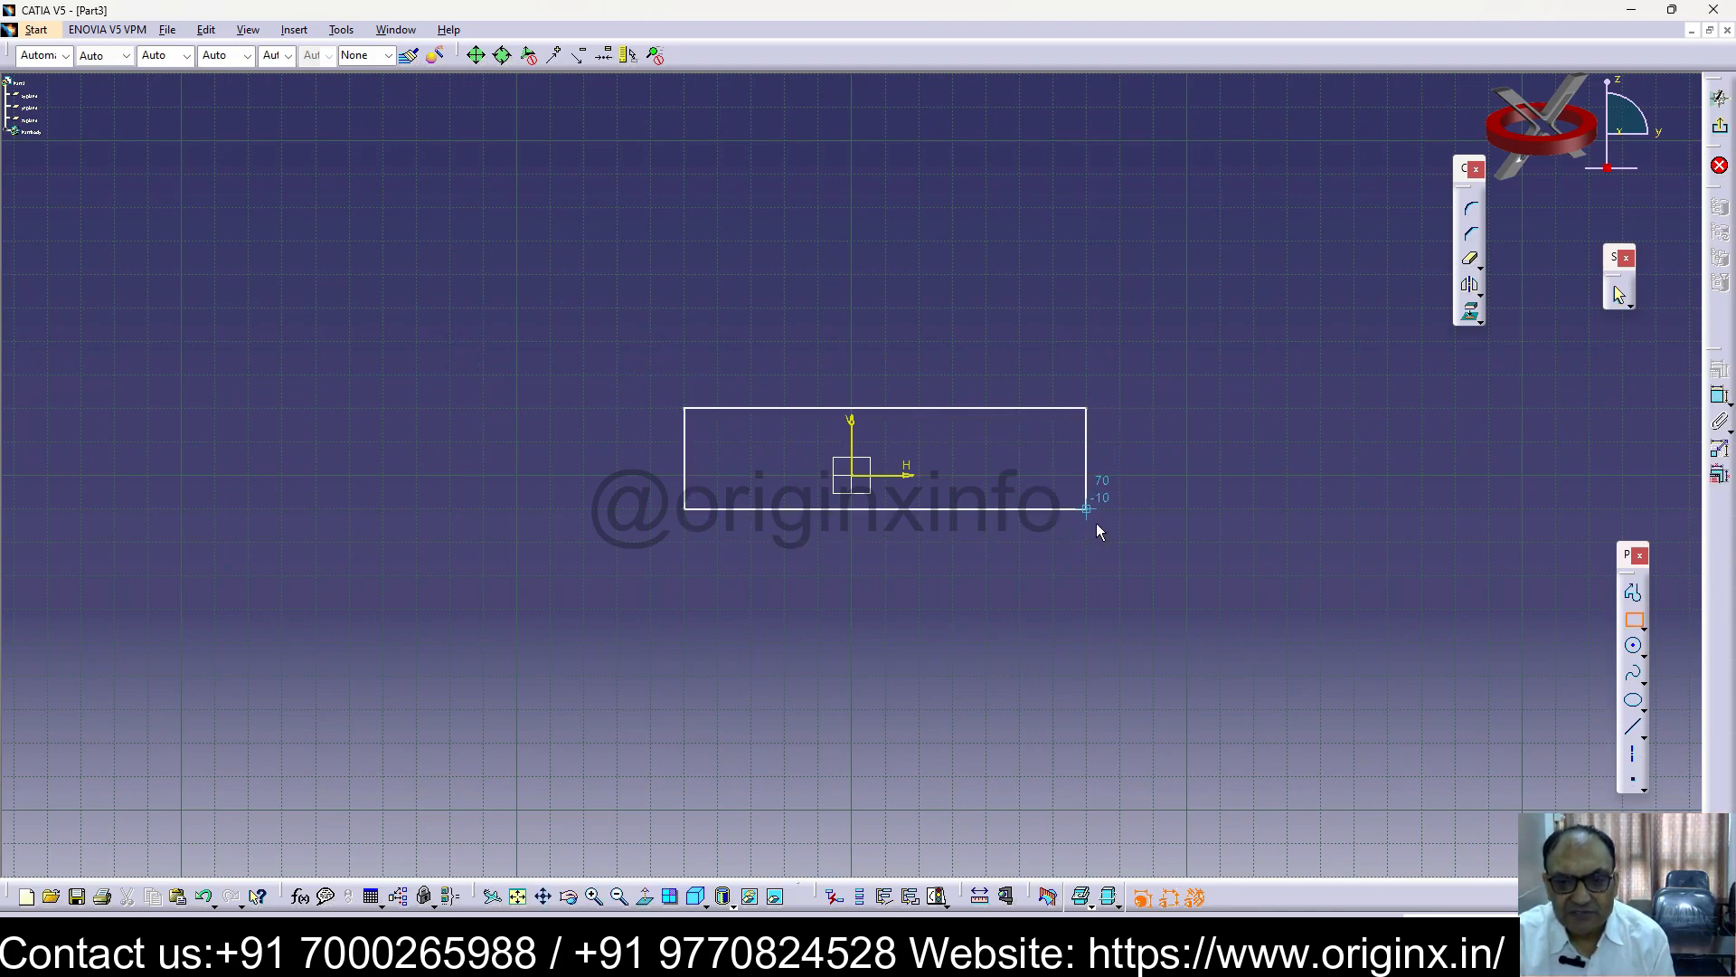
click(1058, 512)
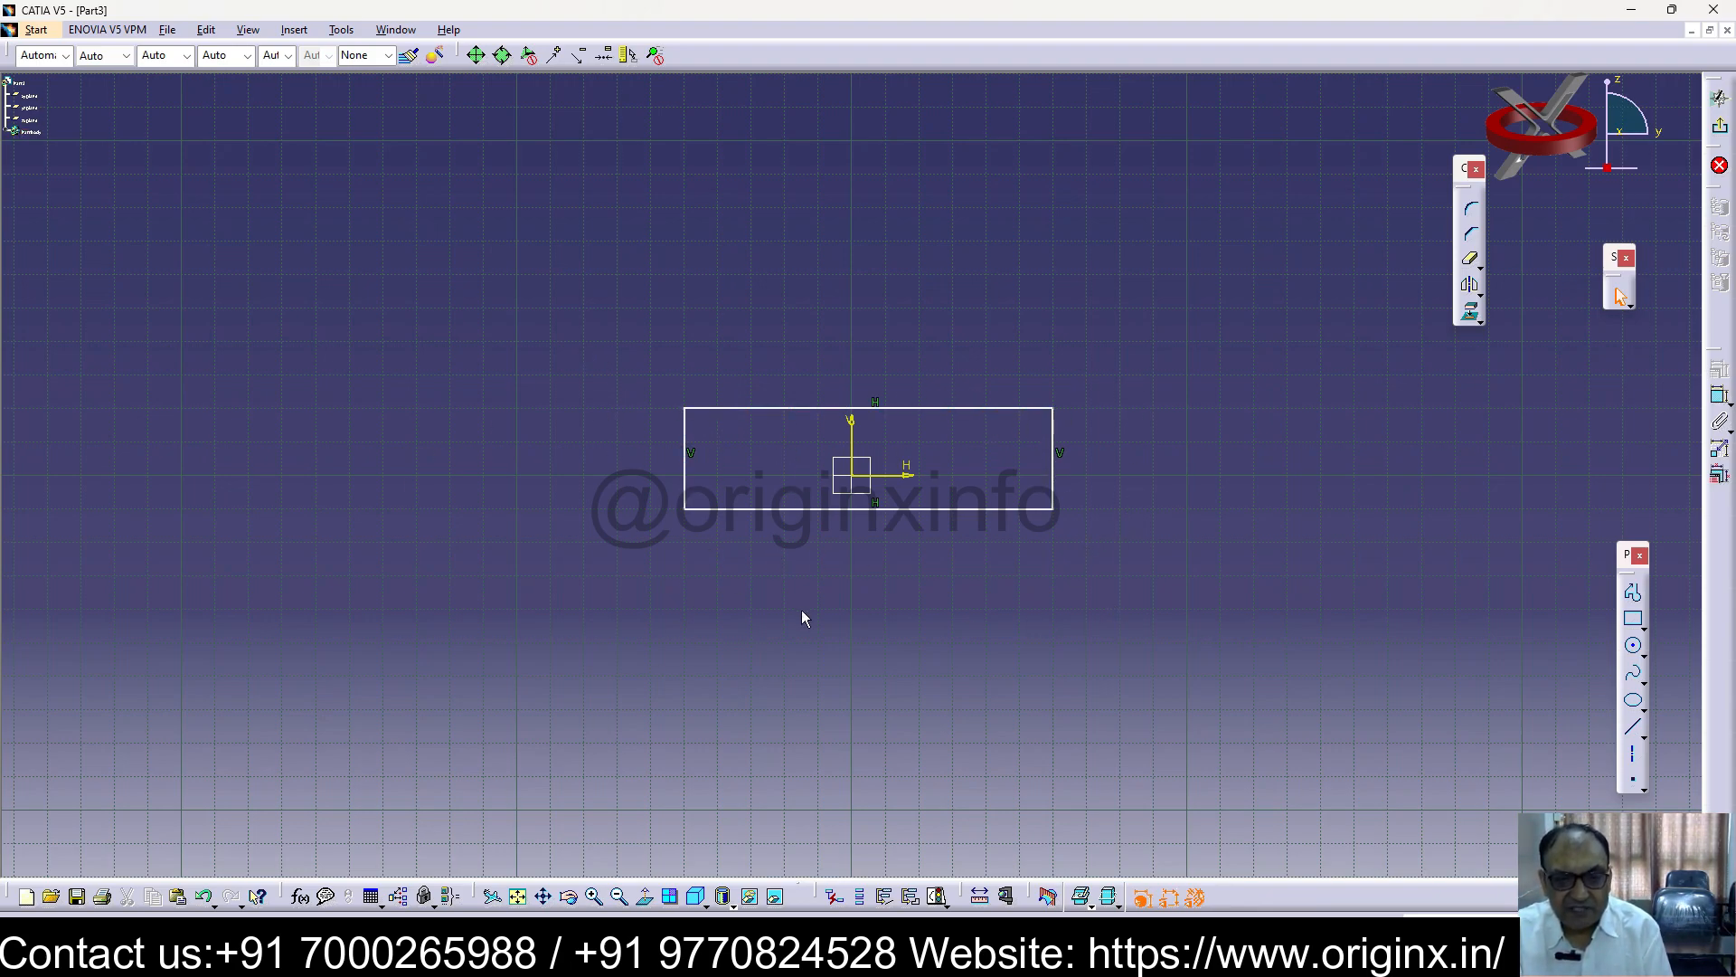
Dimension the rectangle's lower edge and set its length to 250 mm
click(1720, 395)
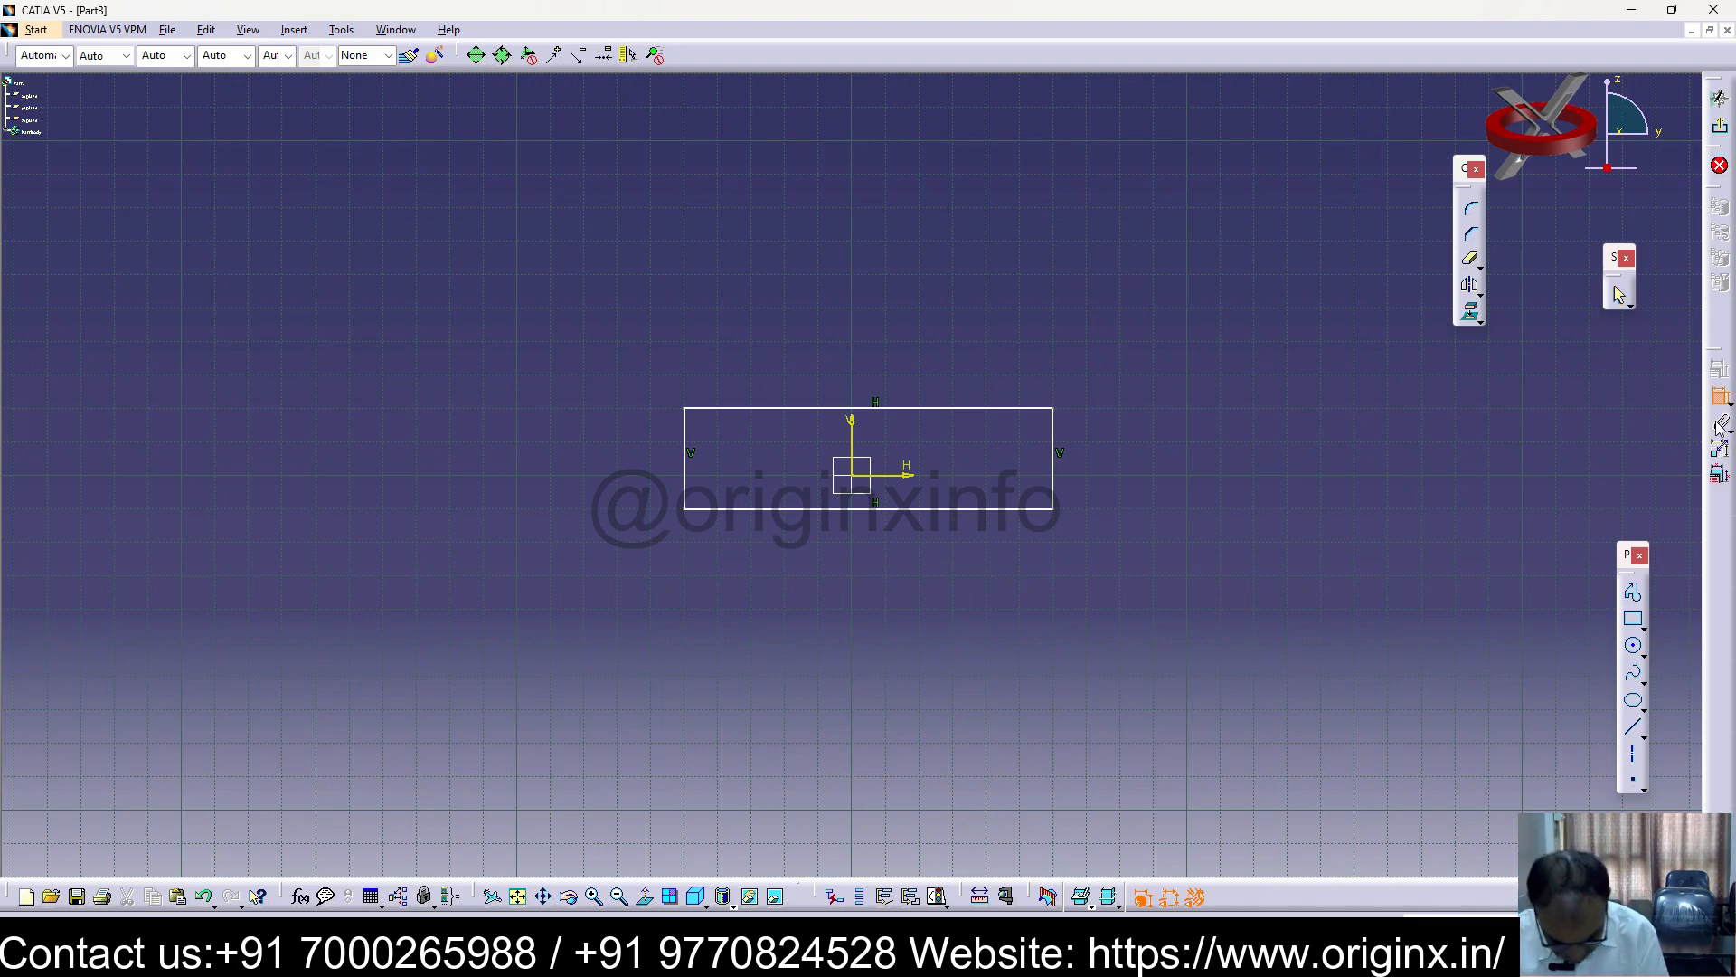
click(850, 506)
click(850, 559)
double_click(858, 555)
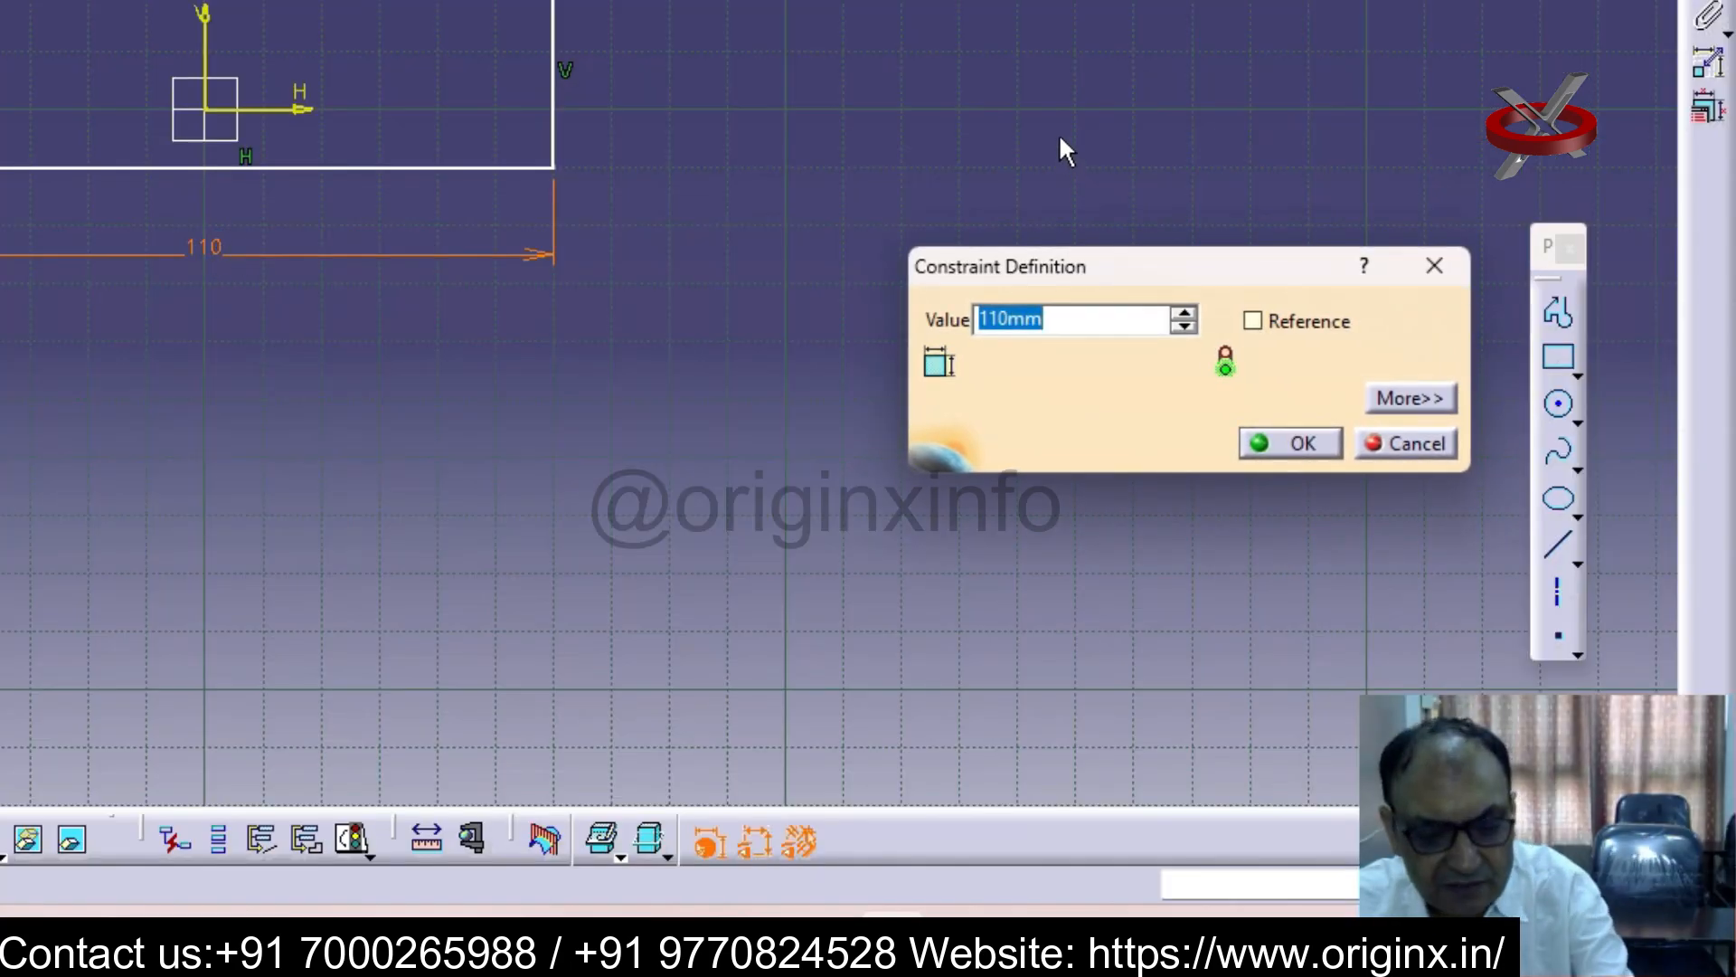
text(250)
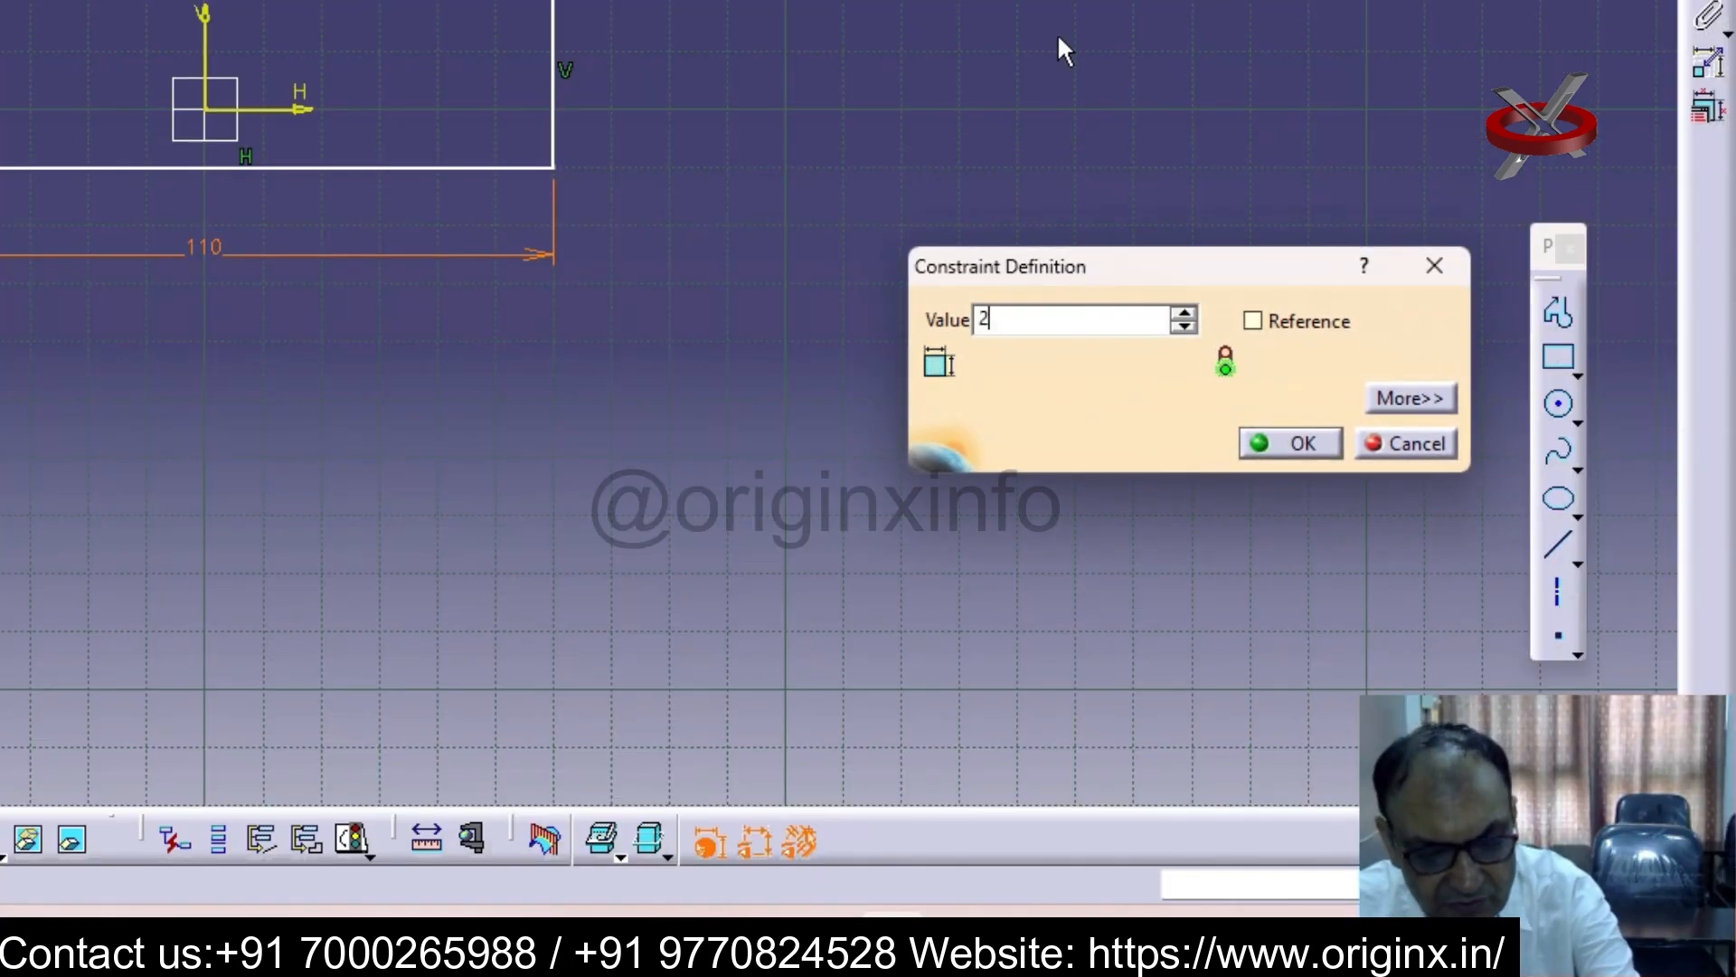
key(Return)
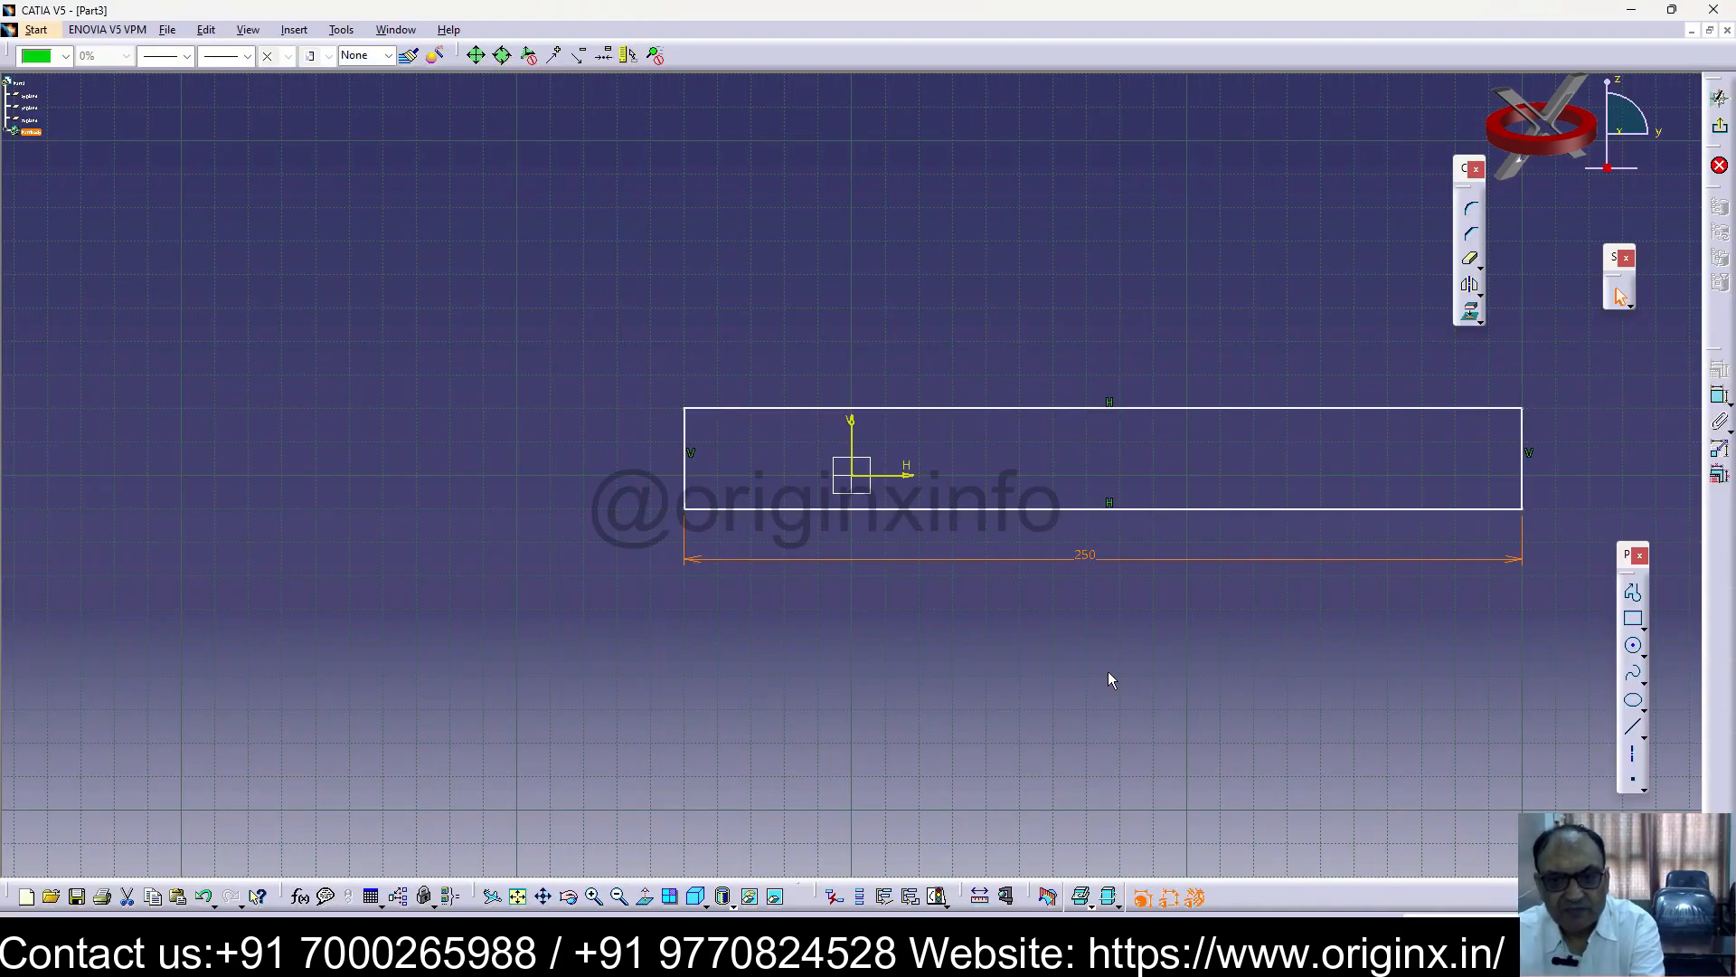
click(1109, 672)
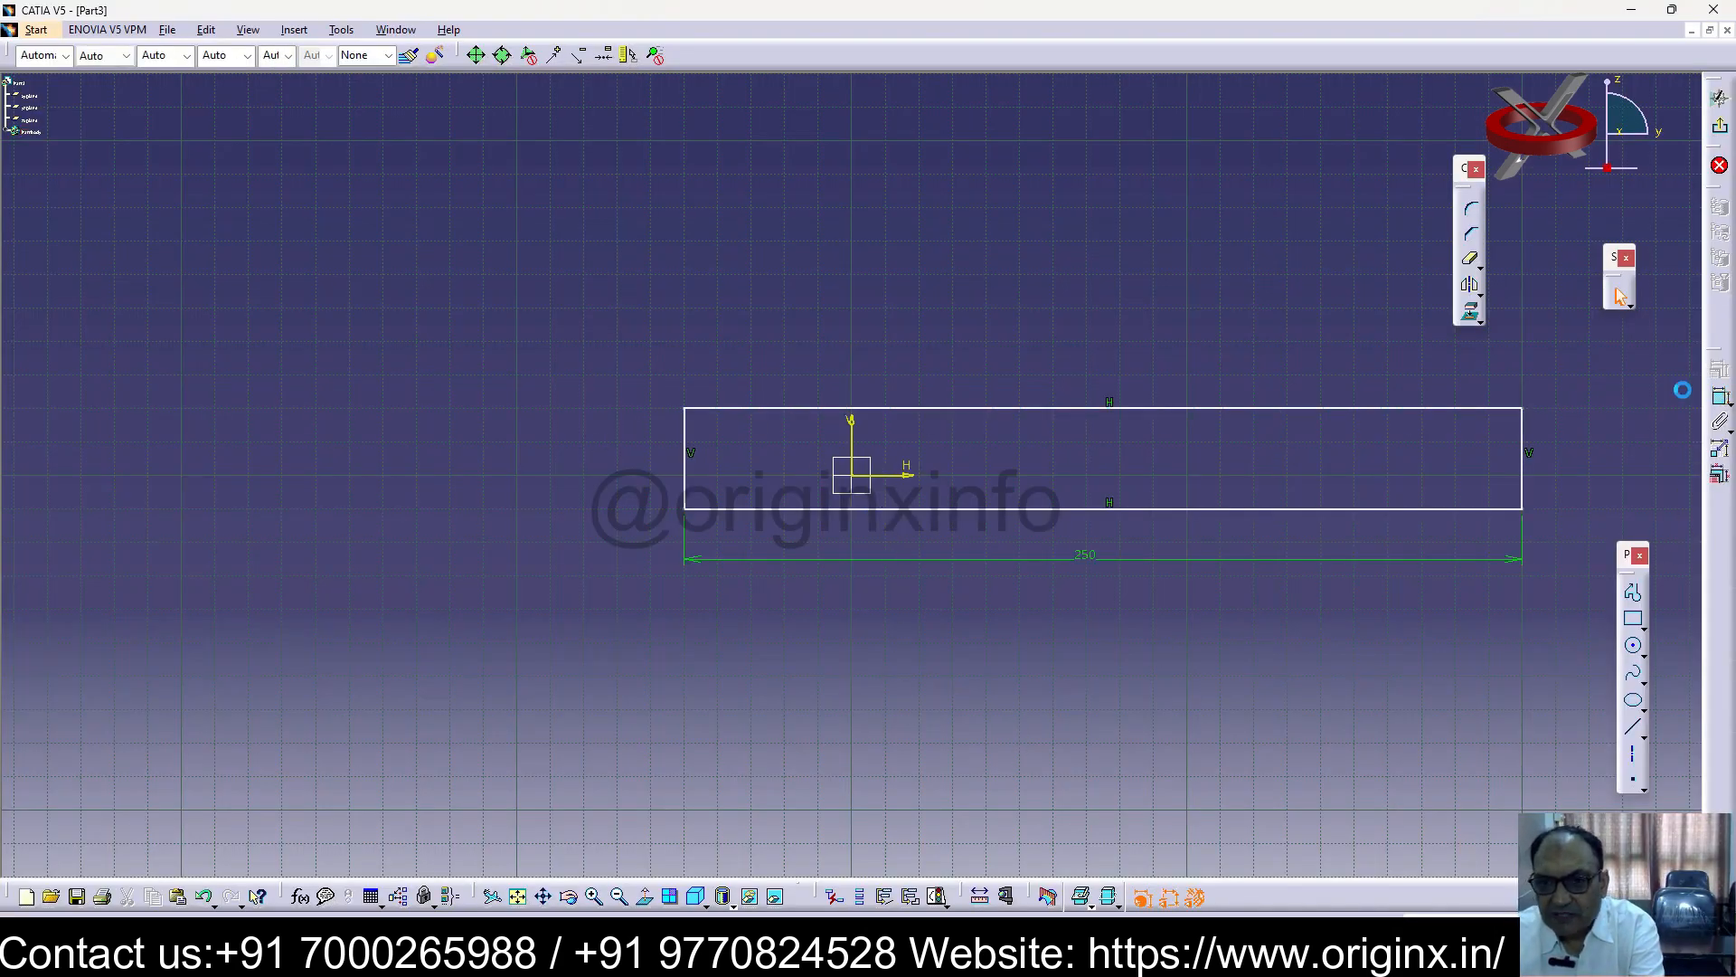
click(853, 434)
drag(685, 425, 686, 410)
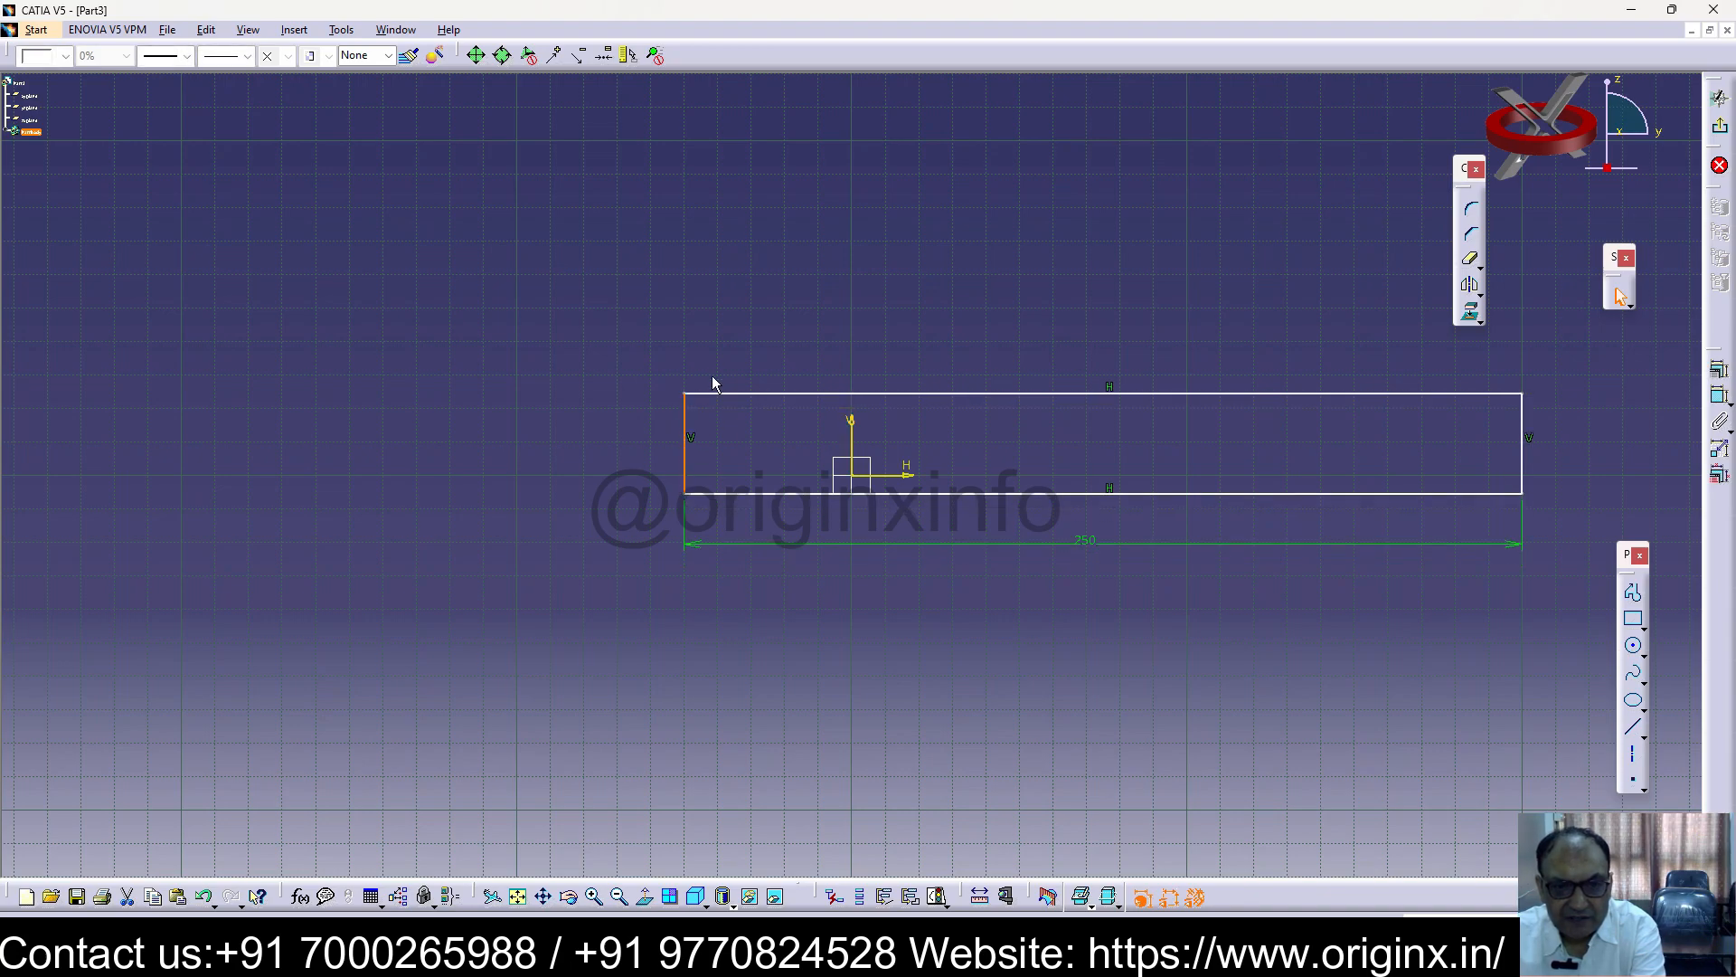
click(1719, 395)
click(688, 435)
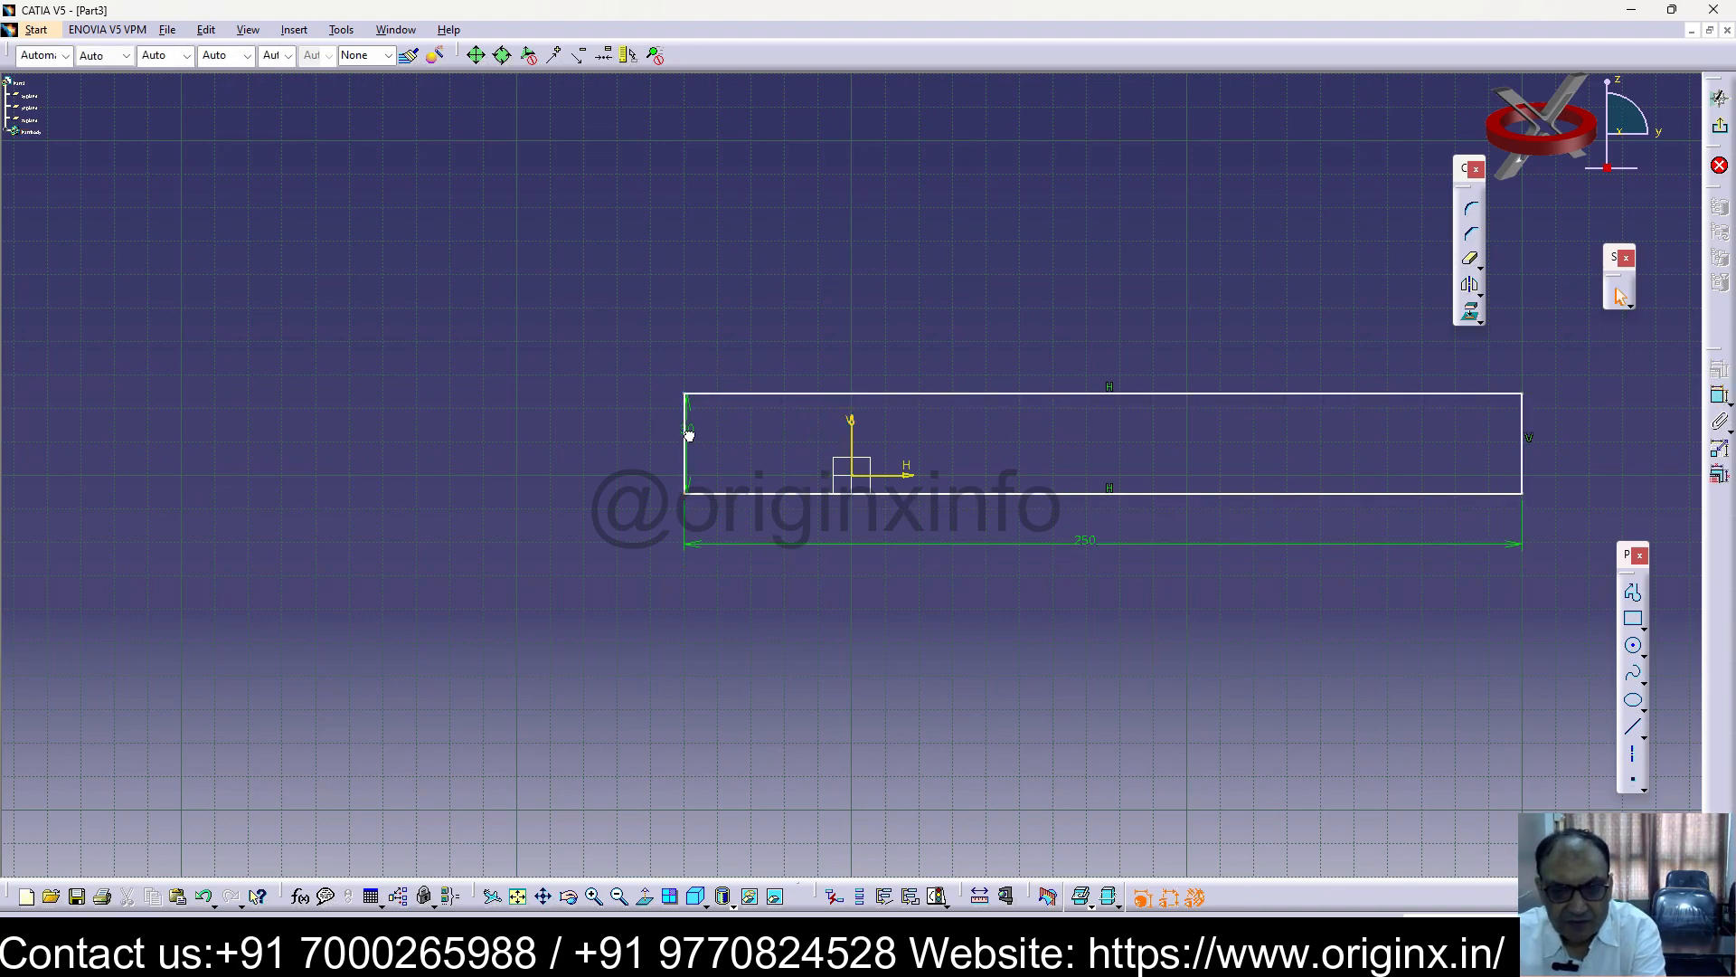
Dimension the rectangle's left edge from the vertical axis and set the distance to 125 mm
click(1719, 395)
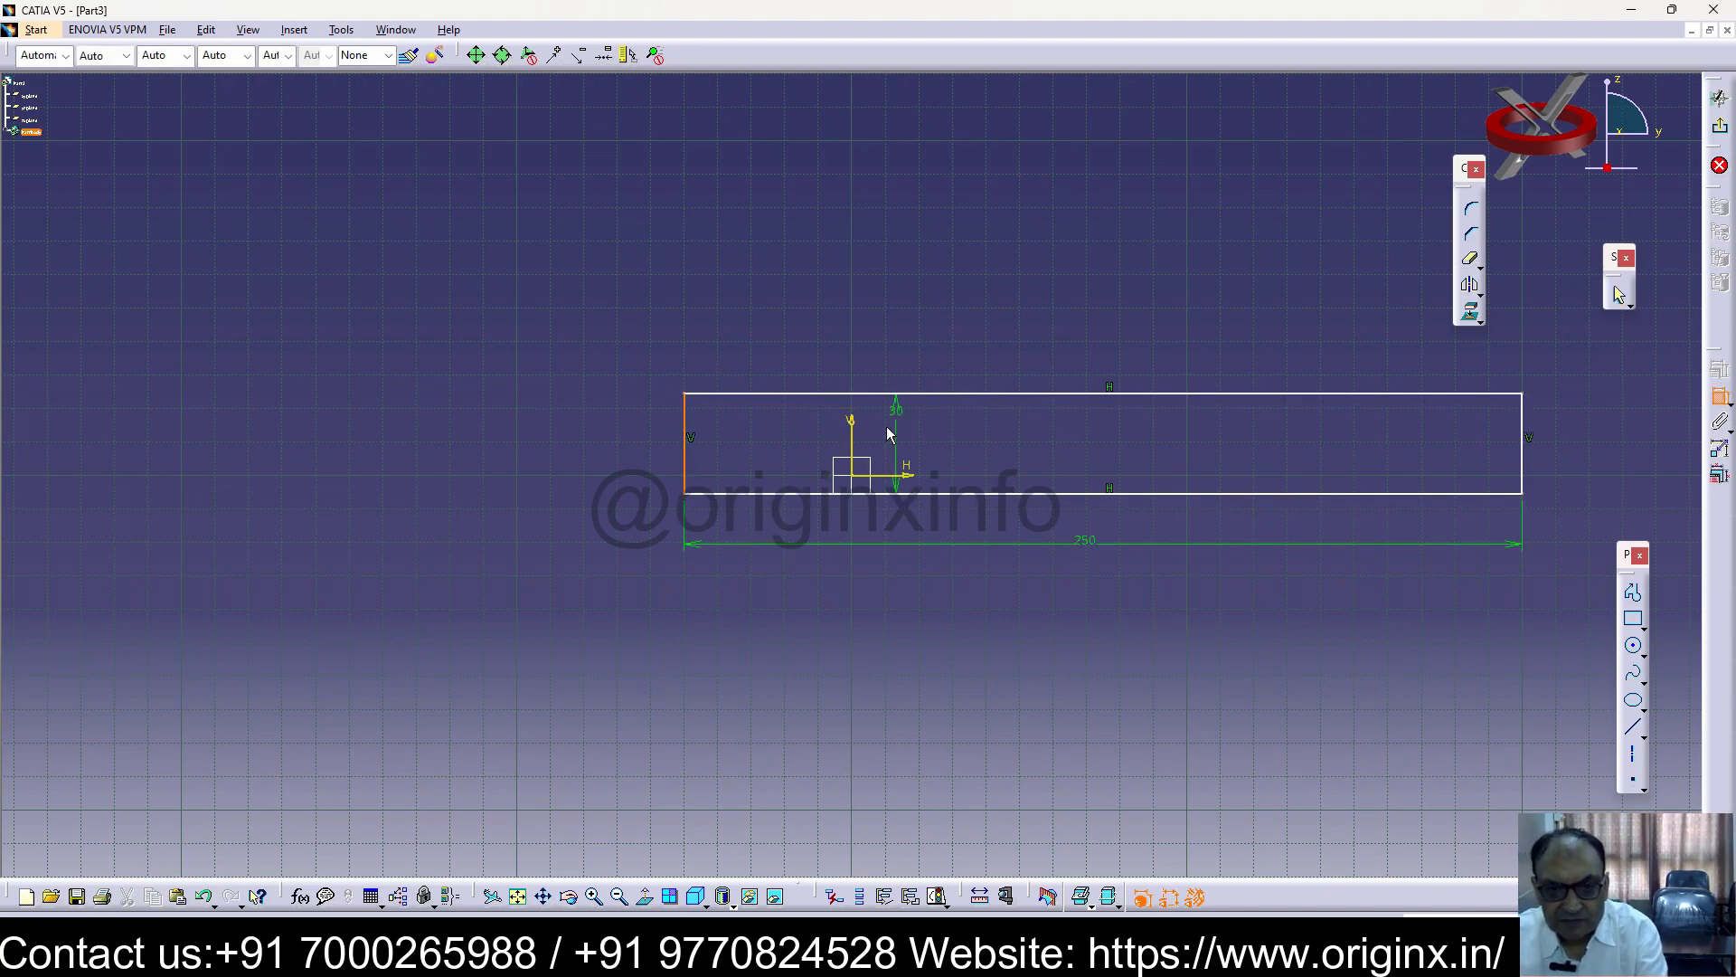
click(857, 446)
click(750, 323)
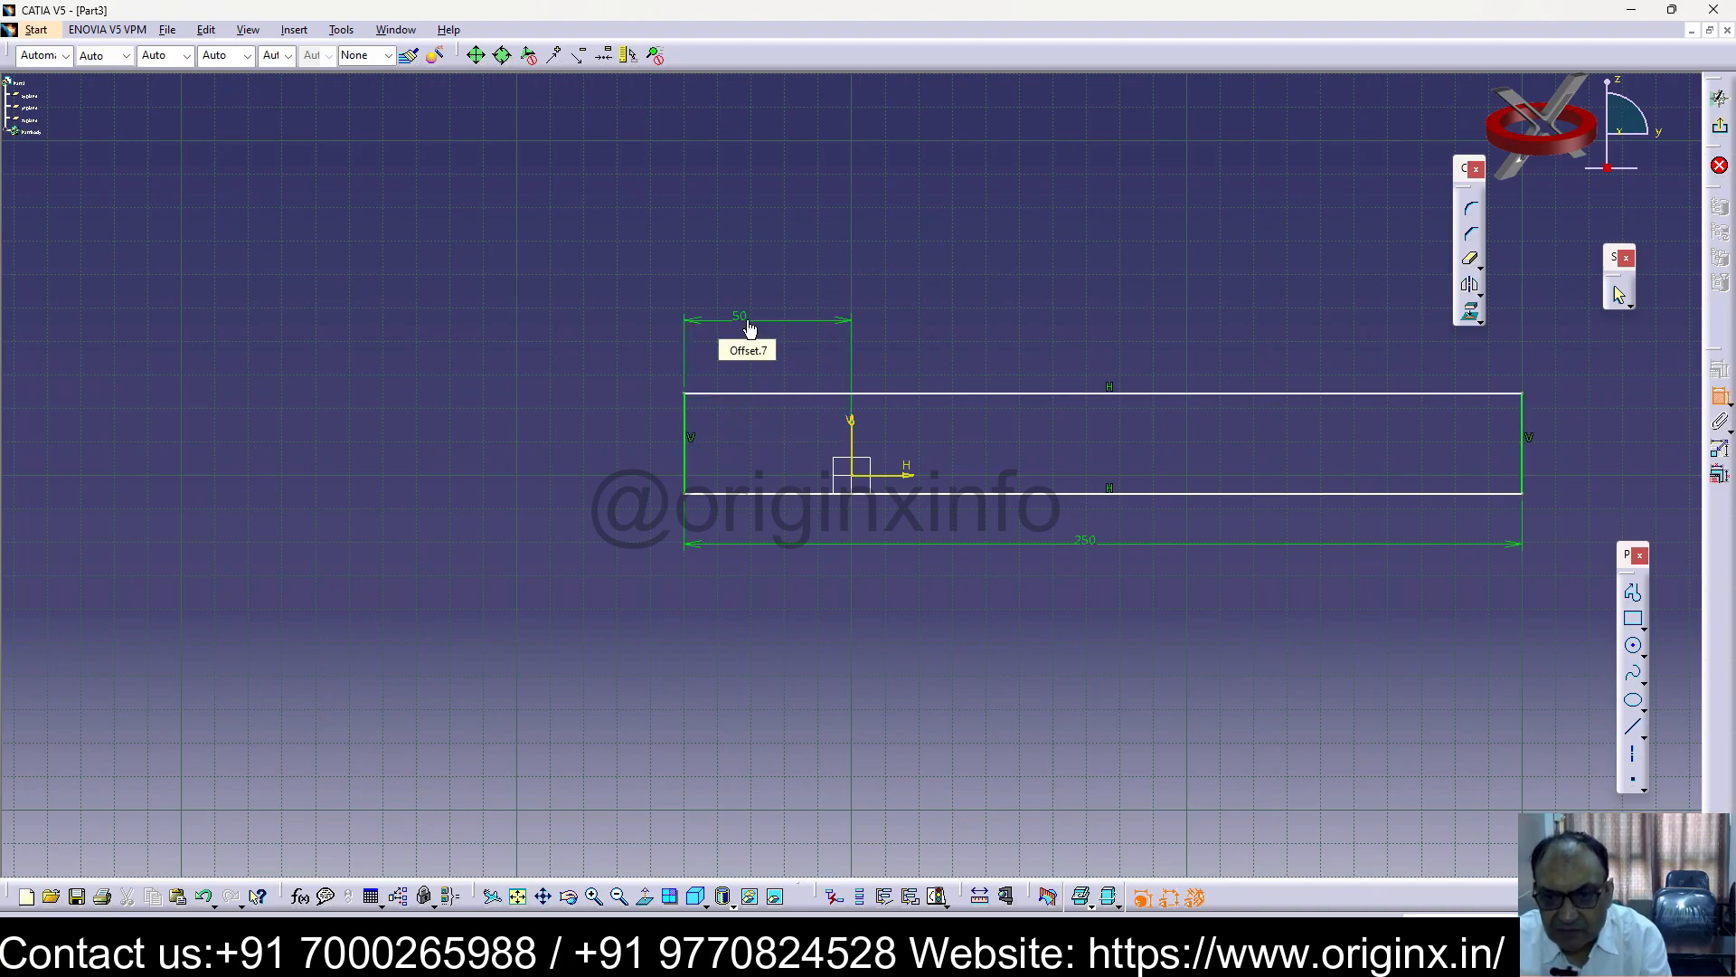
double_click(749, 324)
text(125)
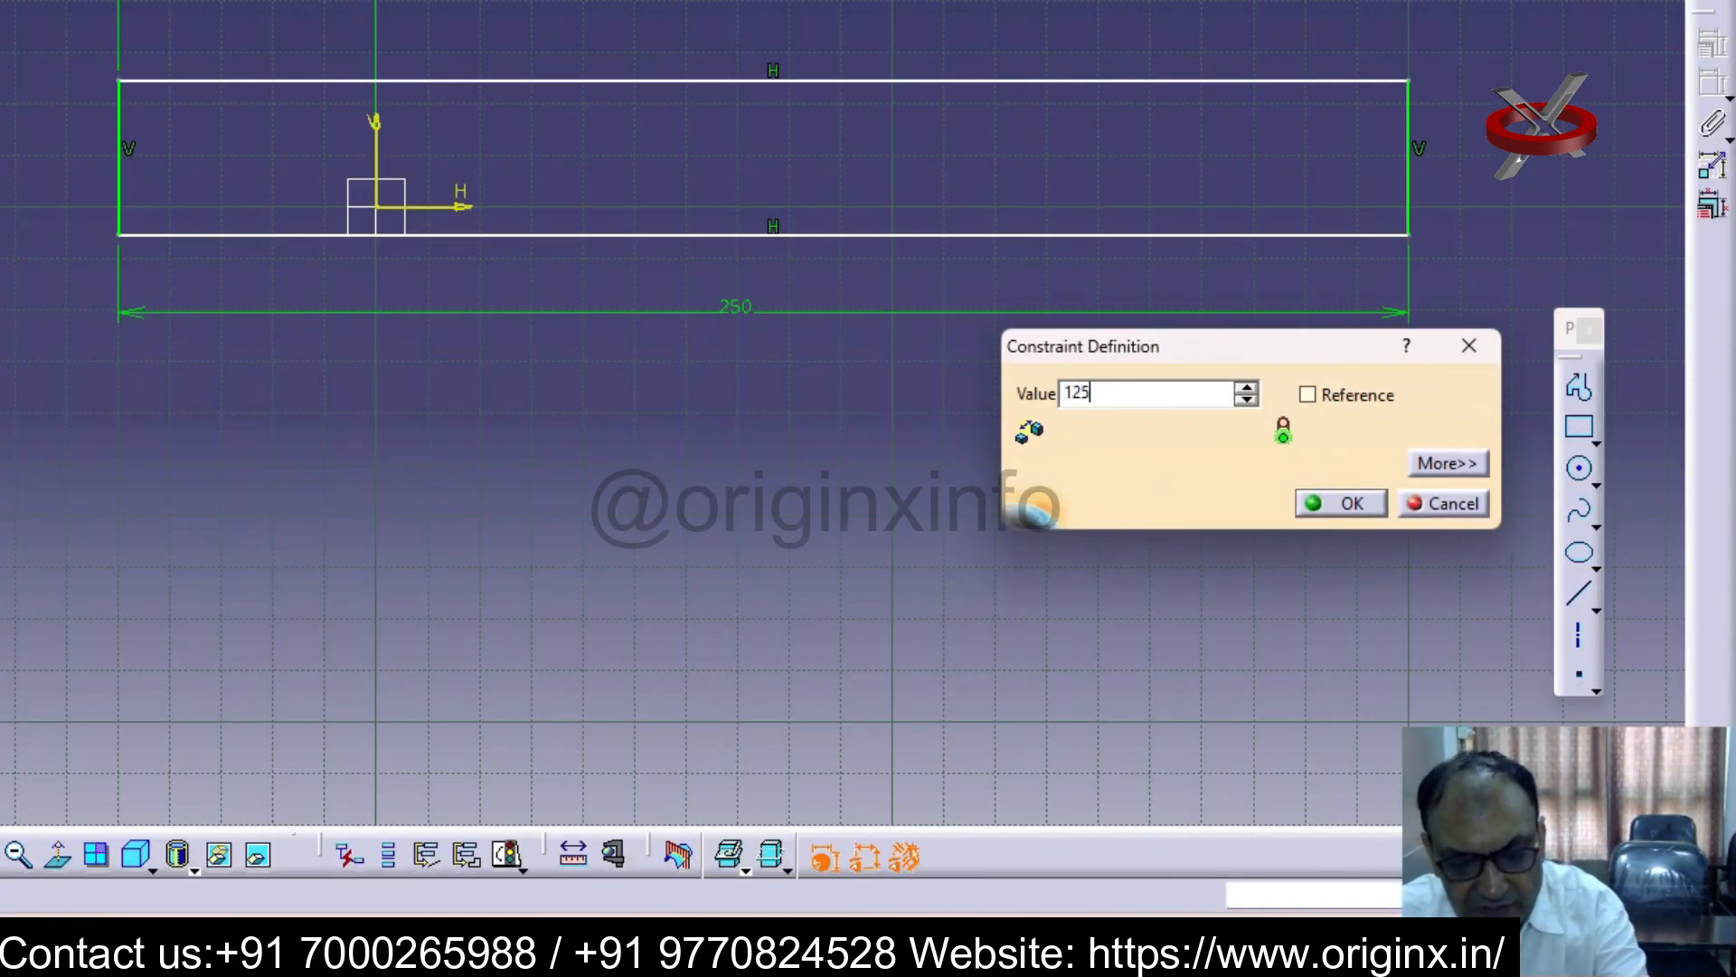
key(Return)
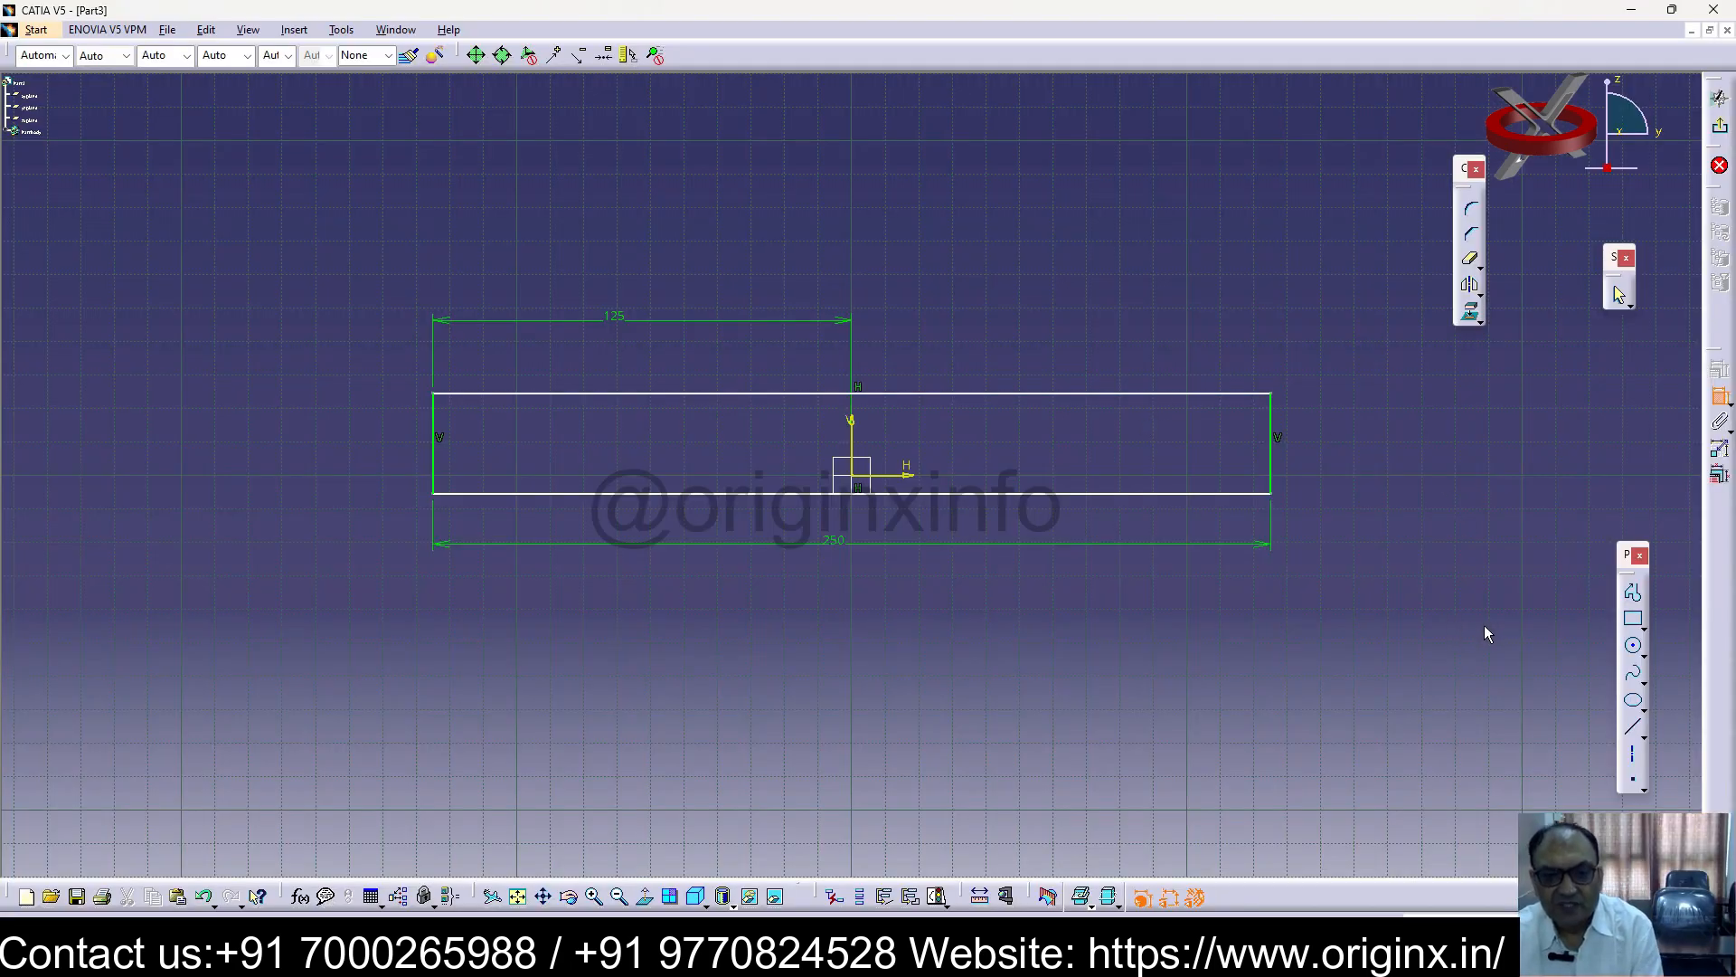
Dimension the rectangle's right edge and set its height to 22 mm
click(1273, 444)
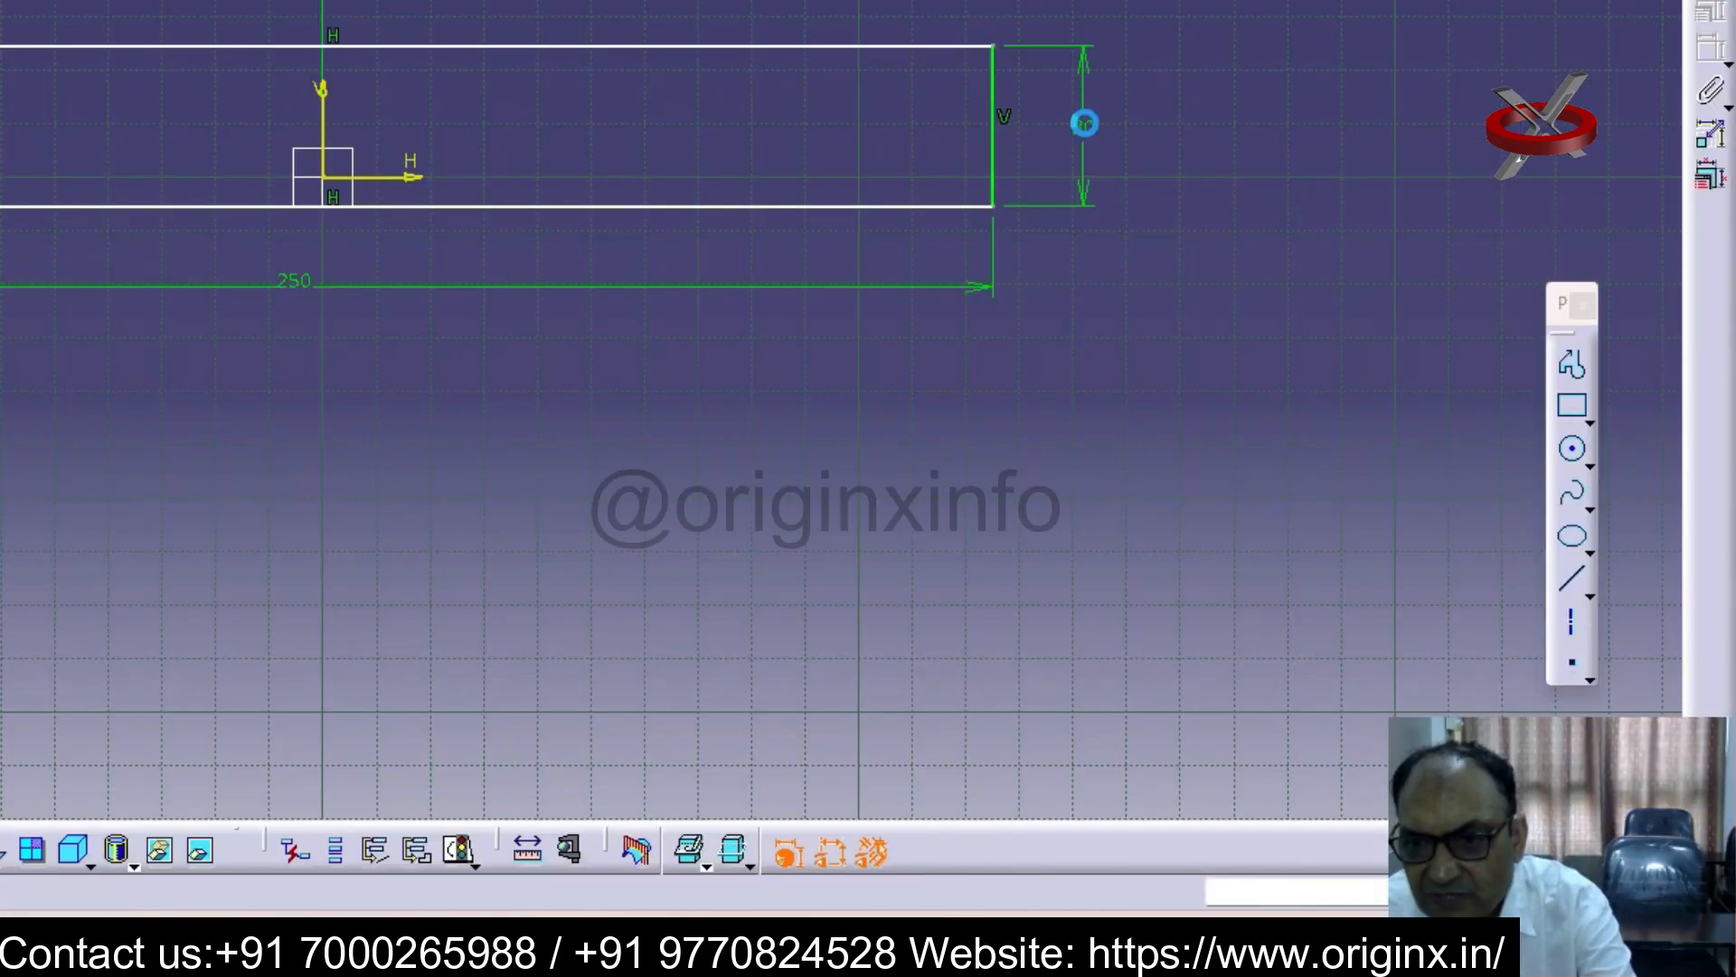
double_click(1327, 443)
text(22)
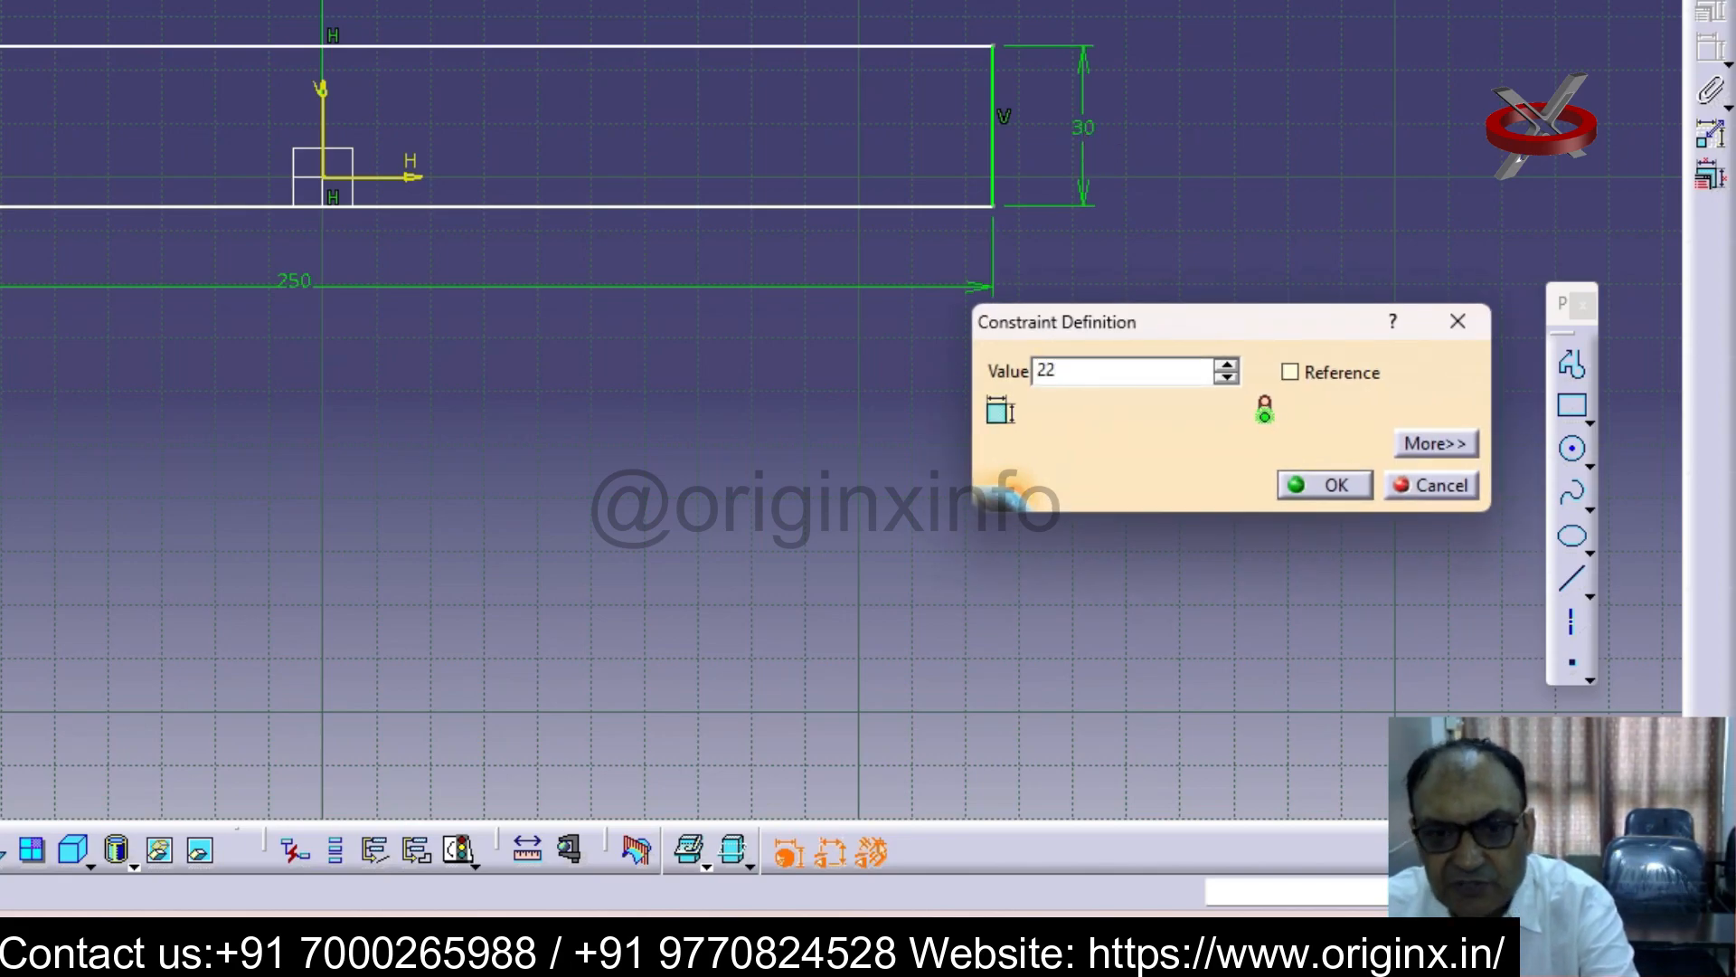
key(Return)
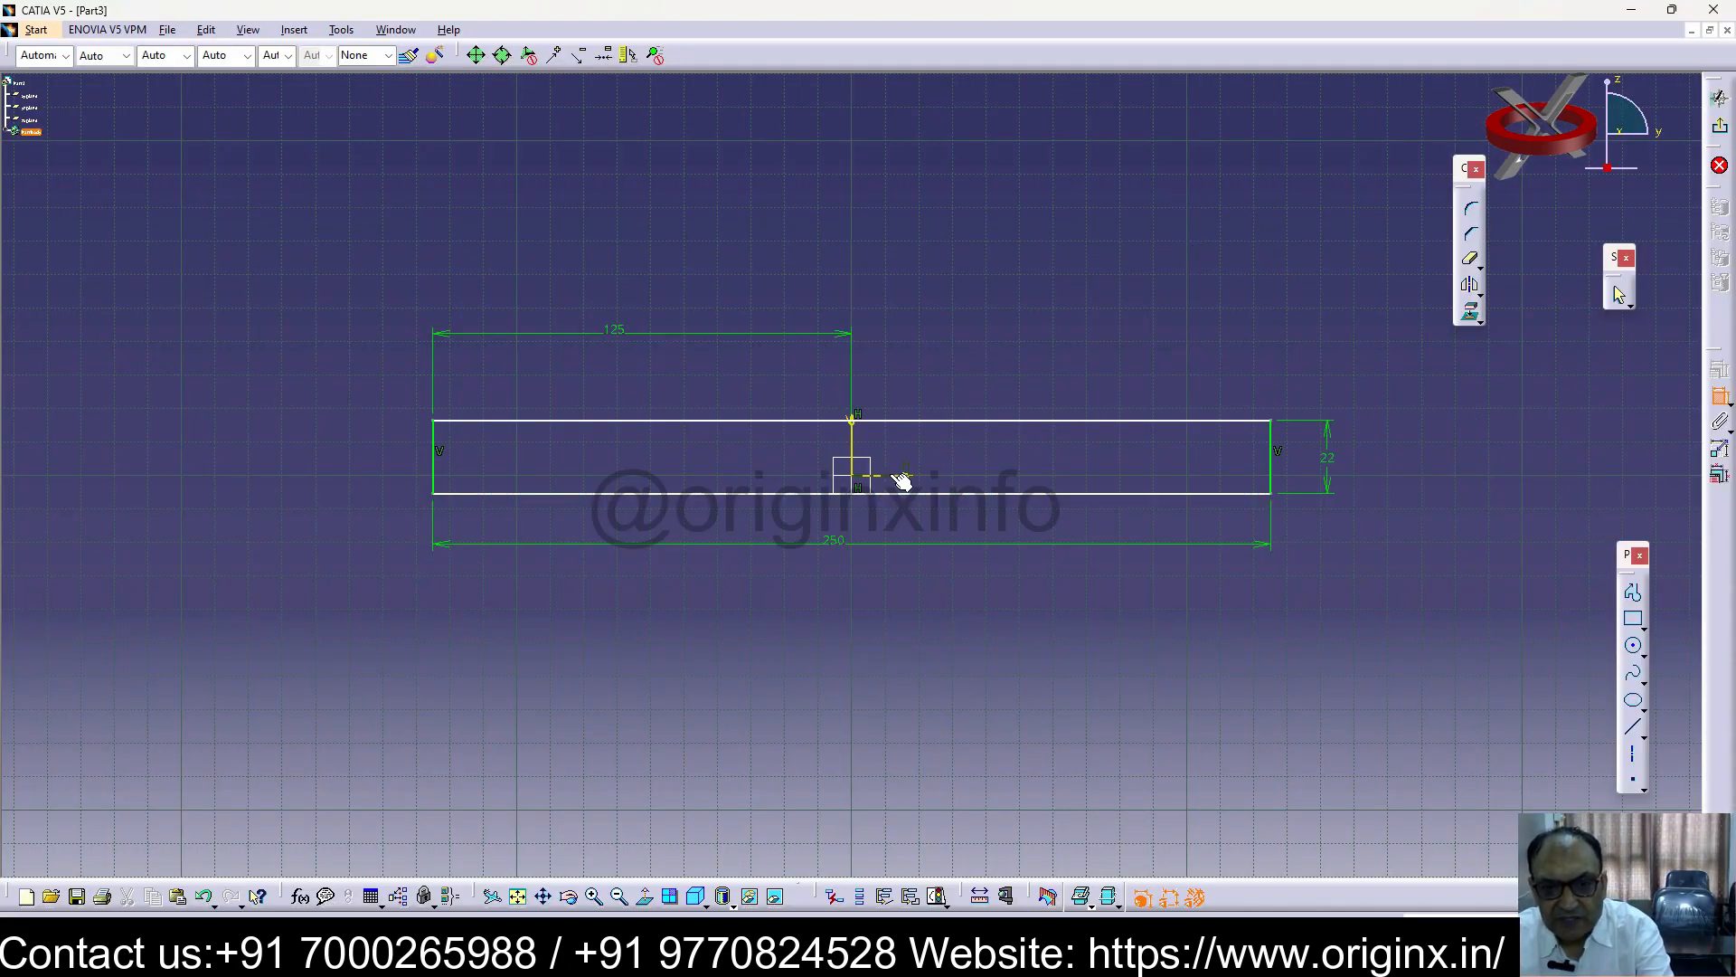
Dimension the rectangle's upper edge from the horizontal axis and set the distance to 11 mm
click(904, 422)
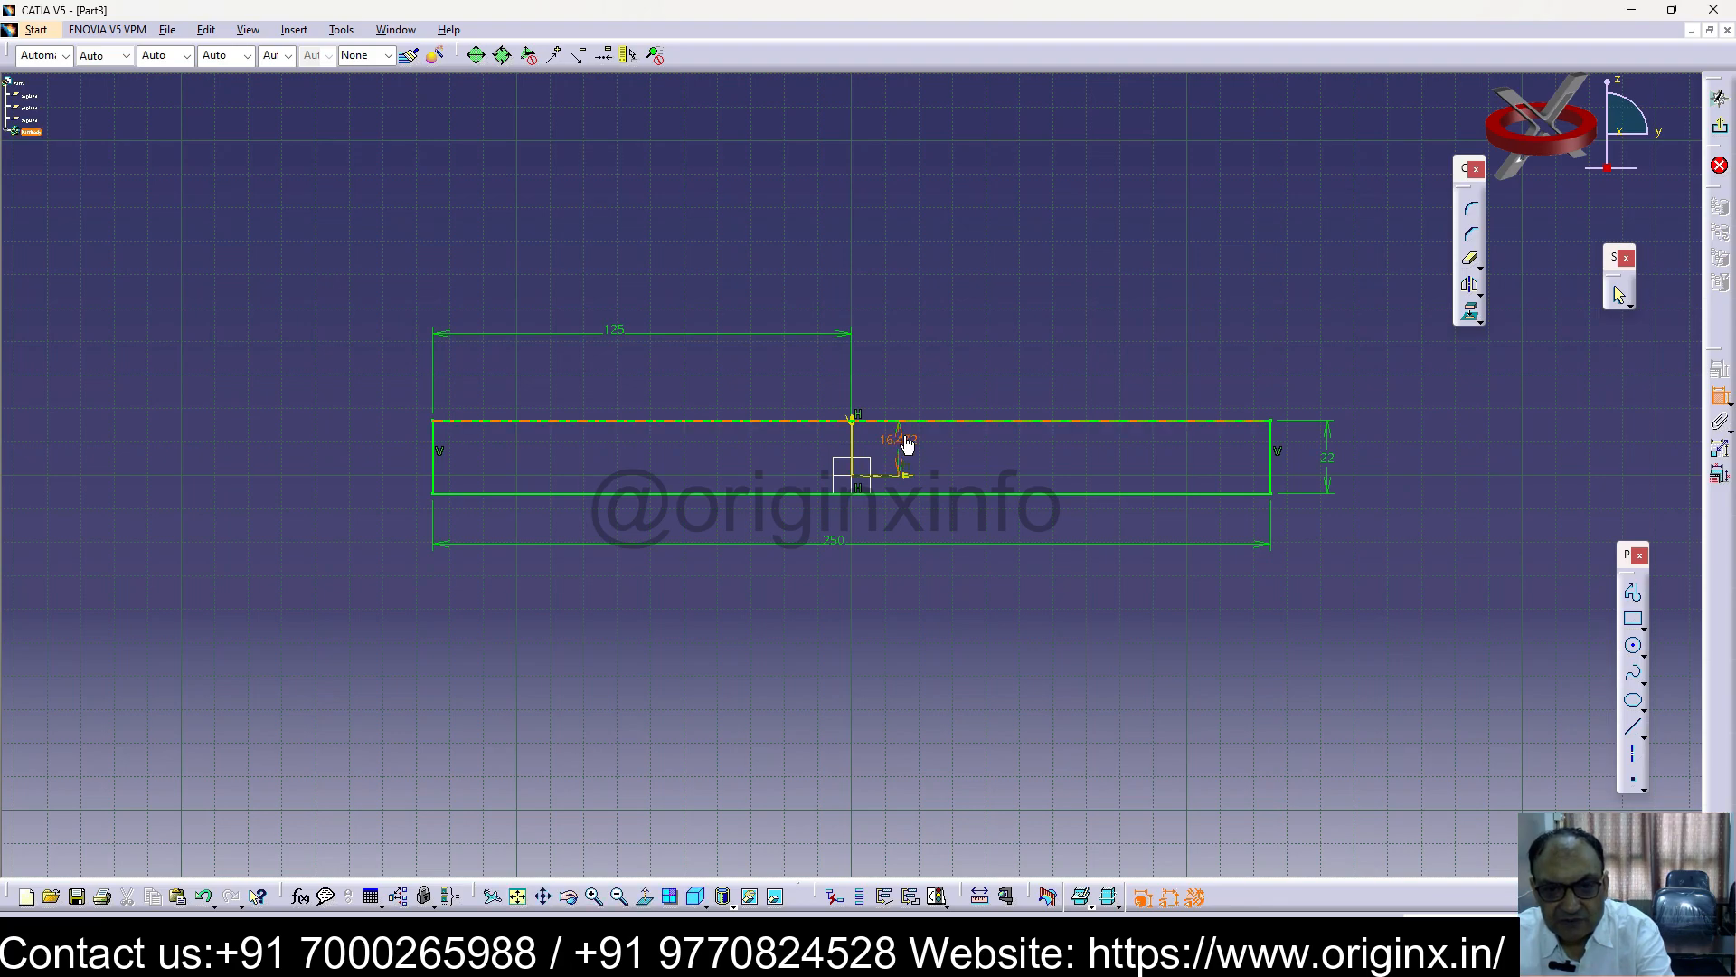
double_click(907, 443)
text(11)
key(Return)
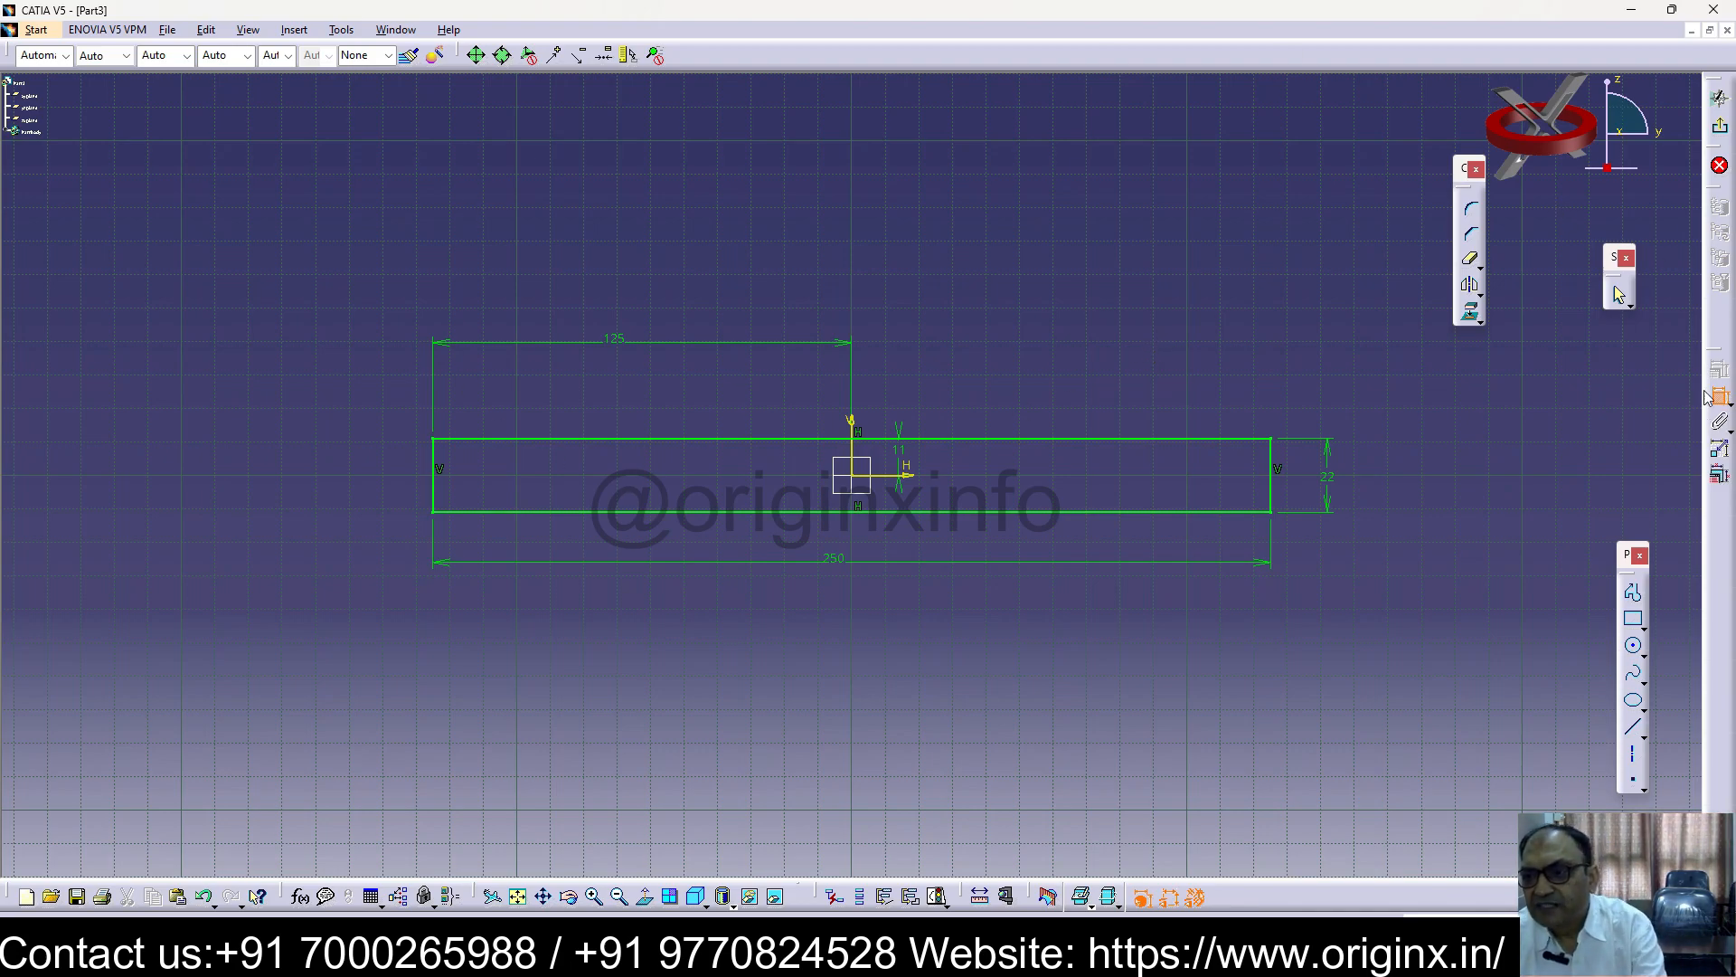
Leave the sketch and pad the rectangle by 108 mm
click(1721, 169)
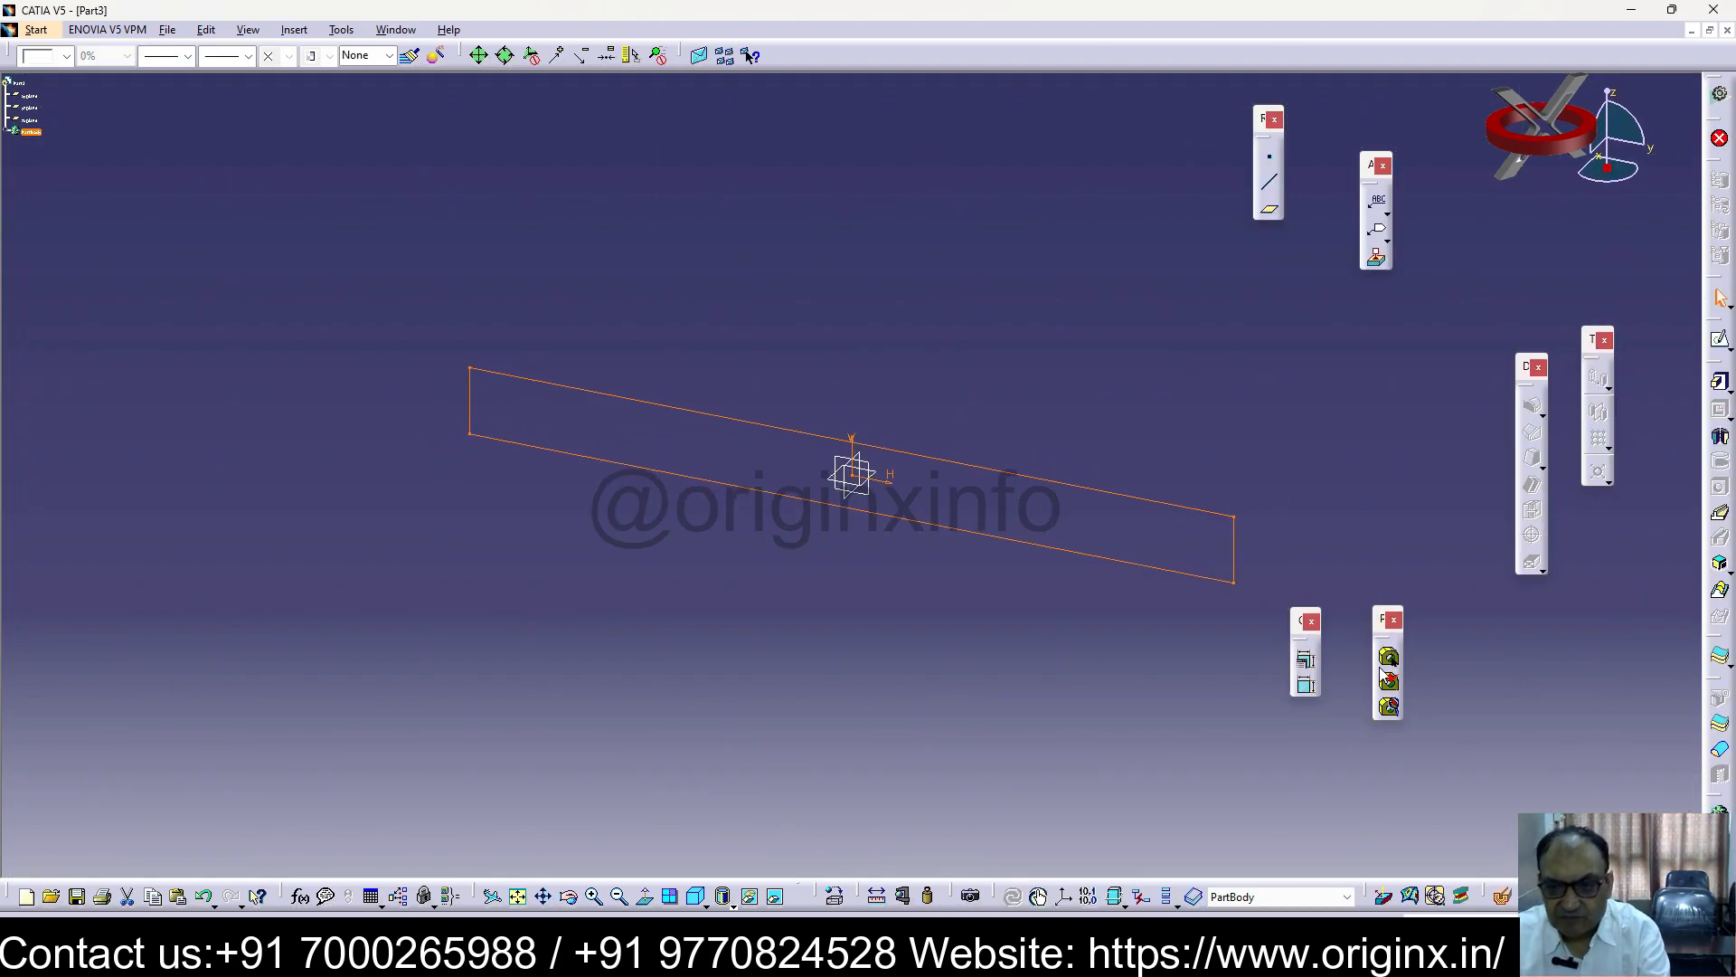
click(1720, 381)
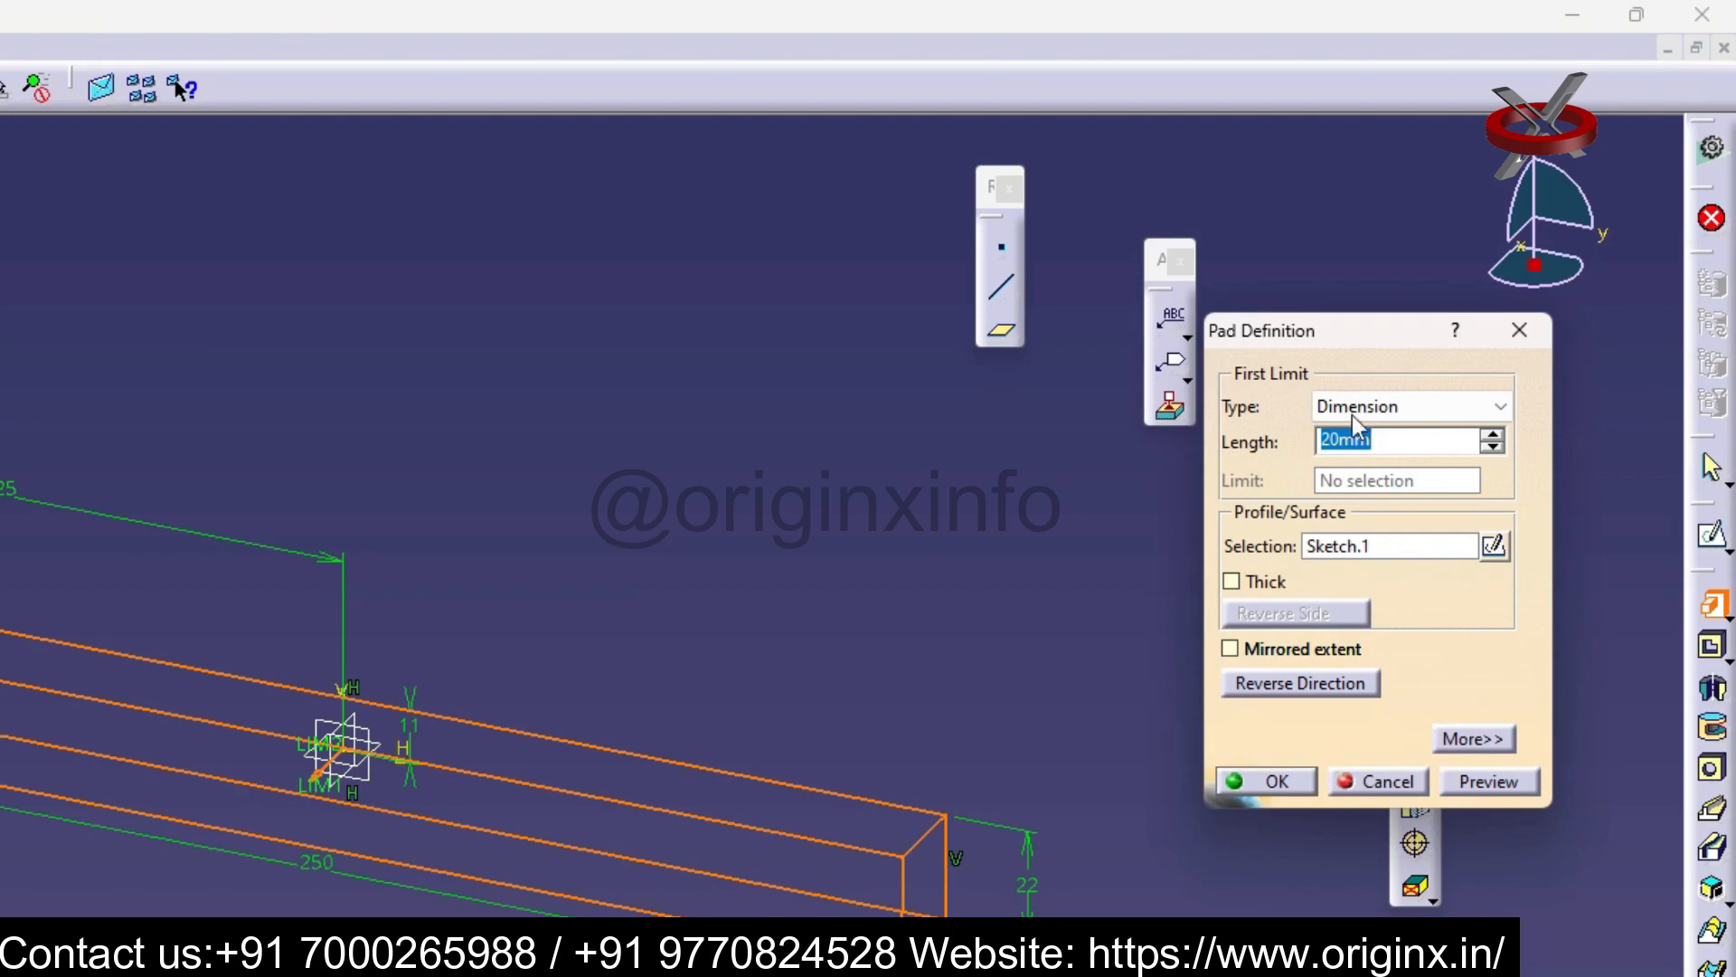
text(108)
key(Return)
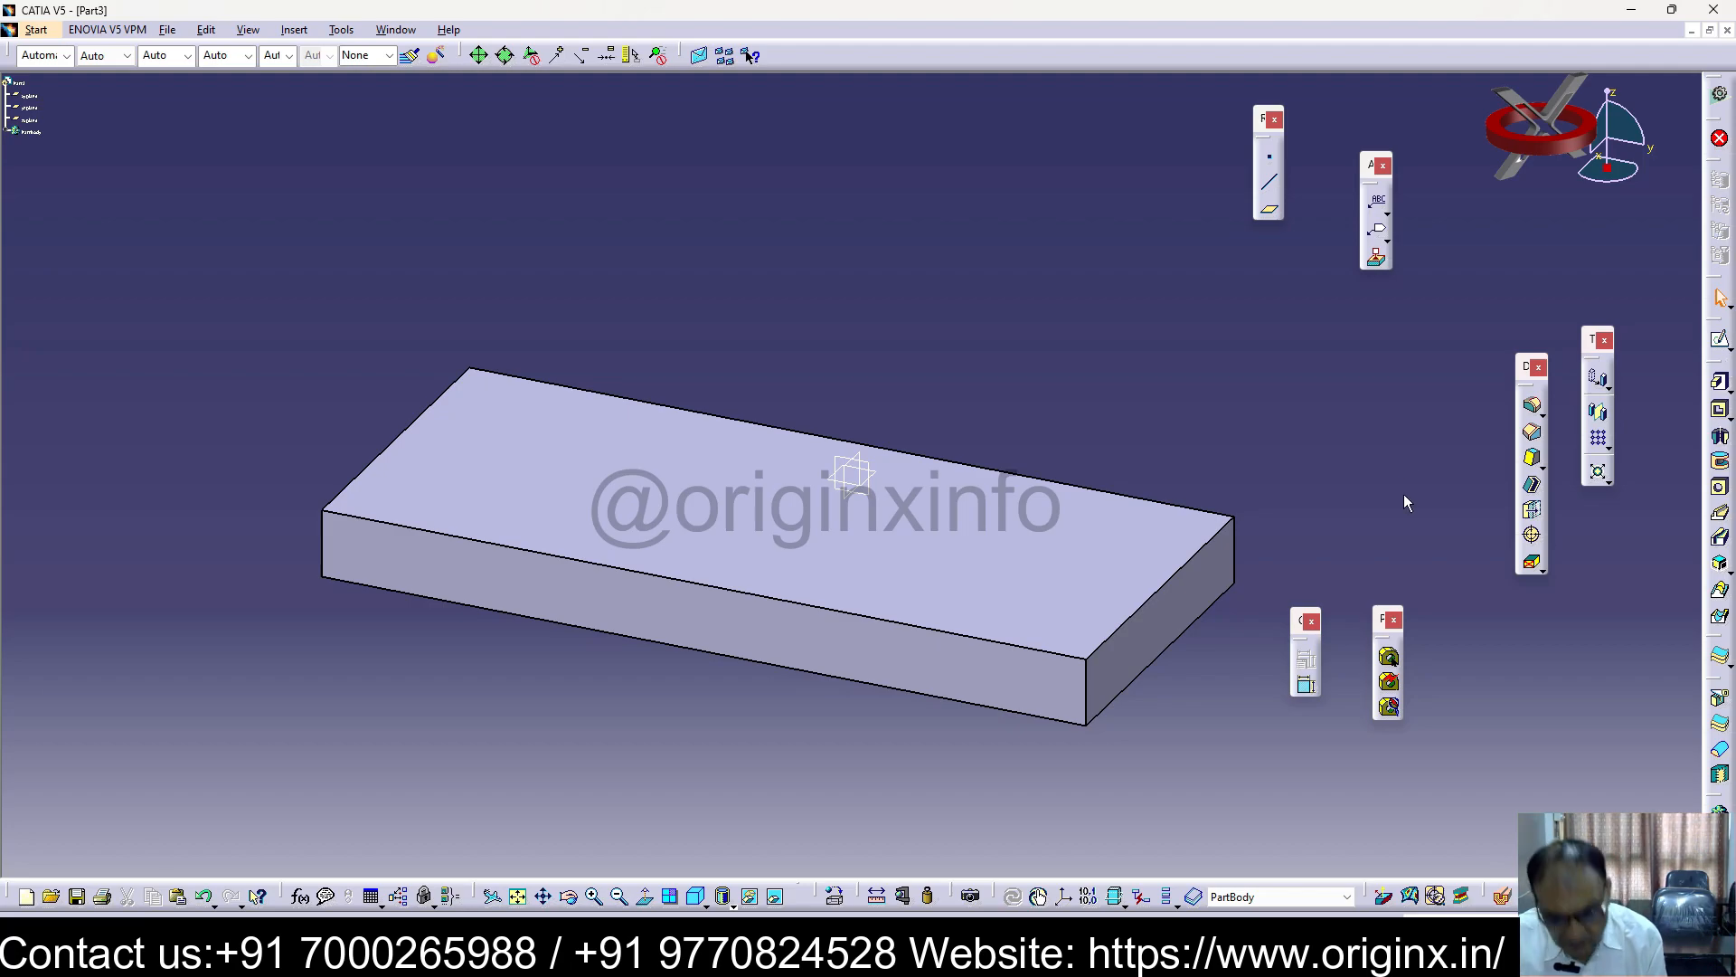
Create a plane offset 5 mm from the block's long front face and start a sketch on it
click(1270, 208)
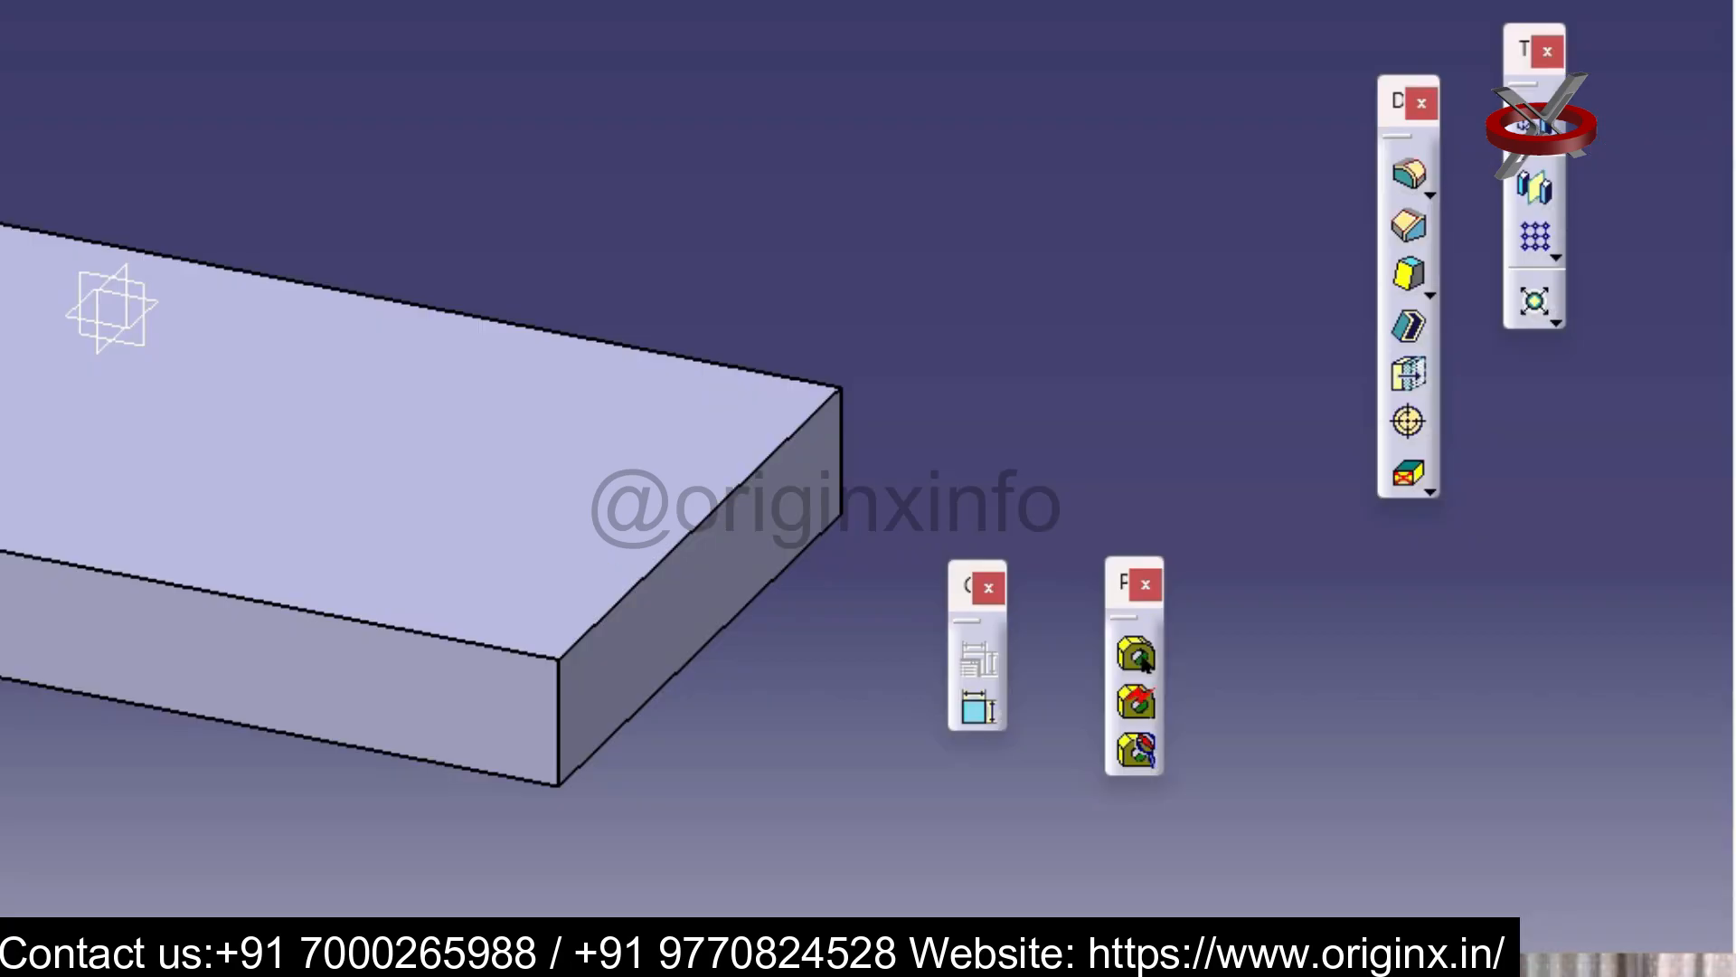
click(959, 666)
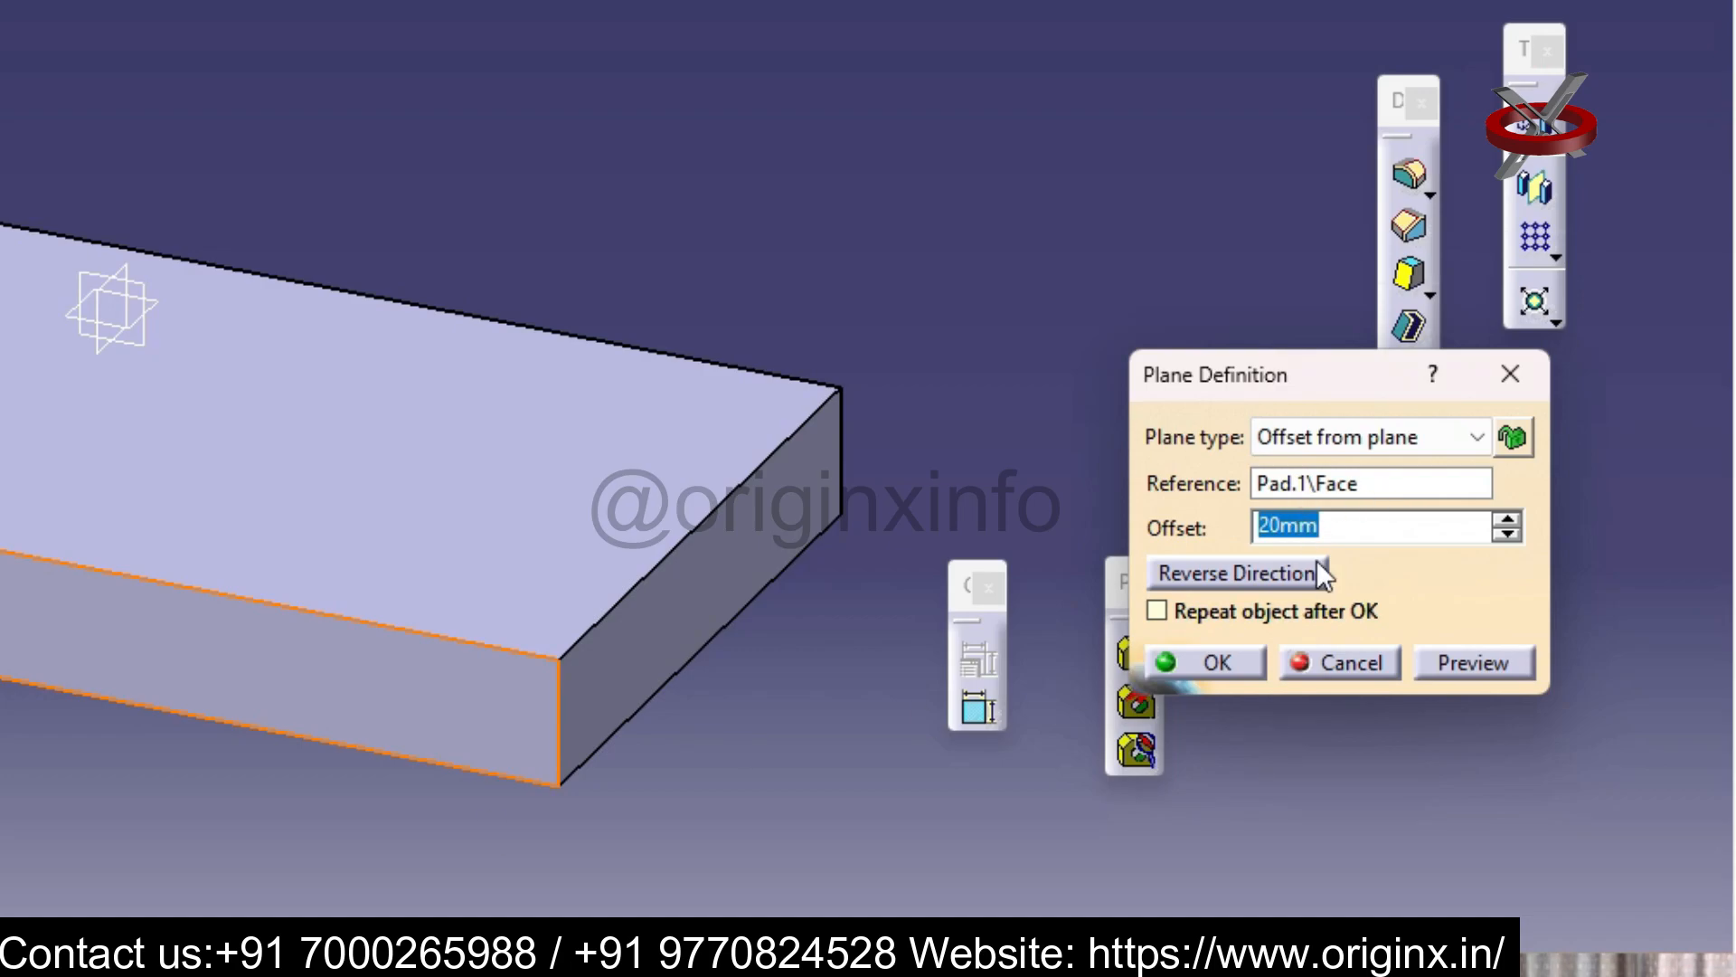
text(5)
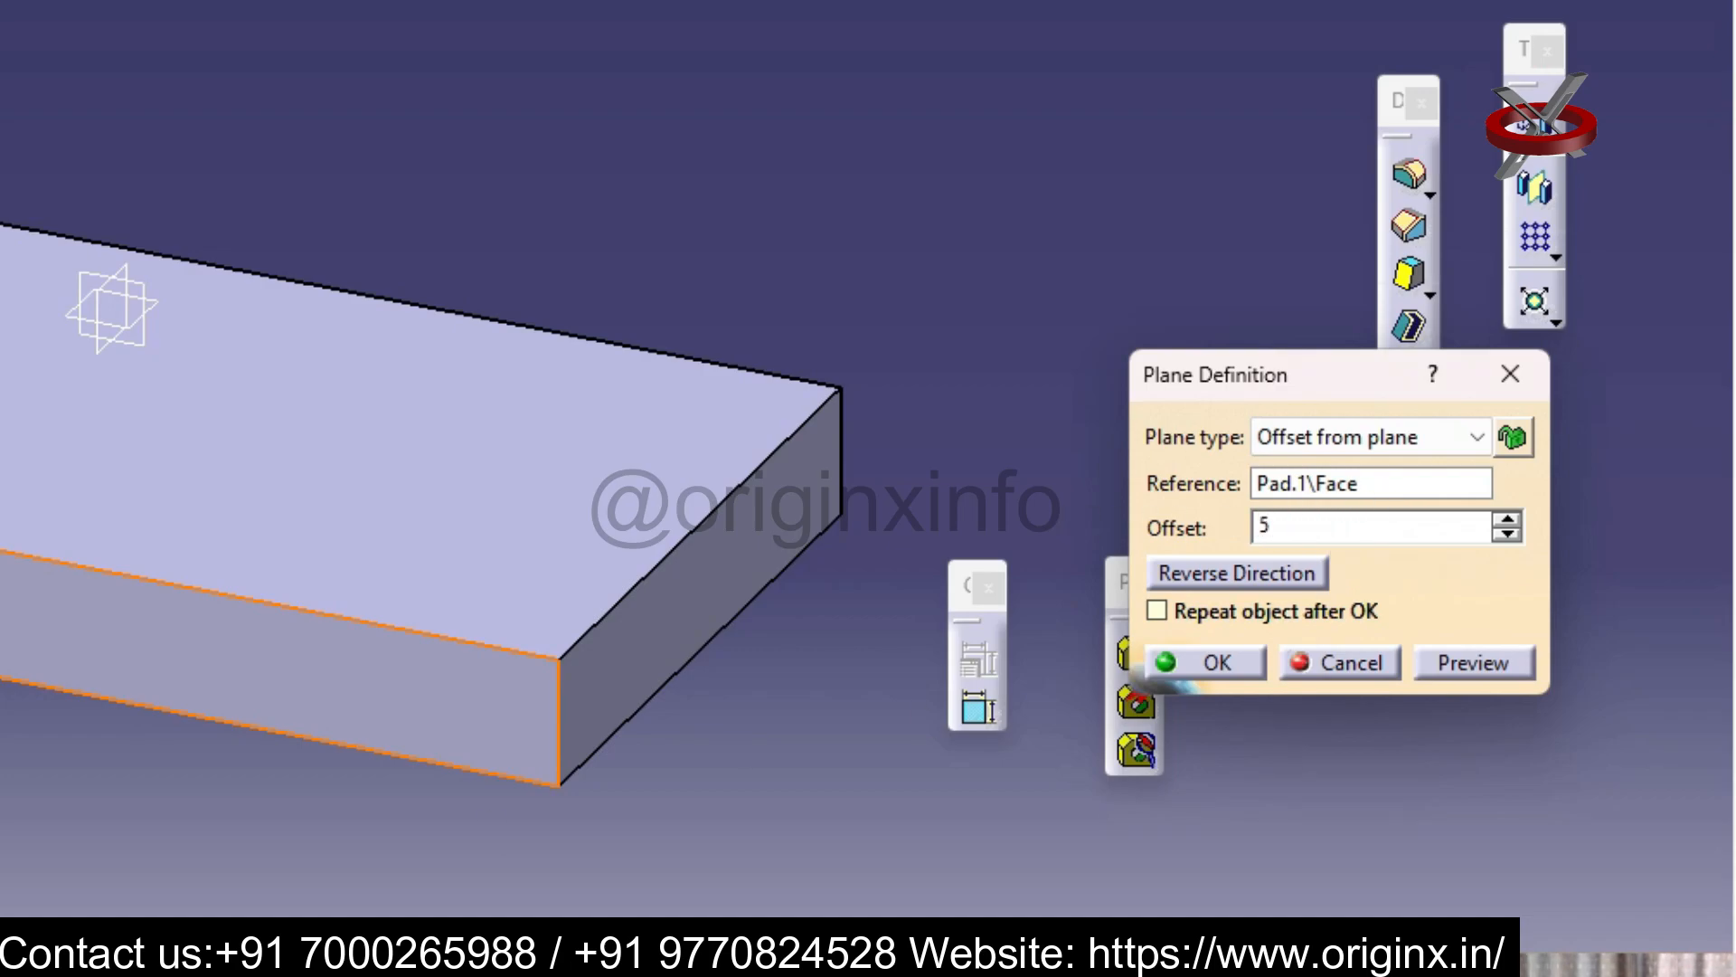
key(Return)
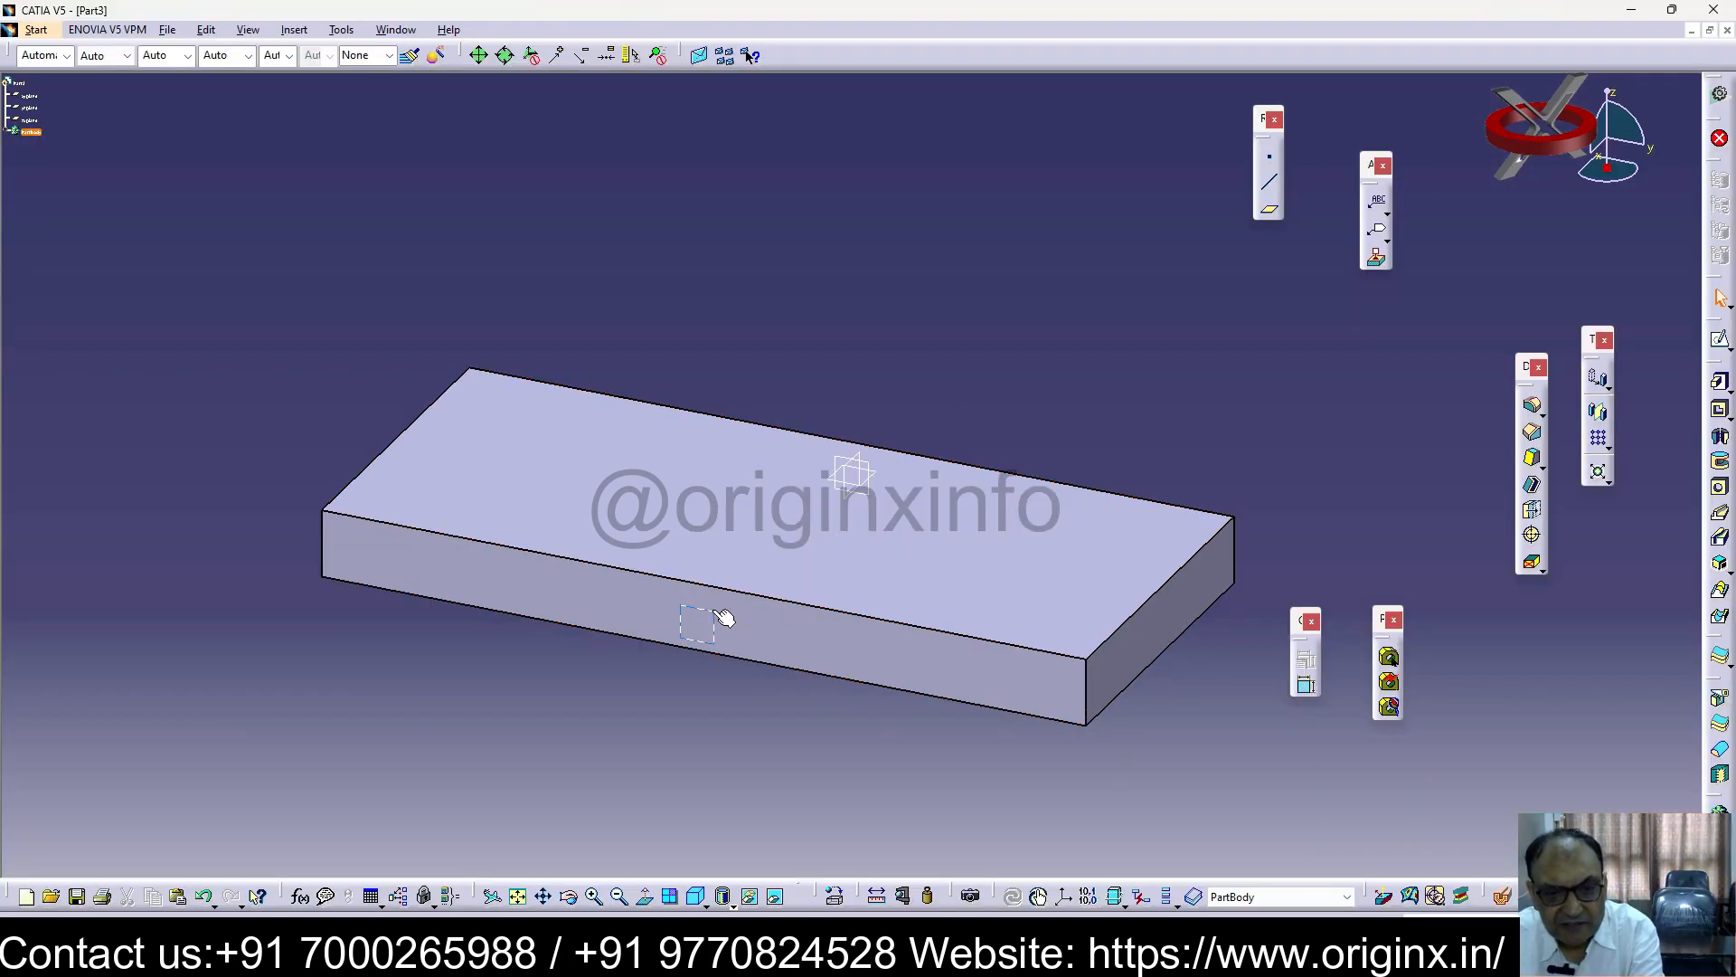
click(1720, 339)
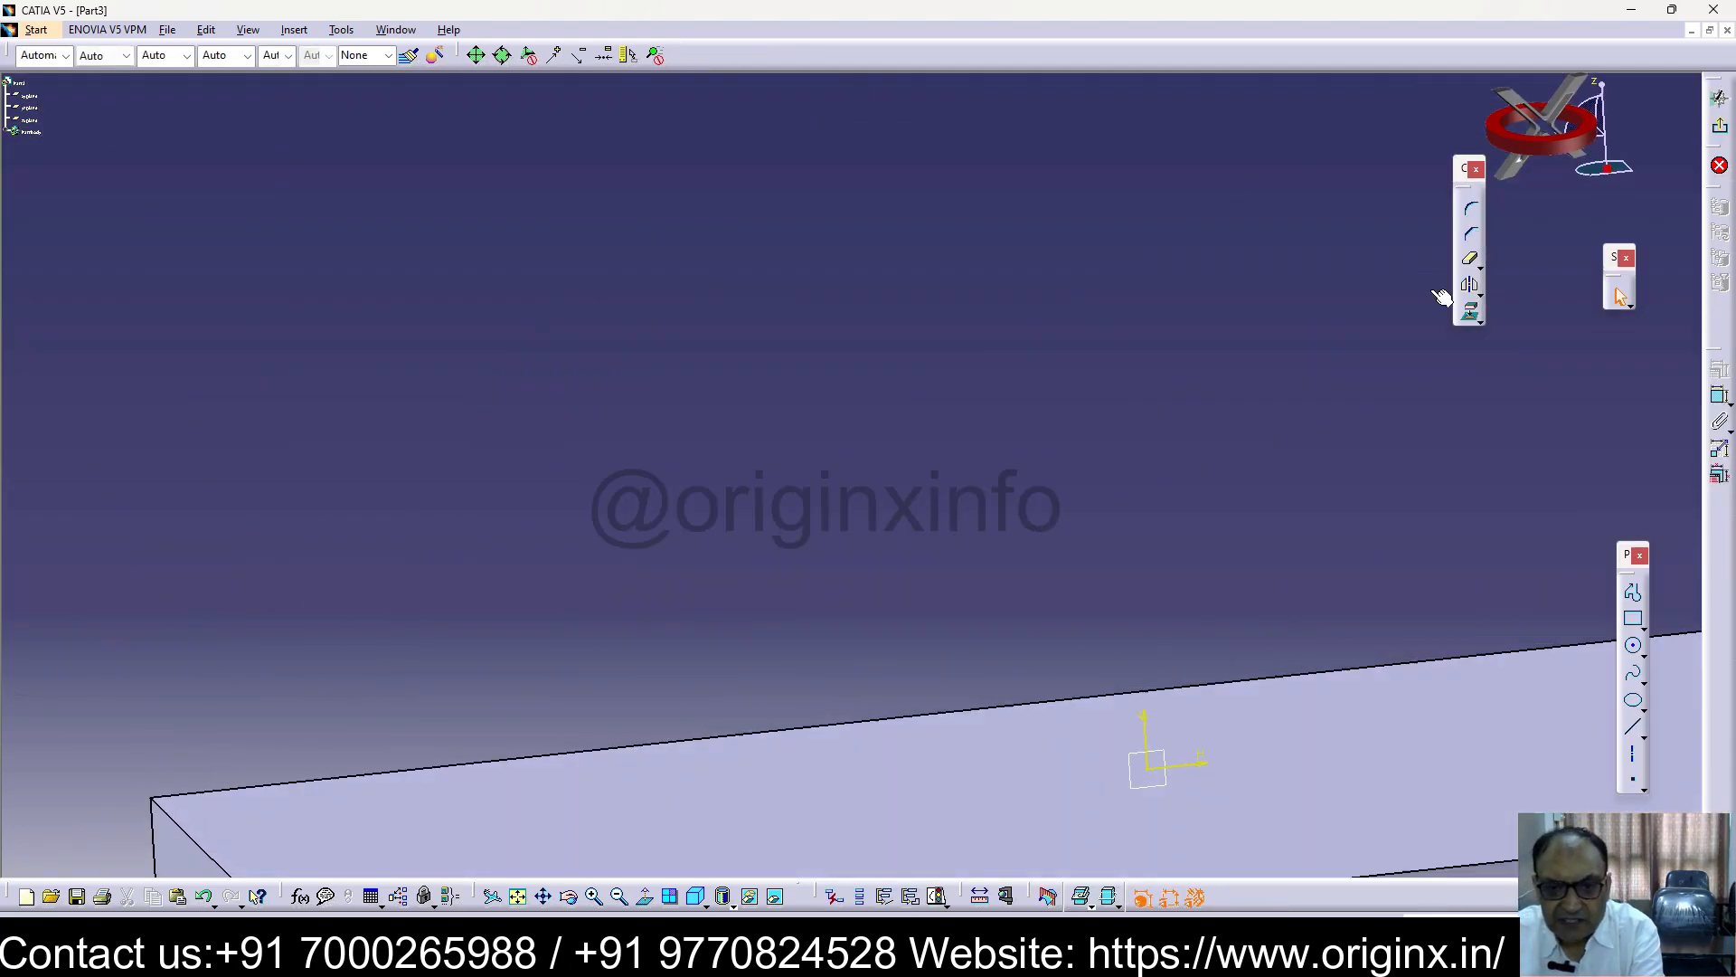
middle_drag(1095, 618, 814, 458)
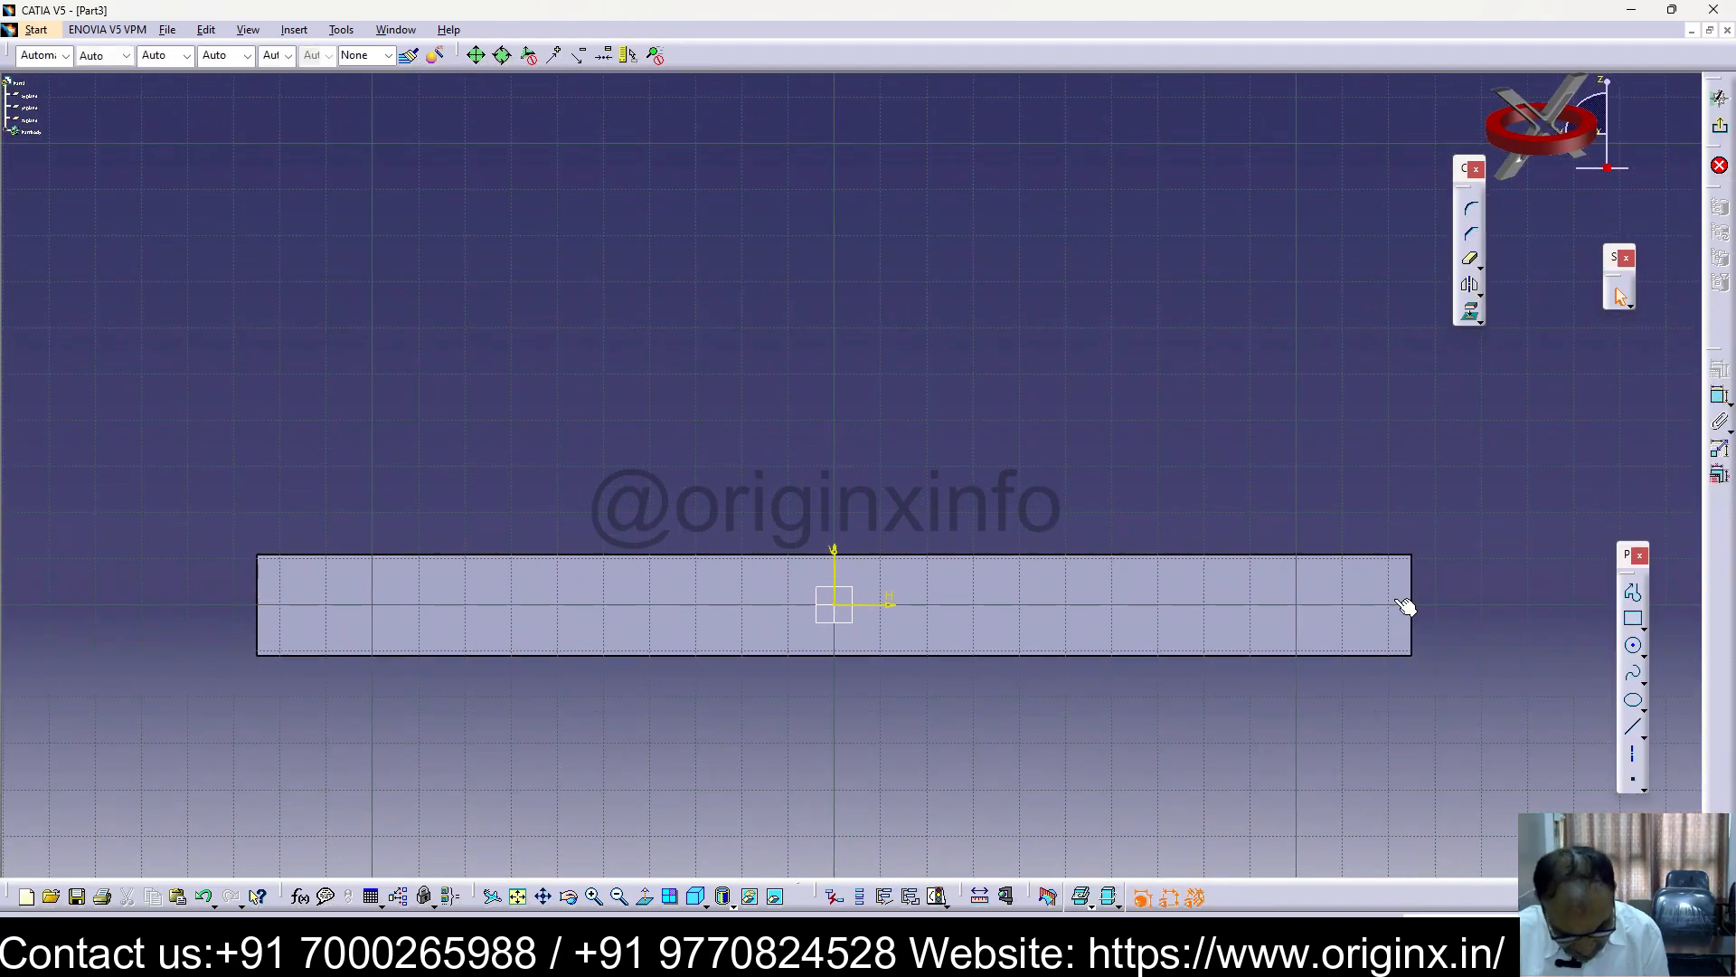
Draw two concentric circles centred on the sketch origin, the outer one about 60 mm in diameter
click(1633, 646)
click(834, 604)
click(833, 743)
click(1633, 645)
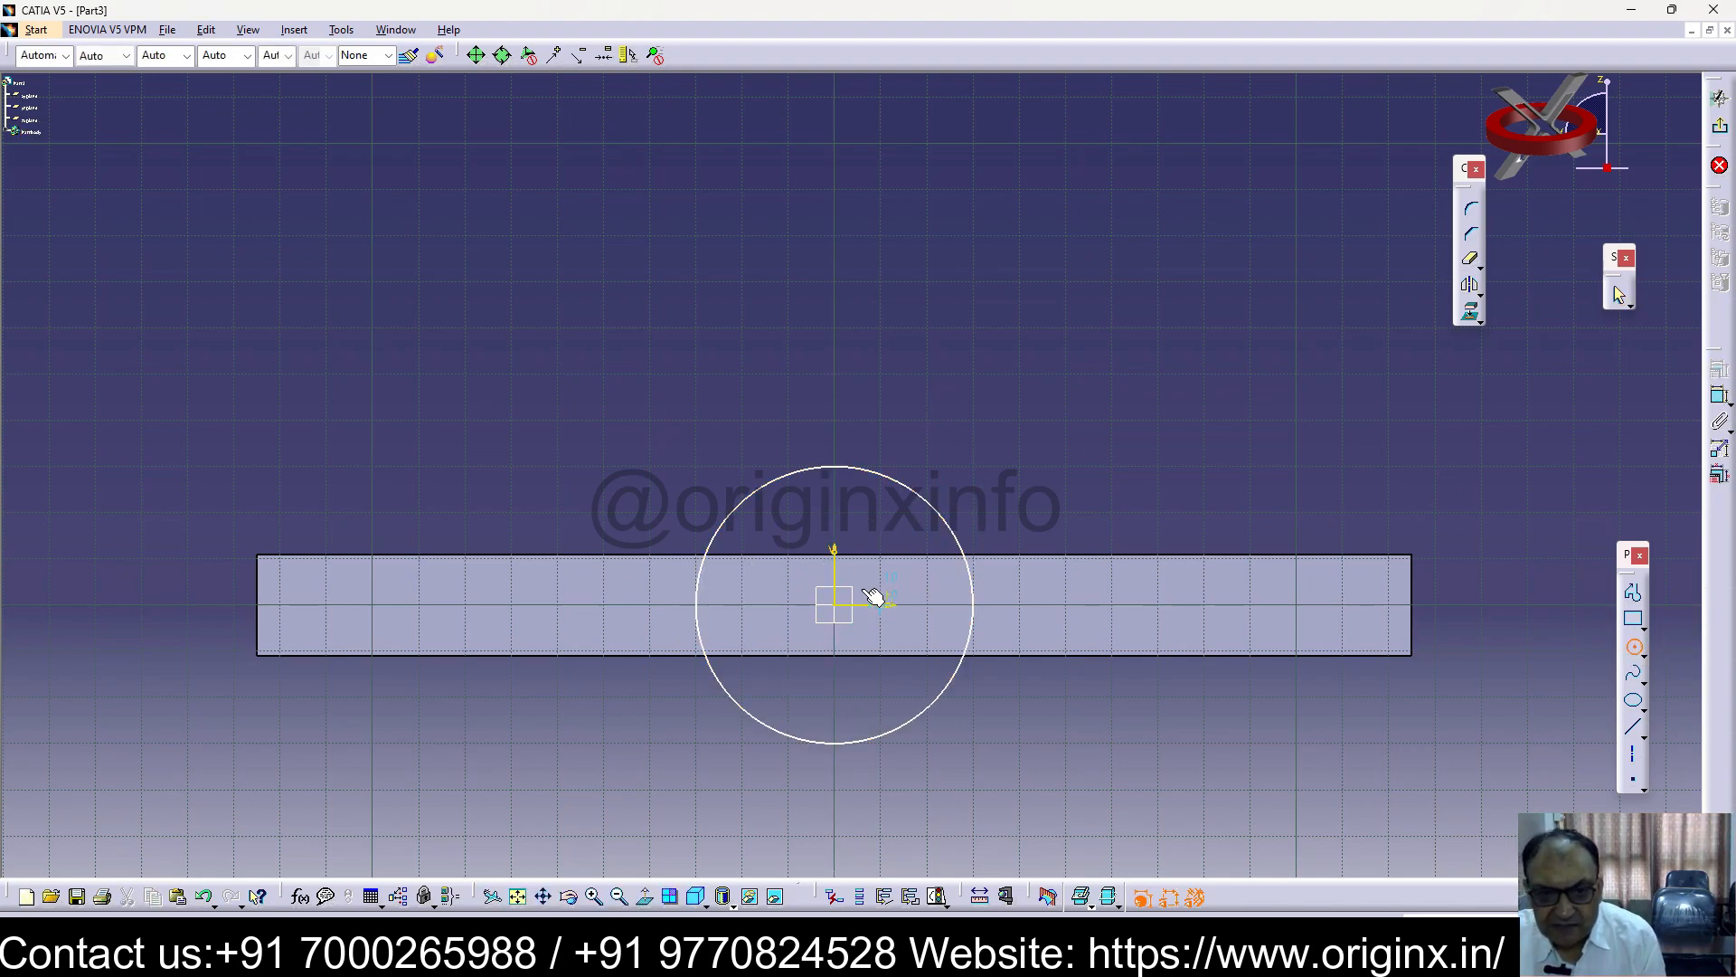
click(834, 605)
click(850, 691)
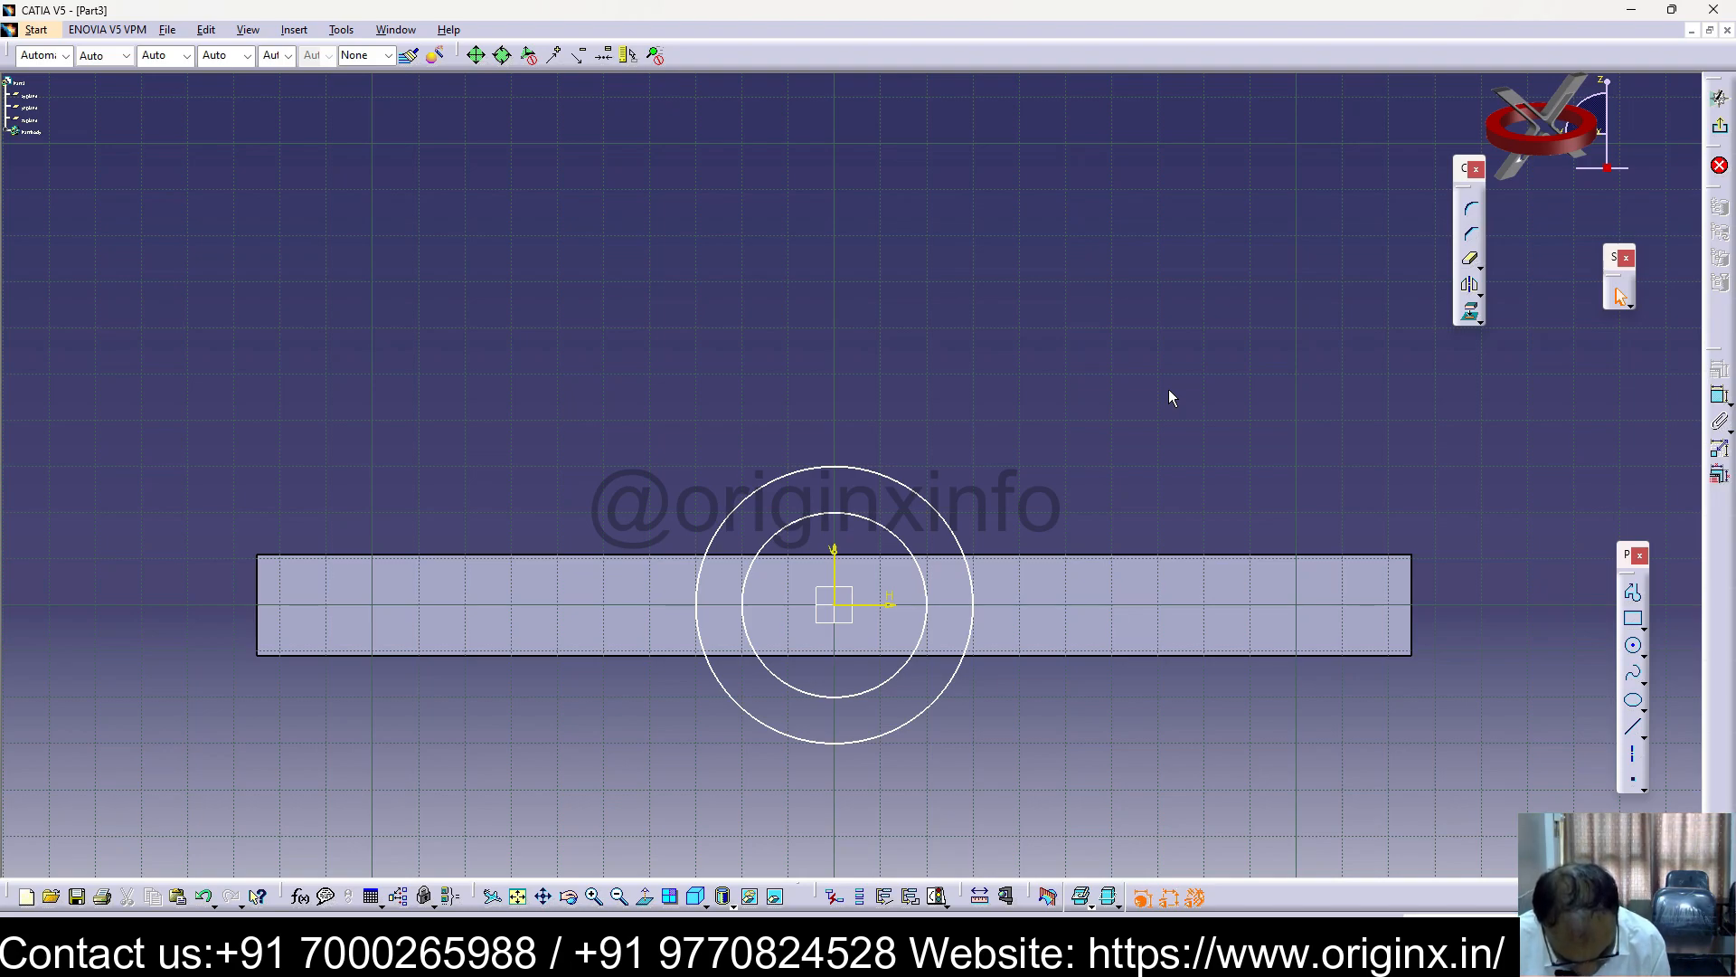
Dimension the outer circle and set its diameter to 96 mm
click(1724, 398)
click(931, 507)
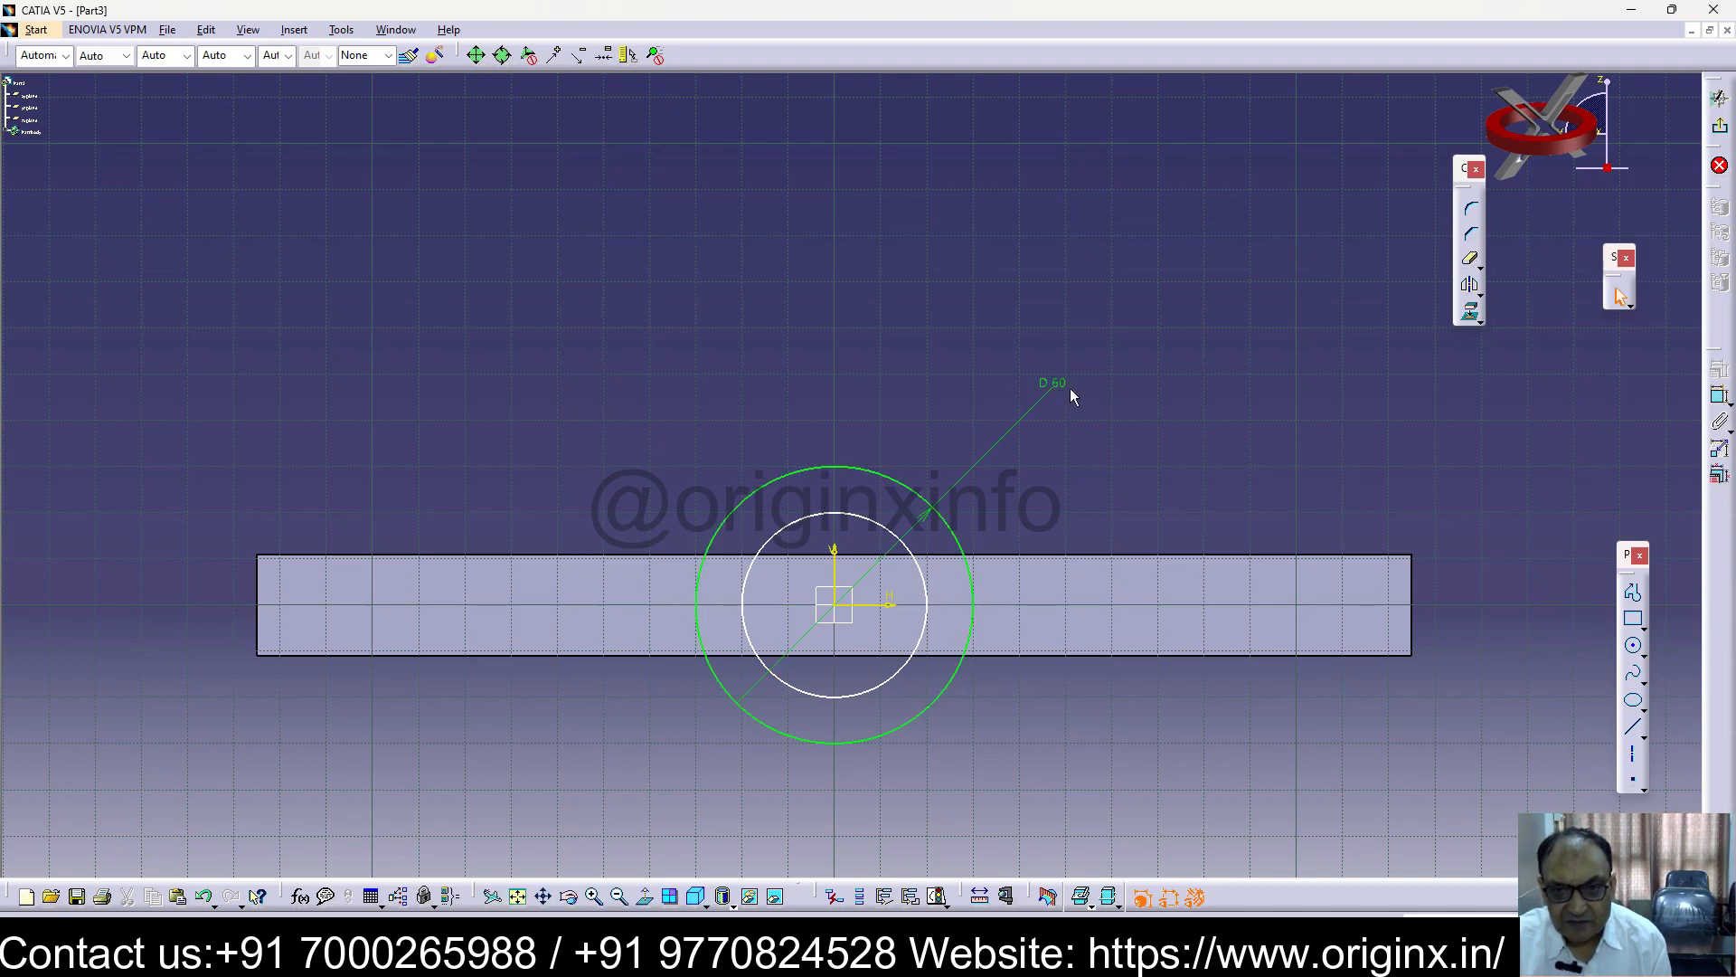
click(1070, 397)
double_click(1058, 384)
text(96)
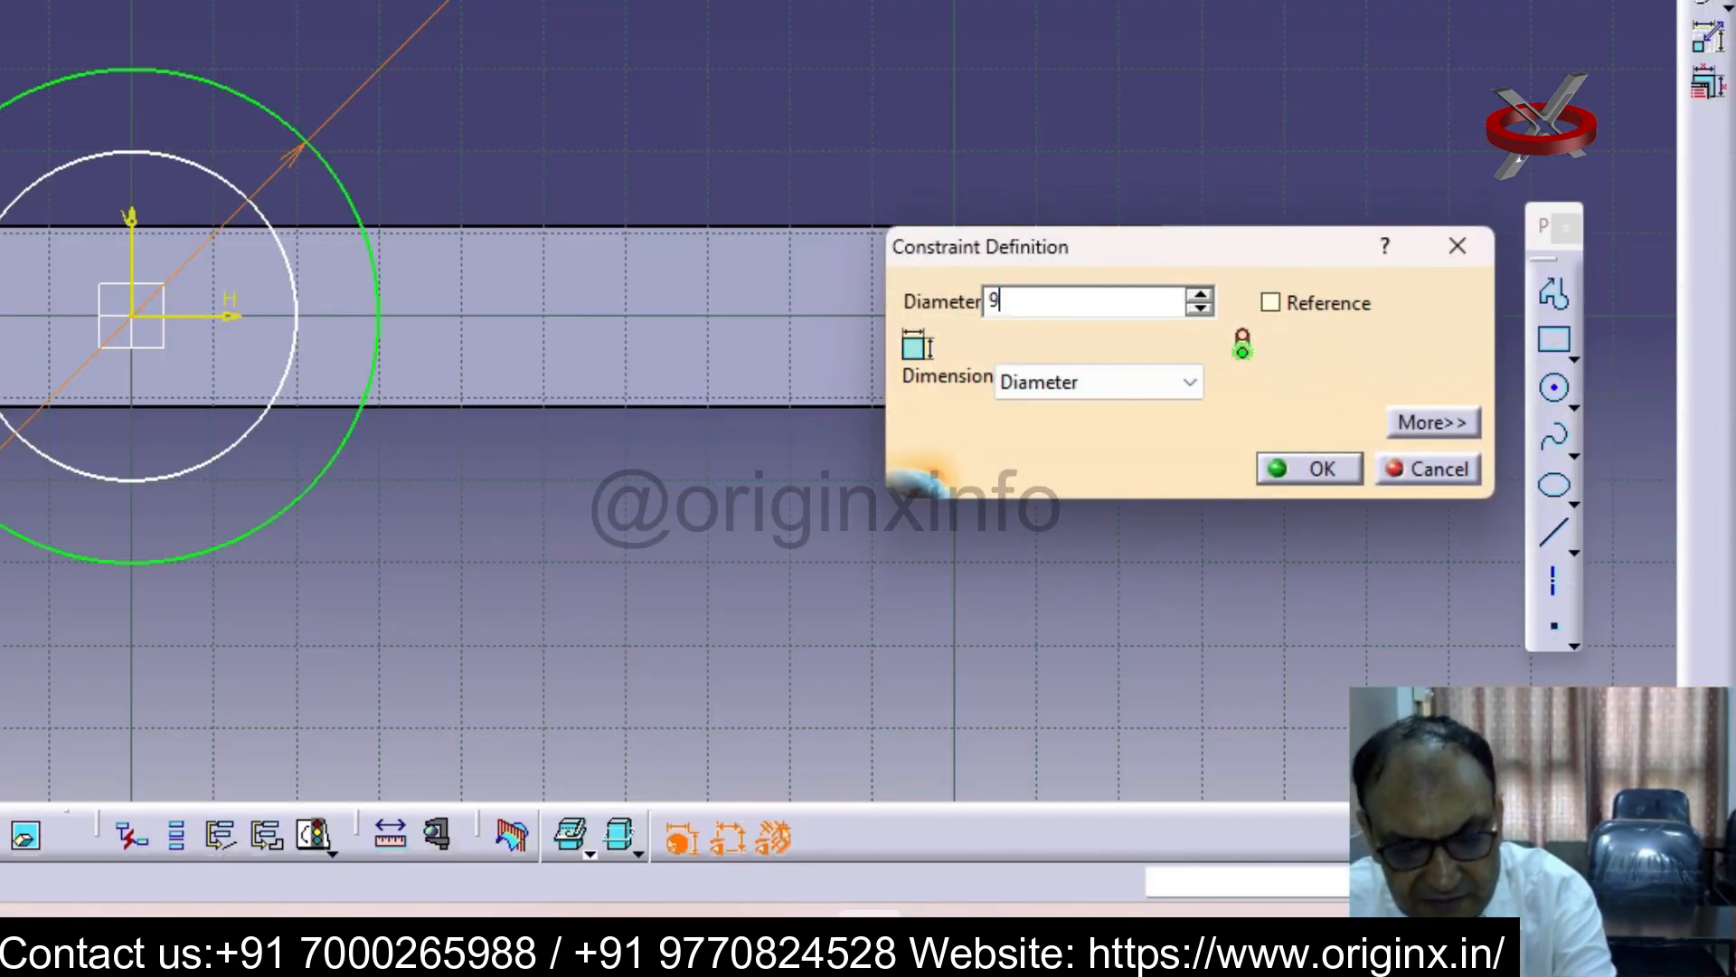
key(Return)
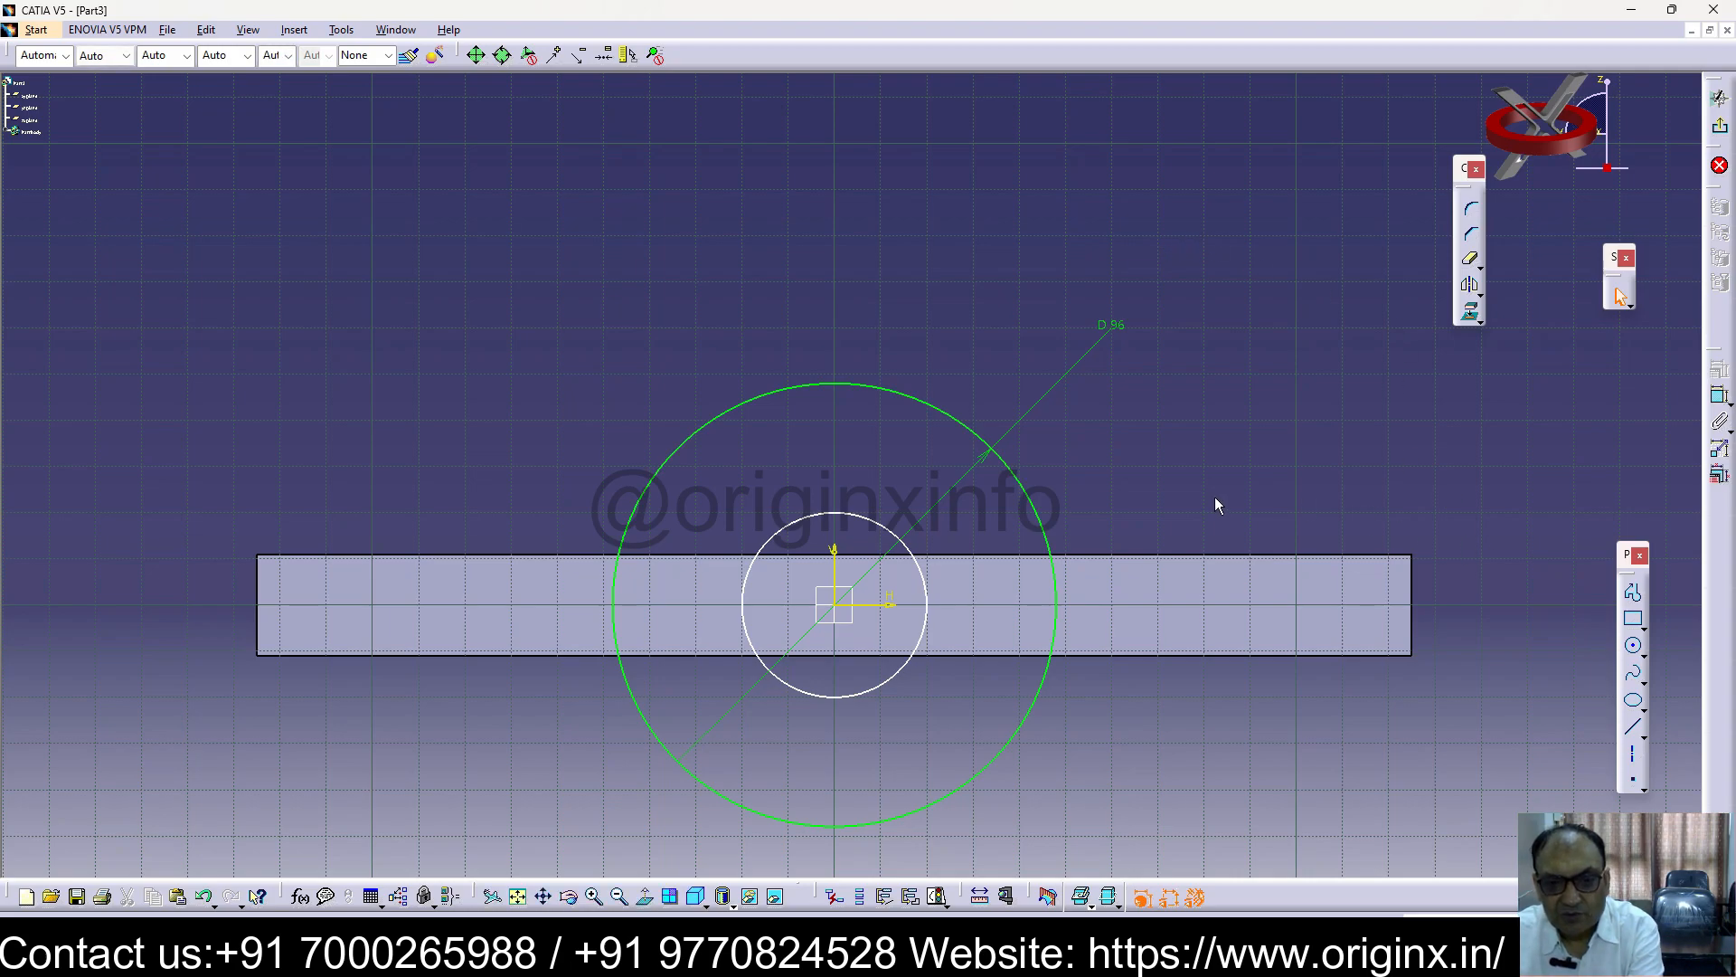
Dimension the inner circle and set its diameter to 50 mm
click(874, 518)
click(1718, 396)
click(964, 322)
double_click(966, 327)
text(50)
key(Return)
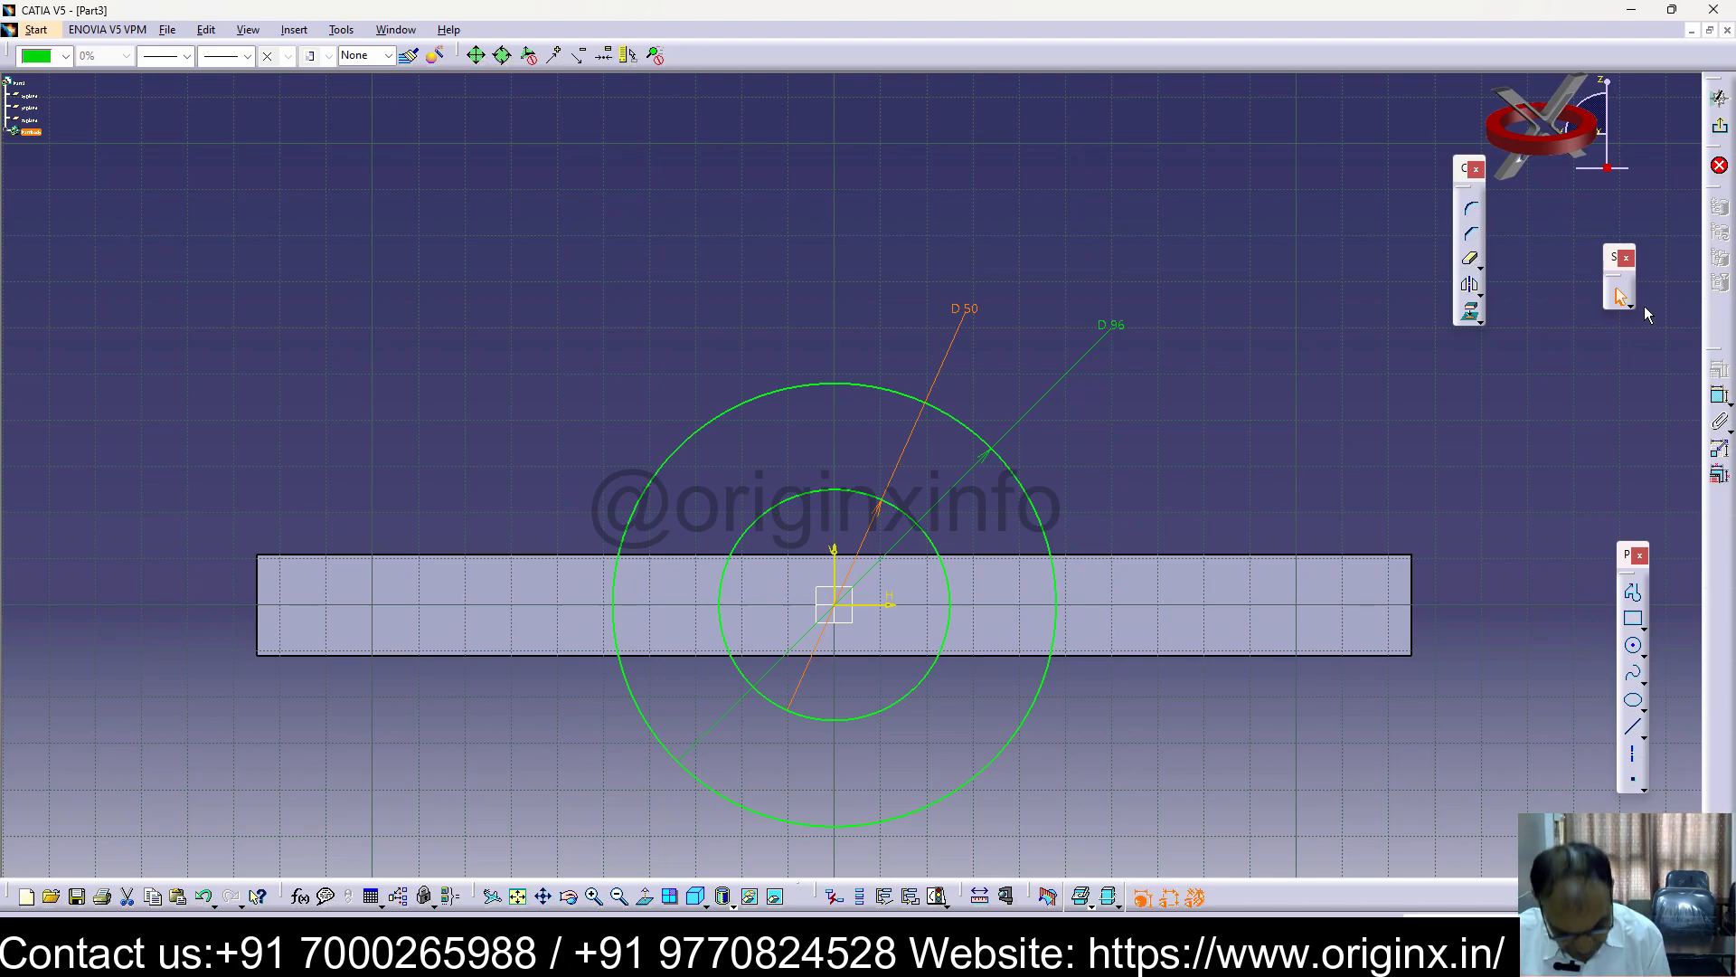
click(1521, 437)
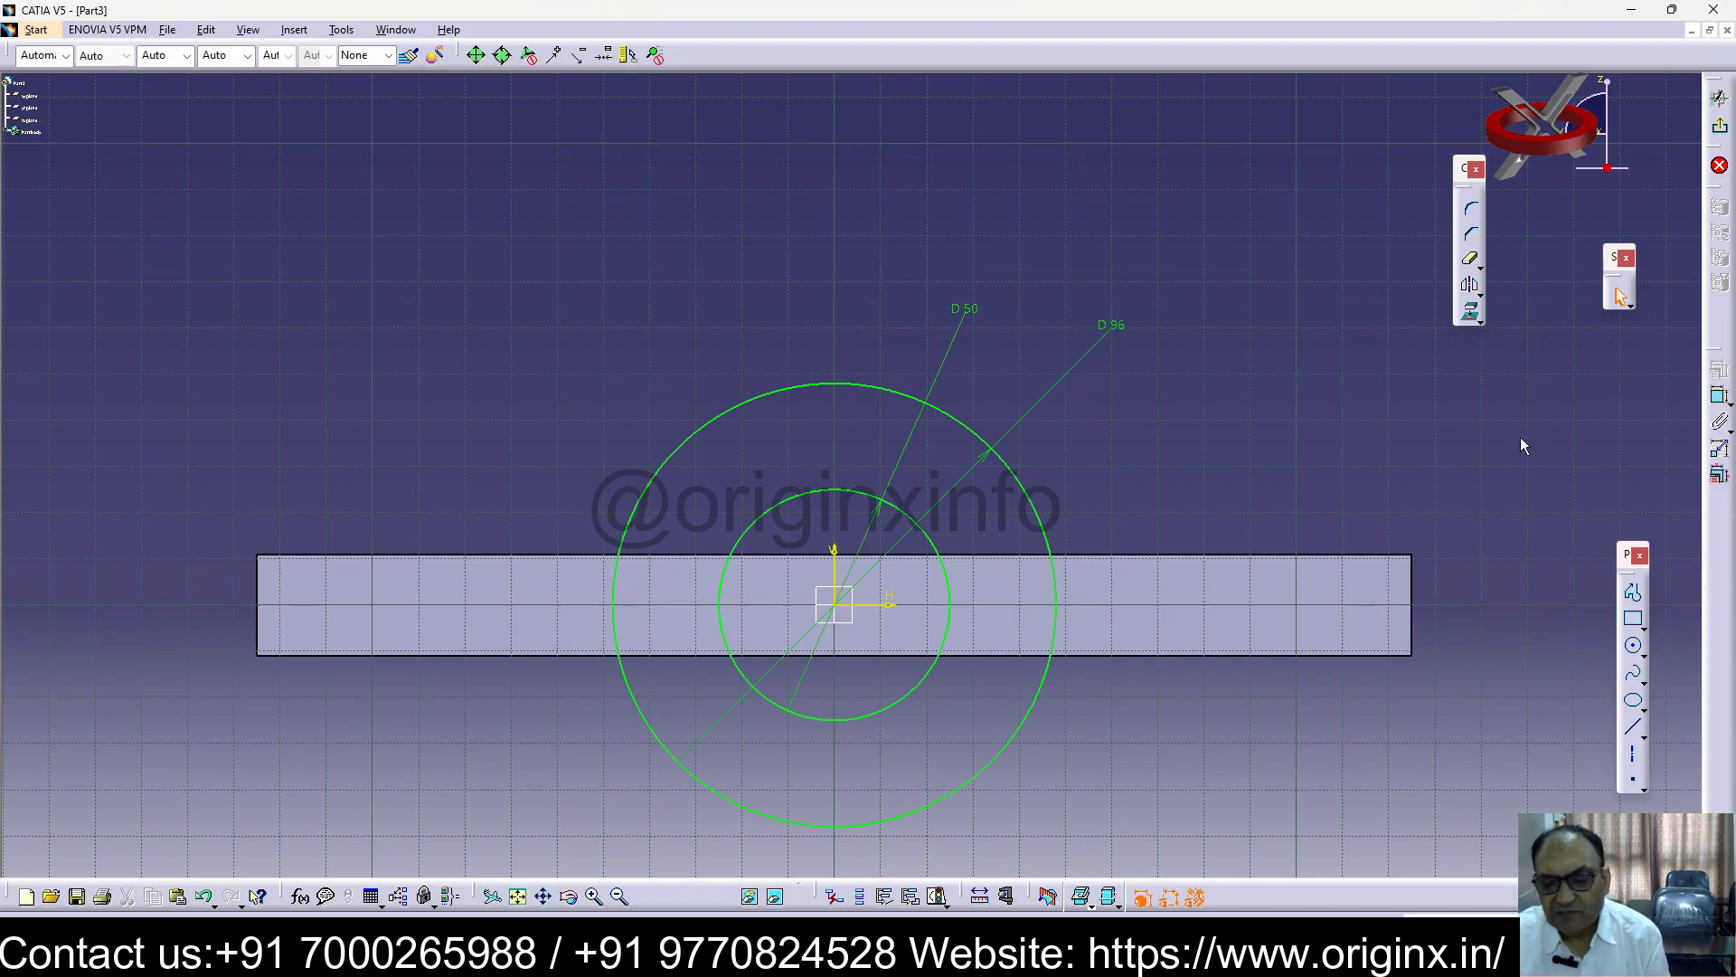
click(1719, 395)
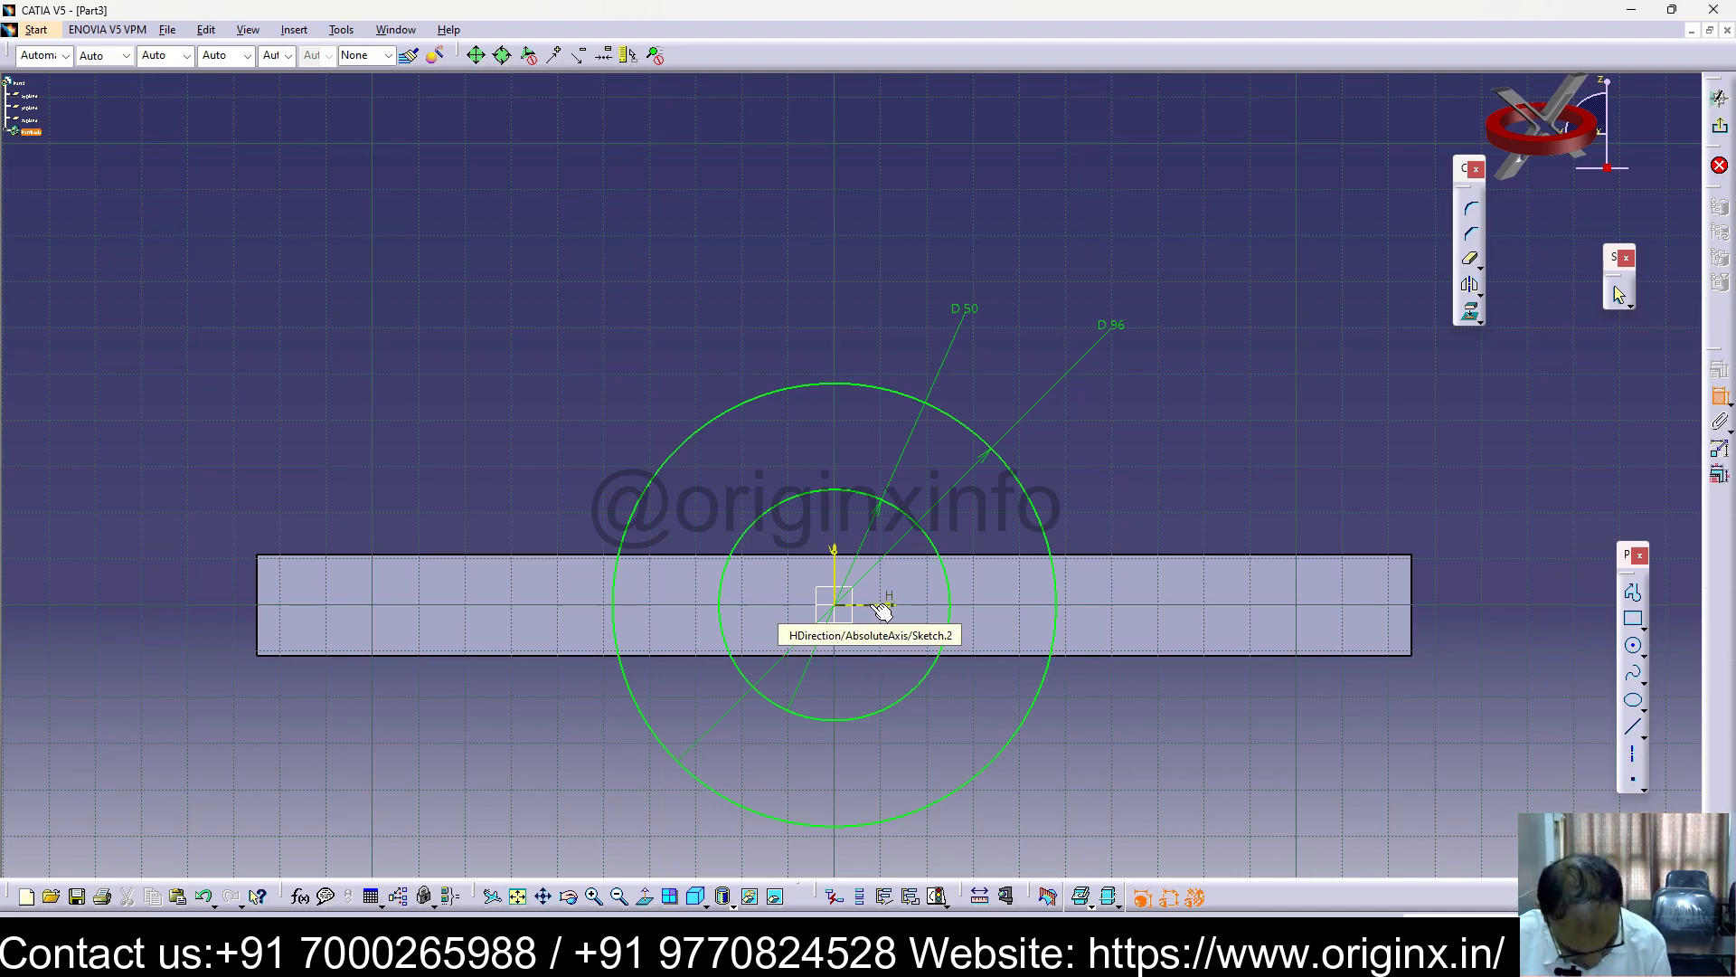
click(873, 605)
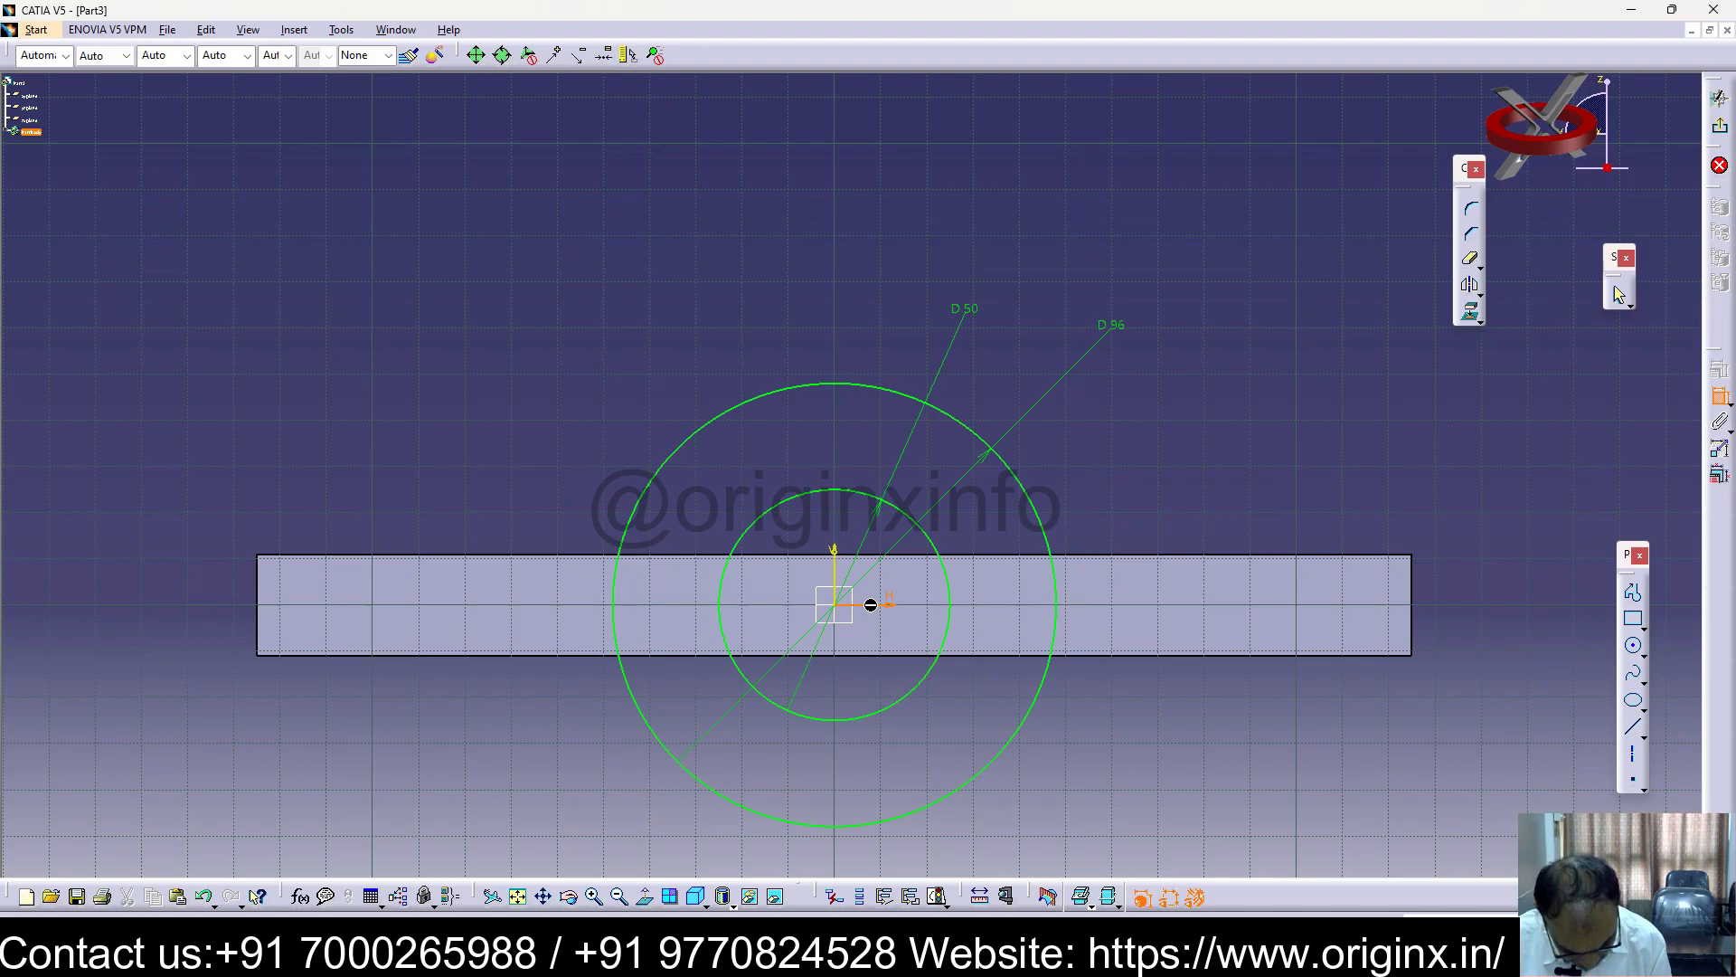
click(890, 655)
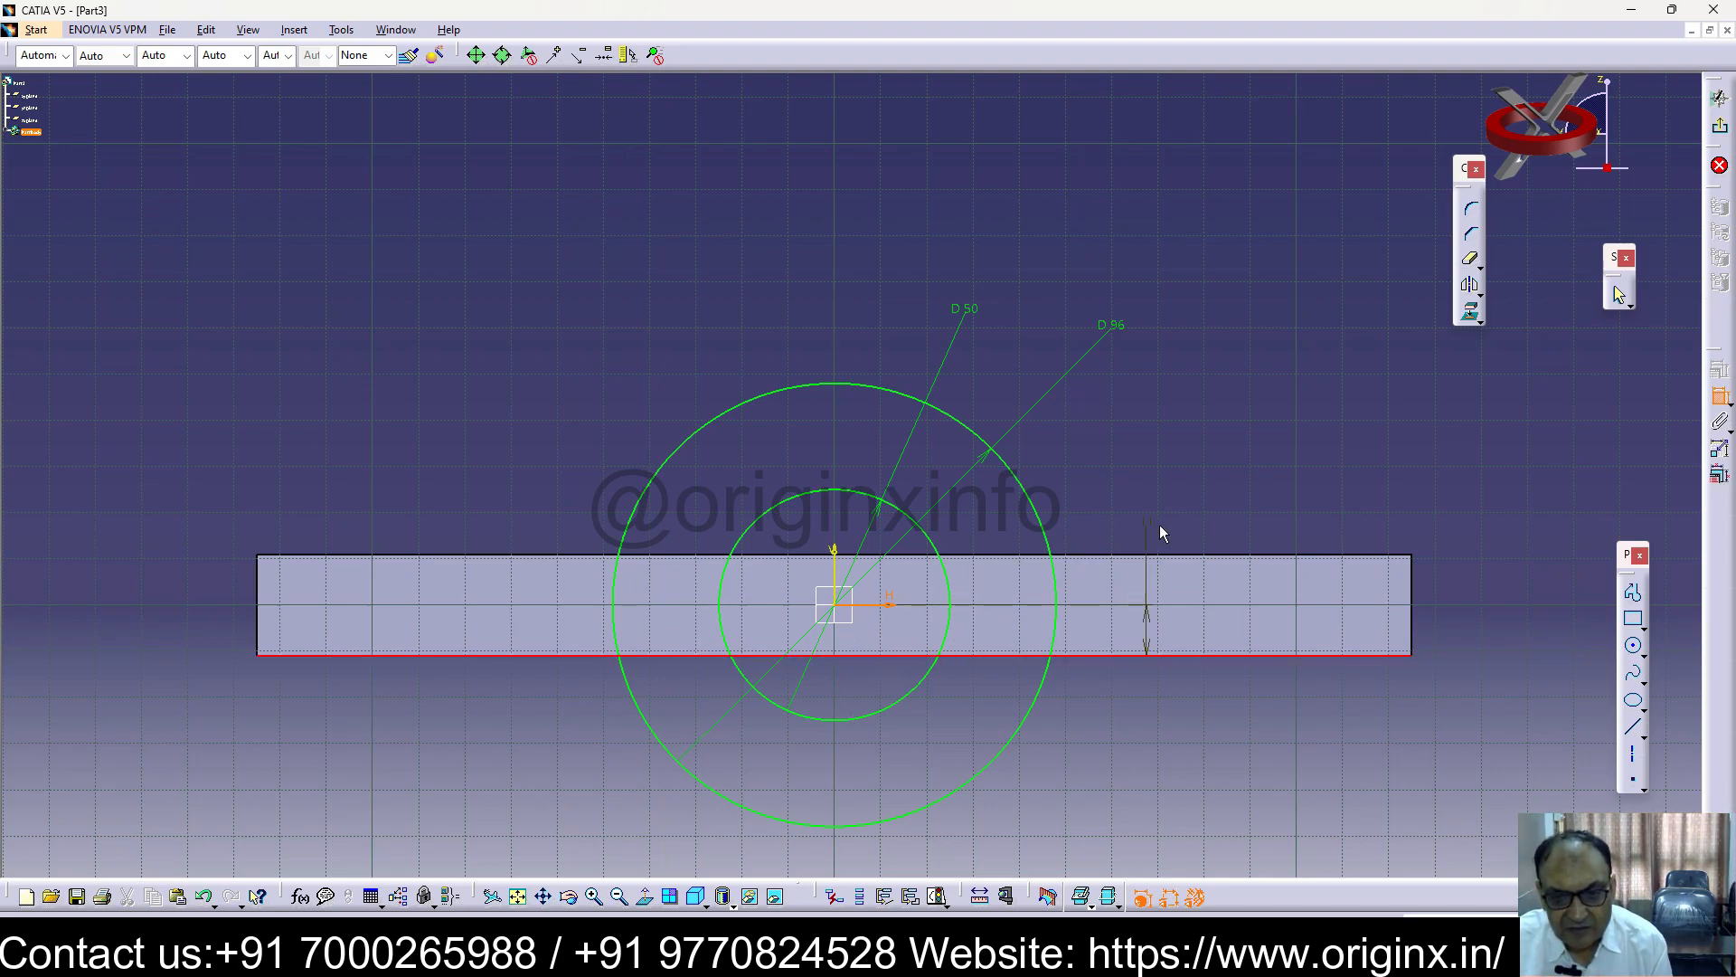
key(Escape)
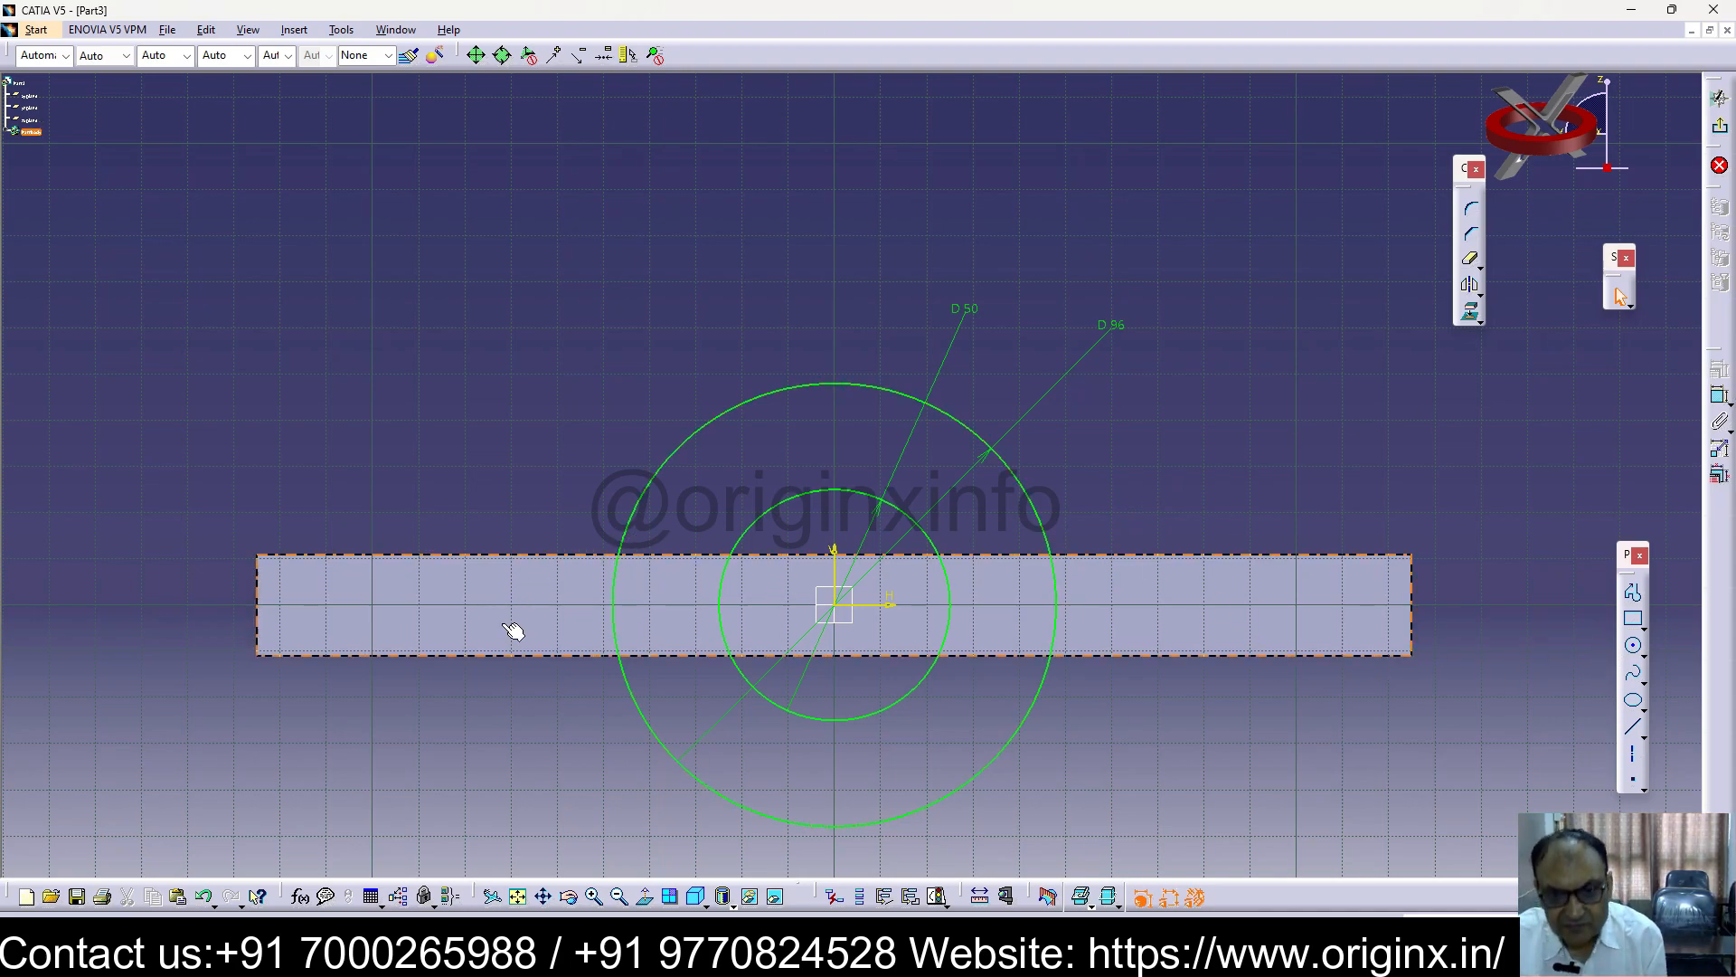
Delete both concentric circles from the sketch
click(911, 520)
key(Delete)
click(963, 420)
key(Delete)
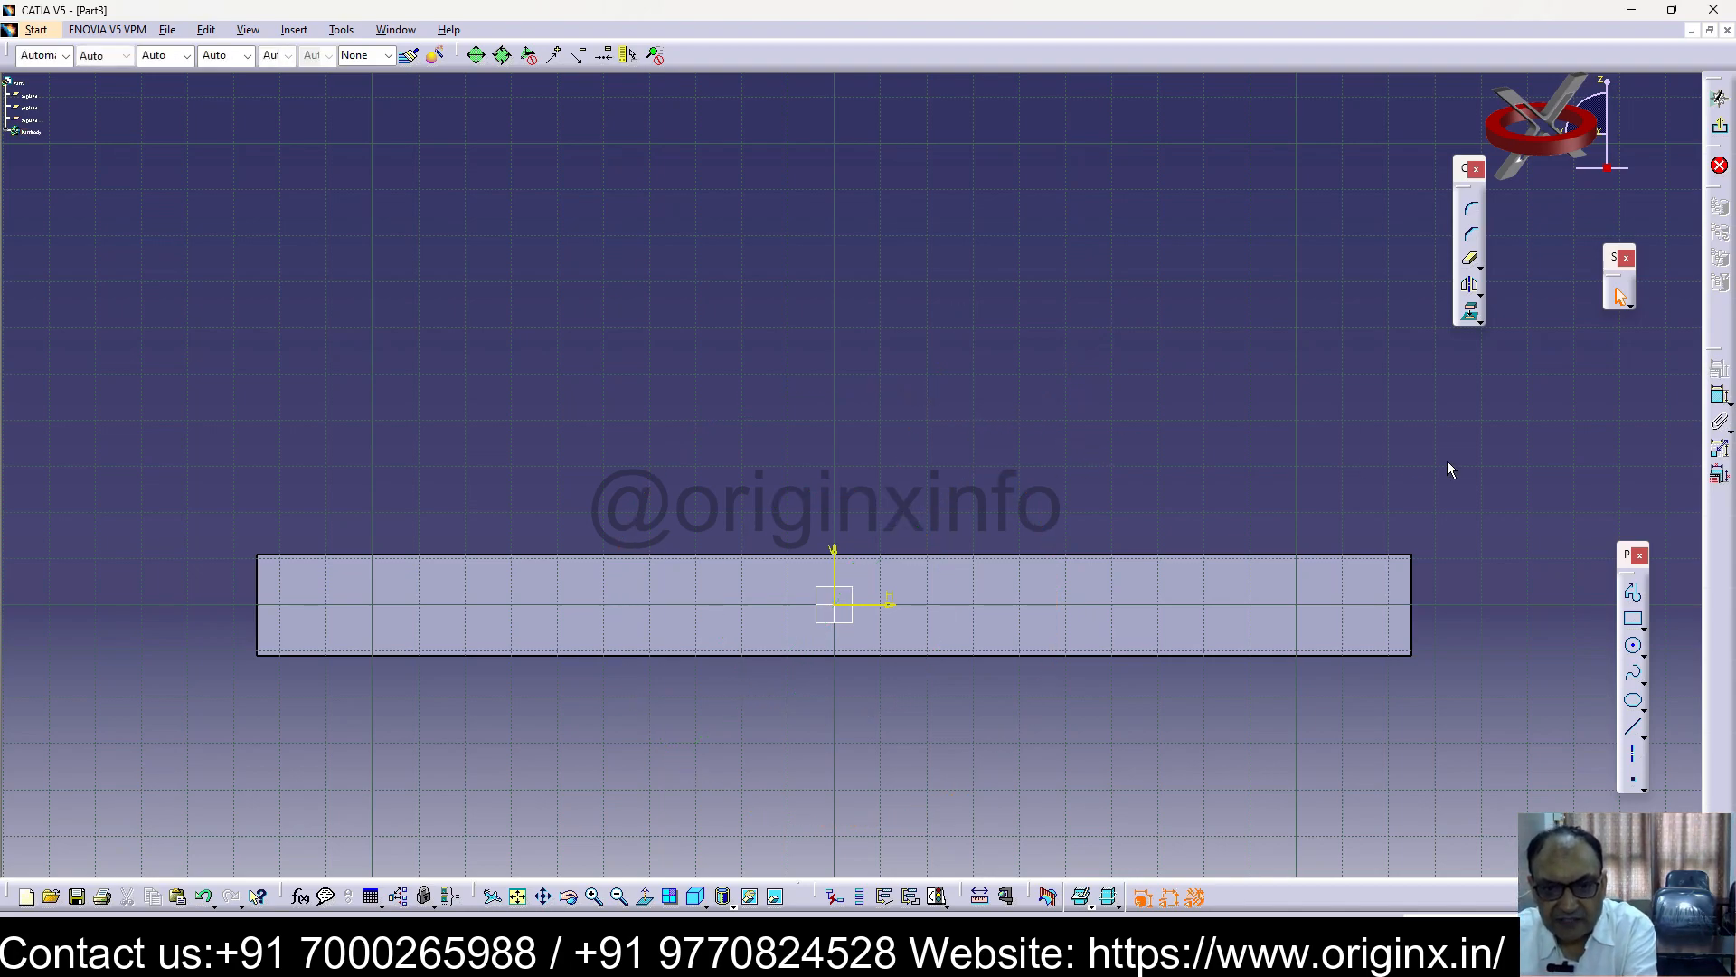
Draw two concentric circles above the plate, centred on the vertical axis about 60 mm above the origin
click(1635, 648)
click(834, 328)
click(838, 419)
click(1633, 646)
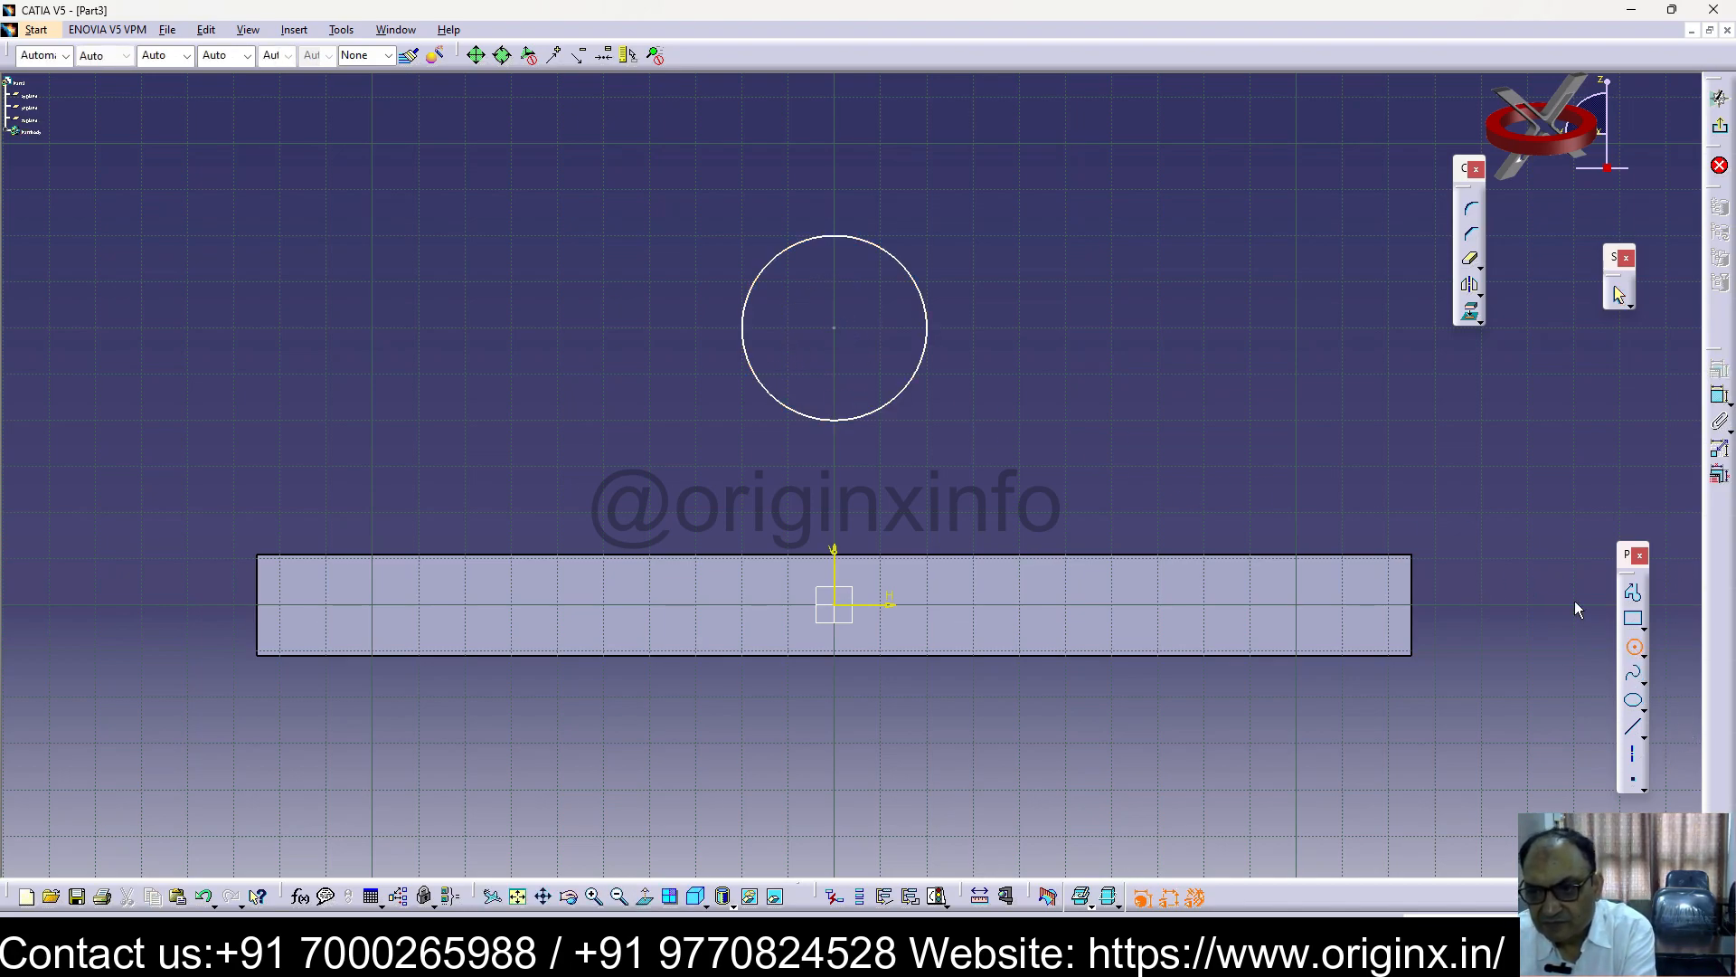
click(841, 331)
click(936, 457)
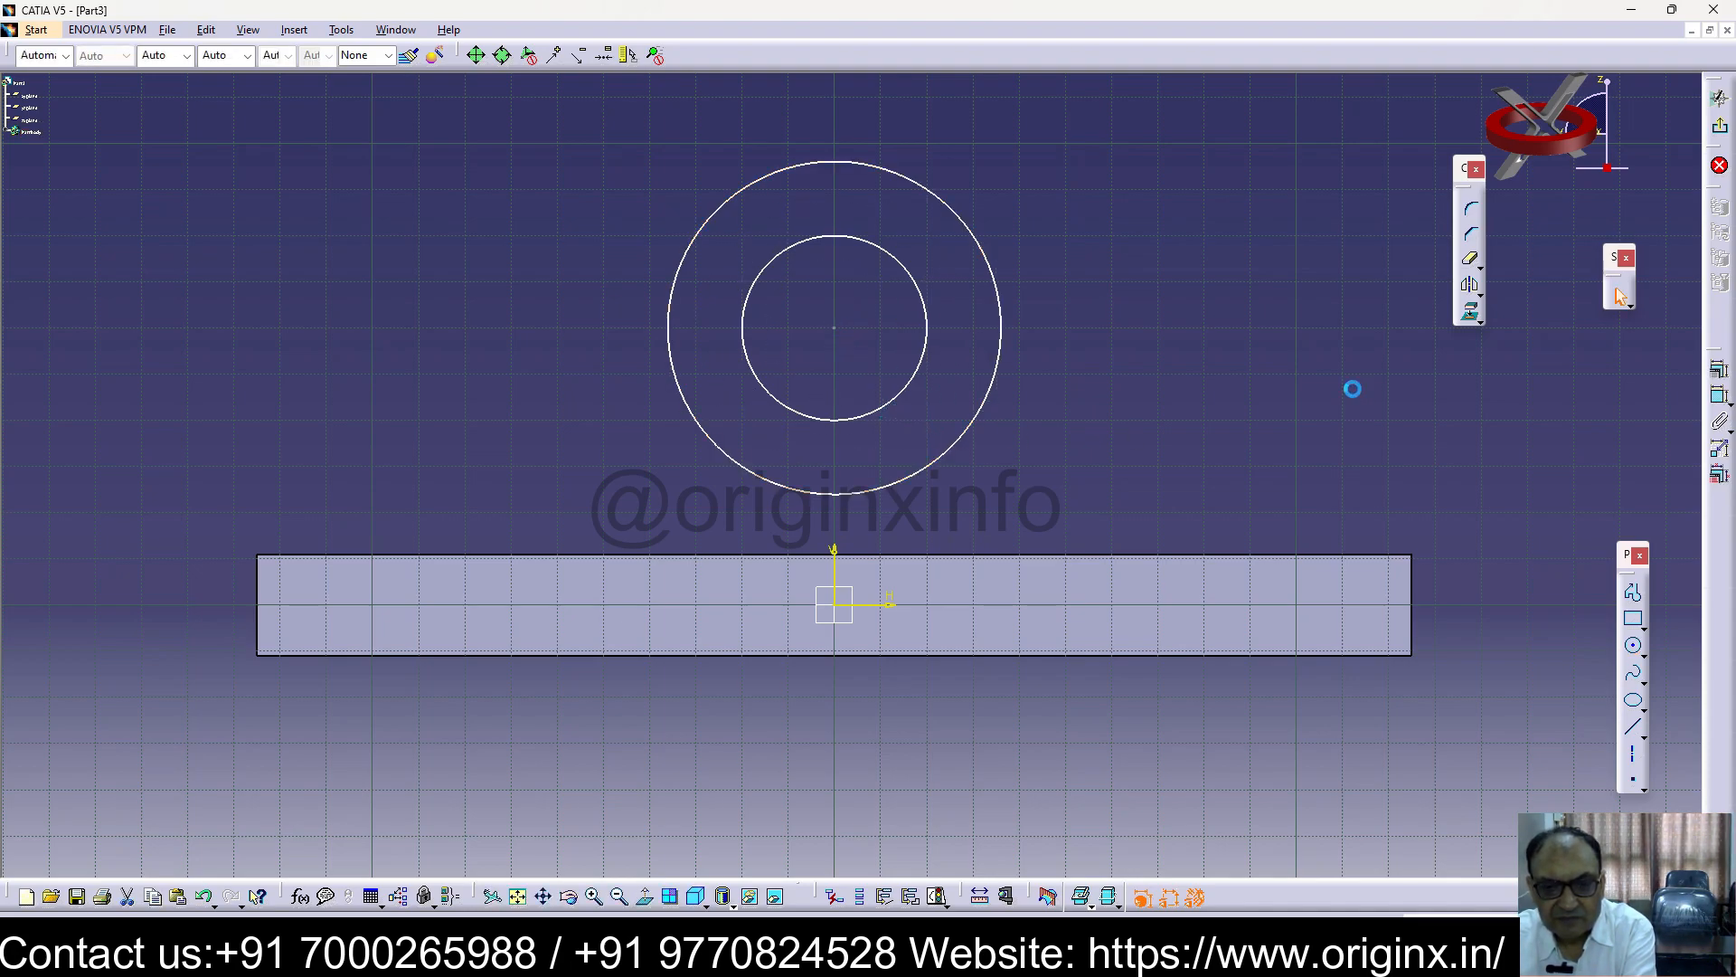
Dimension the circles' centre from the horizontal axis and set the distance to 64 mm
click(1723, 399)
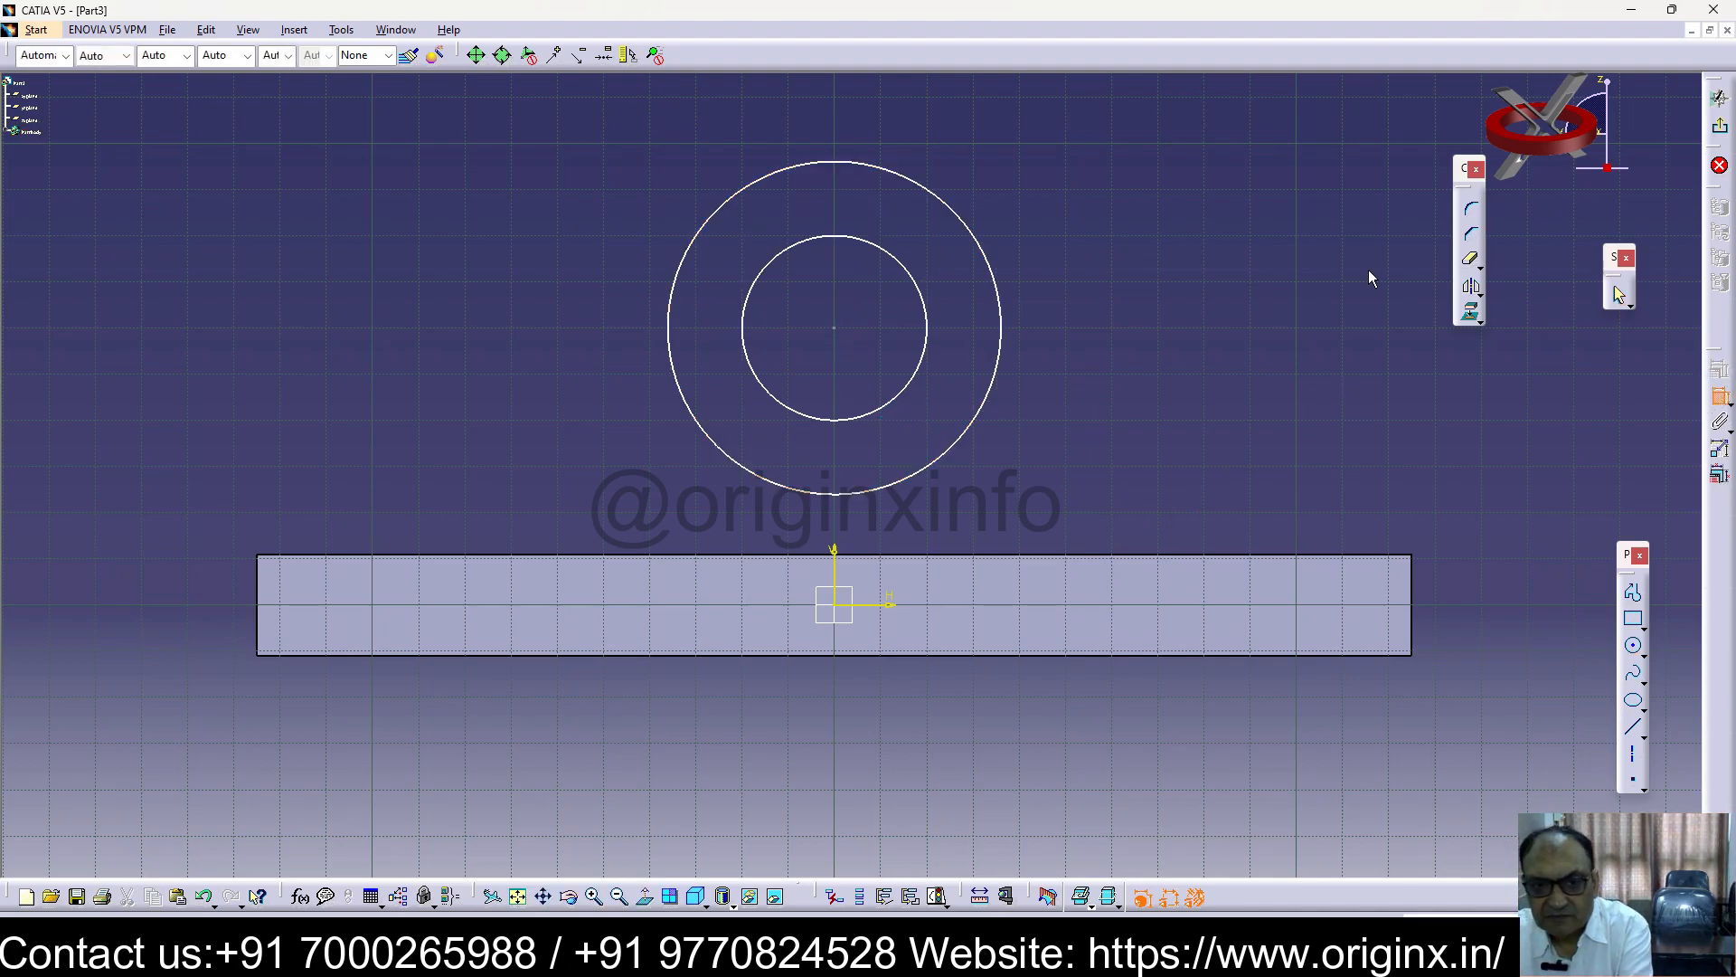
click(885, 604)
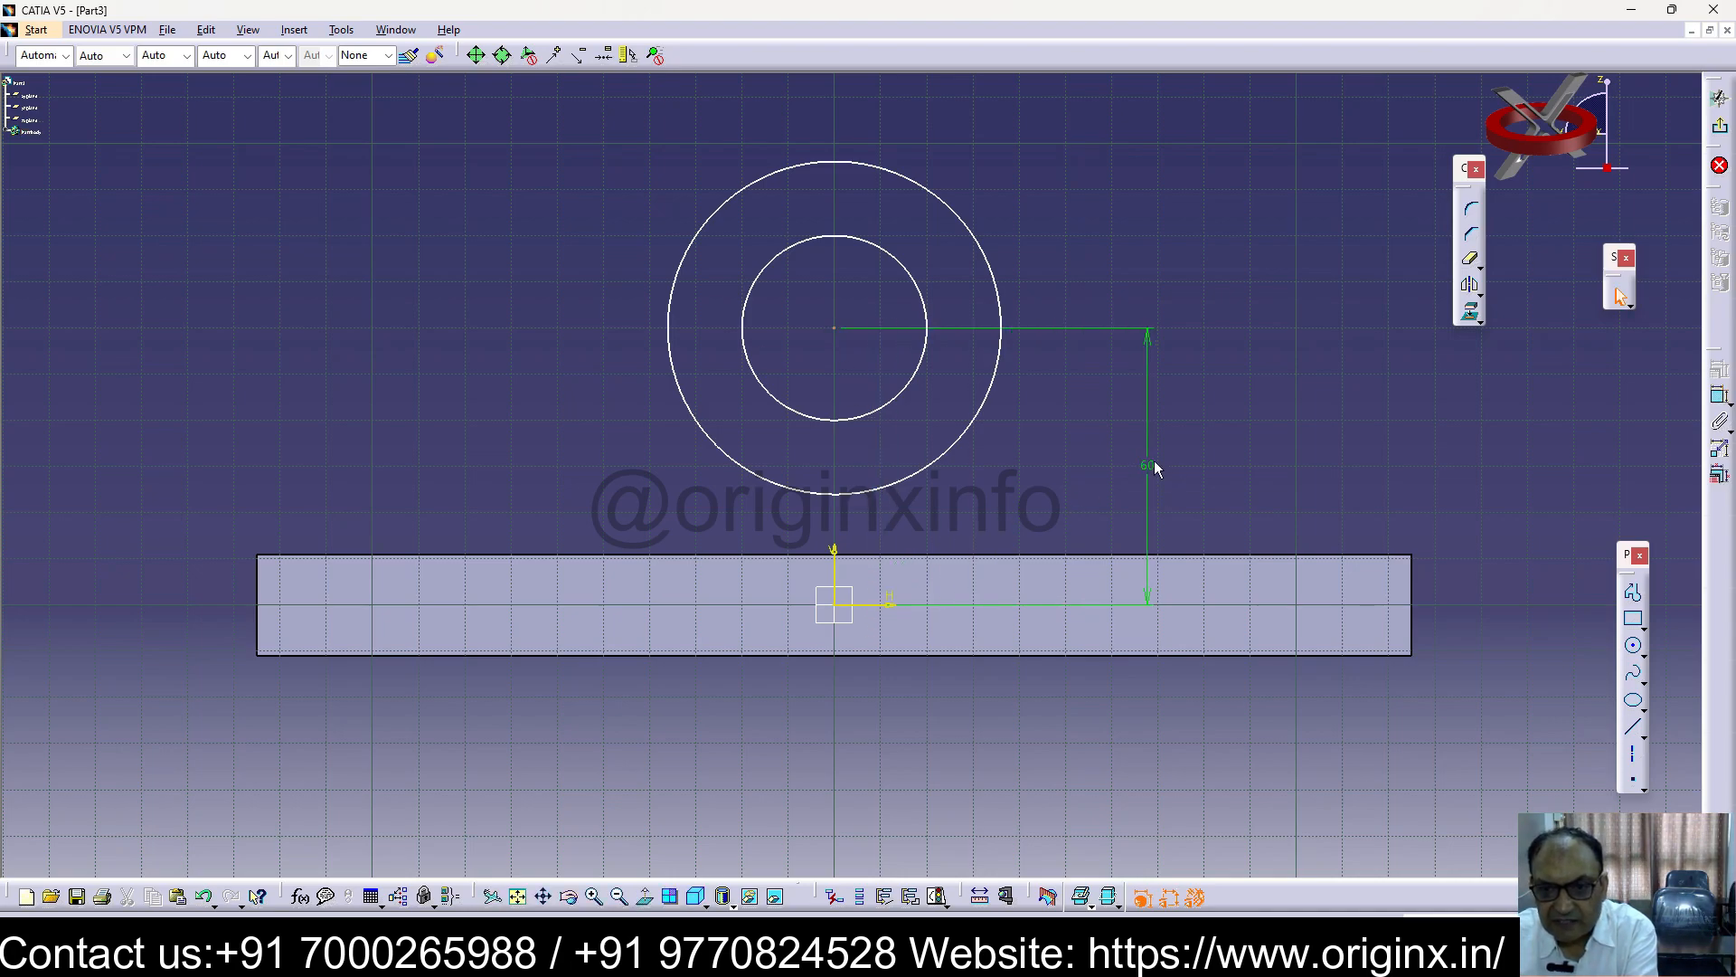
click(1156, 465)
double_click(1147, 467)
text(64)
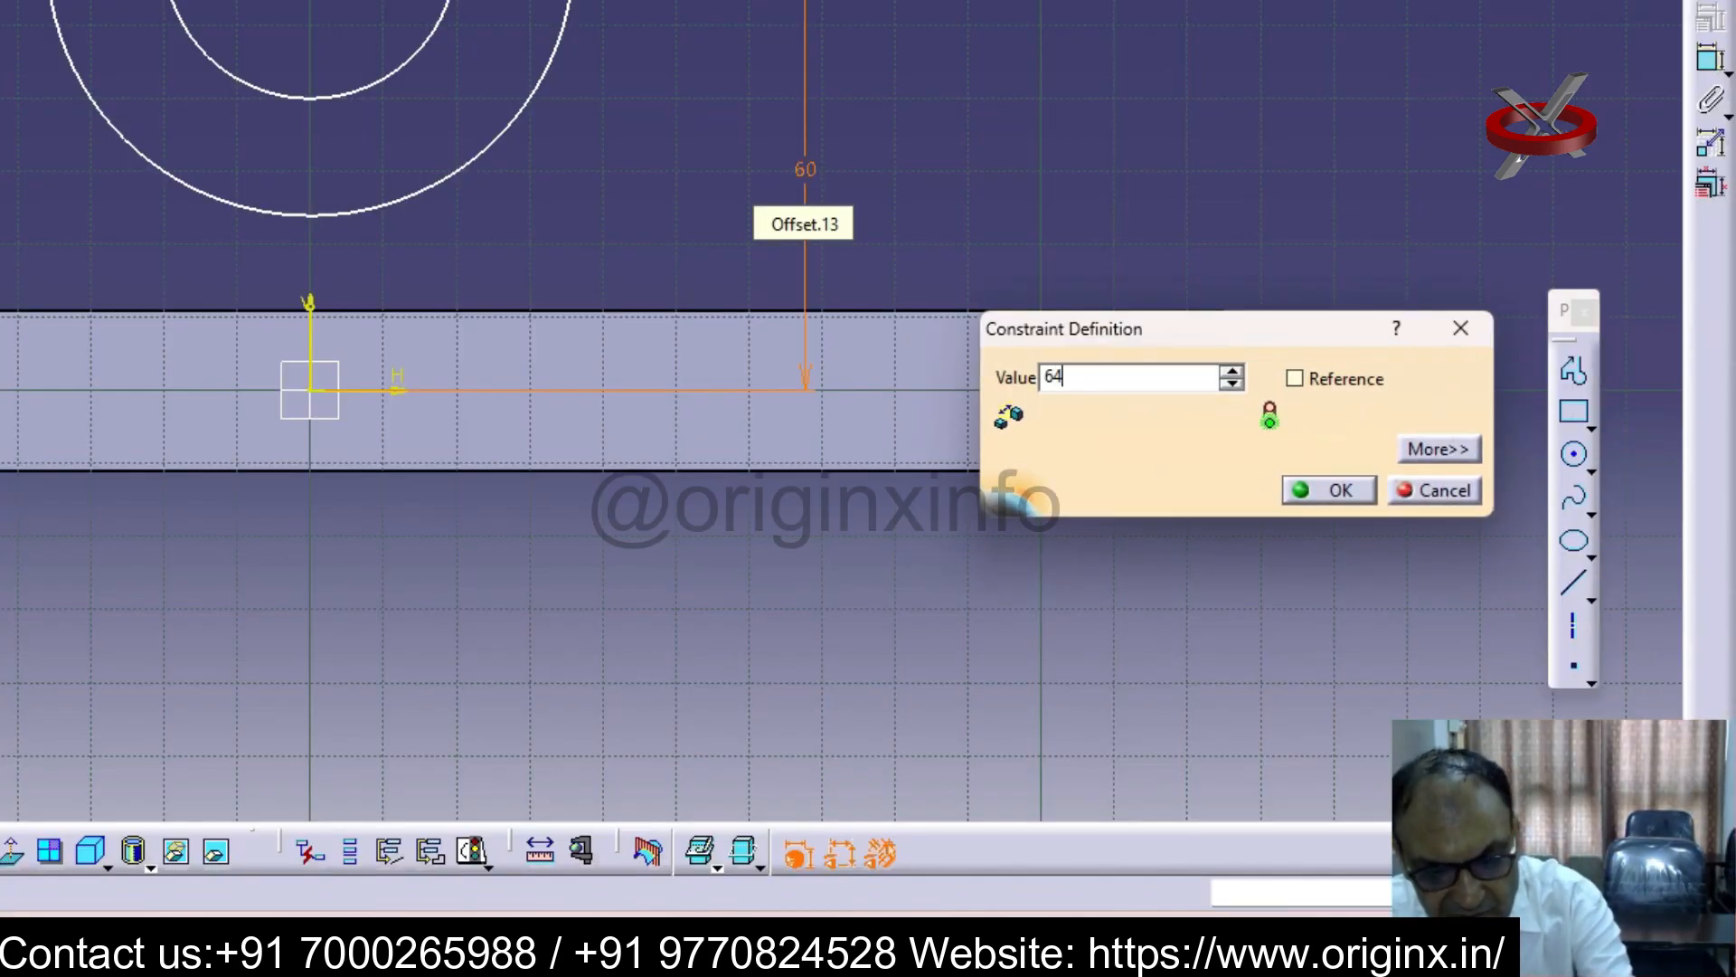
key(Return)
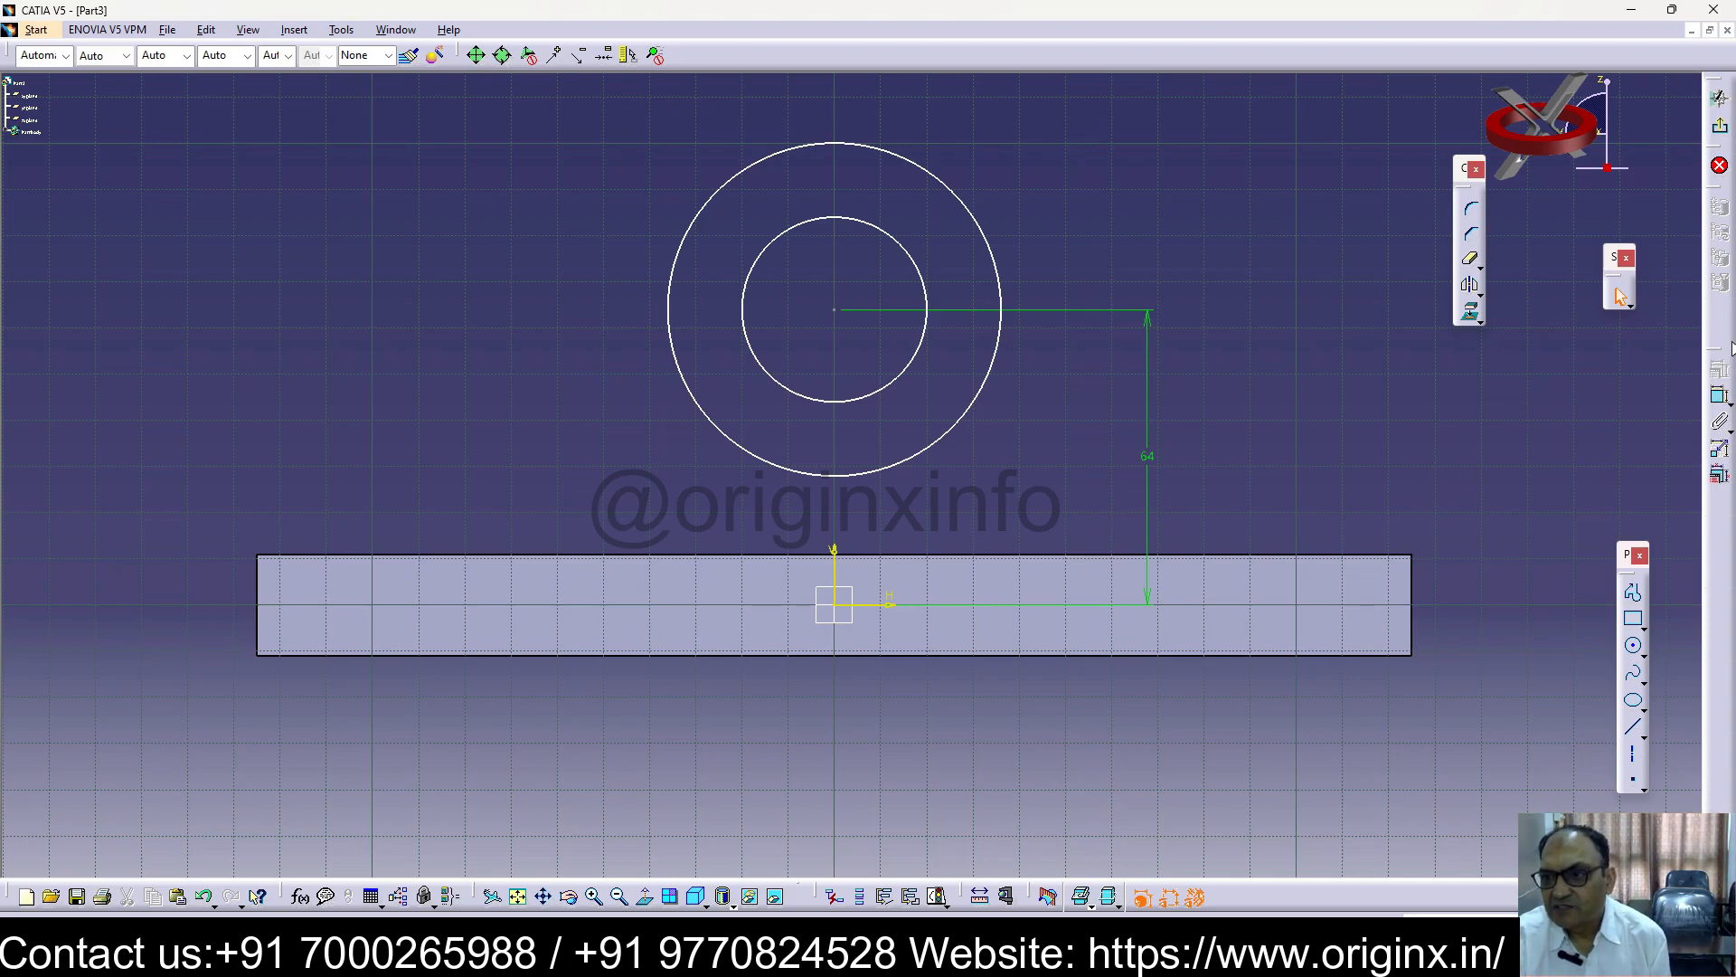
Leave the sketch and pad the two concentric circles into a hollow cylinder, limited up to the plane of the plate's opposite long side face
click(1720, 126)
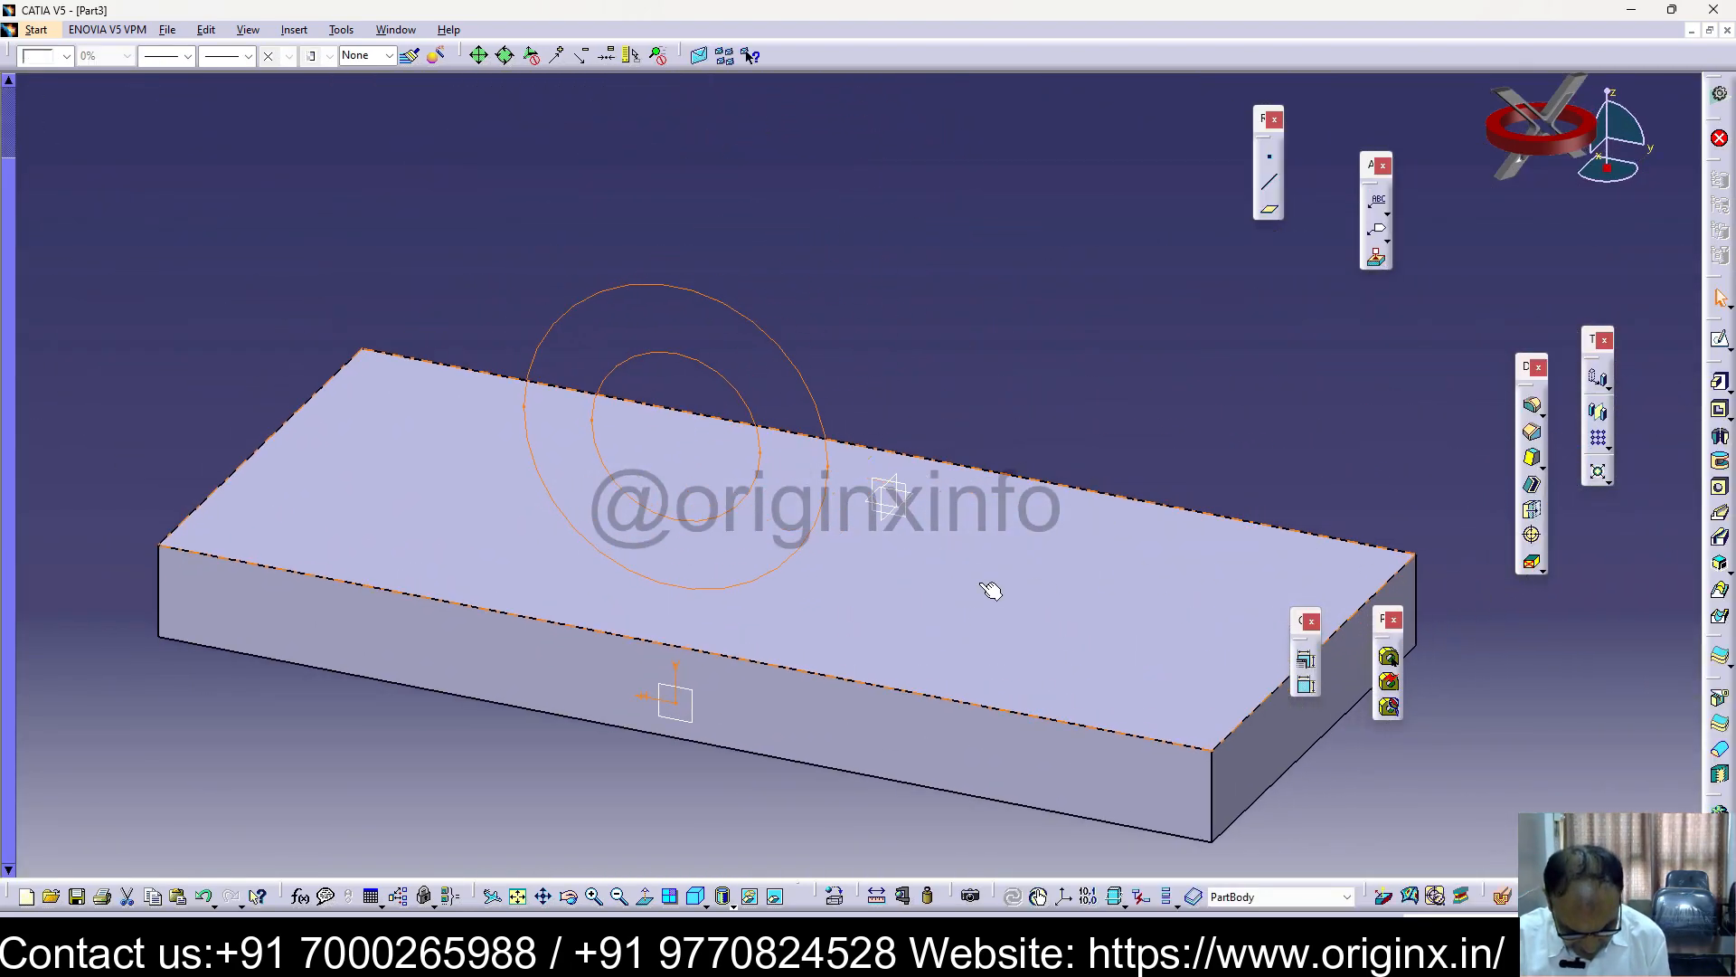
click(1721, 381)
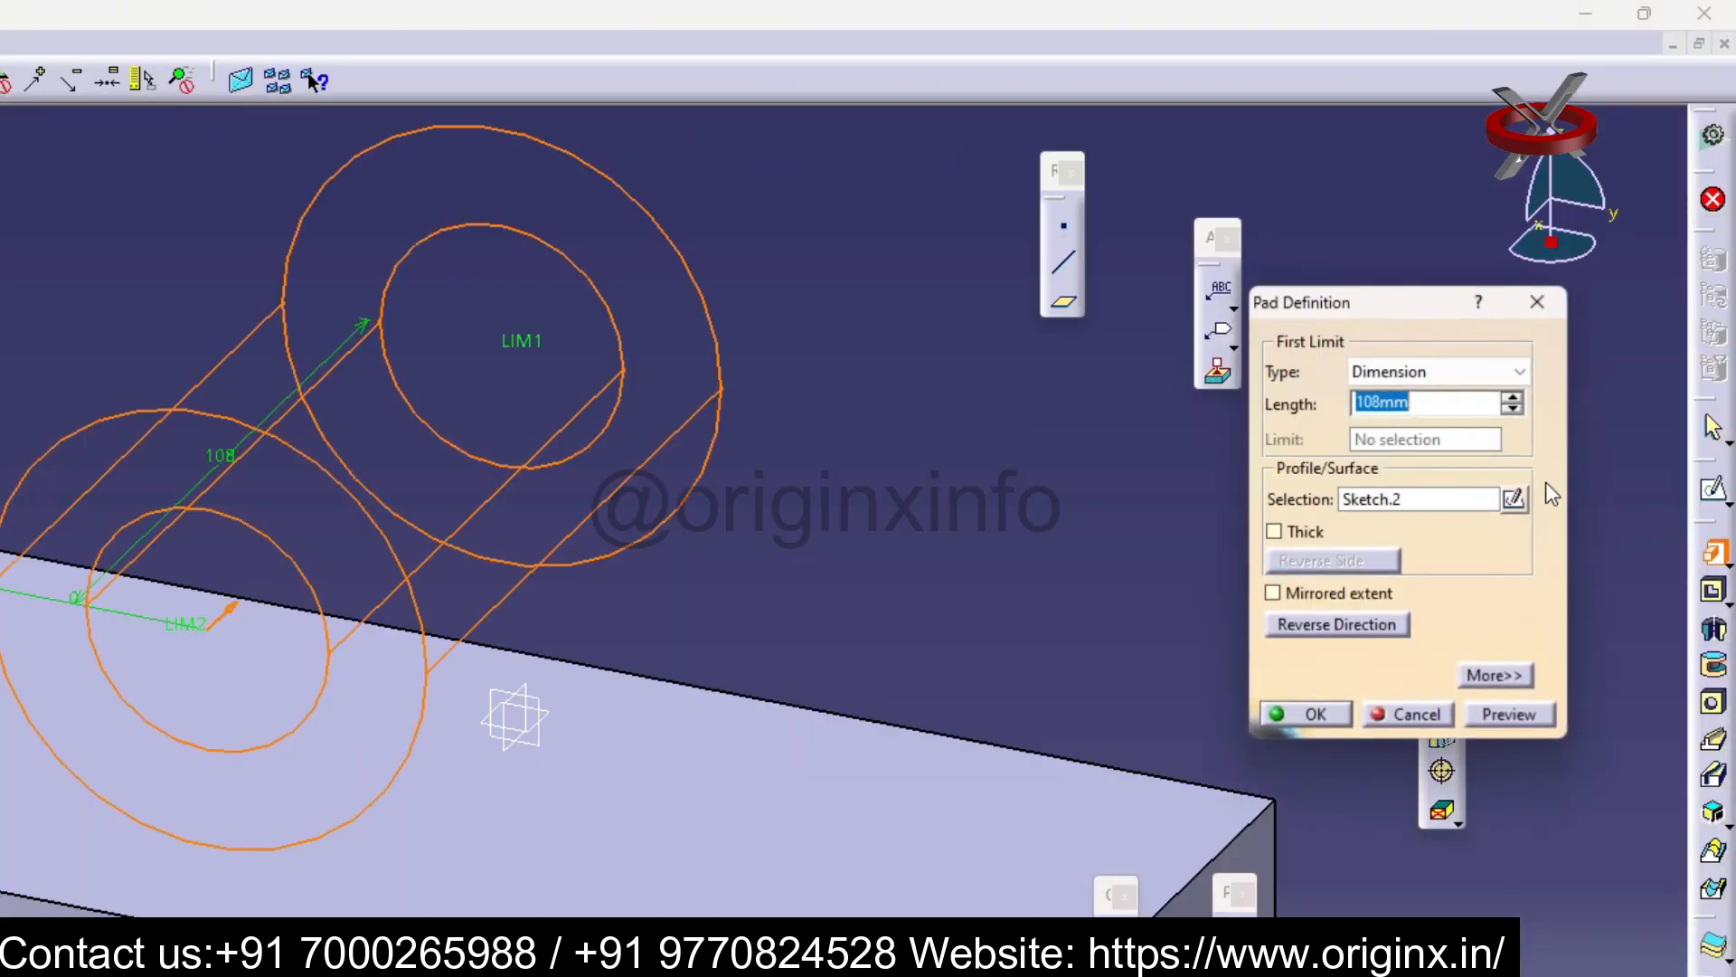
middle_drag(1156, 503, 758, 529)
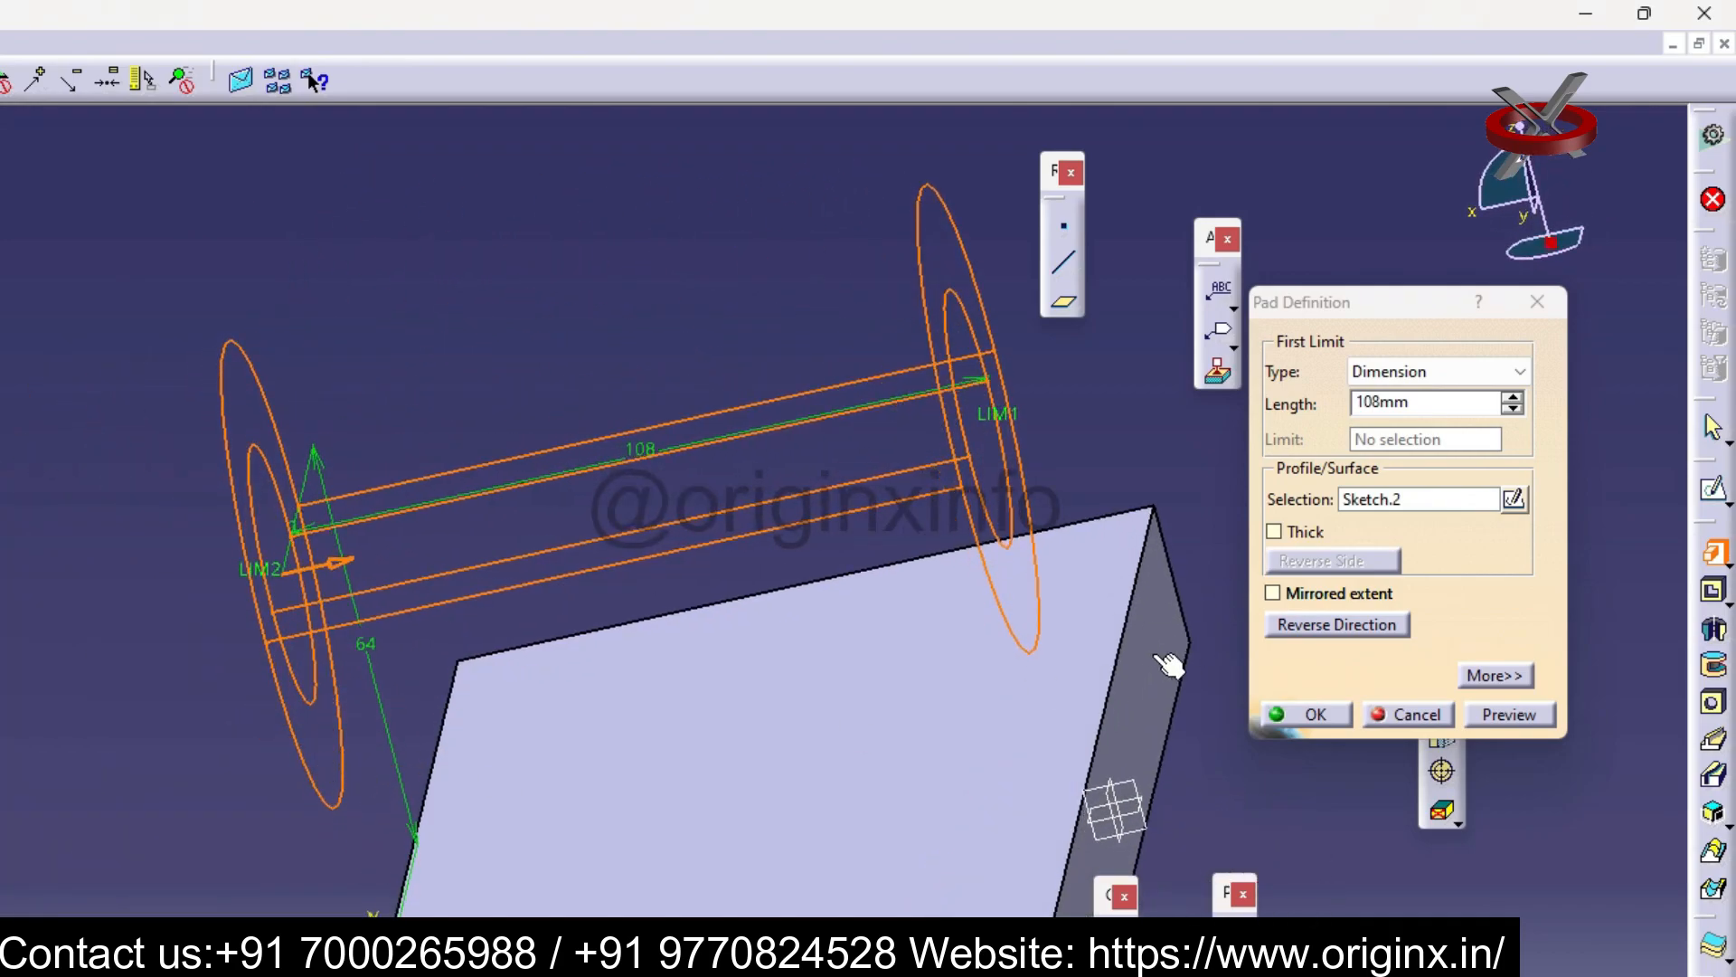
click(1519, 378)
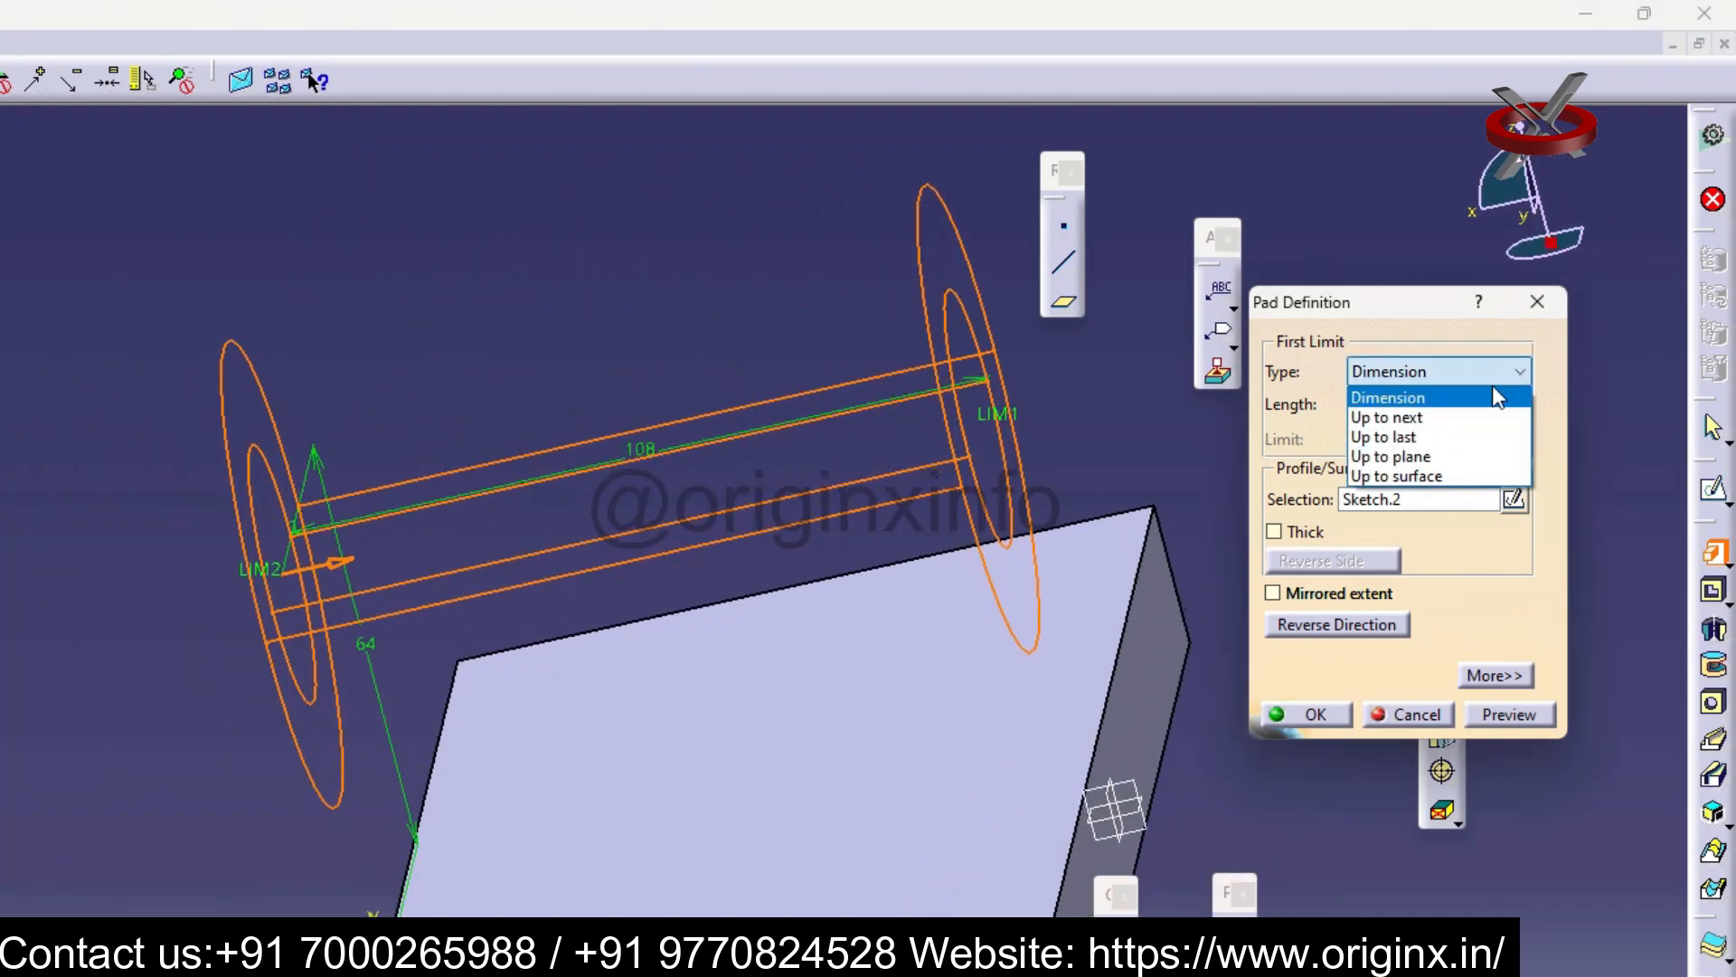
click(1444, 464)
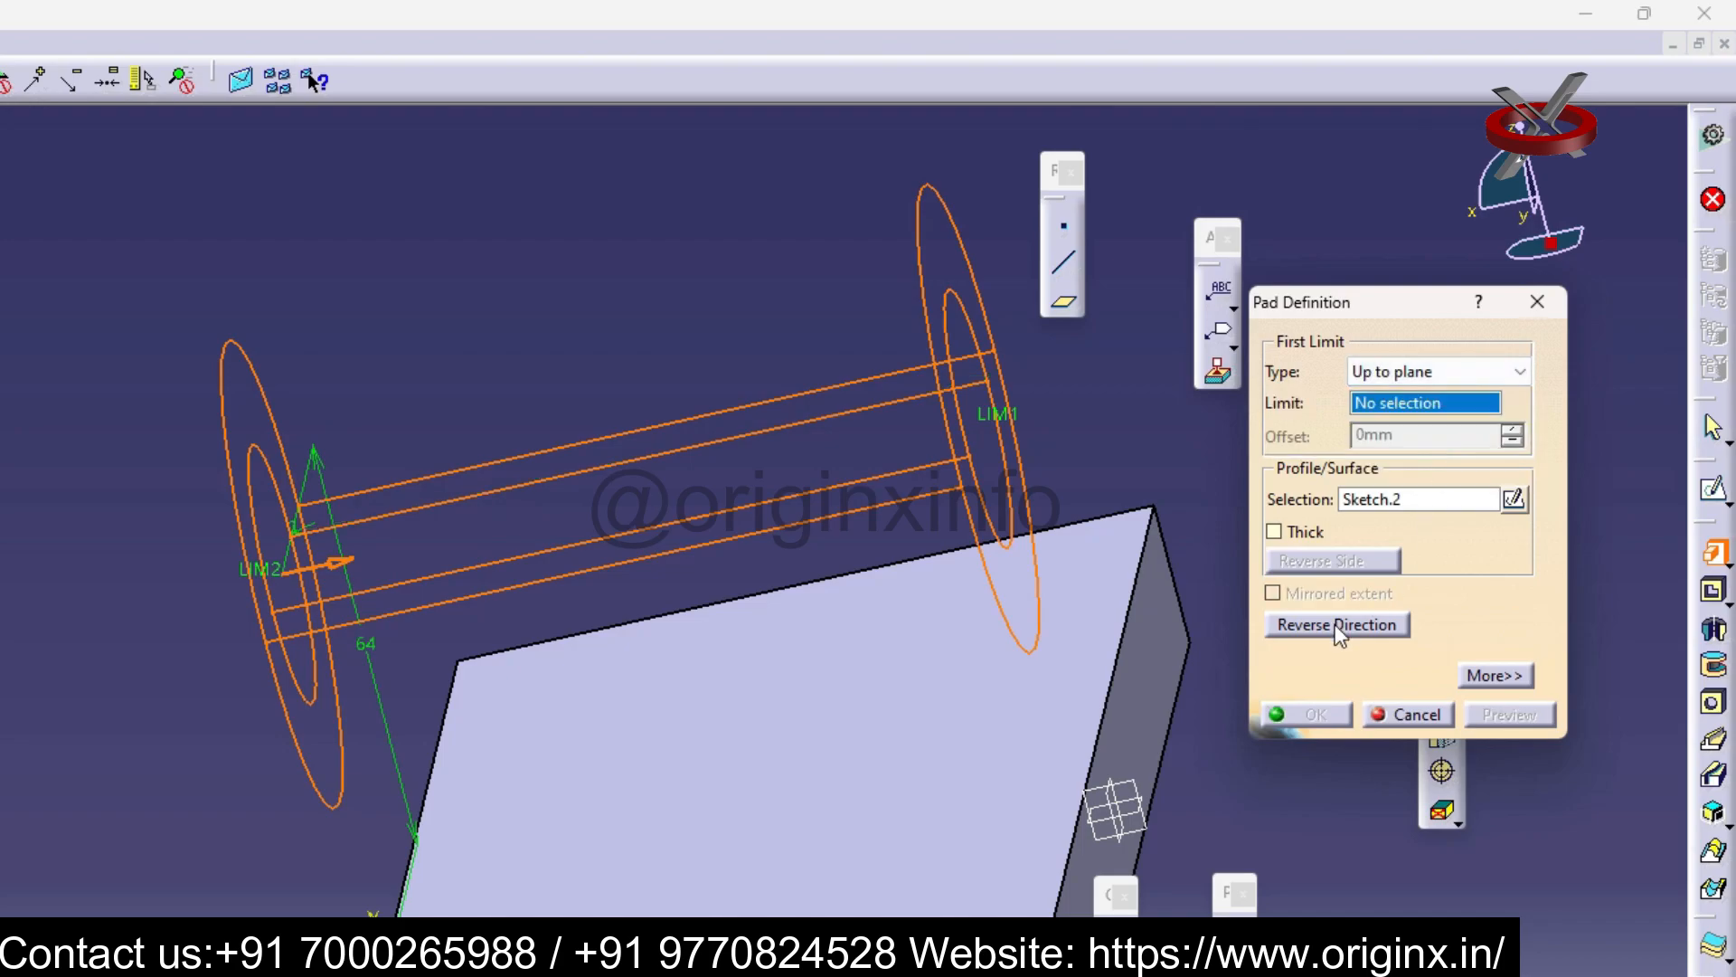
click(1167, 701)
click(1344, 715)
mouse_move(1200, 550)
middle_down()
mouse_move(1473, 443)
mouse_move(1198, 537)
middle_up()
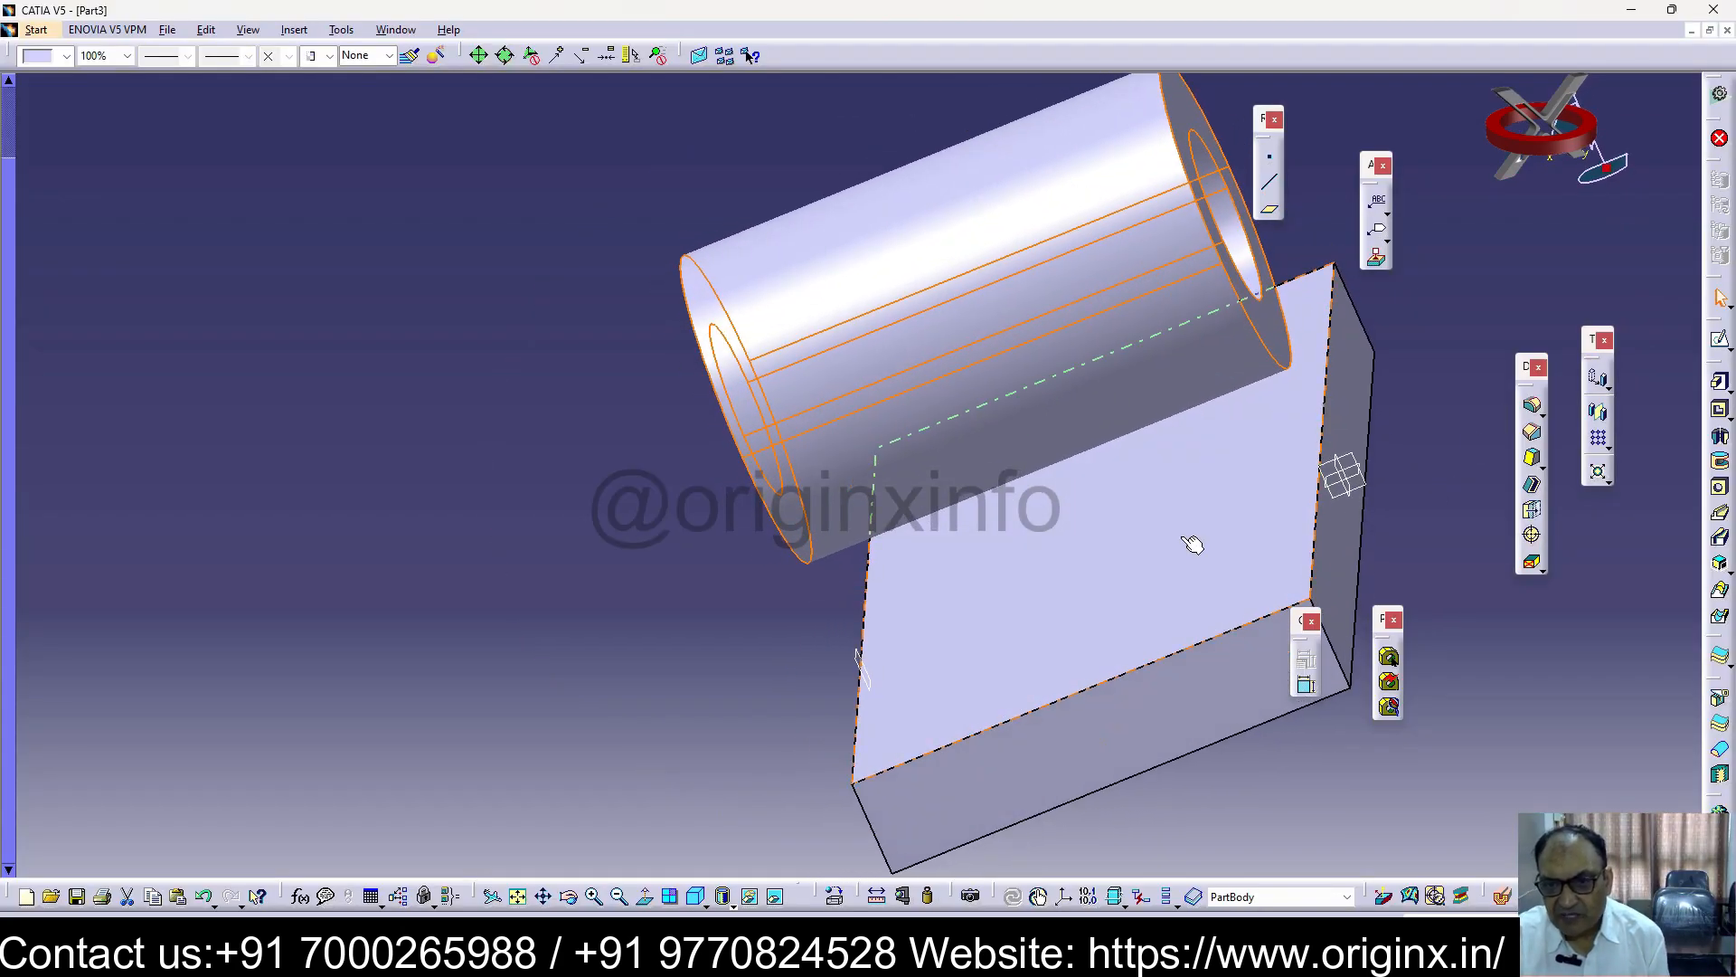
Start a new sketch on the plate's front long side face, below the end of the hollow cylinder
click(561, 627)
middle_drag(561, 627, 1009, 620)
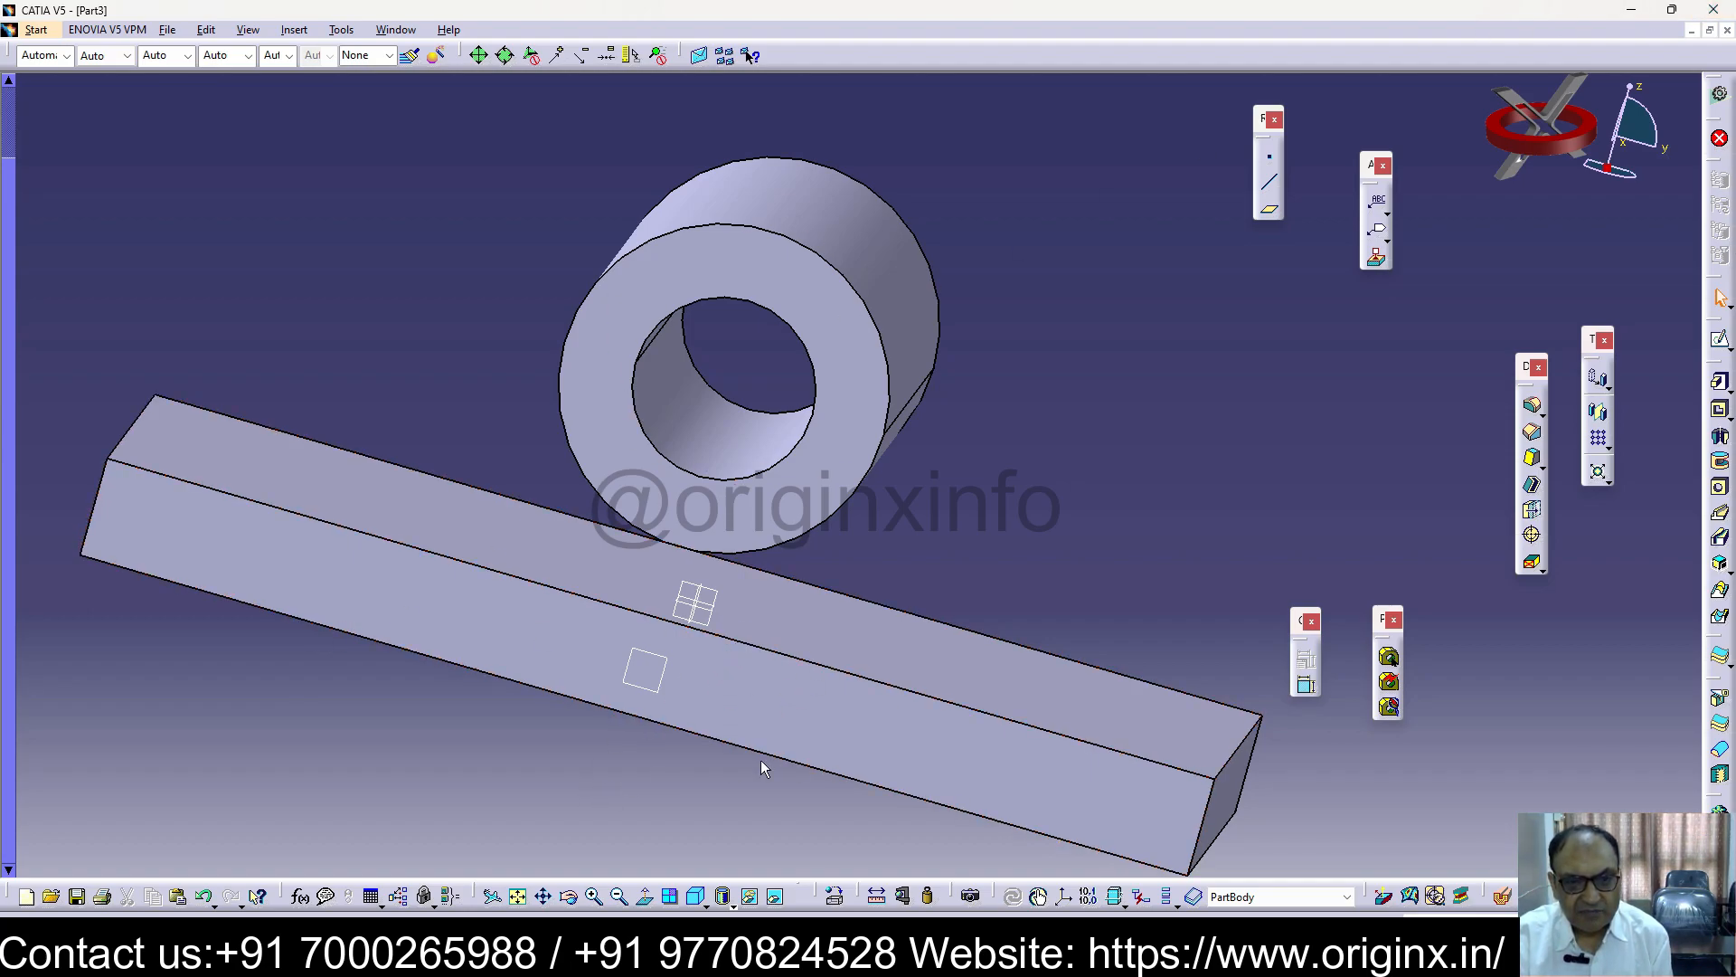
click(364, 580)
click(1719, 339)
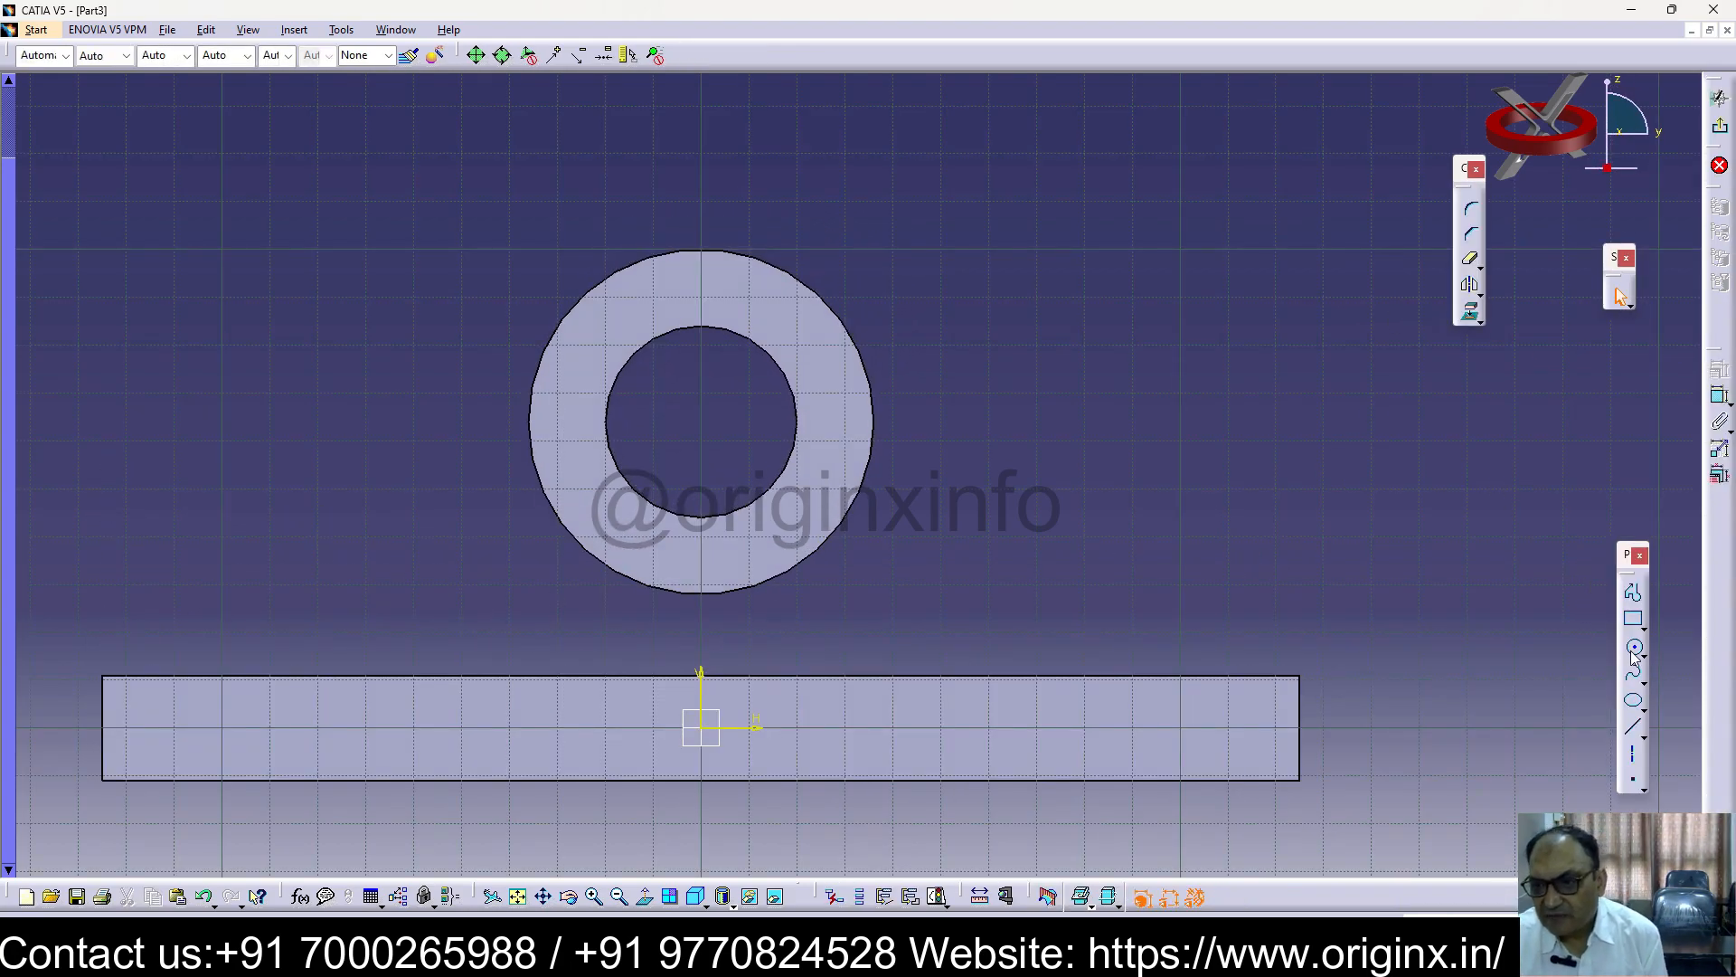
Draw a vertical line about 50 mm long, 40 mm left of the vertical axis, down to the plate's upper edge
click(1634, 726)
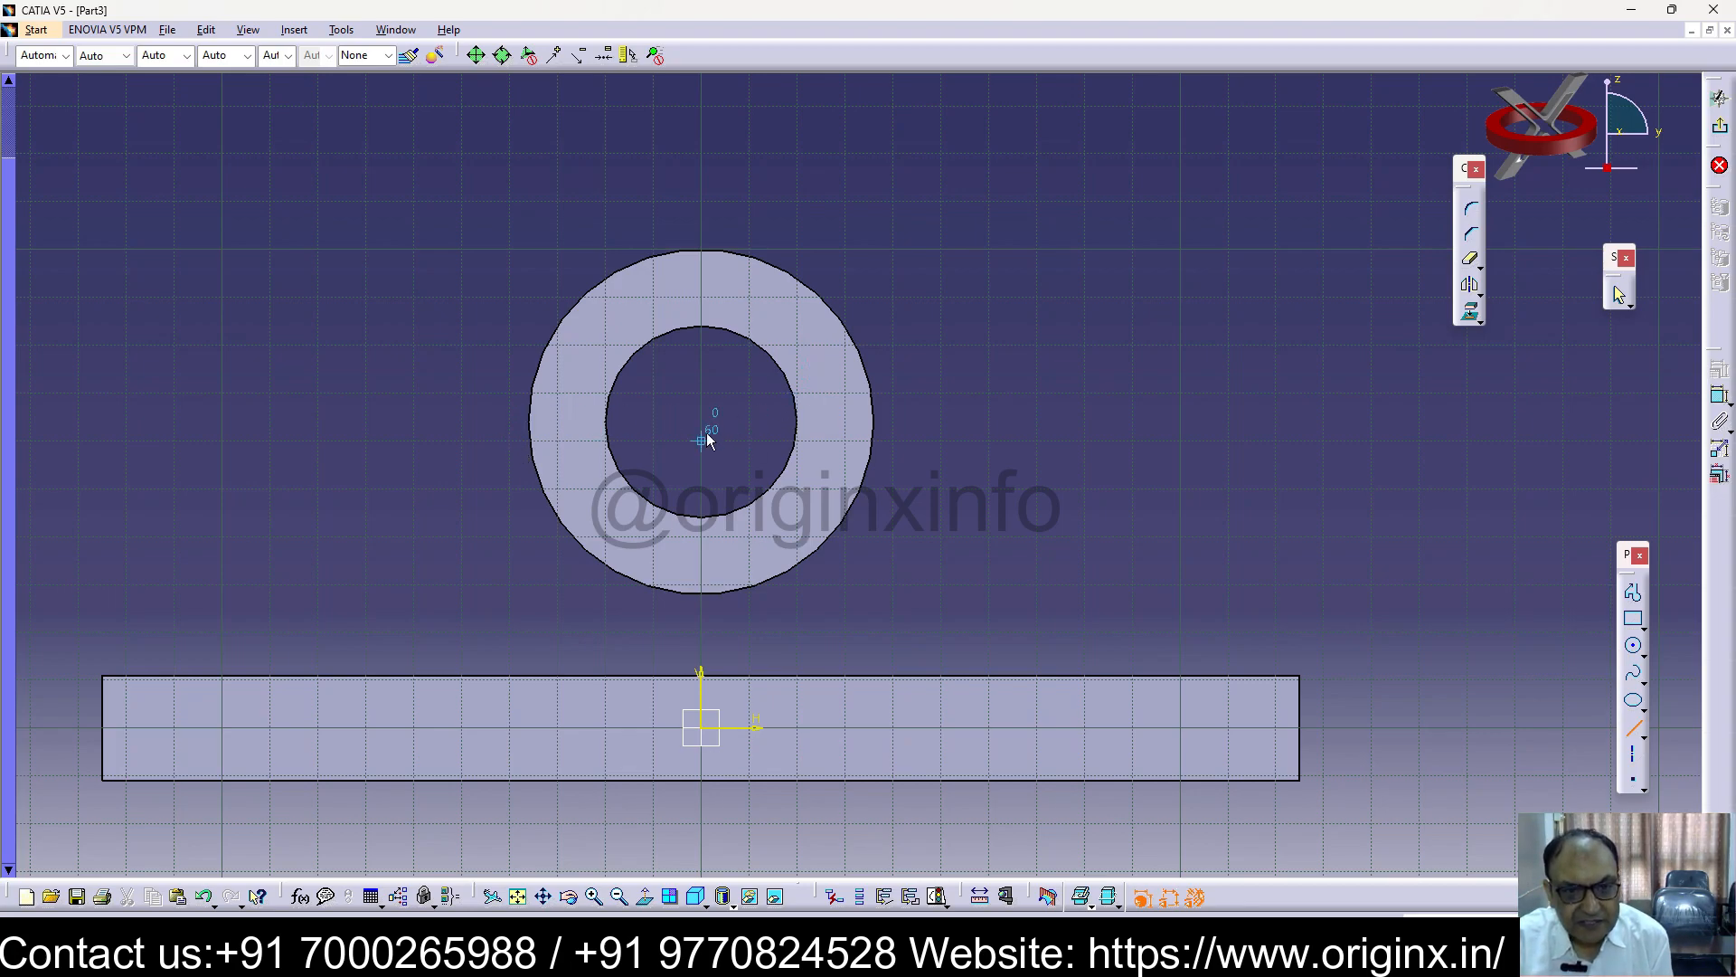
click(510, 441)
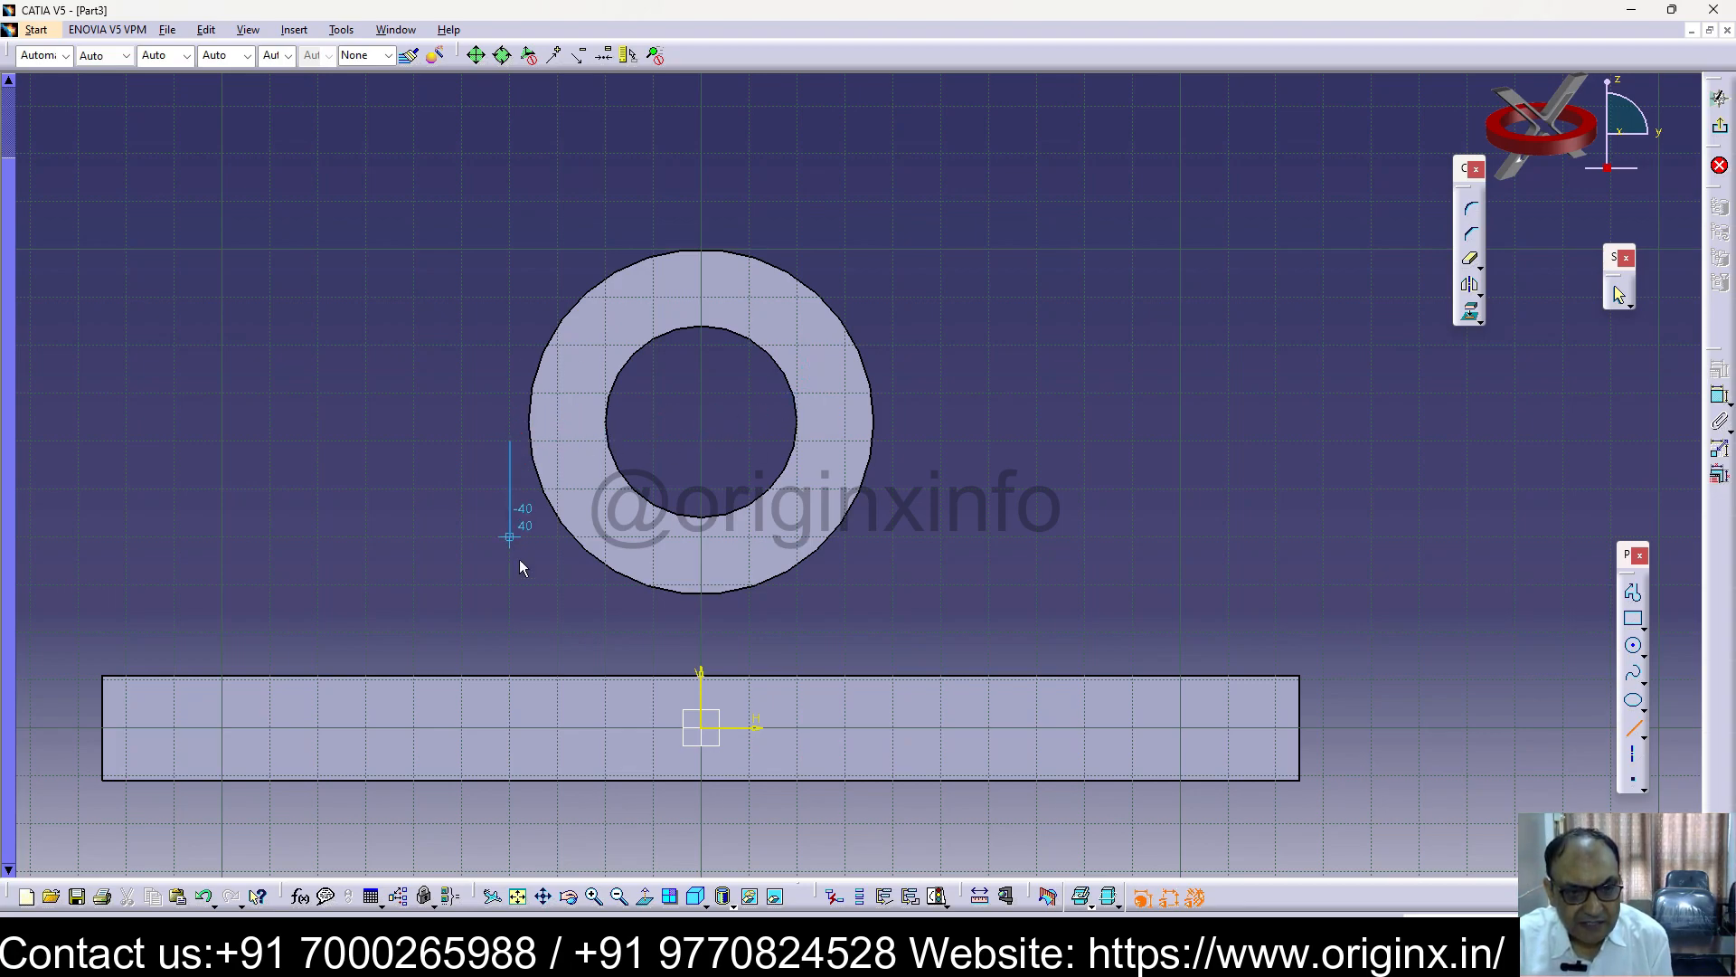
click(527, 683)
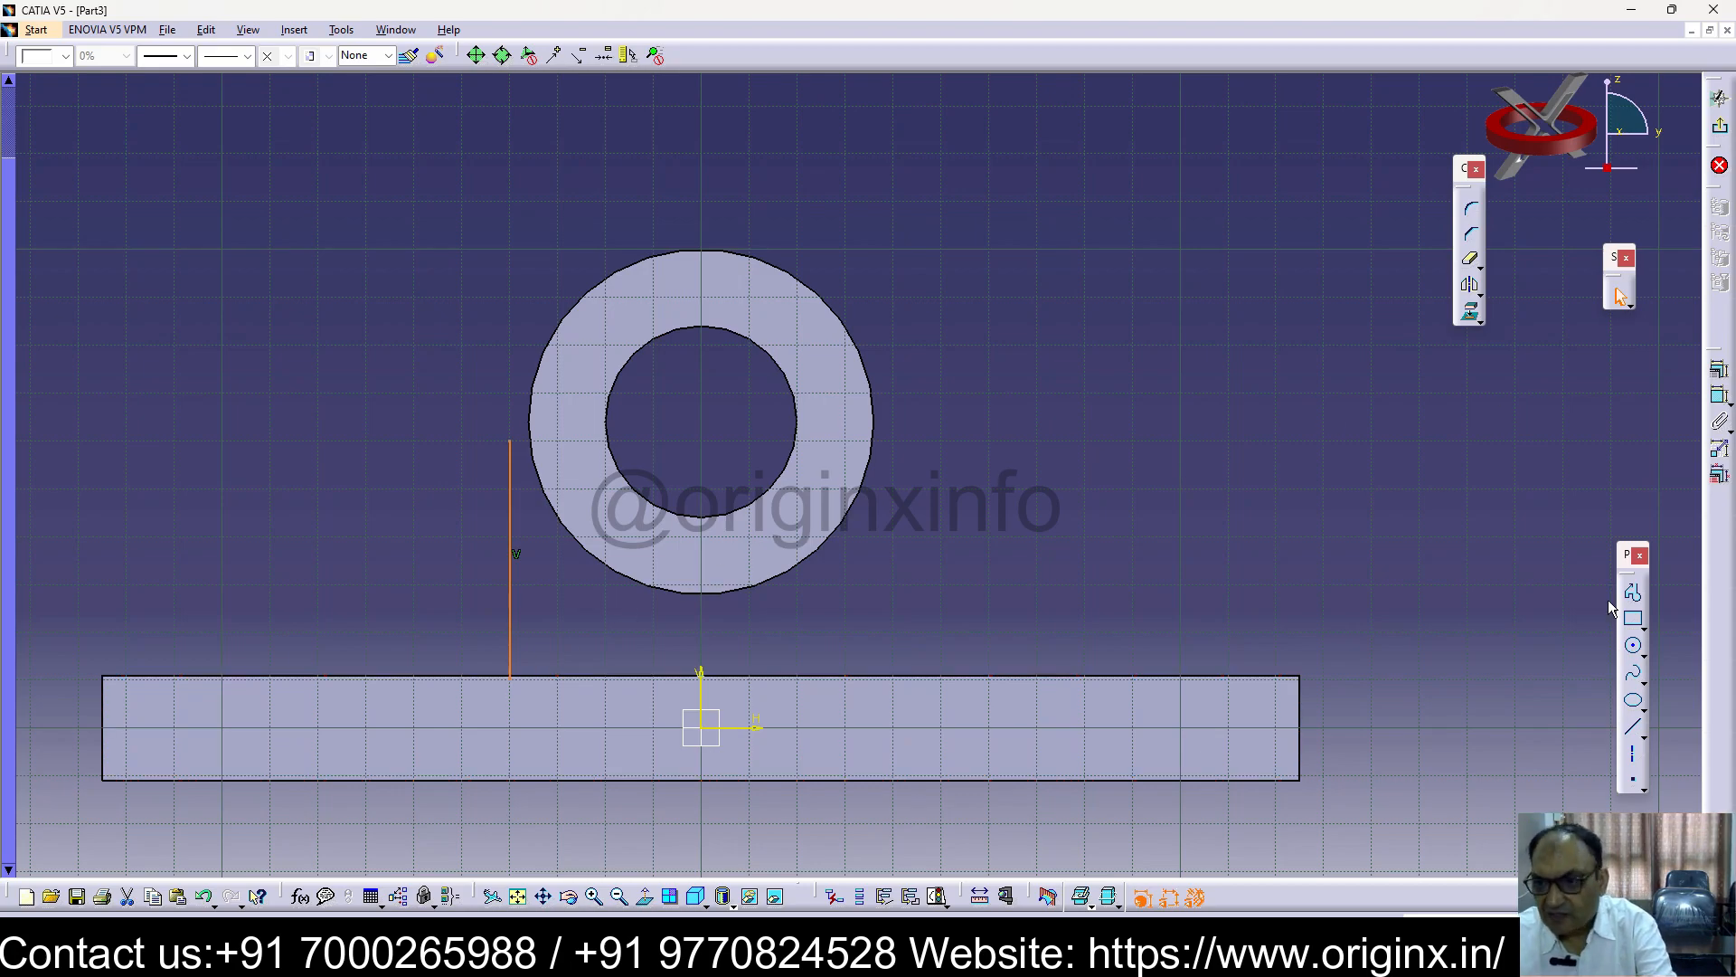
Dimension the vertical line's distance from the vertical axis and set it to 48 mm
click(1720, 395)
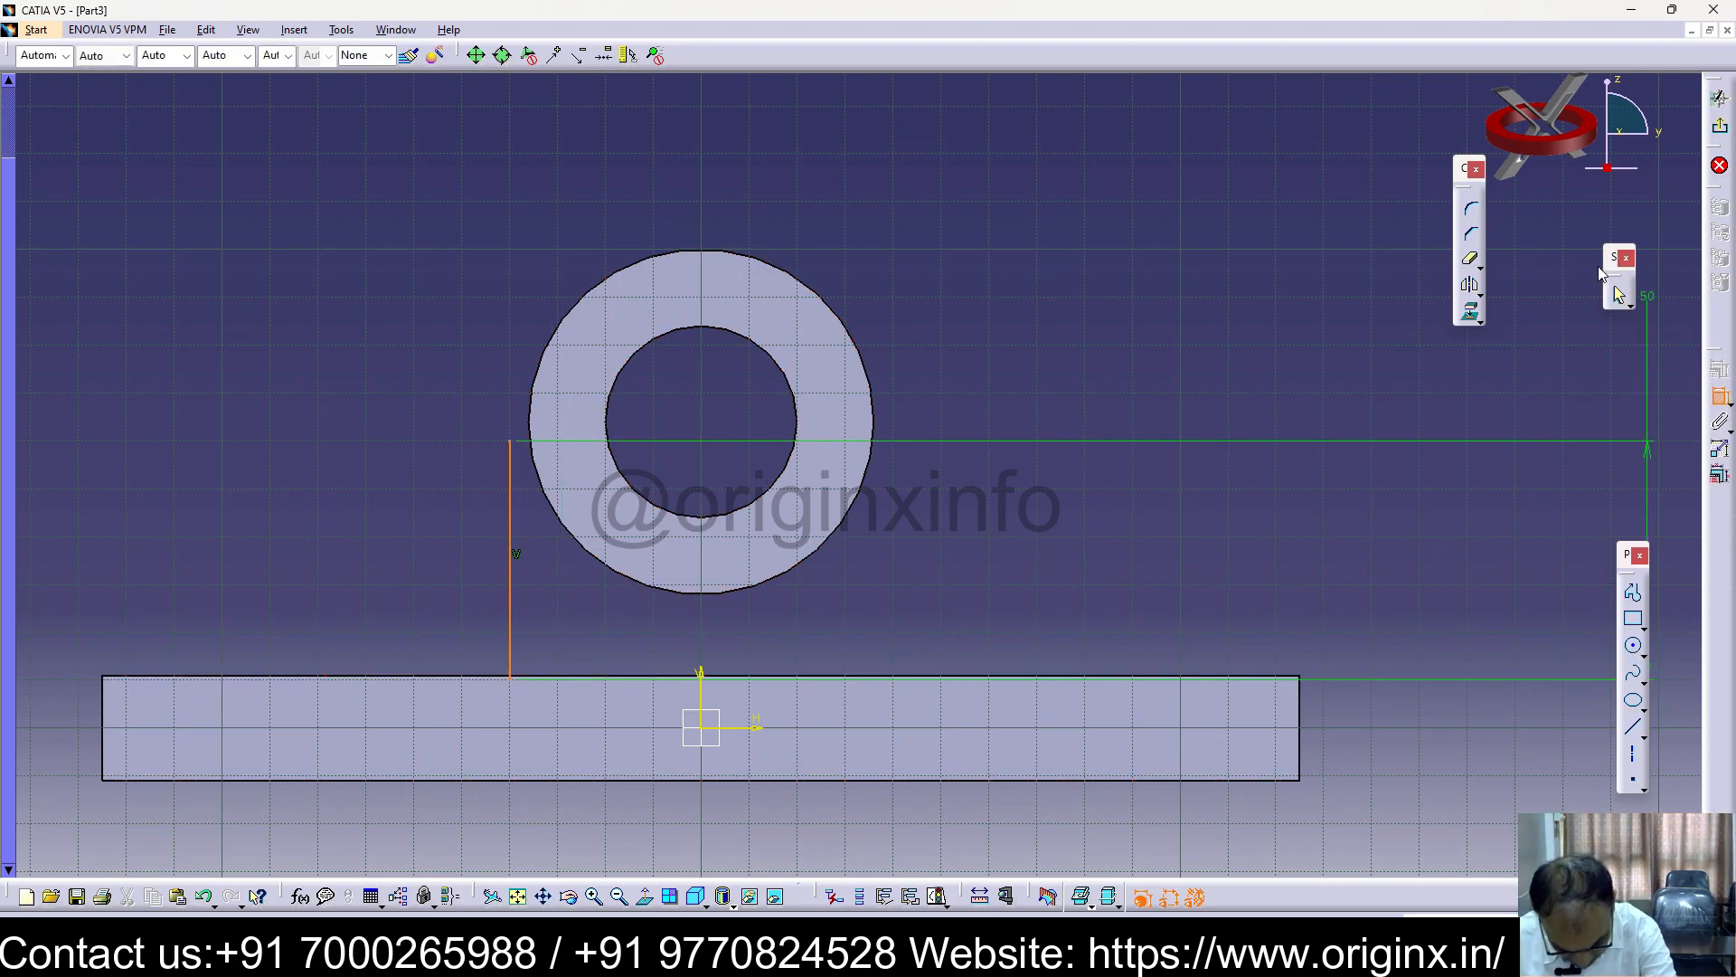
key(Escape)
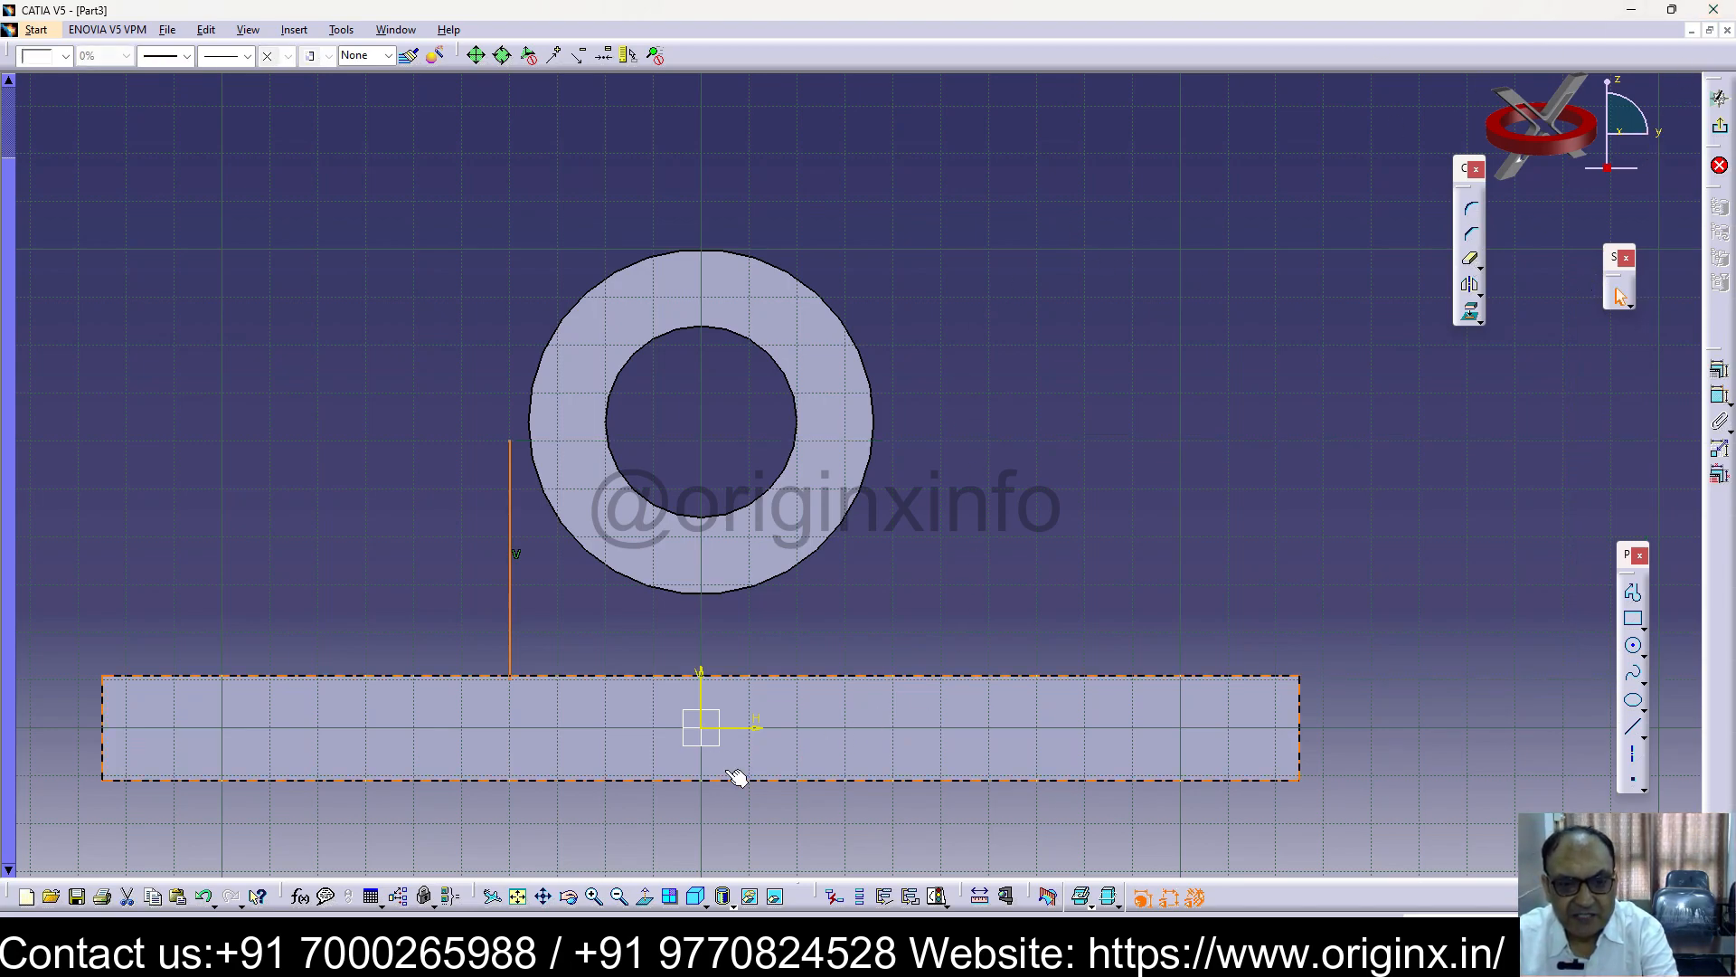
click(702, 690)
click(522, 489)
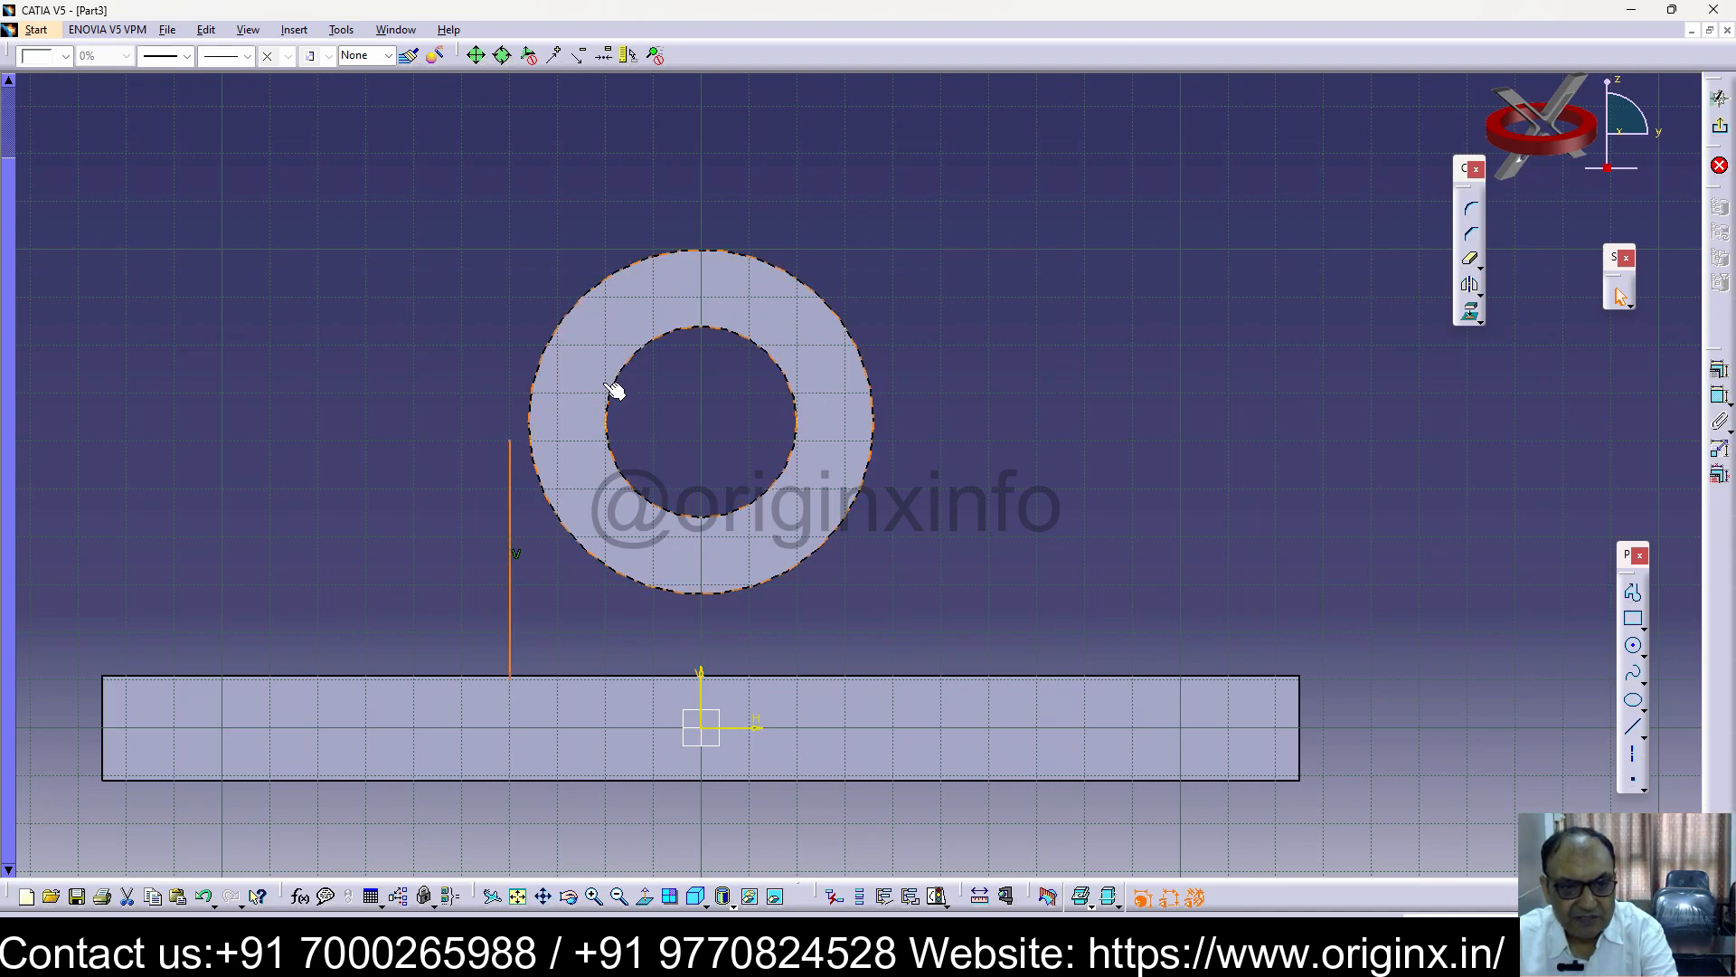
click(1720, 395)
click(702, 687)
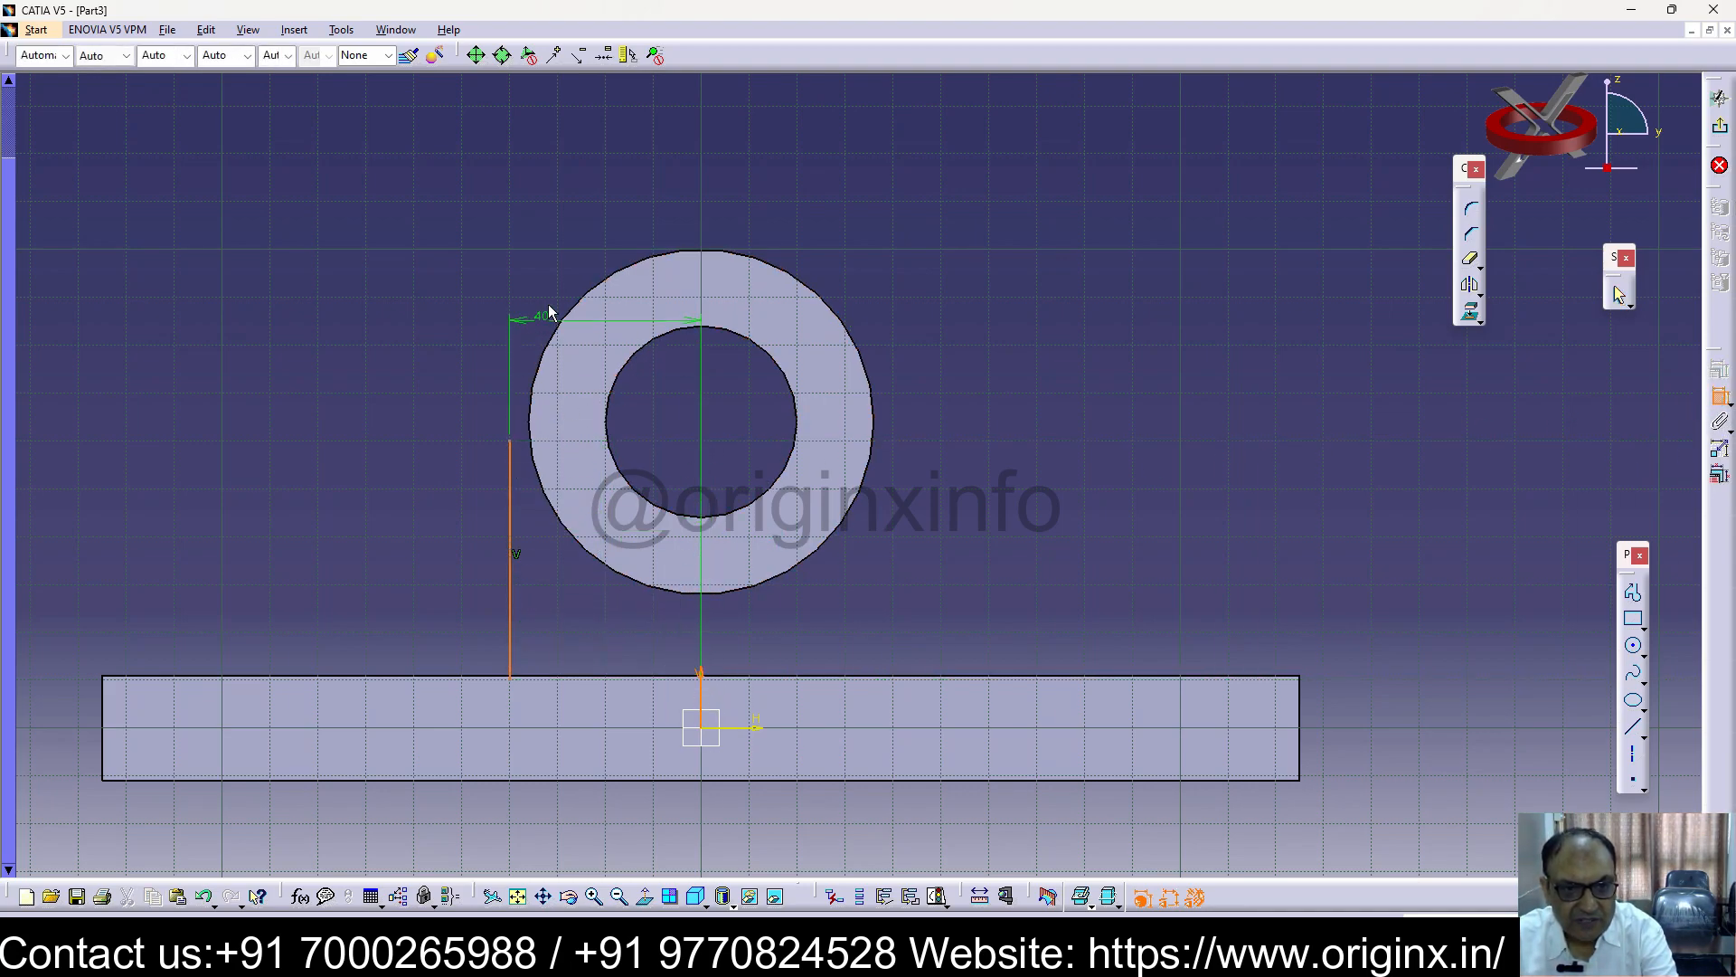
double_click(590, 199)
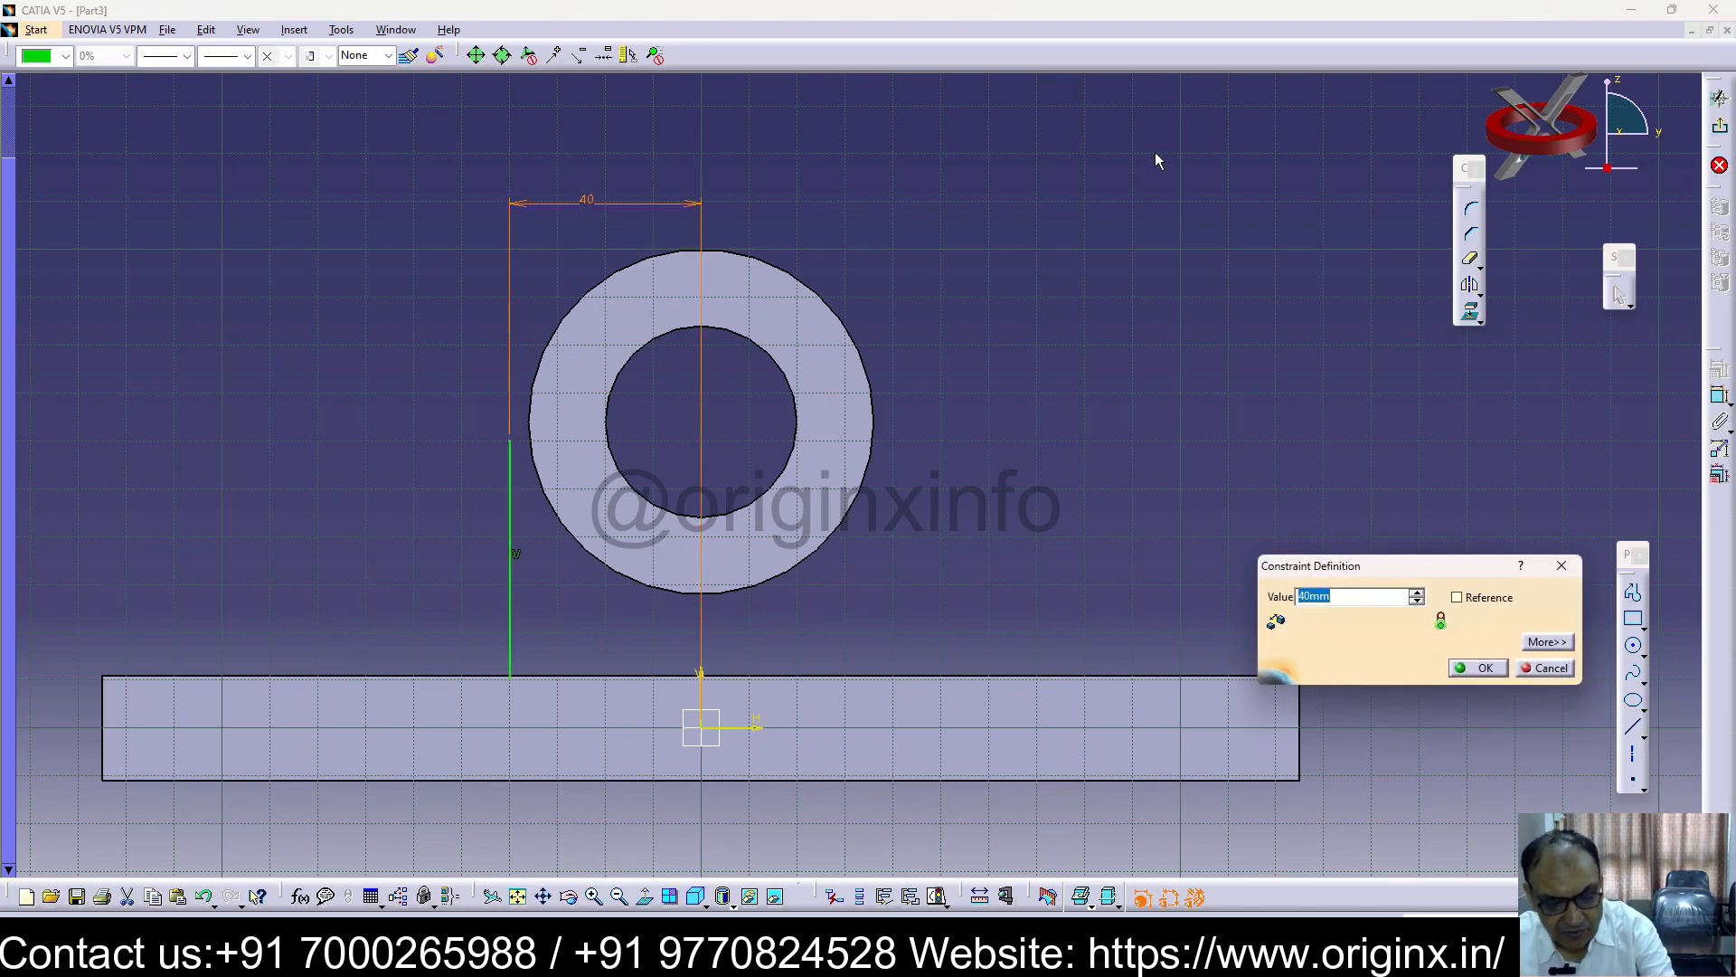
text(48)
key(Return)
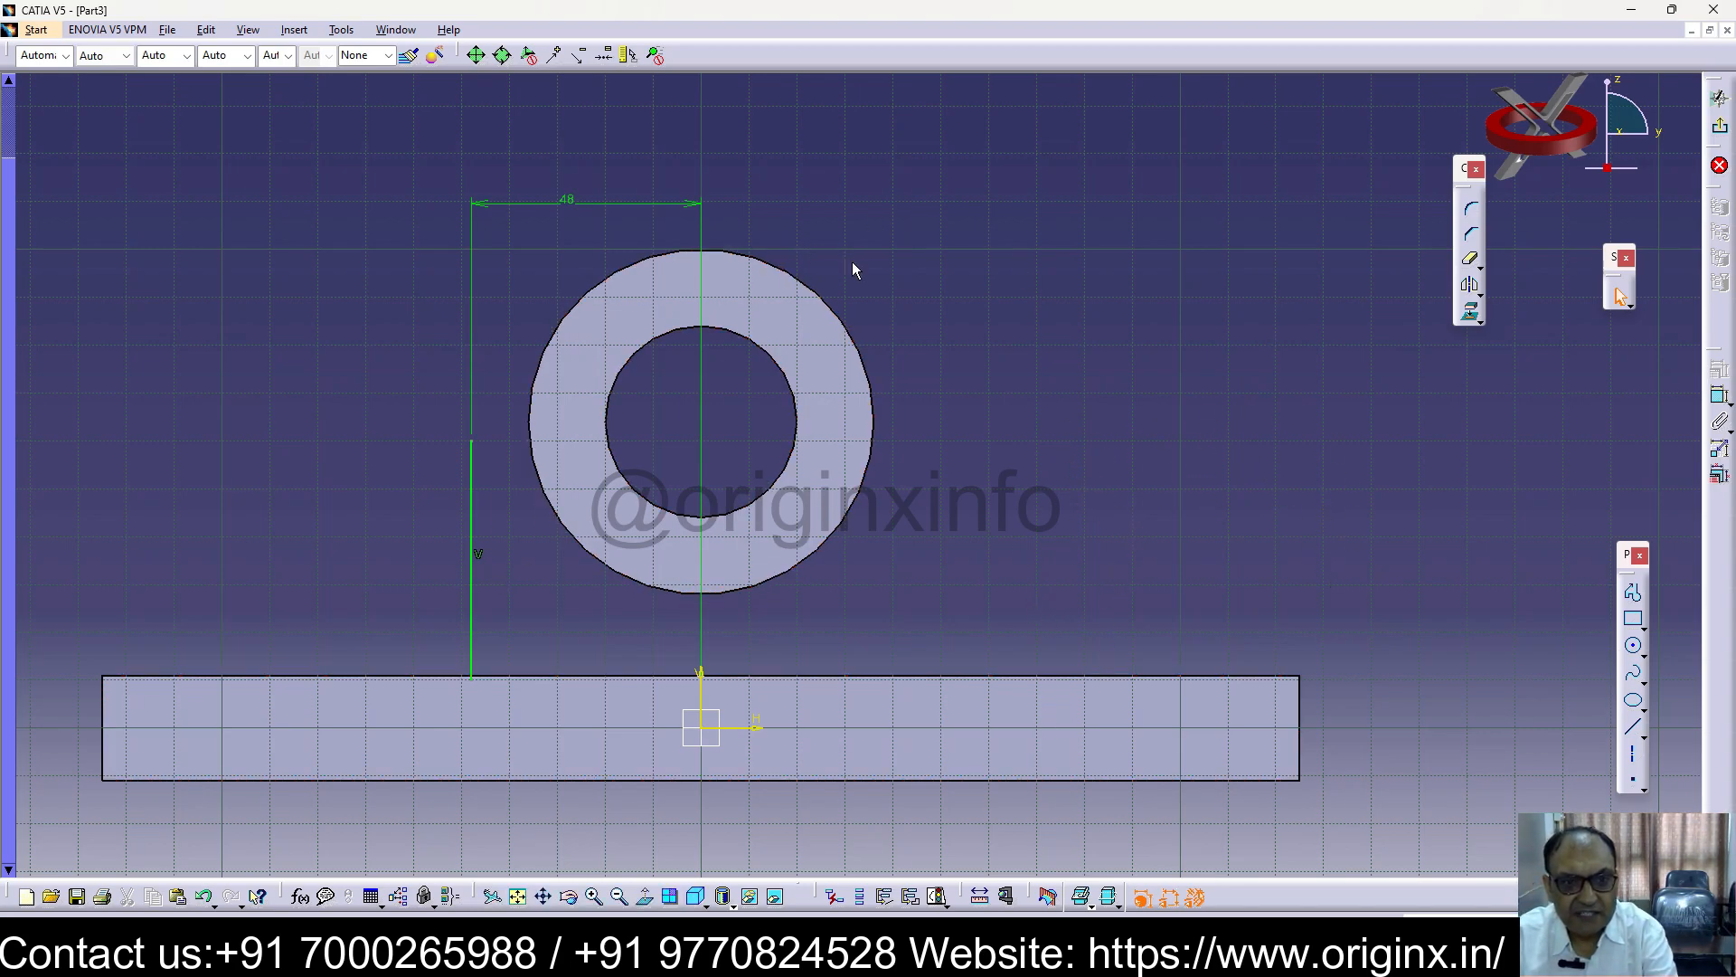
Delete the 48 mm dimension and the vertical line from the sketch
click(825, 301)
click(1716, 401)
click(848, 287)
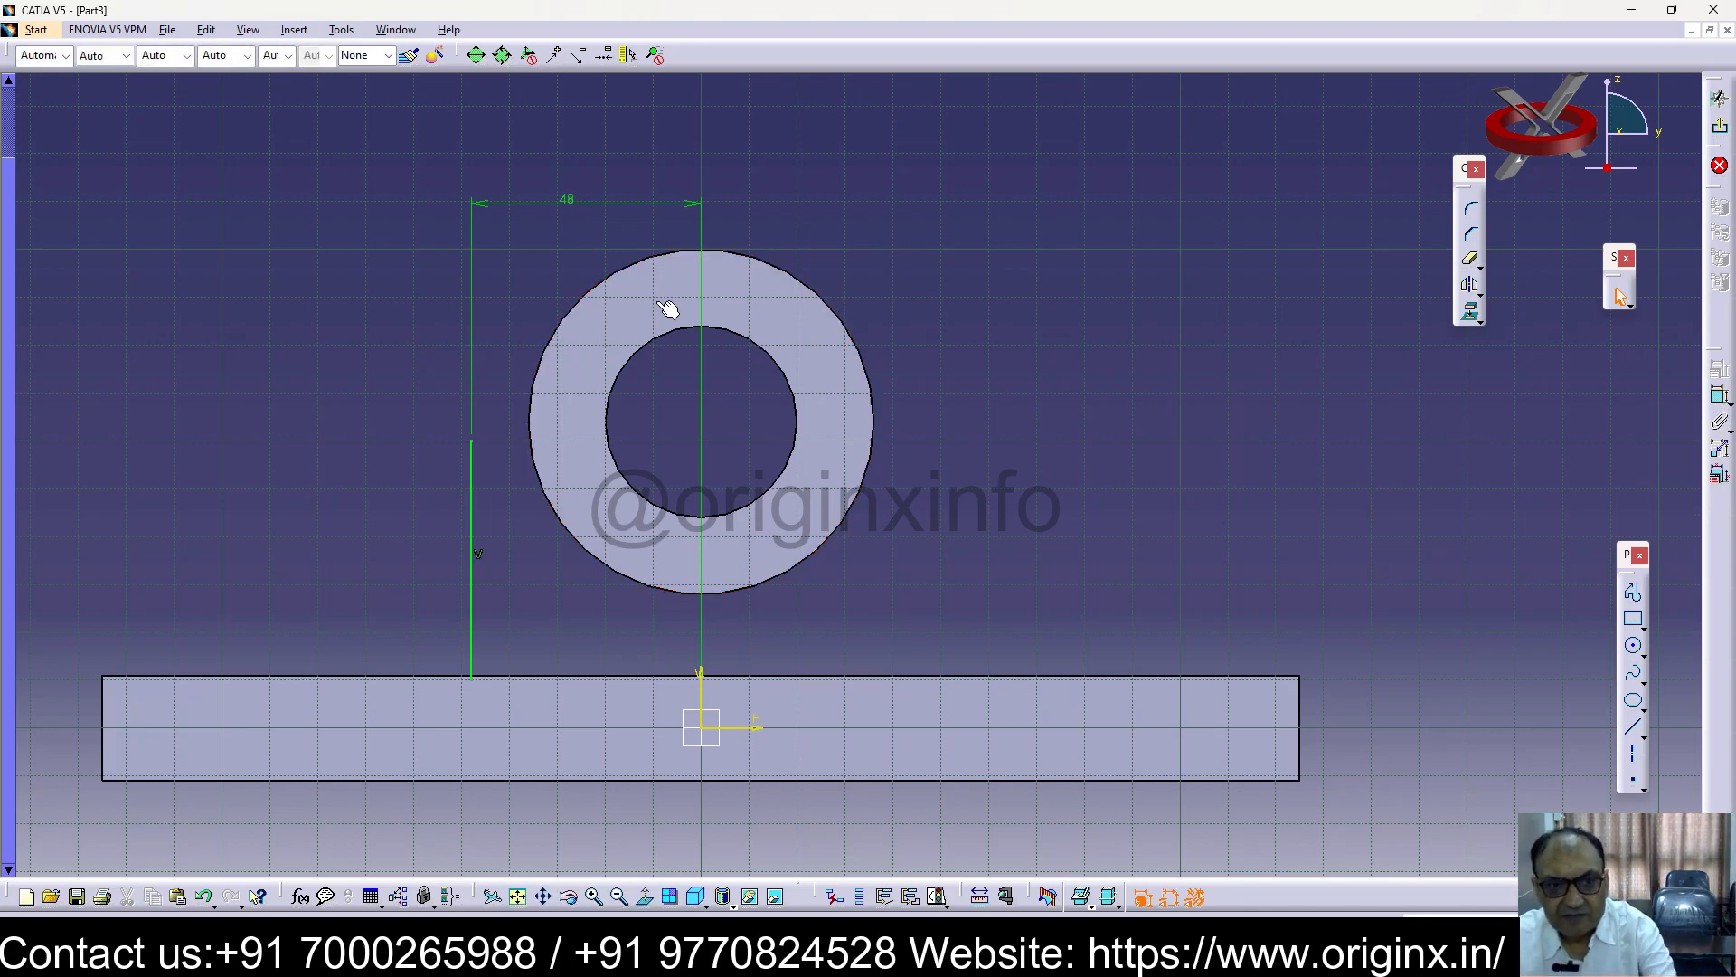
click(570, 199)
key(Delete)
click(473, 548)
key(Delete)
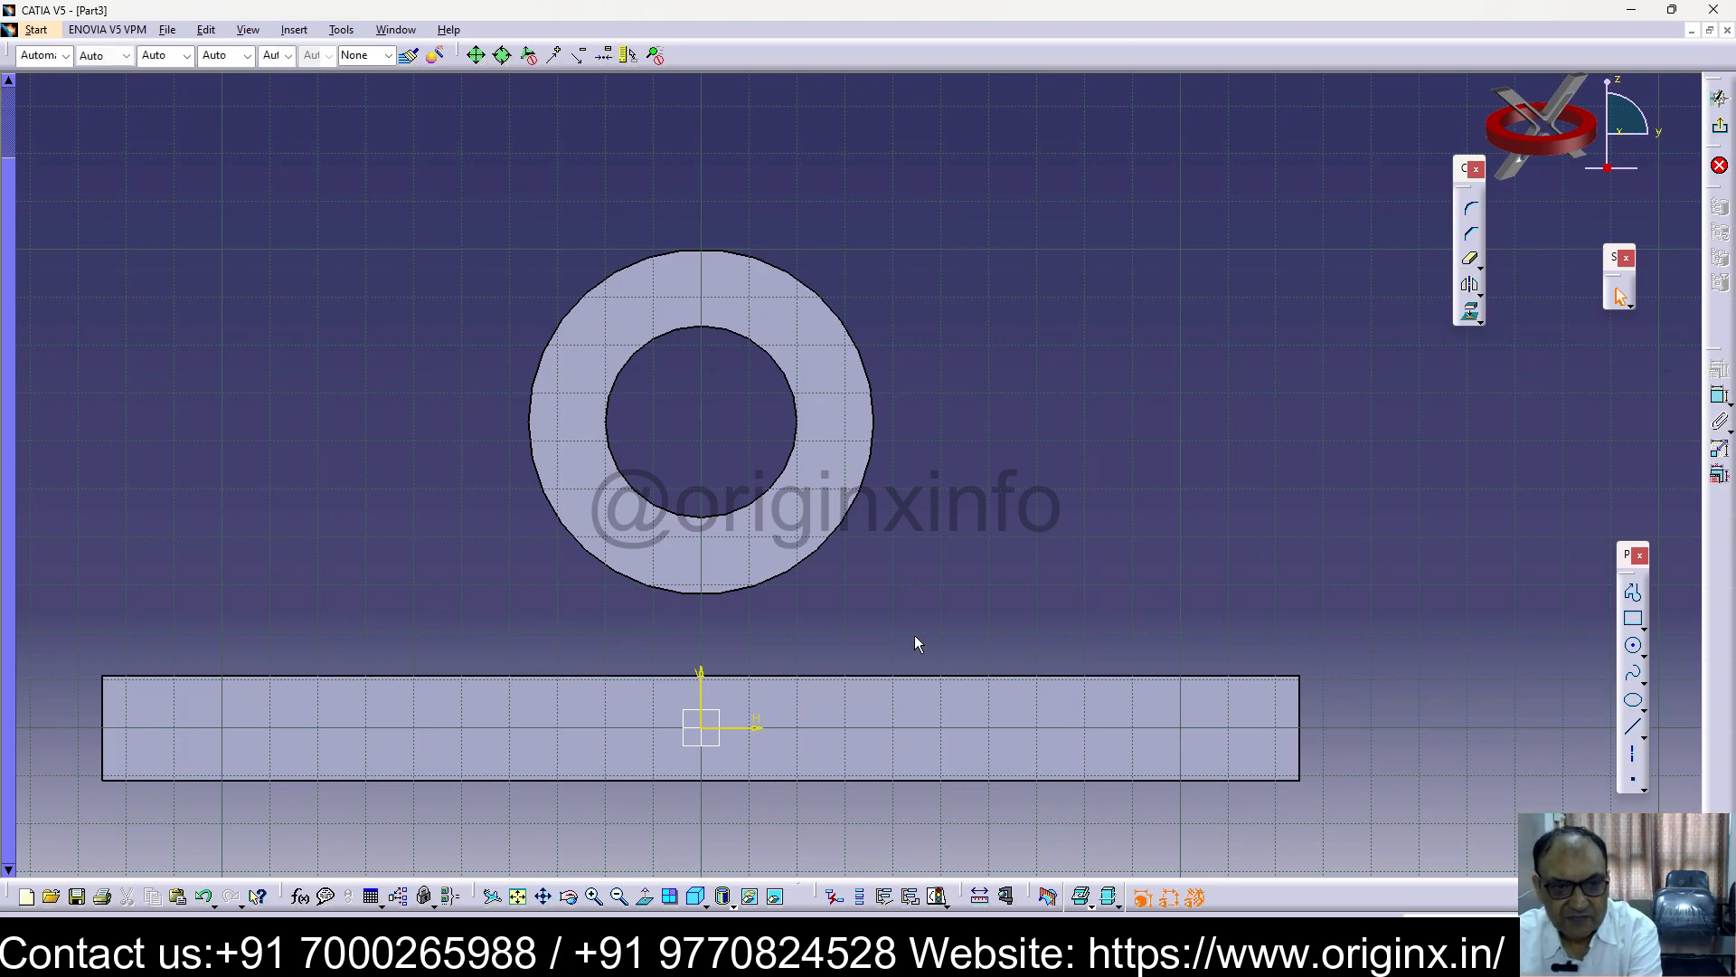
Draw a vertical line about 60 mm long, 40 mm left of the vertical axis, ending on the plate's upper edge
click(1633, 726)
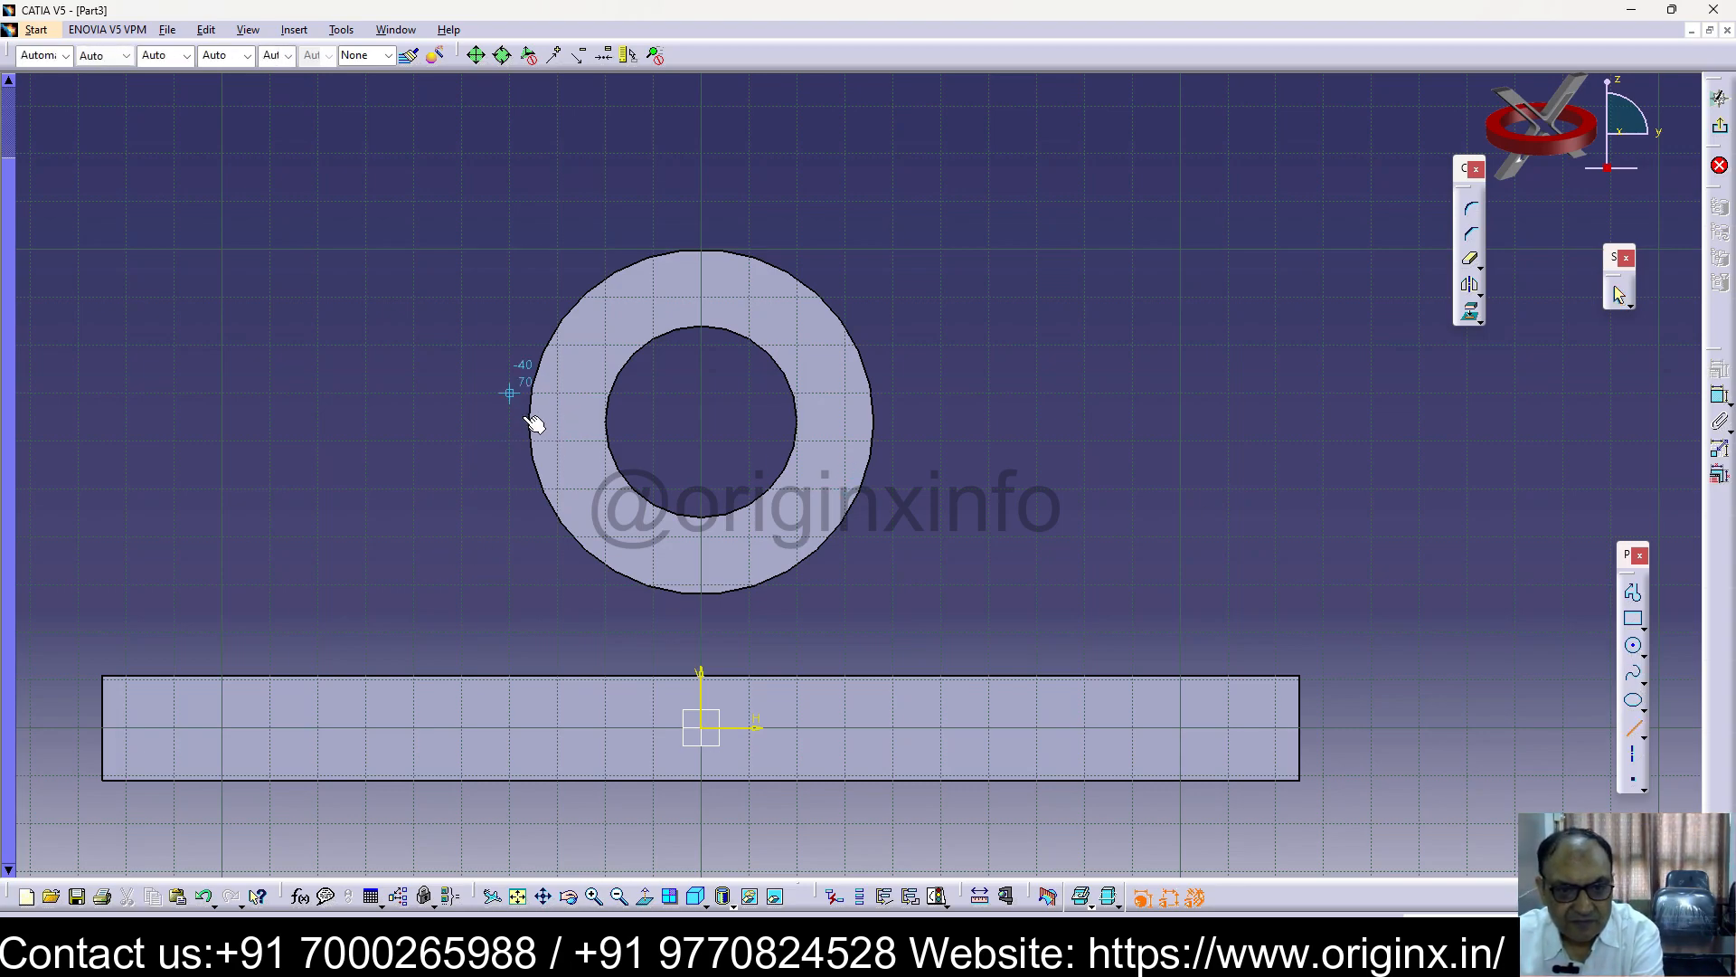
click(510, 394)
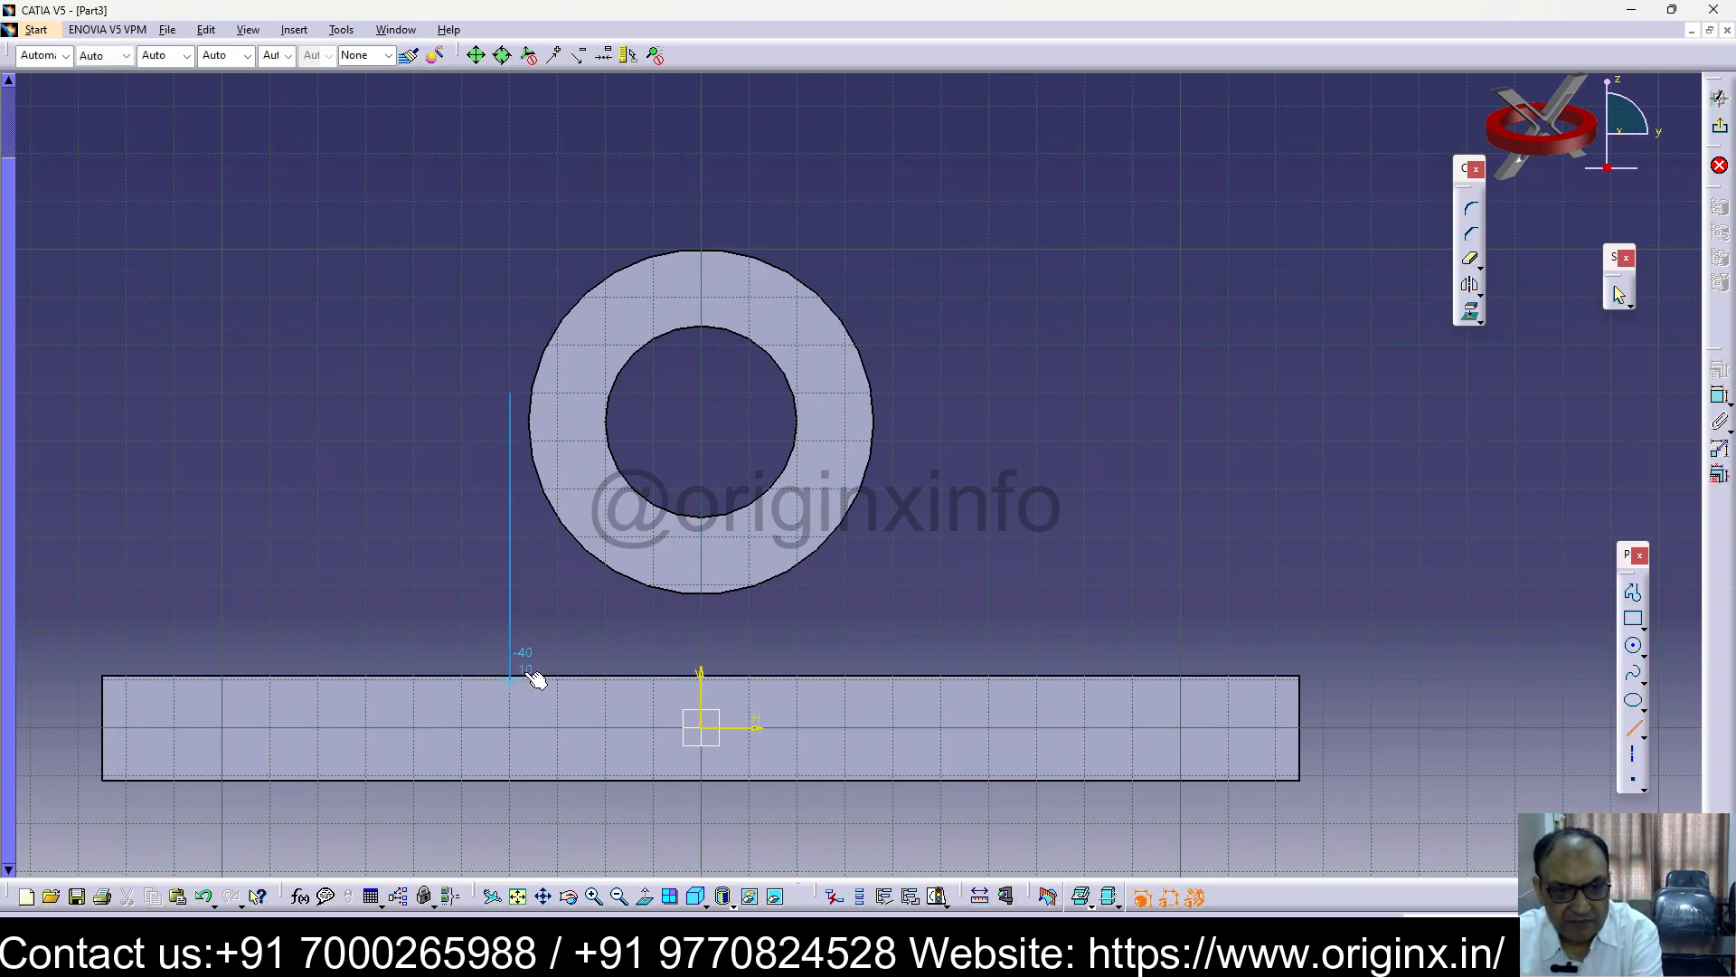
click(510, 675)
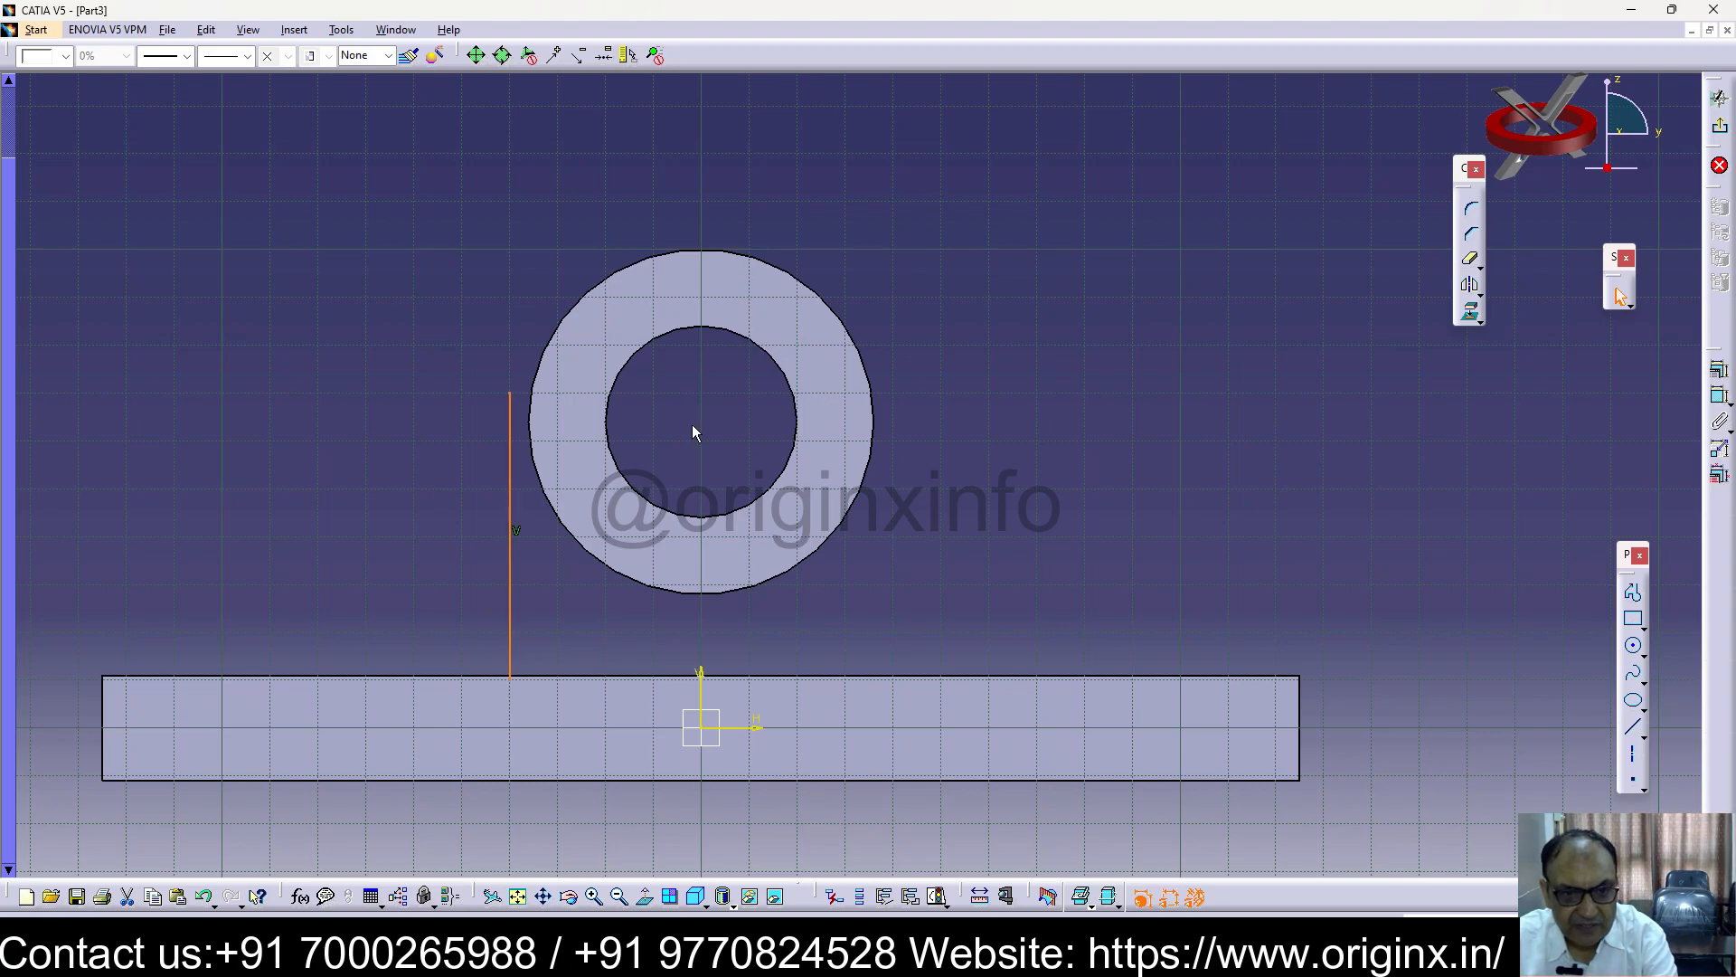
Reposition the Profile toolbar higher over the drawing area and dismiss the detached Line toolbar
click(1645, 737)
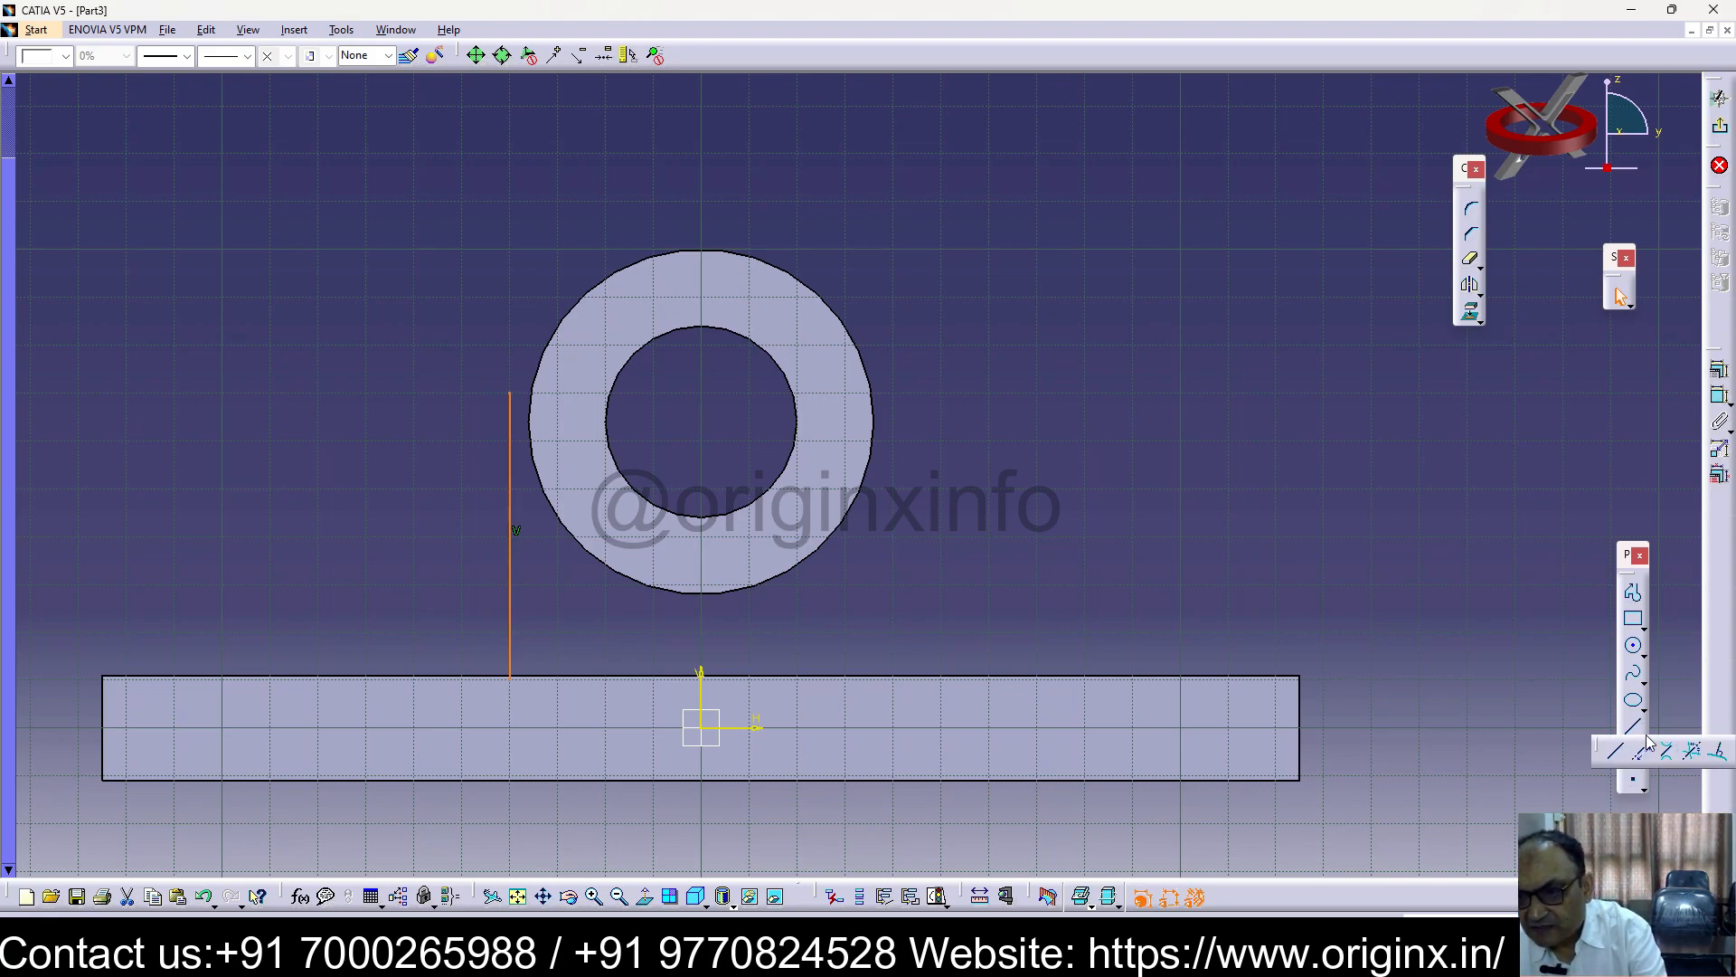
drag(1597, 747, 1705, 722)
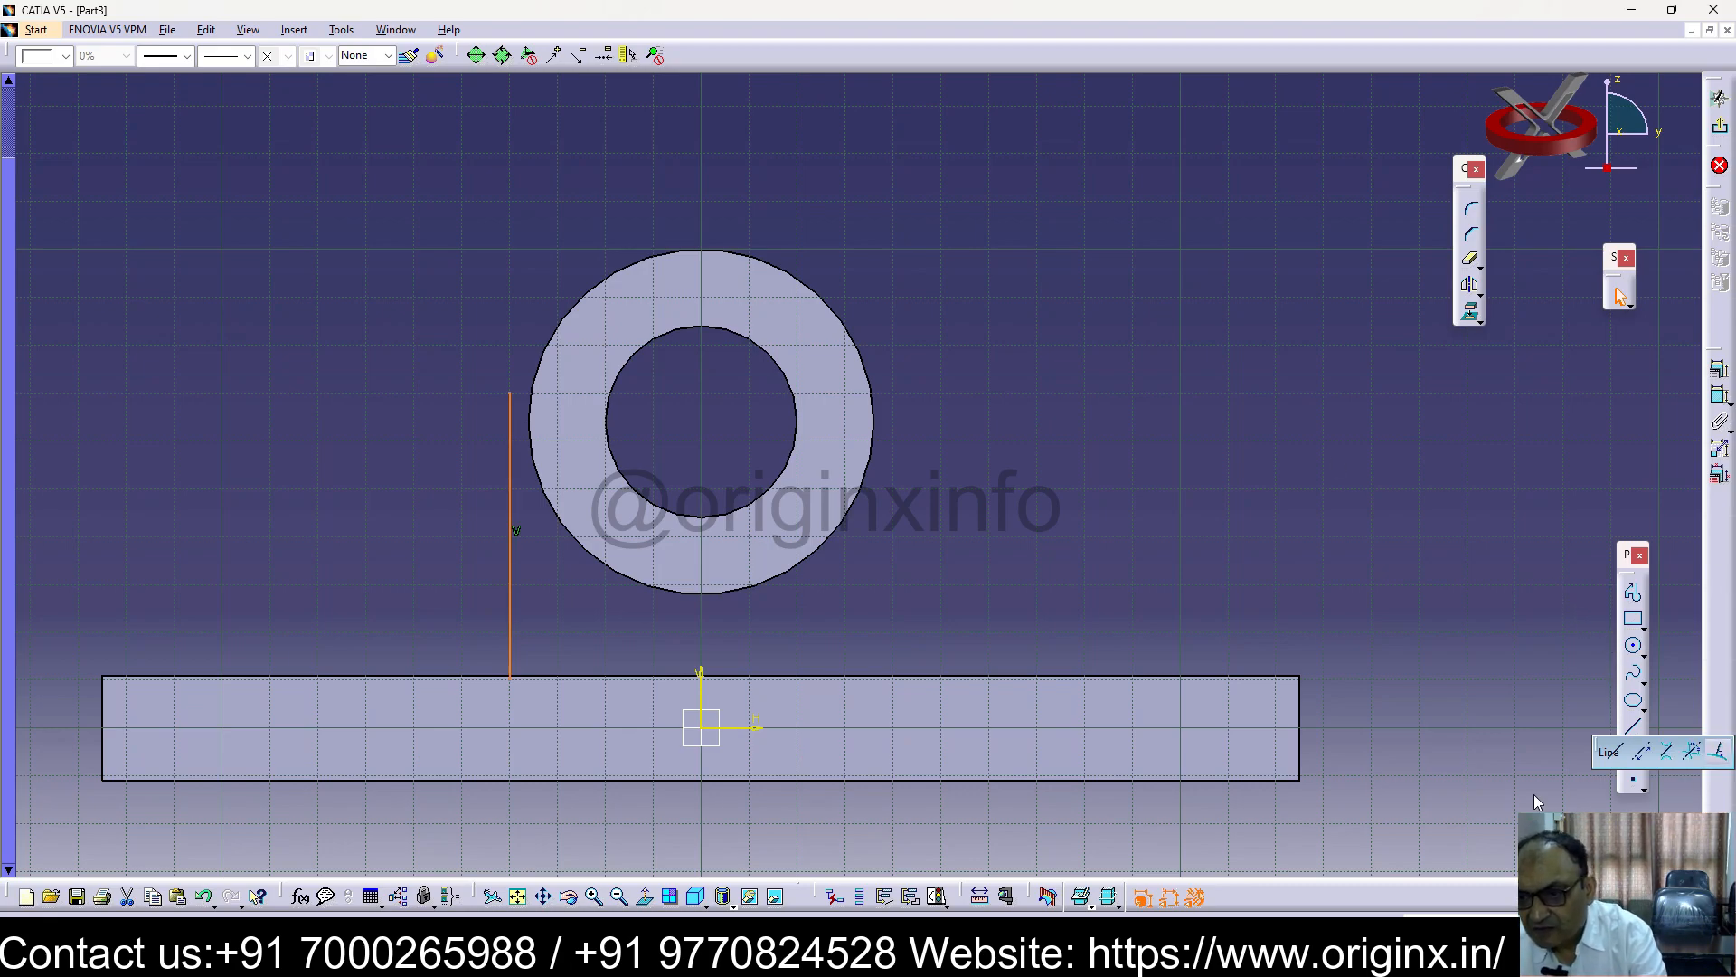
drag(1603, 751, 1383, 489)
drag(1628, 554, 1599, 432)
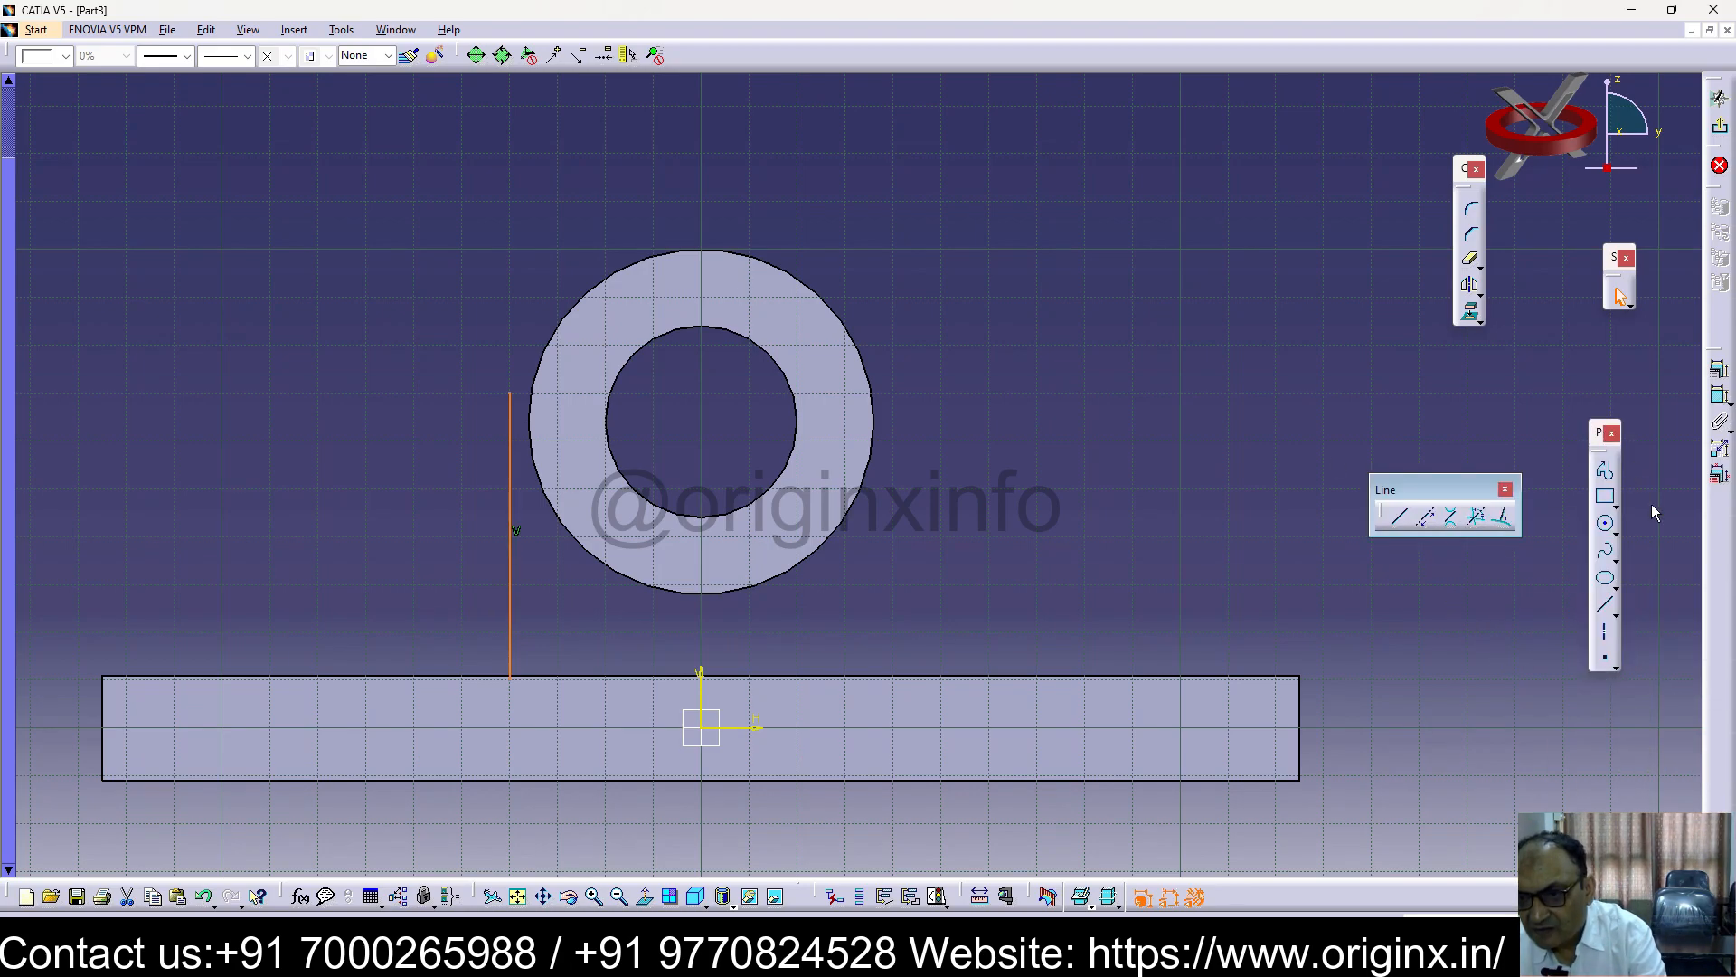
click(1505, 488)
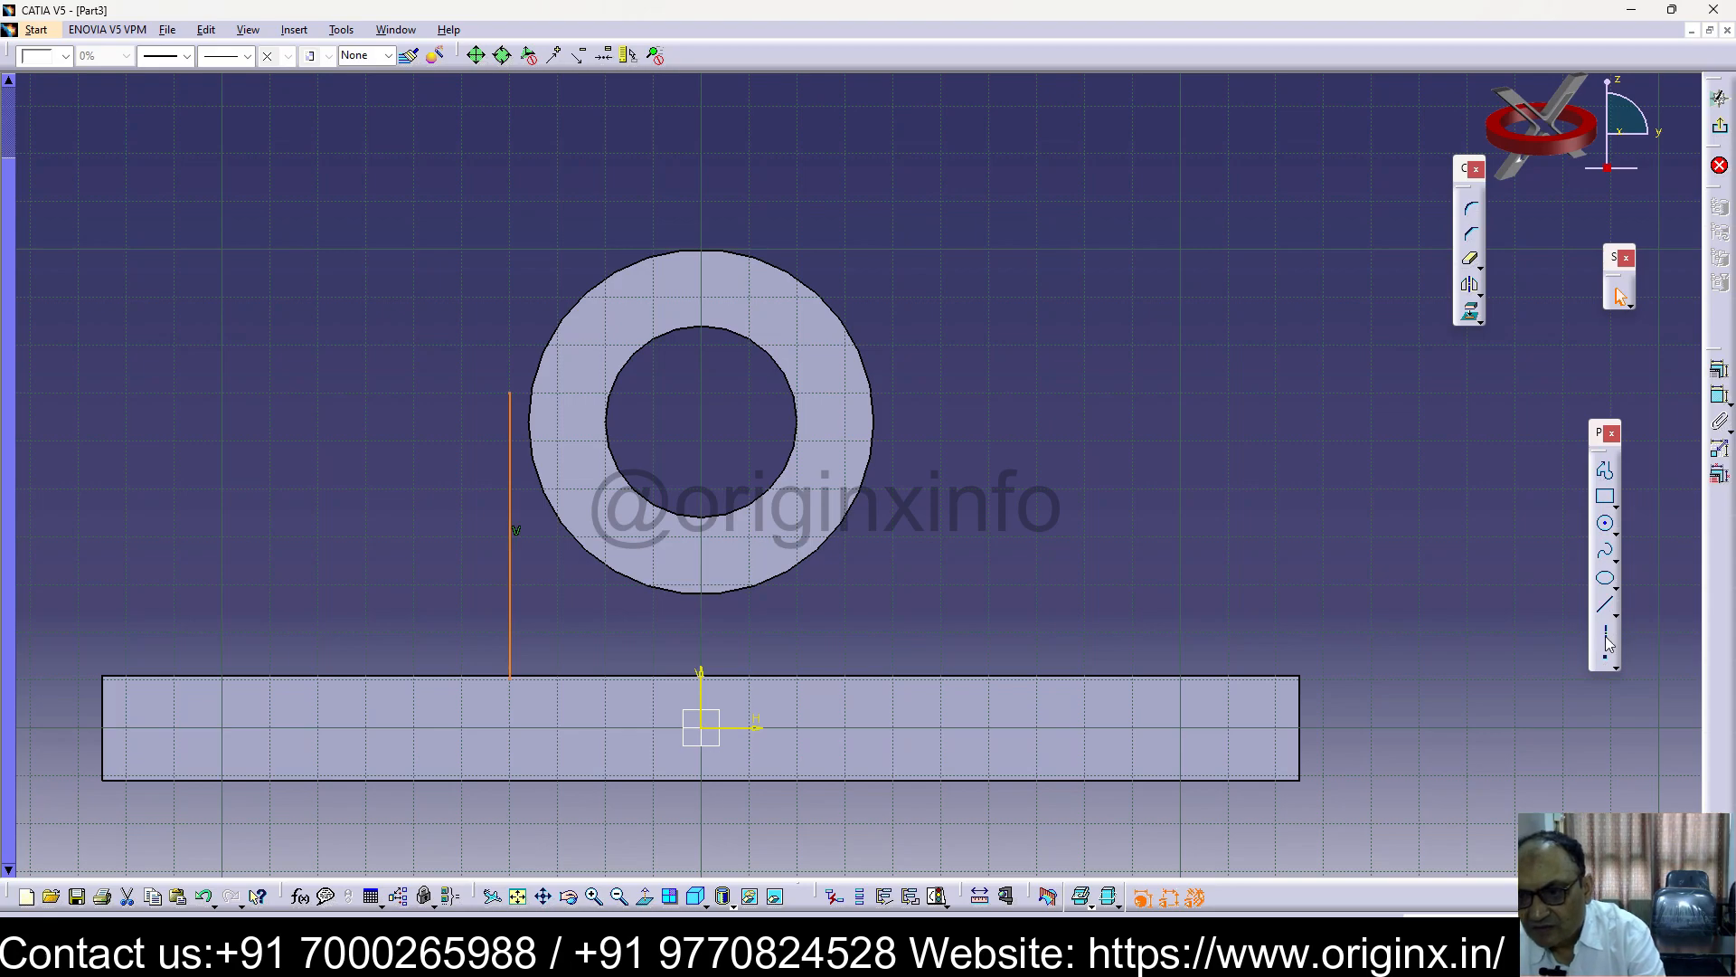
Convert the selected vertical line beside the cylinder into an axis line
click(1607, 637)
click(907, 511)
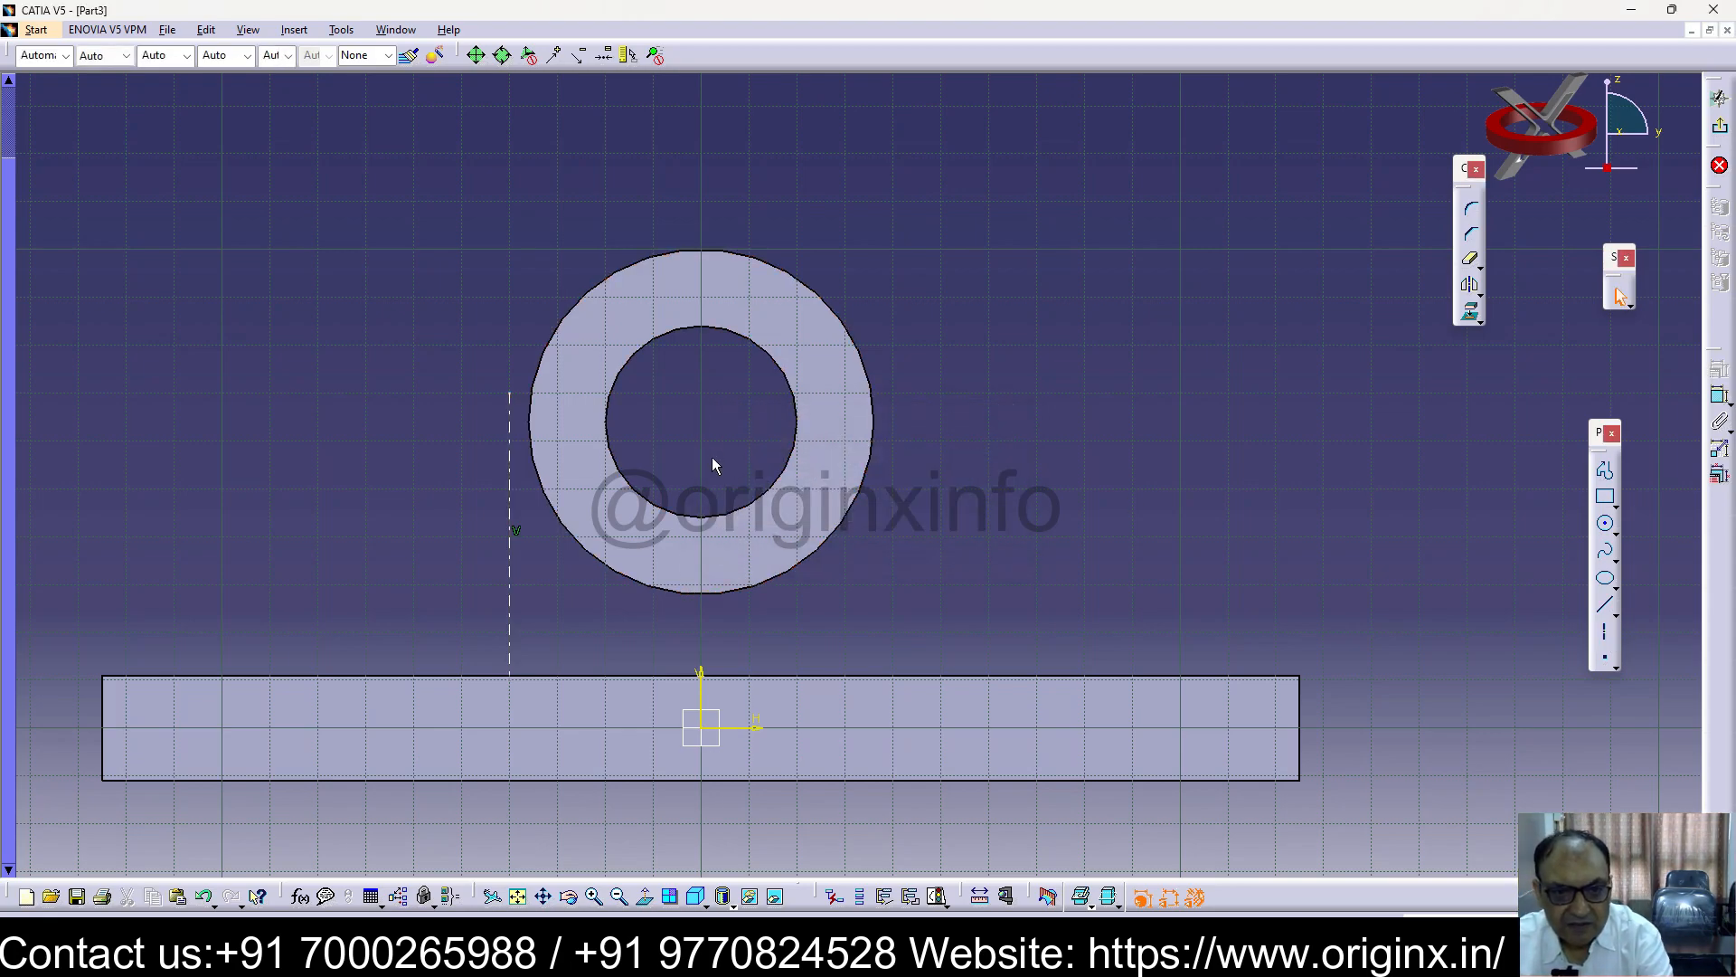
click(1616, 614)
click(1655, 548)
Draw a horizontal and a vertical axis line, both starting on the vertical axis inside the bore about 60 mm above the origin
click(1606, 635)
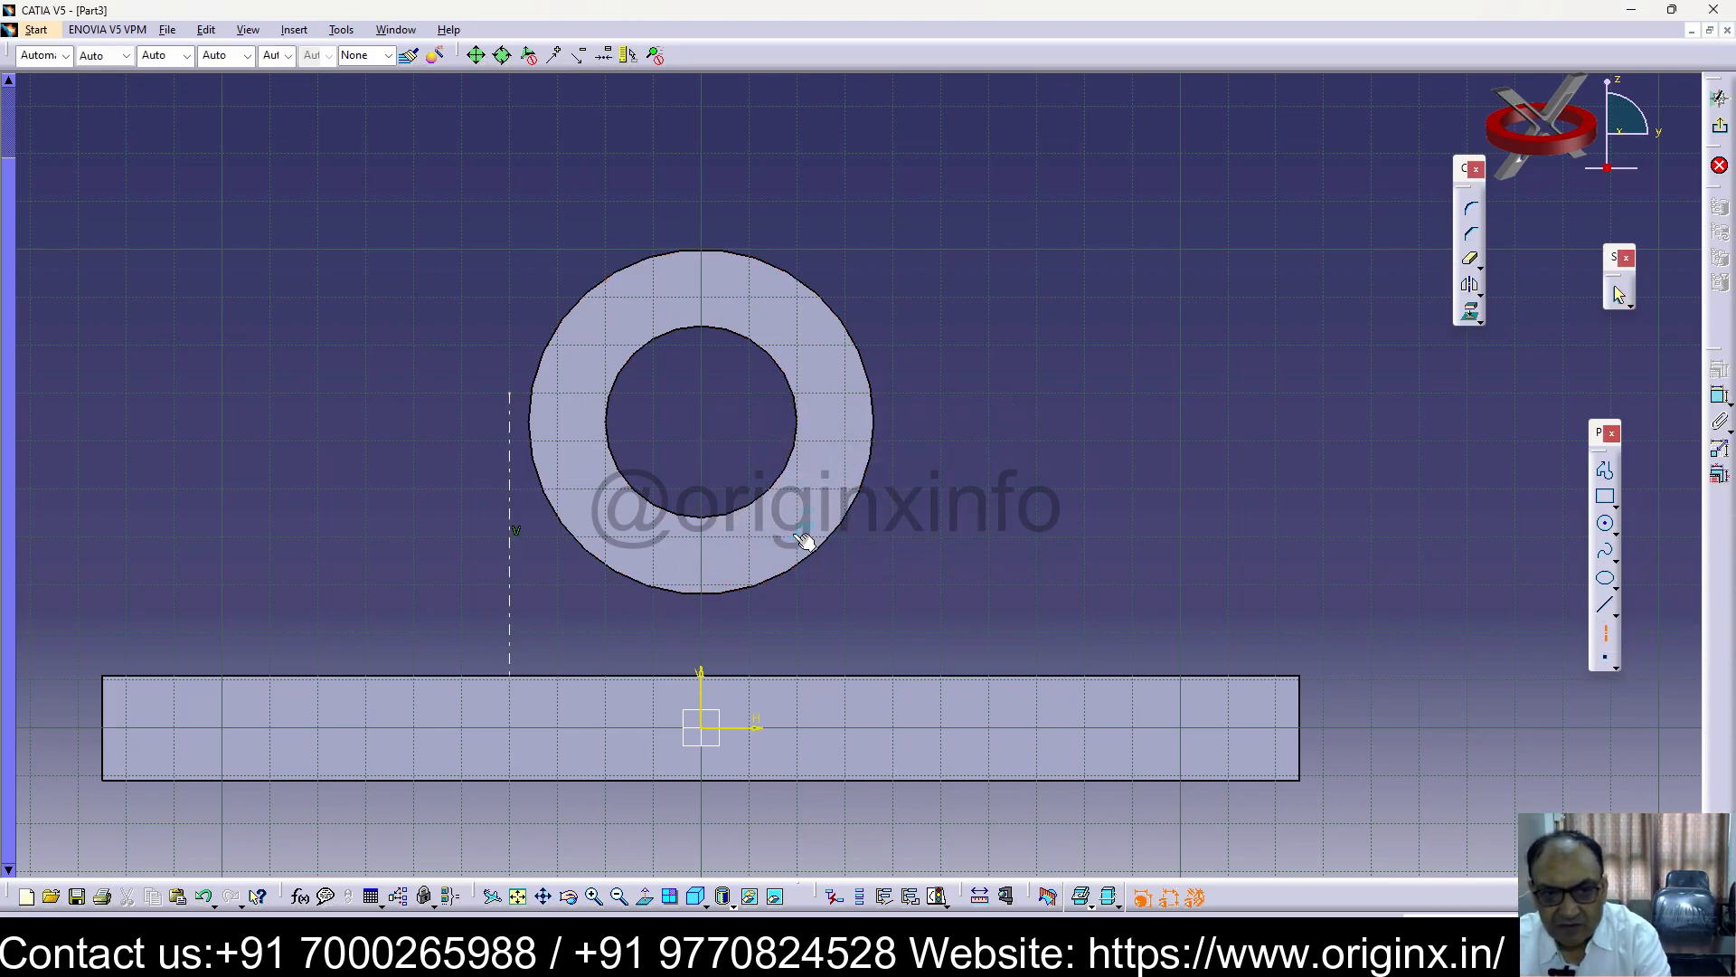
click(707, 435)
click(990, 440)
click(1606, 635)
click(707, 435)
click(701, 154)
click(780, 229)
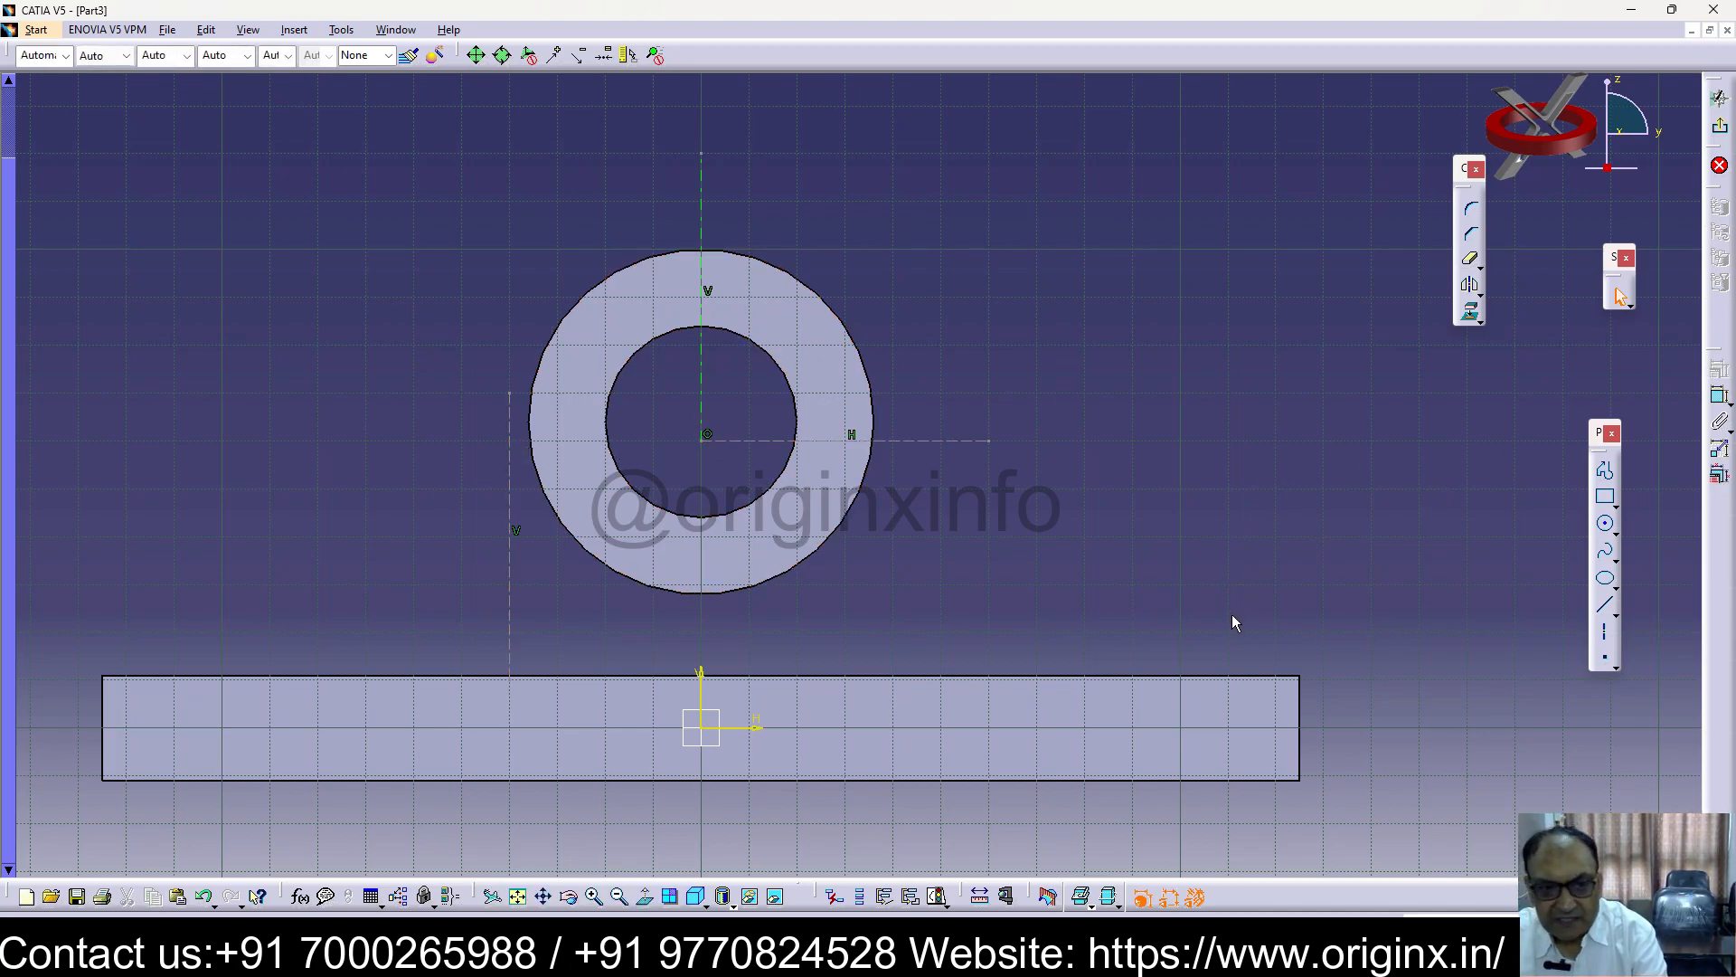
Redraw the dashed vertical line beside the cylinder as a solid profile line about 60 mm long, down to the plate's upper edge
click(519, 481)
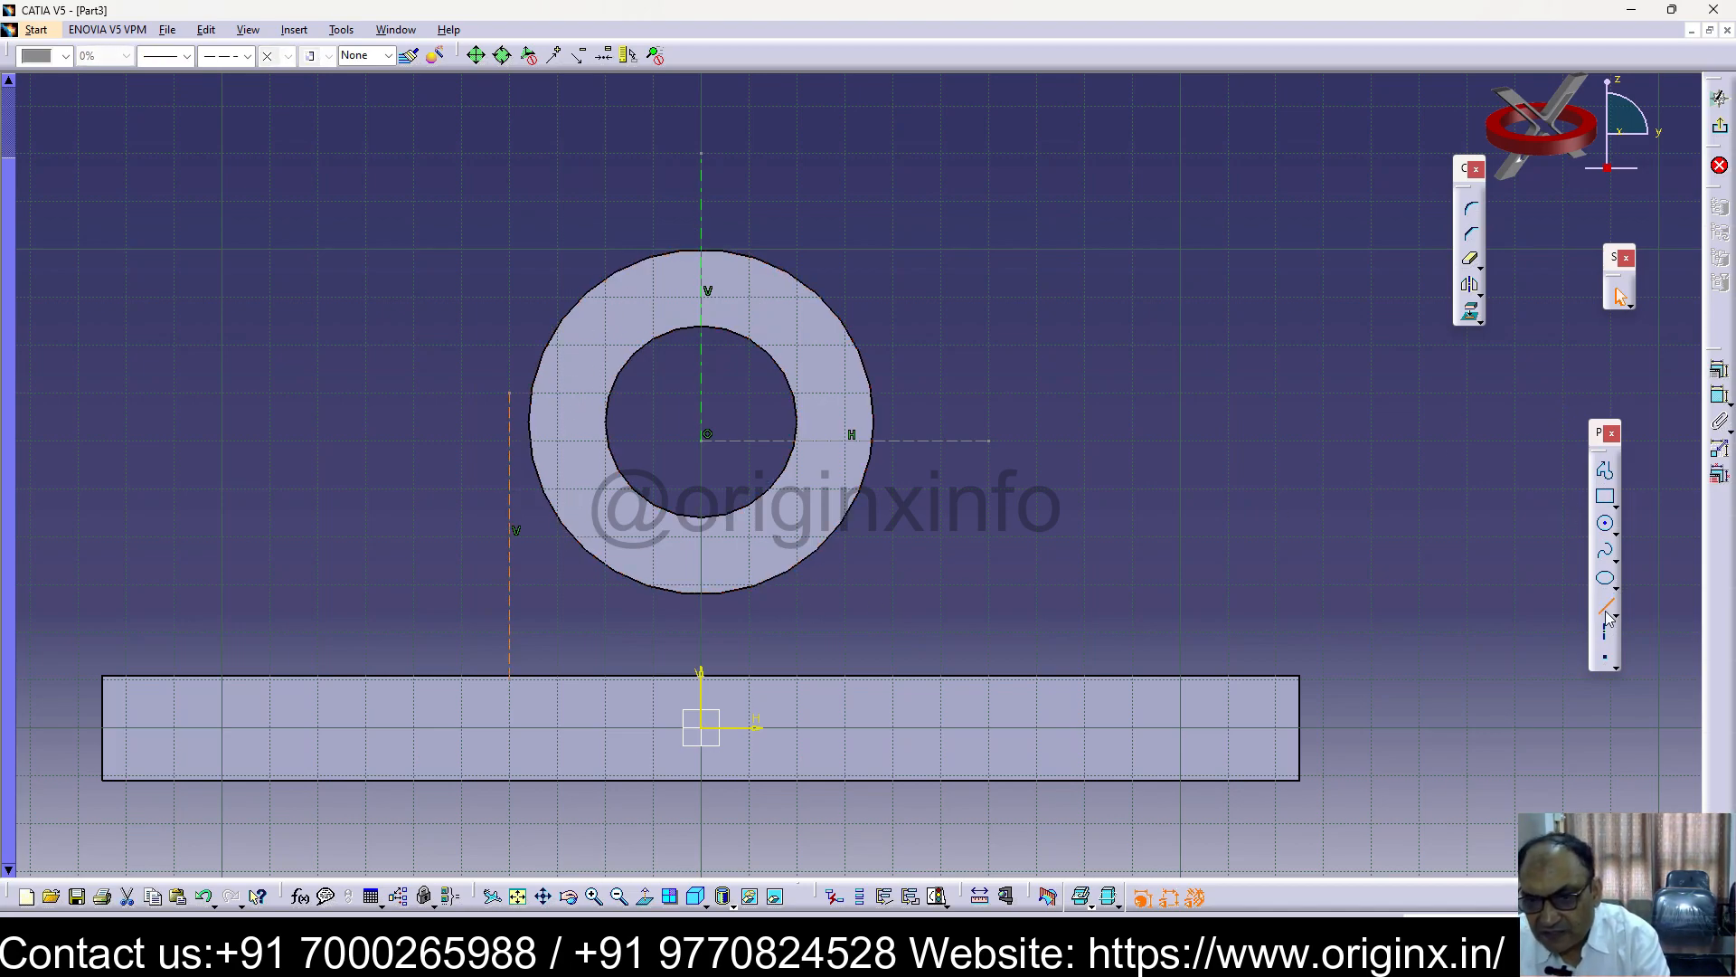
click(1320, 503)
click(1275, 586)
key(ctrl+z)
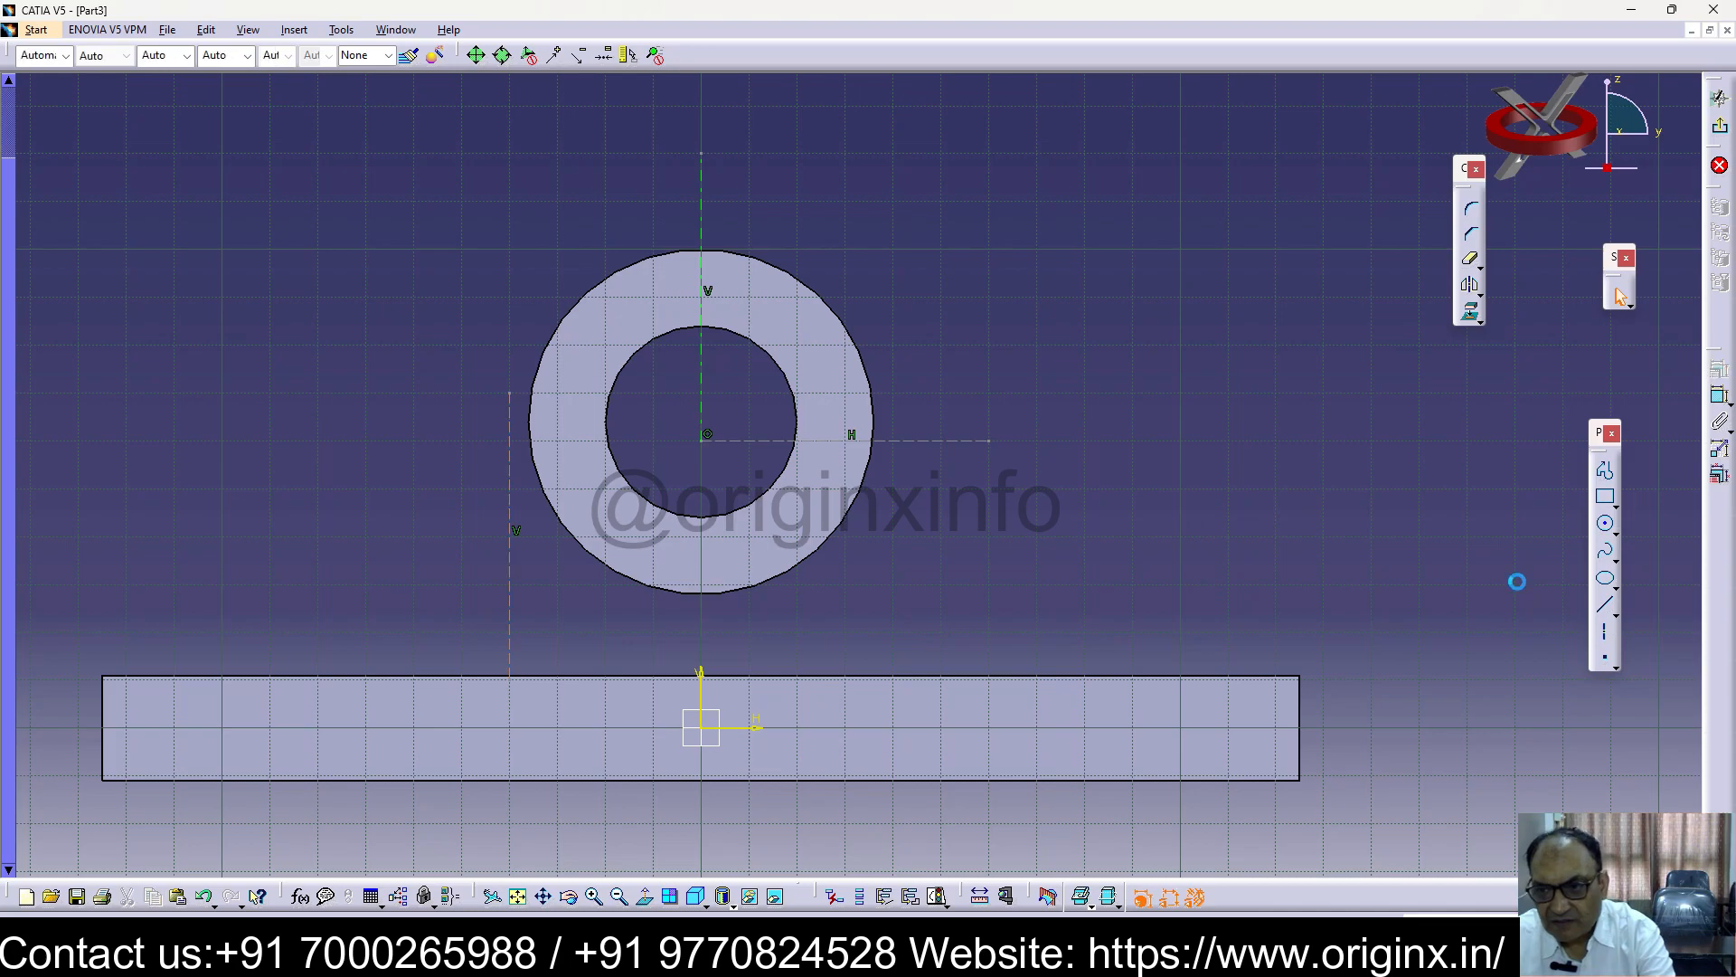
click(510, 392)
click(510, 676)
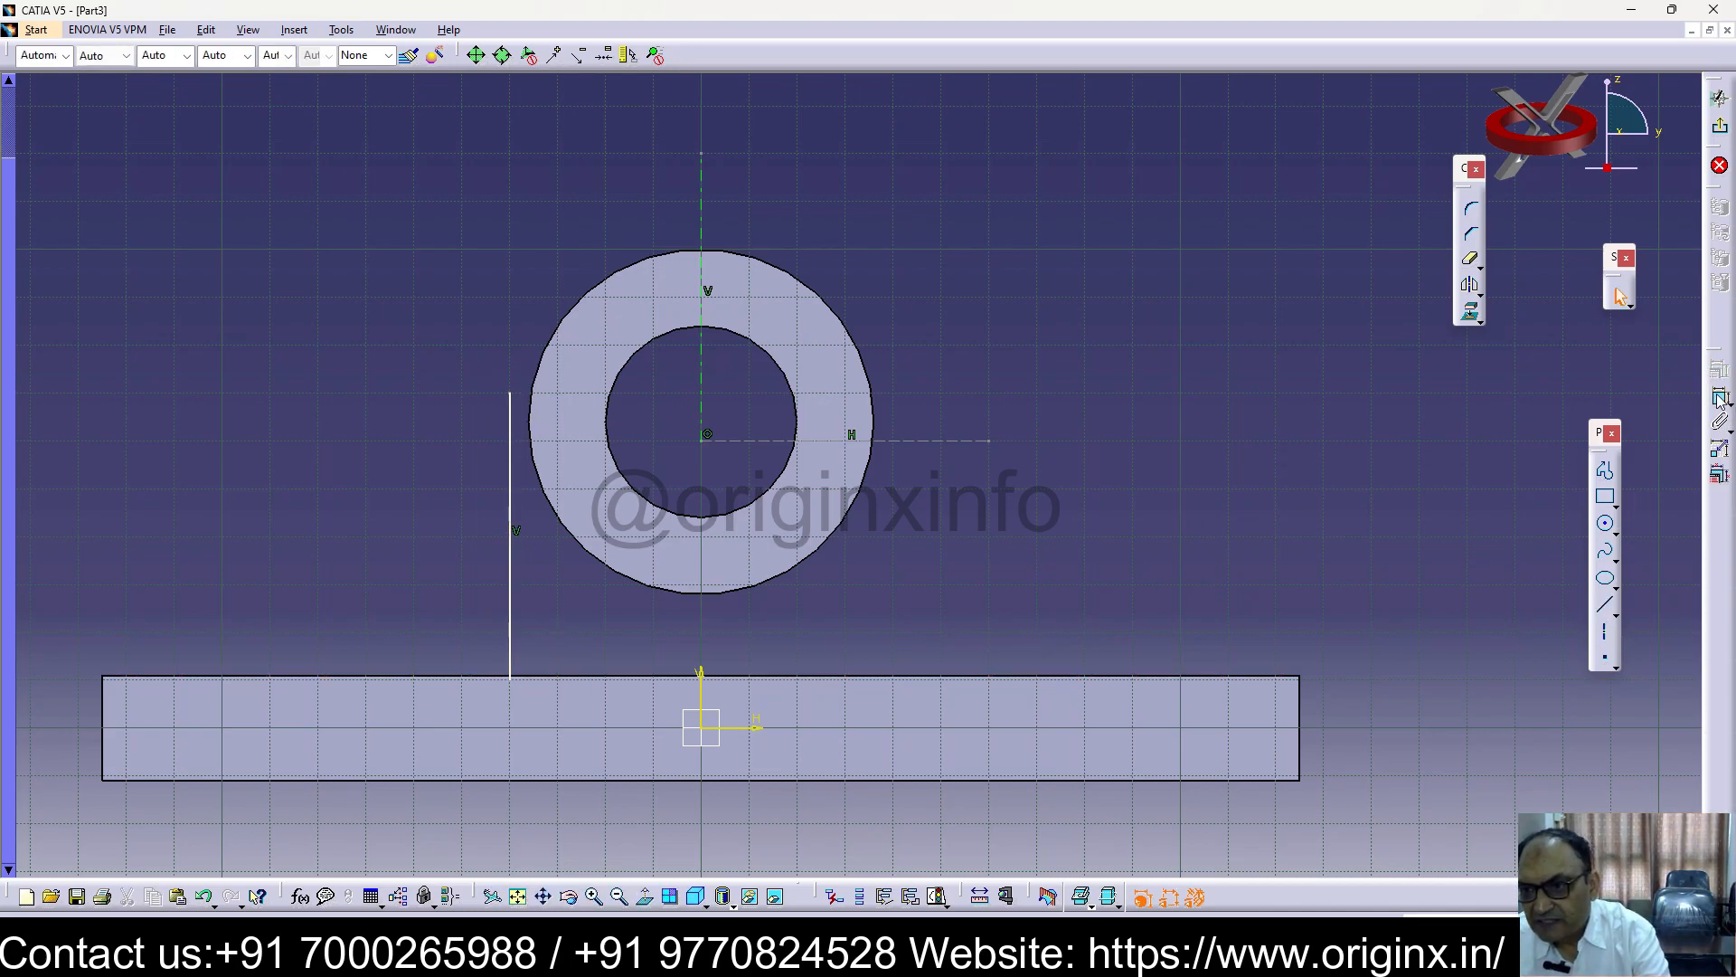
Dimension the gap between the vertical line and the cylinder's outer circle and set it to 0 mm
click(511, 443)
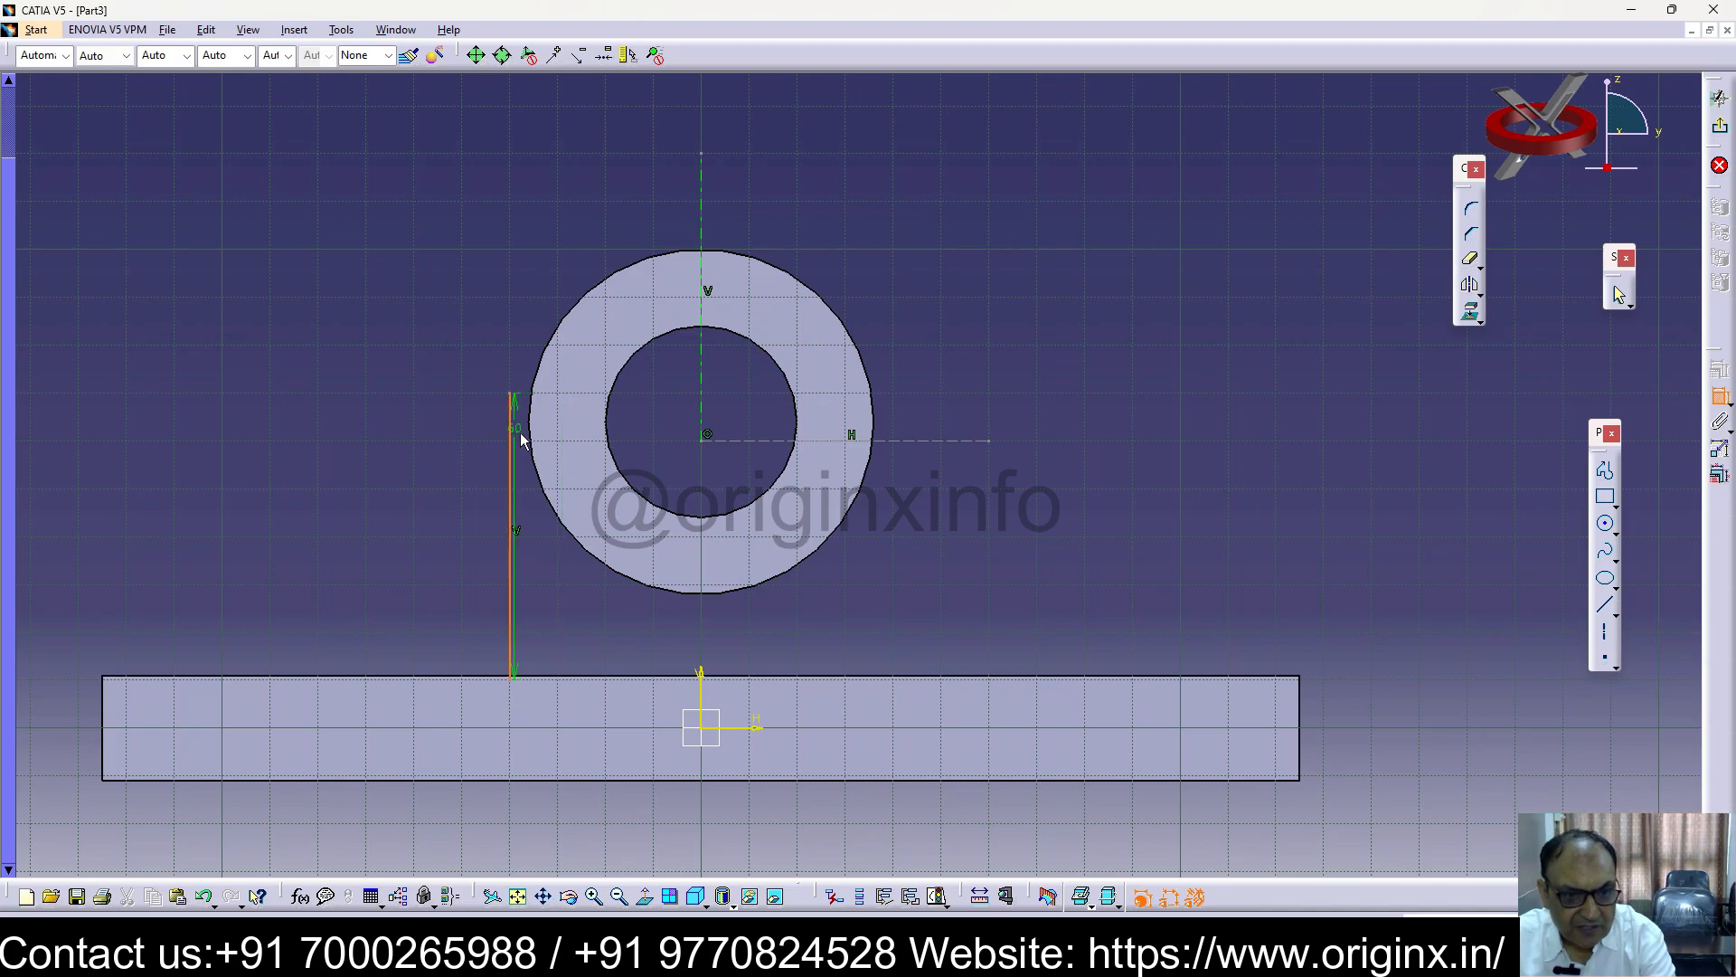
click(532, 433)
click(534, 325)
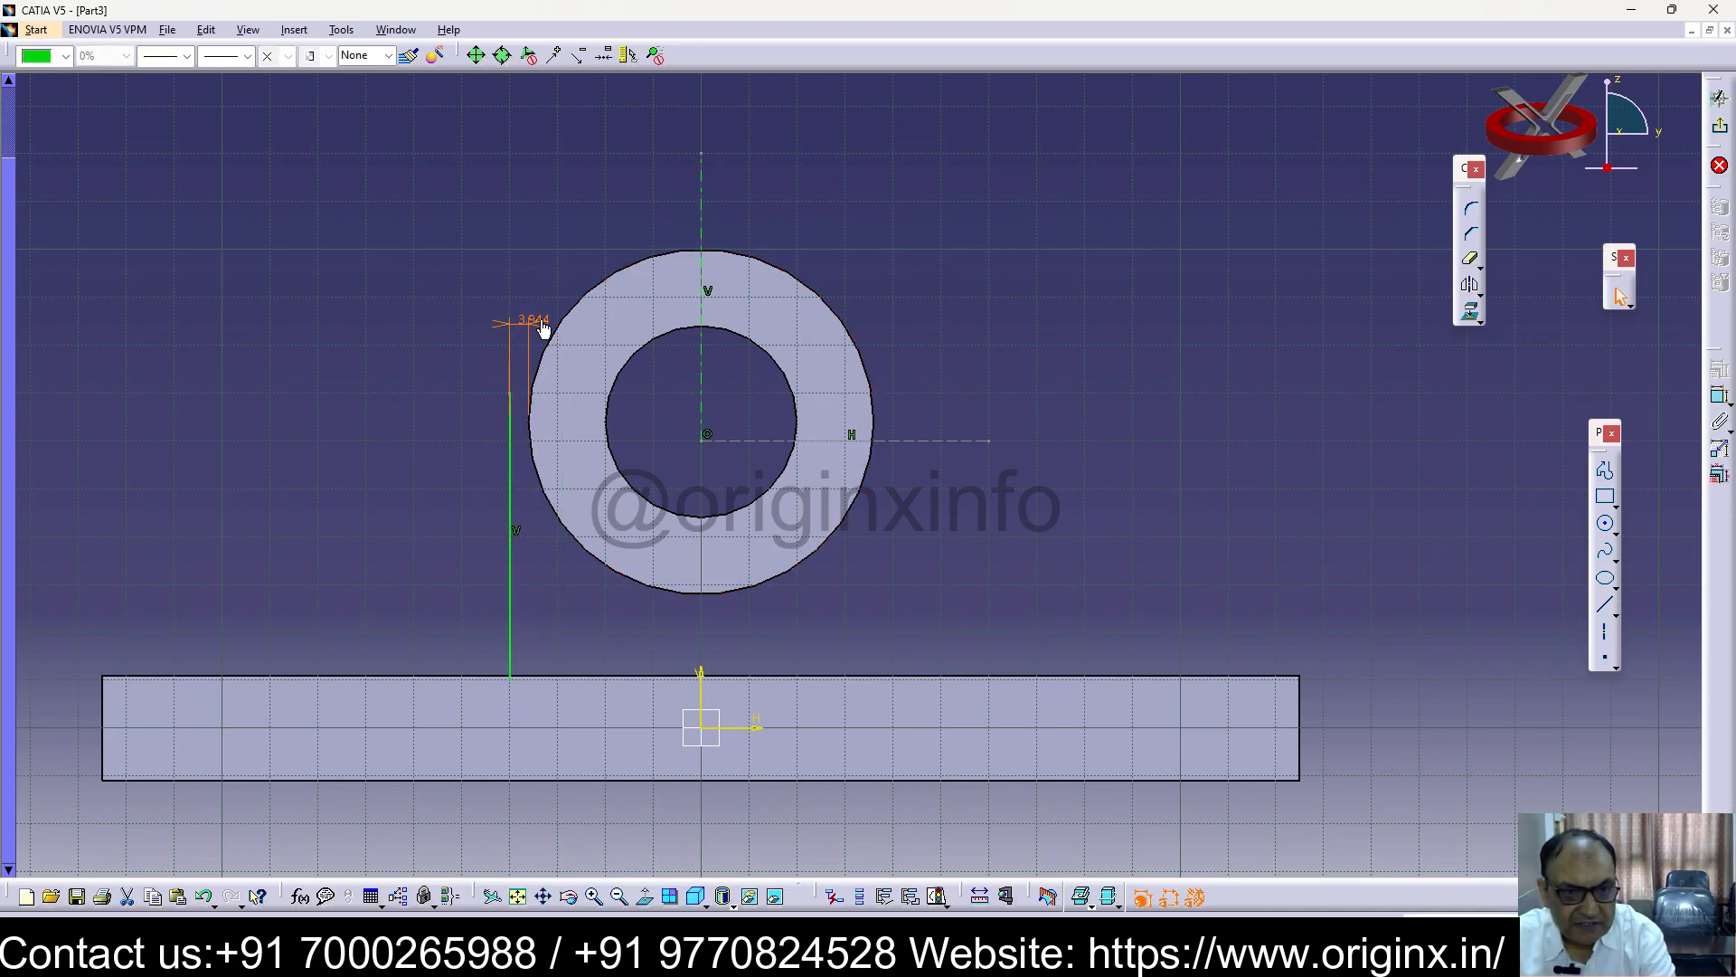
double_click(535, 322)
text(8)
key(Return)
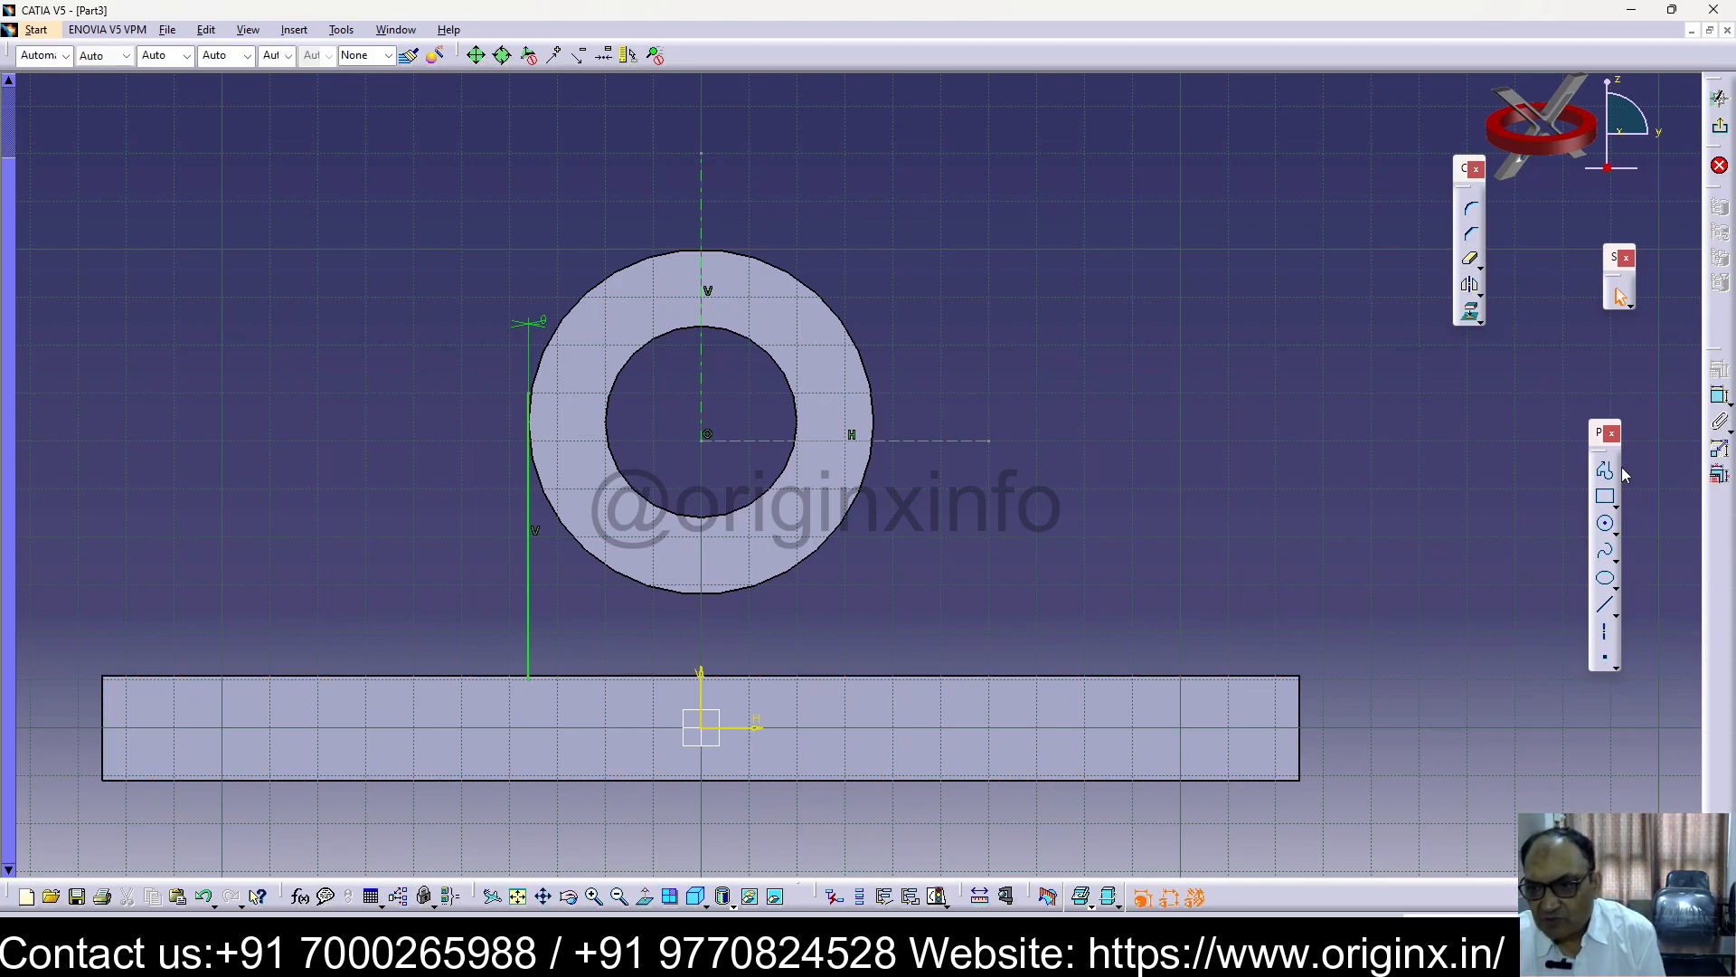
Mirror the vertical profile line about the vertical axis and project the cylinder's outer circle into the sketch
click(1470, 285)
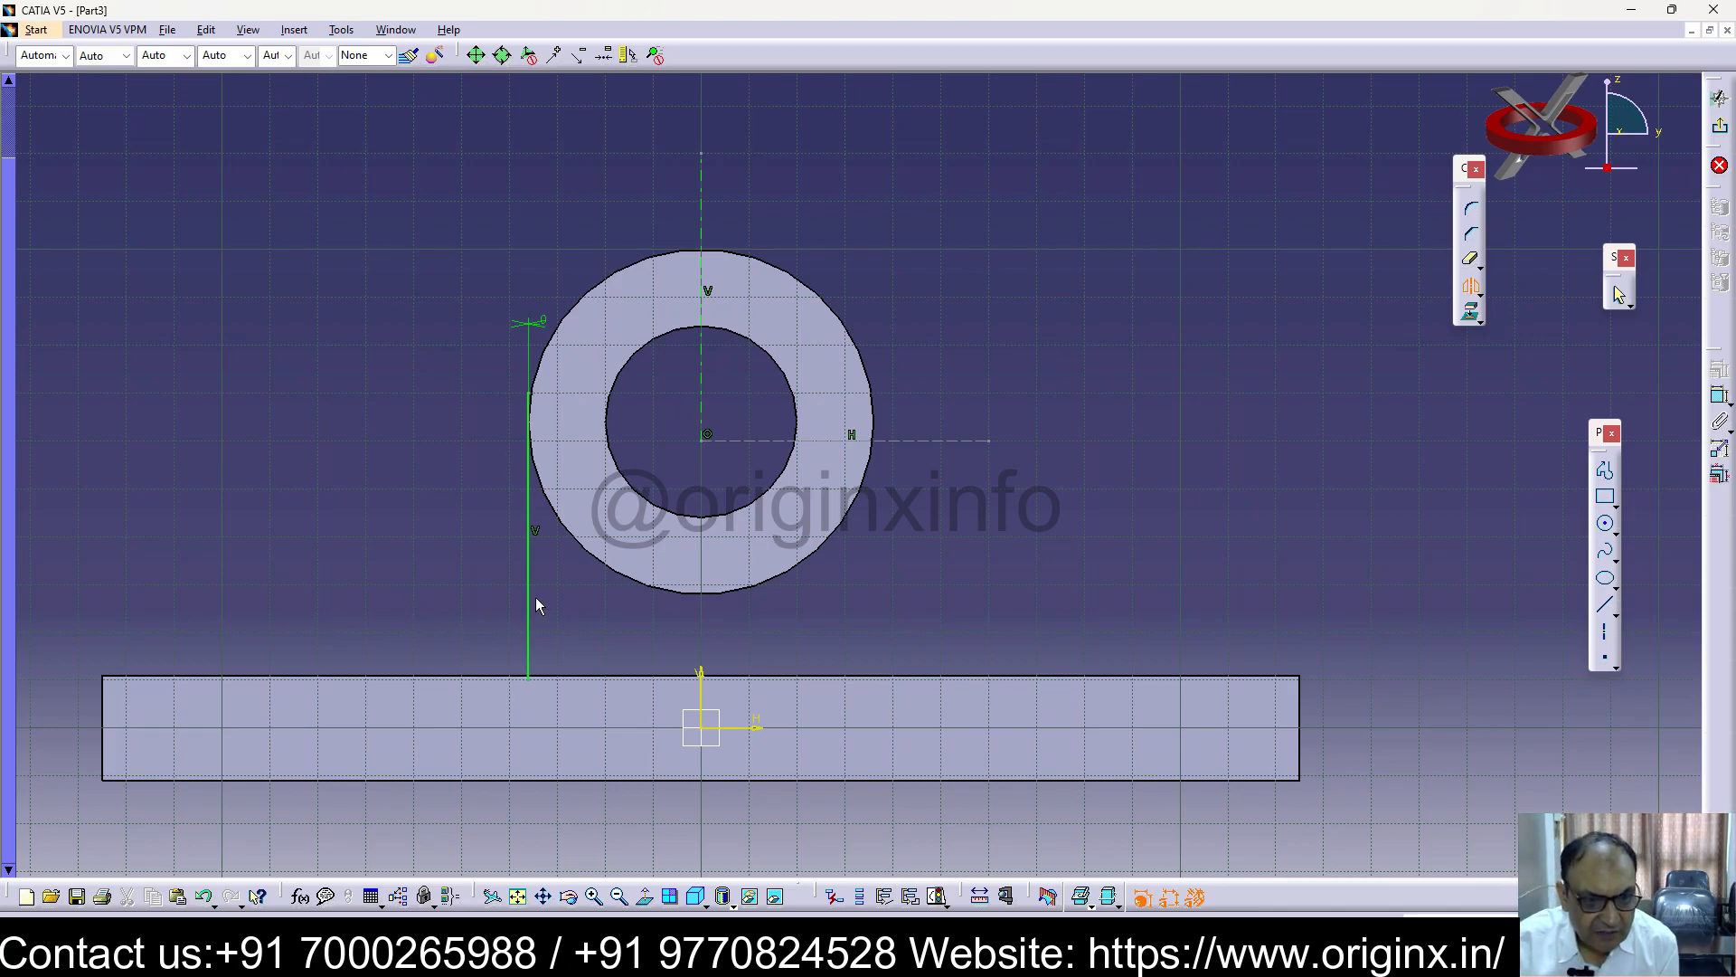
click(710, 212)
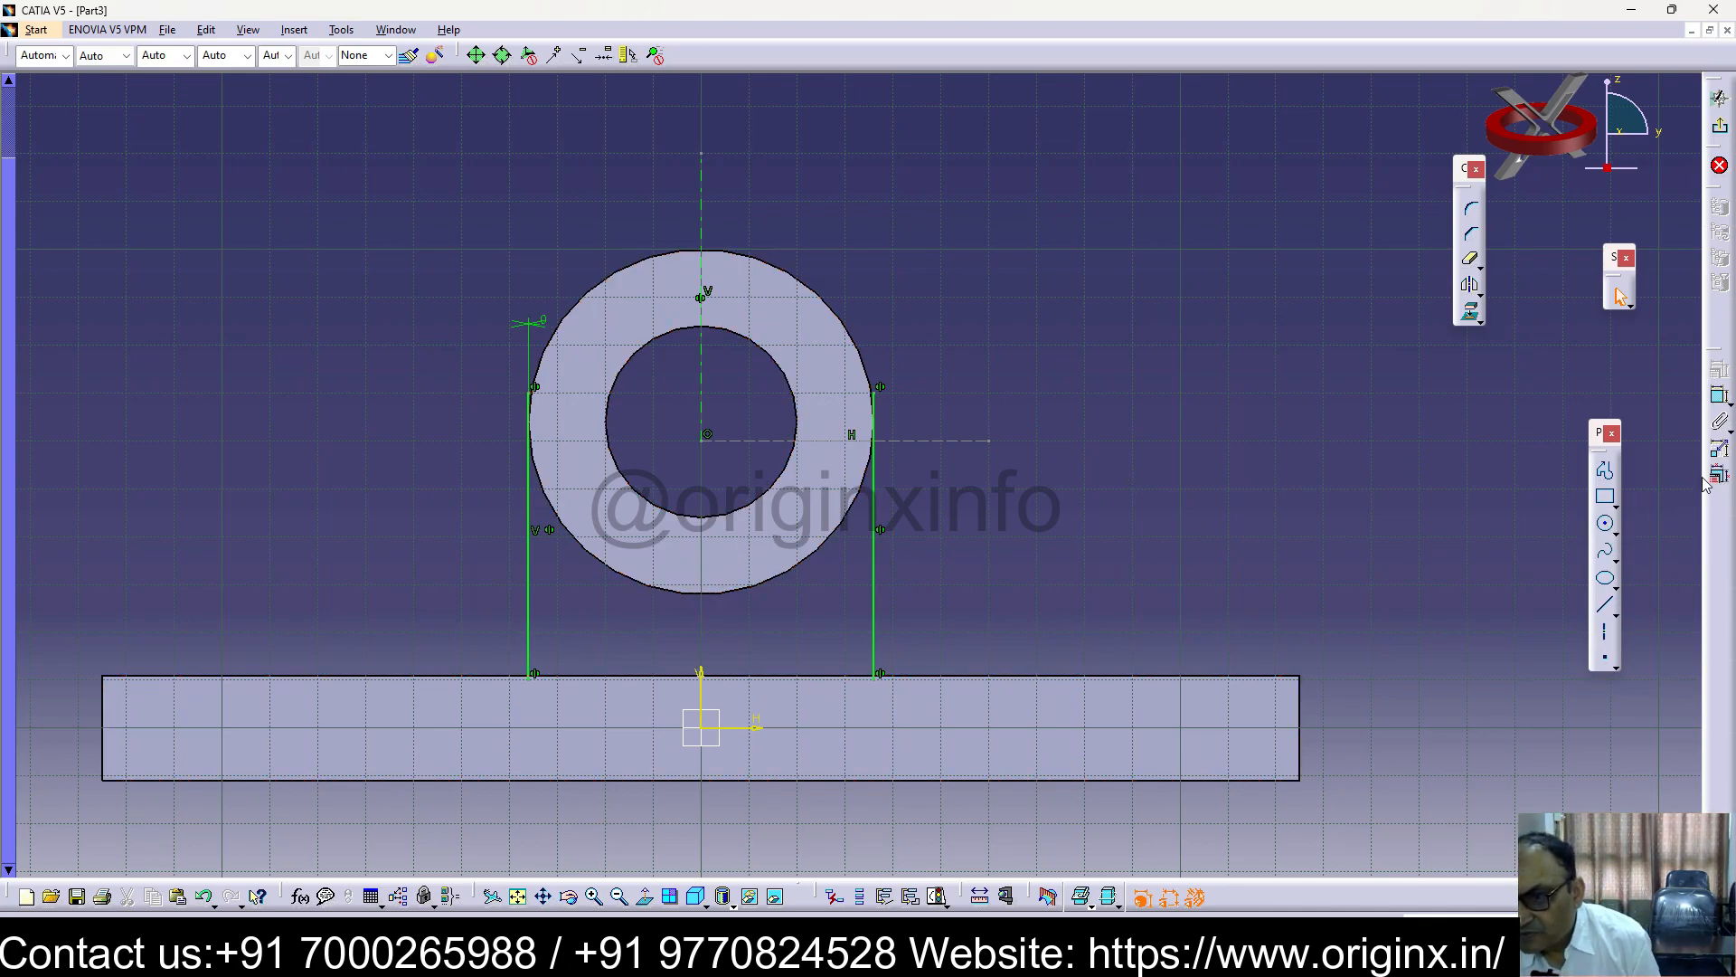
click(1473, 317)
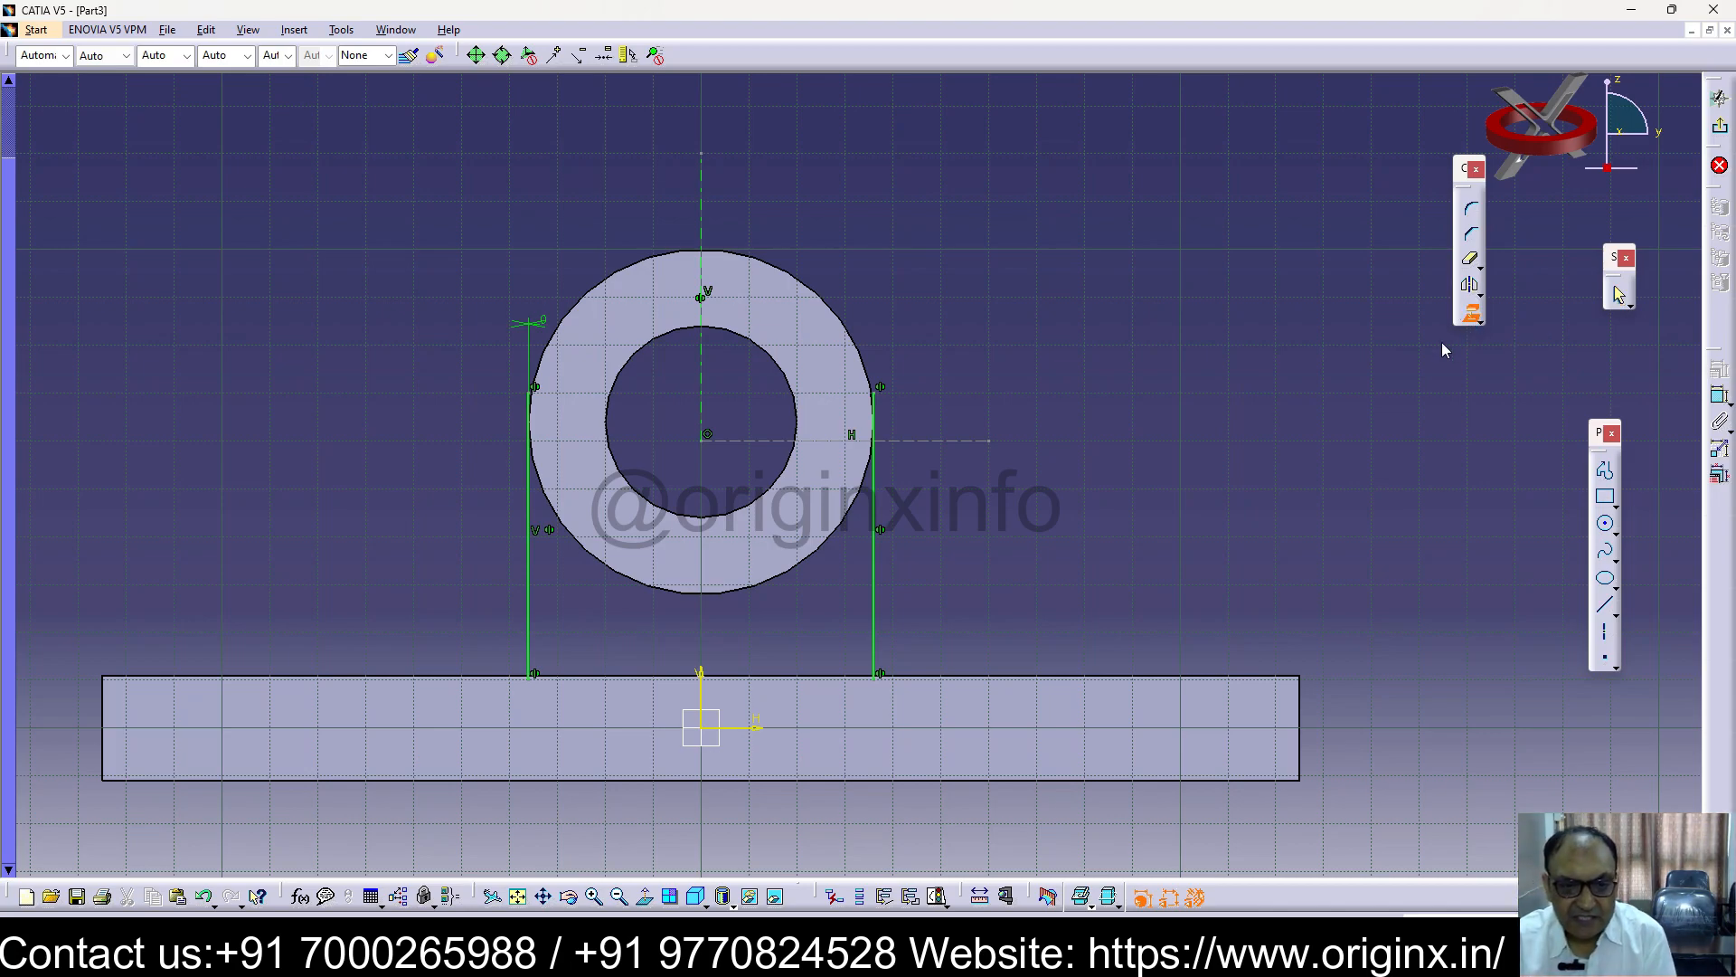
click(732, 597)
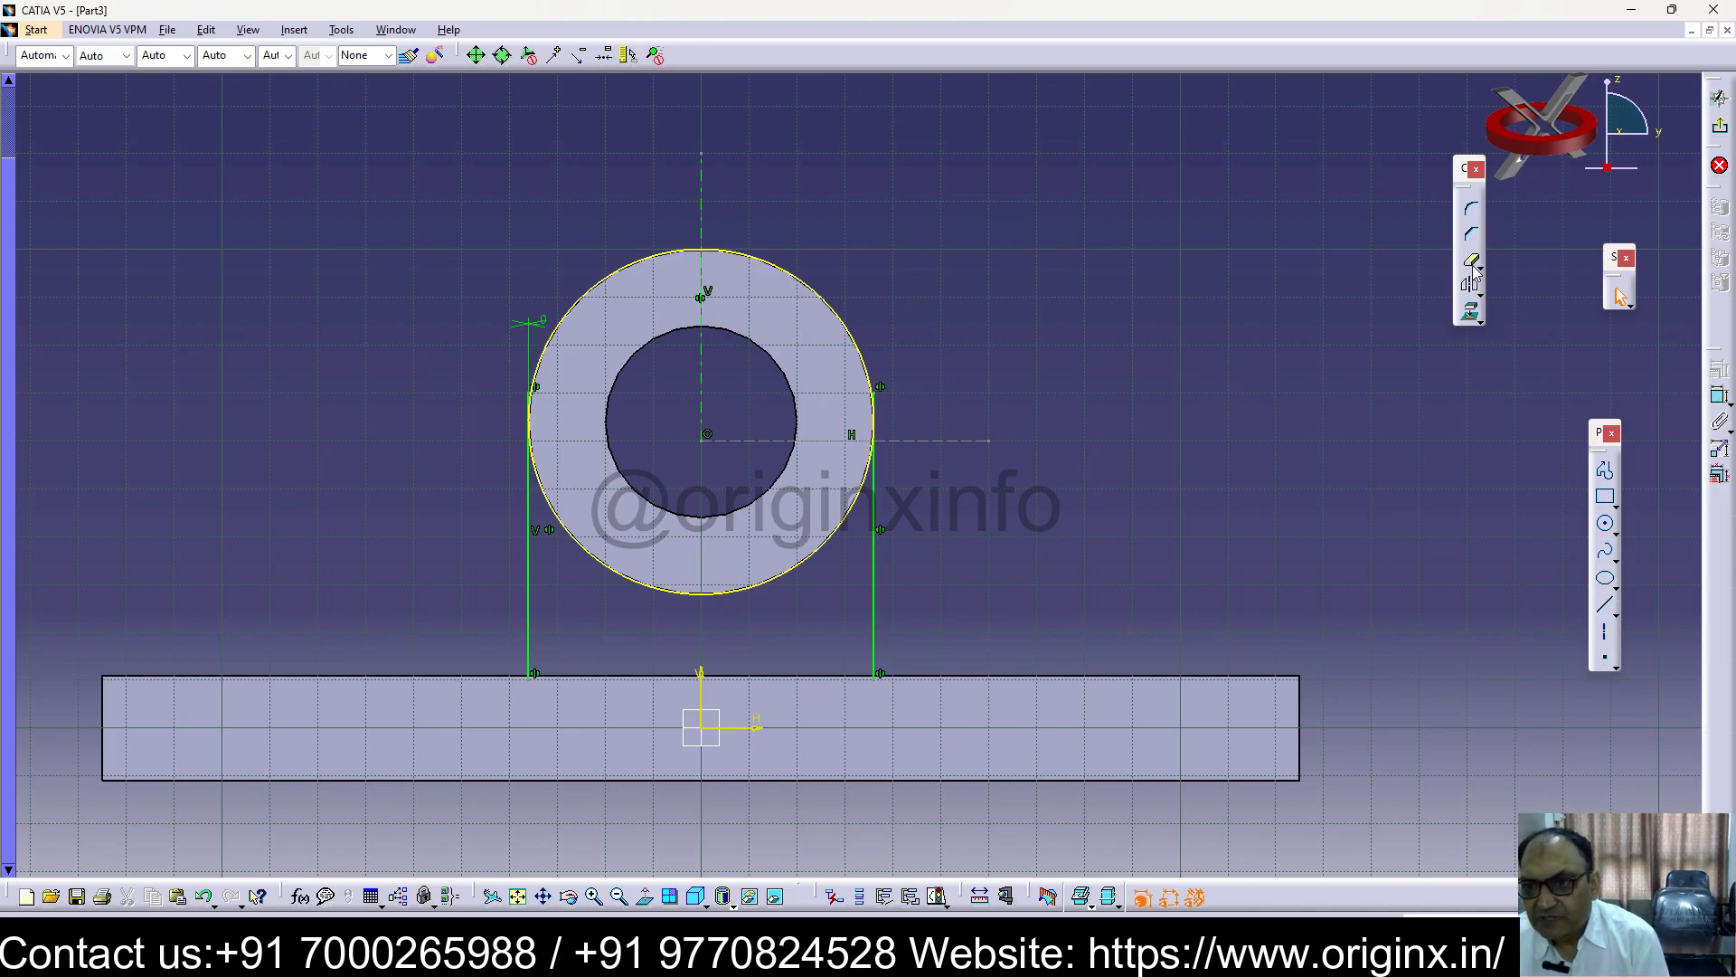
Try to trim the projected circle's upper arcs between the two vertical lines with Quick Trim
click(770, 265)
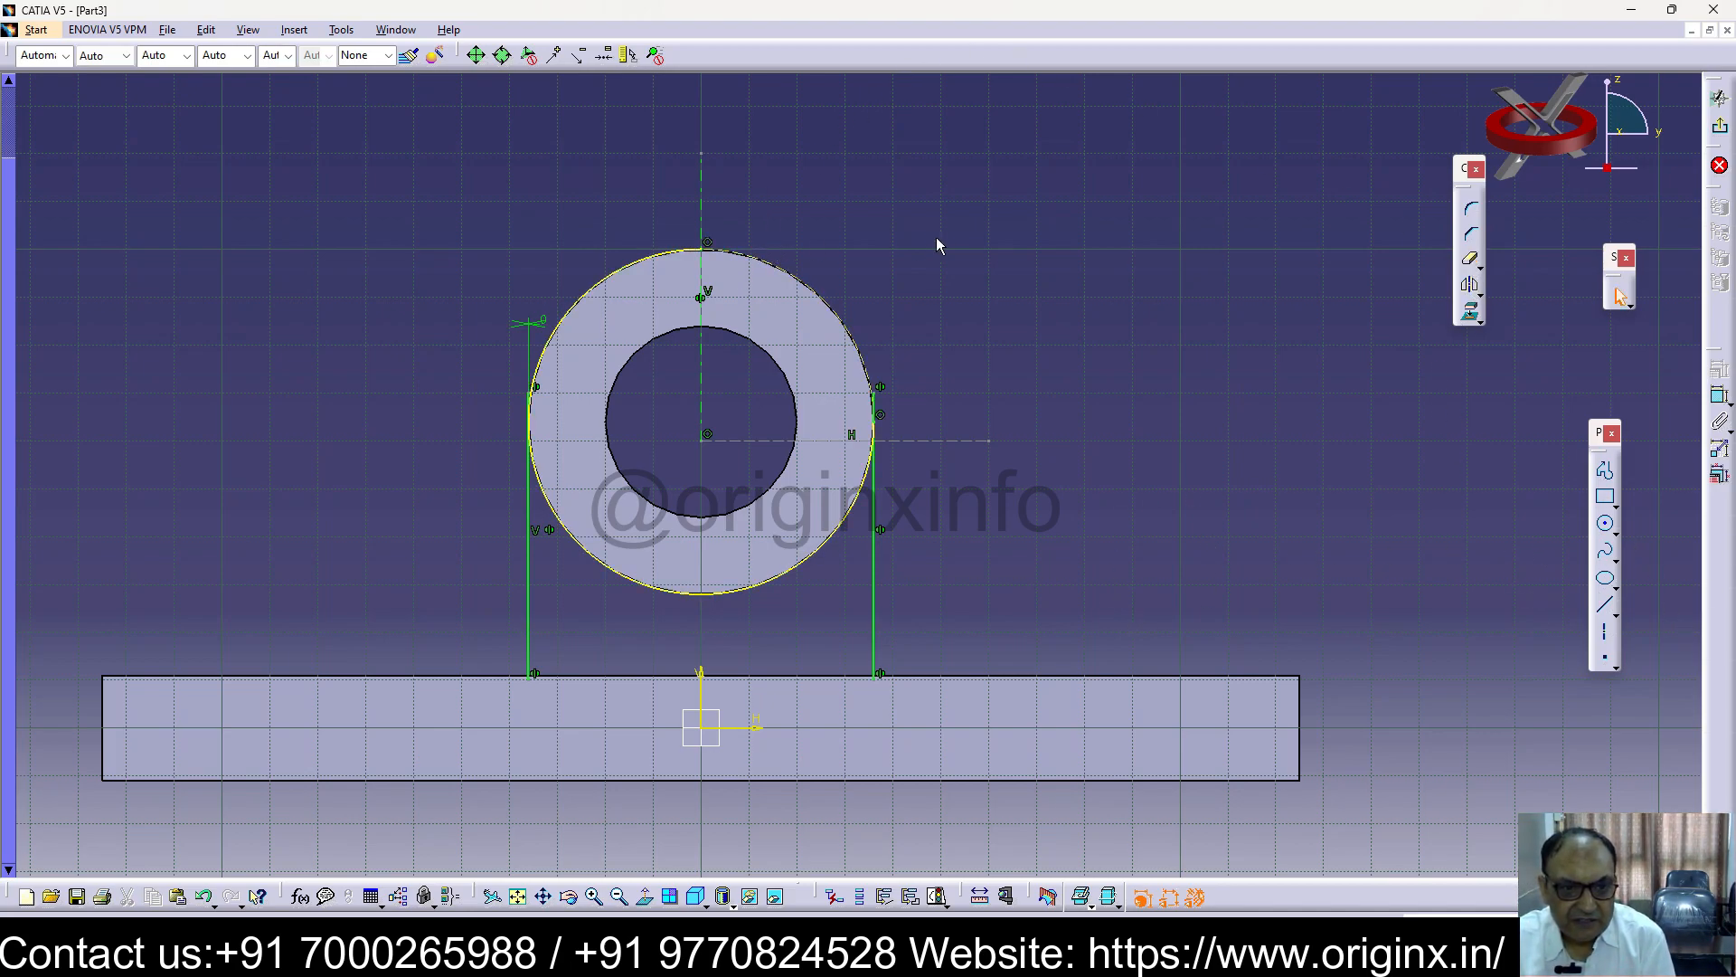
click(680, 260)
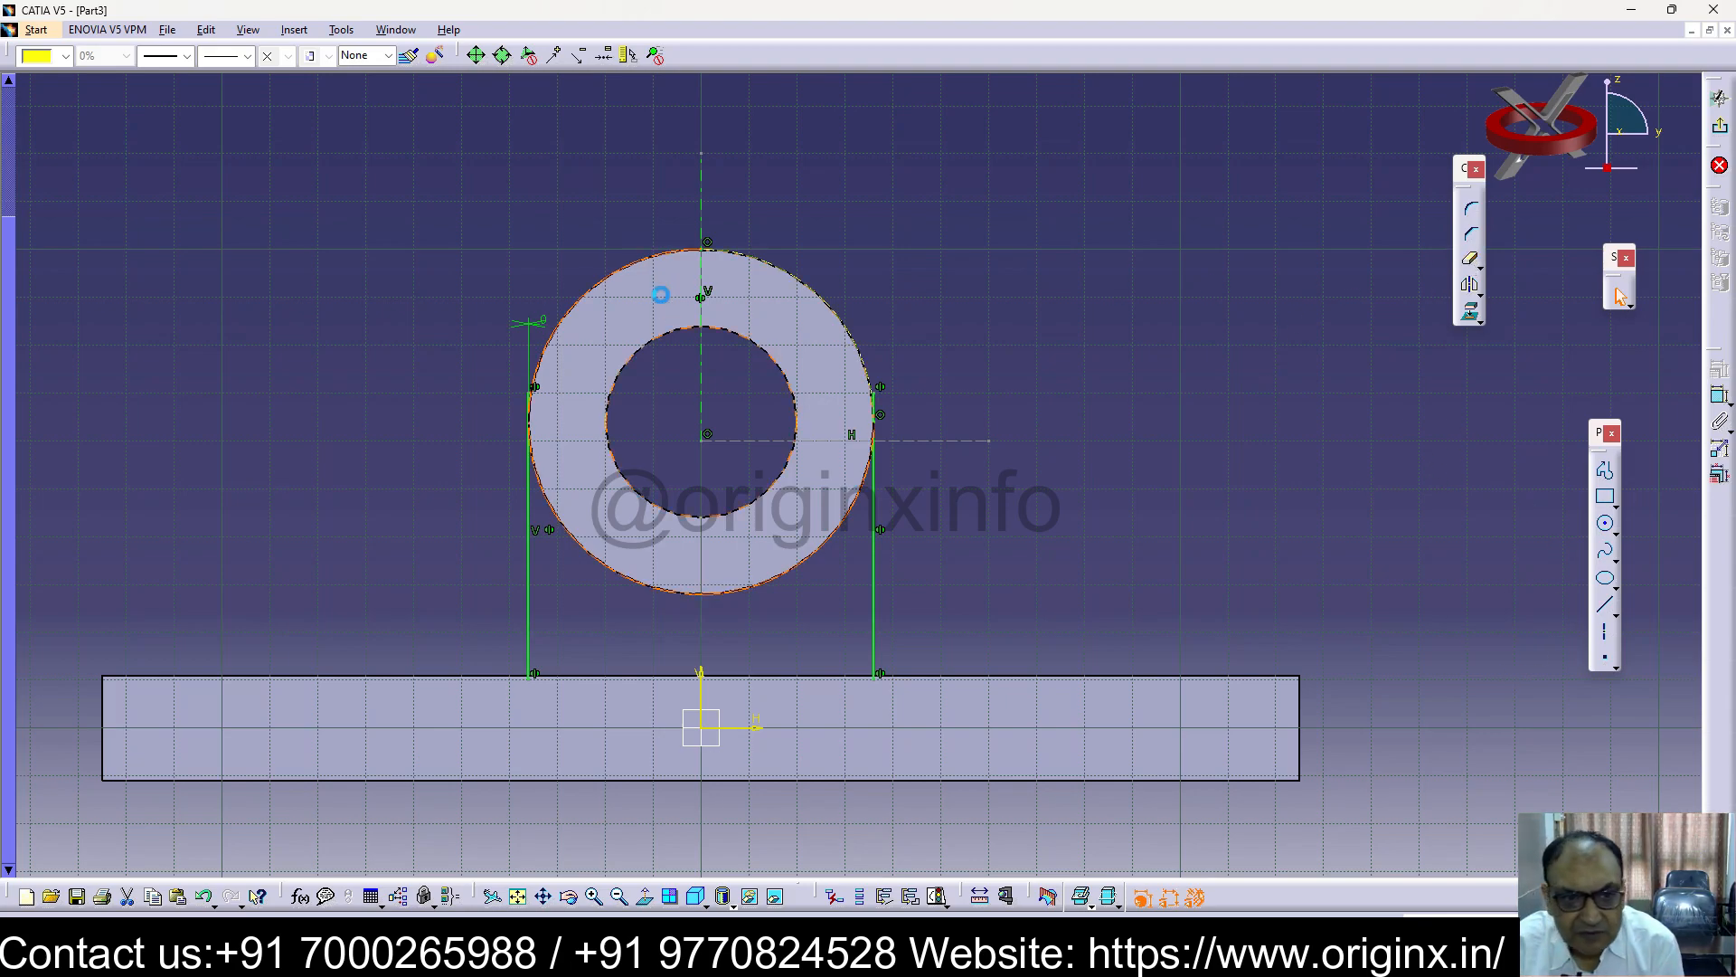
click(486, 434)
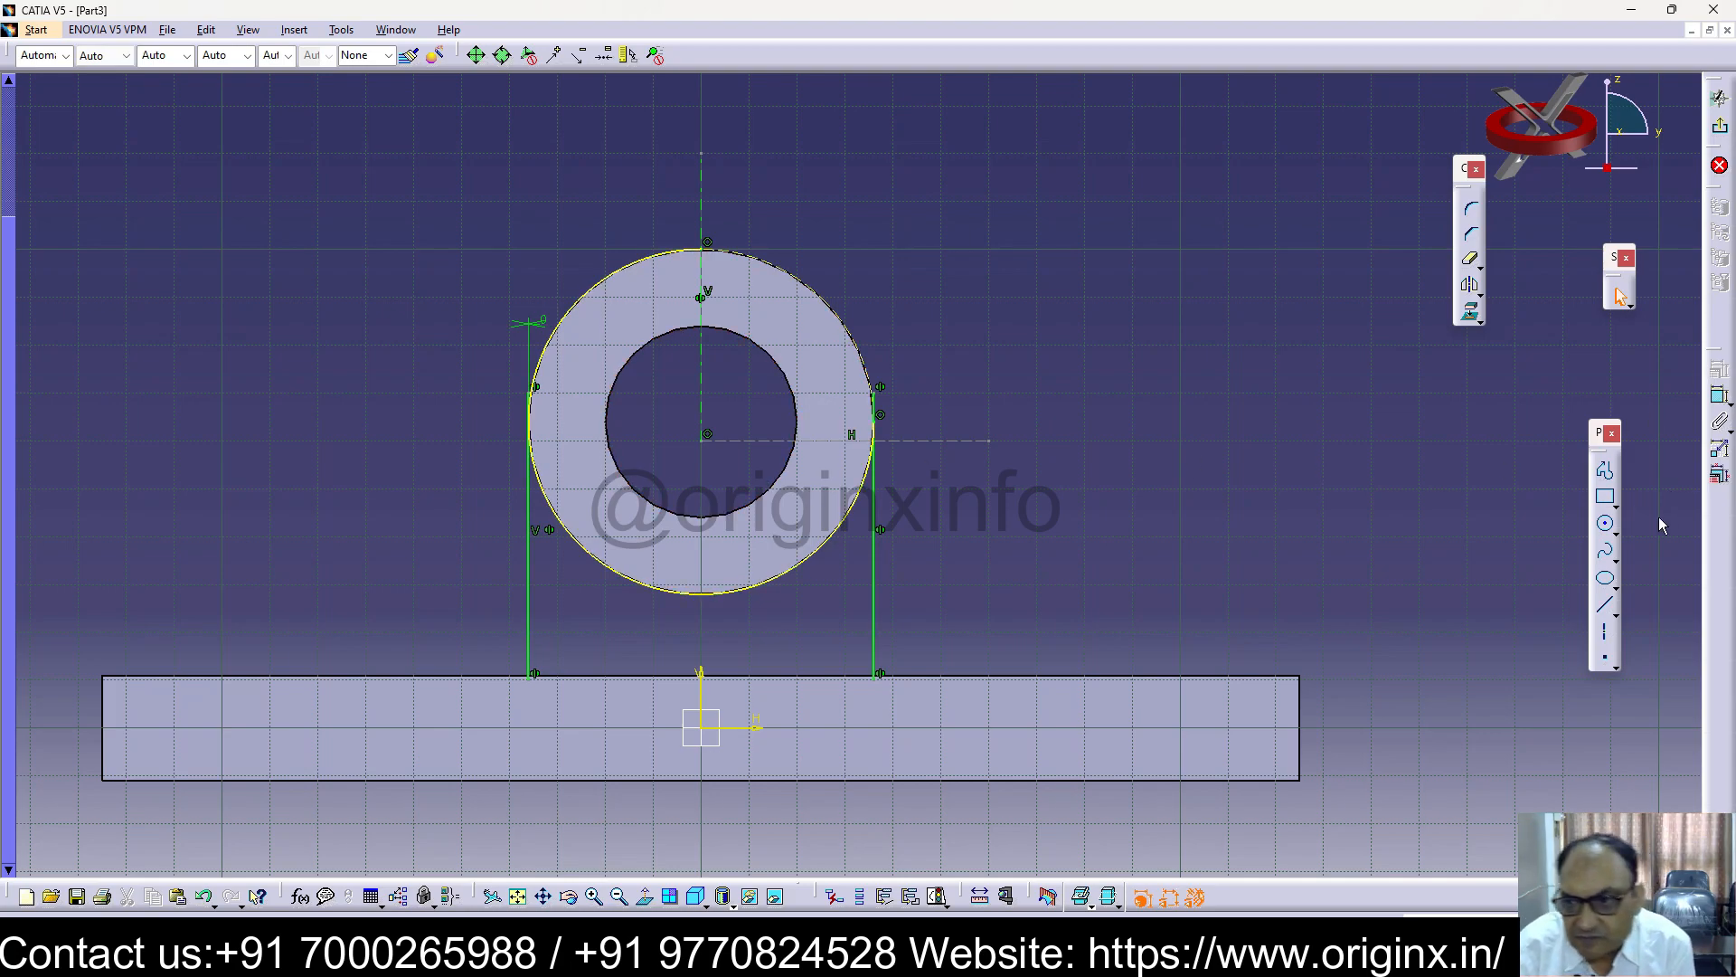
click(531, 421)
click(1225, 436)
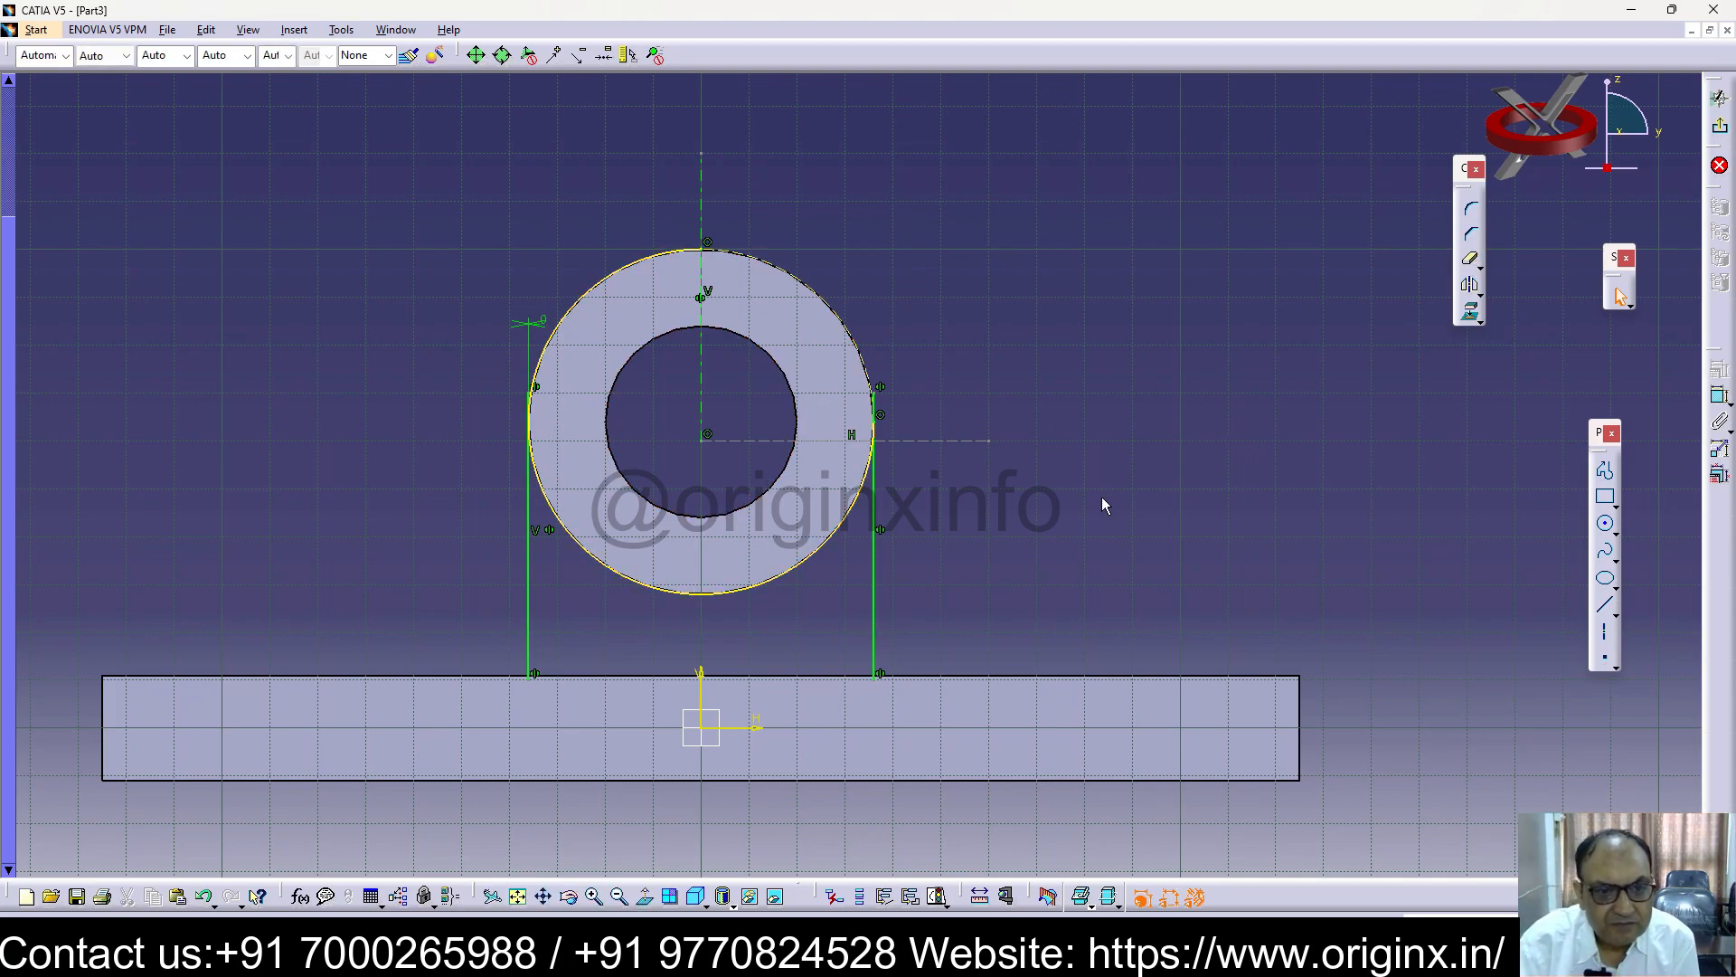
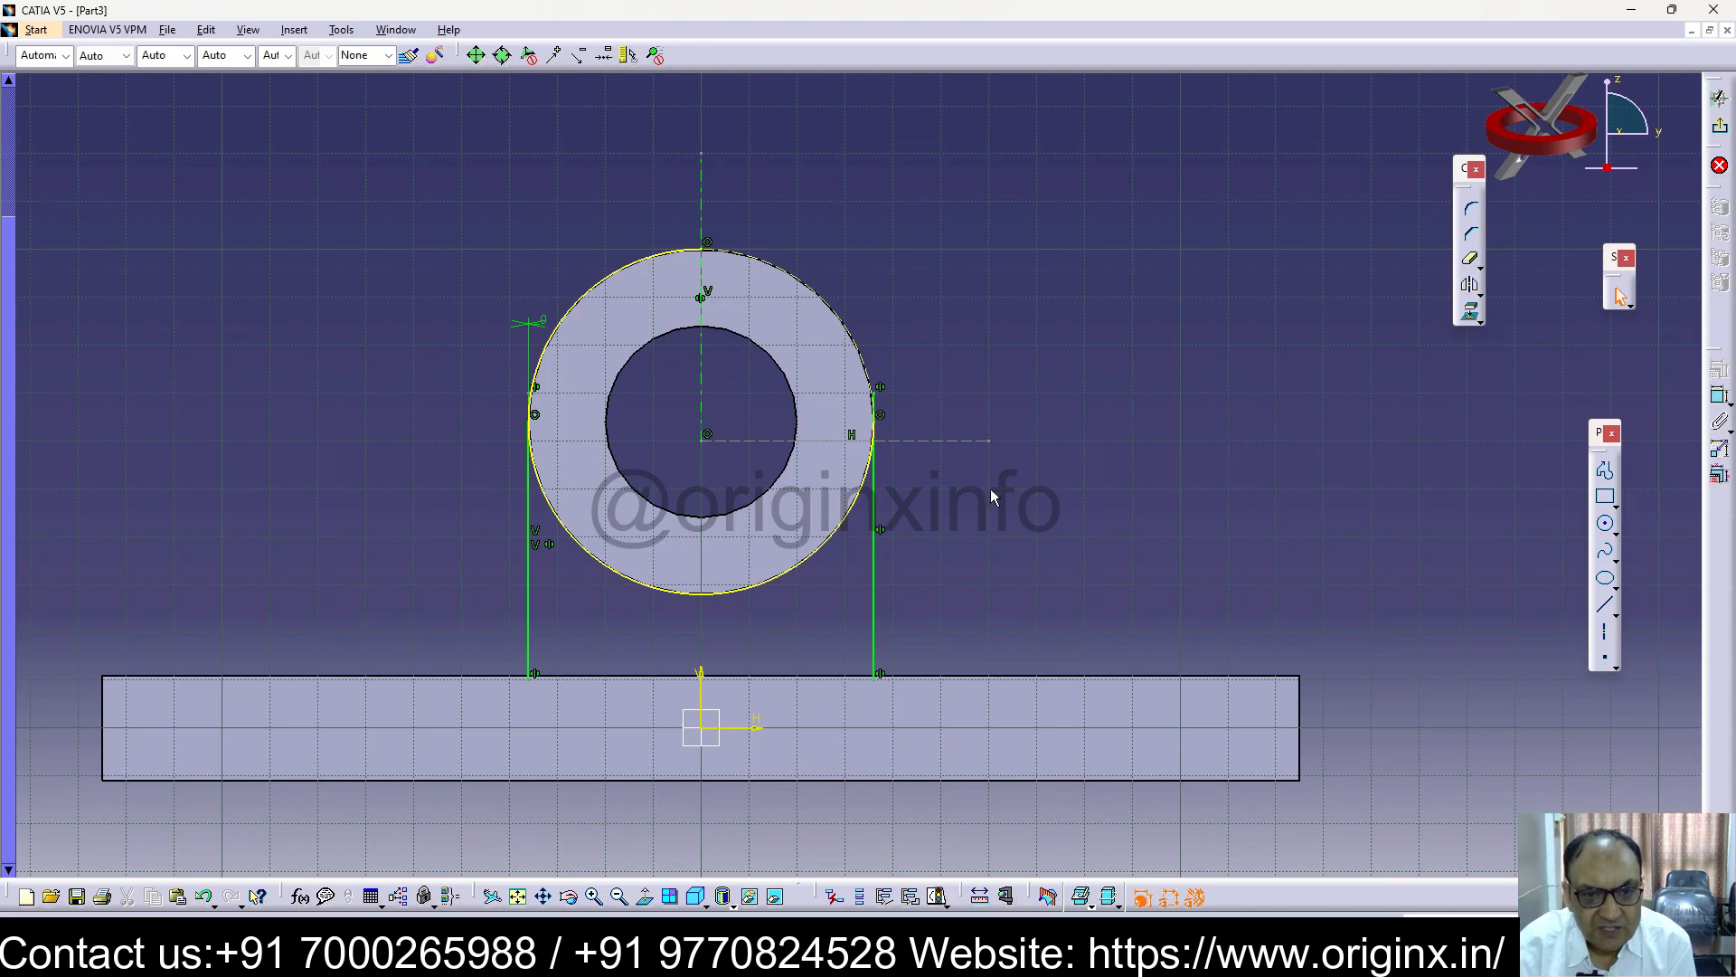
middle_drag(1009, 502, 1029, 388)
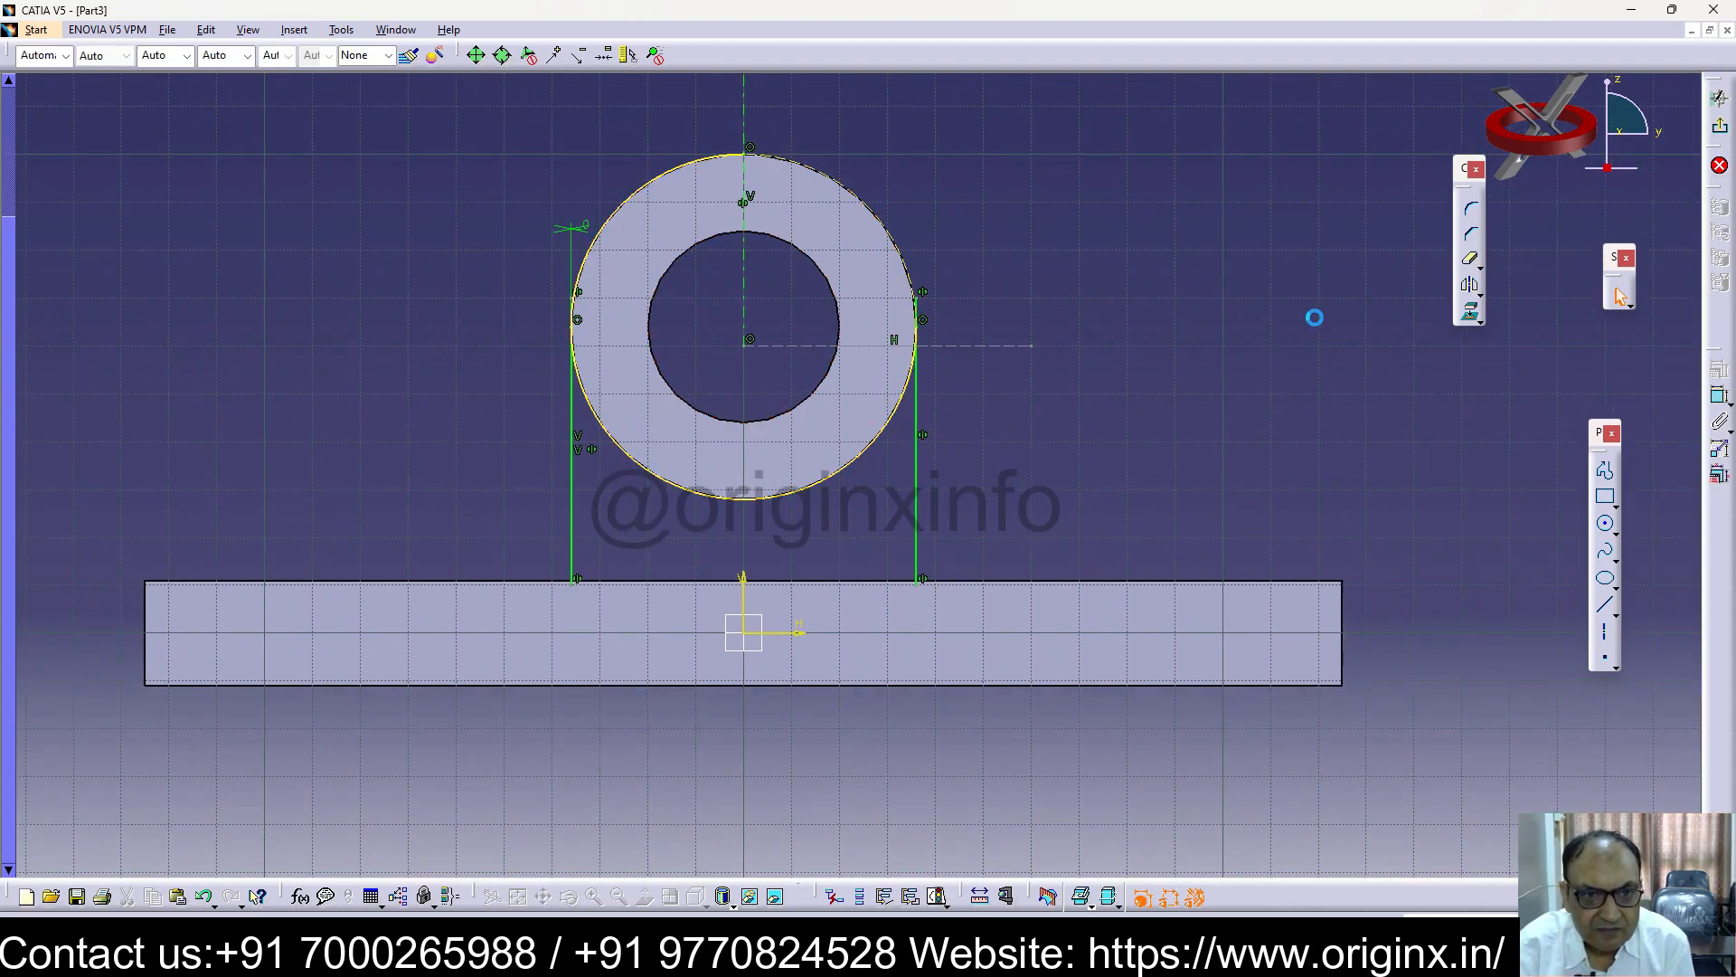
click(636, 197)
click(1213, 296)
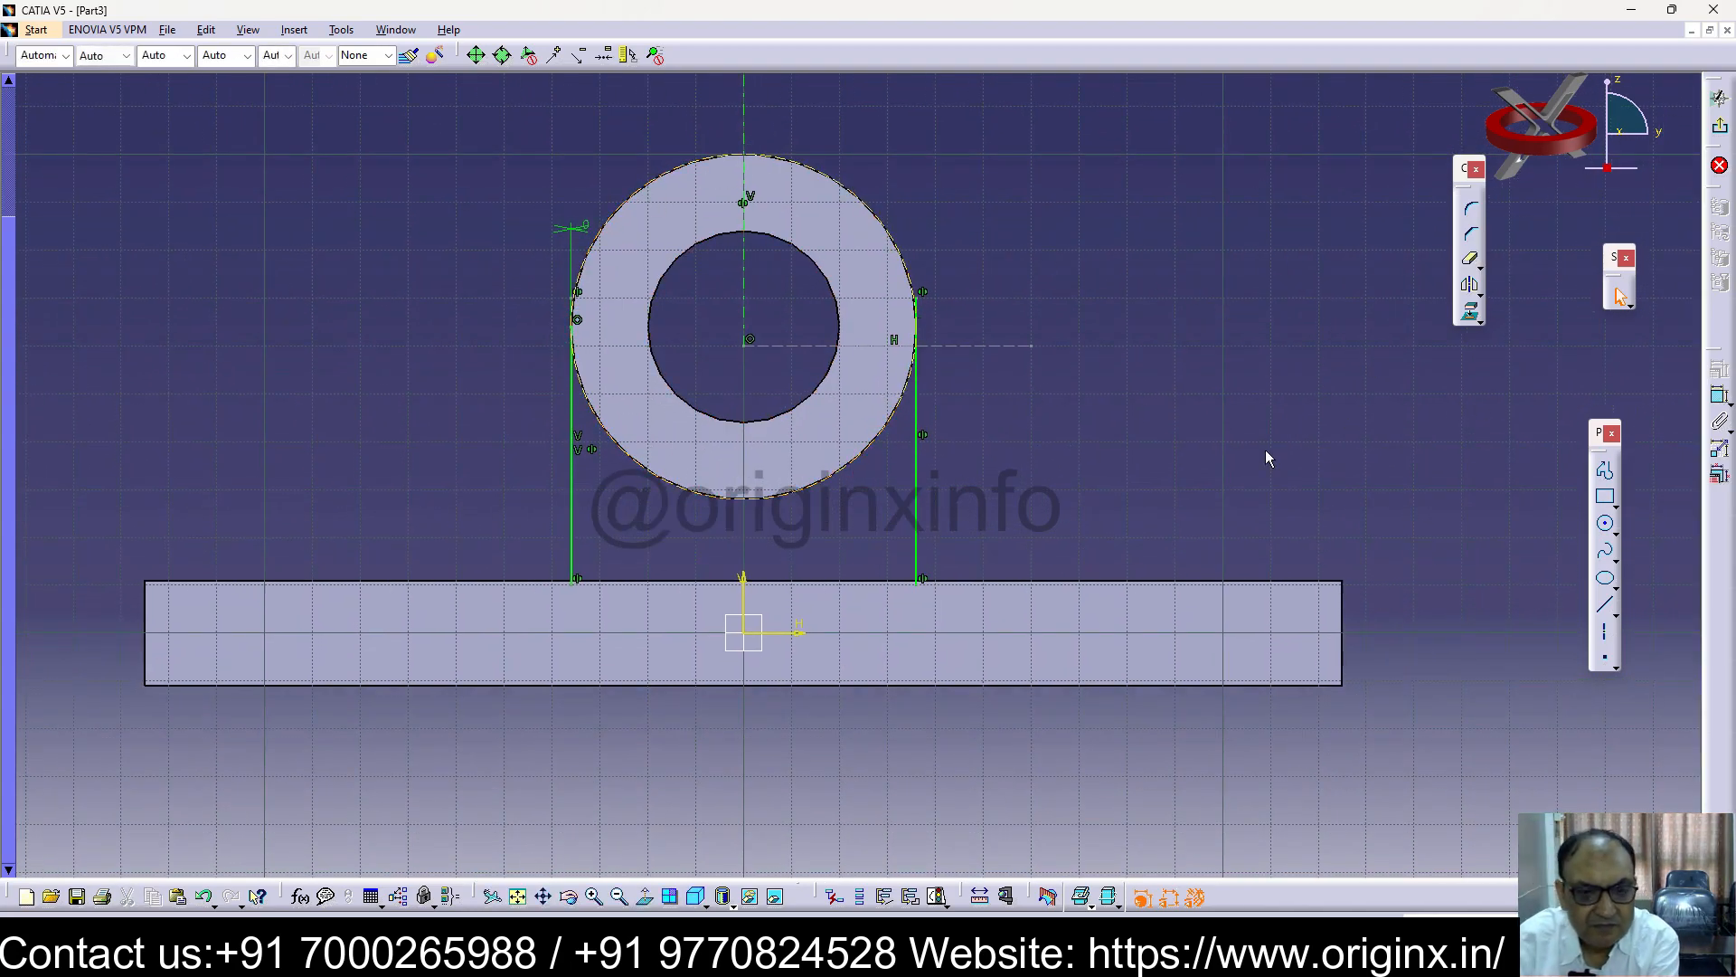
Try to draw a circular curve centred on the crossing of the axis lines and reaching the cylinder's outer edge
middle_drag(1285, 427, 1276, 362)
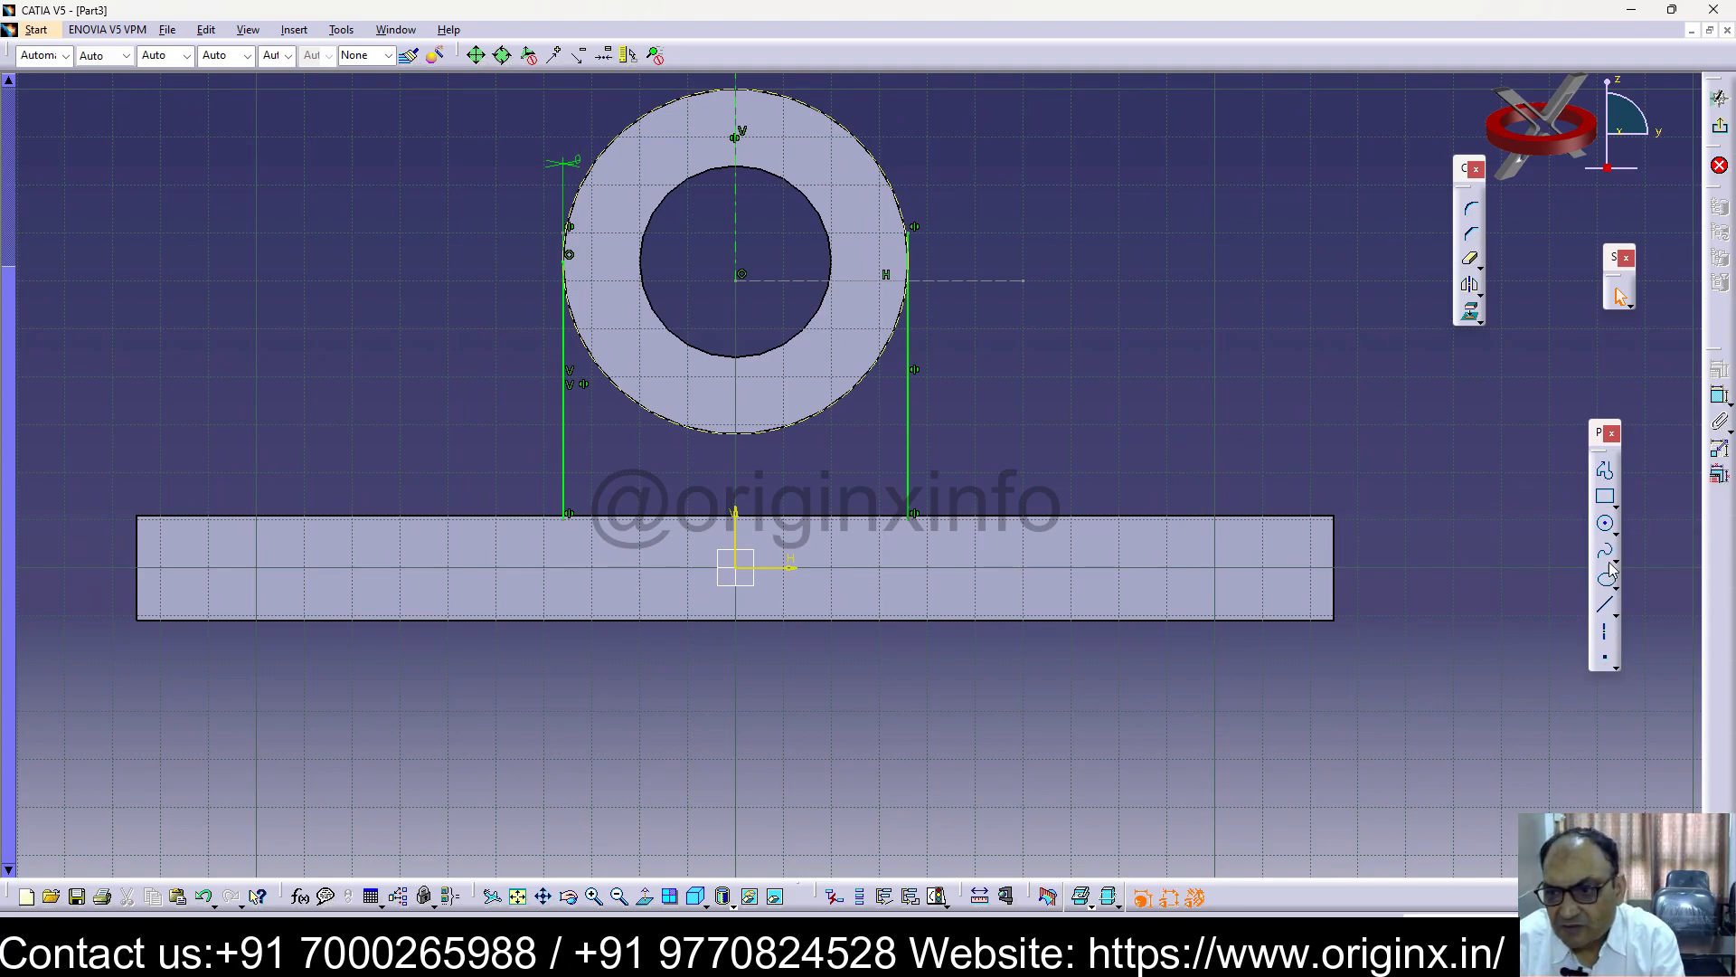
click(1615, 534)
click(1568, 543)
click(738, 278)
click(691, 425)
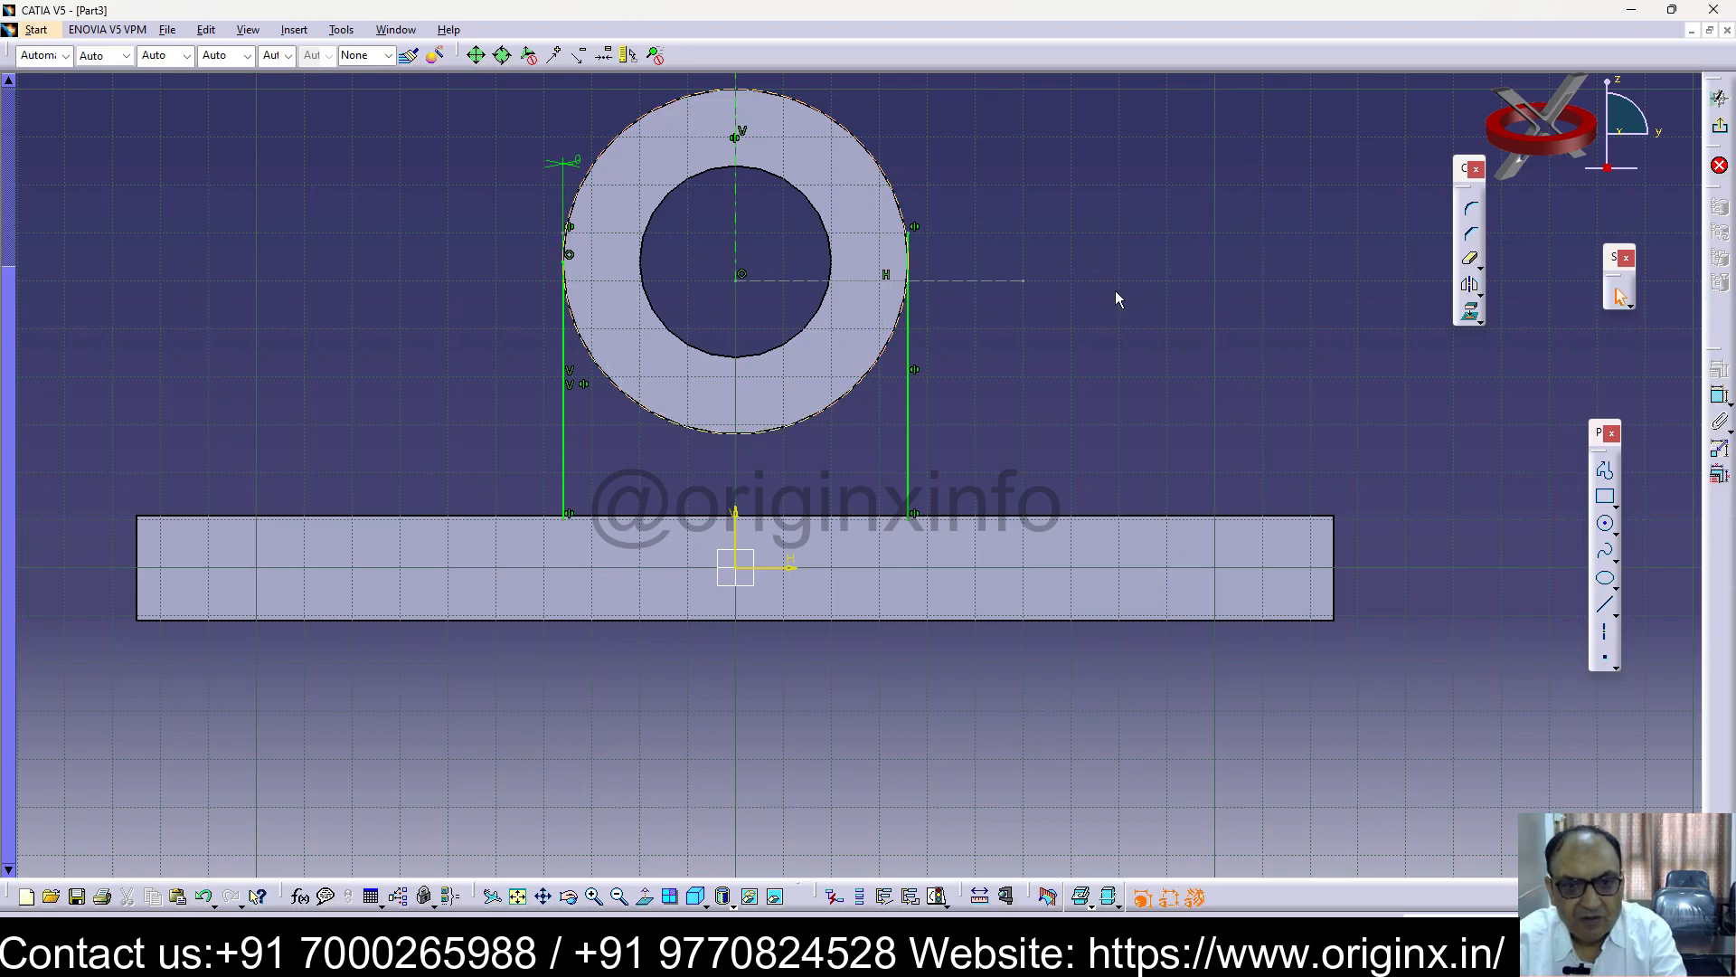
Delete both solid vertical lines with their gap dimension, along with the projected circle geometry
key(Delete)
click(566, 416)
key(Delete)
click(855, 136)
key(Delete)
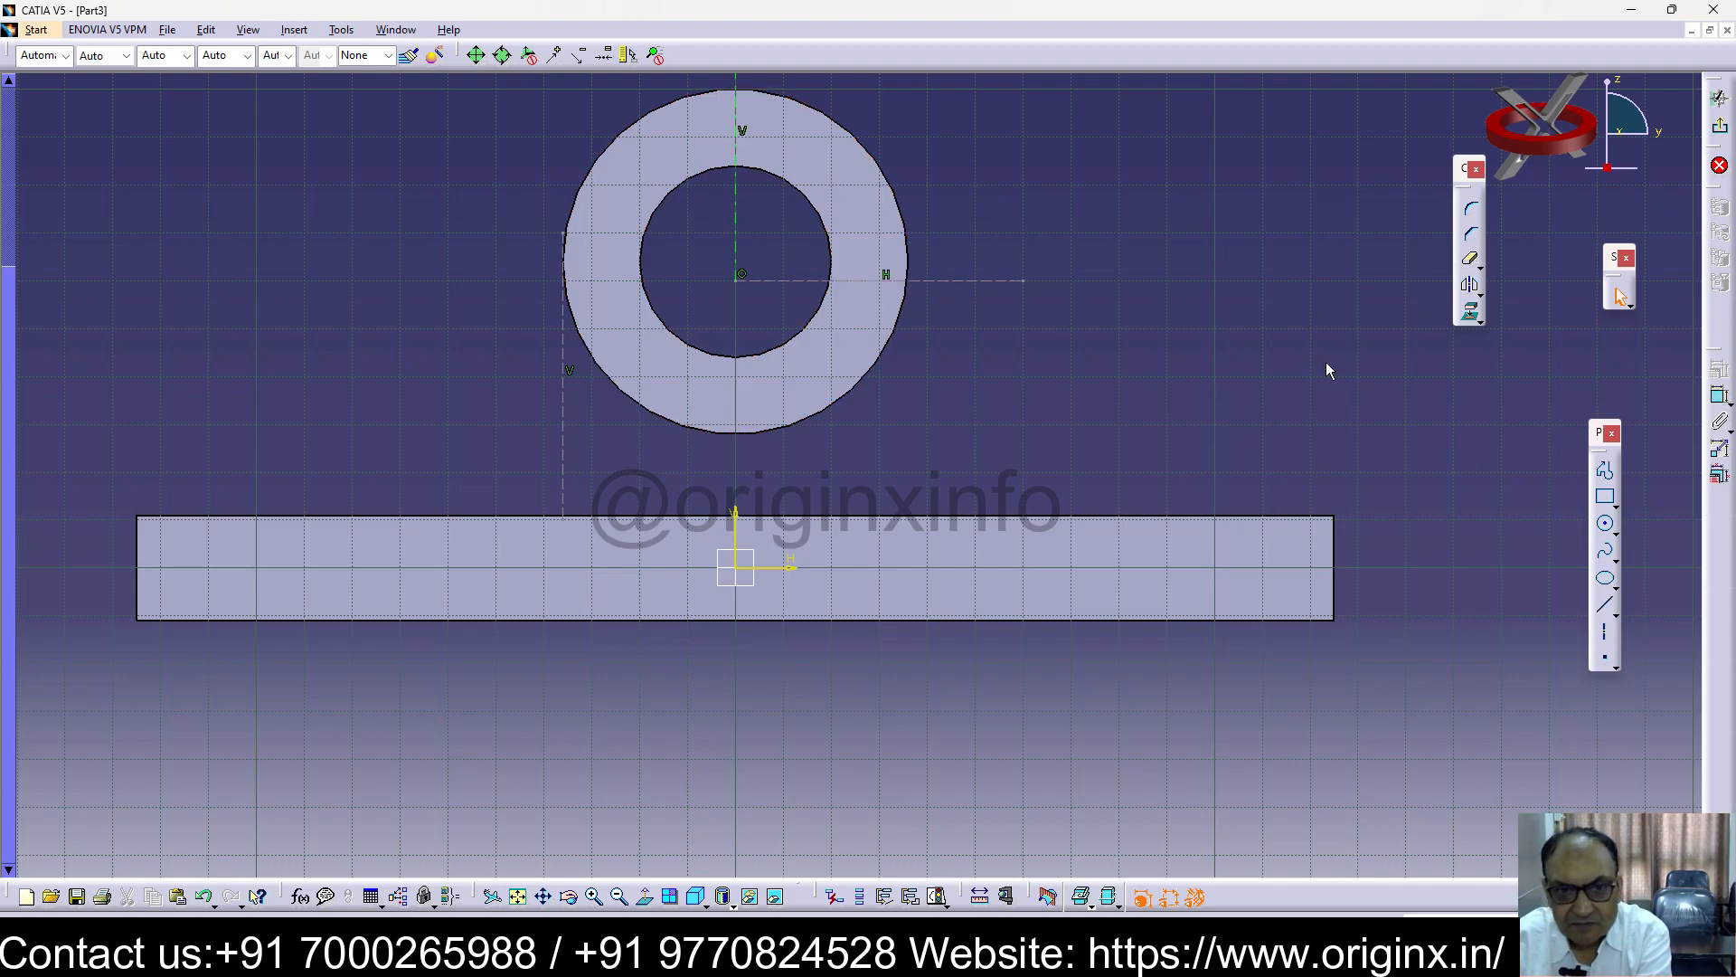
Draw a vertical profile line just outside the cylinder on the +Y side, from the horizontal axis to the plate's upper edge
click(919, 280)
click(1605, 615)
click(927, 281)
click(927, 518)
click(1254, 442)
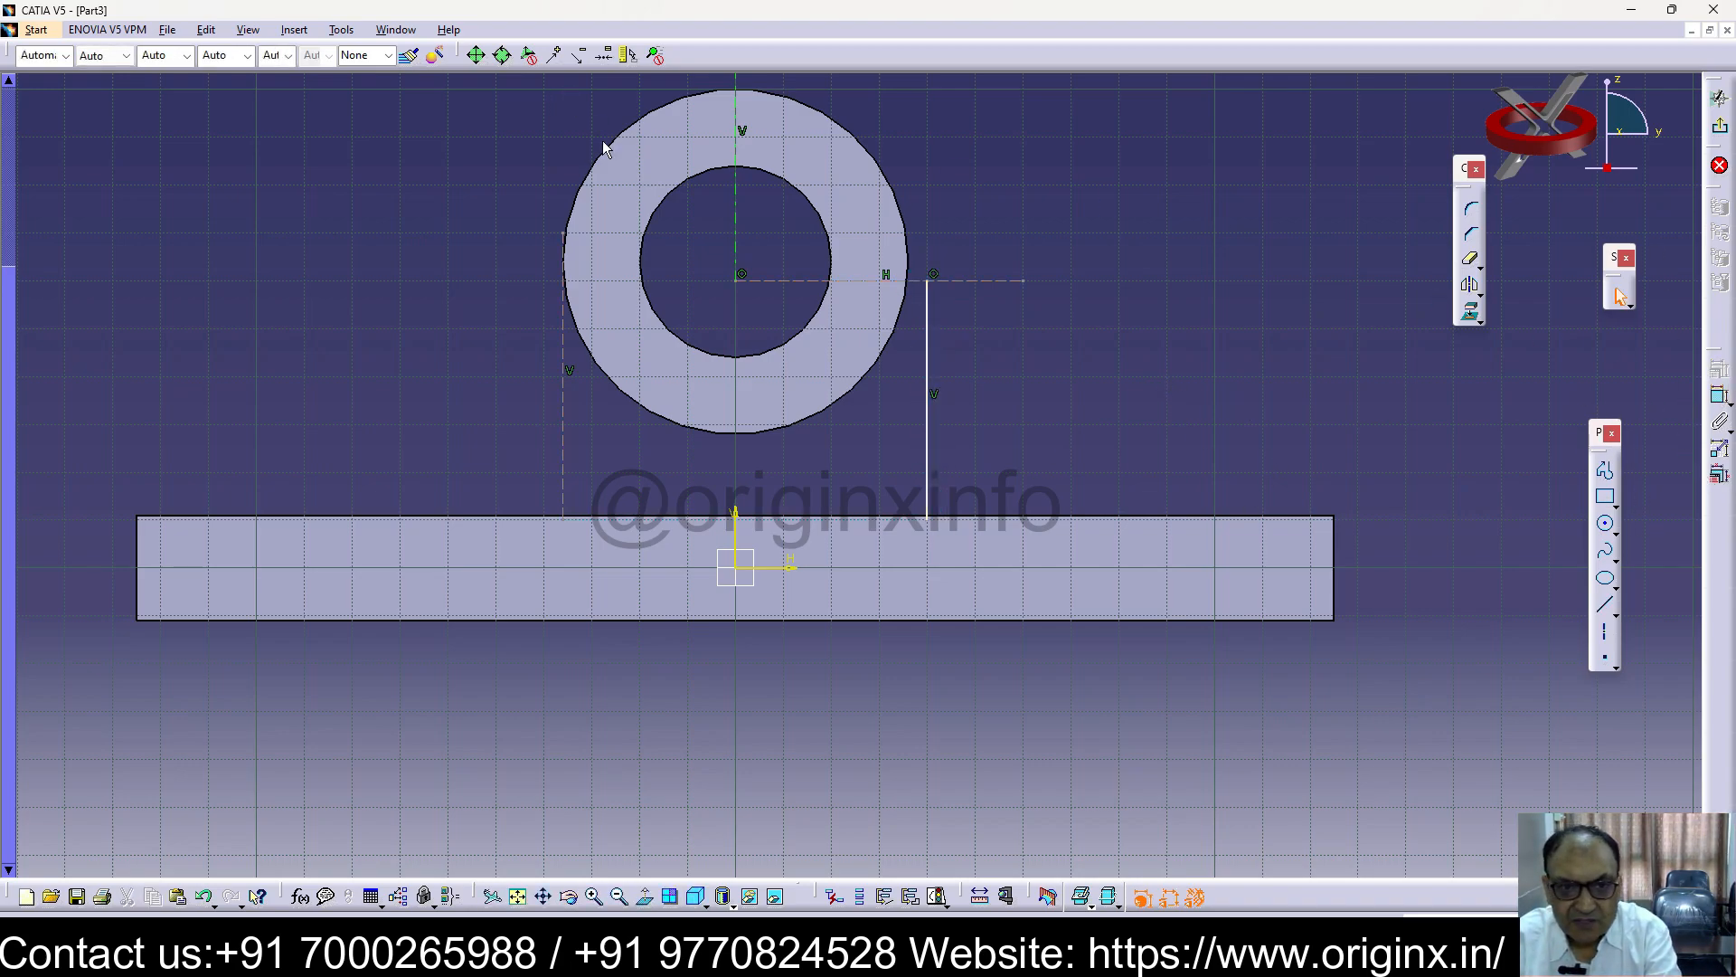
Dimension the distance between the vertical axis and the new line, and delete that dimension
click(736, 192)
click(927, 303)
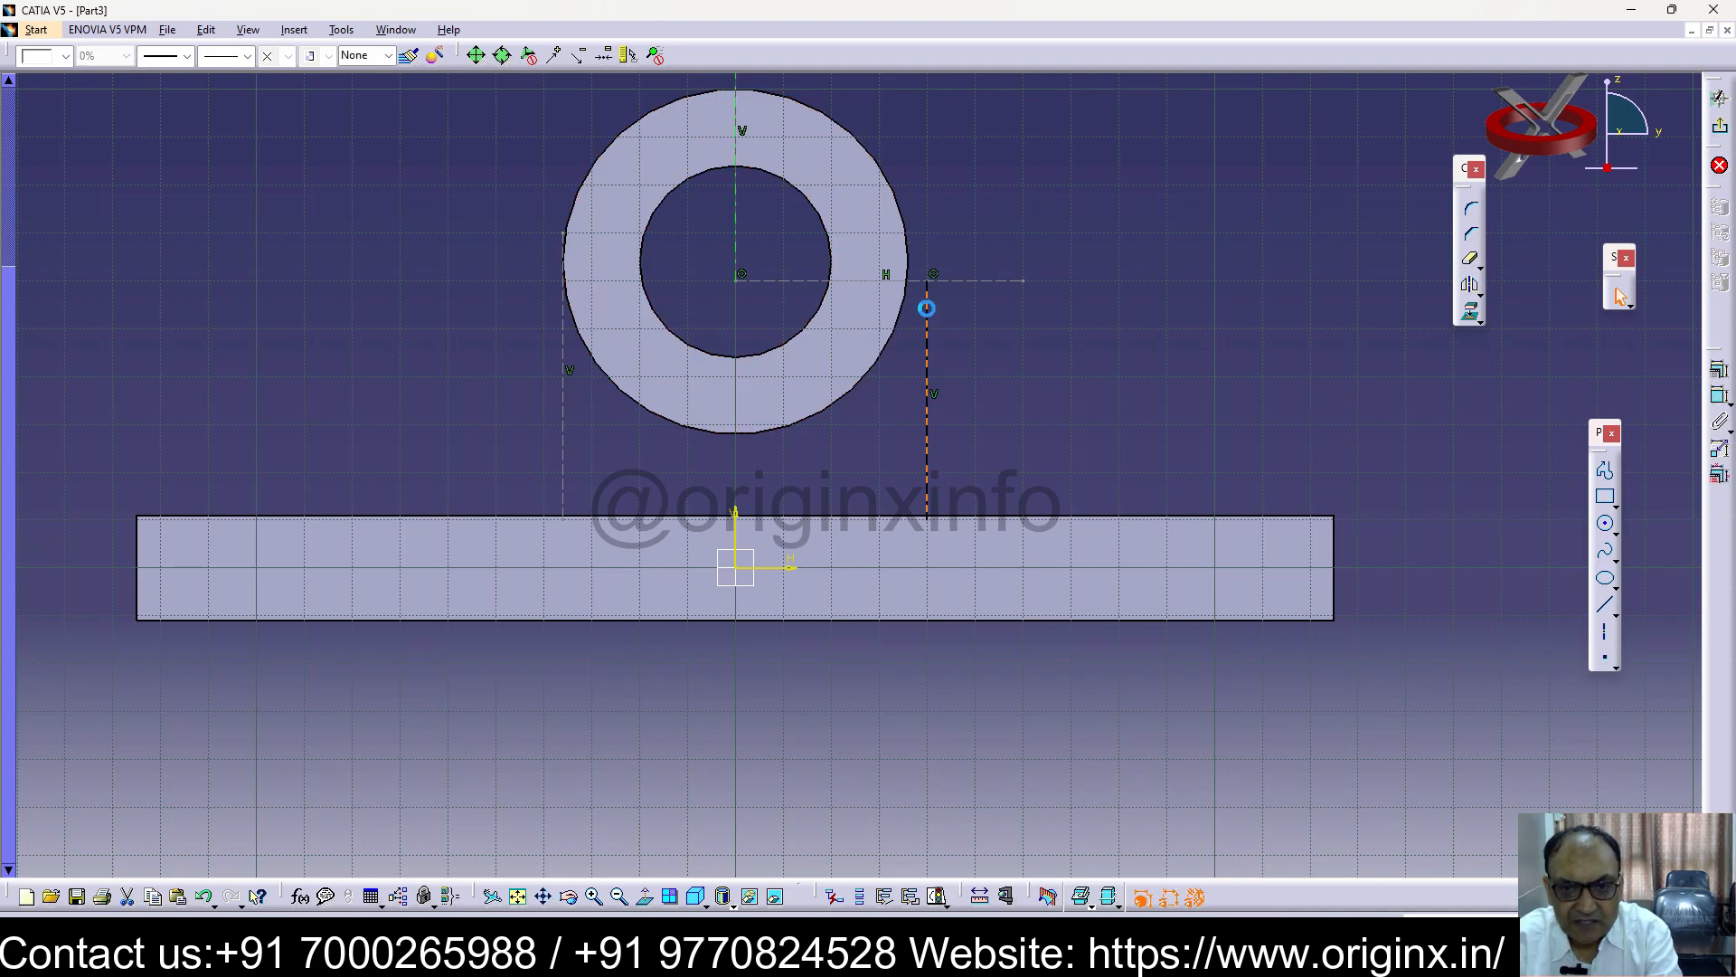
click(1721, 399)
key(Escape)
click(1245, 317)
click(1721, 399)
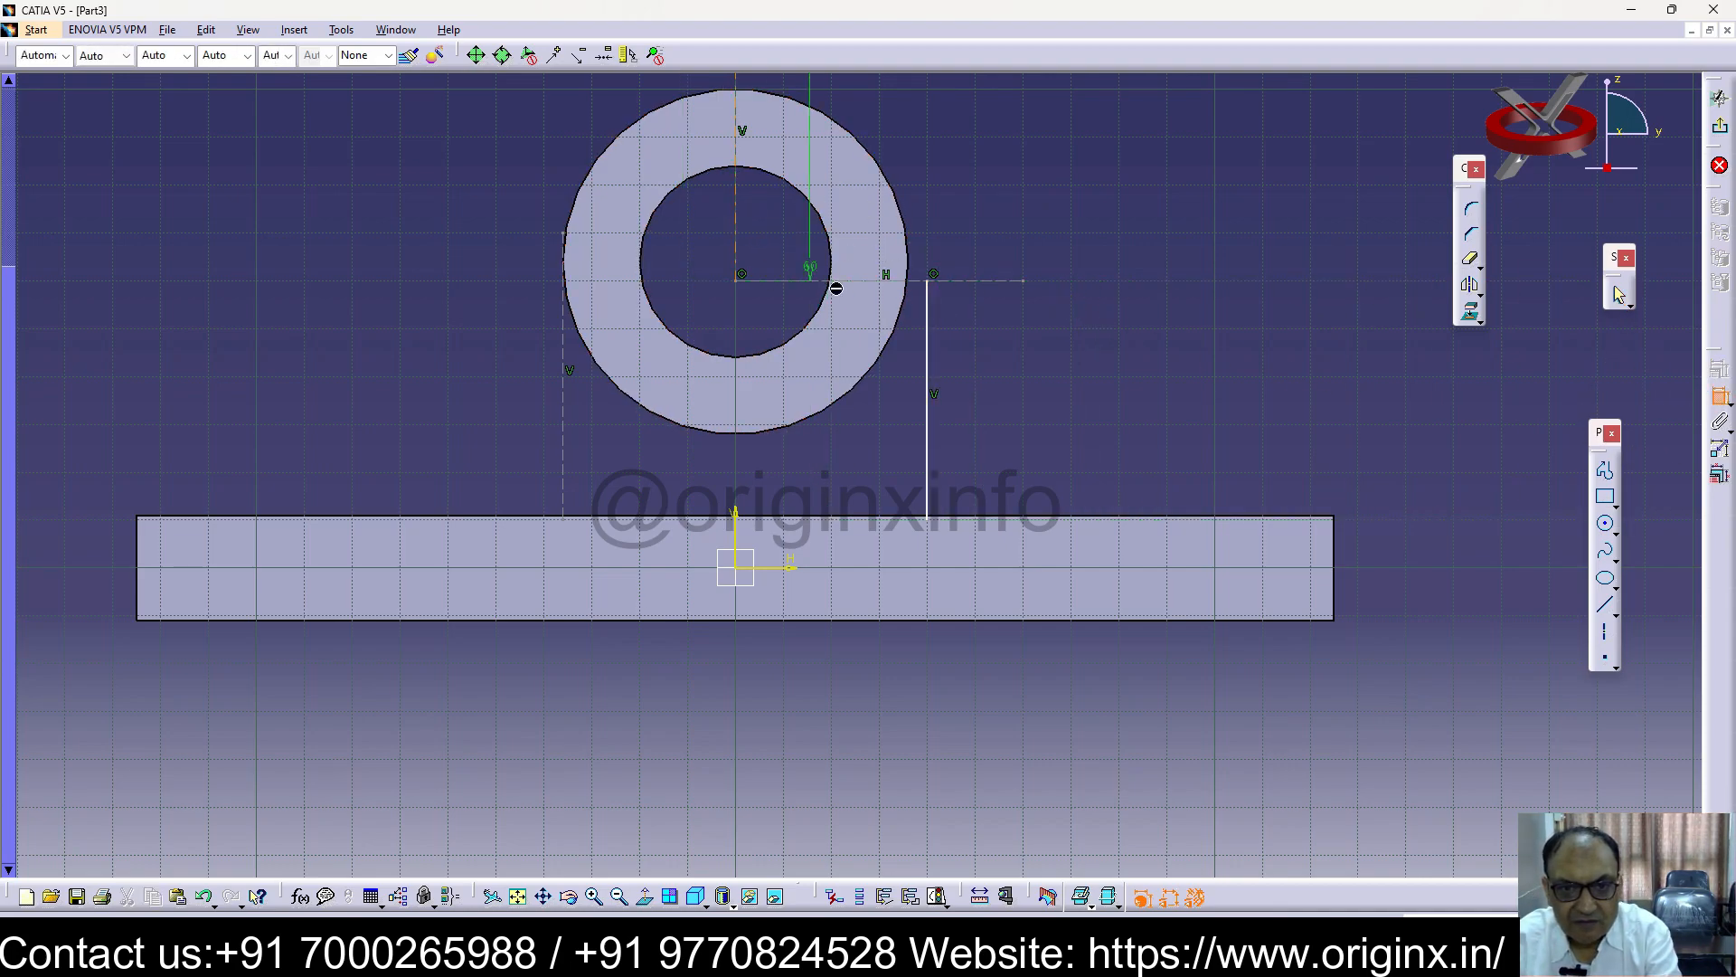
click(928, 349)
click(847, 256)
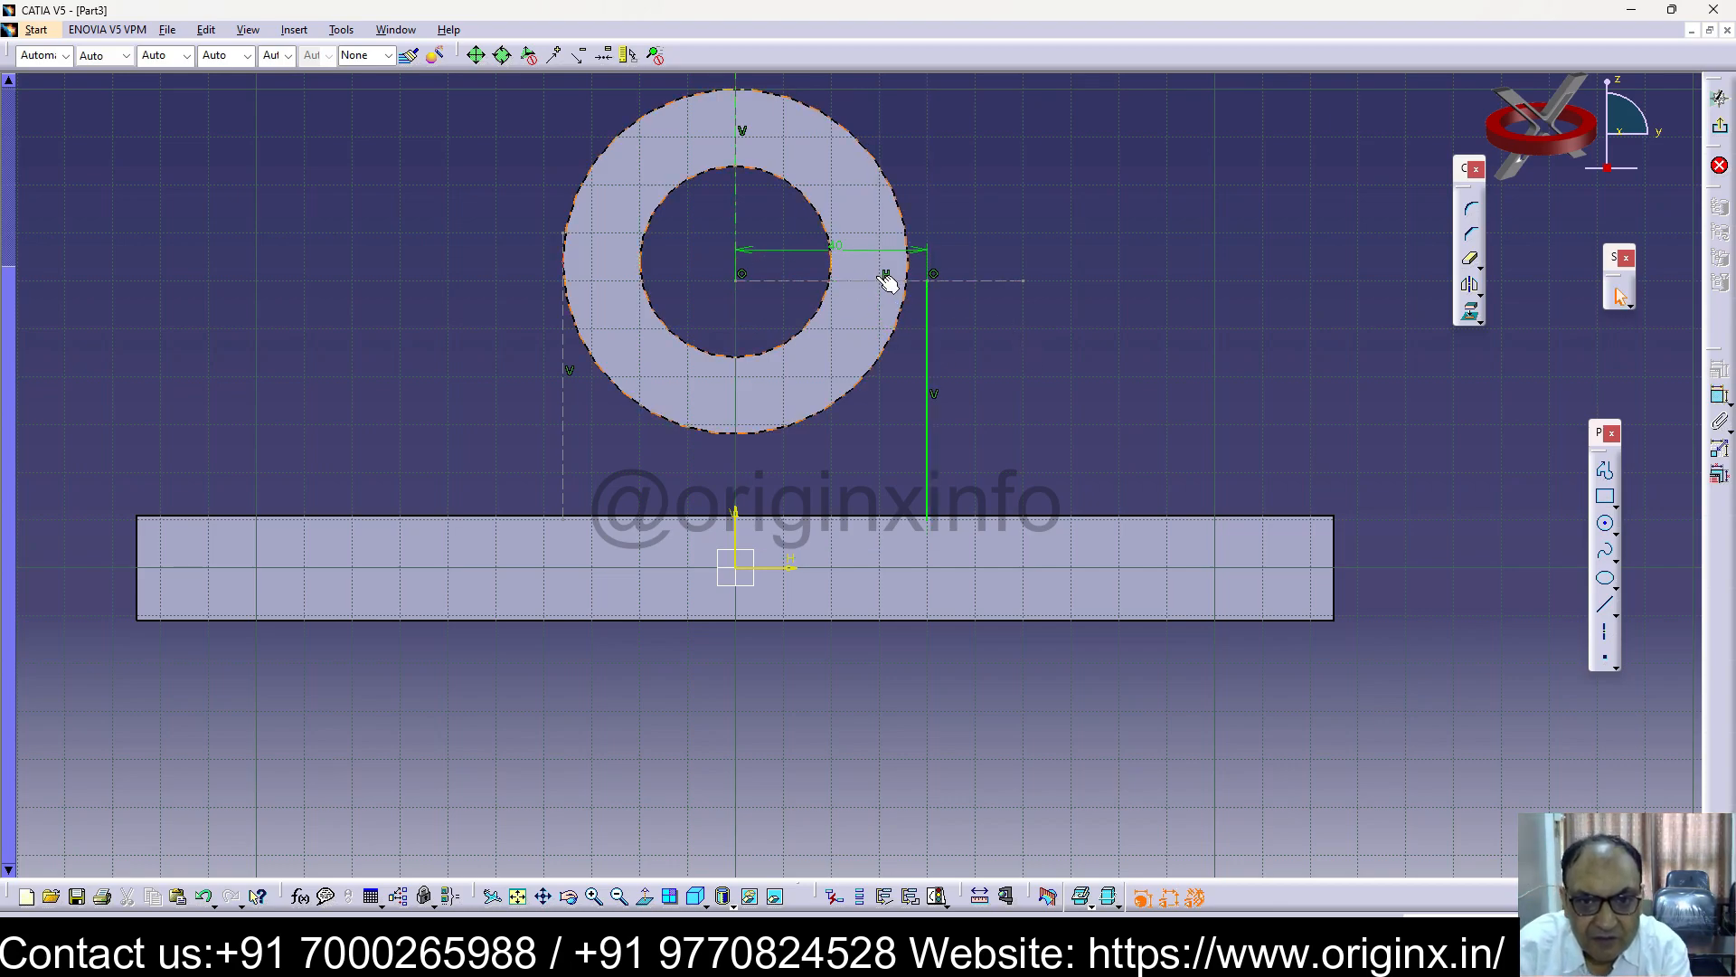
click(776, 251)
key(Delete)
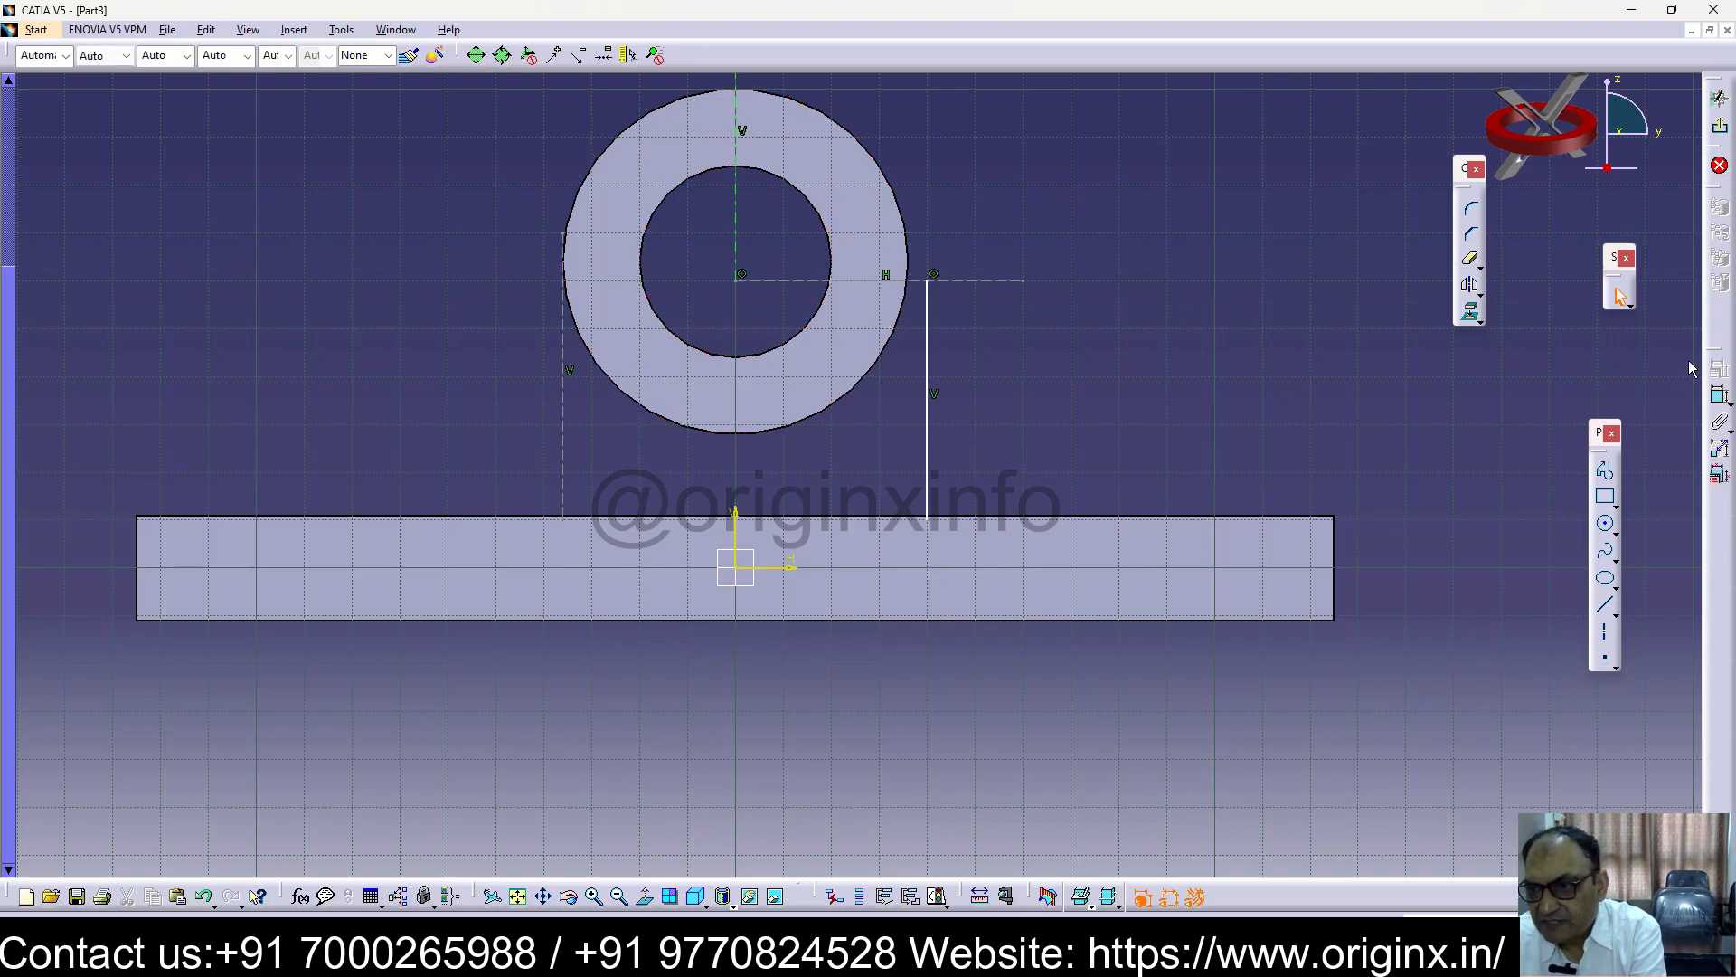
Move the vertical line up so the attached horizontal axis passes through the cylinder's centre
drag(930, 346, 923, 331)
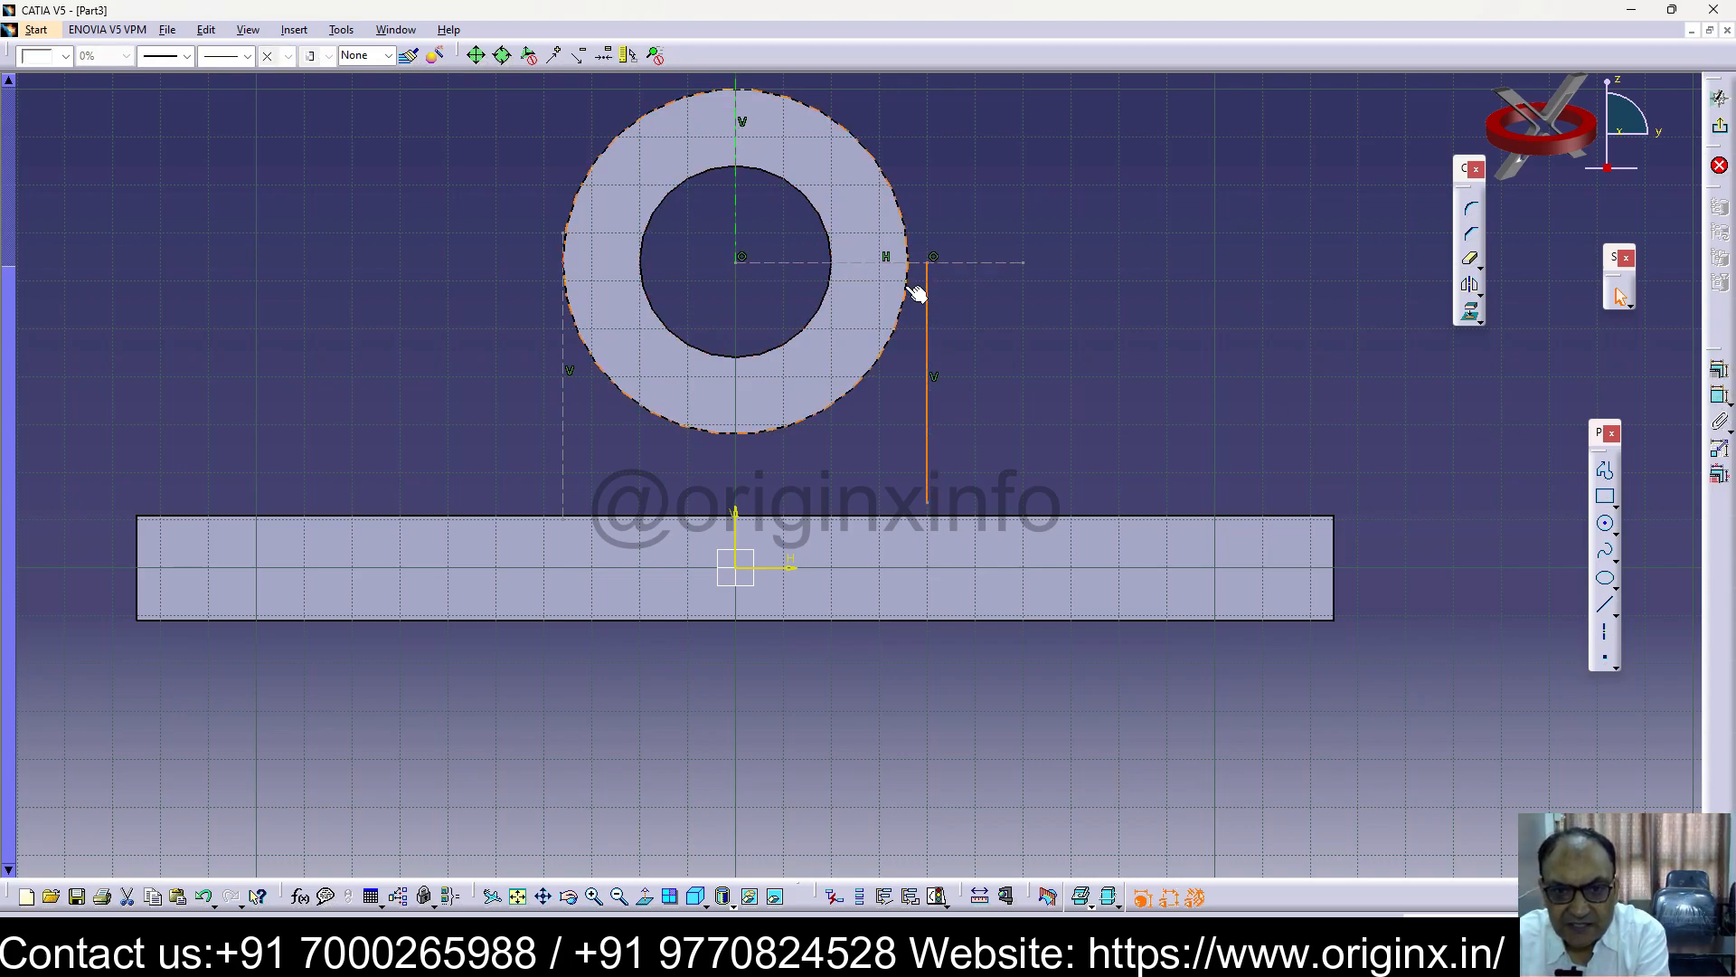
click(907, 264)
click(904, 292)
click(1028, 340)
Dimension the gap between the cylinder's outer circle and the solid vertical line and set it to 0 mm
click(1721, 397)
click(897, 172)
click(925, 288)
click(929, 208)
double_click(930, 207)
text(0)
key(Return)
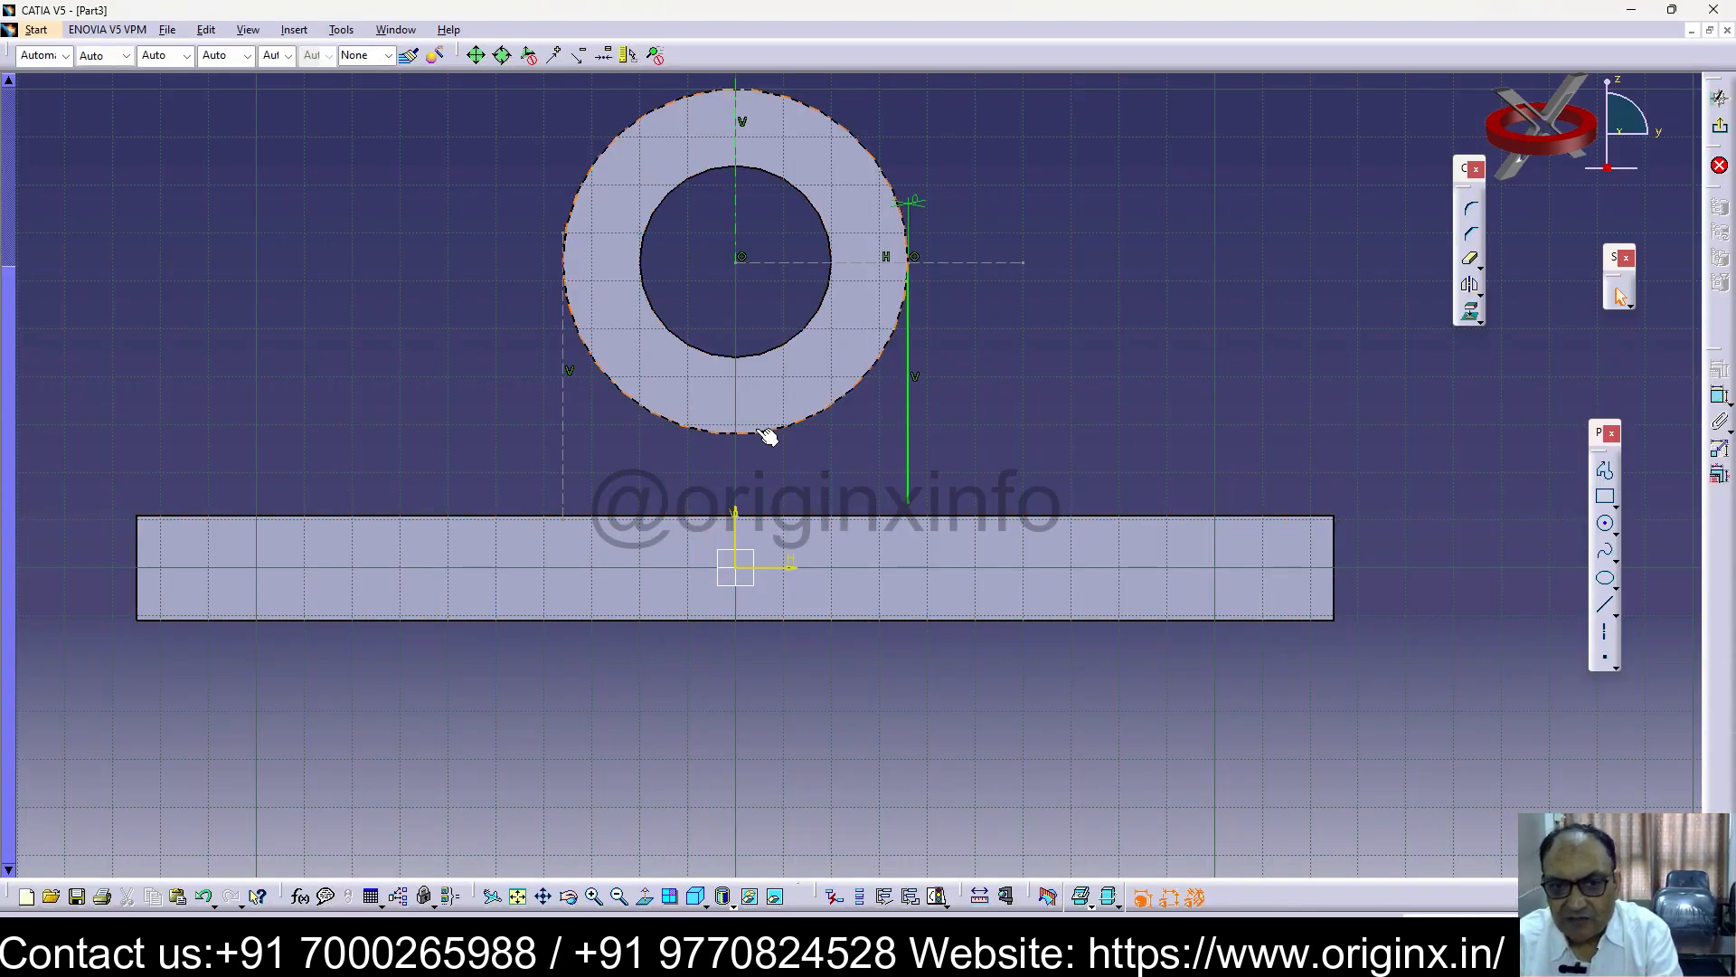
Mirror the solid line about the vertical axis and extend the lower ends of both lines to the plate's upper edge
click(1472, 287)
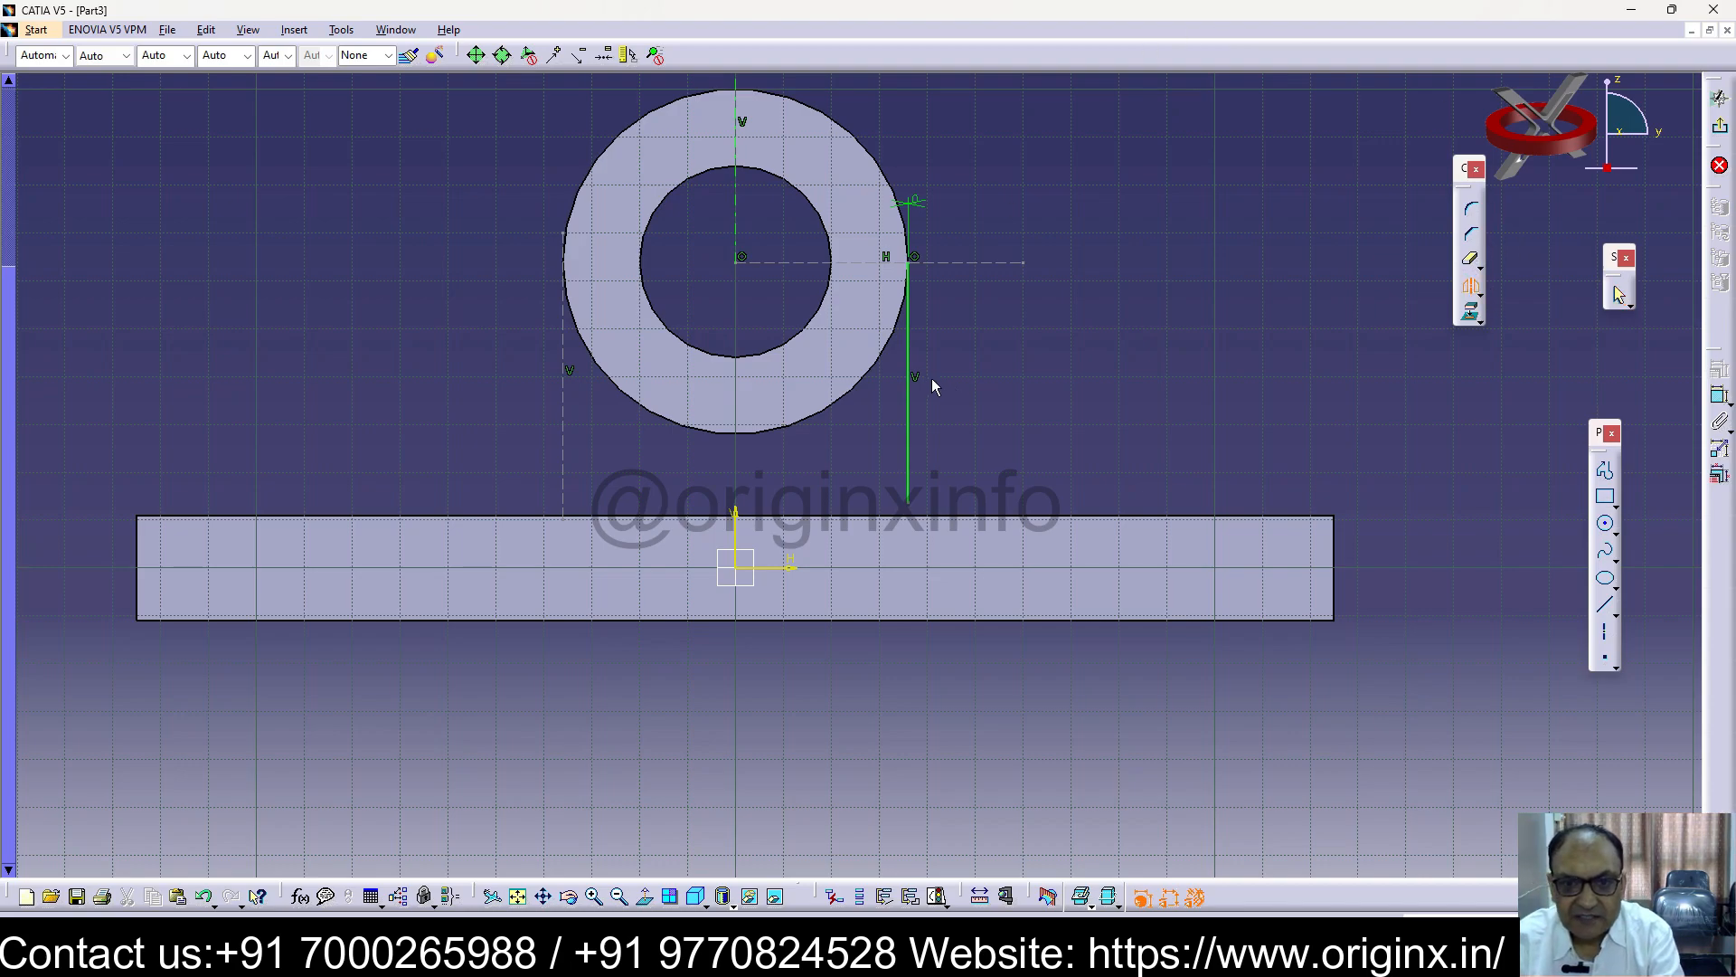
click(918, 367)
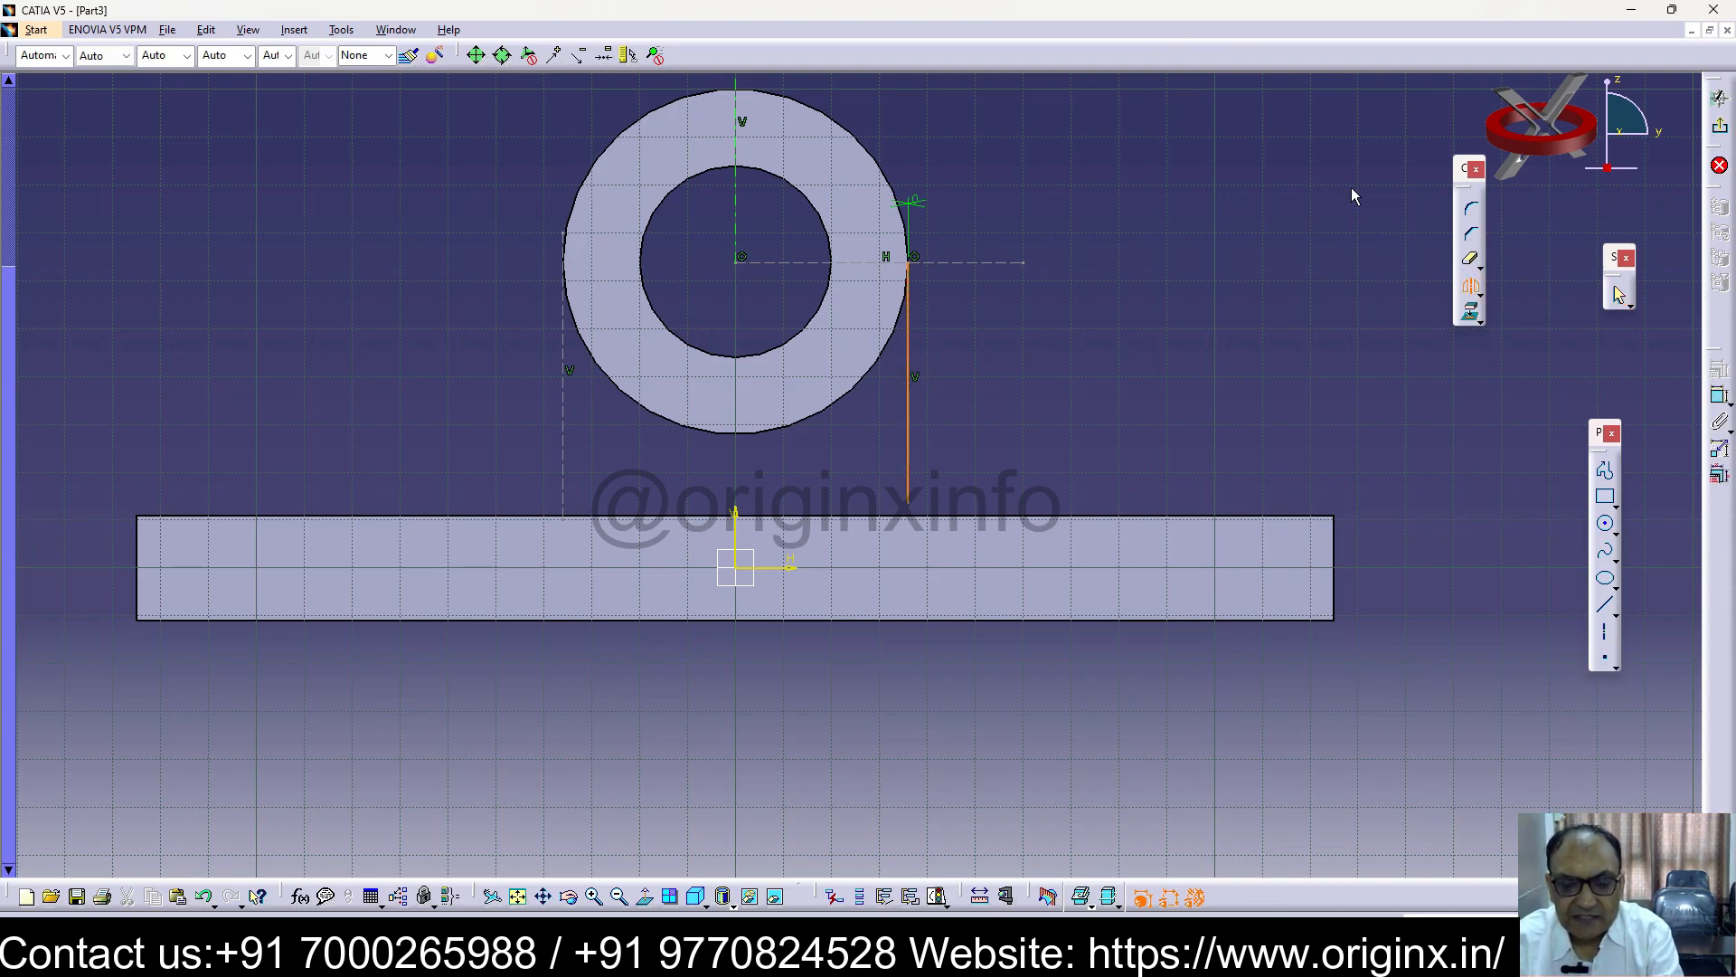
click(737, 212)
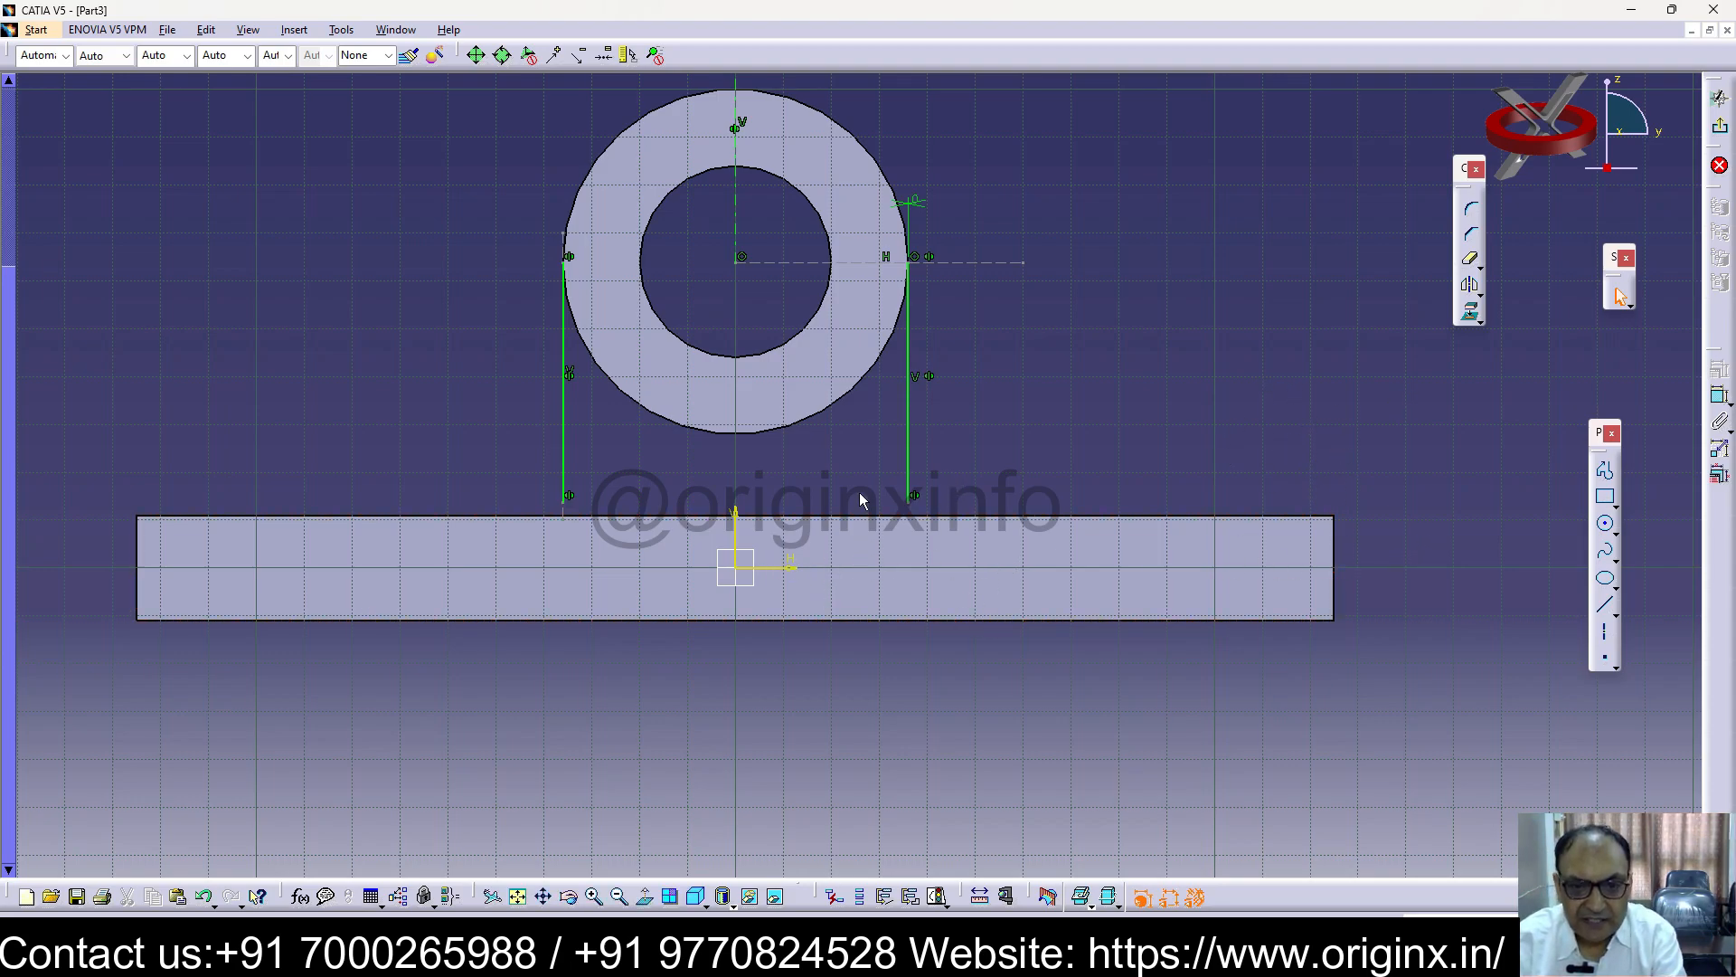
drag(910, 499, 909, 517)
click(1231, 413)
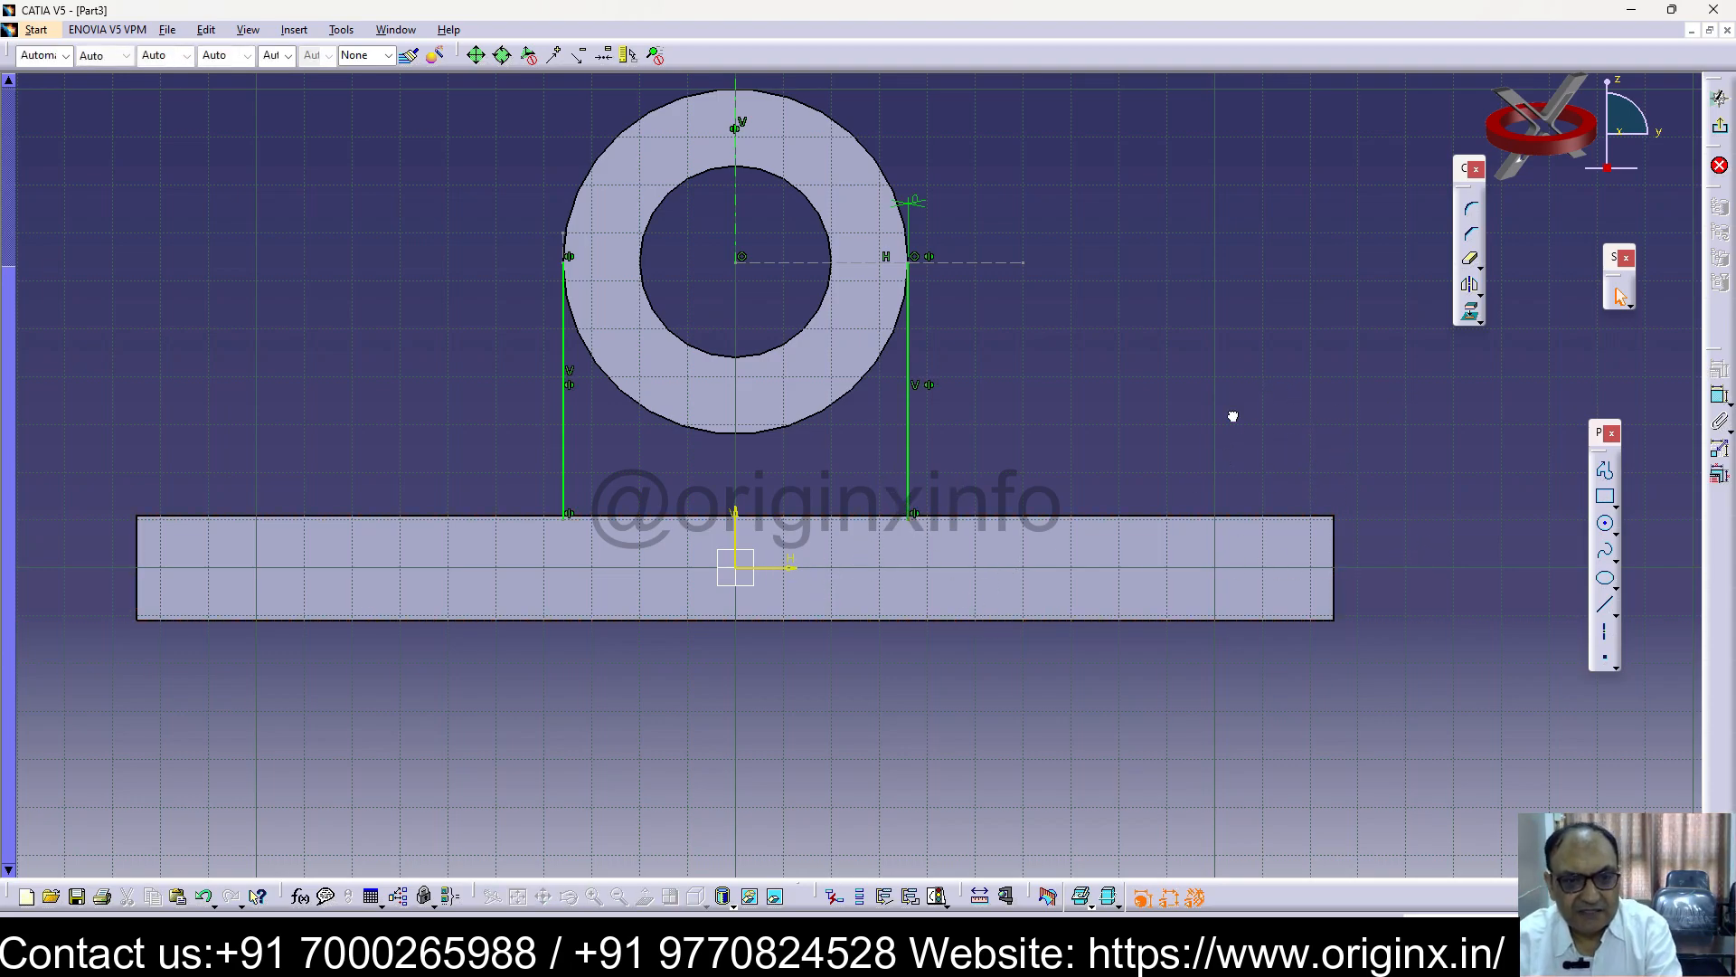
Draw a circle centred on the axis intersection, reaching almost to the cylinder's outer edge
click(1607, 526)
click(742, 258)
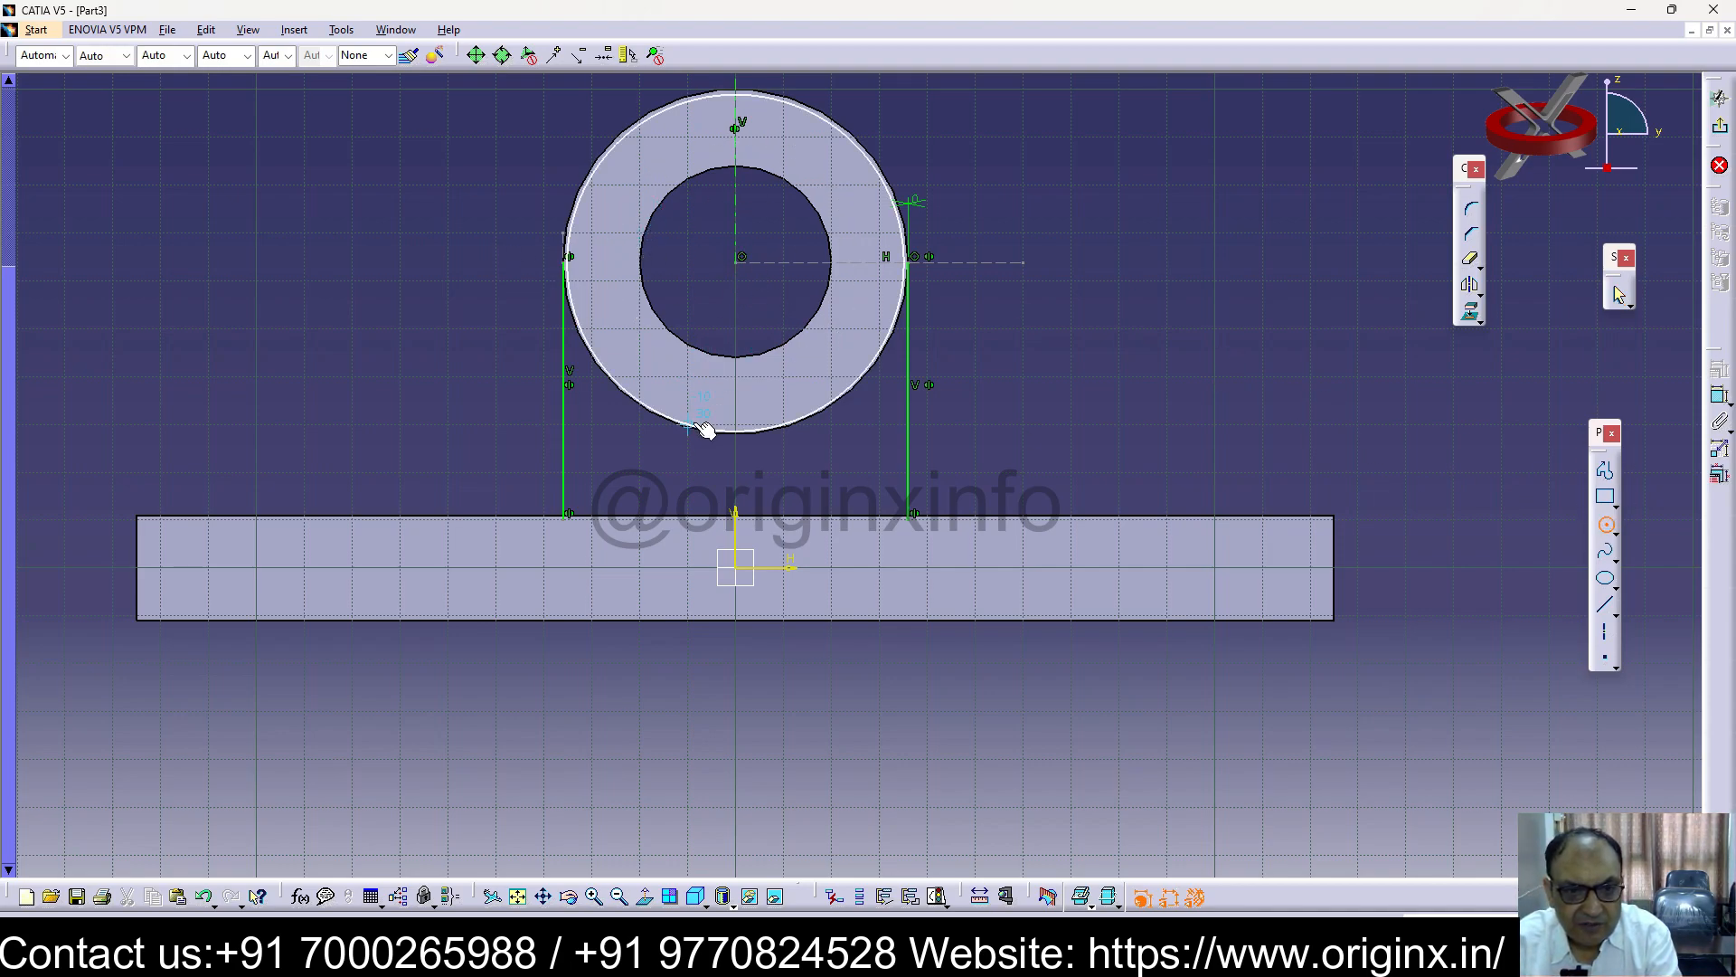
click(705, 429)
click(1276, 351)
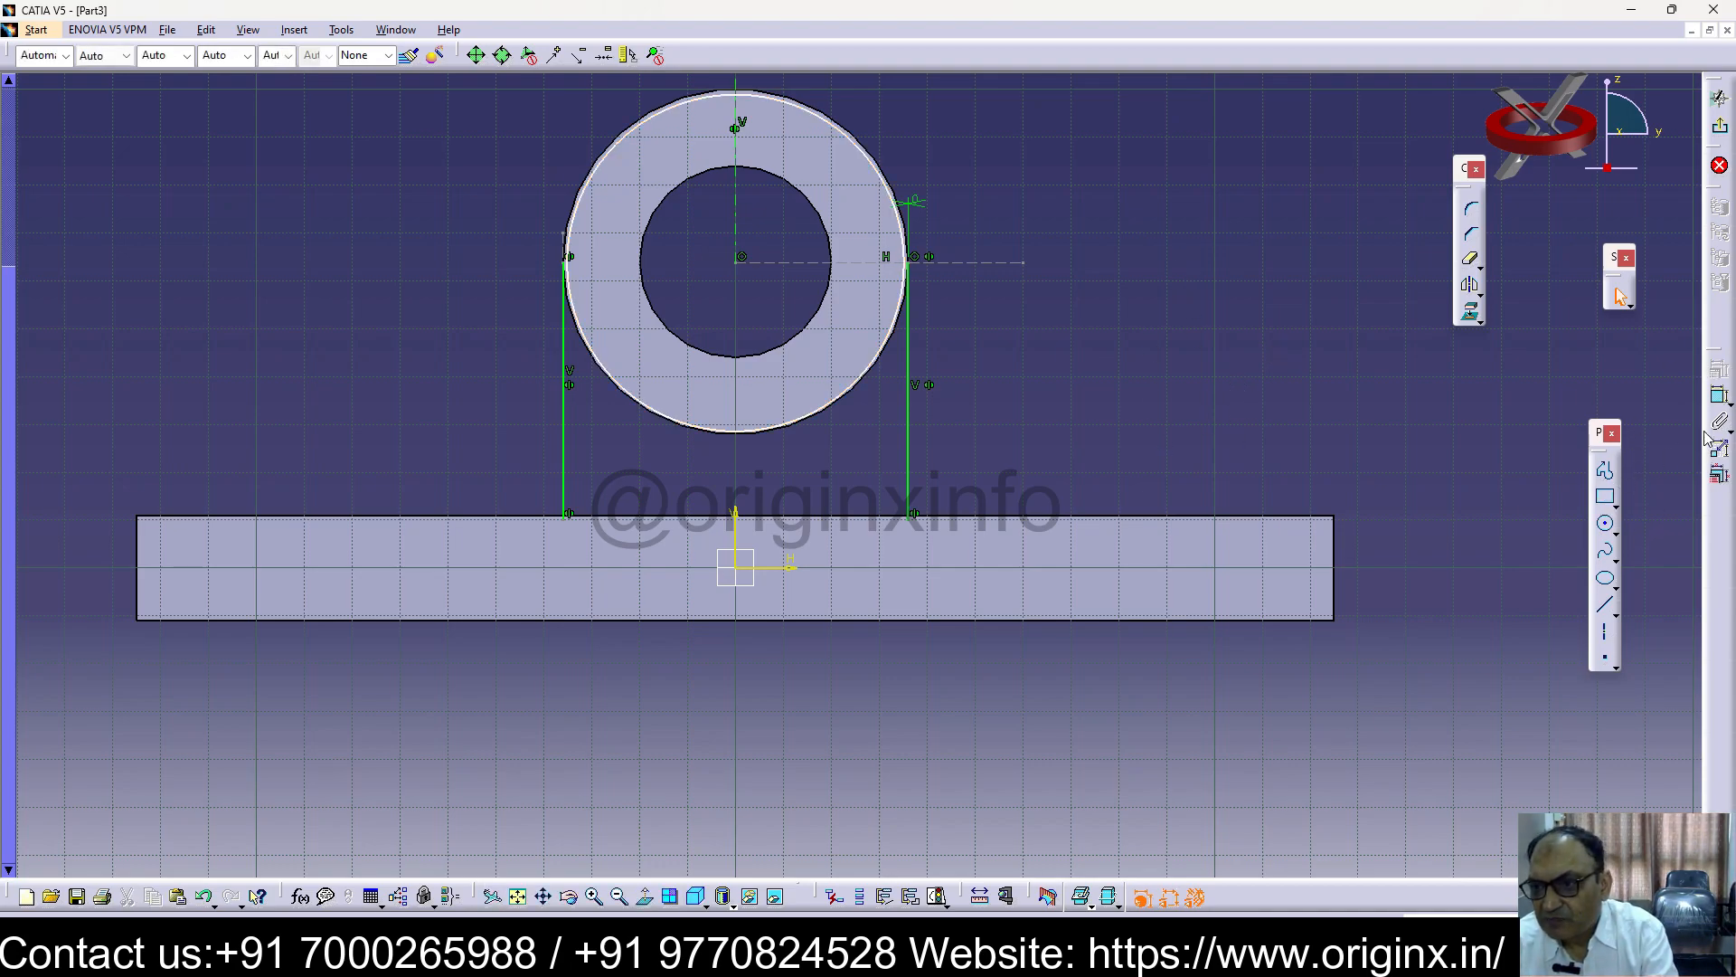
Trim away the sketched circle that follows the hollow cylinder's outer edge
click(1471, 260)
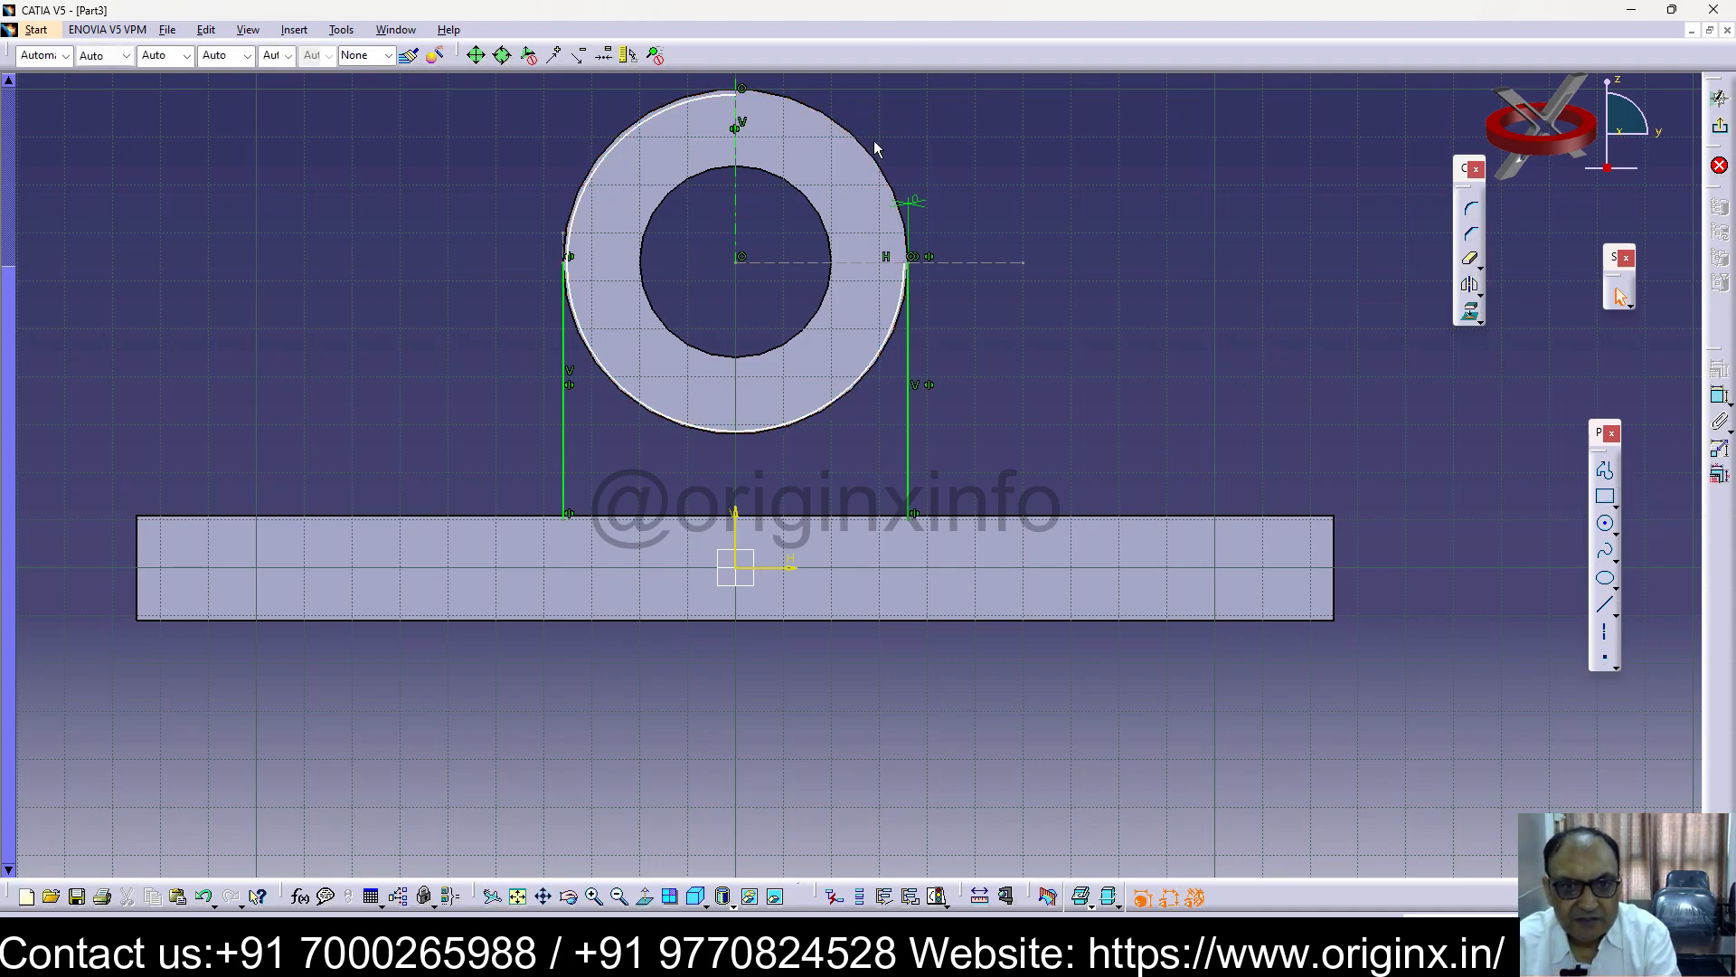
click(708, 93)
click(1301, 370)
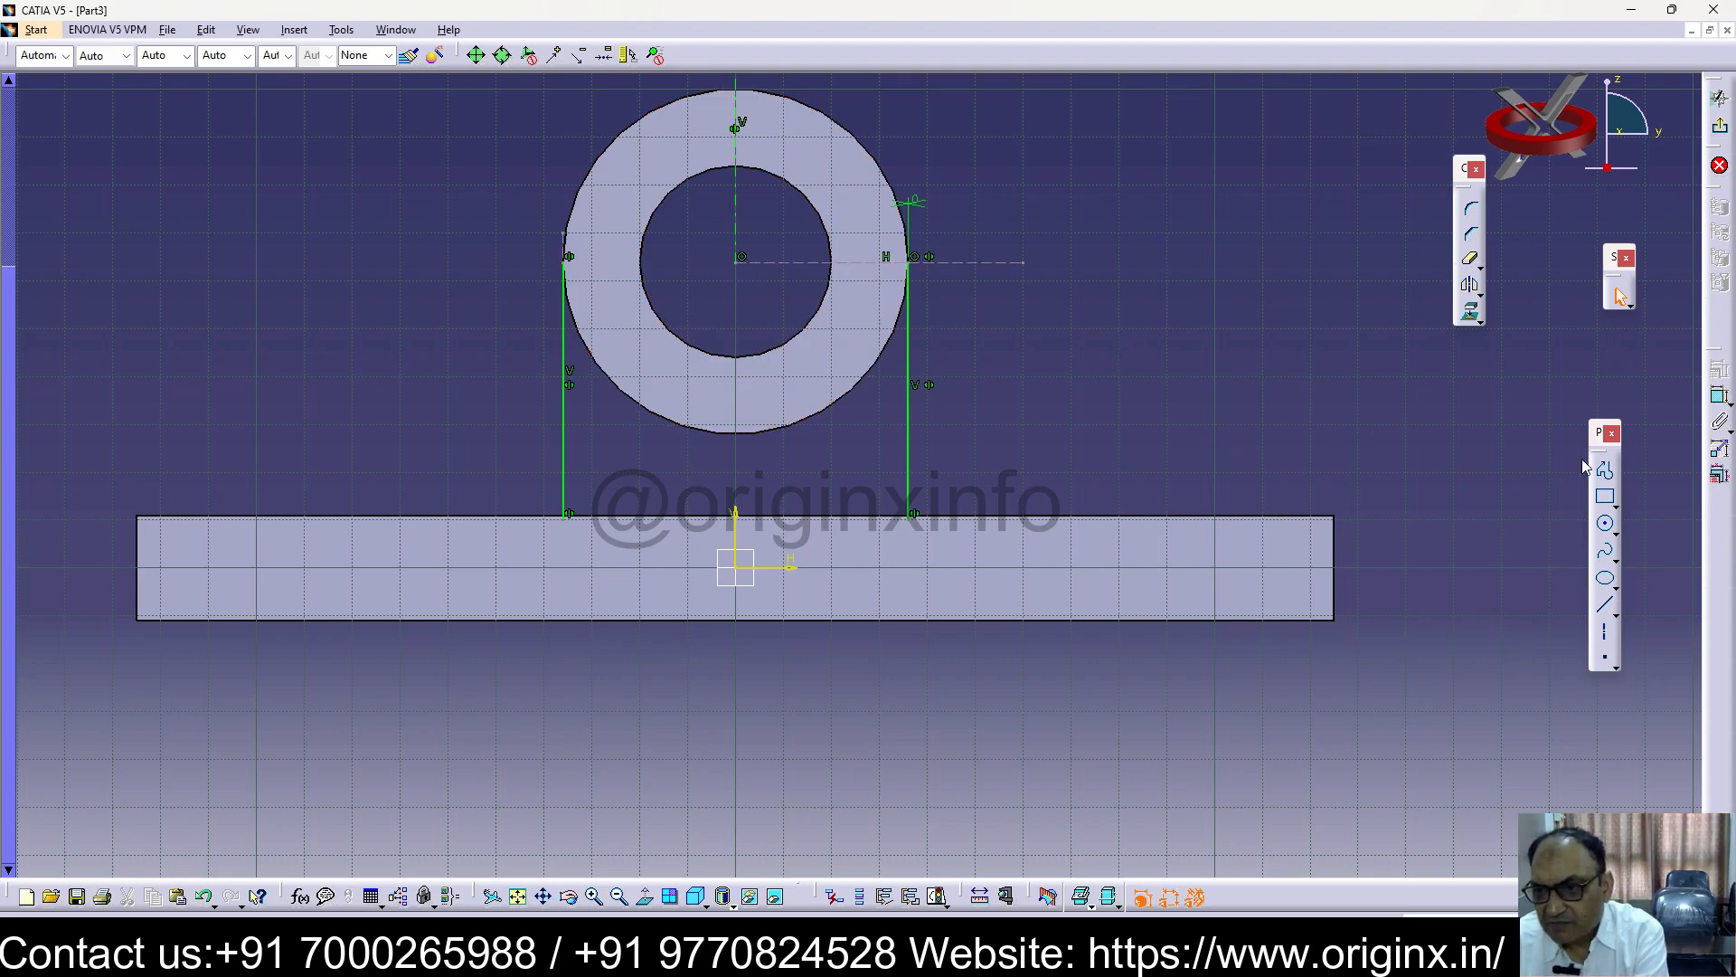
Project the hollow cylinder's outer edge into the sketch and trim the projected circle on its upper side
click(1470, 312)
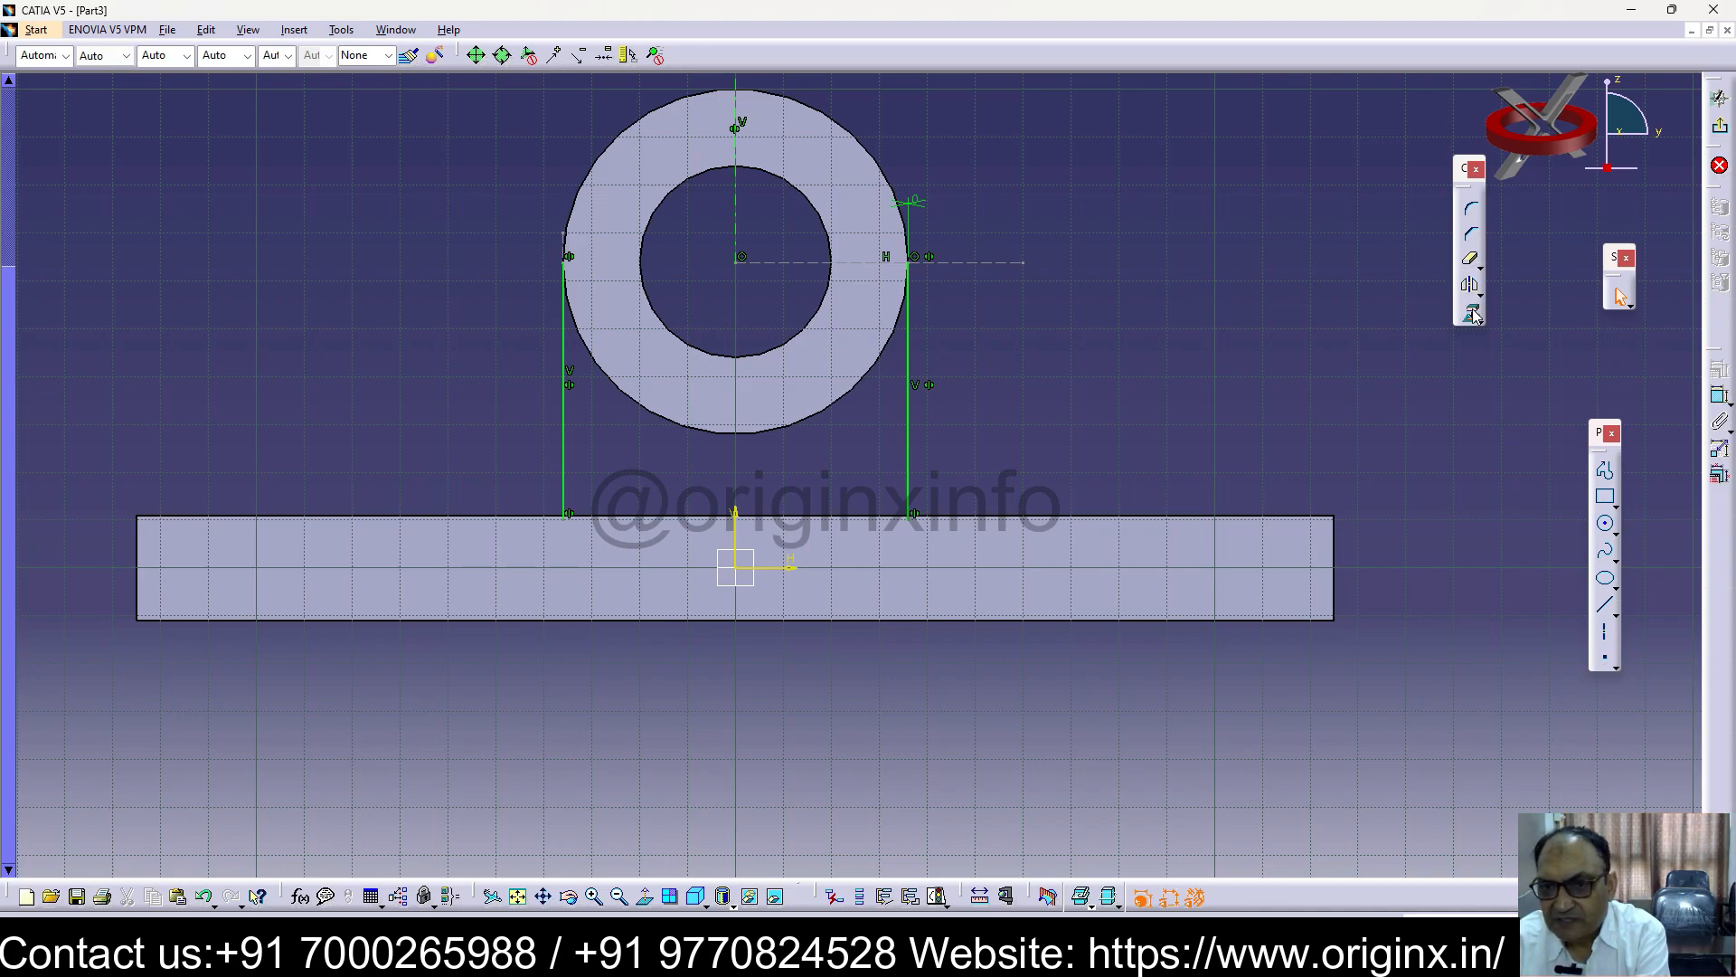
click(850, 404)
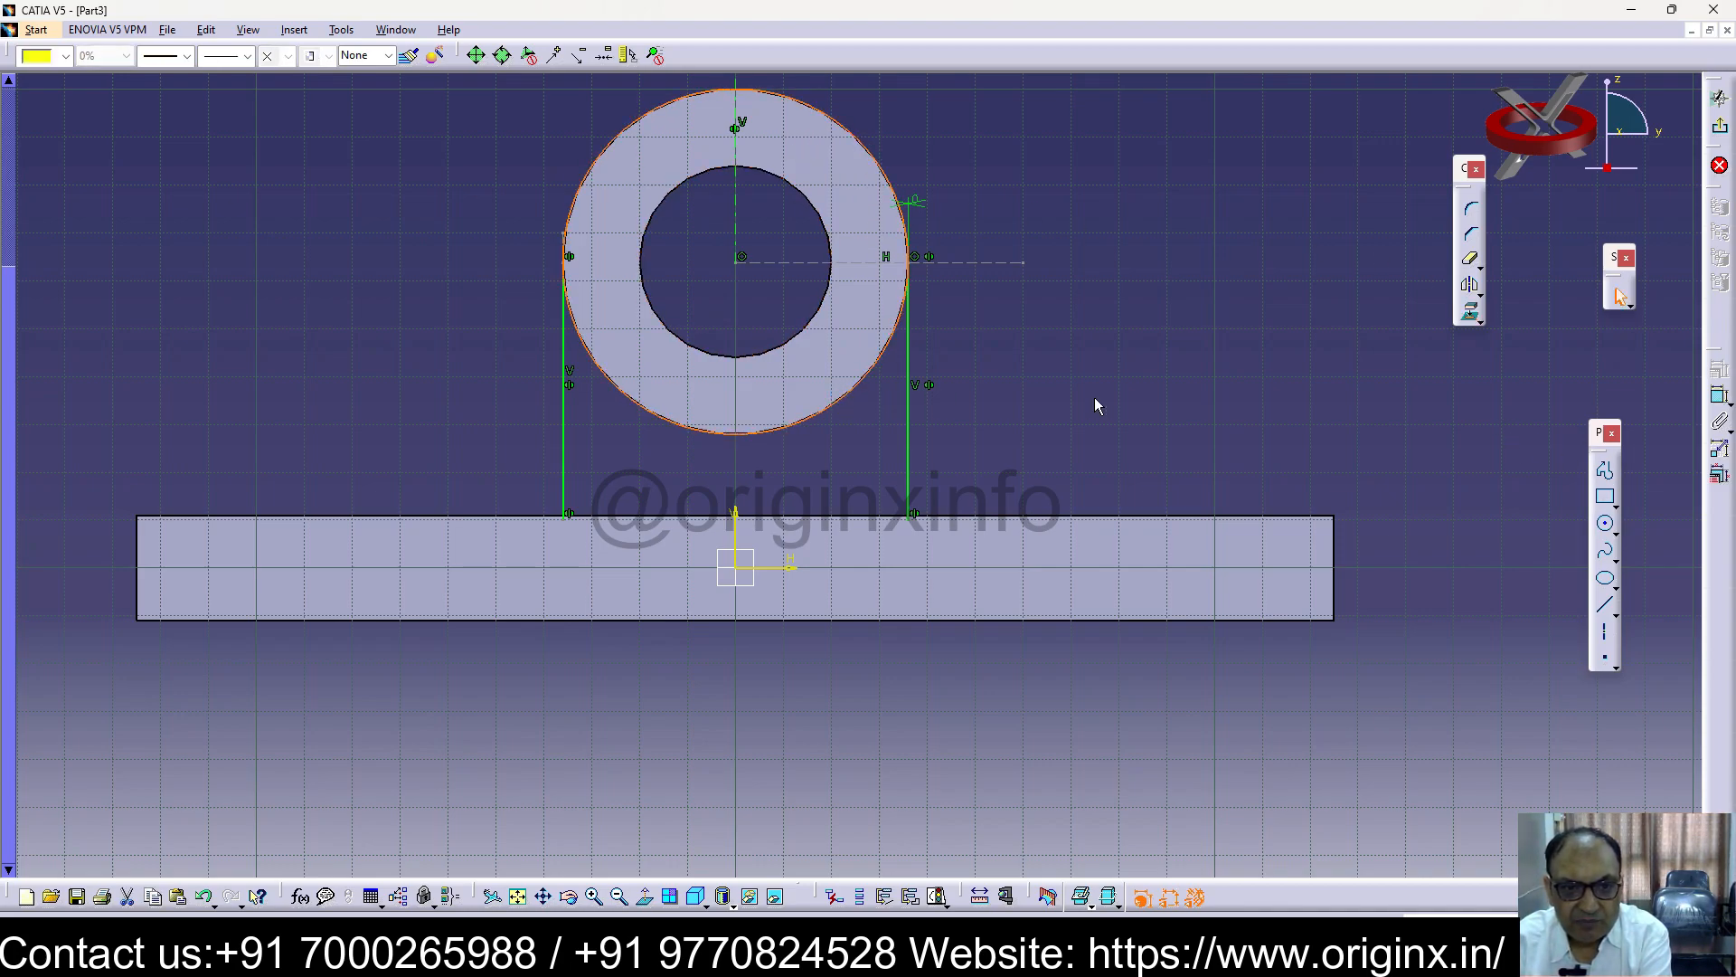
click(1471, 259)
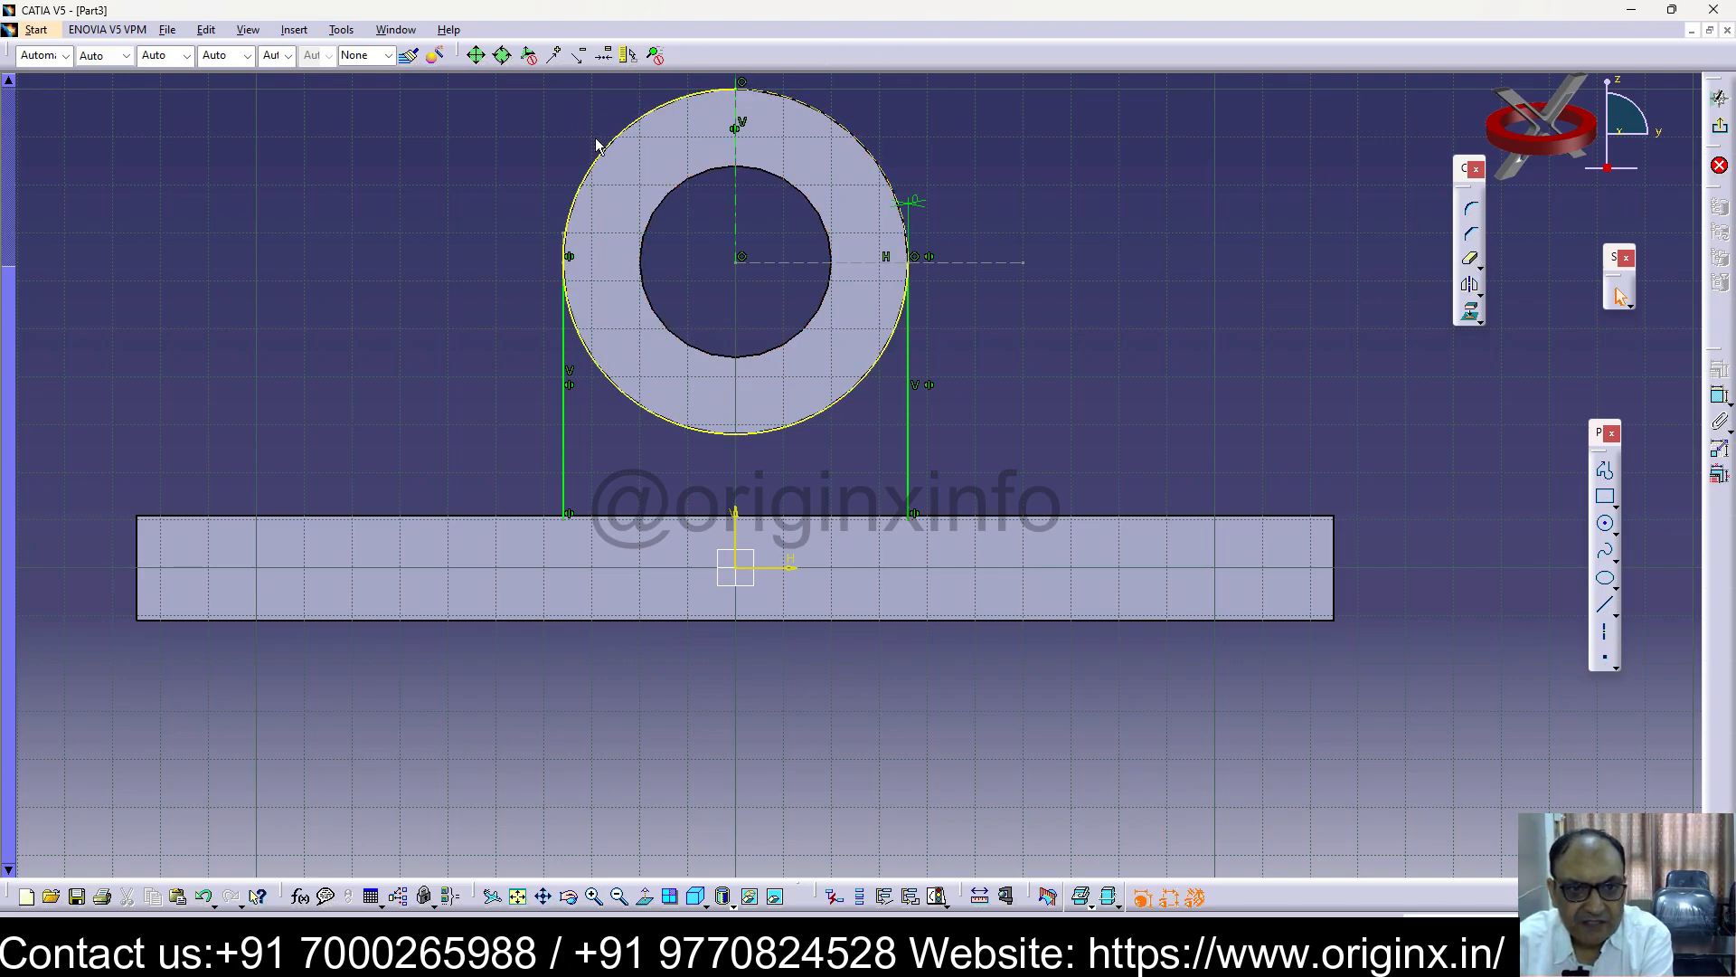
click(635, 125)
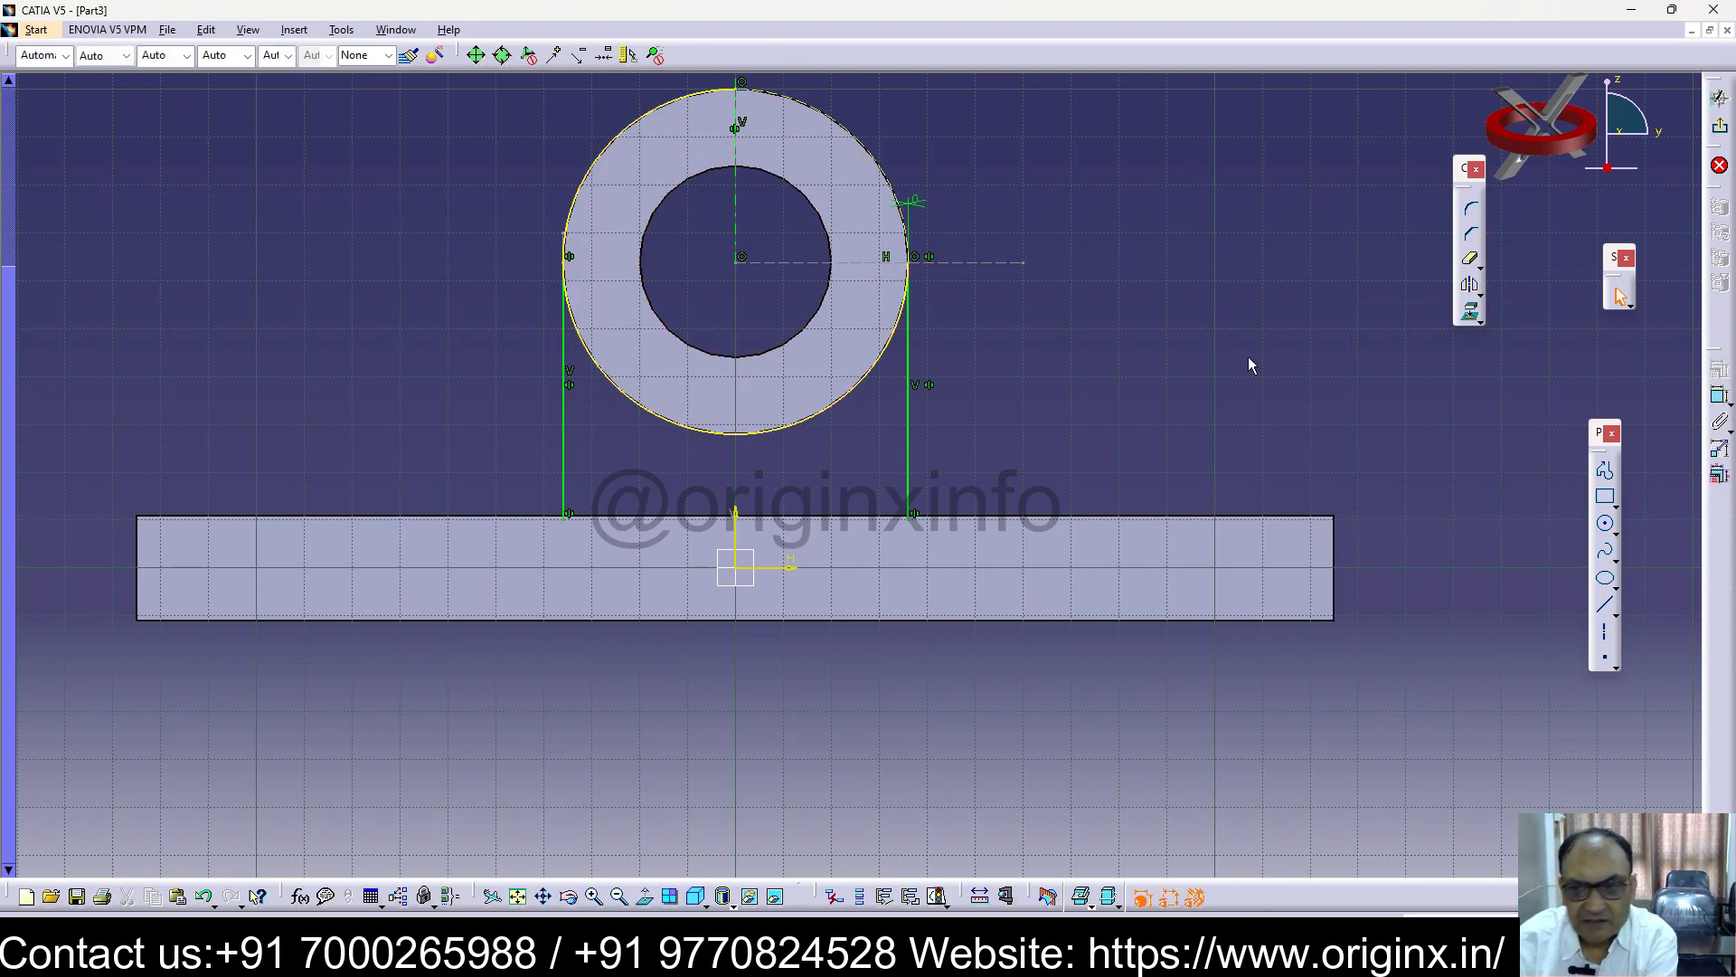
click(1469, 262)
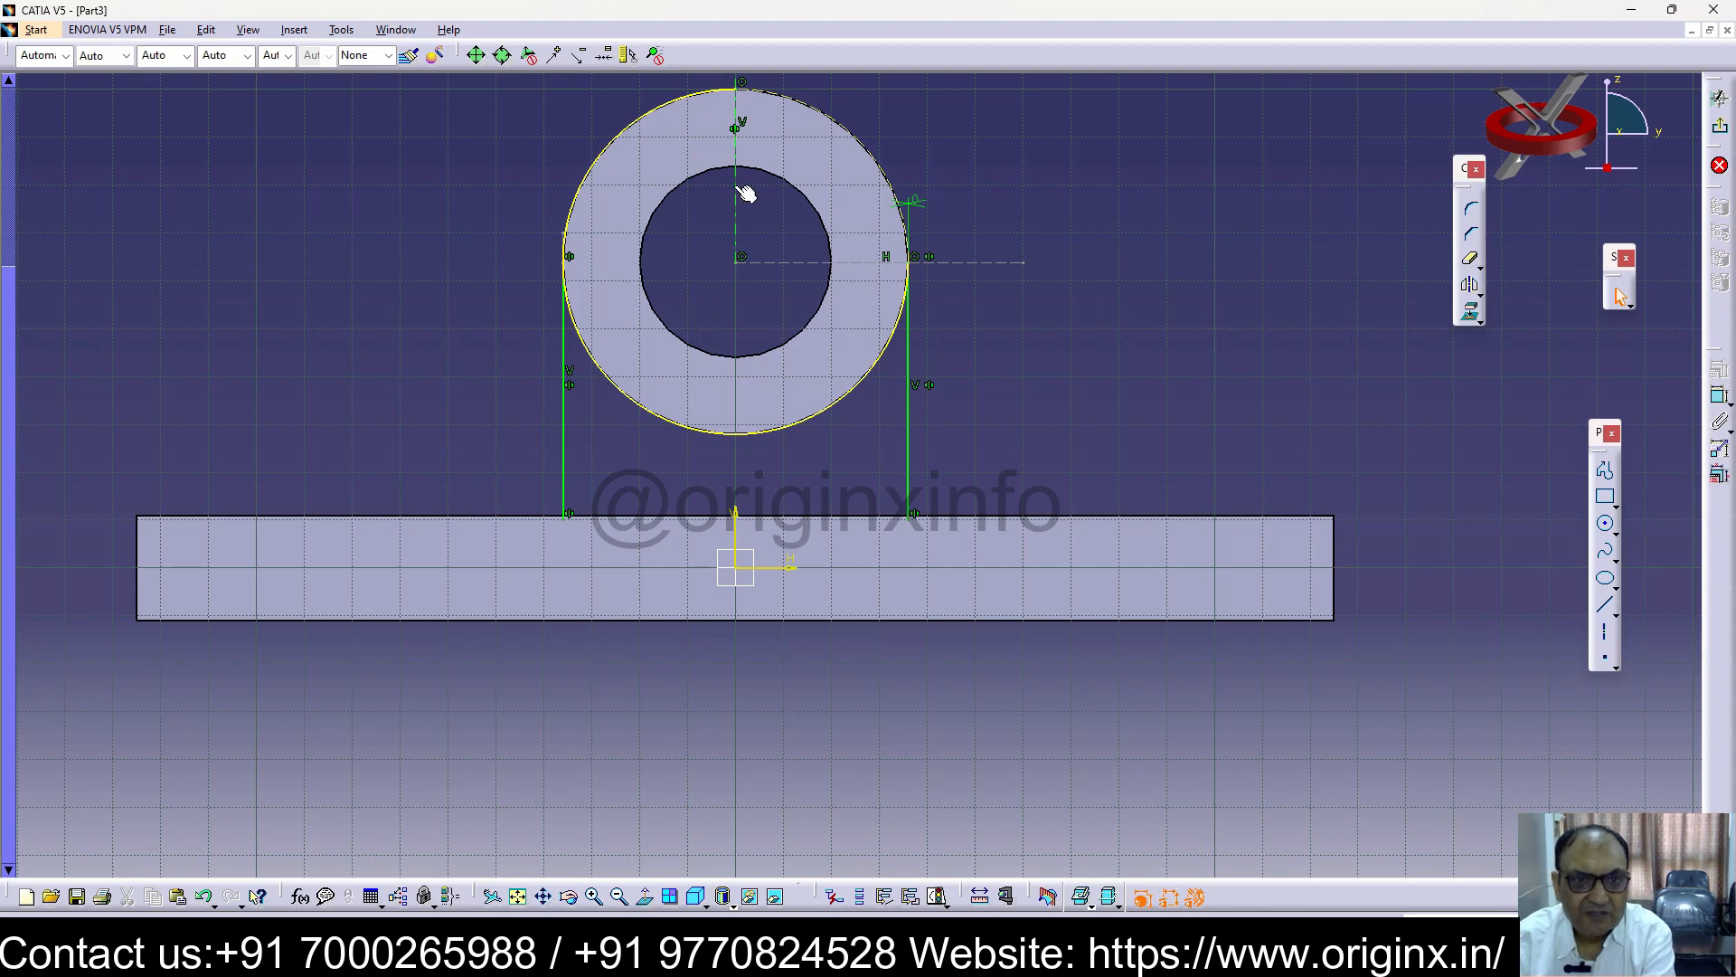
click(572, 212)
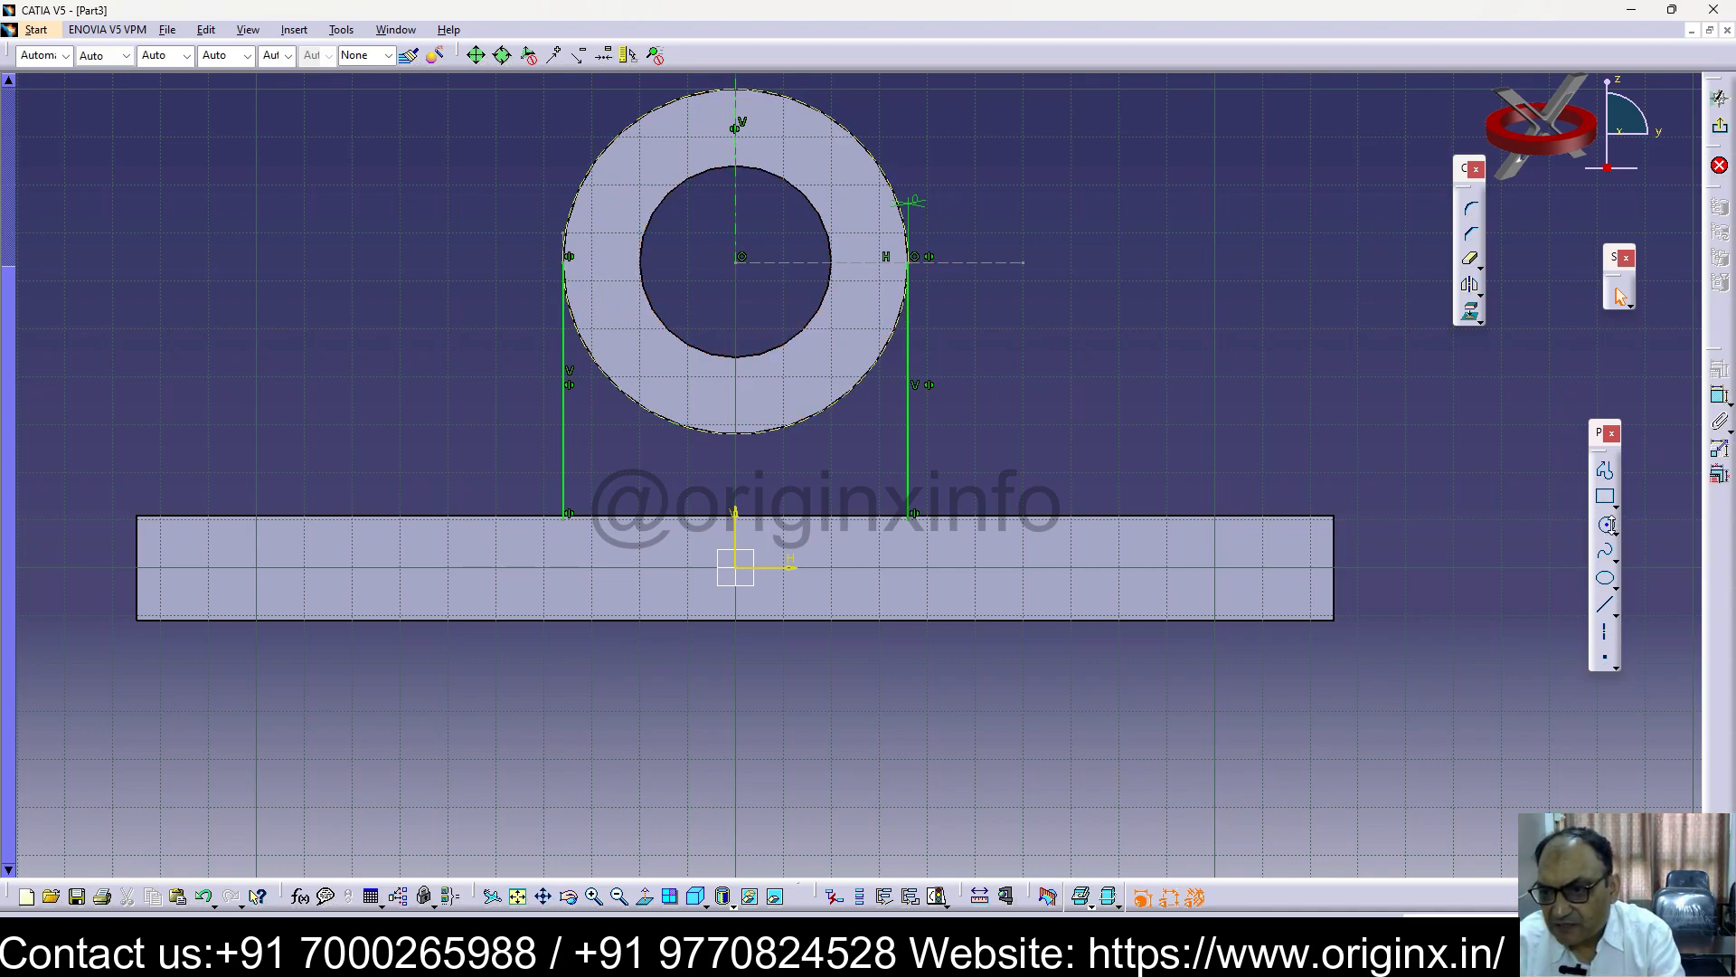
Draw an arc along the cylinder's lower half between the two vertical lines, and join the lines' lower ends with a straight line
click(1612, 530)
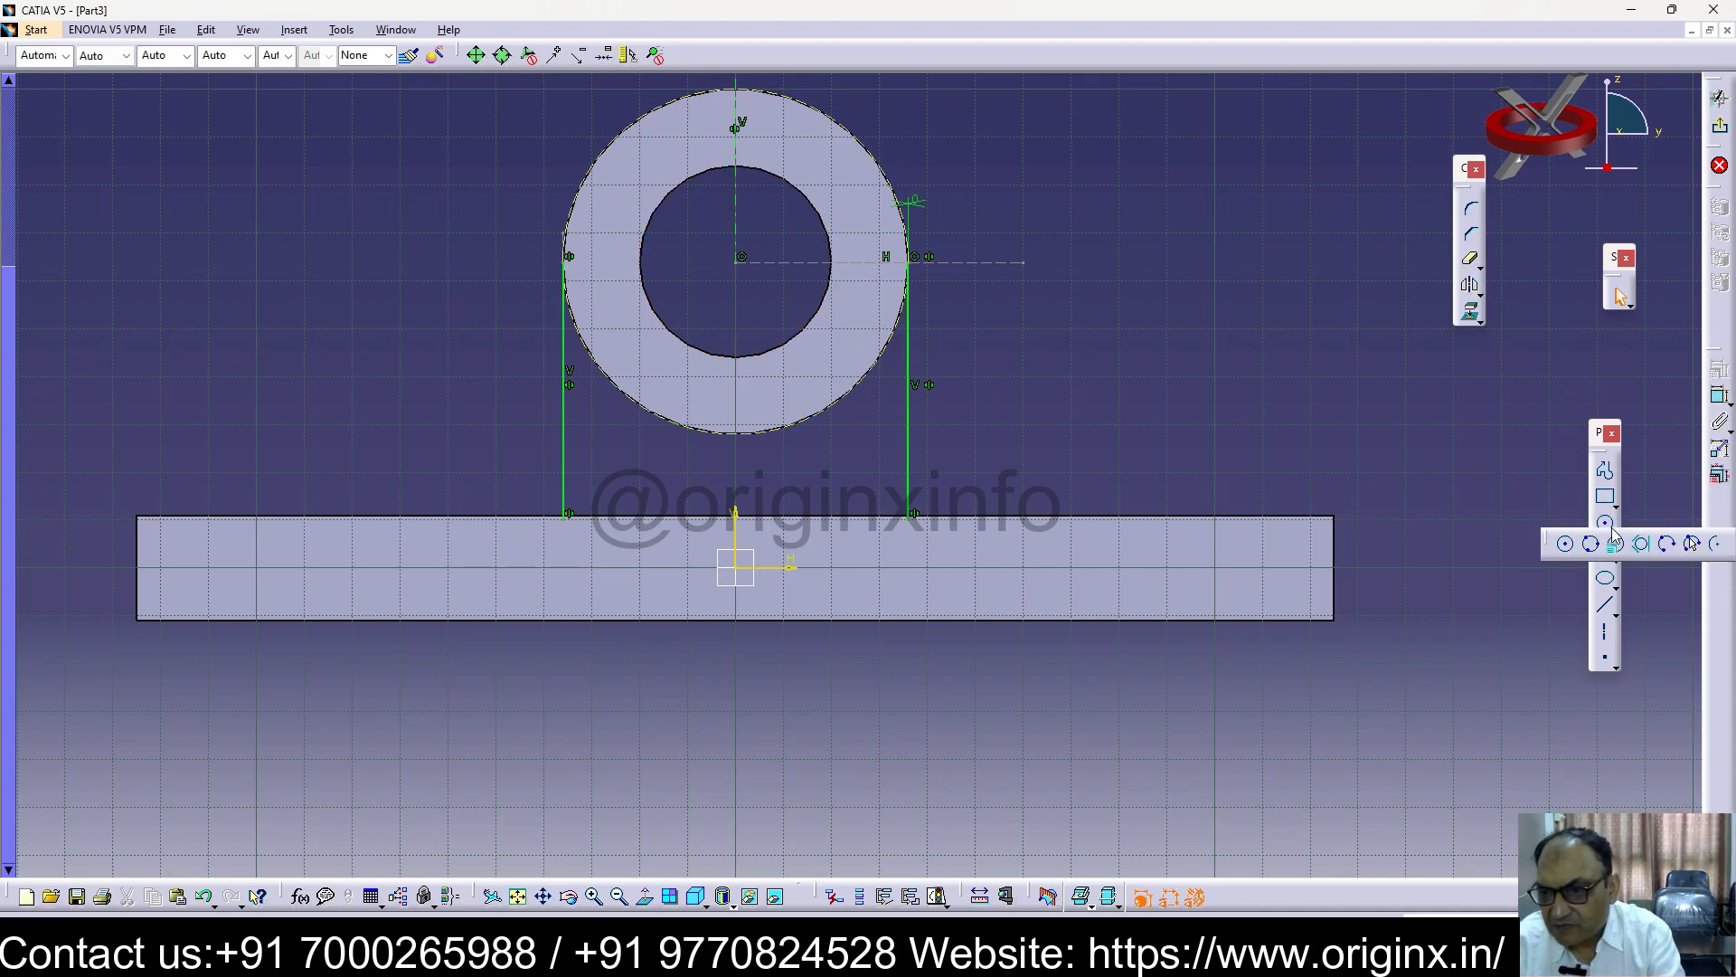
click(1667, 543)
click(908, 281)
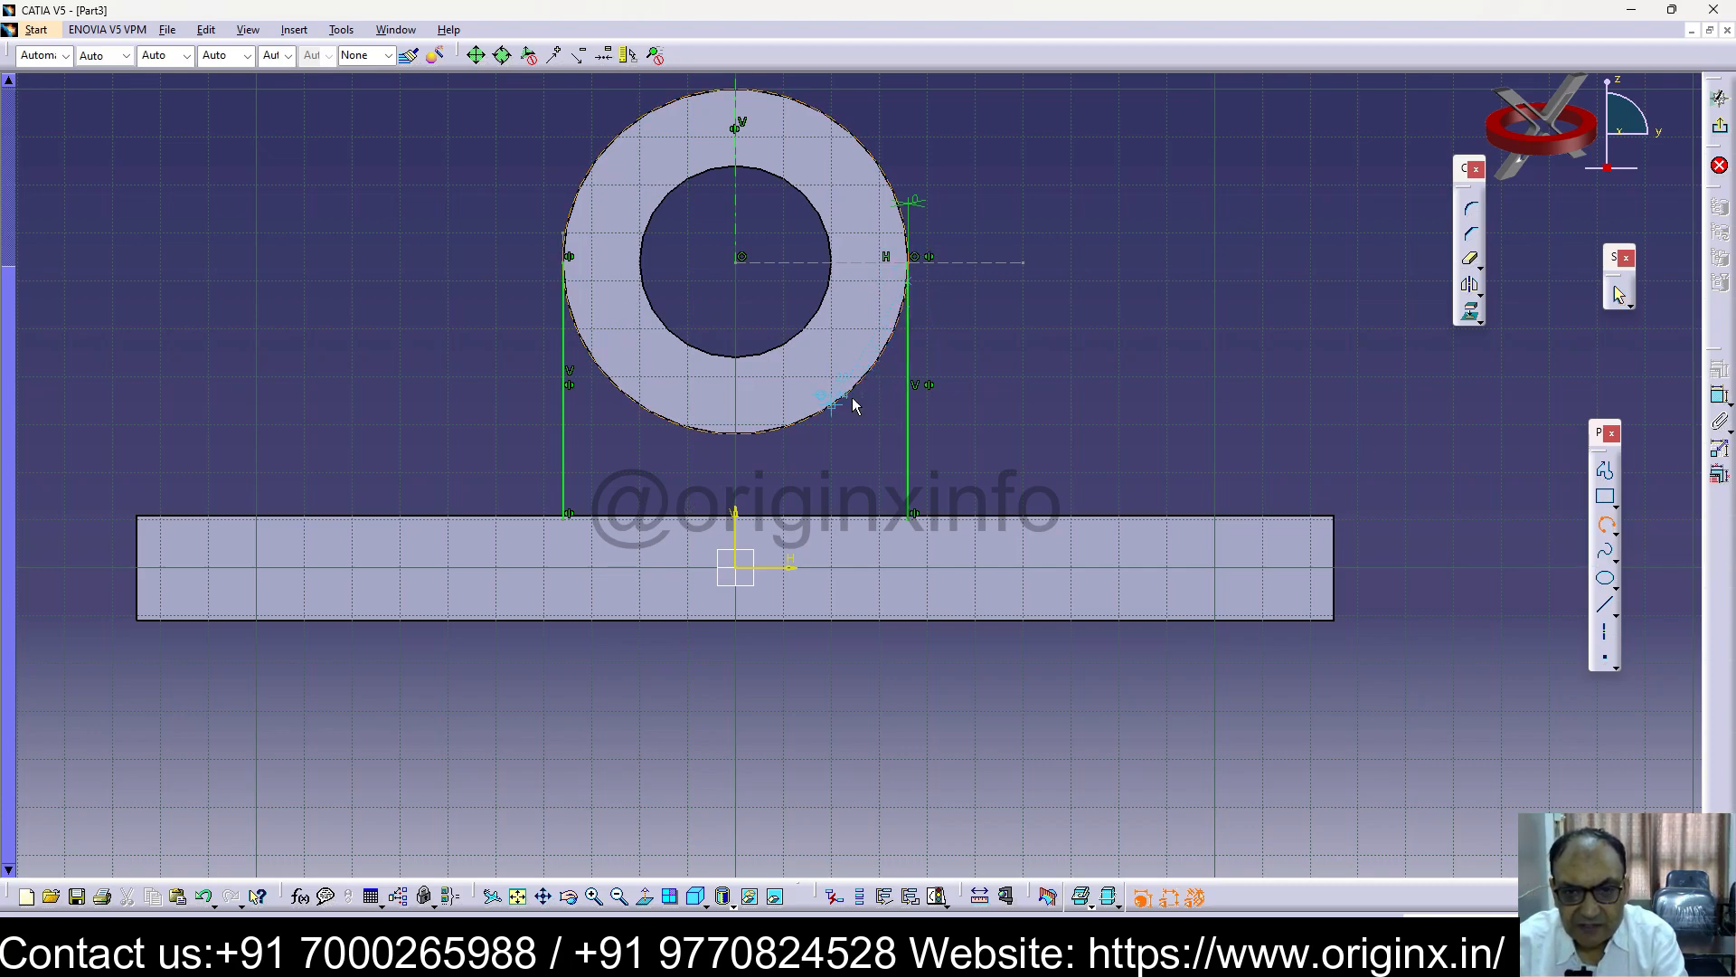
click(571, 286)
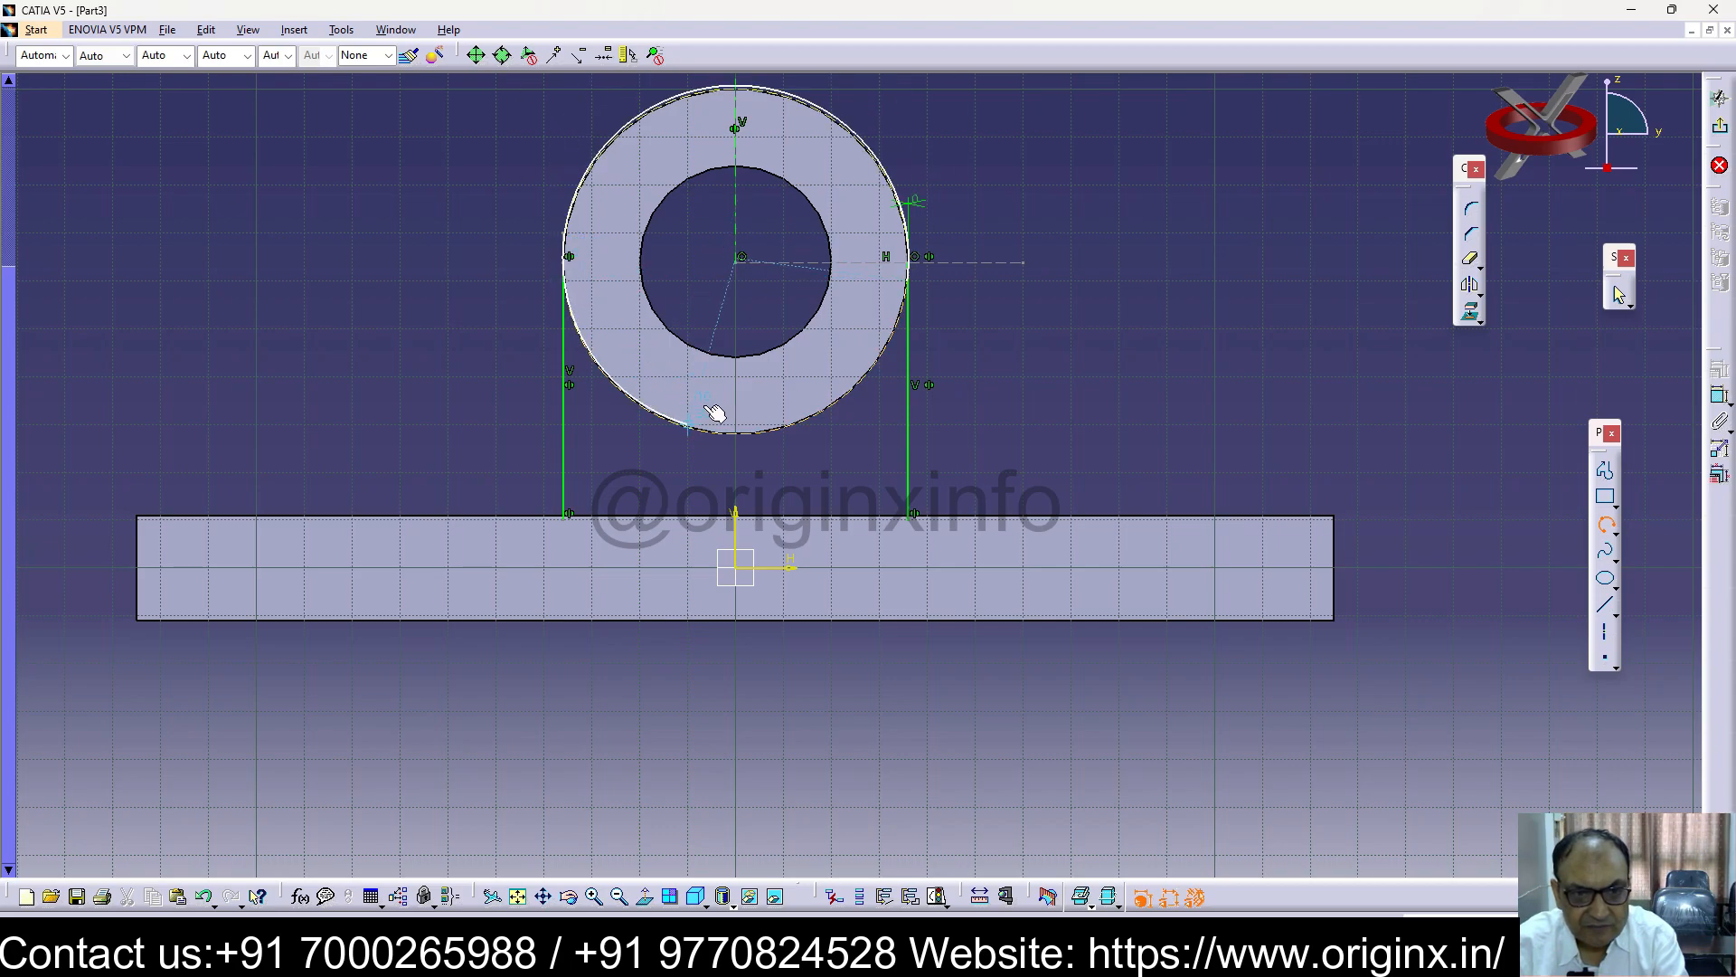
click(687, 114)
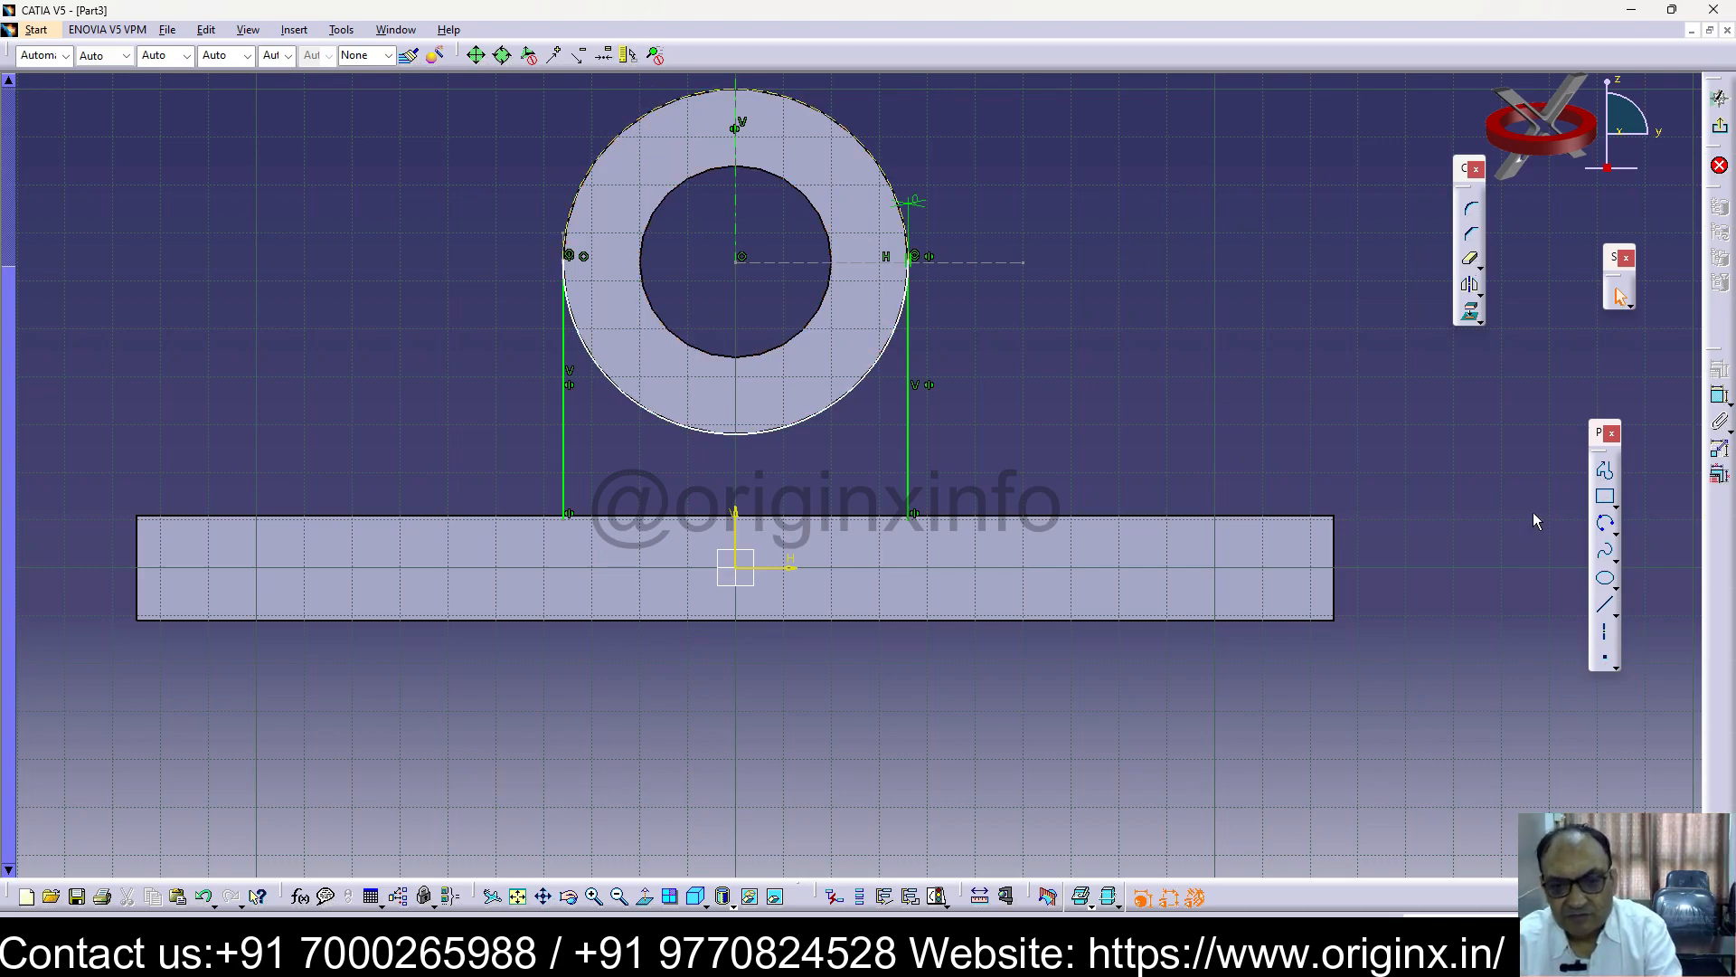
click(563, 513)
click(909, 513)
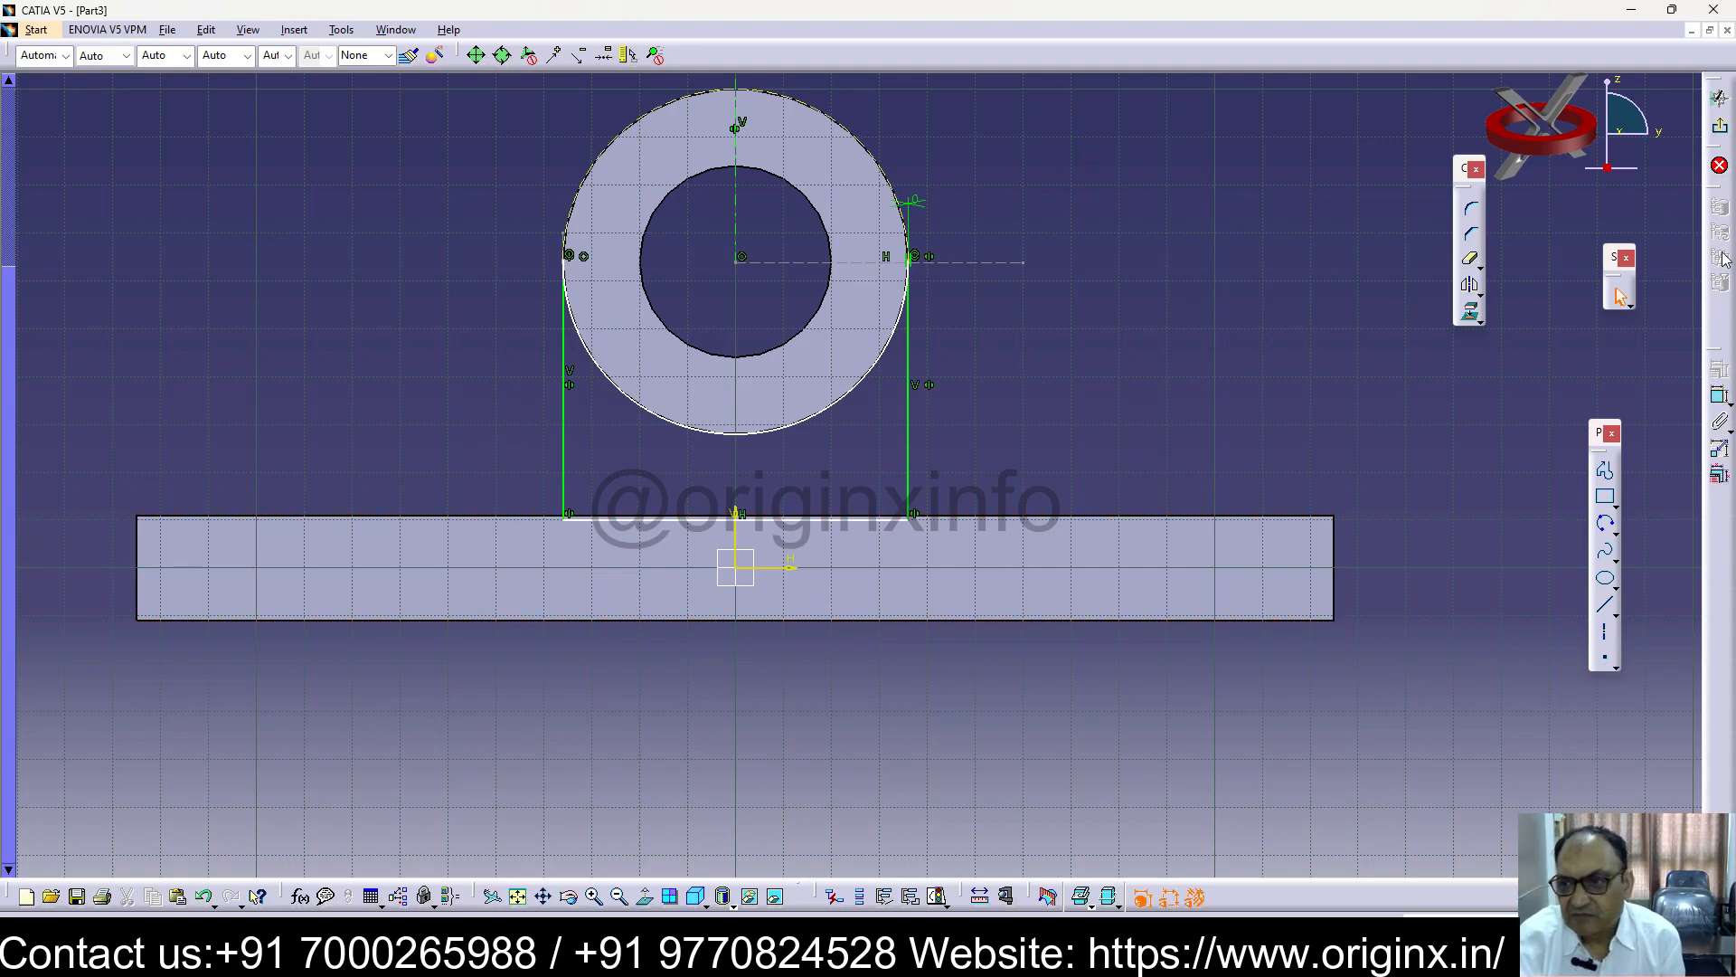
Exit the sketch, try to pad the profile between cylinder and base block, and undo the attempt
click(1720, 125)
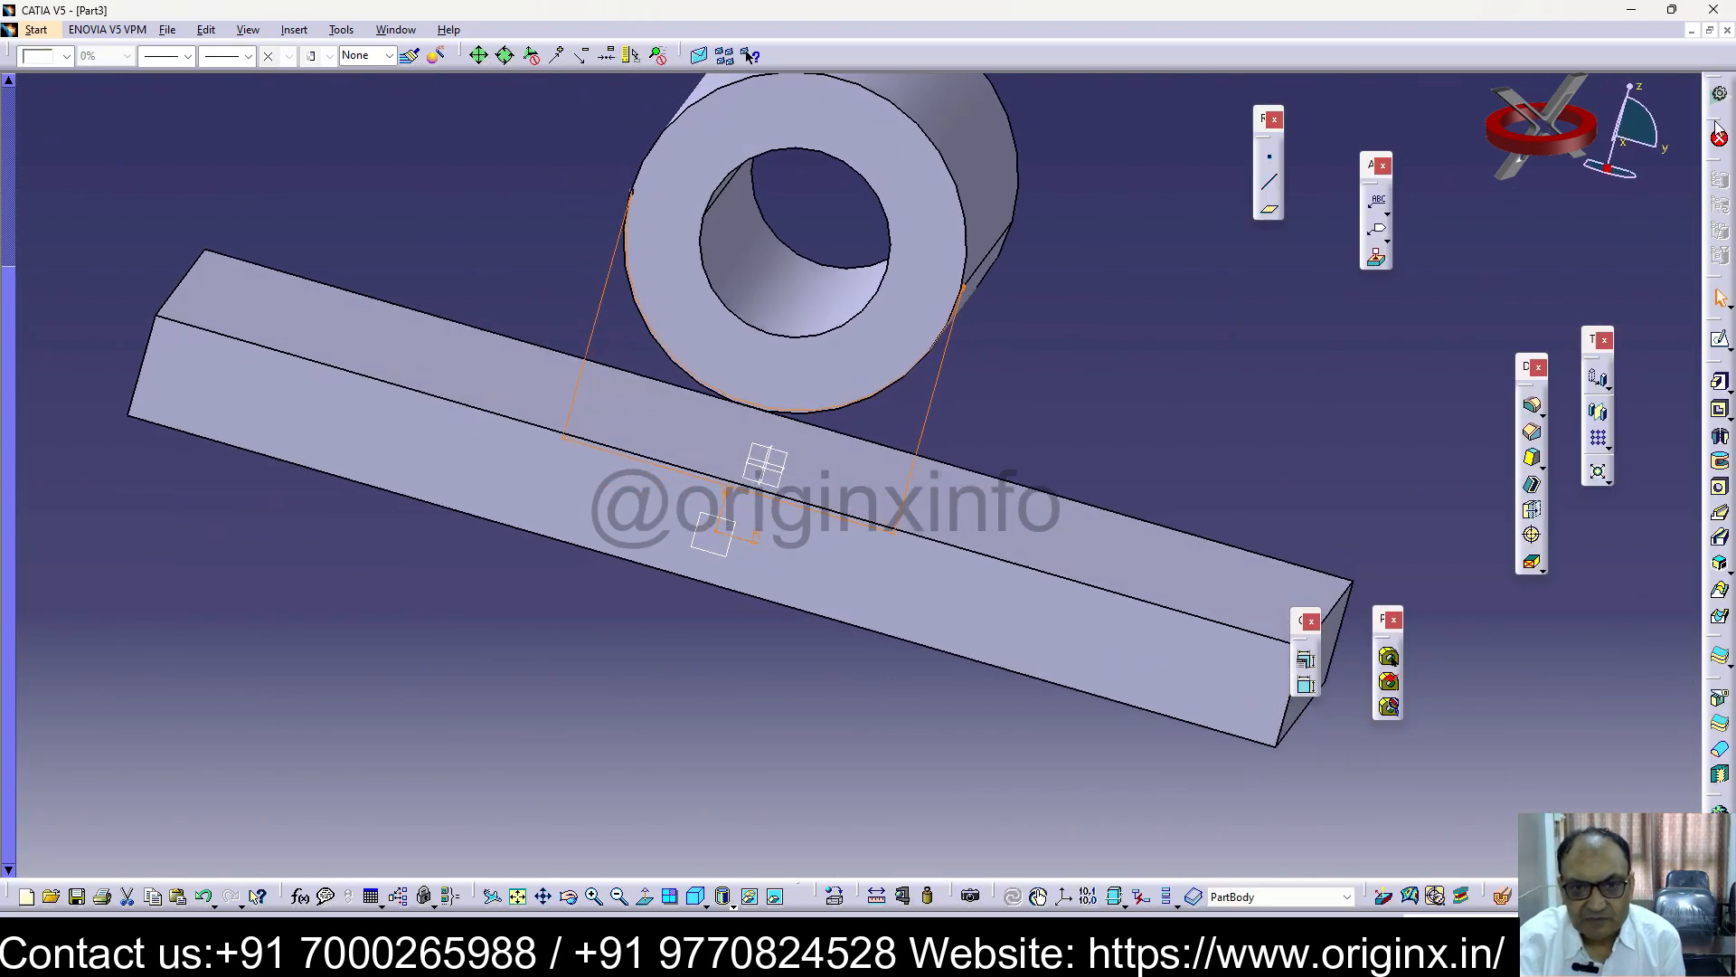
click(1720, 382)
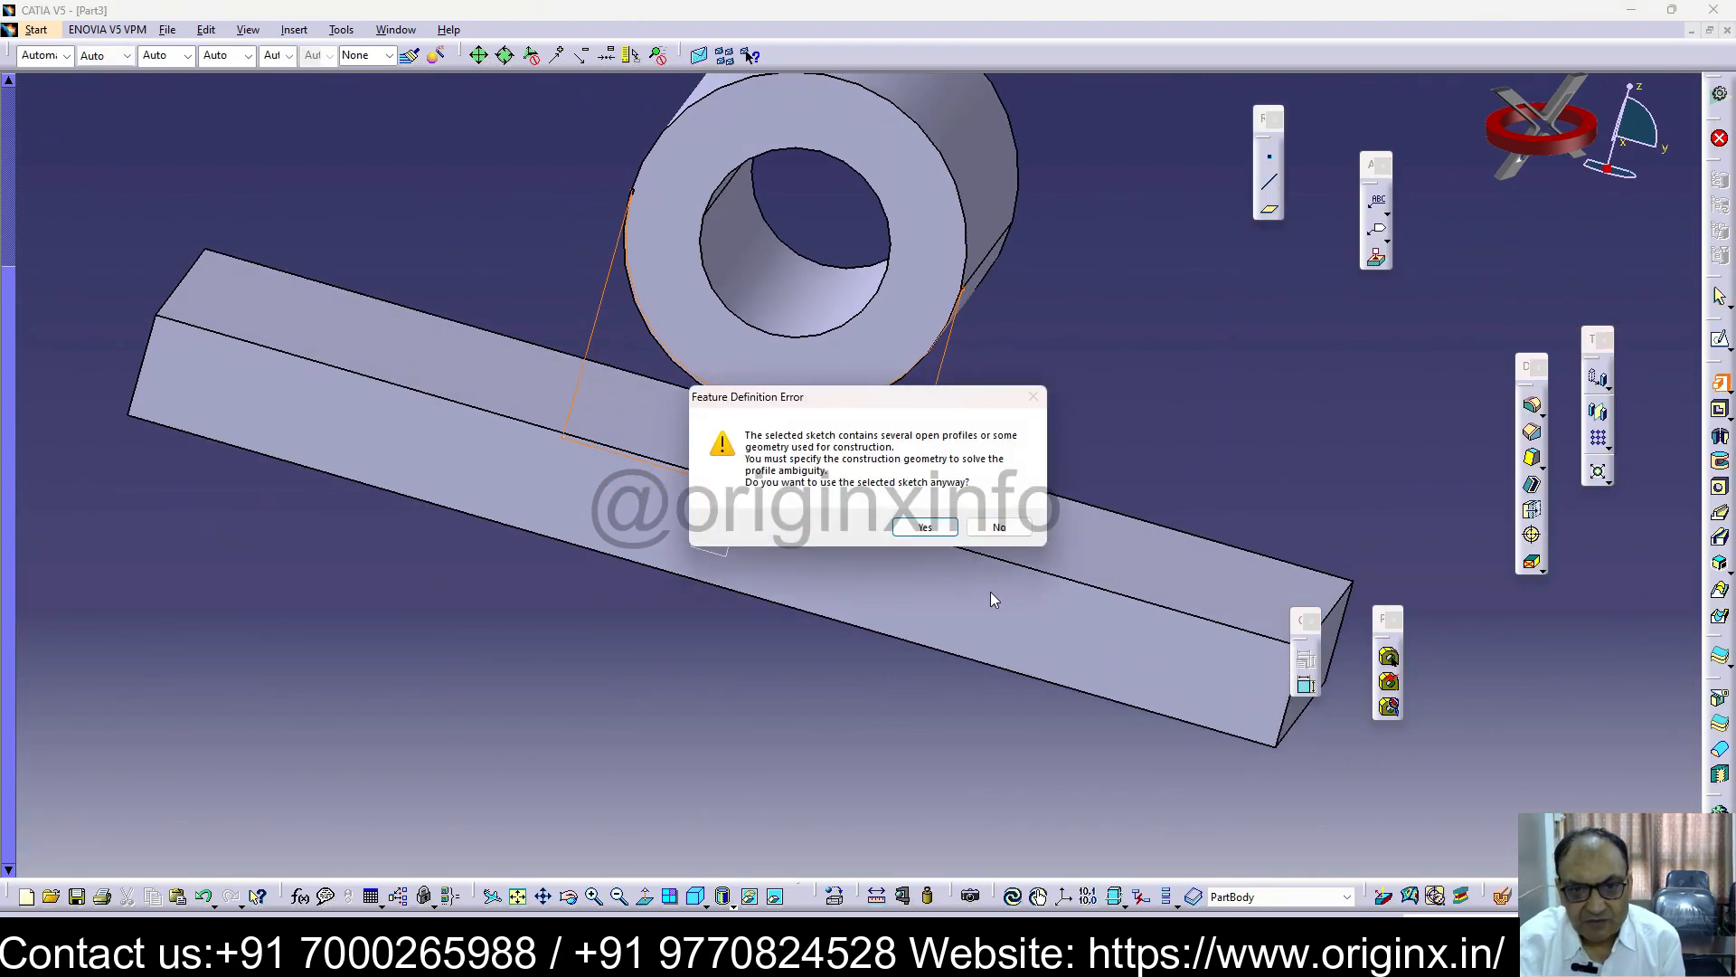
click(924, 527)
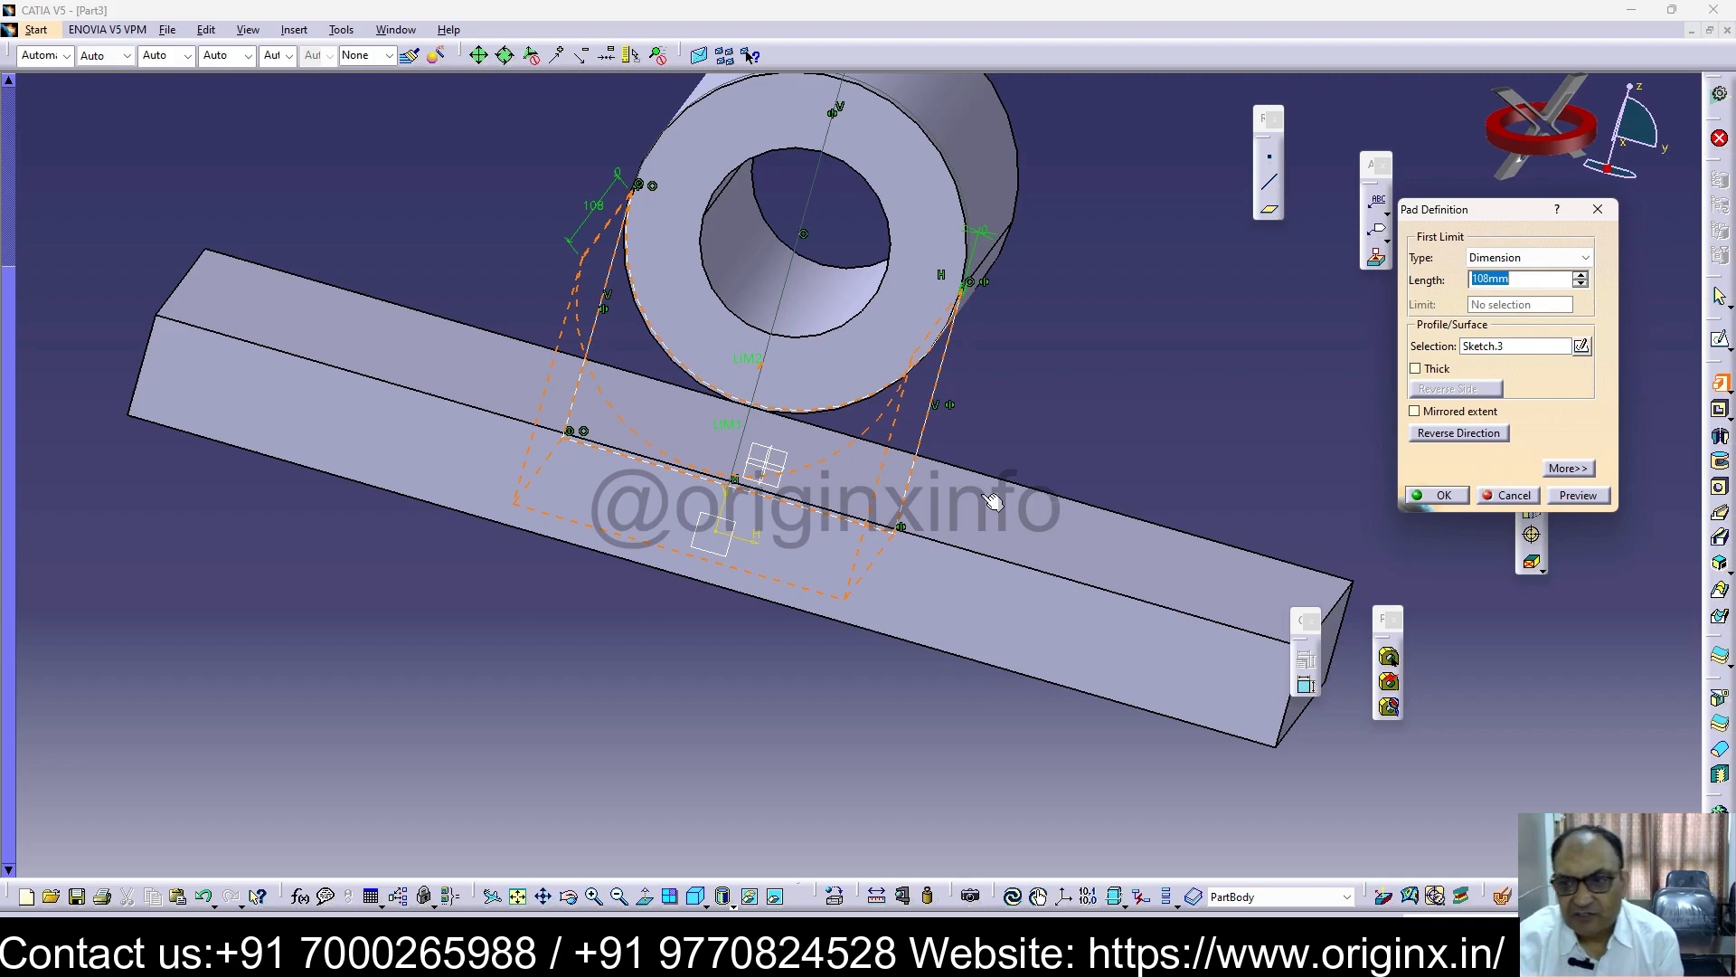
key(ctrl+z)
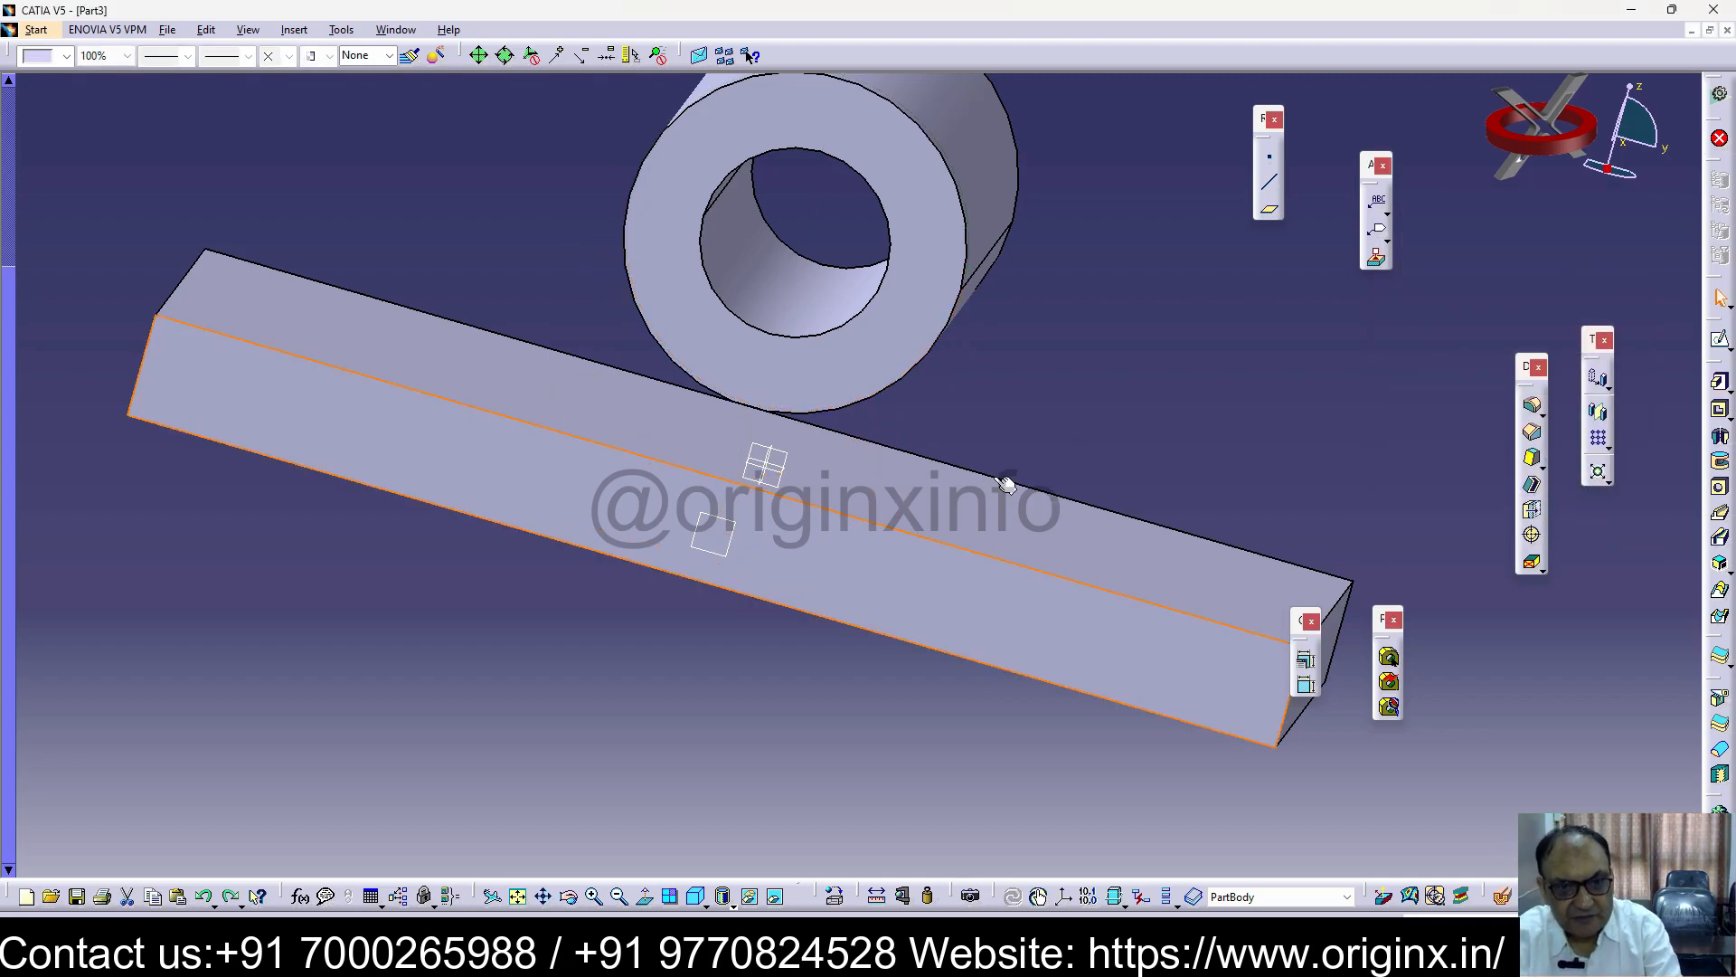
Inspect the pad definitions of the hollow cylinder and the base block
middle_drag(955, 346, 980, 345)
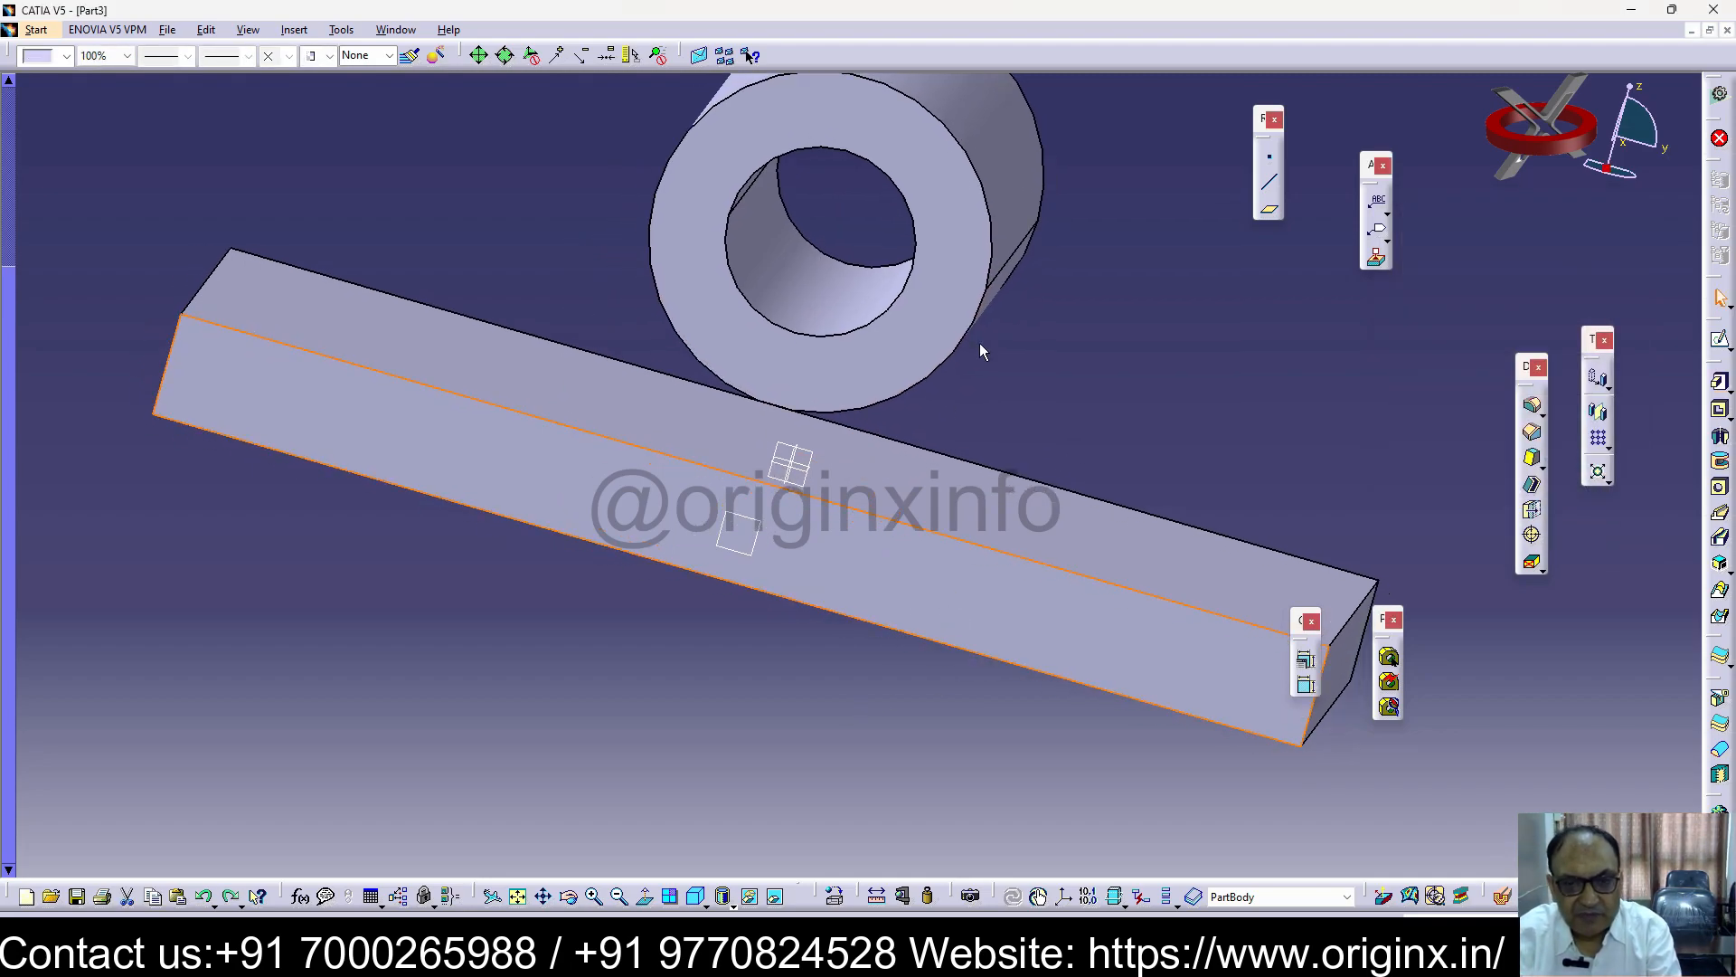
double_click(973, 226)
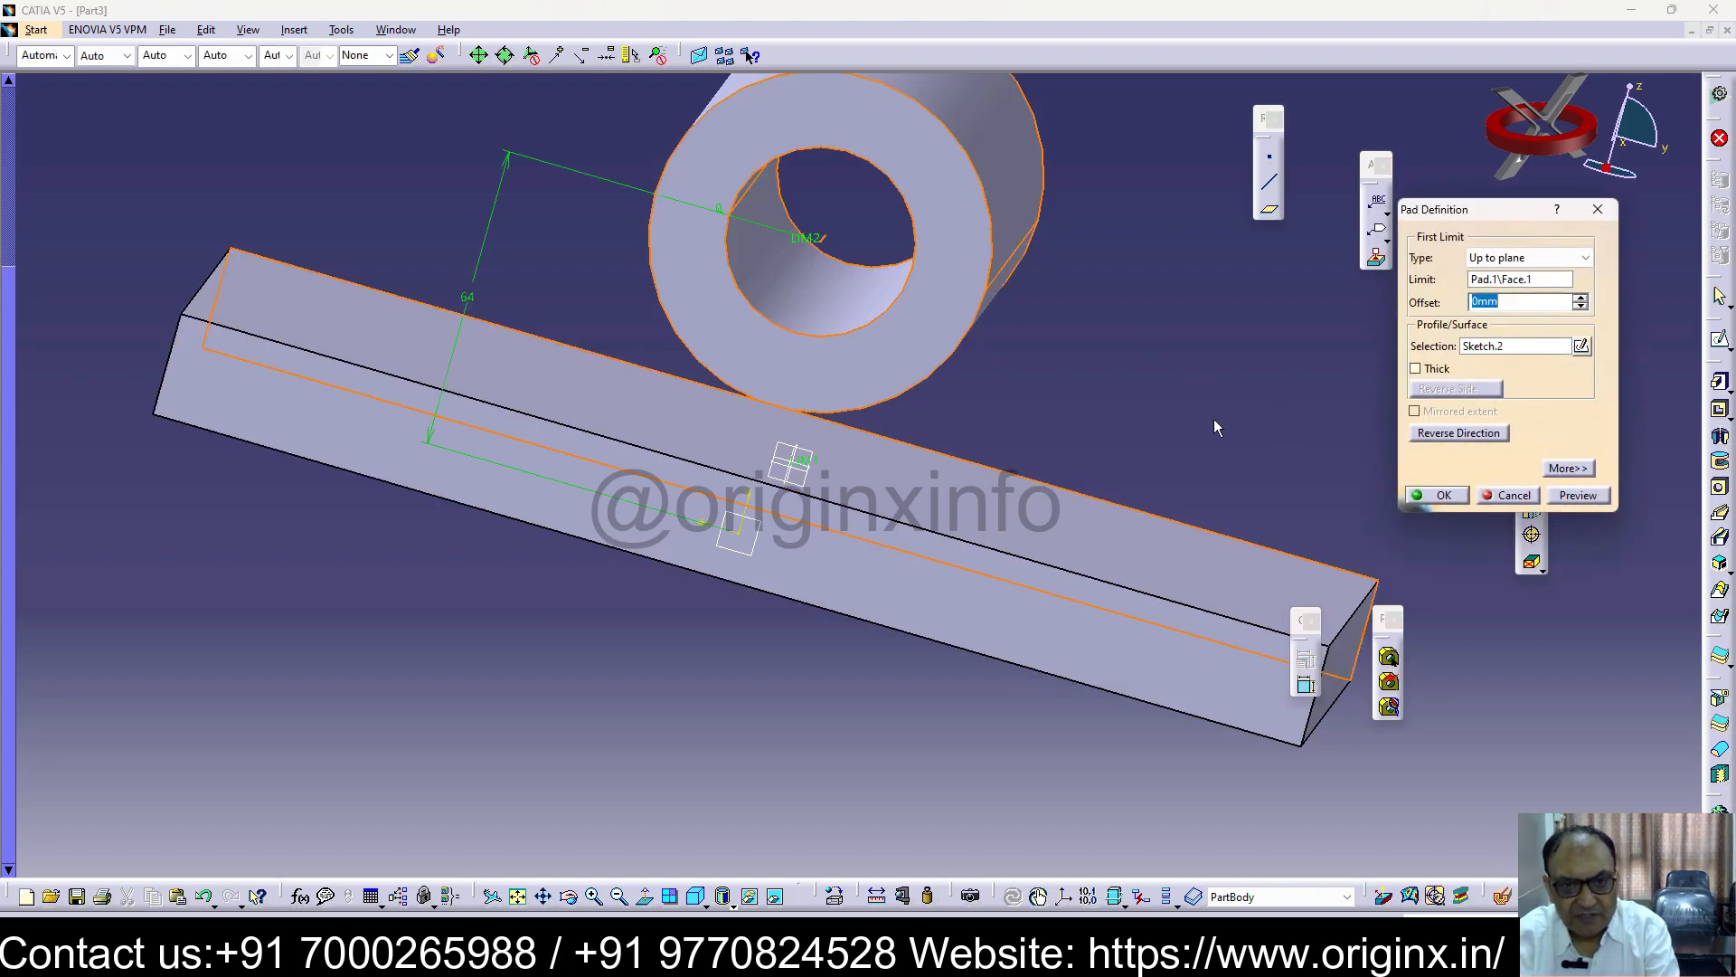
click(1444, 496)
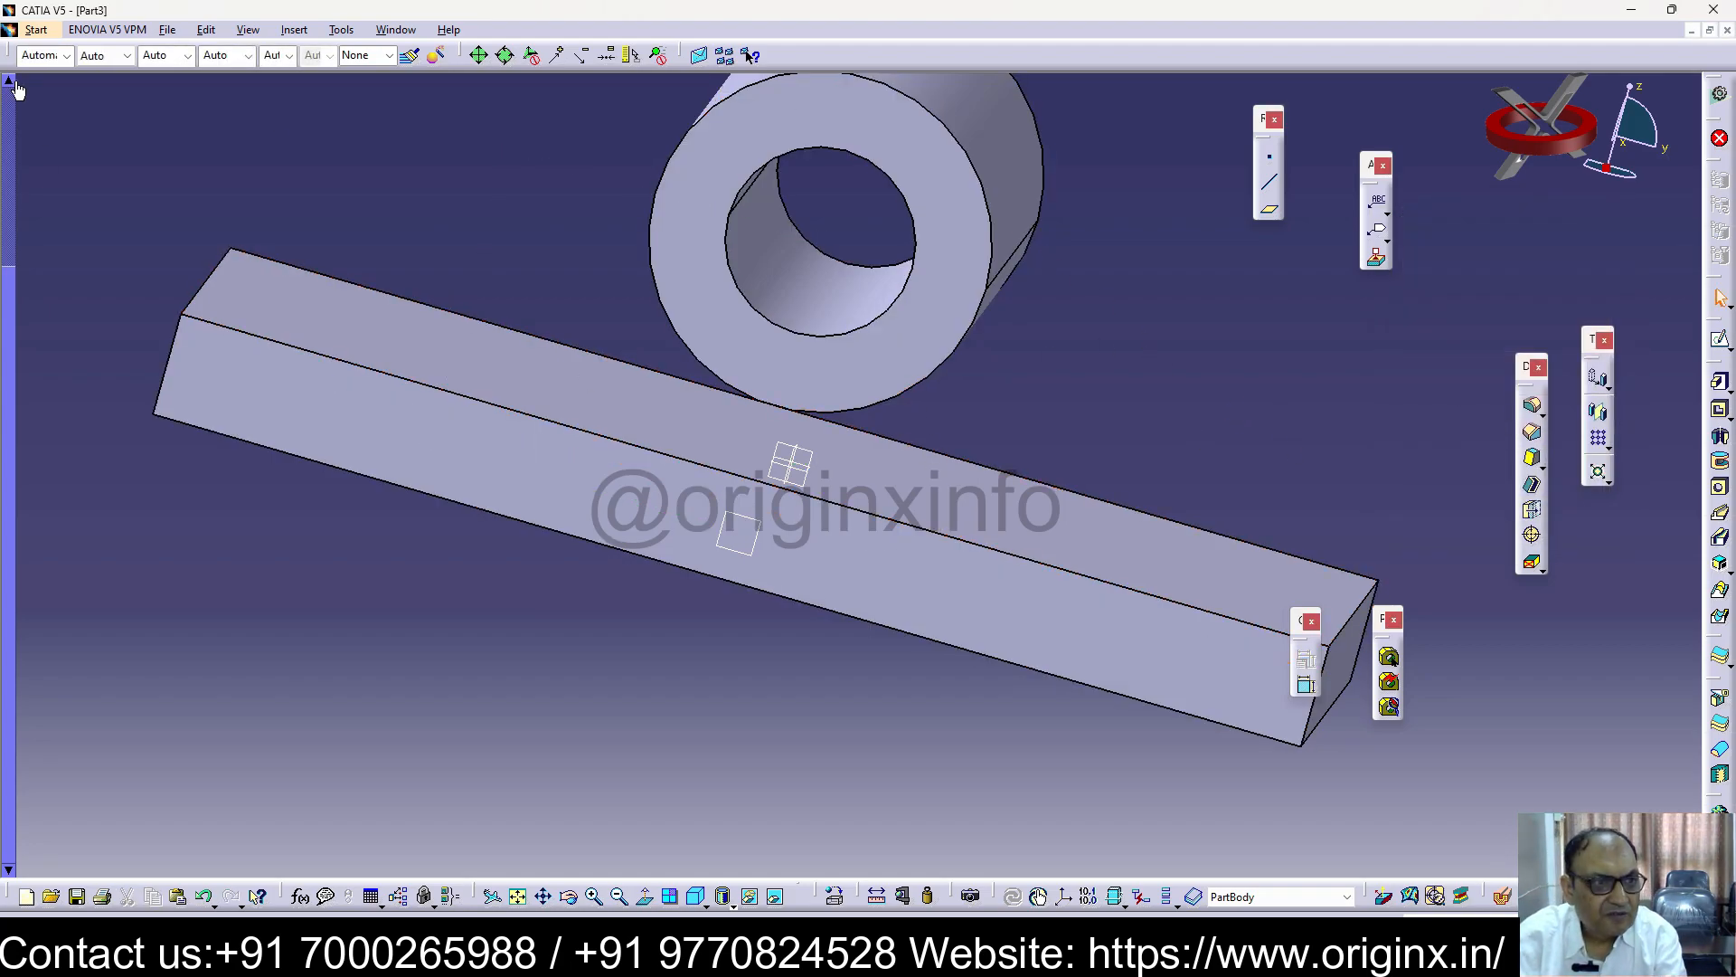
double_click(524, 485)
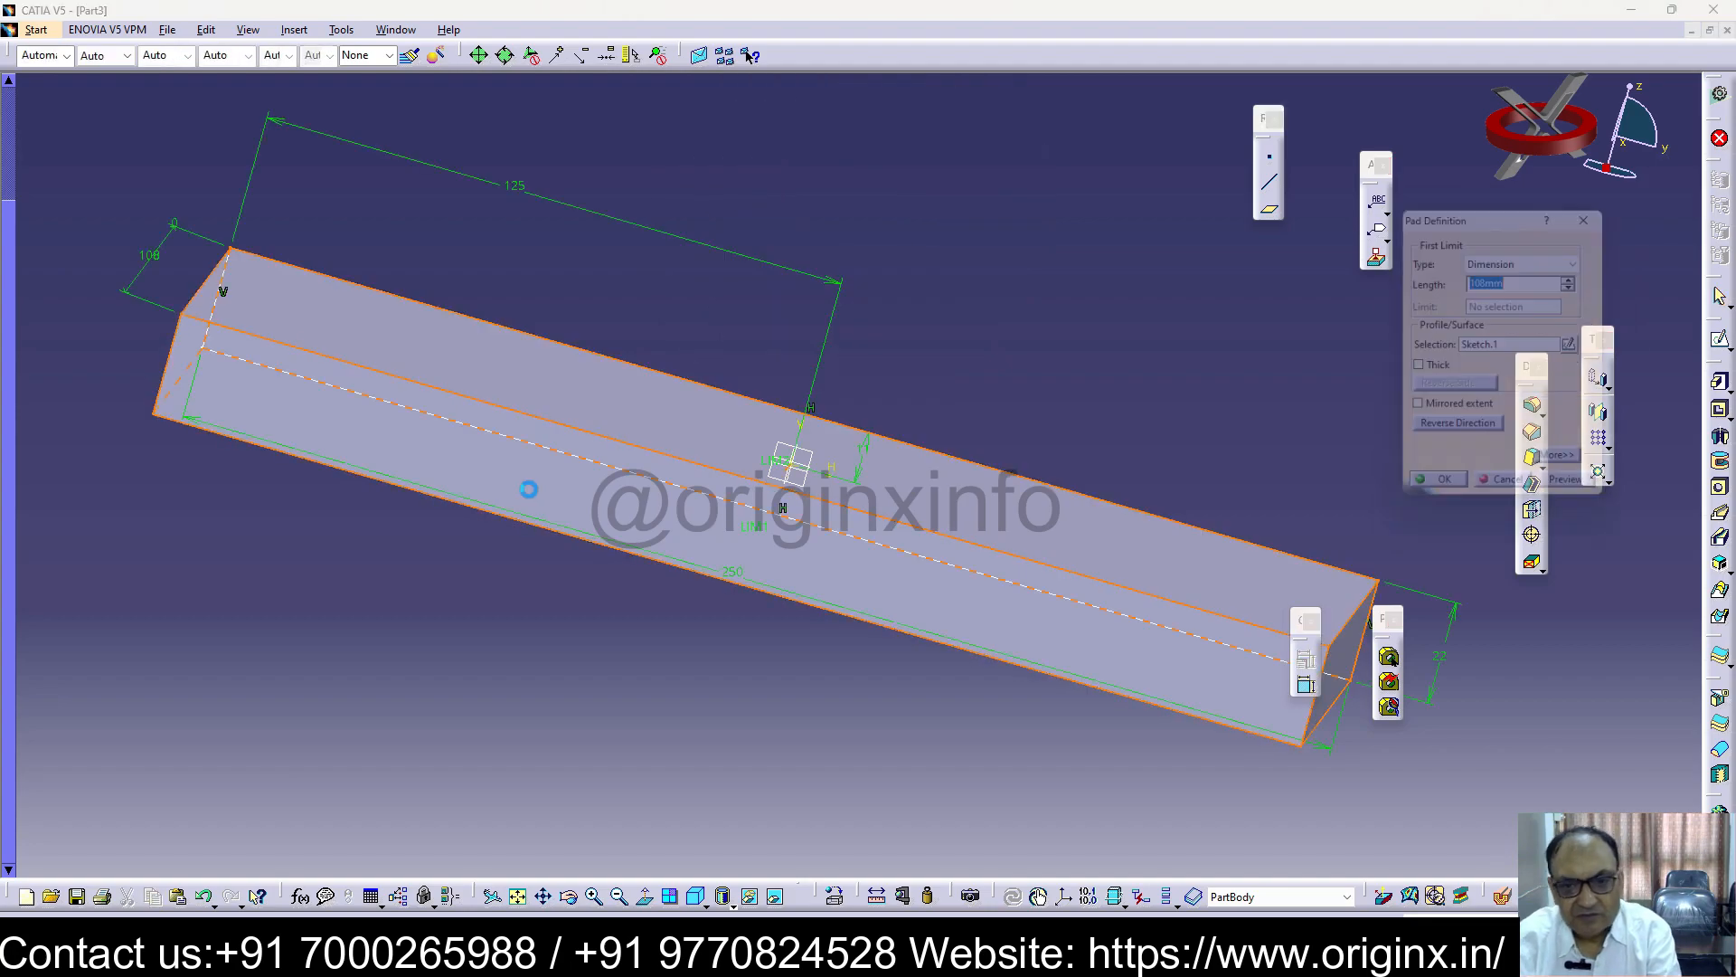
click(1598, 208)
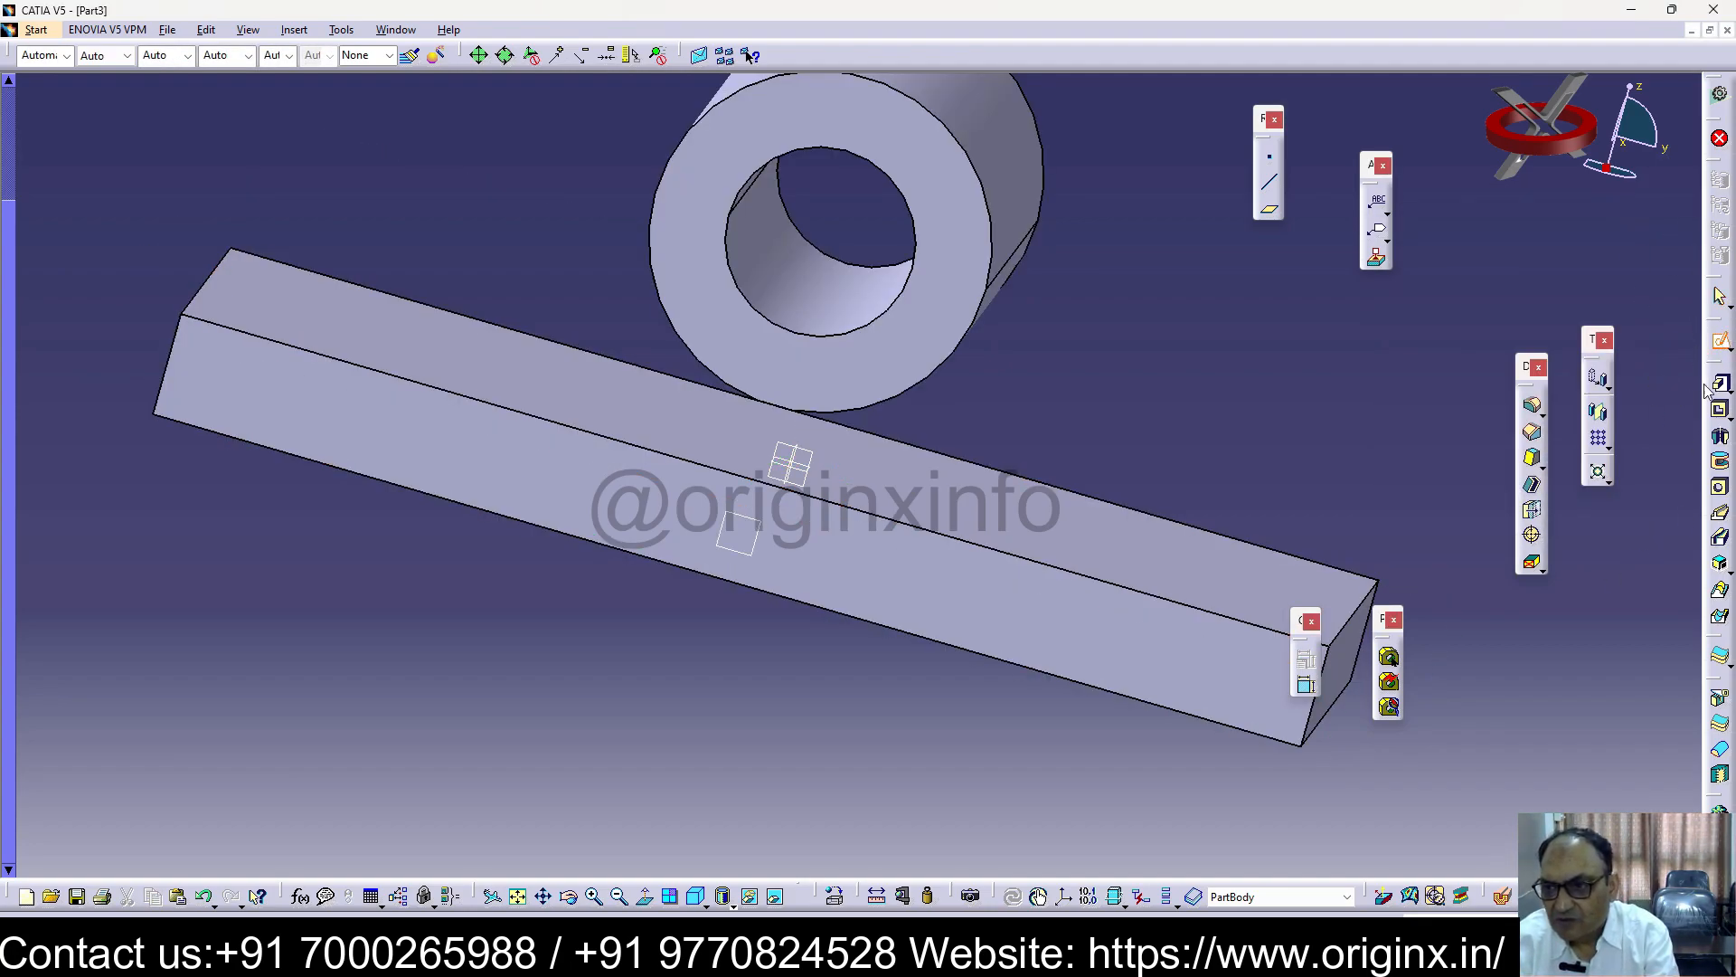
Start a new sketch on the base block's long front face
click(887, 604)
click(1721, 344)
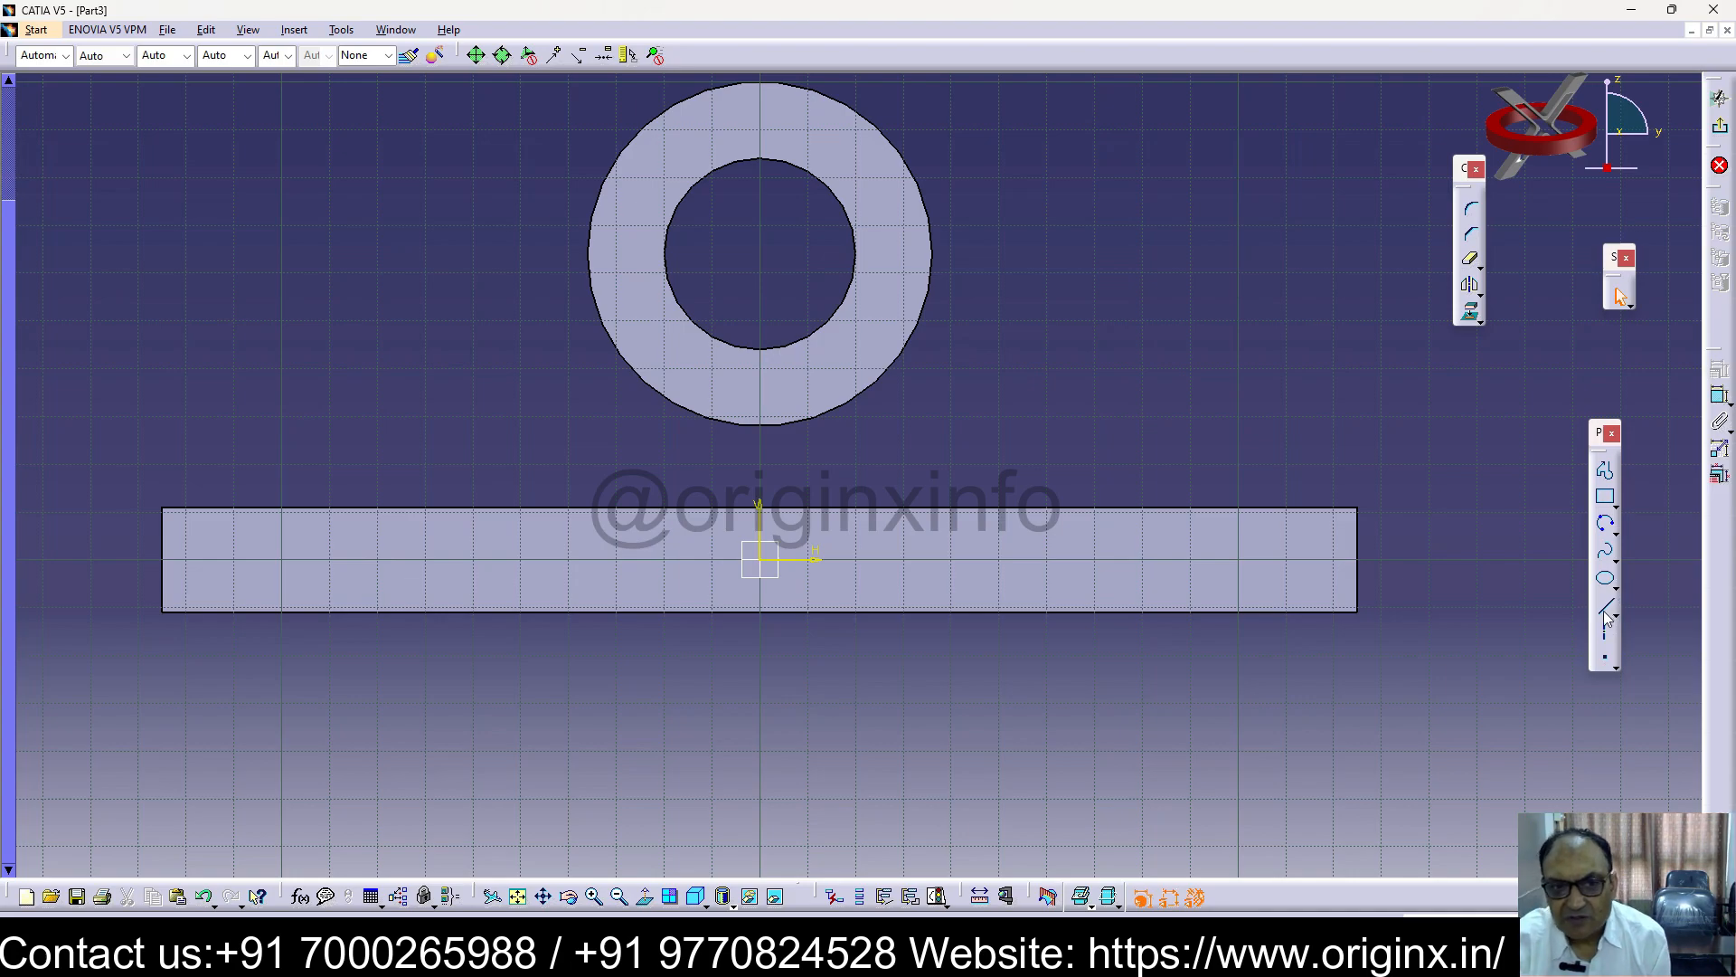
Draw a rectangle slightly wider than the cylinder, from near the cylinder's centre height down to the base block's upper edge
click(1606, 496)
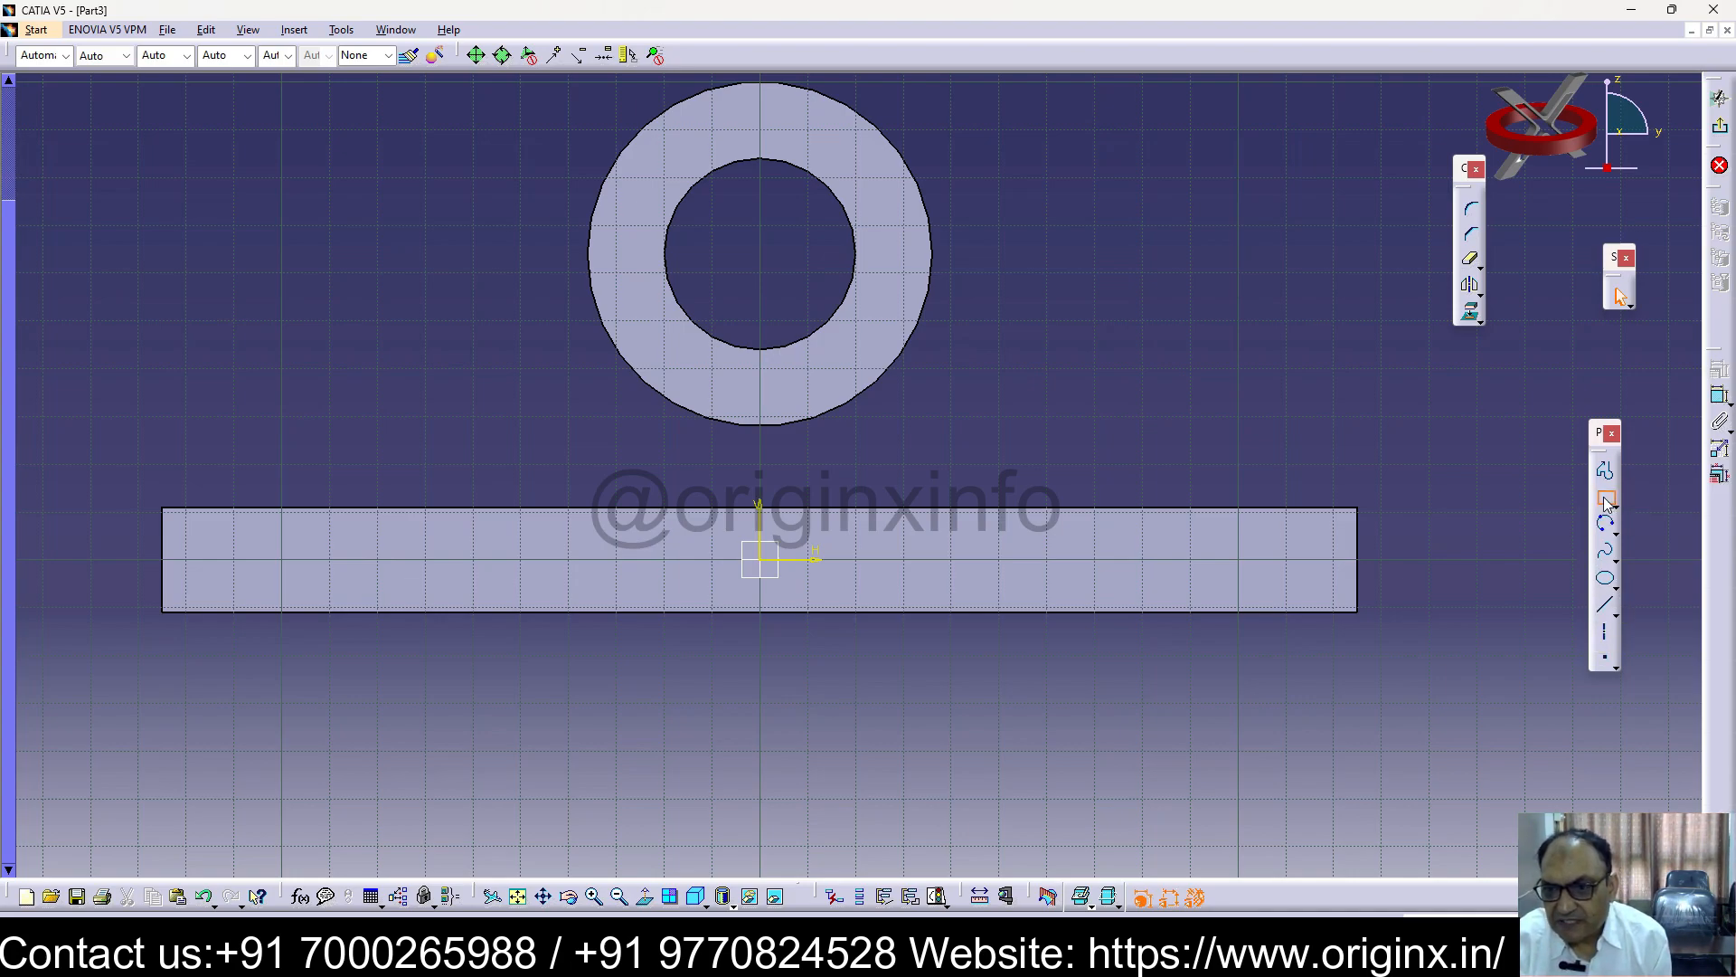
click(568, 272)
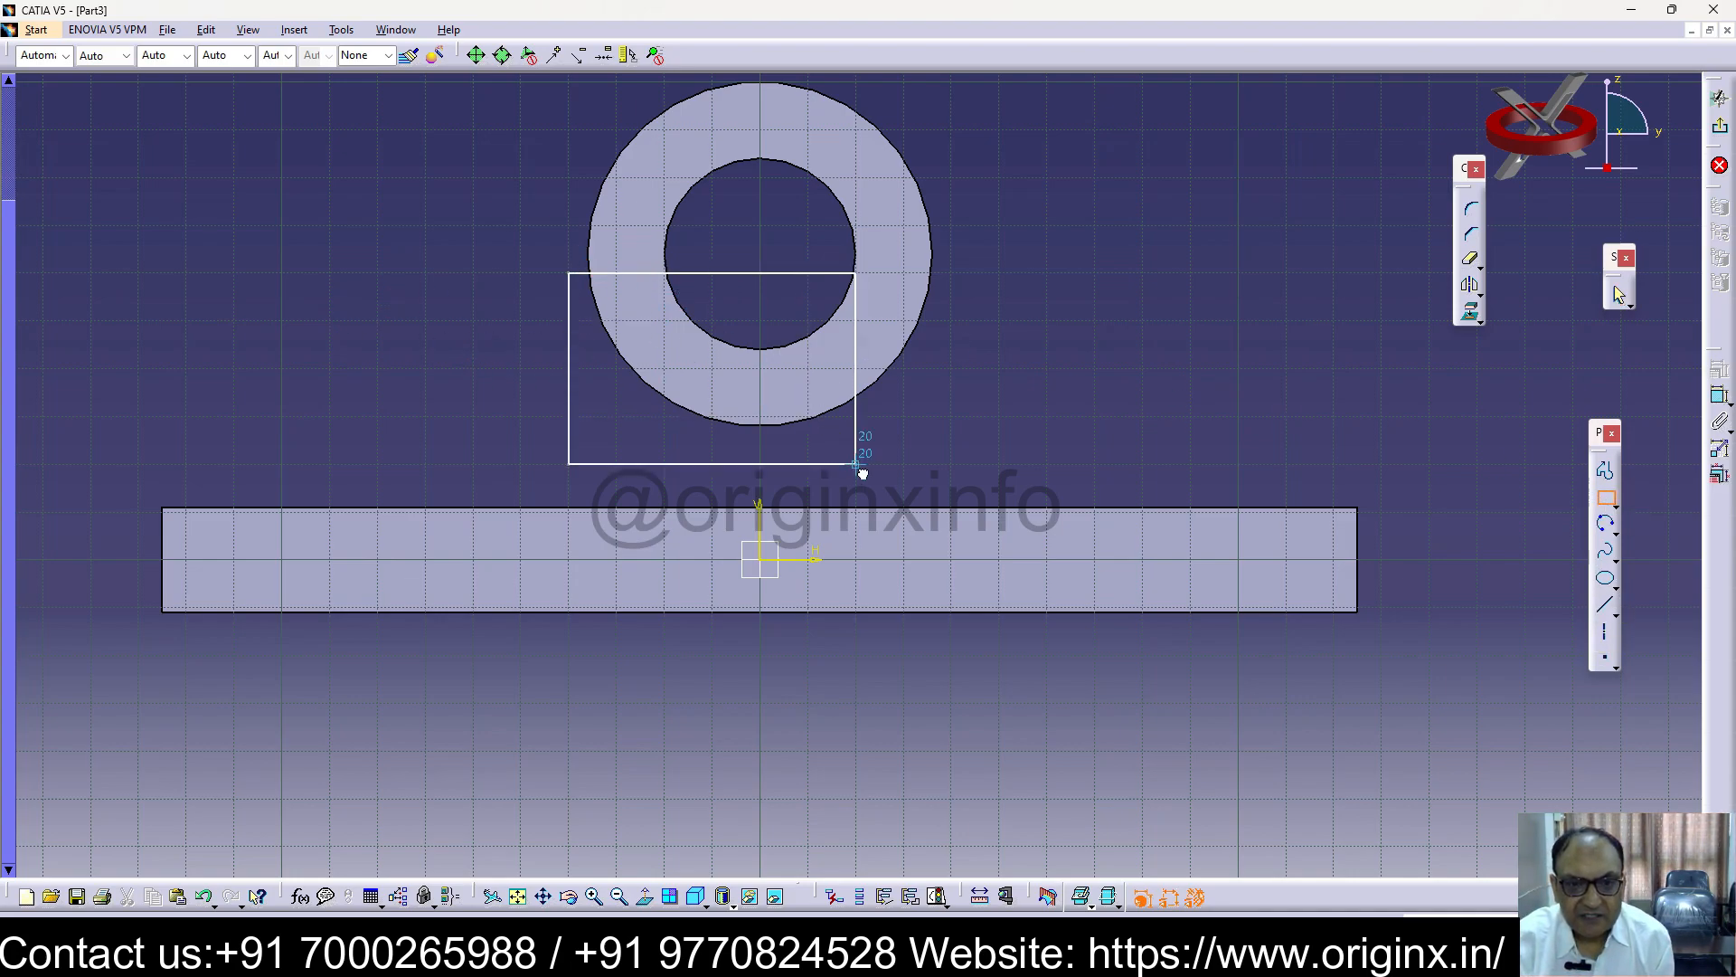
click(952, 510)
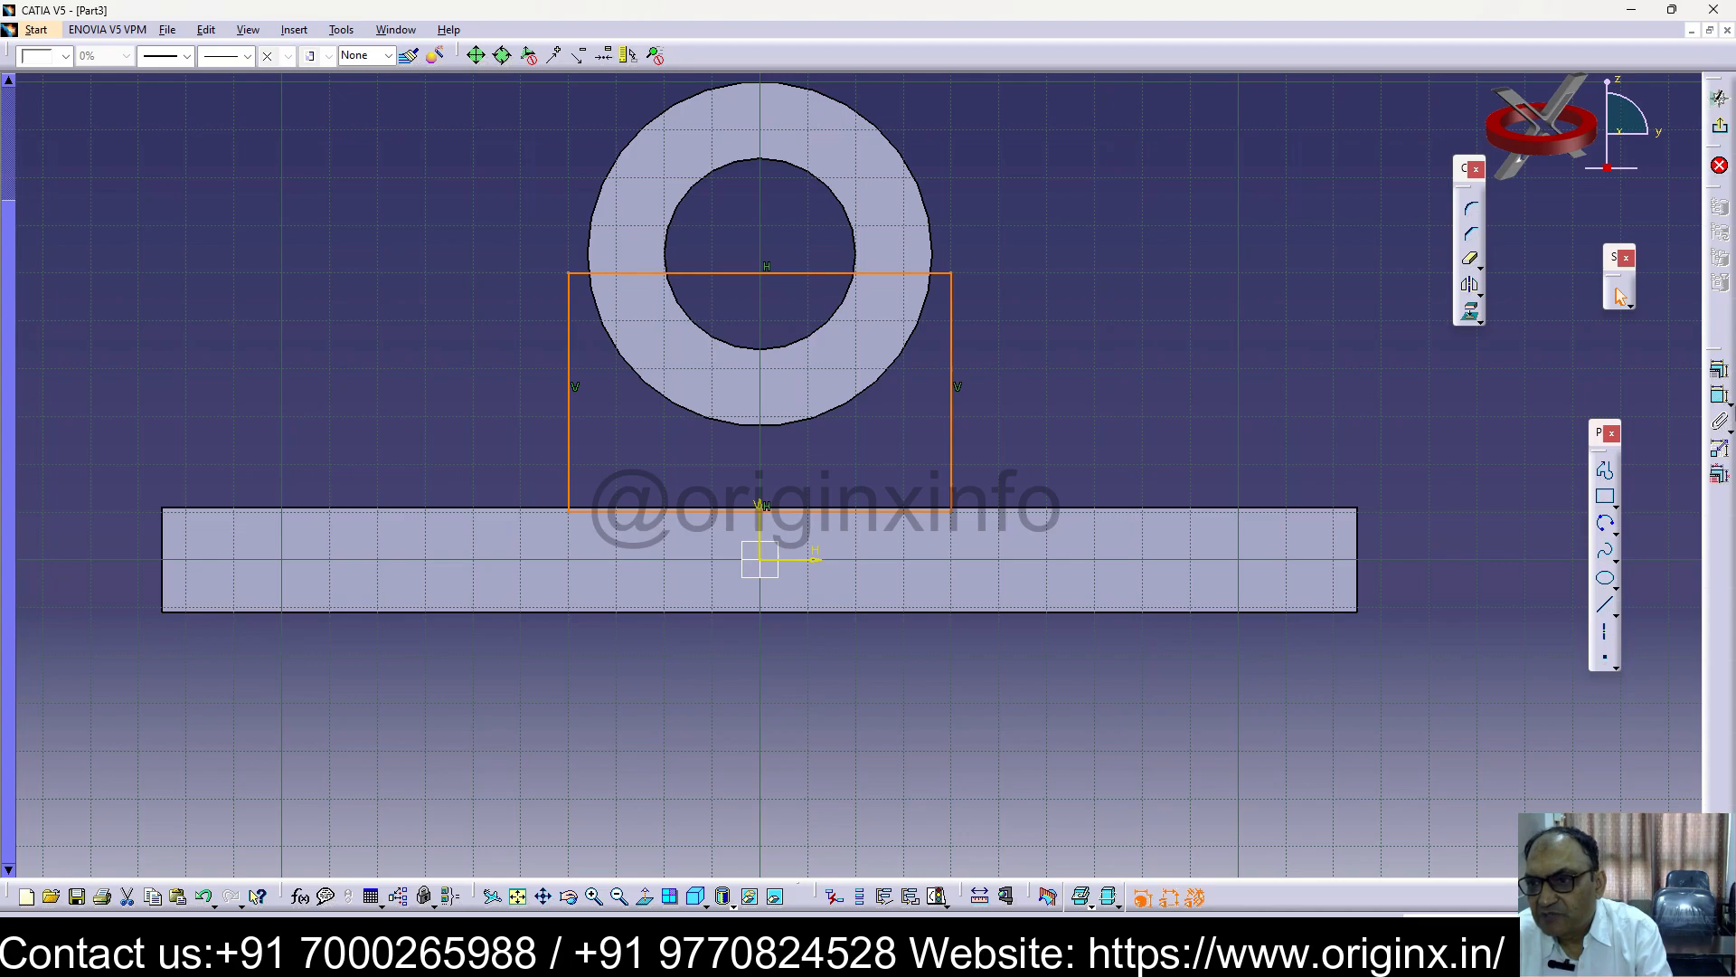
click(548, 391)
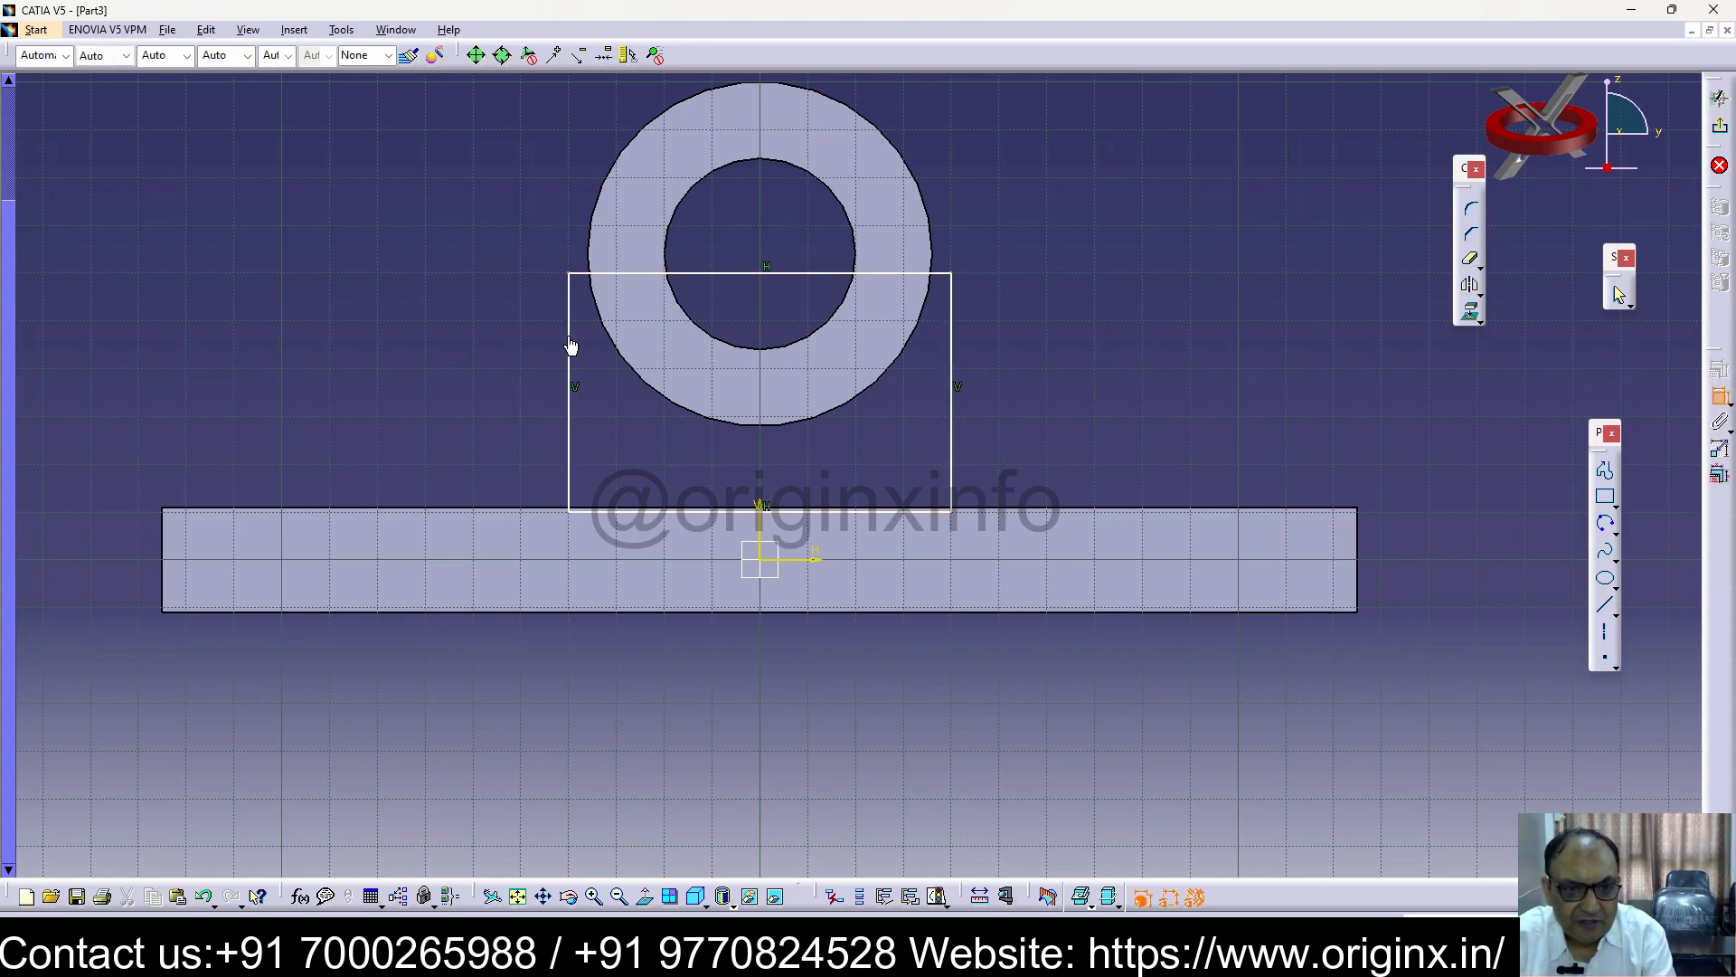
click(570, 289)
click(597, 273)
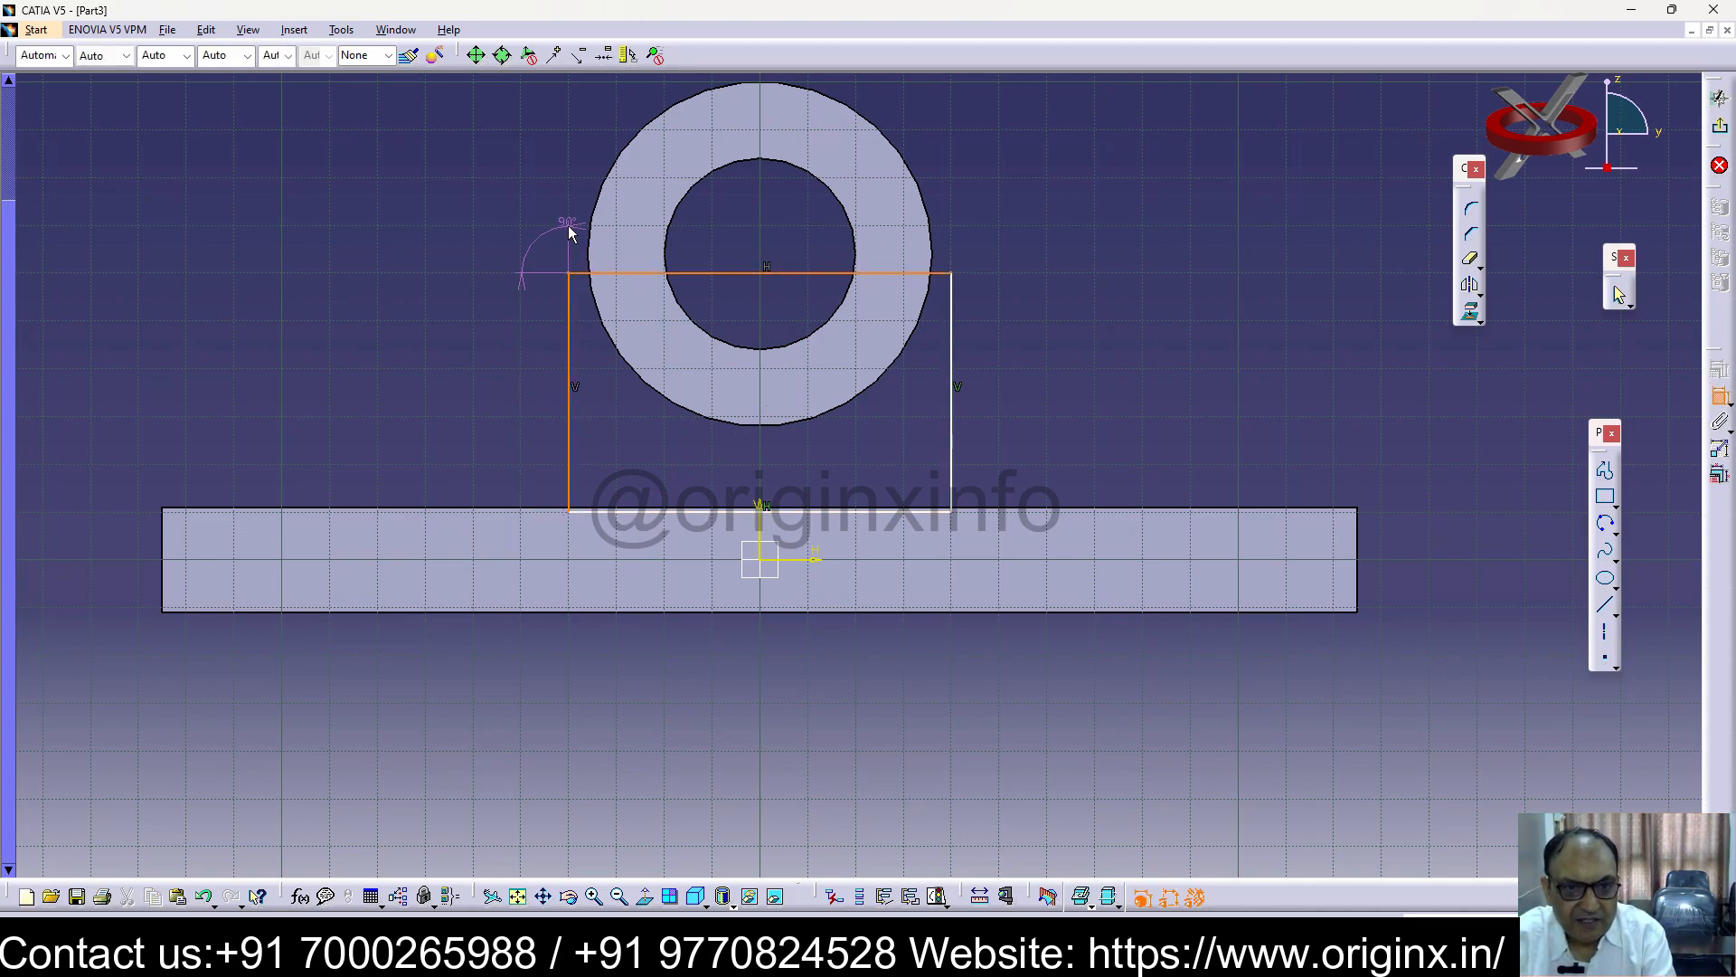
key(Escape)
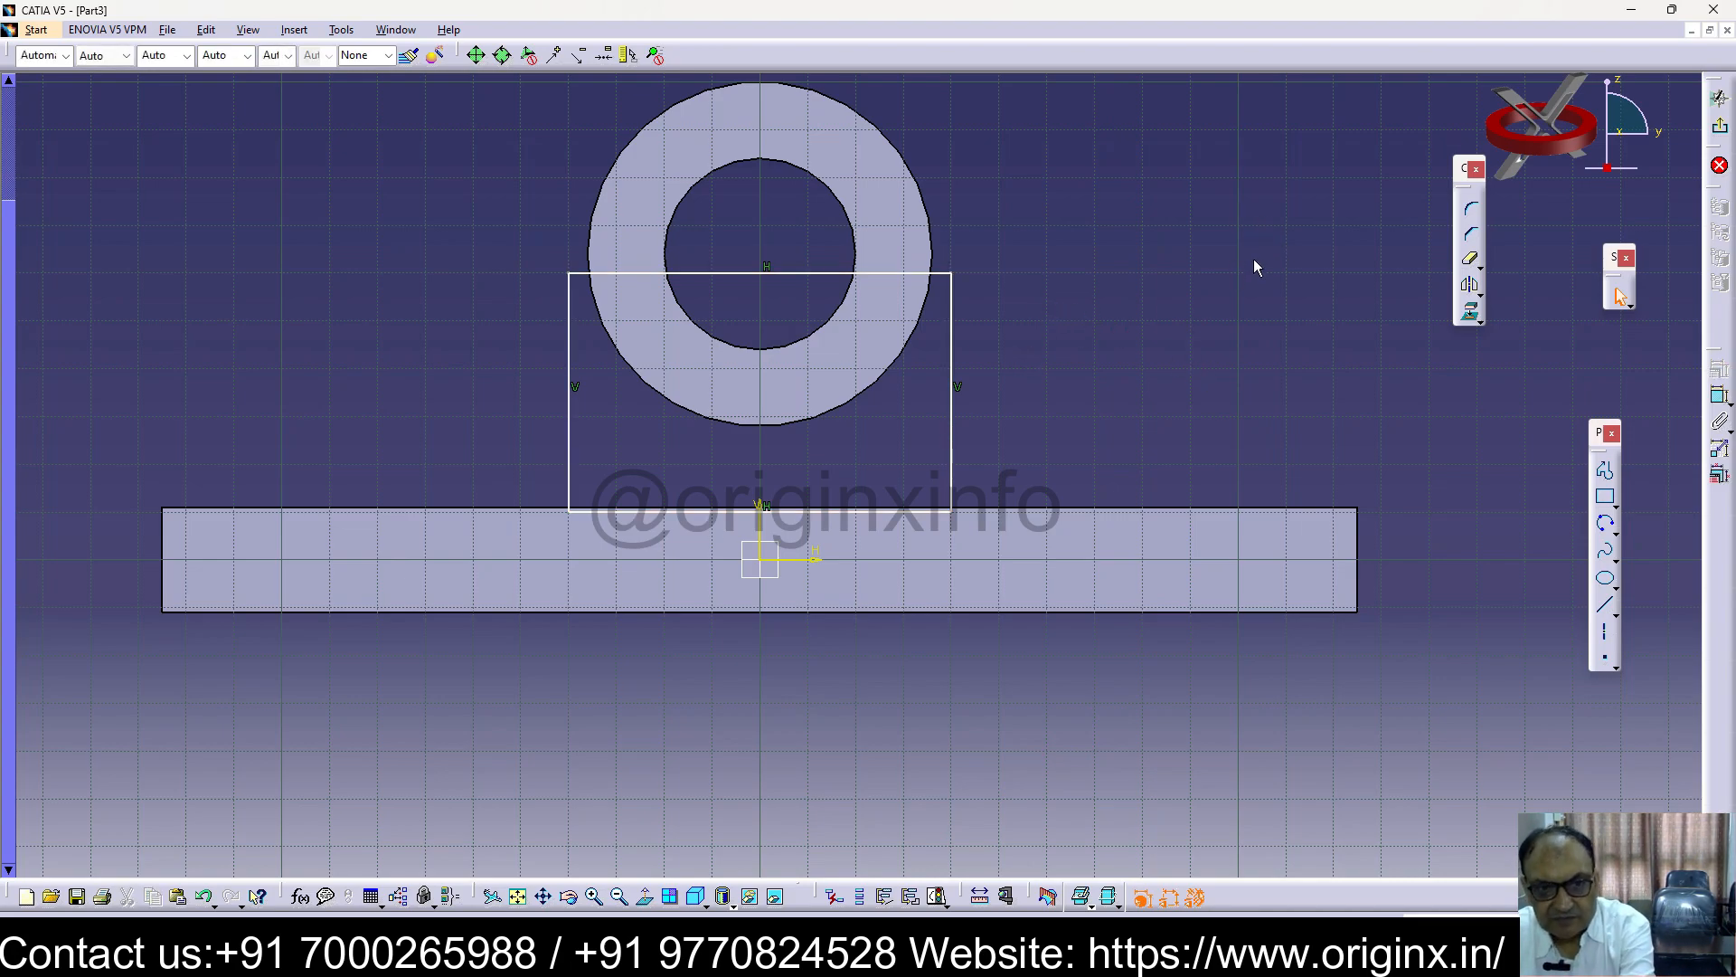
Delete all four sides of the sketched rectangle
click(959, 380)
key(Delete)
click(919, 274)
key(Delete)
click(569, 443)
key(Delete)
click(796, 512)
key(Delete)
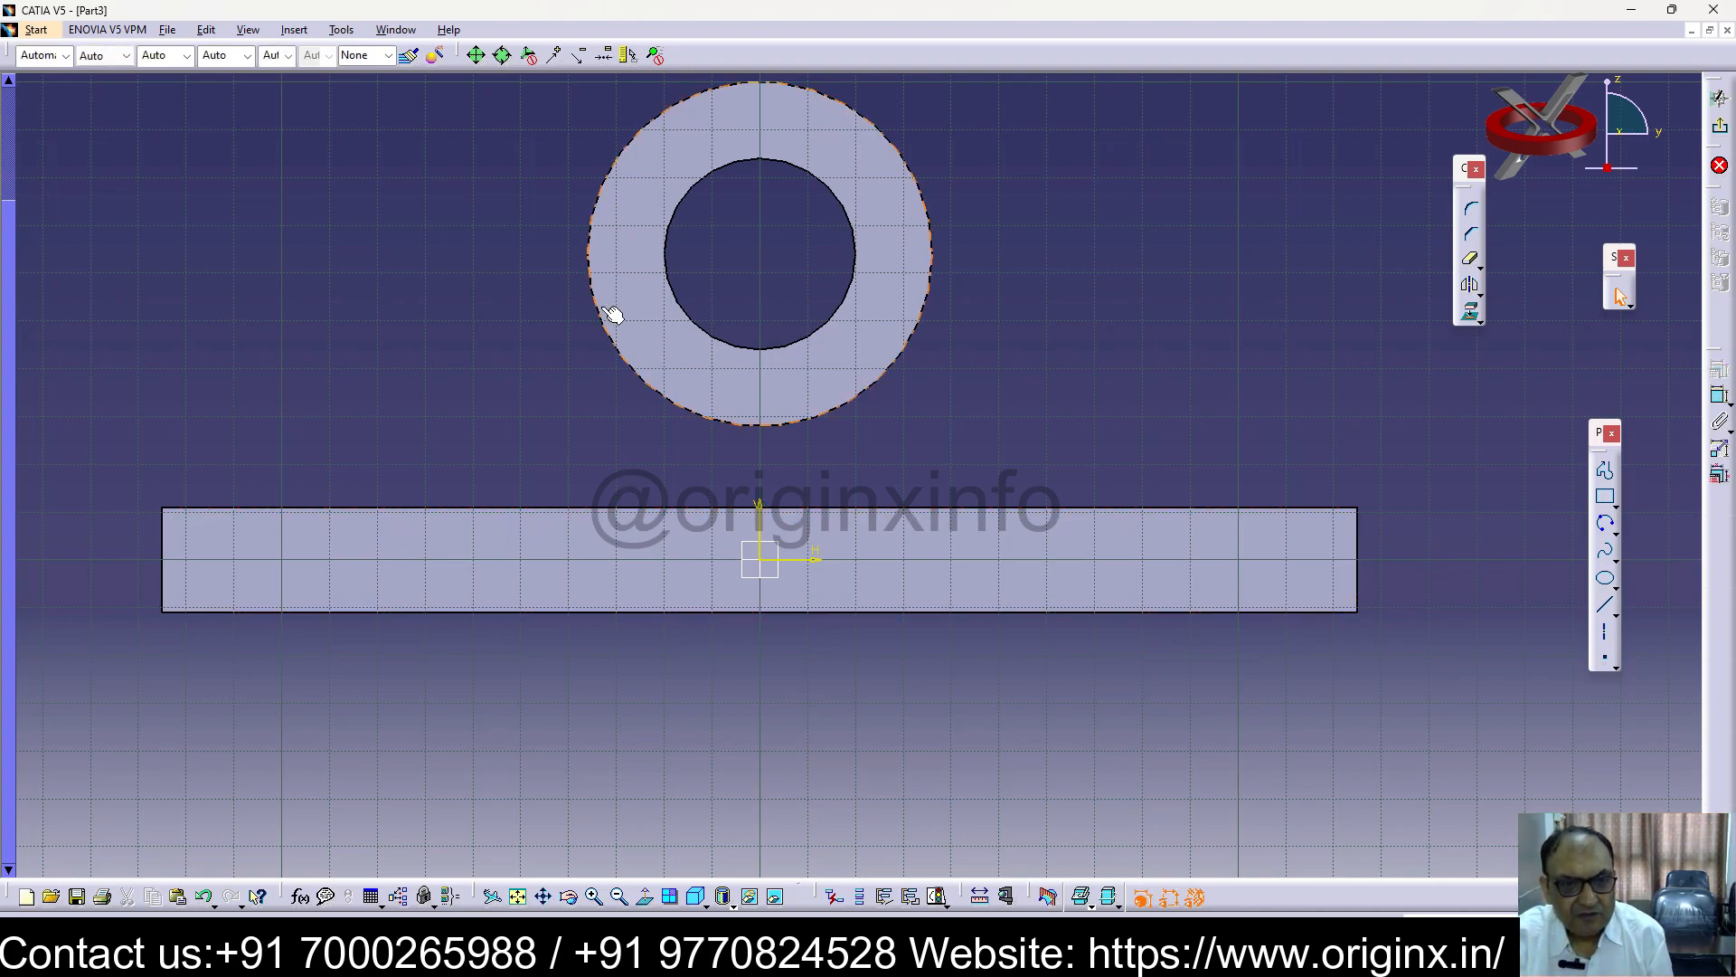
Draw two vertical lines, one on each side of the cylinder, from near its centre height down to the base block's upper edge
click(1604, 605)
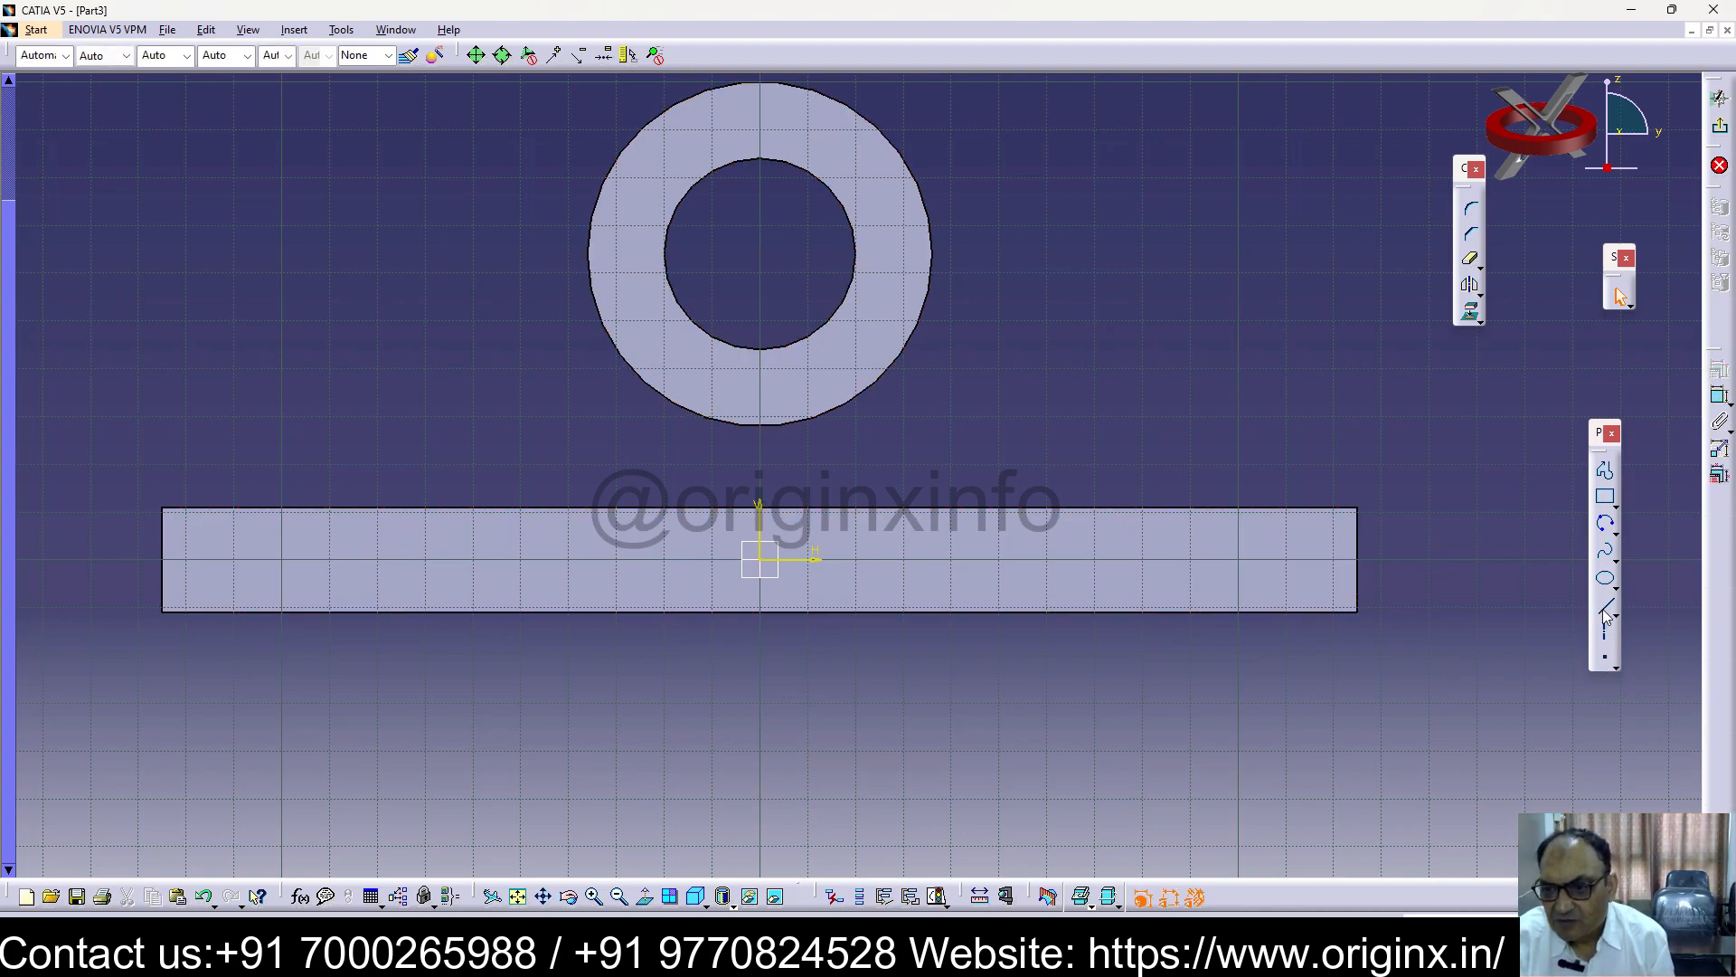
click(570, 272)
click(602, 520)
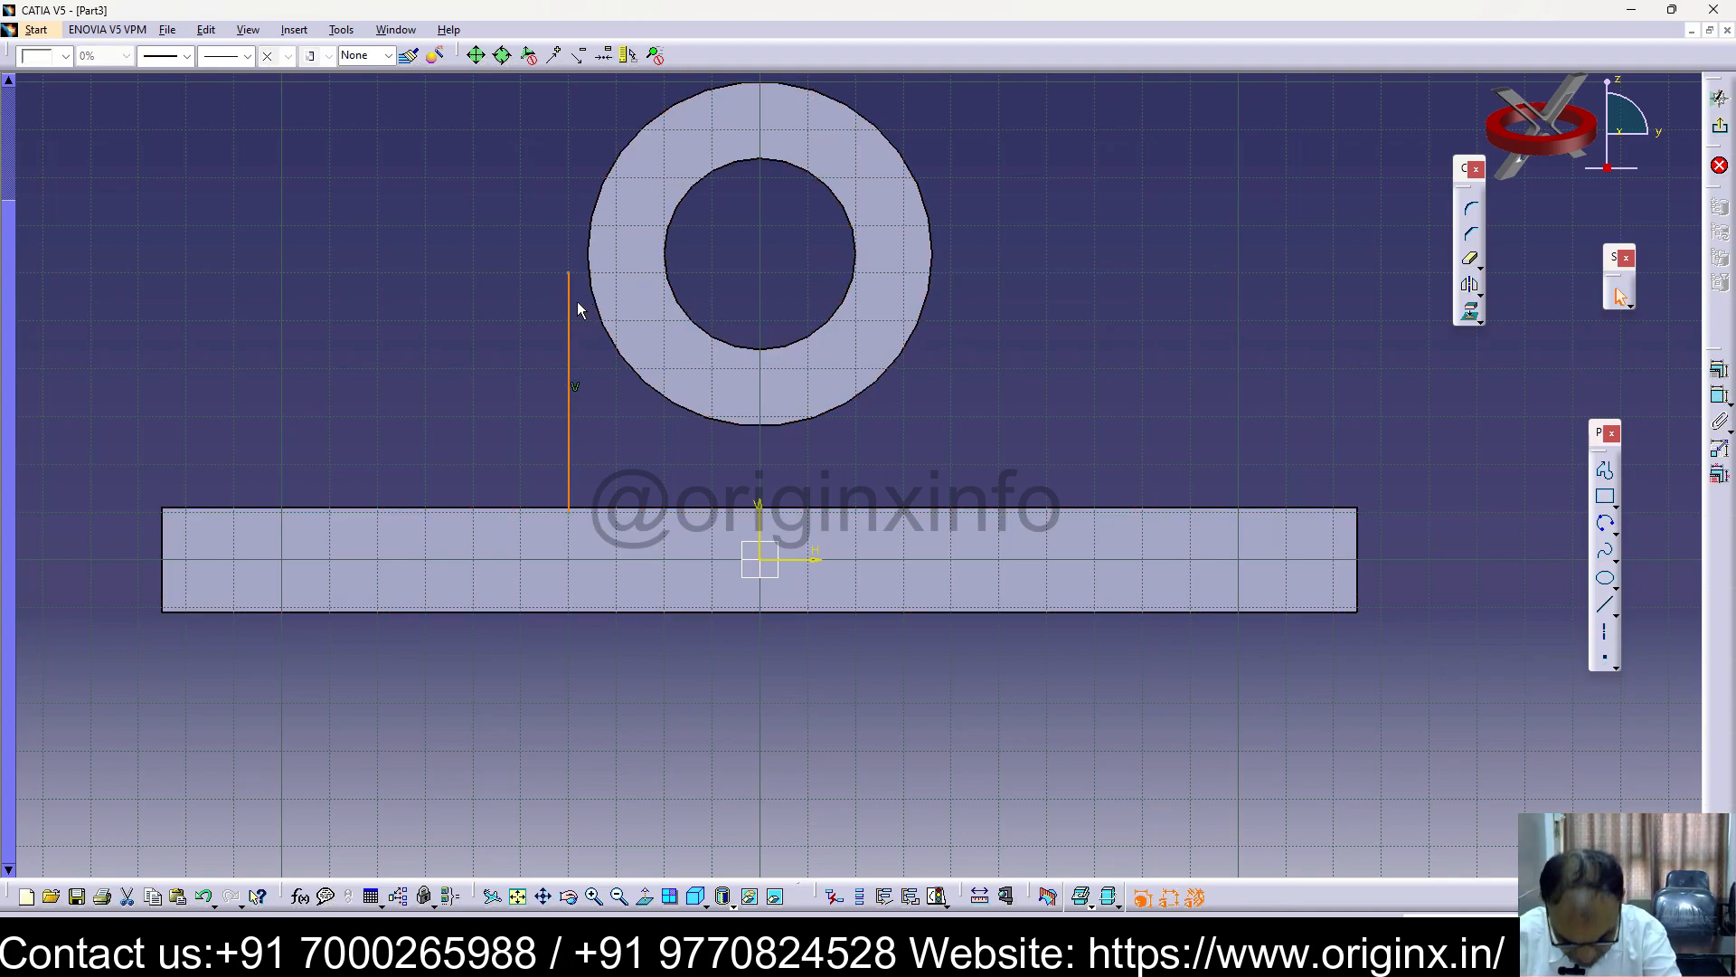
click(1251, 422)
click(1605, 606)
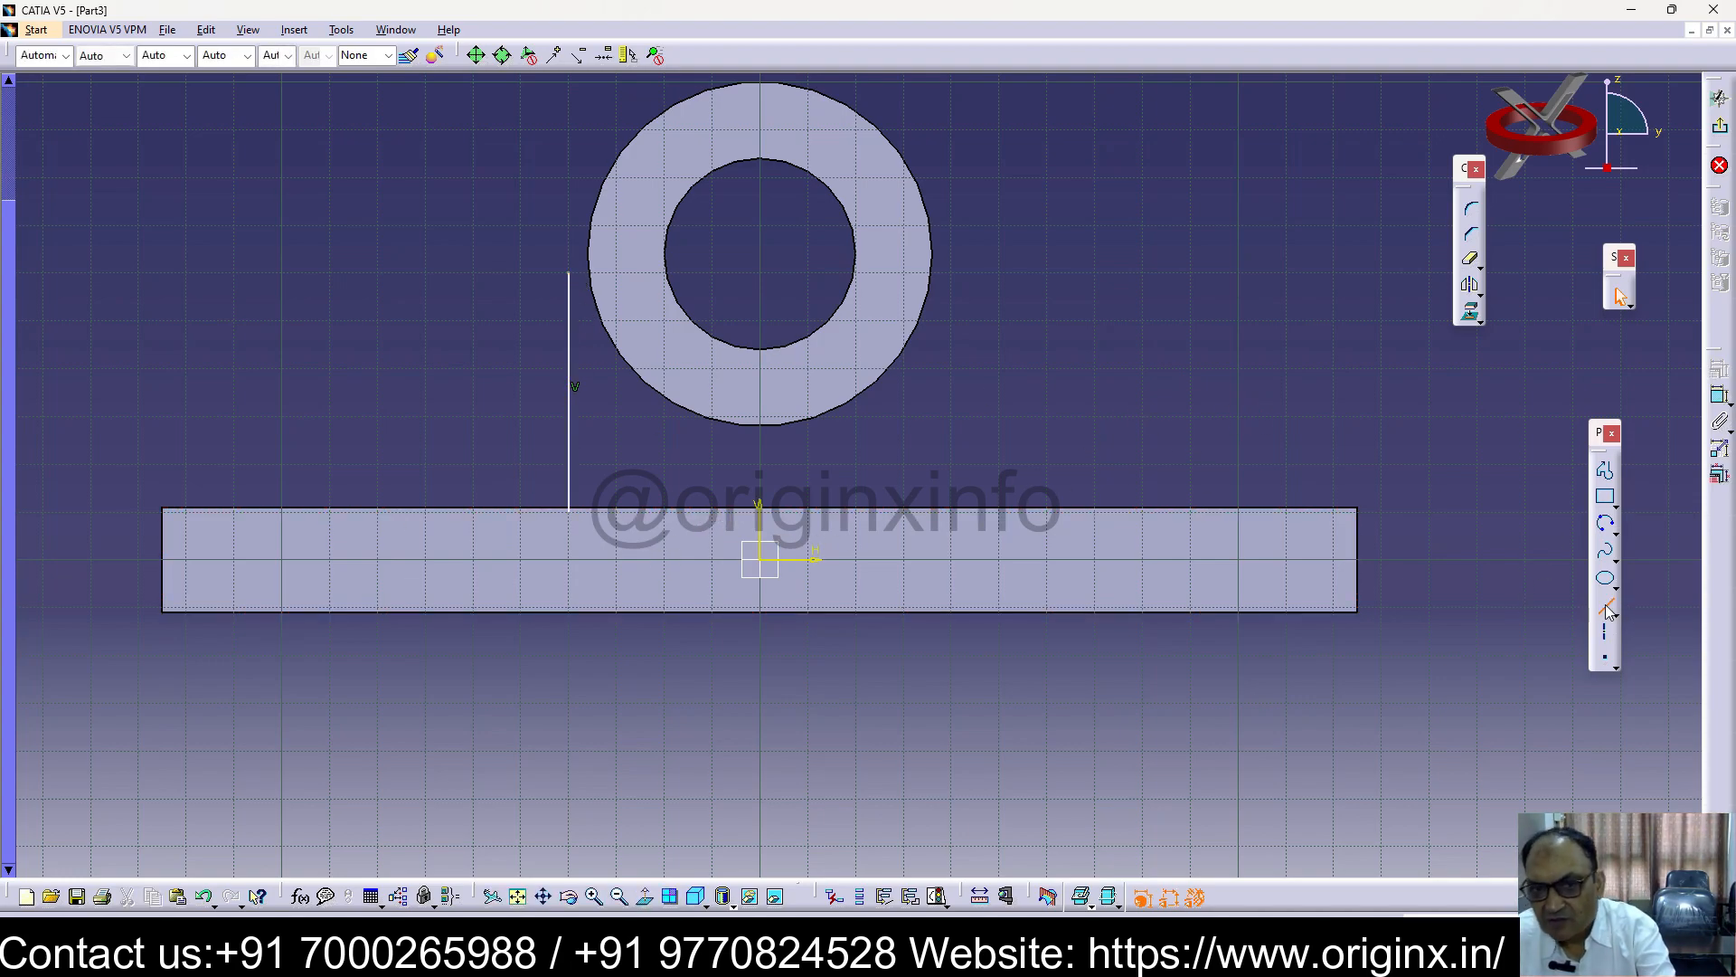
click(951, 272)
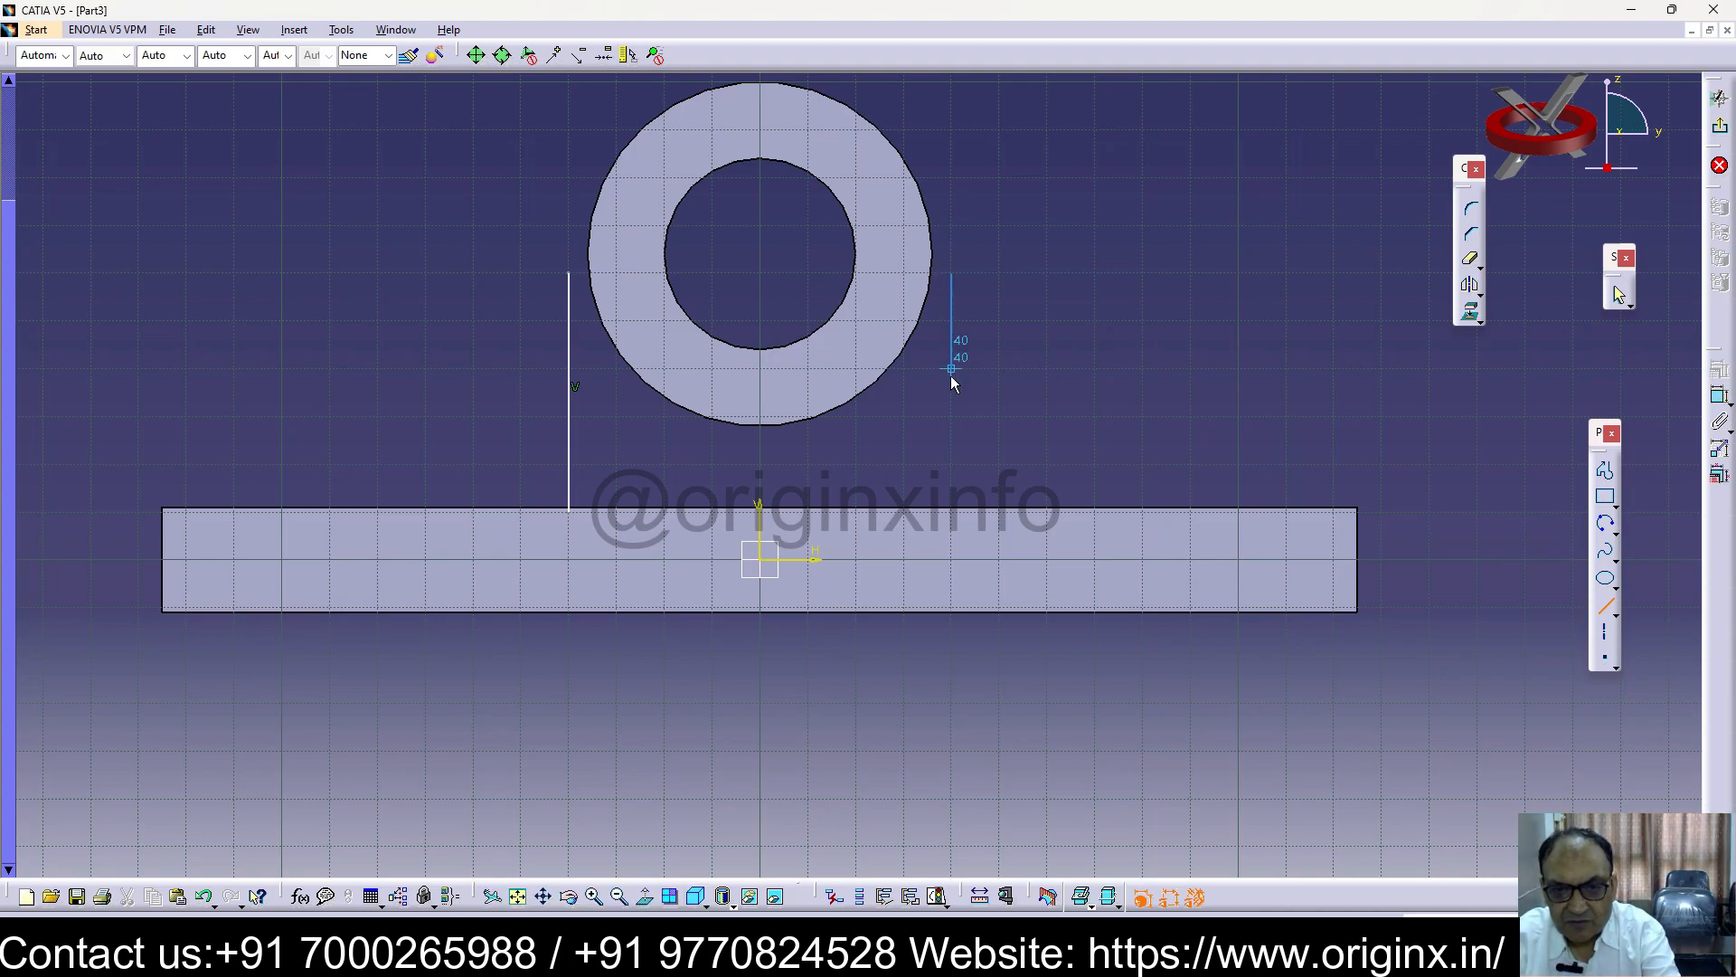
click(952, 511)
click(1306, 362)
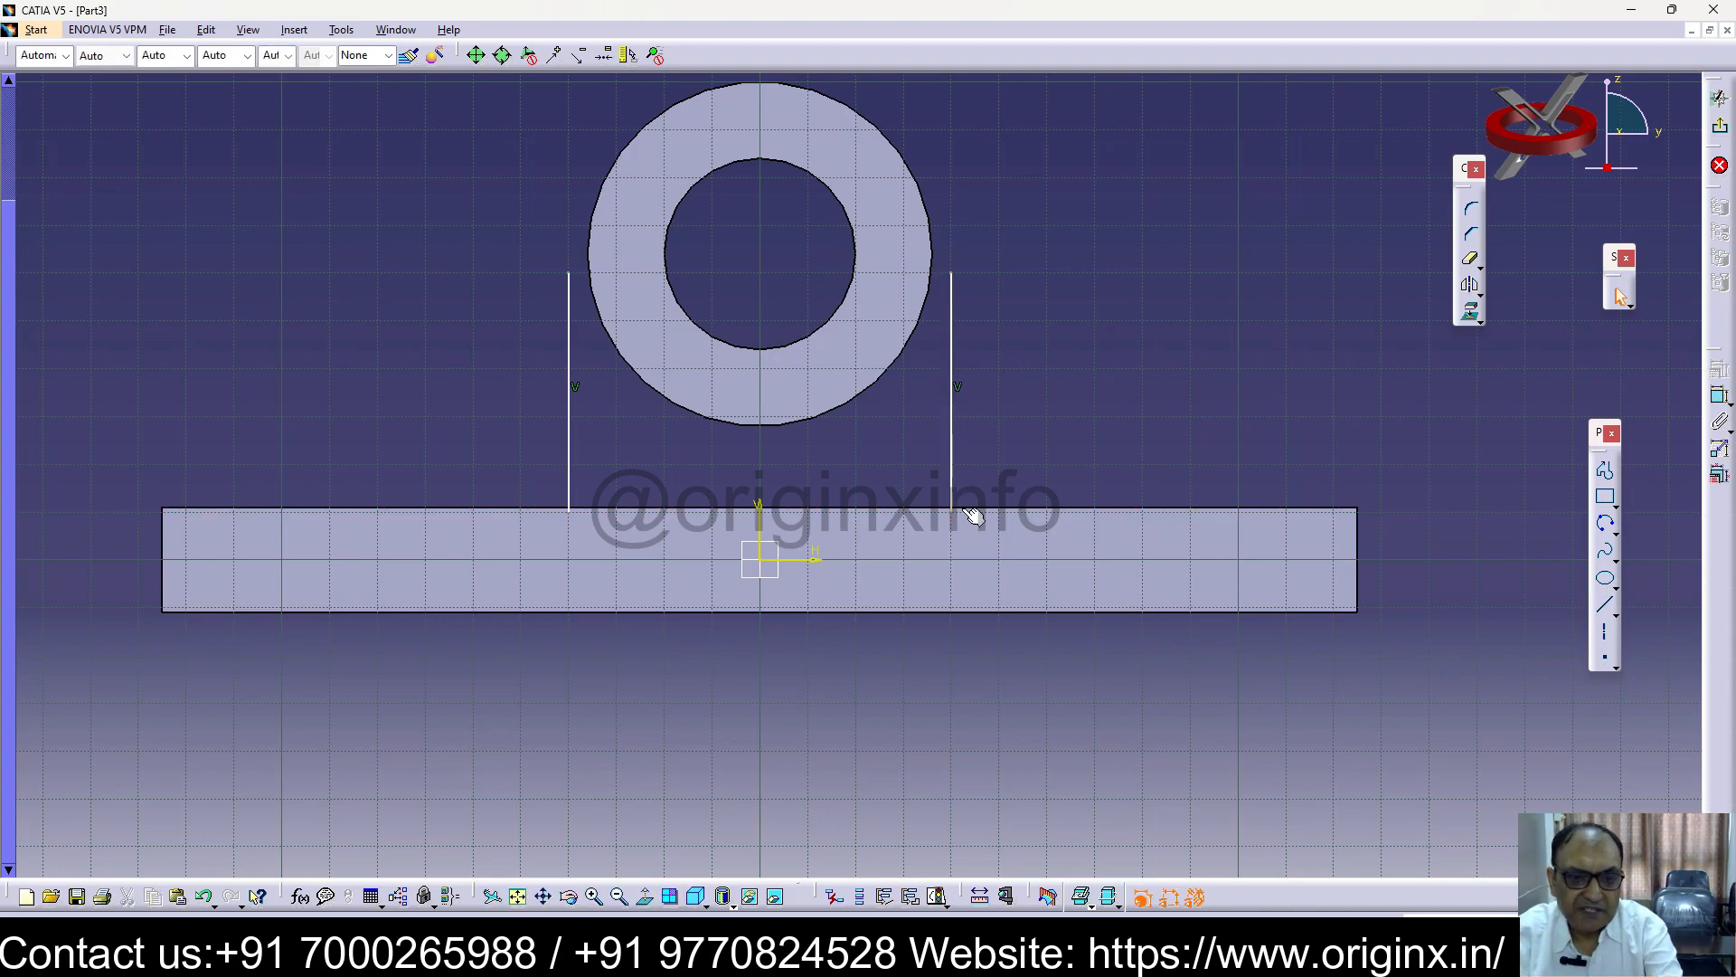
Leave the support sketch and bring up the expanded specification tree
double_click(511, 545)
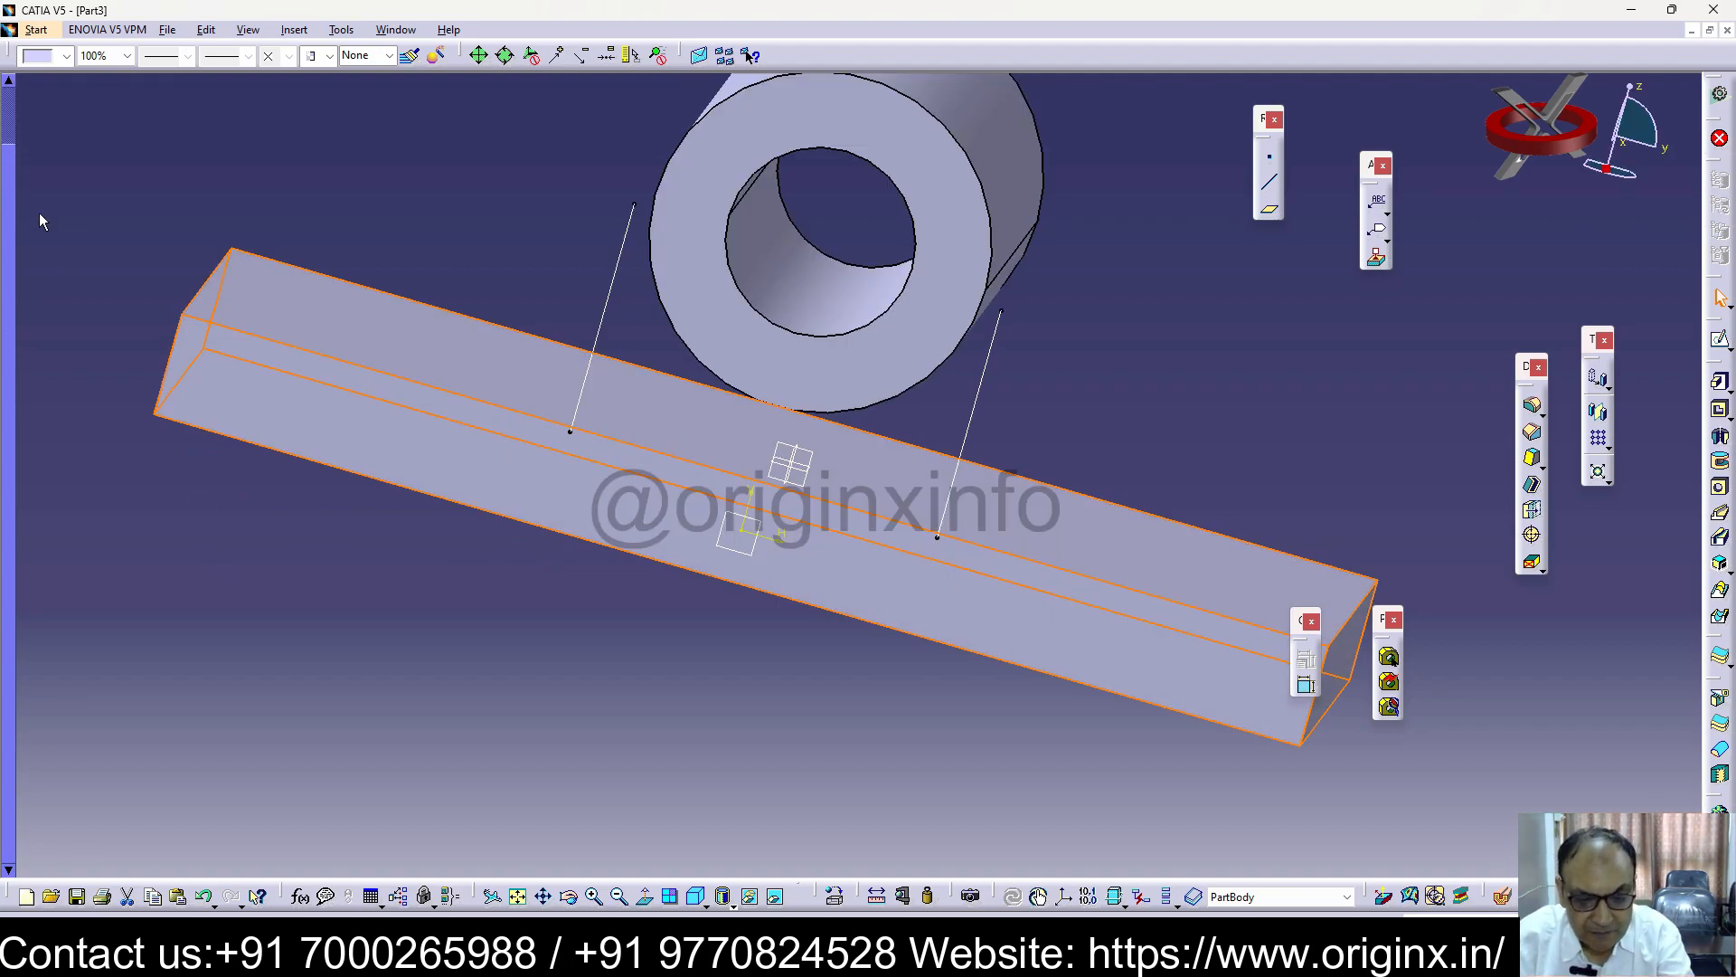
click(17, 82)
click(8, 82)
click(8, 82)
click(30, 106)
click(34, 119)
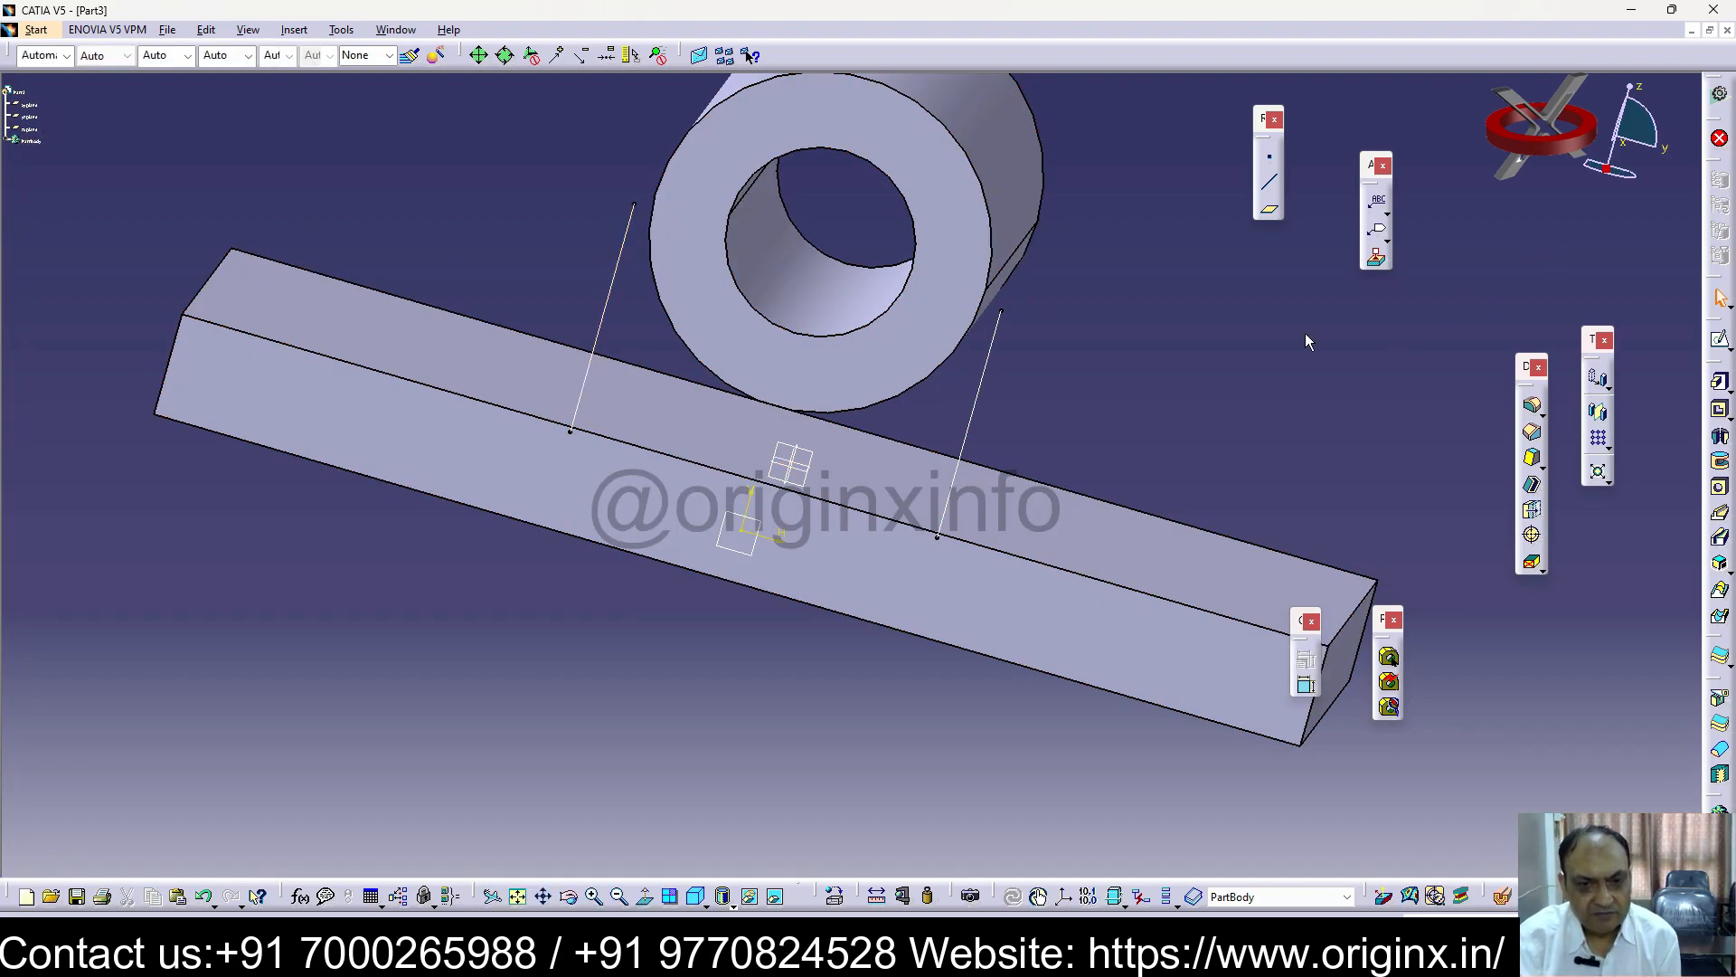
View the base block's profile sketch and return to the 3D part
click(446, 453)
click(11, 142)
double_click(41, 165)
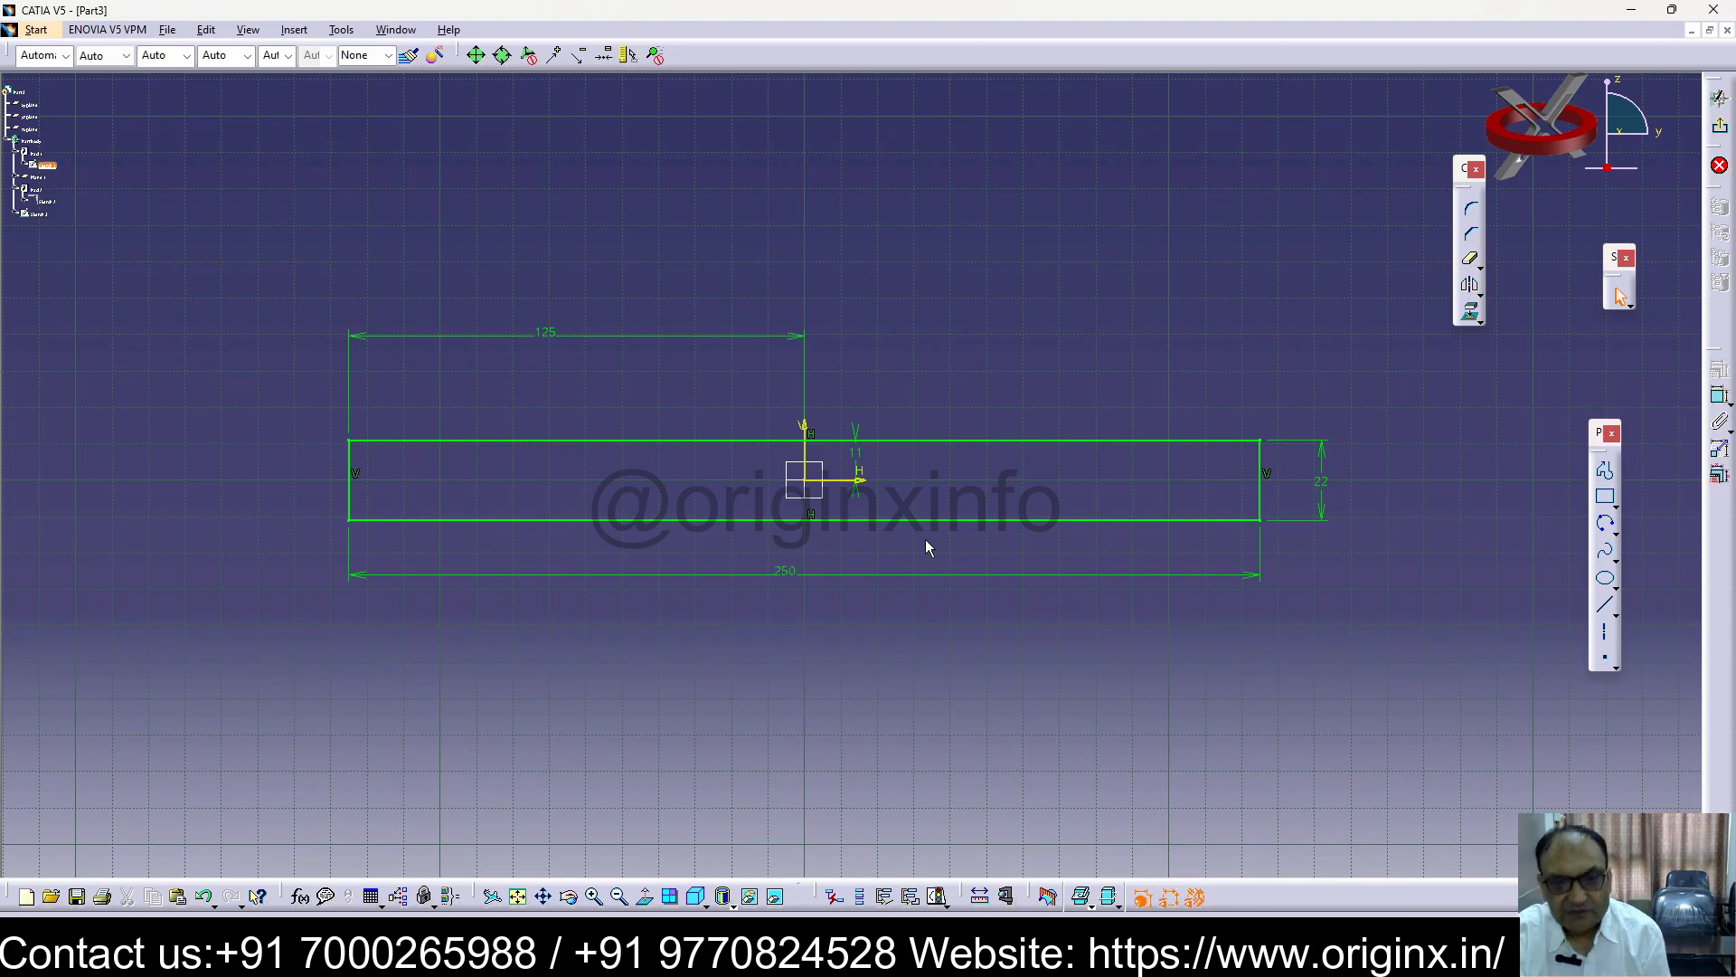
click(1720, 97)
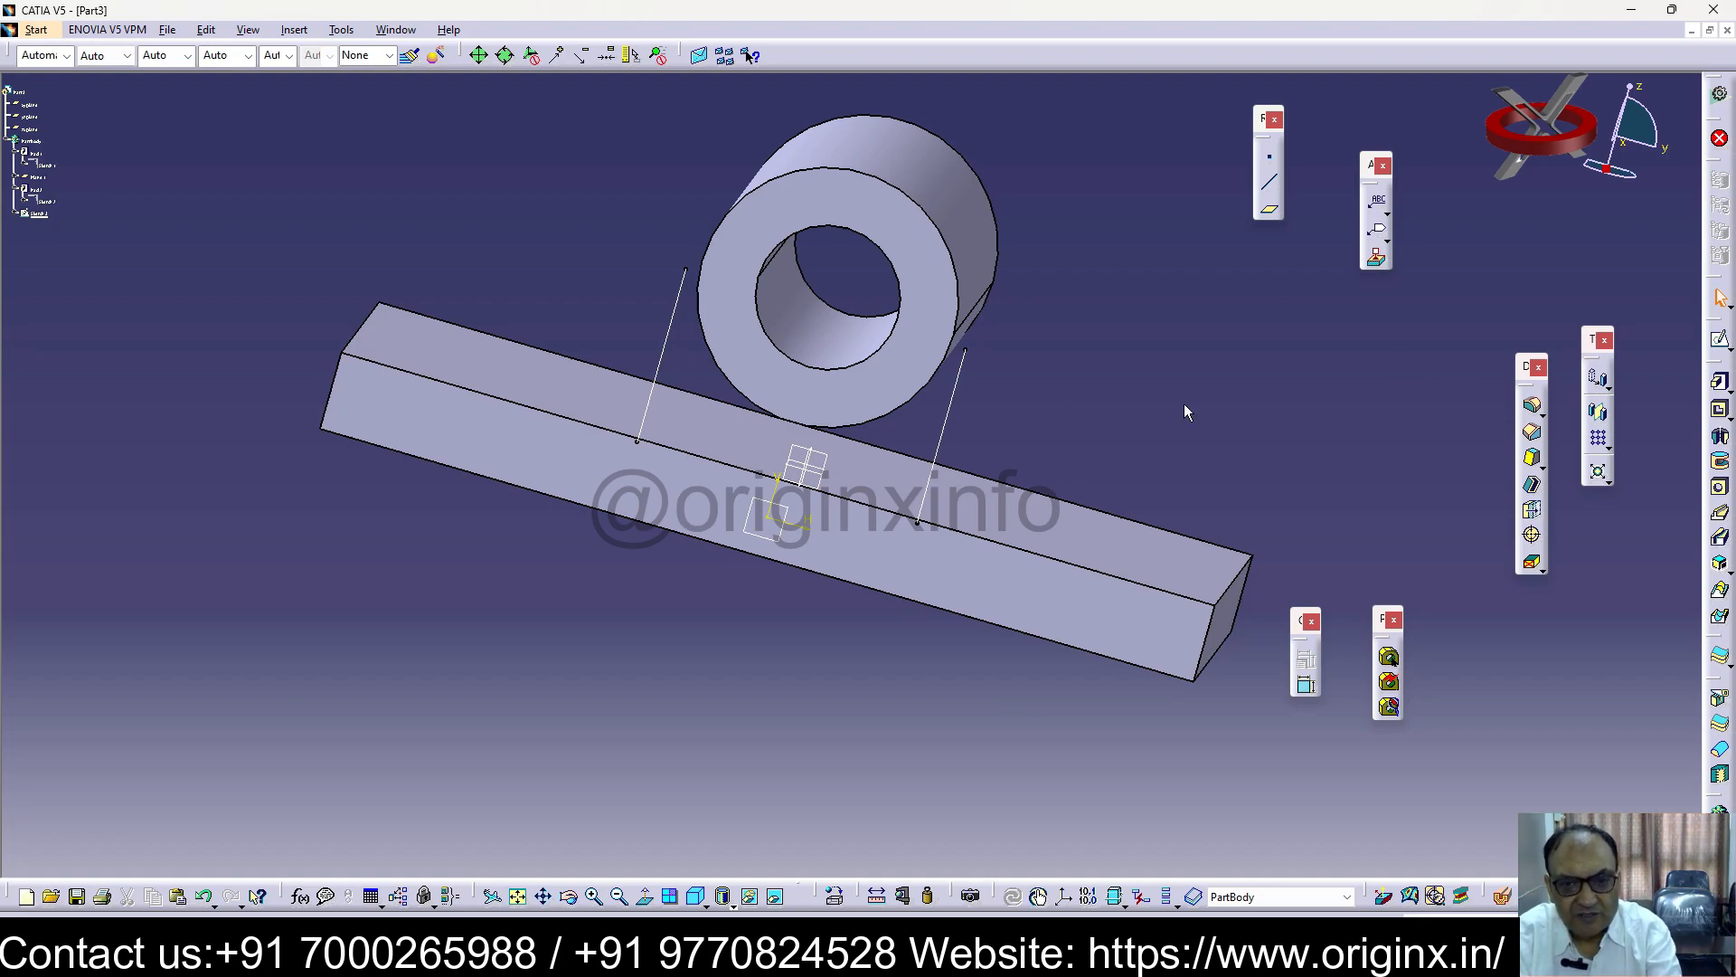
Delete the separate sketch holding the two vertical lines beside the cylinder
double_click(1040, 520)
click(1565, 469)
click(1006, 443)
click(669, 333)
mouse_move(1070, 508)
middle_down()
mouse_move(1223, 367)
mouse_move(1197, 454)
middle_up()
middle_drag(921, 356, 895, 540)
double_click(1127, 495)
middle_drag(1001, 317, 803, 320)
middle_drag(965, 693, 985, 597)
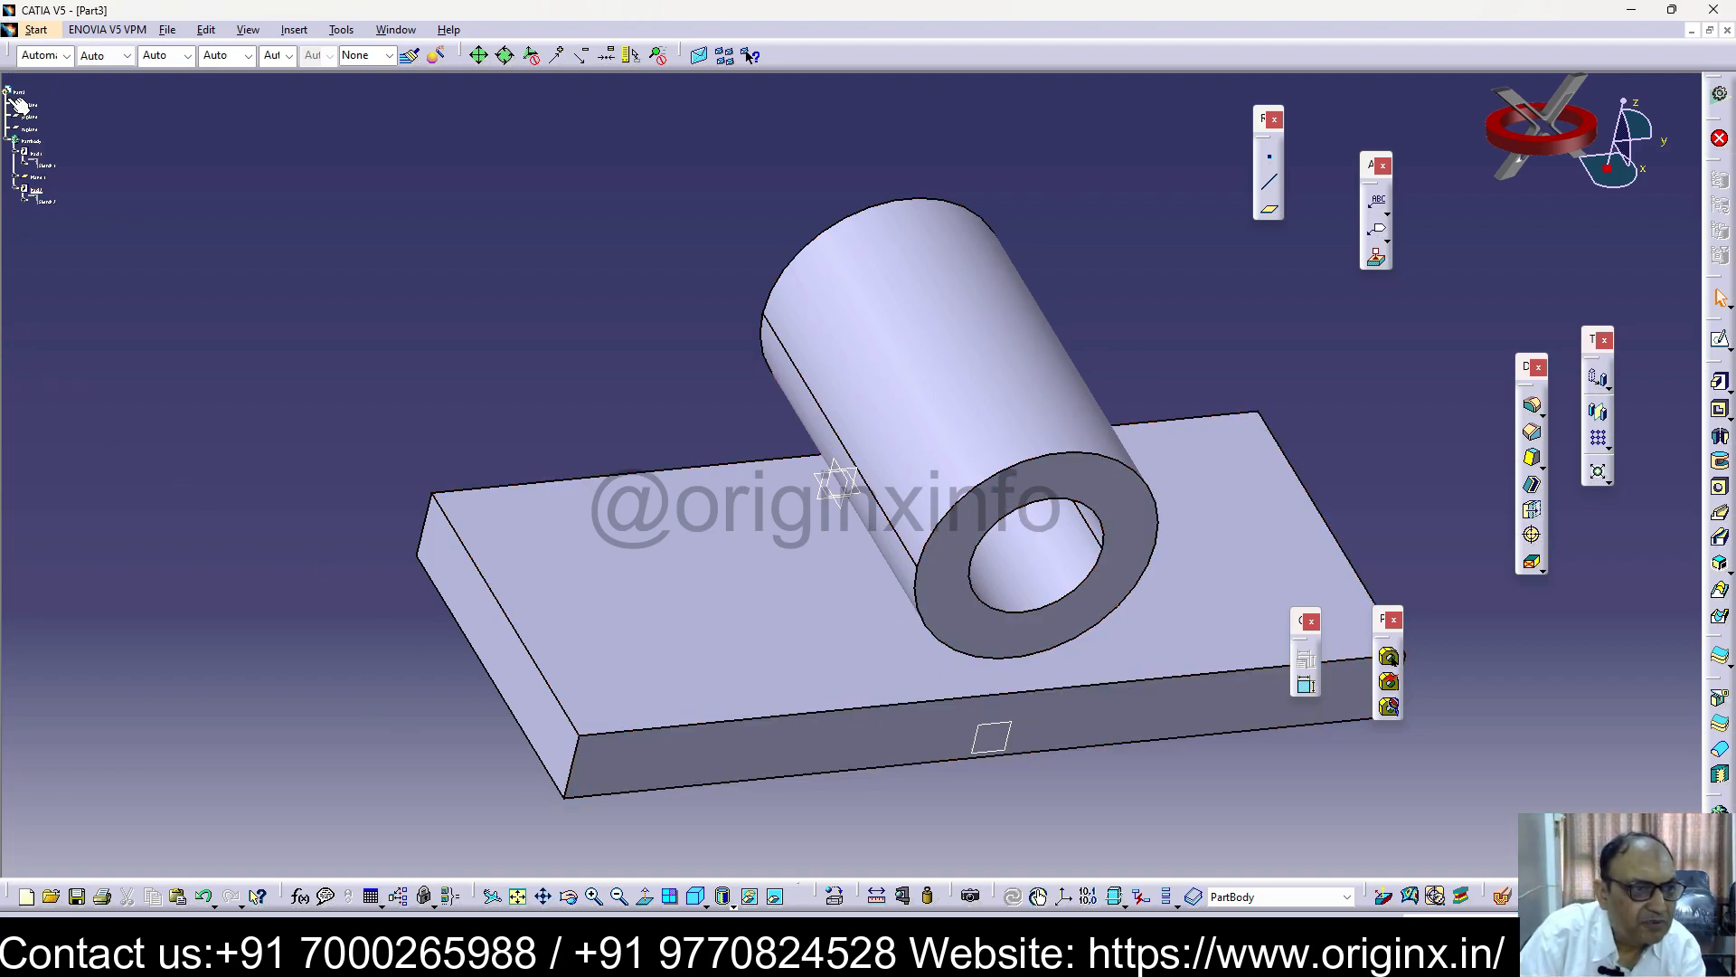
Draw two concentric circles above the rectangle in the base block's sketch, lowering both slightly and enlarging the outer one
double_click(42, 168)
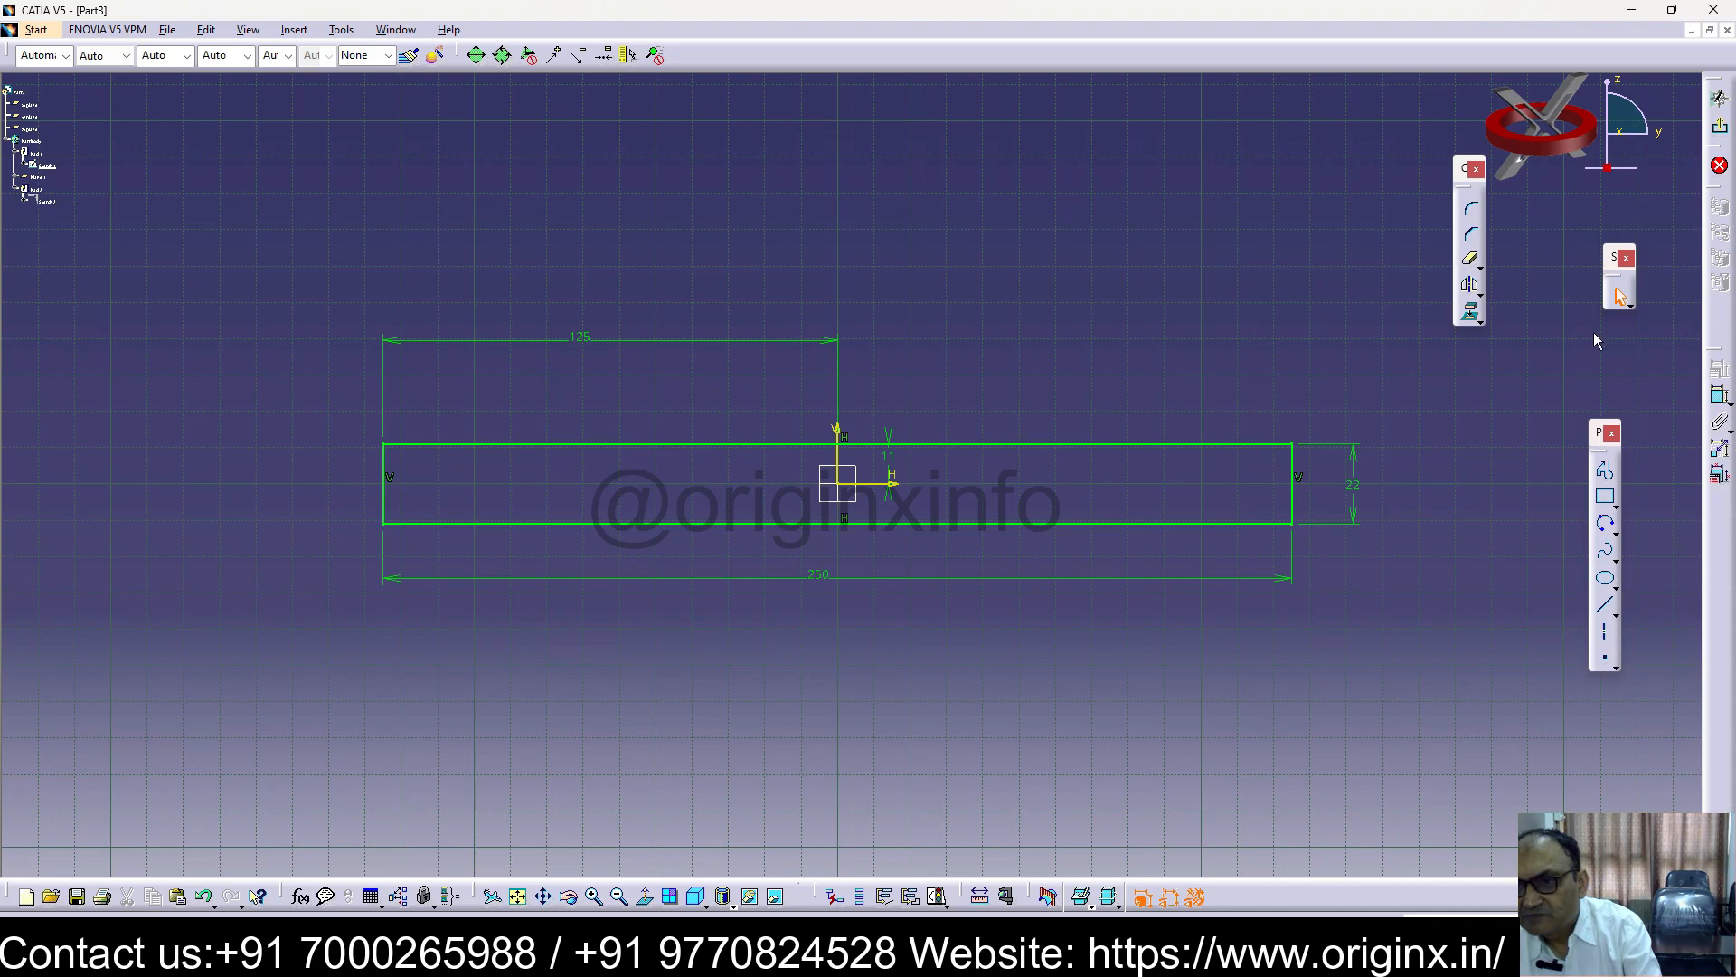
click(1615, 529)
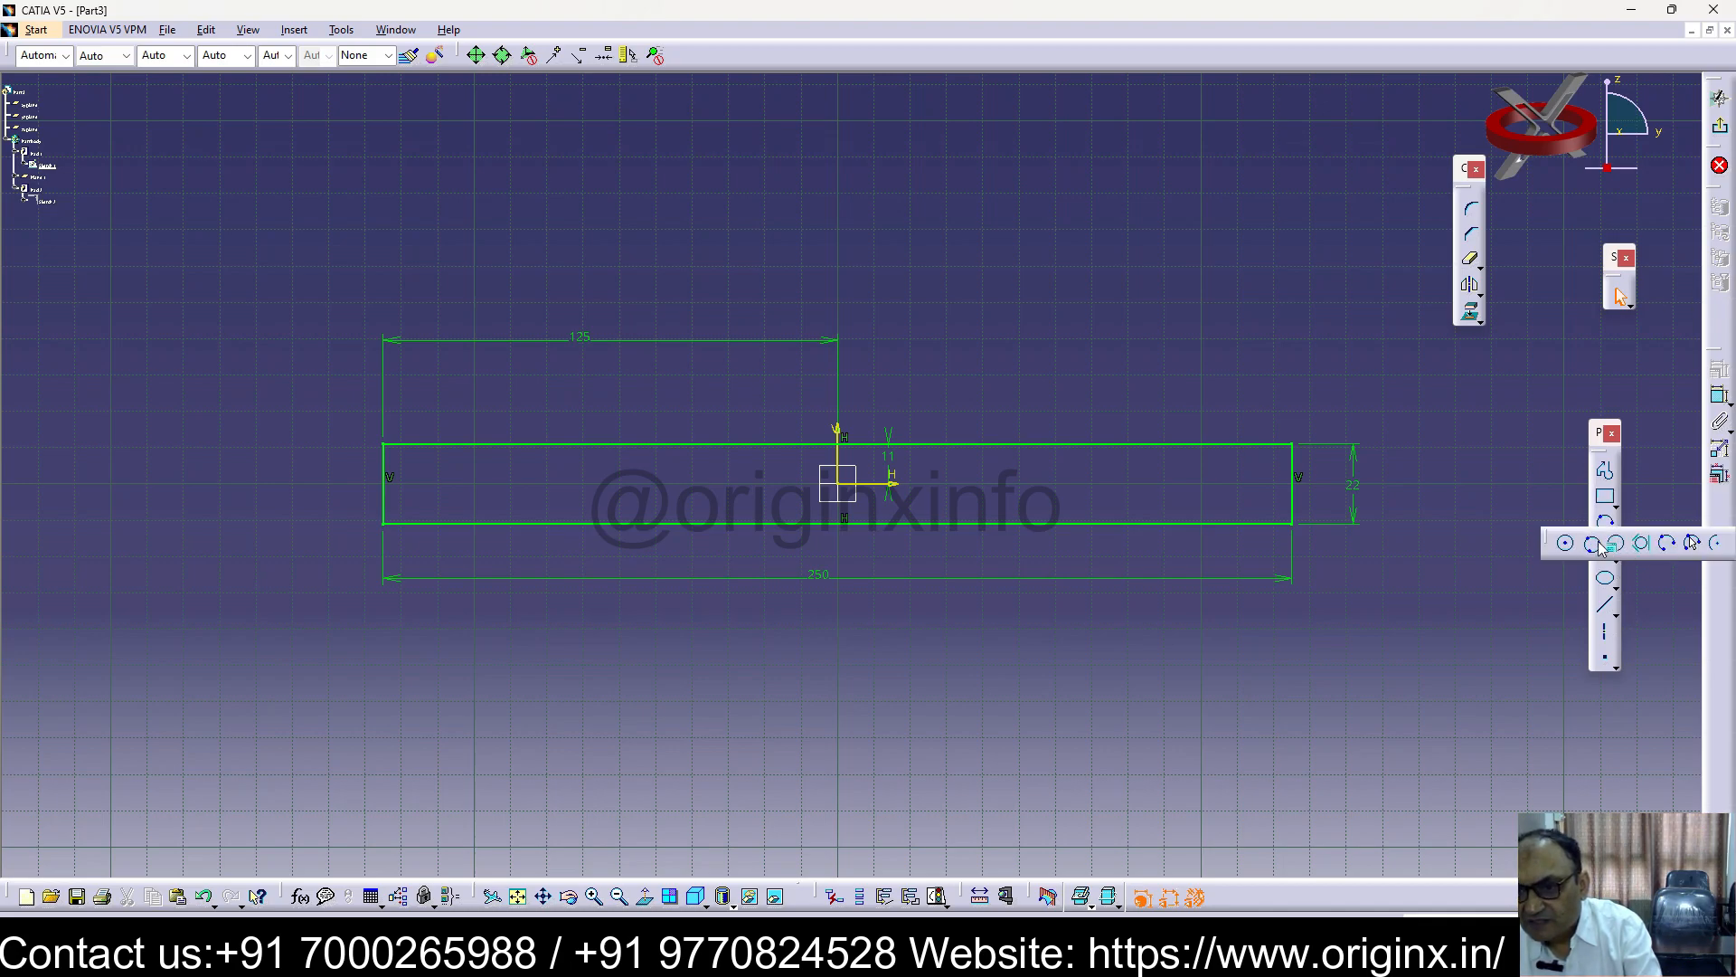
click(838, 265)
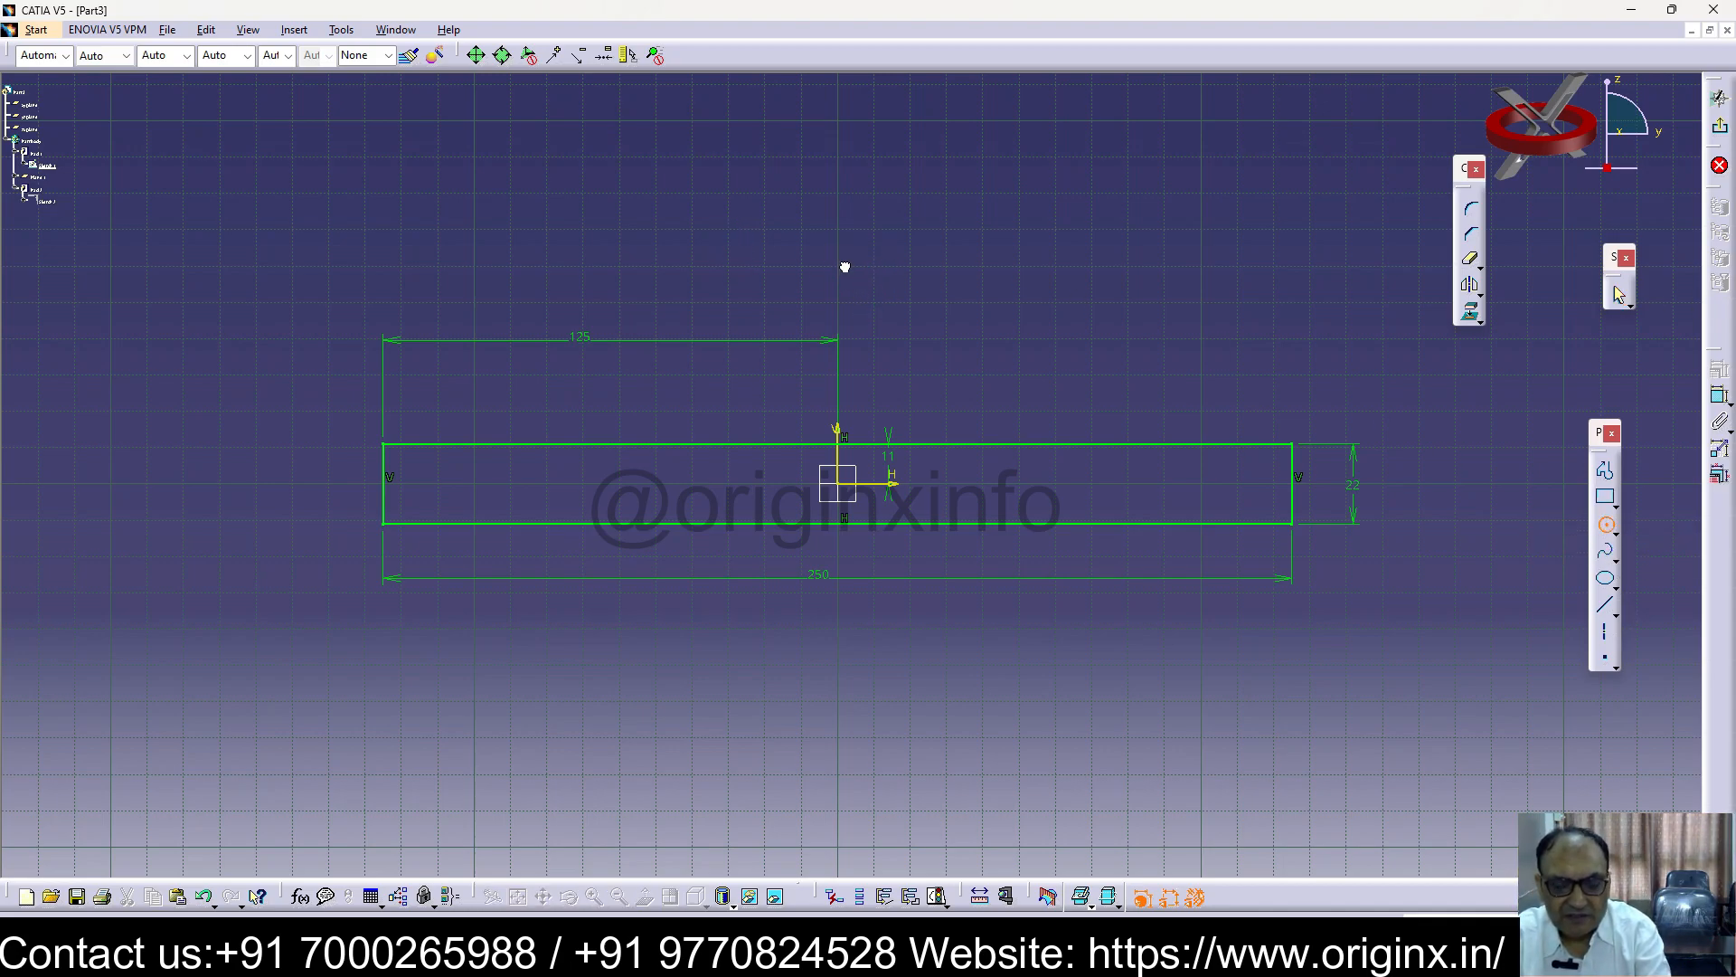
click(910, 341)
click(1607, 529)
click(837, 266)
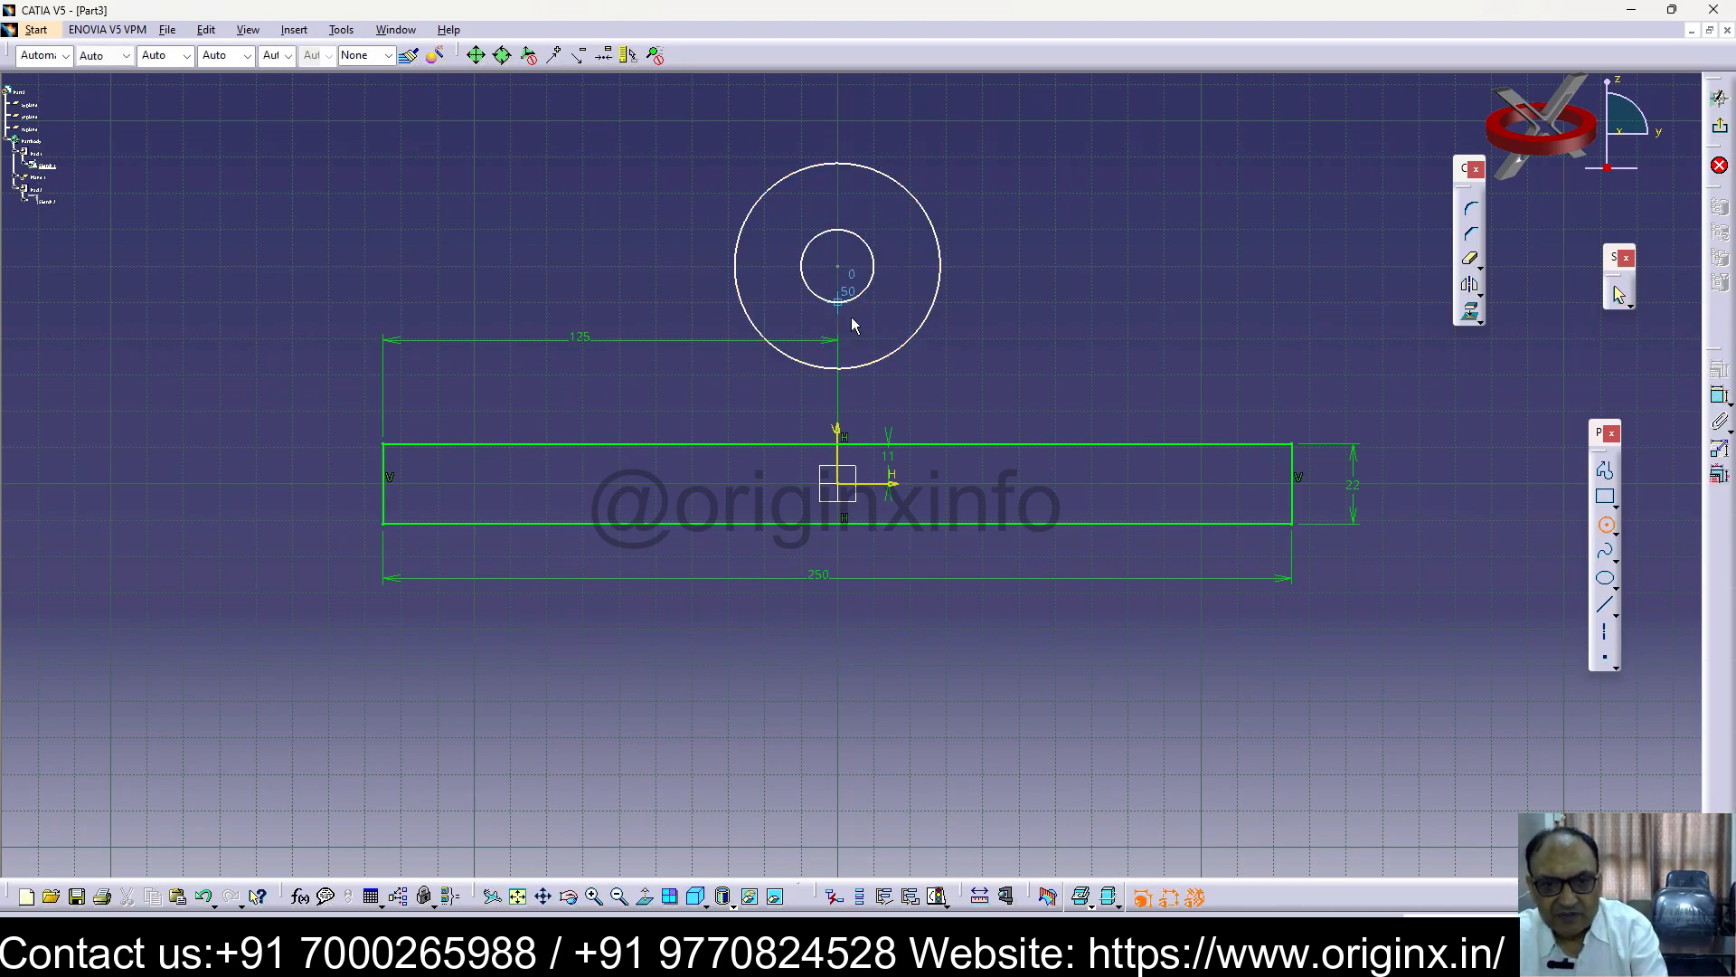
click(853, 336)
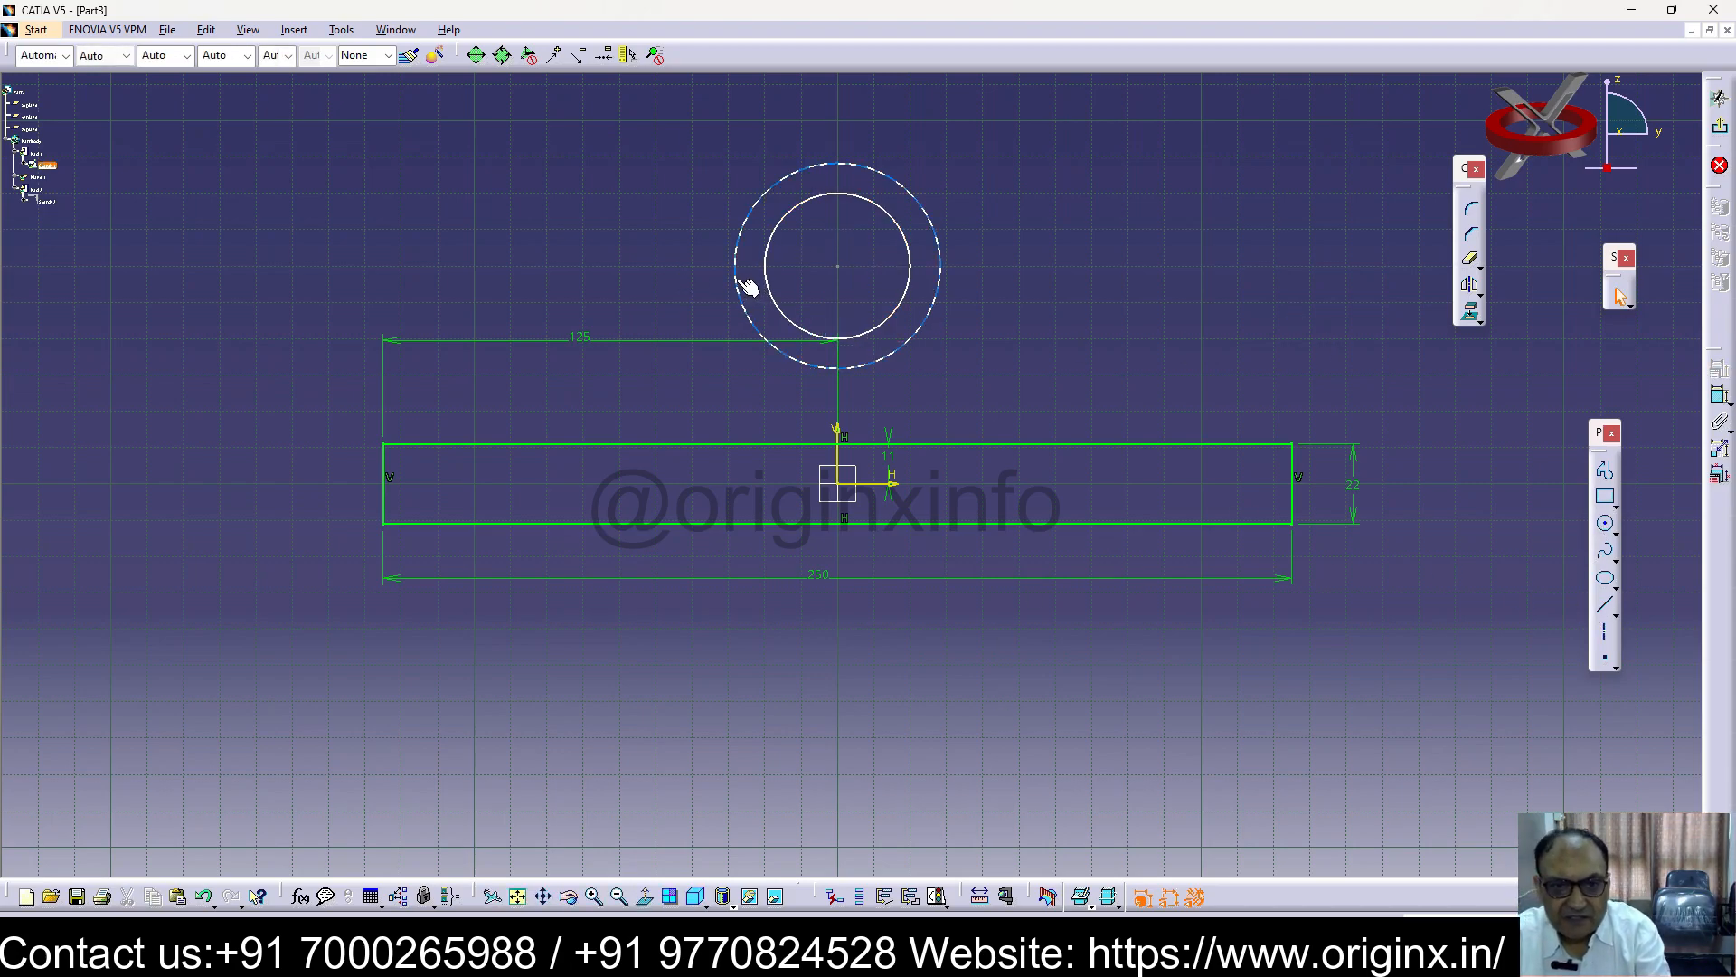
drag(747, 286, 755, 375)
click(1446, 517)
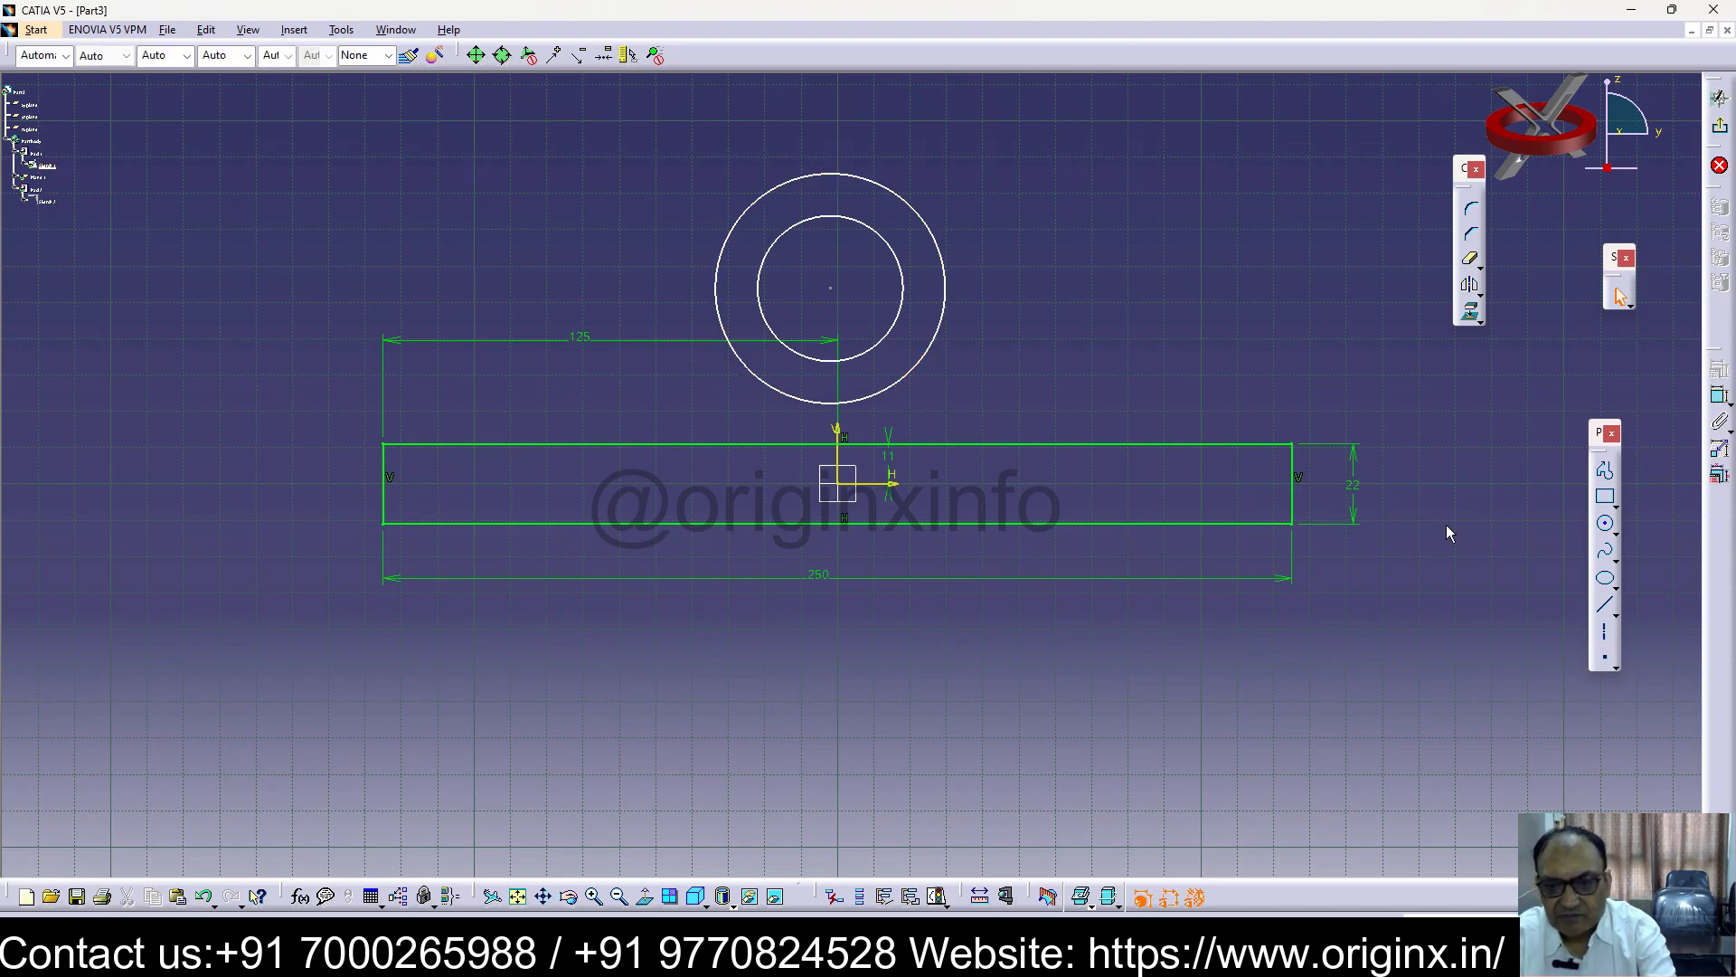
Draw two vertical lines from the left and right sides of the outer circle down to the rectangle's upper edge
click(1607, 608)
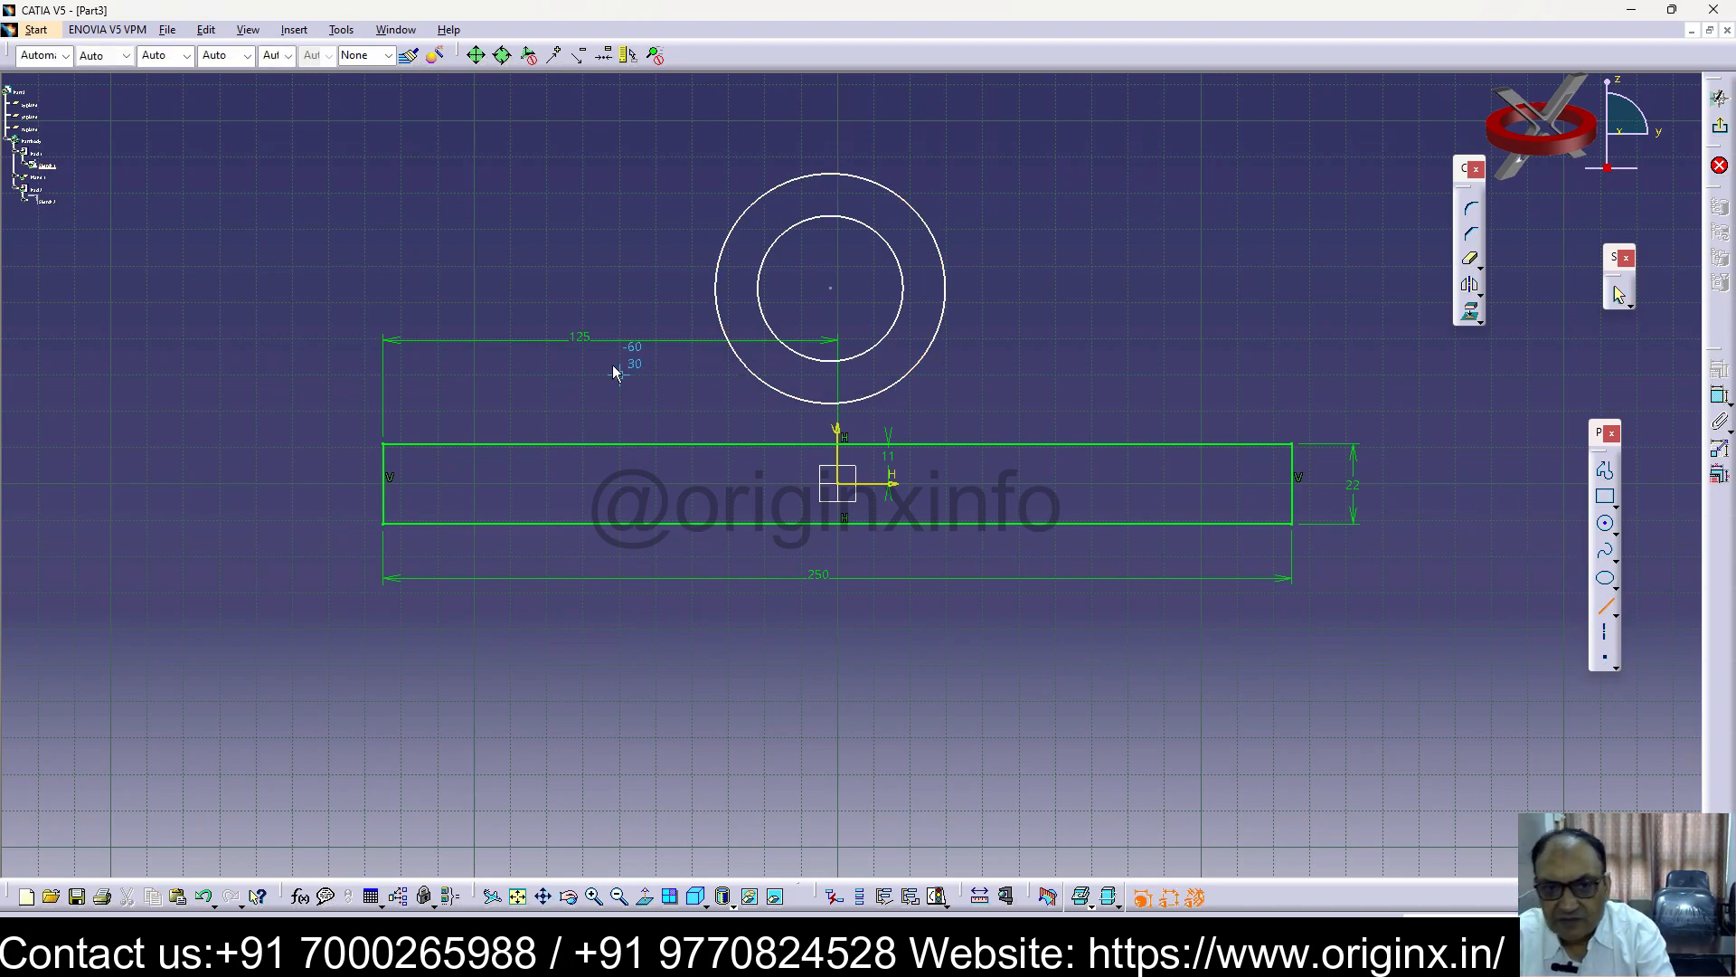
click(717, 304)
click(715, 445)
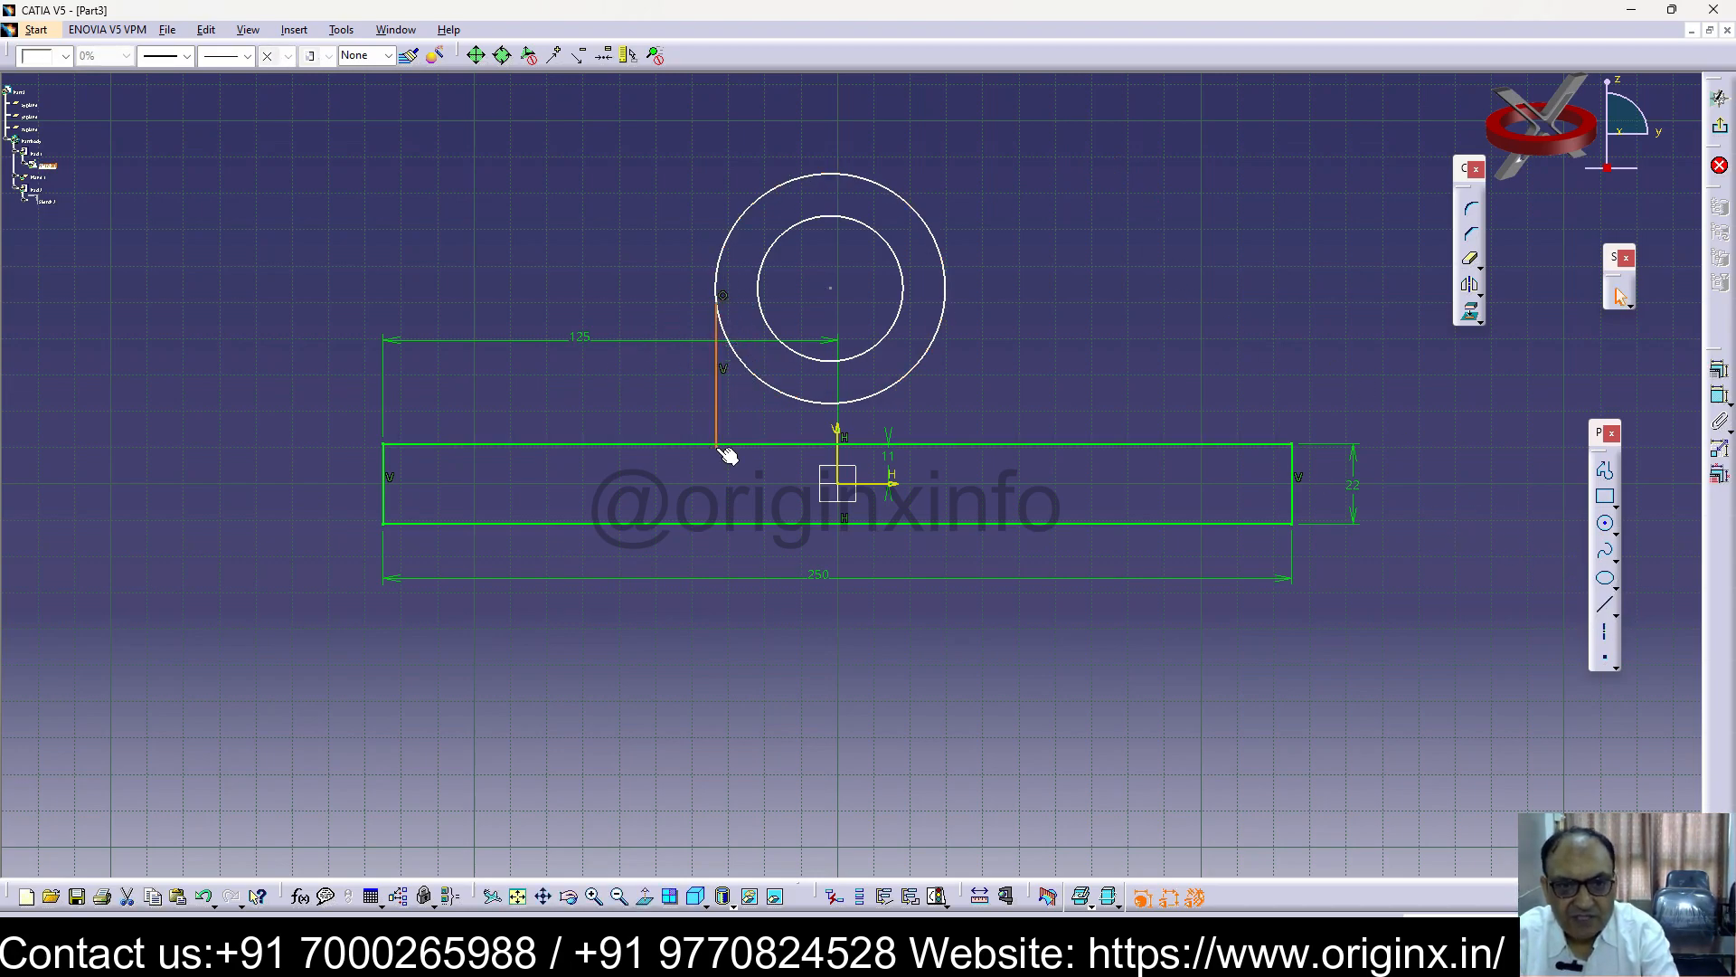
click(1605, 611)
click(945, 308)
click(964, 448)
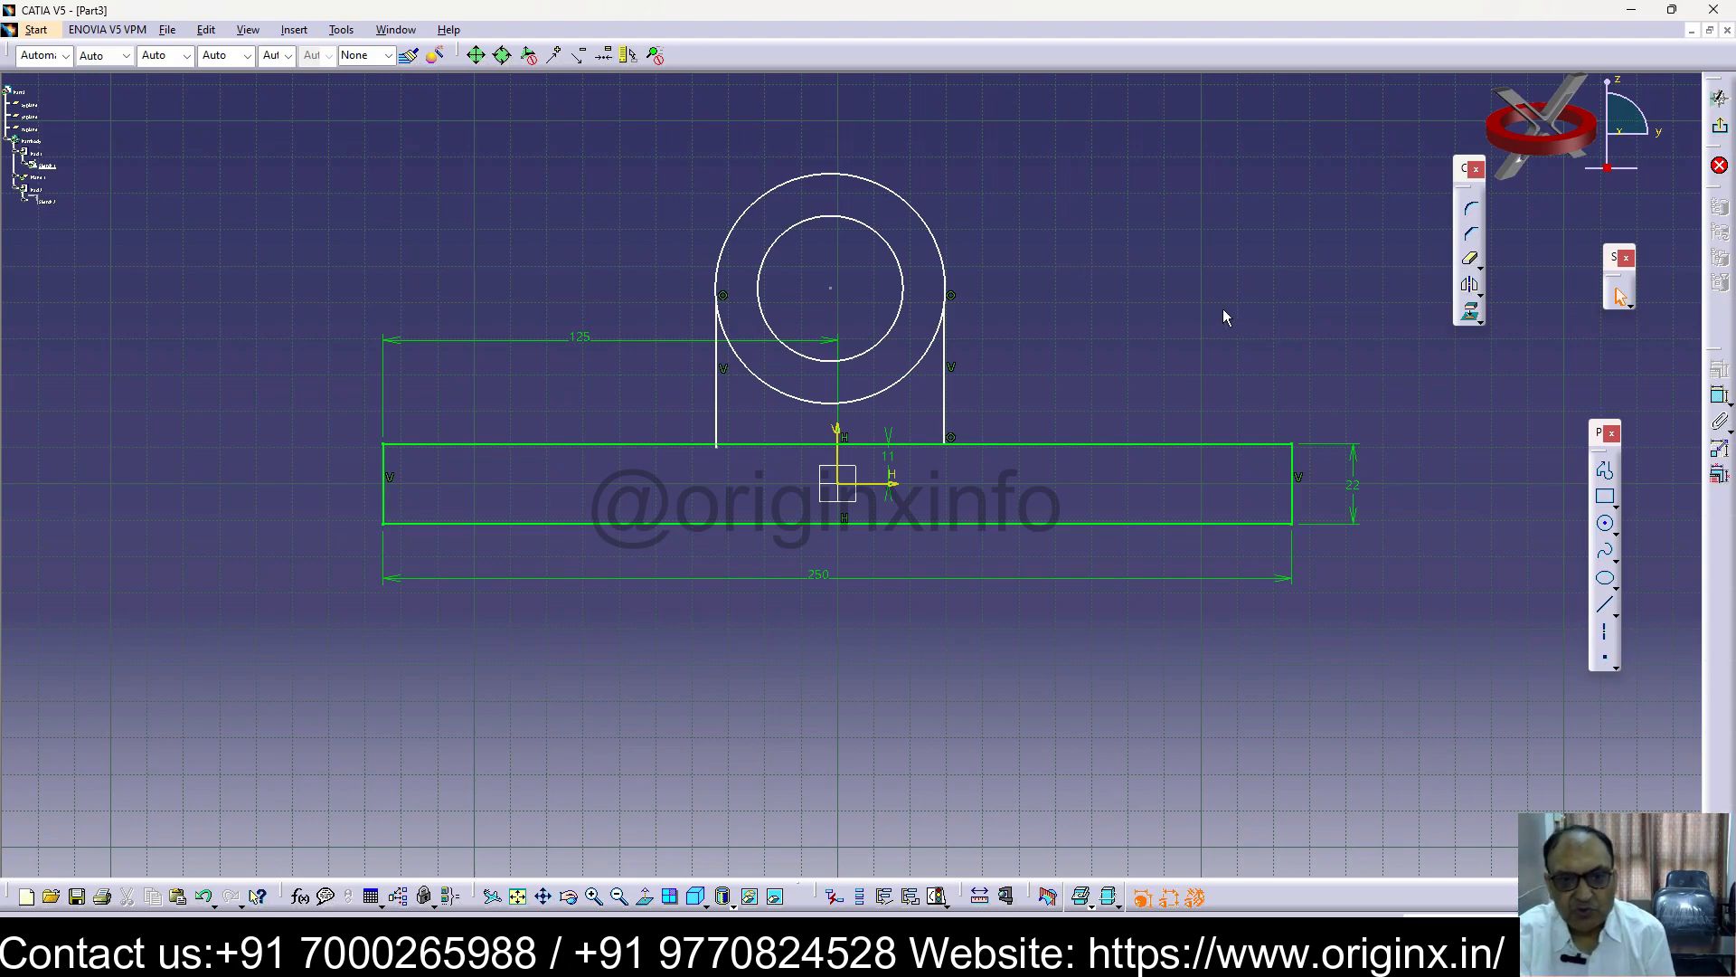
Trim away the outer circle's lower arc and the rectangle's upper edge between the two vertical lines
click(1471, 262)
click(879, 396)
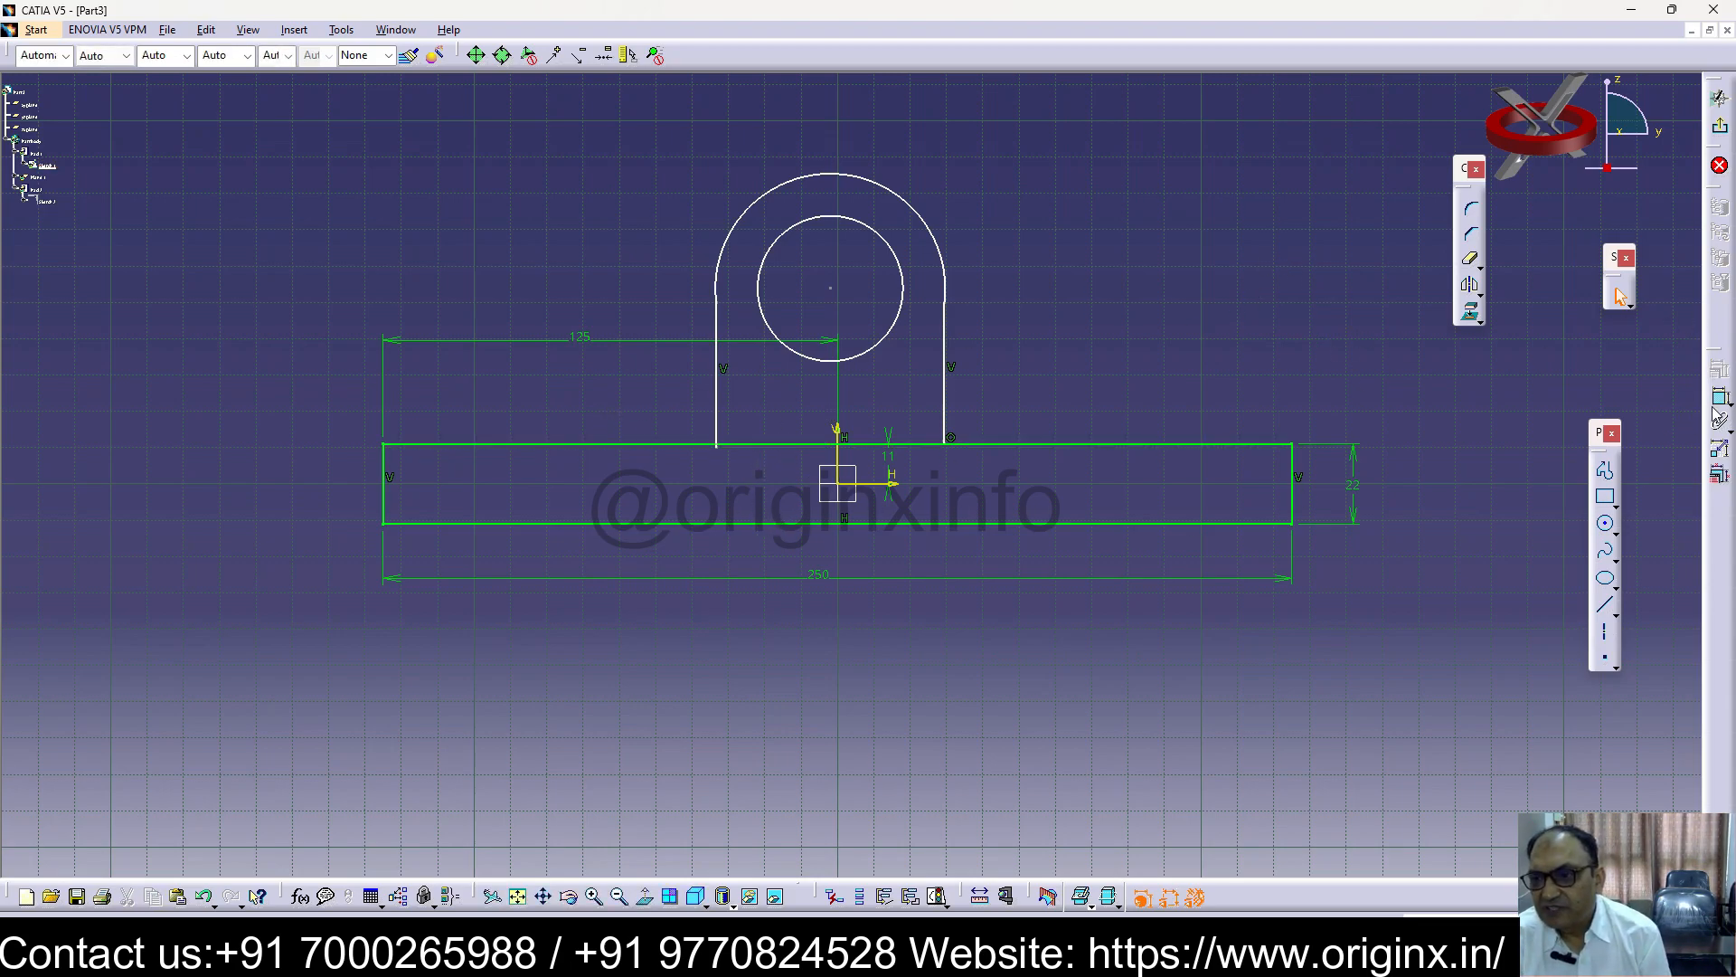
click(911, 445)
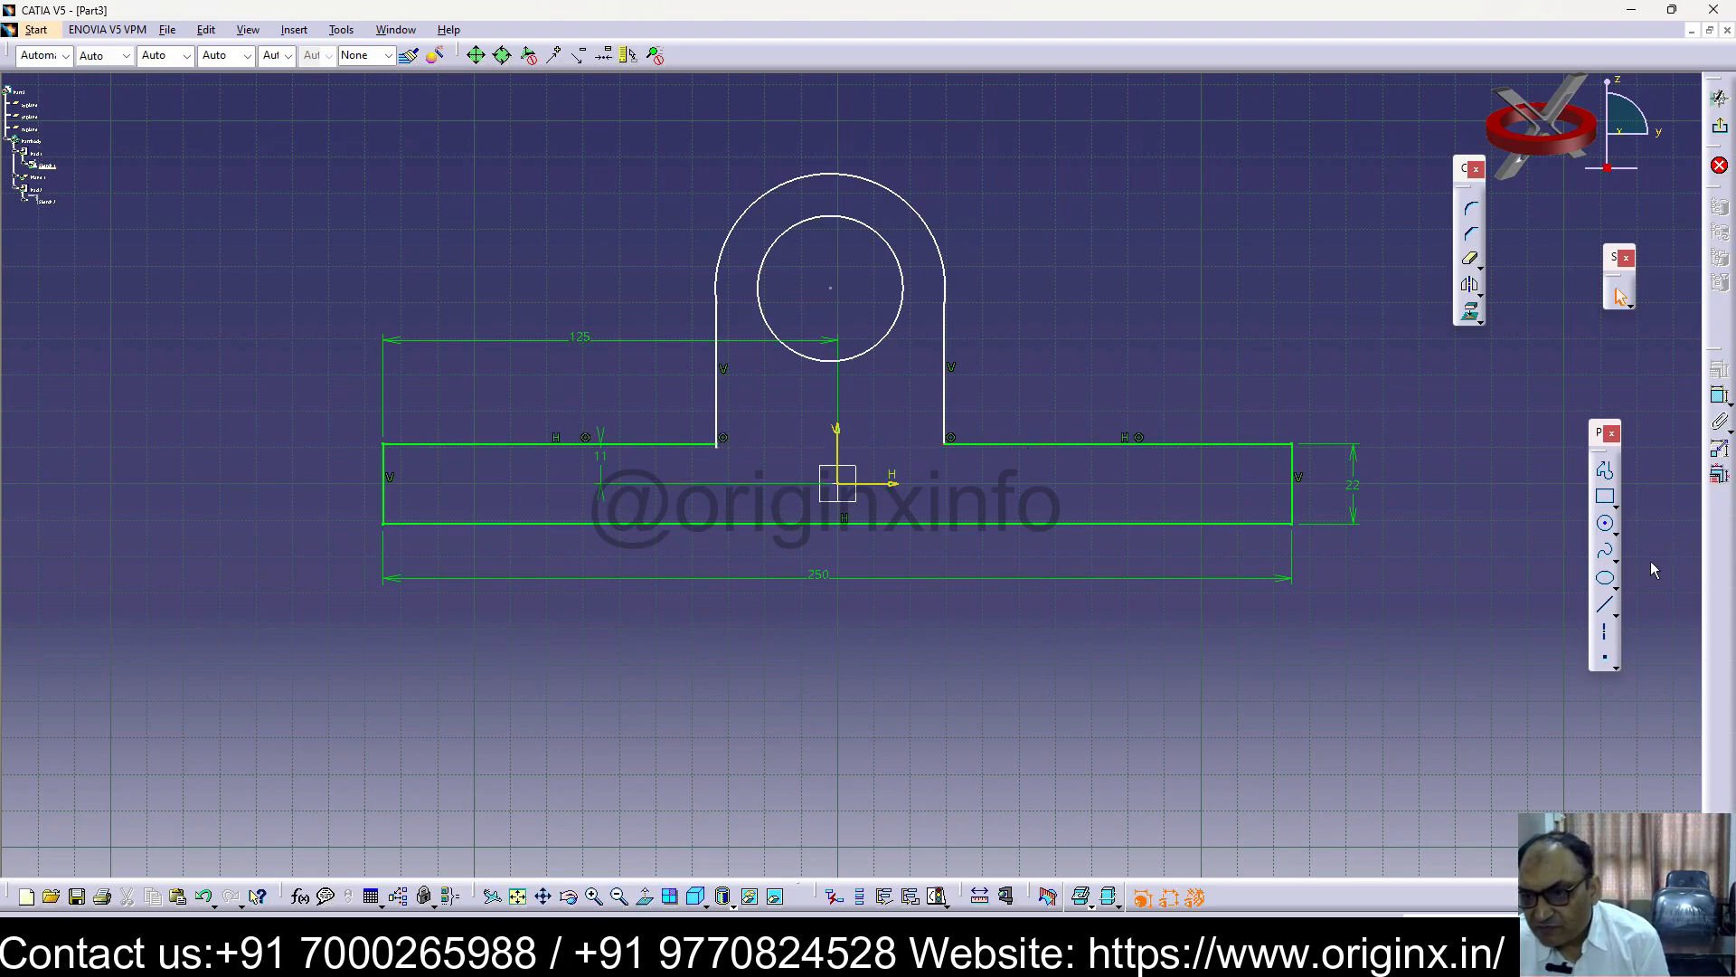
click(1473, 211)
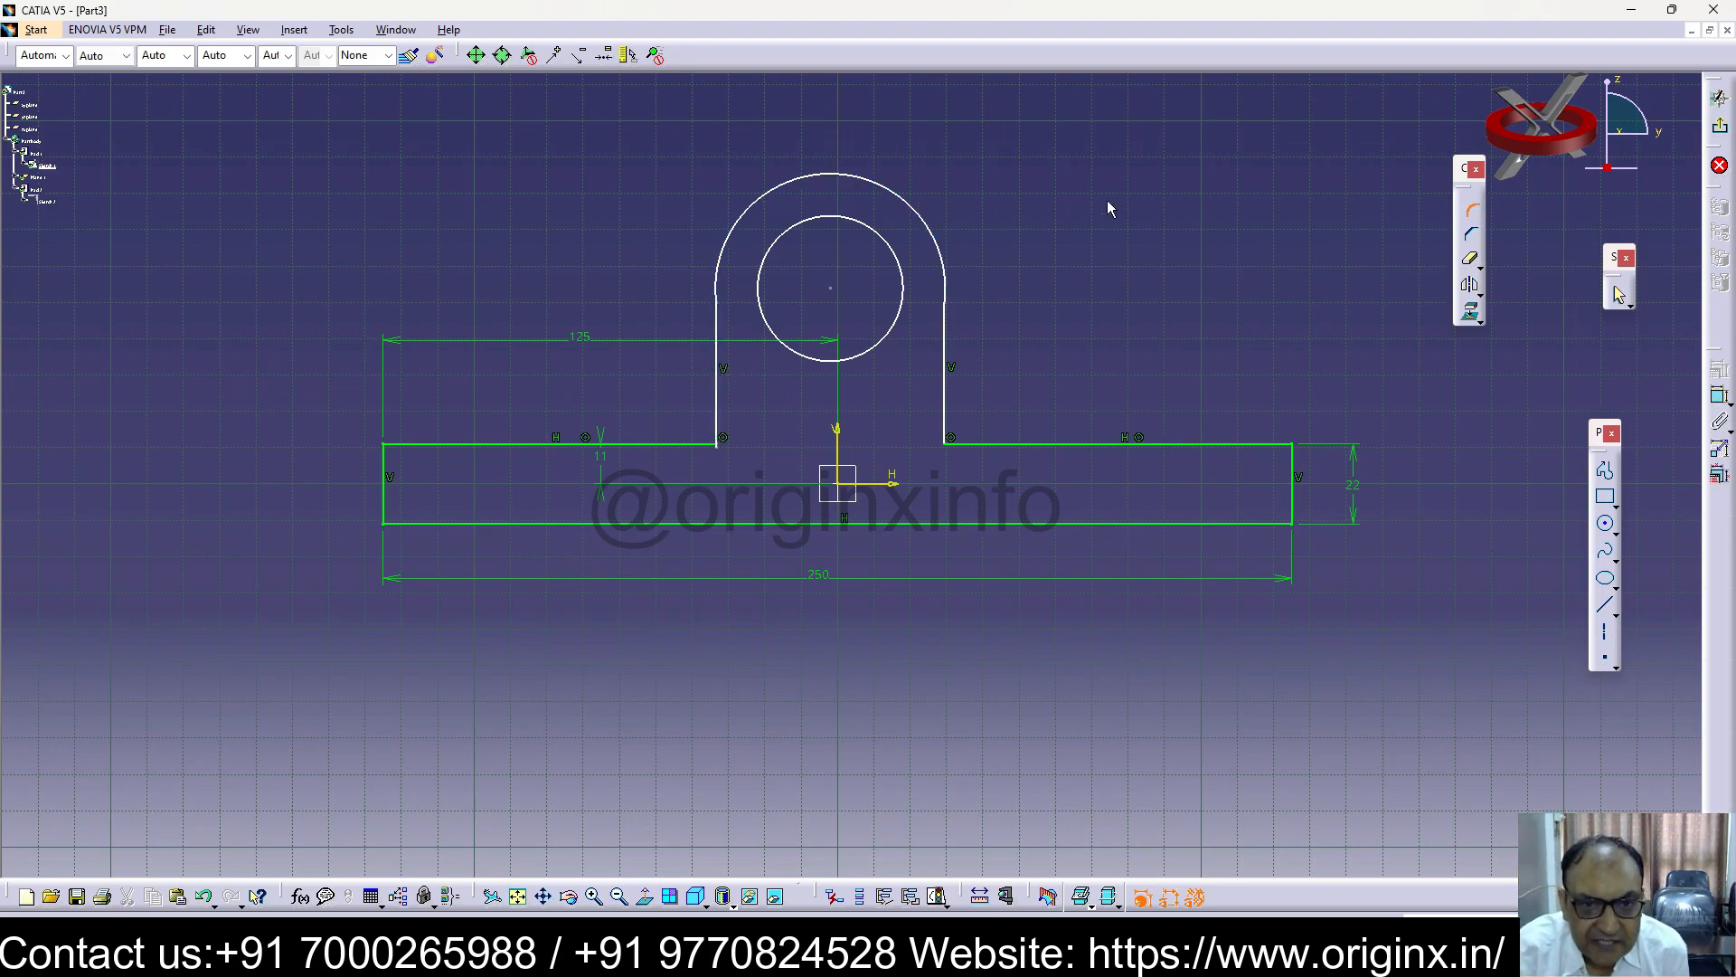
click(842, 174)
click(718, 345)
key(Escape)
Constrain the left vertical line to be tangent to the outer arc
click(723, 371)
ctrl+click(736, 206)
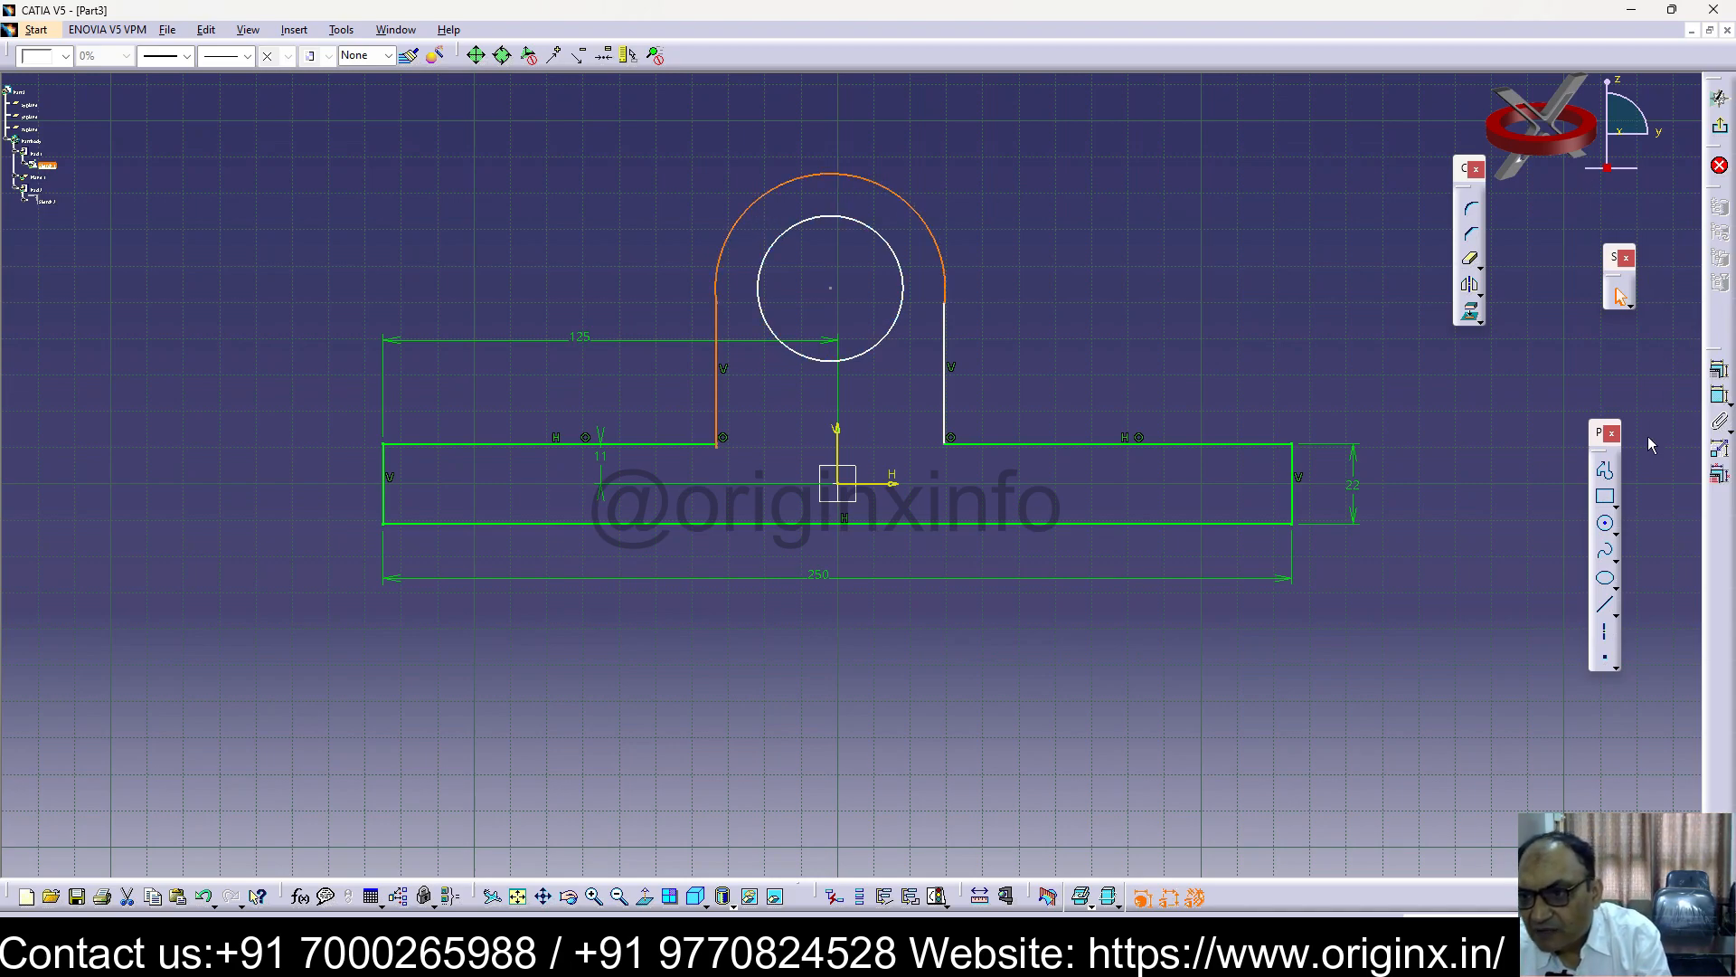
click(1719, 370)
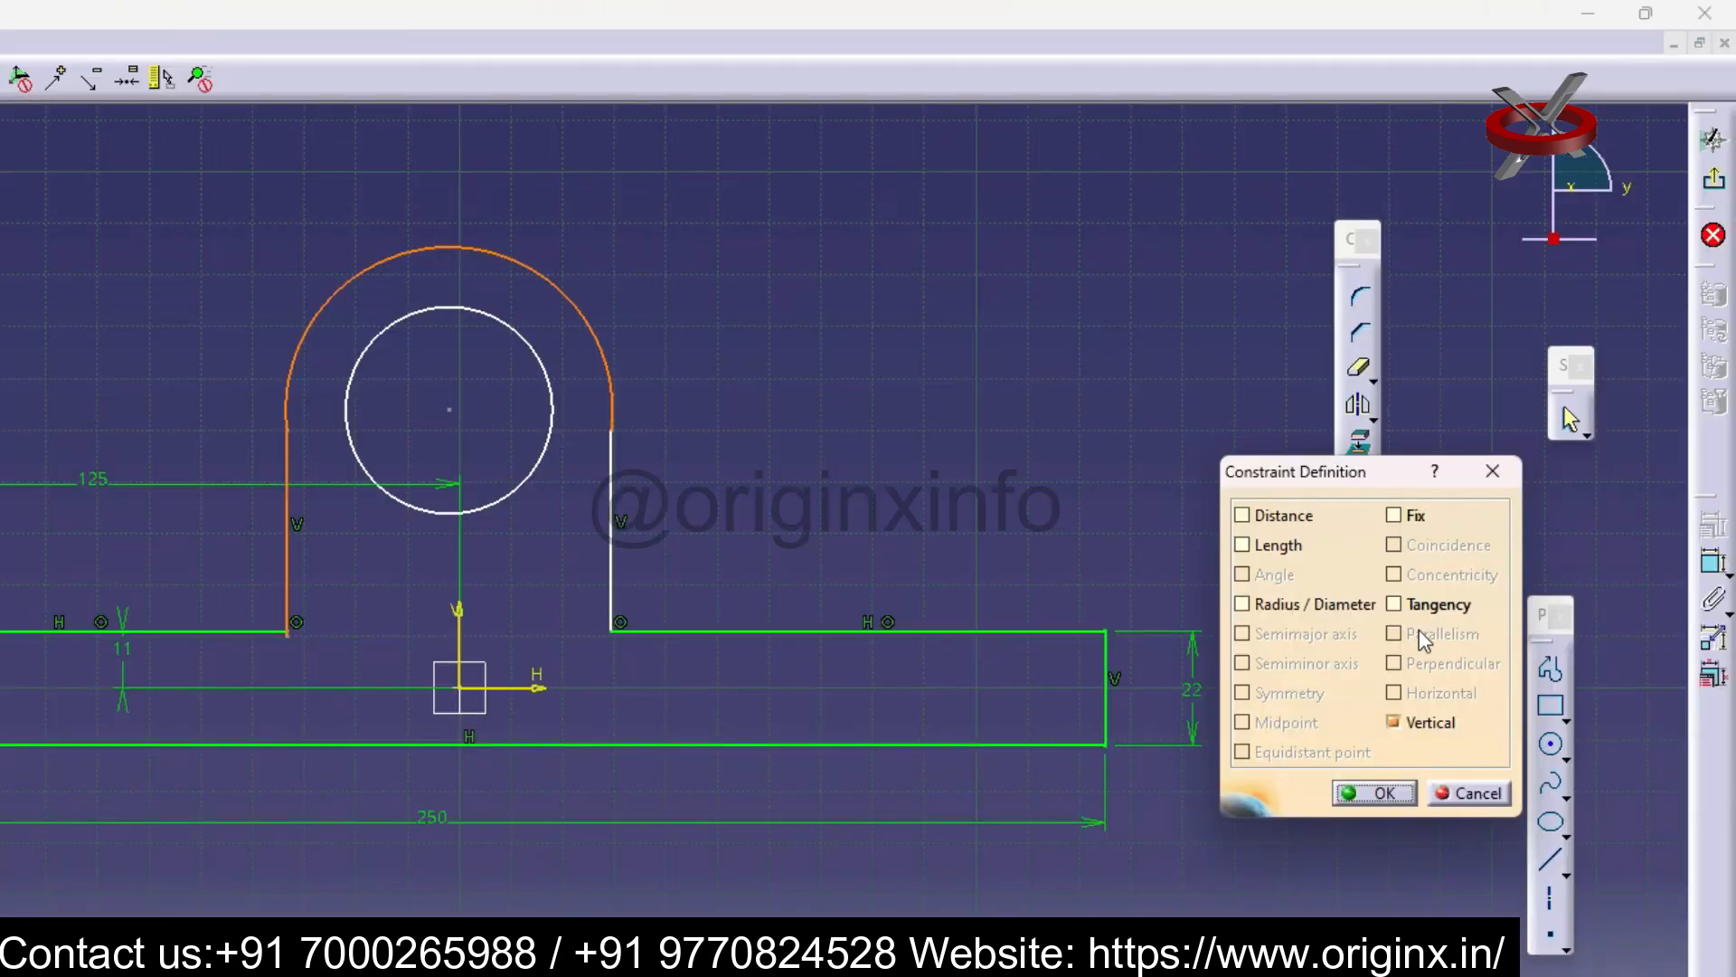
click(1427, 611)
click(1355, 794)
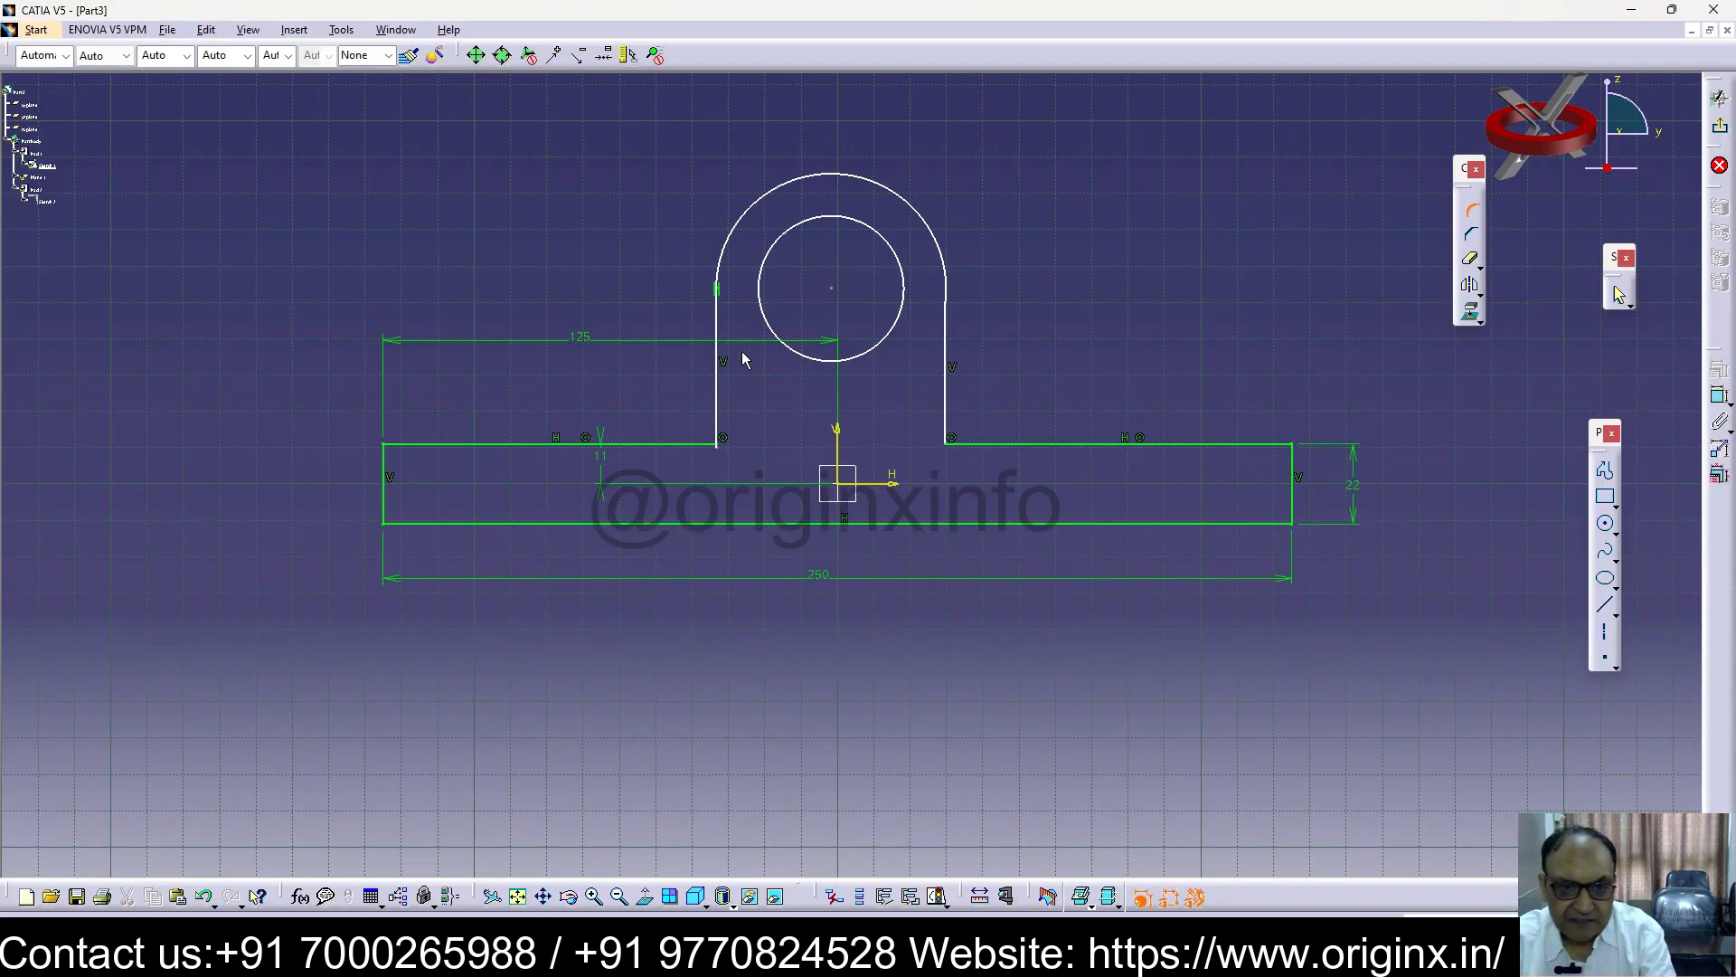
Round the corners between the vertical lines and the base's upper edge, about R 15.5 left and R 23 right, and exit the sketch
click(692, 445)
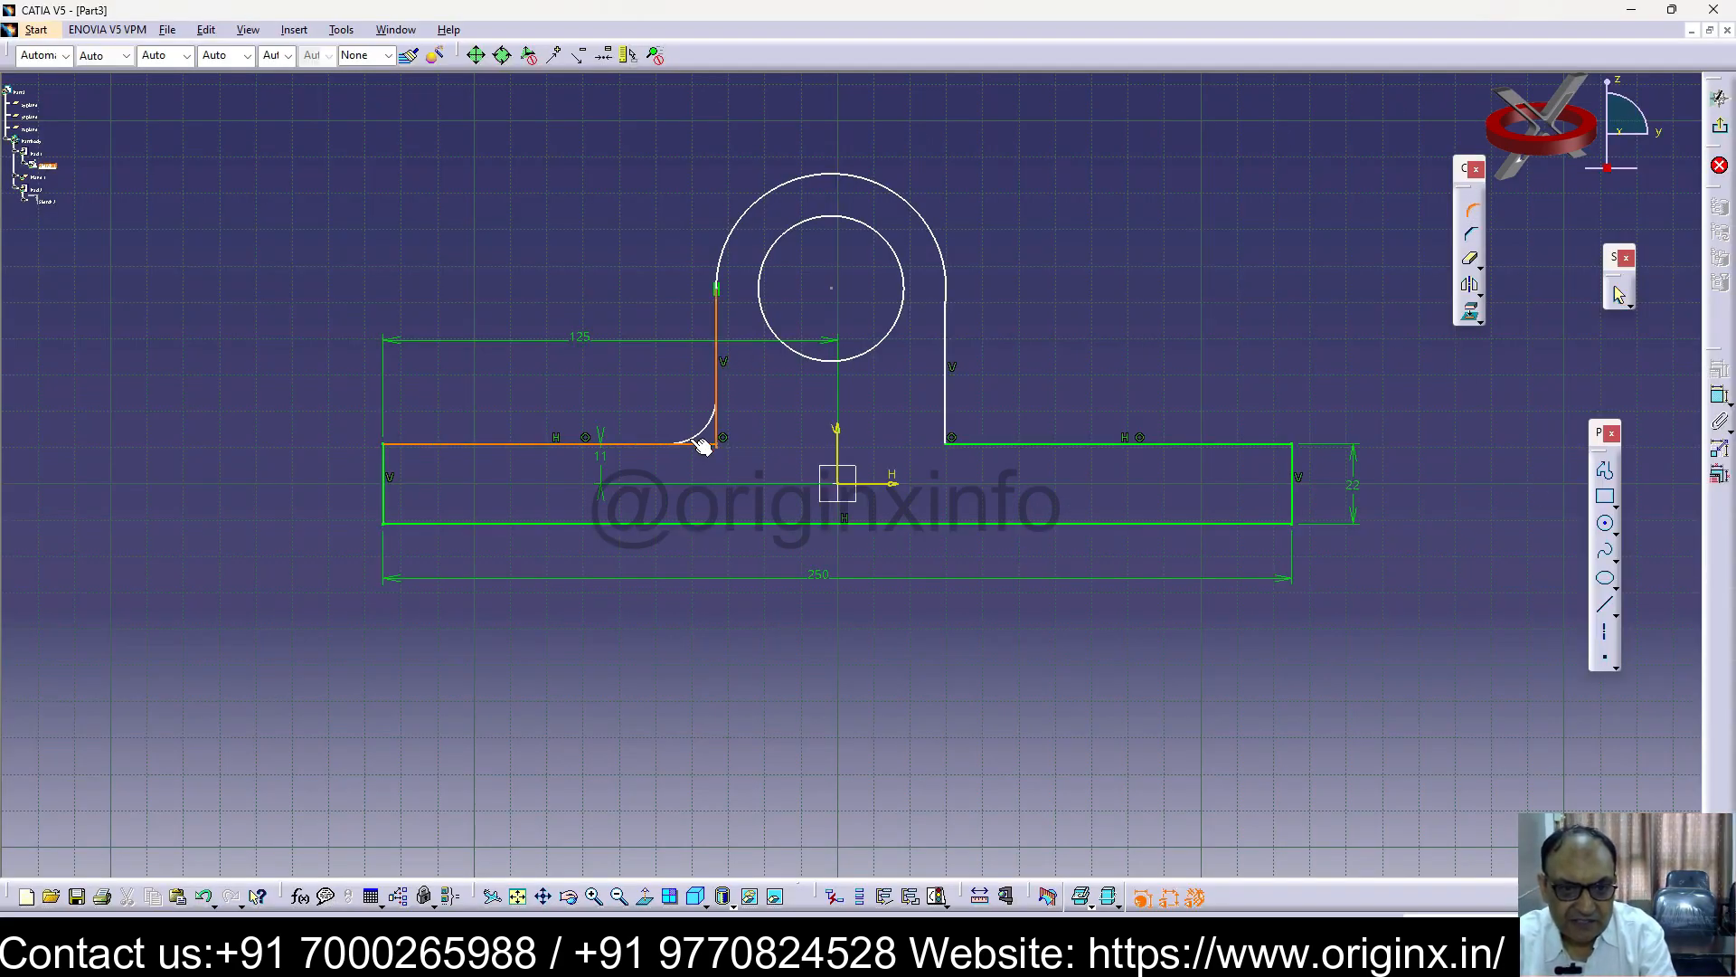
click(715, 451)
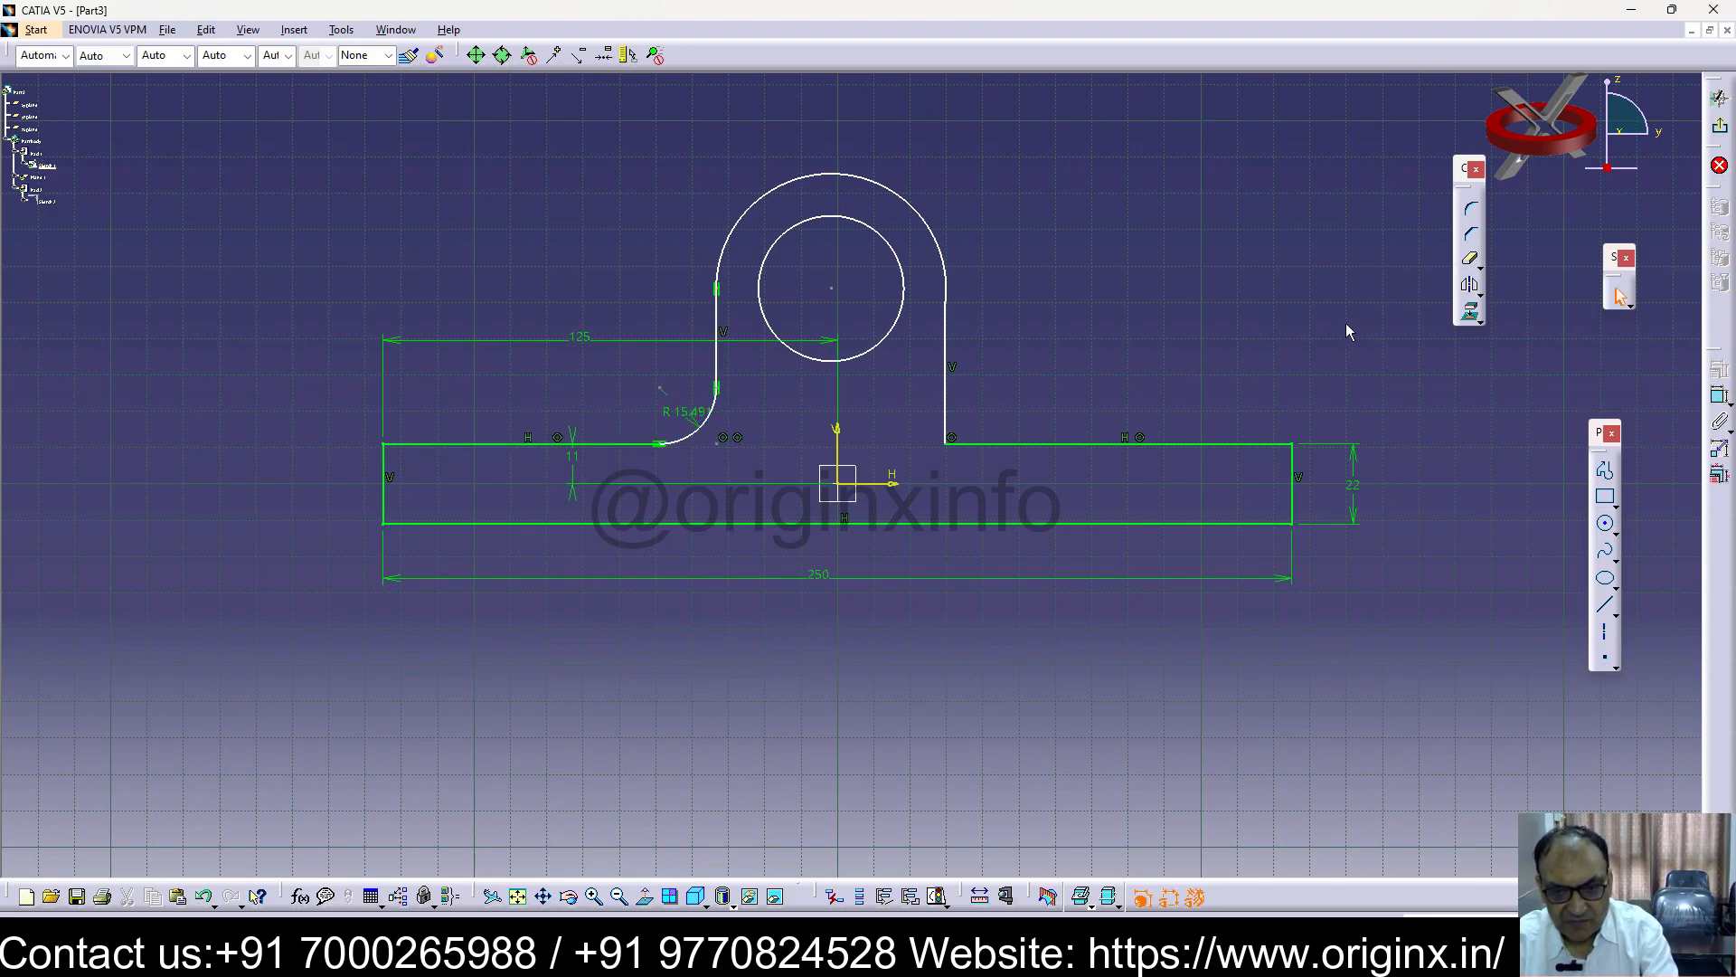
click(950, 389)
click(987, 444)
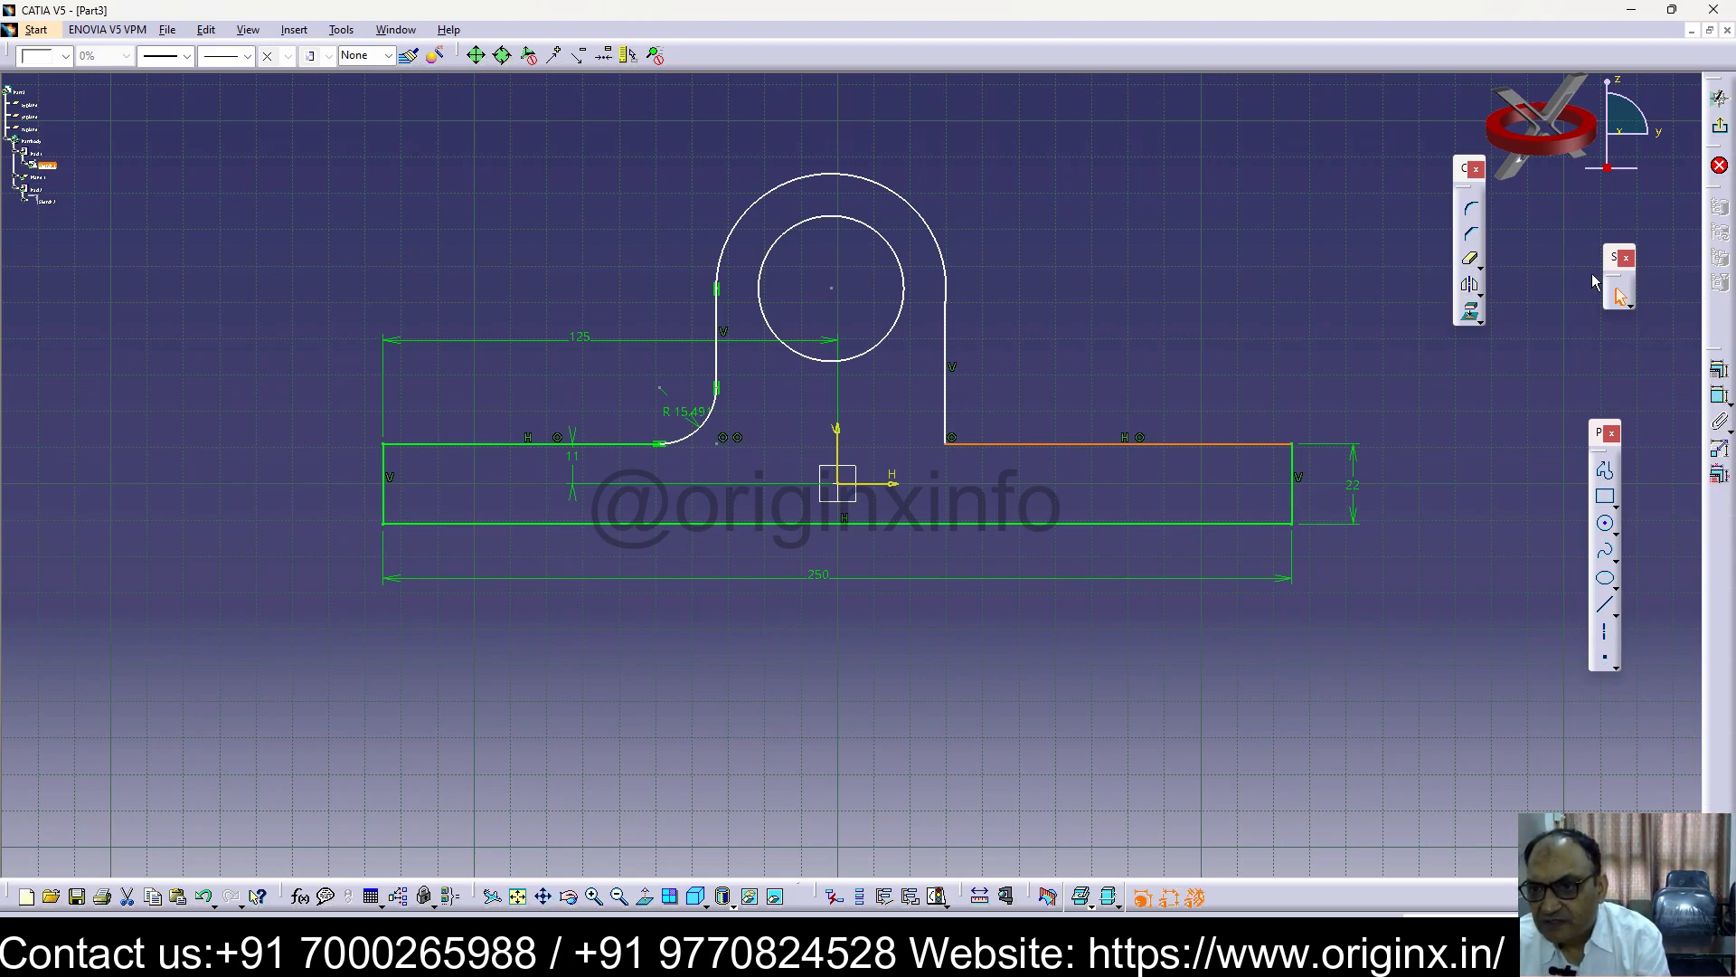
click(1474, 214)
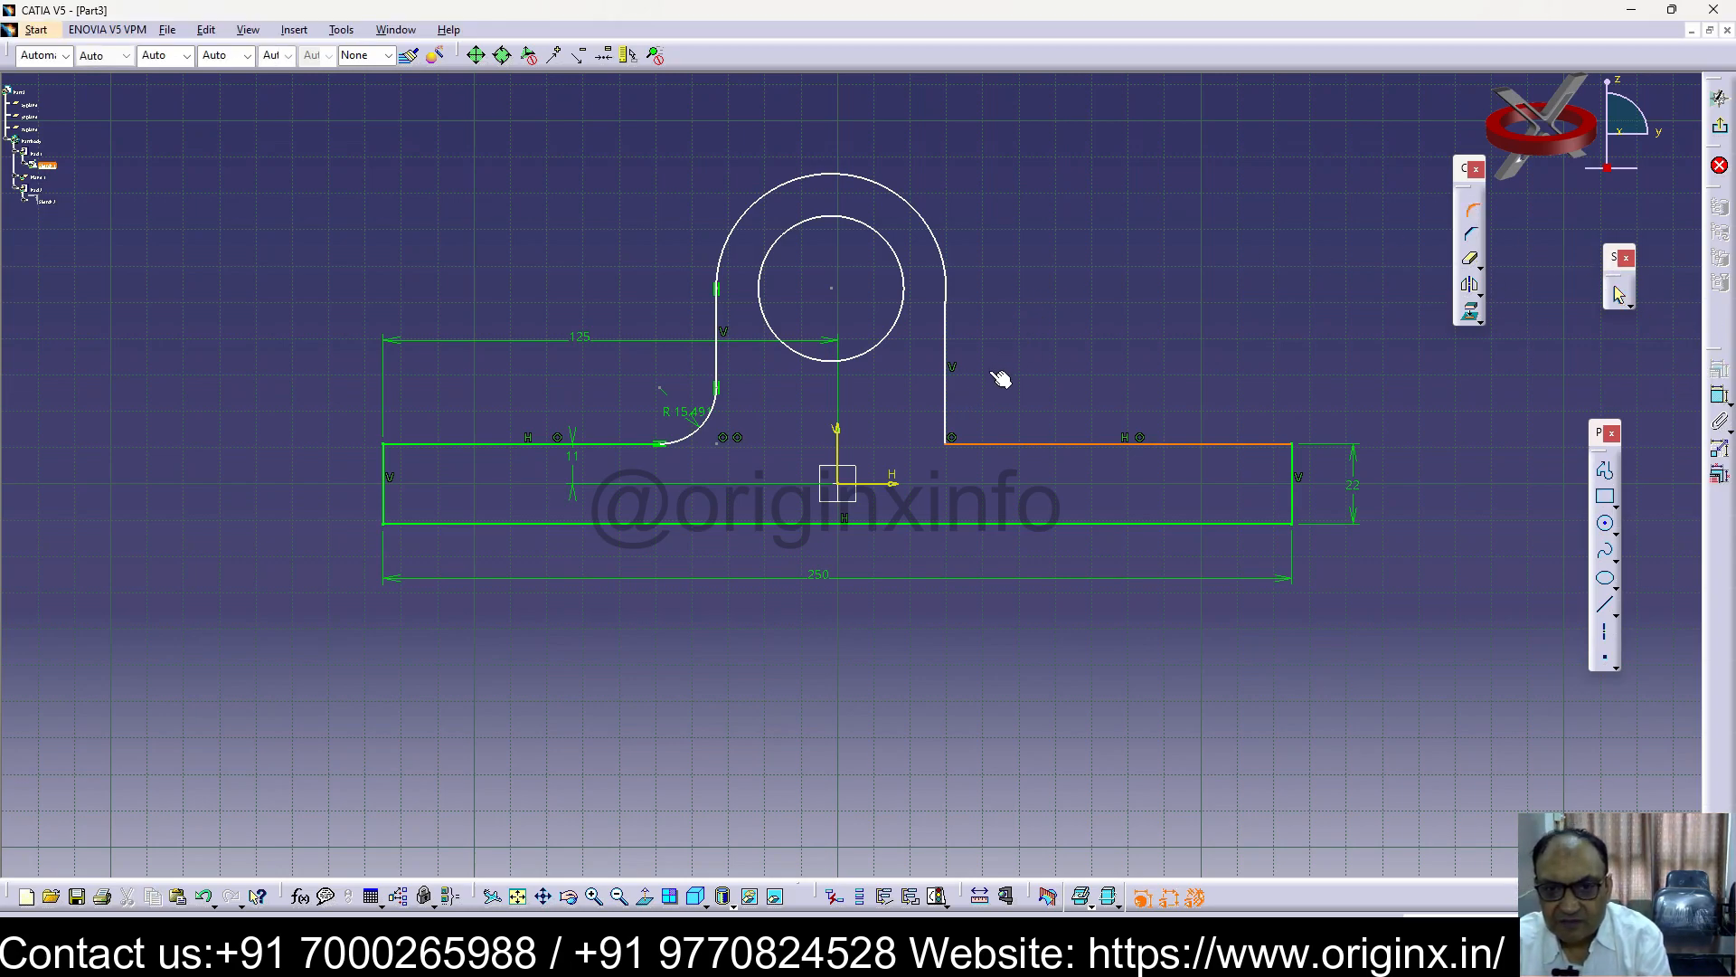
click(947, 384)
click(1011, 446)
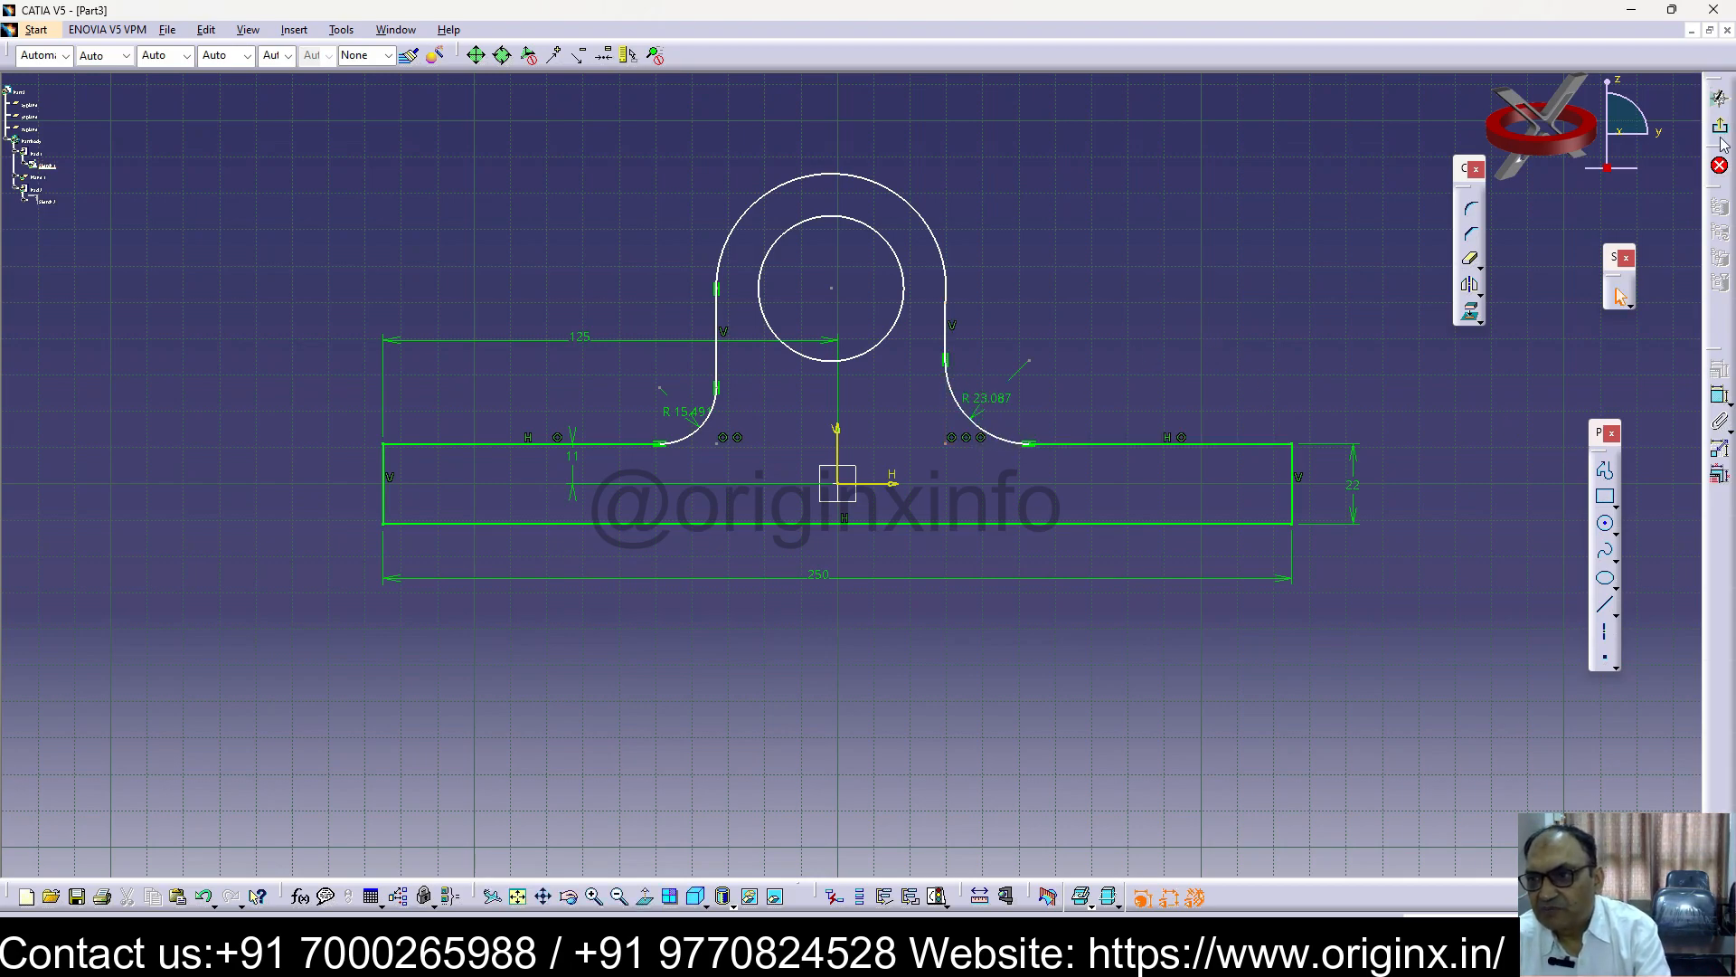
middle_drag(1171, 577, 1047, 371)
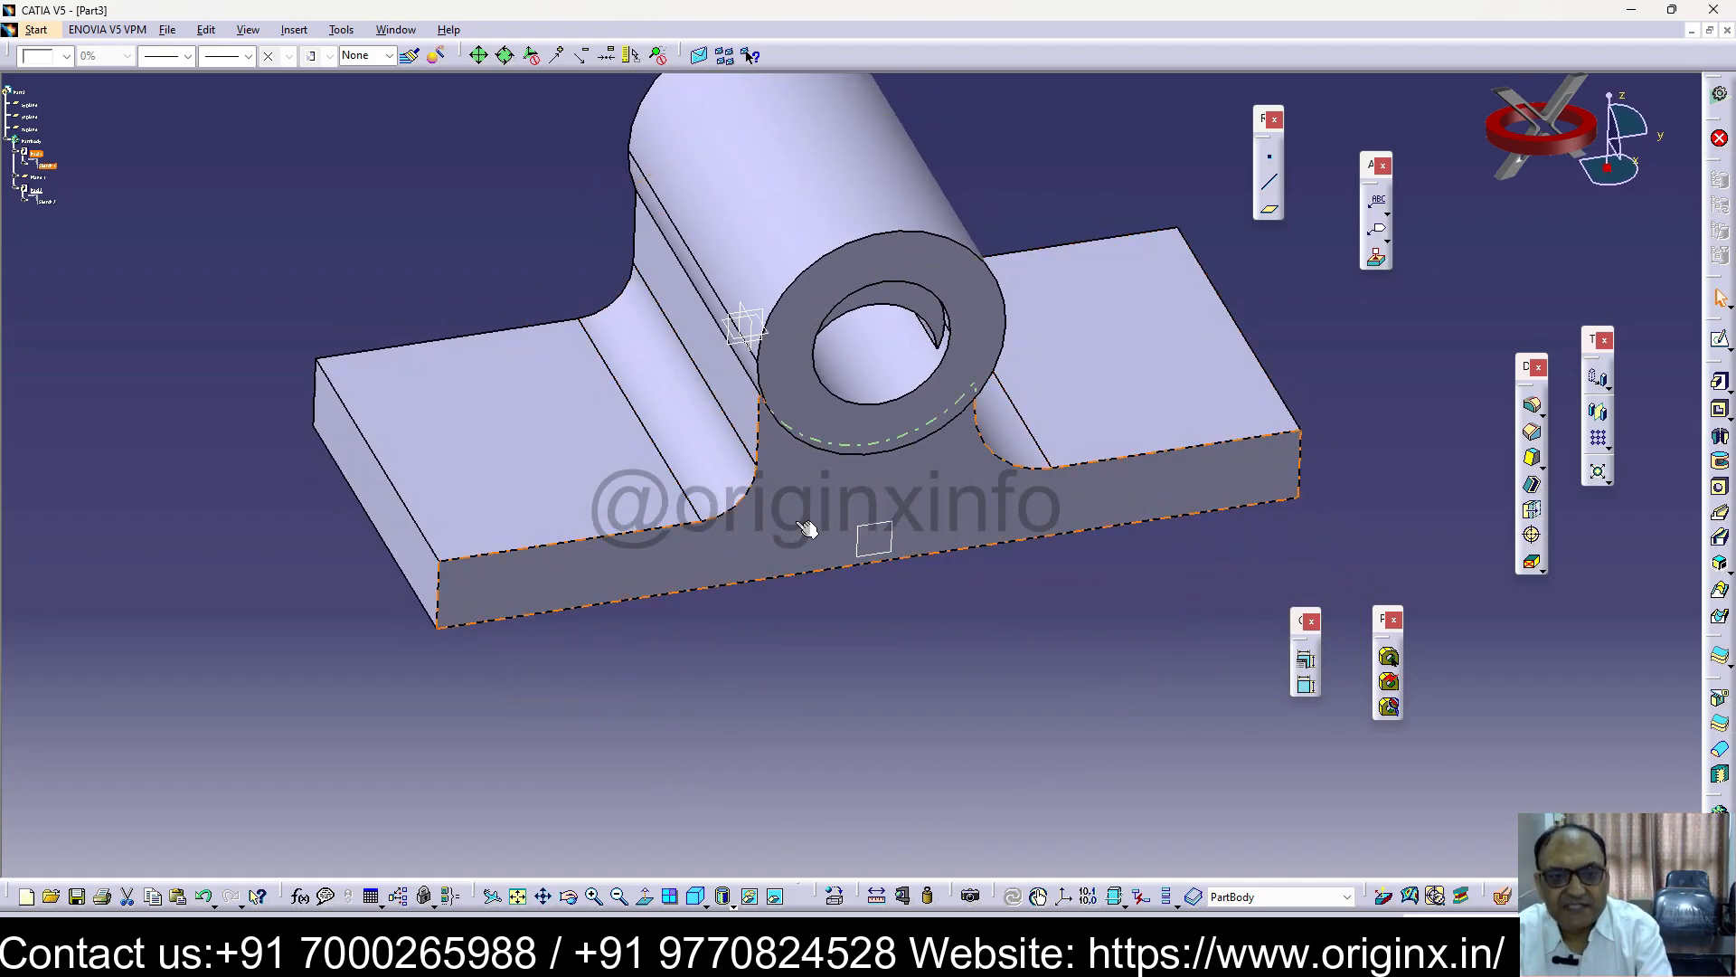
Review the base block's profile sketch and the cylinder pad's definition
right_click(879, 505)
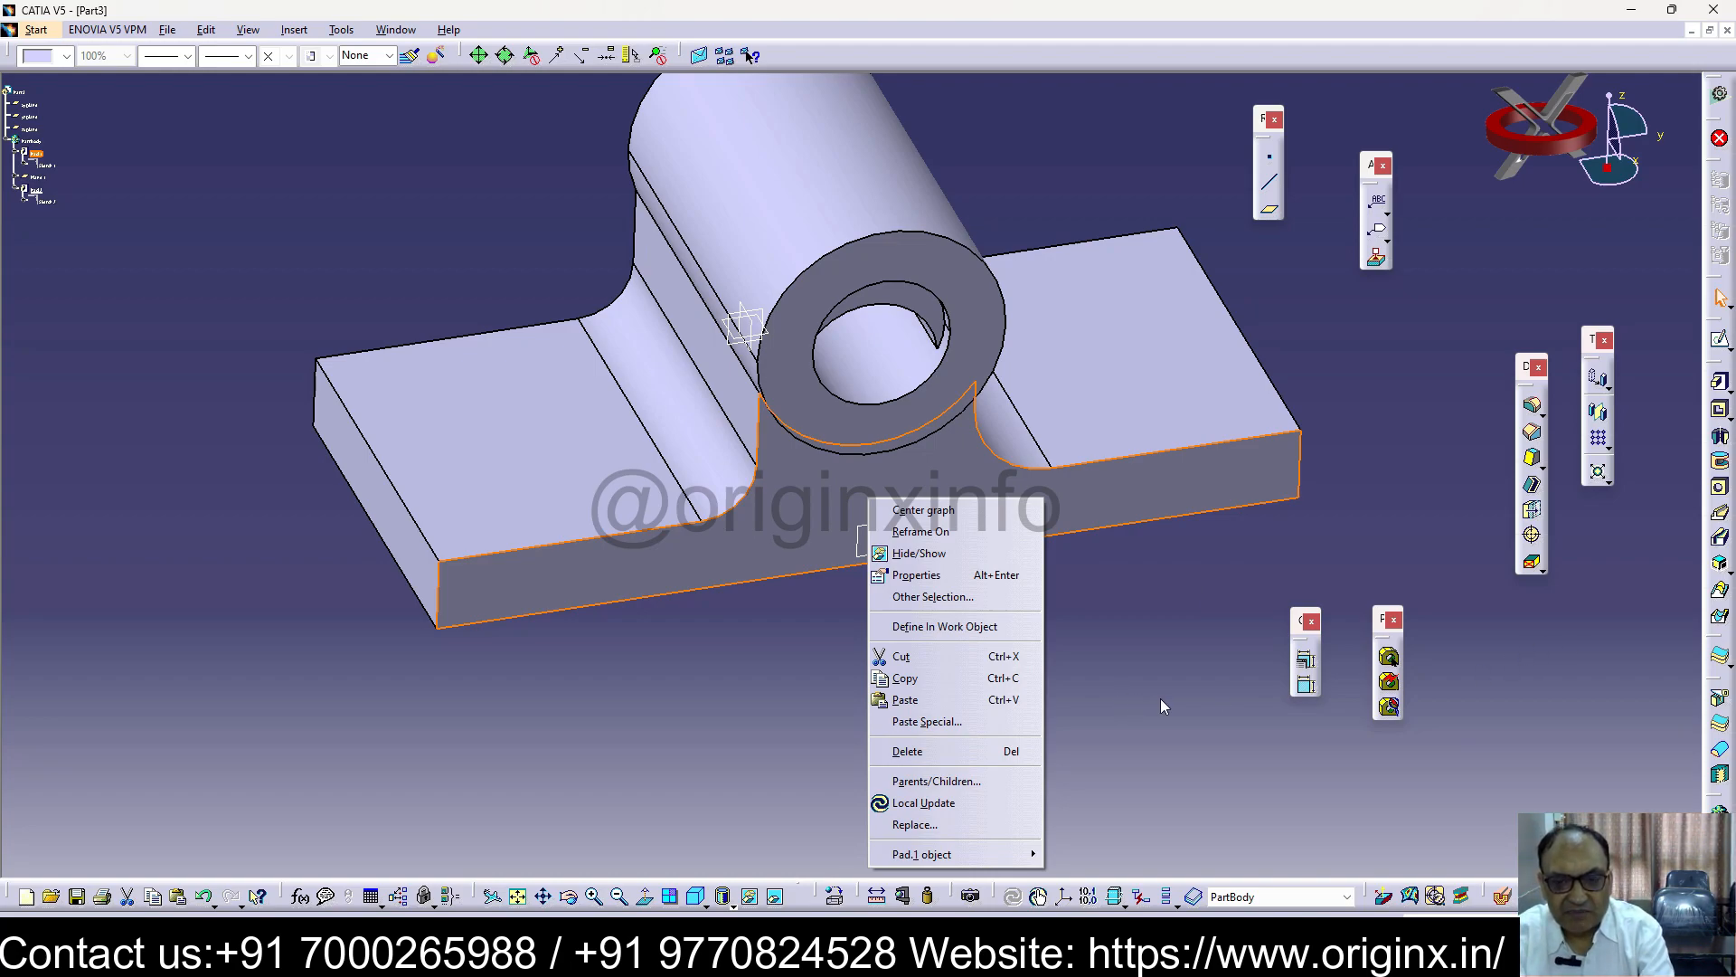
click(1181, 741)
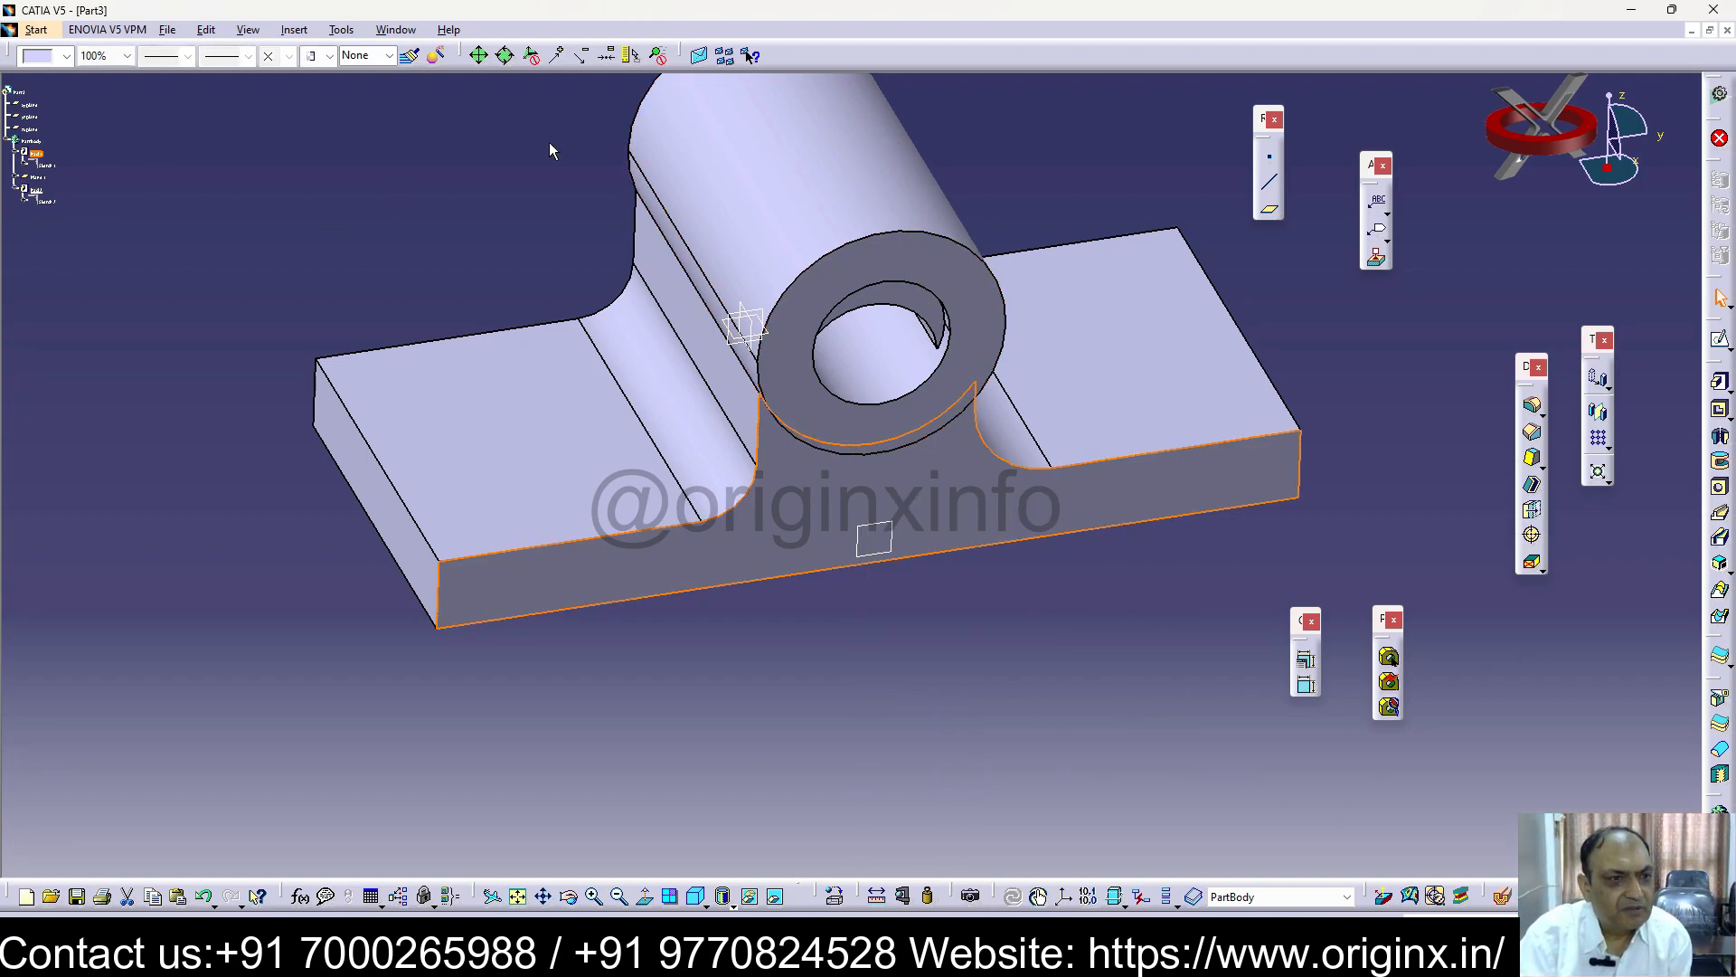
double_click(61, 167)
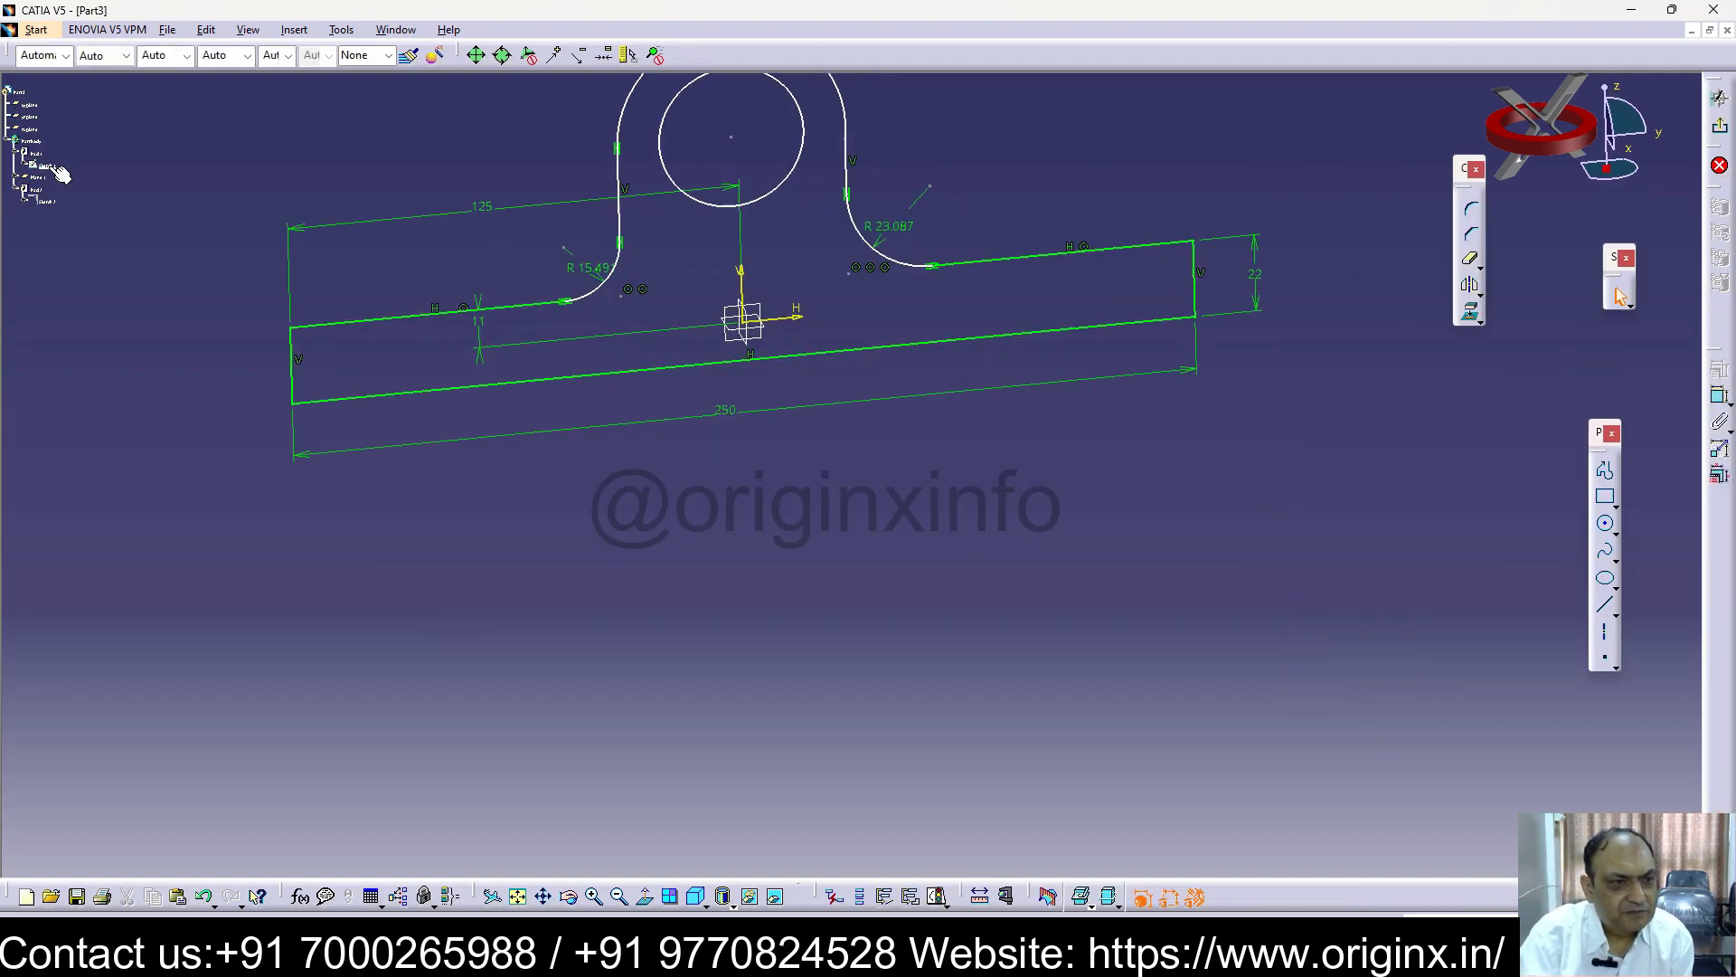
double_click(42, 178)
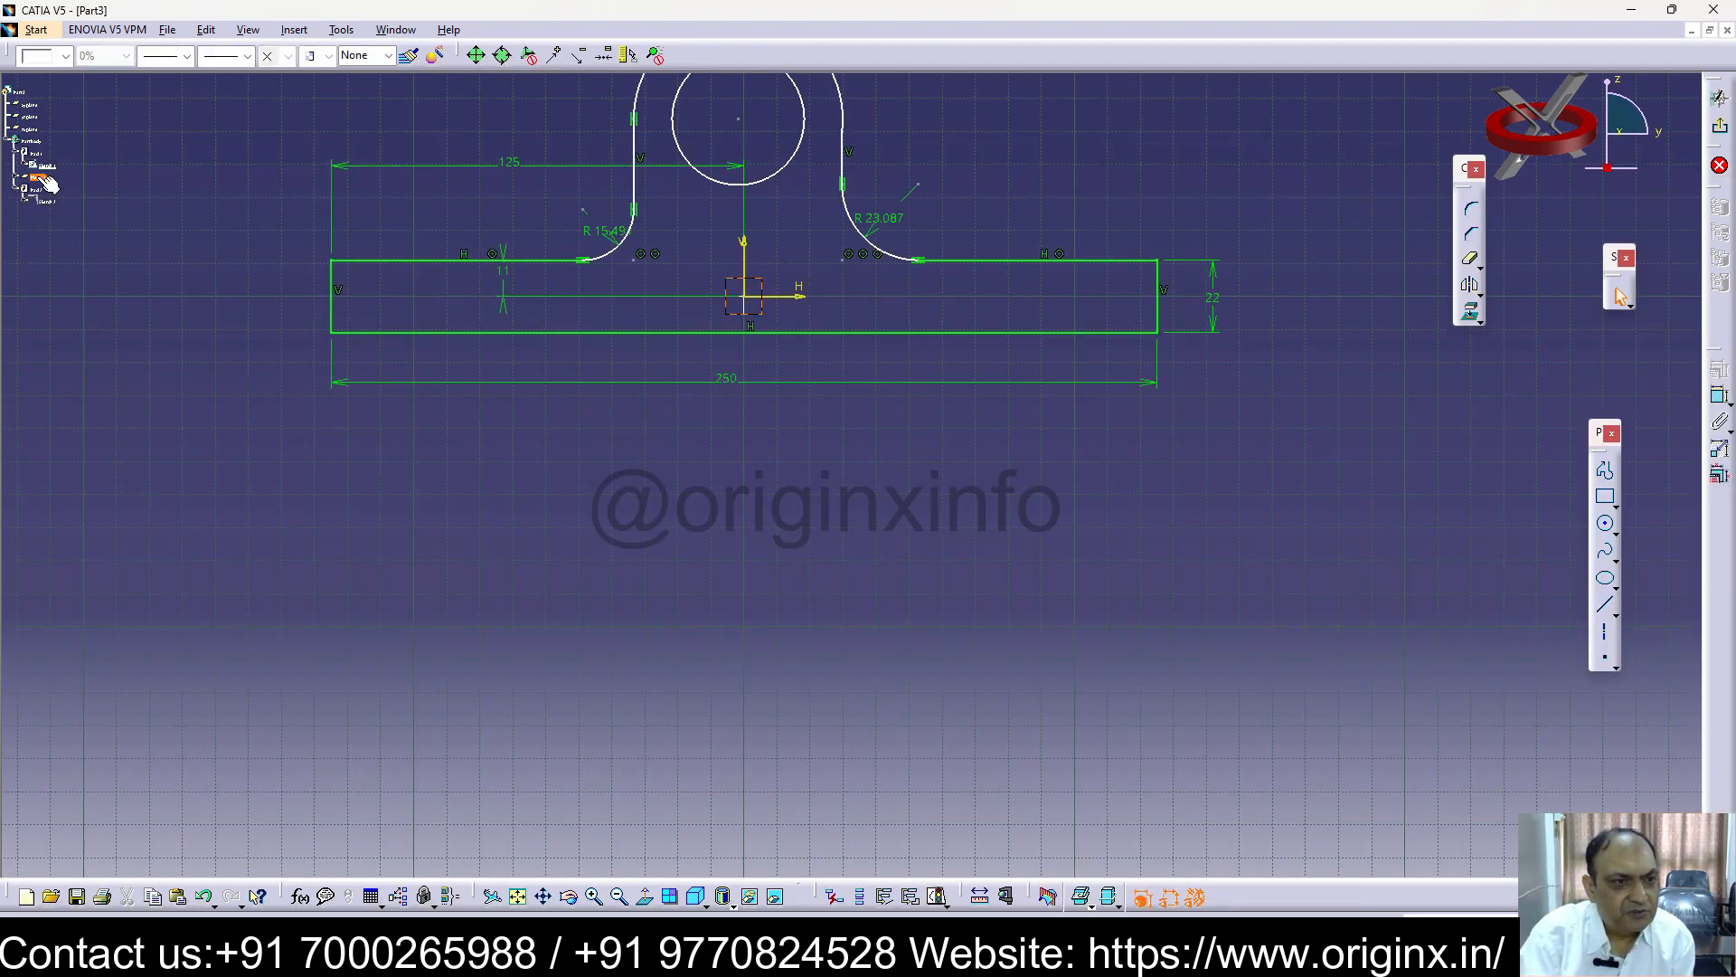
double_click(38, 203)
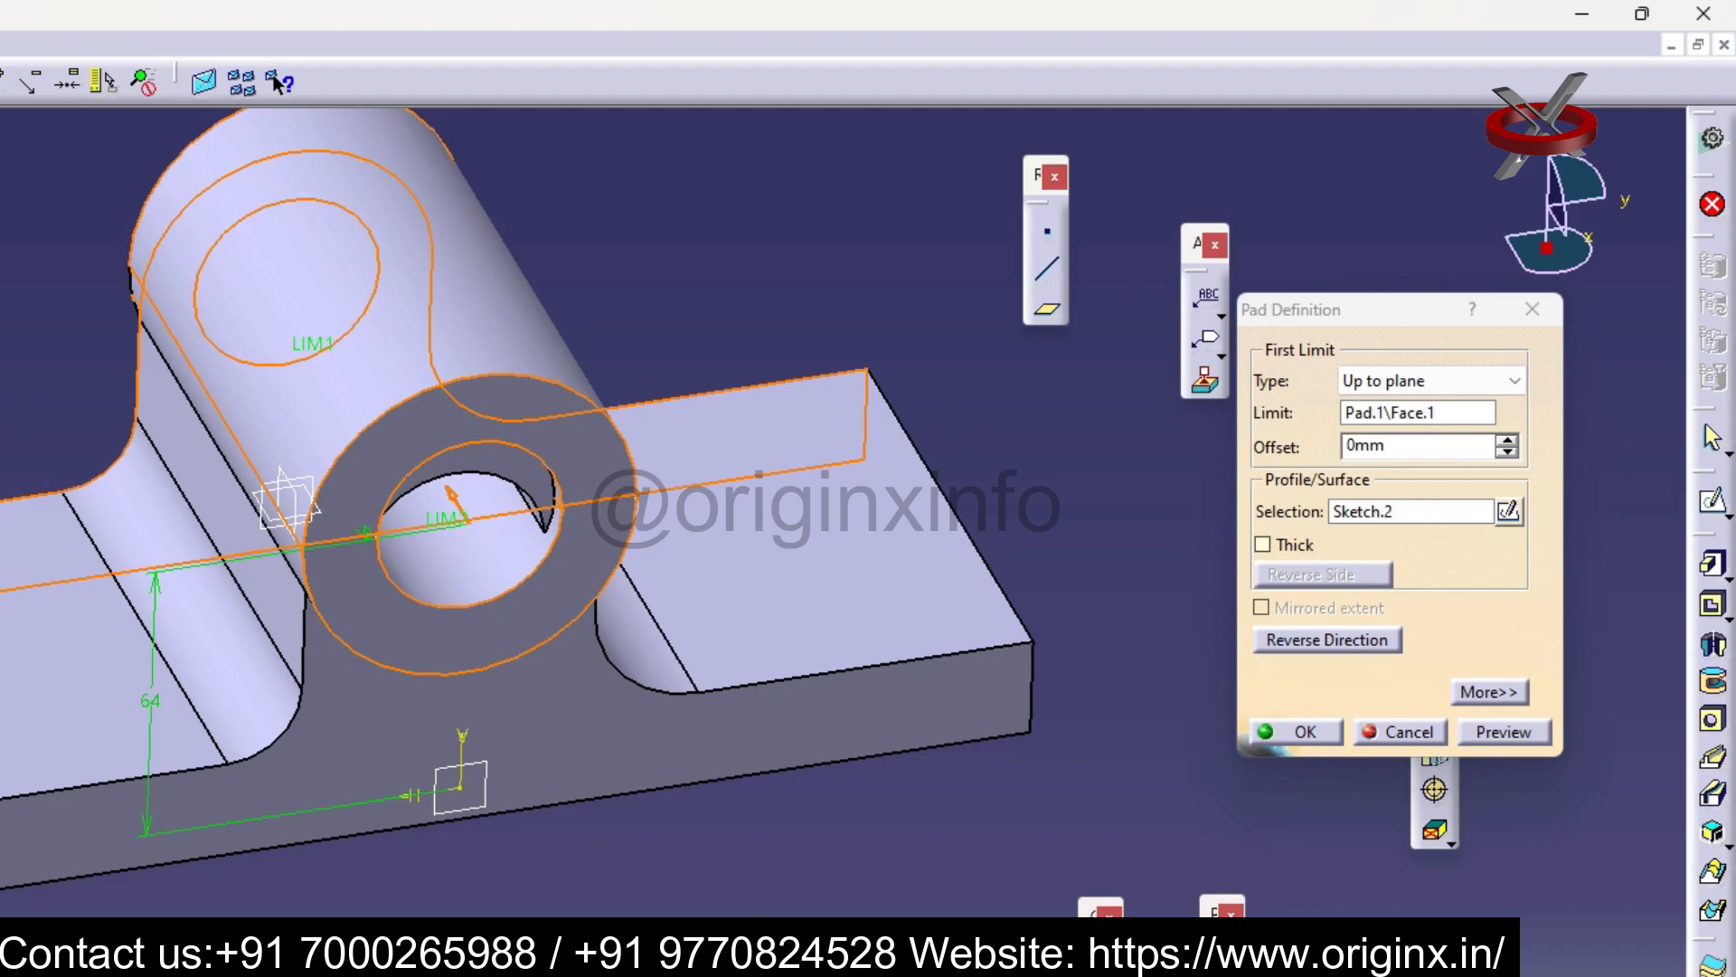
key(Escape)
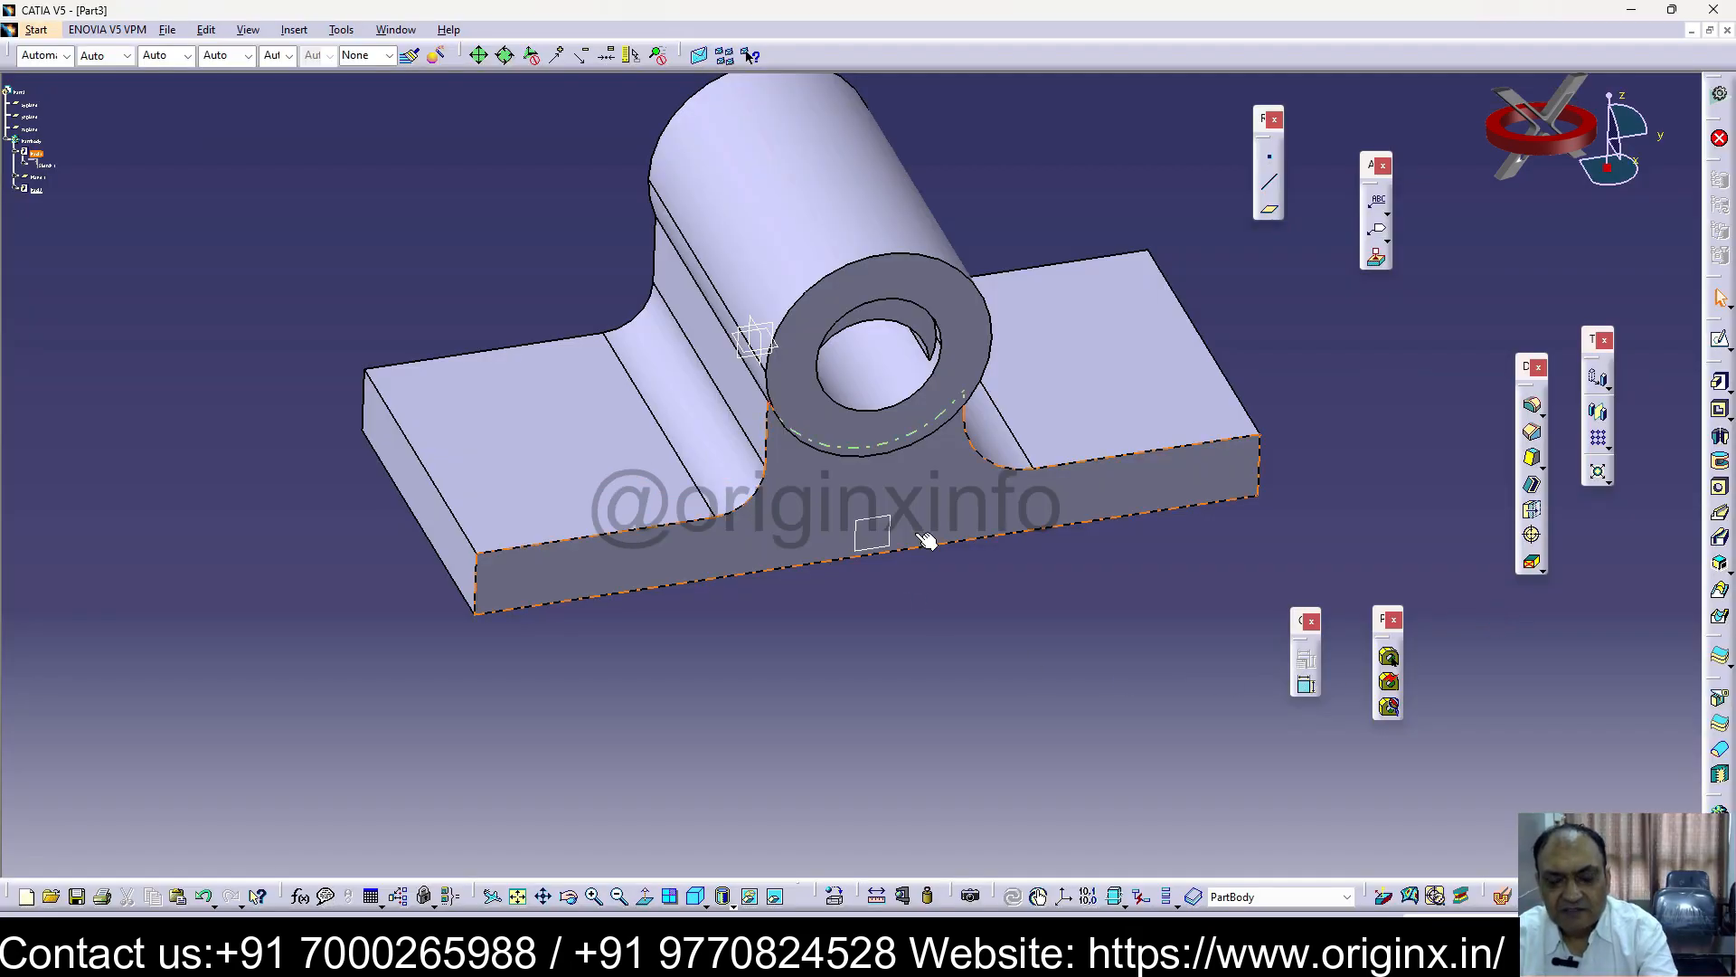
Delete the base block's pad together with the features that depend on it, and undo the deletion
middle_drag(926, 539, 853, 255)
click(792, 162)
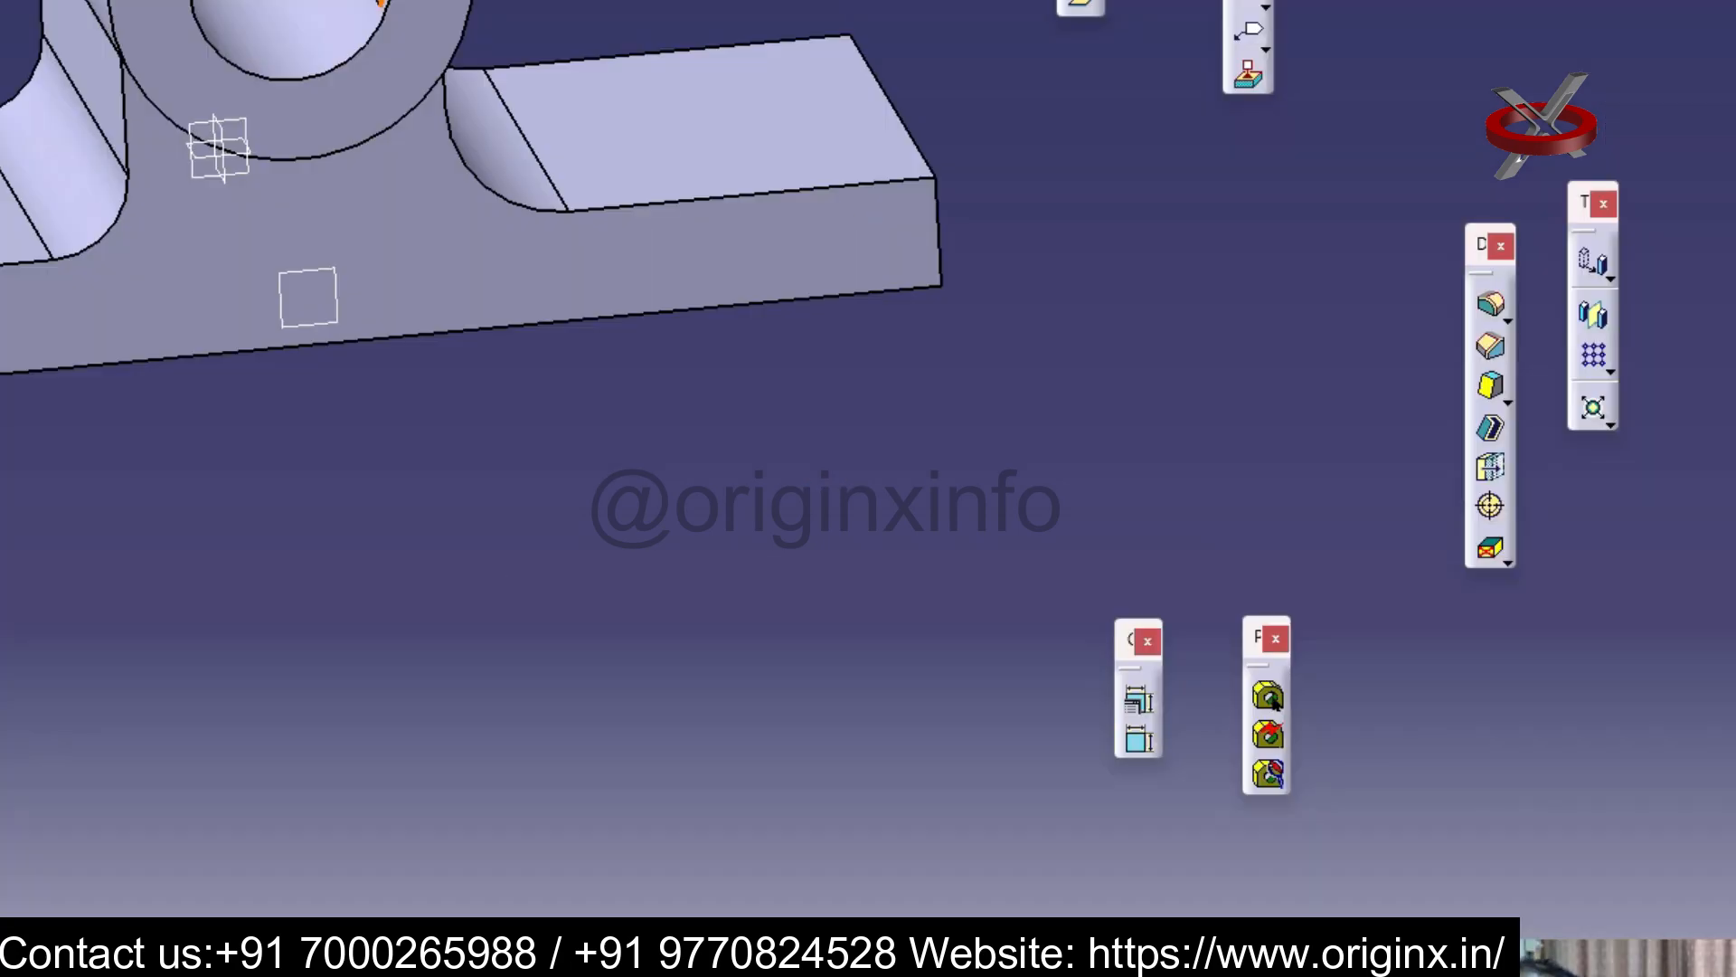
key(Delete)
click(1387, 601)
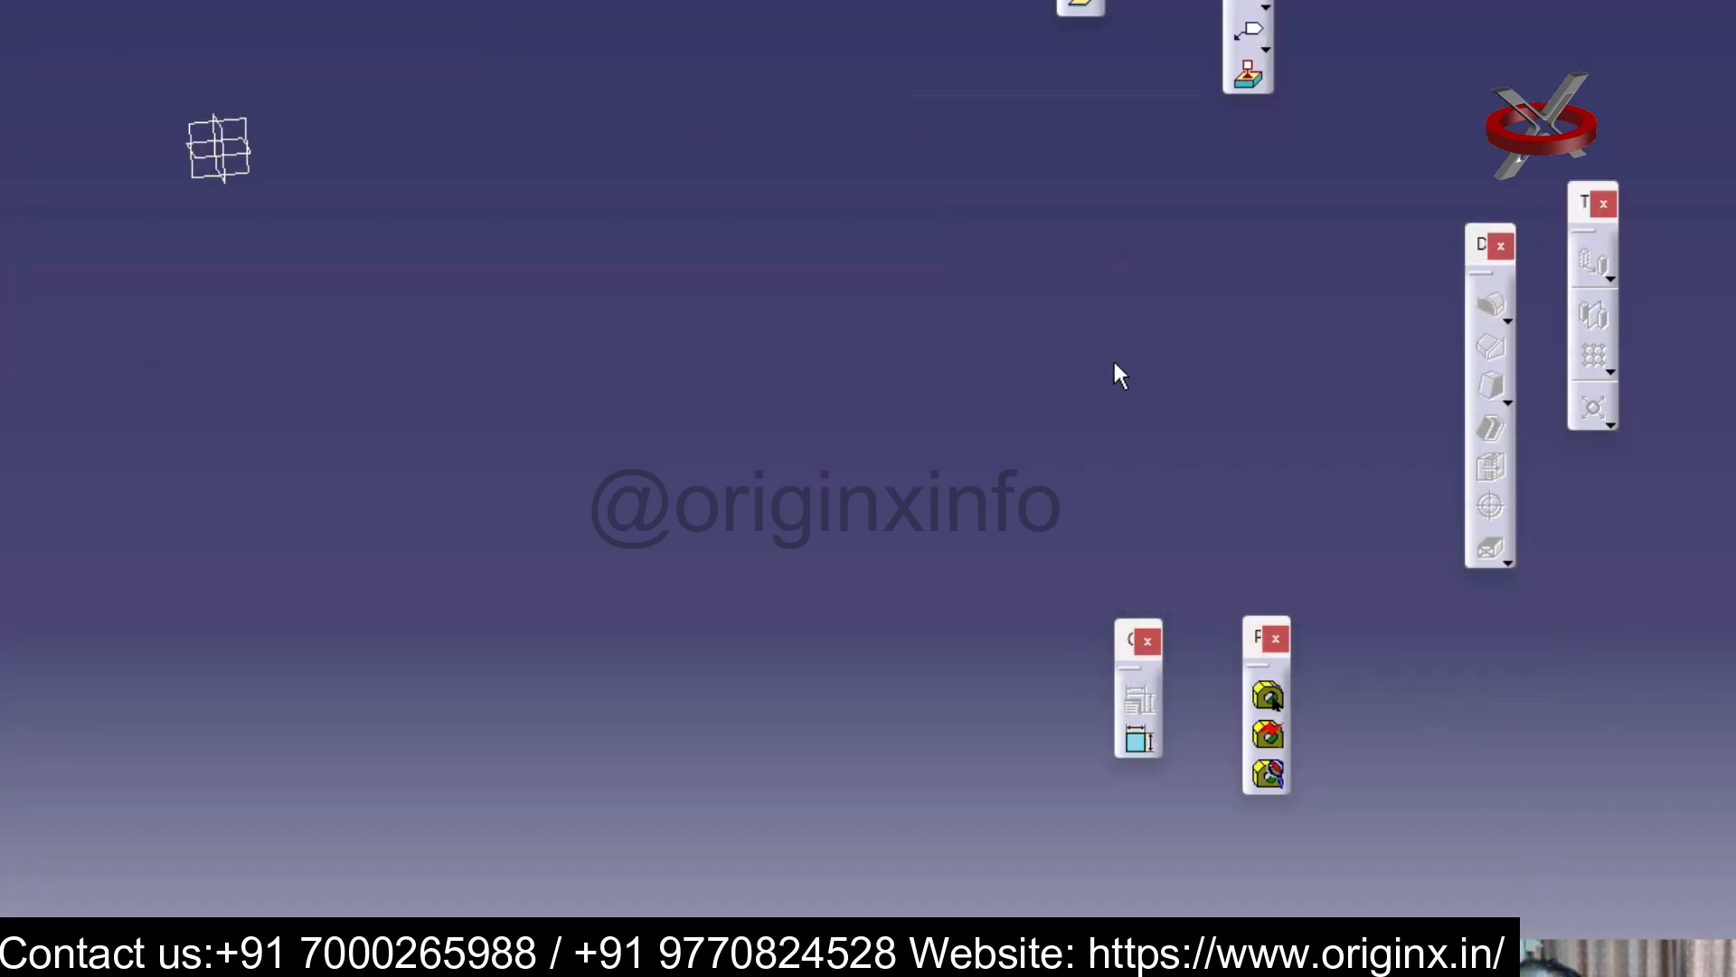
key(ctrl+z)
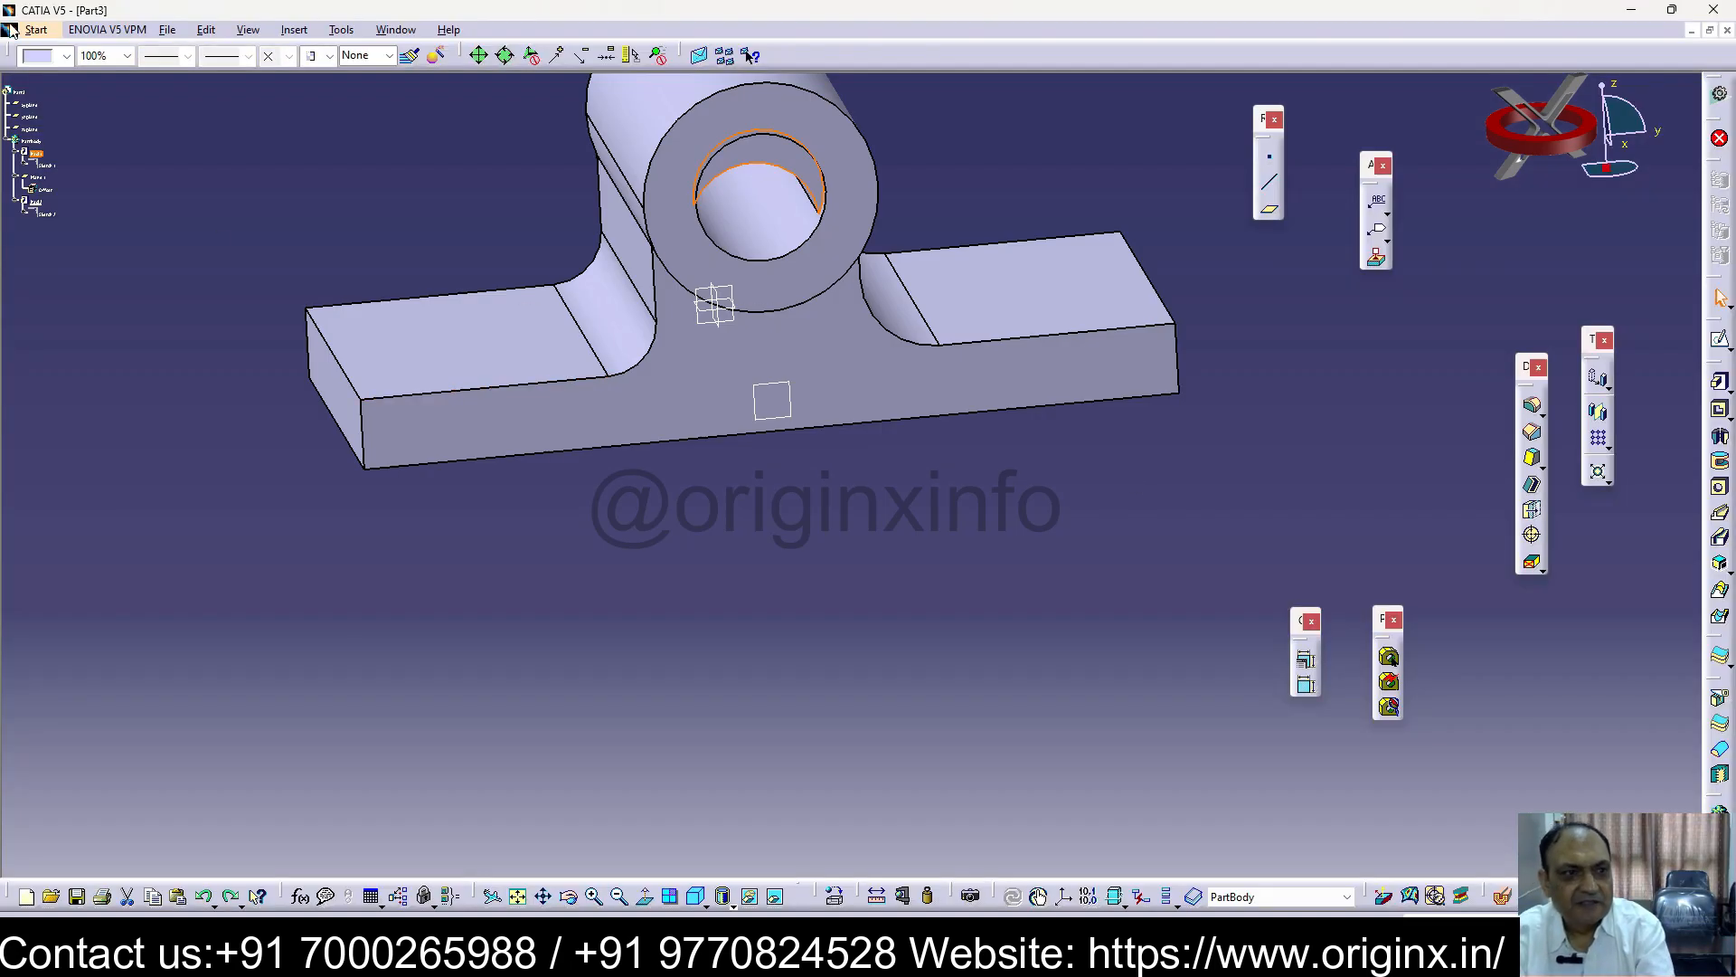
Save the part as 36 in the catia tutorials folder
click(168, 30)
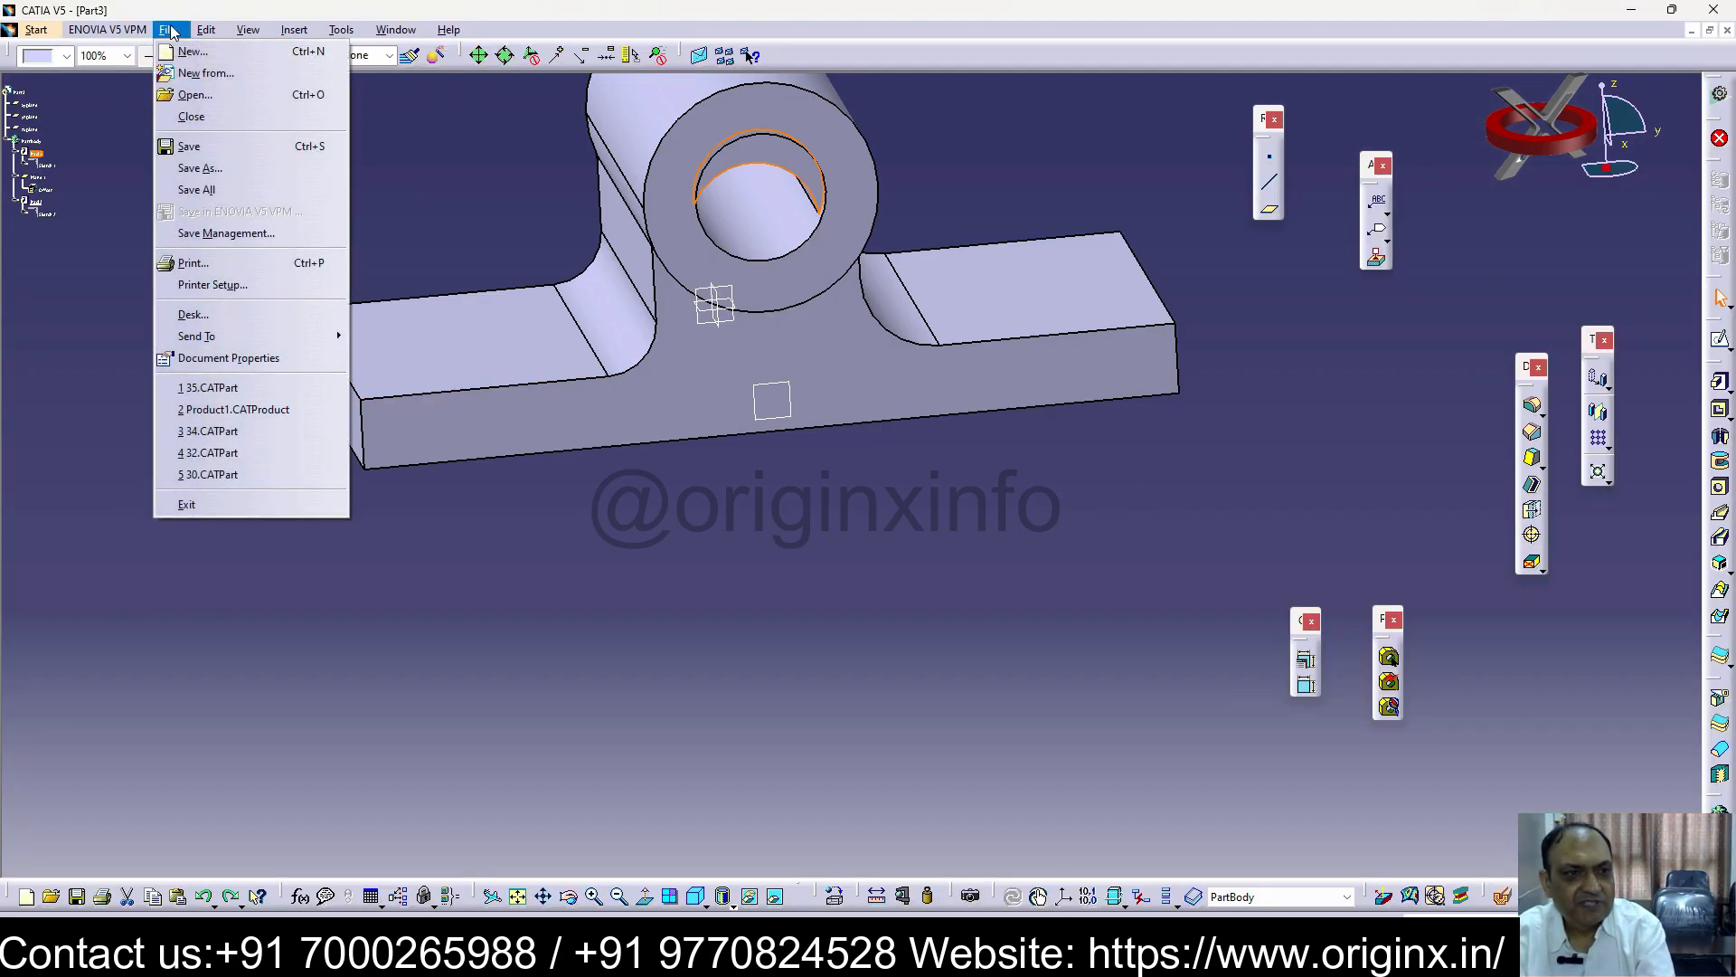
click(230, 168)
scroll(774, 579, down, 6)
text(3)
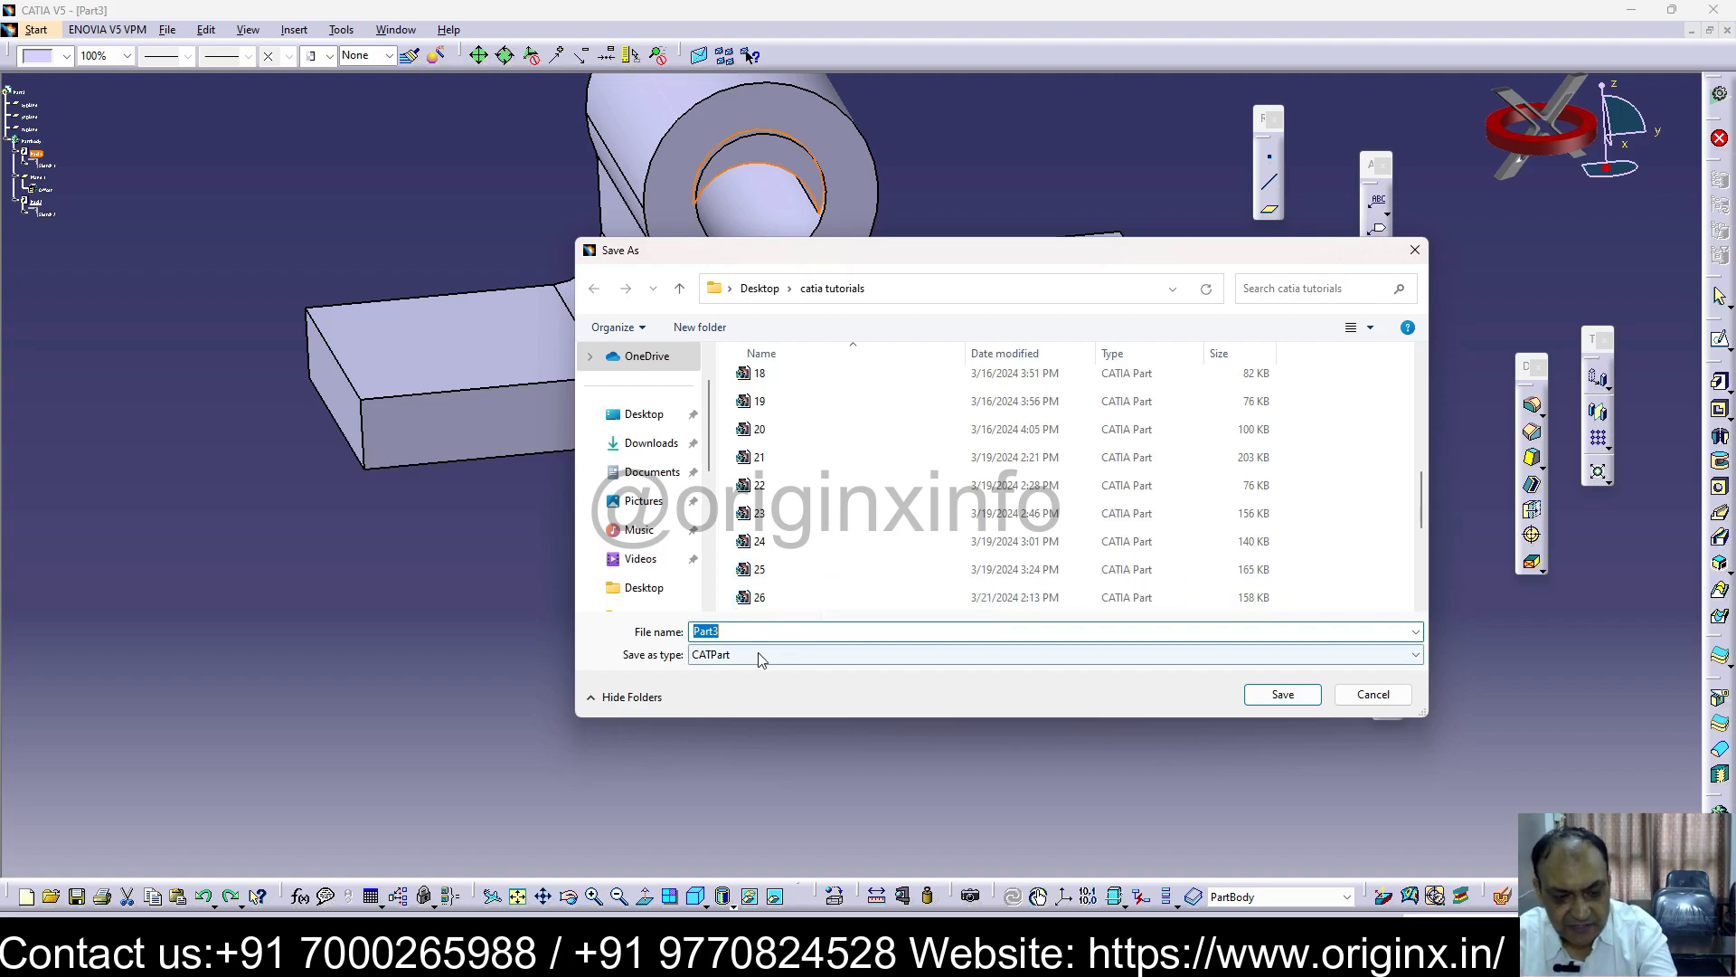
text(6)
key(Return)
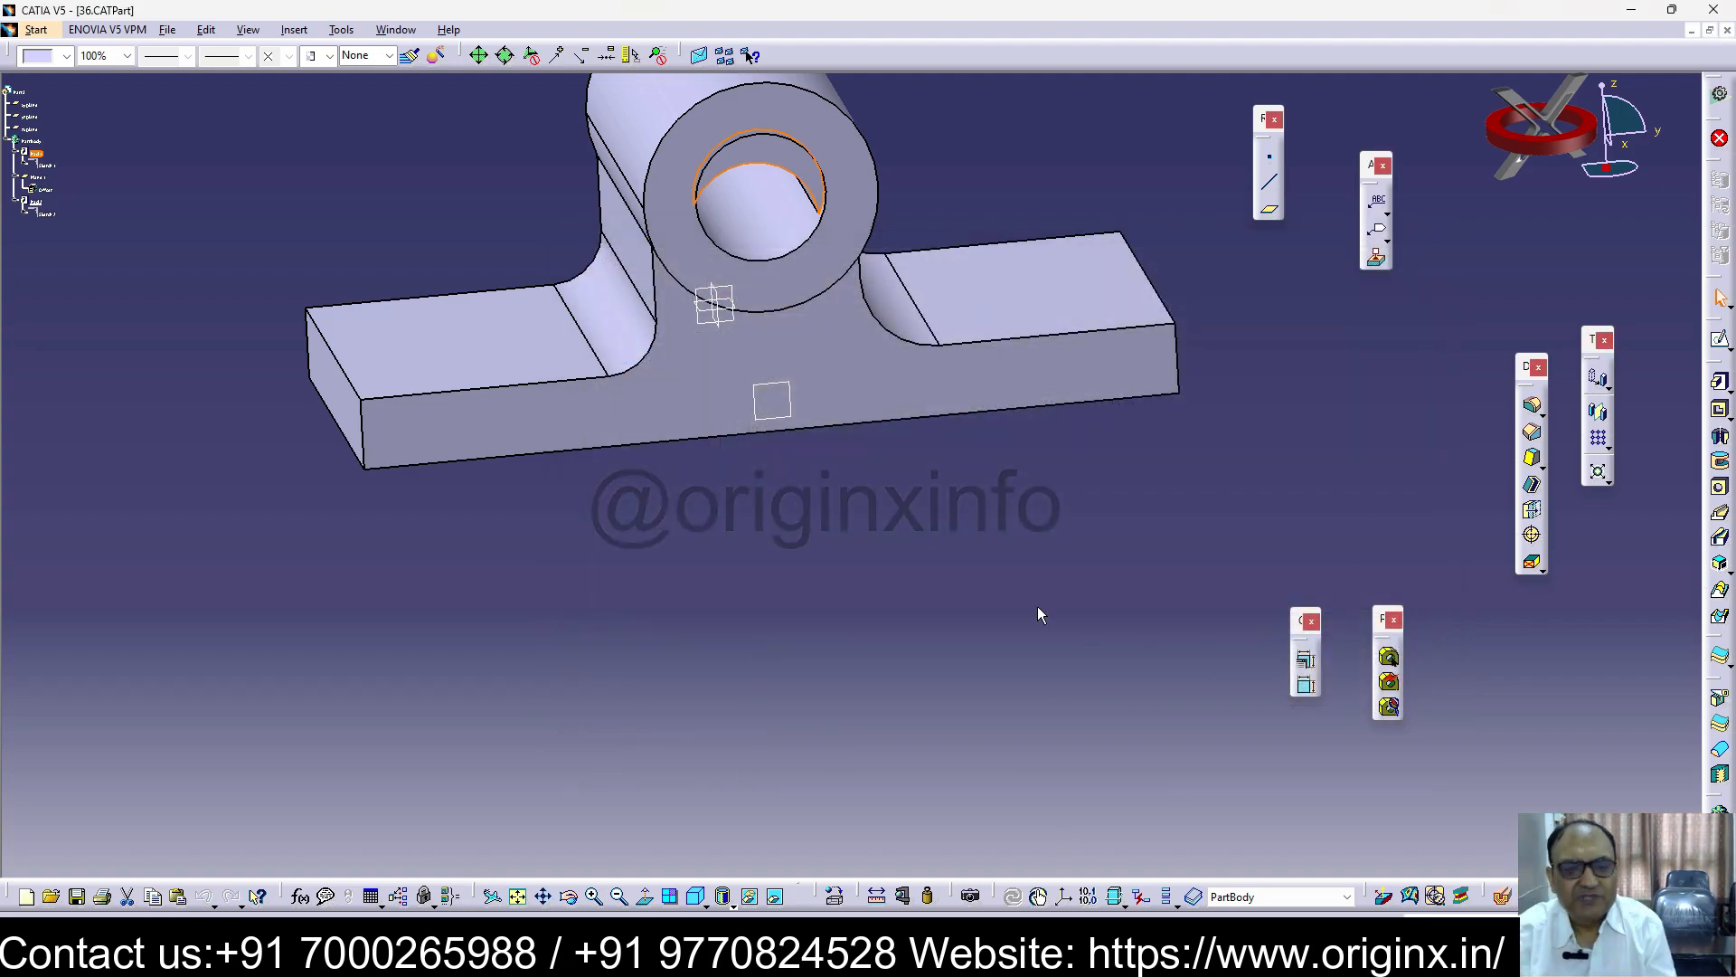
Create a reference plane offset 54 mm from the cylinder pad's crescent-shaped face inside the bore
middle_drag(468, 555, 505, 704)
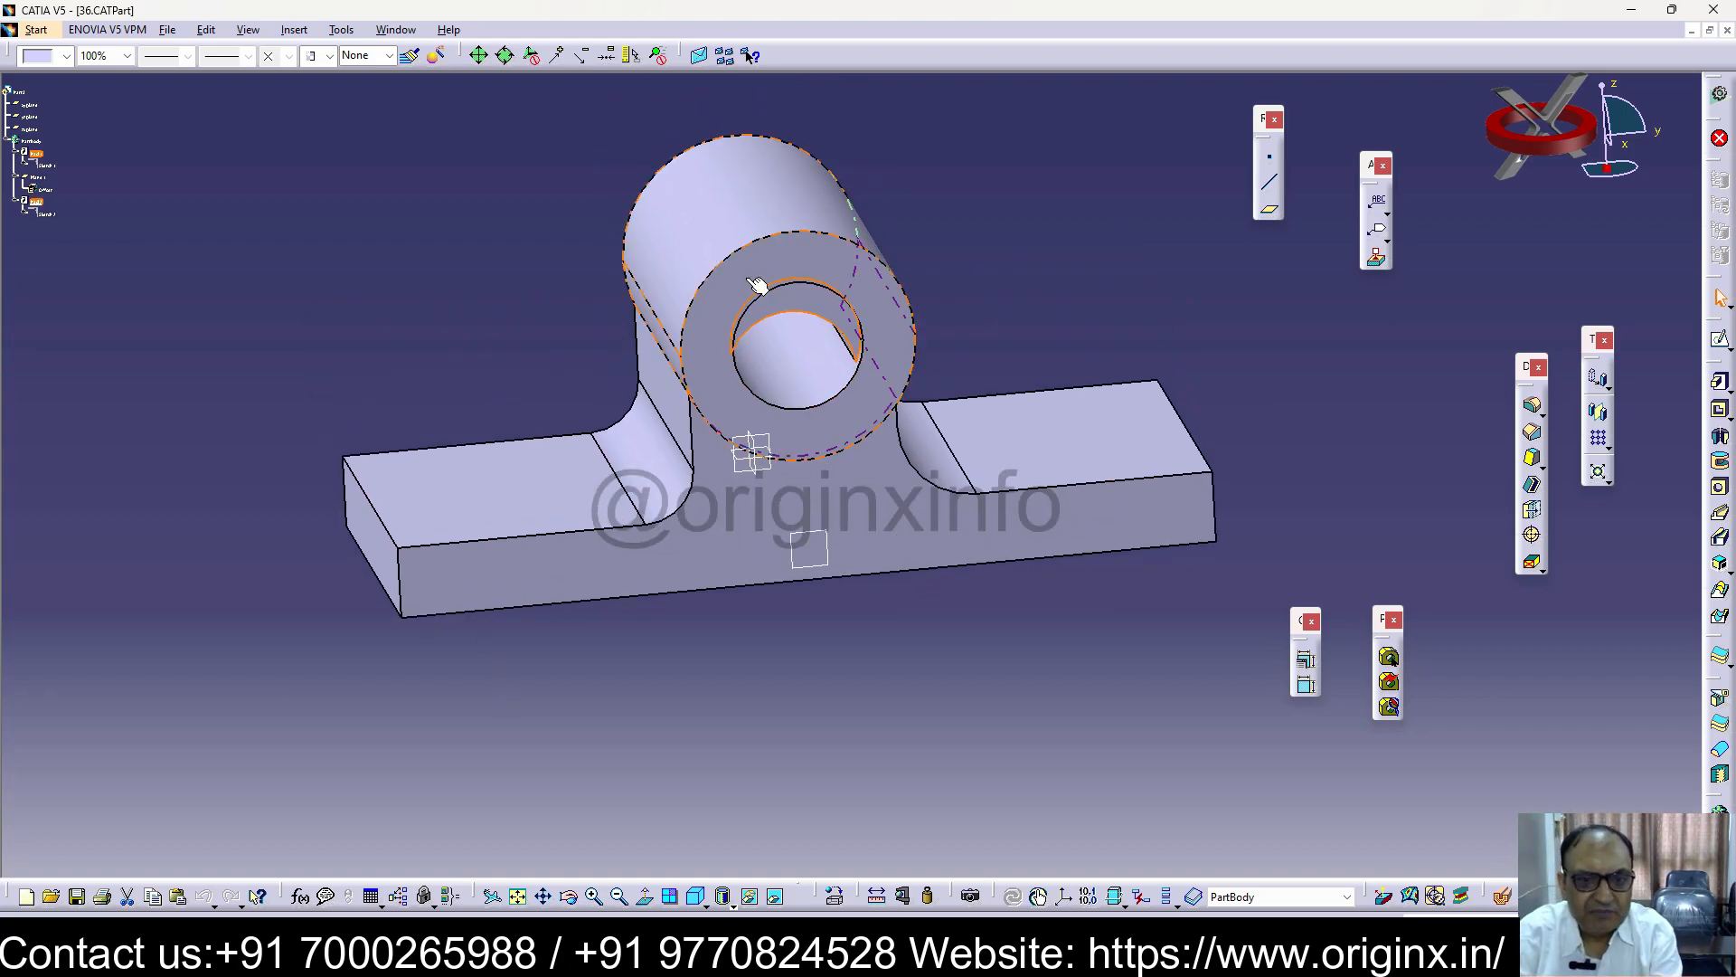
middle_drag(981, 570, 947, 508)
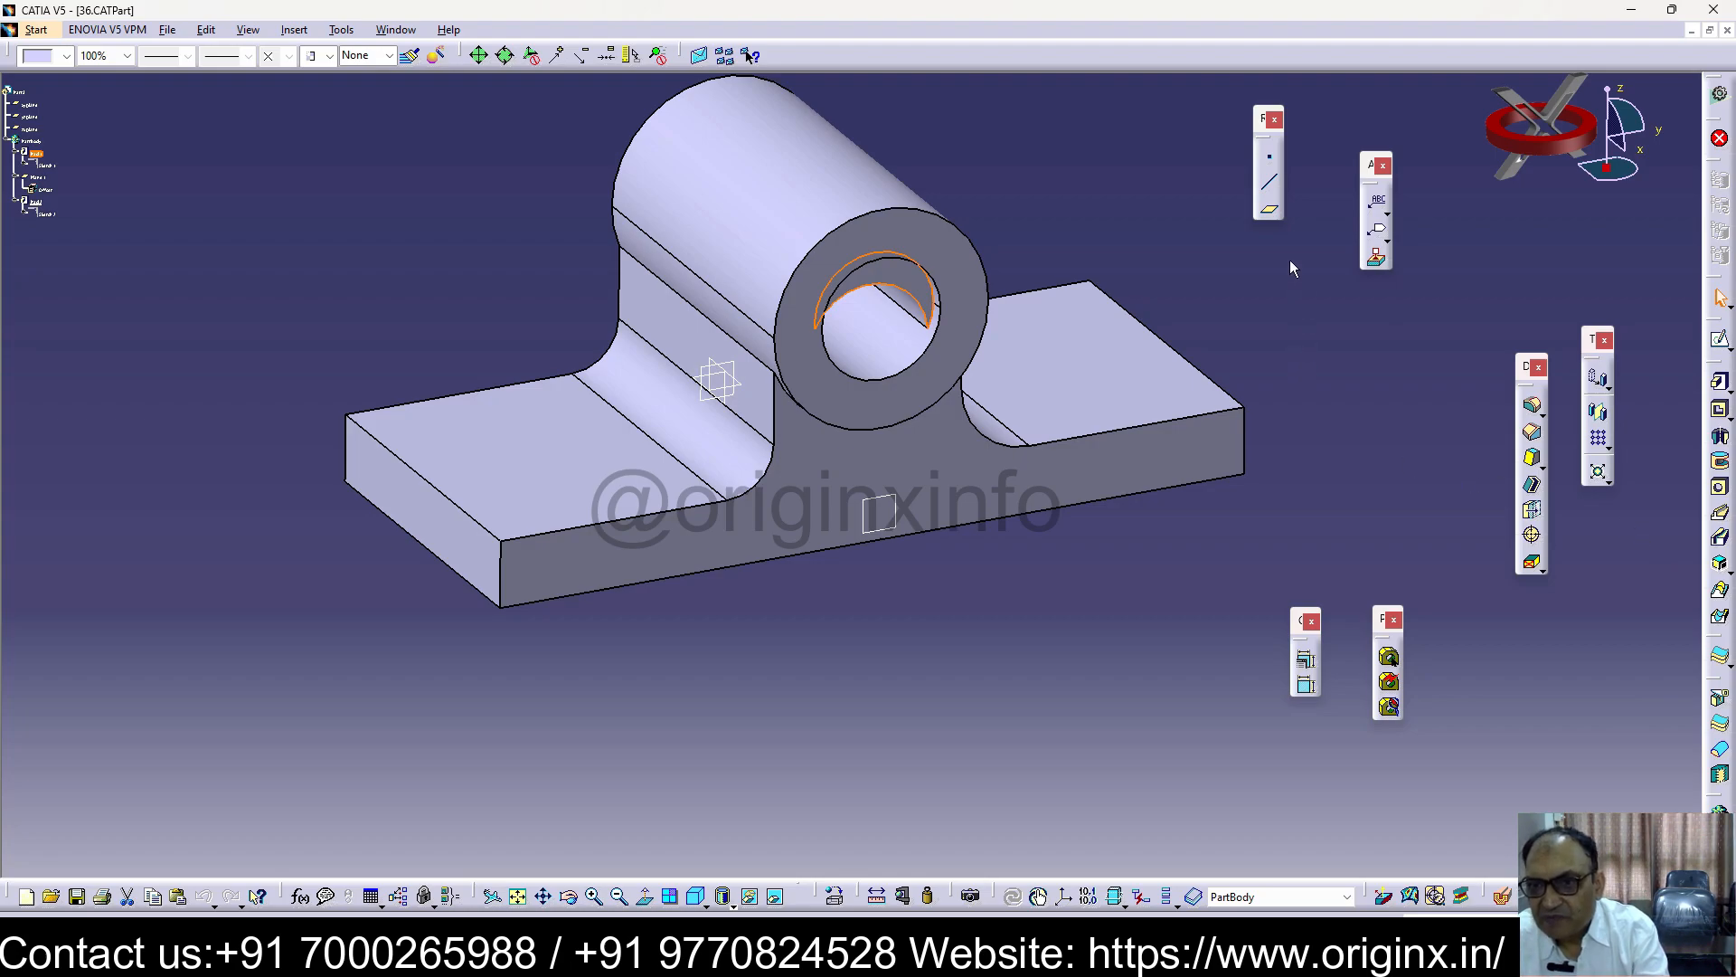
click(1272, 214)
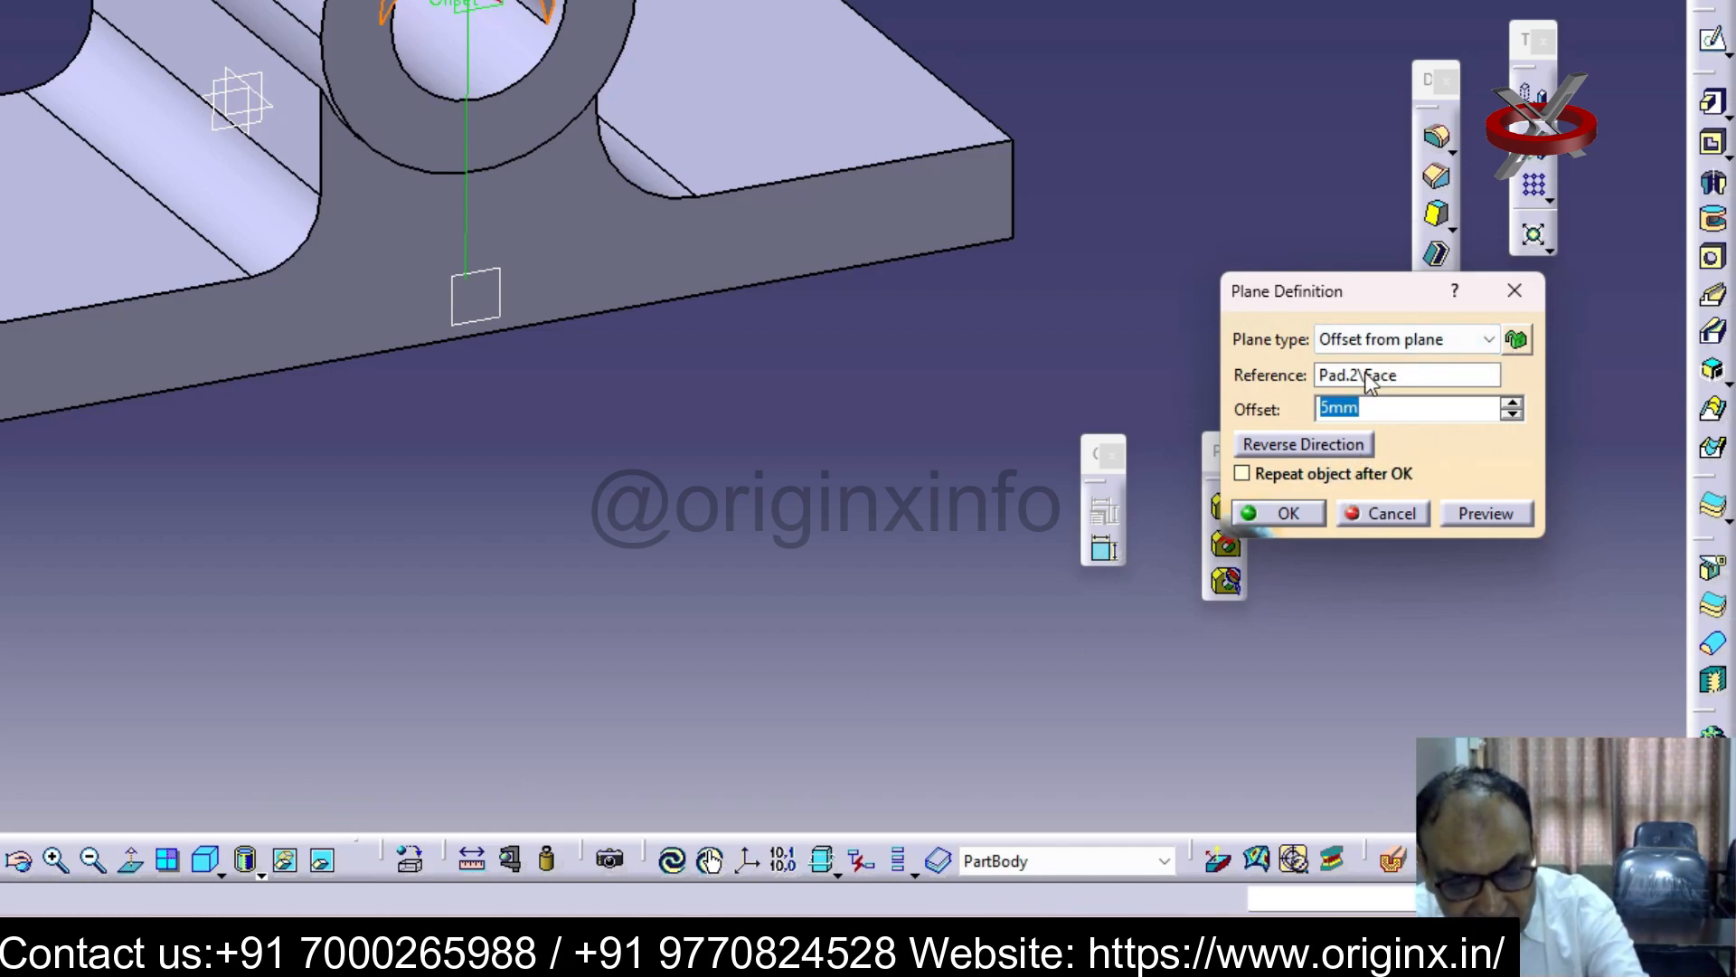
text(34)
key(Return)
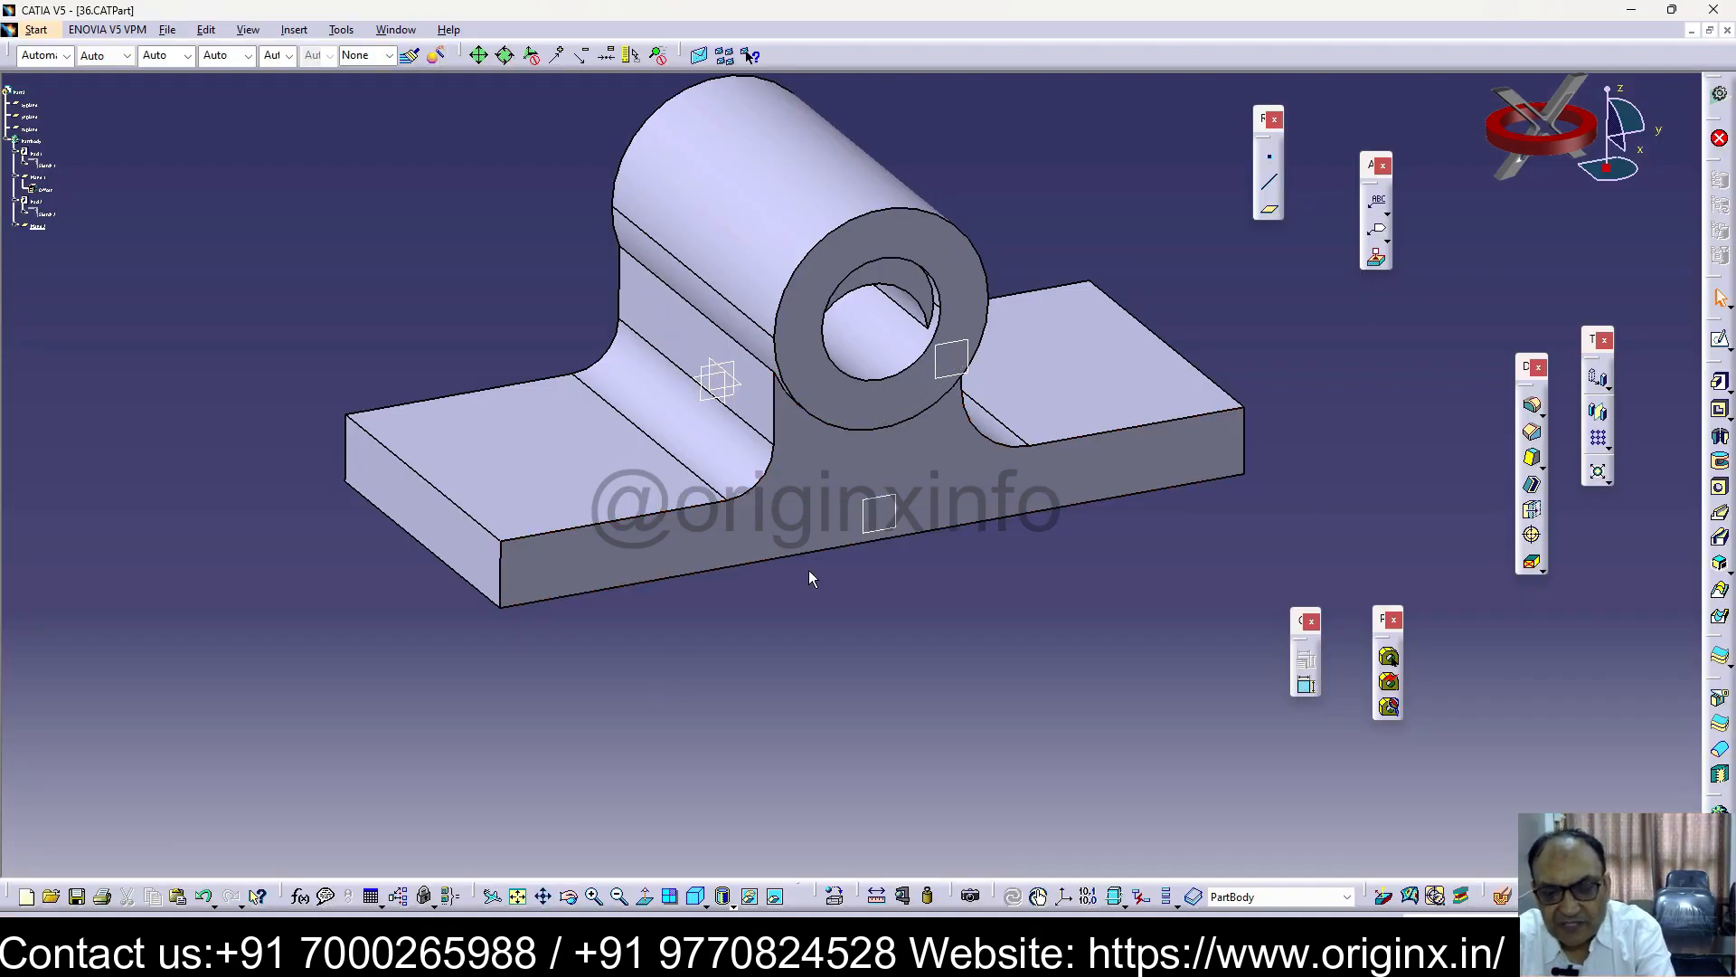
Reverse the offset plane's direction so that it lies back along the cylinder, inside the part
middle_drag(810, 574, 1088, 711)
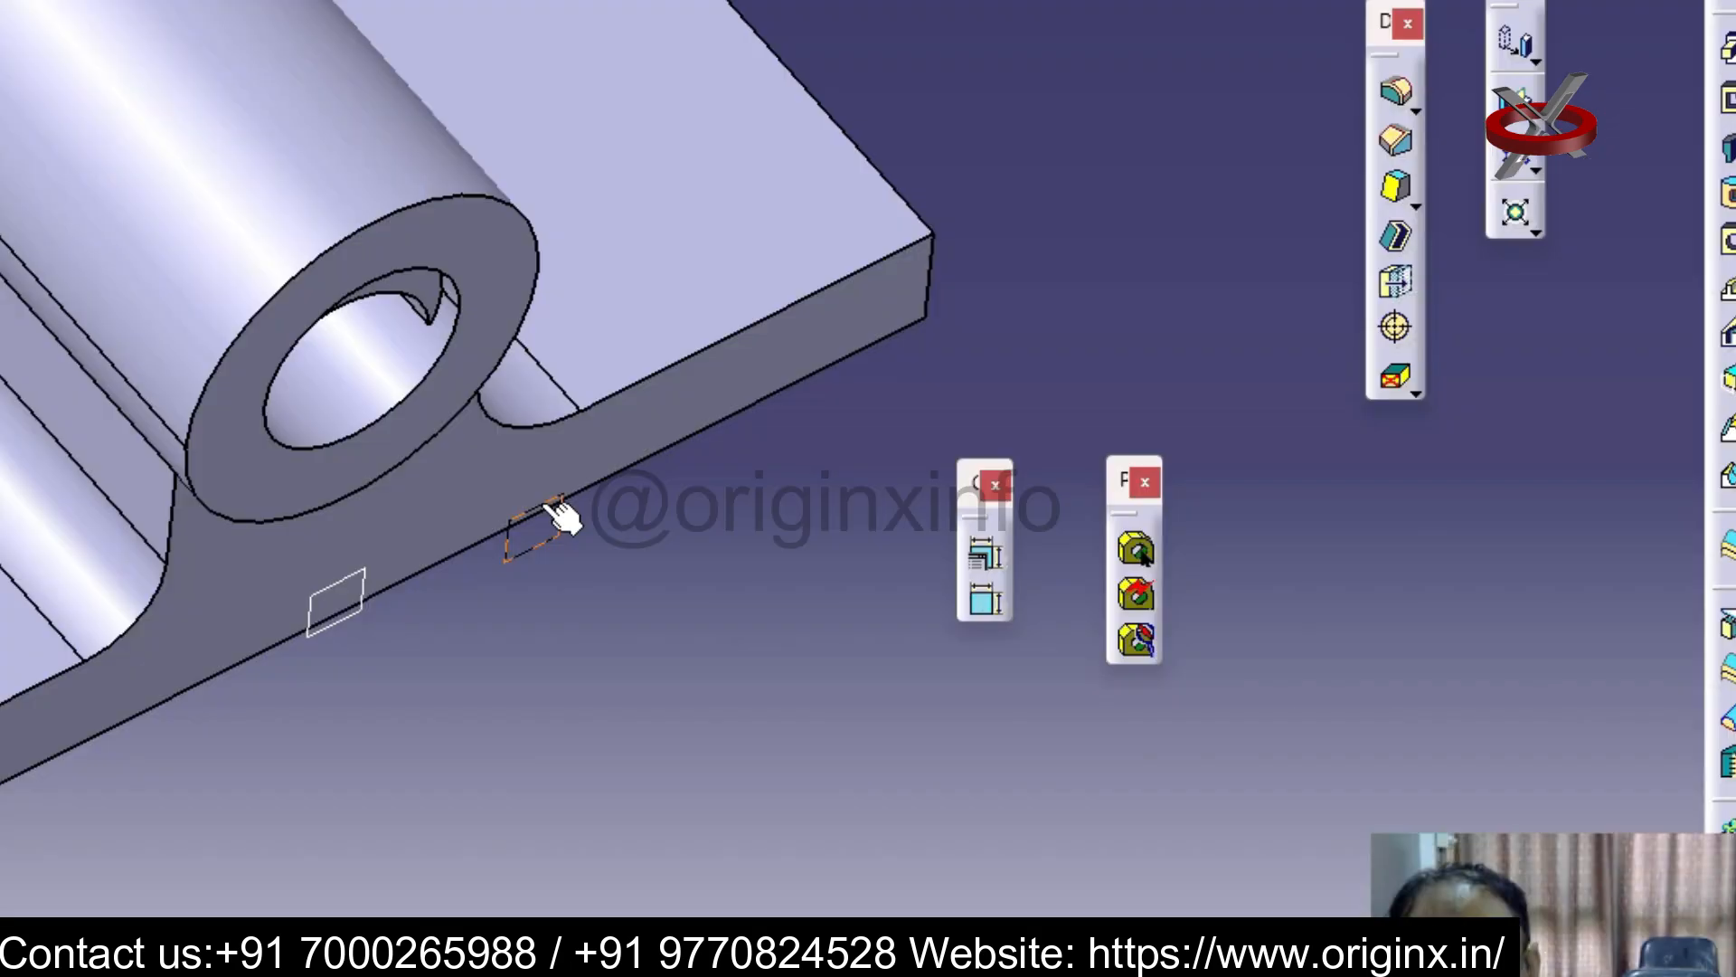
double_click(1067, 640)
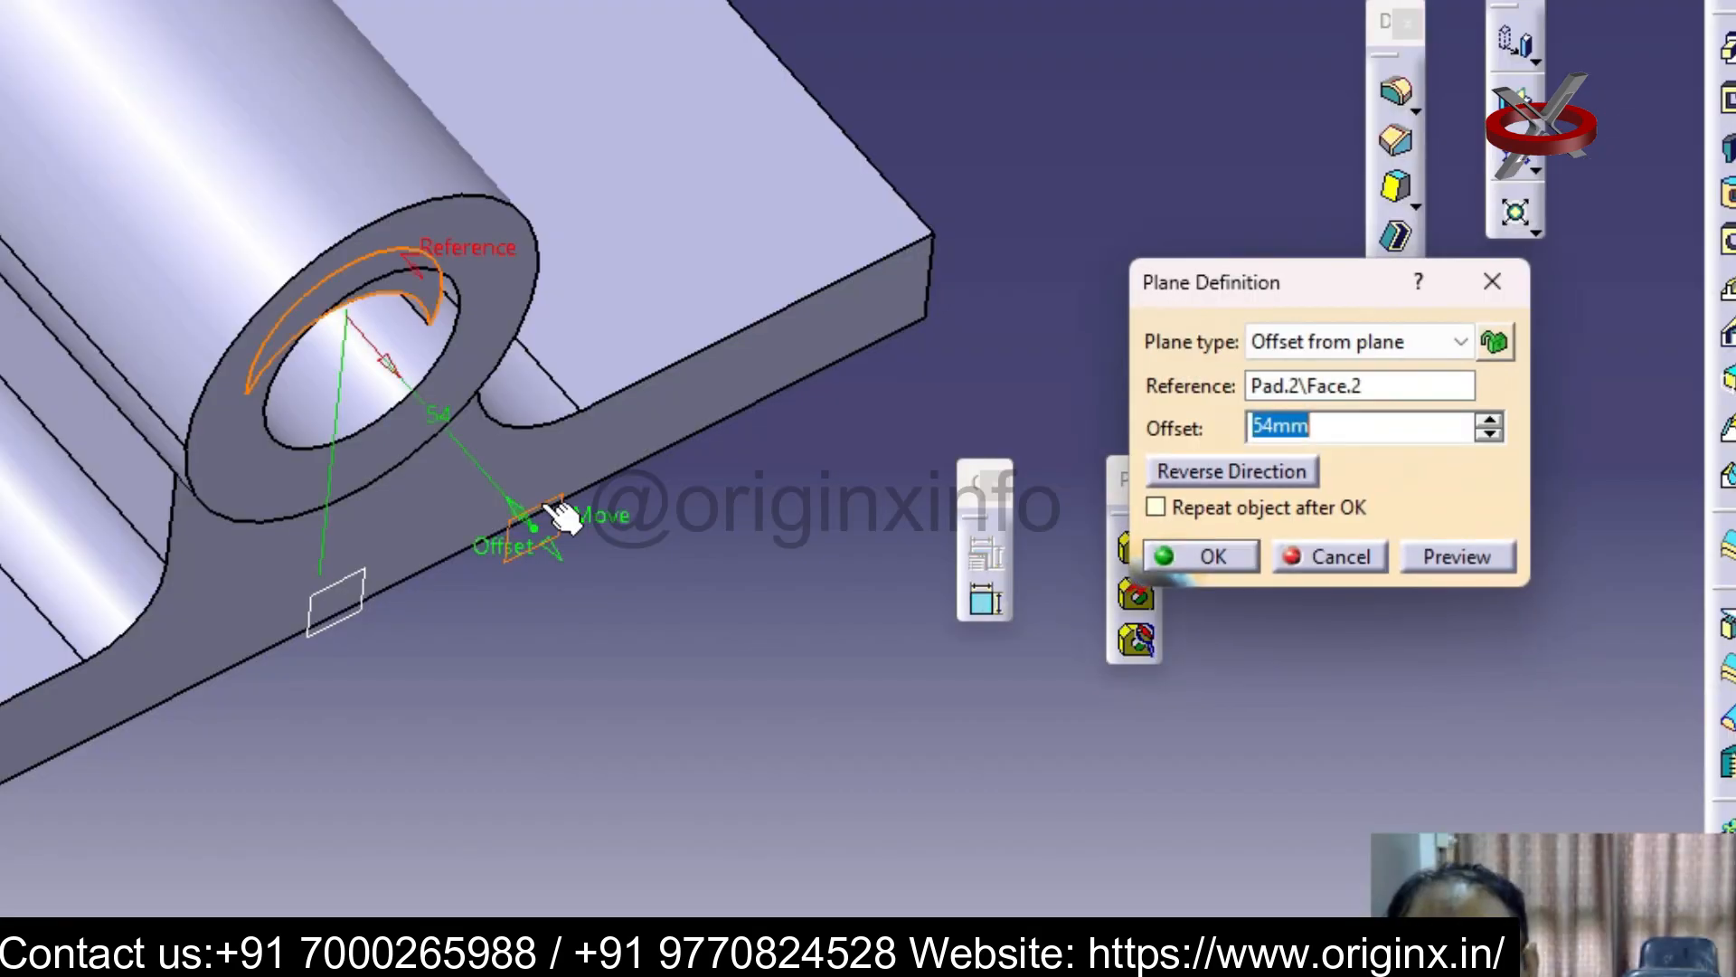
click(1263, 470)
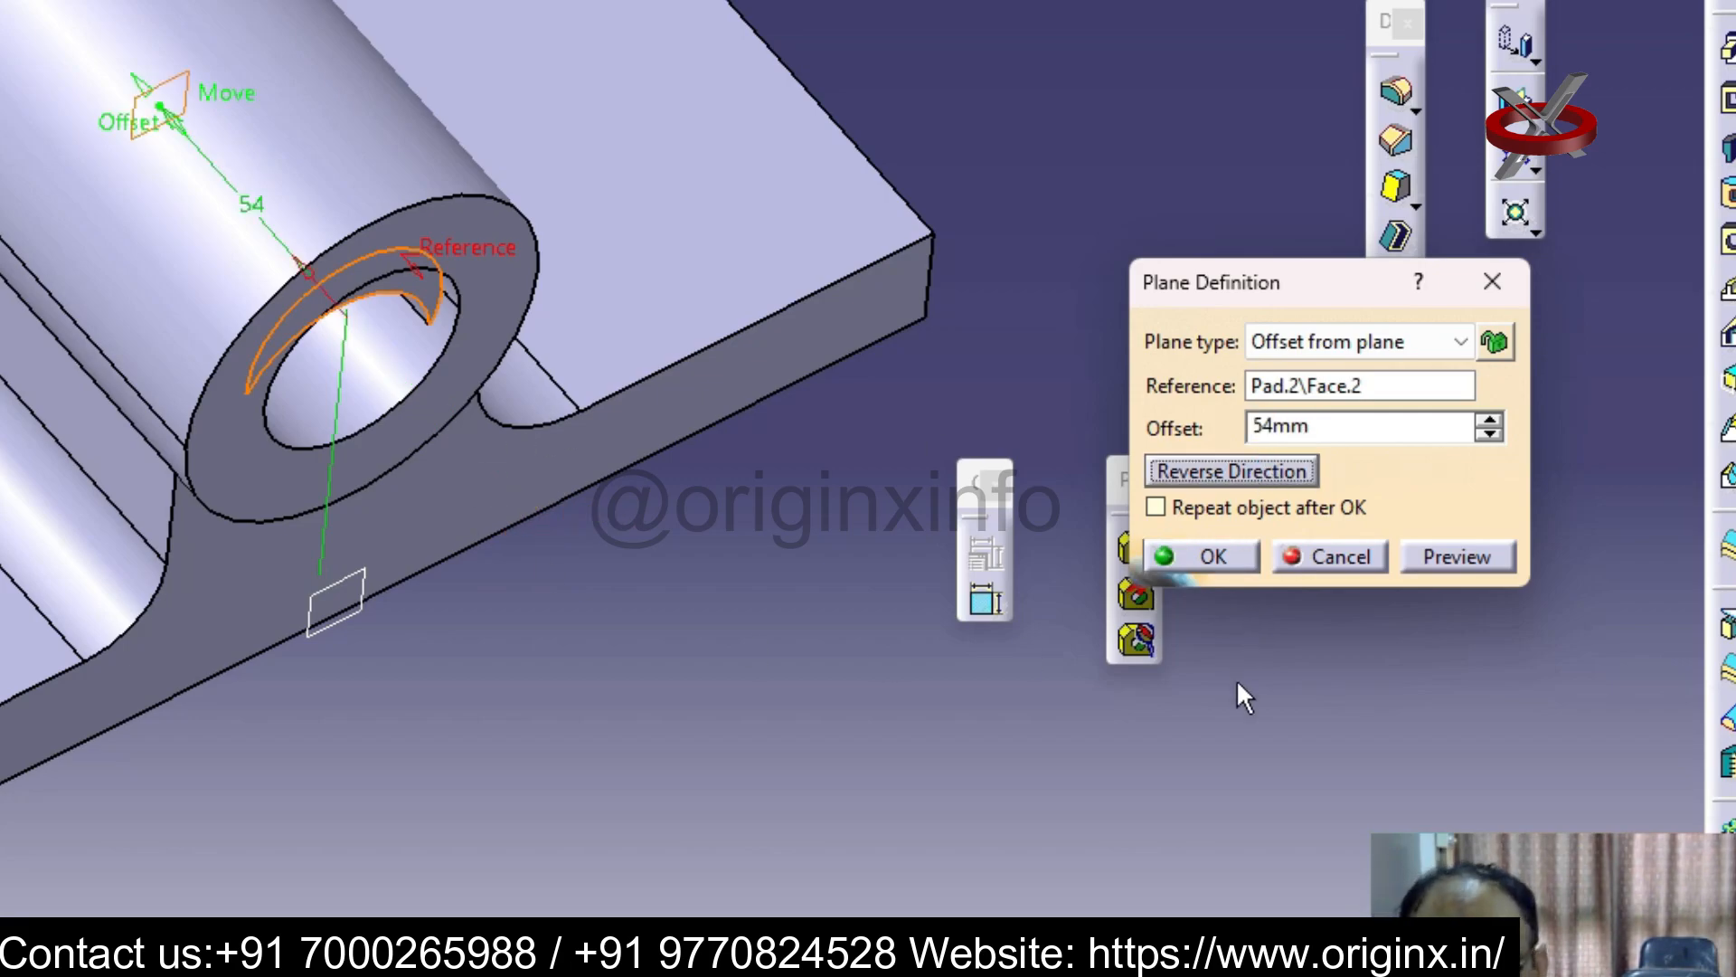
click(1217, 555)
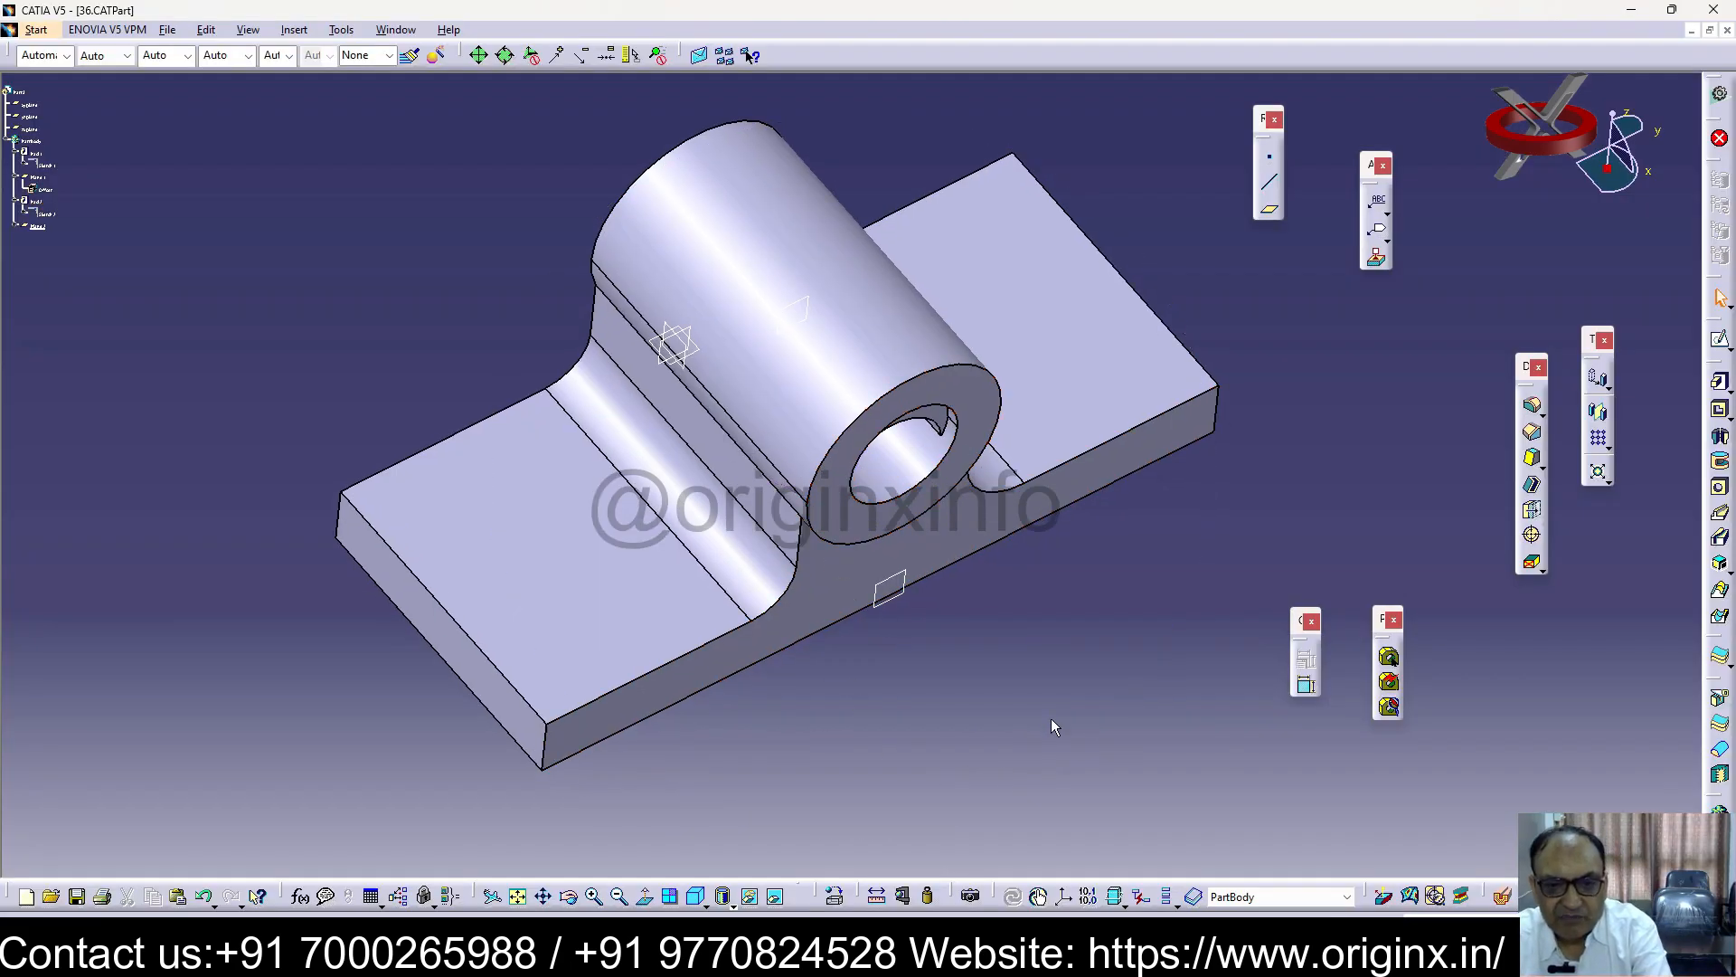
Start a sketch on the offset plane and inspect the part's bore from both ends
click(794, 314)
click(1719, 338)
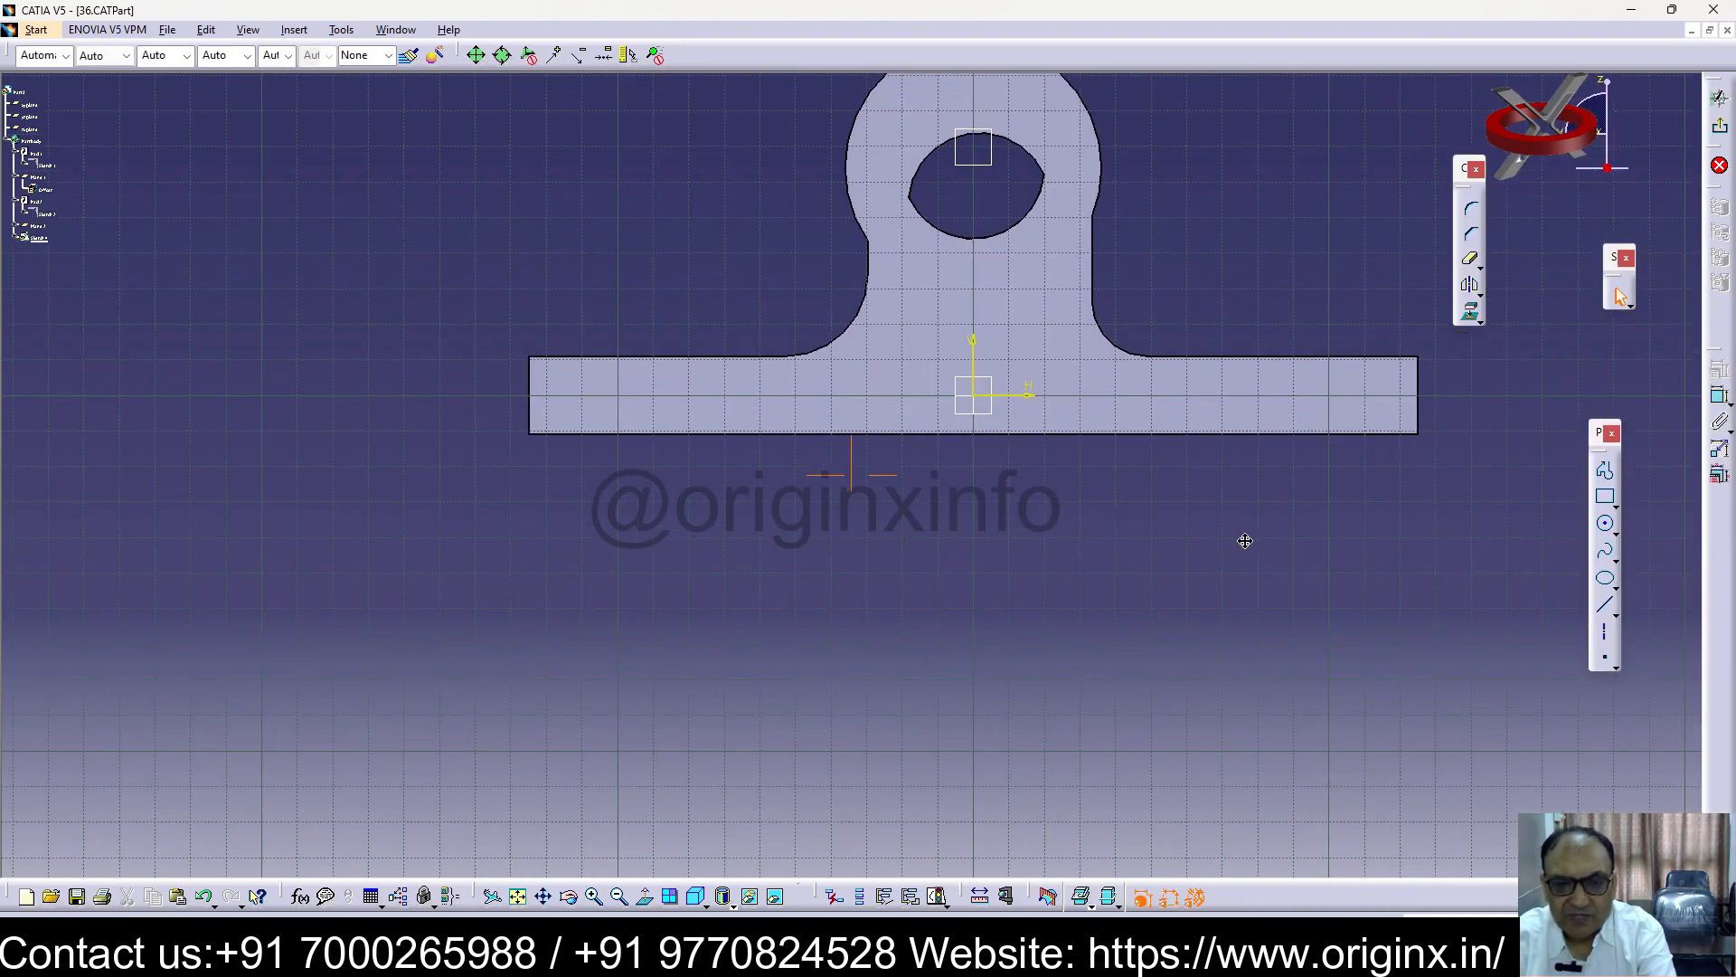
mouse_move(968, 592)
middle_down()
mouse_move(887, 583)
mouse_move(779, 651)
mouse_move(480, 574)
mouse_move(377, 405)
mouse_move(796, 452)
mouse_move(787, 697)
mouse_move(800, 683)
middle_up()
click(945, 468)
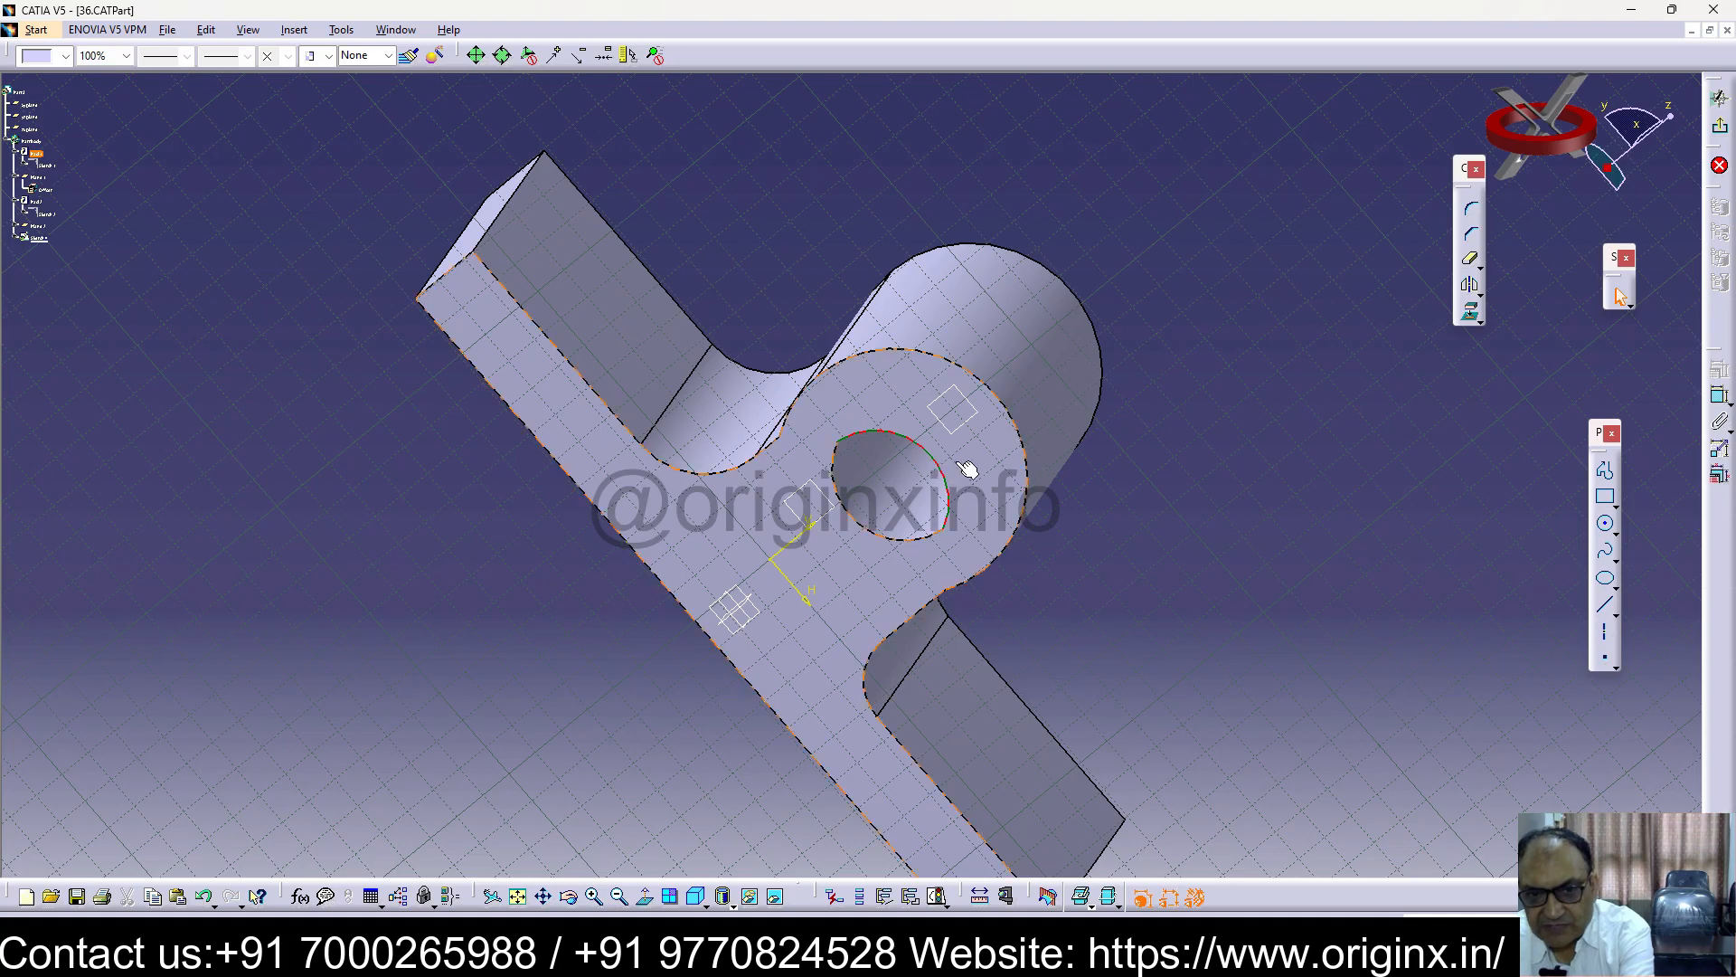
middle_drag(1063, 565, 696, 276)
click(964, 418)
click(1440, 586)
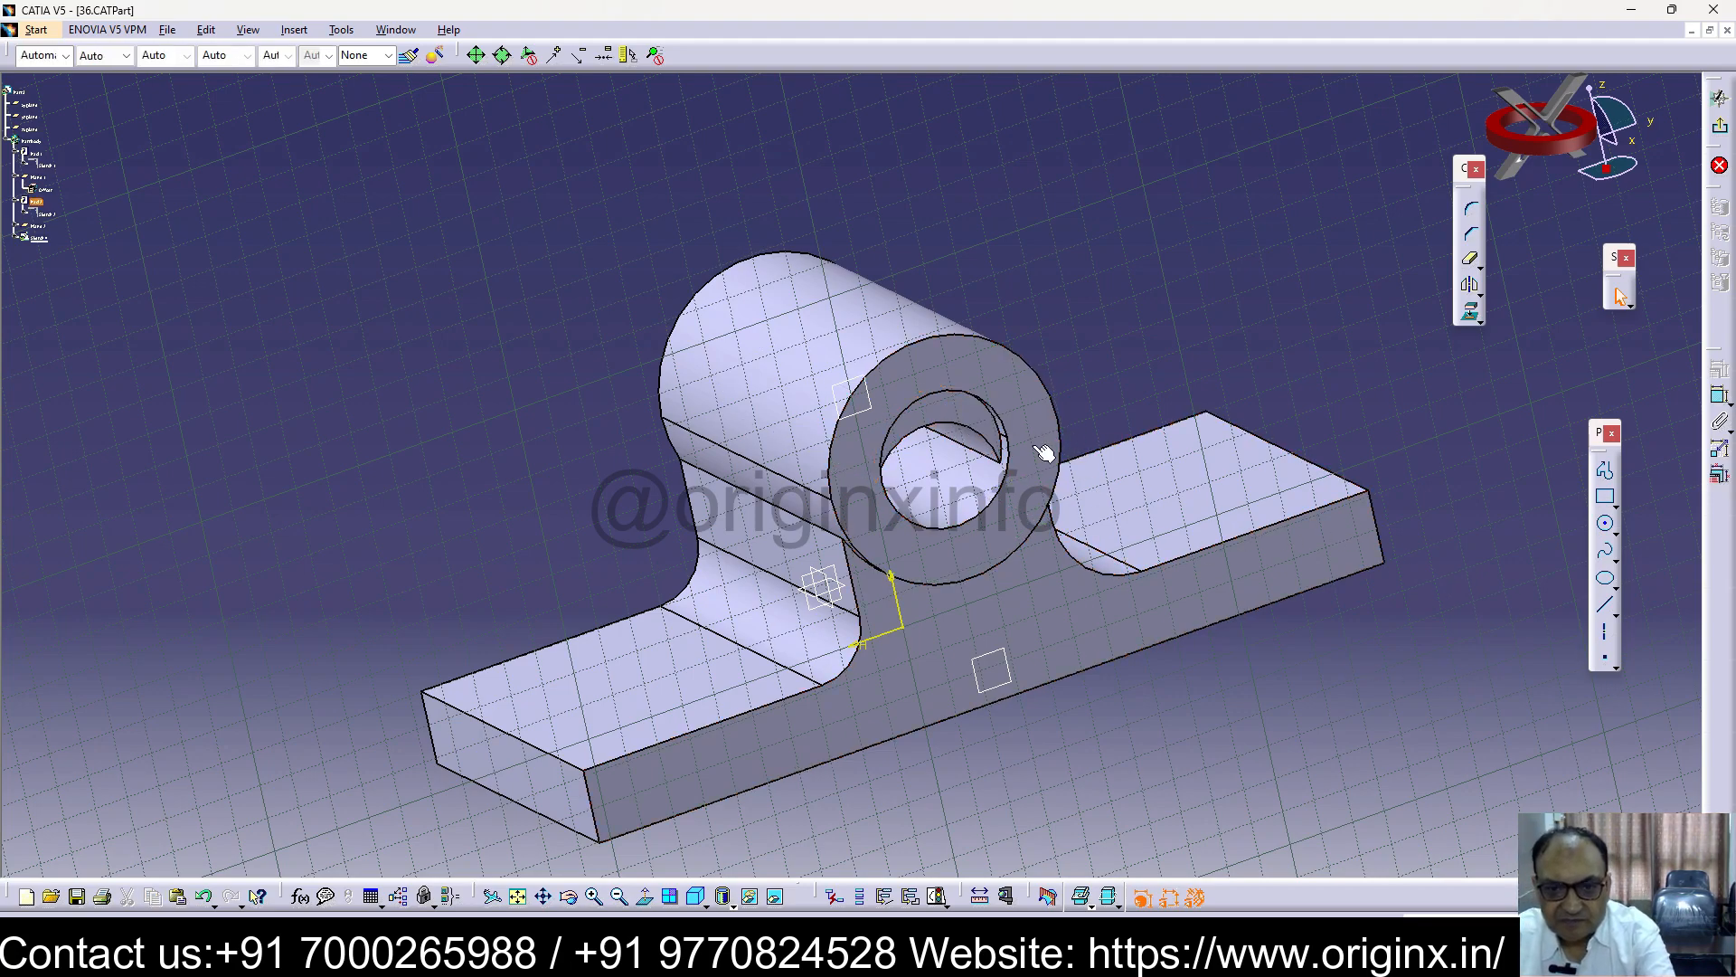
Open the cylinder pad's sketch for editing and exit it, returning to the 3D part
double_click(50, 215)
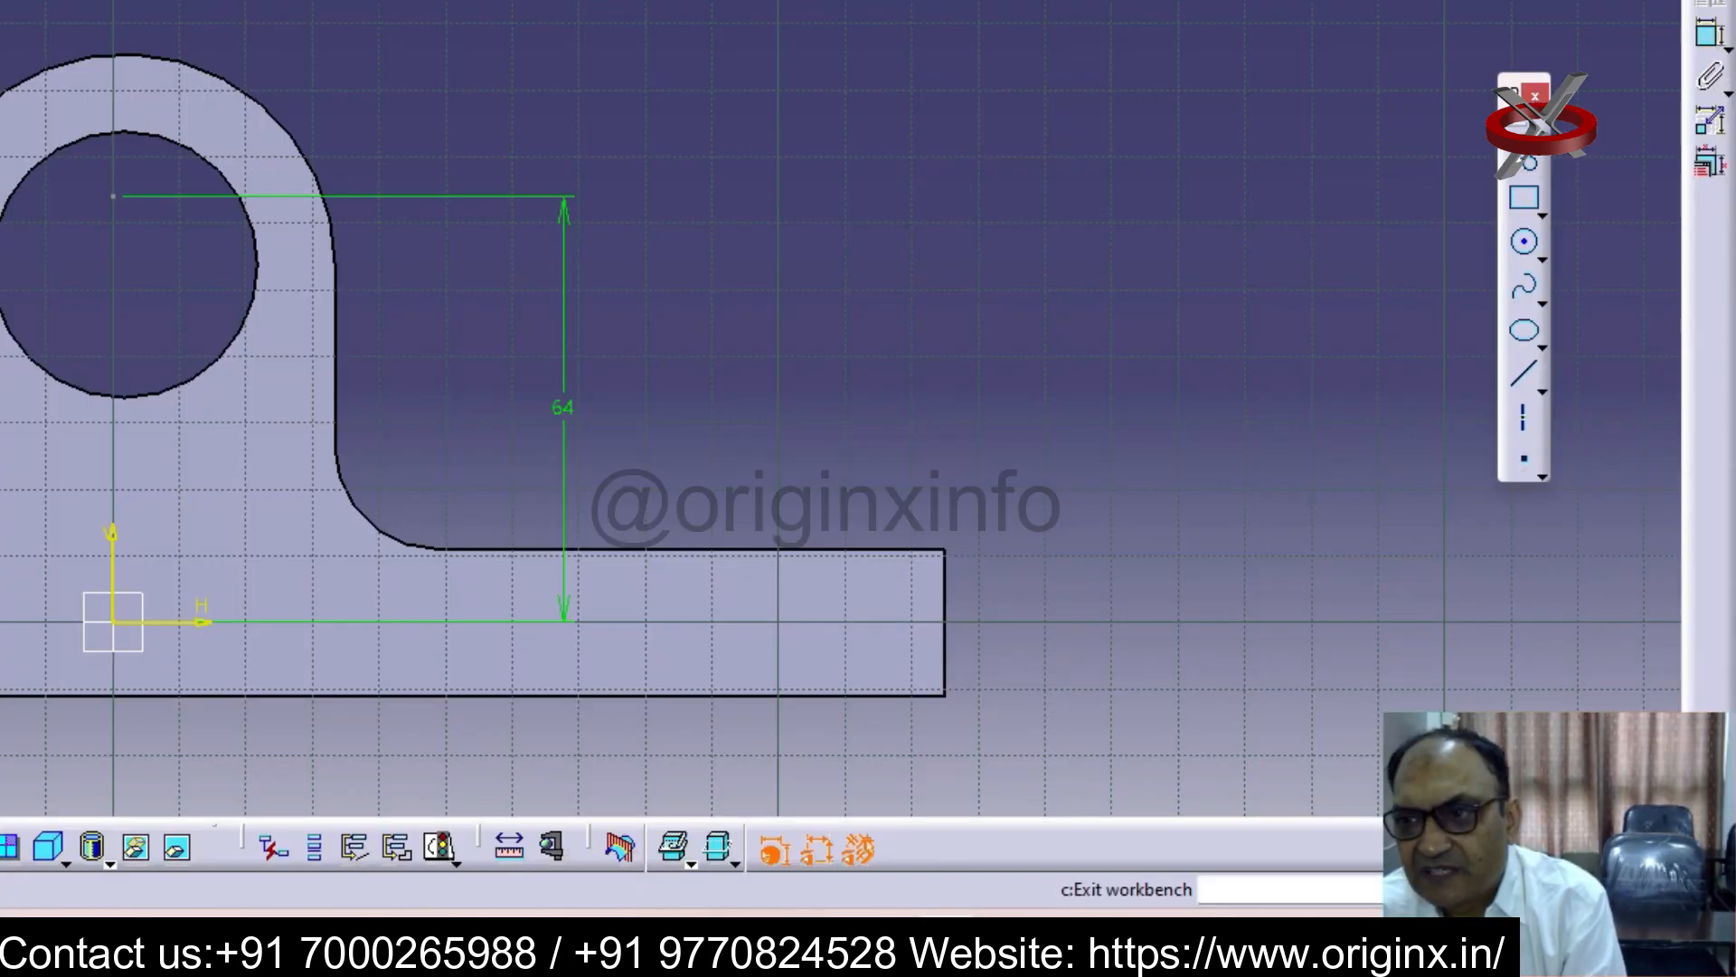
click(1719, 98)
middle_drag(521, 591, 264, 497)
click(1624, 452)
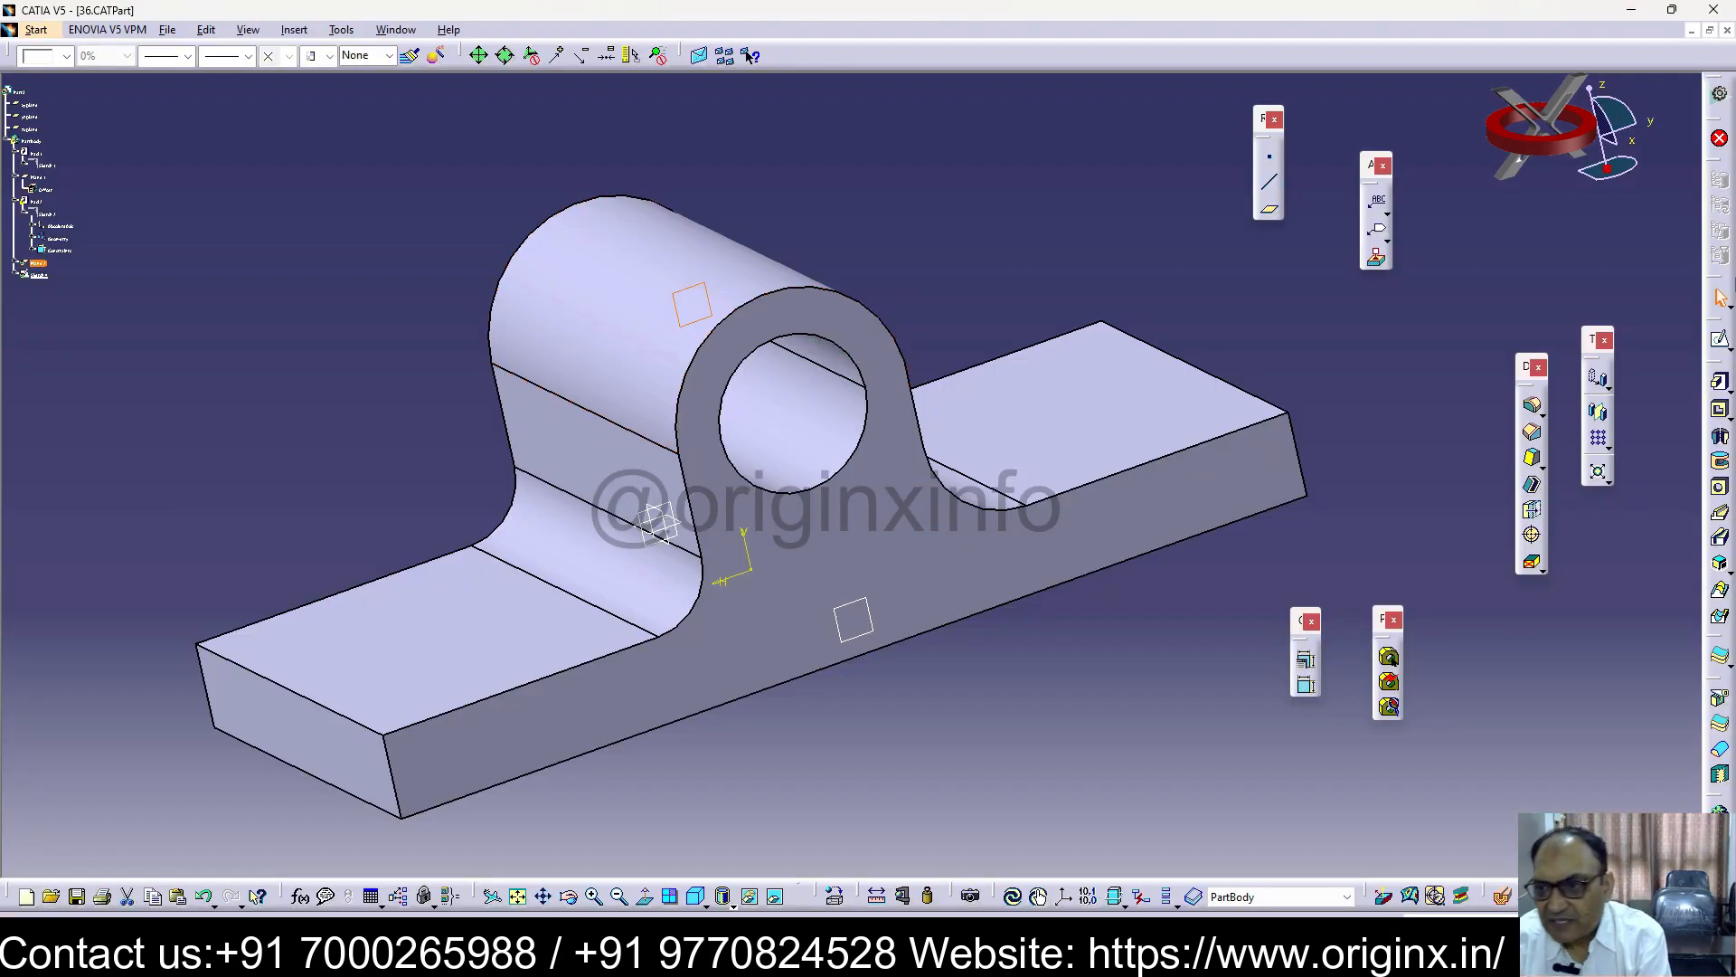
On the offset plane, sketch a slanted rib line from the rounded support to the base's upper edge, extend its upper end into the support, and exit
click(1721, 340)
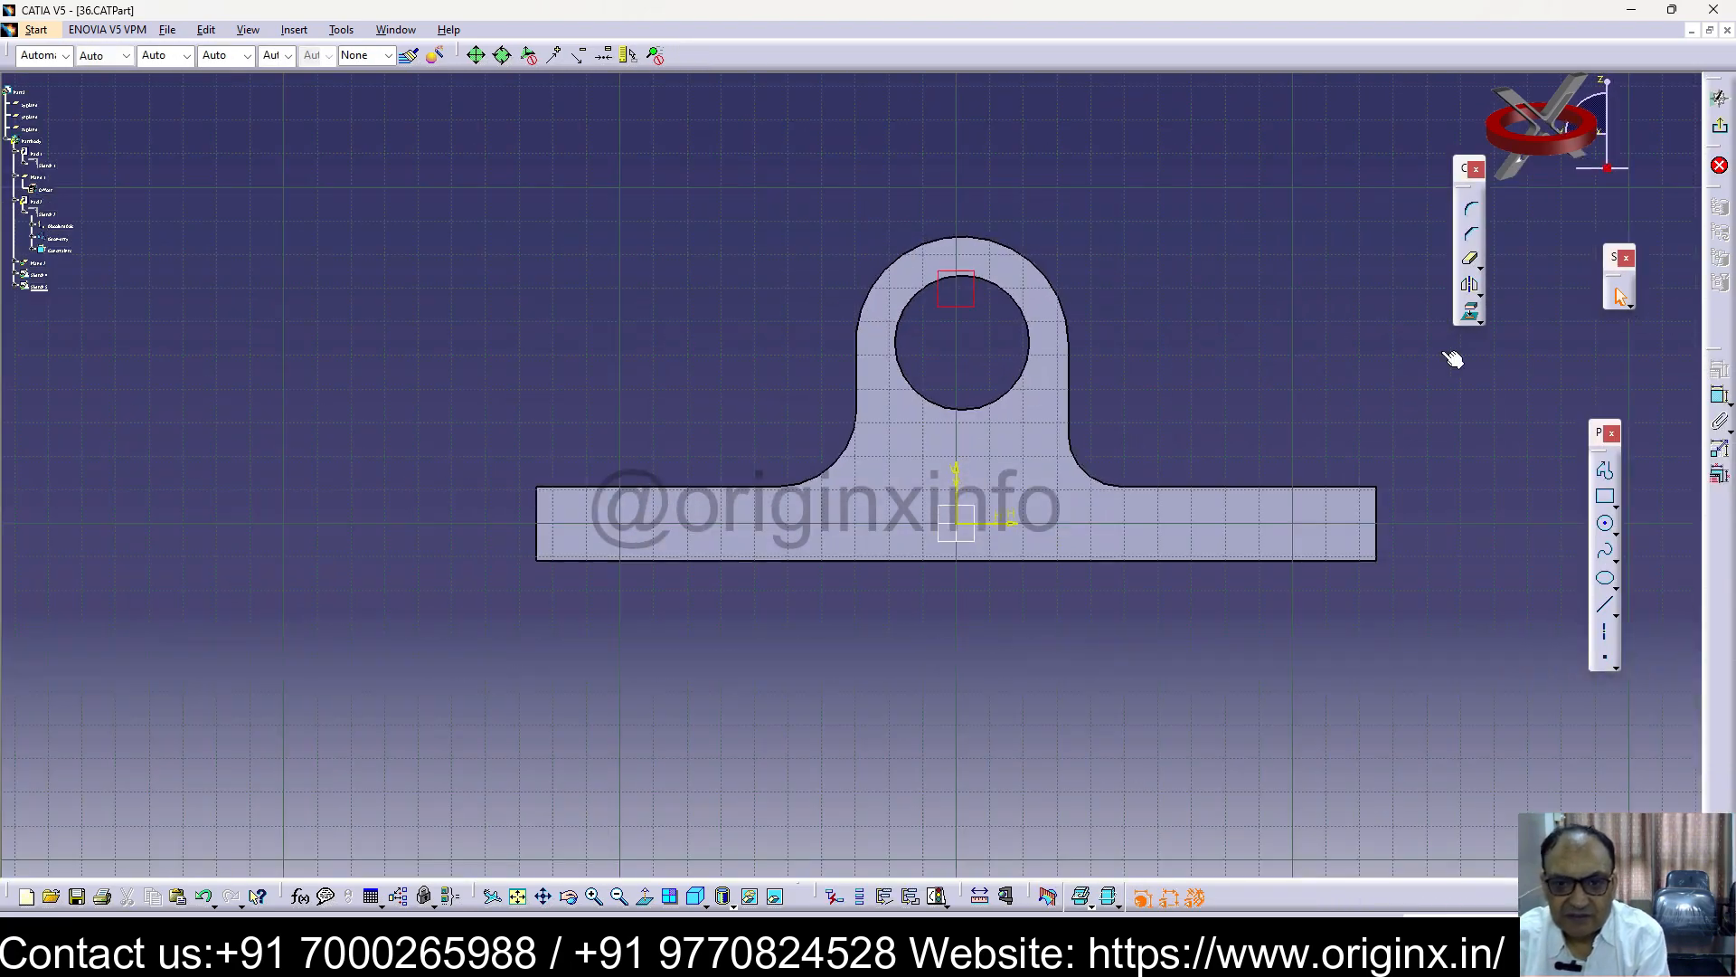
click(1591, 600)
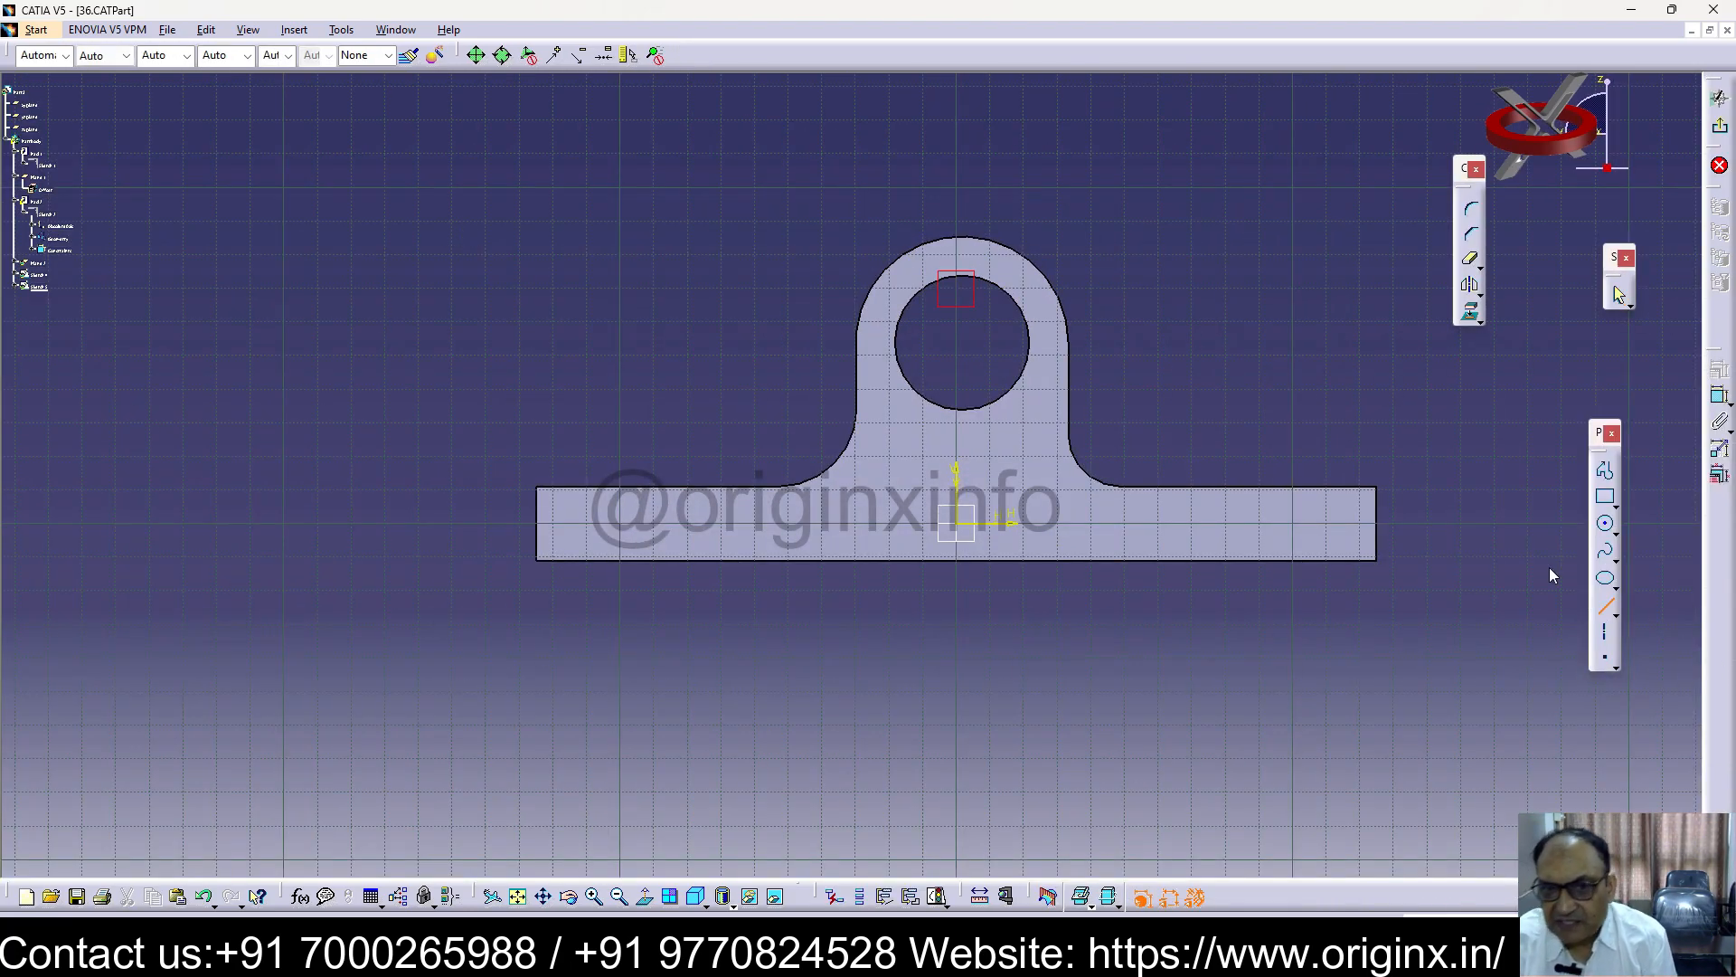
click(856, 321)
click(622, 487)
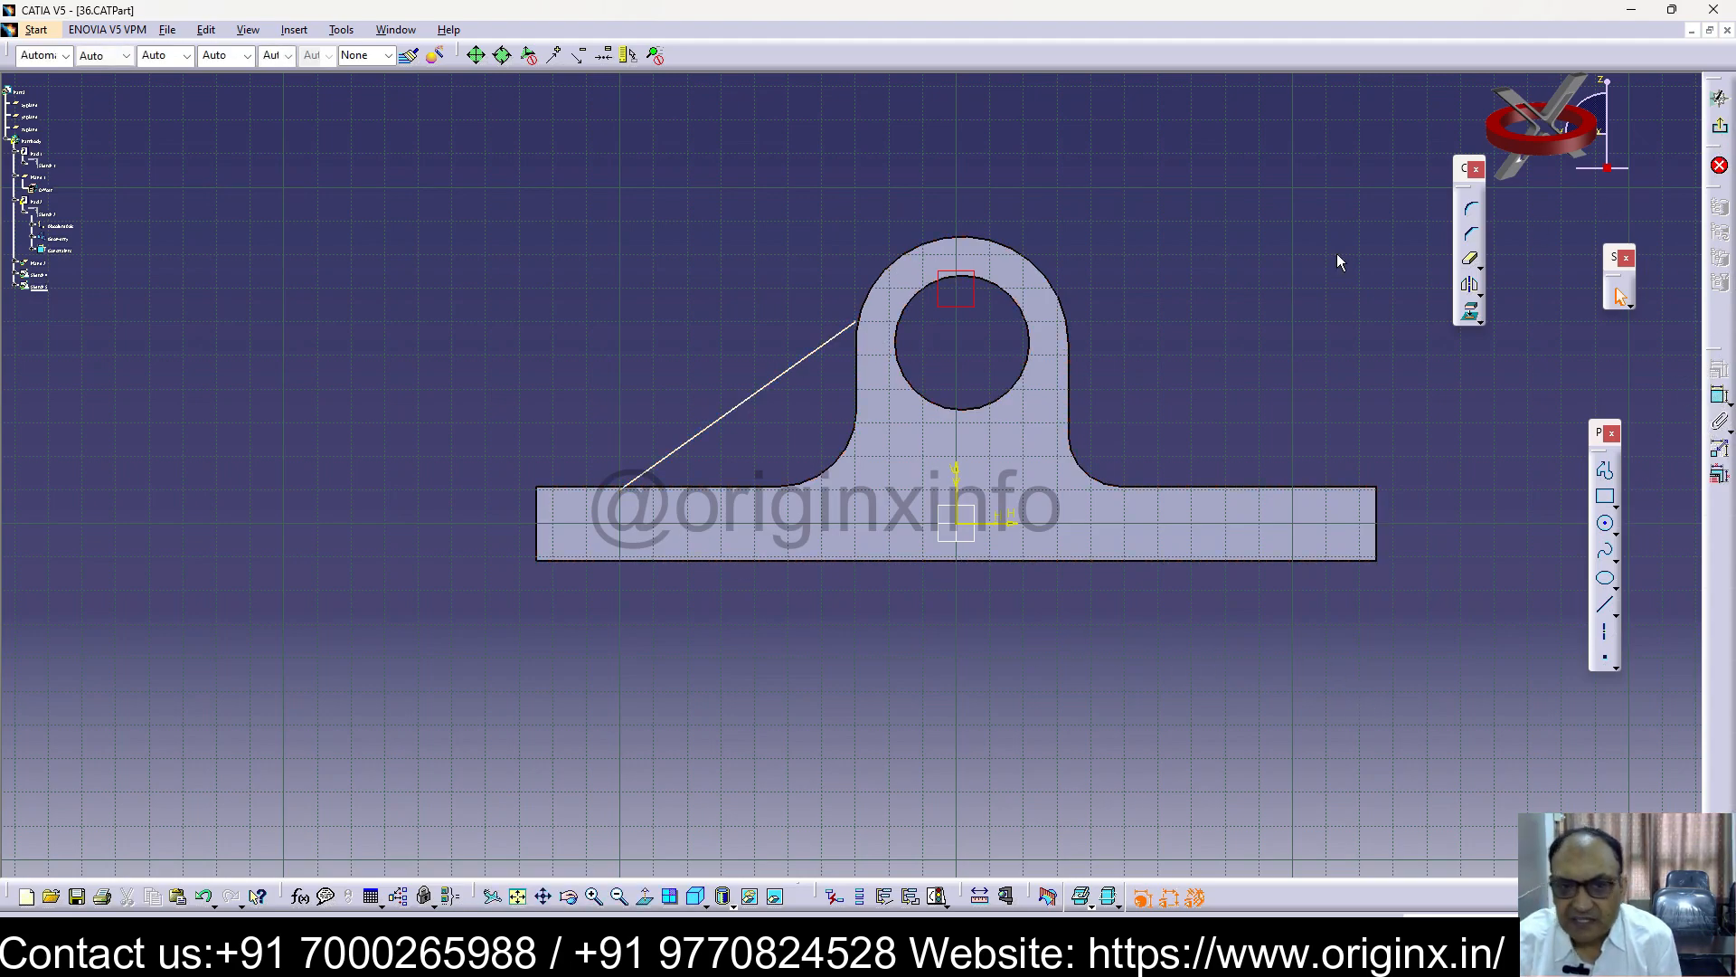
drag(857, 322, 878, 304)
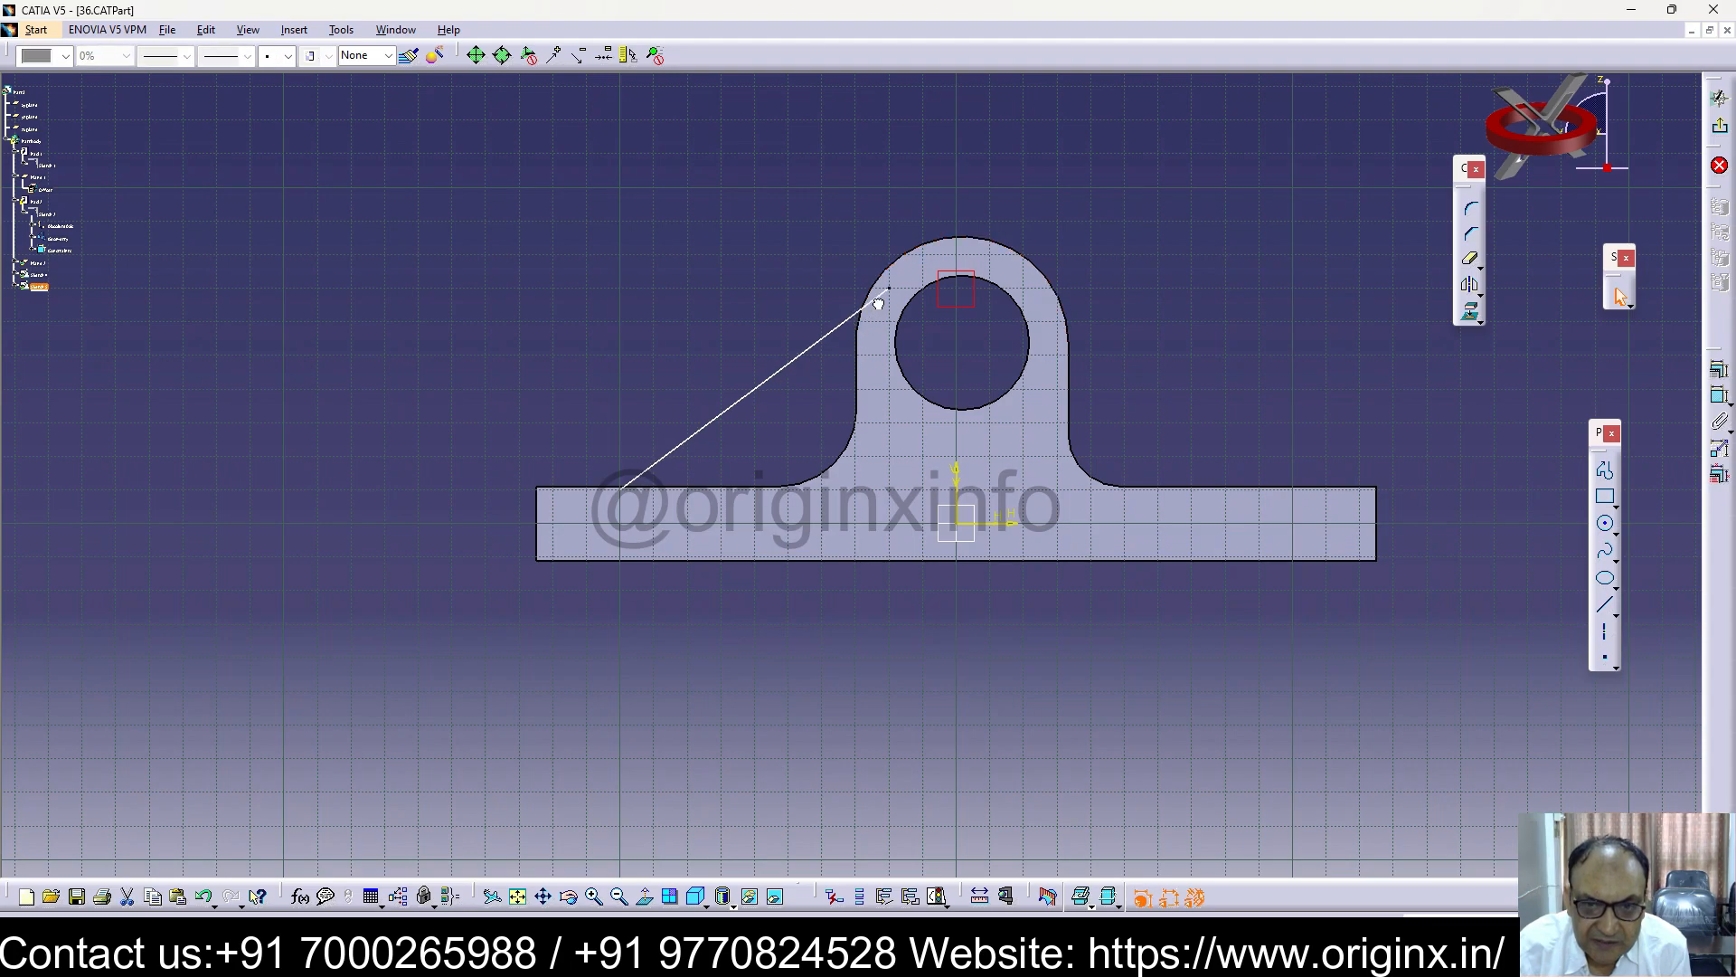
click(1720, 128)
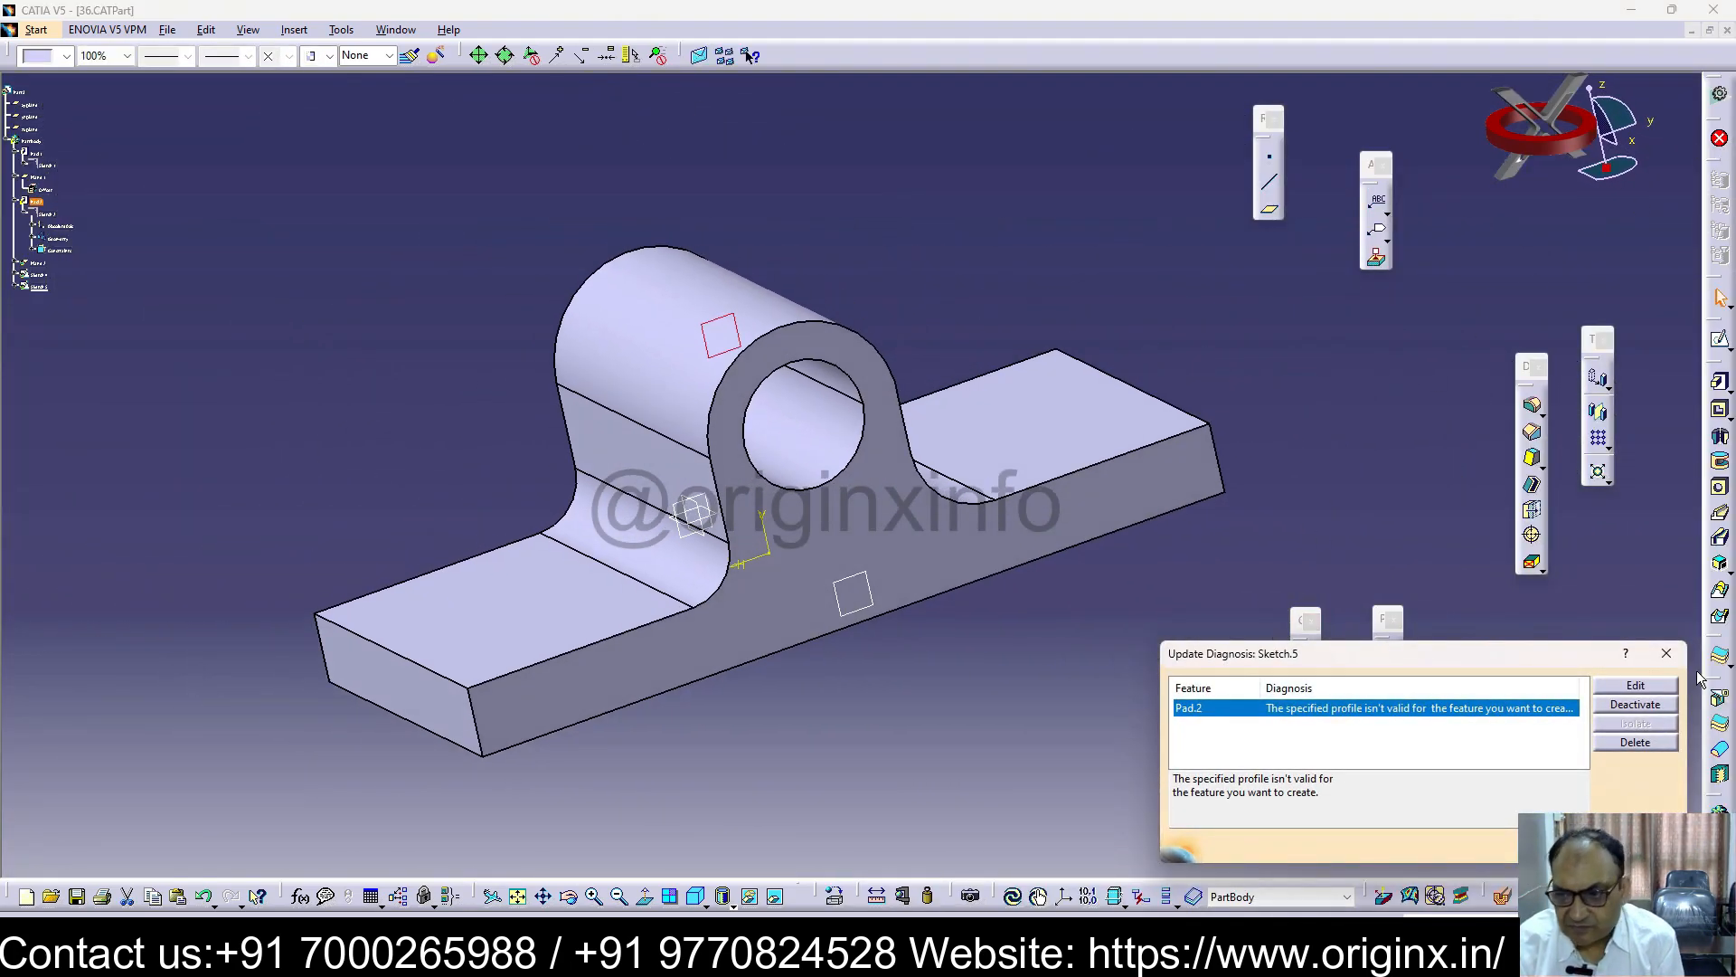
click(1668, 656)
On the base block's front face, sketch a slanted line from the base's upper edge into the side of the rounded support, and exit the sketch
middle_drag(950, 749, 903, 789)
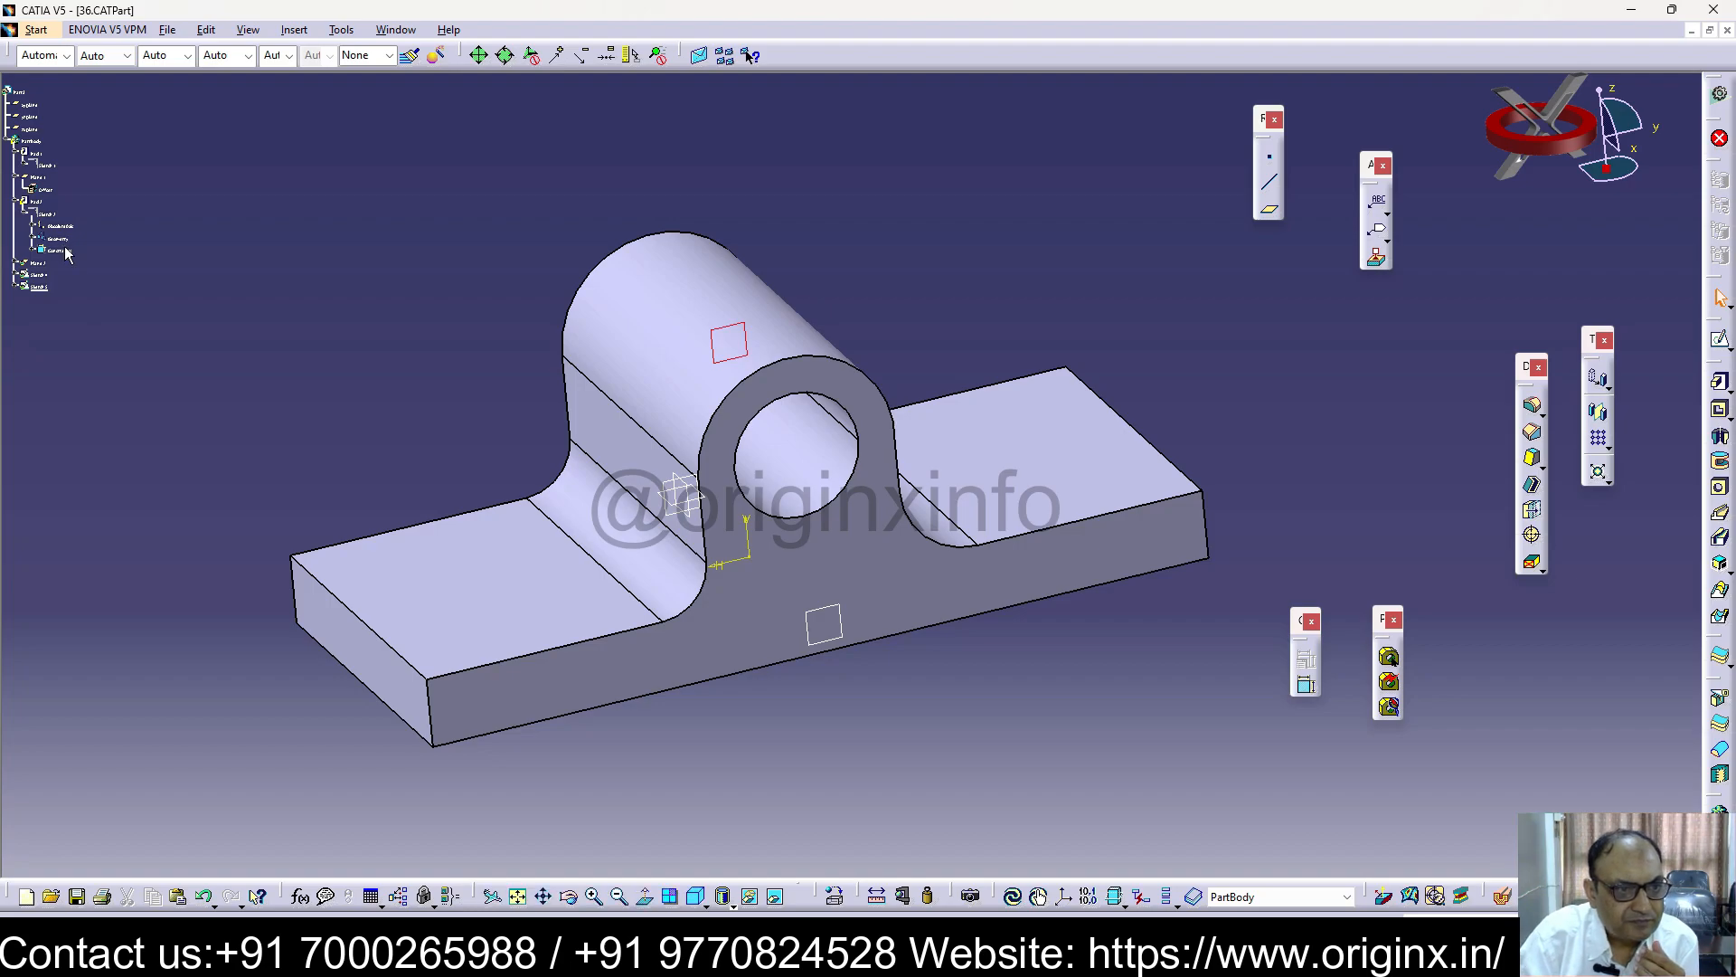
click(506, 701)
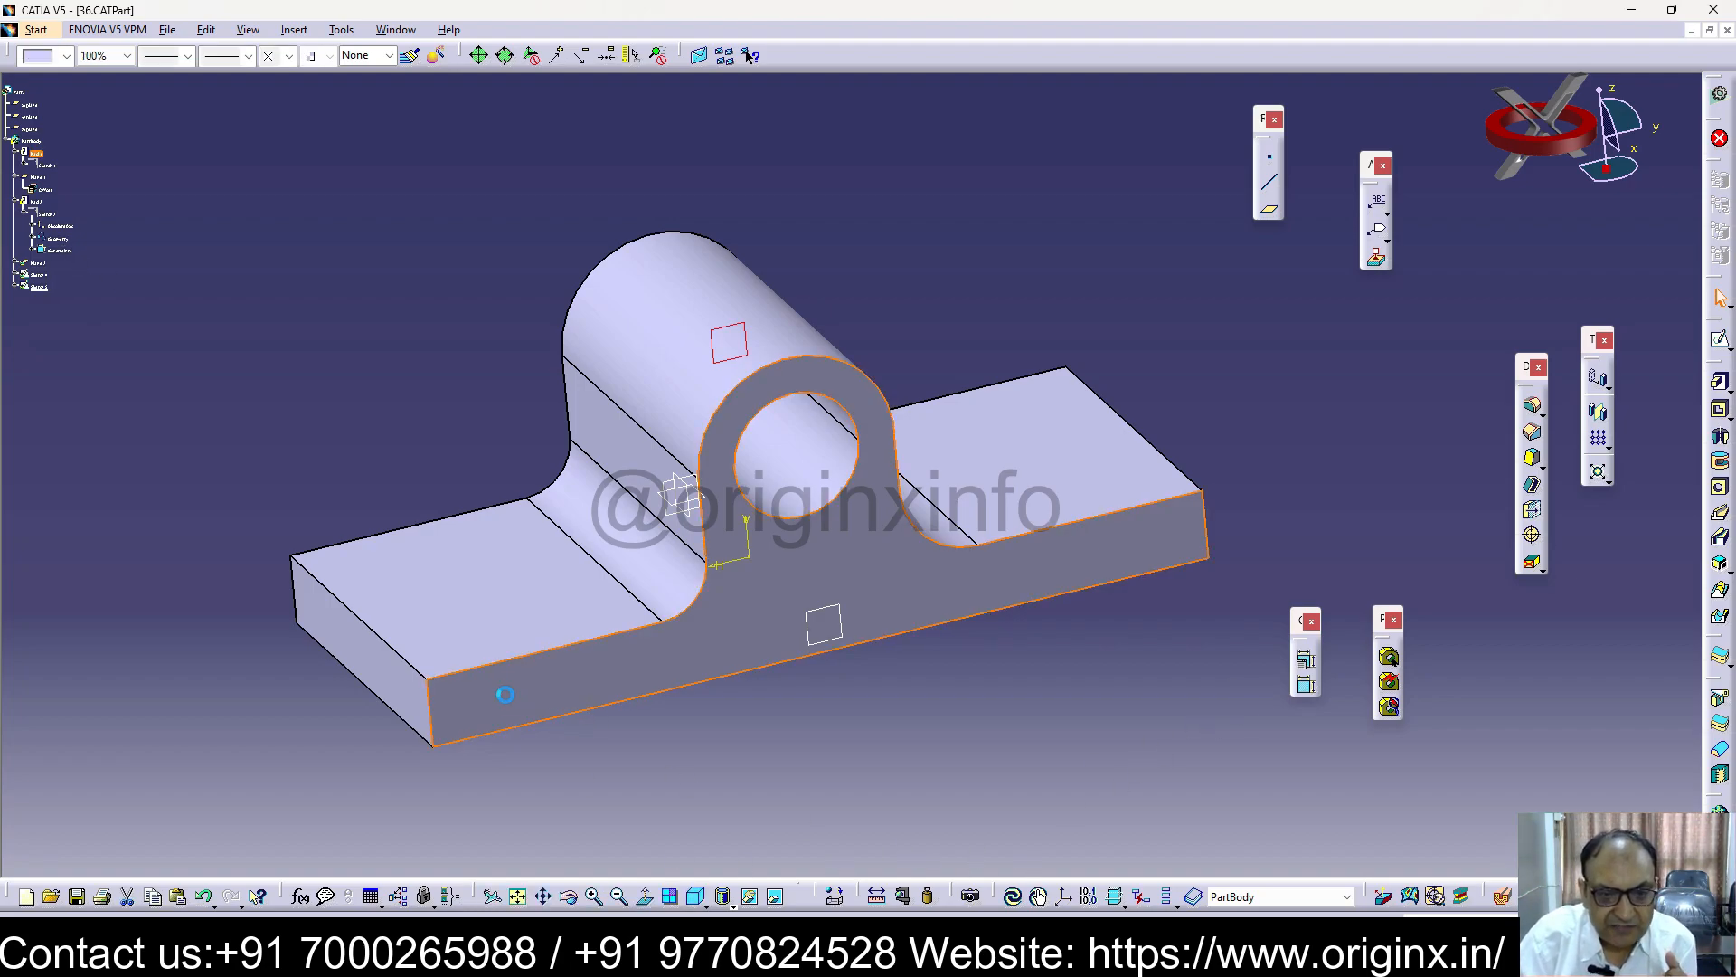
click(1720, 337)
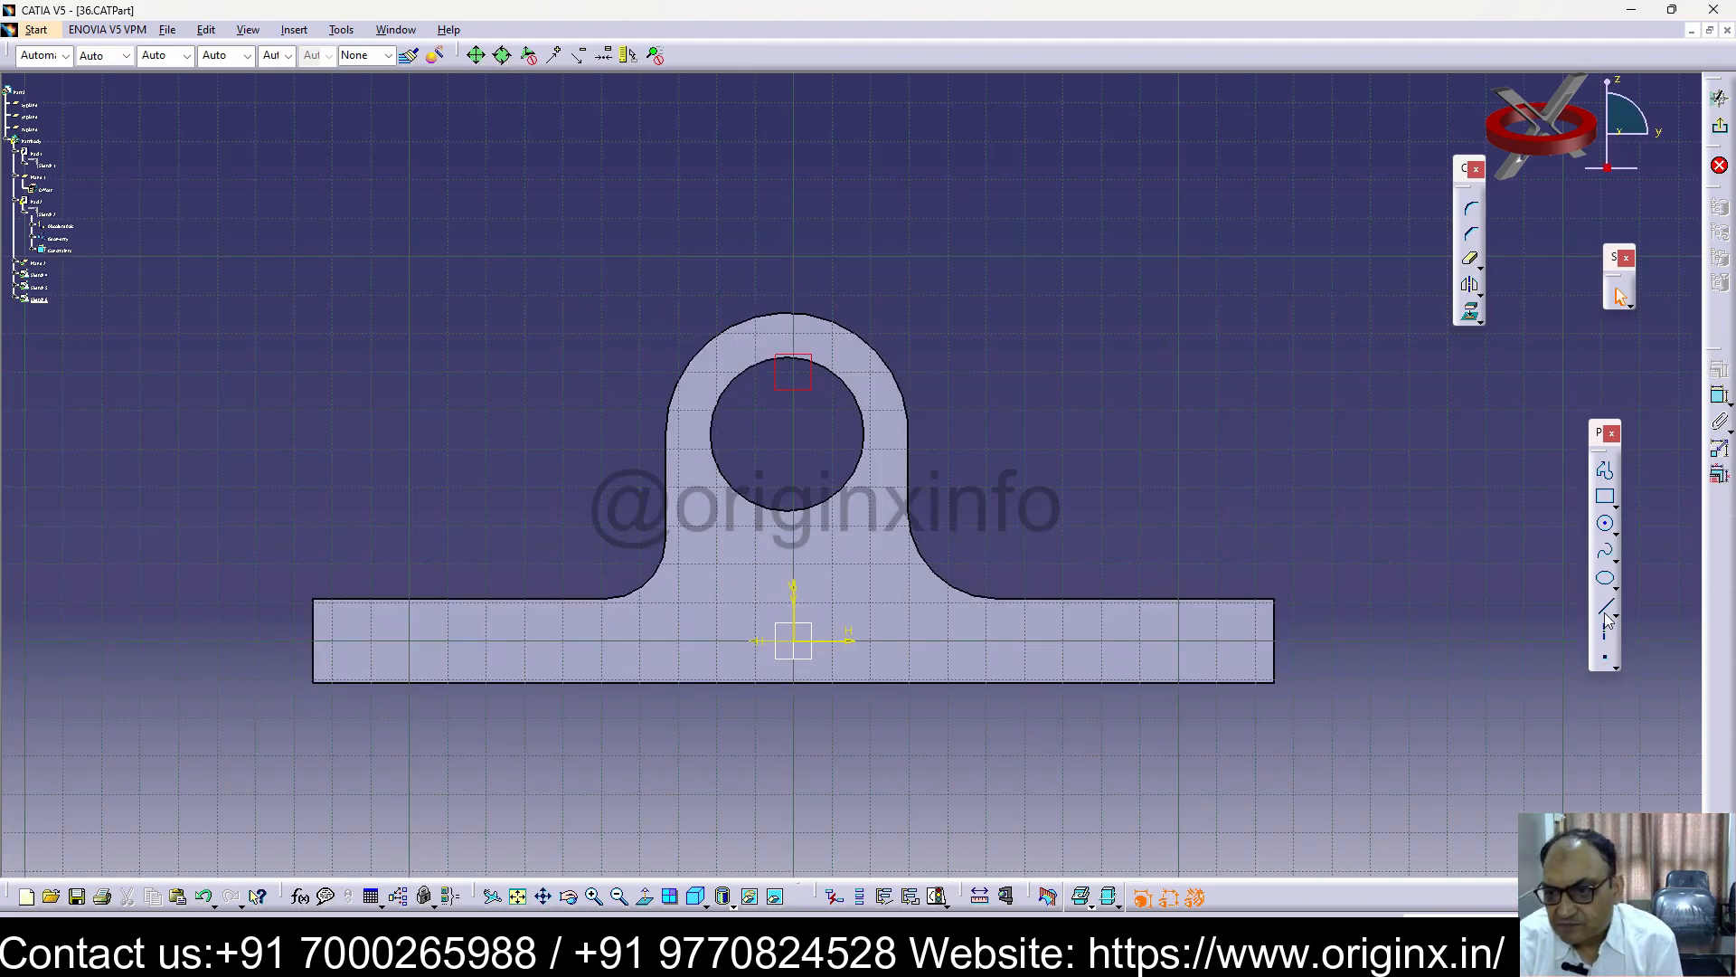
click(1607, 615)
click(411, 599)
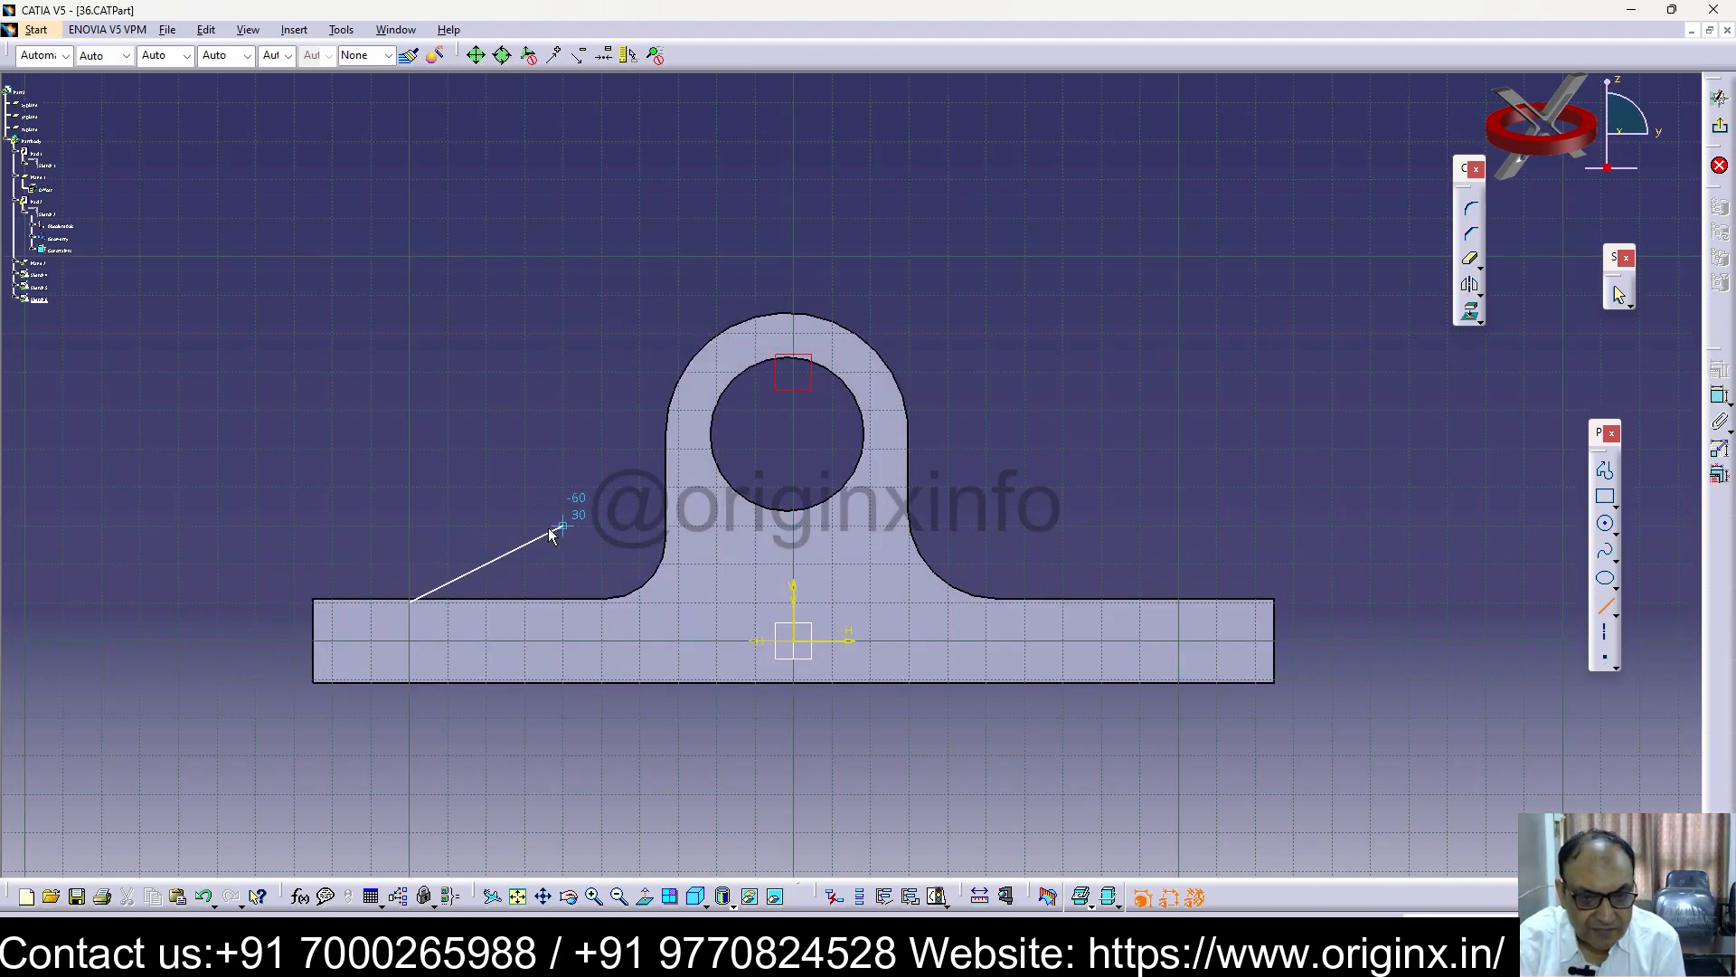
click(678, 449)
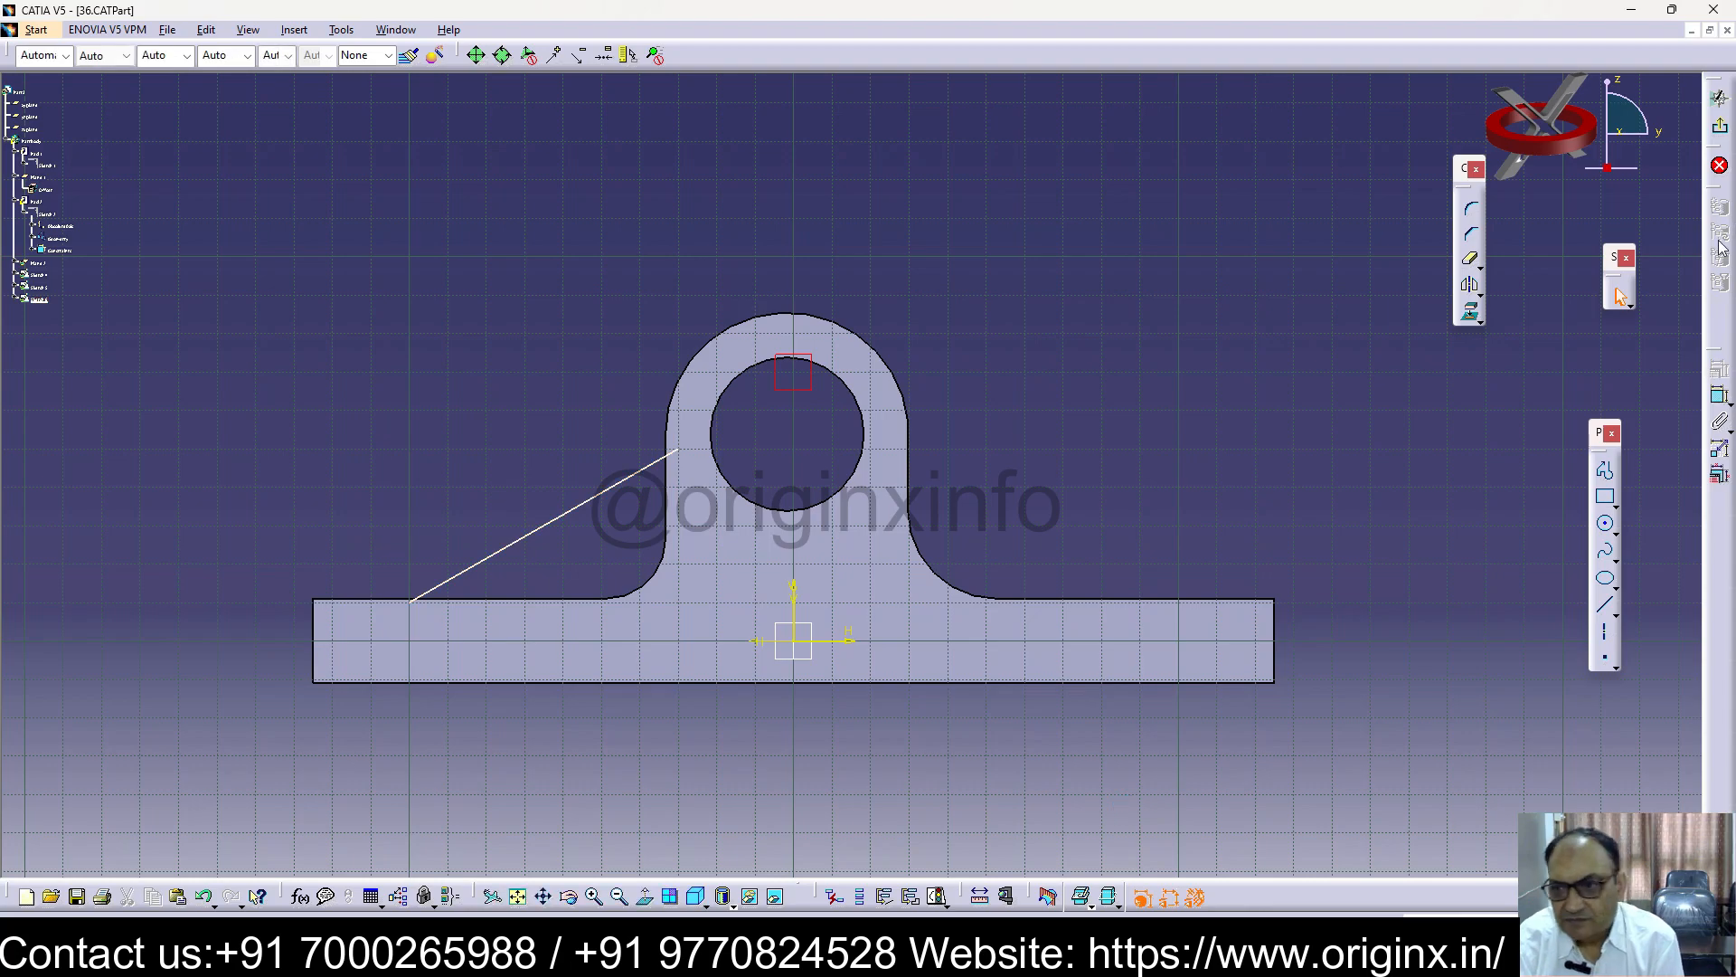
click(1721, 131)
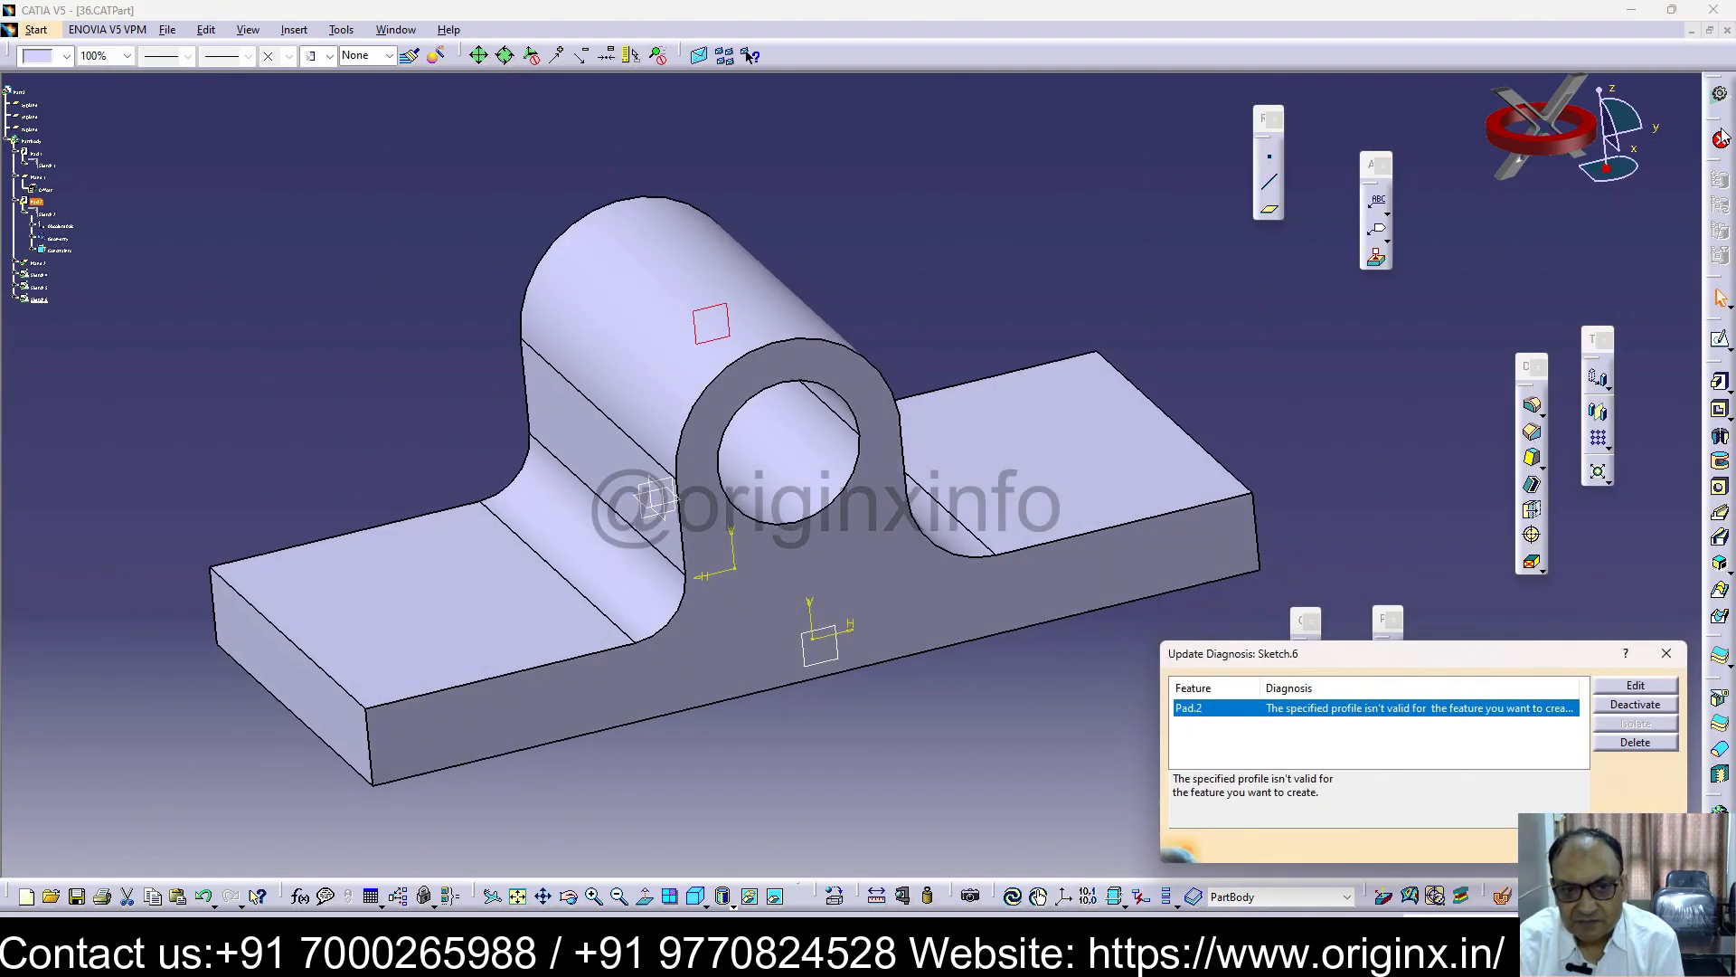
click(1667, 654)
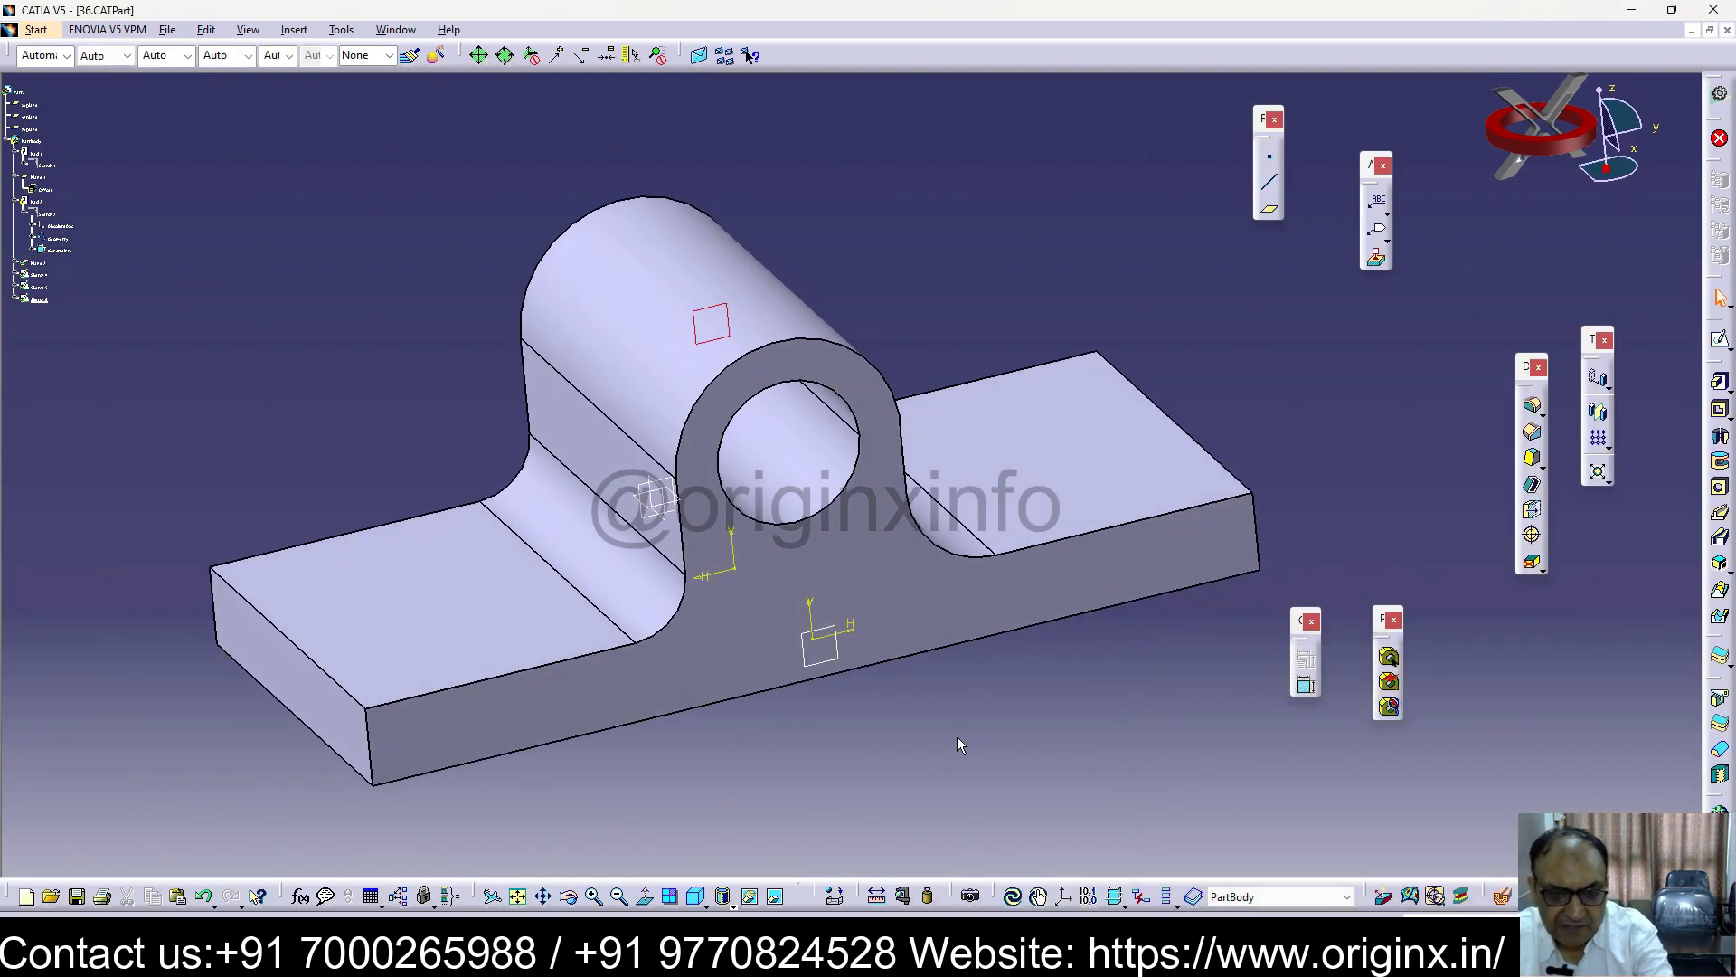
middle_drag(900, 763, 936, 759)
middle_drag(566, 651, 317, 605)
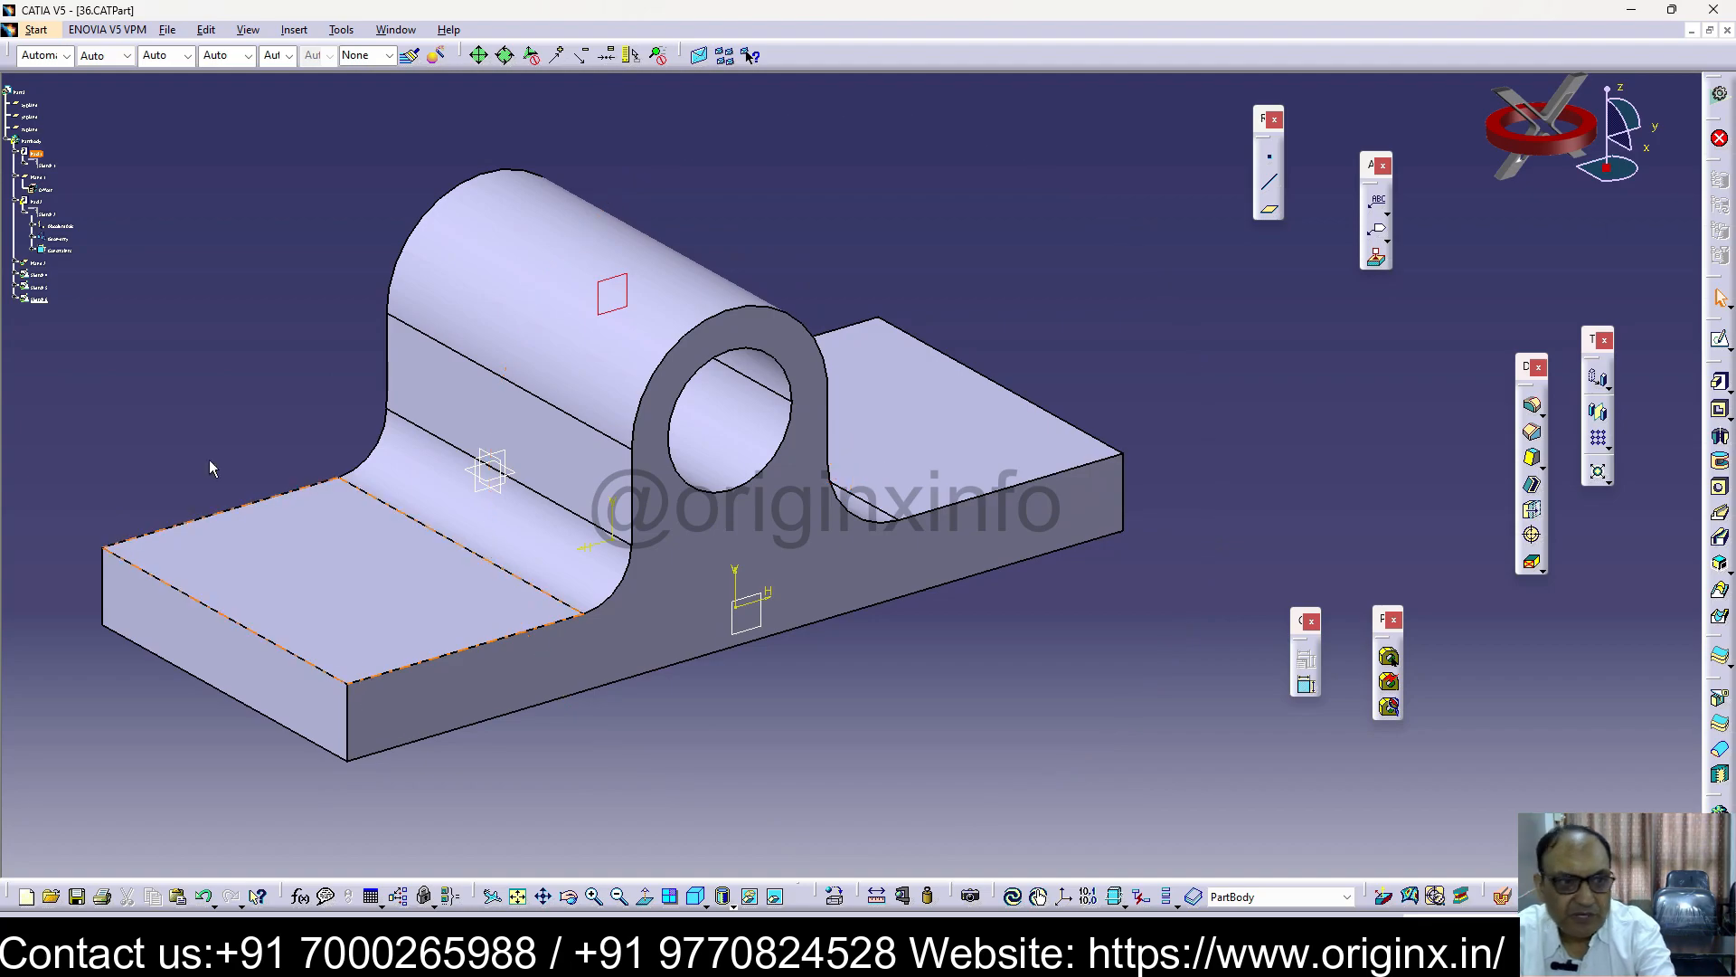
Create a new Part document with the default part name and hybrid design enabled
click(166, 29)
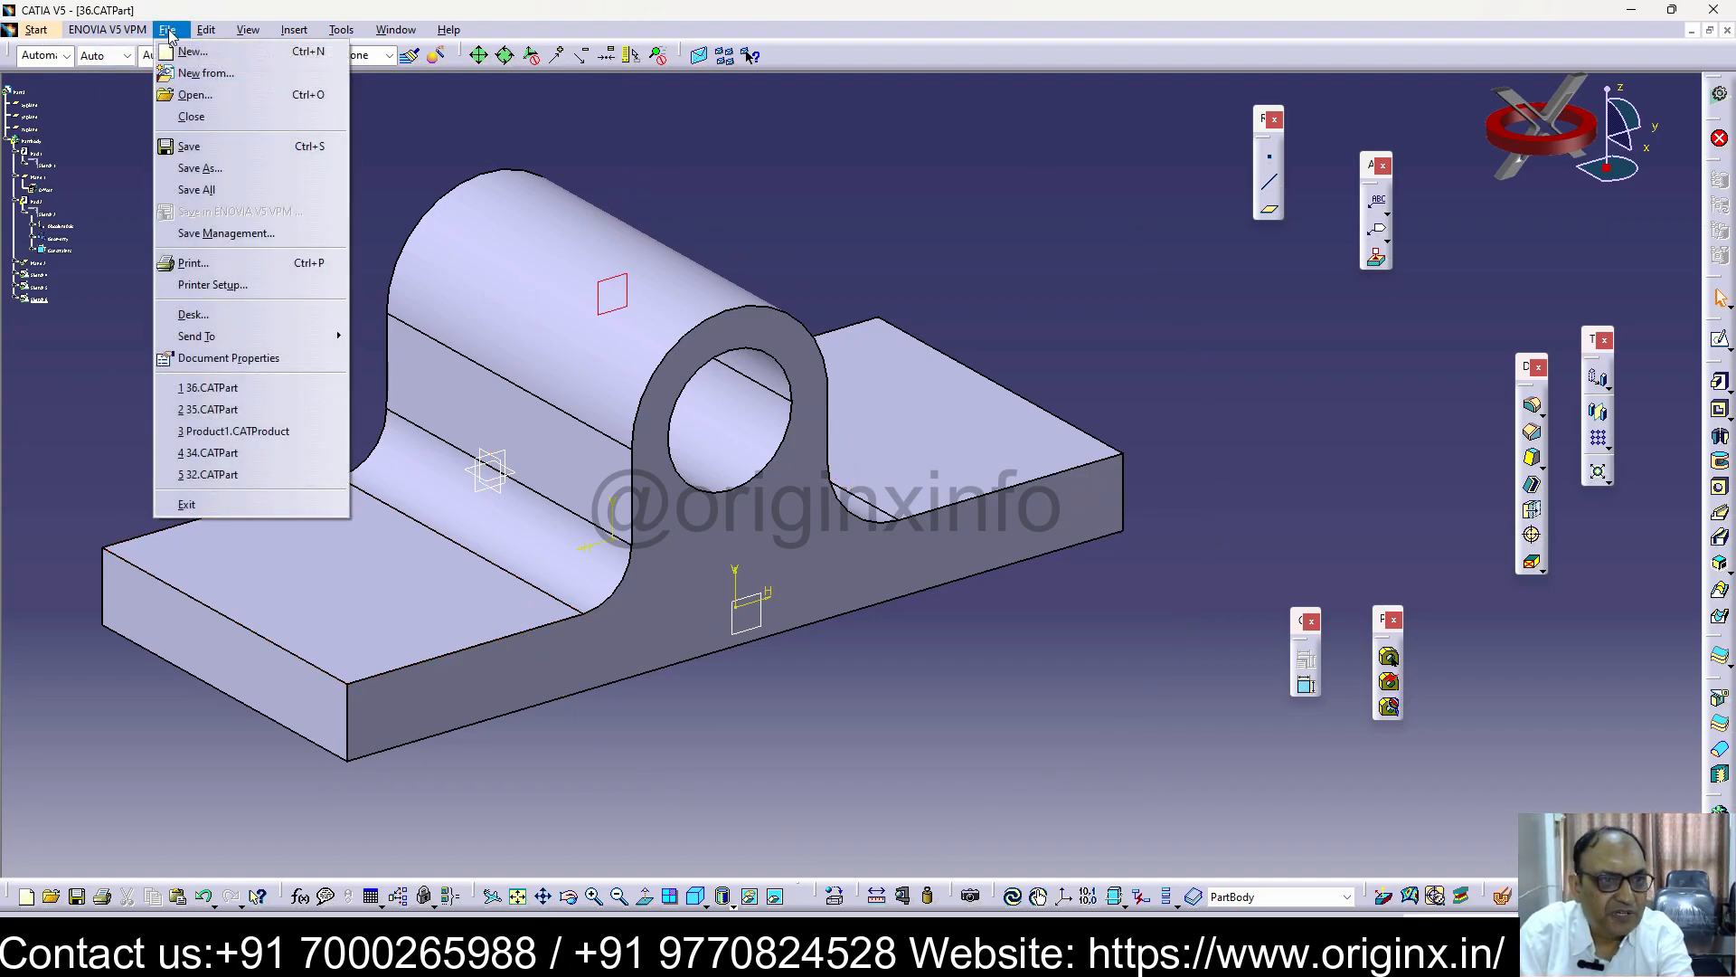
click(217, 55)
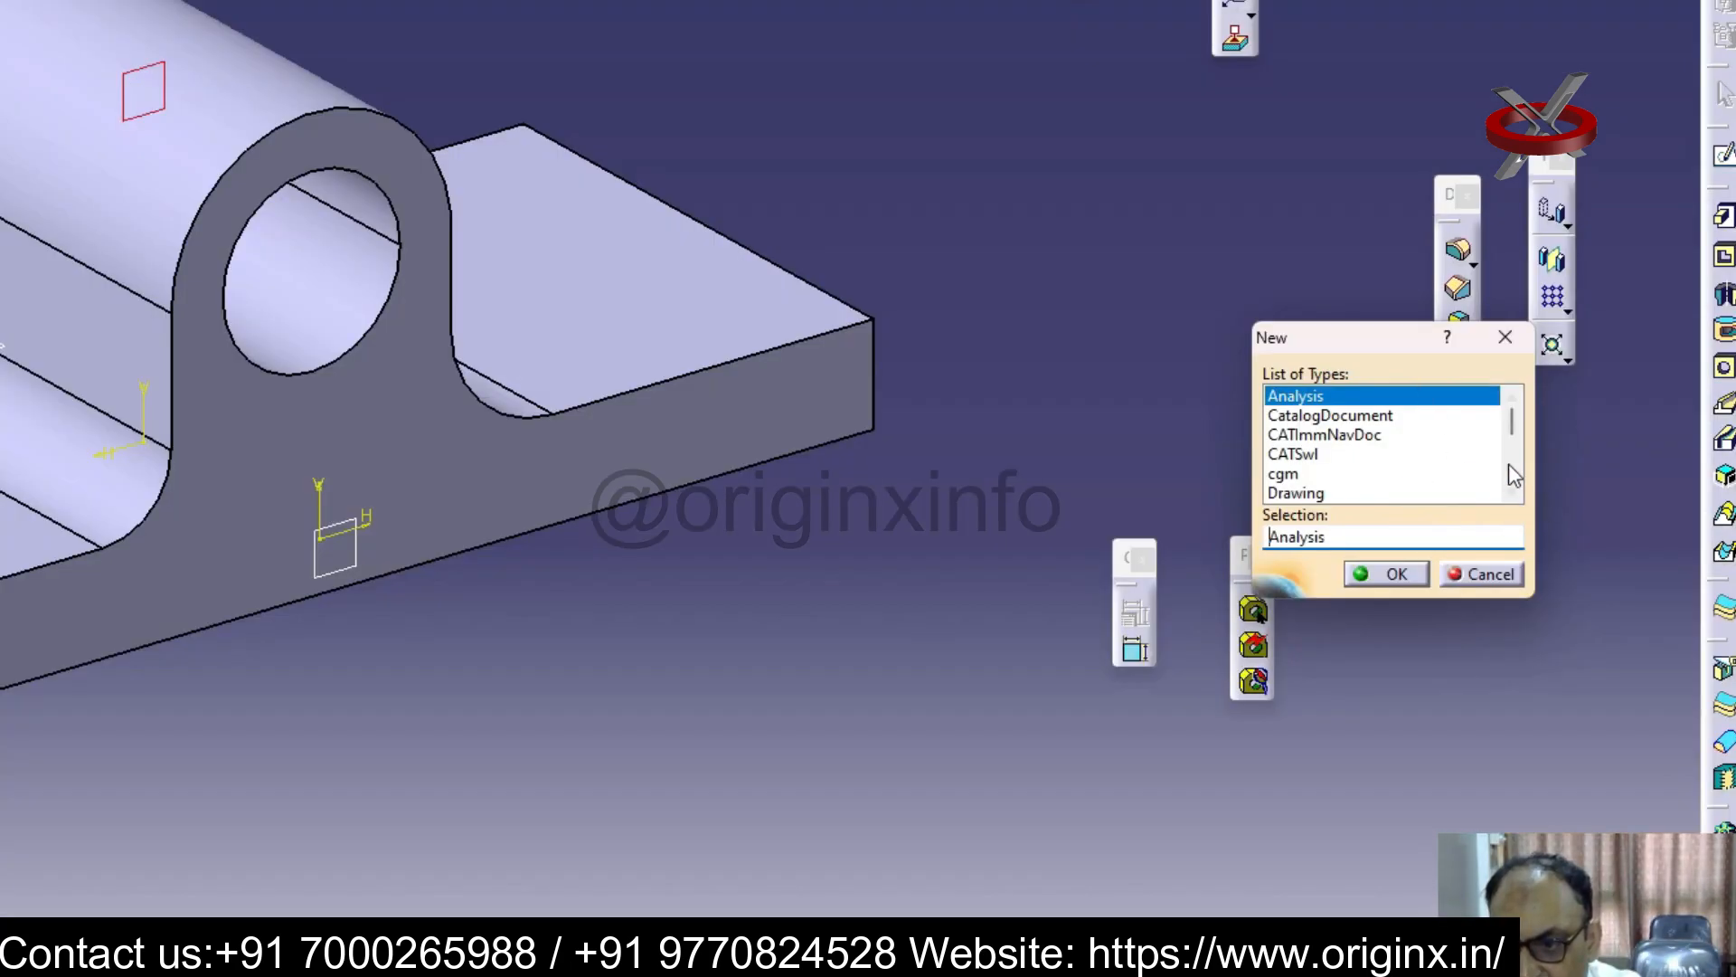
scroll(1508, 463, down, 2)
click(1284, 493)
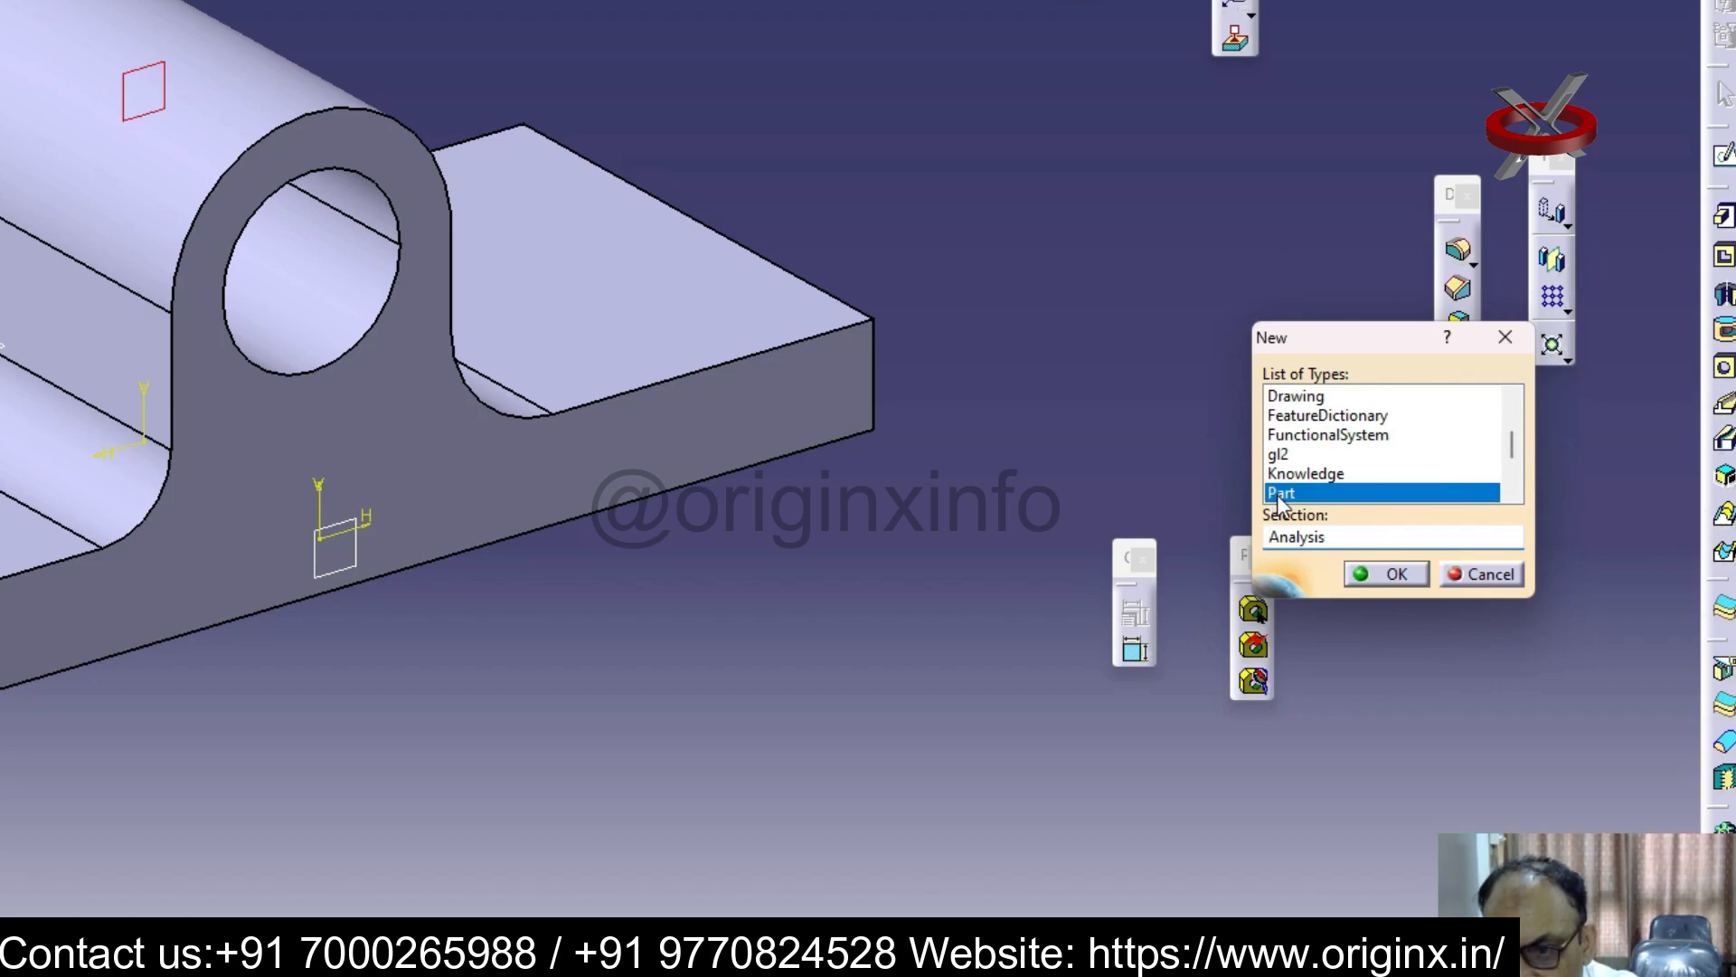
click(1391, 573)
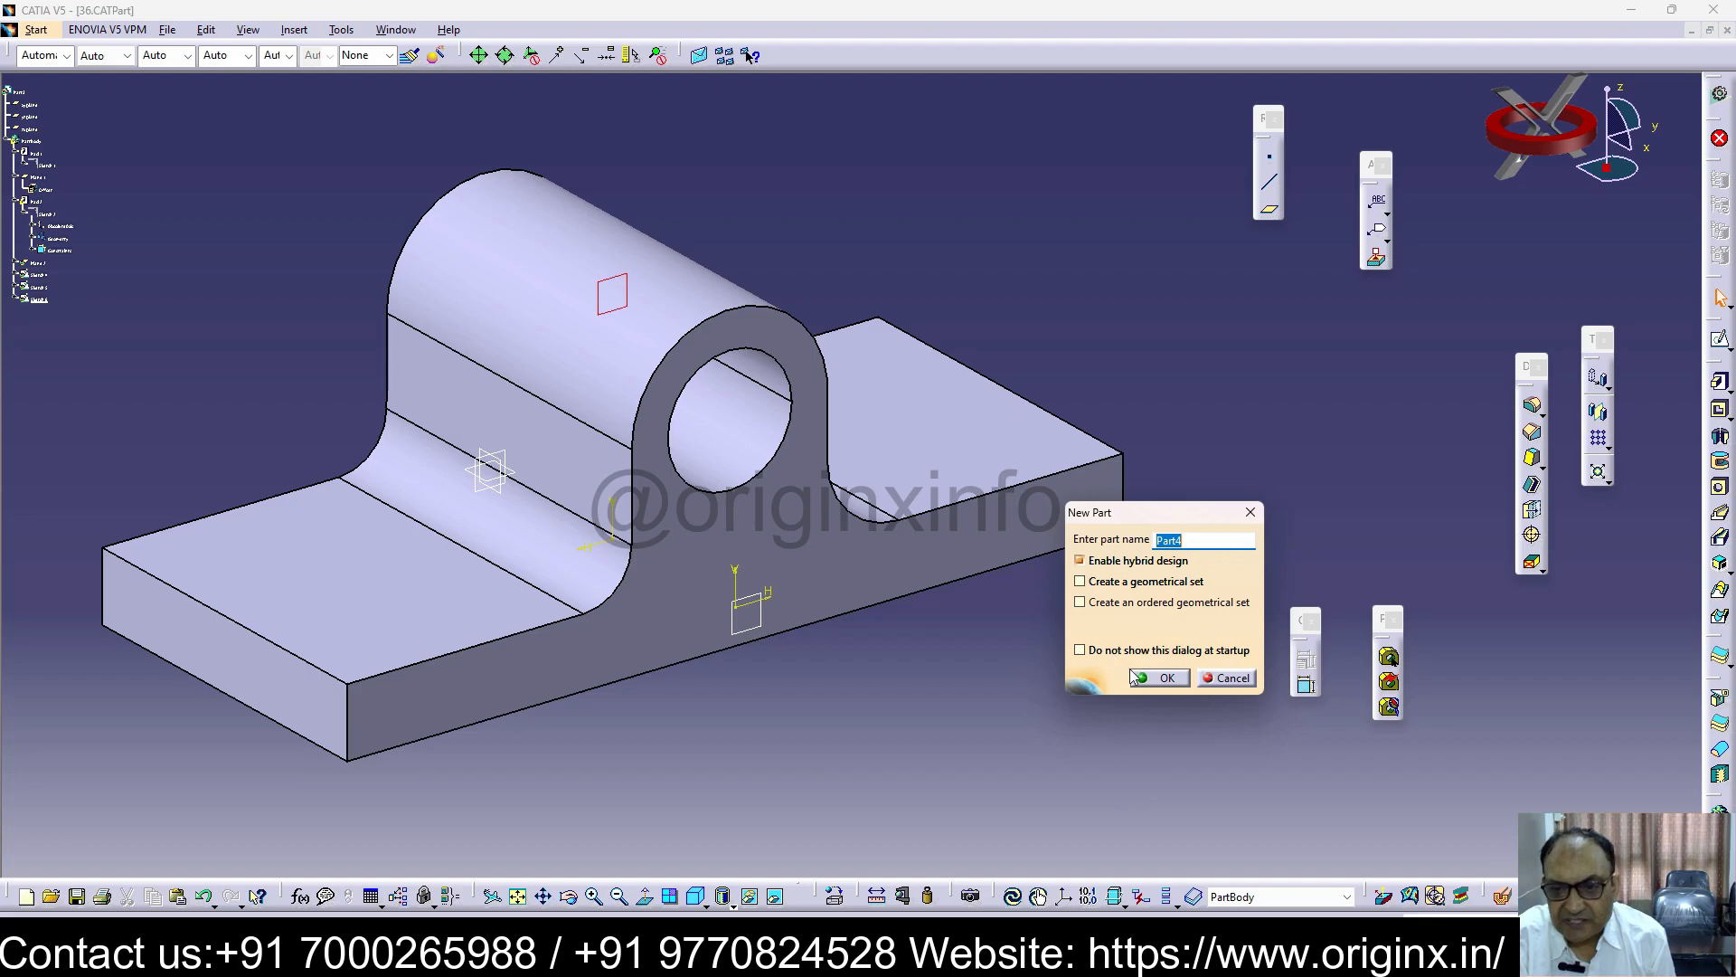
click(1144, 677)
Open a sketch on the yz plane and draw a rectangle about 200 mm wide and 50 mm high around the origin
click(28, 95)
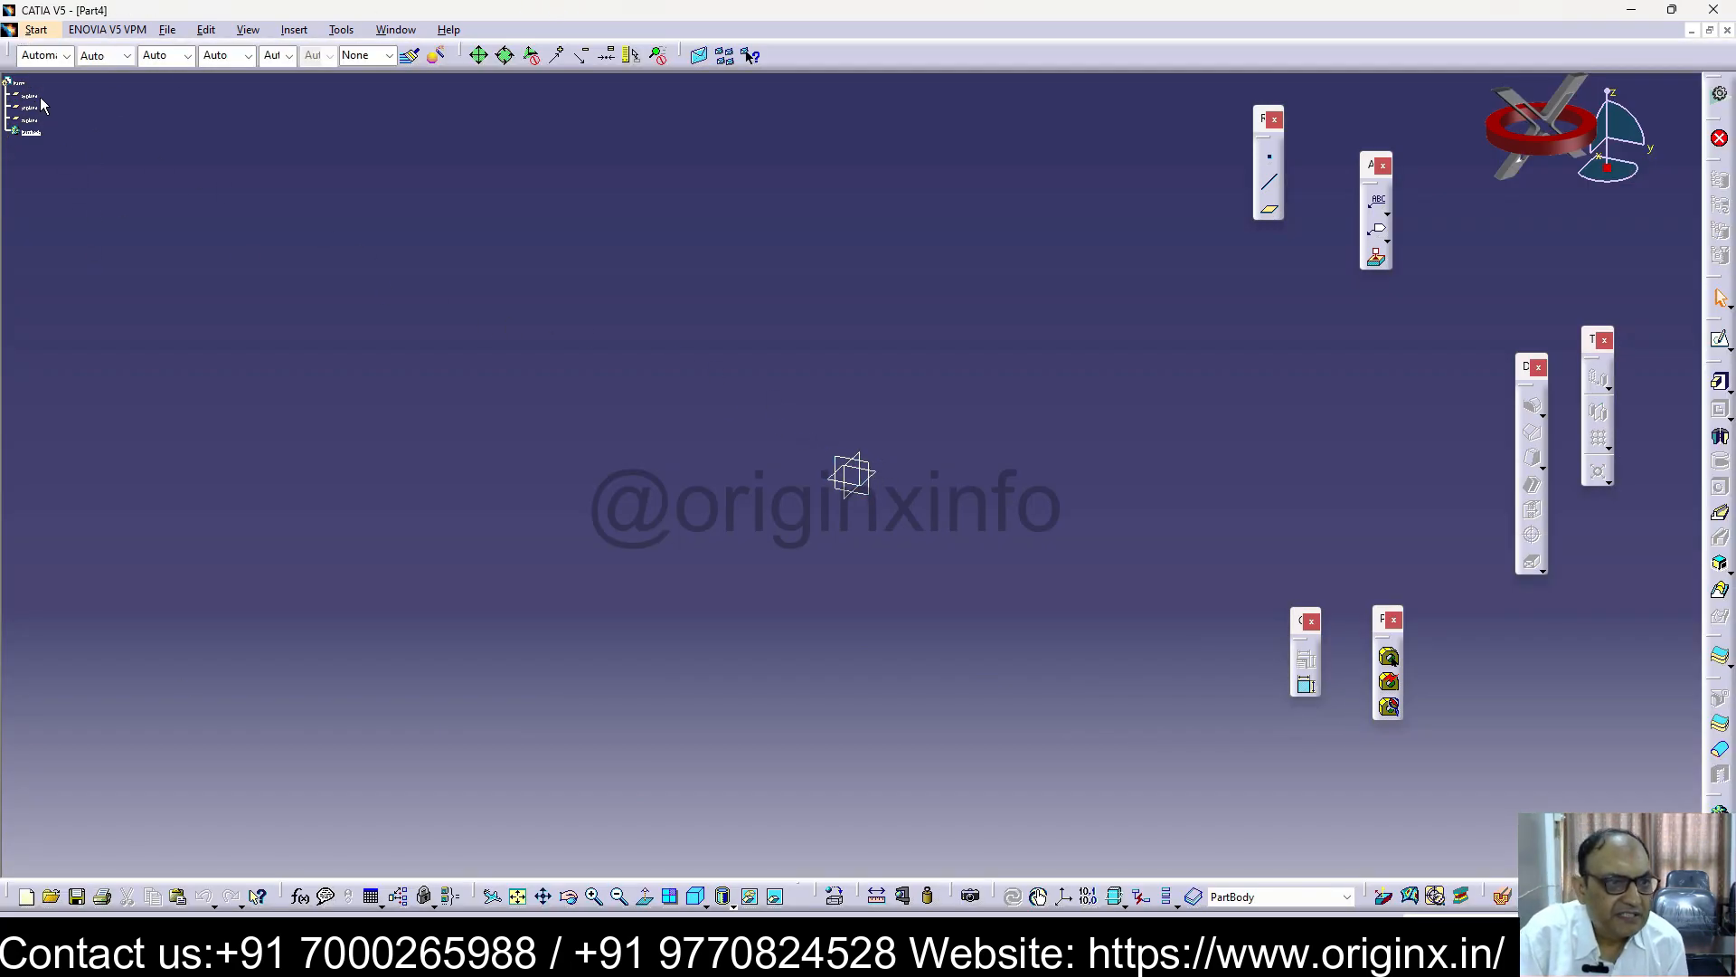
click(870, 466)
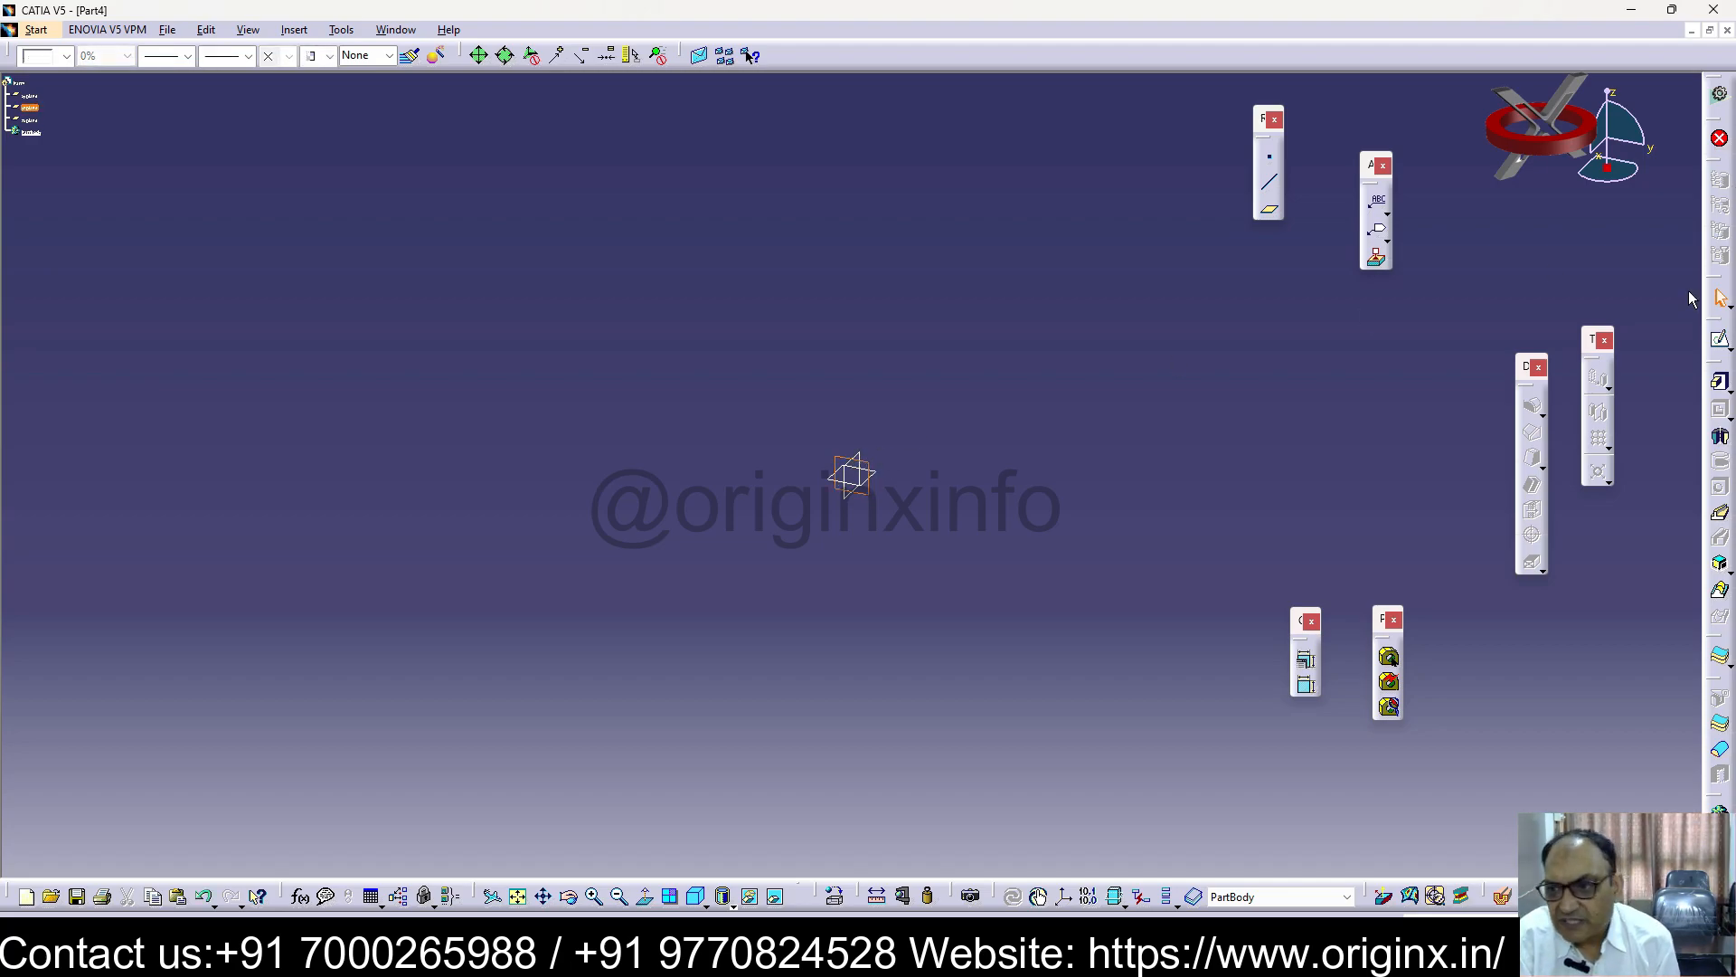
click(1721, 339)
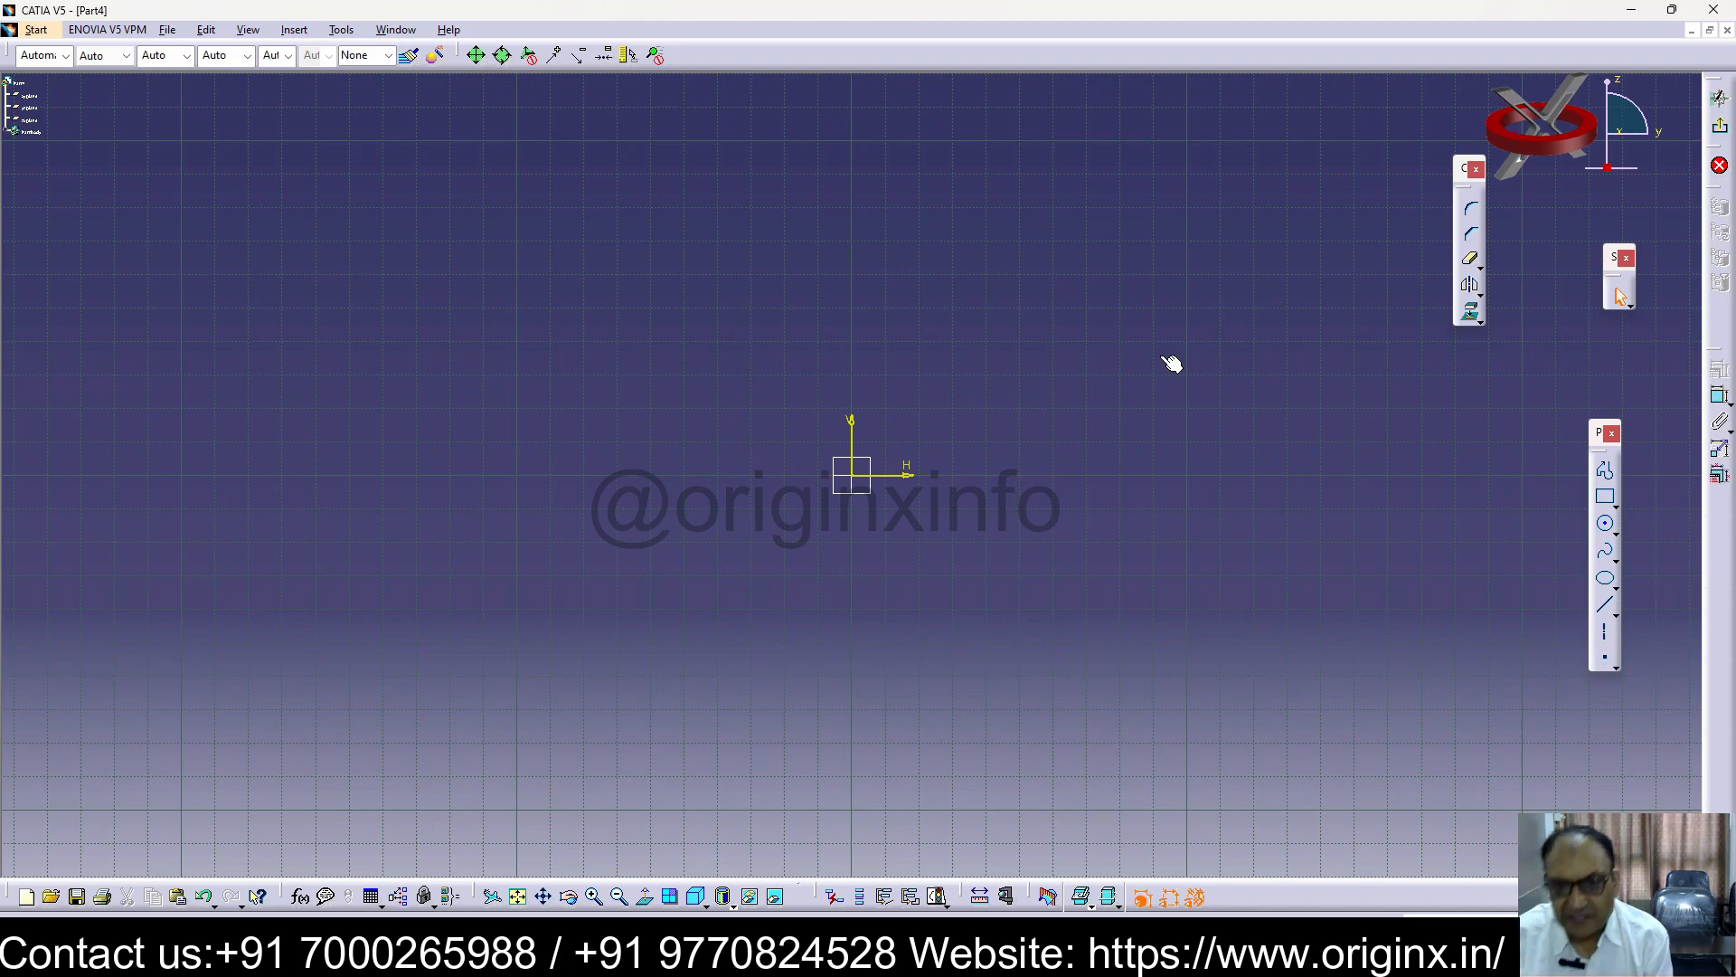
click(1606, 496)
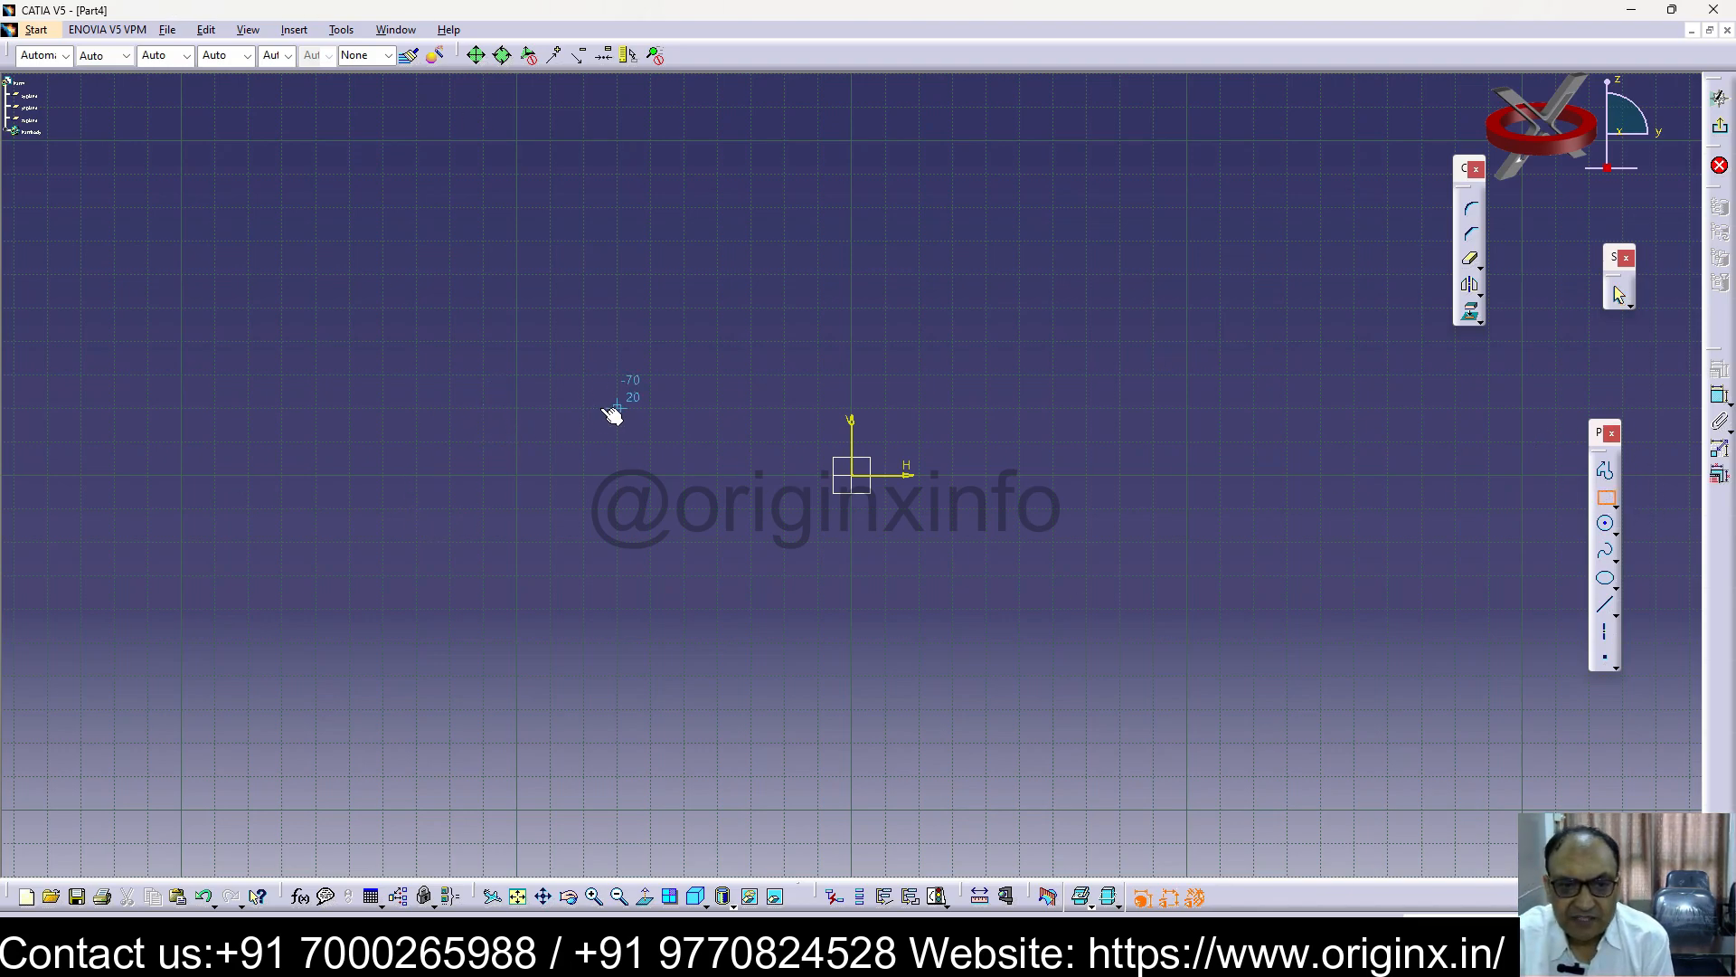
click(584, 408)
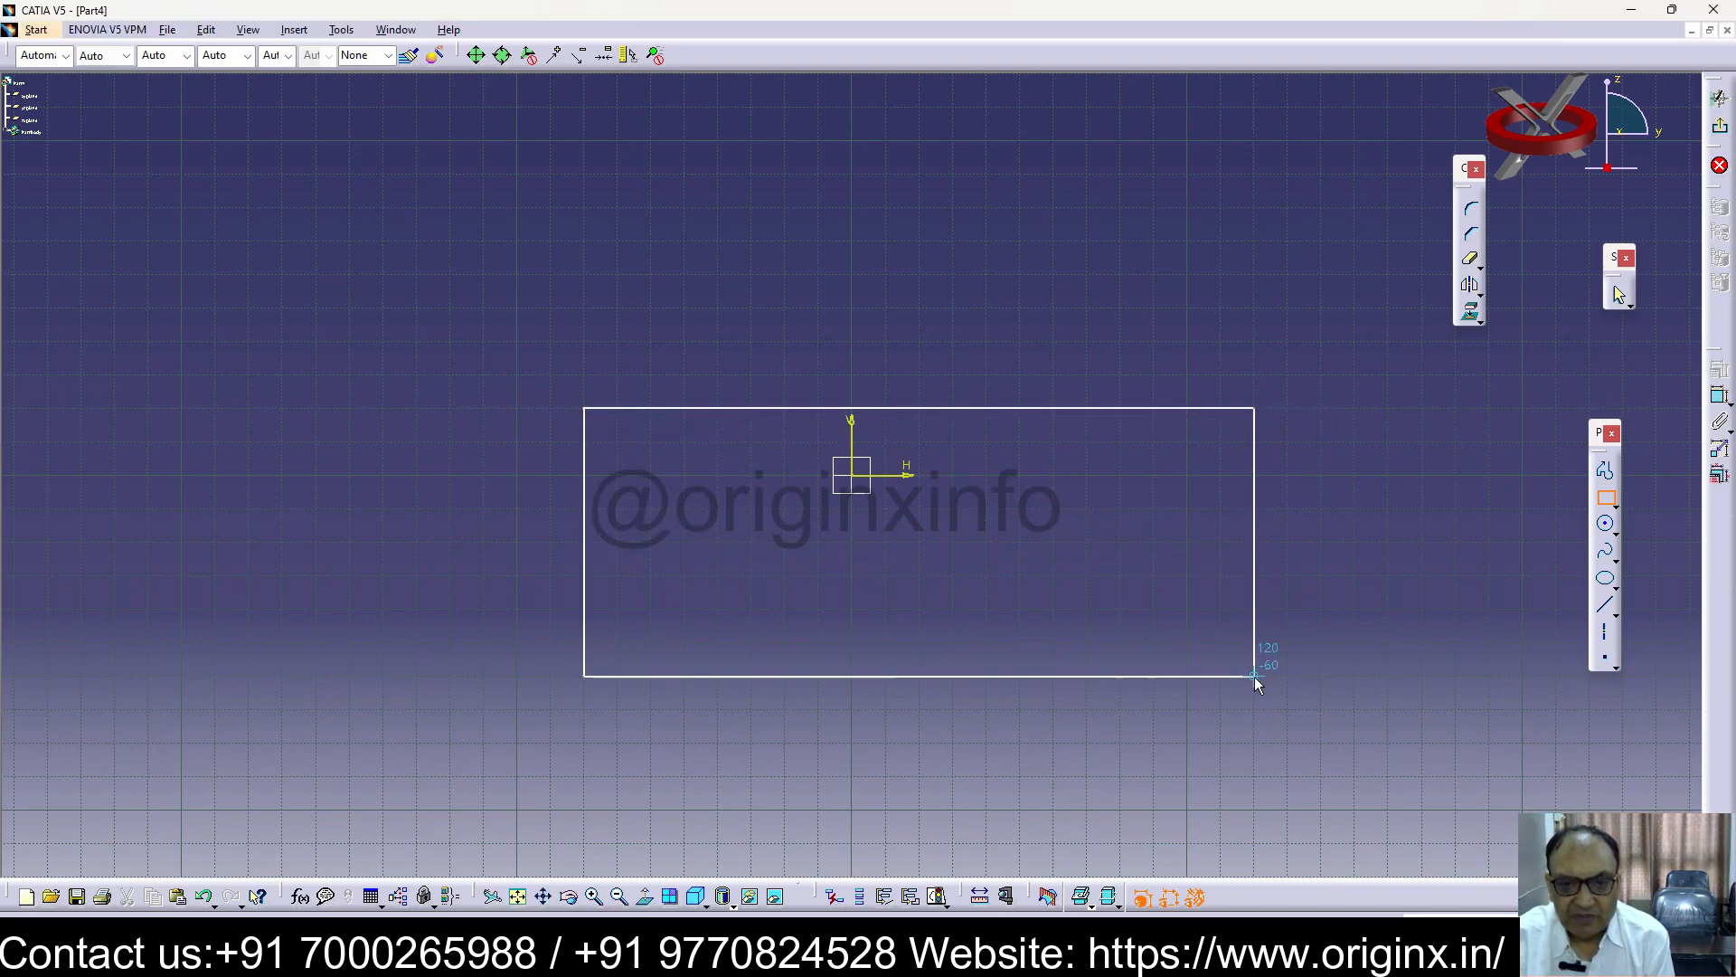
click(1257, 575)
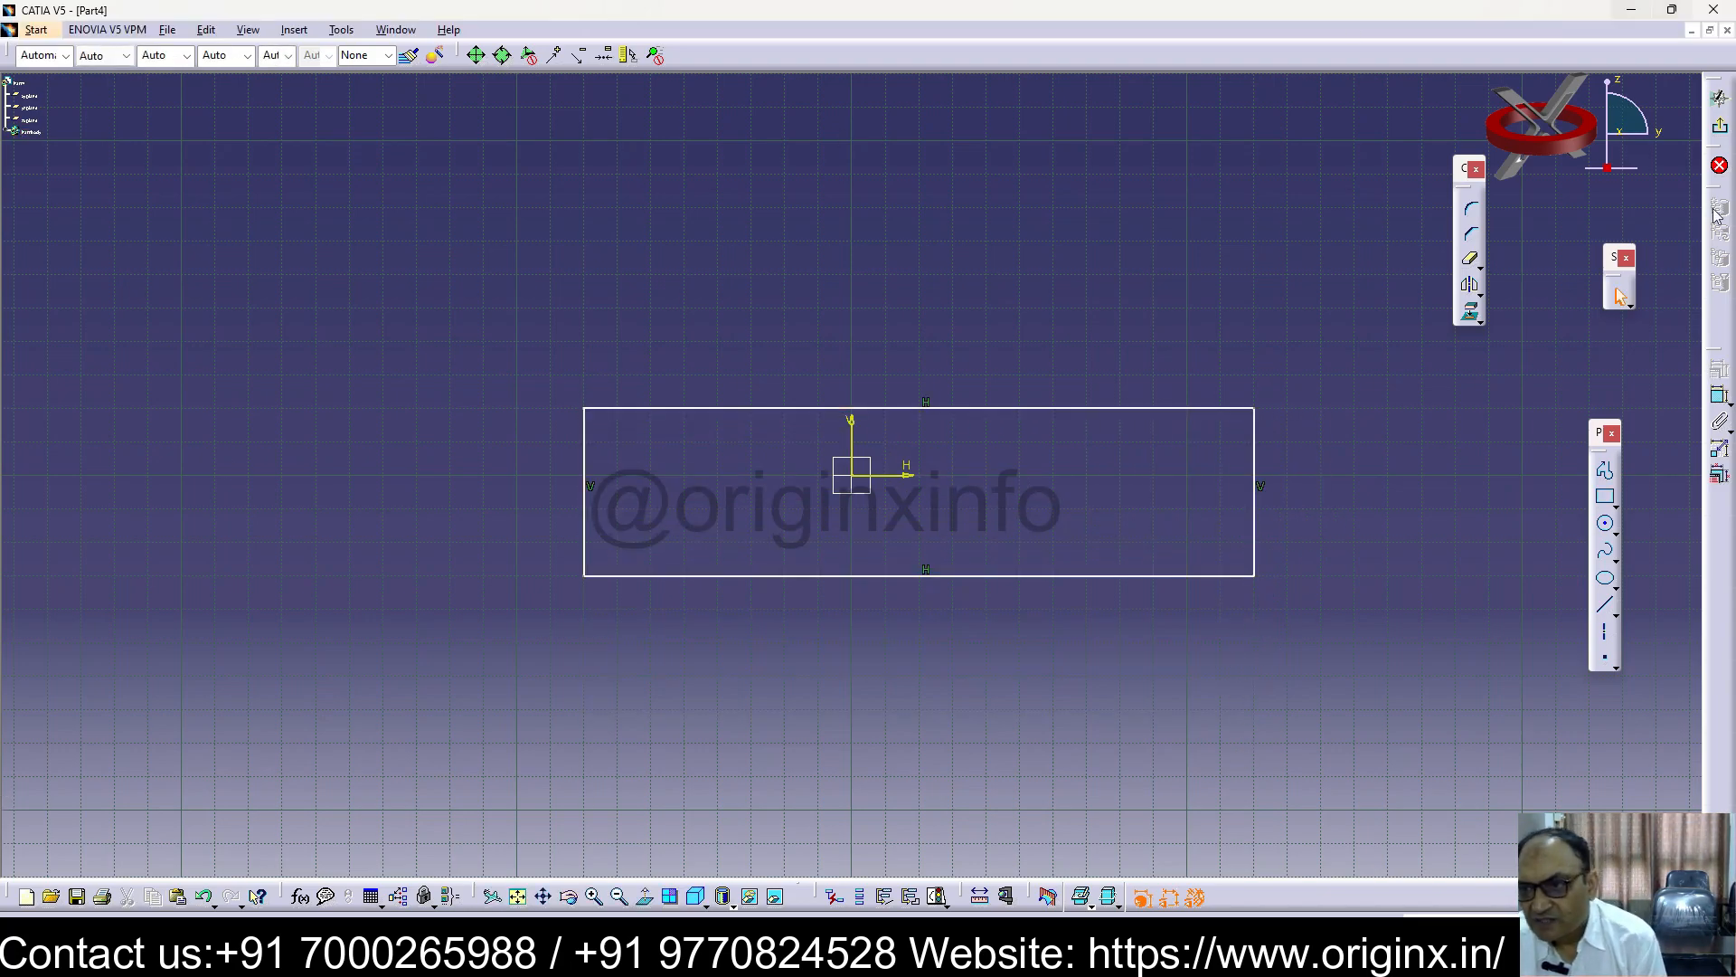
Dimension the rectangle's bottom edge and set its length to 254 mm
click(903, 576)
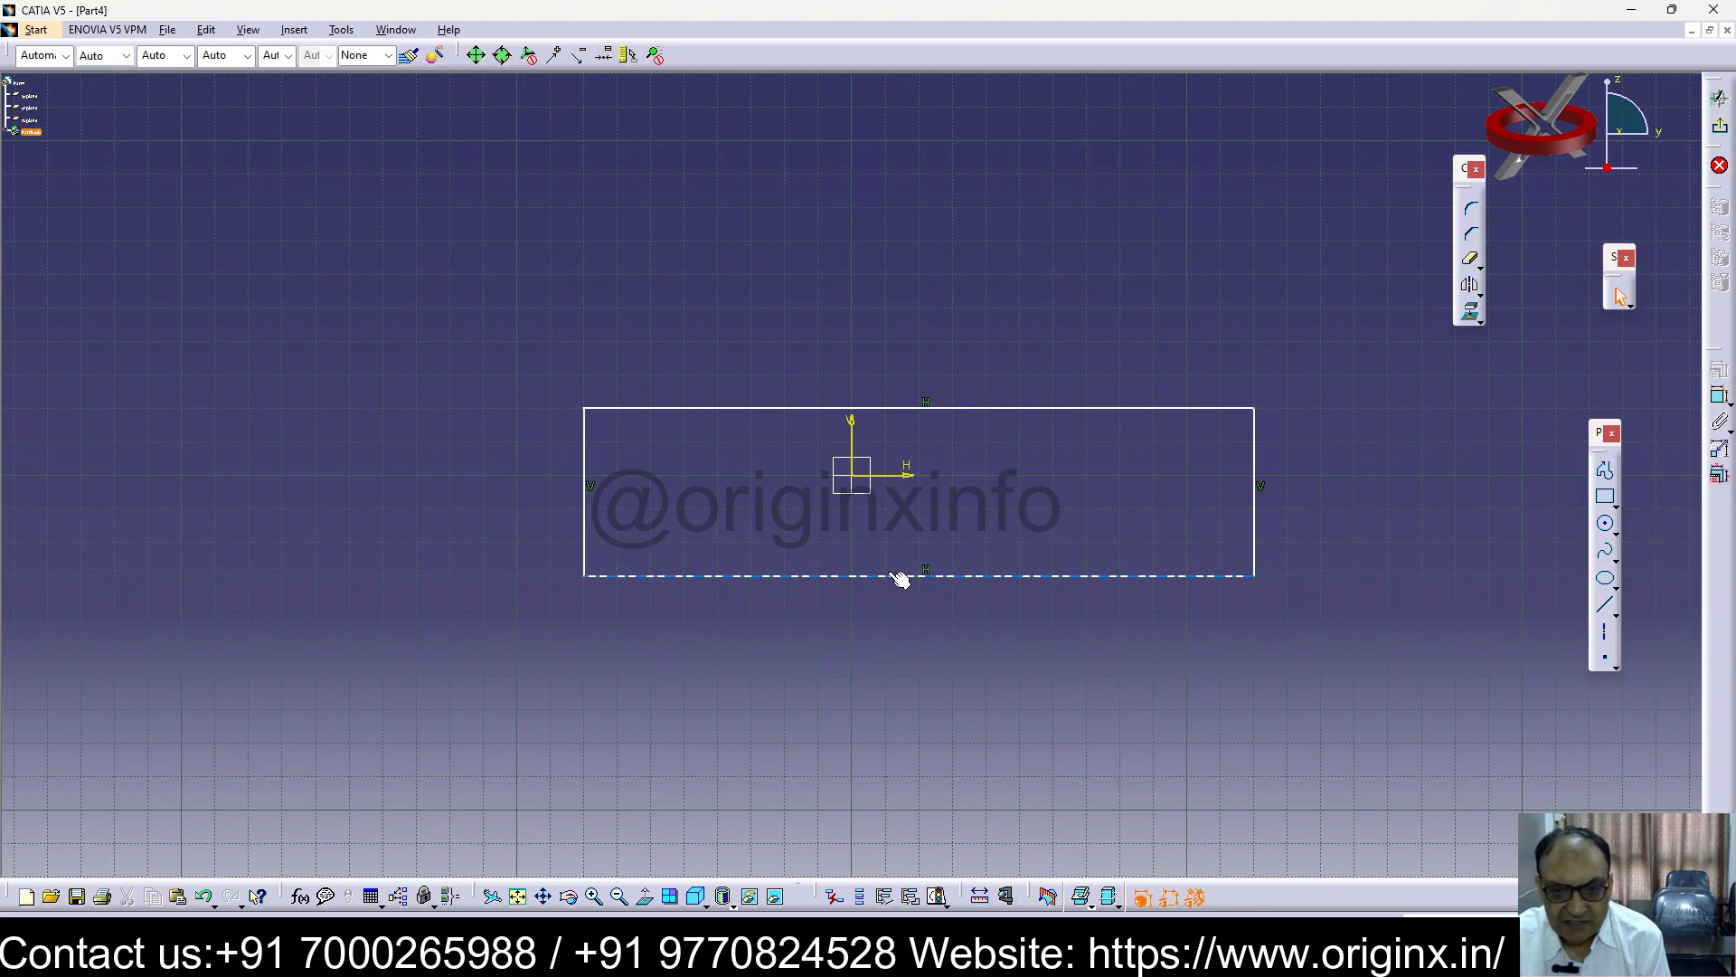
click(1720, 395)
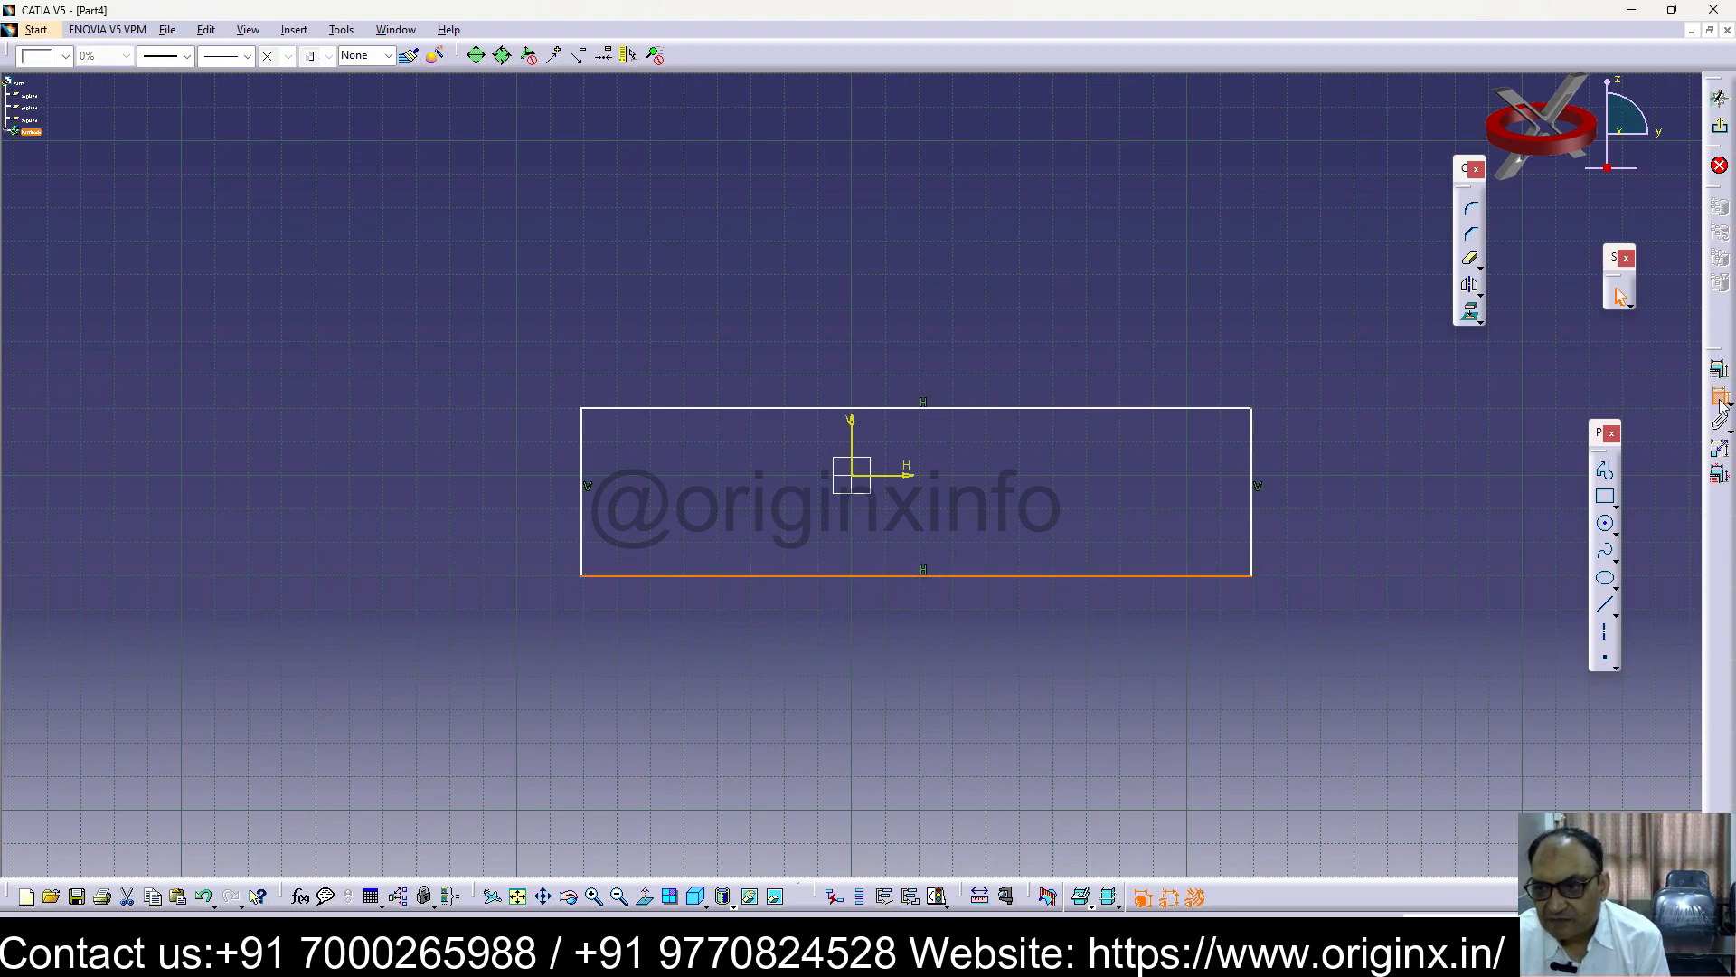
click(873, 619)
double_click(878, 615)
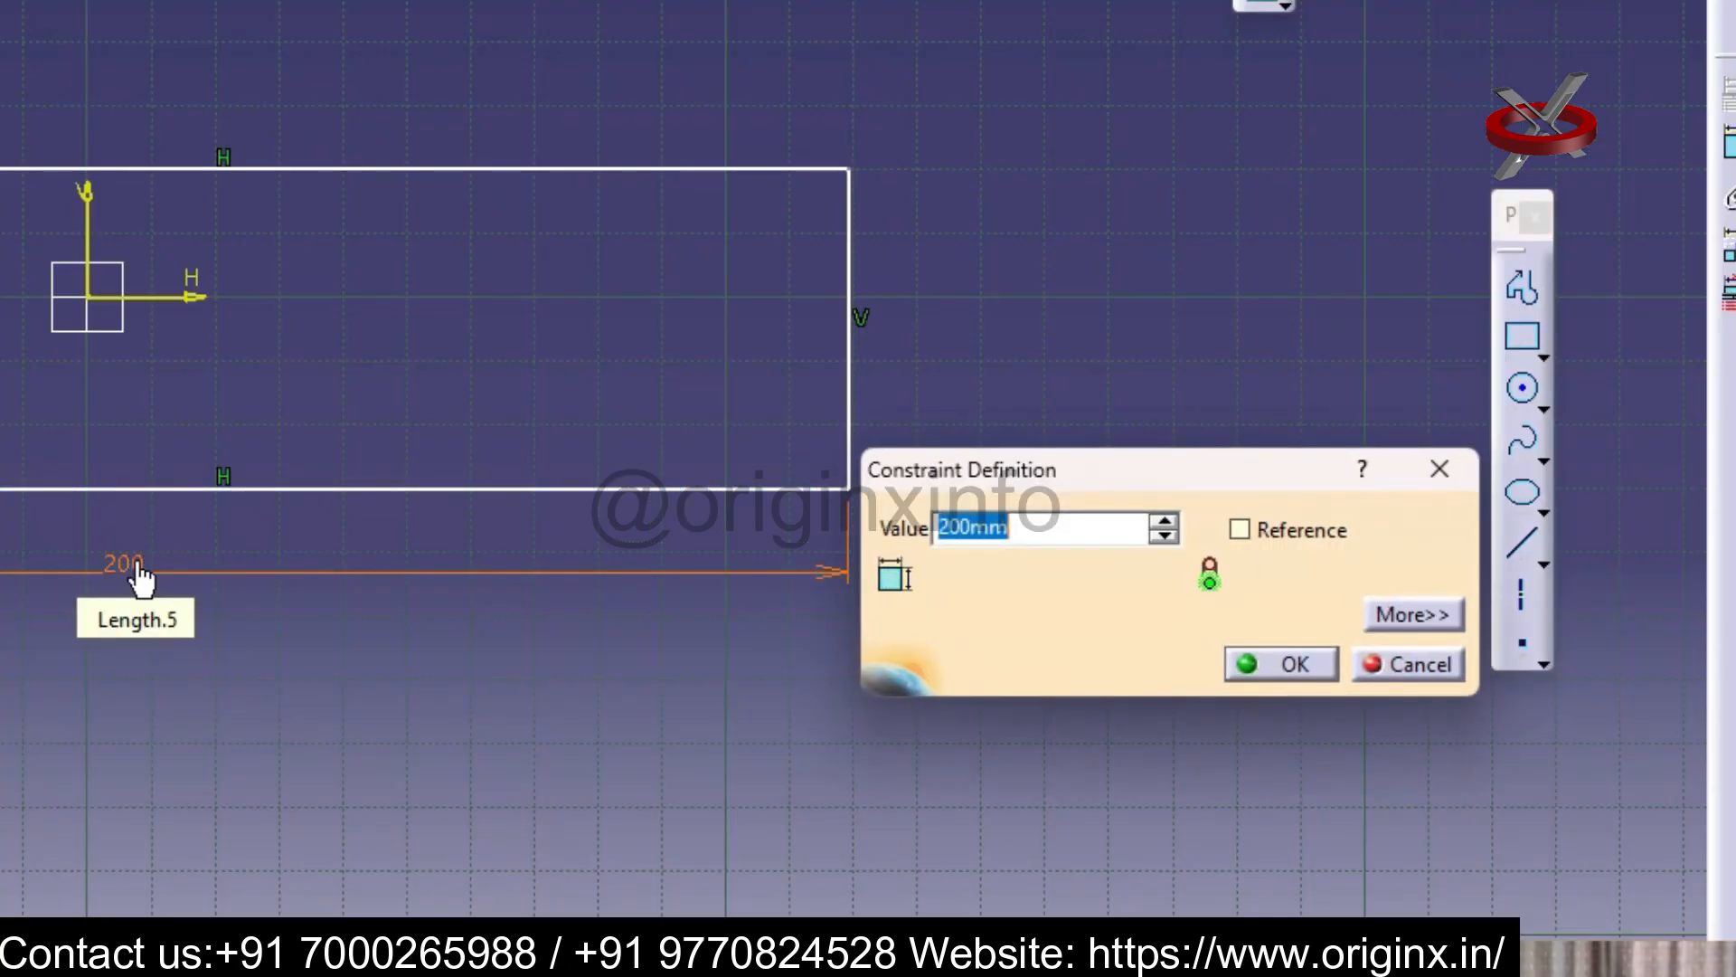
text(254)
key(Return)
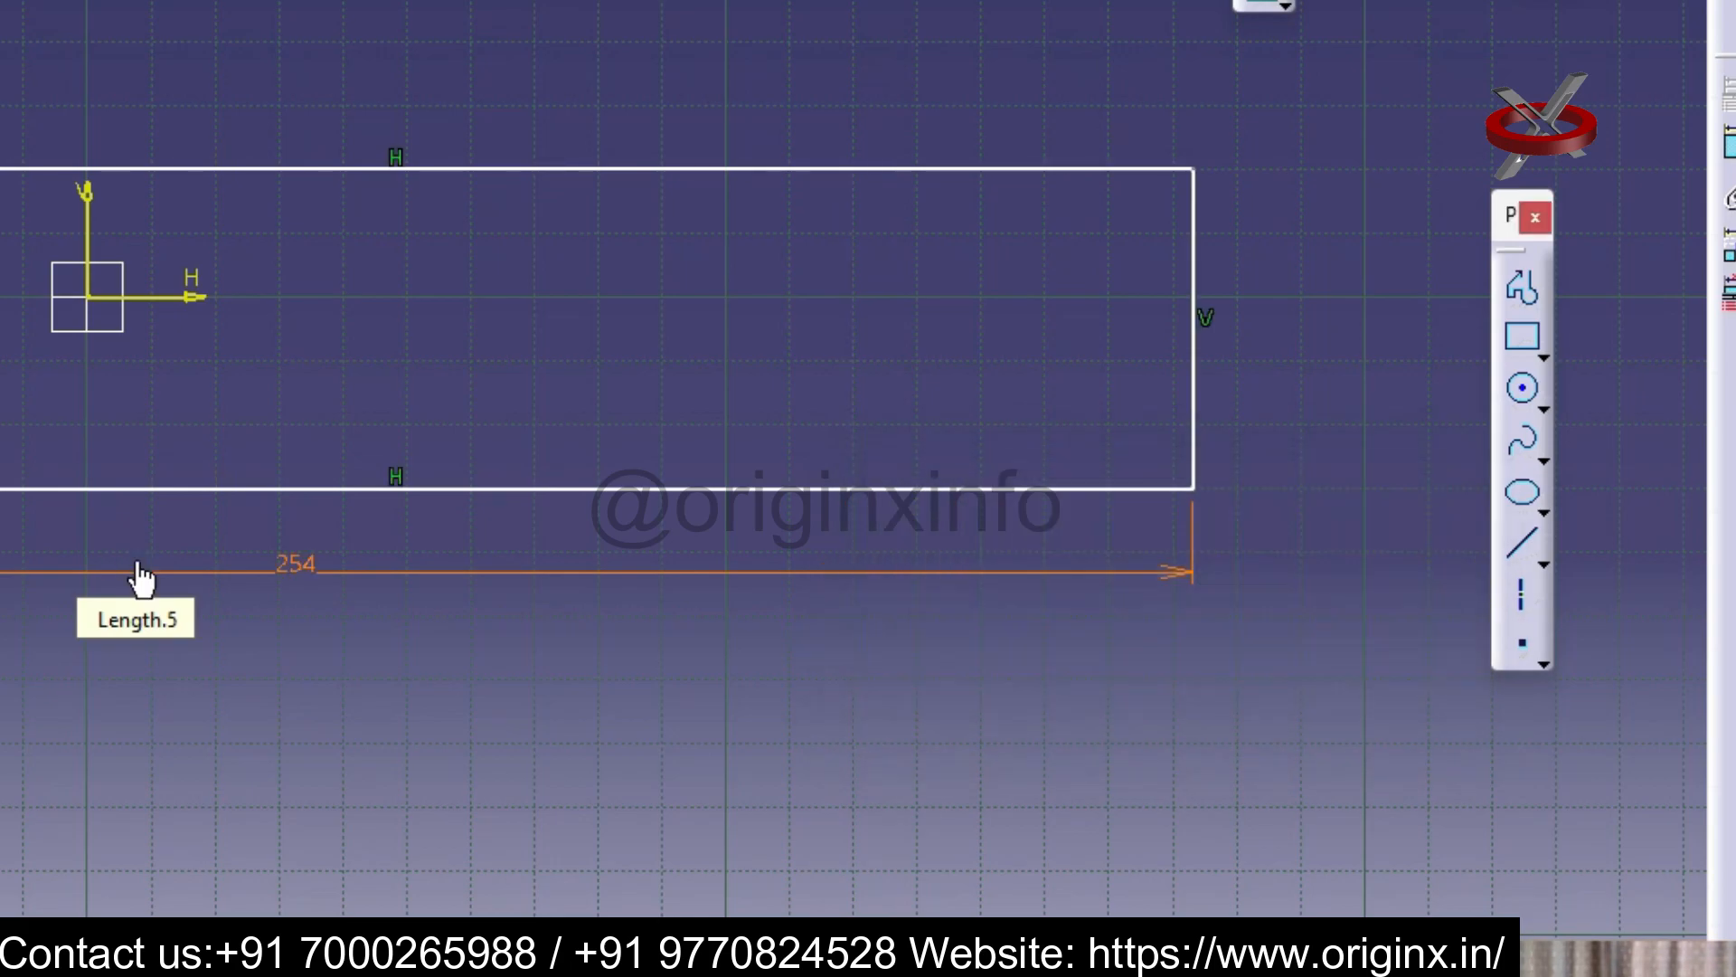
Set the distance between the rectangle's left edge and the vertical axis to 127 mm
click(90, 222)
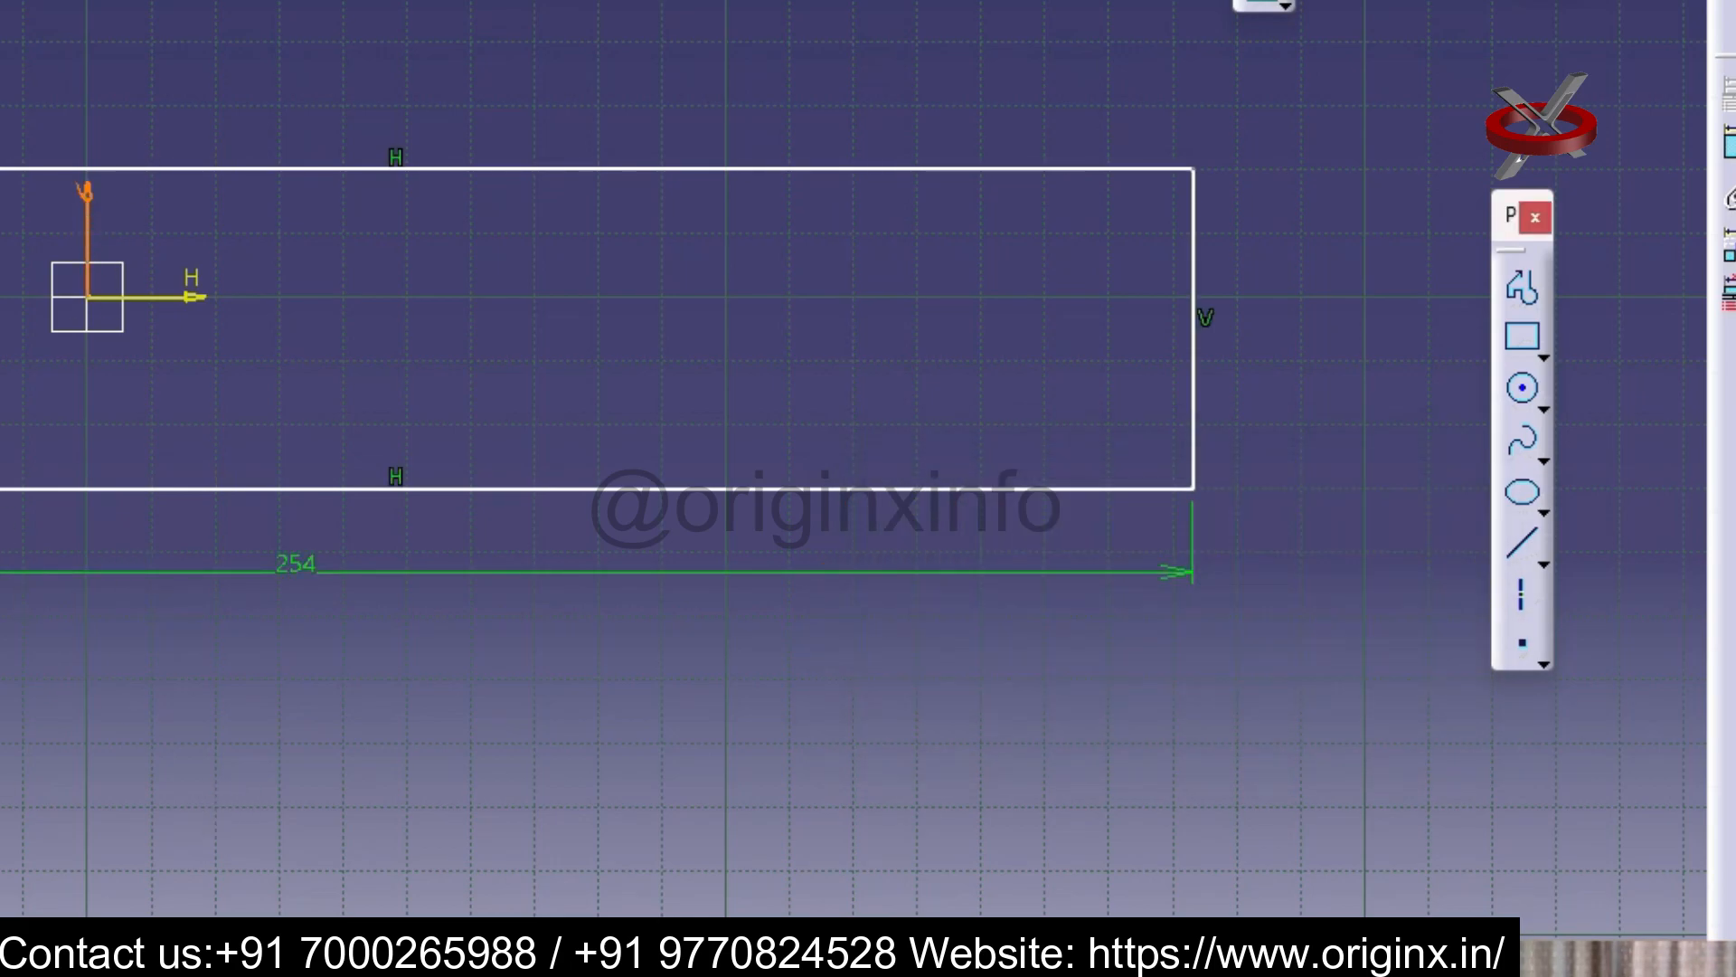
click(581, 453)
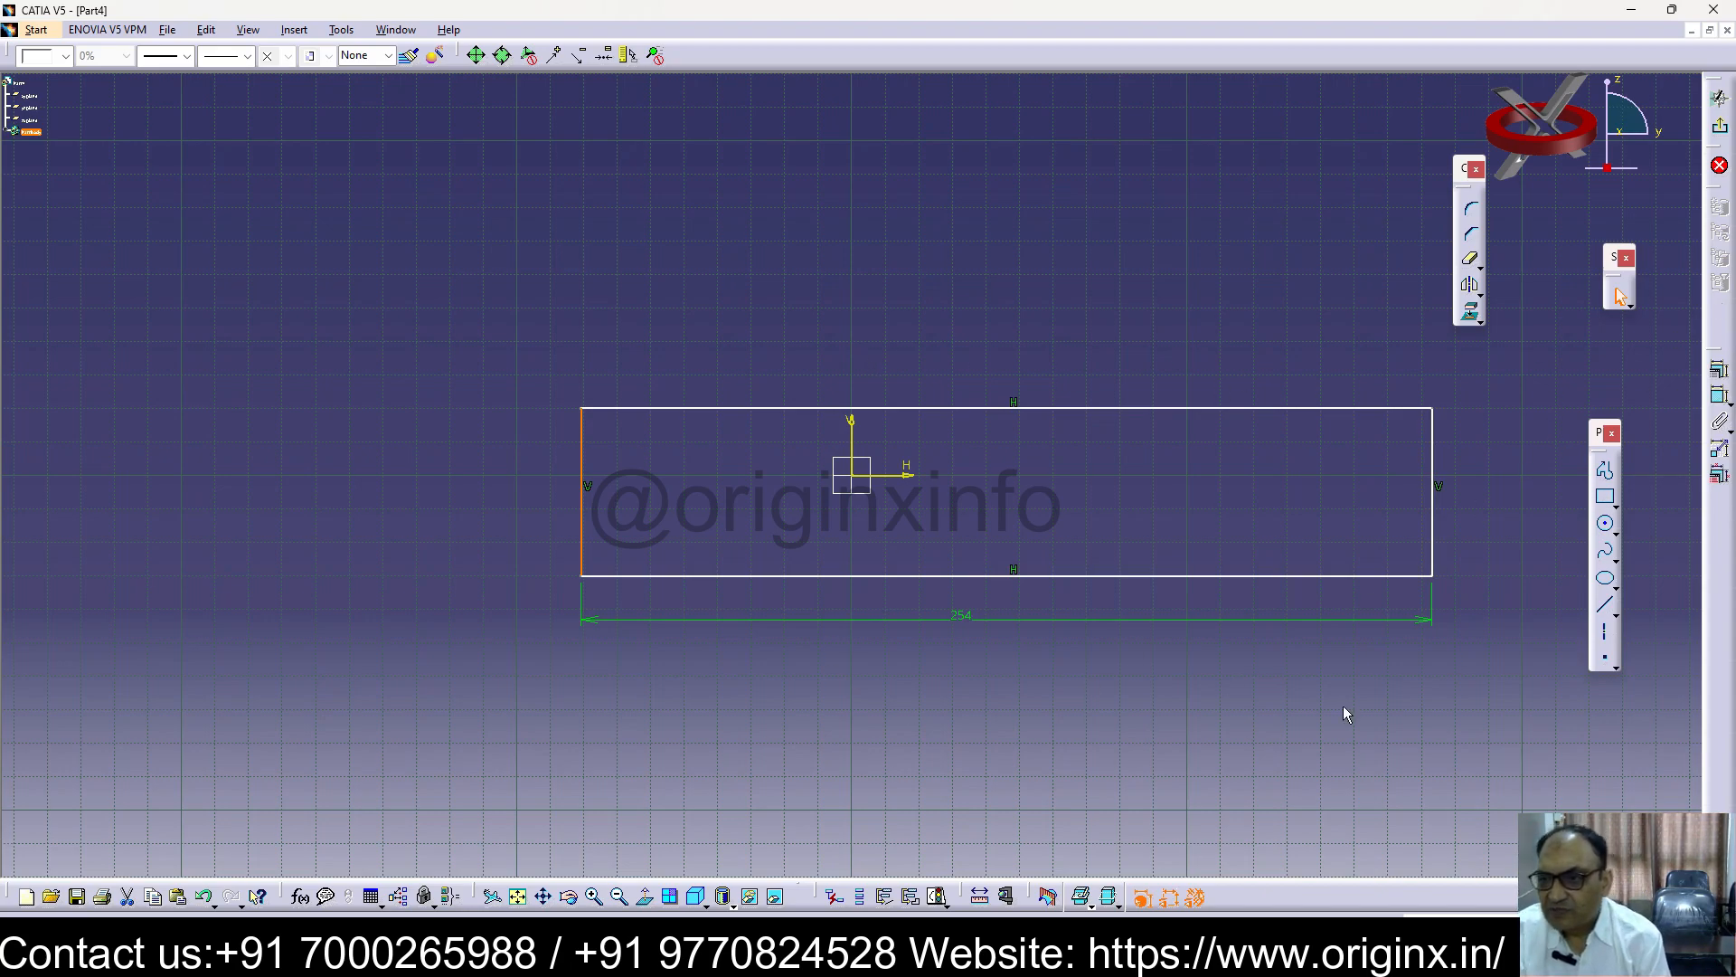
click(1720, 398)
click(852, 445)
click(702, 384)
double_click(699, 375)
text(127)
key(Return)
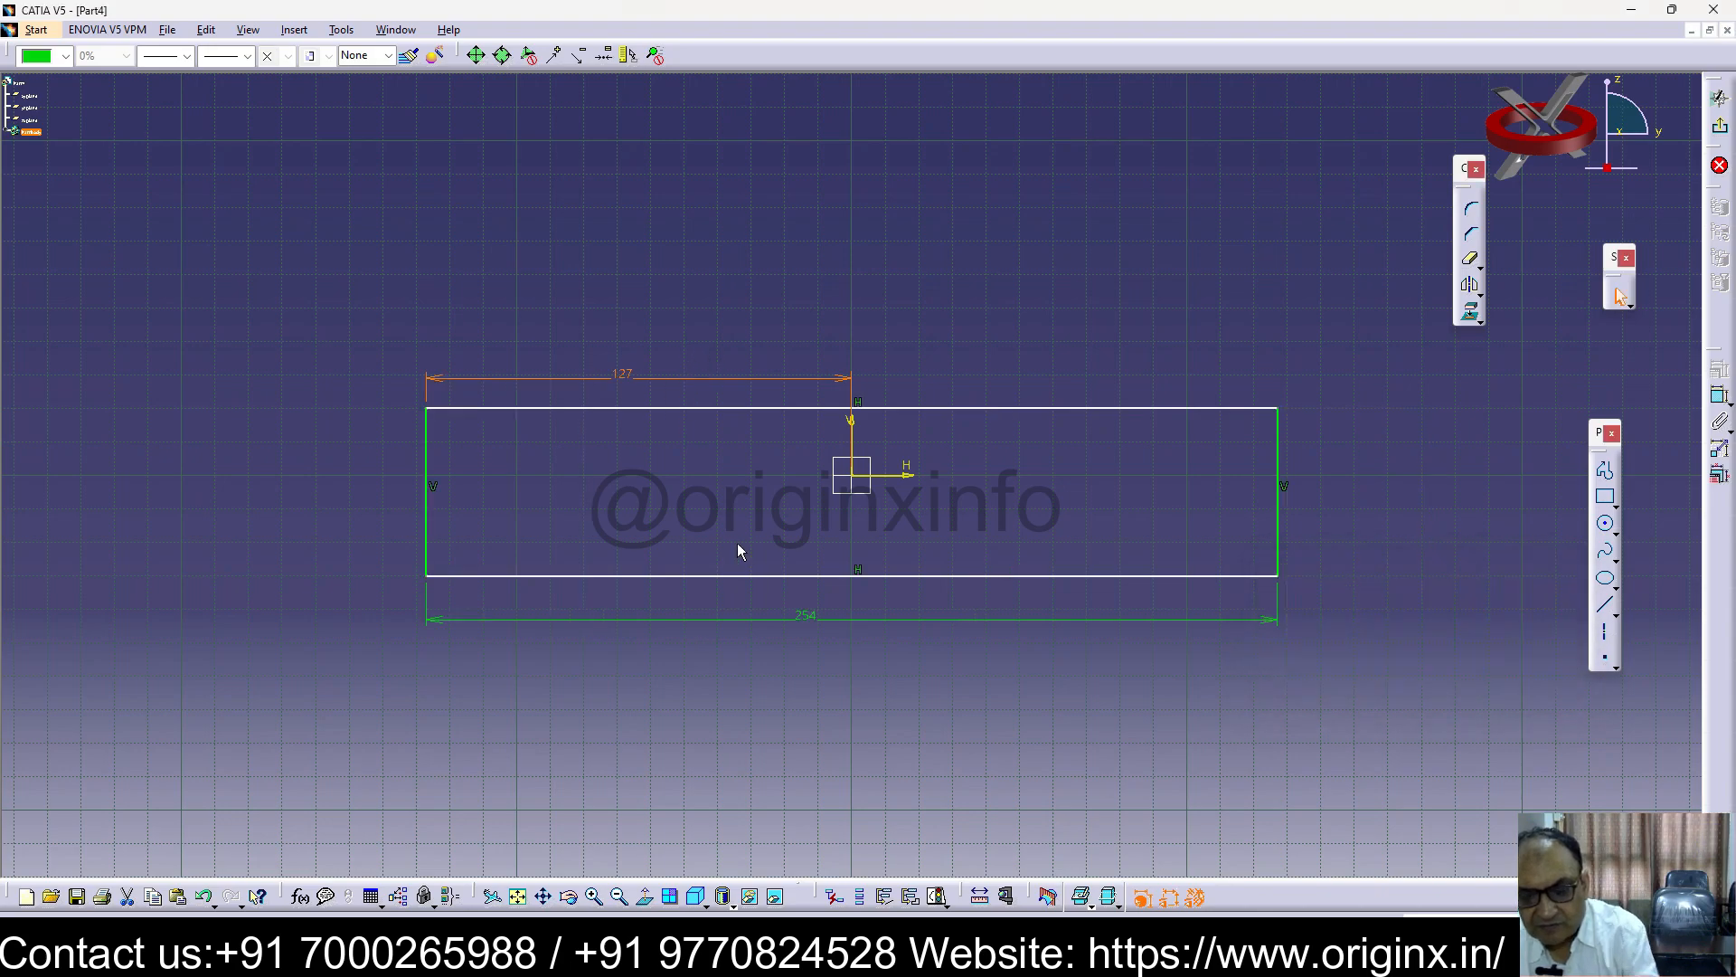
click(907, 762)
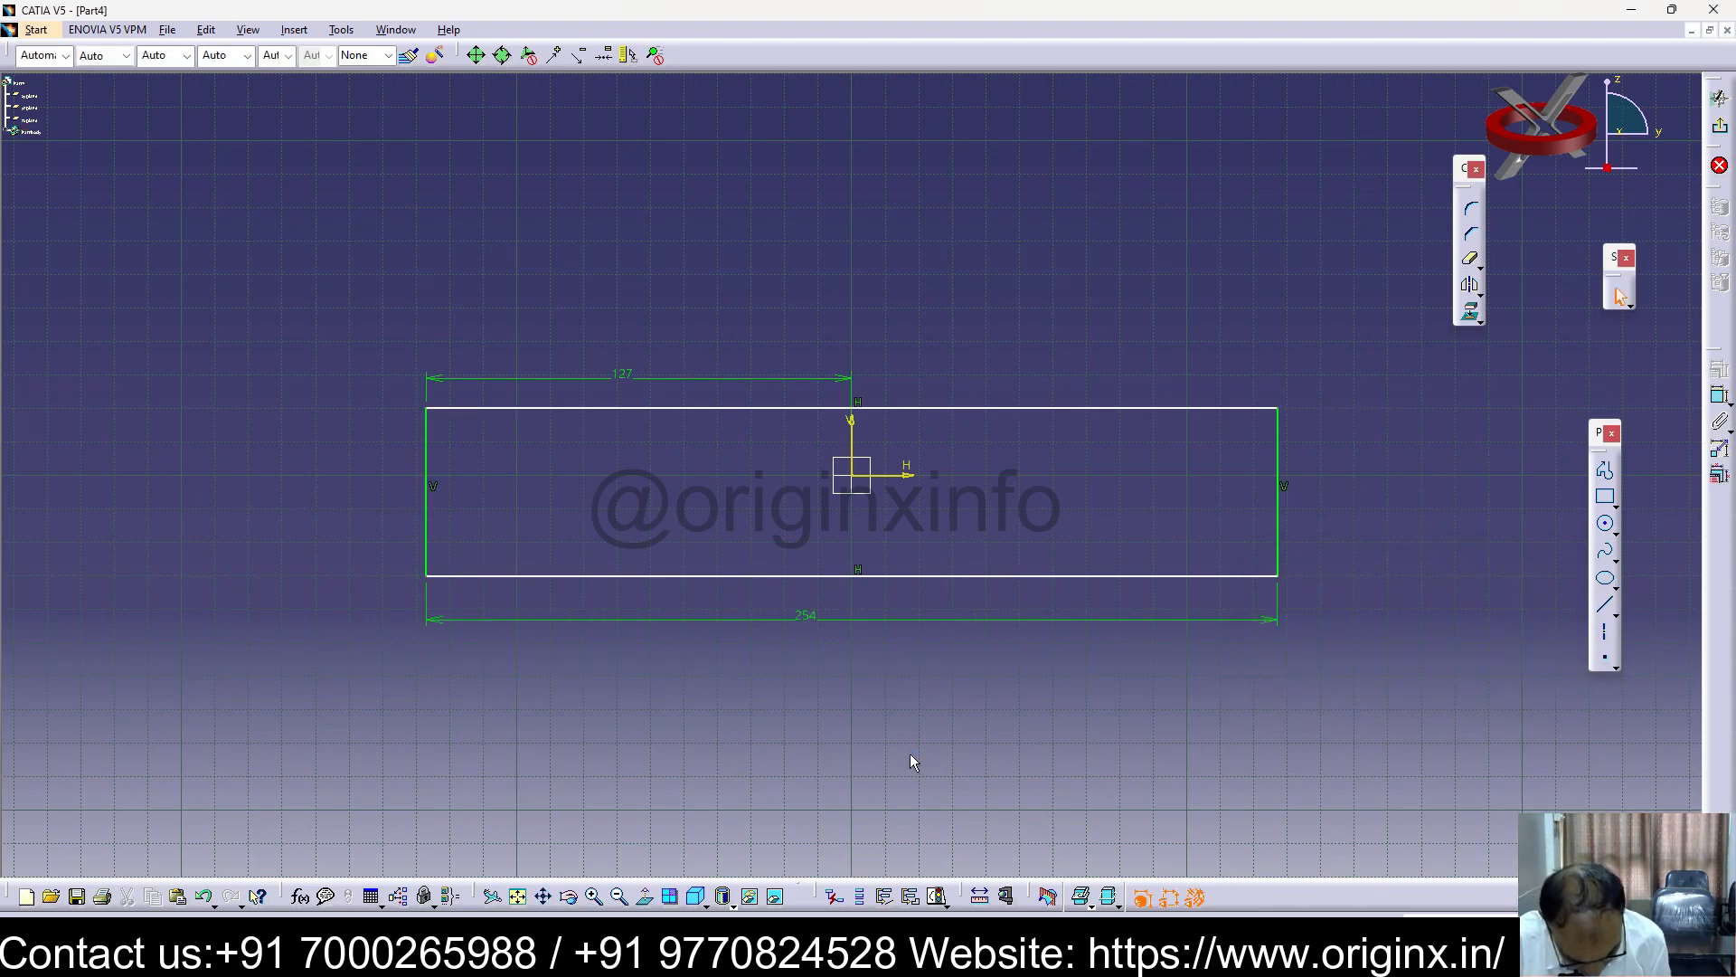
Dimension the rectangle's right edge and set the height to 18 mm
click(1721, 395)
click(1280, 474)
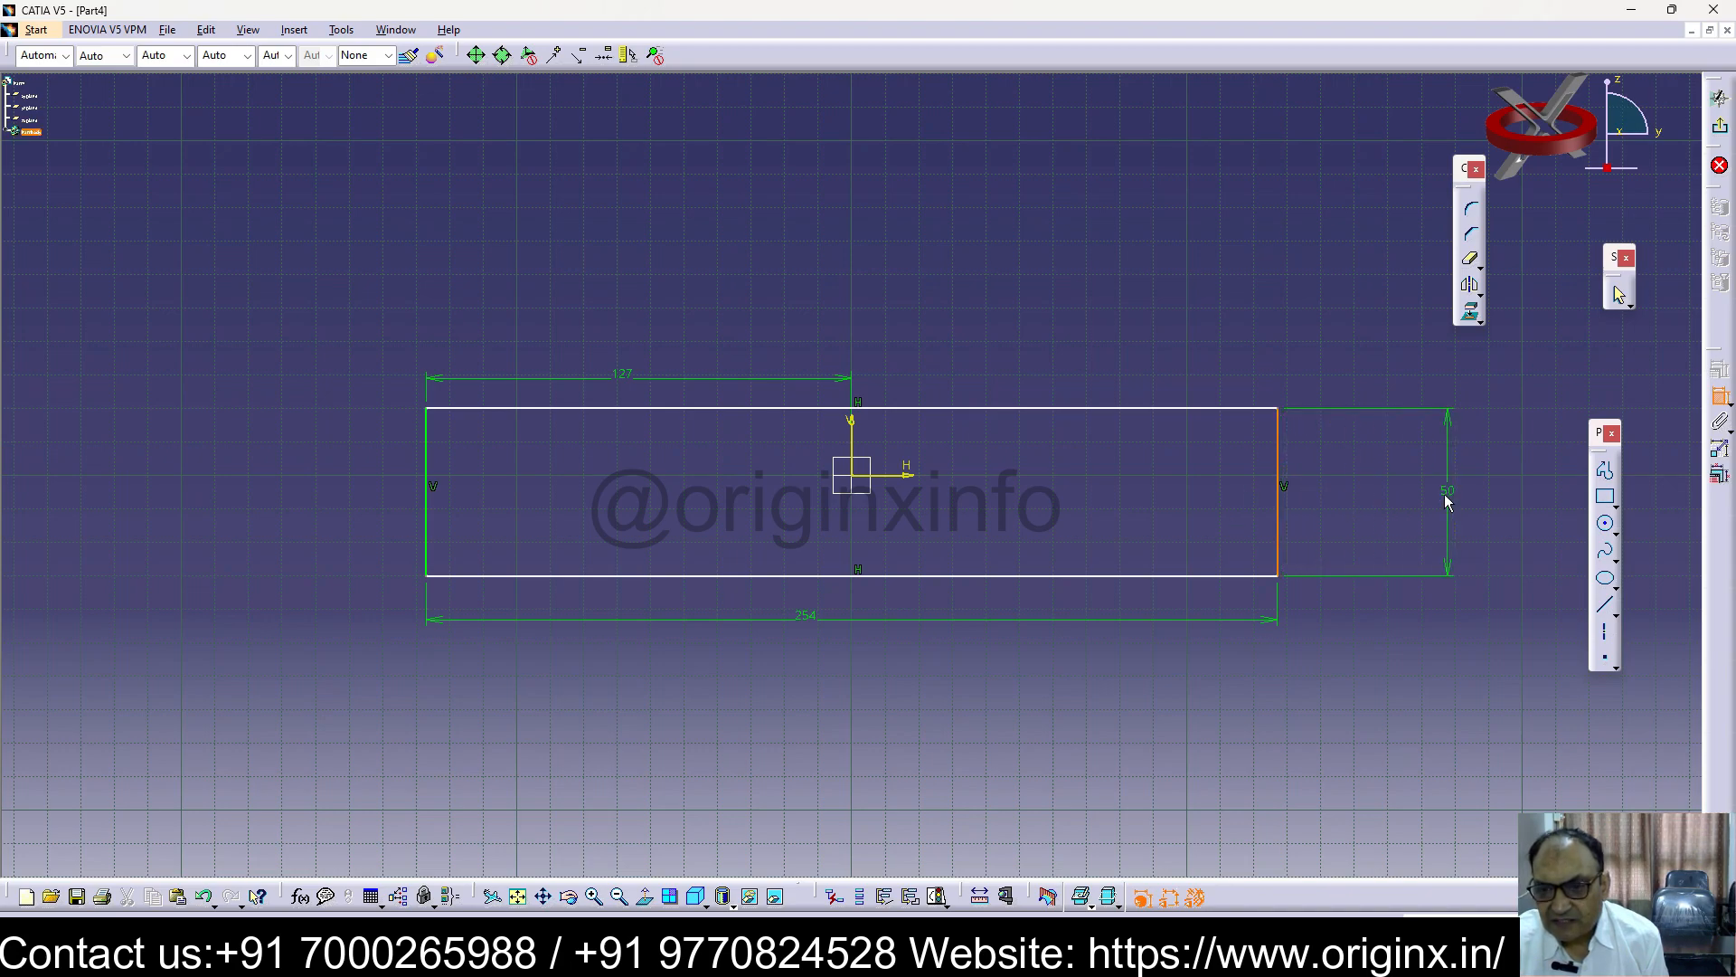
click(1365, 499)
double_click(1366, 502)
text(18)
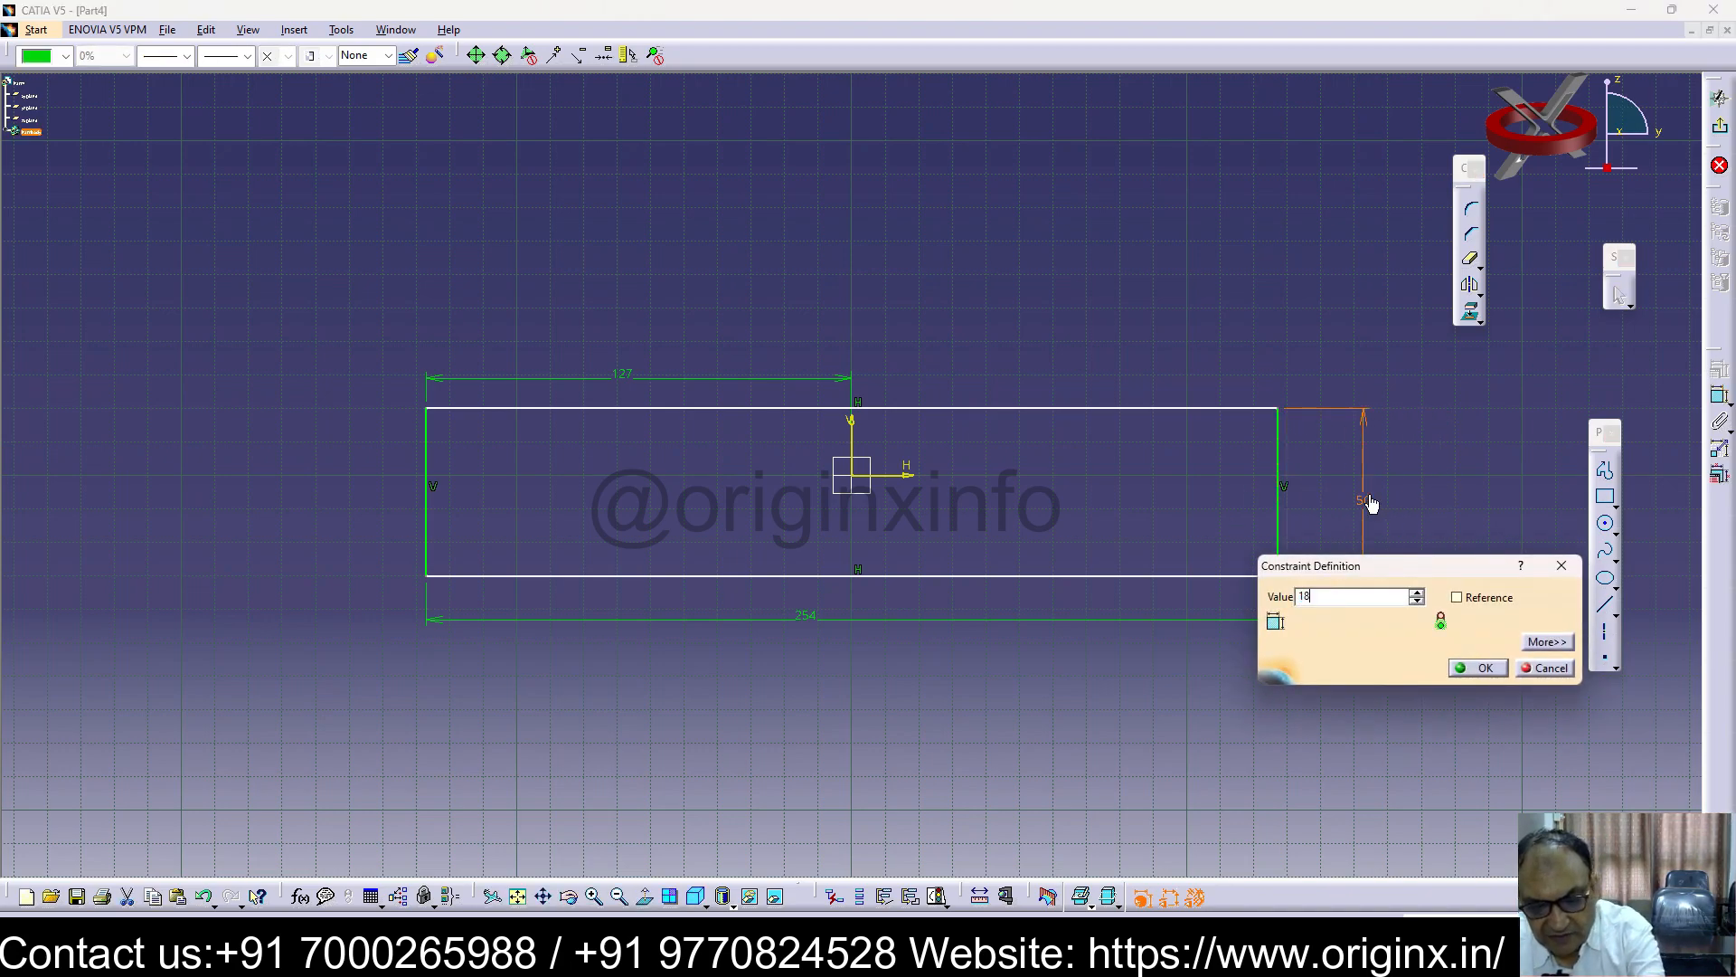
key(Return)
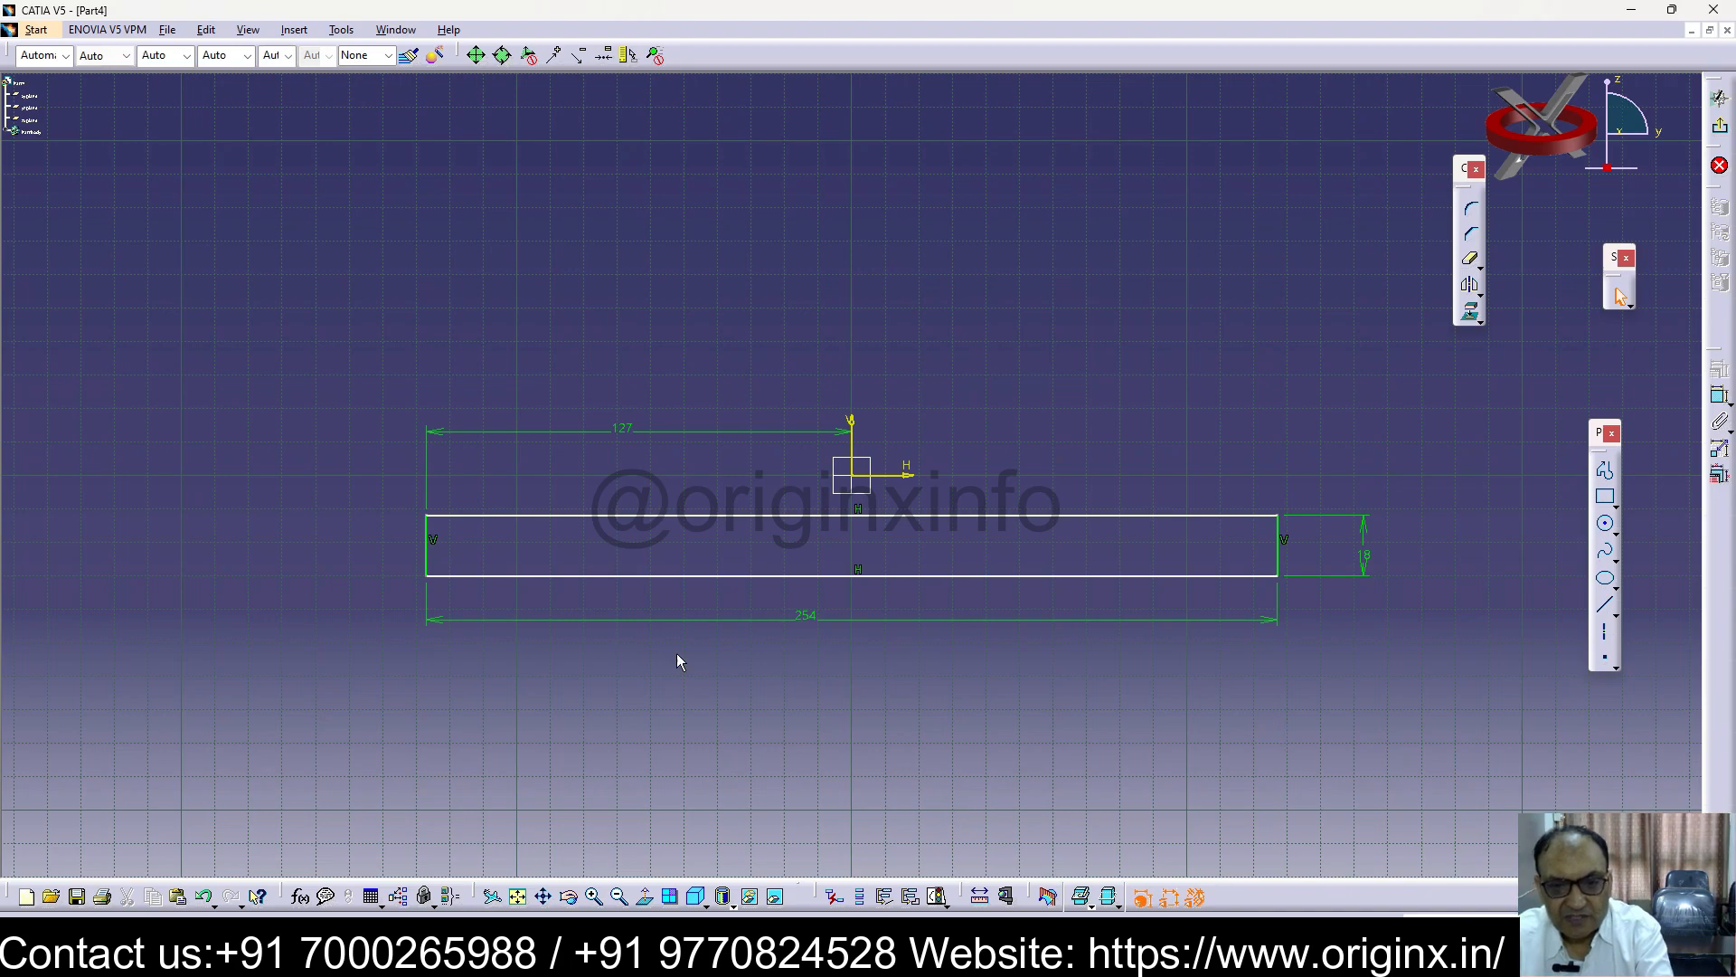
Set the distance between the horizontal axis and the rectangle's bottom edge to 9 mm
click(1719, 395)
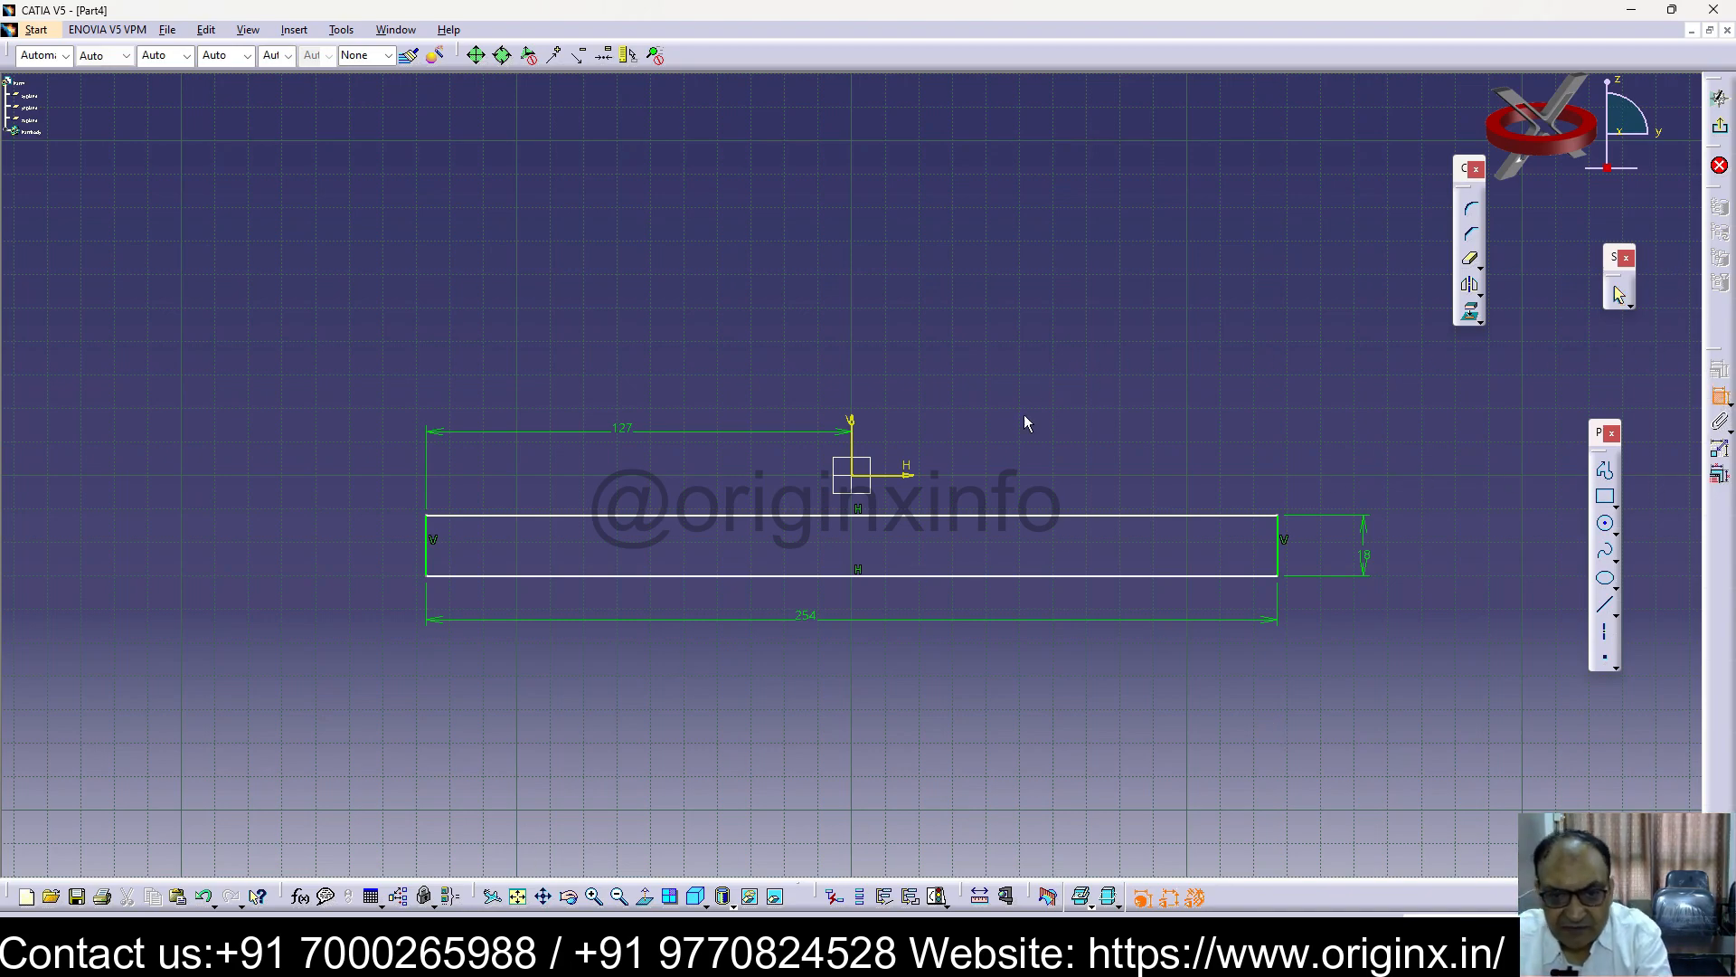
click(895, 478)
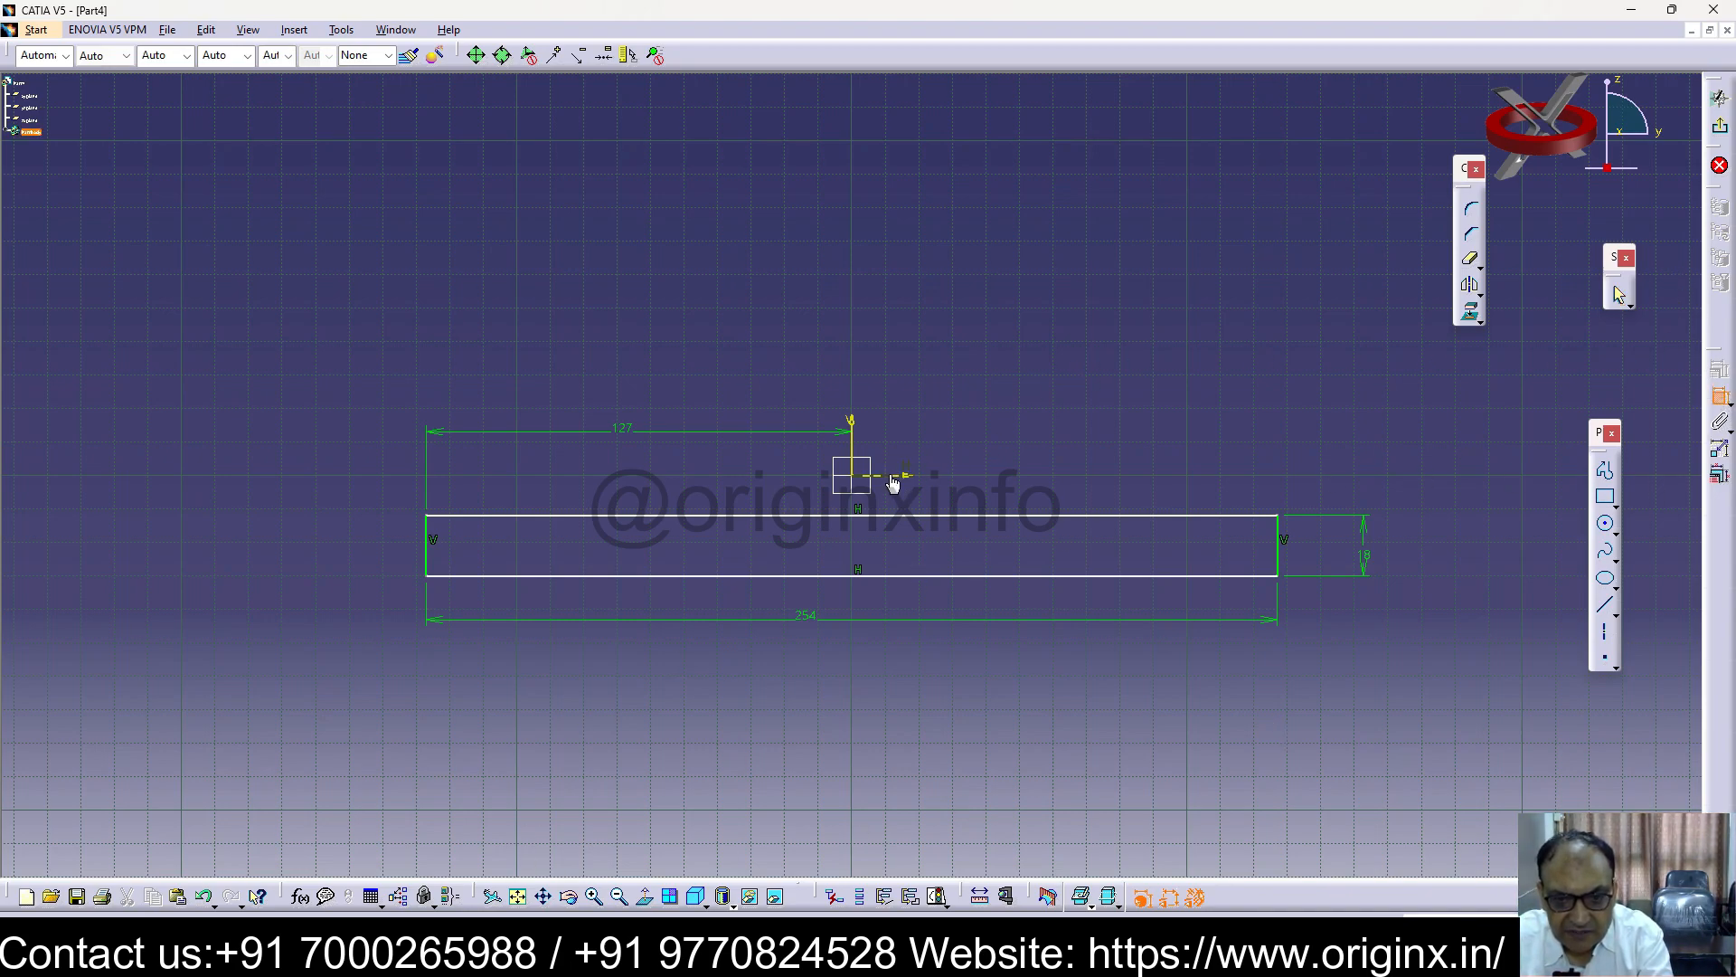
click(919, 576)
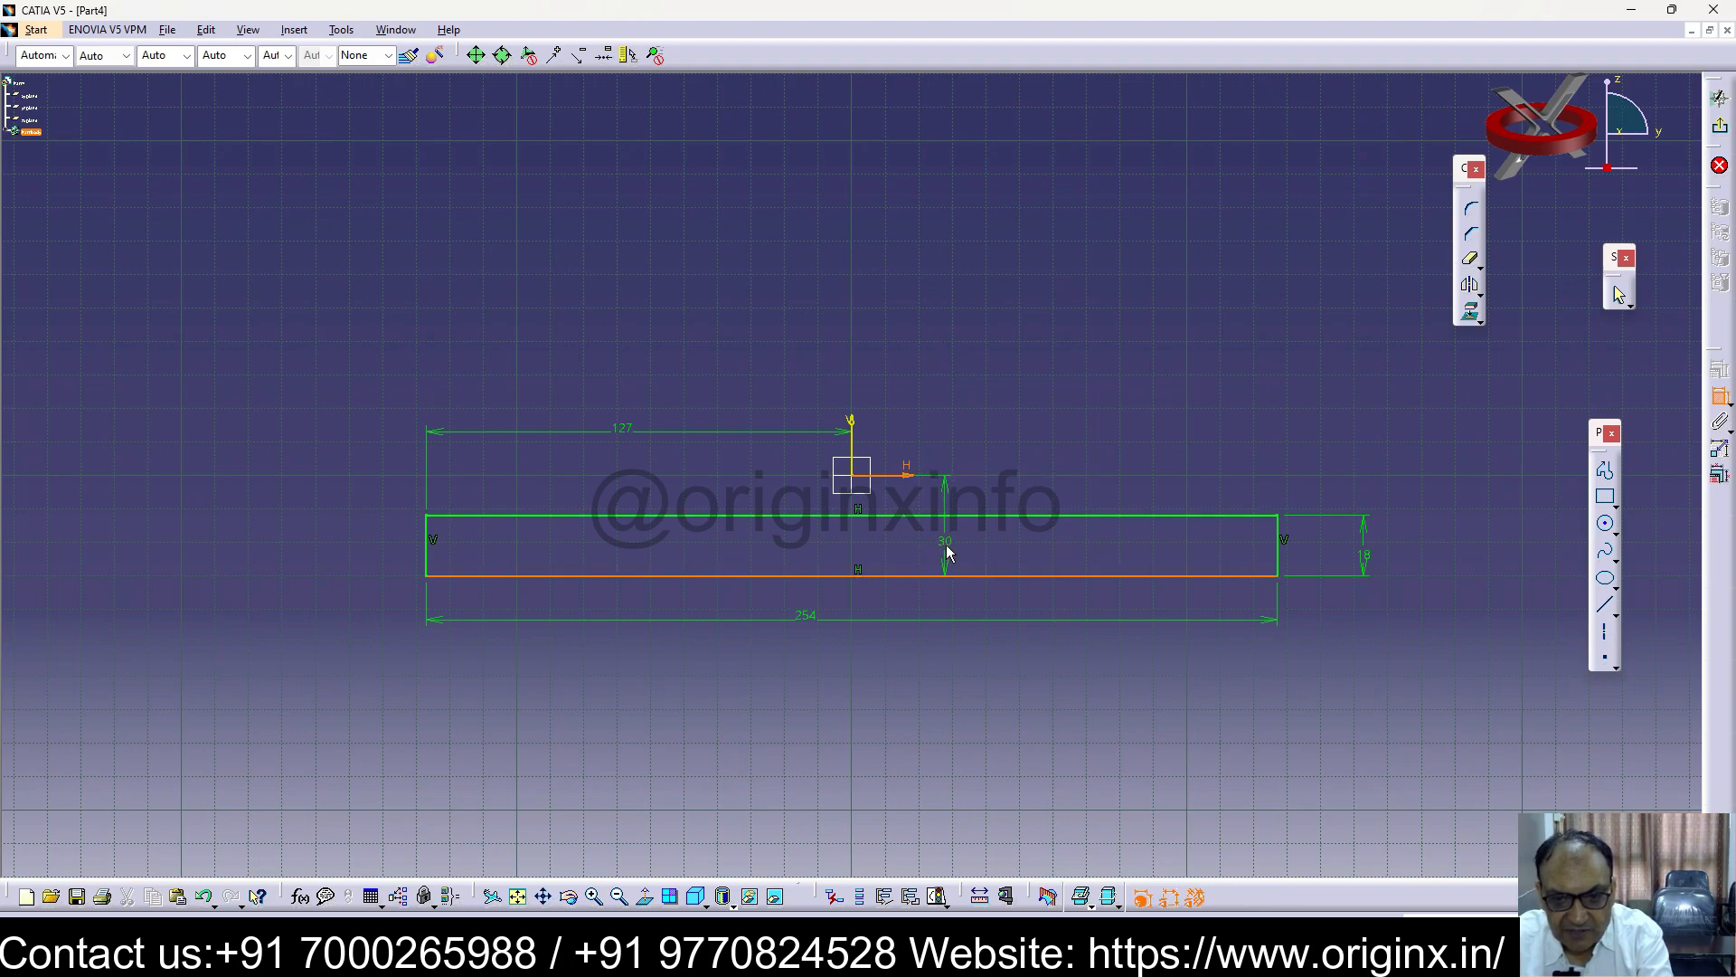
double_click(964, 541)
text(18)
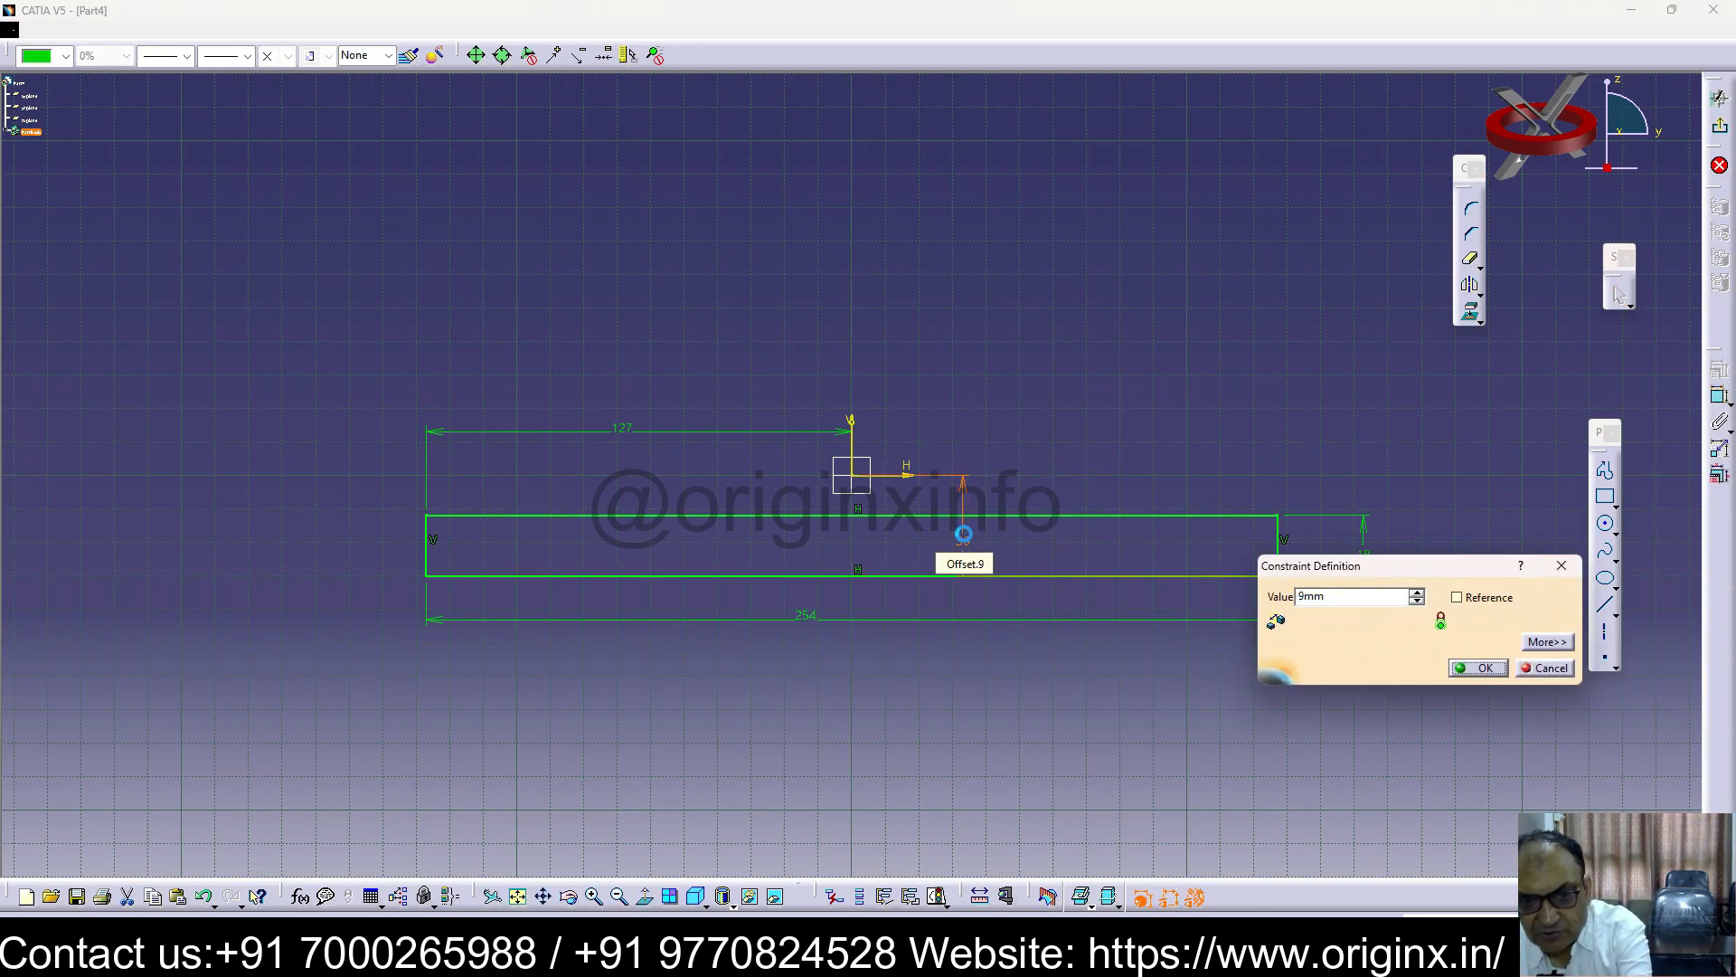
key(Return)
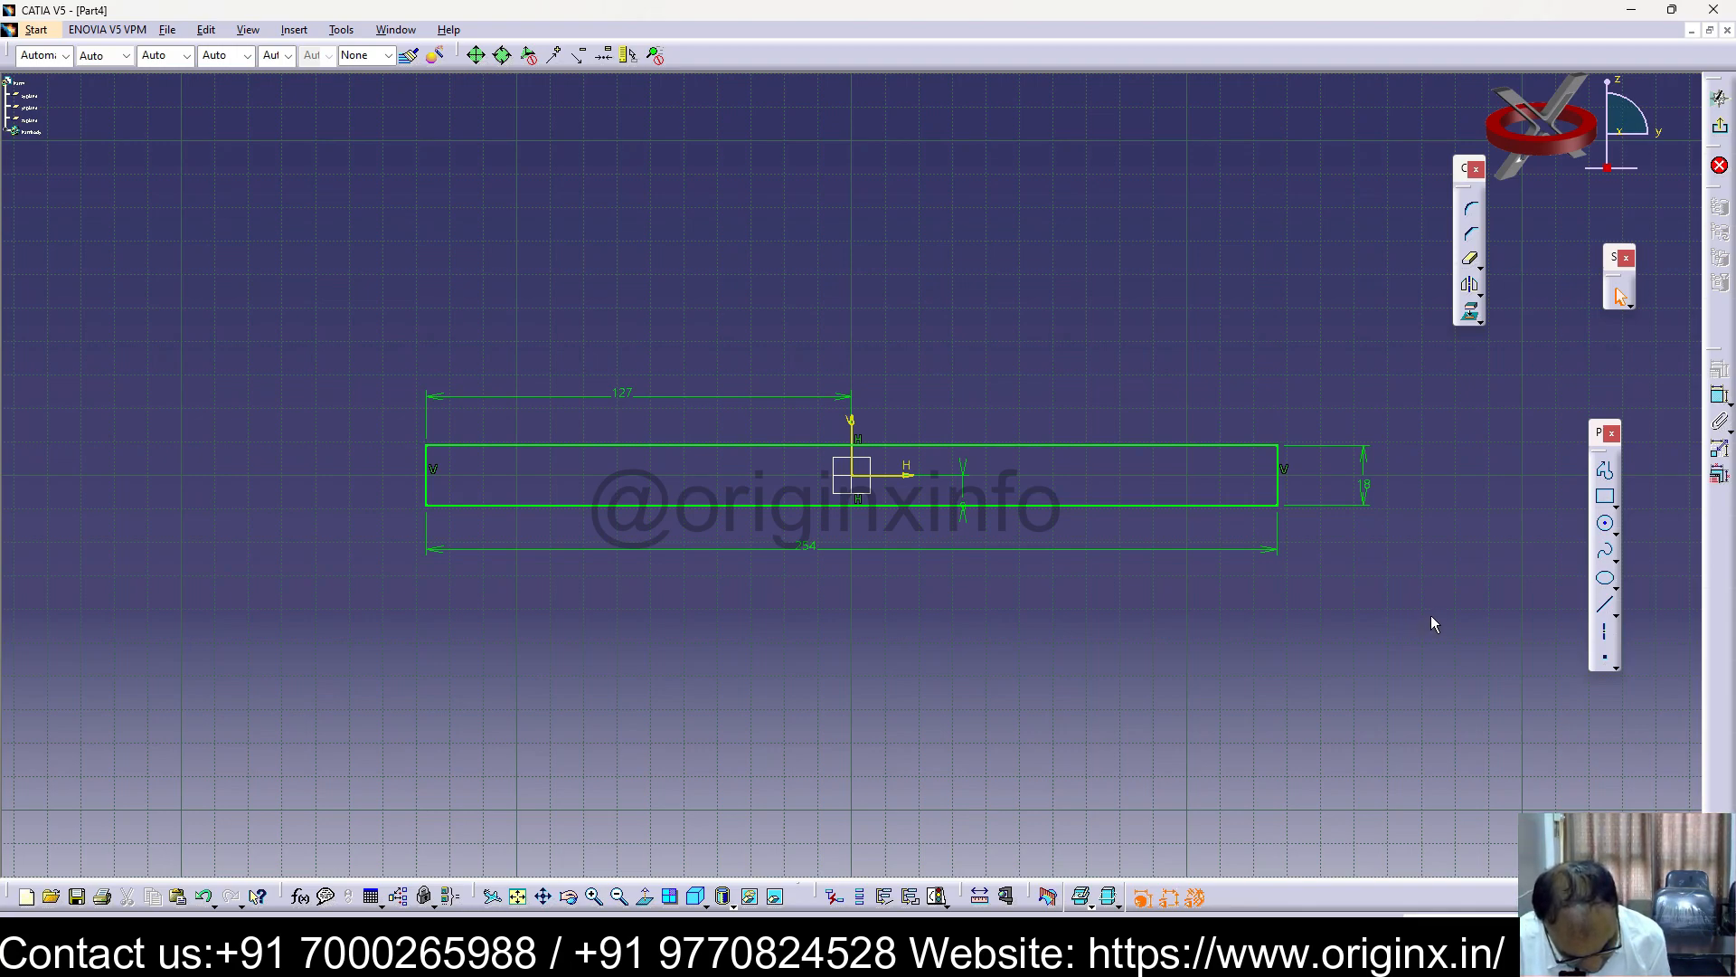
Exit the sketch and pad the rectangle with a length of 70 mm
click(1719, 165)
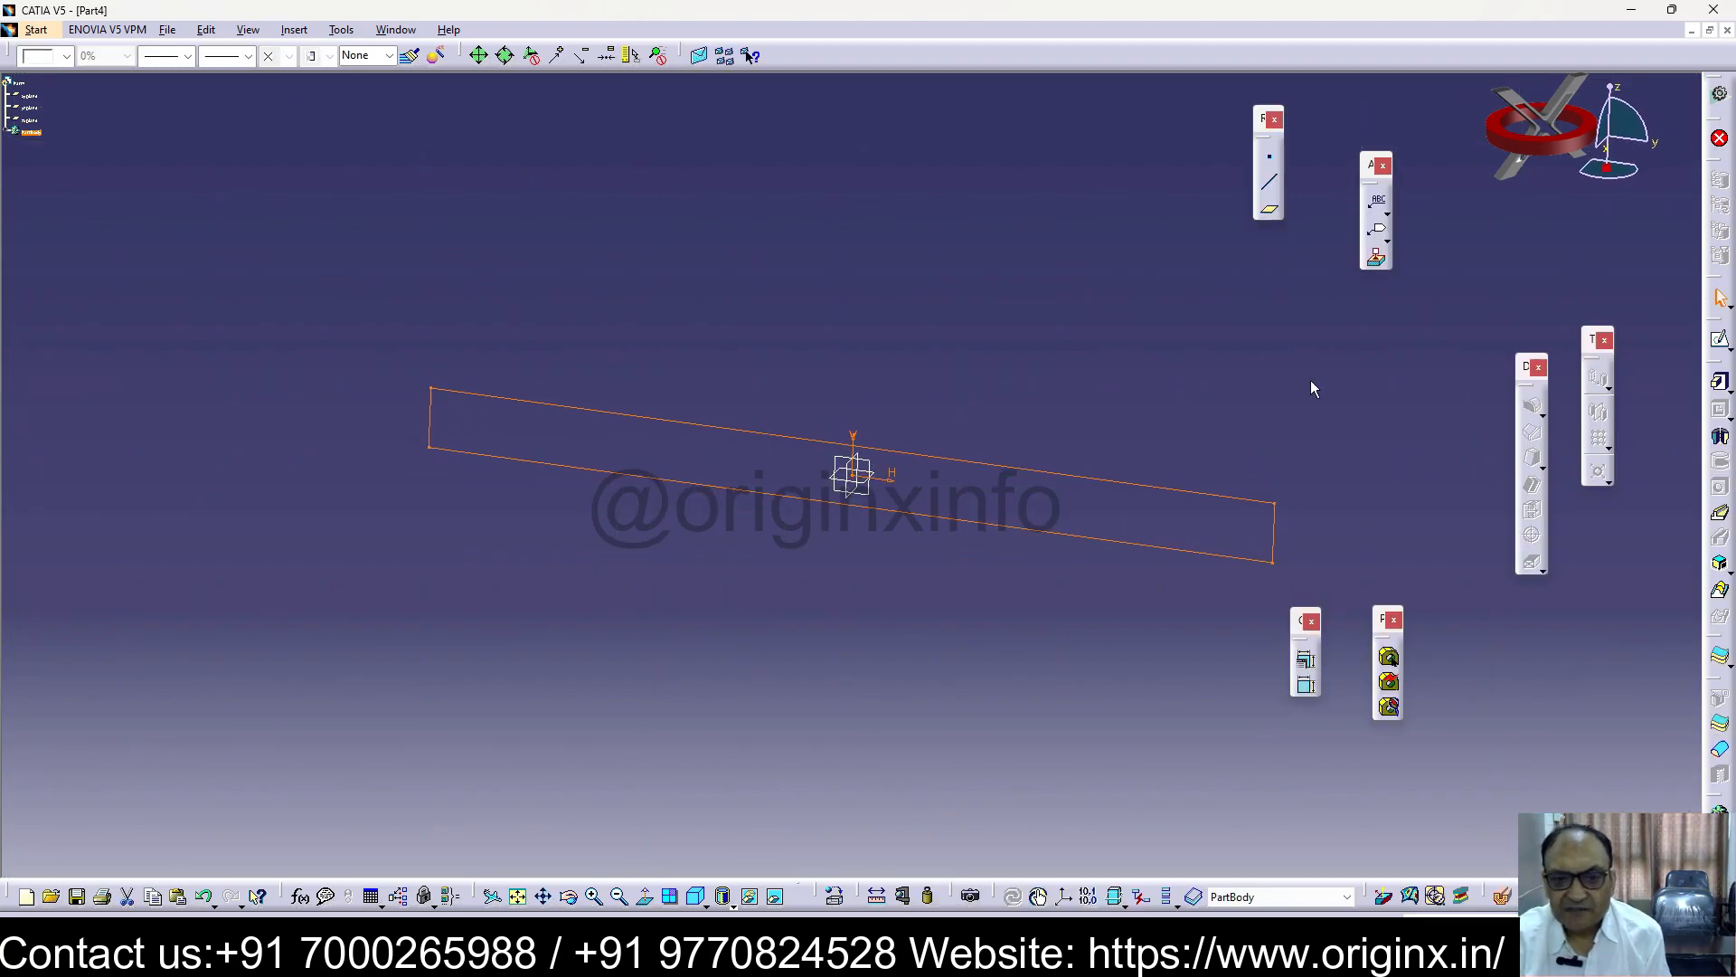
click(1721, 386)
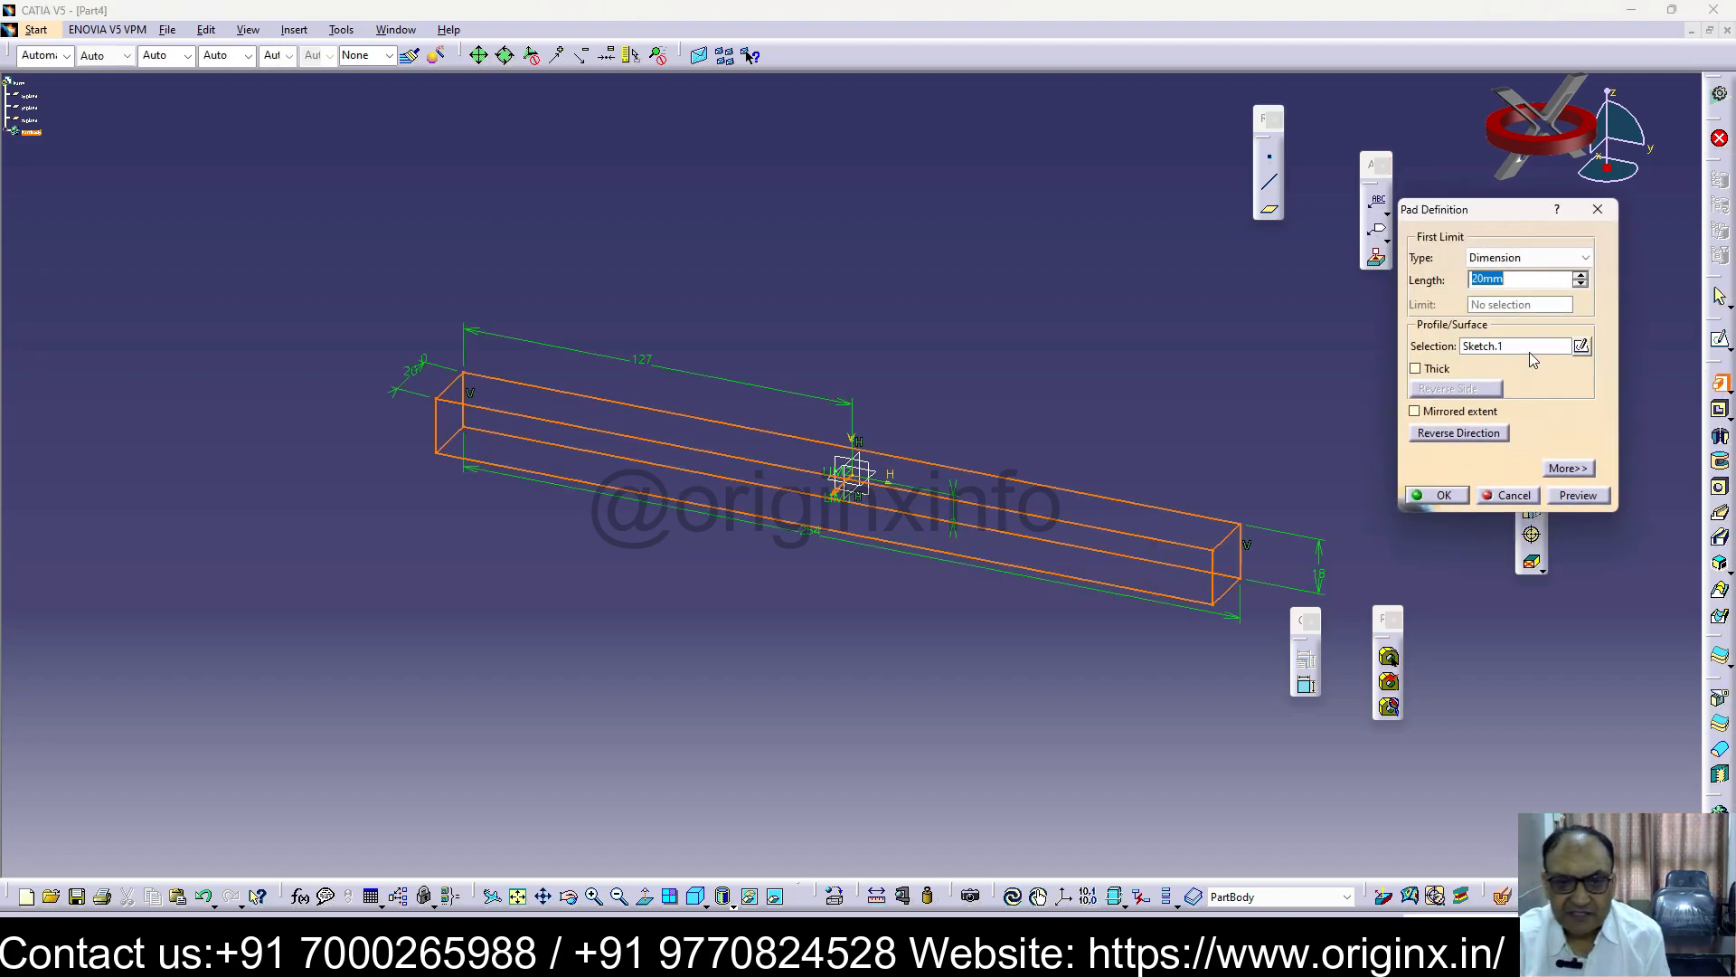
text(70)
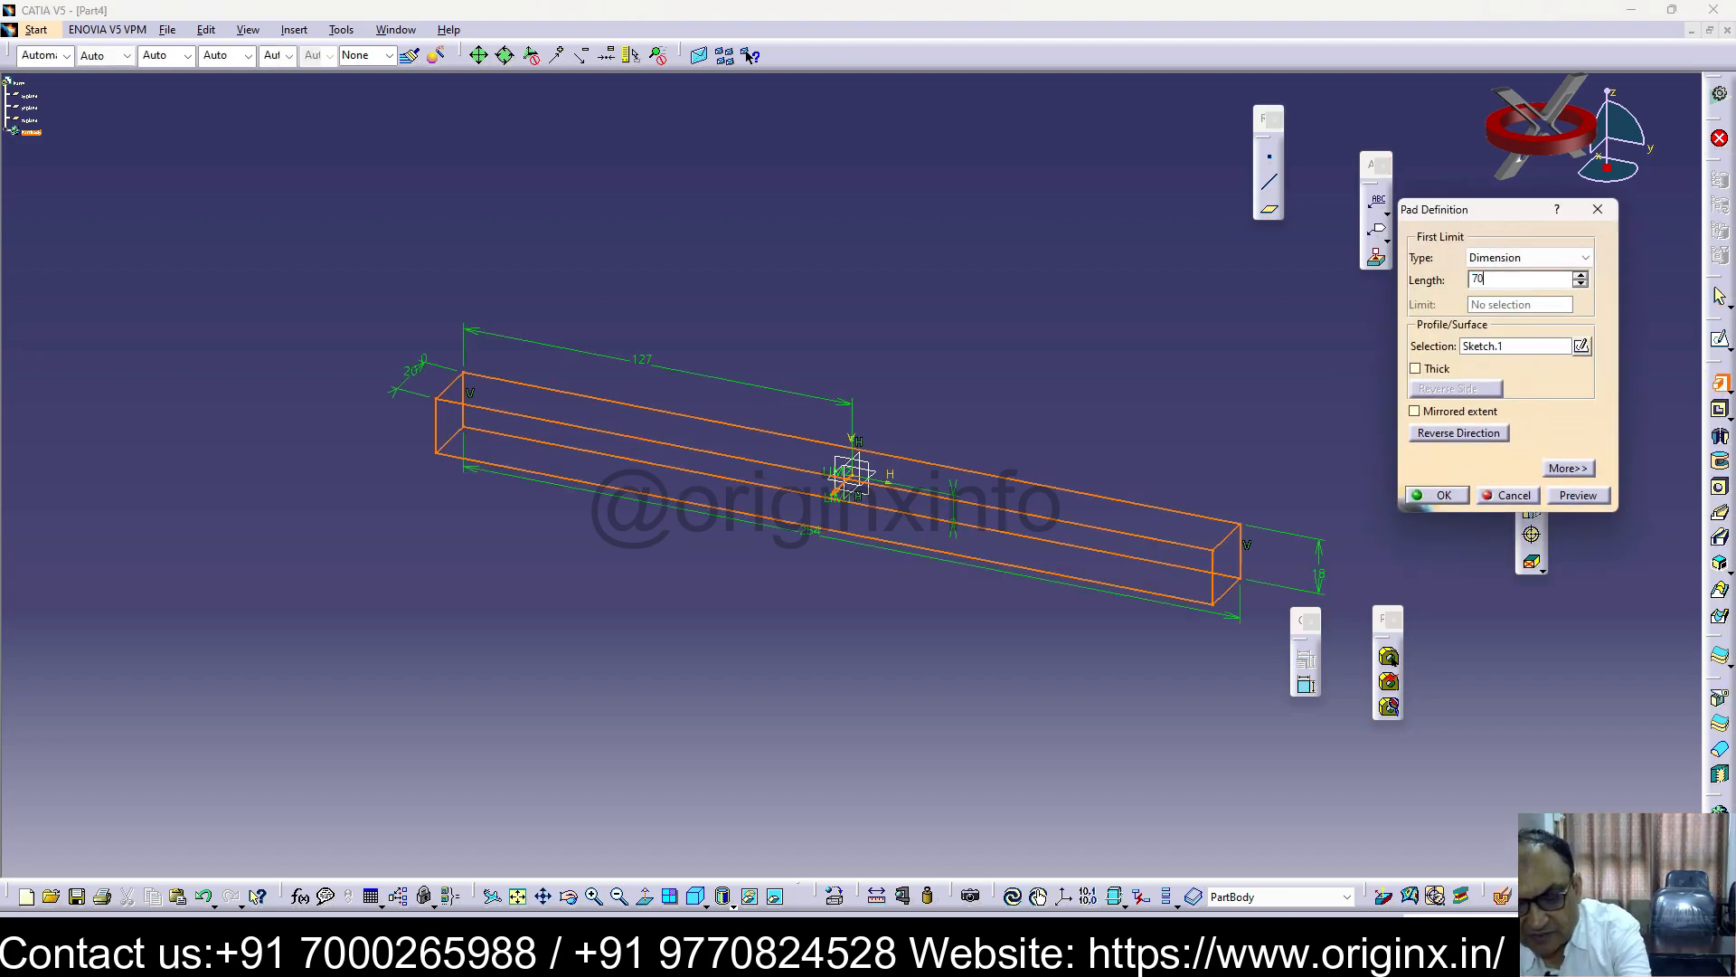
key(Return)
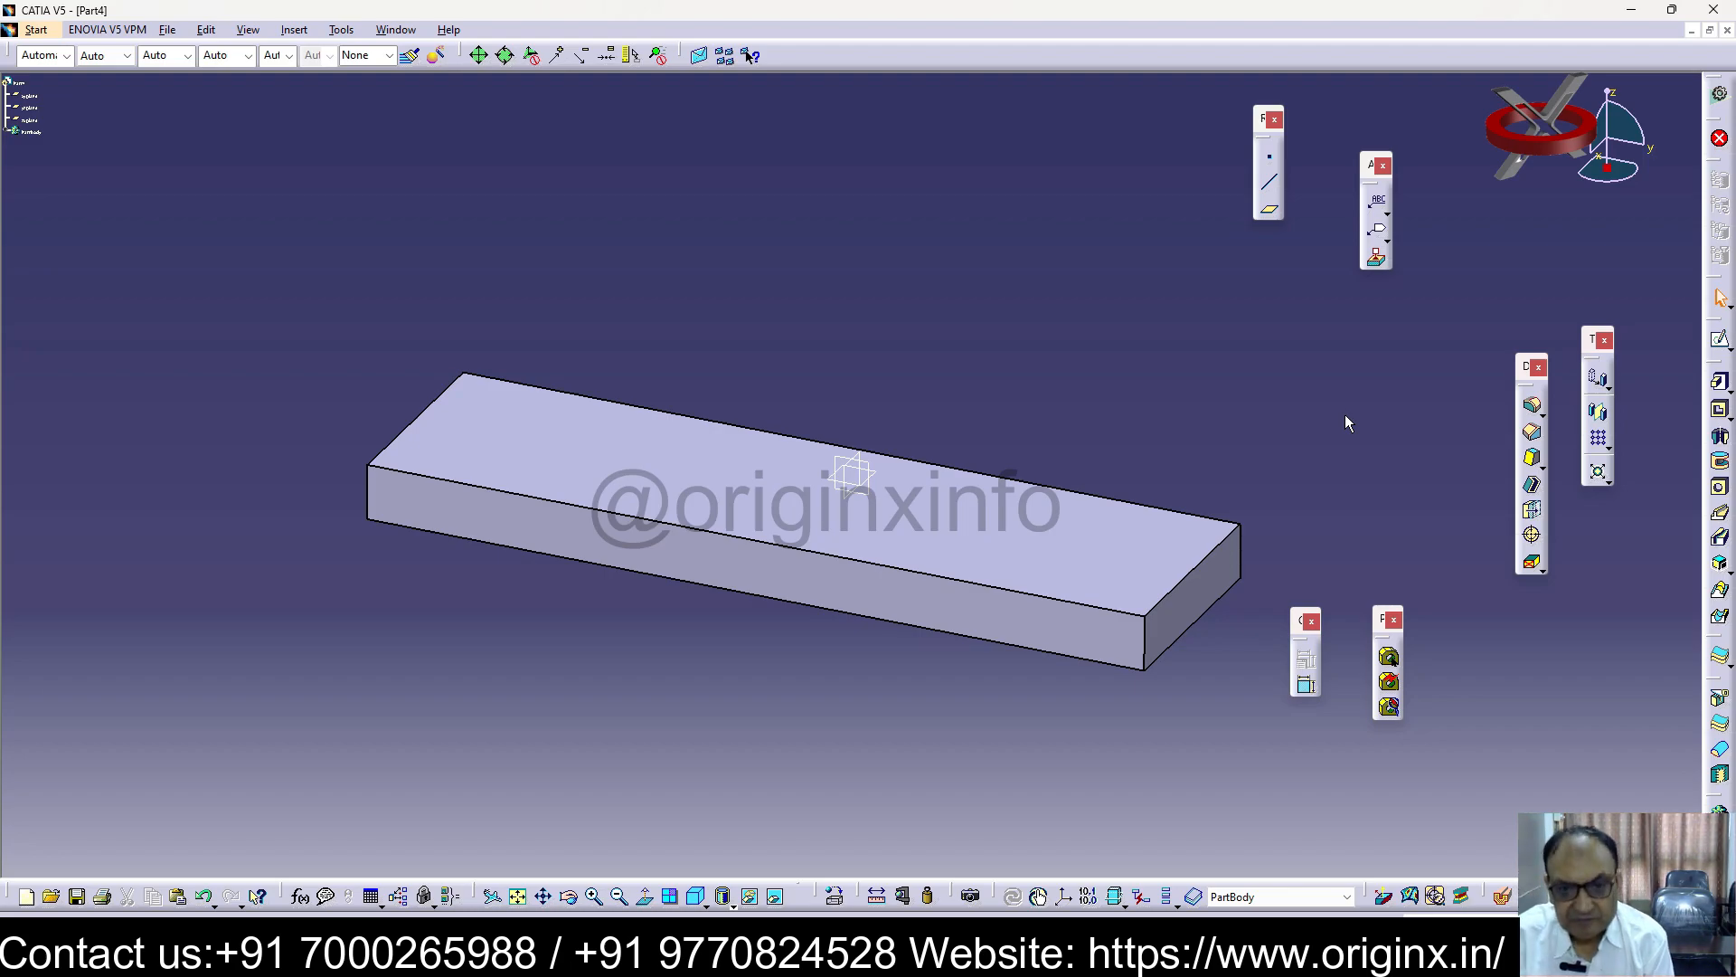
Open a sketch on the block's long front face and draw a low rectangle along the left part of its bottom edge
click(690, 561)
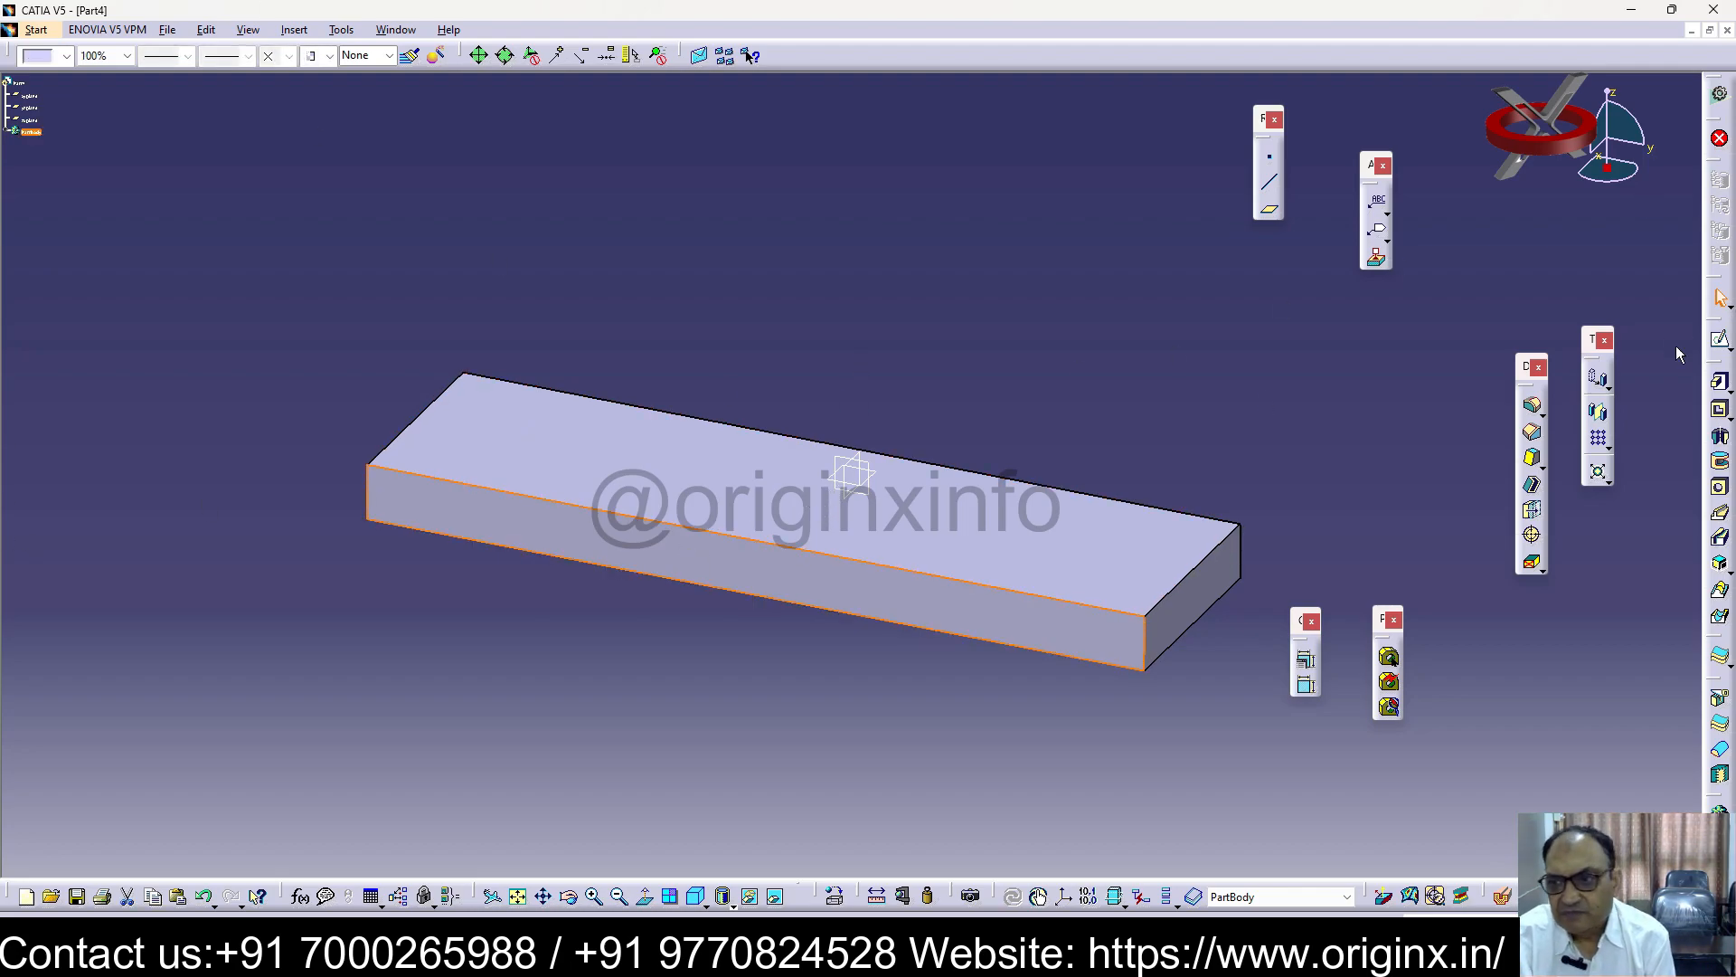
click(1719, 345)
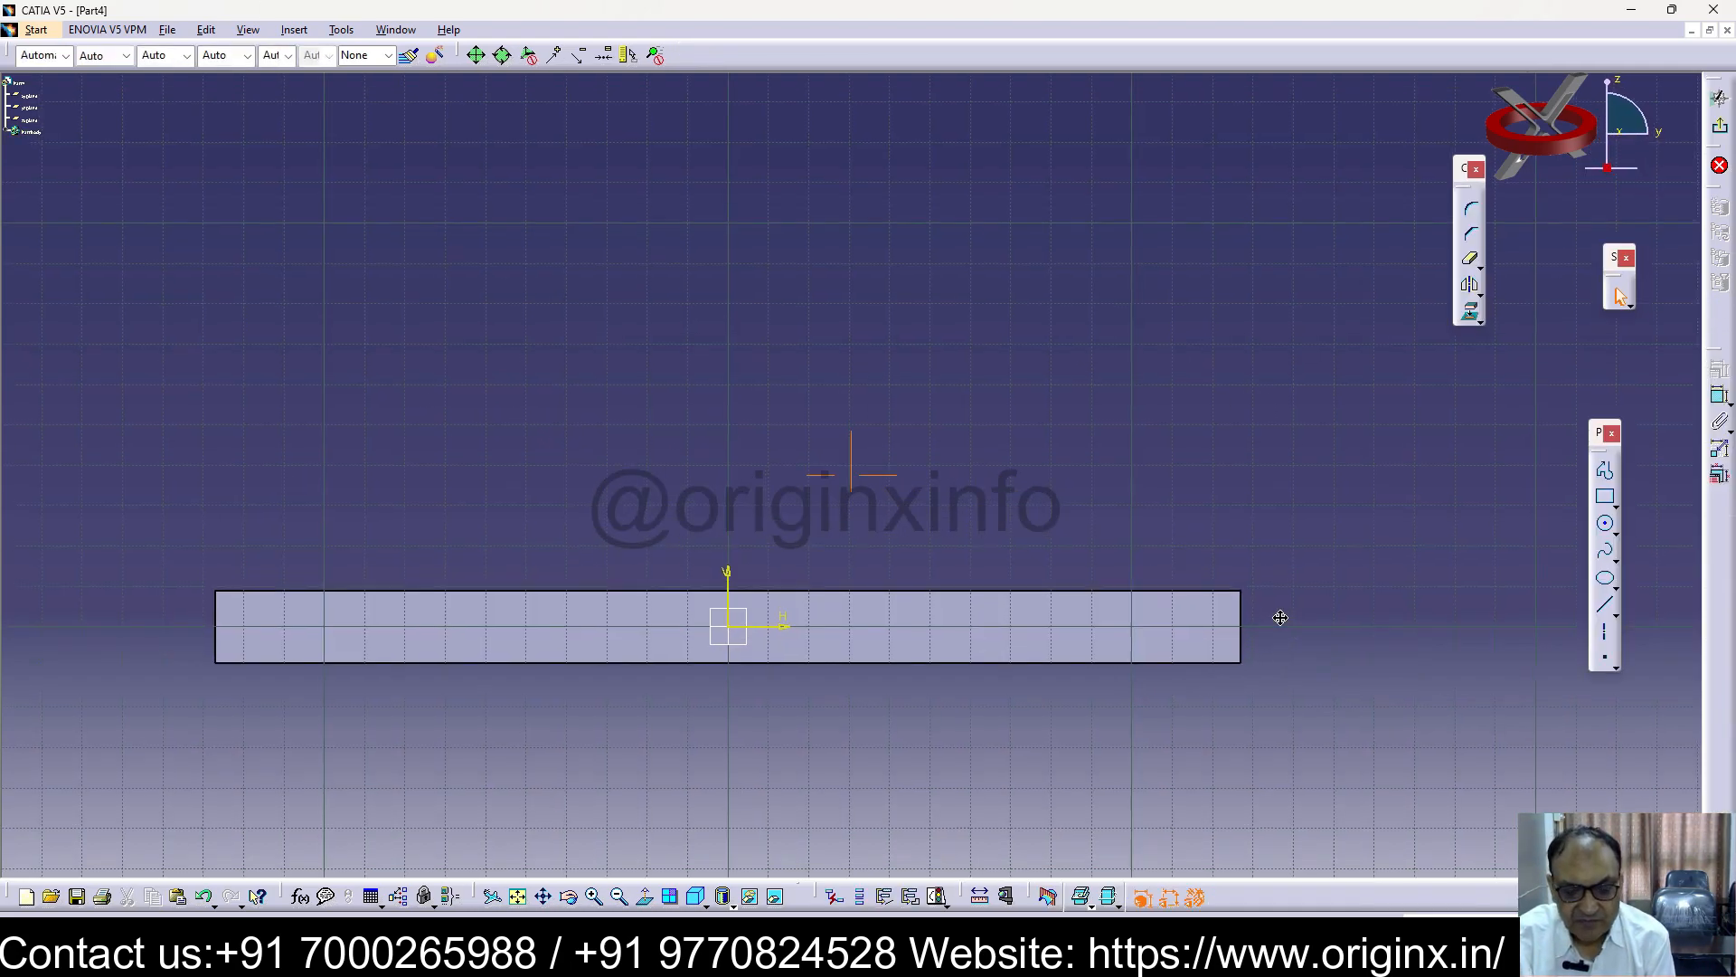
click(1607, 499)
click(478, 594)
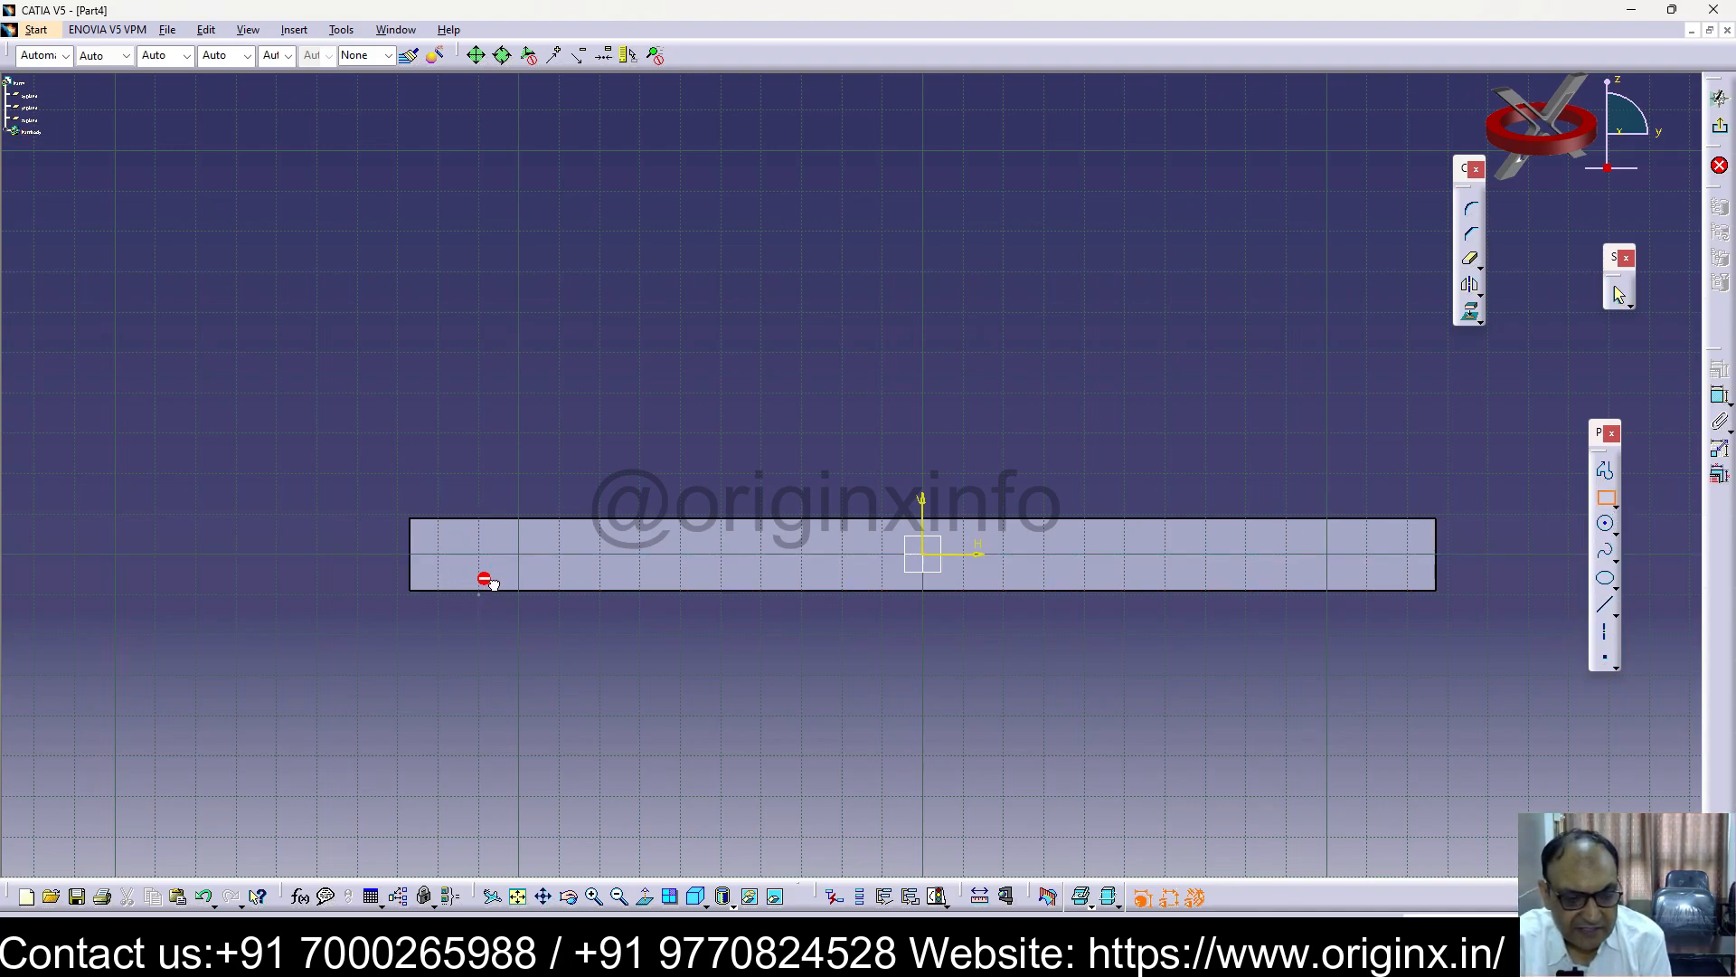
click(842, 553)
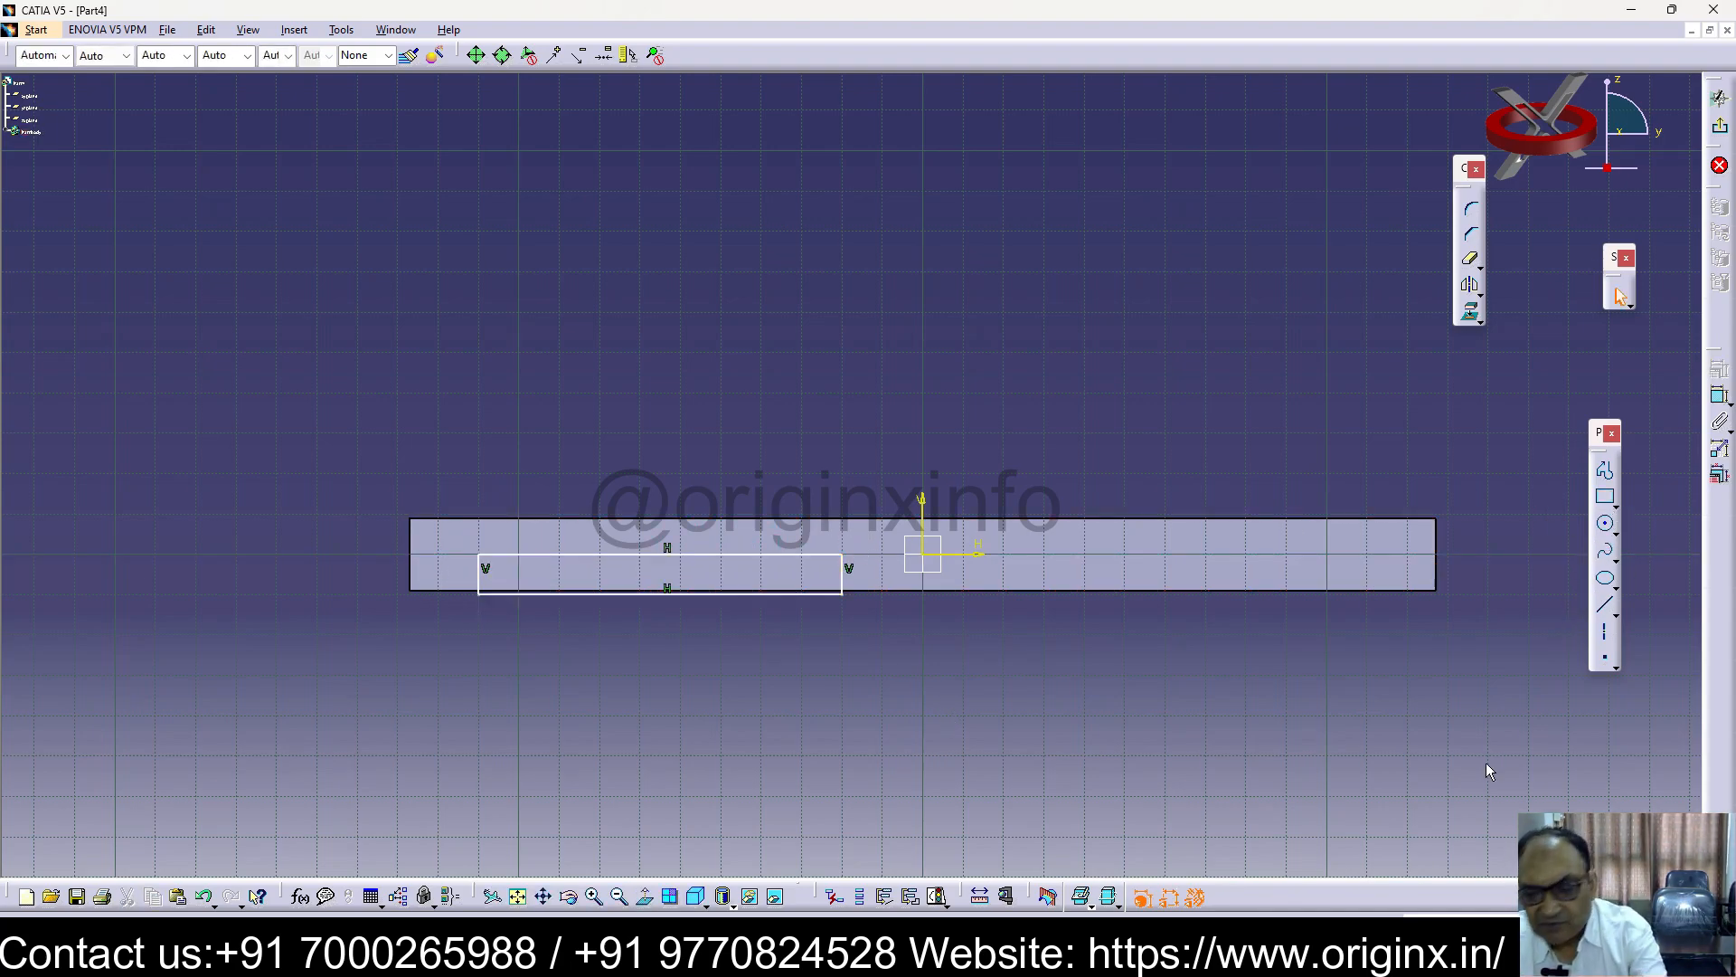
Constrain the offset between the small rectangle's bottom edge and the block's bottom edge so that the two edges are flush
click(1719, 400)
click(972, 592)
click(749, 603)
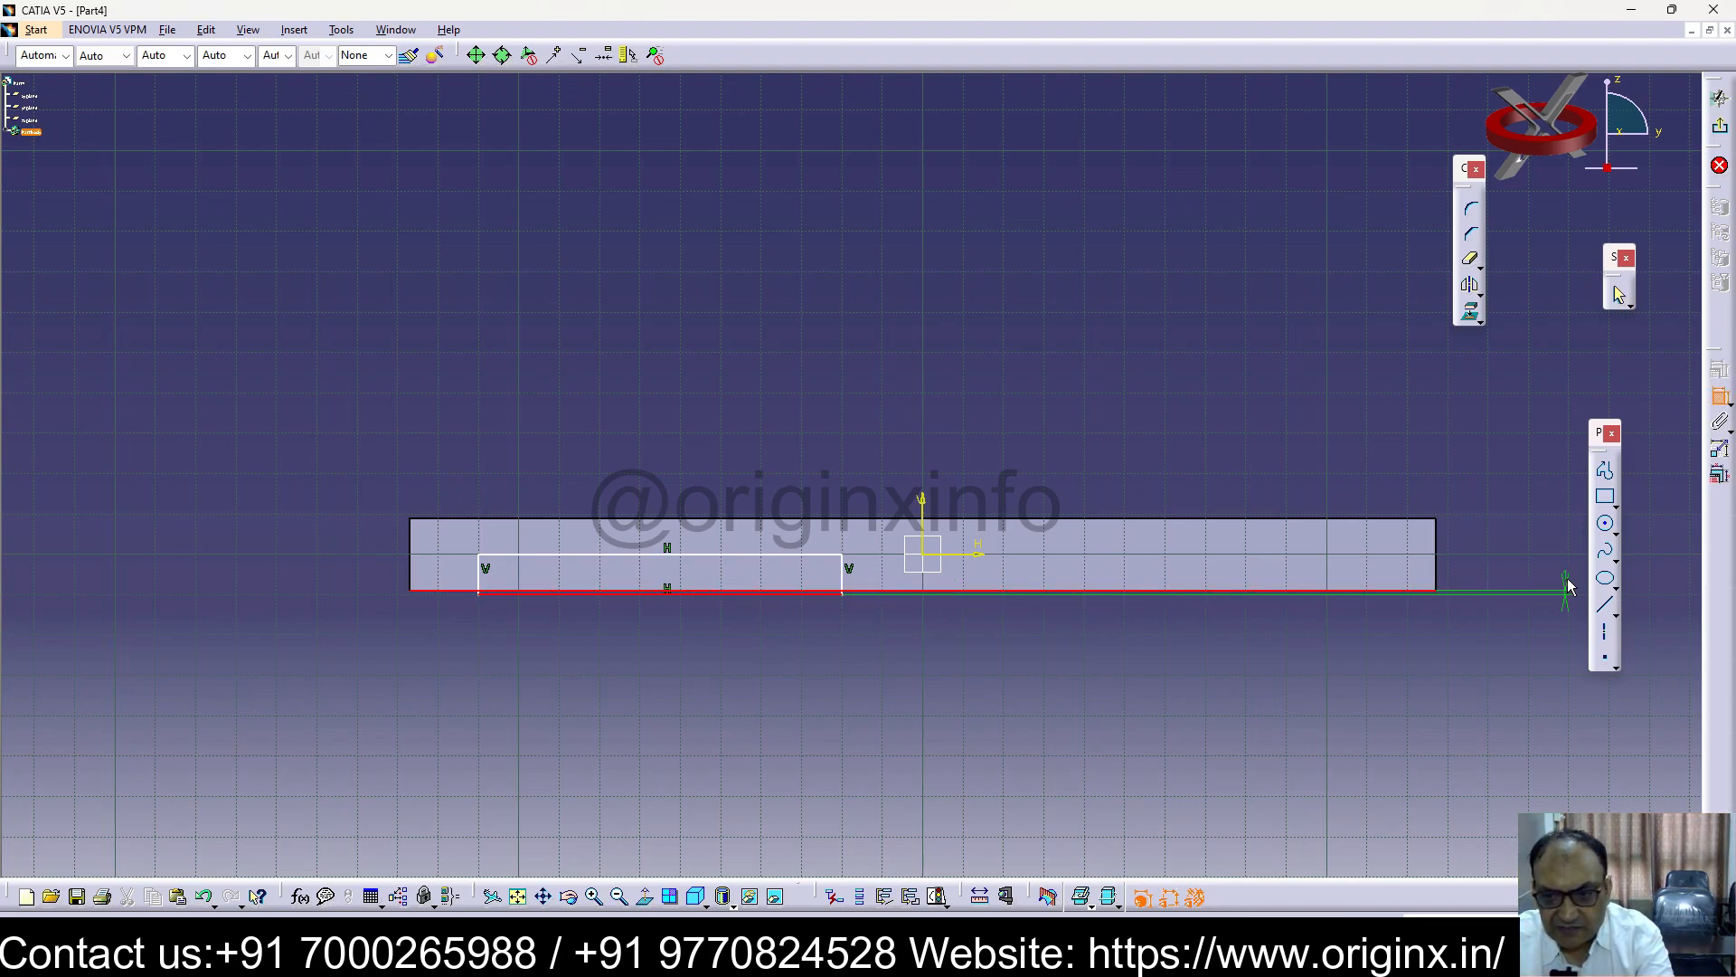
click(1522, 604)
double_click(1522, 604)
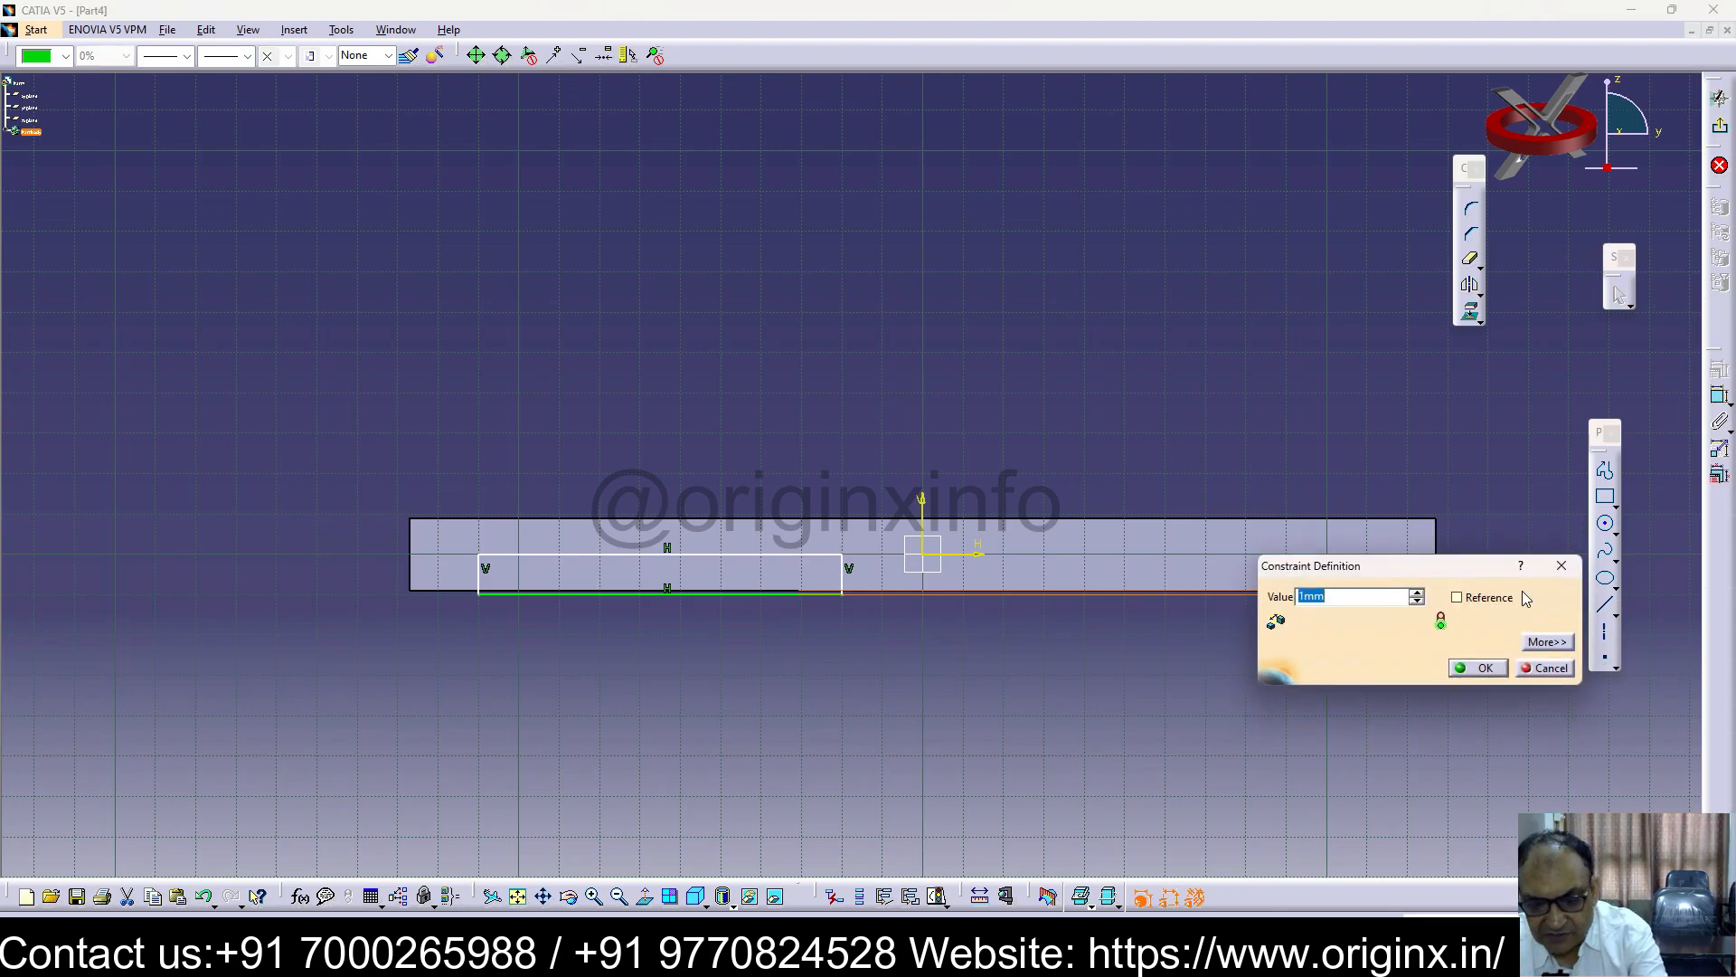
key(Return)
click(1121, 766)
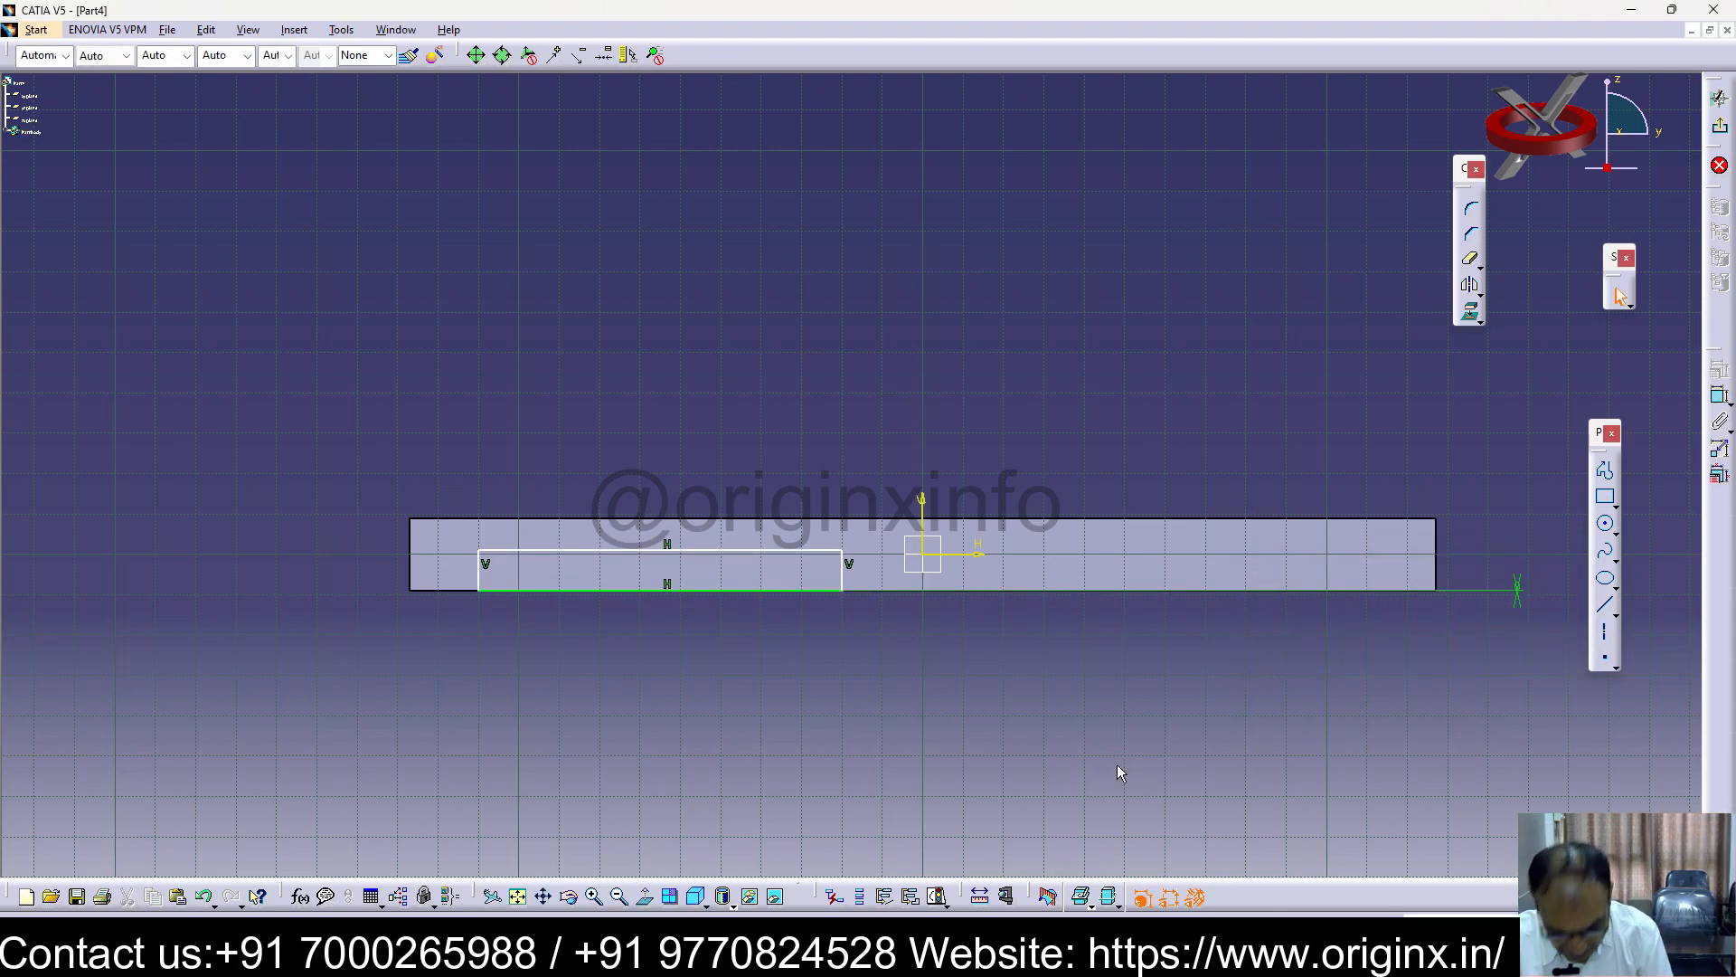
Add an offset constraint between the small rectangle's left edge and the block's left edge, placing the dimension below the block
click(484, 579)
click(412, 570)
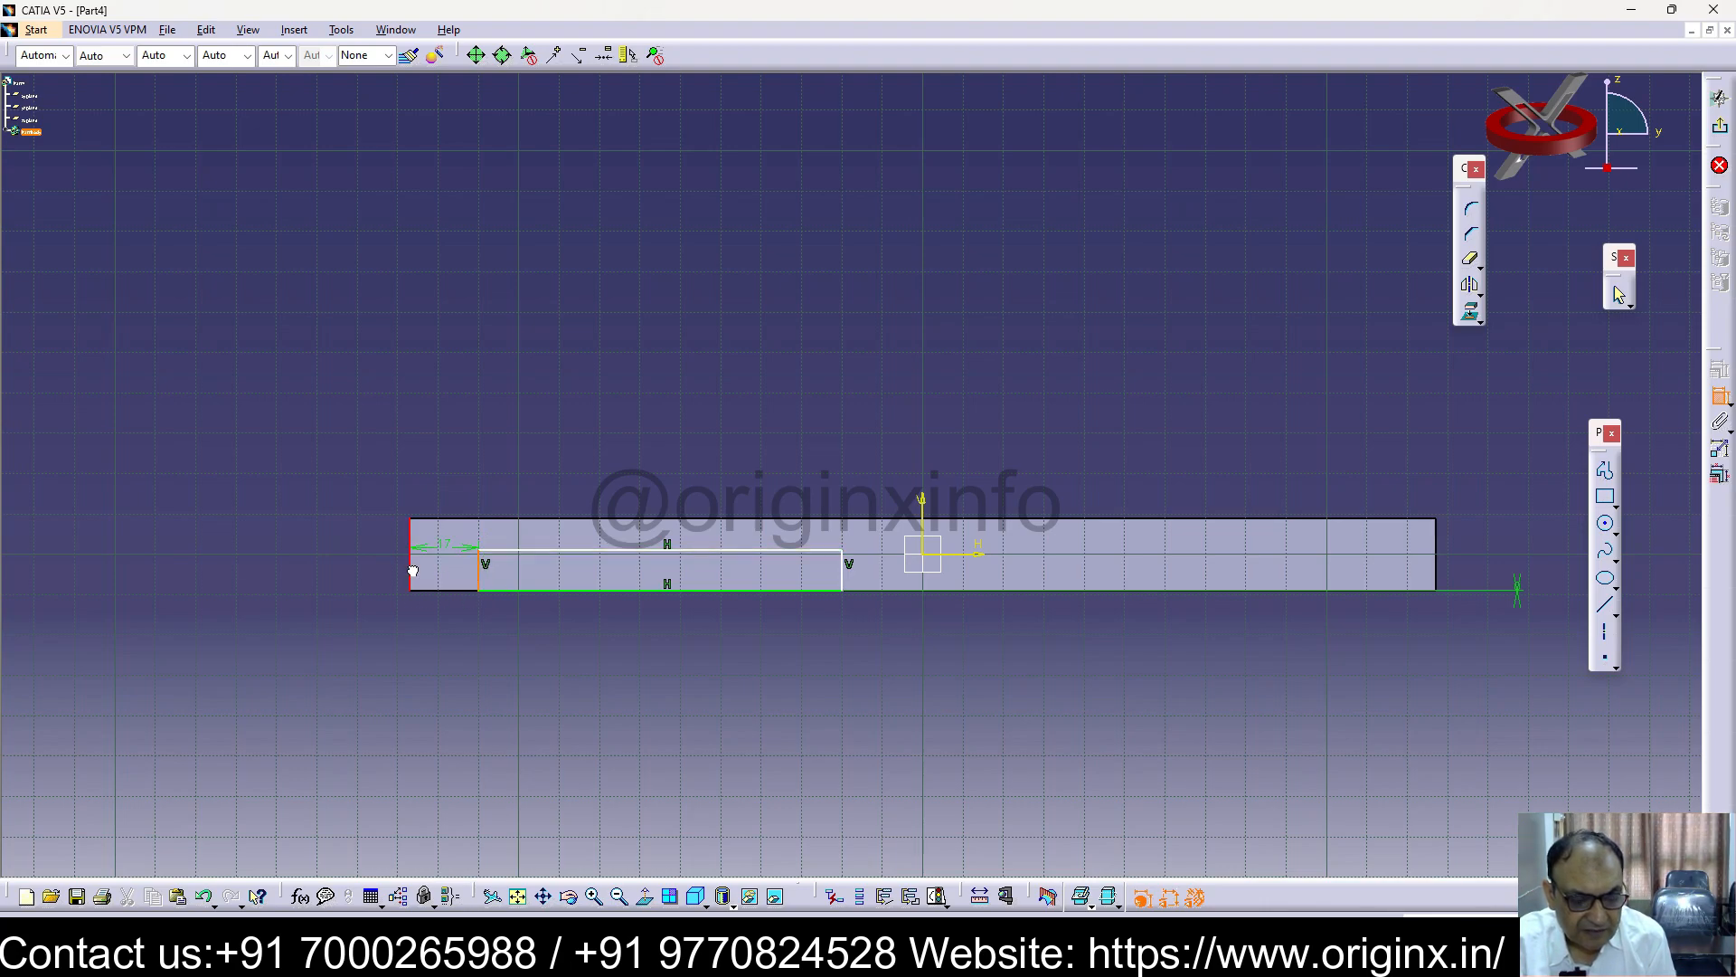
click(421, 626)
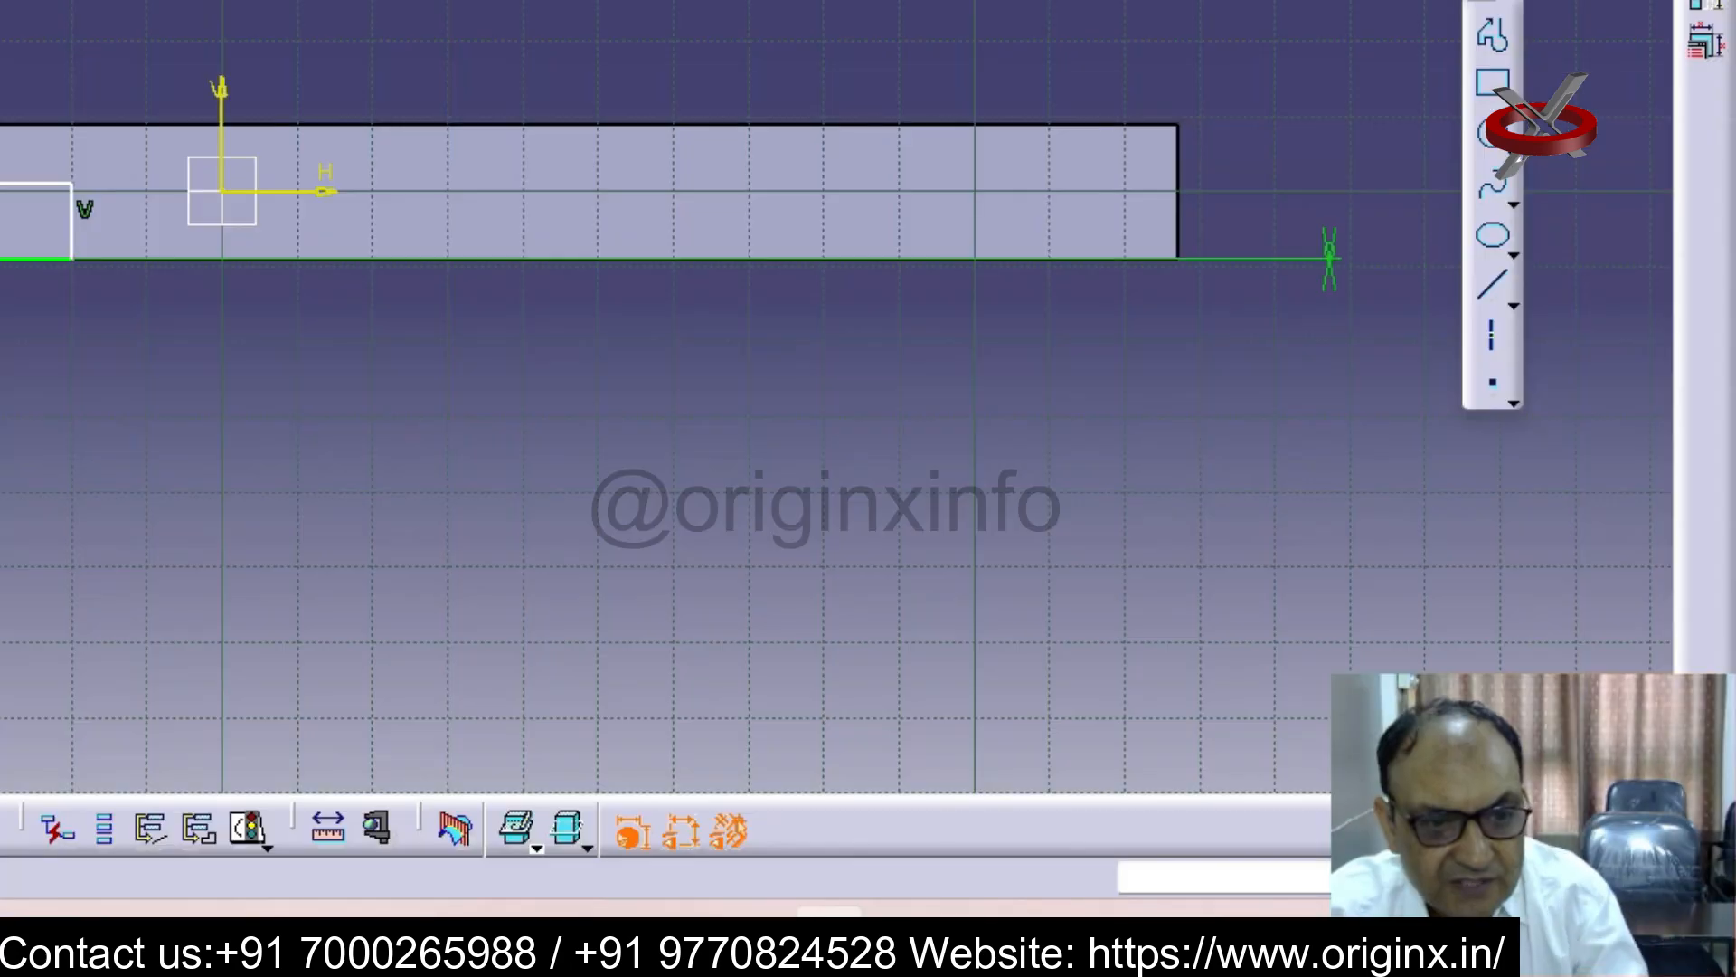
Try a 16 mm offset for the small rectangle's left edge, and undo it together with the accidental edge move
double_click(427, 631)
text(16)
key(Return)
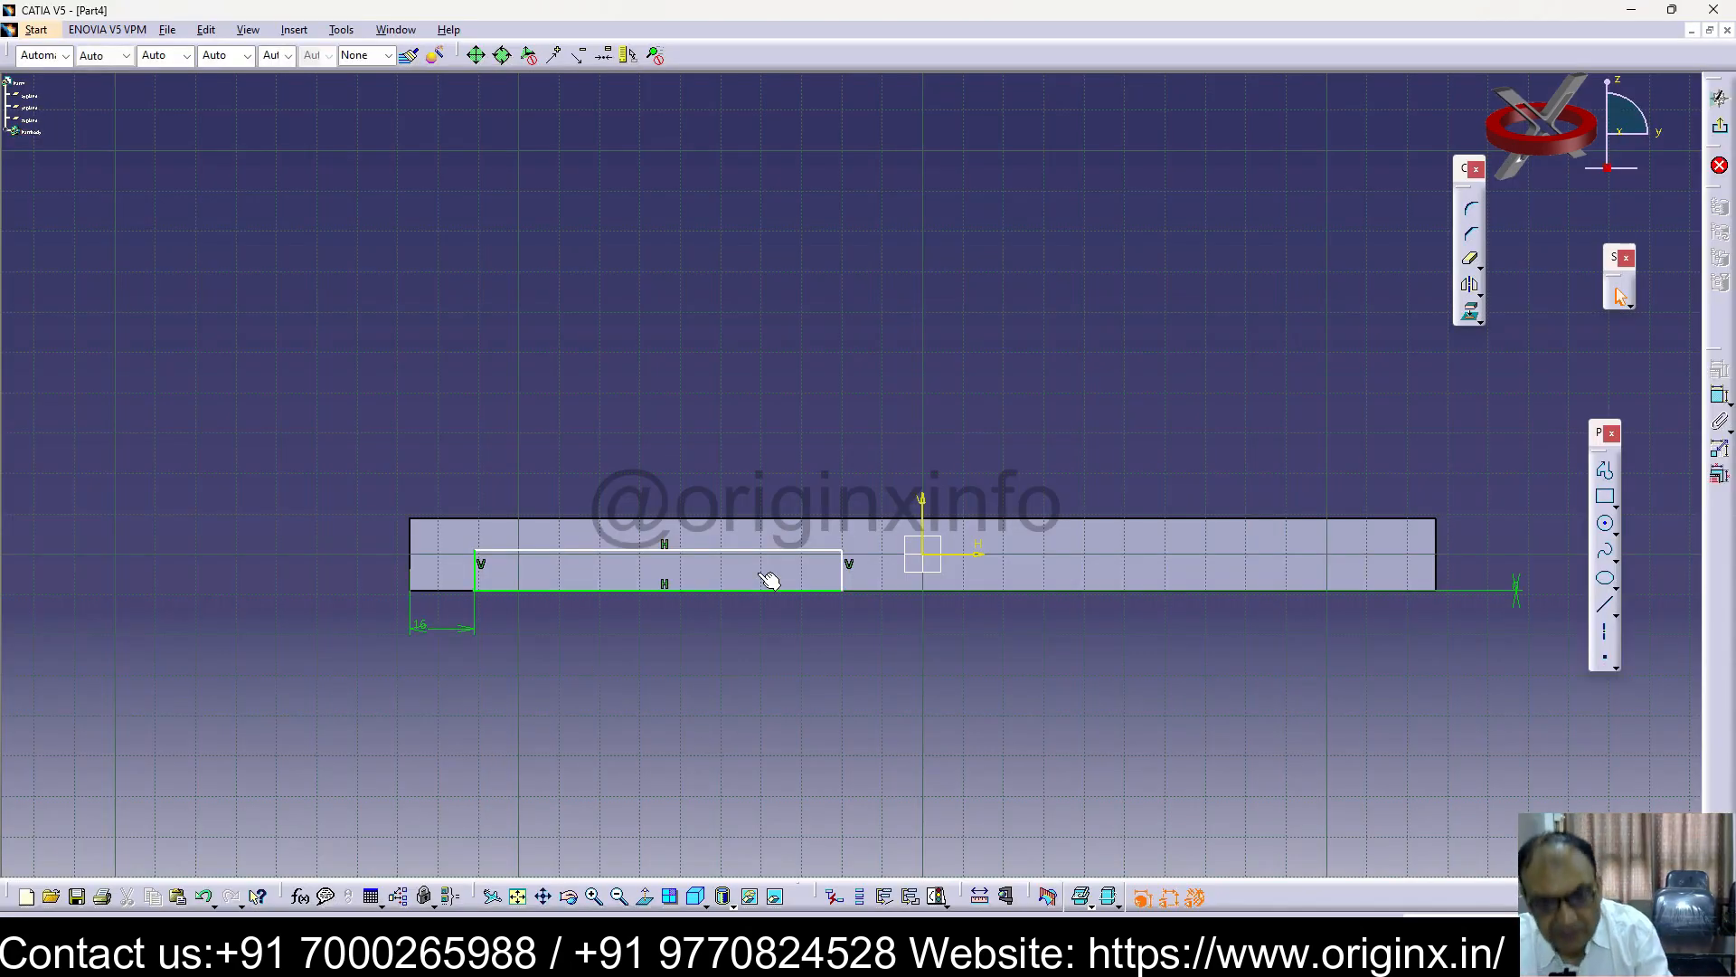
drag(843, 573, 851, 571)
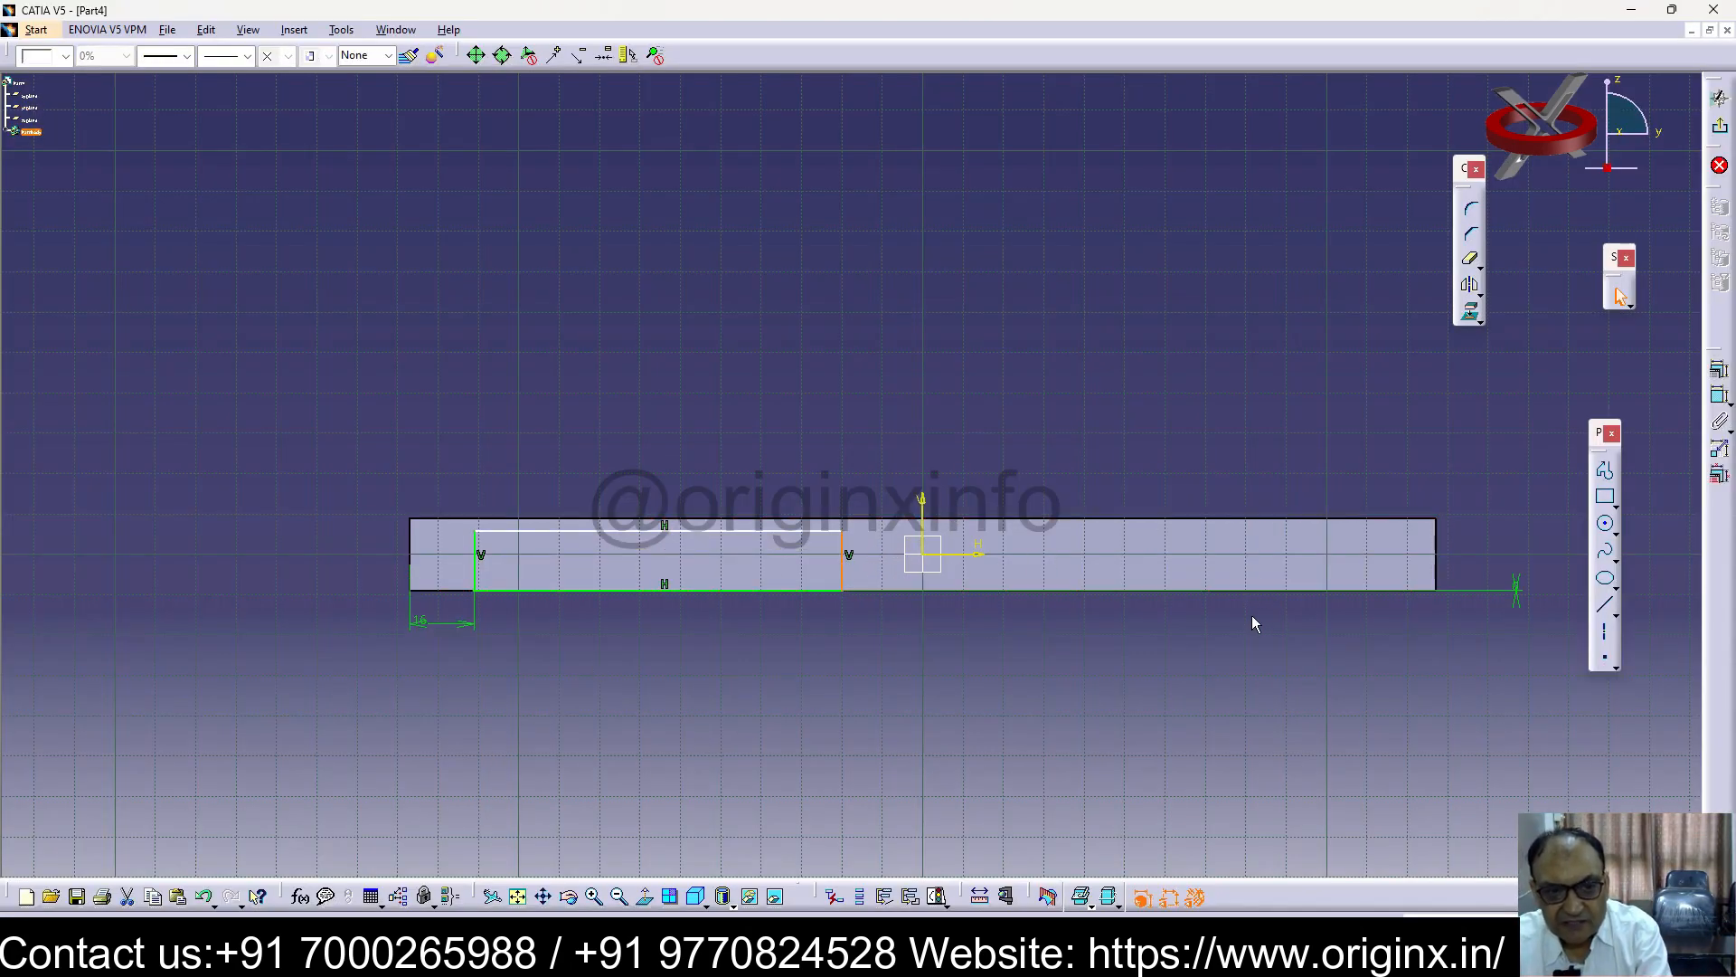
key(ctrl+z)
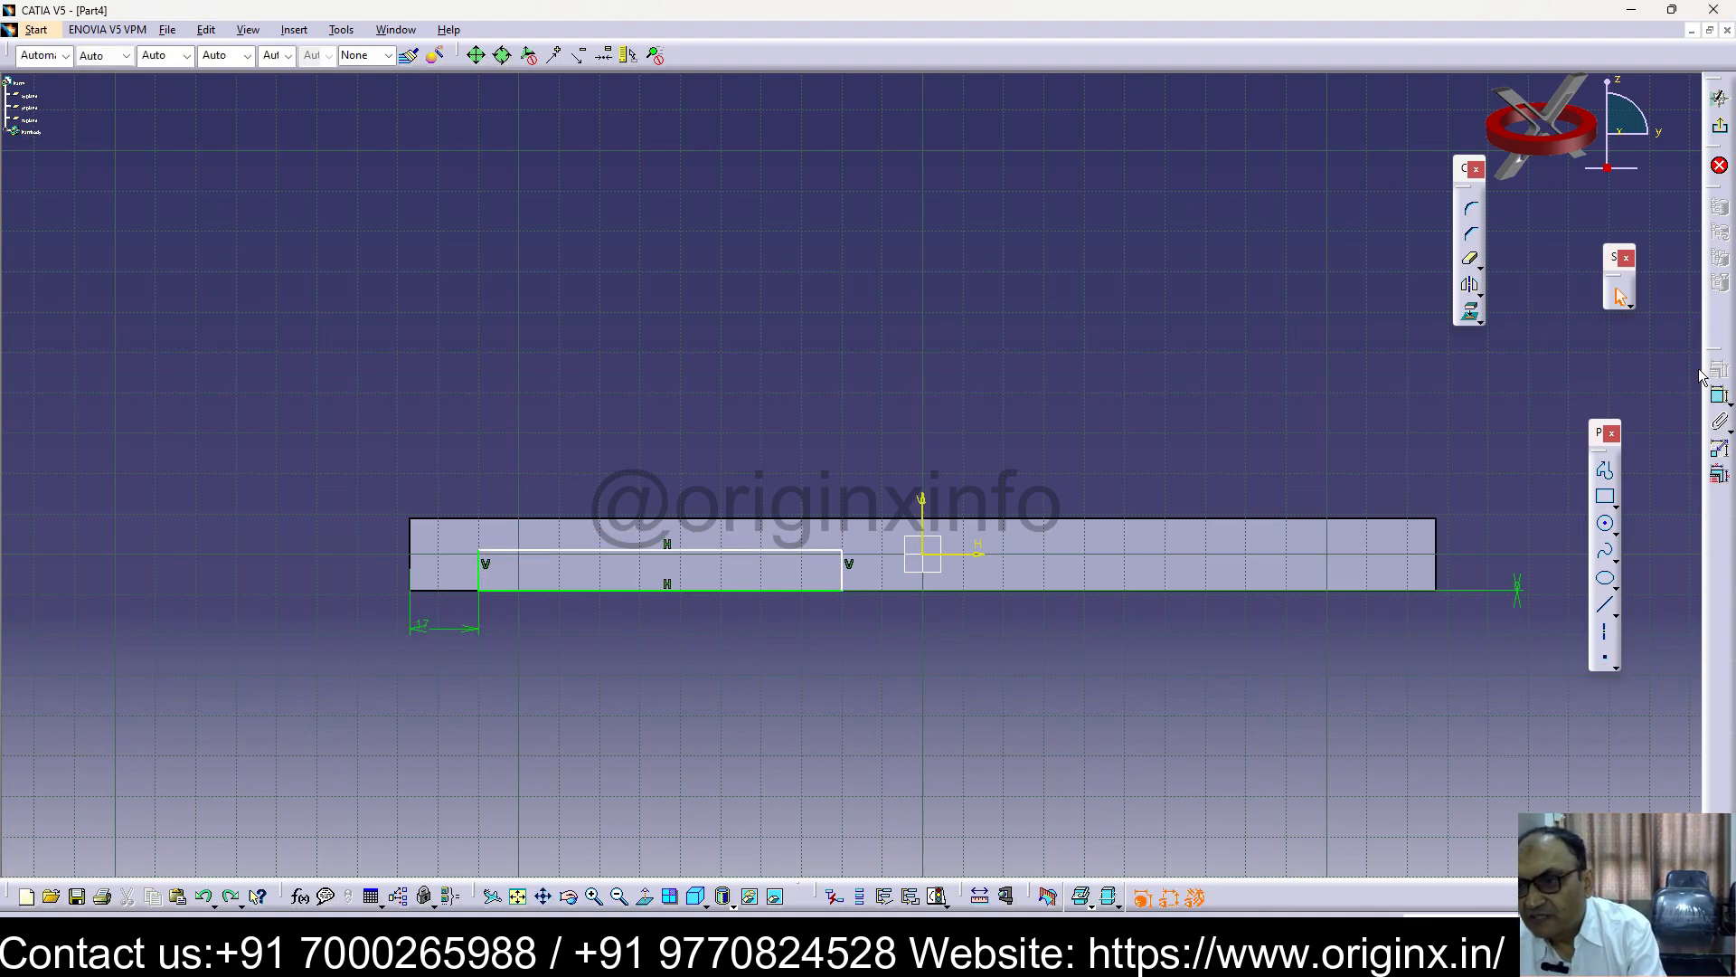
Dimension the small rectangle's height along its right edge and reduce it to a thin strip
click(1723, 403)
click(845, 570)
double_click(891, 573)
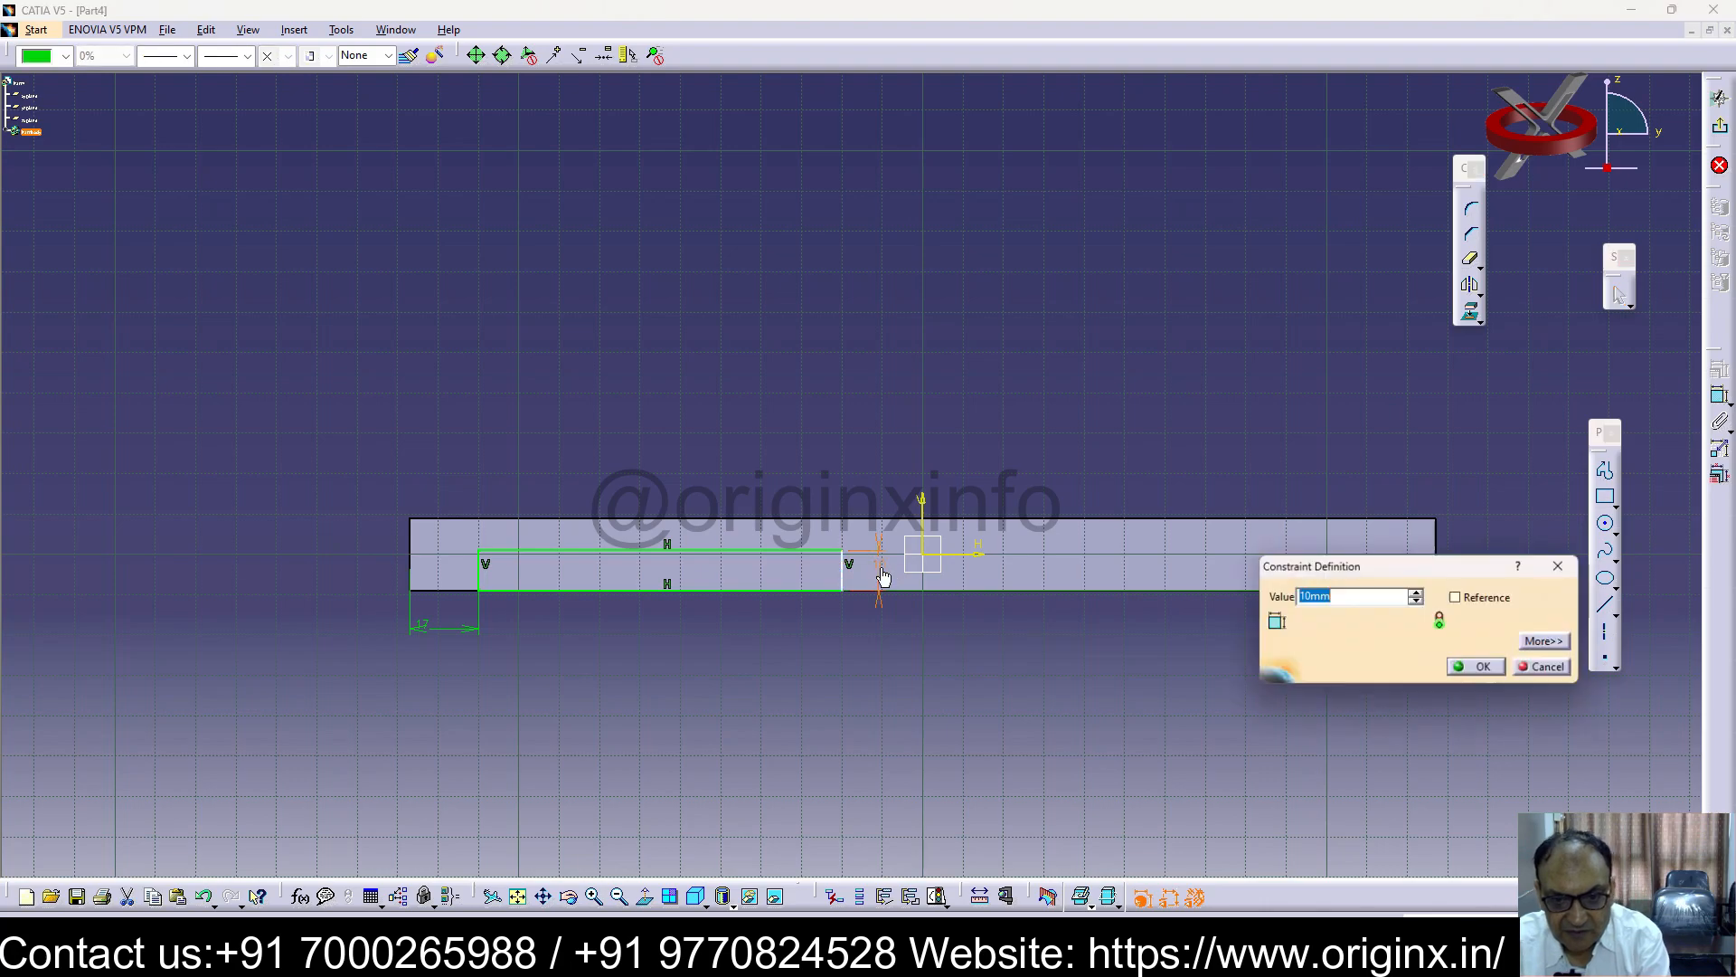
key(Return)
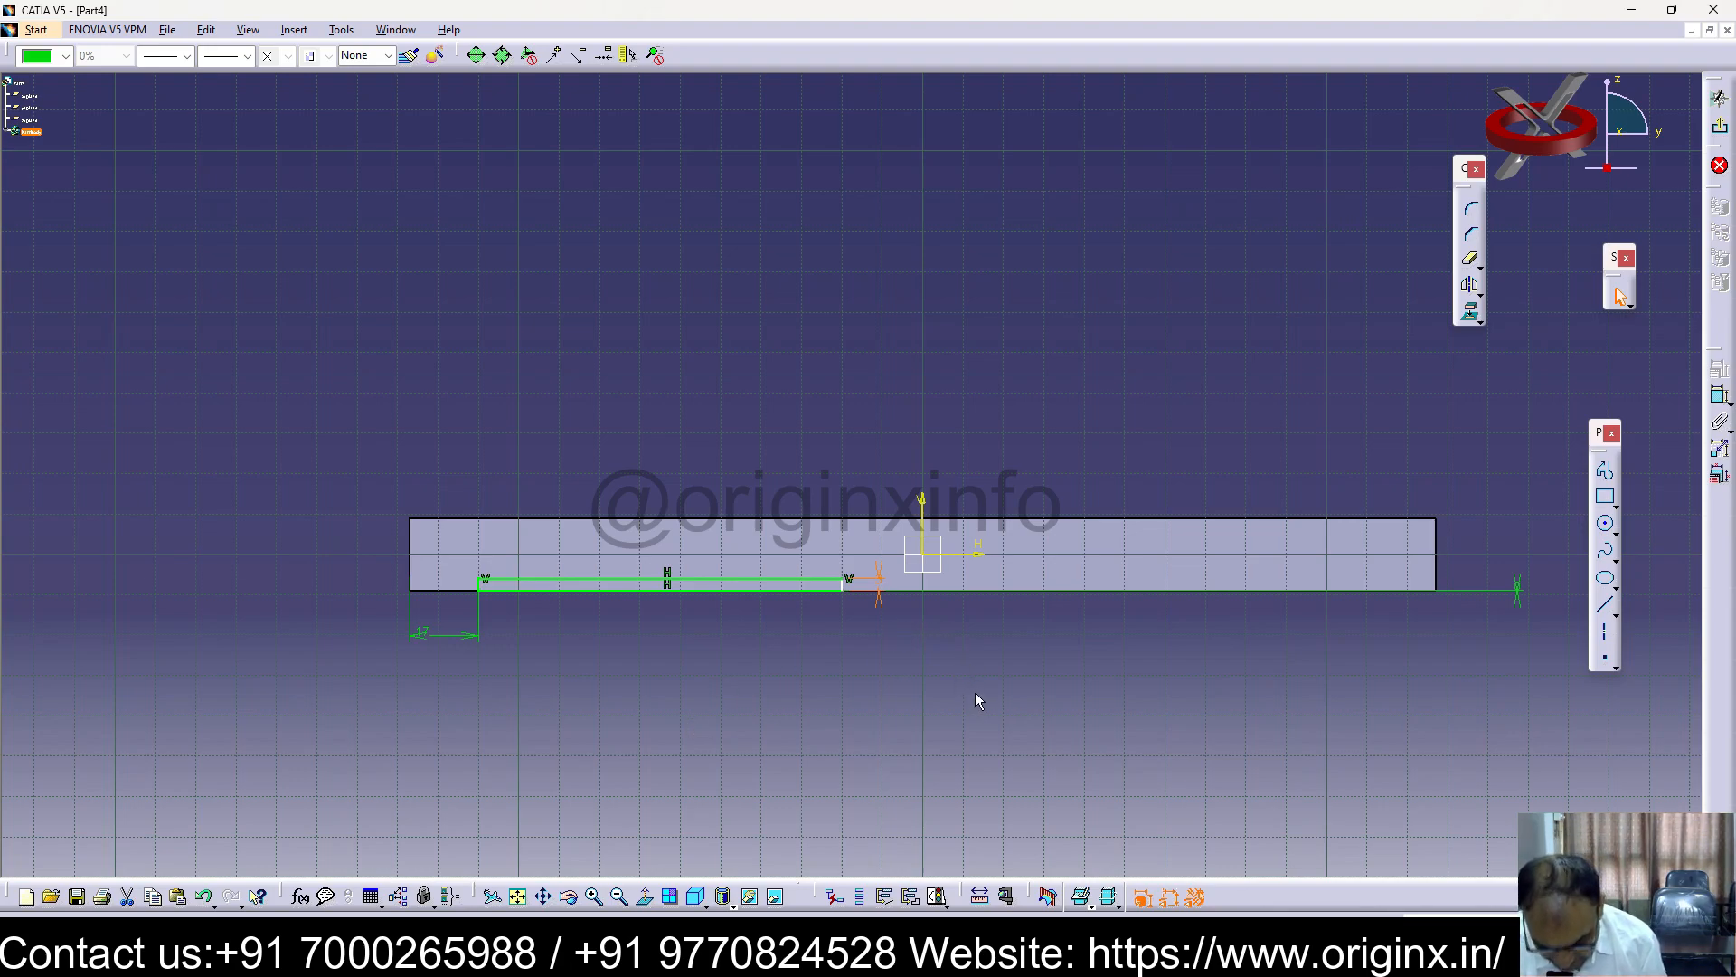
Draw a vertical axis from the sketch origin straight up to well above the block
click(1605, 631)
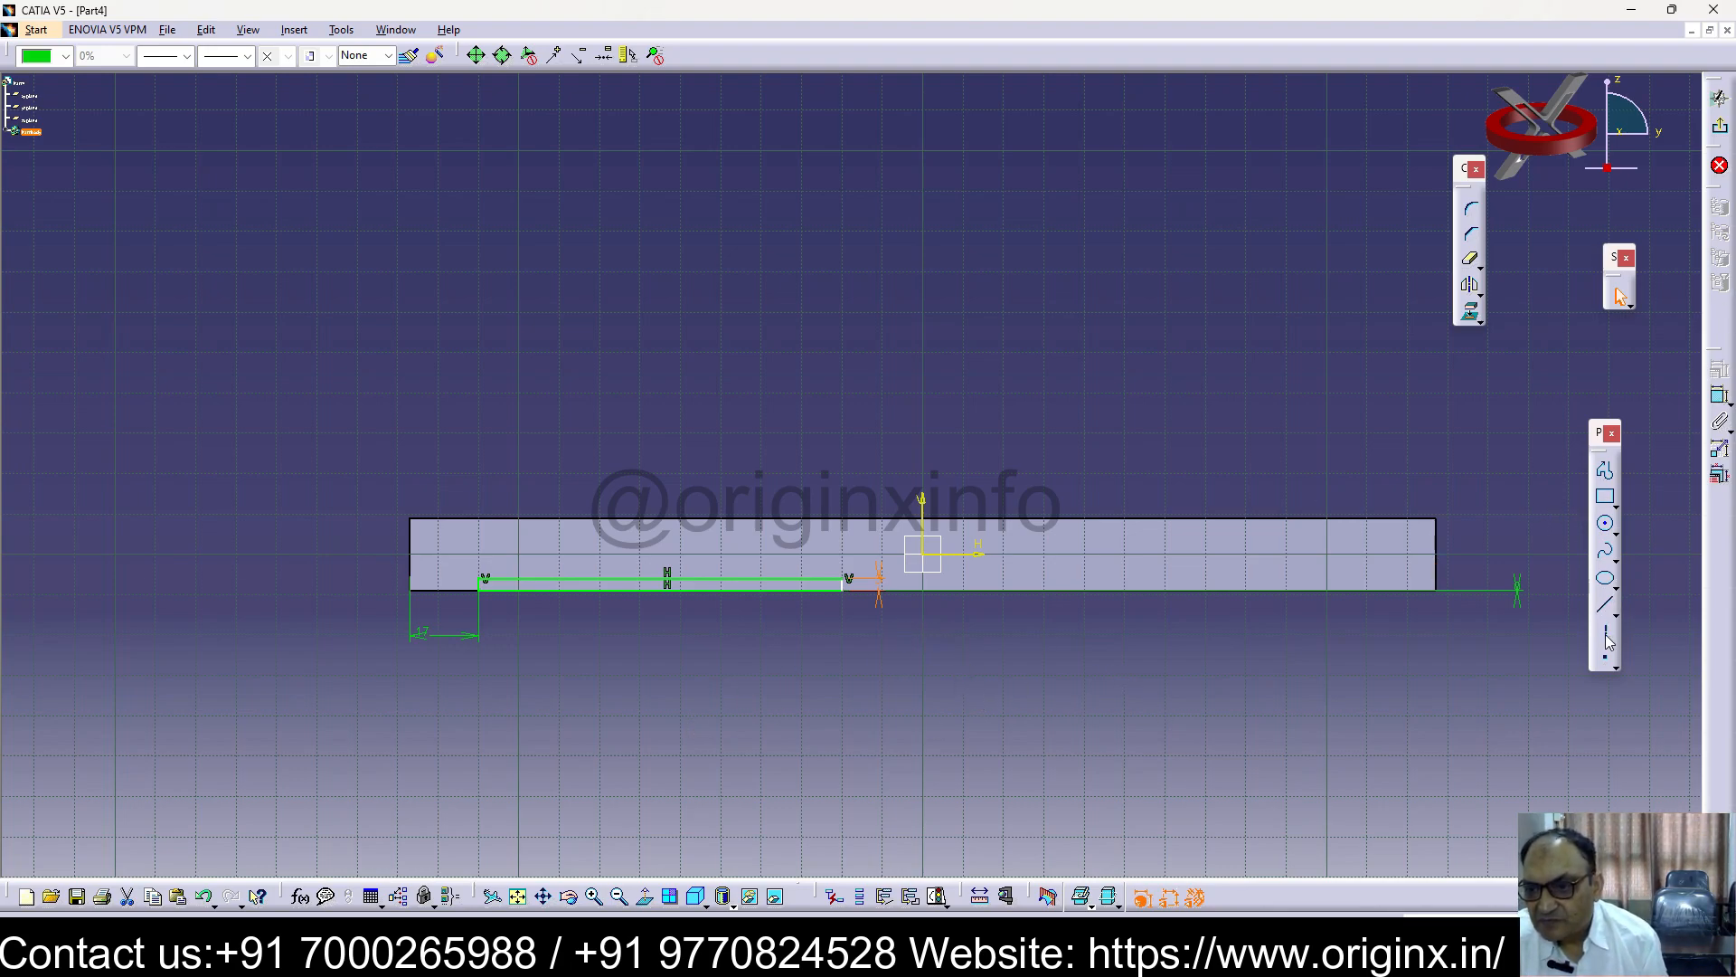
click(923, 554)
click(923, 271)
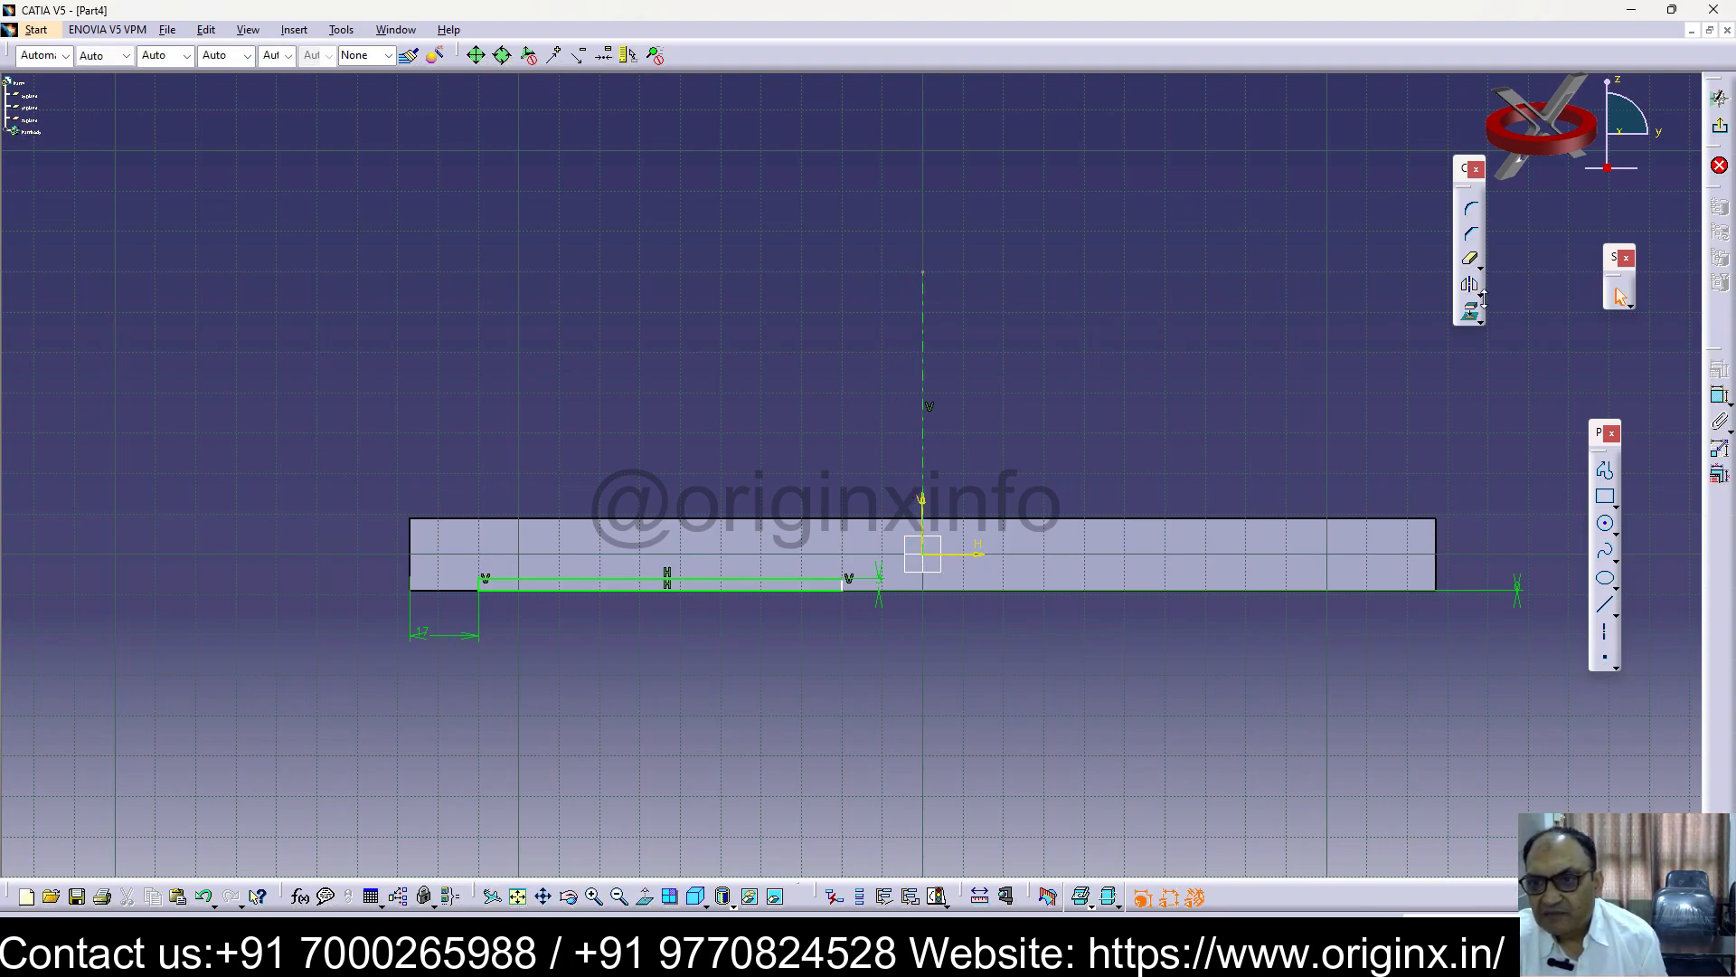
Try to mirror the small rectangle about the vertical axis within the sketch
drag(857, 546, 622, 667)
click(577, 580)
click(574, 591)
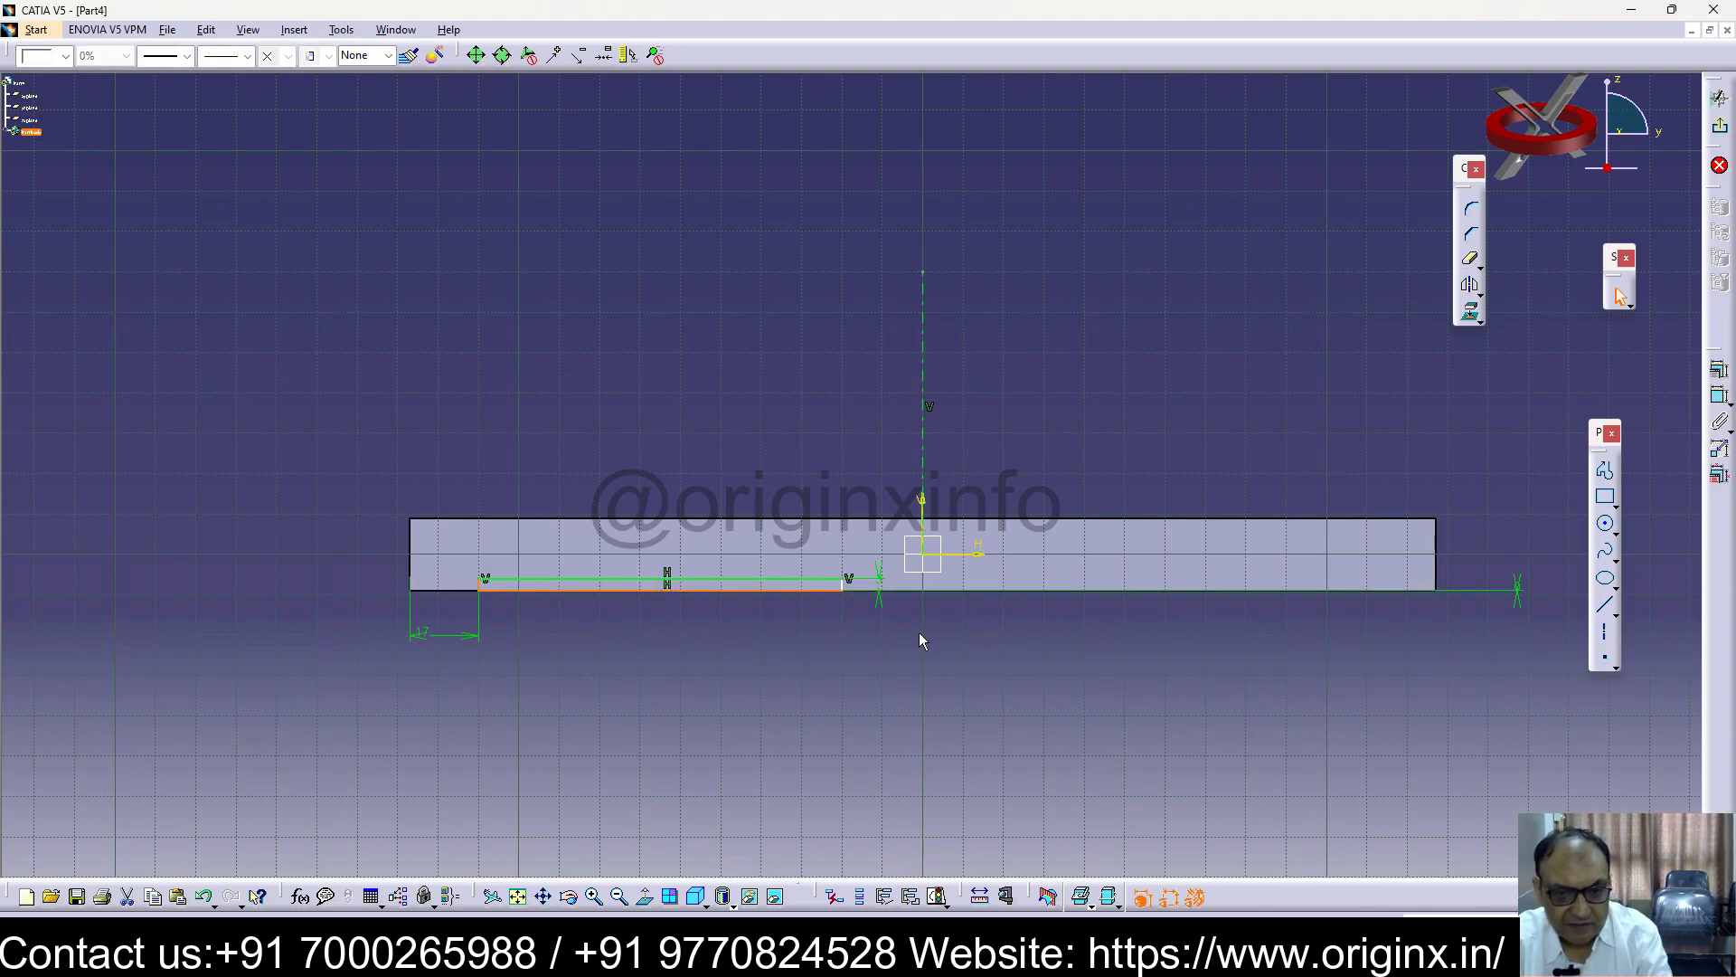
click(938, 380)
click(1475, 289)
drag(878, 510, 433, 688)
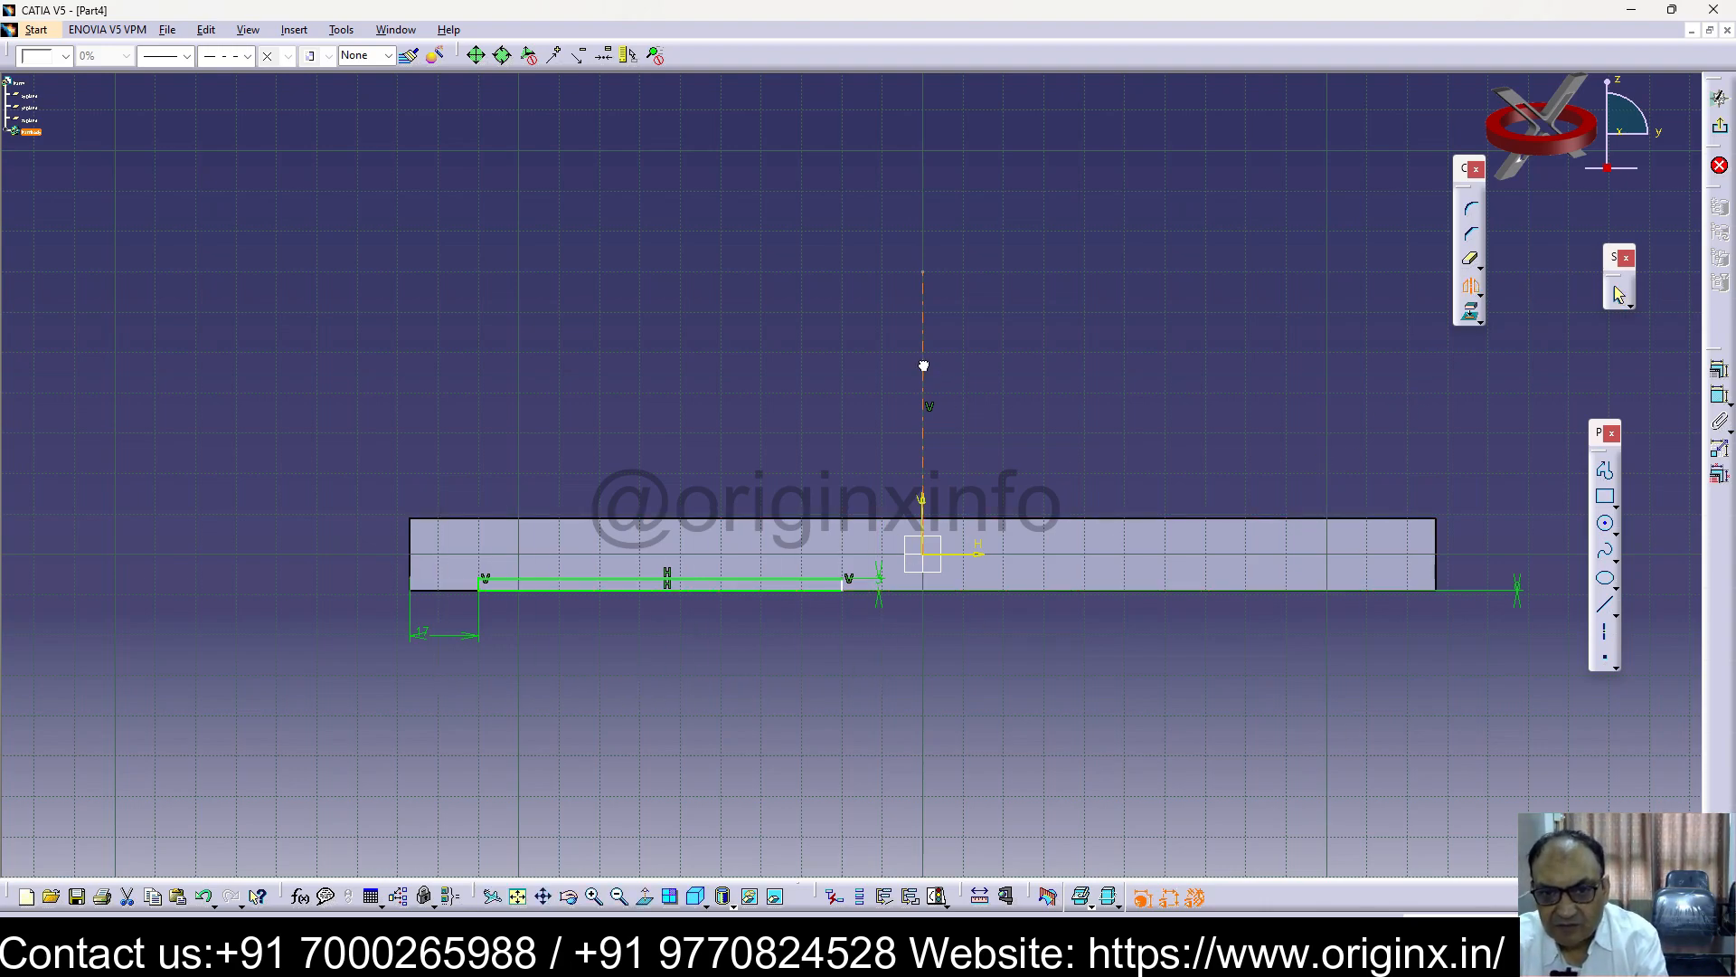
key(Escape)
Exit the sketch and pocket the small rectangle through the block with a depth of 87 mm
mouse_move(857, 728)
middle_down()
mouse_move(889, 745)
mouse_move(910, 720)
middle_up()
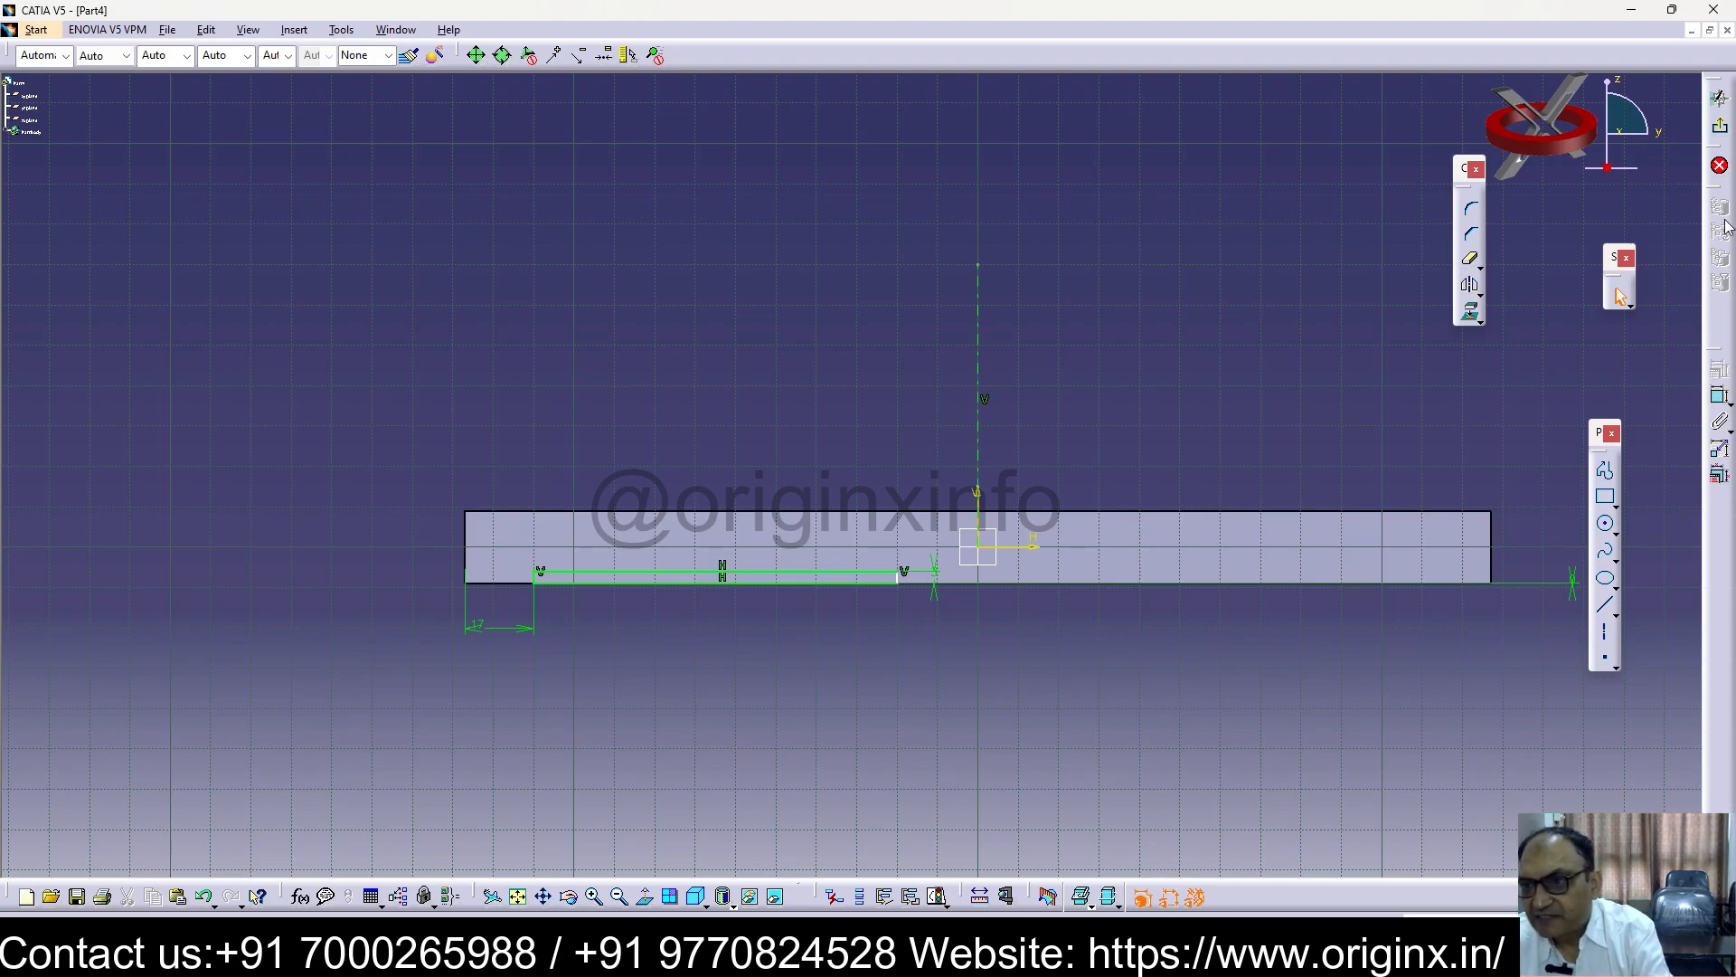
click(1720, 127)
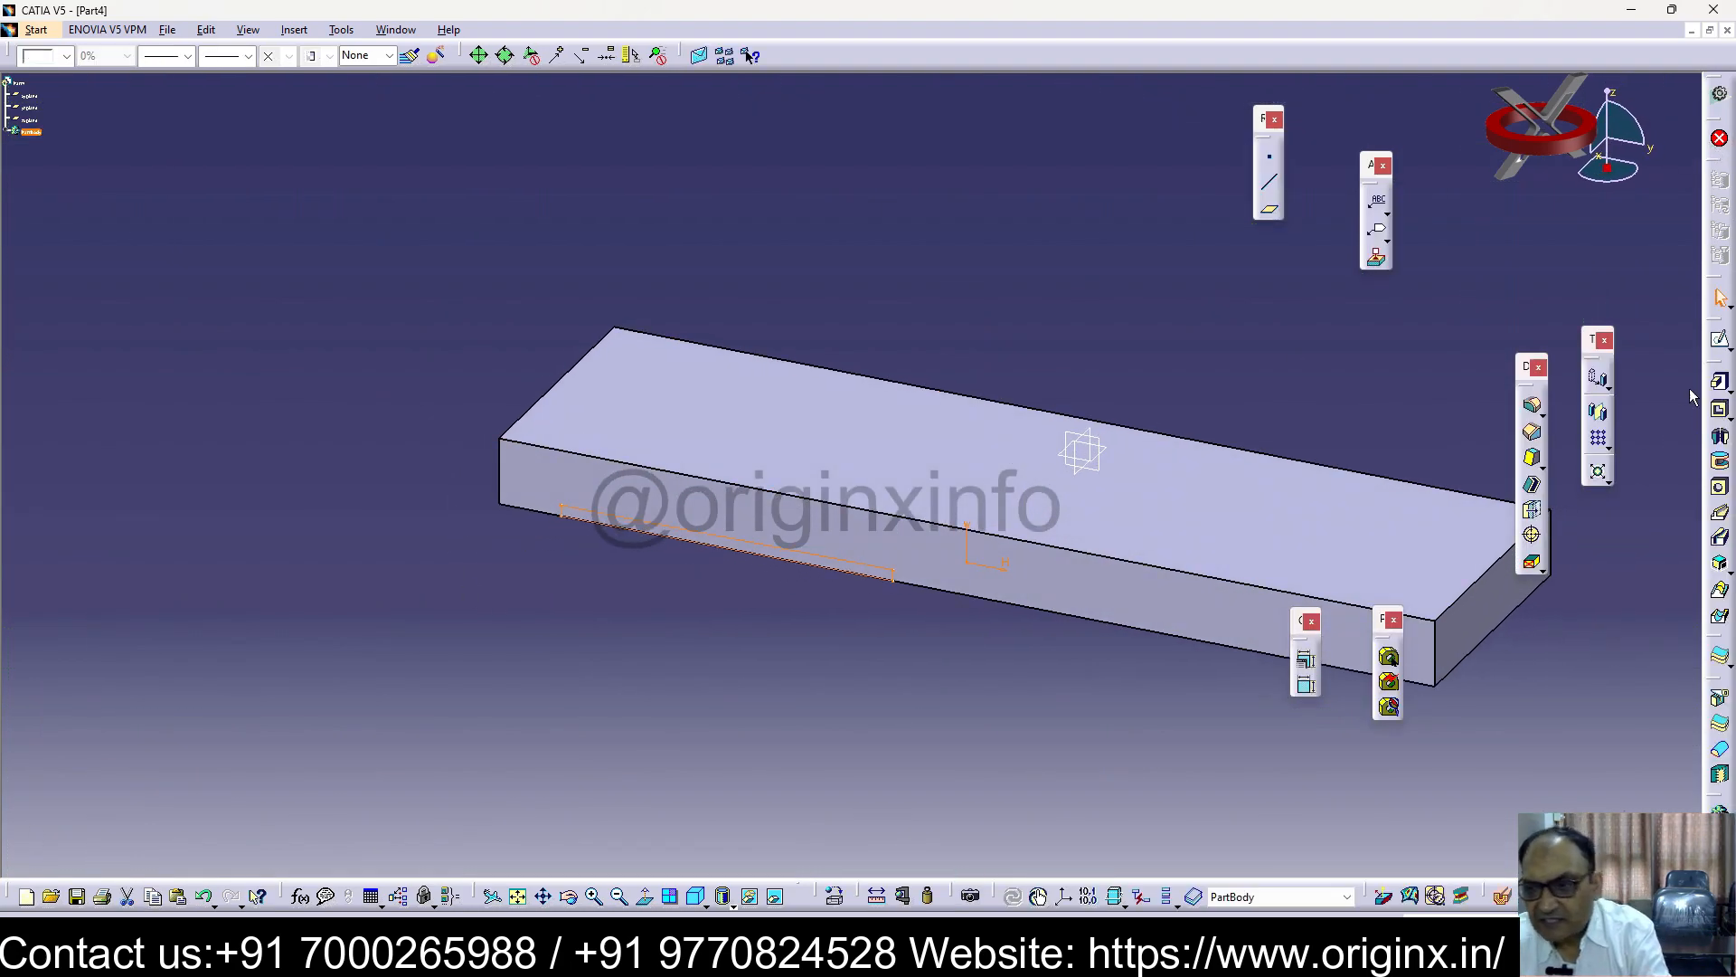
click(1721, 408)
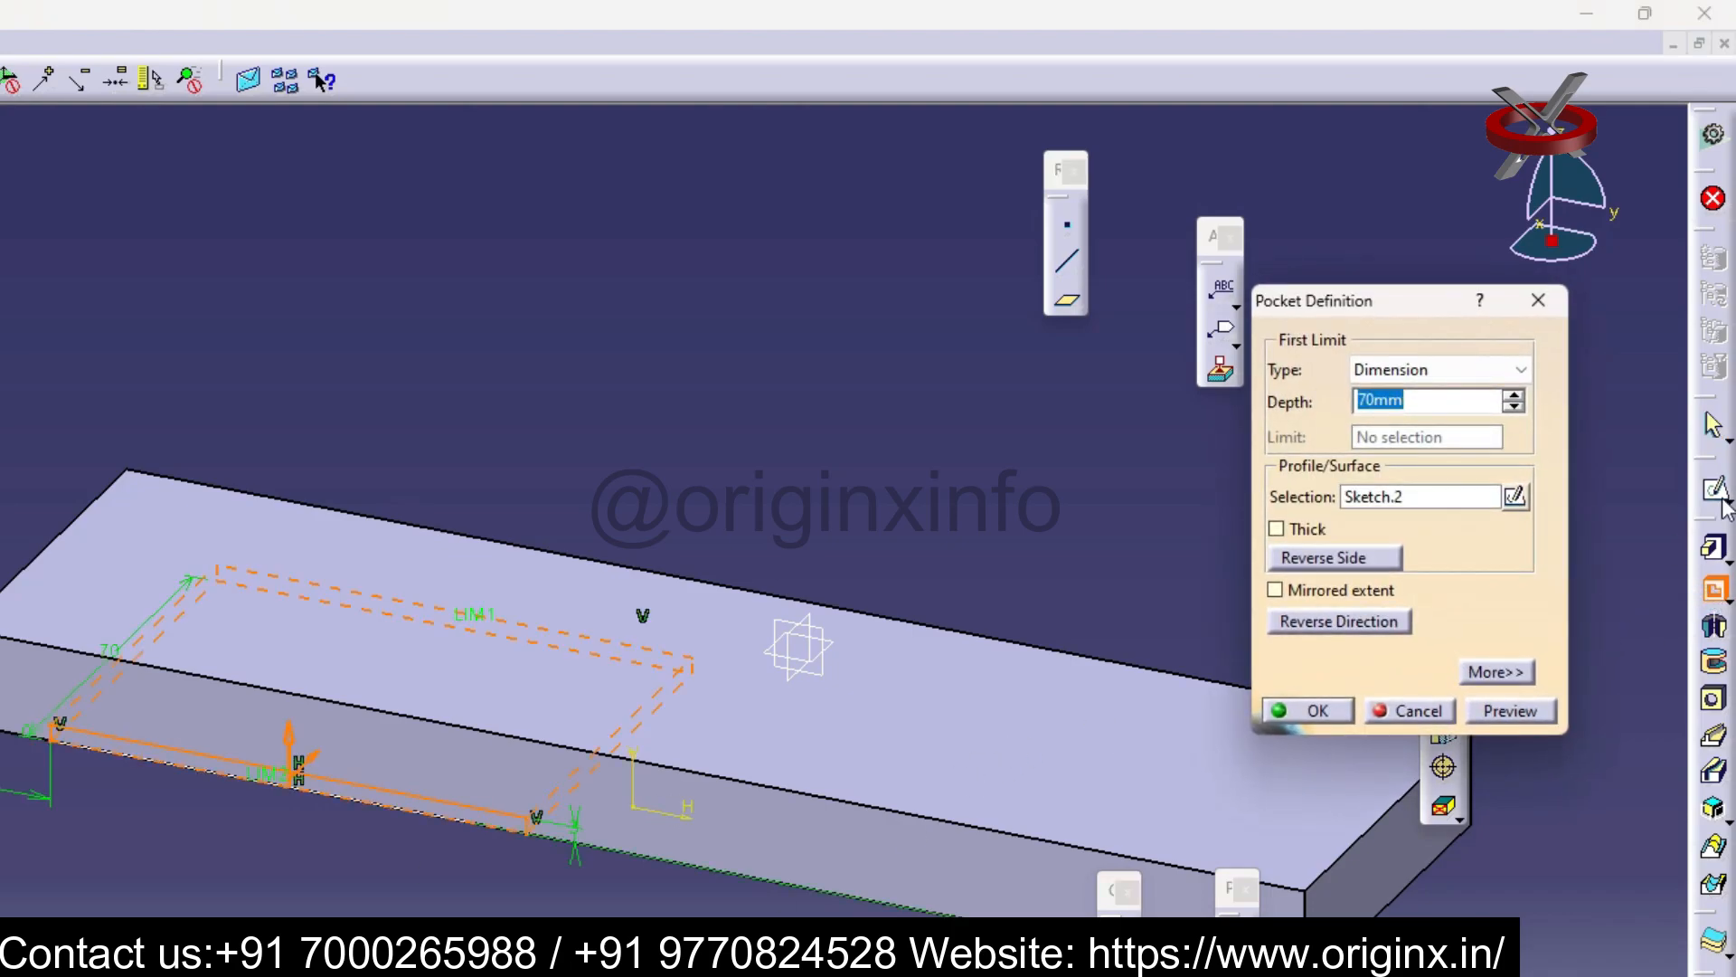
click(1516, 394)
click(1517, 394)
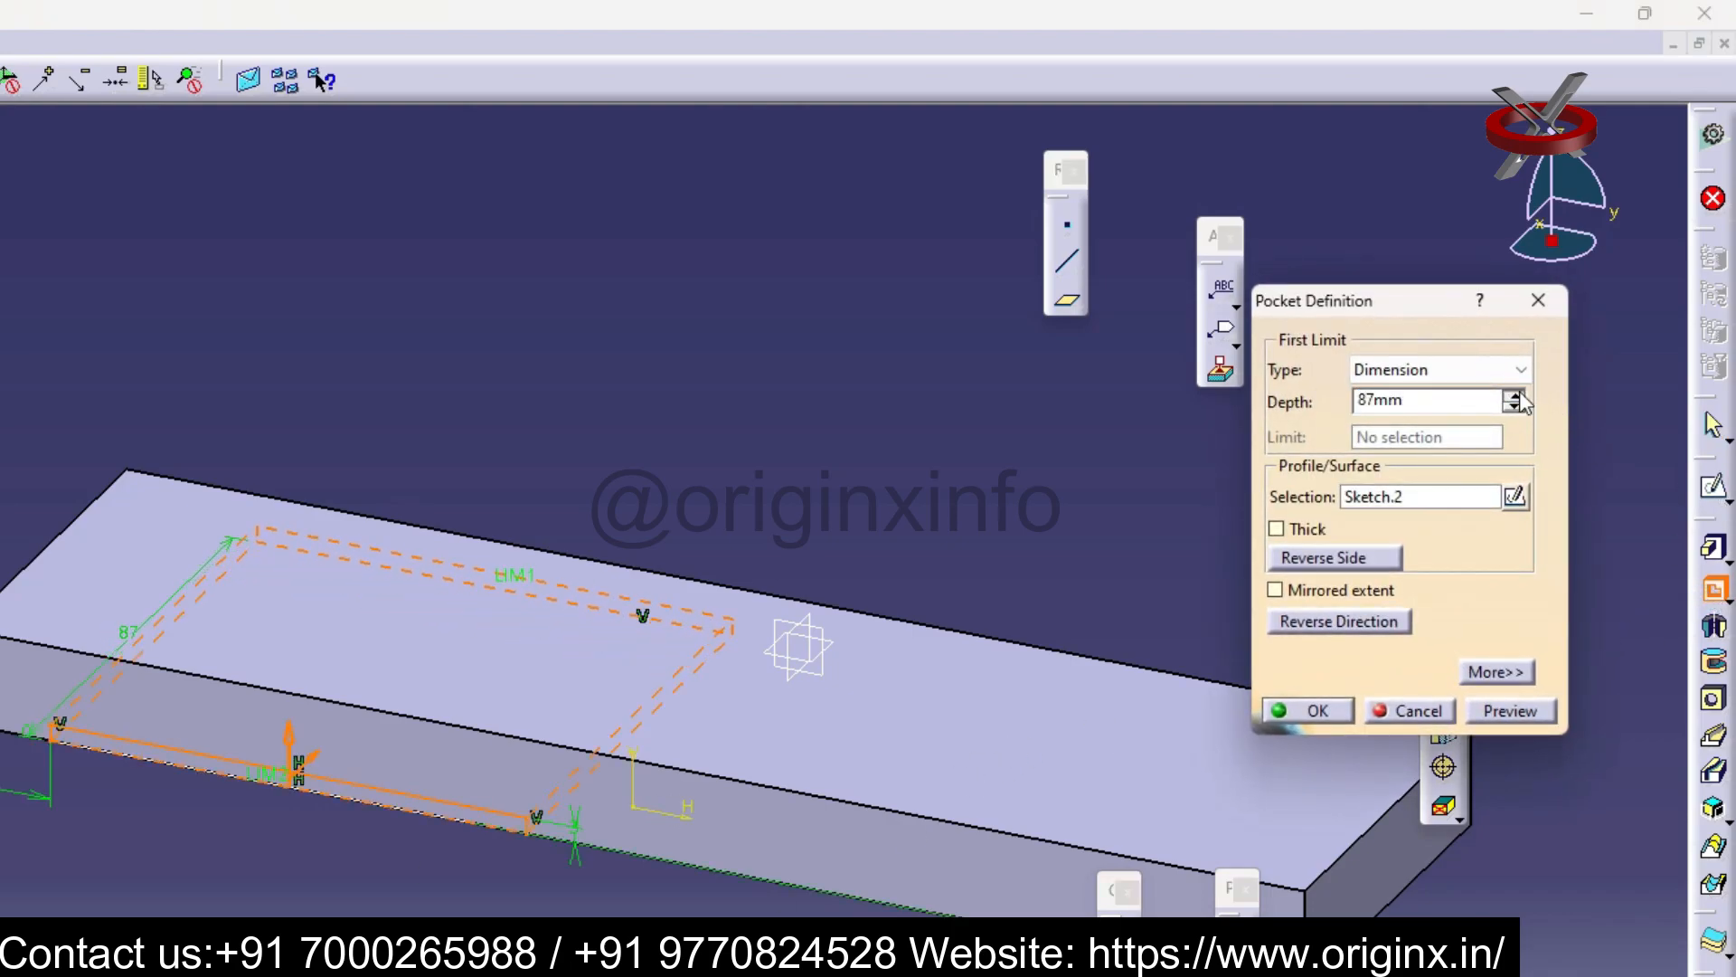
click(1309, 711)
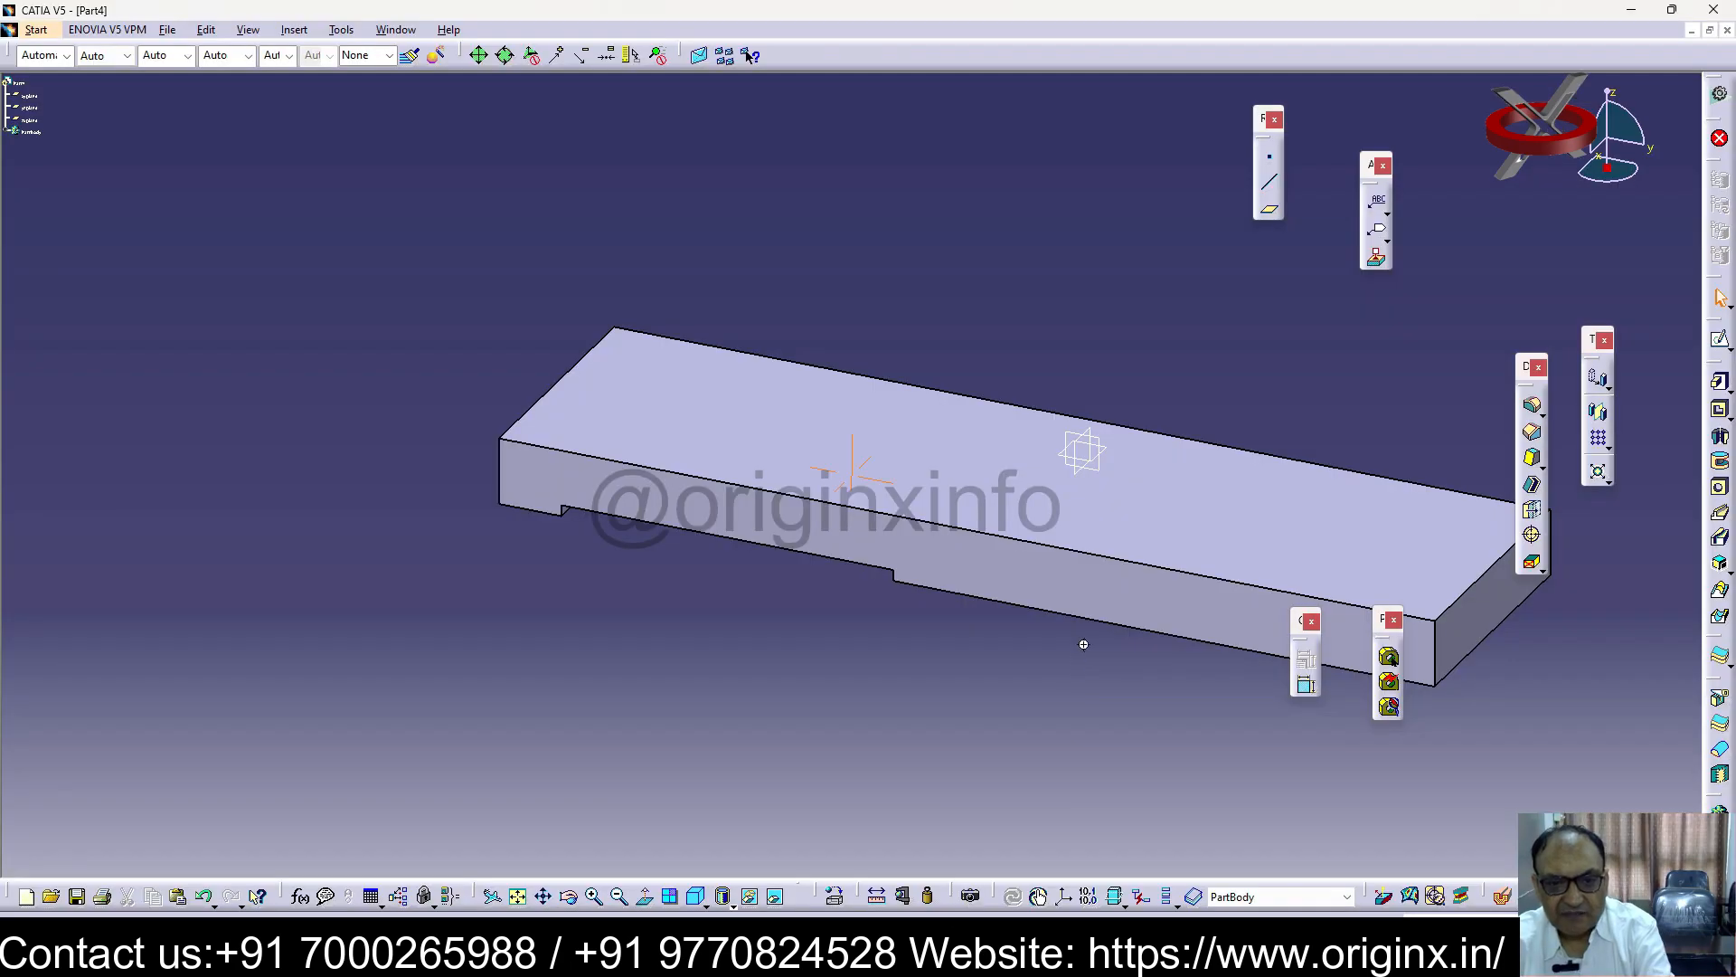
Mirror the pocket about the zx plane to cut a matching recess on the other half of the block's underside
middle_drag(1084, 644, 1087, 608)
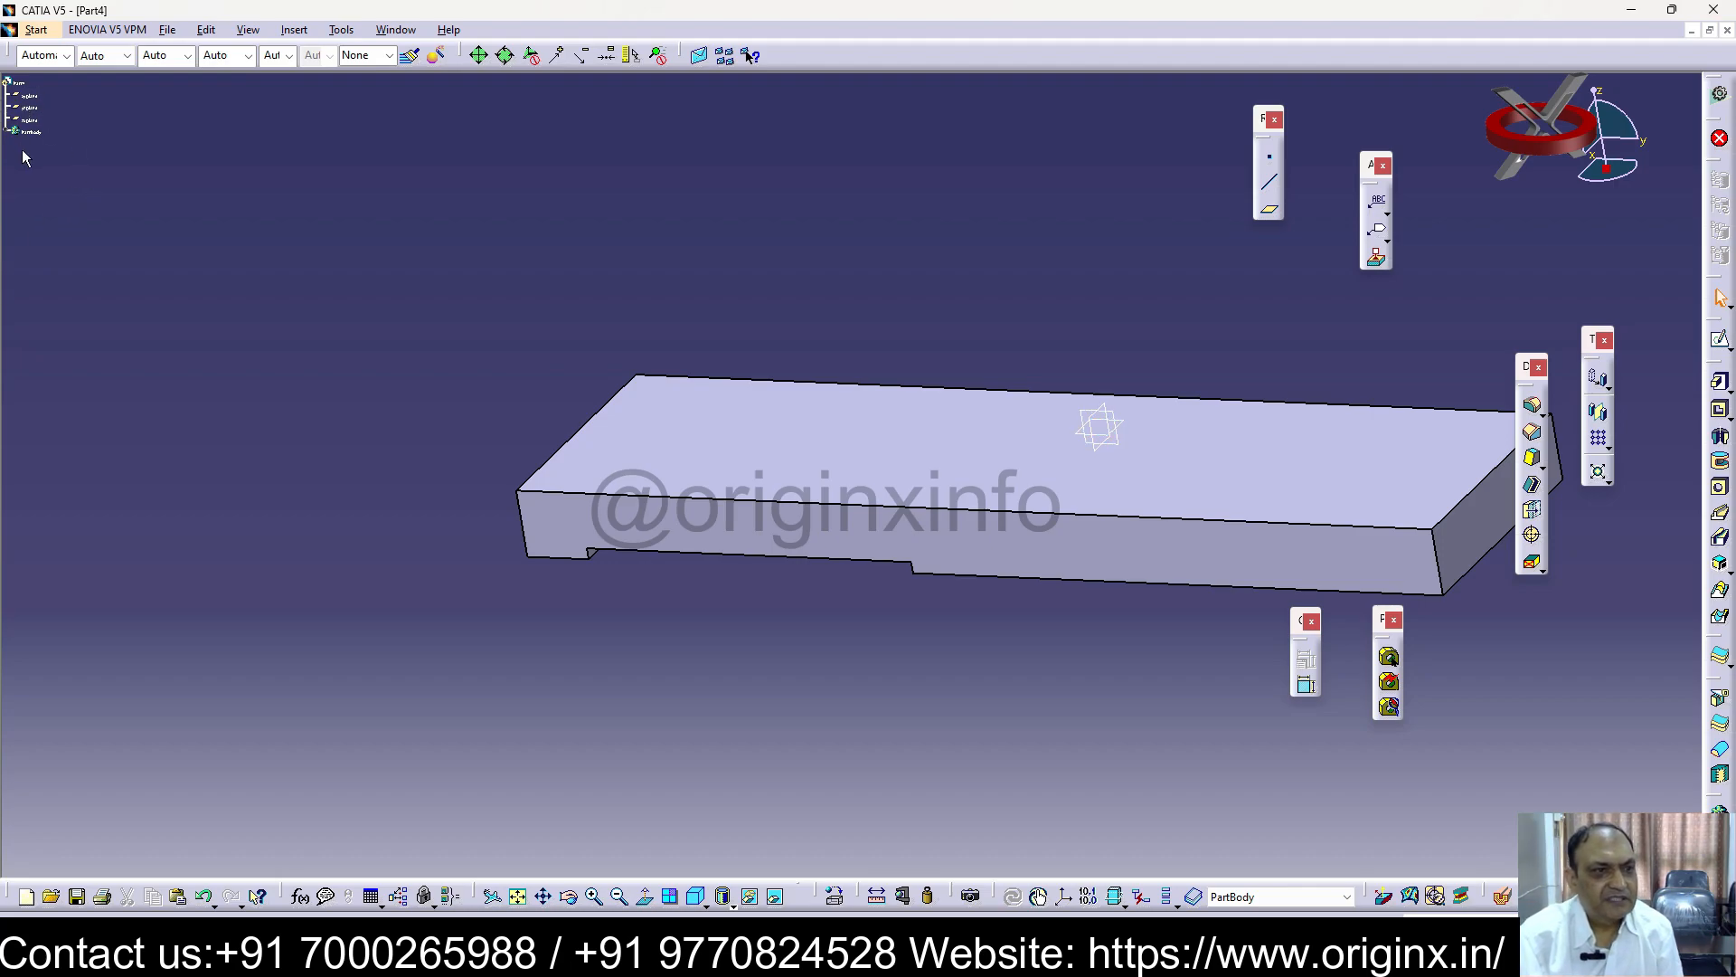
scroll(36, 127, up, 1)
click(8, 213)
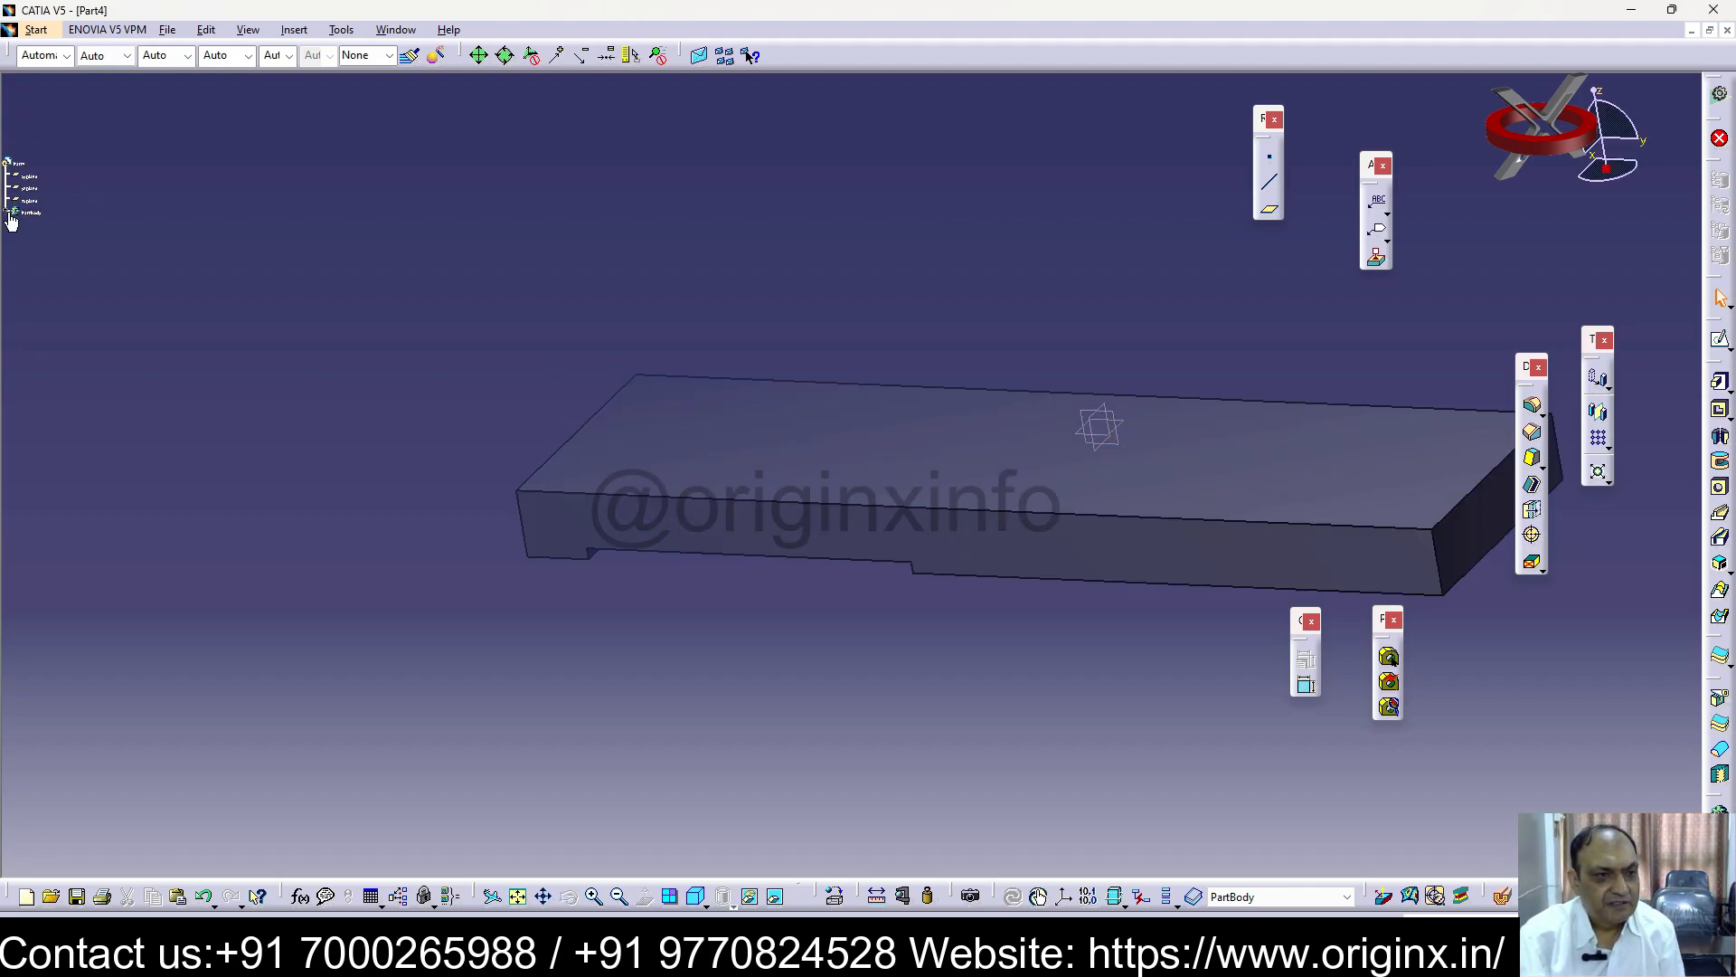
click(11, 213)
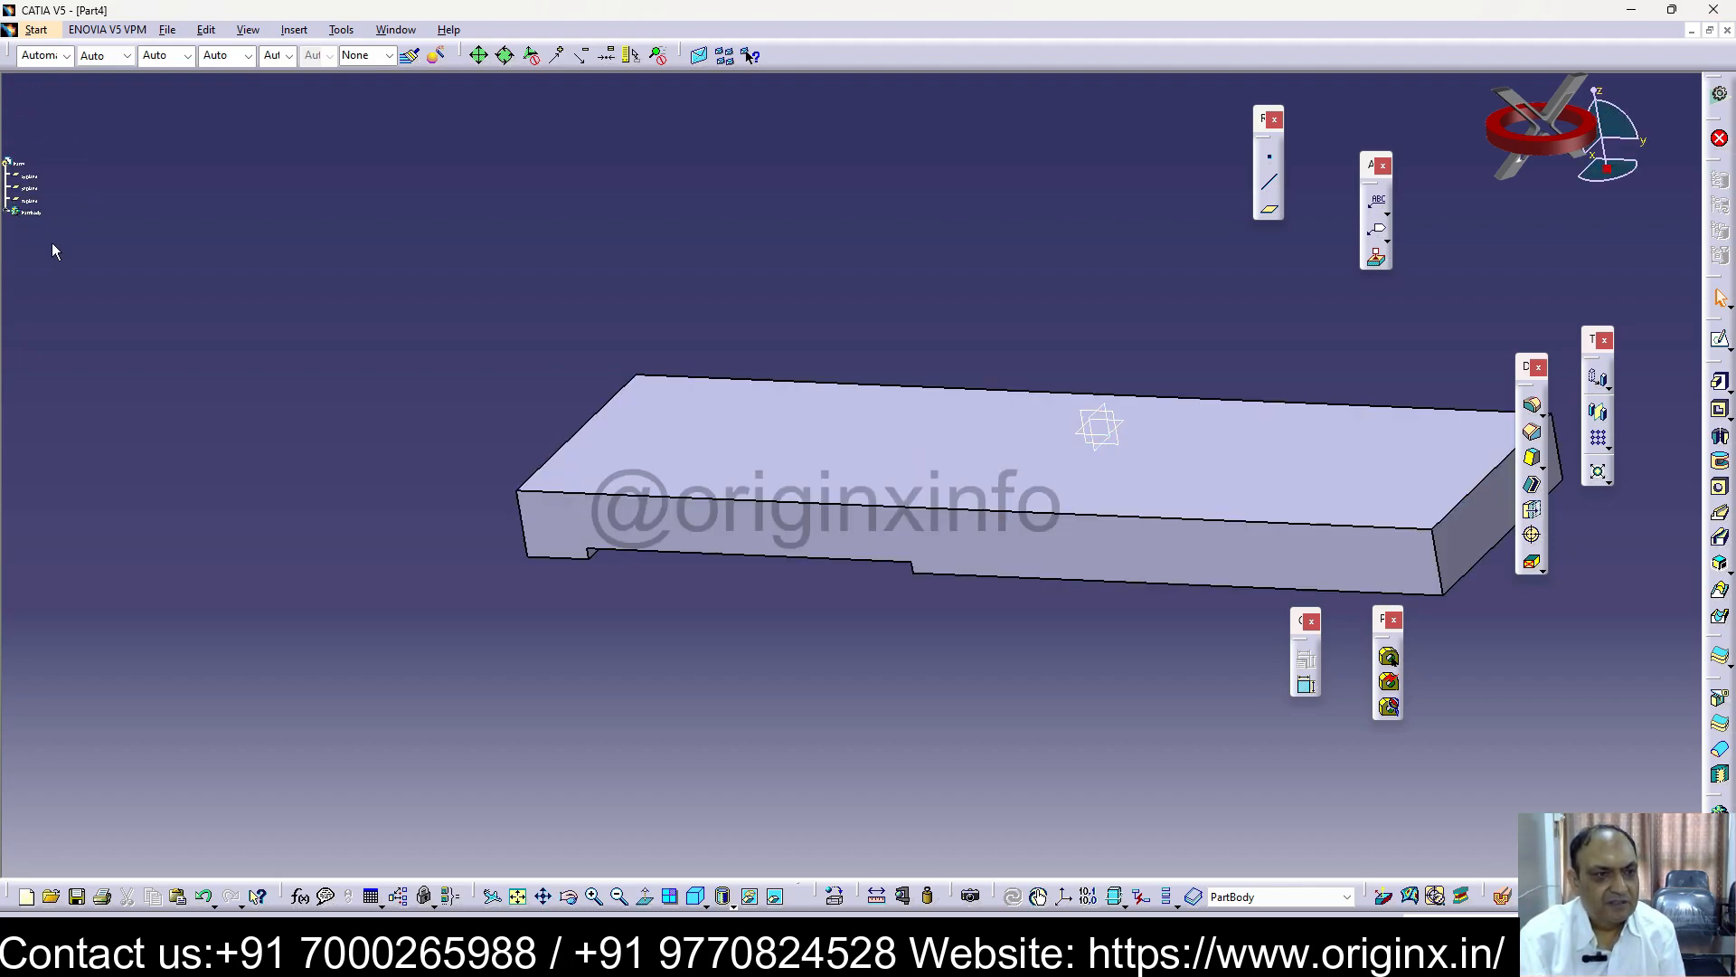
click(752, 640)
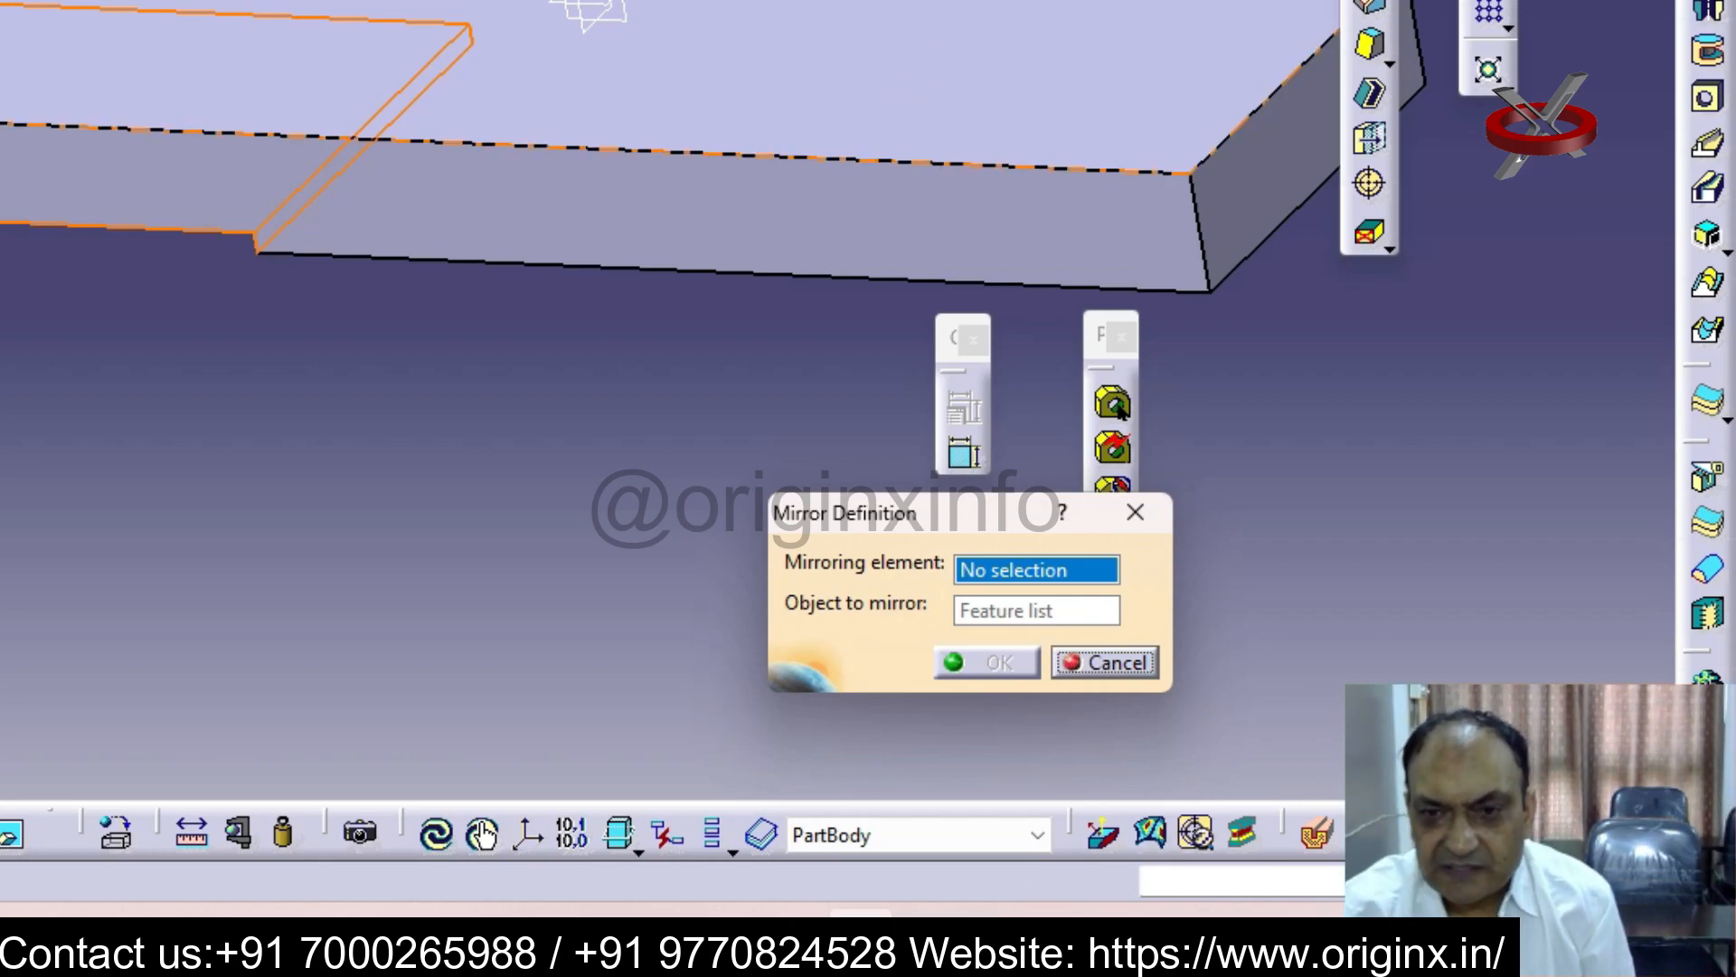
click(589, 12)
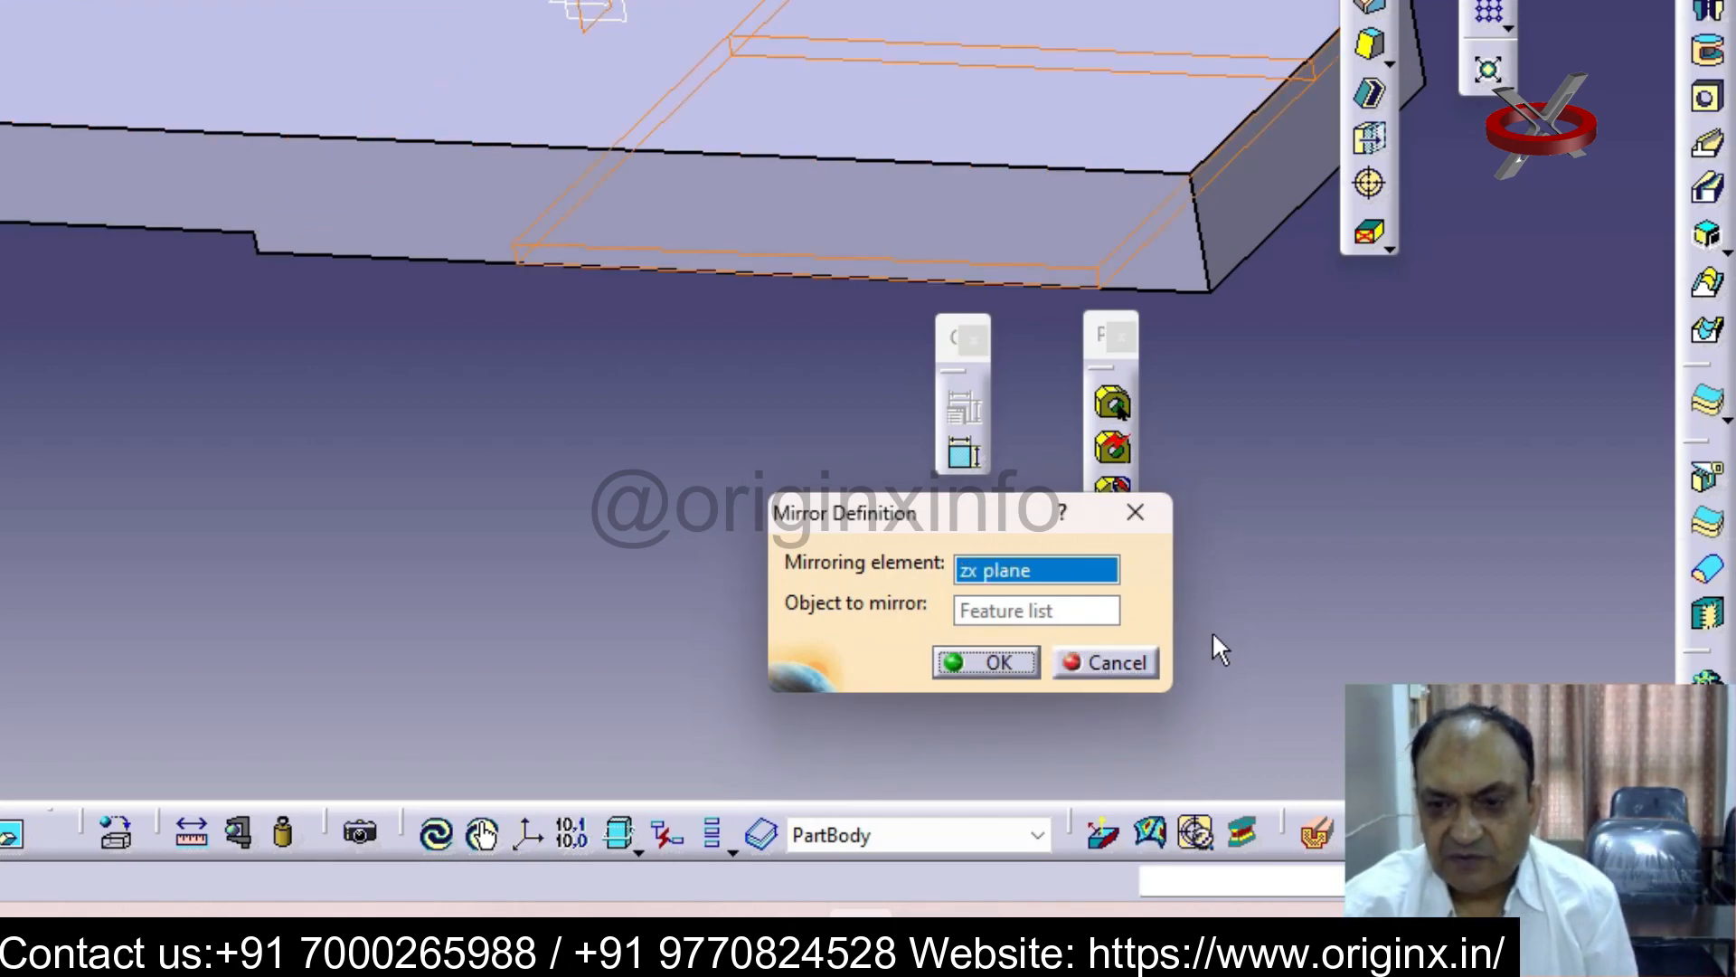
click(964, 655)
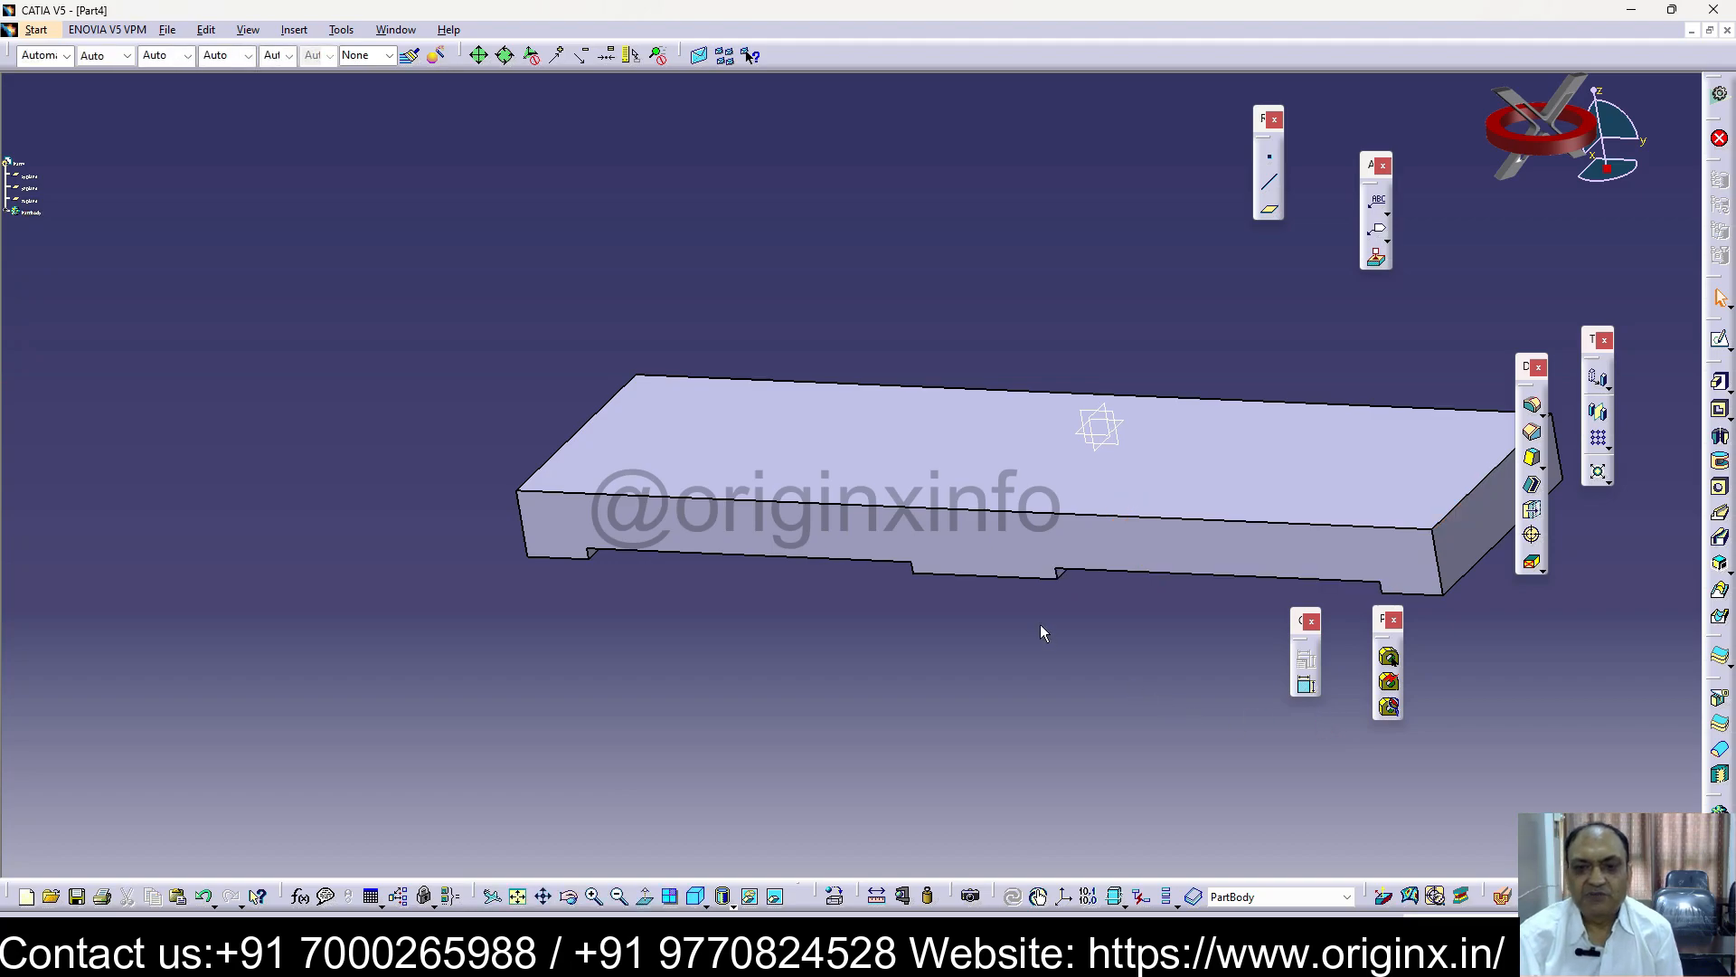
Open a sketch on the block's long front face and draw a rectangle just above it, its left edge about 40 mm from the vertical axis
mouse_move(1042, 633)
middle_down()
mouse_move(1136, 643)
mouse_move(1007, 632)
mouse_move(1047, 581)
mouse_move(1035, 626)
middle_up()
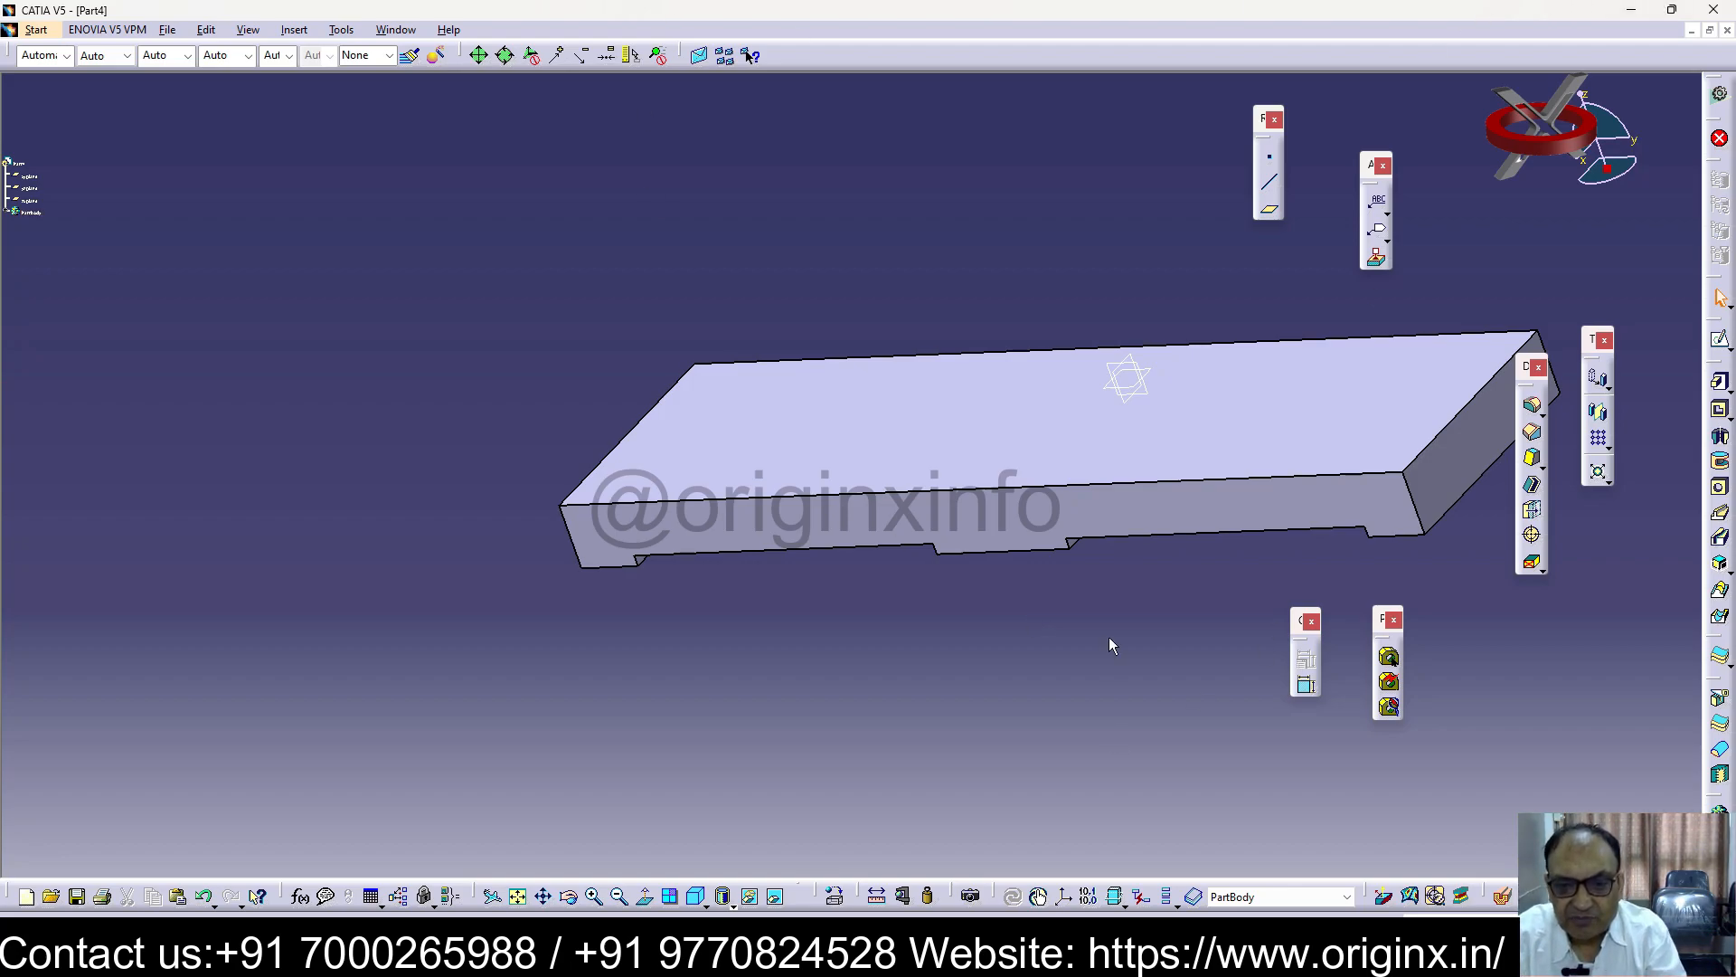
click(961, 516)
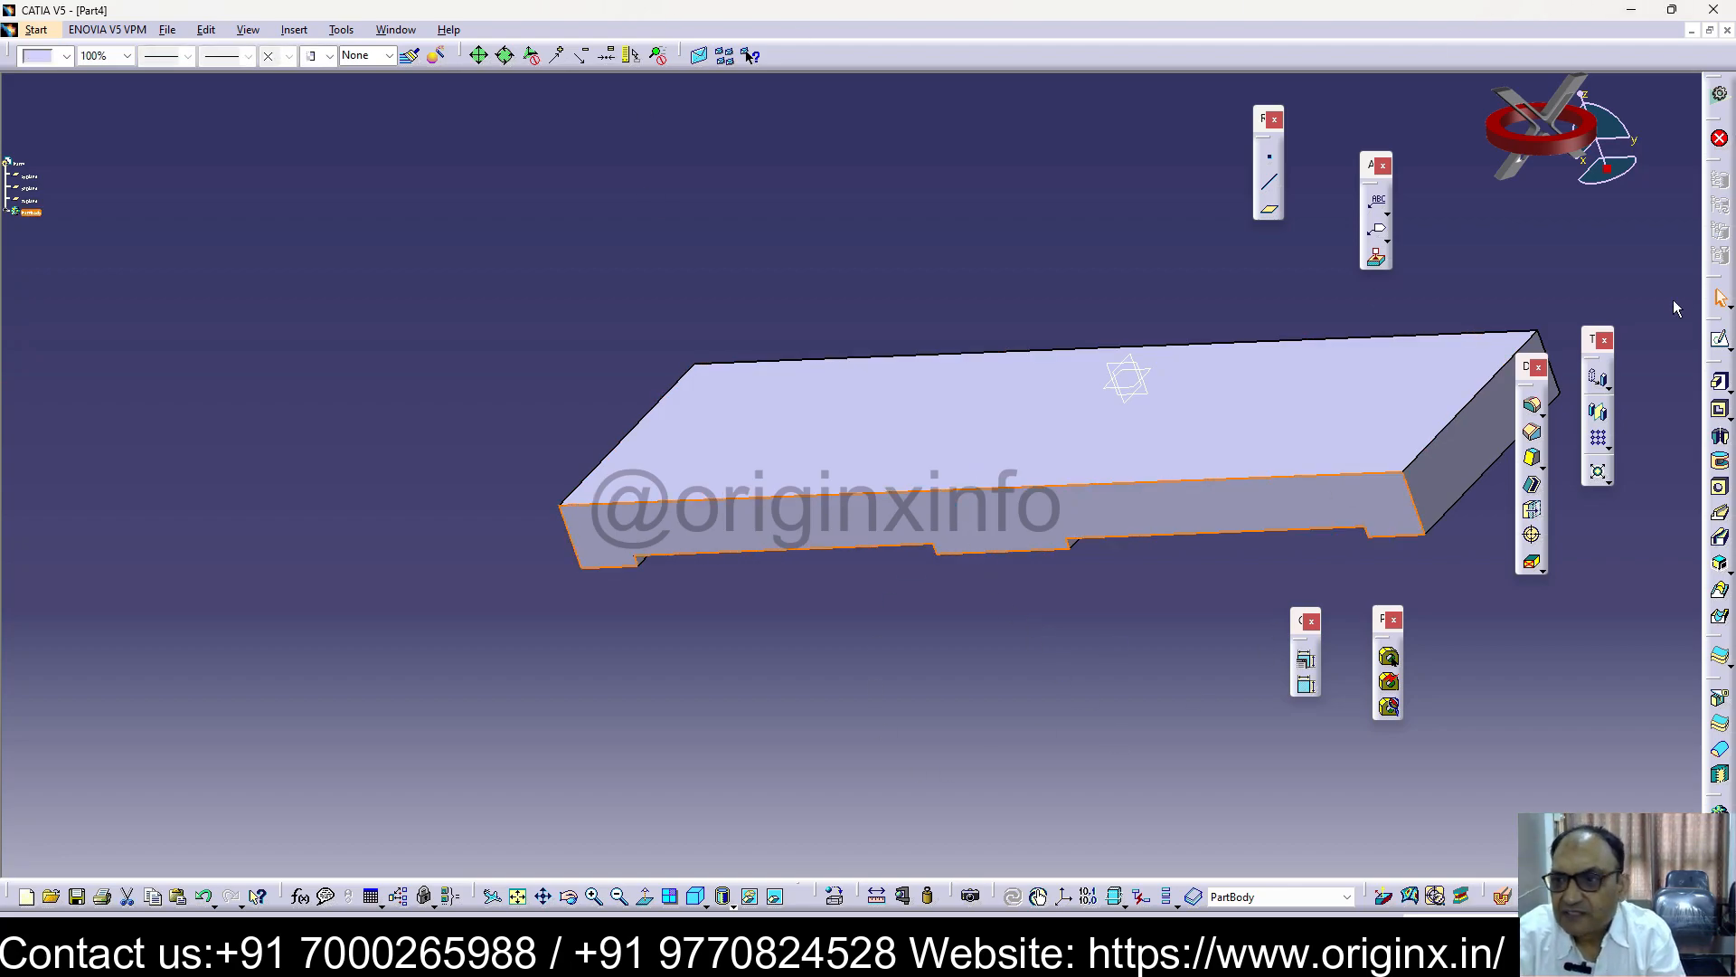
click(1720, 338)
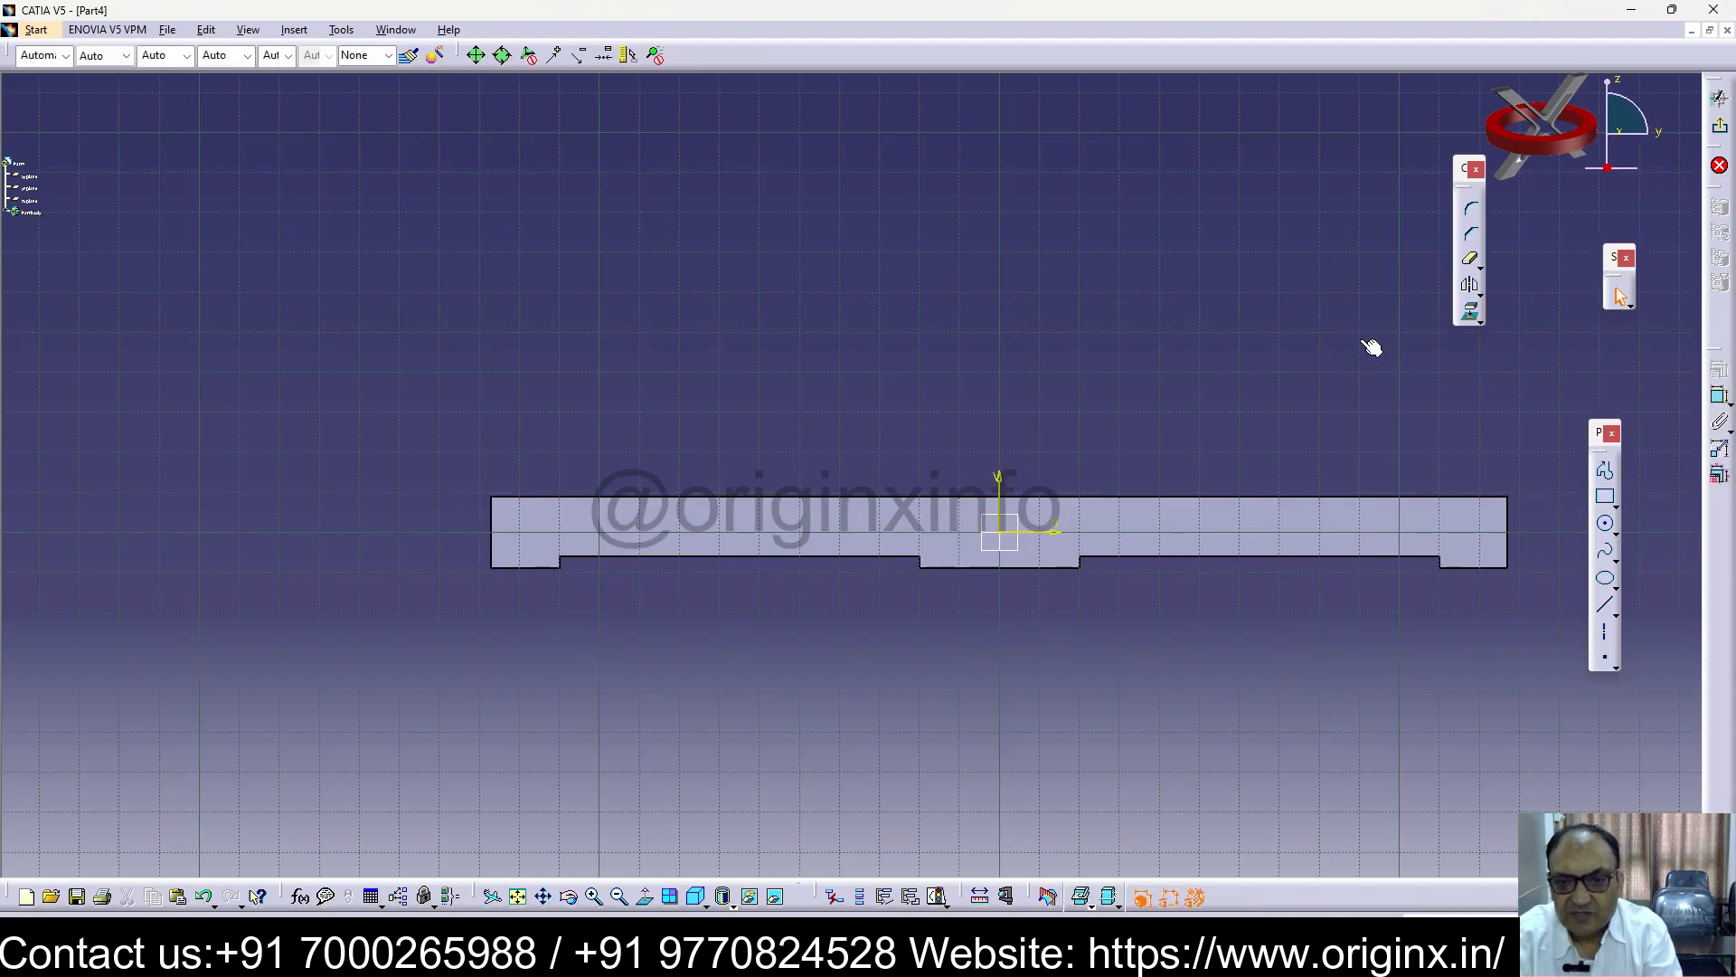
click(1614, 503)
click(1514, 510)
click(839, 492)
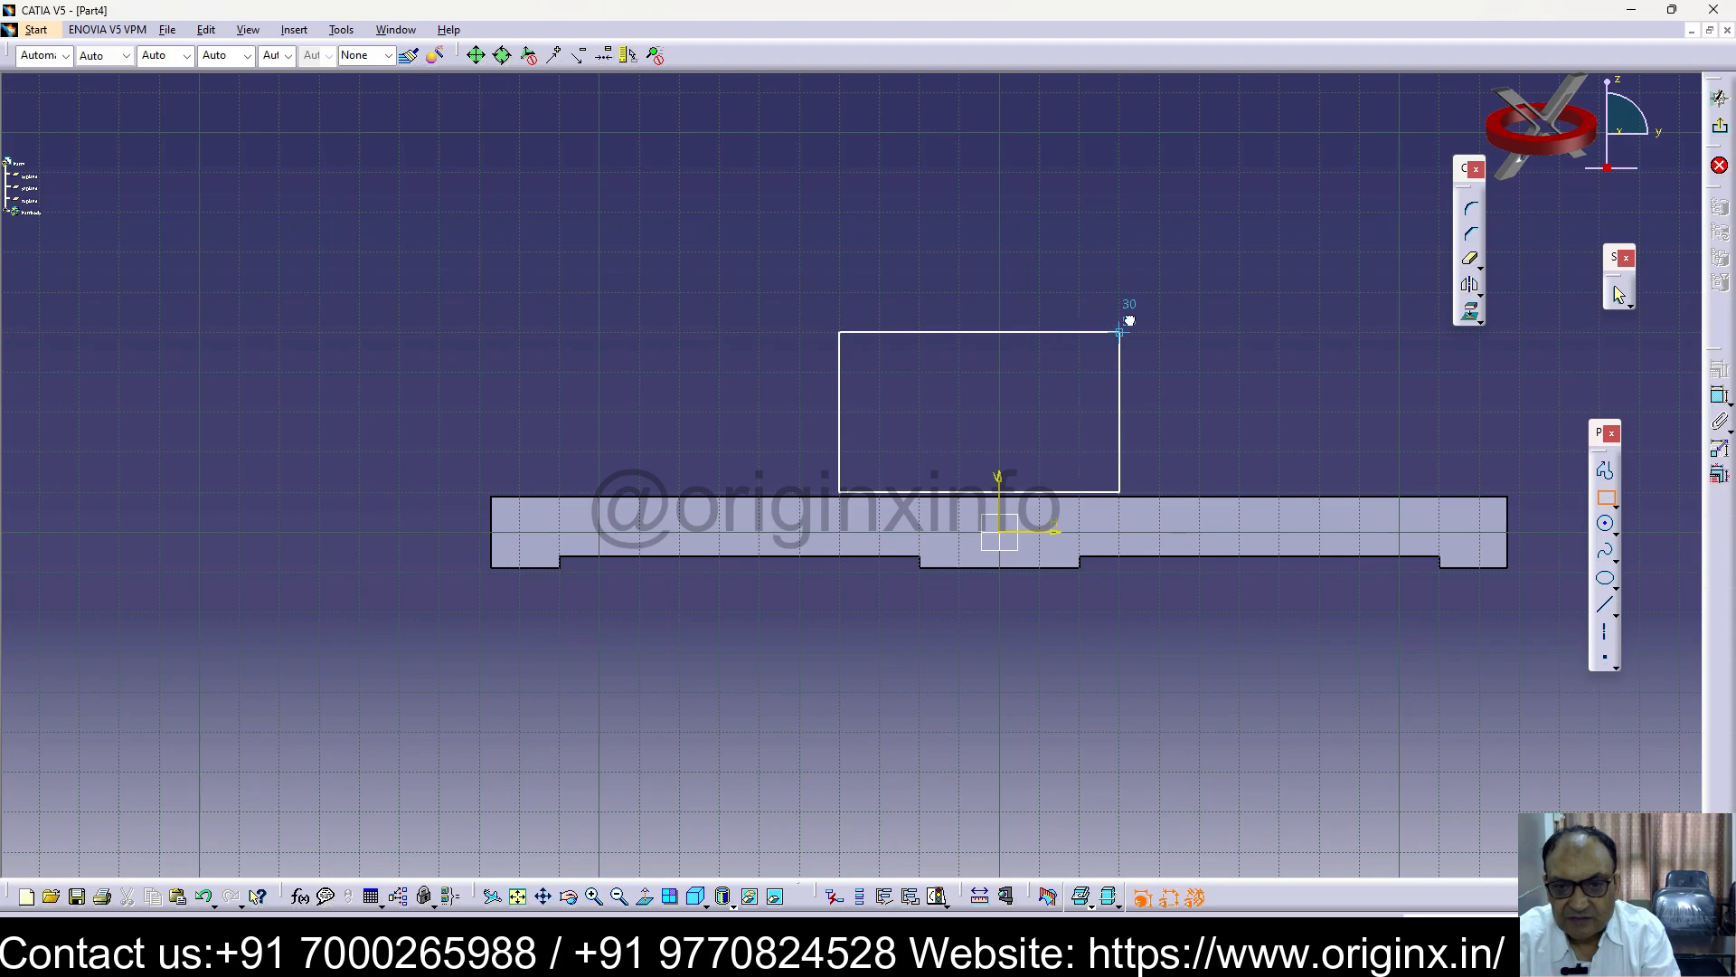
click(1159, 331)
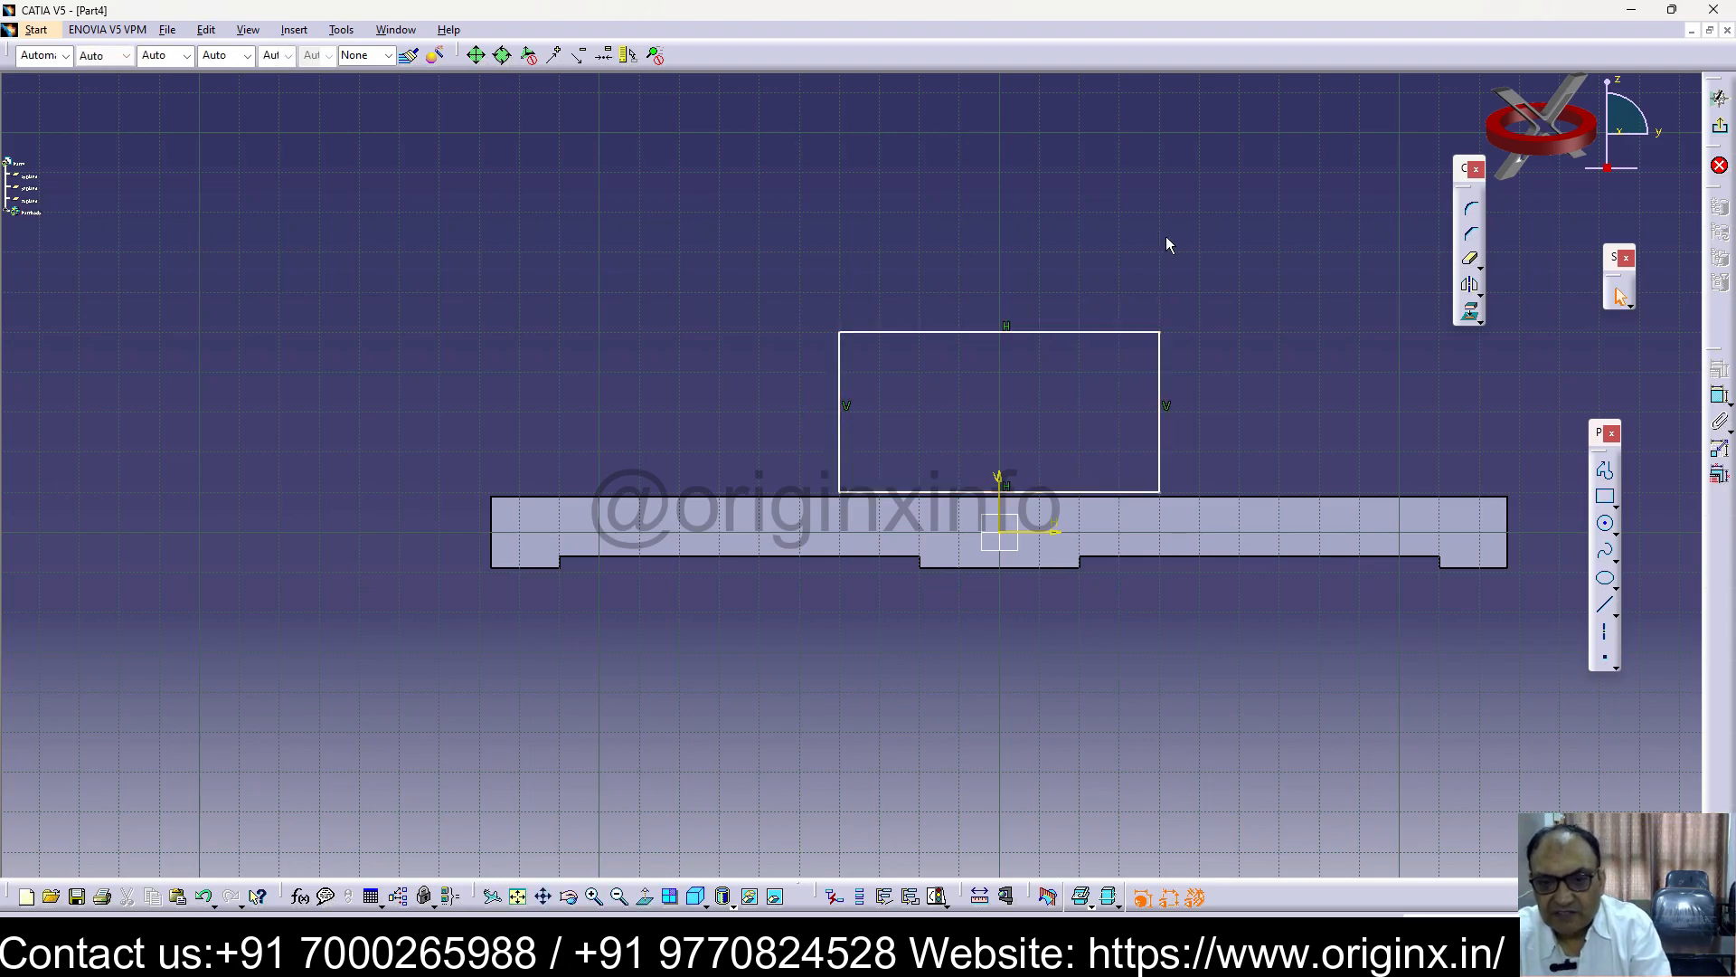
Constrain the distance between the upper rectangle's left edge and the vertical axis to 27 mm
click(1721, 398)
click(841, 371)
click(1000, 378)
click(885, 289)
double_click(876, 295)
text(12)
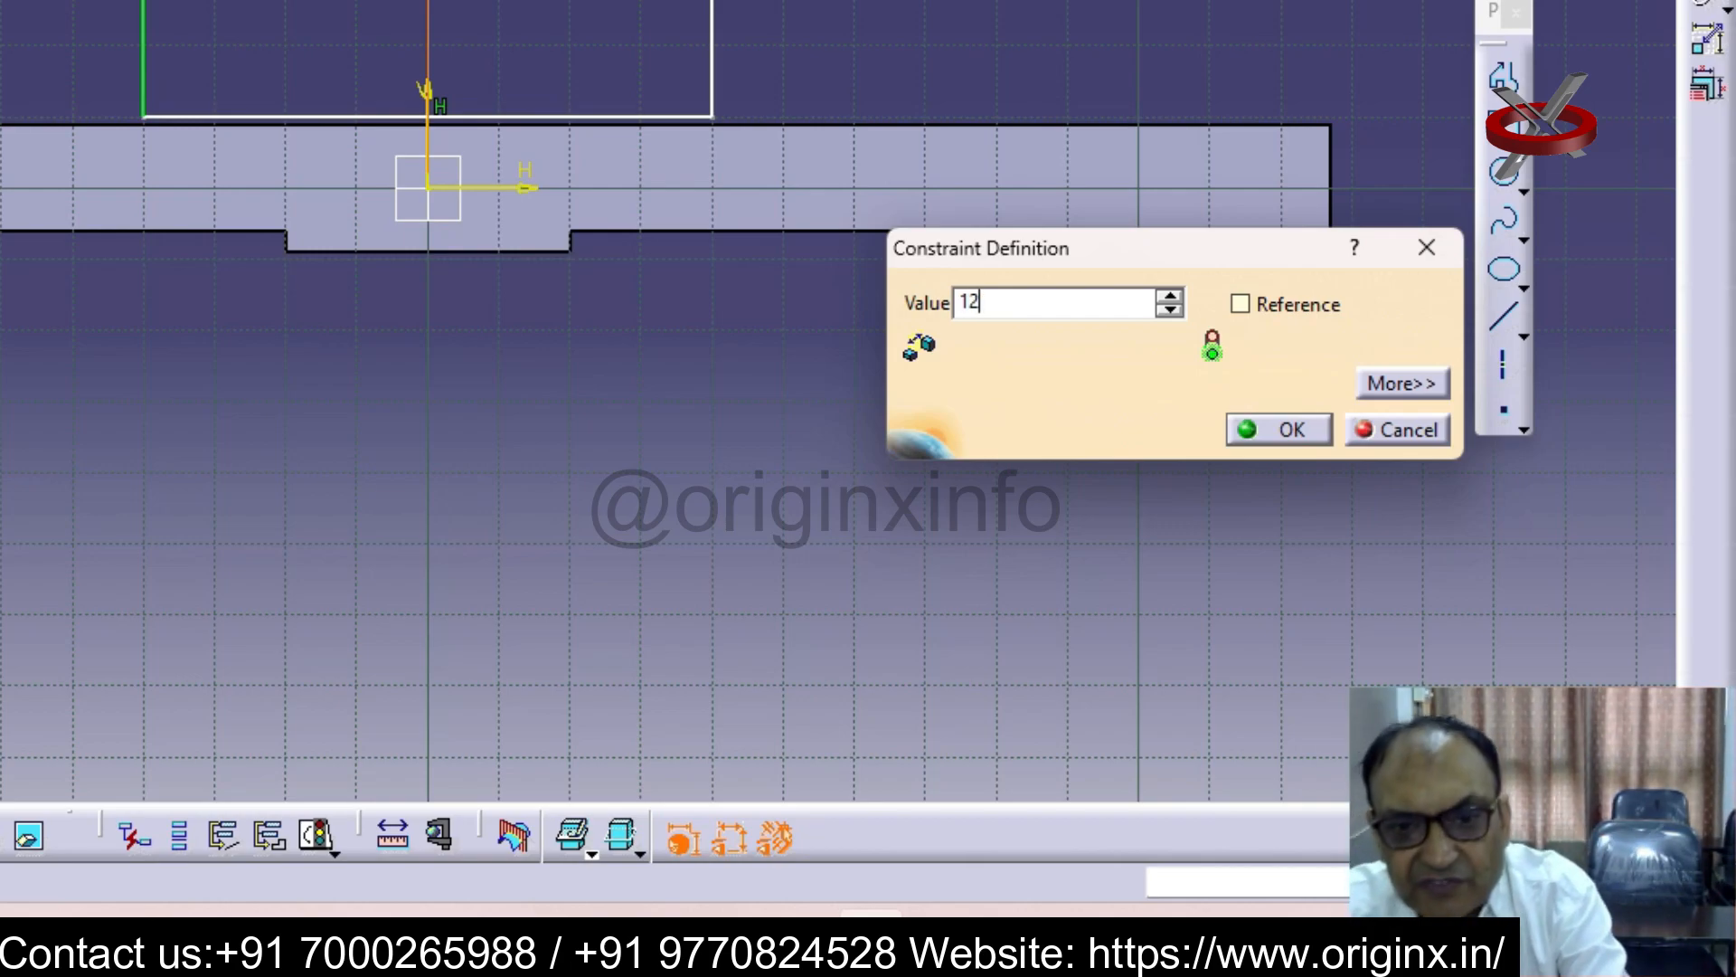
key(Return)
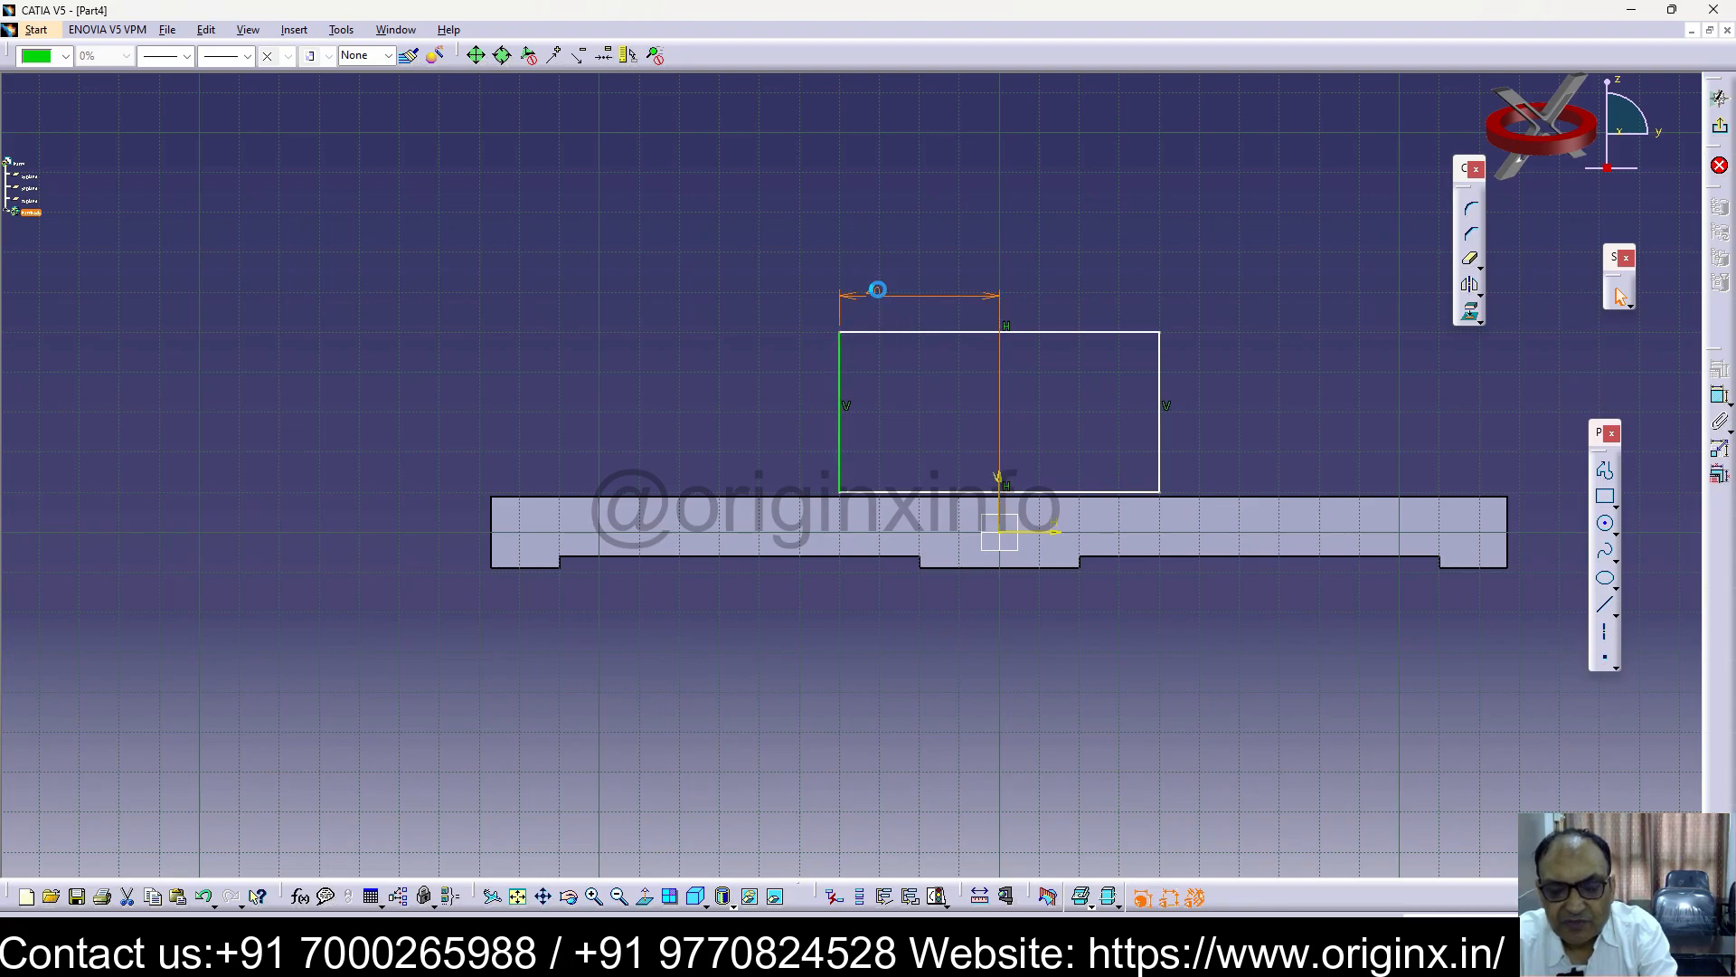
double_click(877, 290)
text(27)
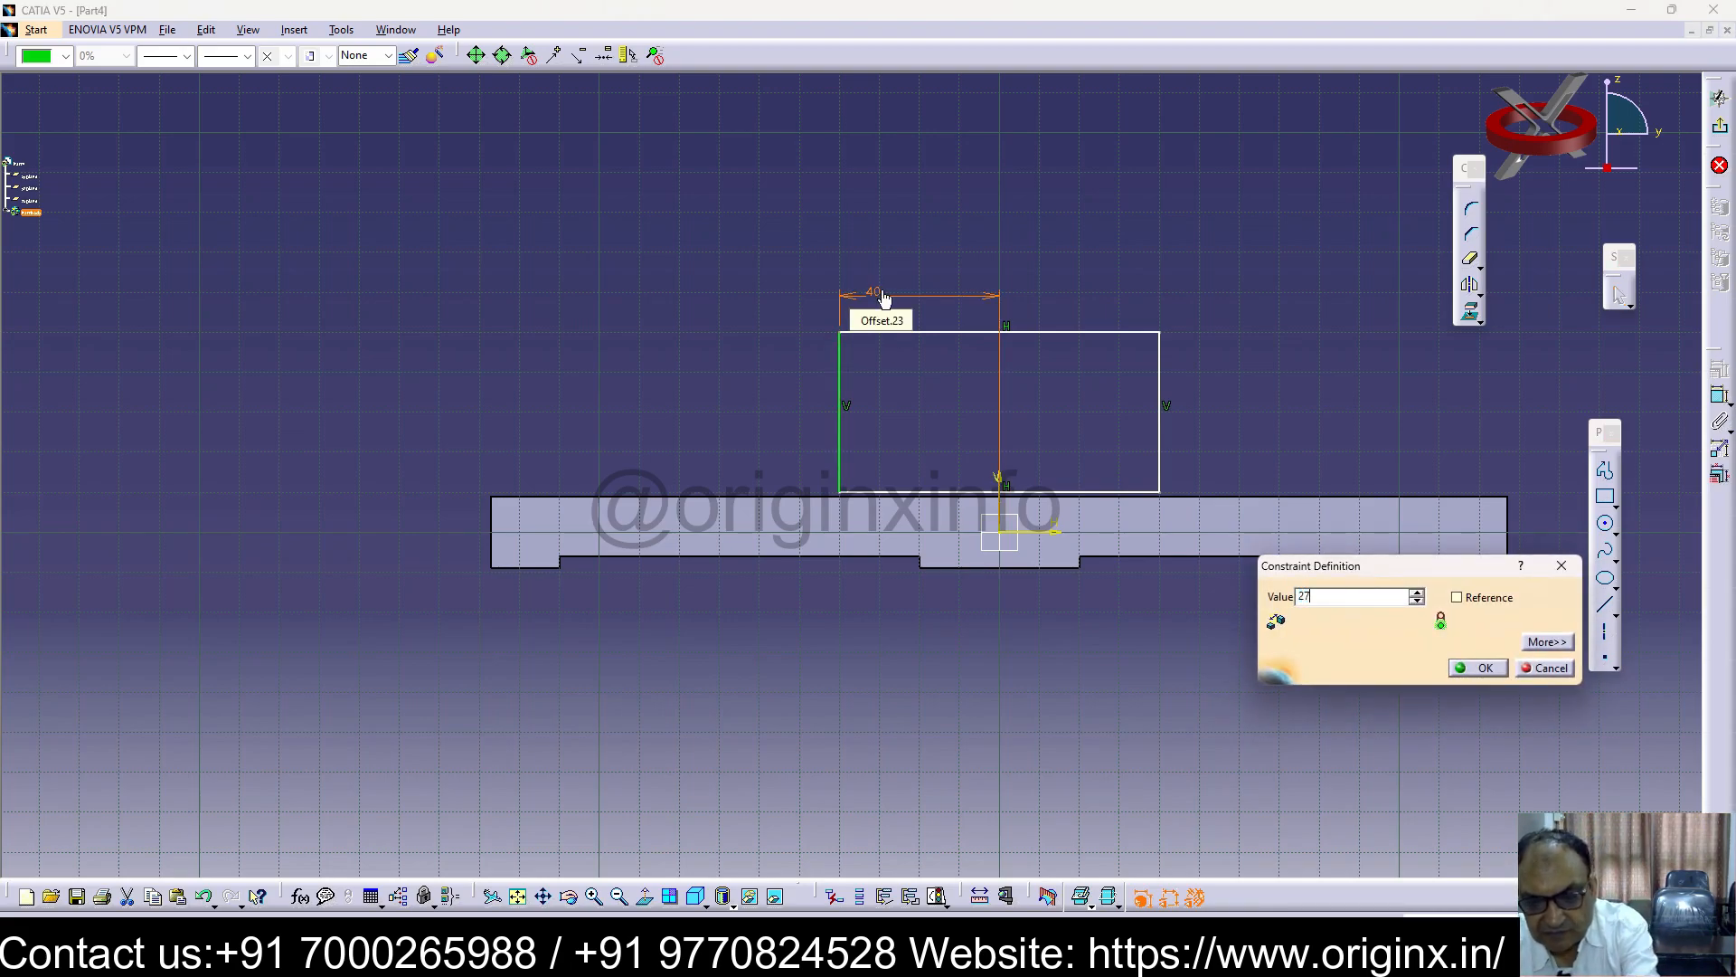
key(Return)
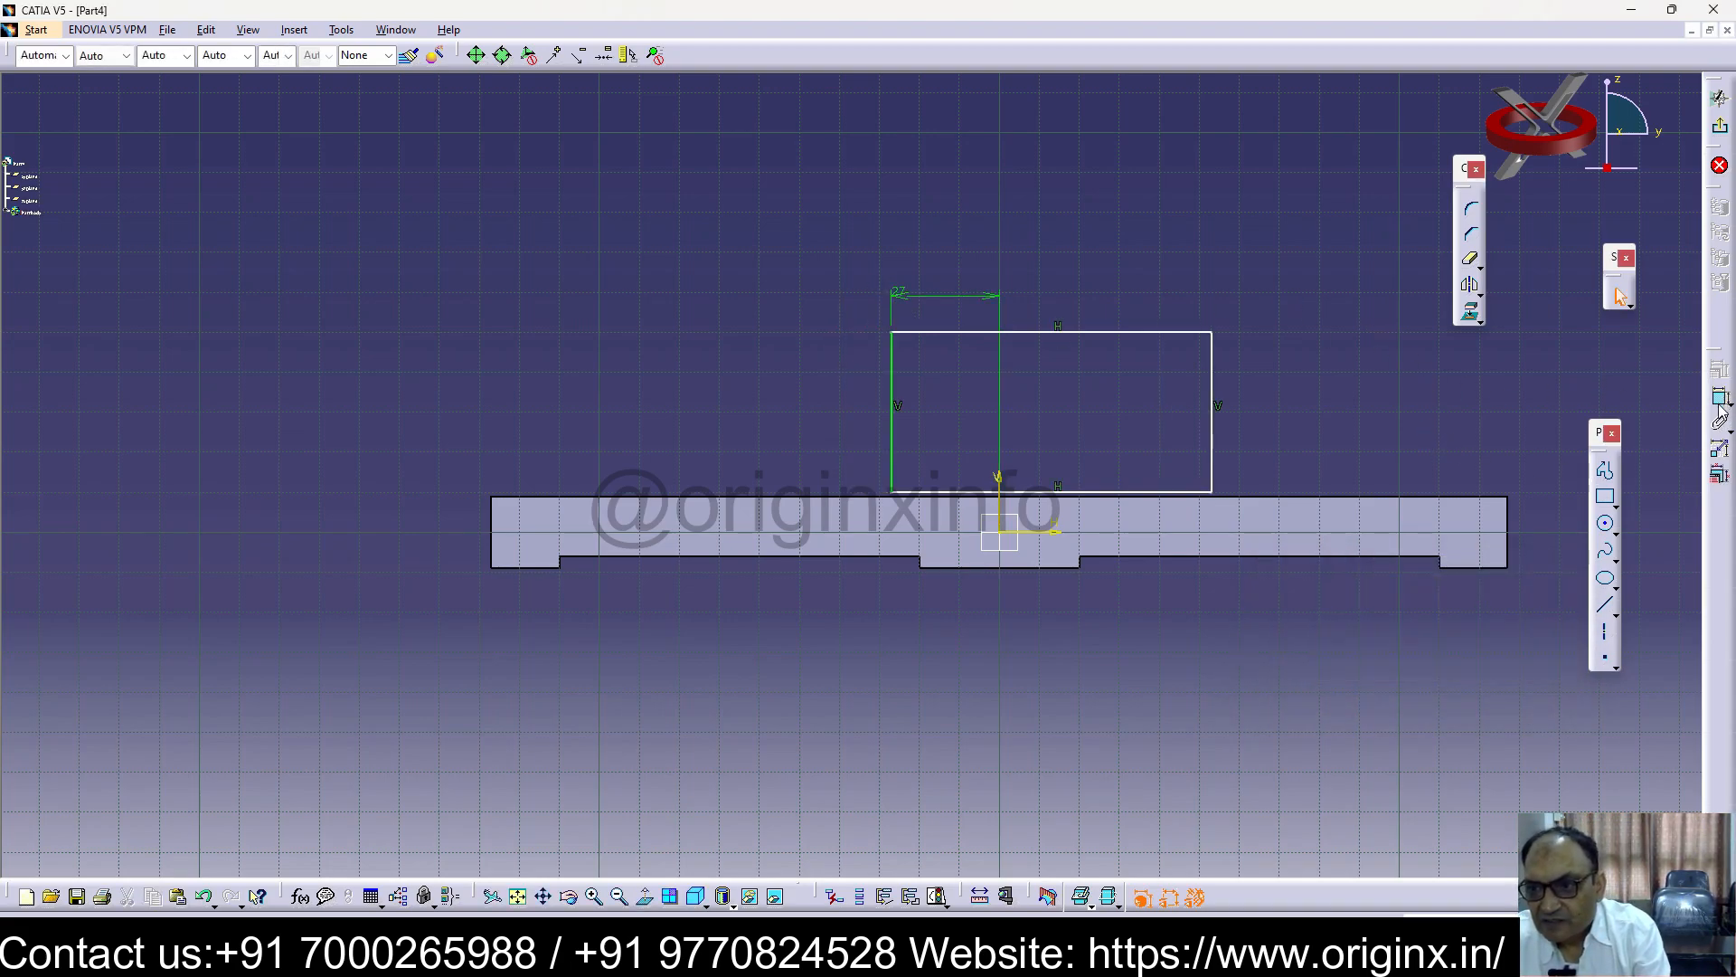
Dimension the upper rectangle's top edge and set its width to 54 mm
click(1720, 398)
click(1147, 333)
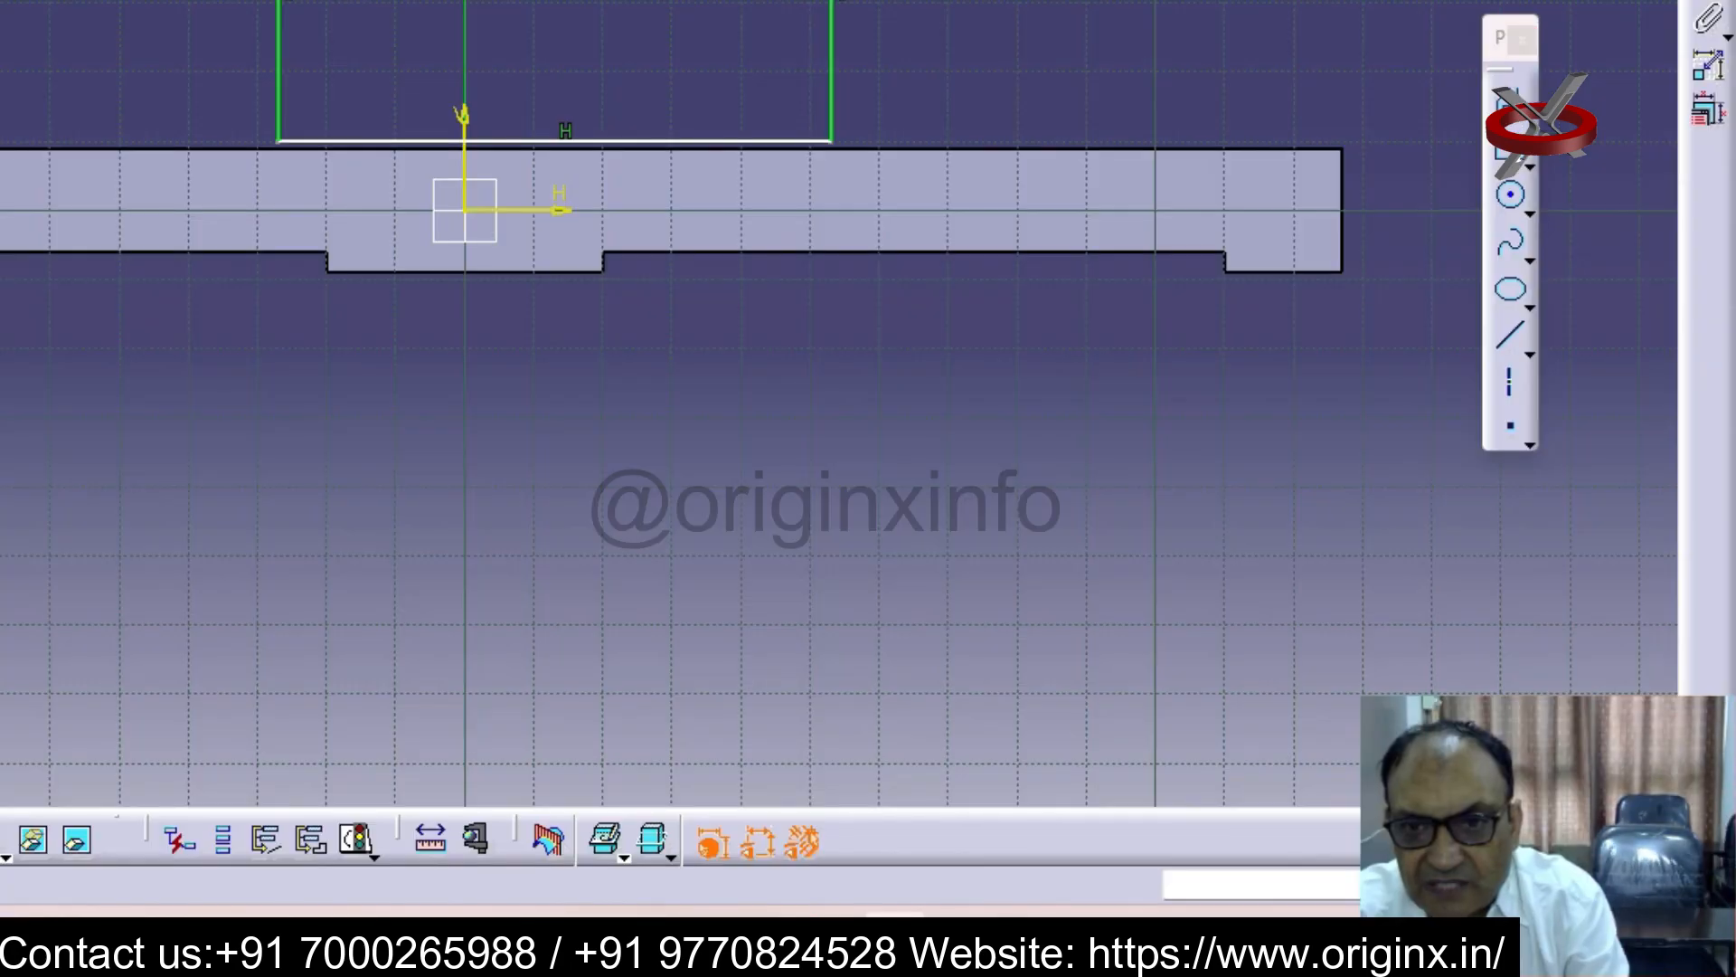
double_click(1126, 247)
text(54)
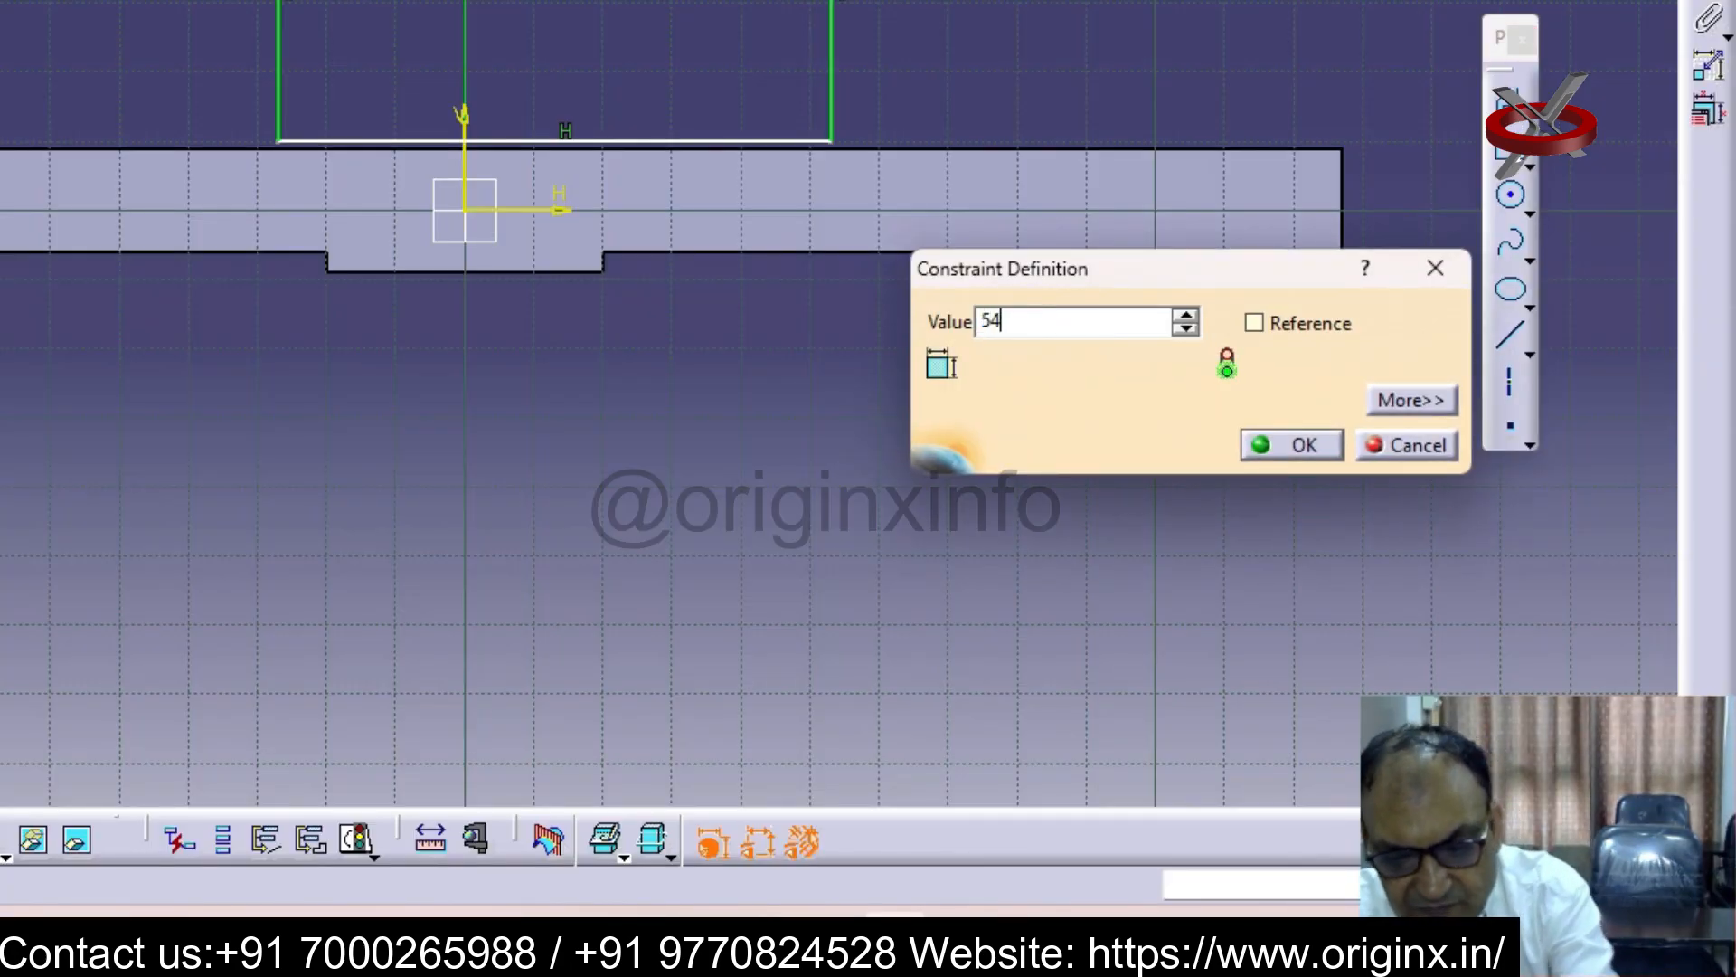
key(Return)
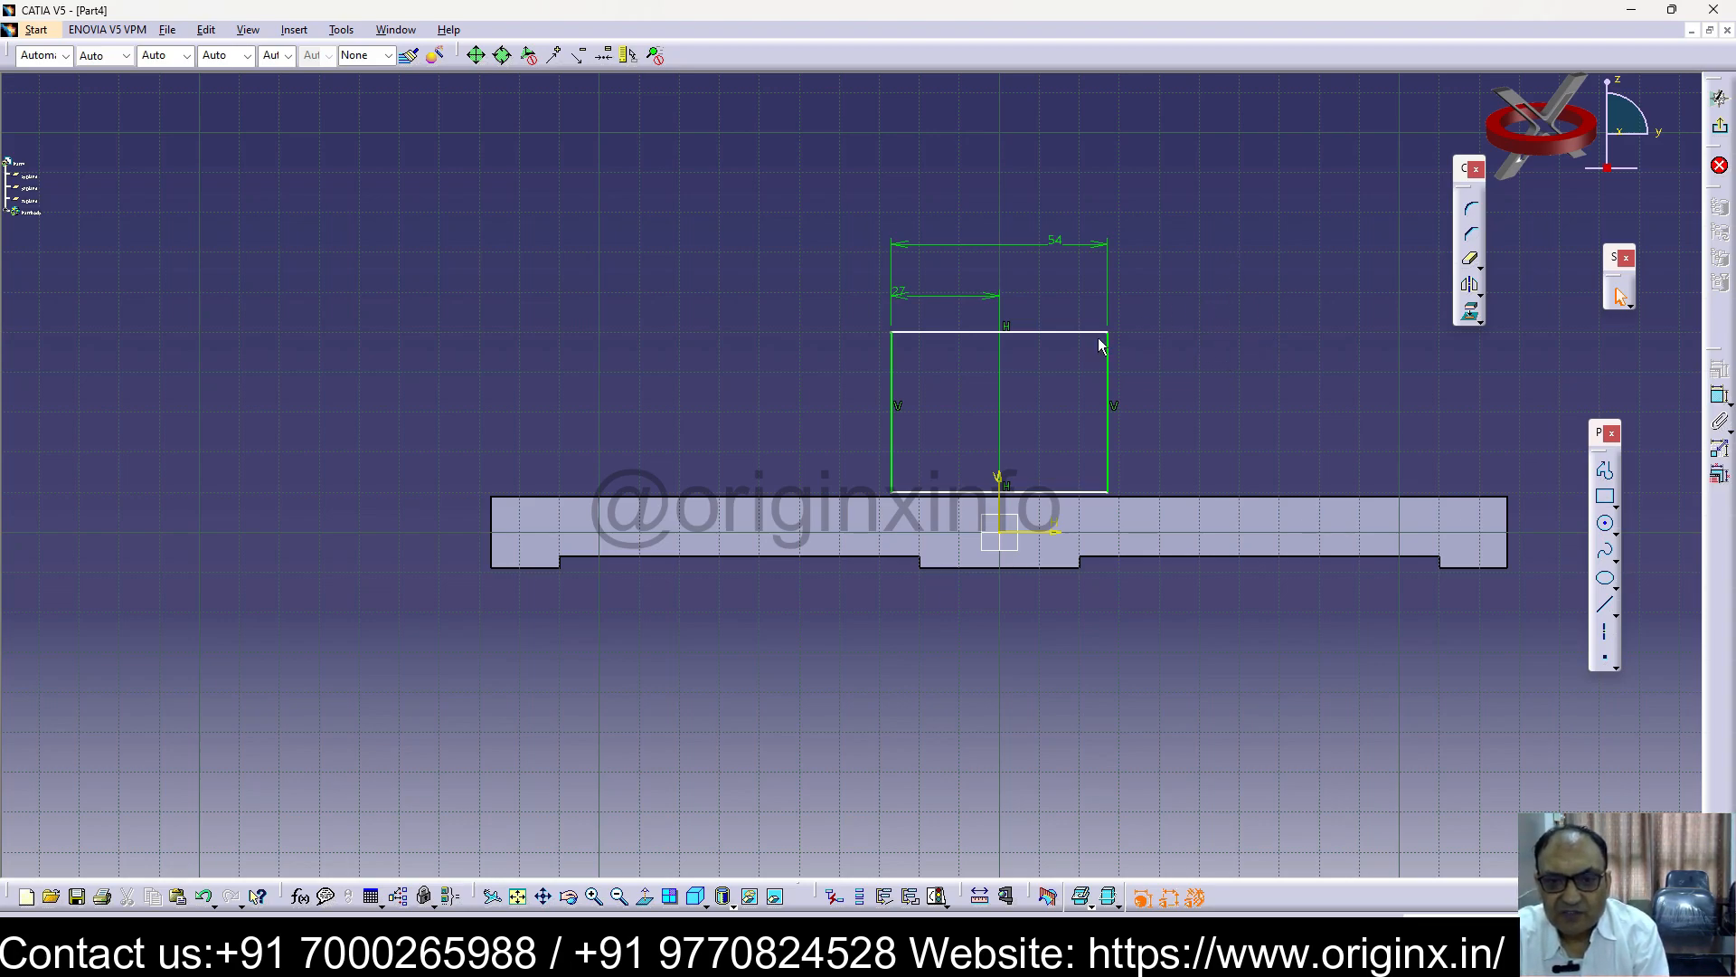
Dimension the upper rectangle's right edge and set its height to 45 mm
drag(1108, 386, 1111, 376)
click(1305, 425)
click(1724, 398)
click(1109, 387)
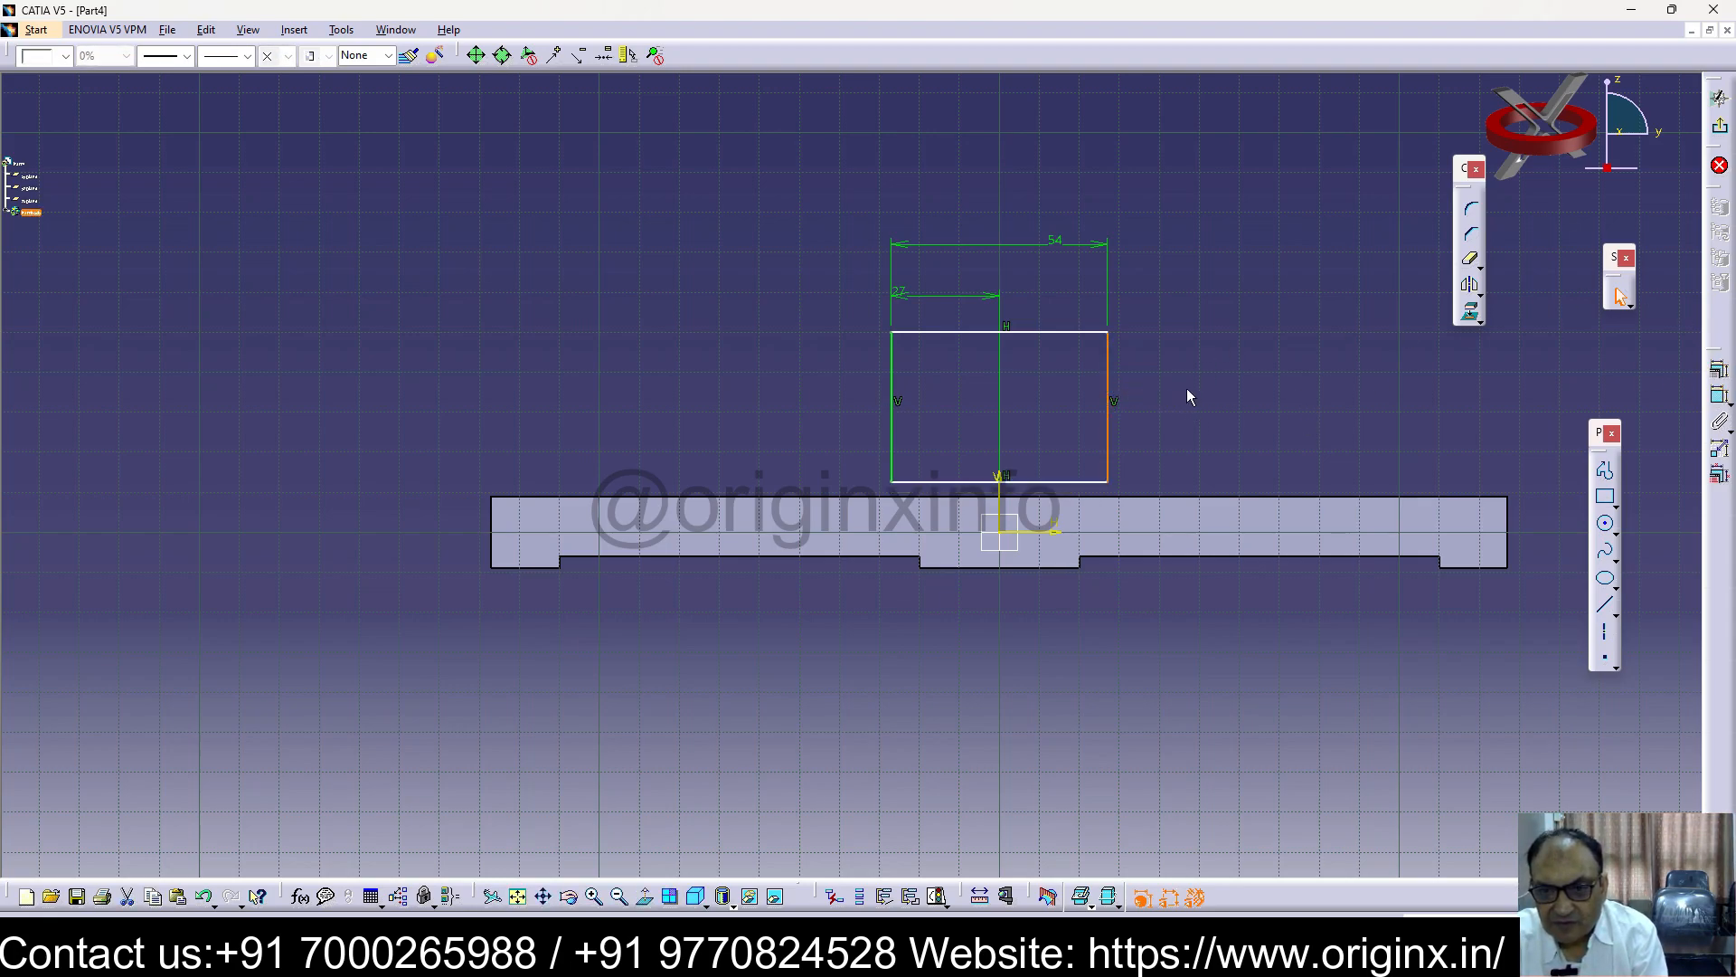
click(1162, 399)
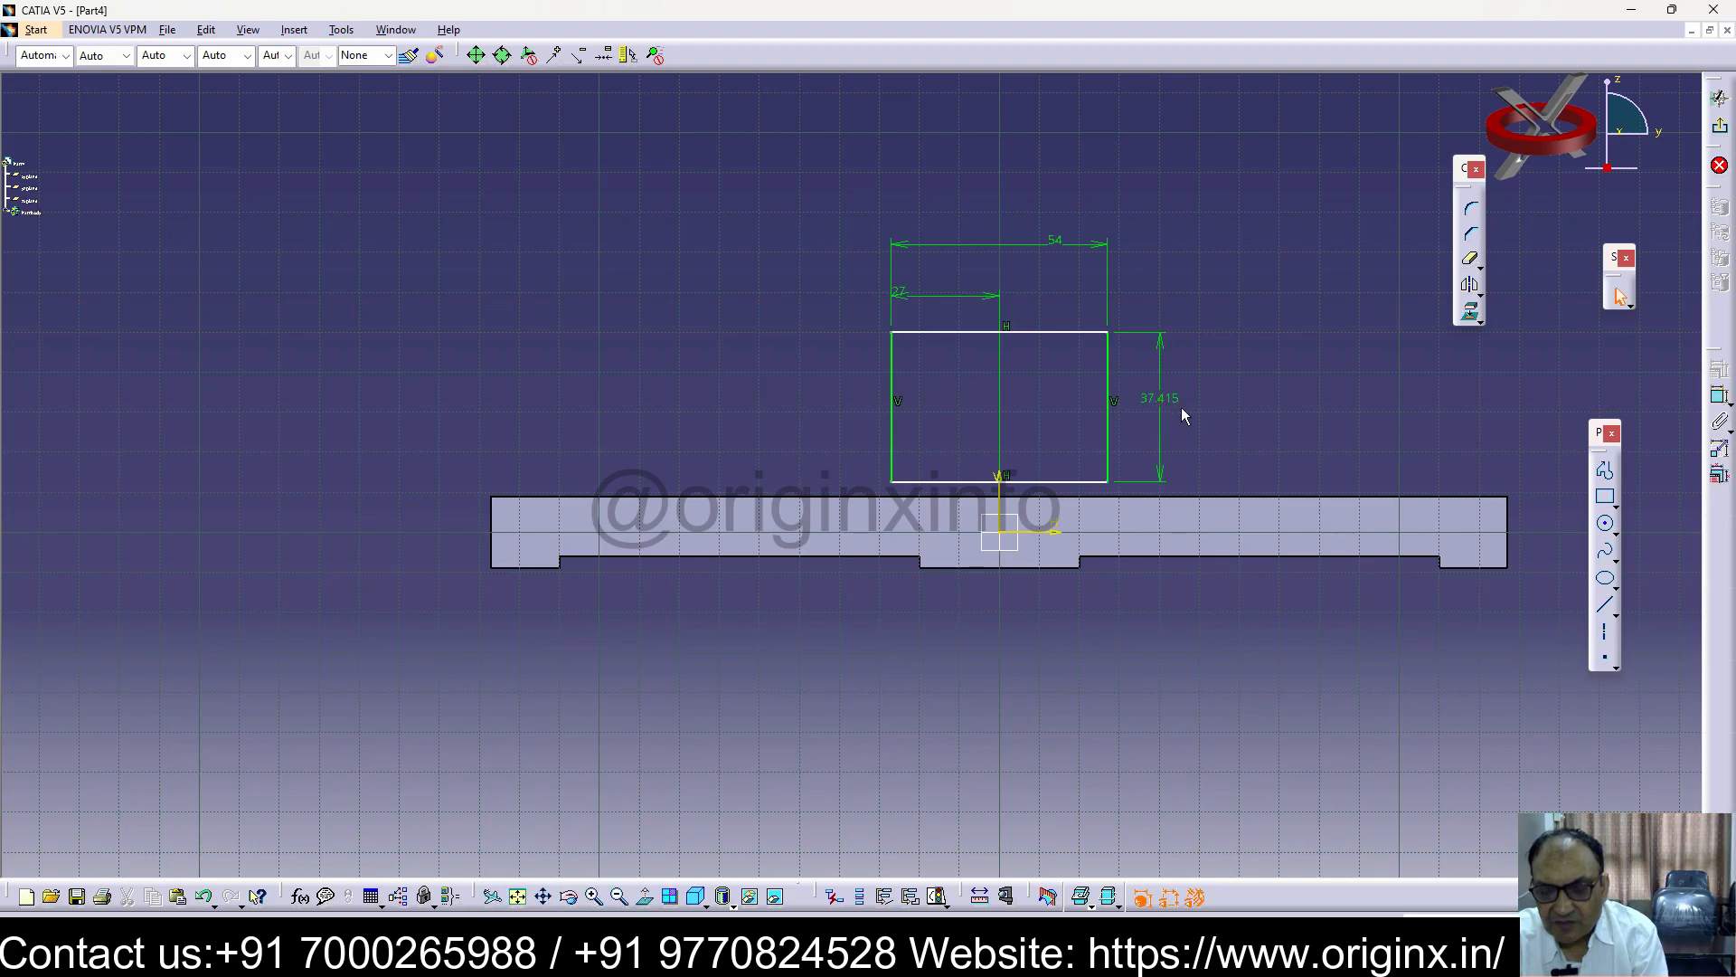
double_click(1163, 399)
text(45)
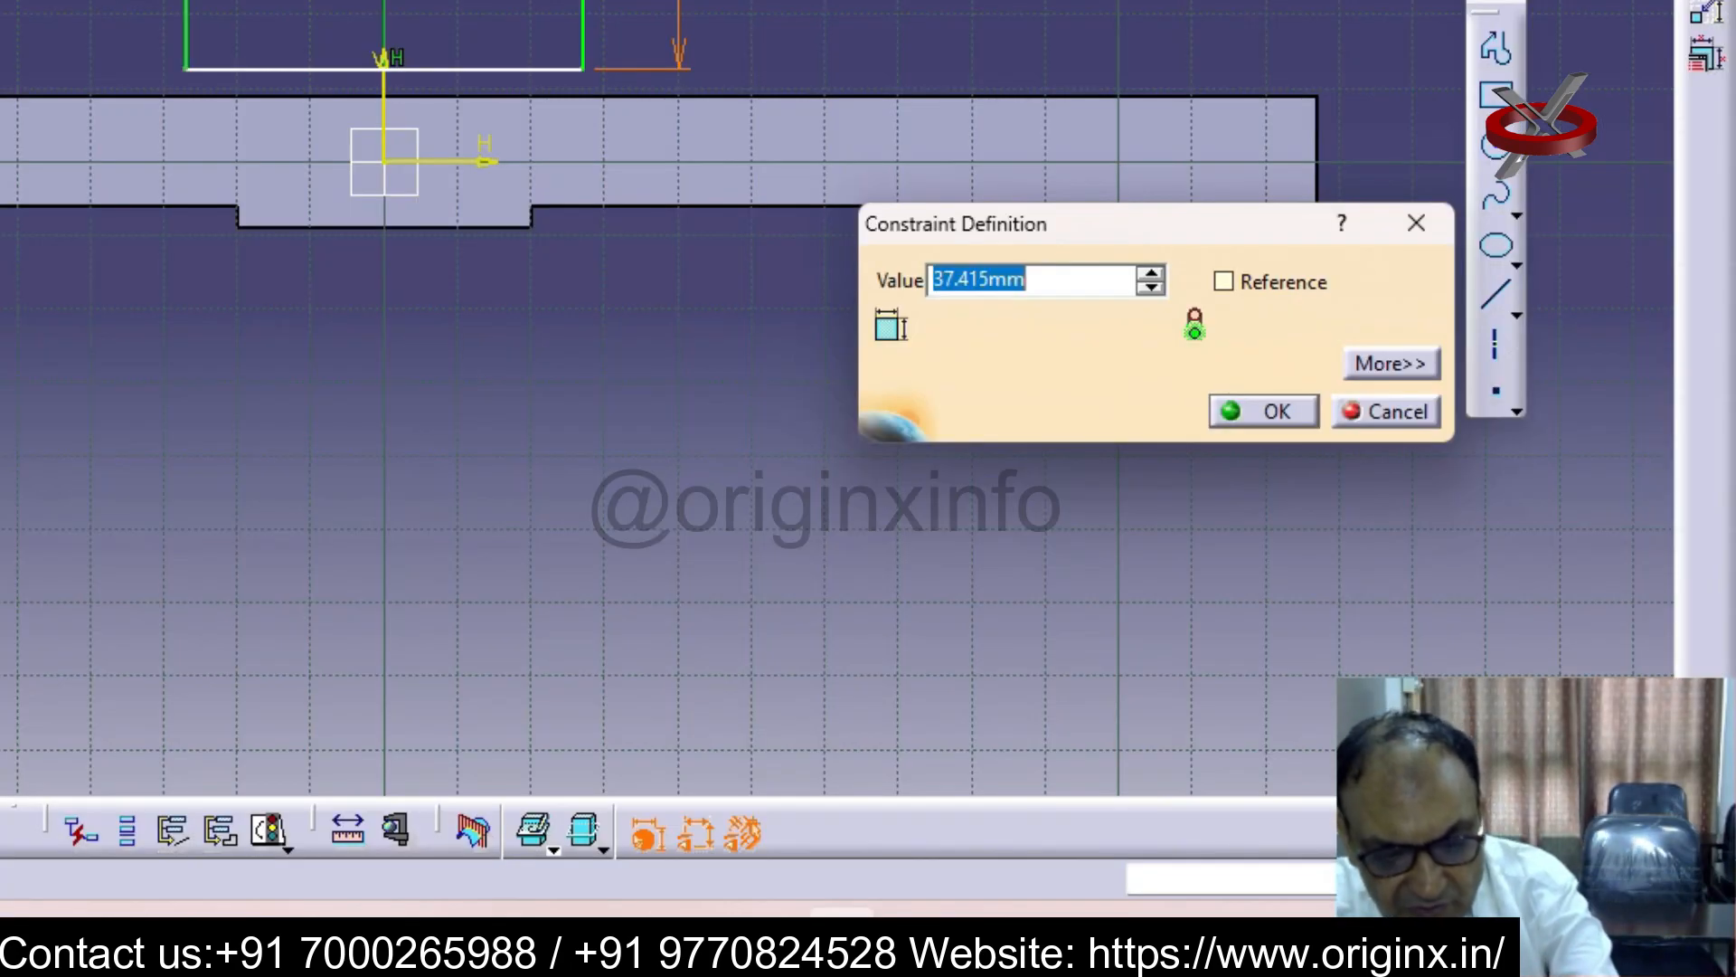
key(Return)
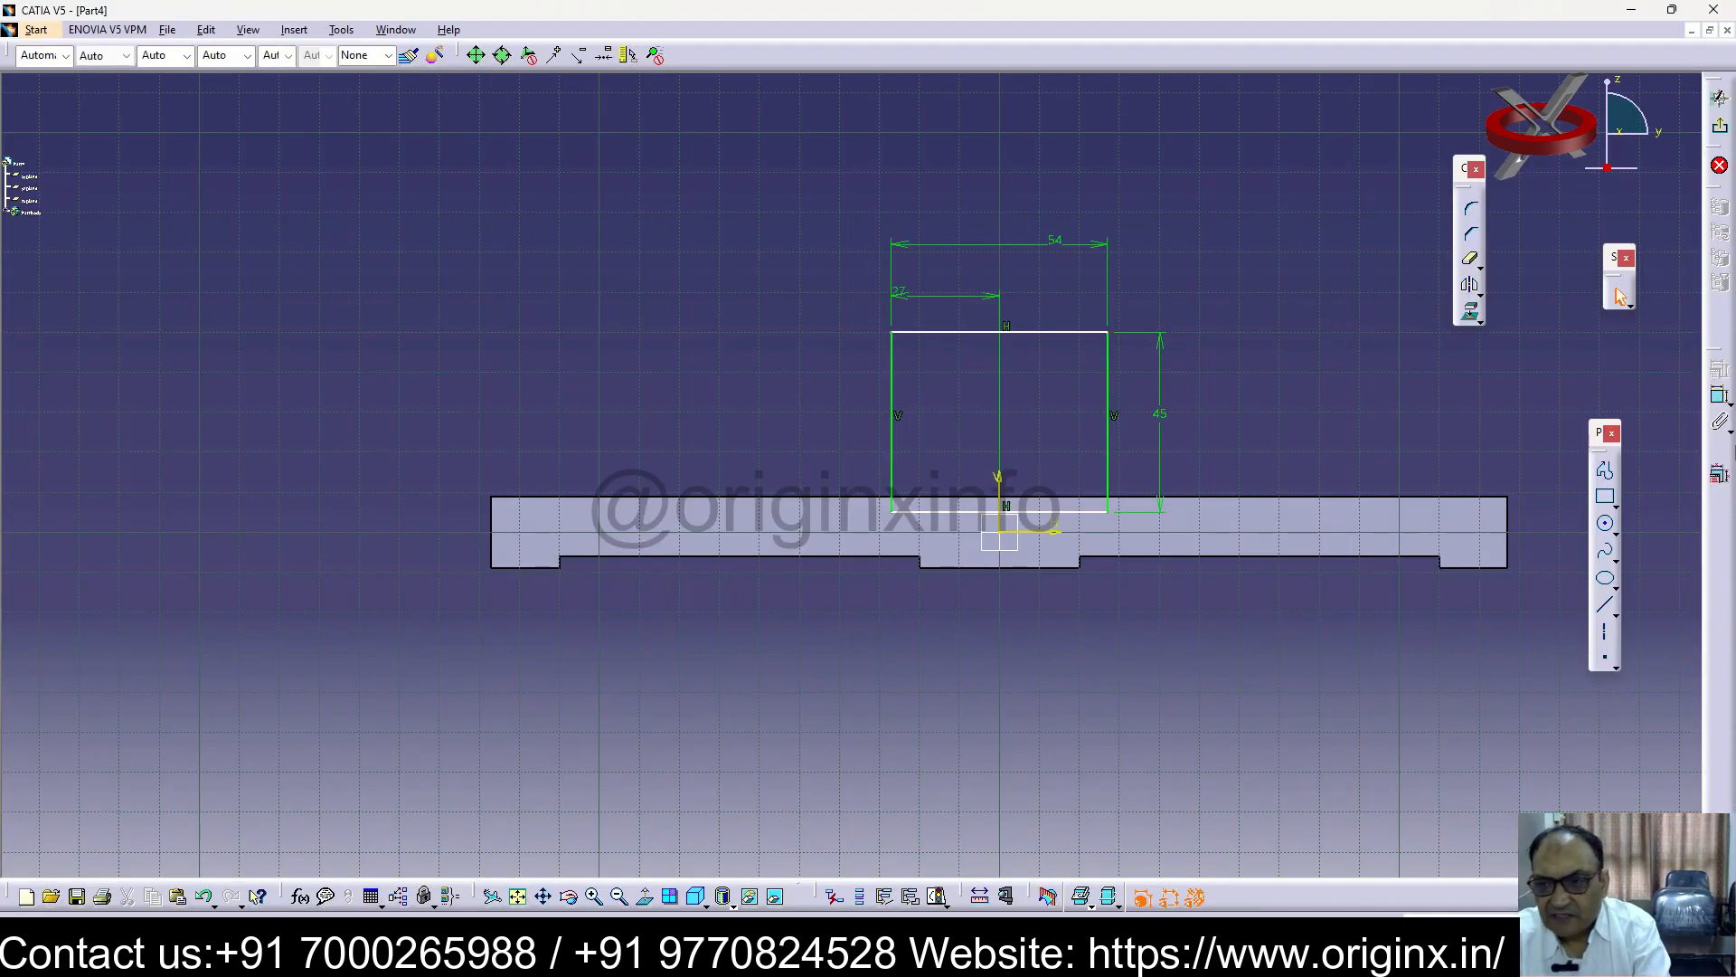
Constrain the upper rectangle's bottom edge to the base block's top edge with an offset of 0 mm
click(1719, 395)
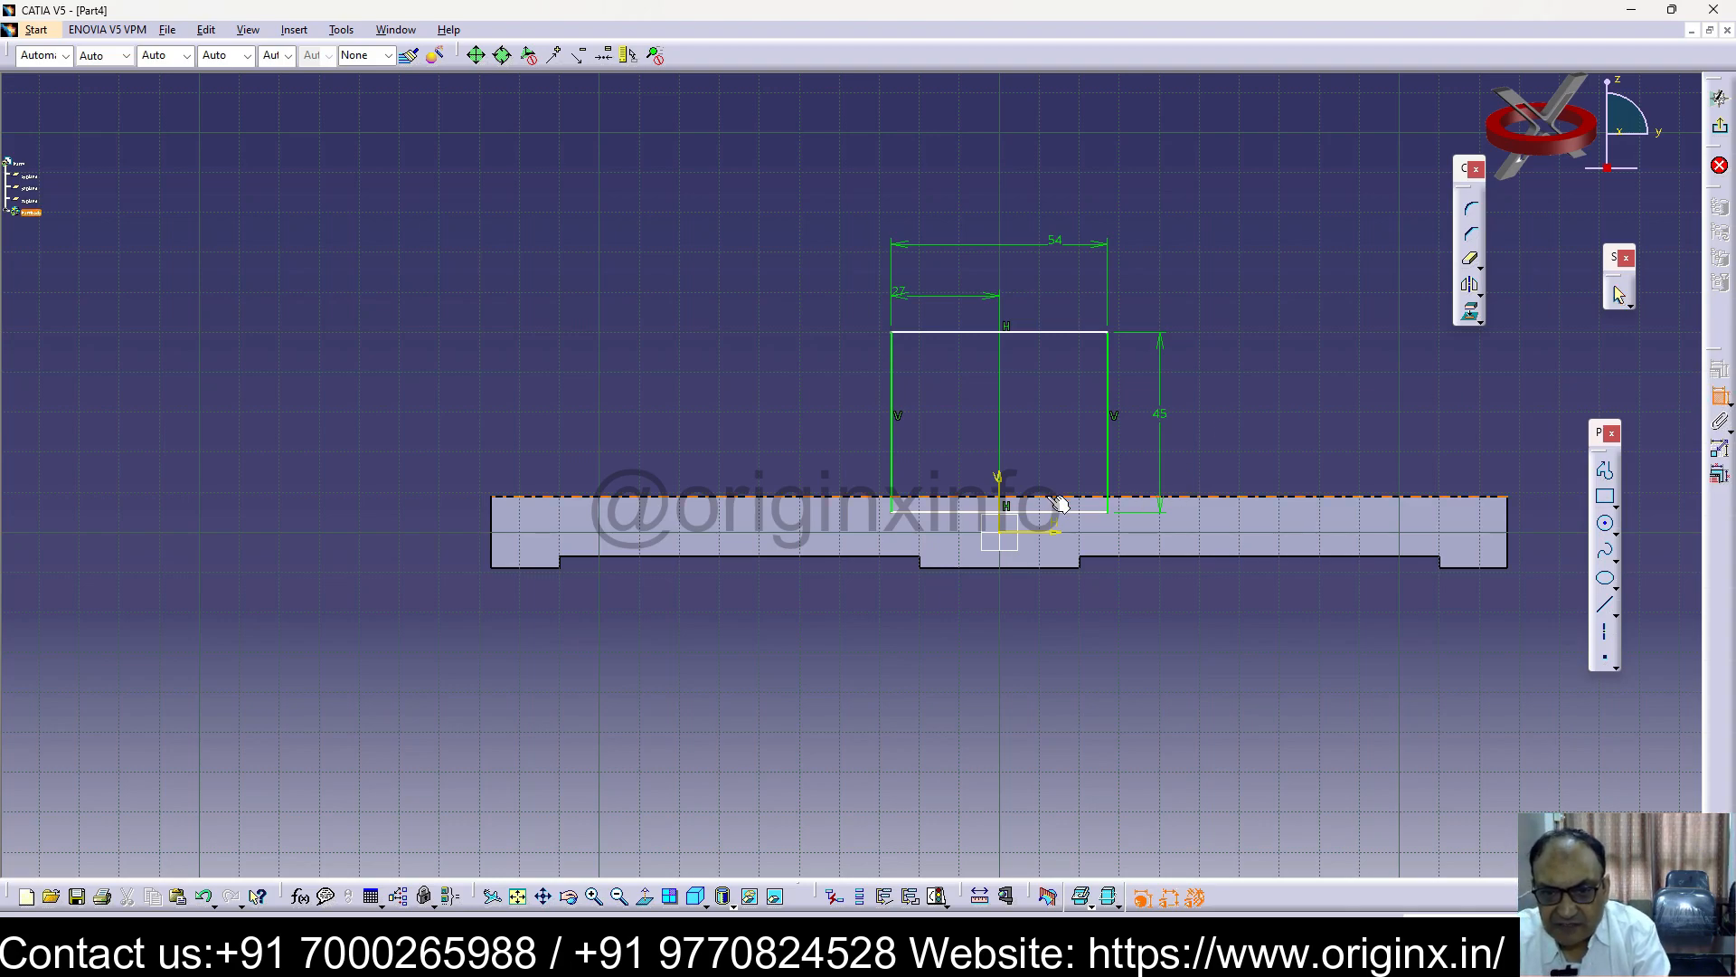
click(1068, 521)
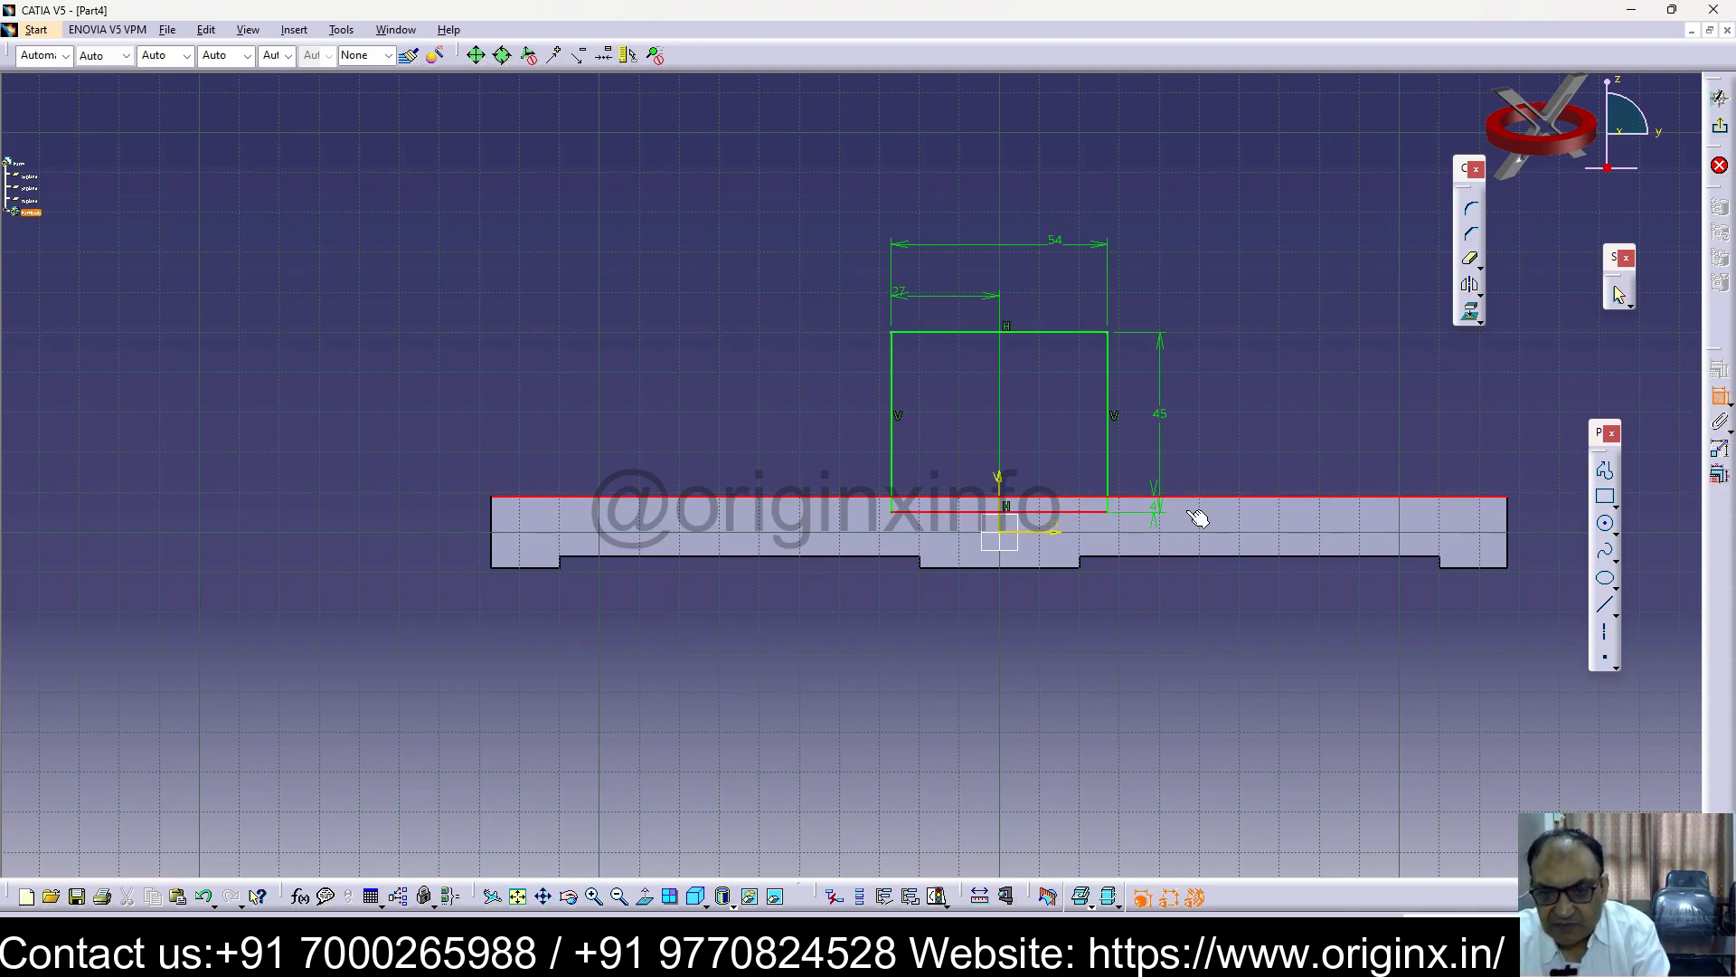
double_click(1552, 508)
text(0)
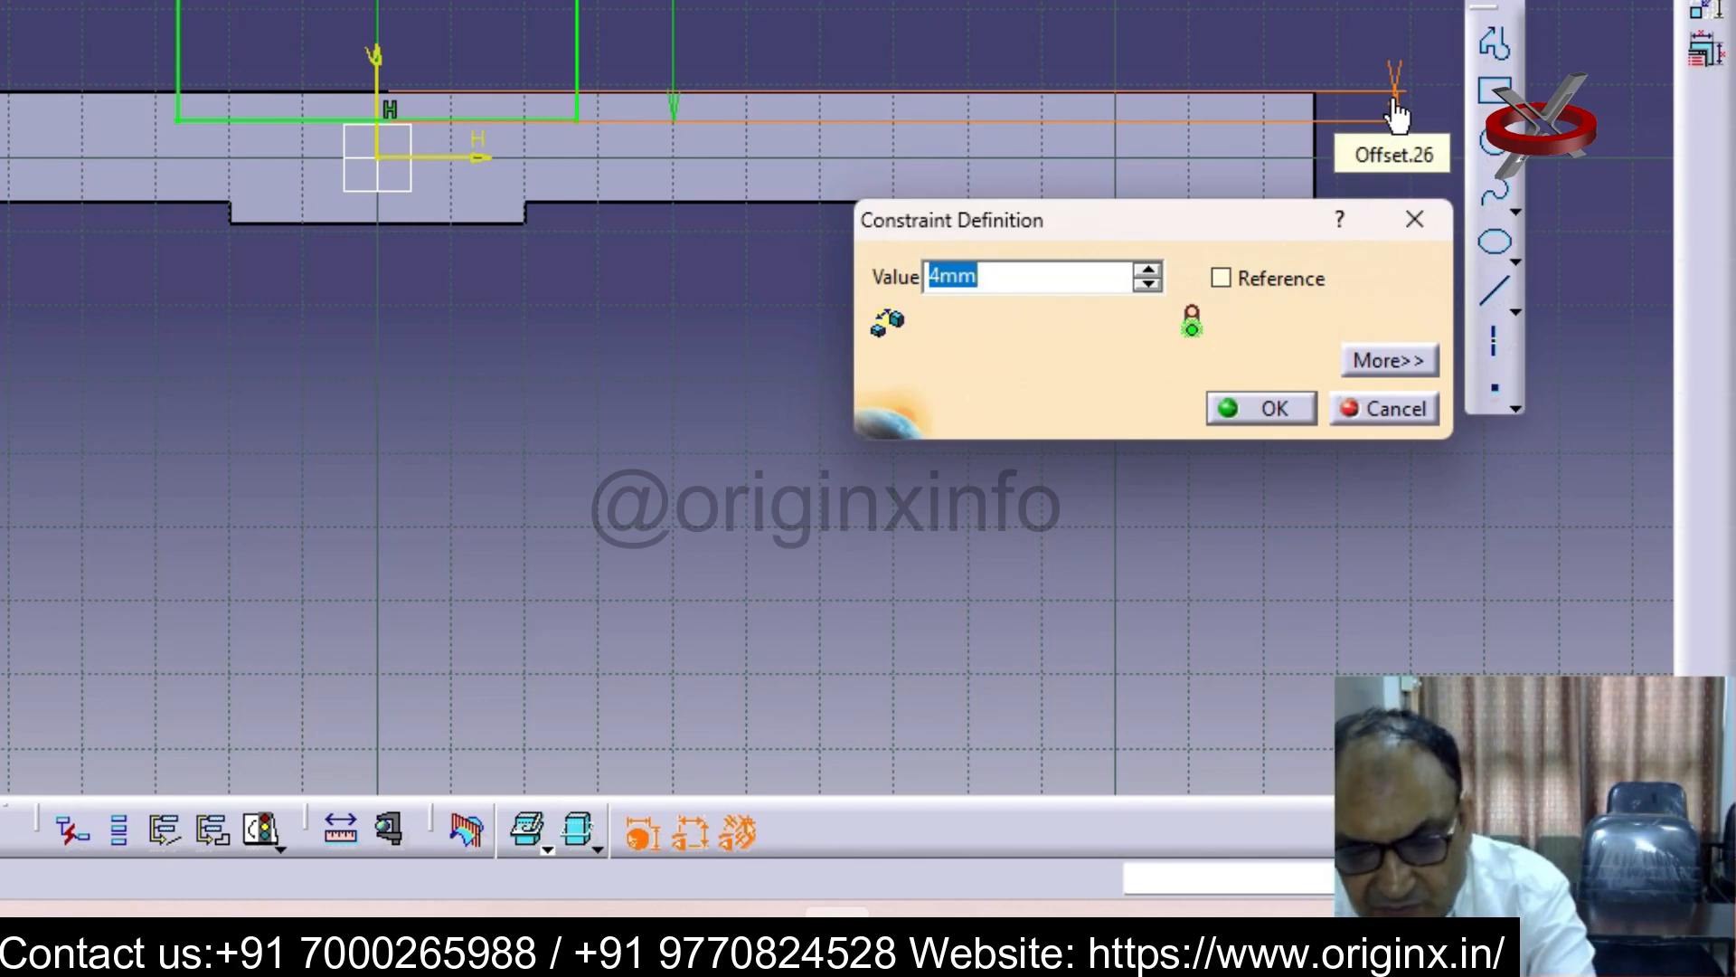
key(Return)
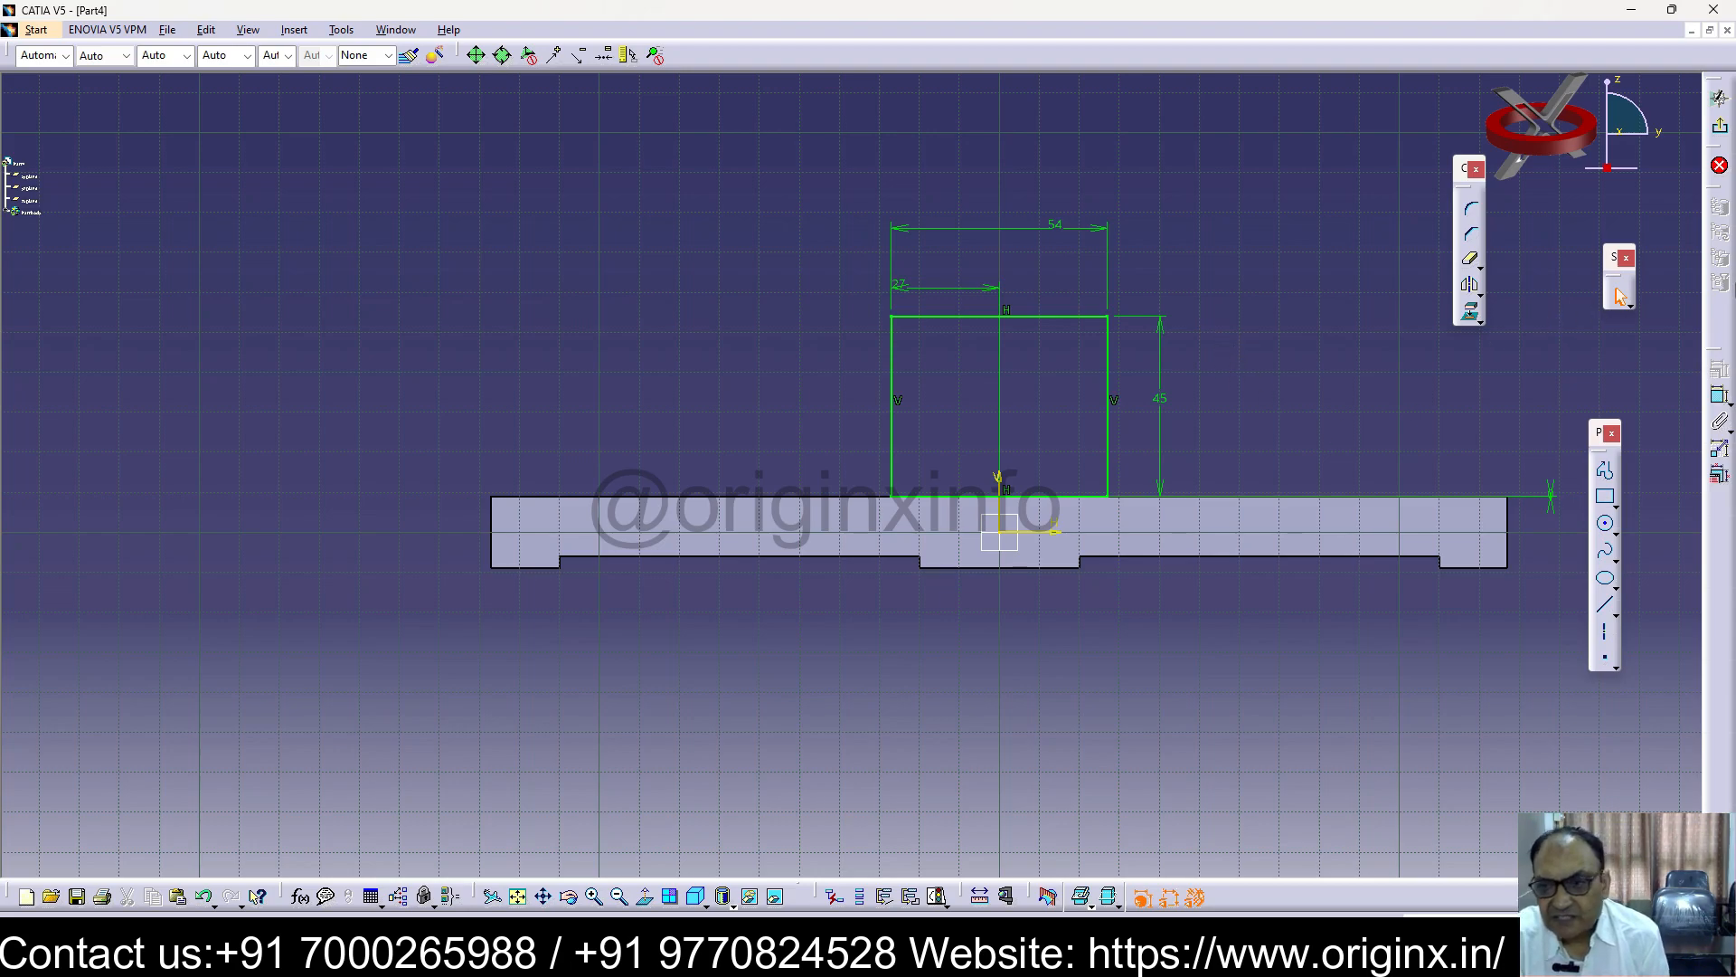
Draw a smaller rectangle inside the upper one, starting on its top edge, about 30 mm wide
click(1606, 497)
click(959, 316)
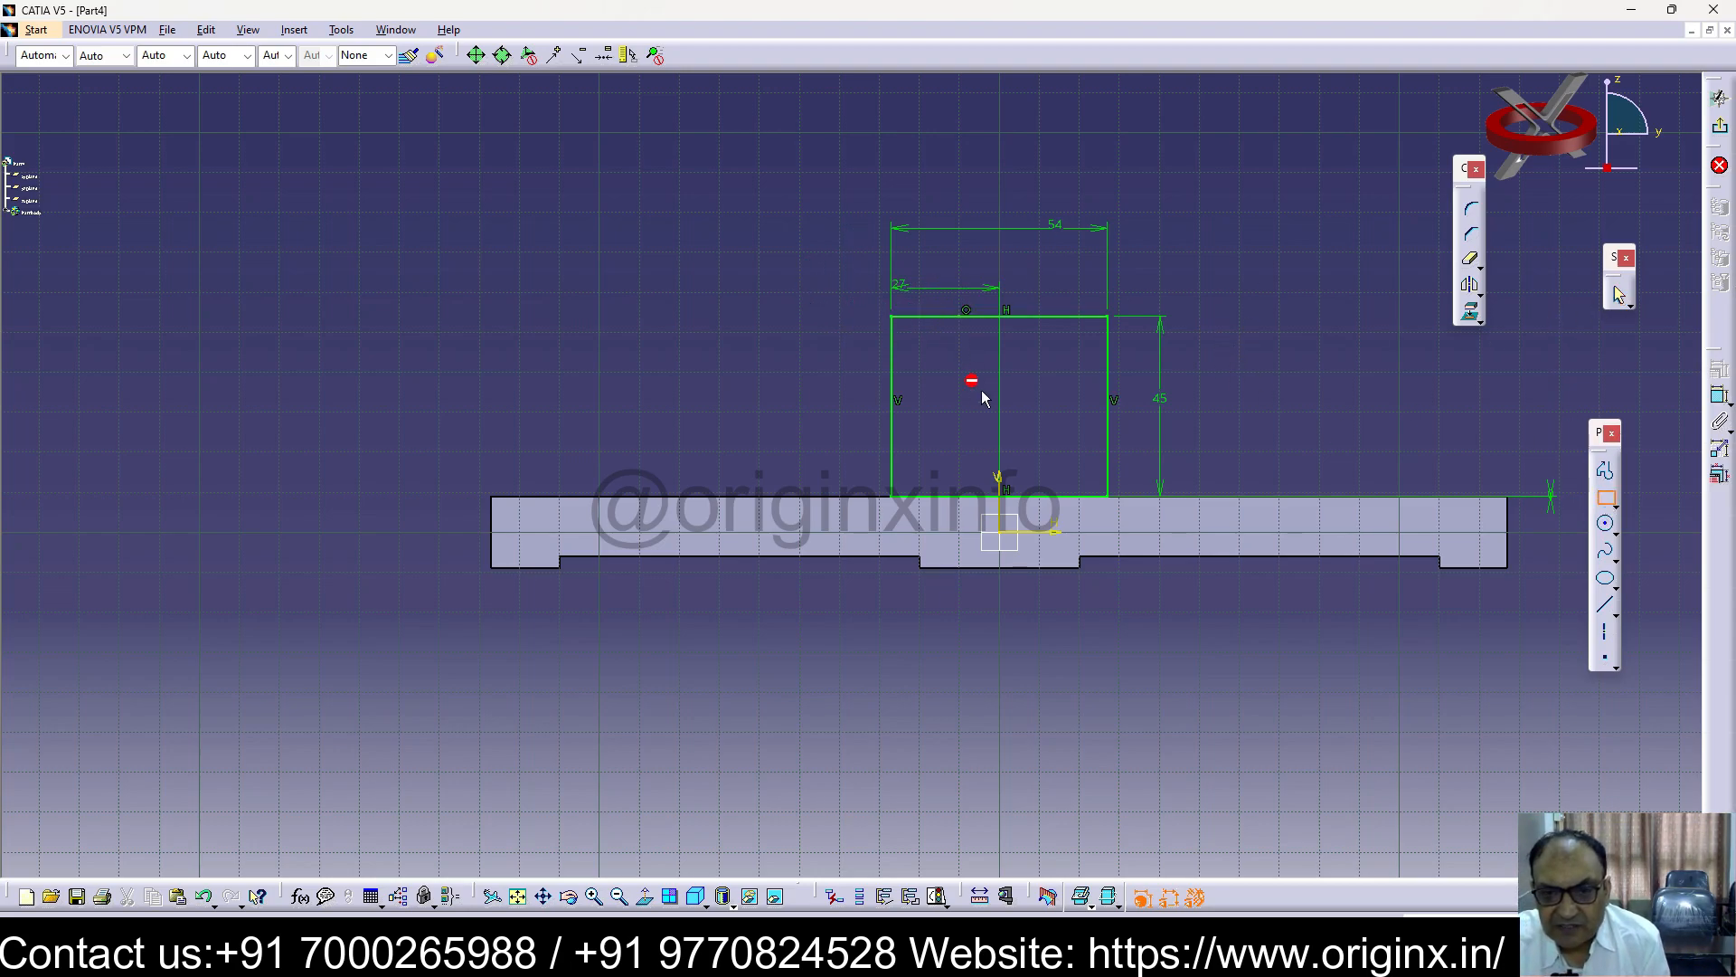
click(1066, 425)
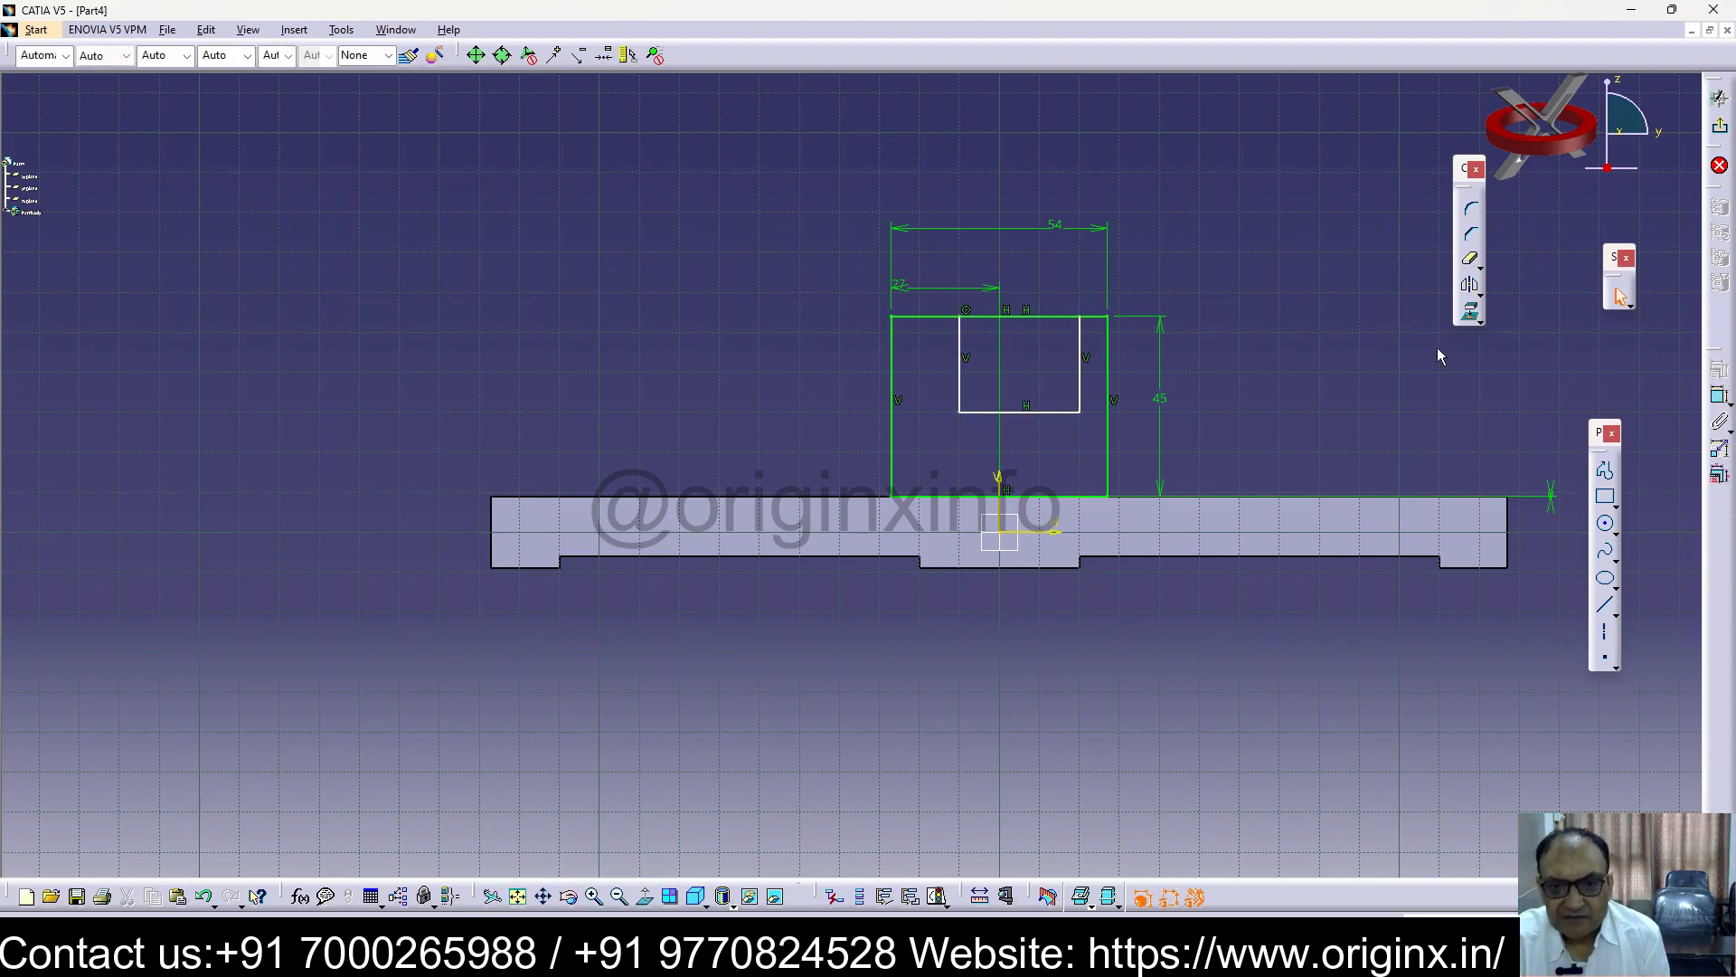
Constrain the distance between the right edges of the inner and outer rectangles to 10 mm
click(1719, 396)
click(1108, 353)
click(1079, 330)
click(1086, 297)
double_click(1083, 289)
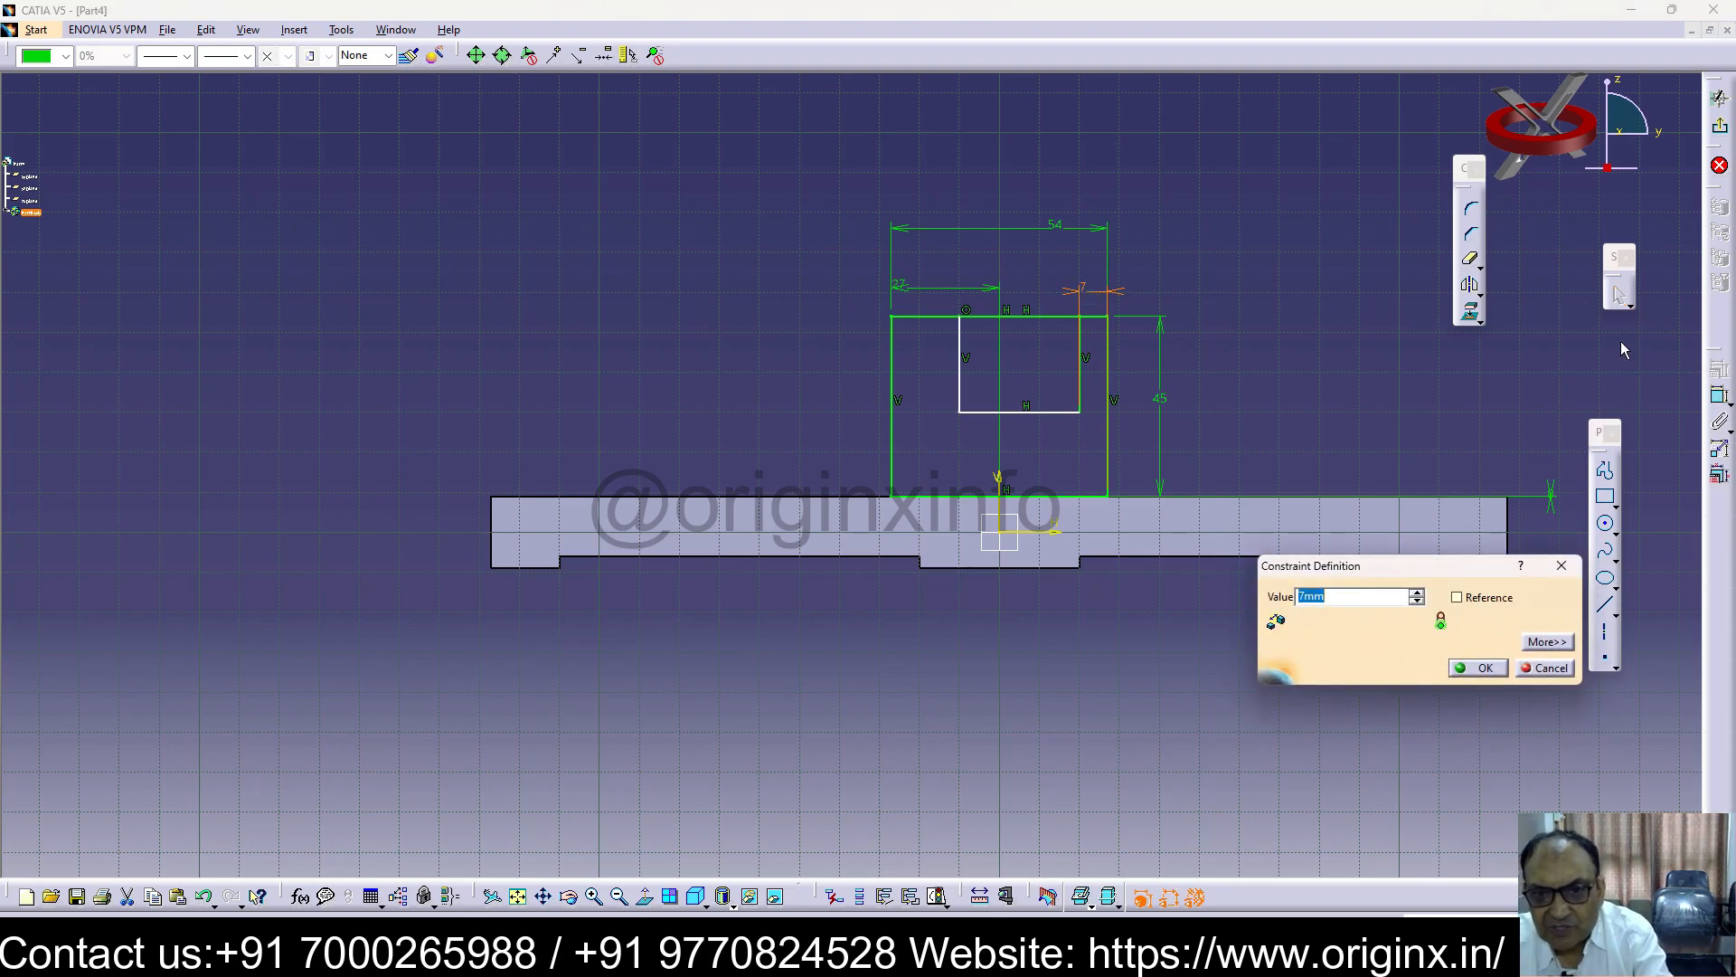
text(10)
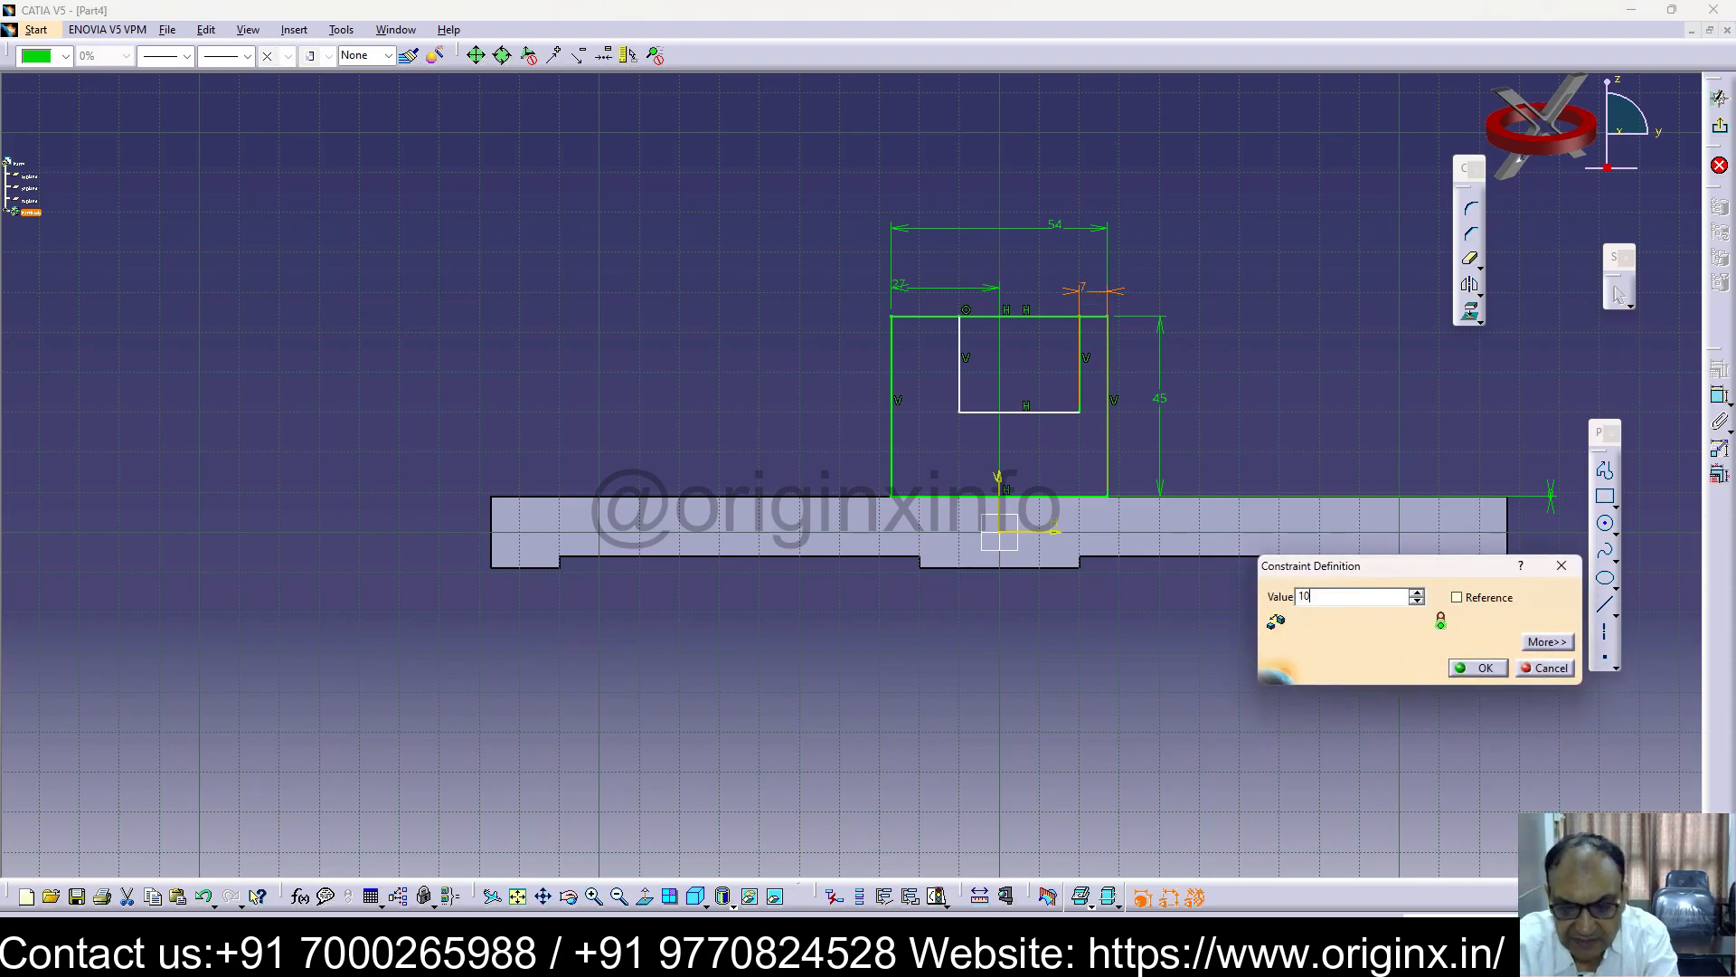
key(Return)
click(1236, 298)
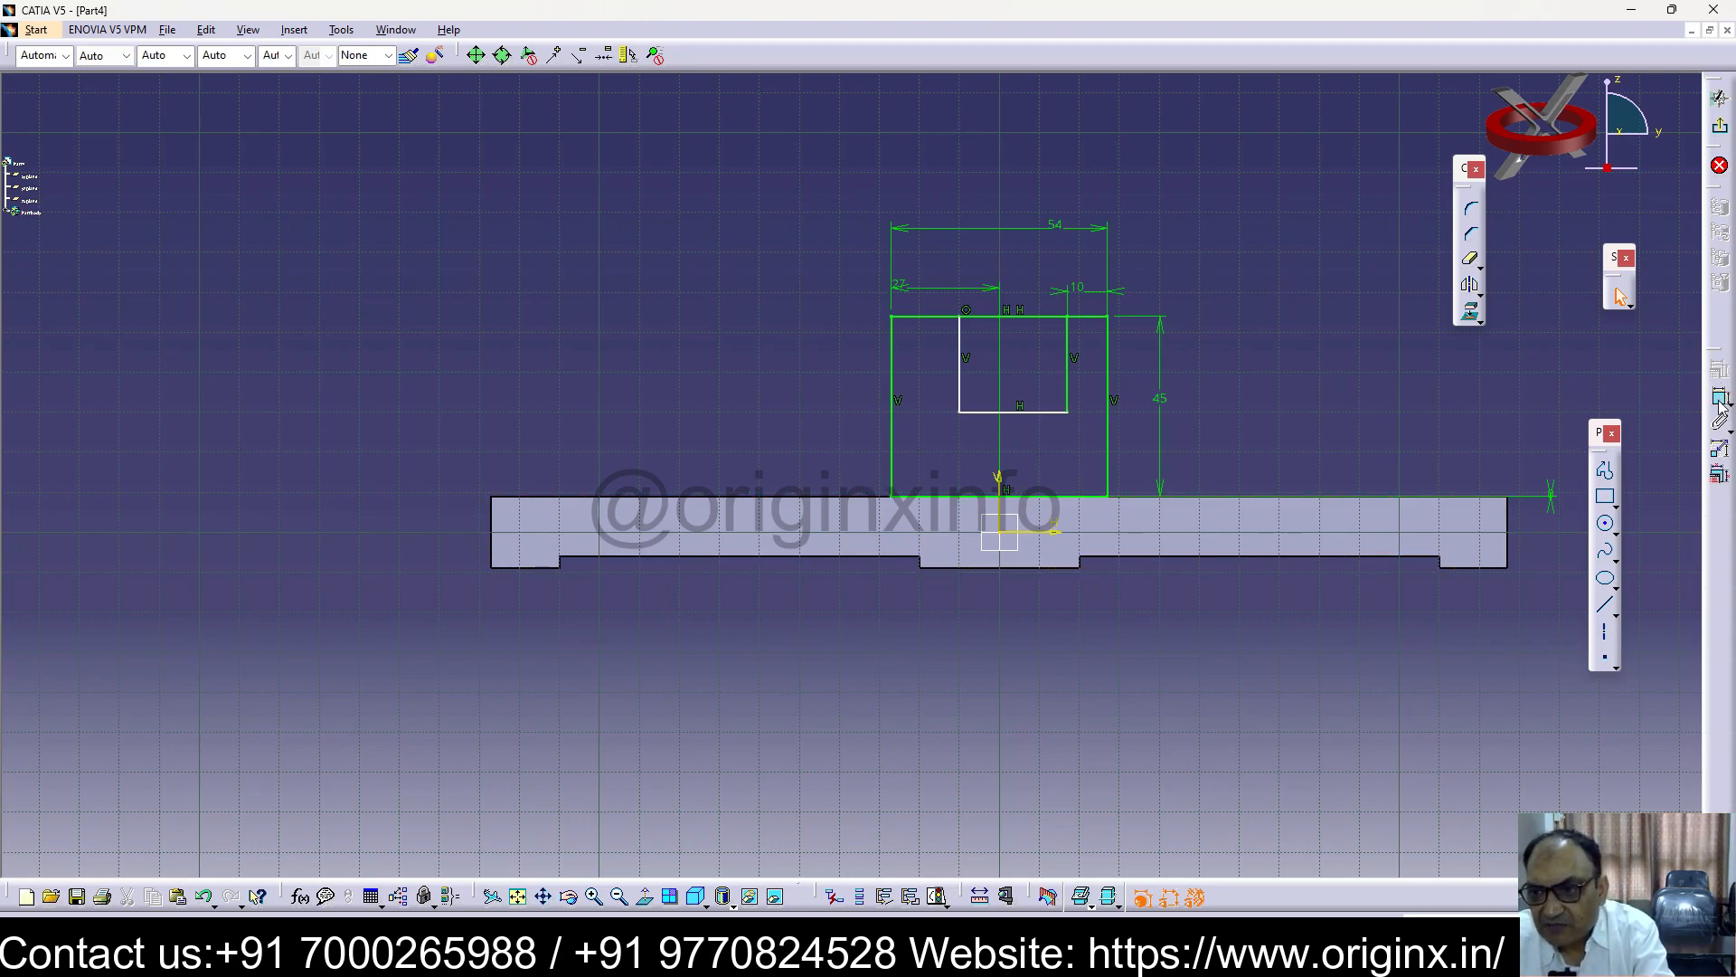
Constrain the distance between the left edges of the inner and outer rectangles to 10 mm
click(958, 370)
click(894, 372)
click(923, 365)
double_click(923, 365)
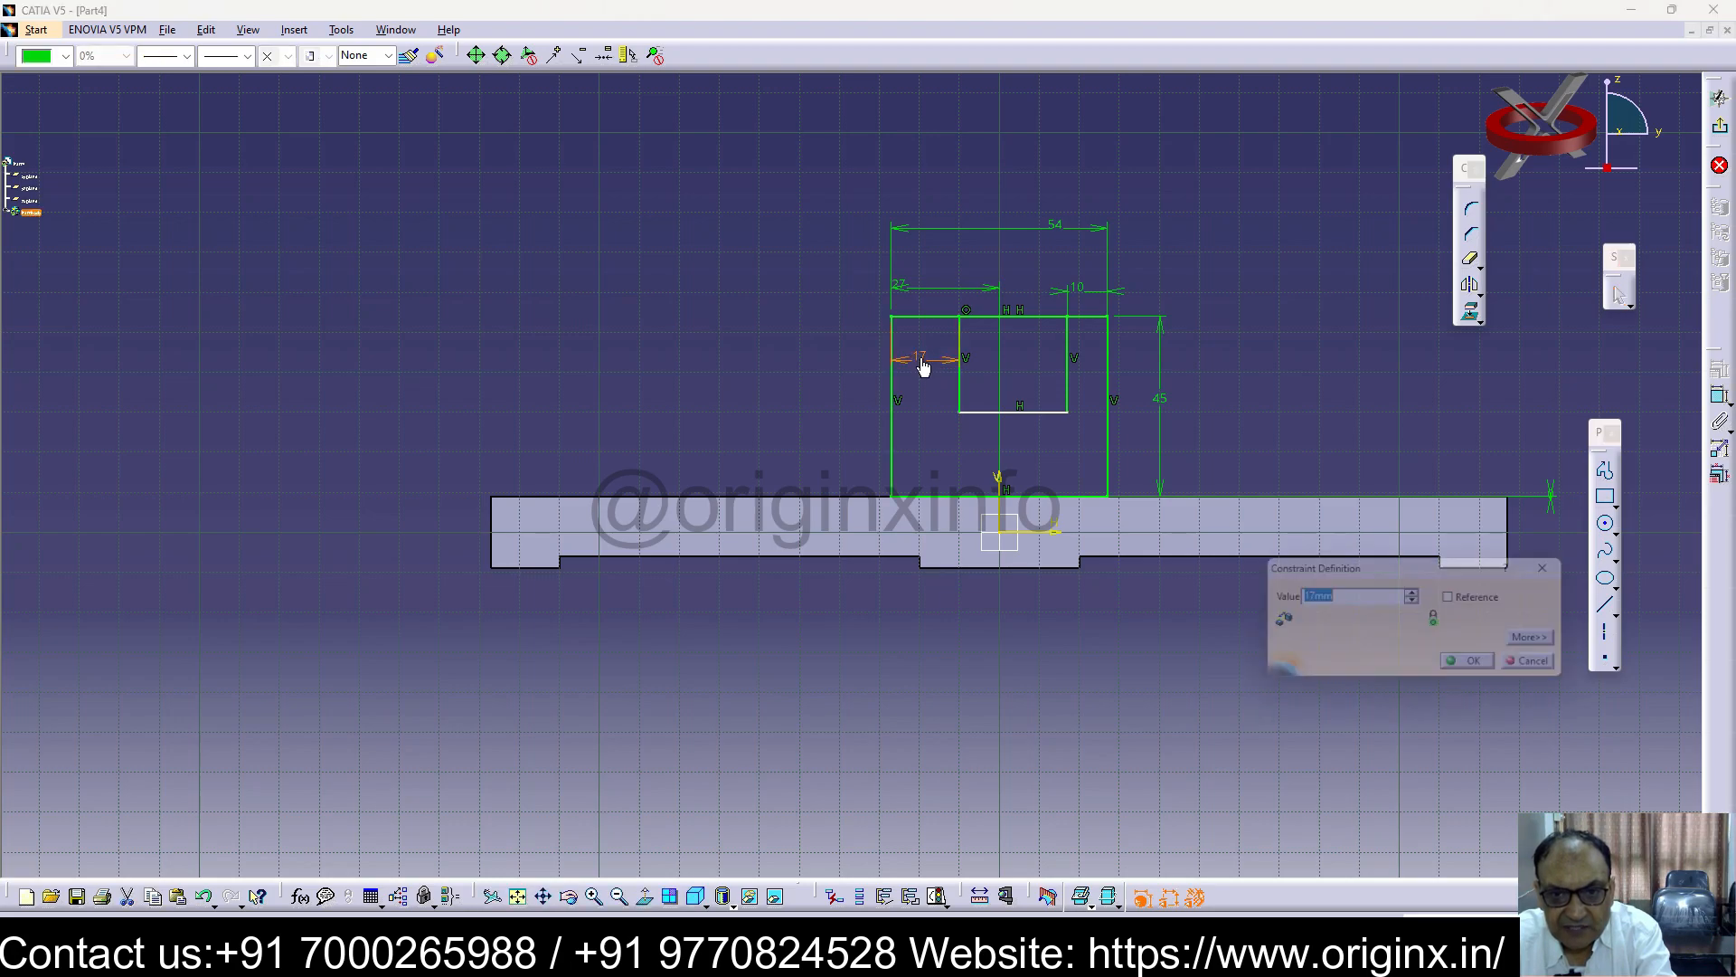
text(10)
key(Return)
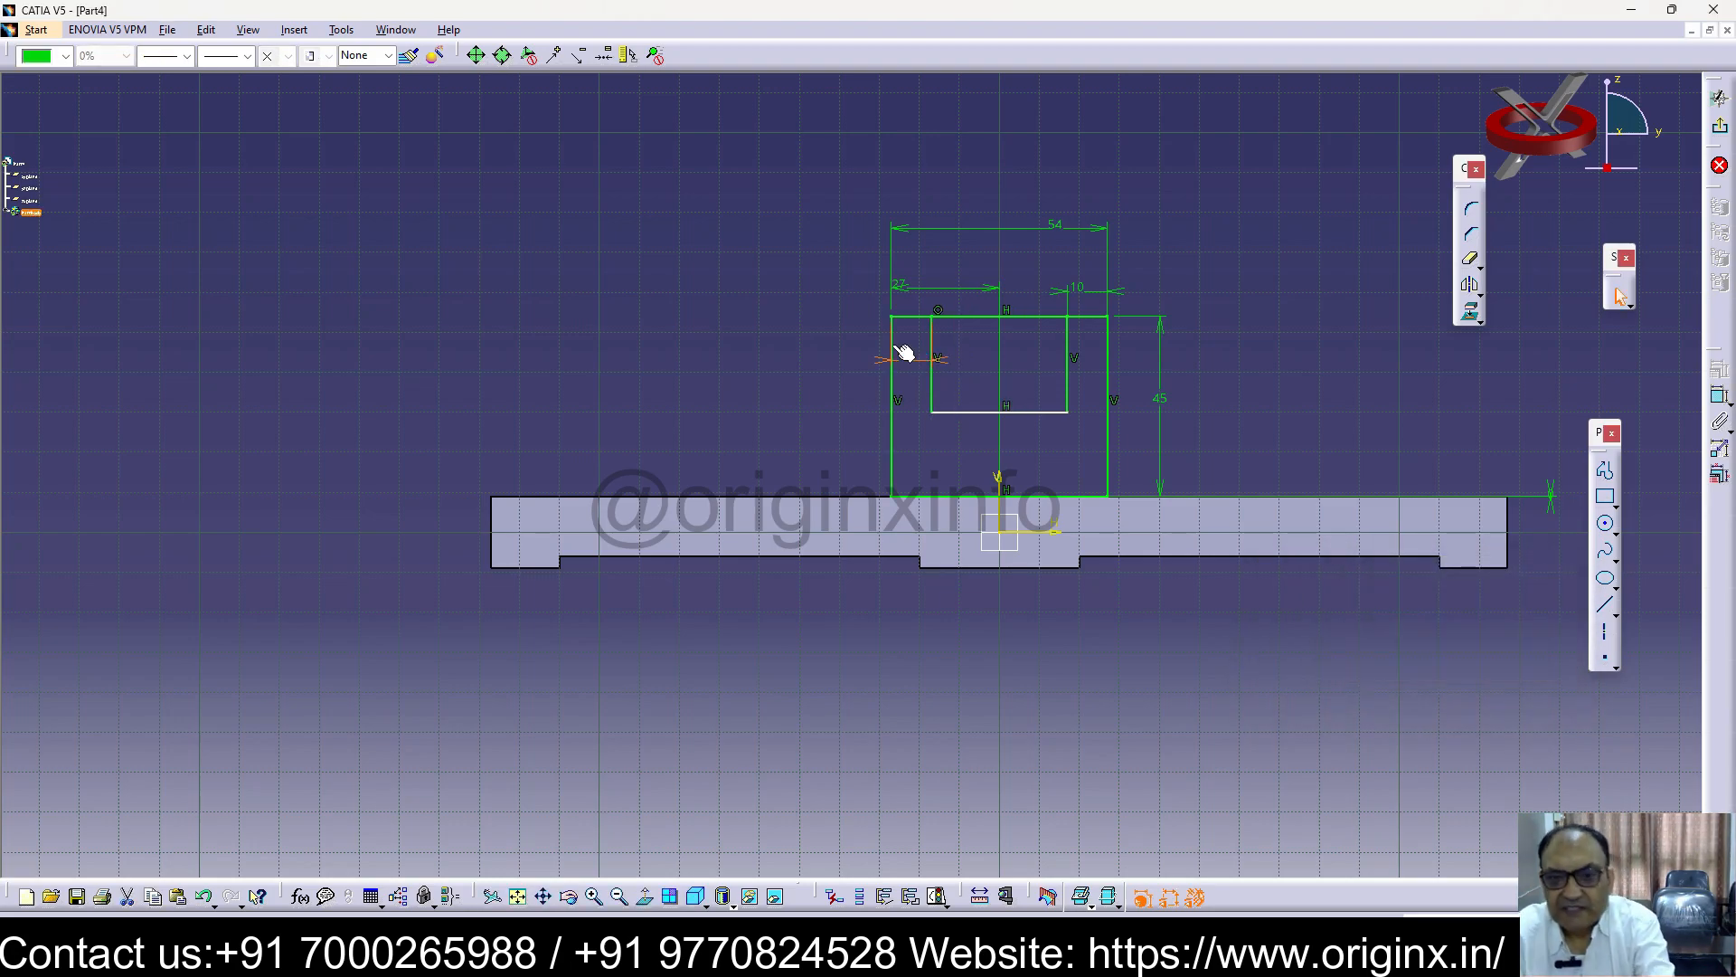
click(1402, 383)
Draw a circle centred on the midpoint of the inner rectangle's bottom edge, passing through that edge's left end
click(1605, 523)
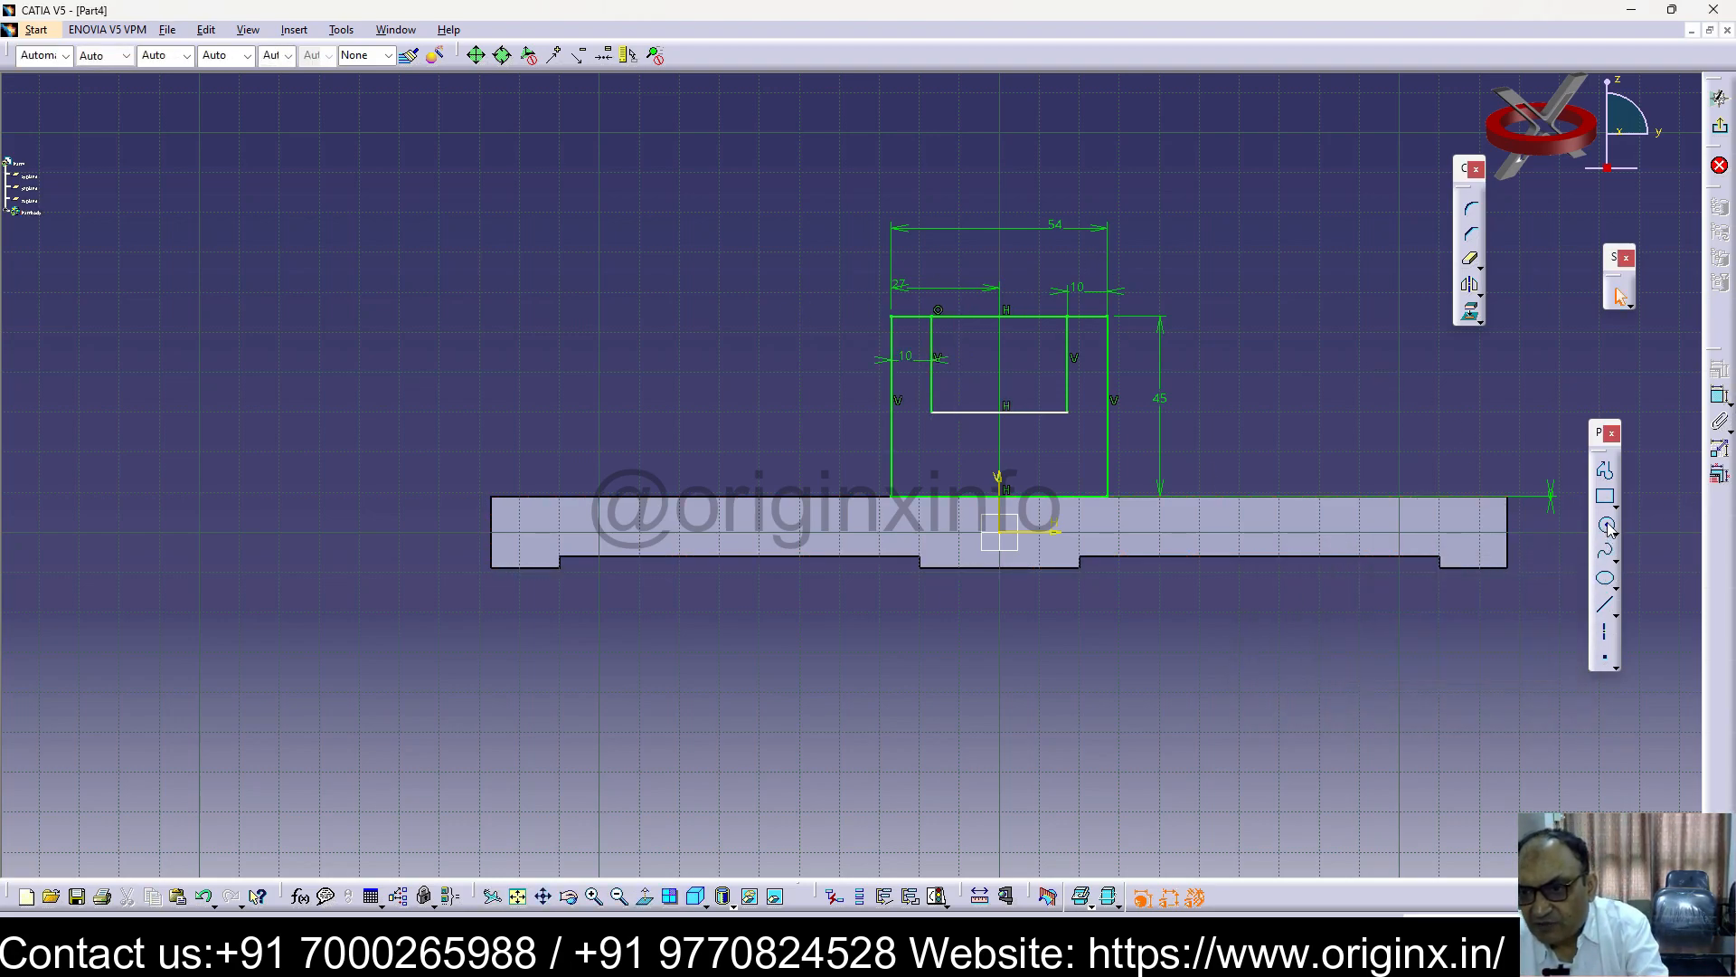
click(999, 413)
click(932, 412)
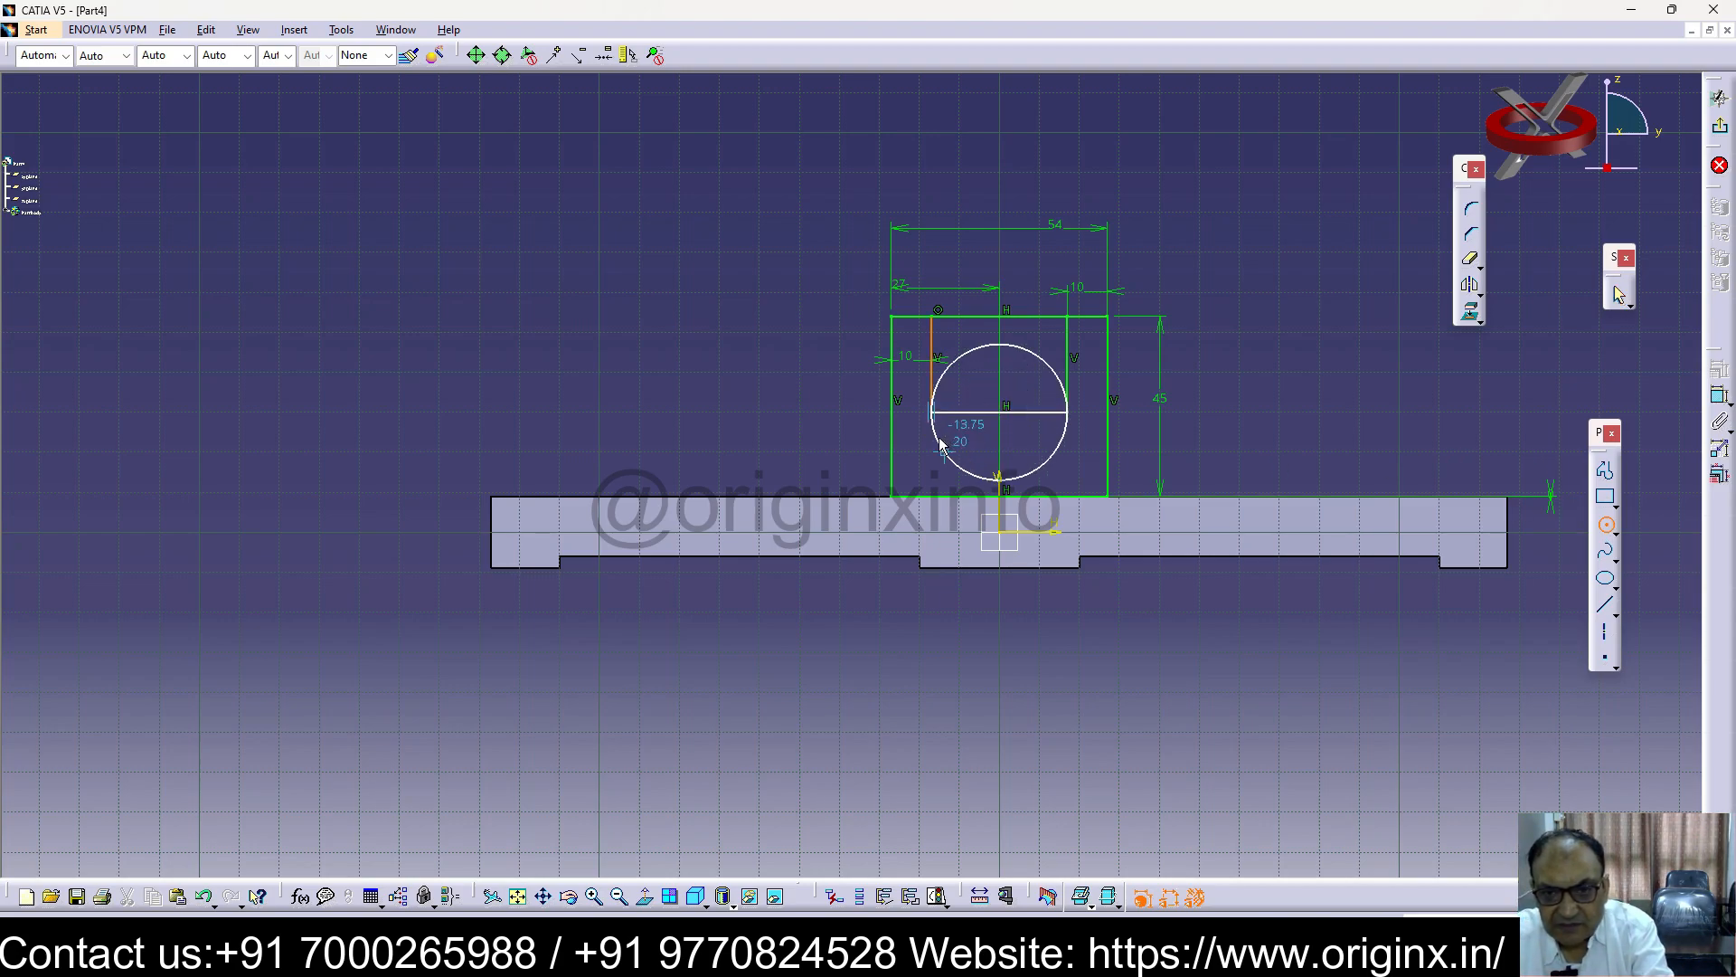
Trim away the circle's upper half and delete the inner rectangle's bottom line to form a U-shaped slot
click(1472, 262)
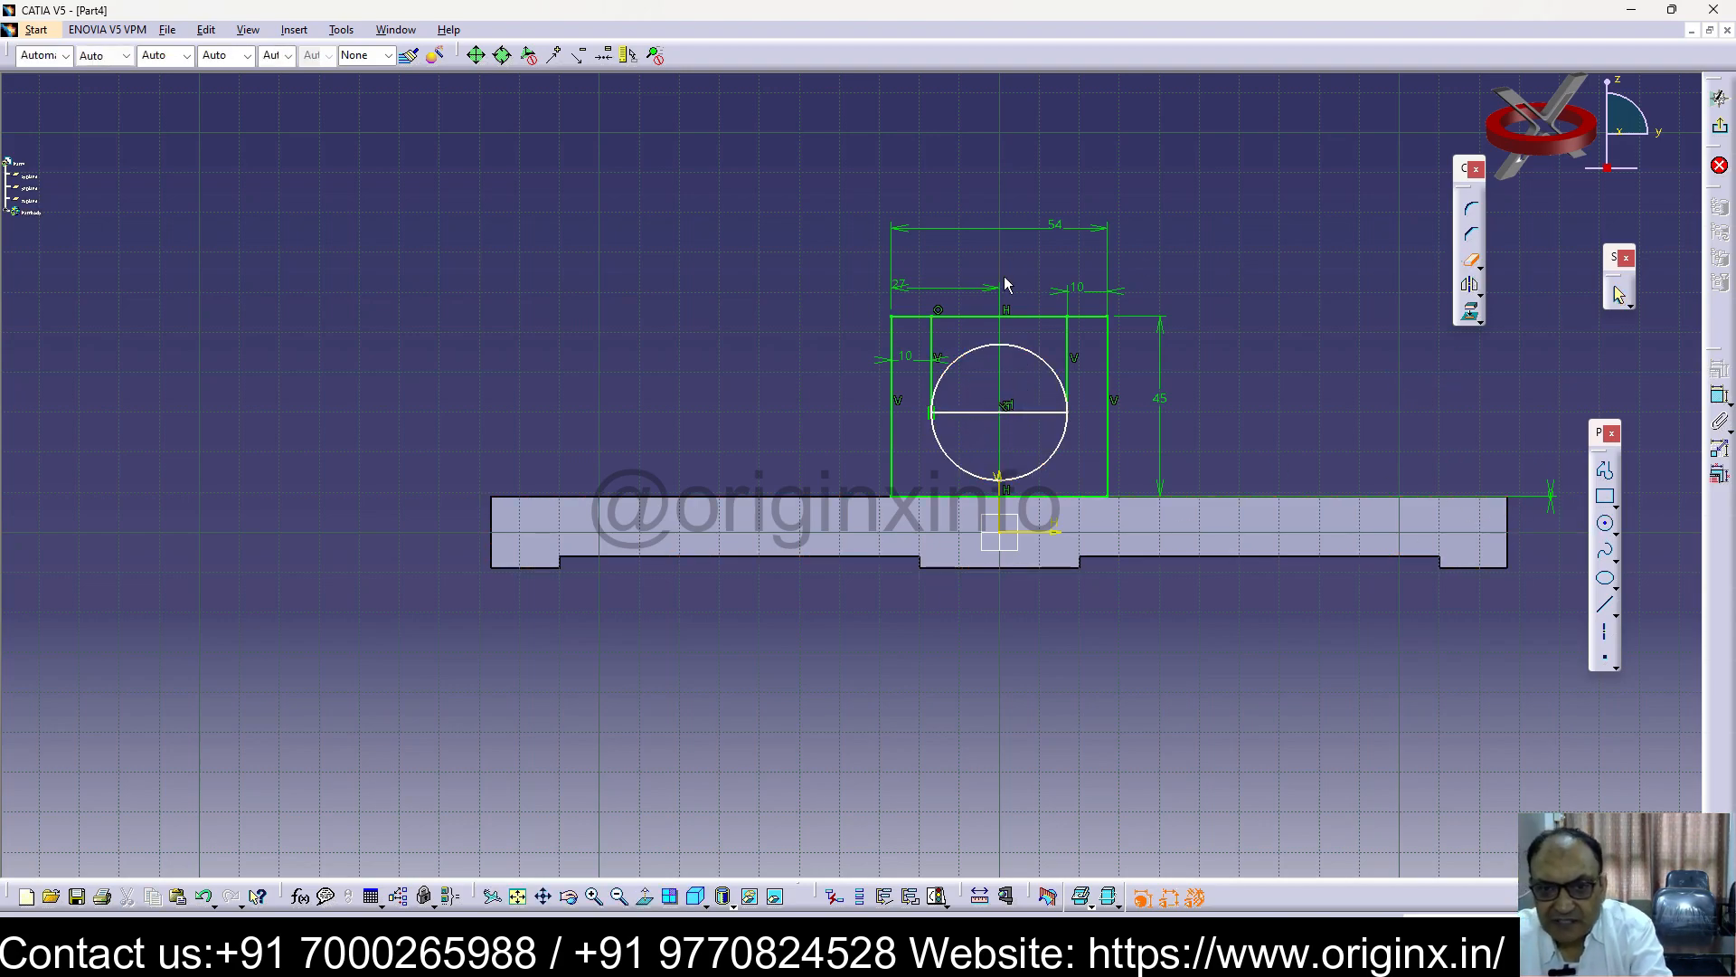
click(1038, 366)
click(1033, 413)
key(Delete)
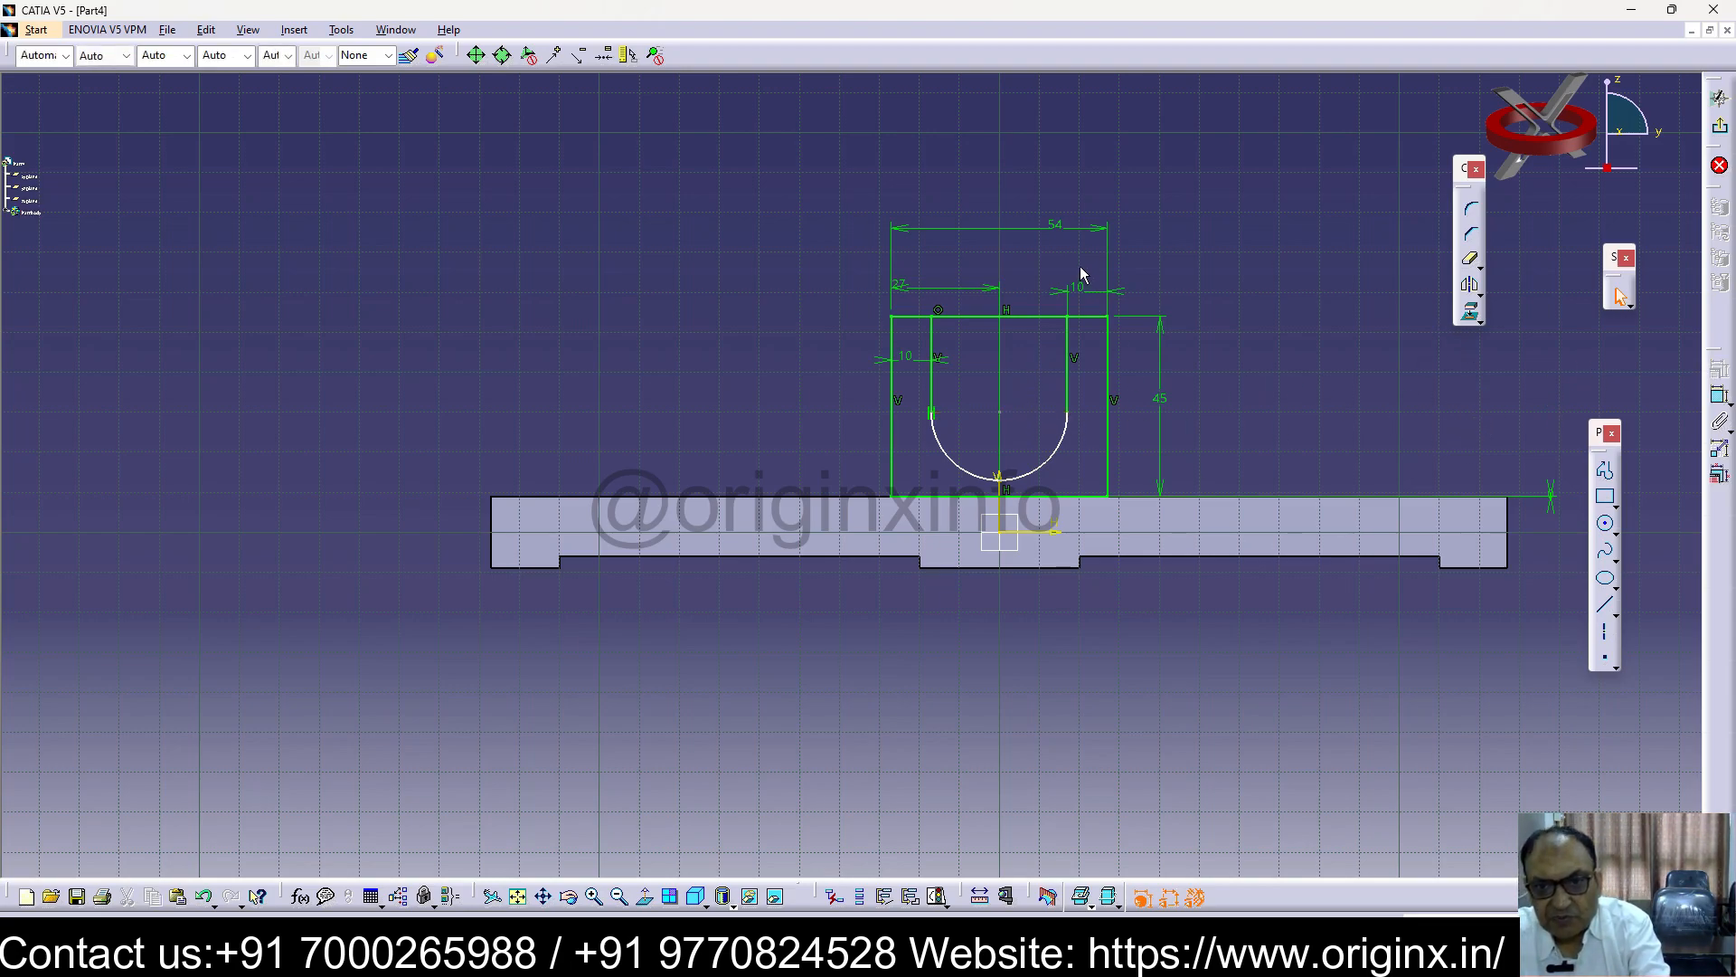
Quick Trim the outer rectangle's top edge between the slot walls, converting its length constraint into a distance
click(1473, 261)
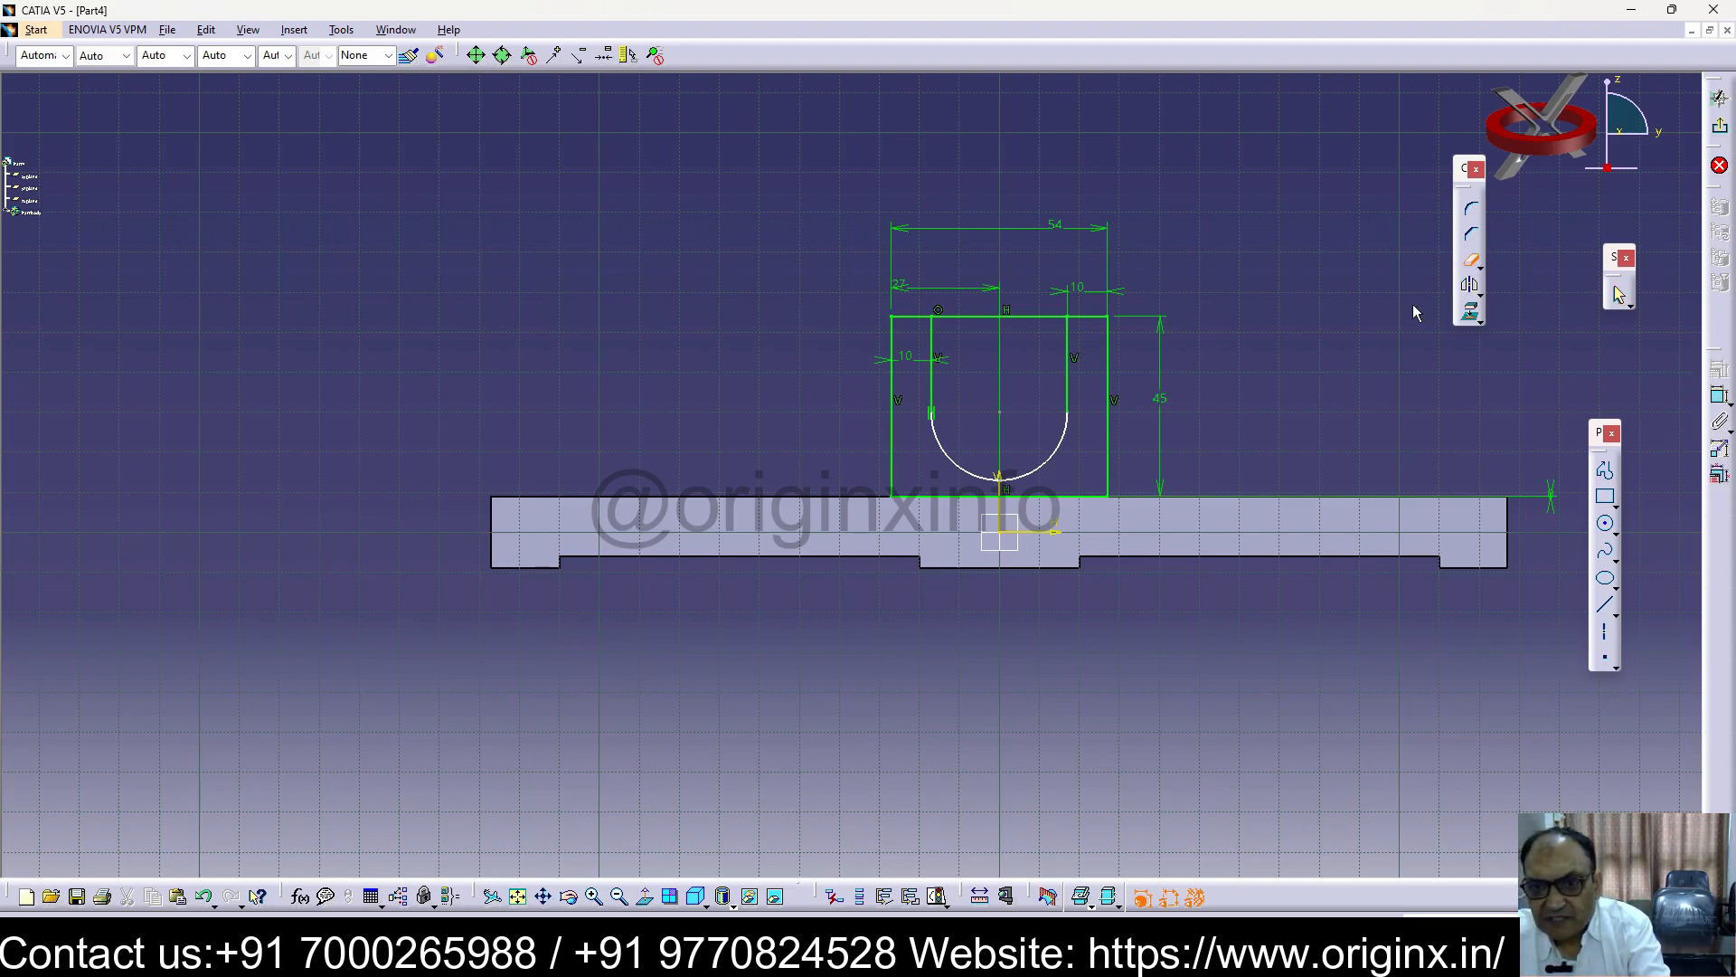
click(975, 316)
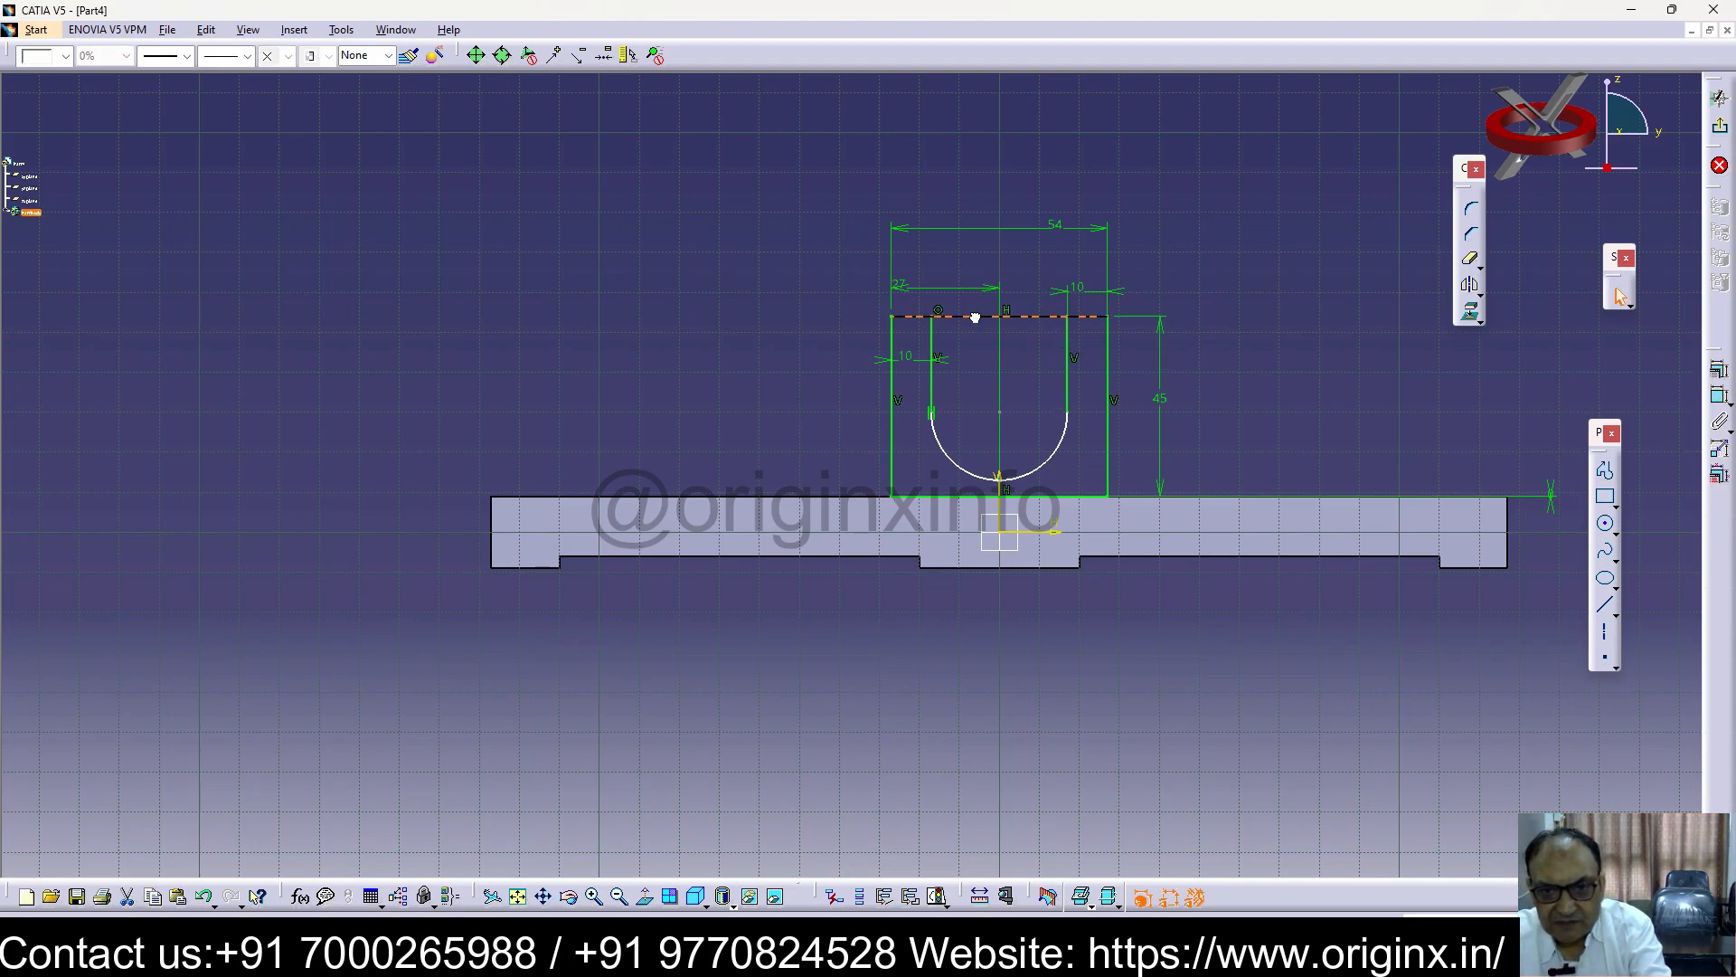
click(1424, 396)
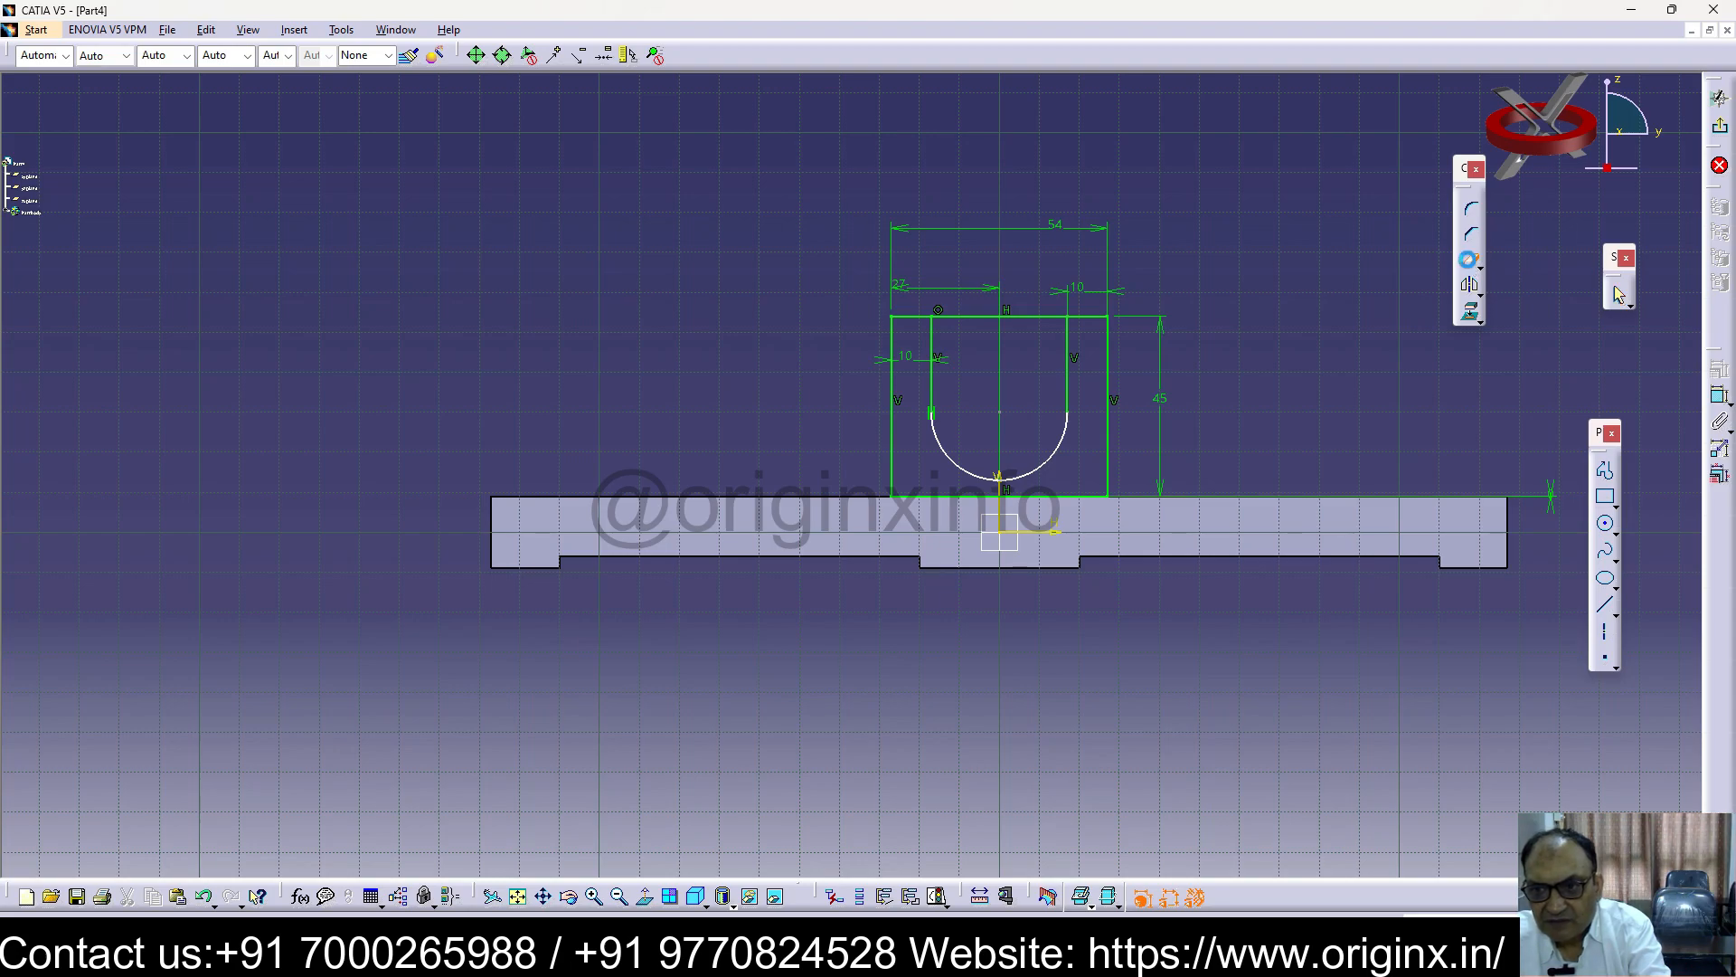
click(1031, 317)
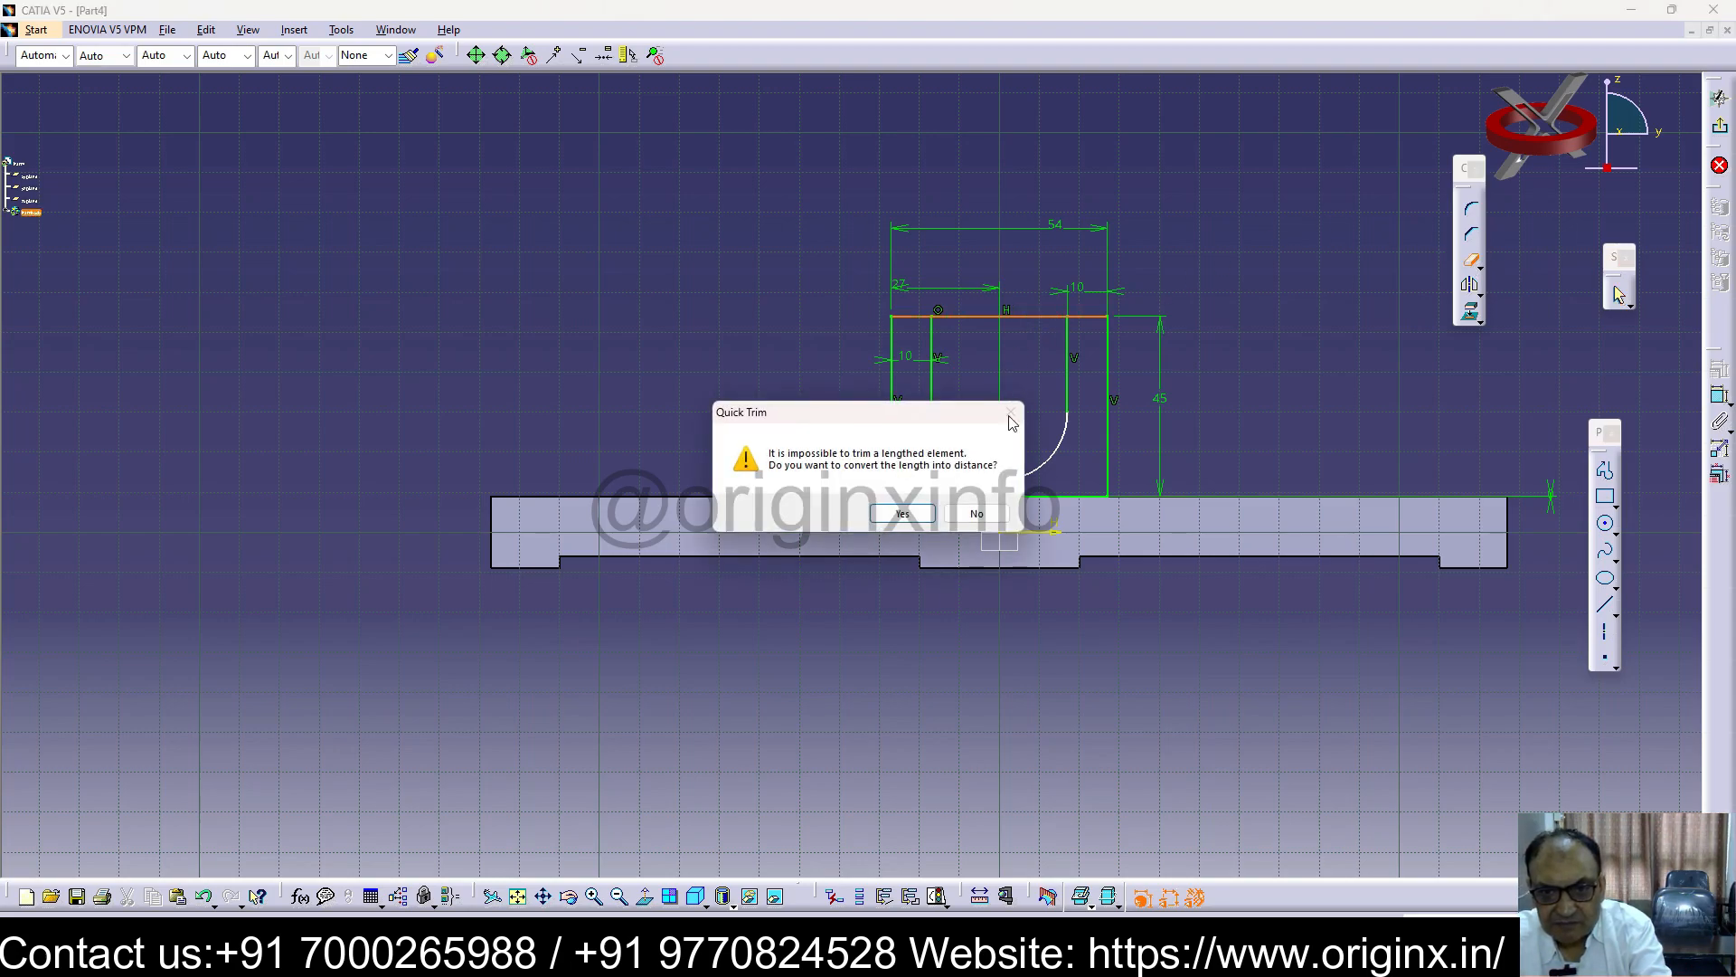
click(903, 515)
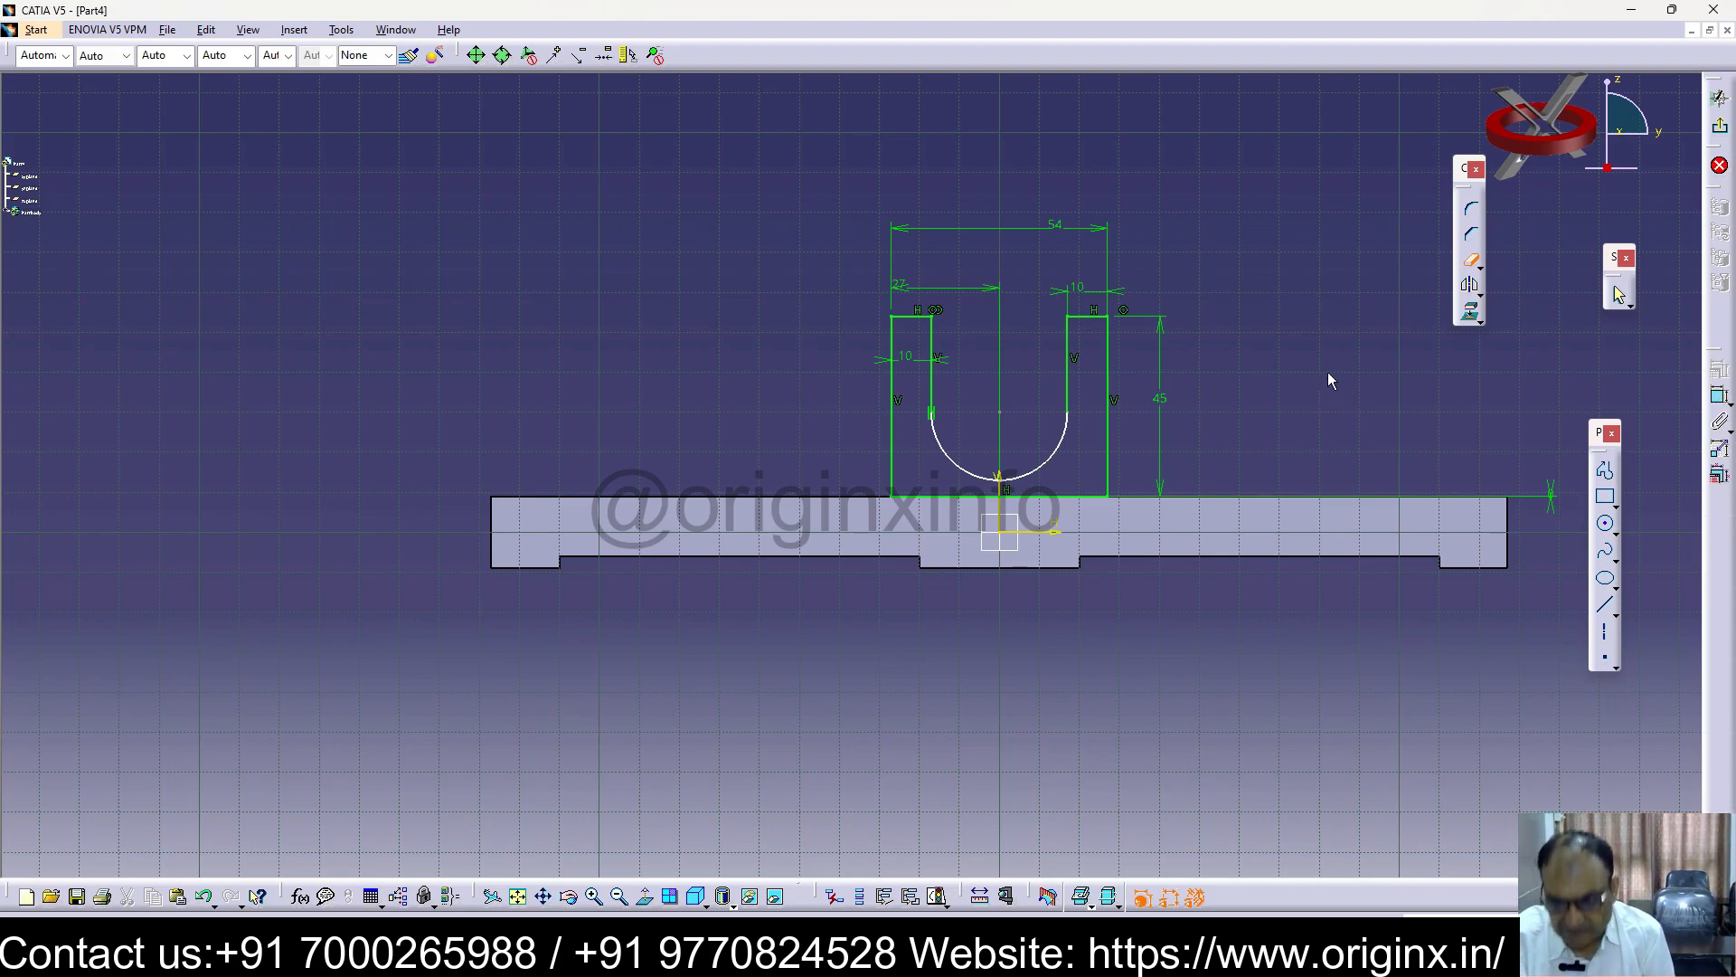
Exit the sketch and pad the U-slotted profile 70 mm with reversed direction, across the base block
click(1721, 131)
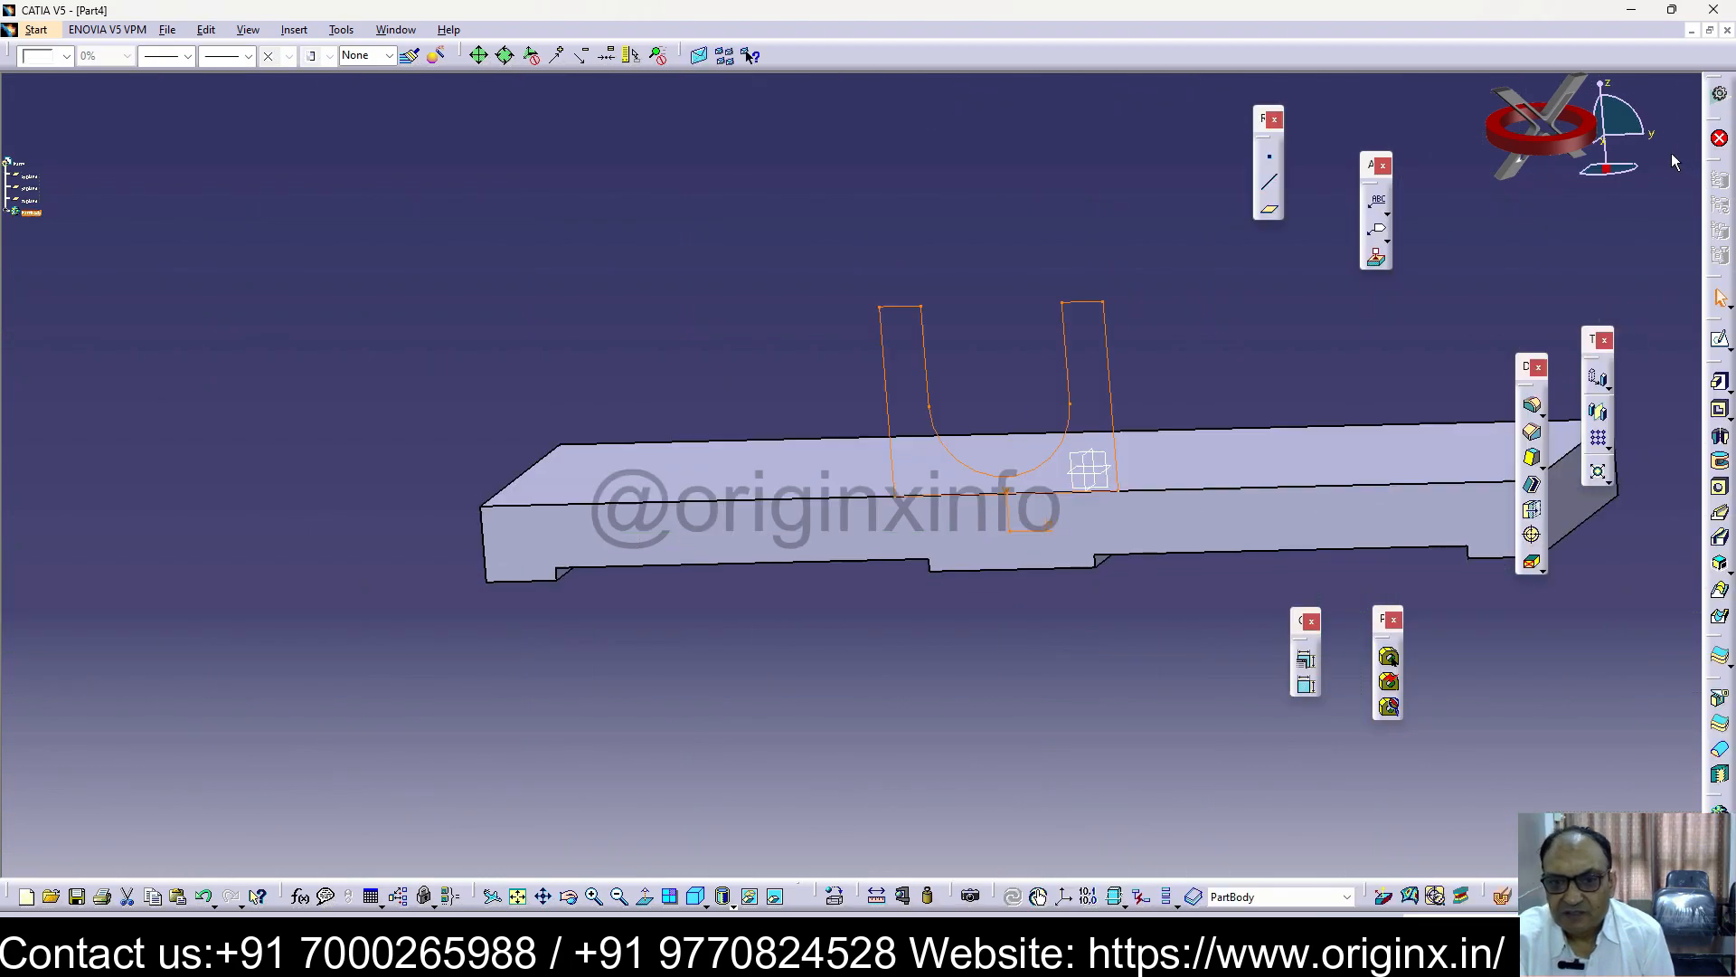
click(1721, 383)
click(1438, 433)
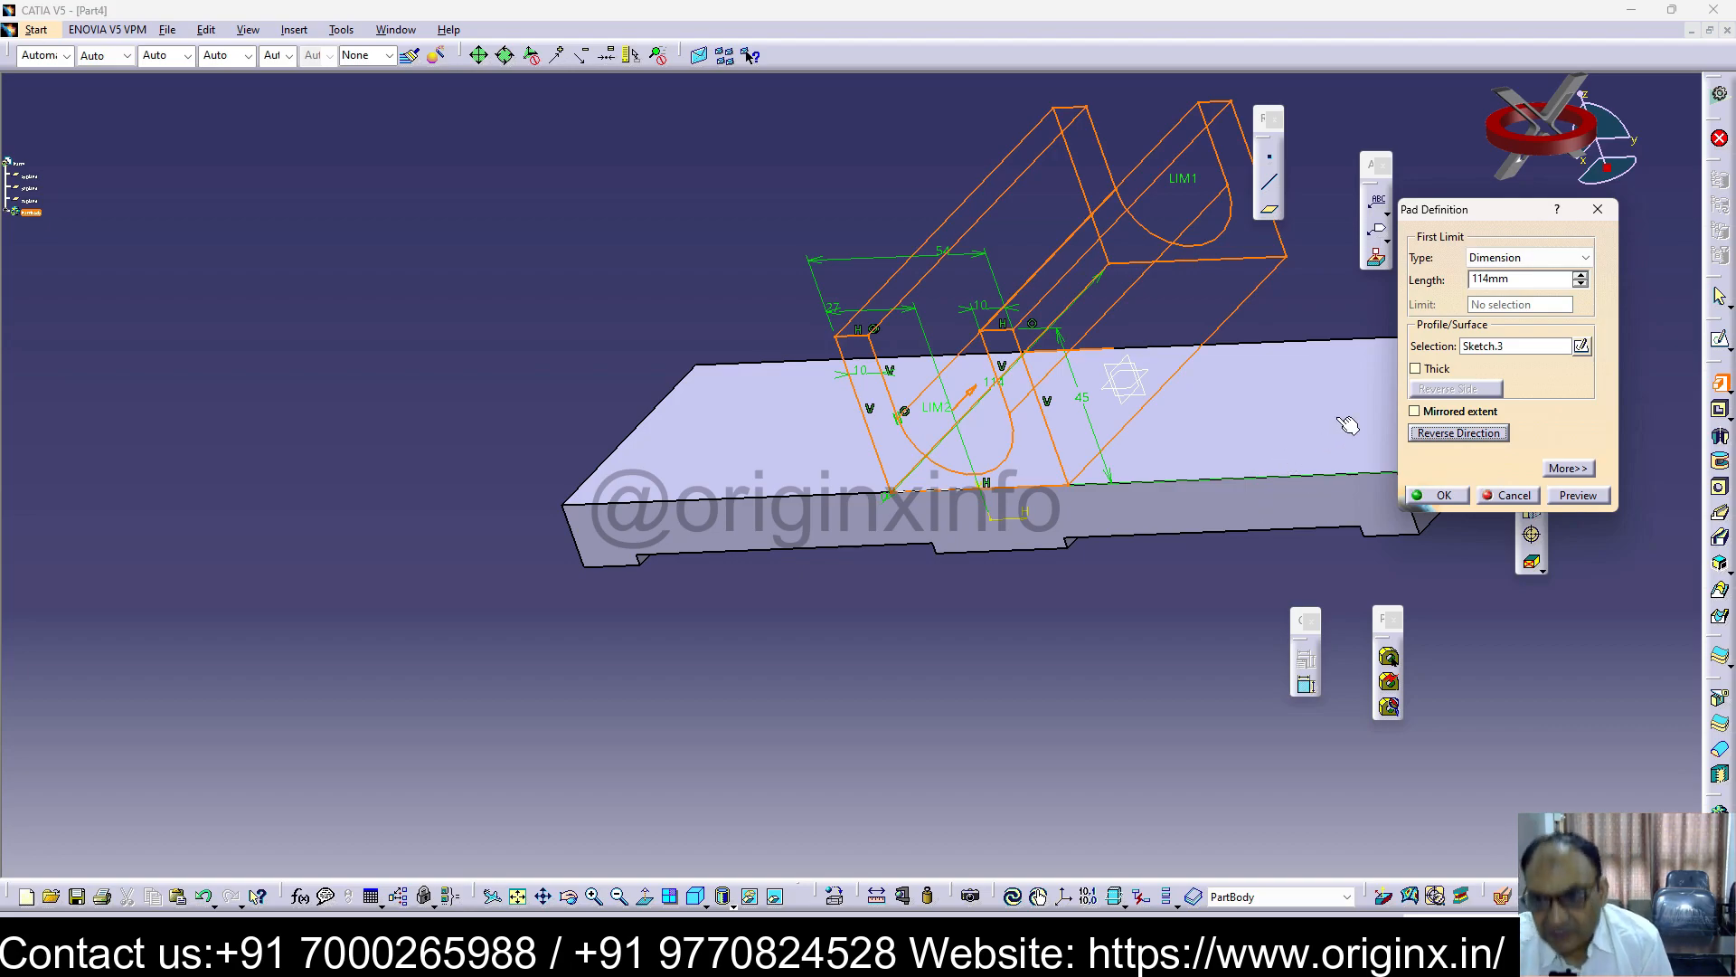
double_click(1520, 279)
text(70)
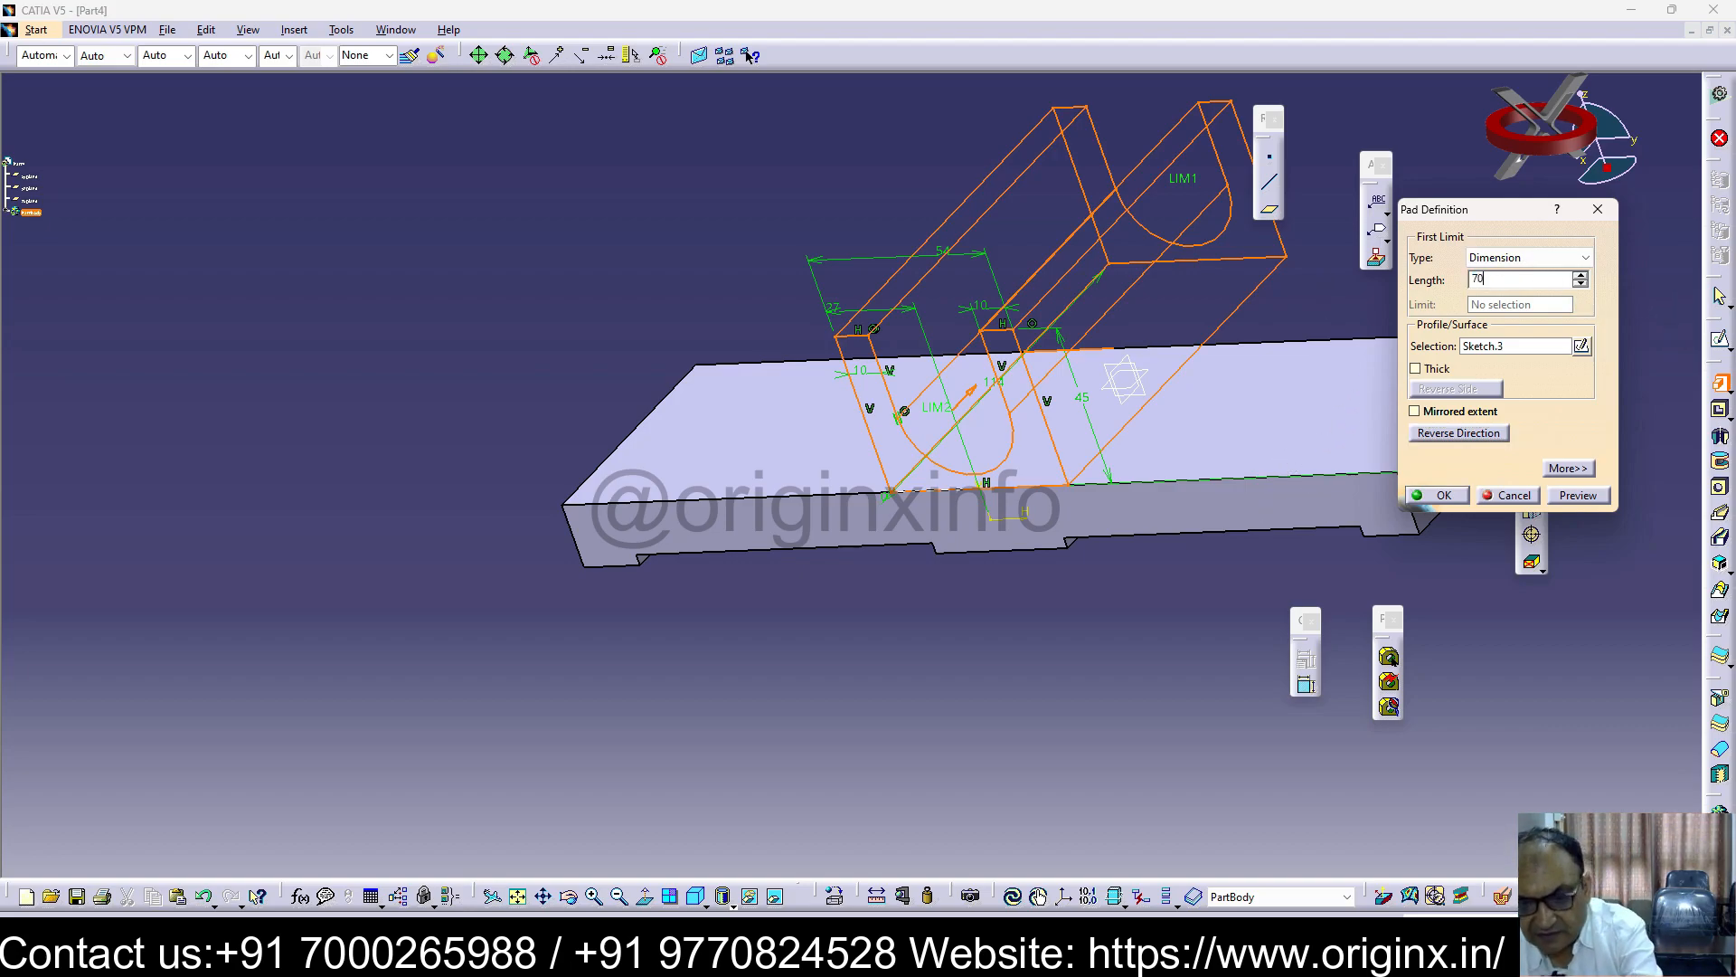
key(Return)
middle_drag(1128, 589, 1239, 644)
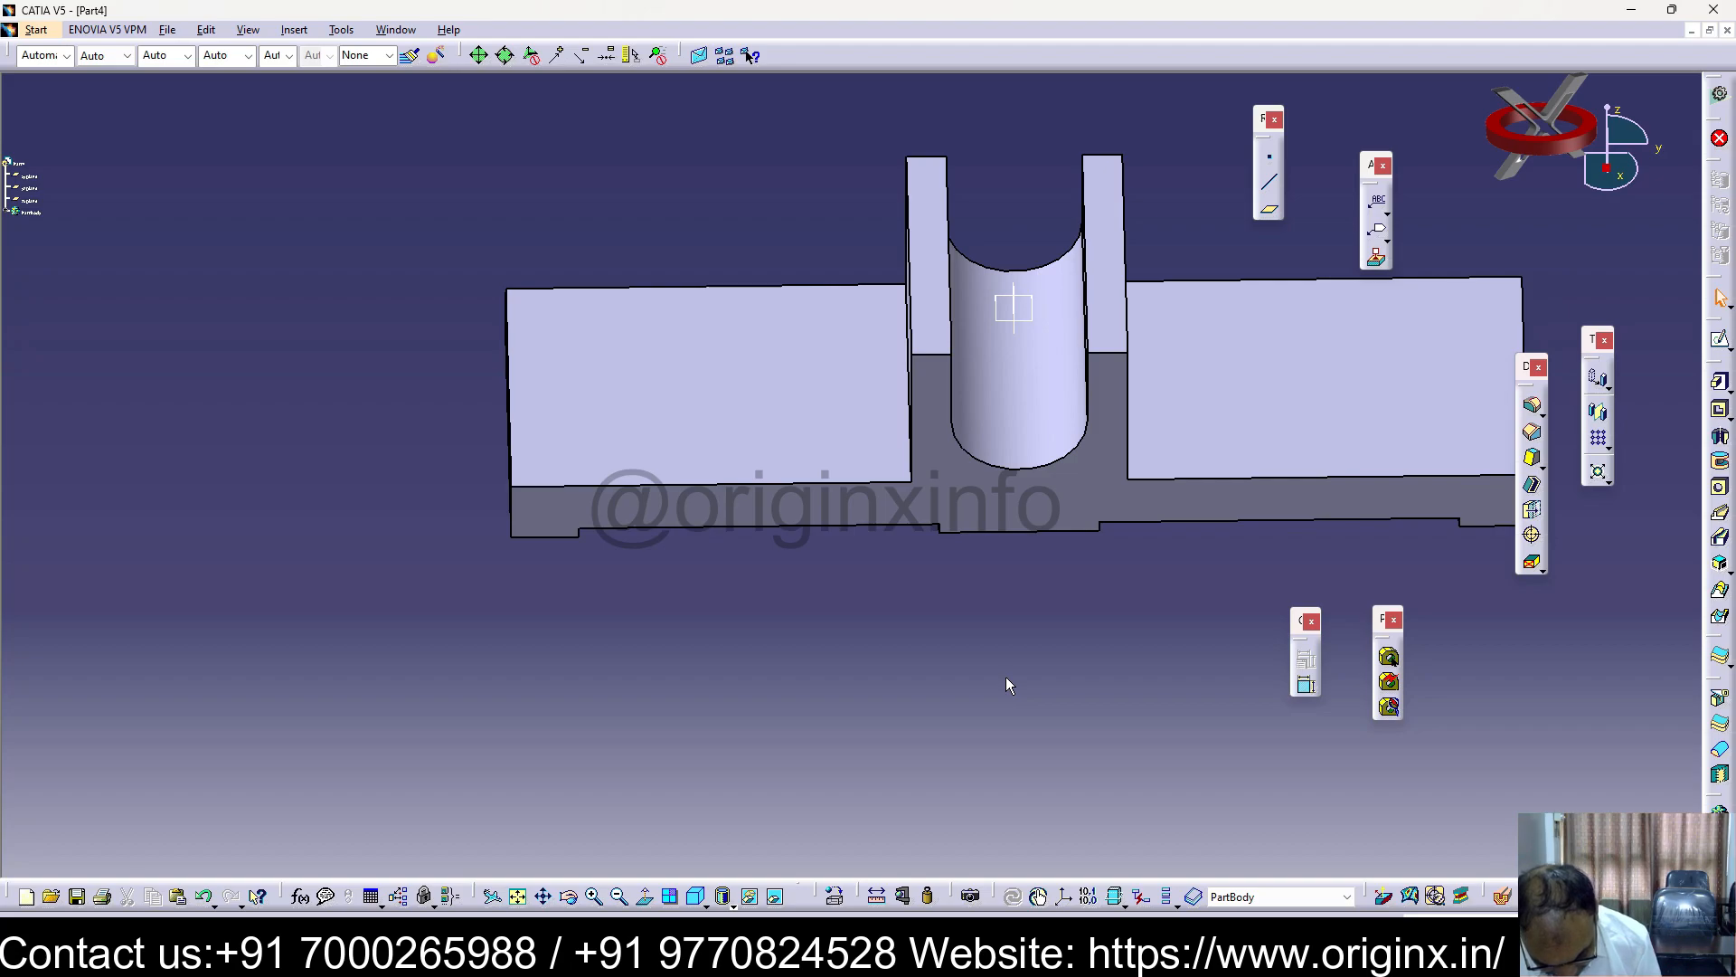
Open a sketch on the base block's top face beside the upright and draw a rectangle about 30 mm wide near the outer end
click(721, 378)
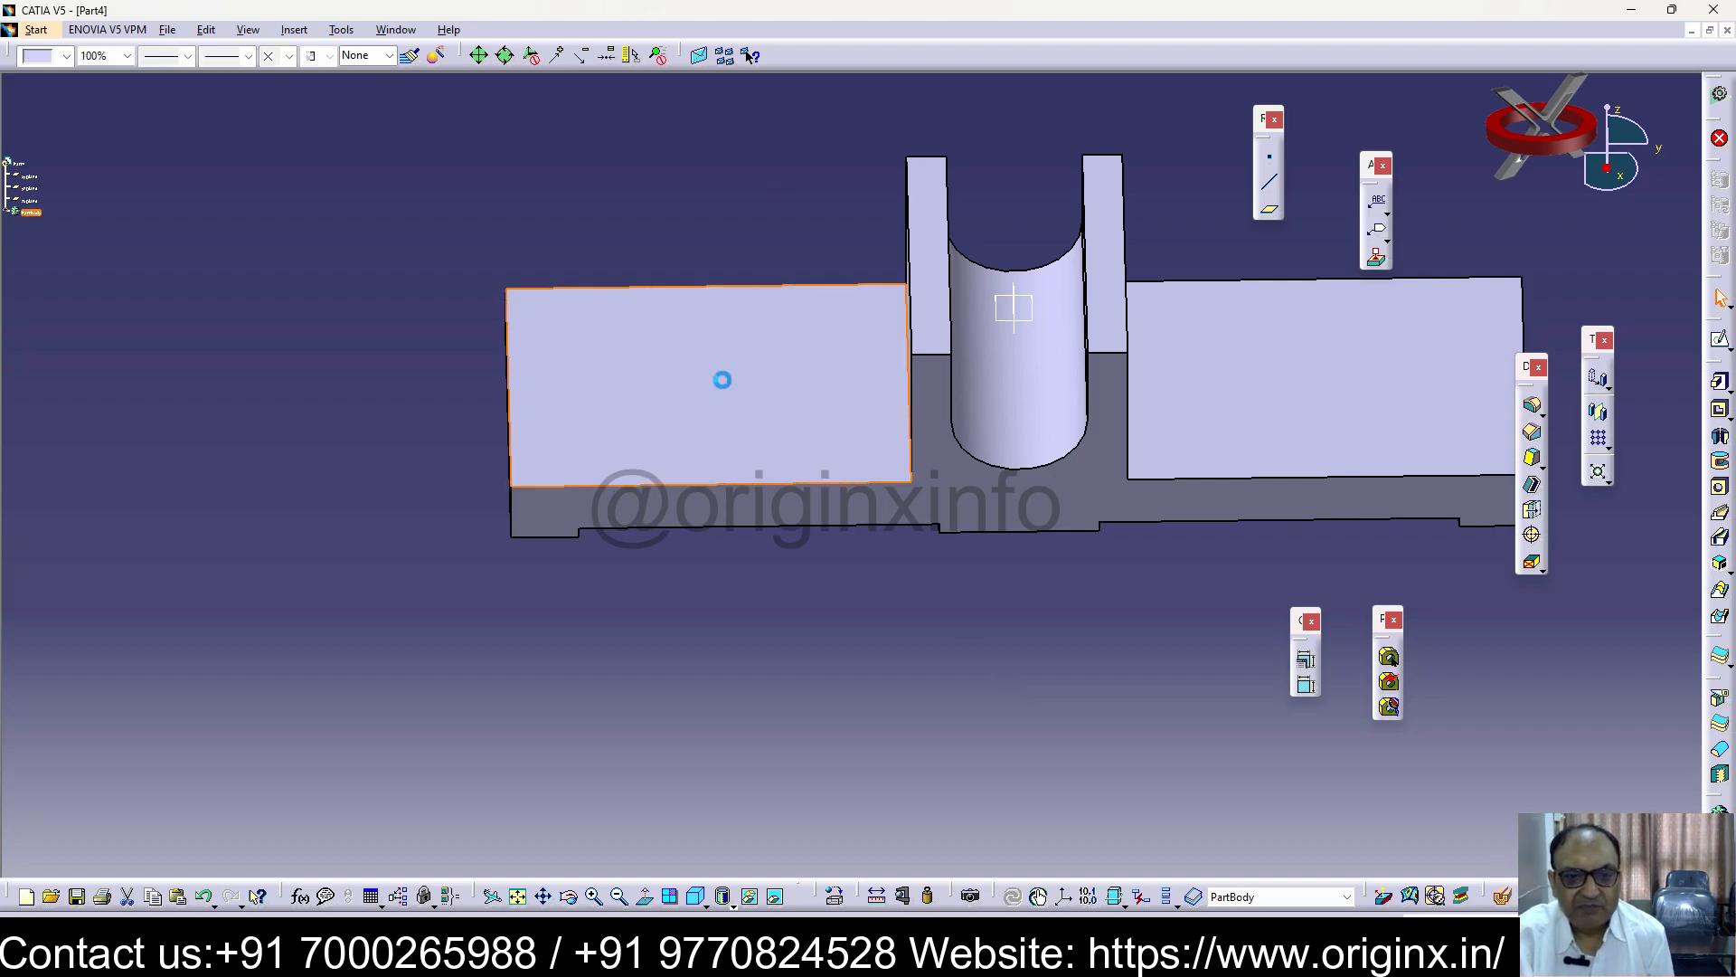
click(1721, 350)
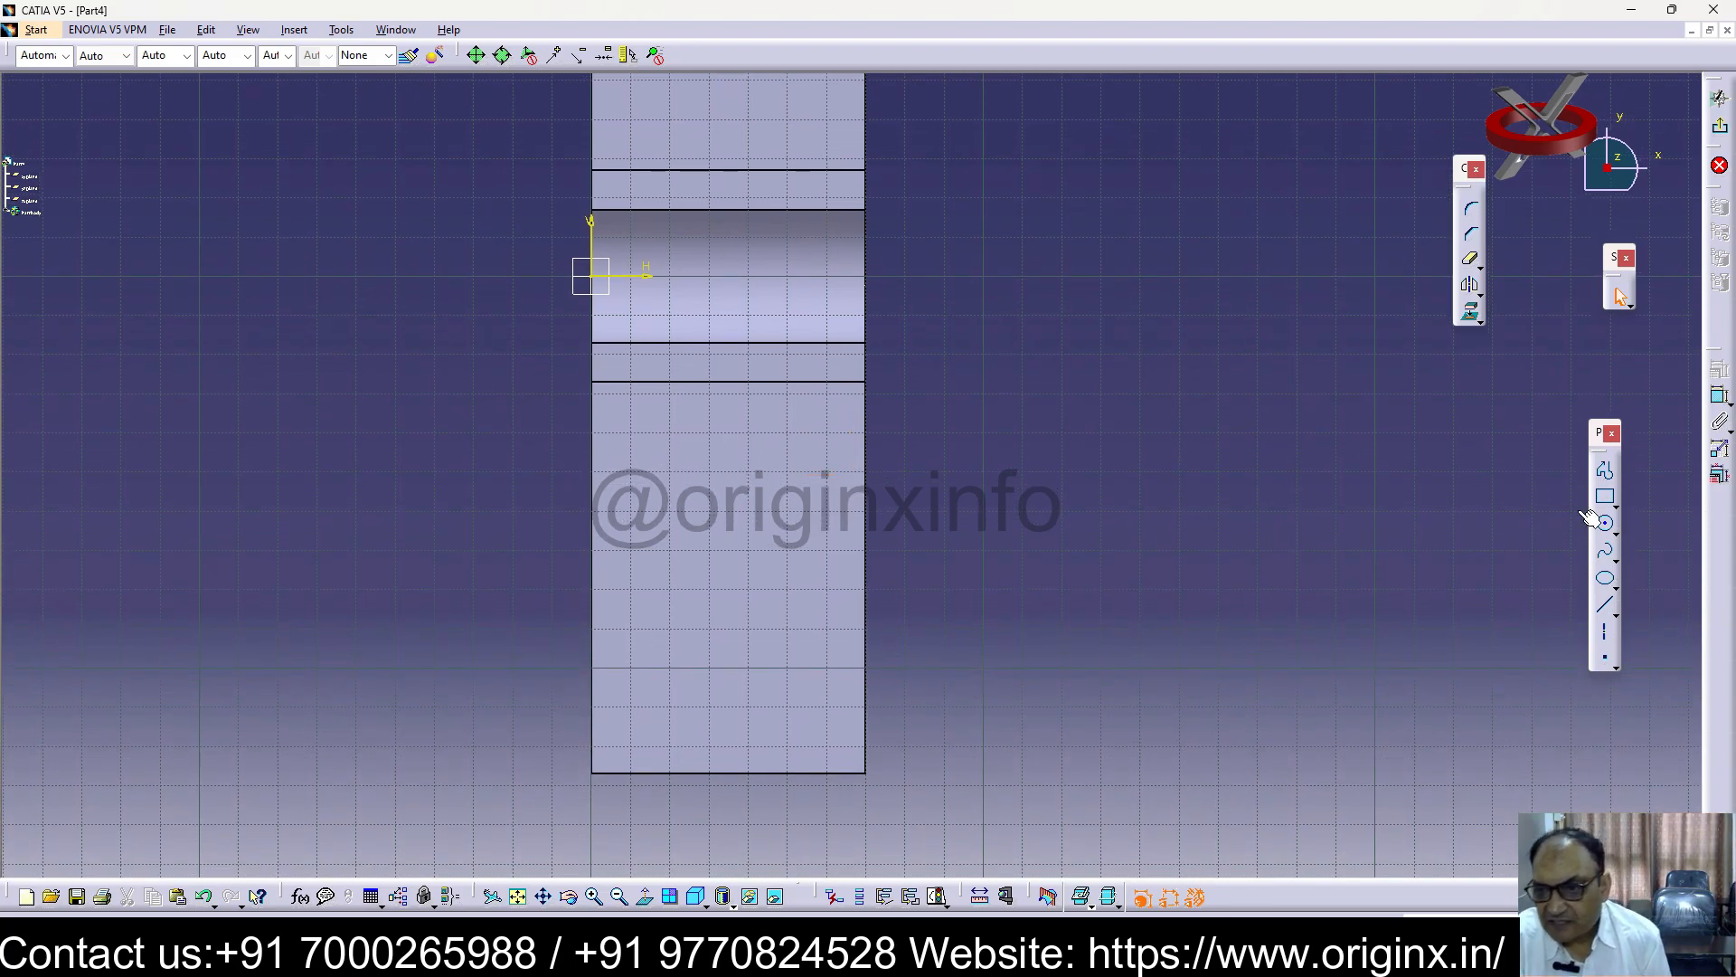
click(1605, 496)
click(674, 588)
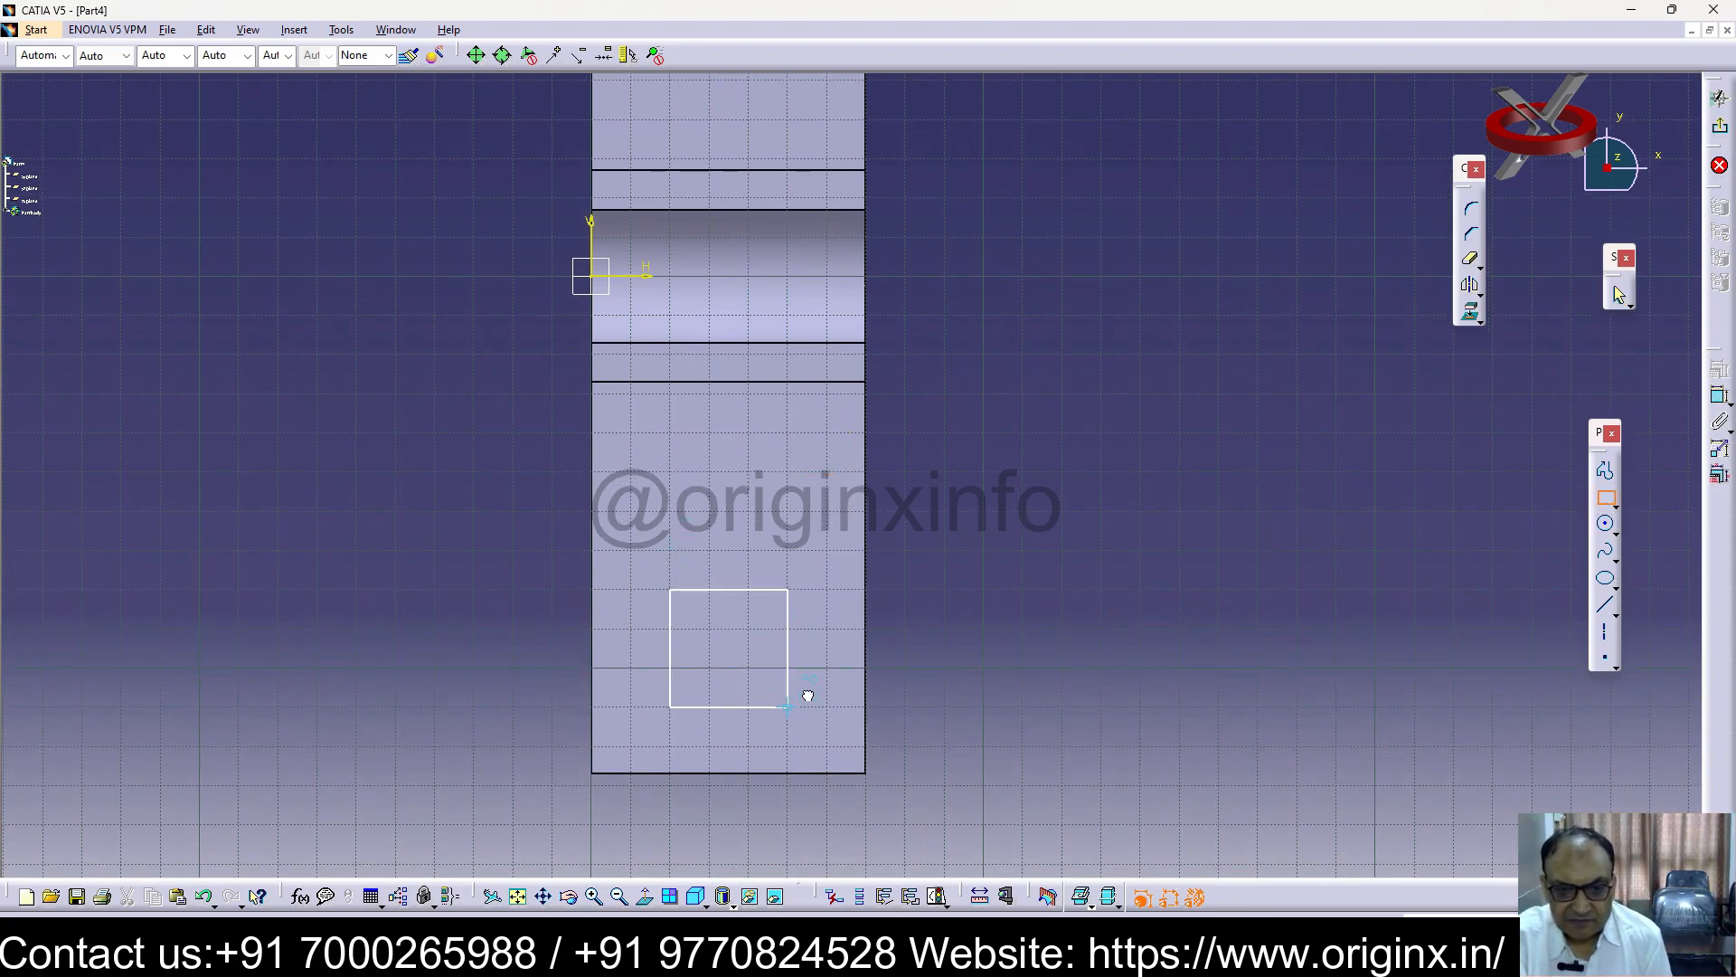
click(811, 703)
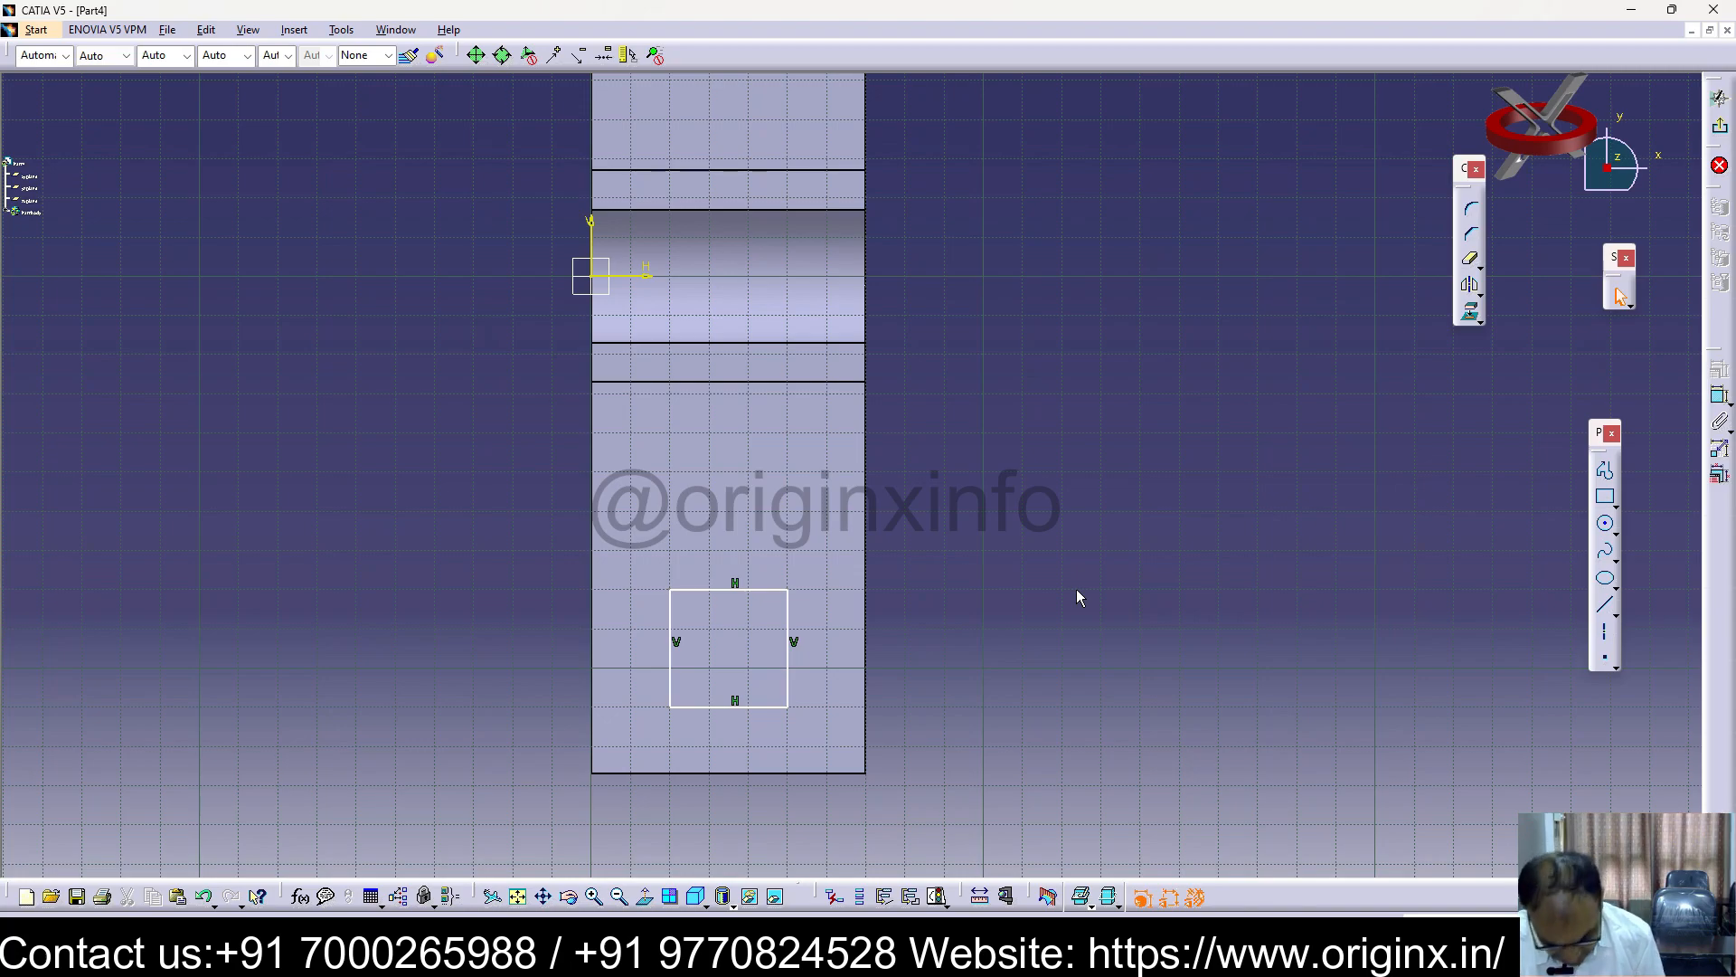
Dimension the new rectangle's left edge and set its length to 25 mm
click(1720, 397)
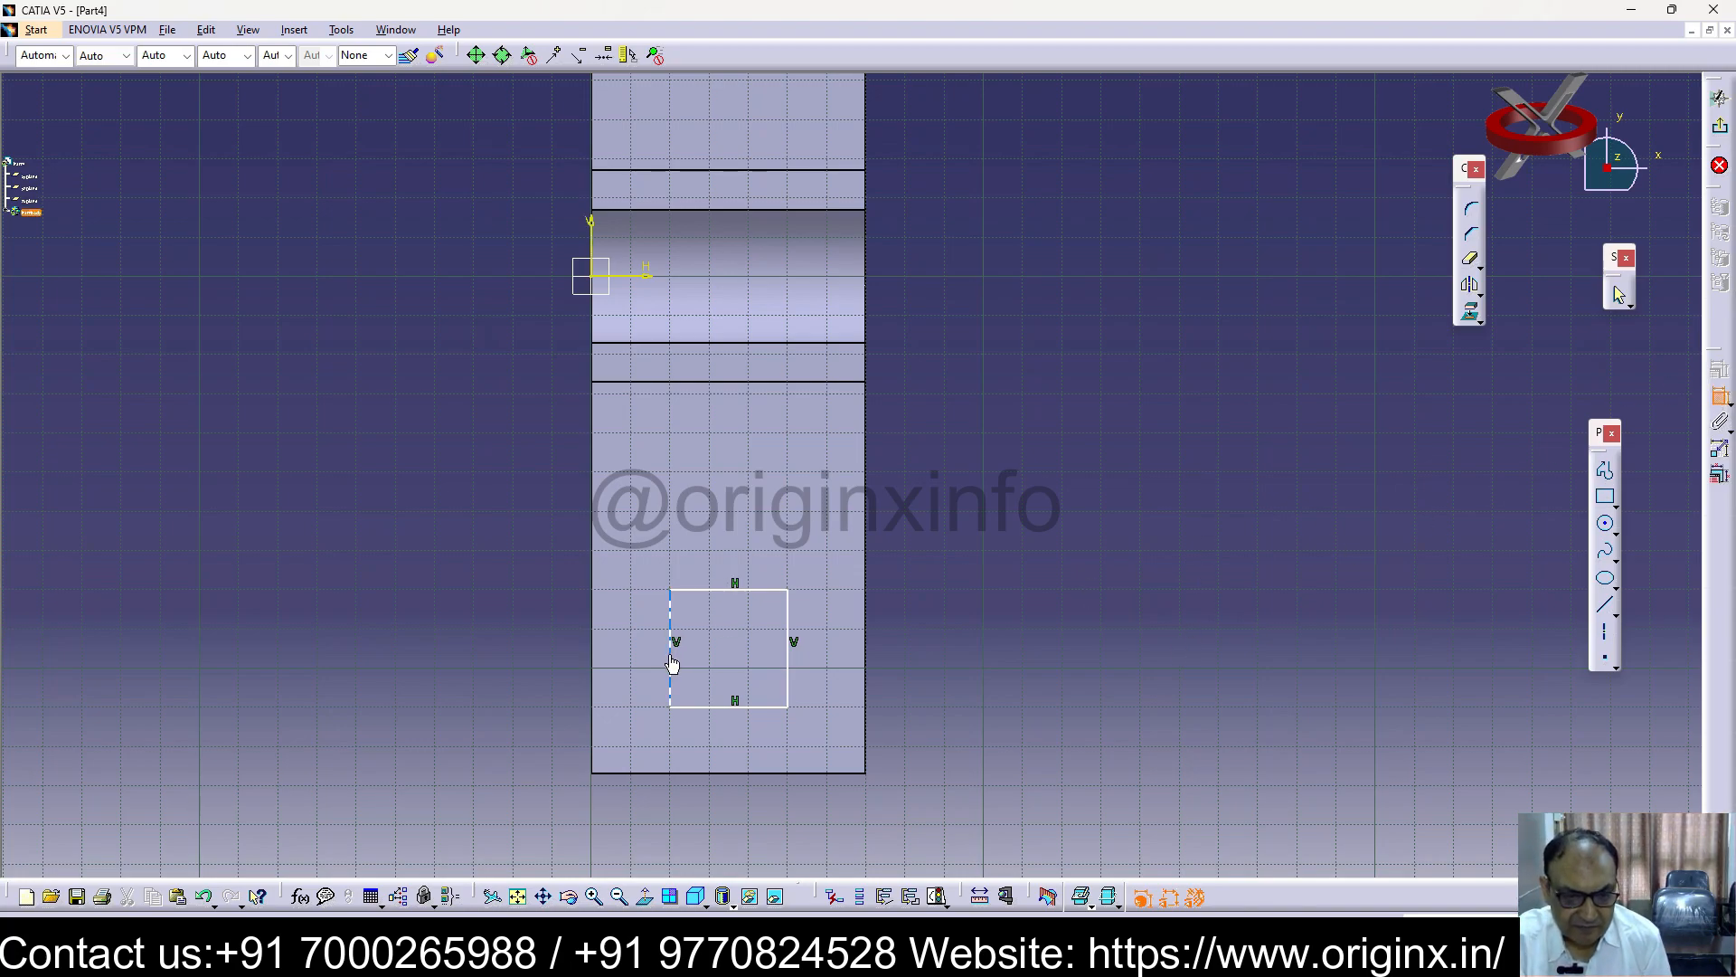
click(627, 656)
double_click(628, 648)
text(25)
key(Return)
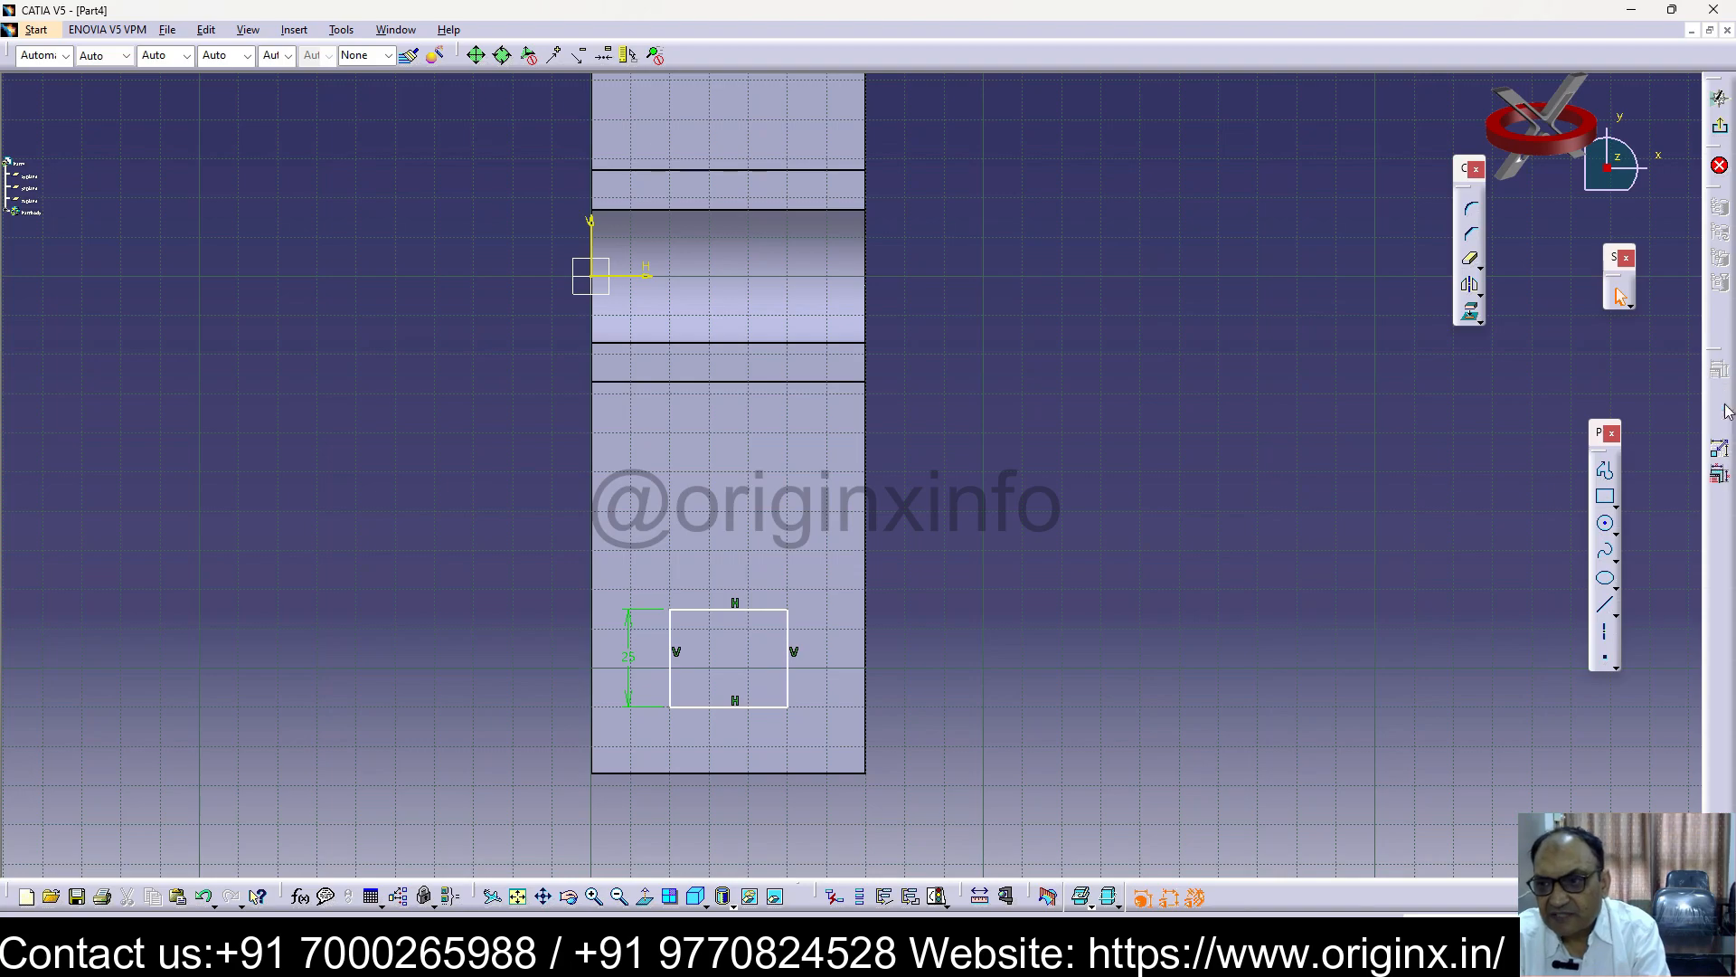
Dimension the rectangle's upper edge and set its width to 35 mm
click(726, 608)
click(729, 576)
double_click(745, 575)
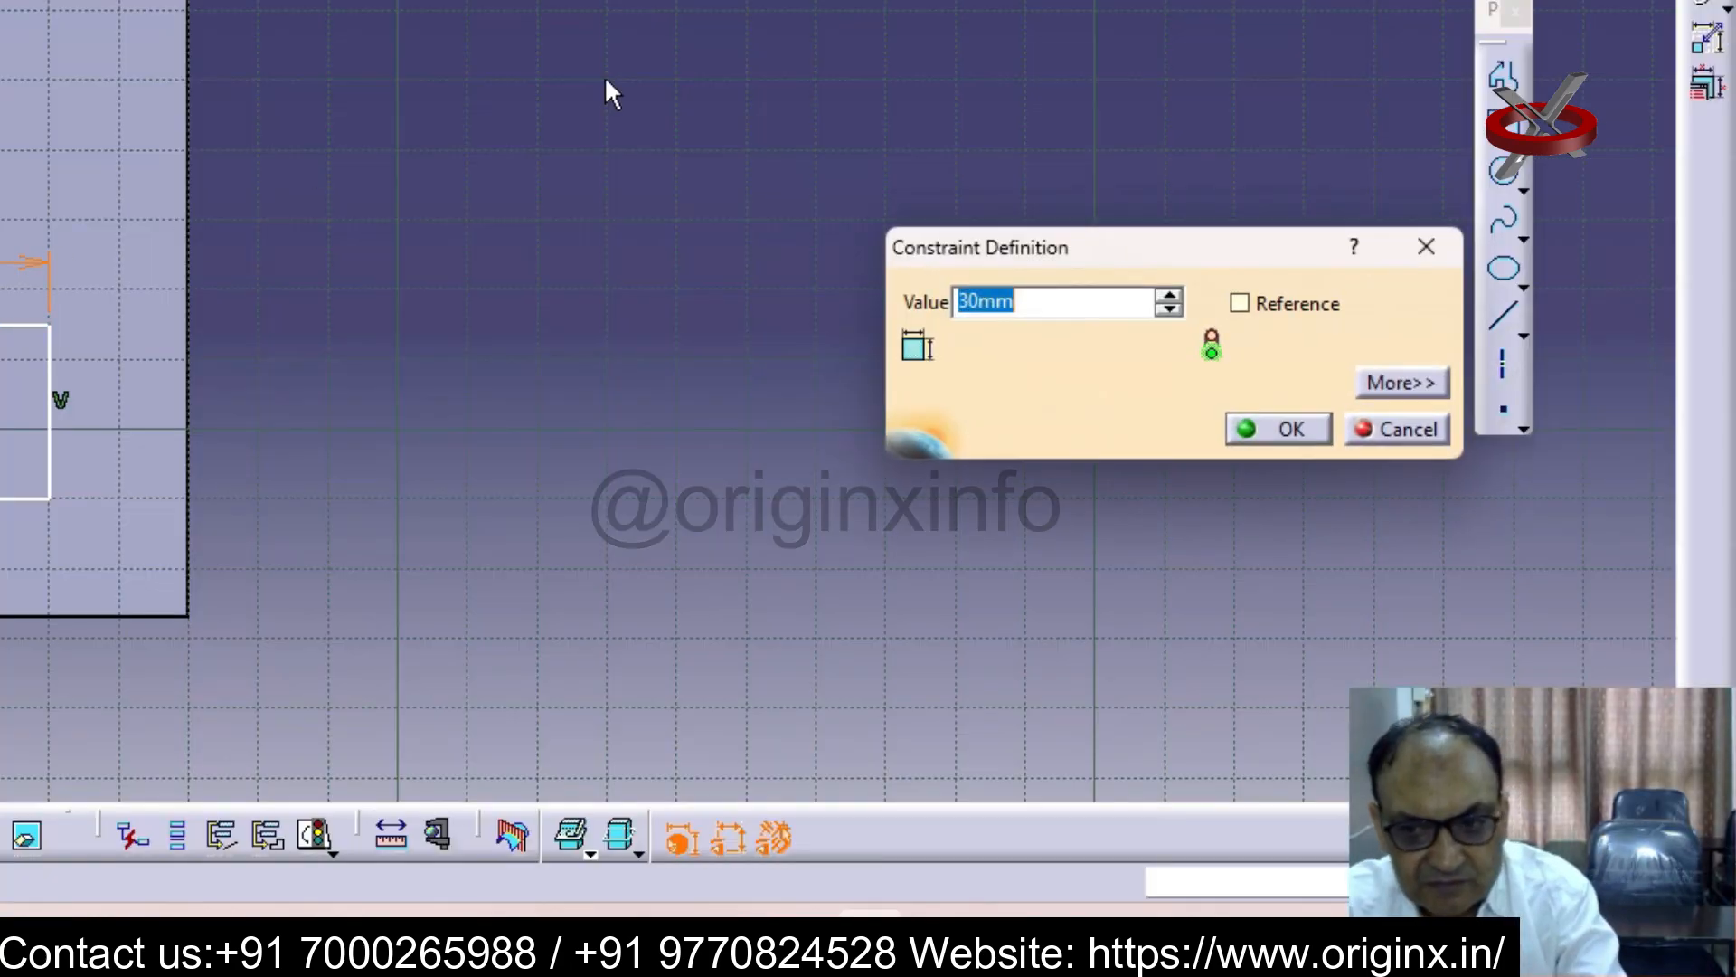
text(35mm)
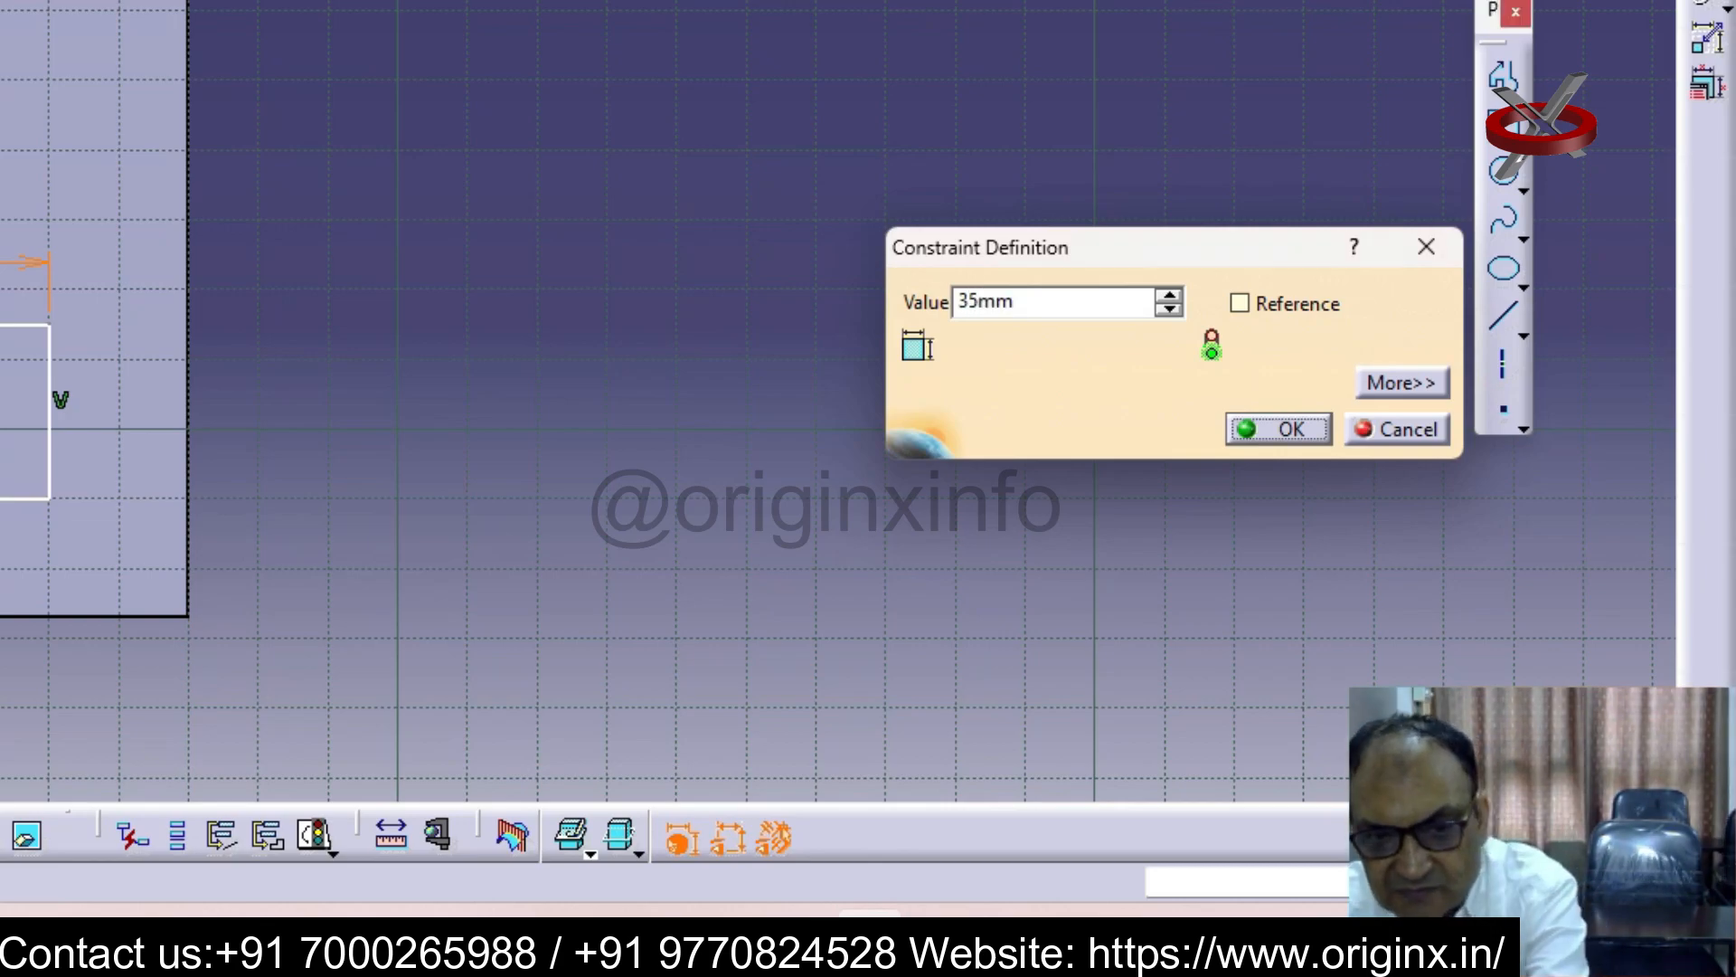
key(Return)
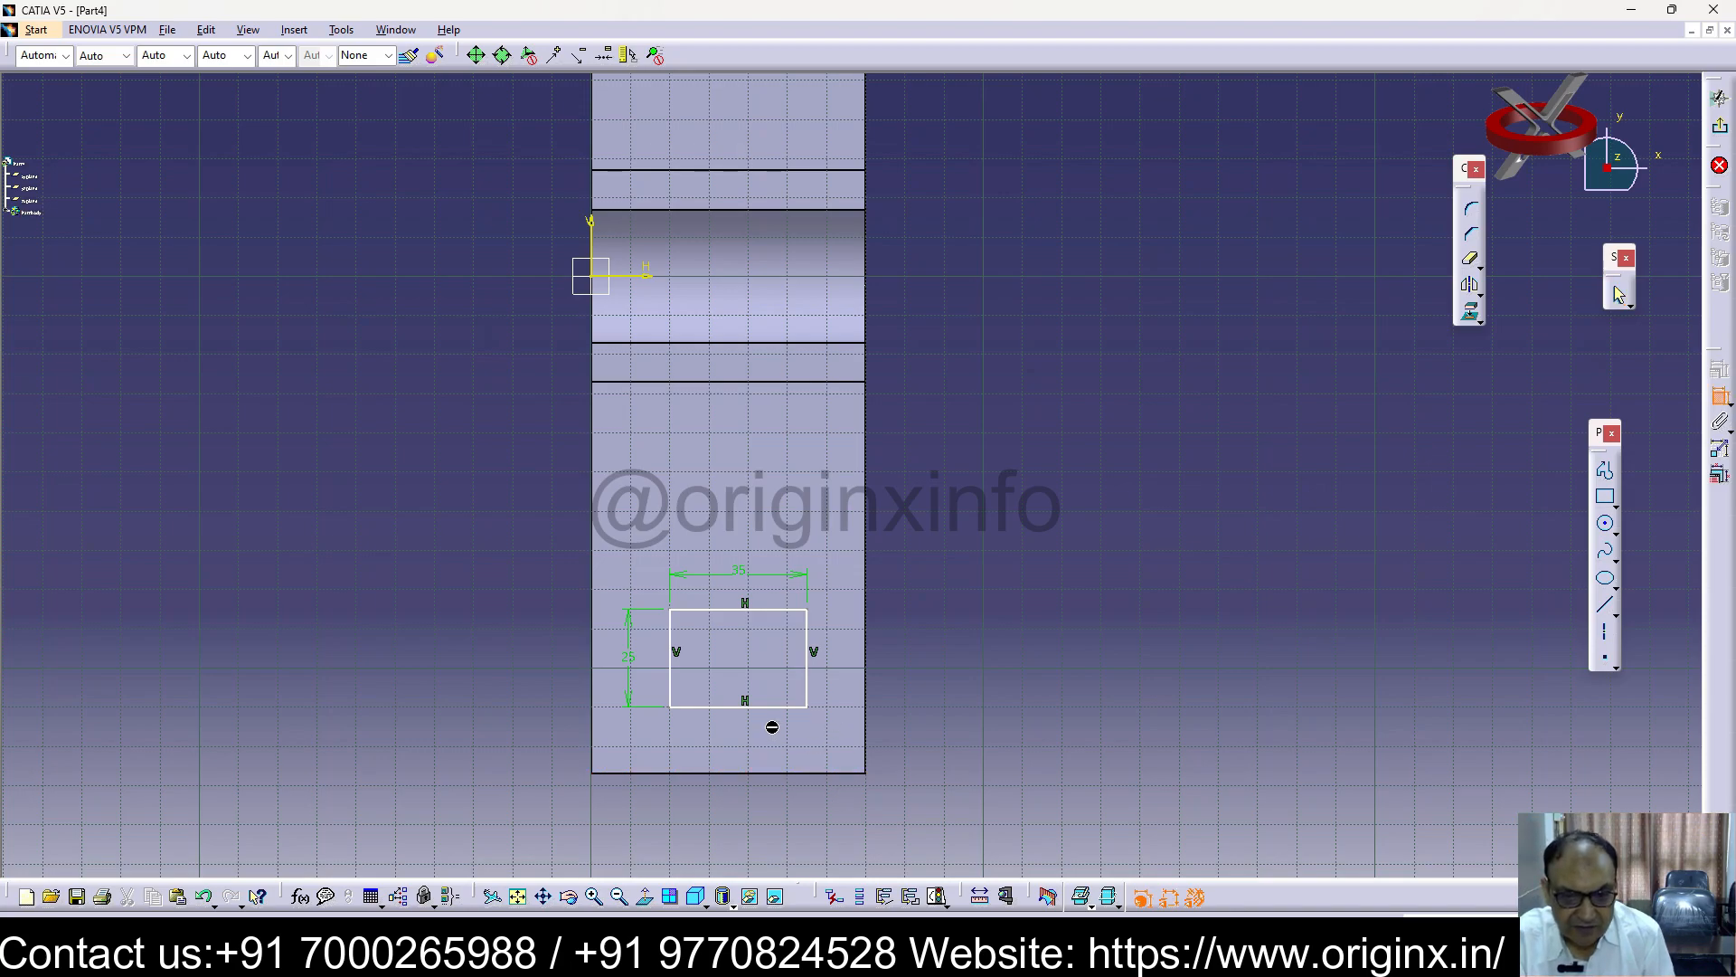
Dimension the distance from the rectangle's lower edge to the base block's end edge and set it to 25.5 mm
click(727, 707)
click(748, 774)
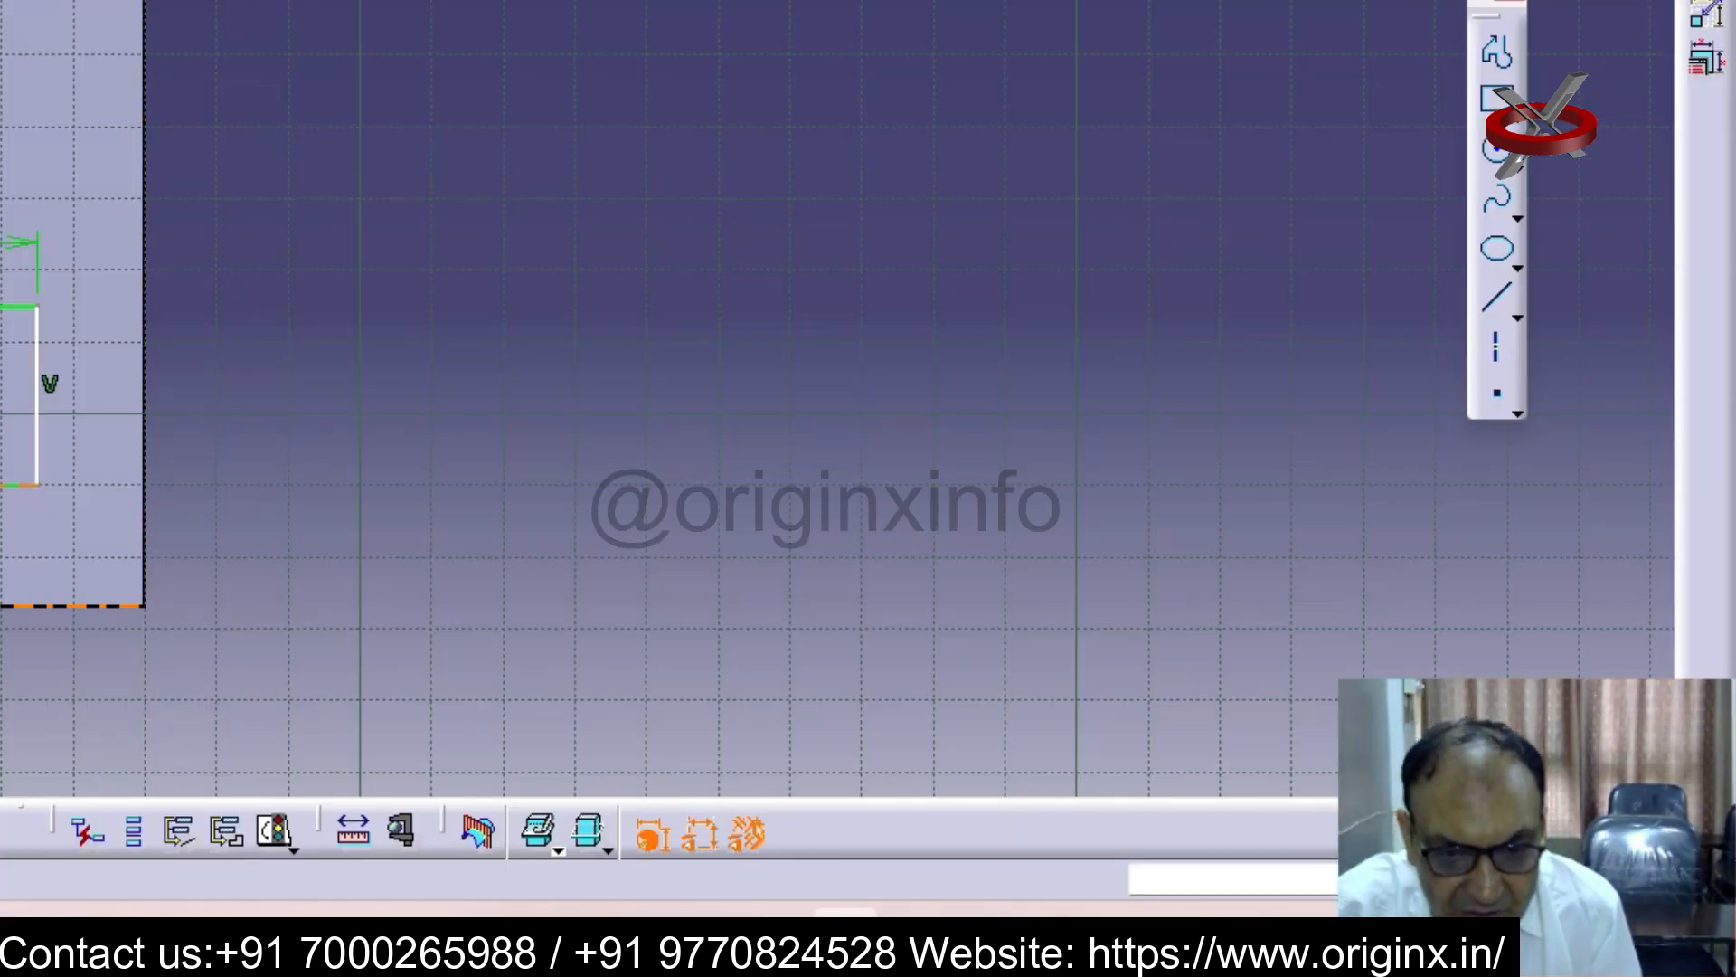
text(25.5)
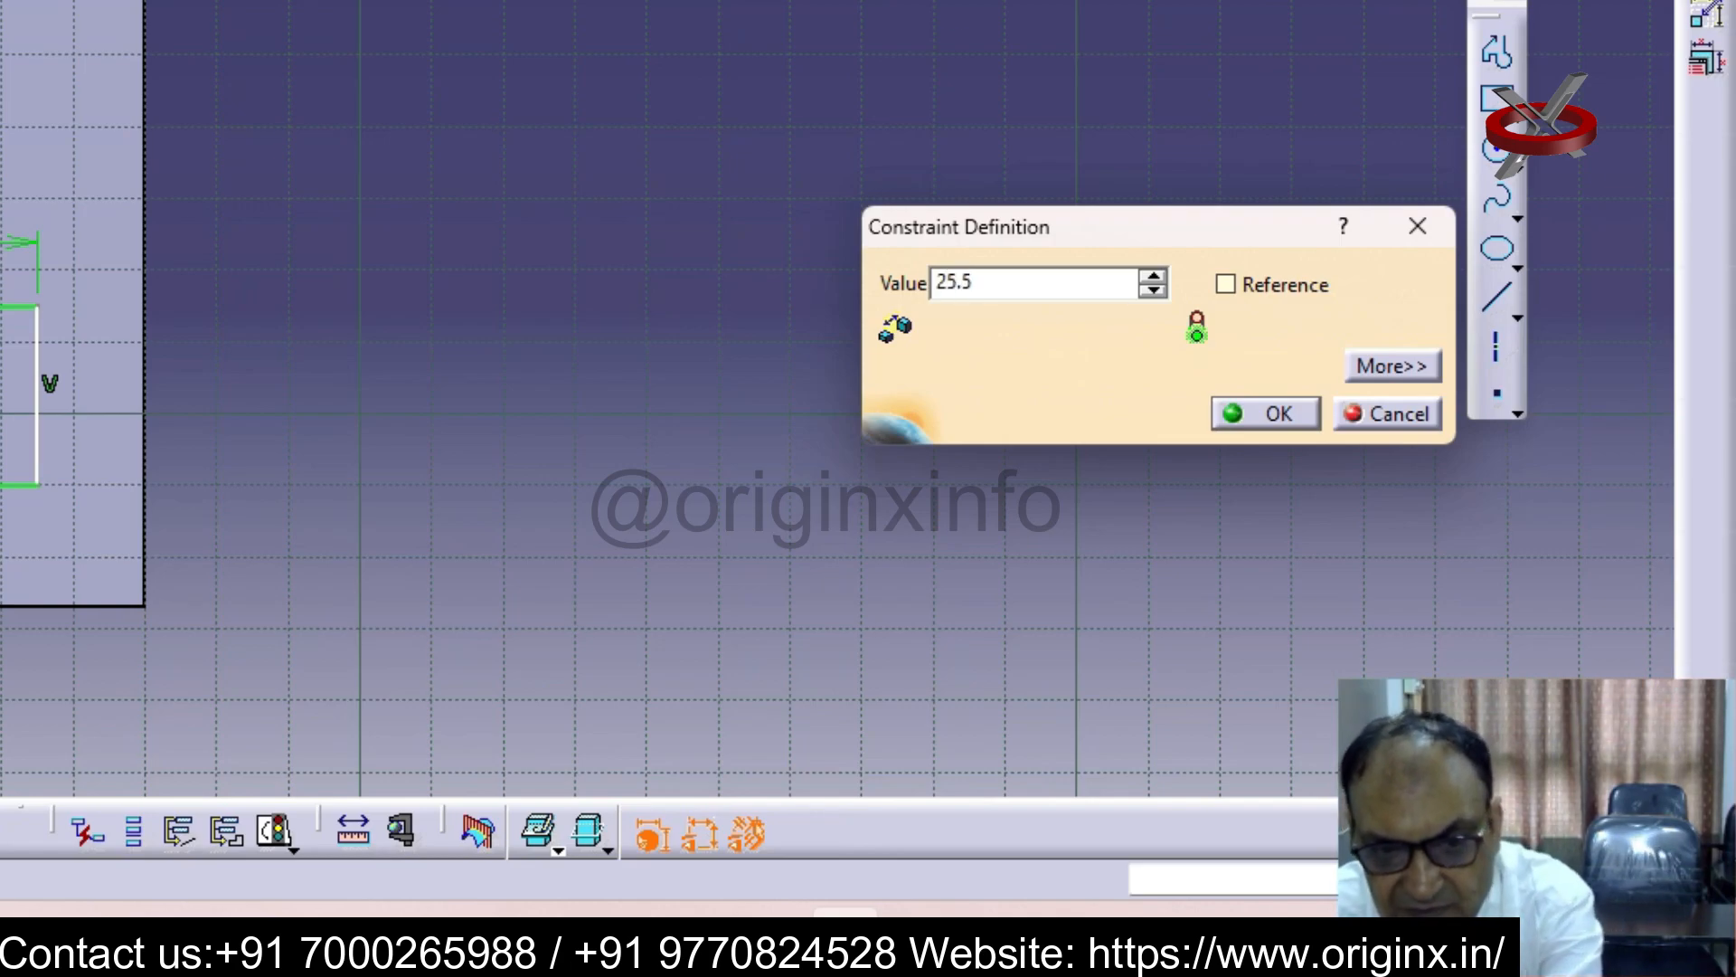
key(Return)
click(1304, 510)
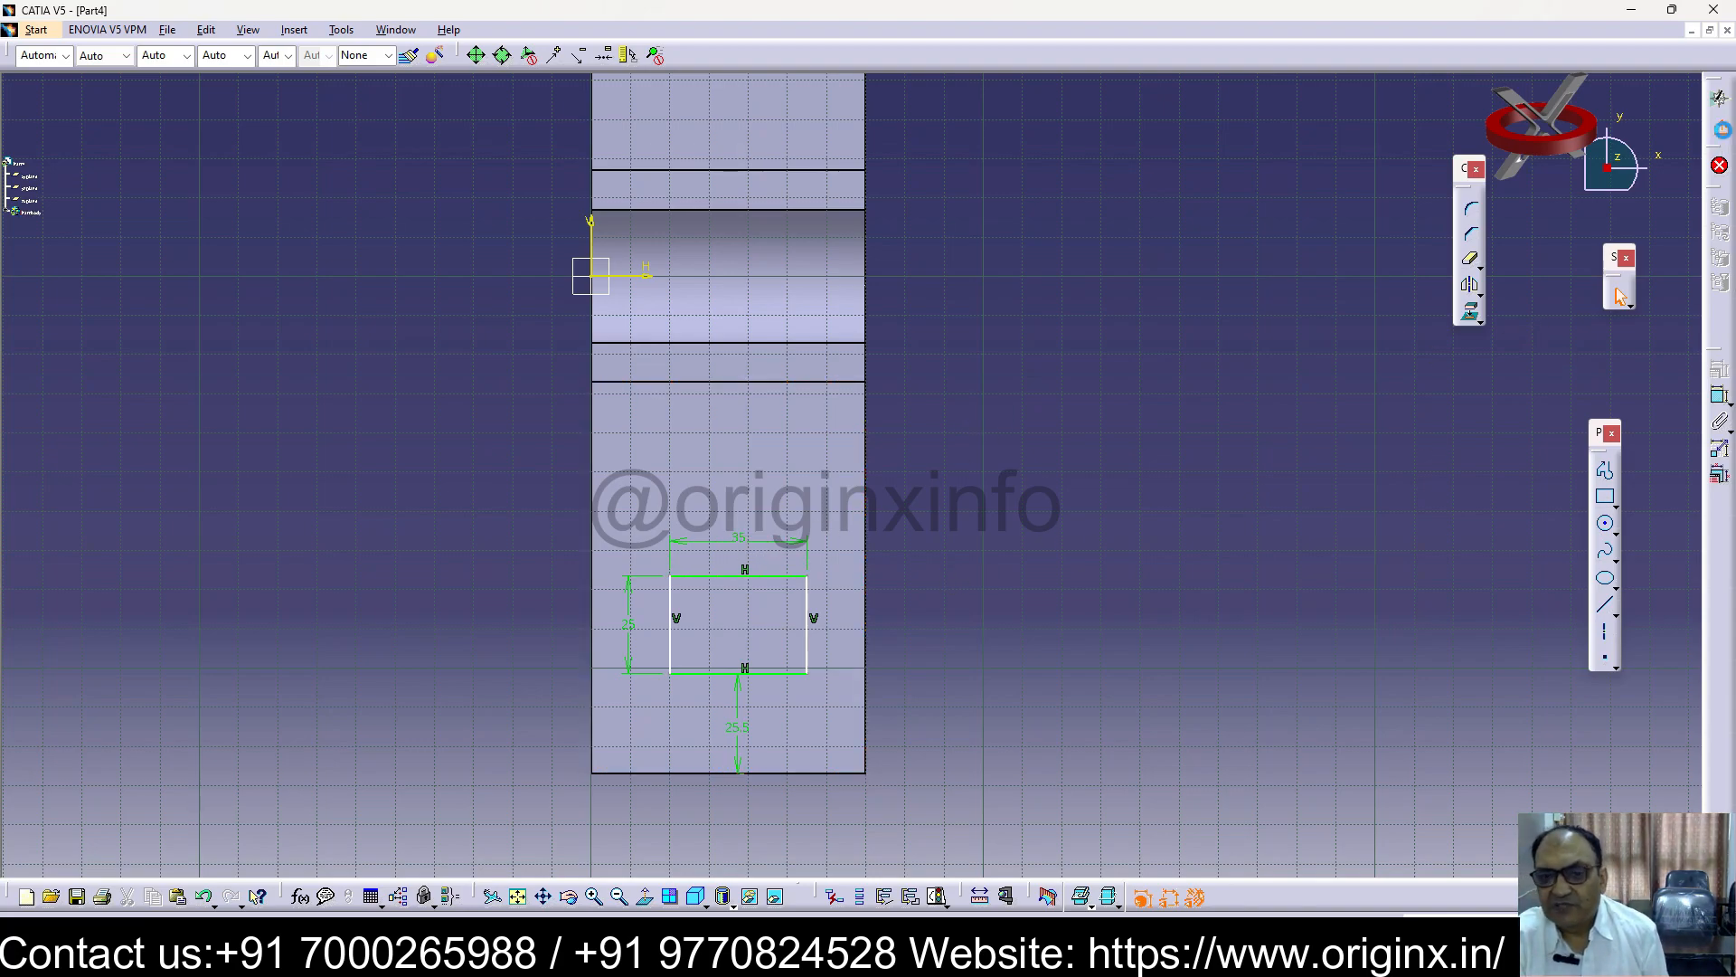
Exit the sketch and cut the rectangle as a pocket with a depth of 70 mm through the base block
click(1720, 98)
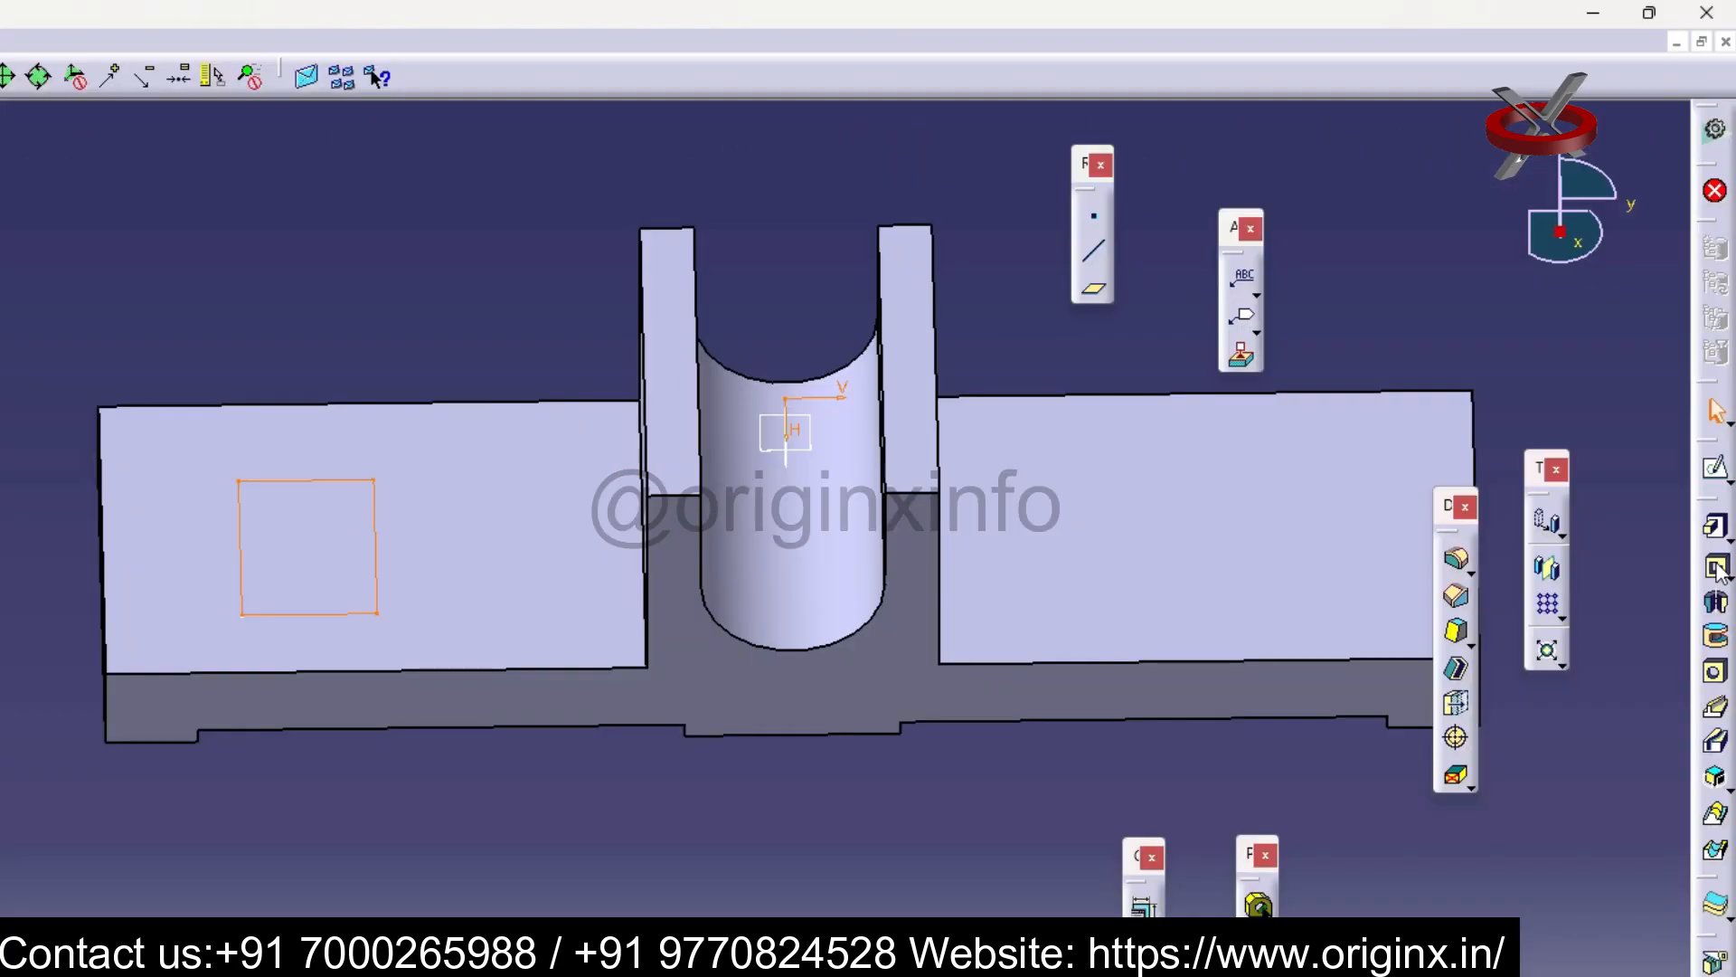
click(1720, 435)
click(1334, 680)
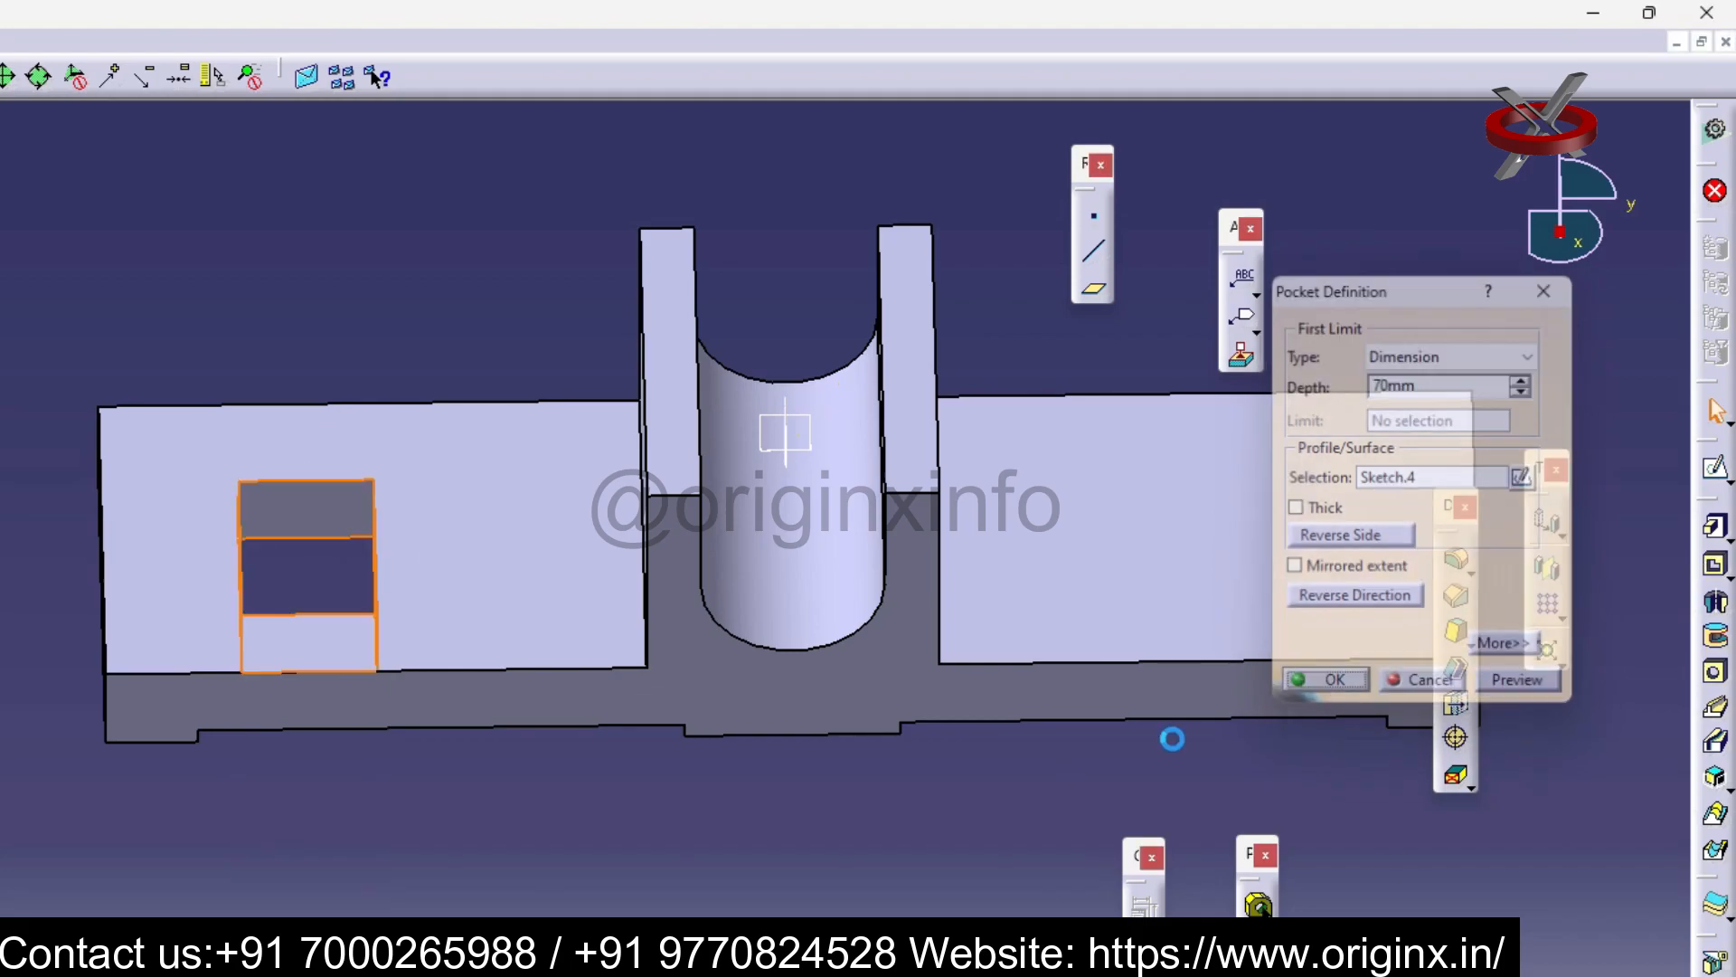
middle_drag(825, 570, 845, 499)
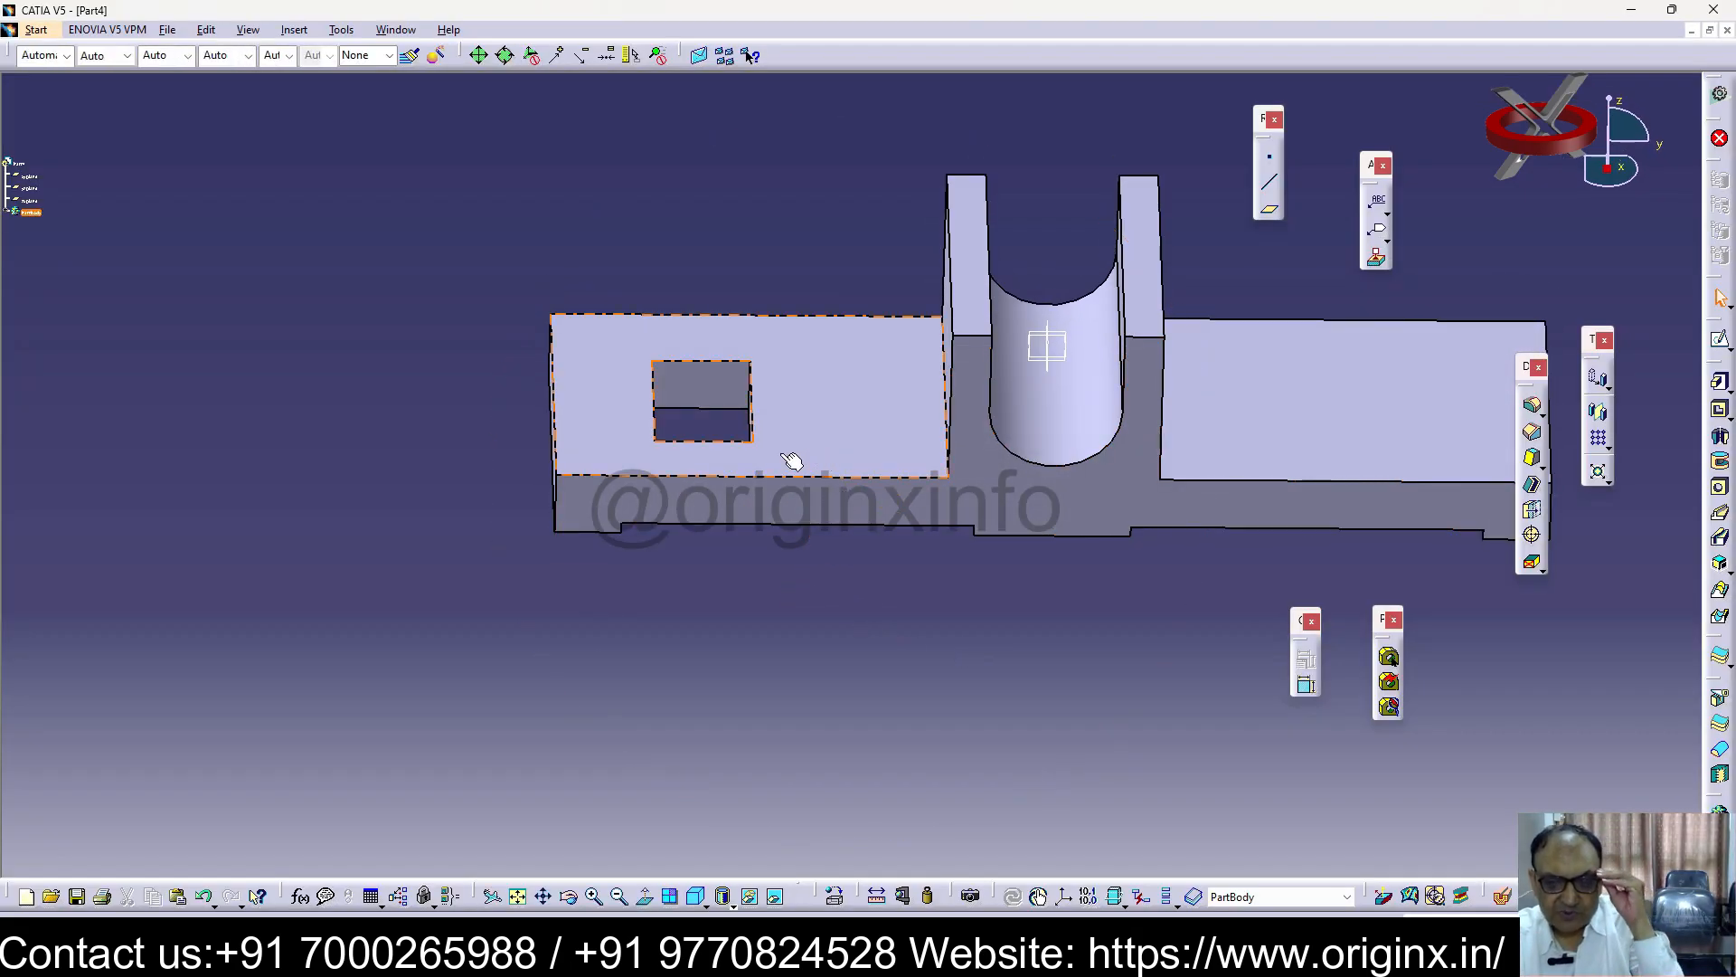
middle_drag(752, 687, 784, 635)
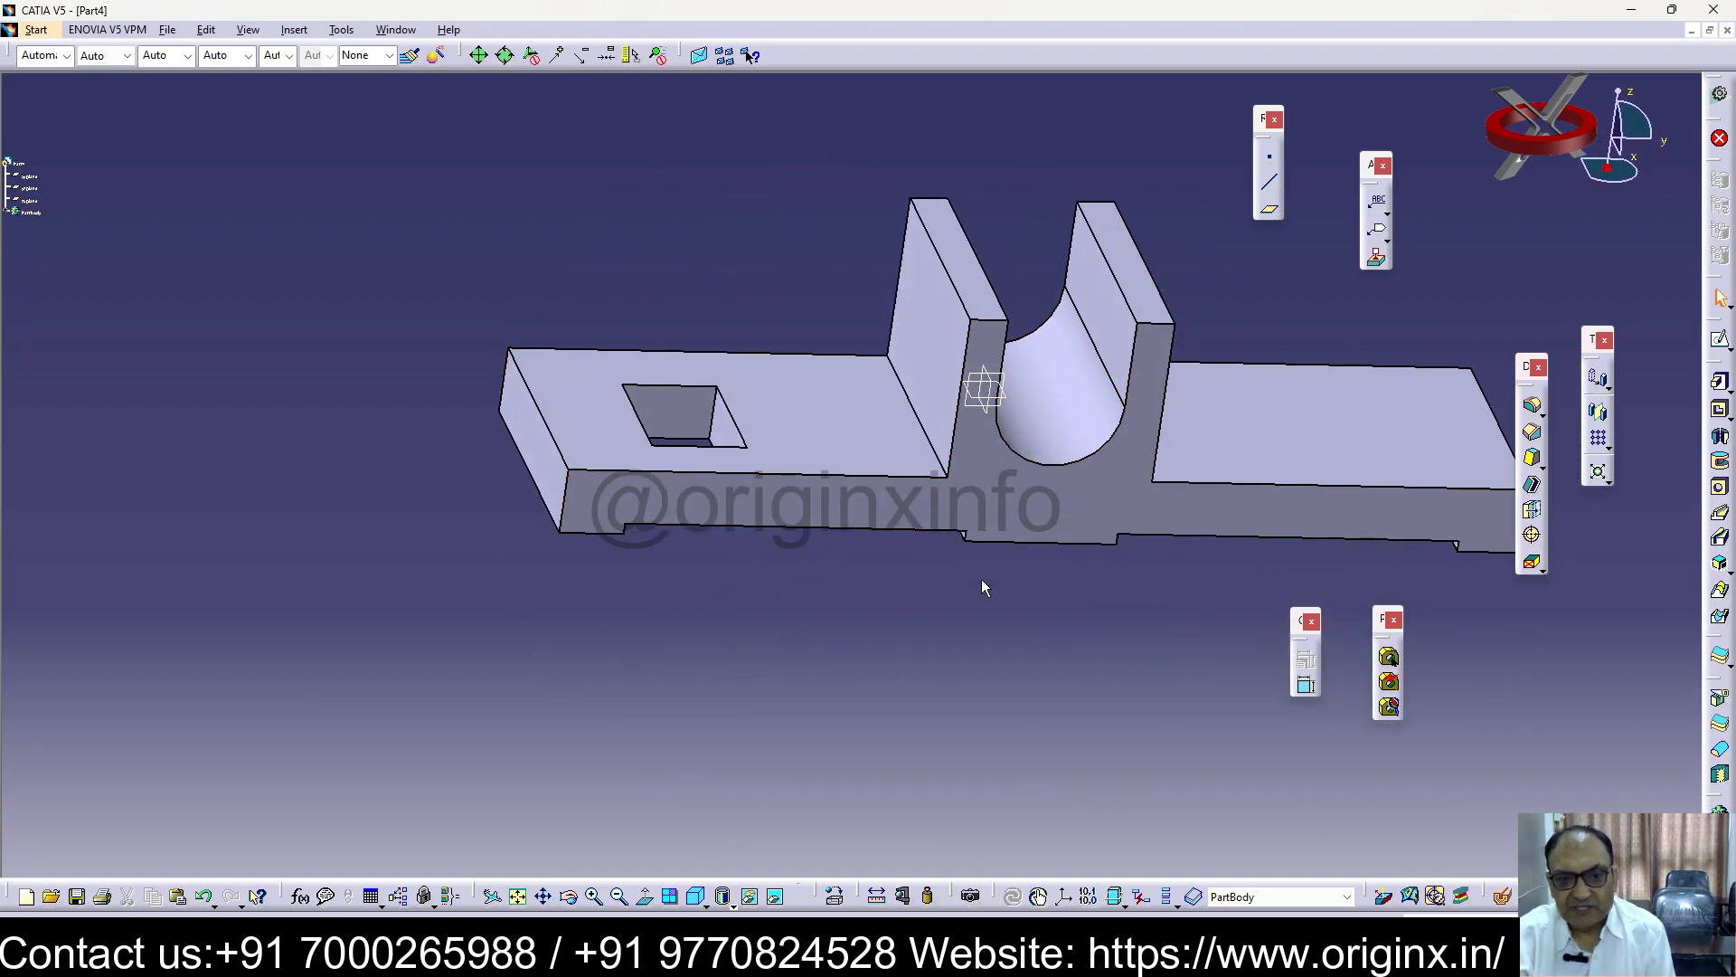
Try to mirror the solid with its rectangular pocket about the zx plane, making two attempts
click(999, 381)
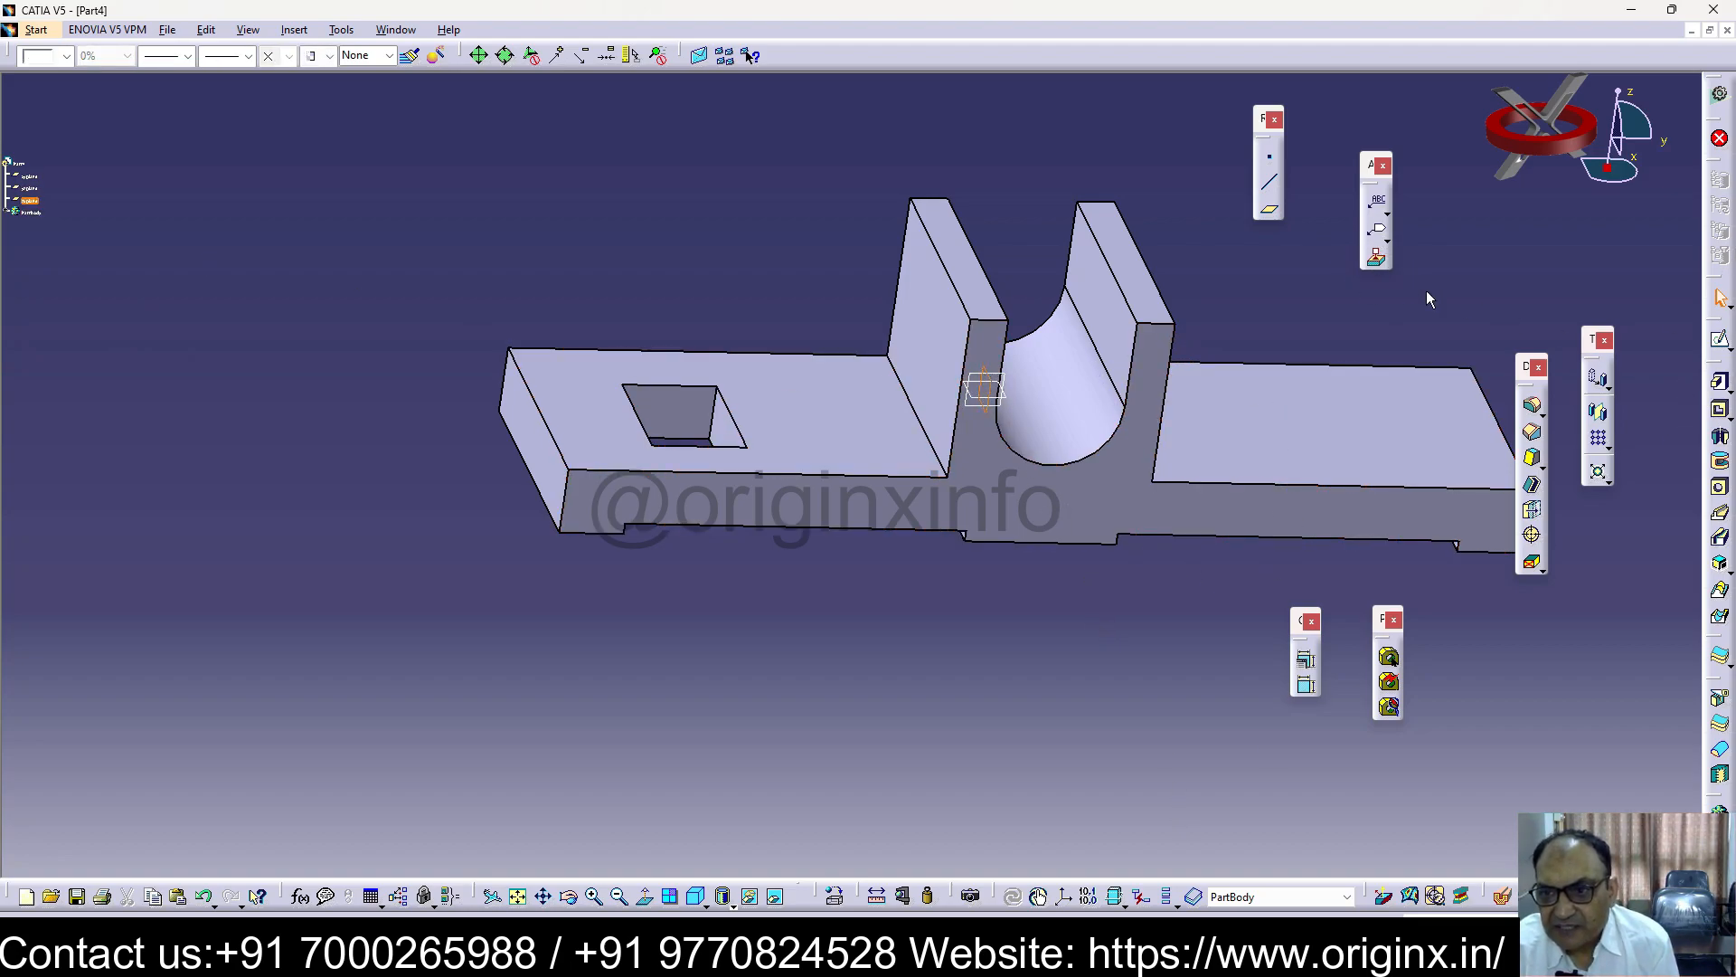
click(1600, 414)
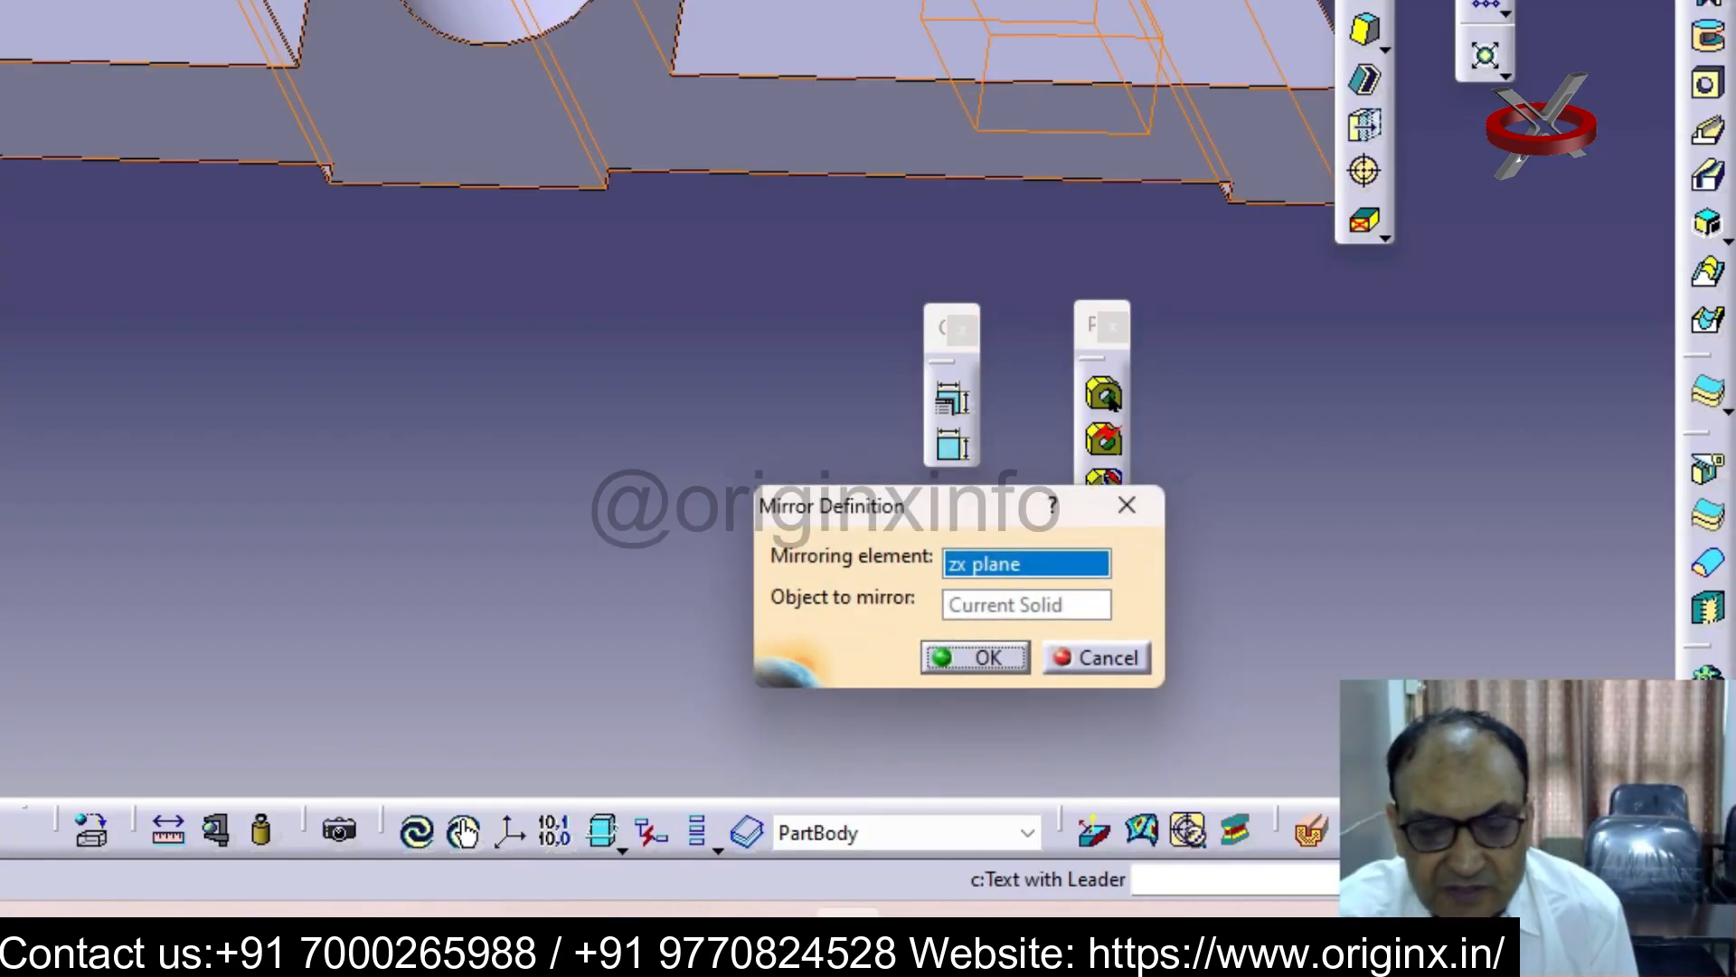
click(1303, 7)
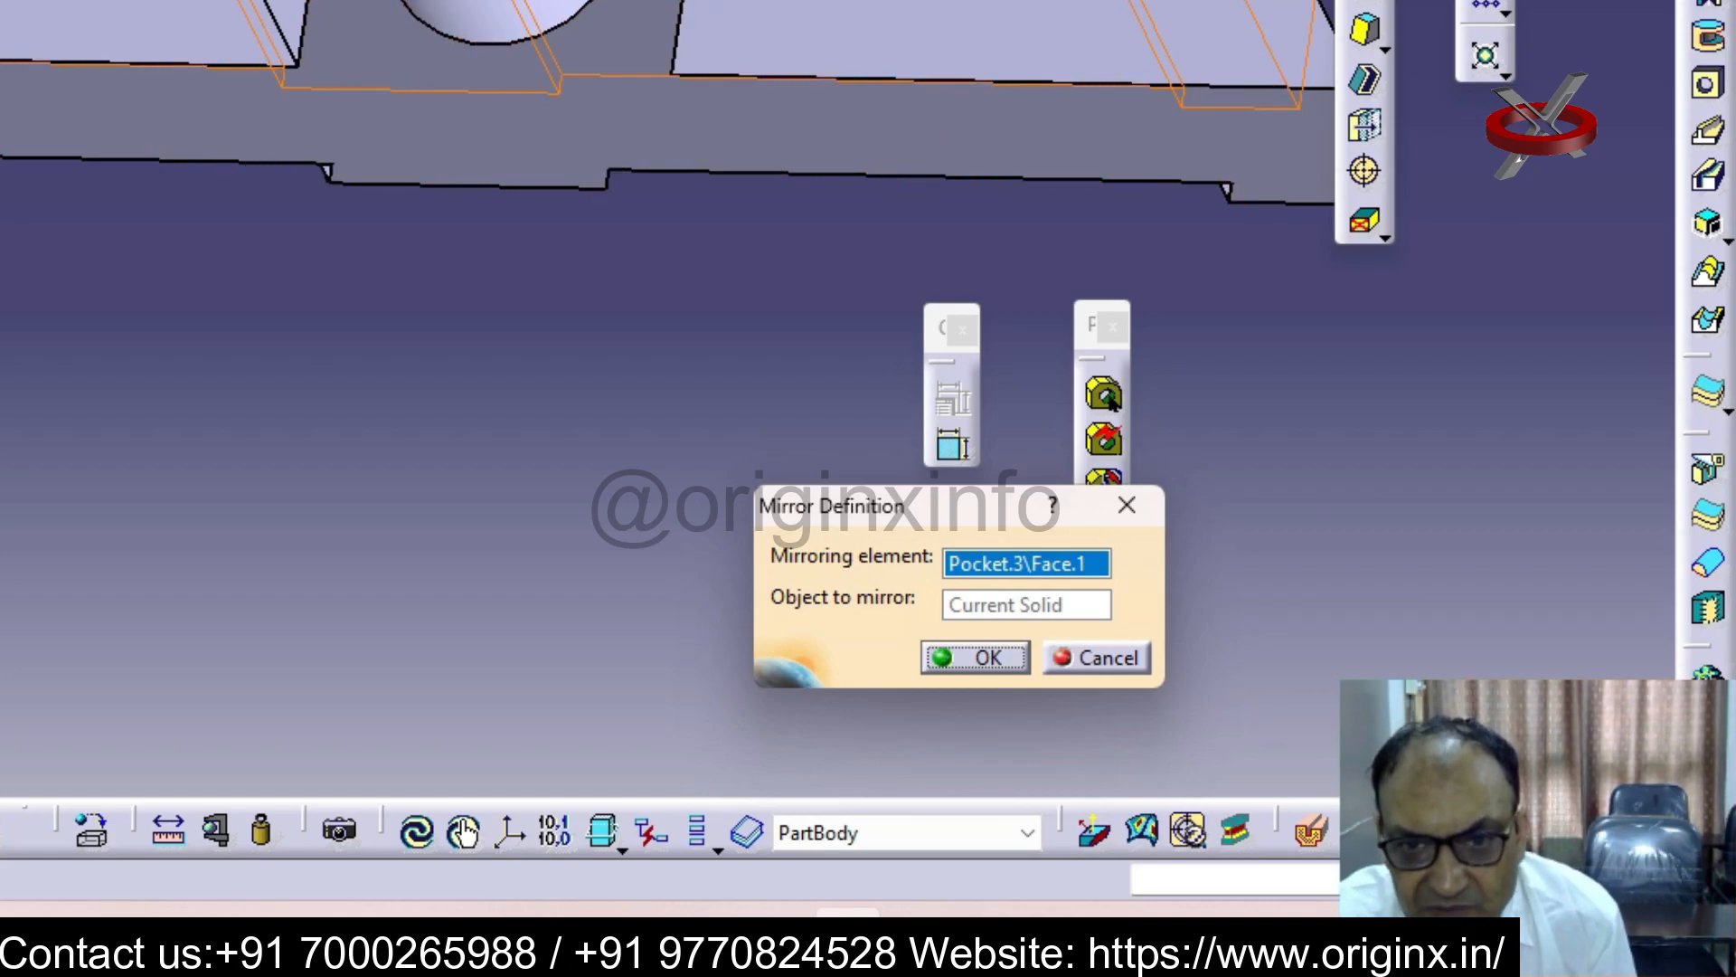
click(398, 5)
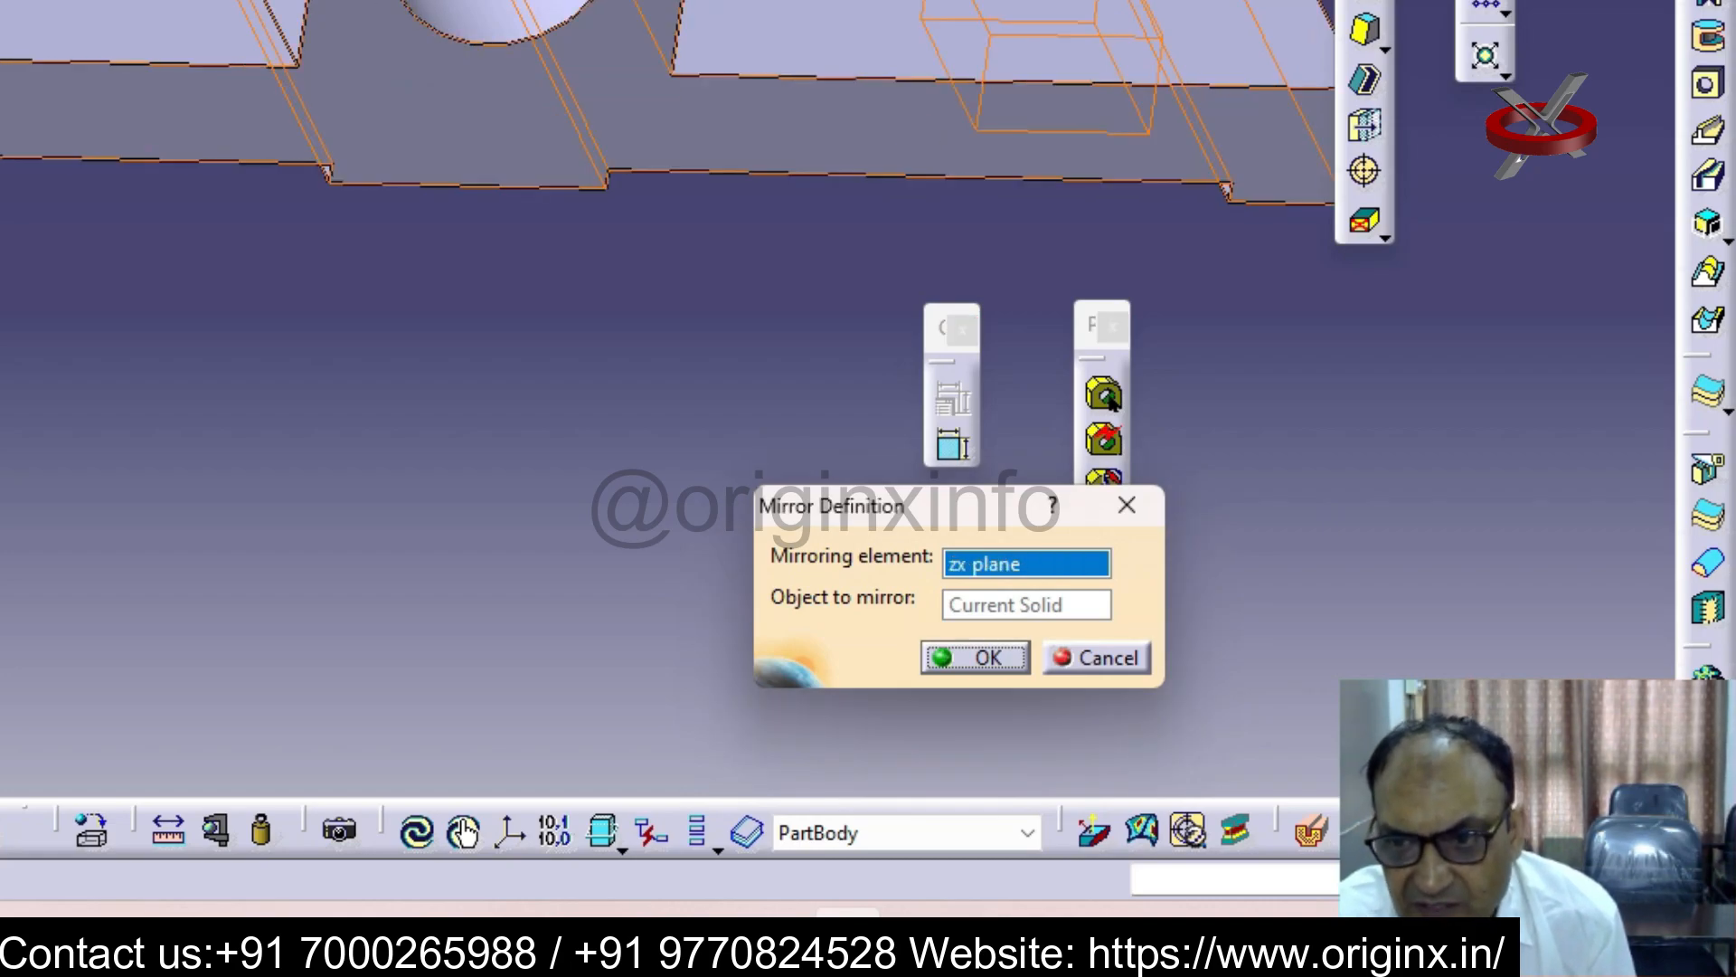
click(981, 655)
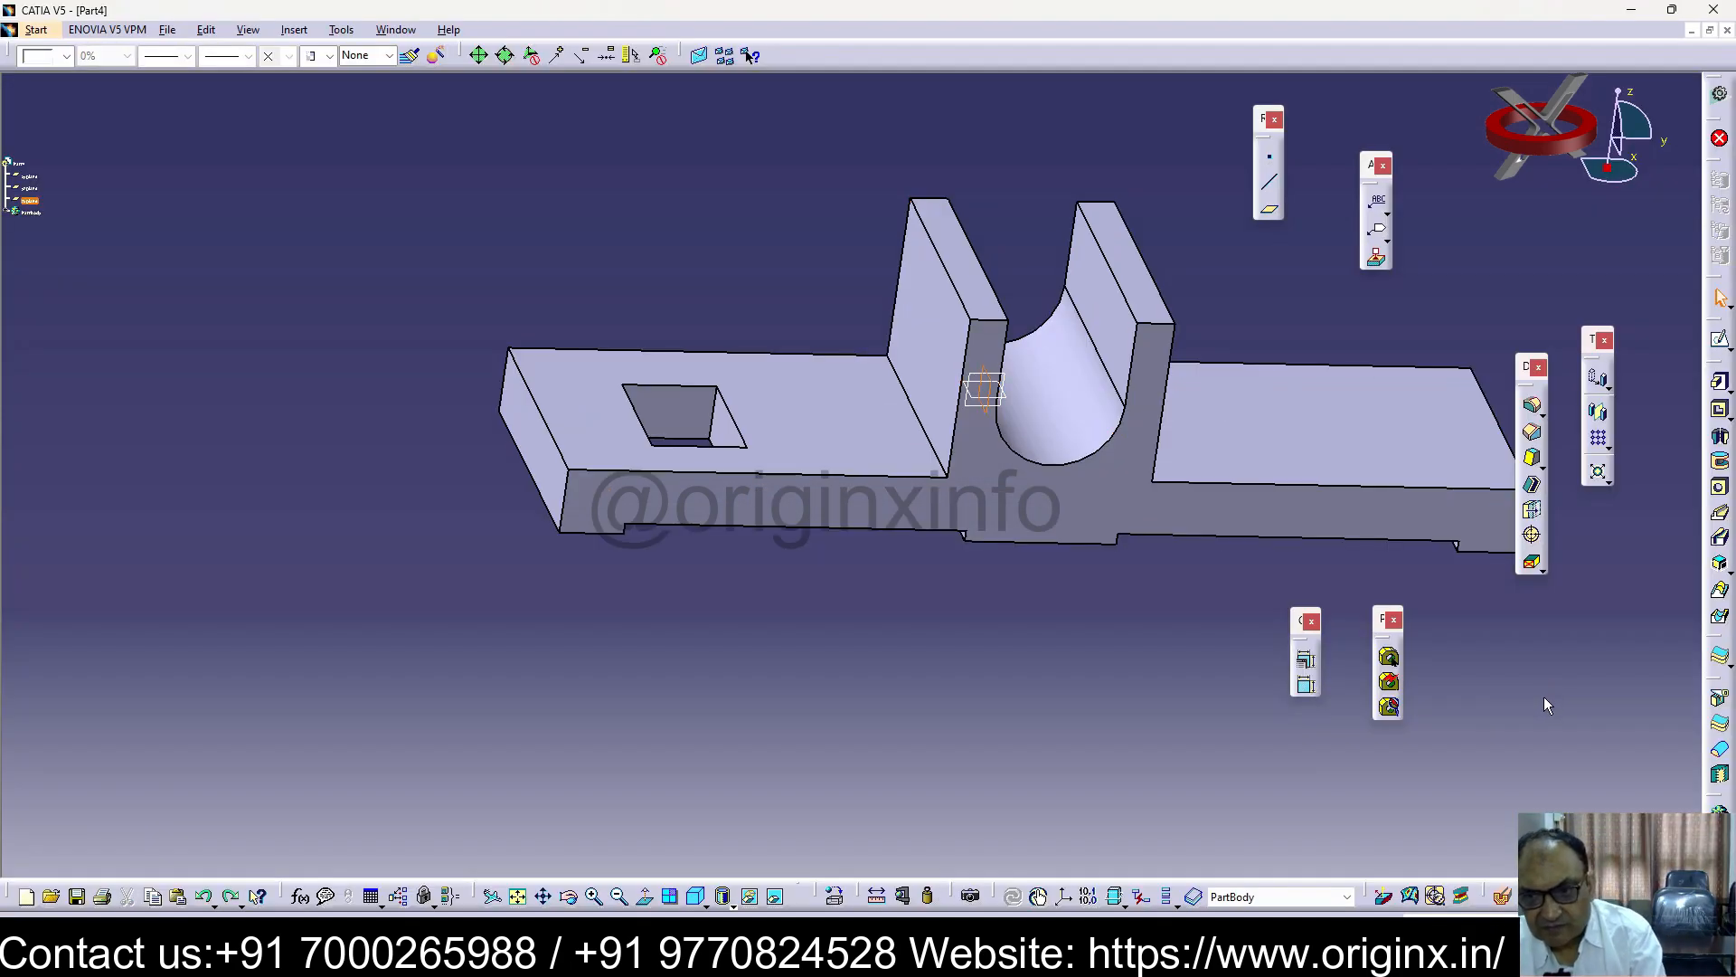
click(1598, 411)
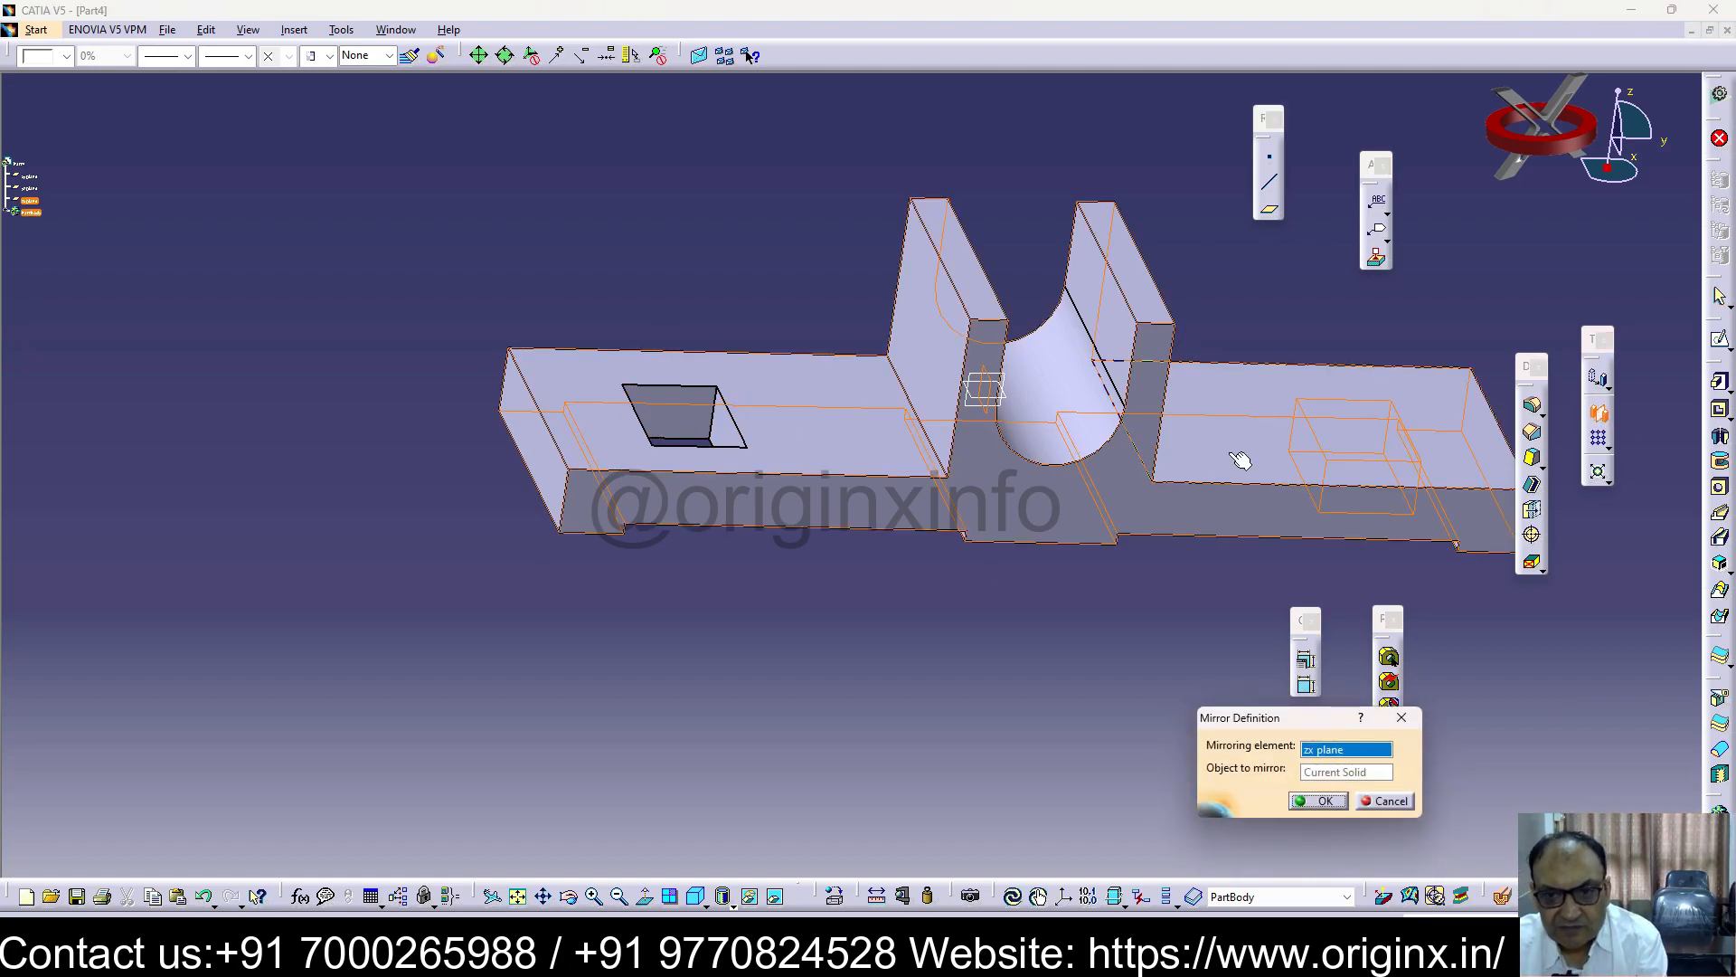
click(696, 420)
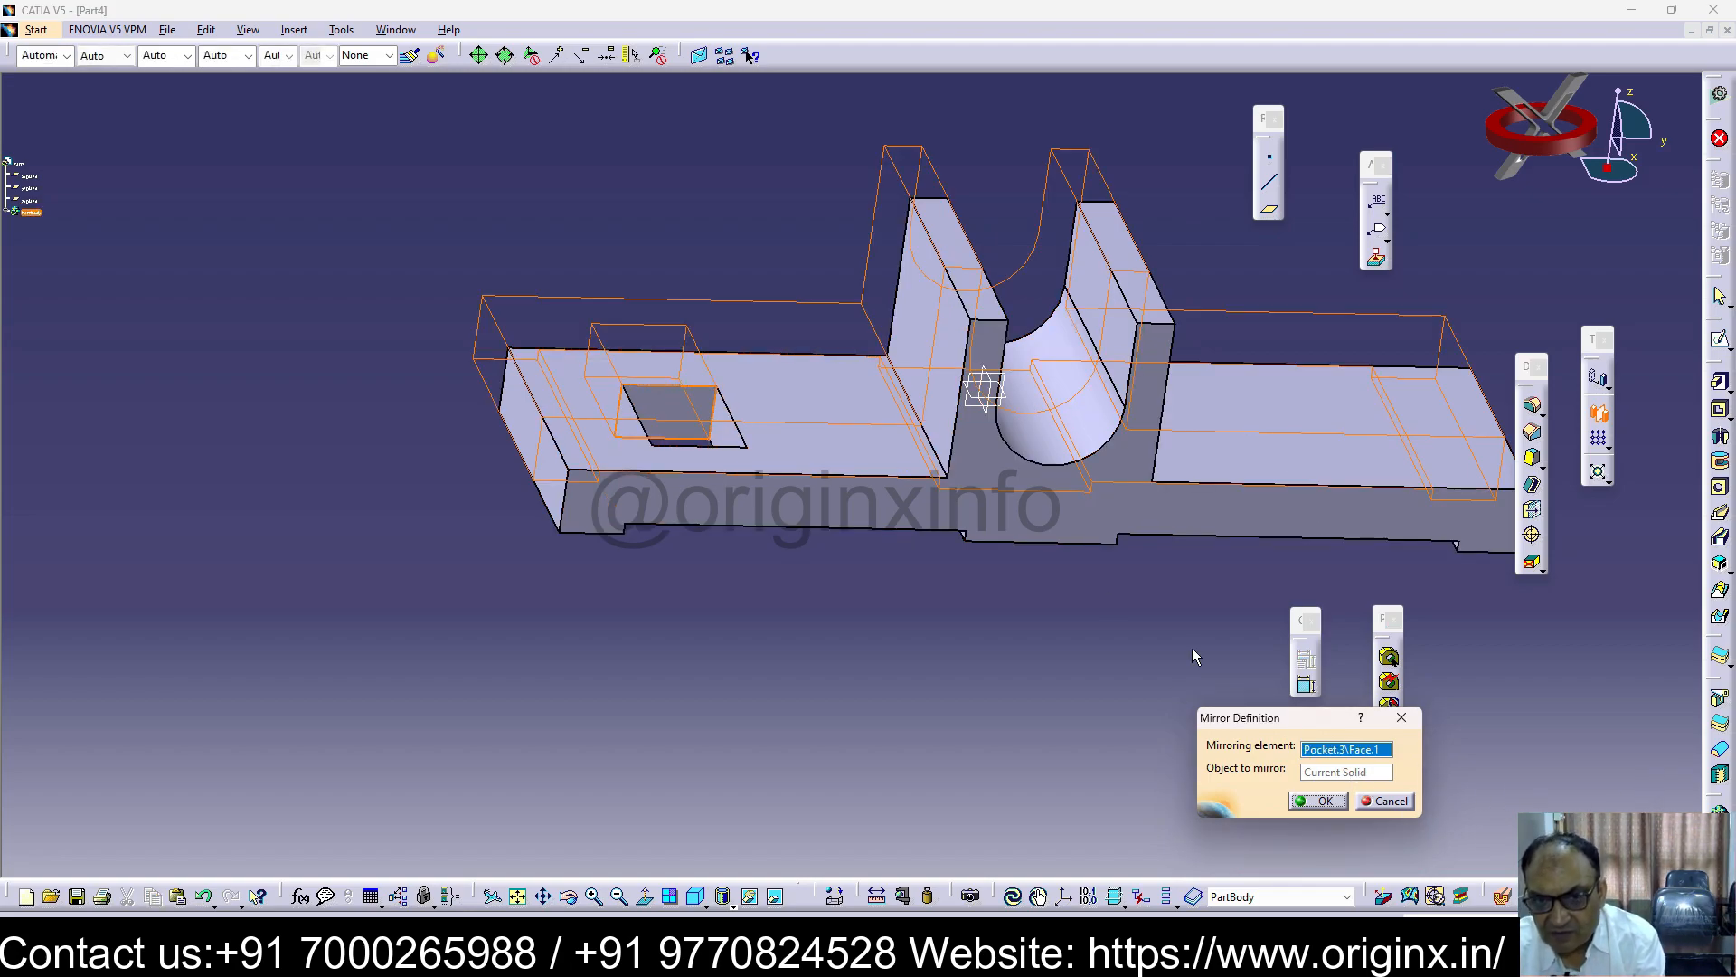
click(986, 371)
click(1320, 801)
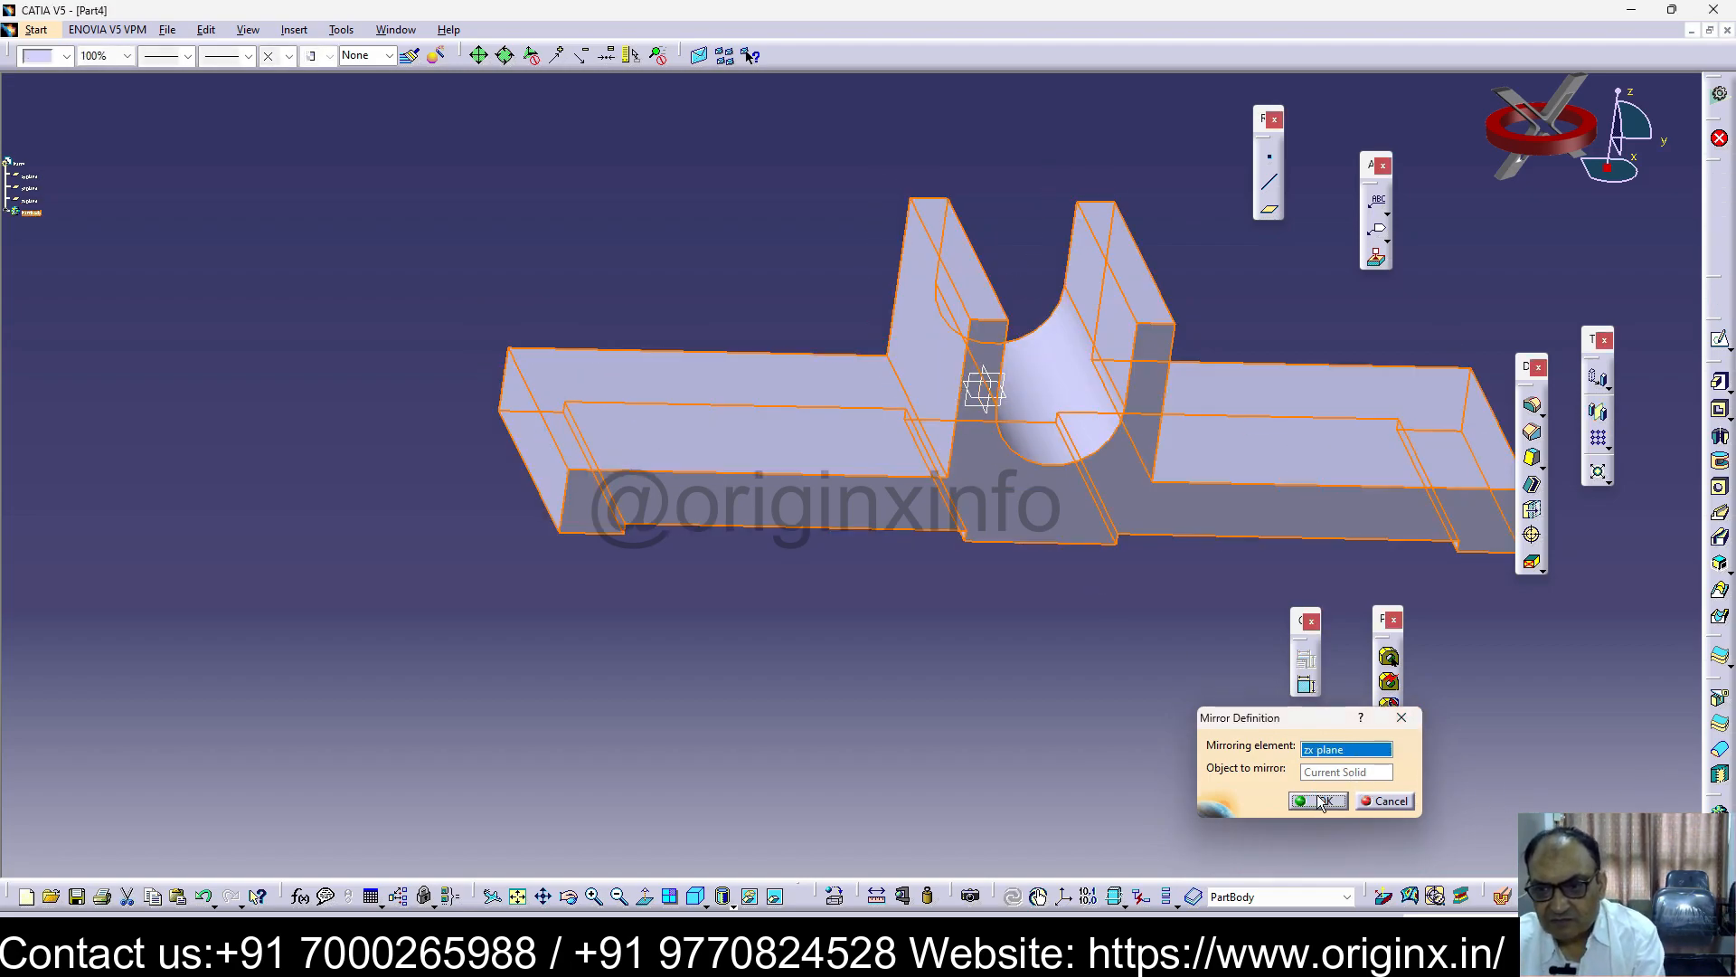
middle_drag(919, 615, 837, 686)
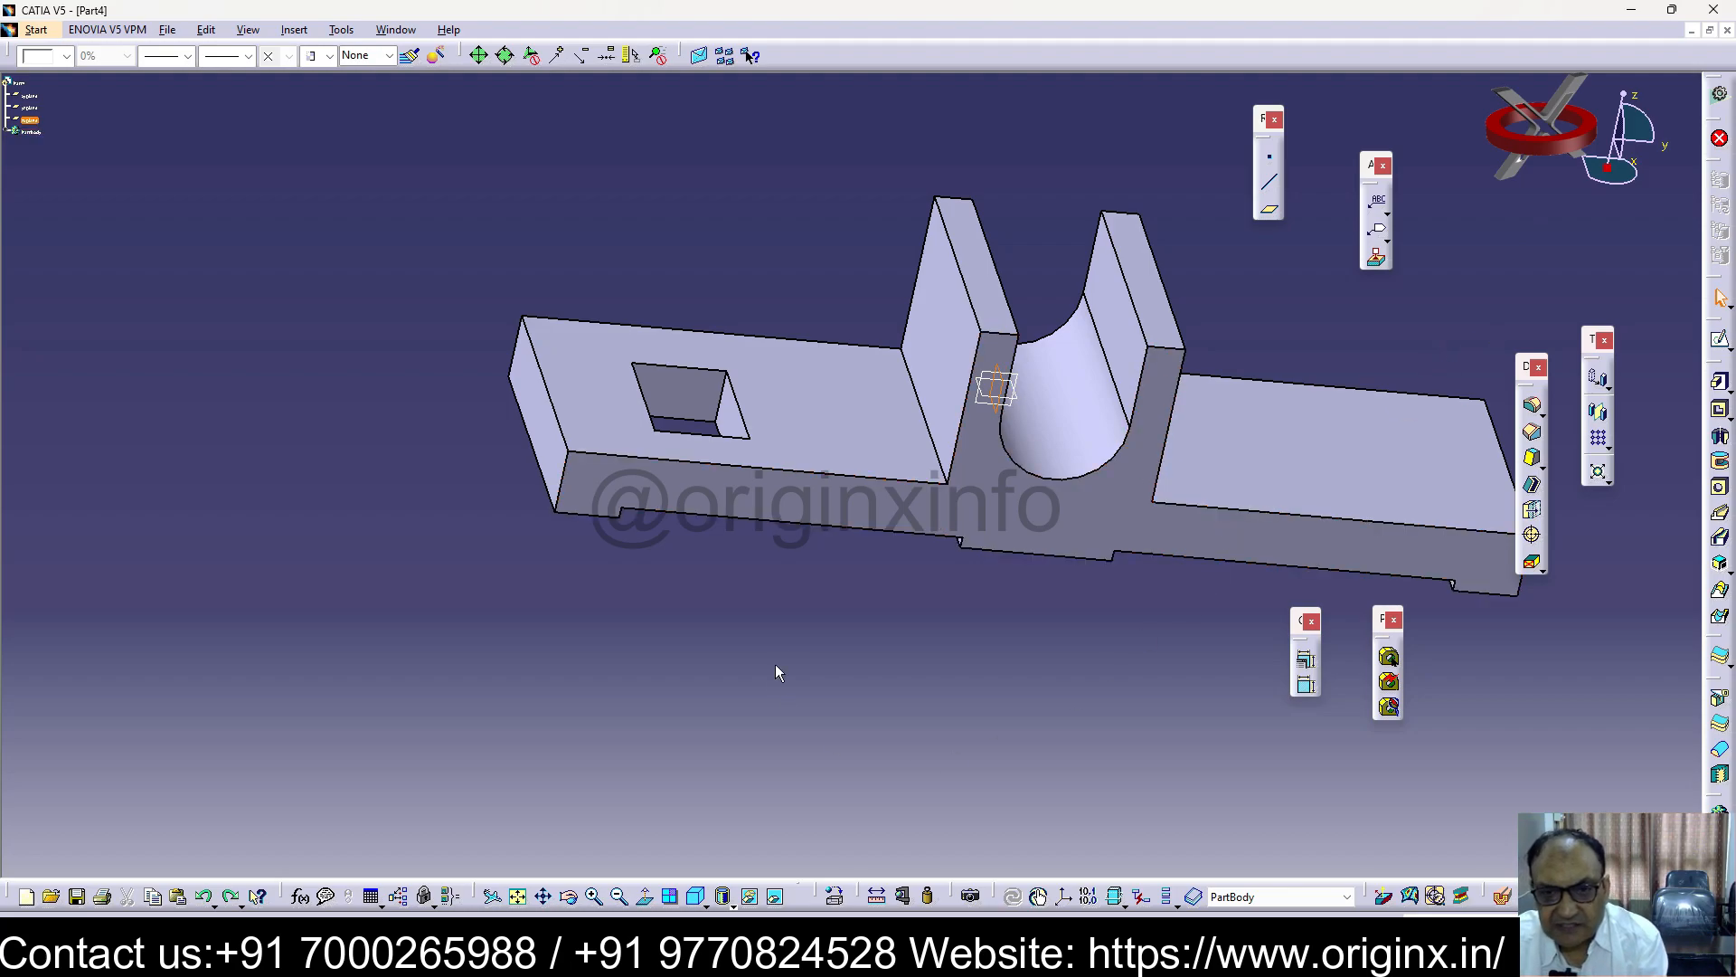
click(1270, 212)
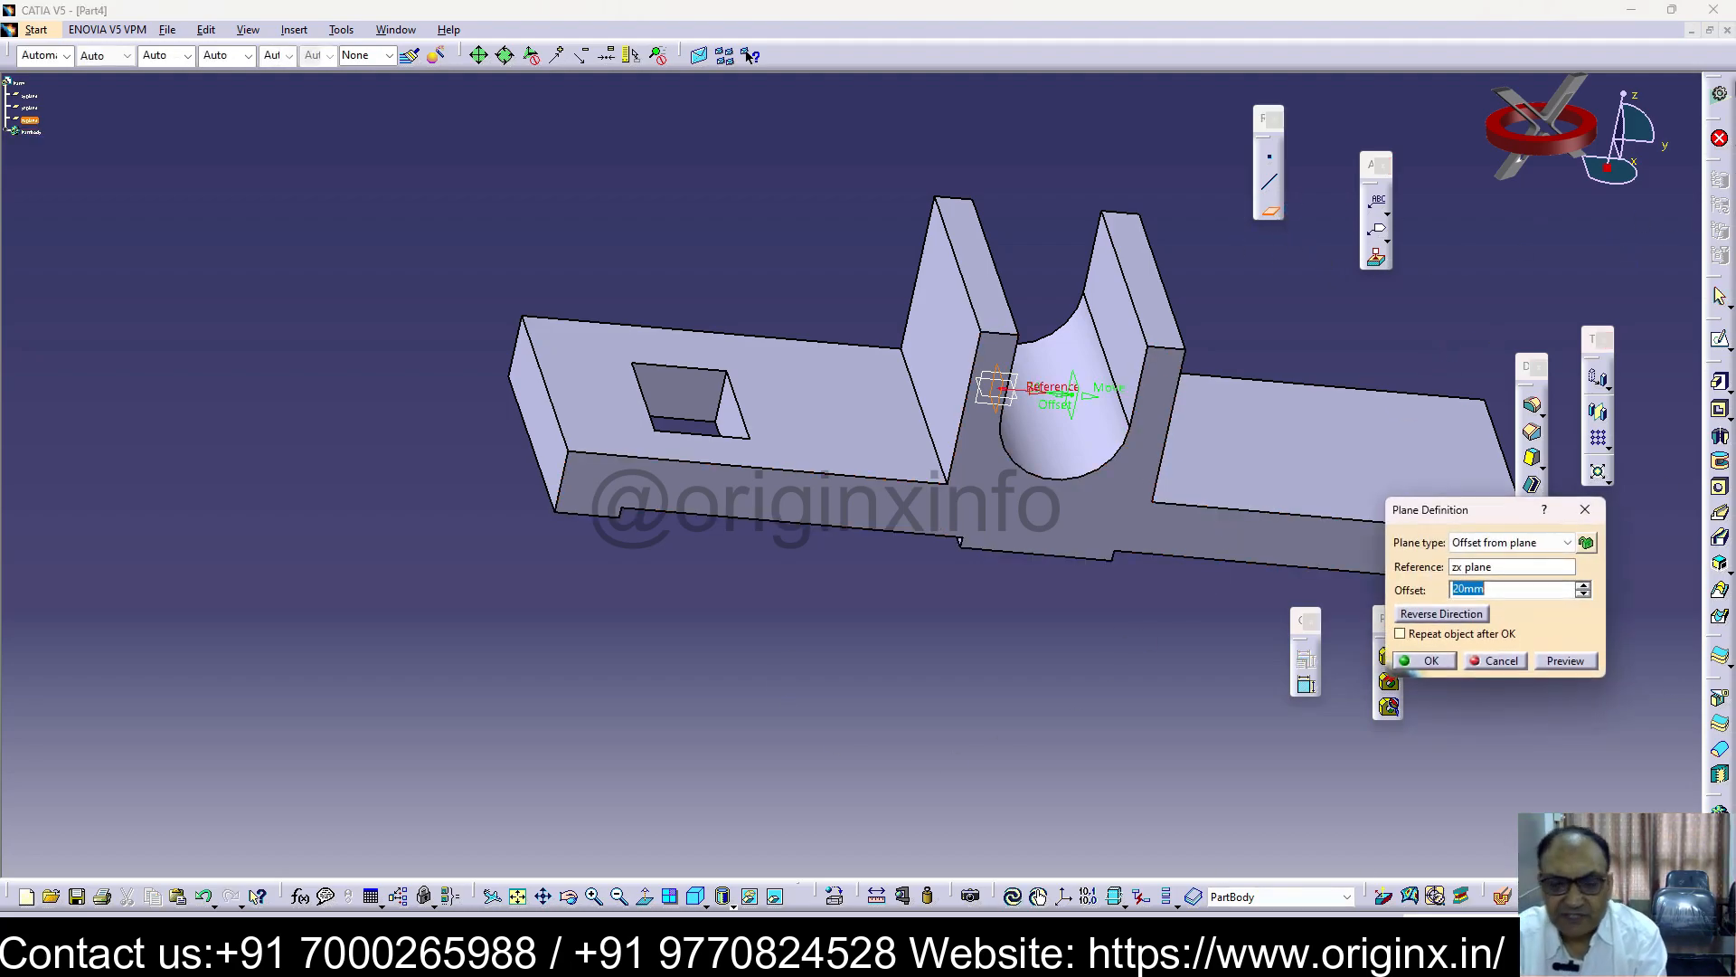
click(544, 417)
click(1566, 542)
click(1562, 562)
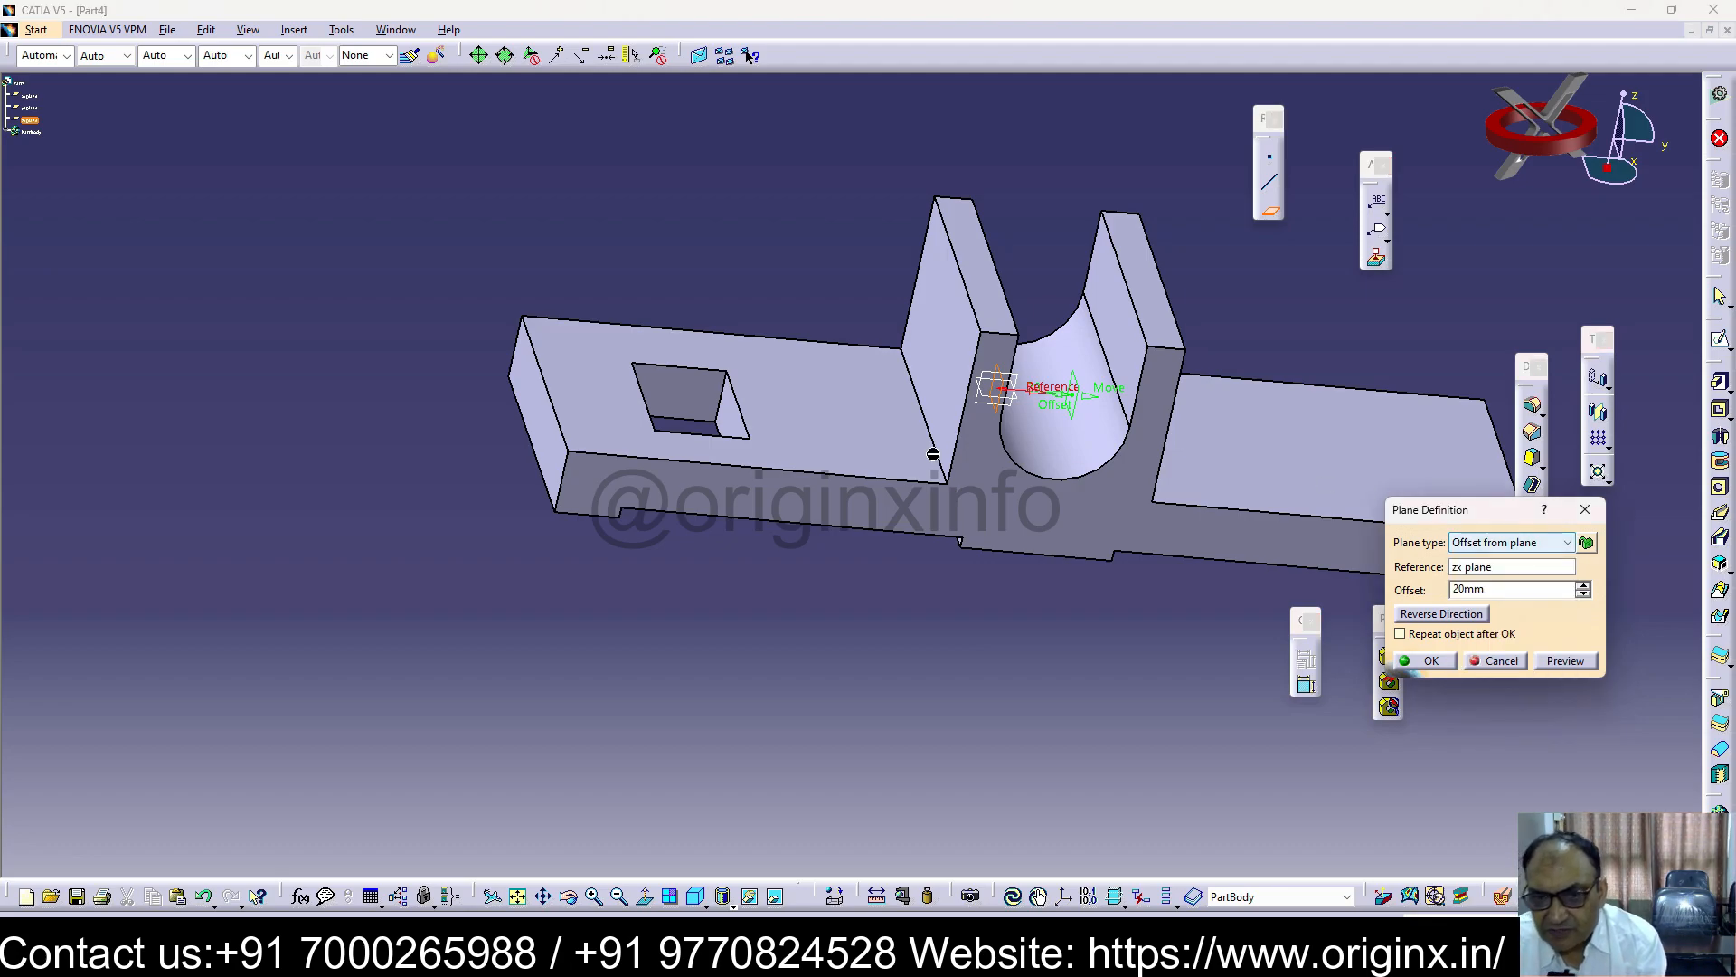
middle_drag(919, 584, 544, 495)
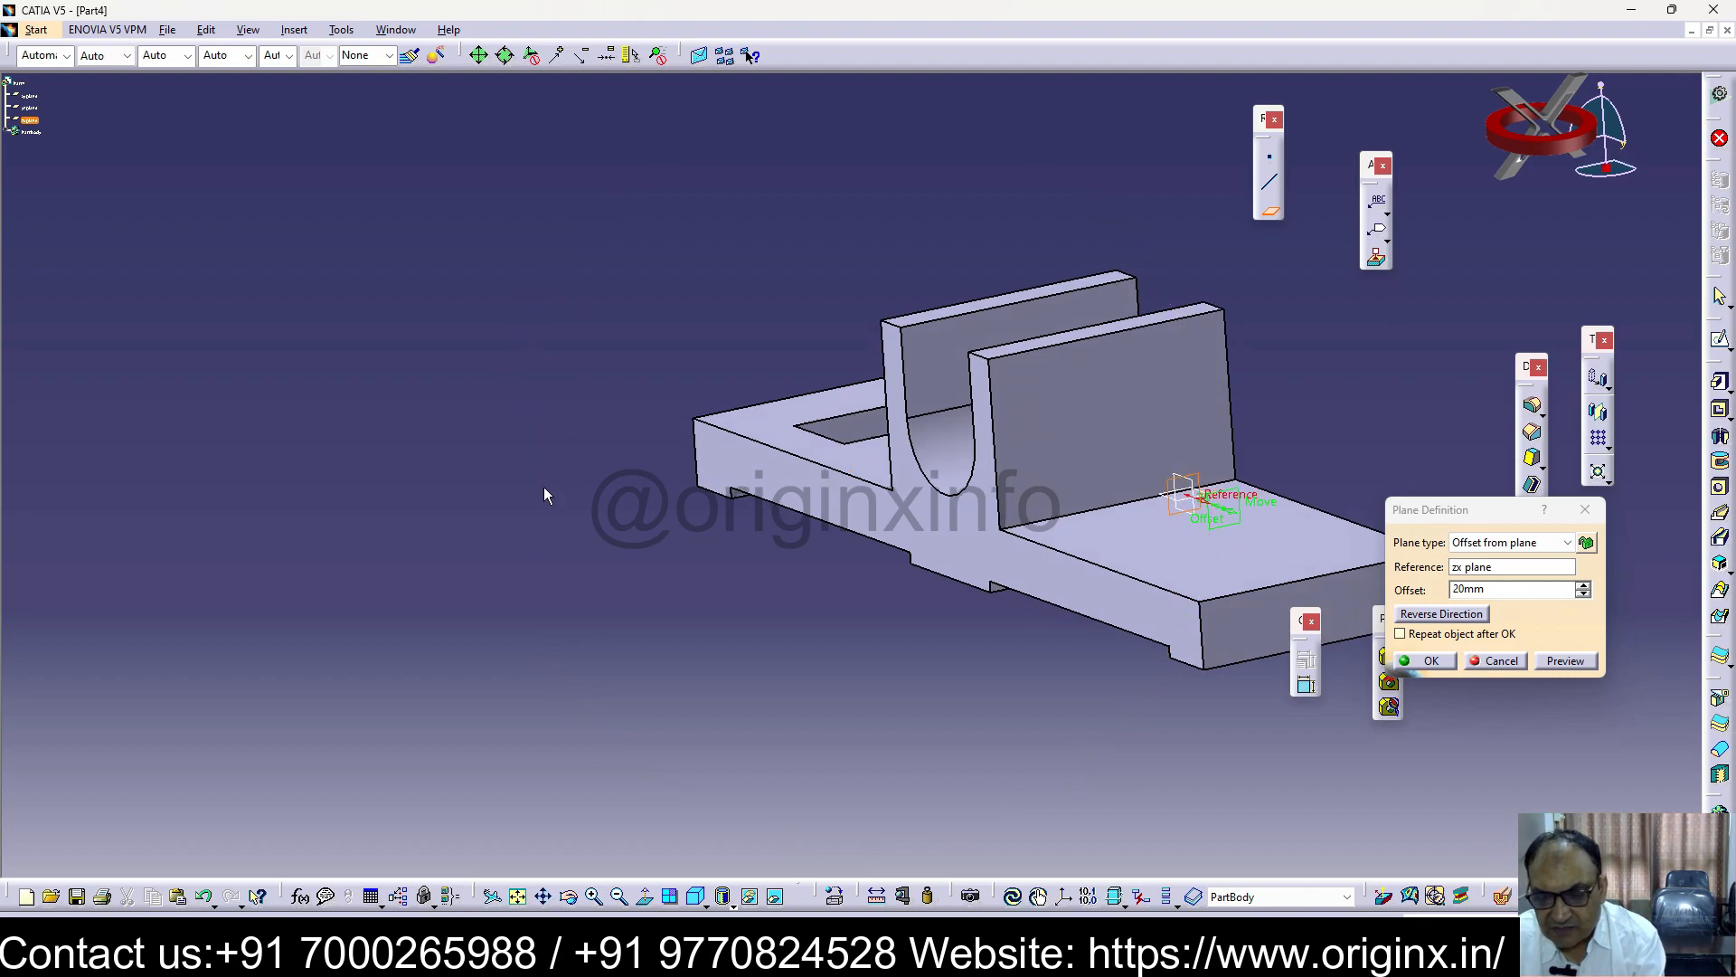
key(Escape)
Create a reference plane offset 125 mm from the base's end face on the side without the pocket, with reversed direction
click(1237, 626)
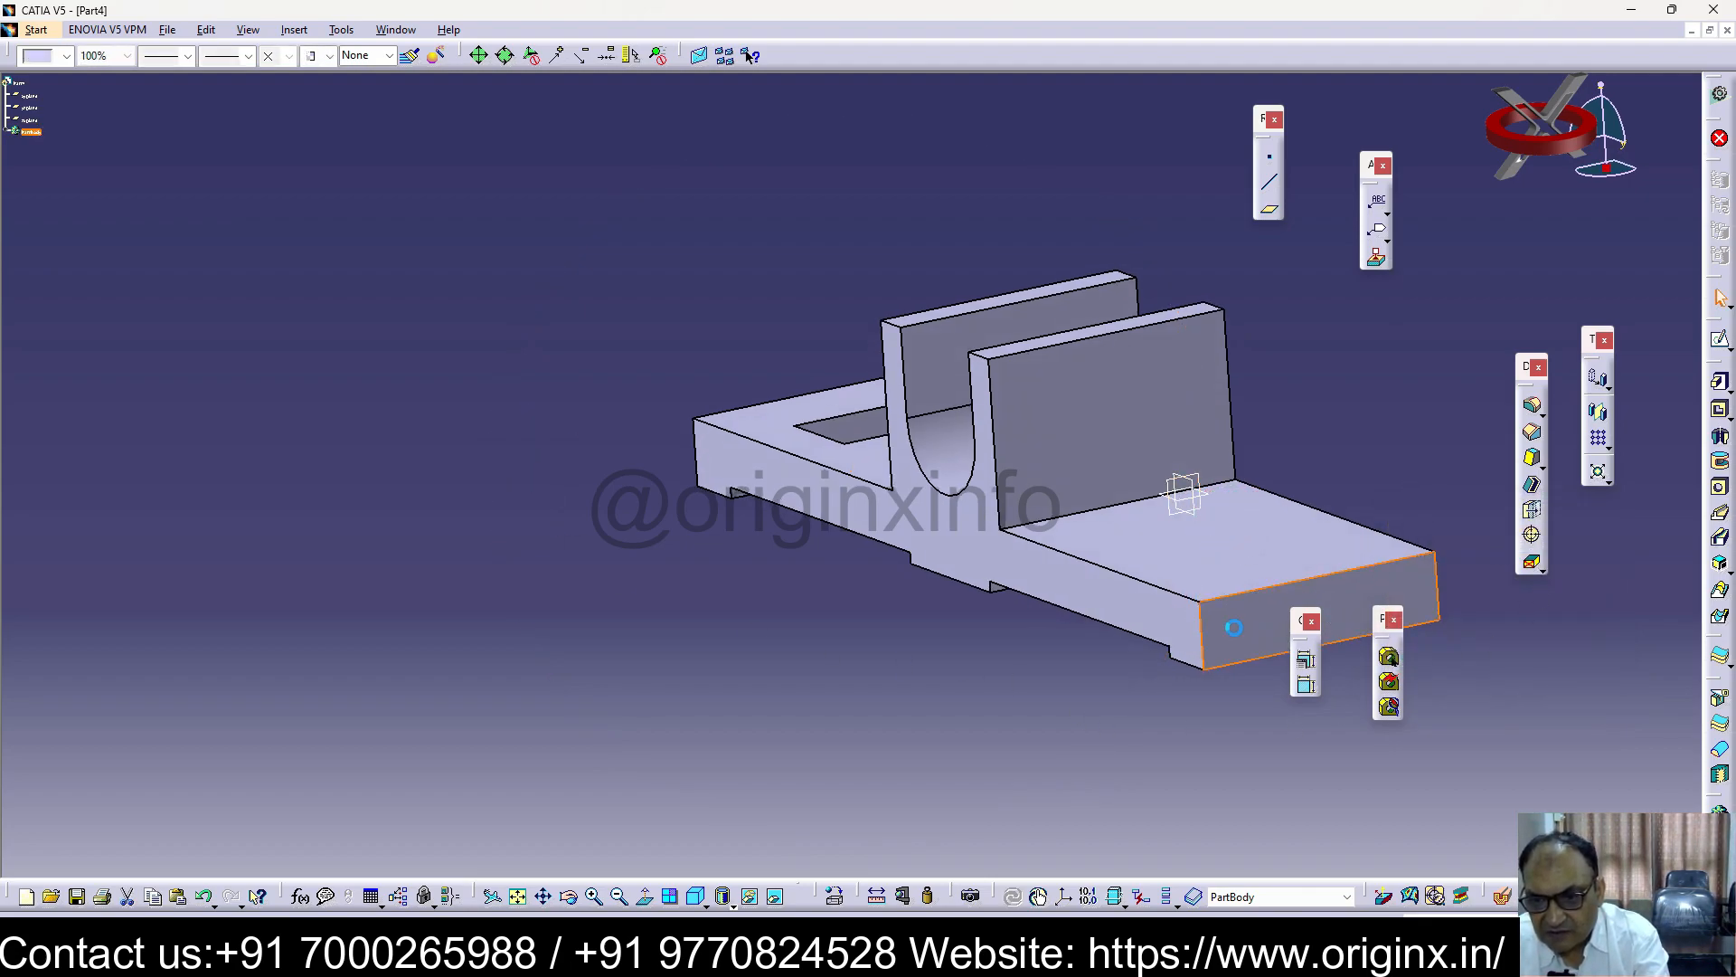
click(1269, 210)
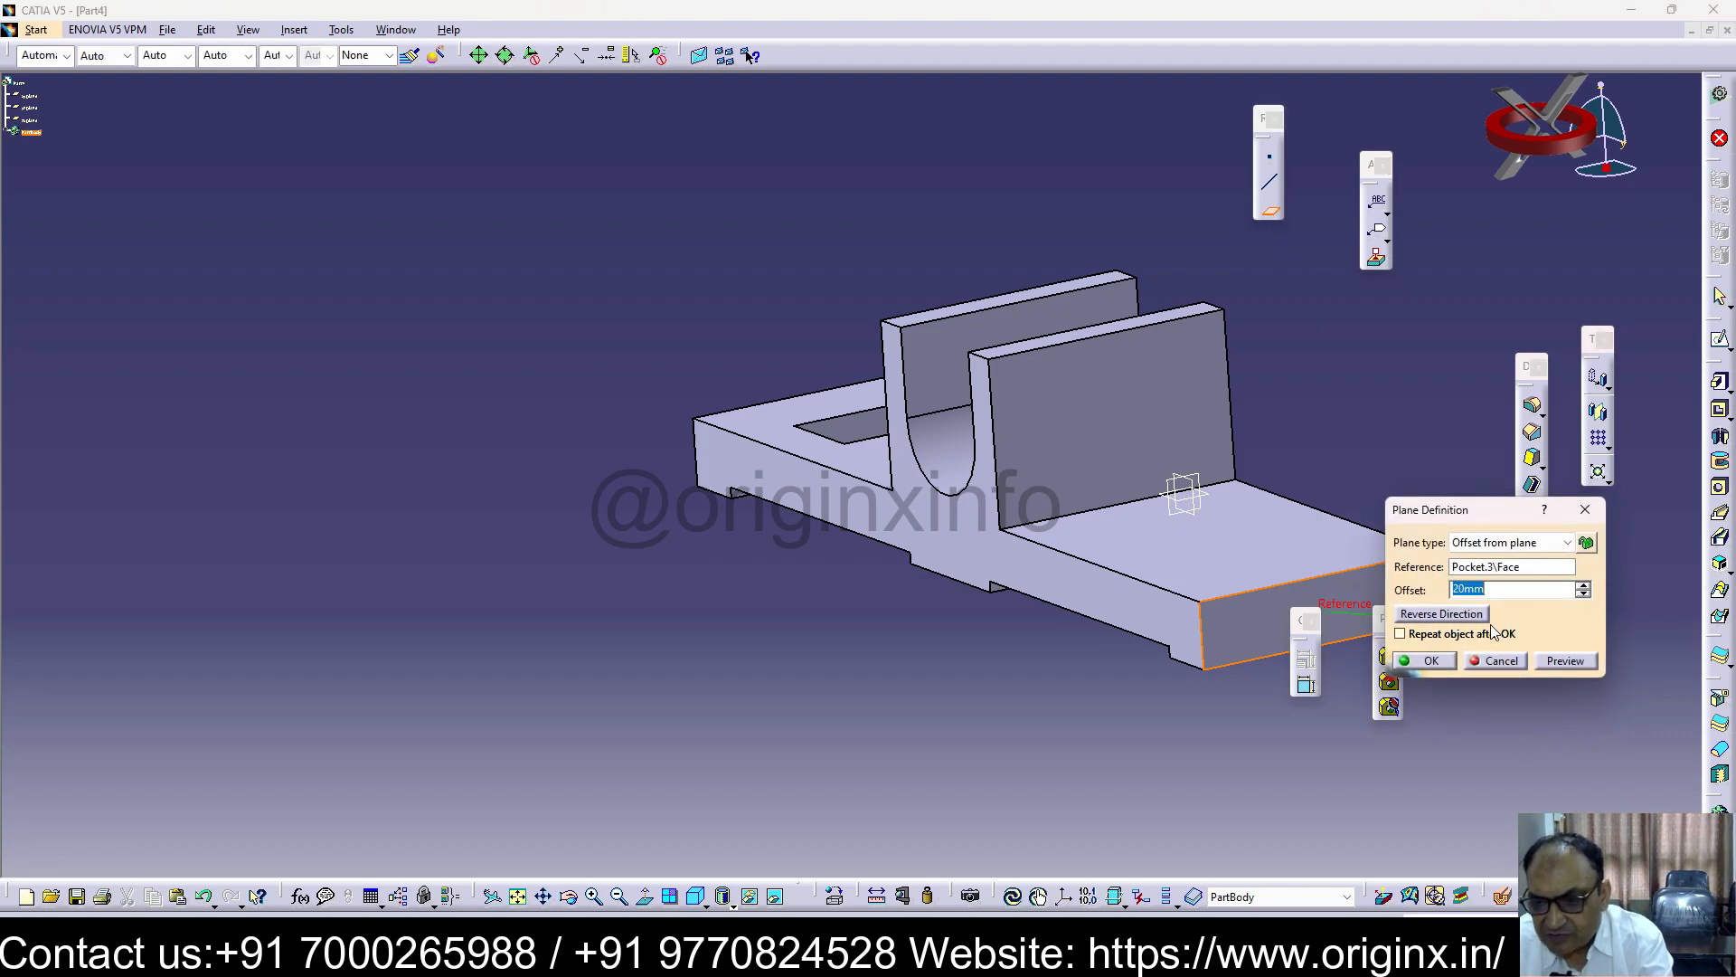
click(1435, 614)
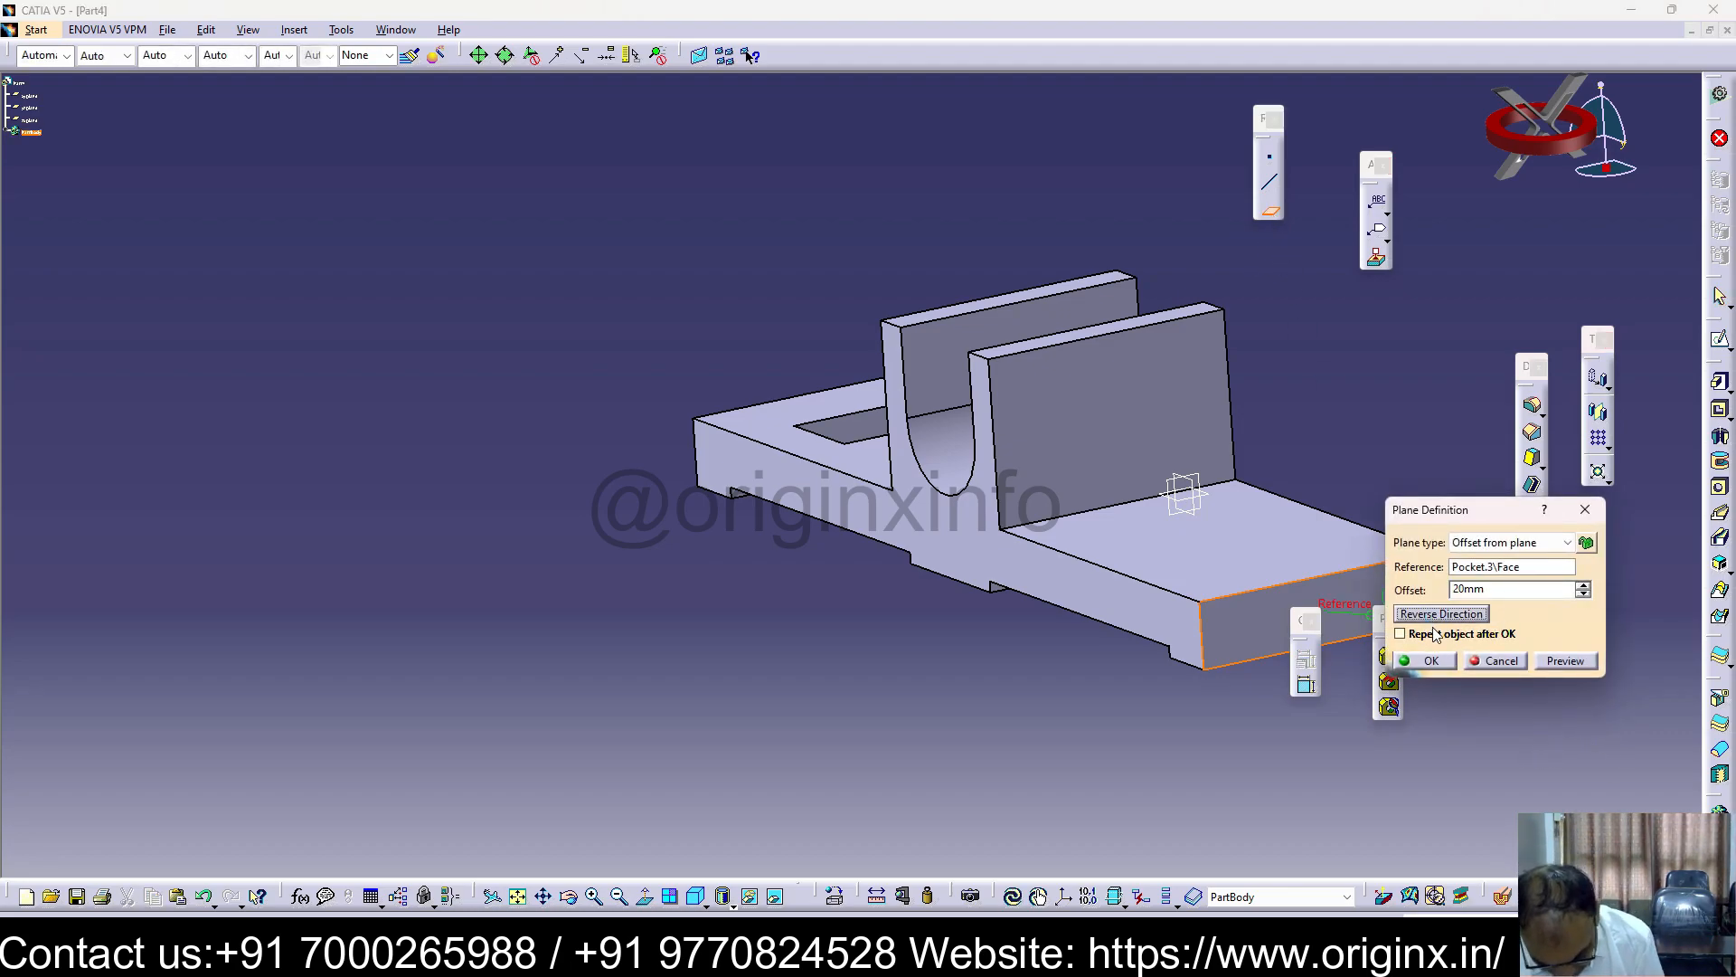
drag(1491, 591, 1431, 600)
text(125)
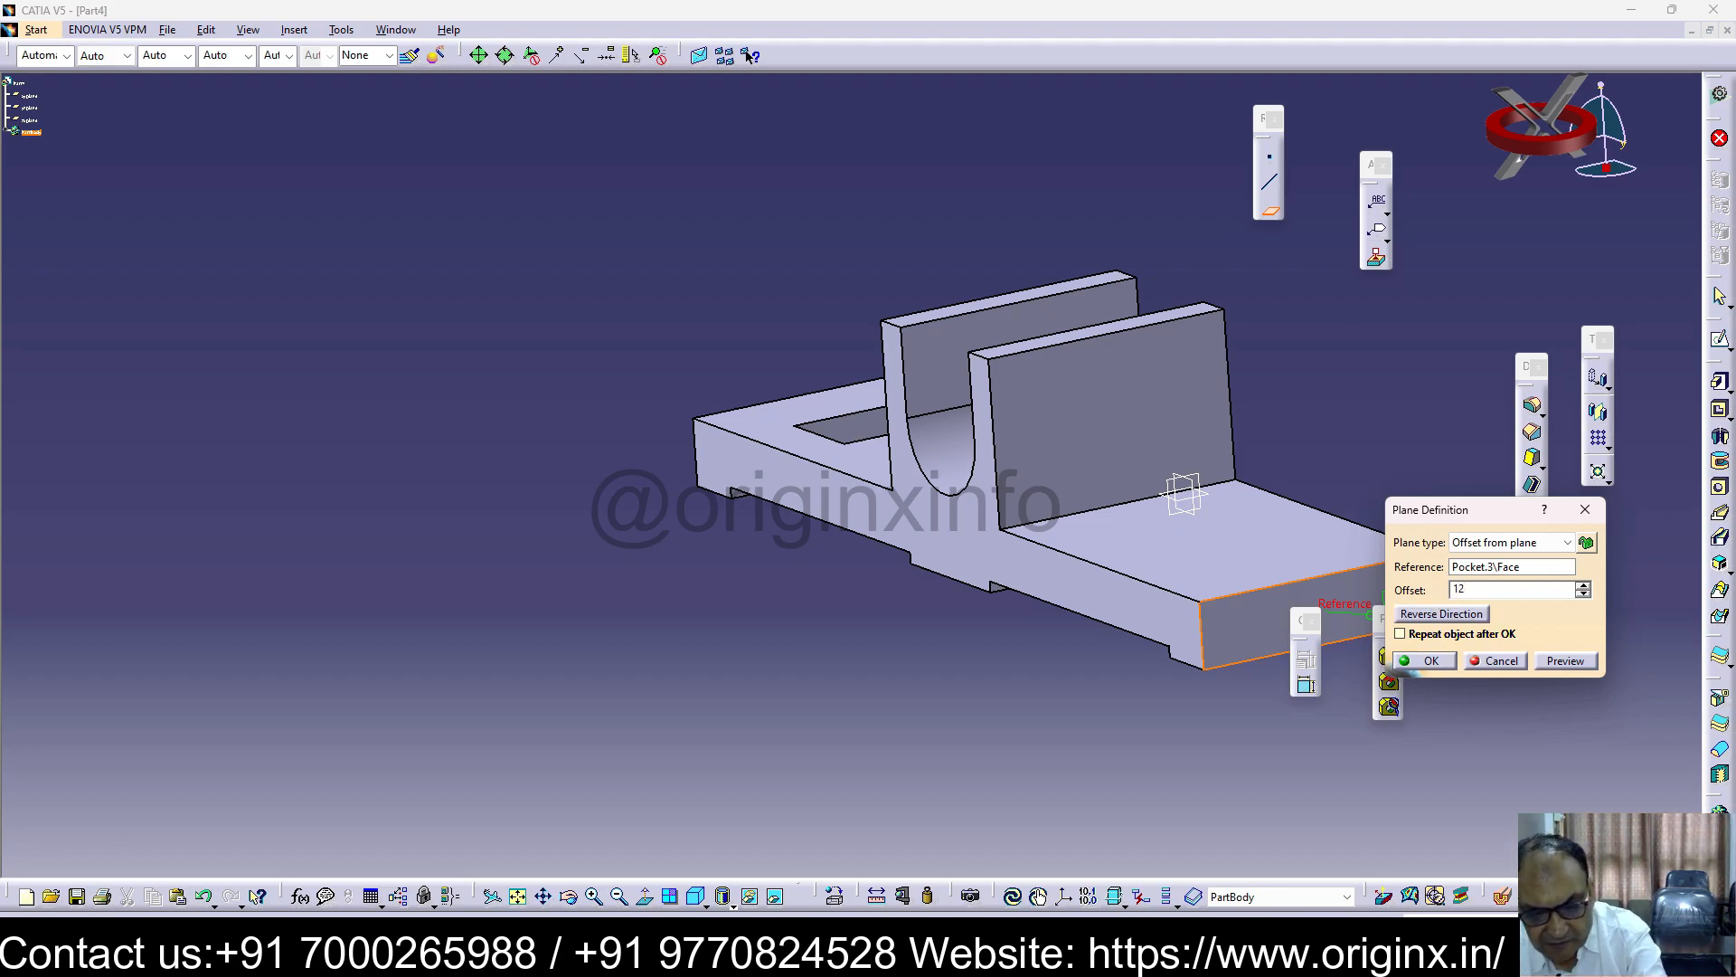
key(Return)
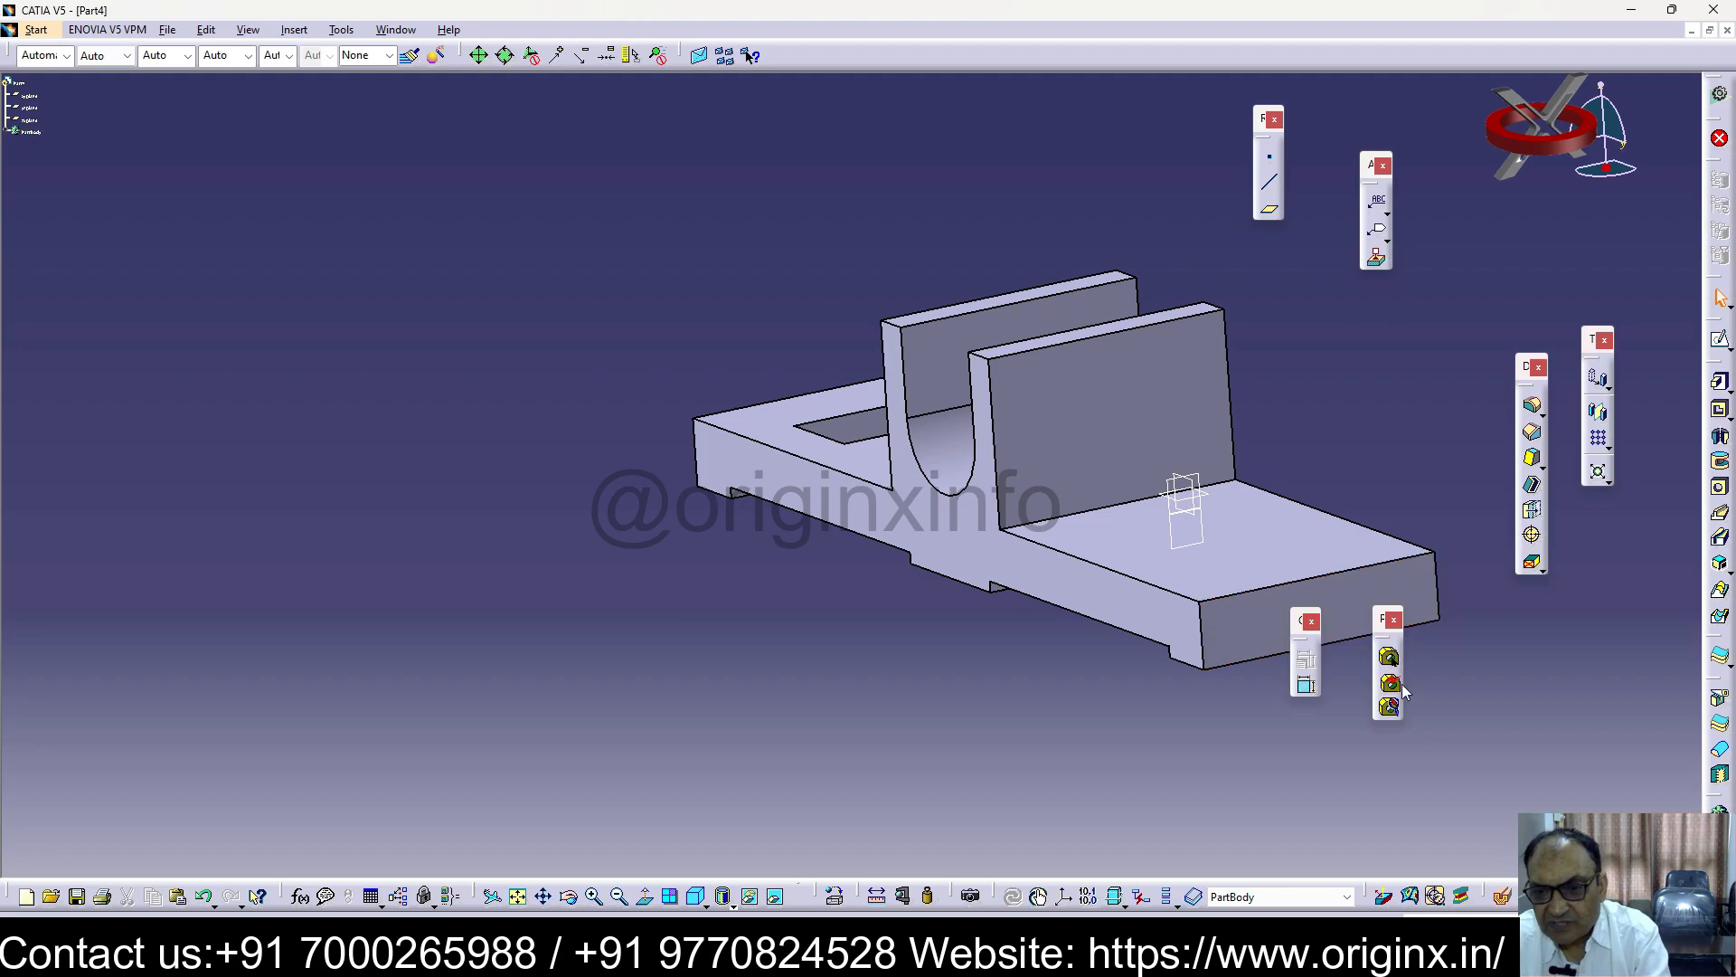
Try to mirror the rectangular pocket about the plane in the middle of the part
click(1198, 529)
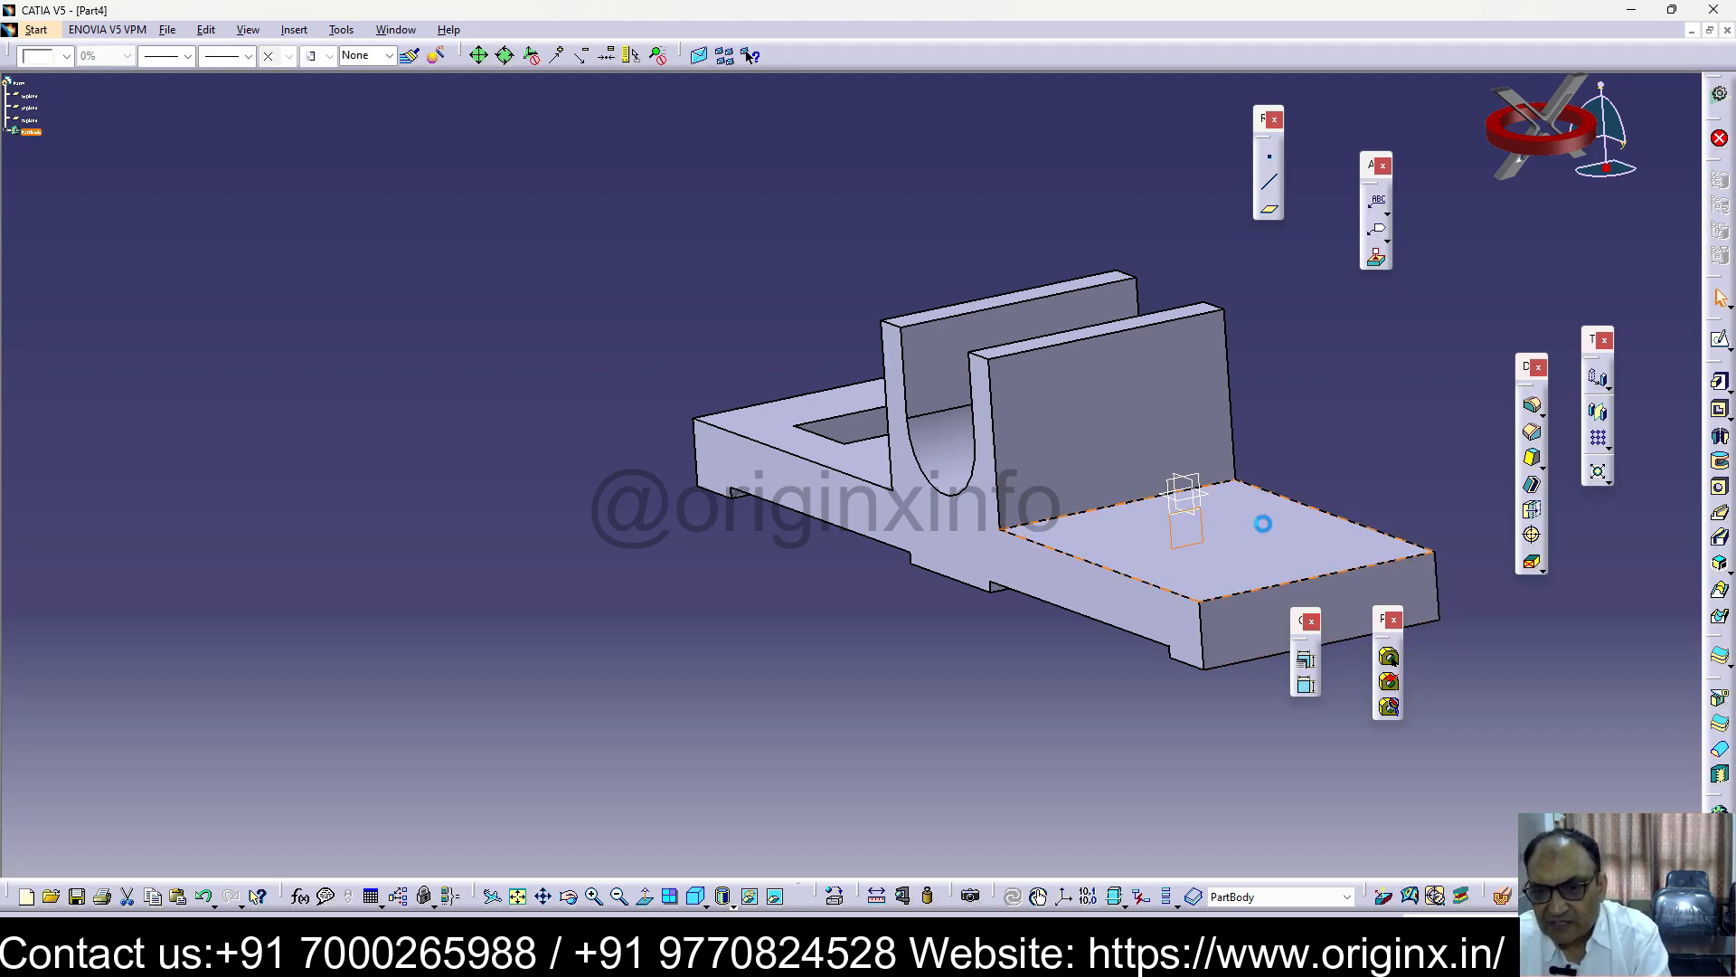
click(1598, 413)
middle_drag(1034, 732, 1118, 755)
click(821, 324)
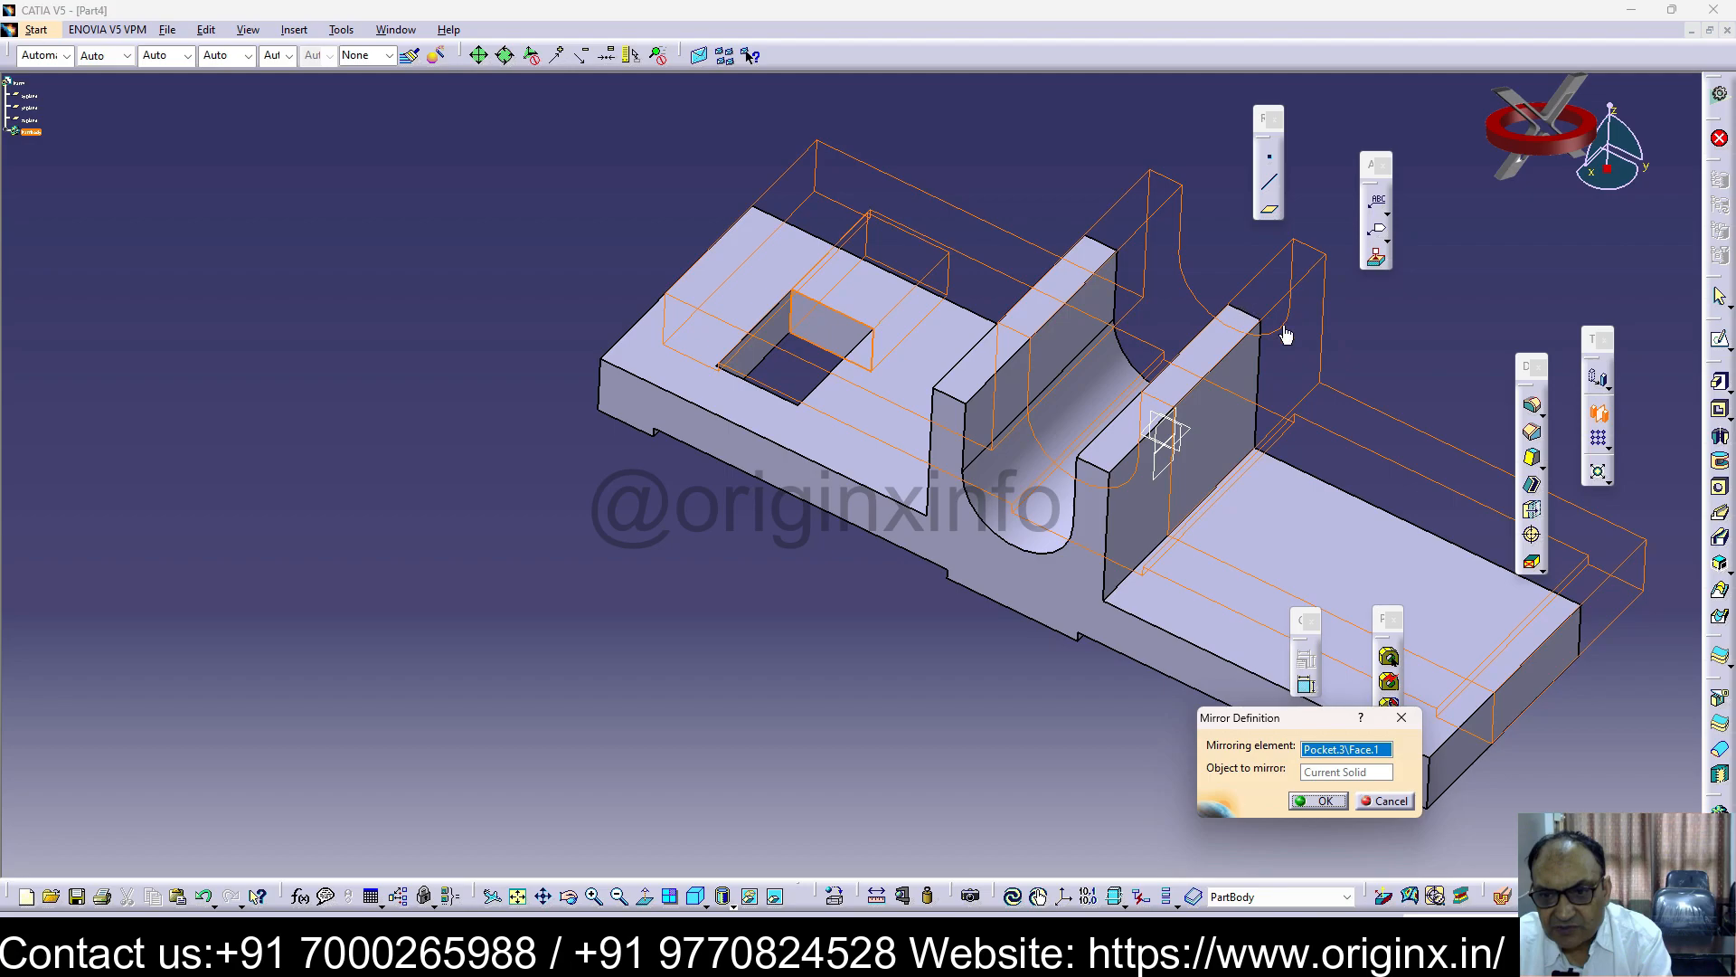
middle_drag(1108, 511, 1132, 525)
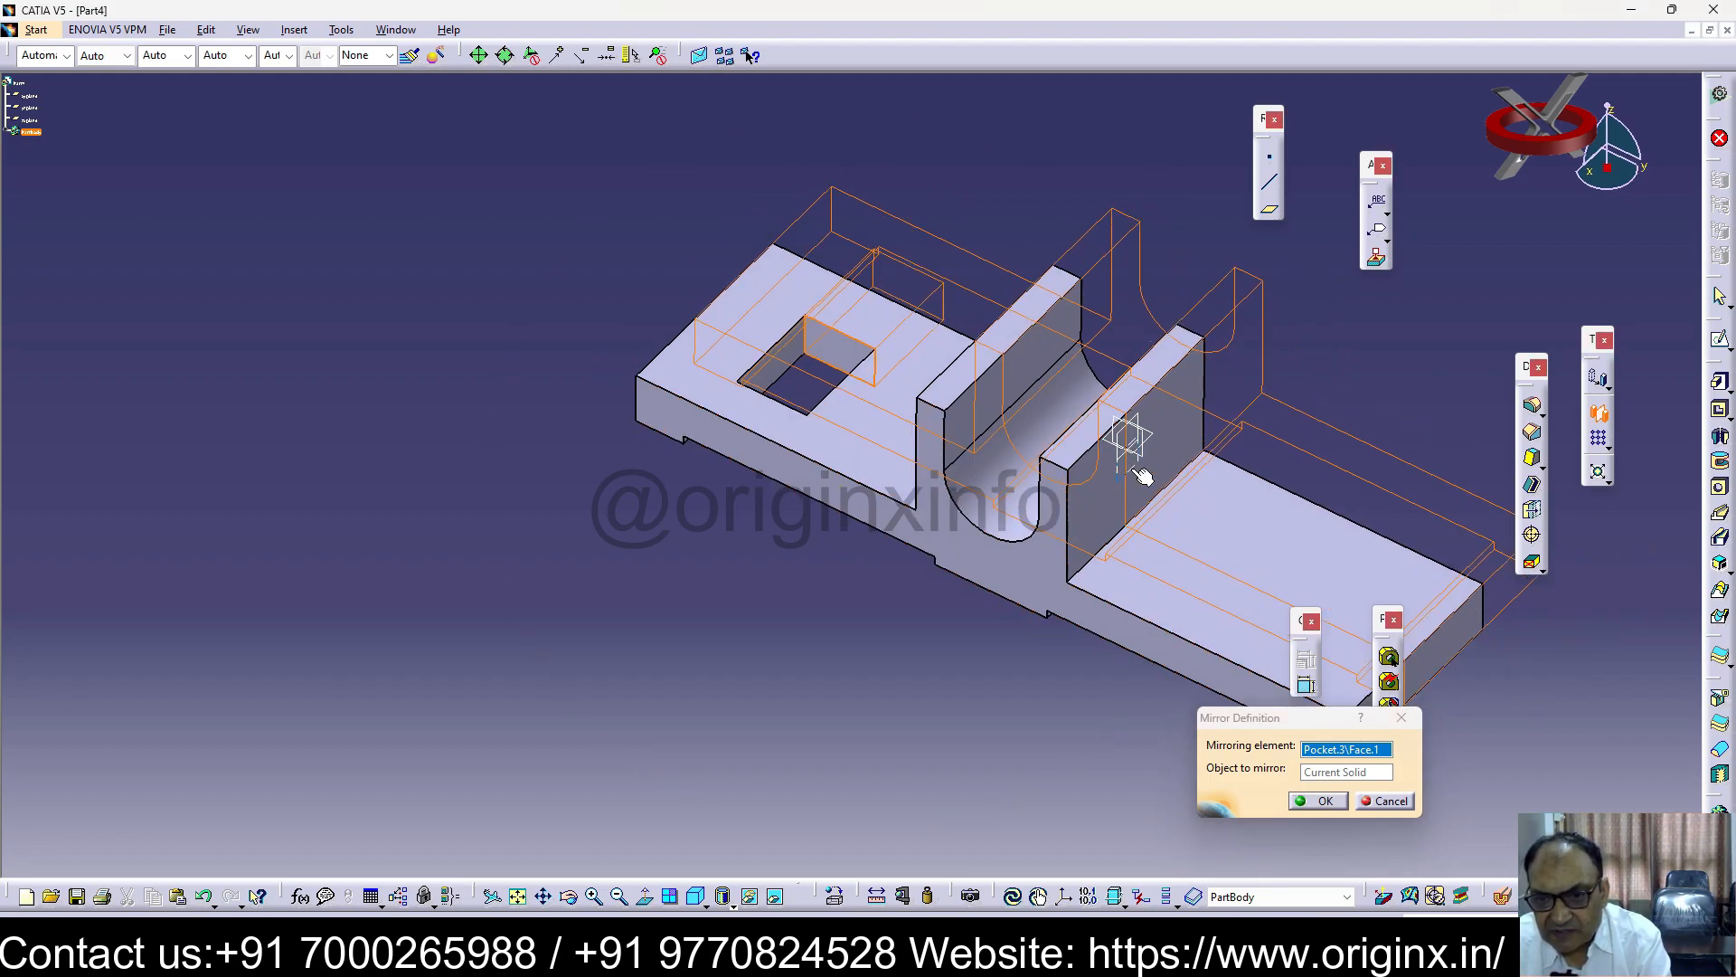
click(1128, 443)
click(1318, 801)
middle_drag(1453, 770, 76, 810)
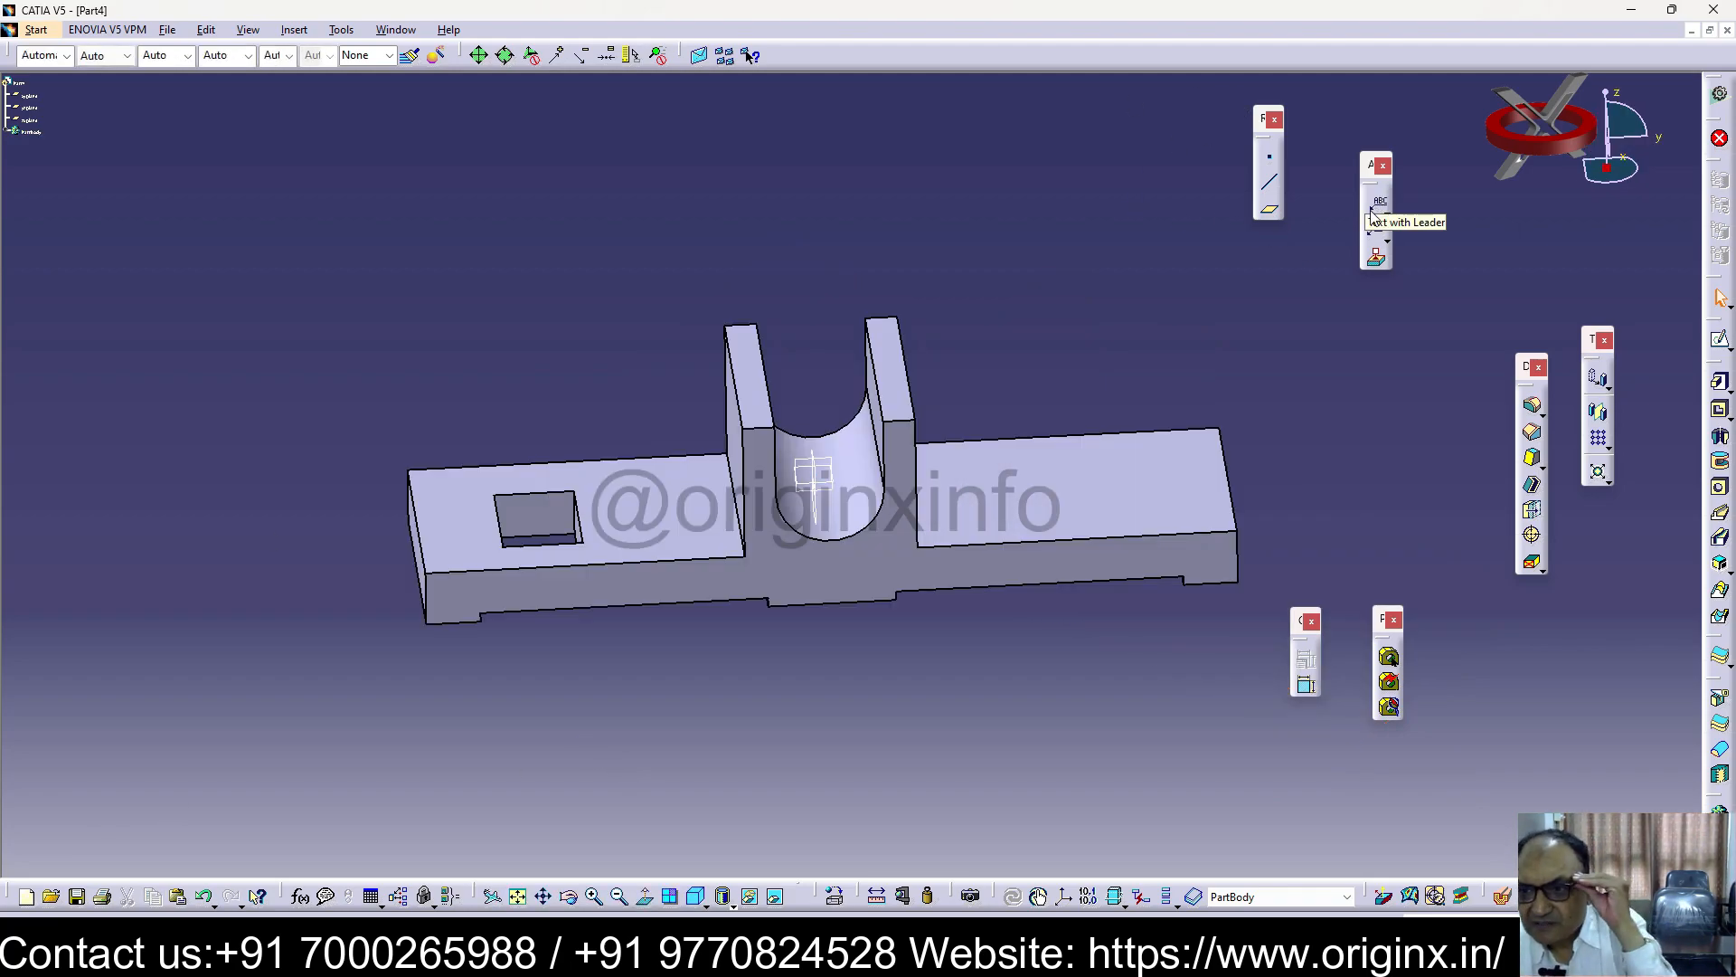
Create a rectangular pattern of the rectangular pocket with 2 instances at 20 mm spacing, using the yz plane as reference direction
click(1600, 441)
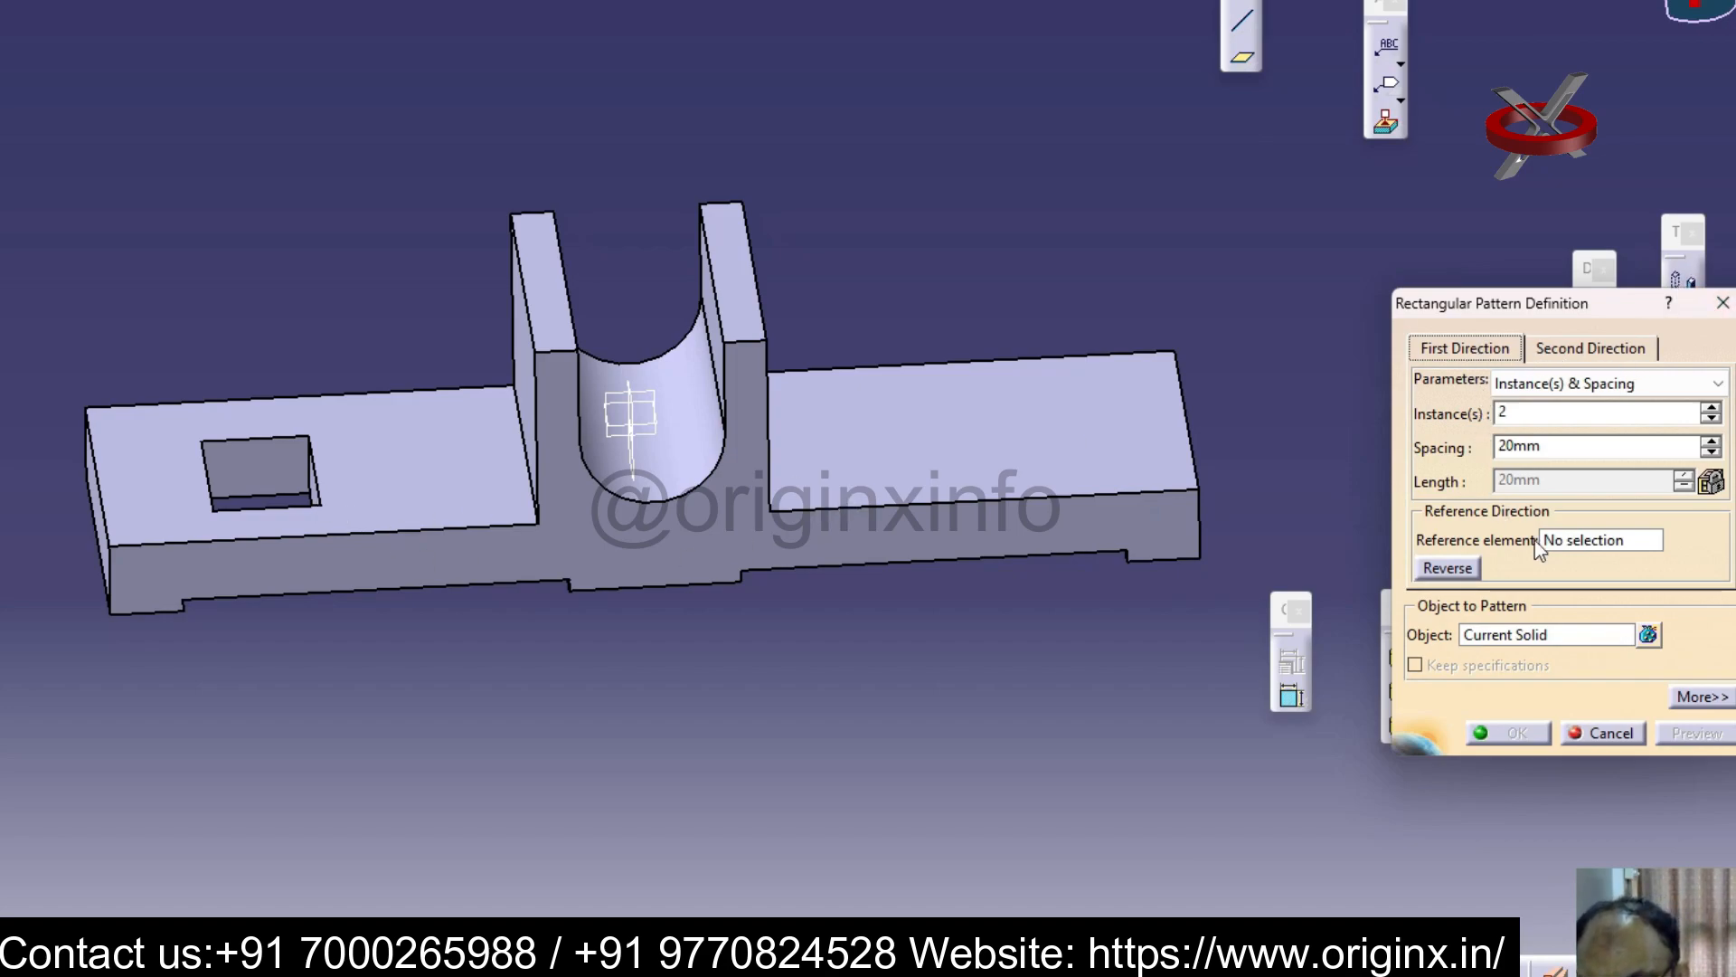
click(1596, 545)
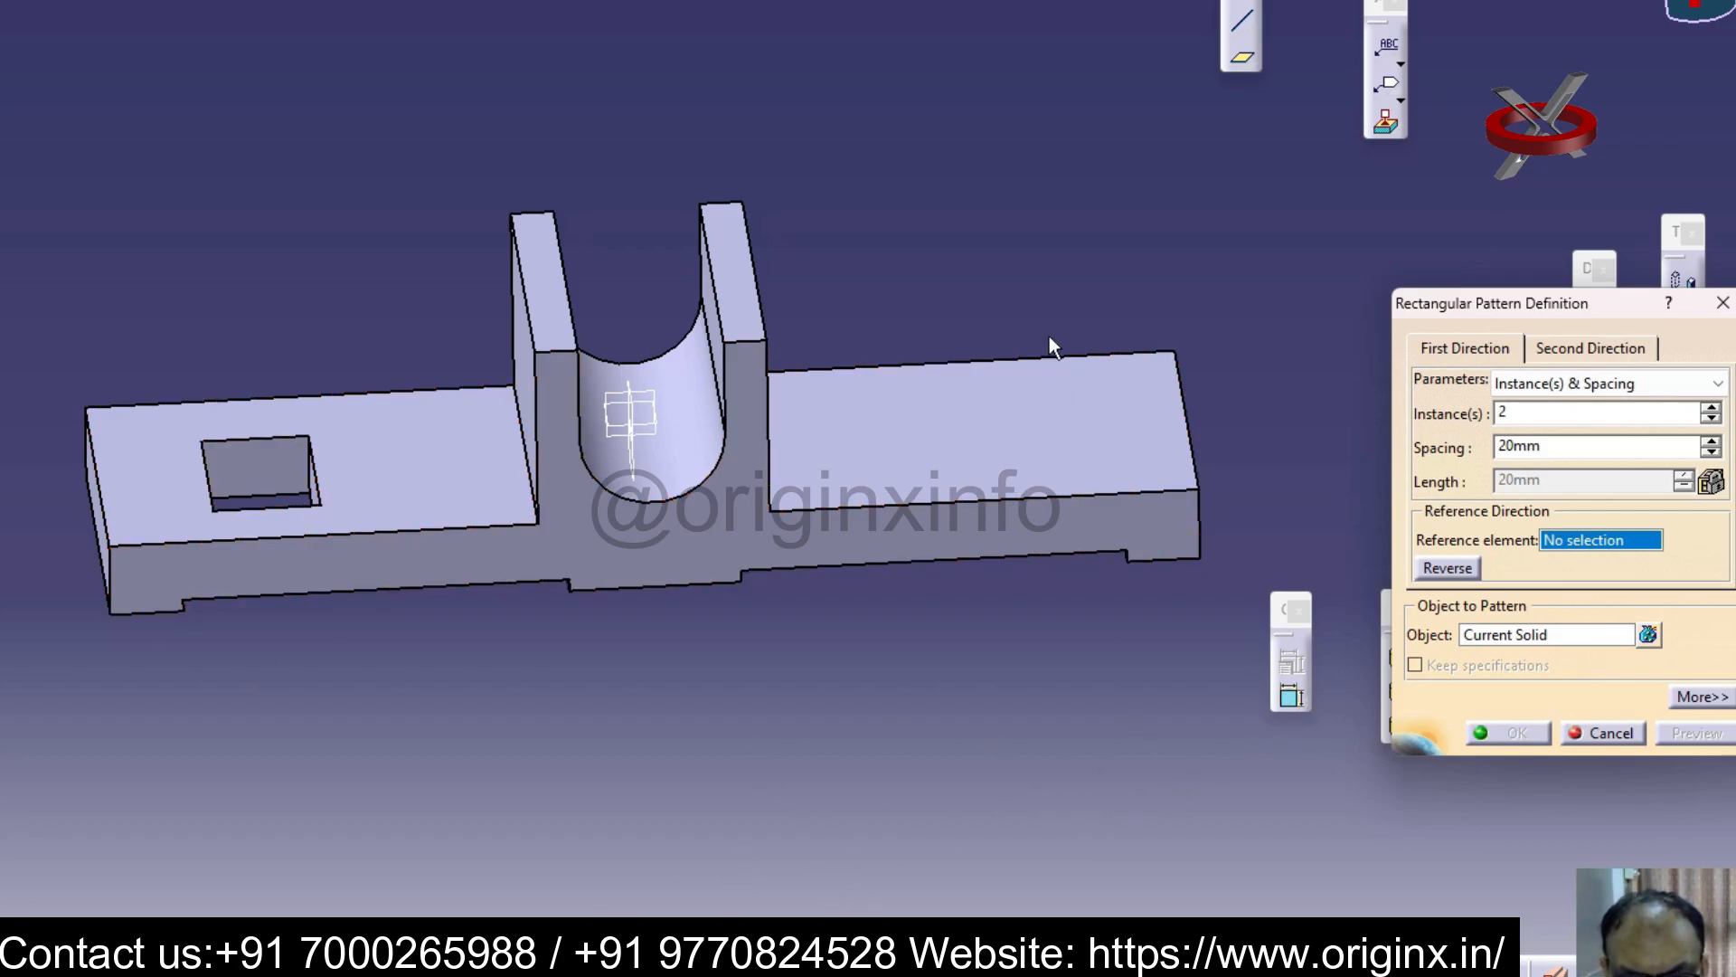
click(1060, 435)
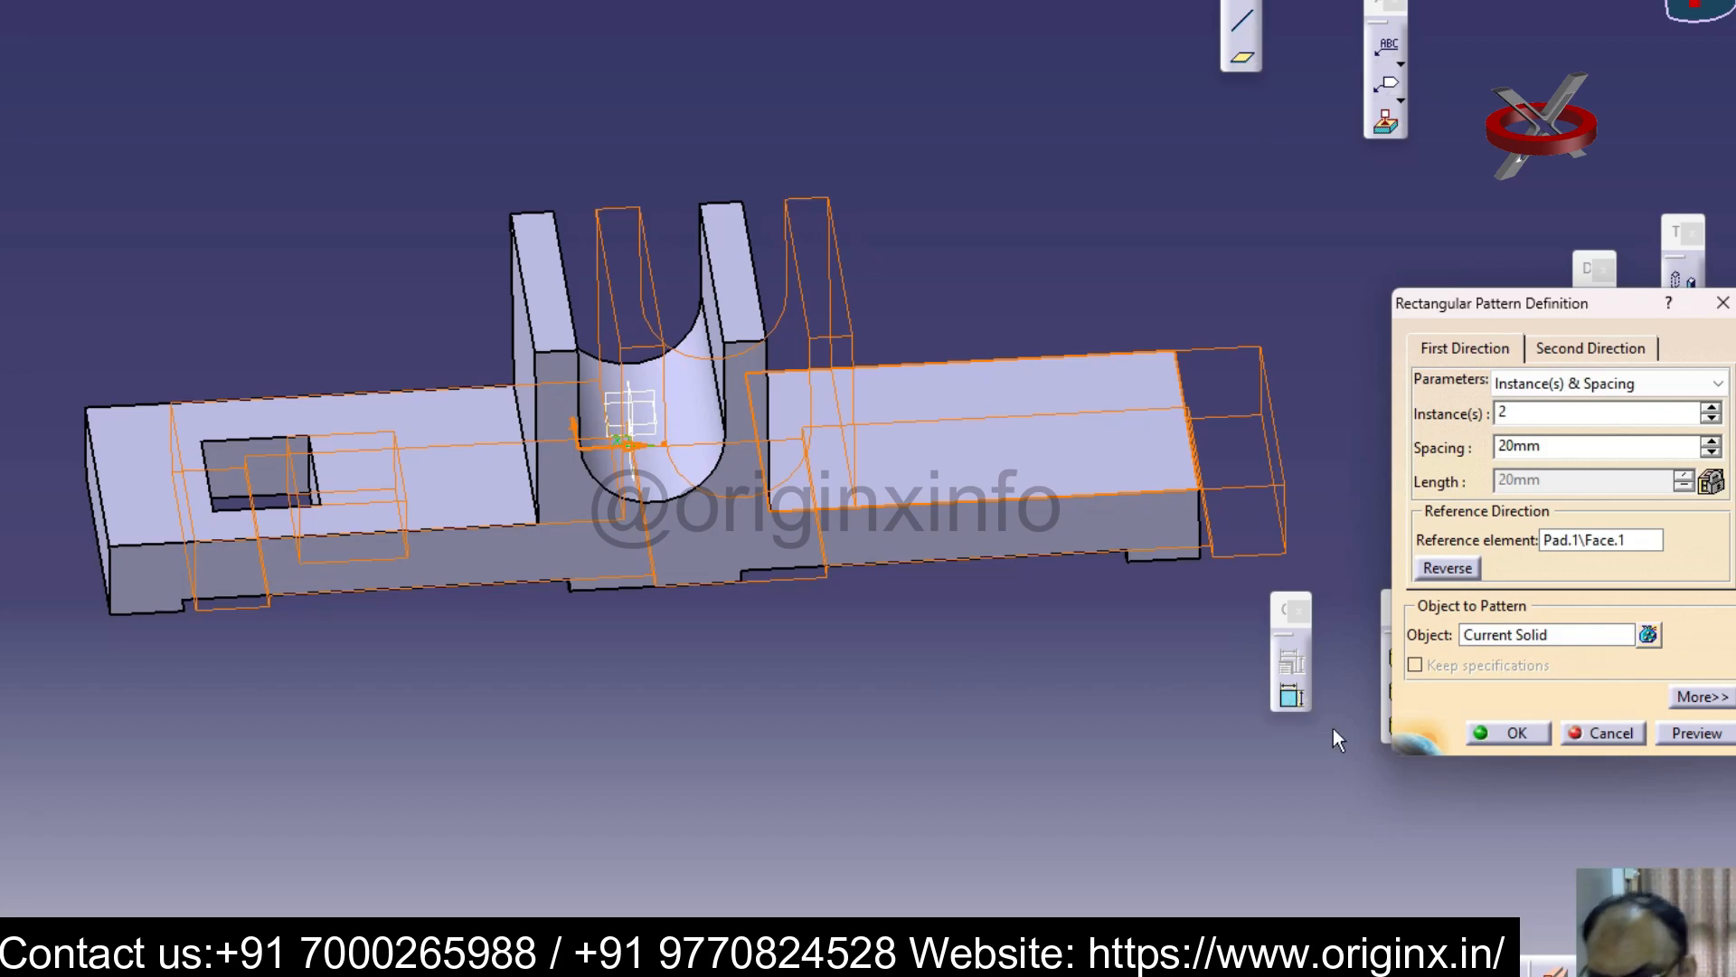
click(1548, 641)
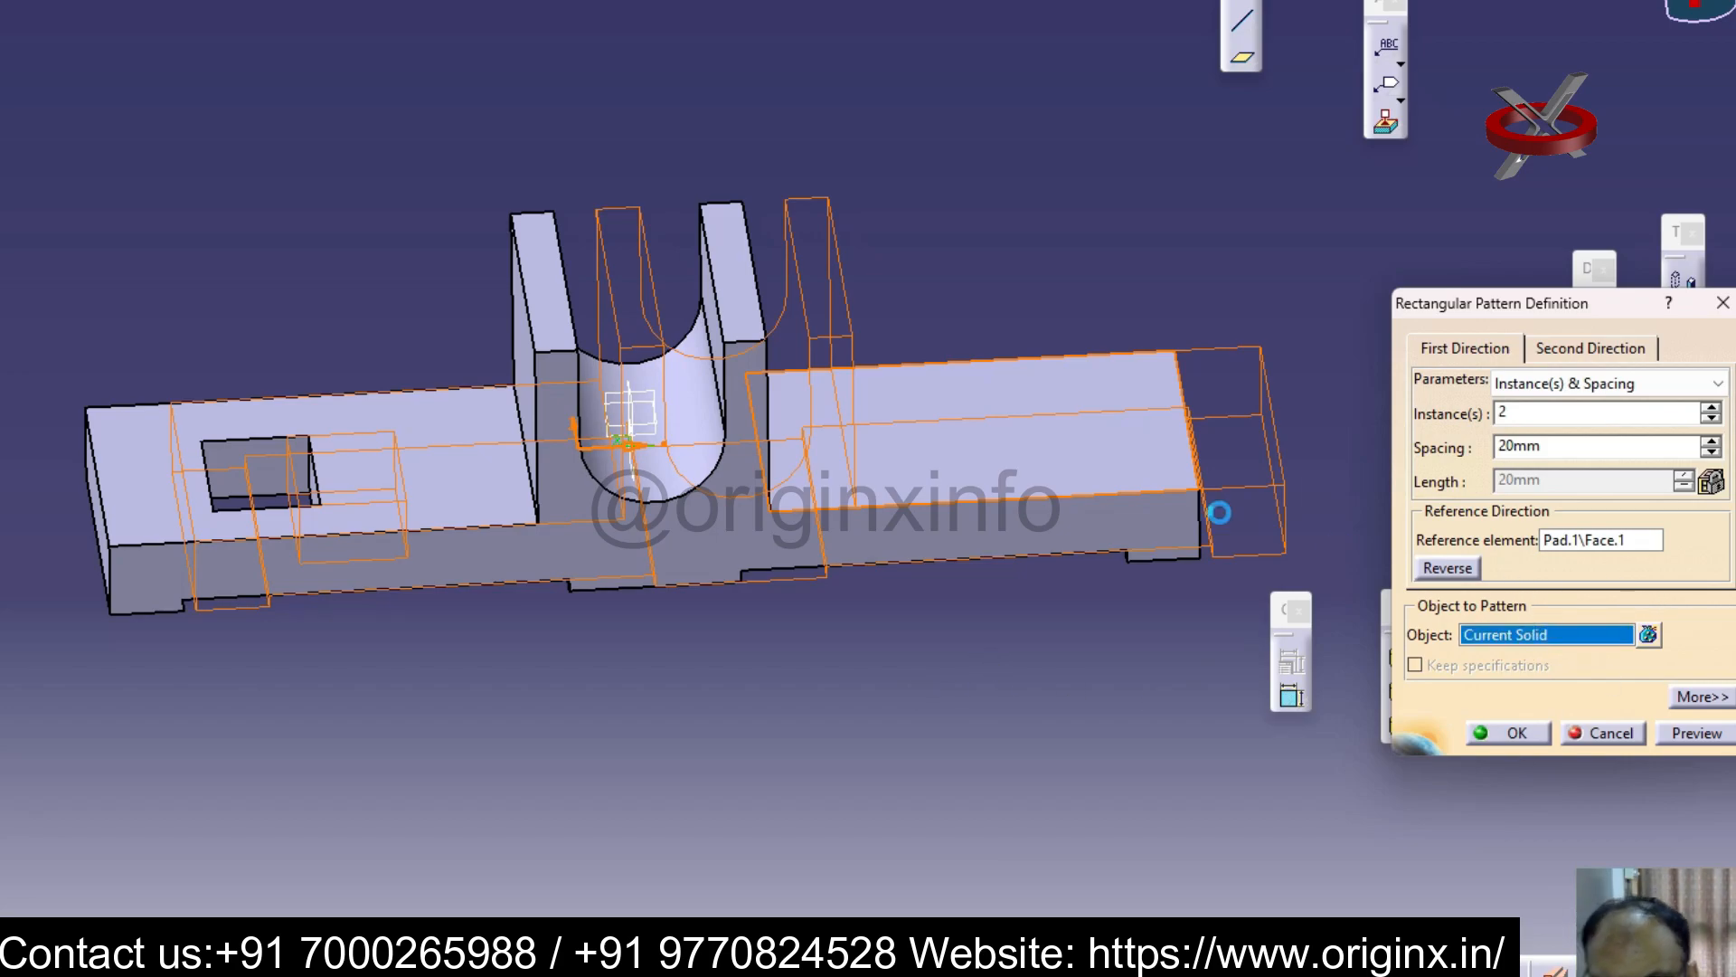
click(271, 442)
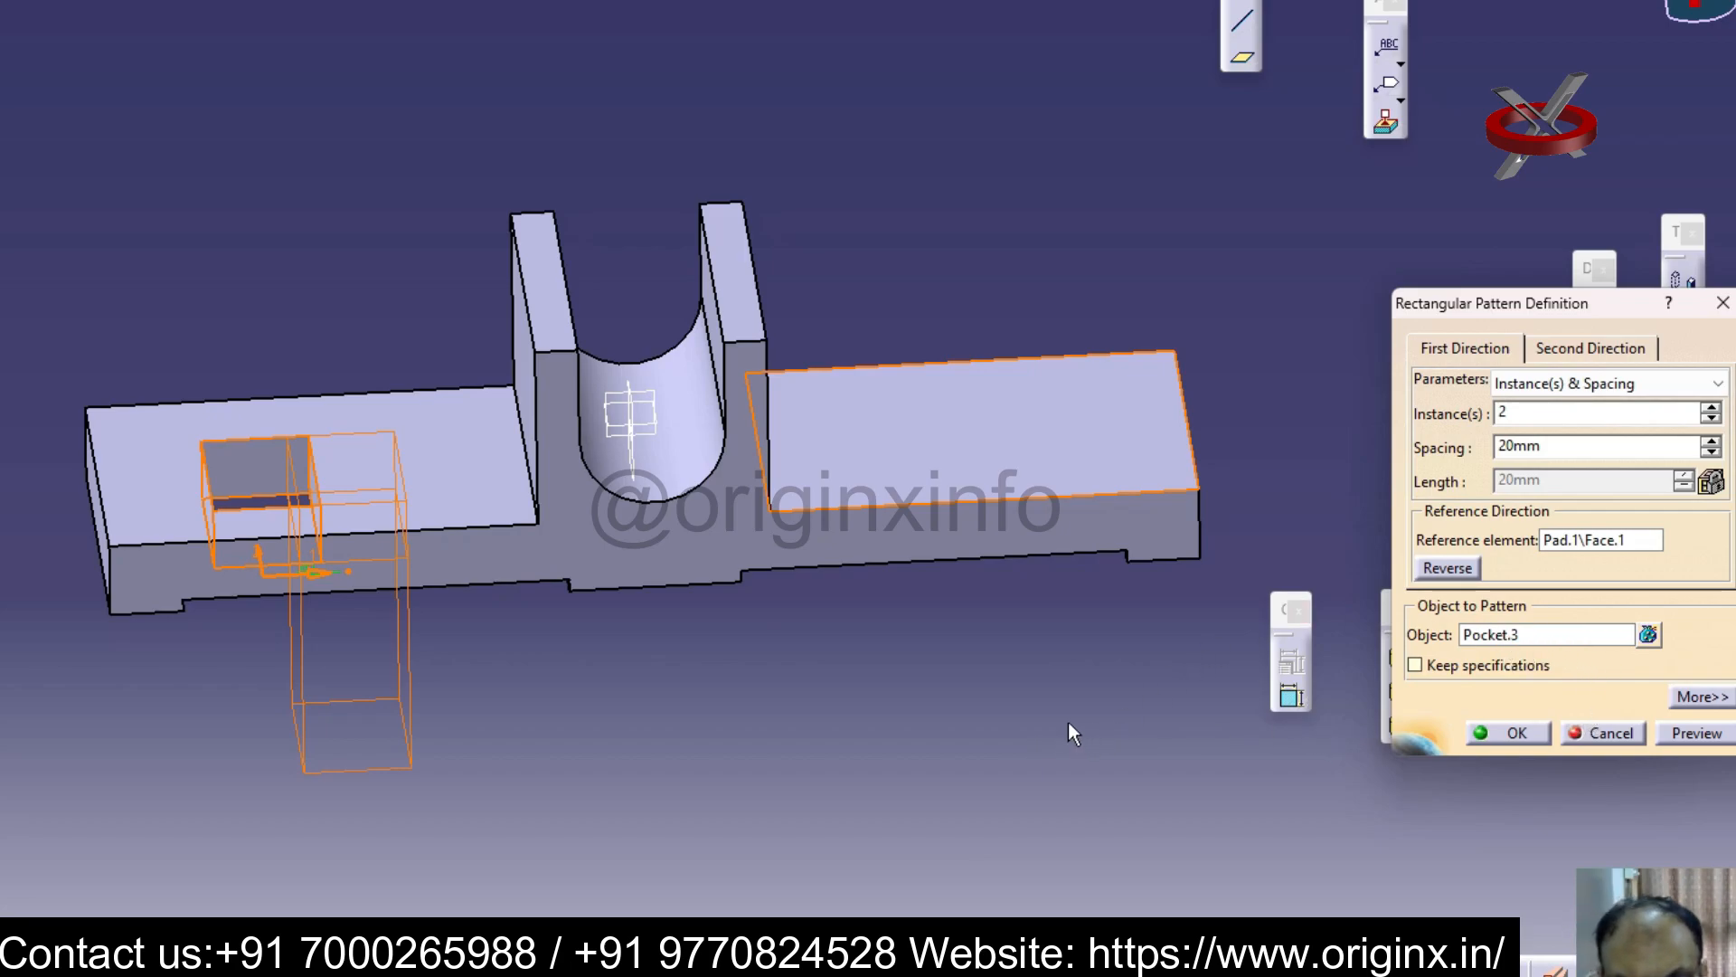
click(1614, 539)
middle_drag(713, 545, 790, 523)
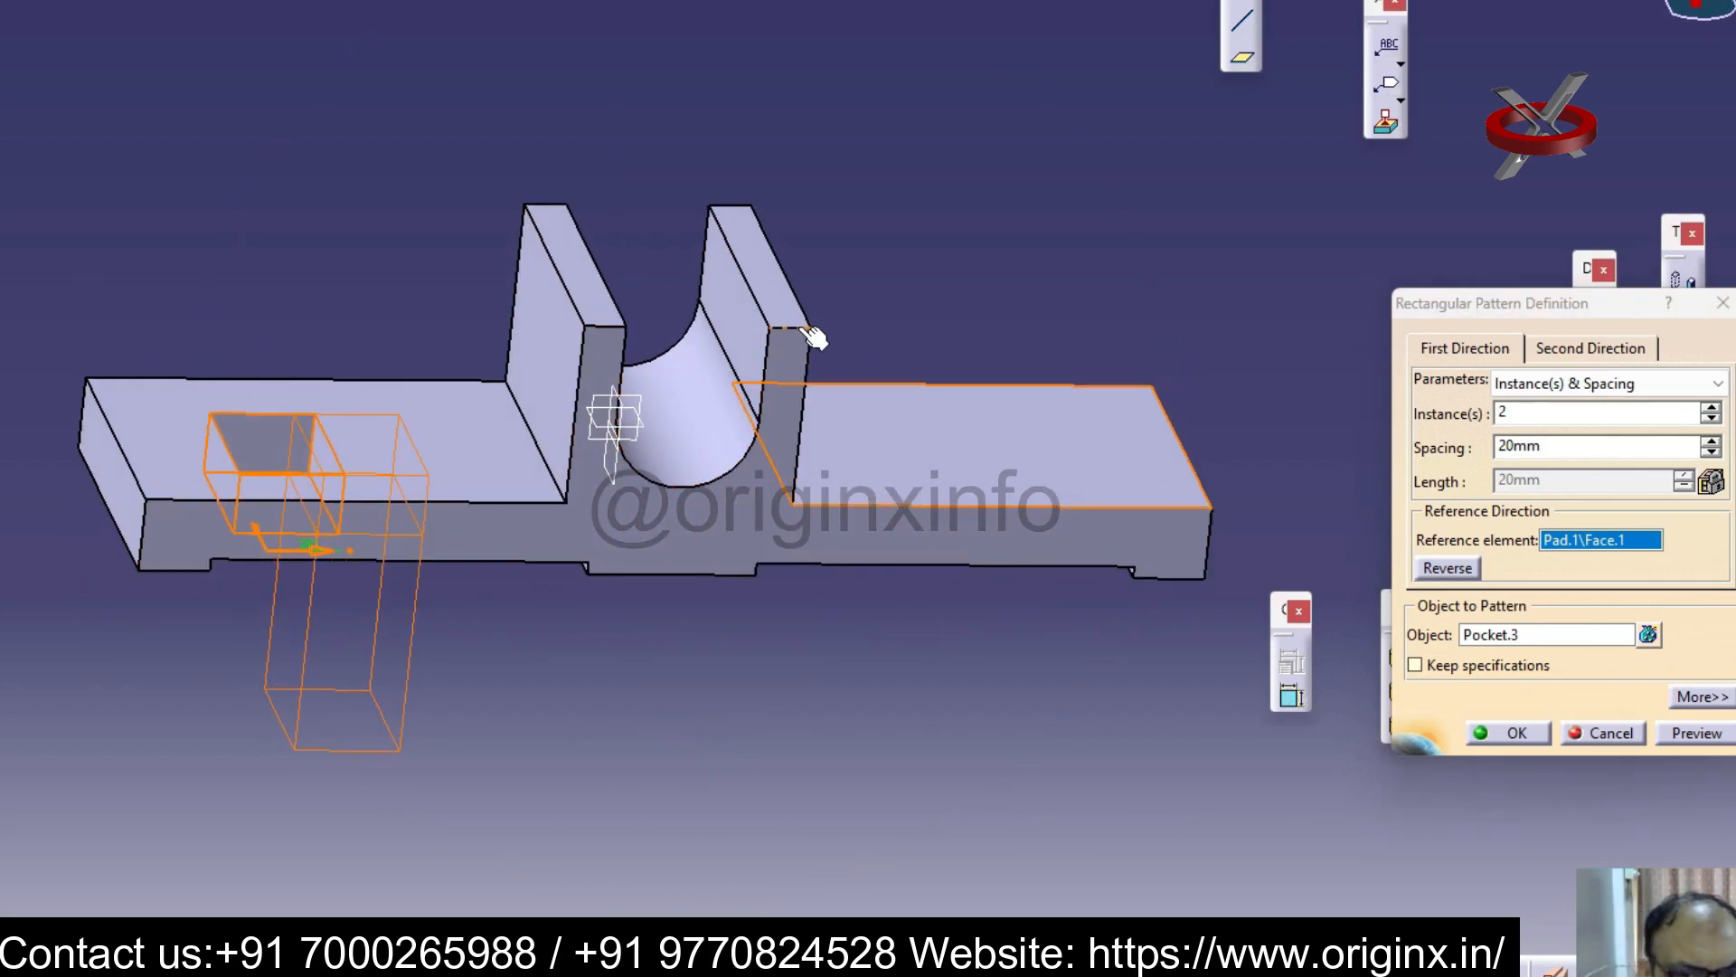
click(640, 400)
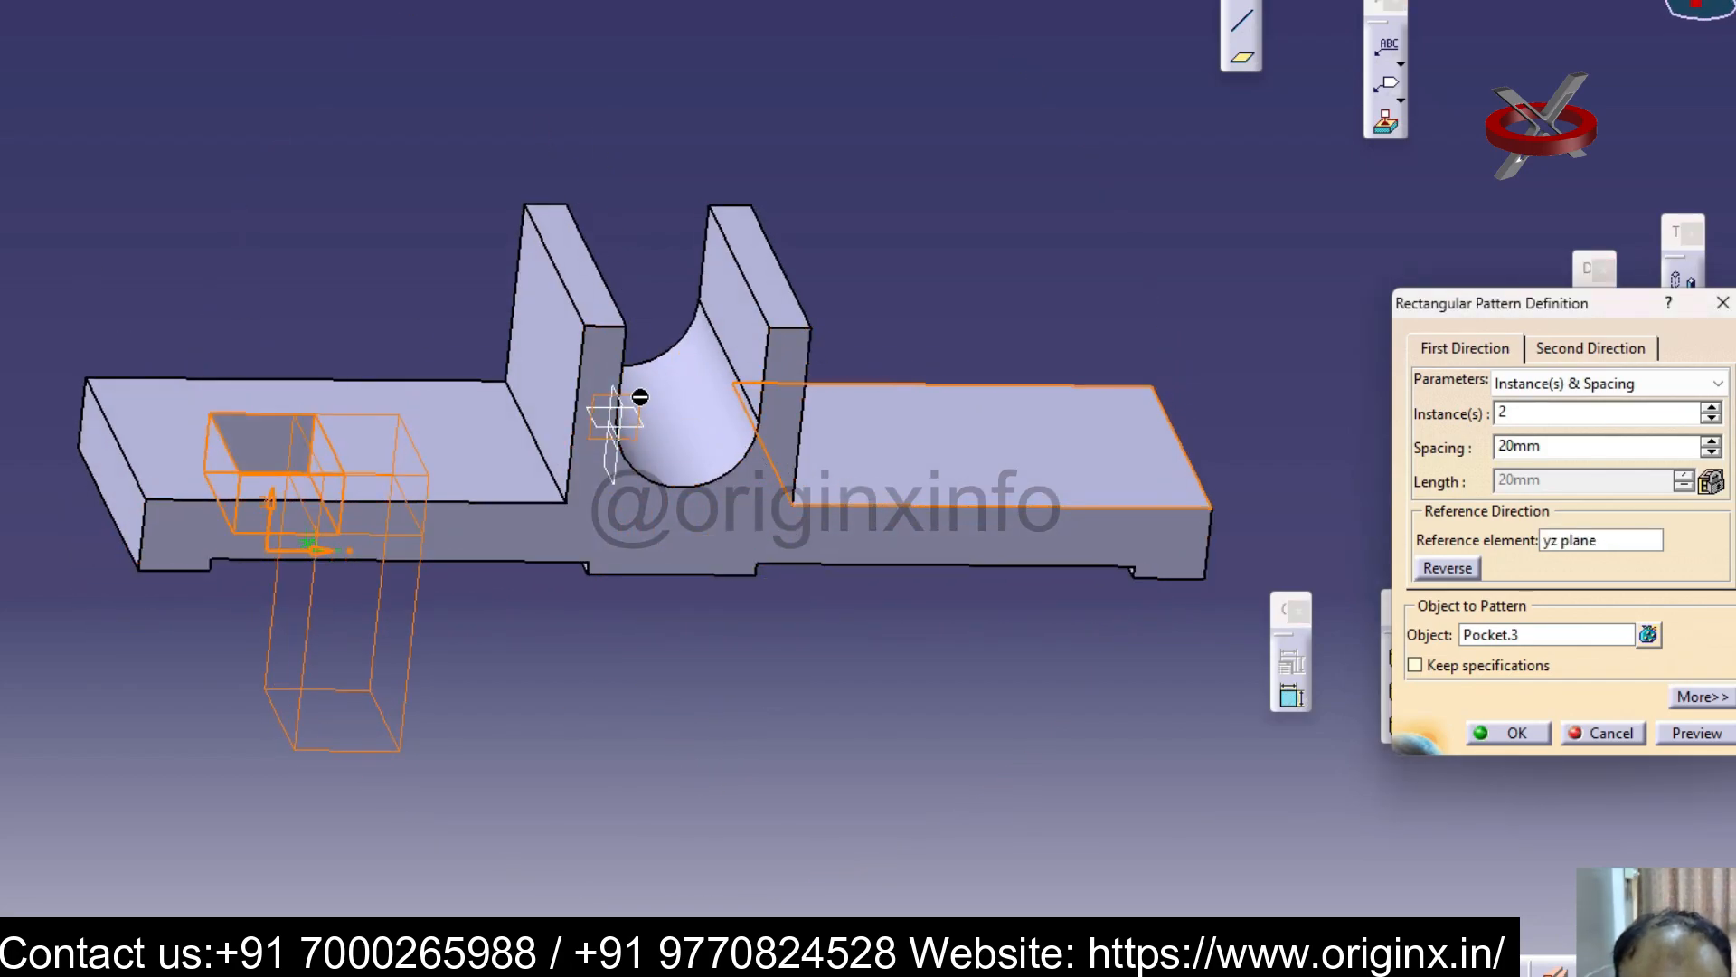
click(1534, 734)
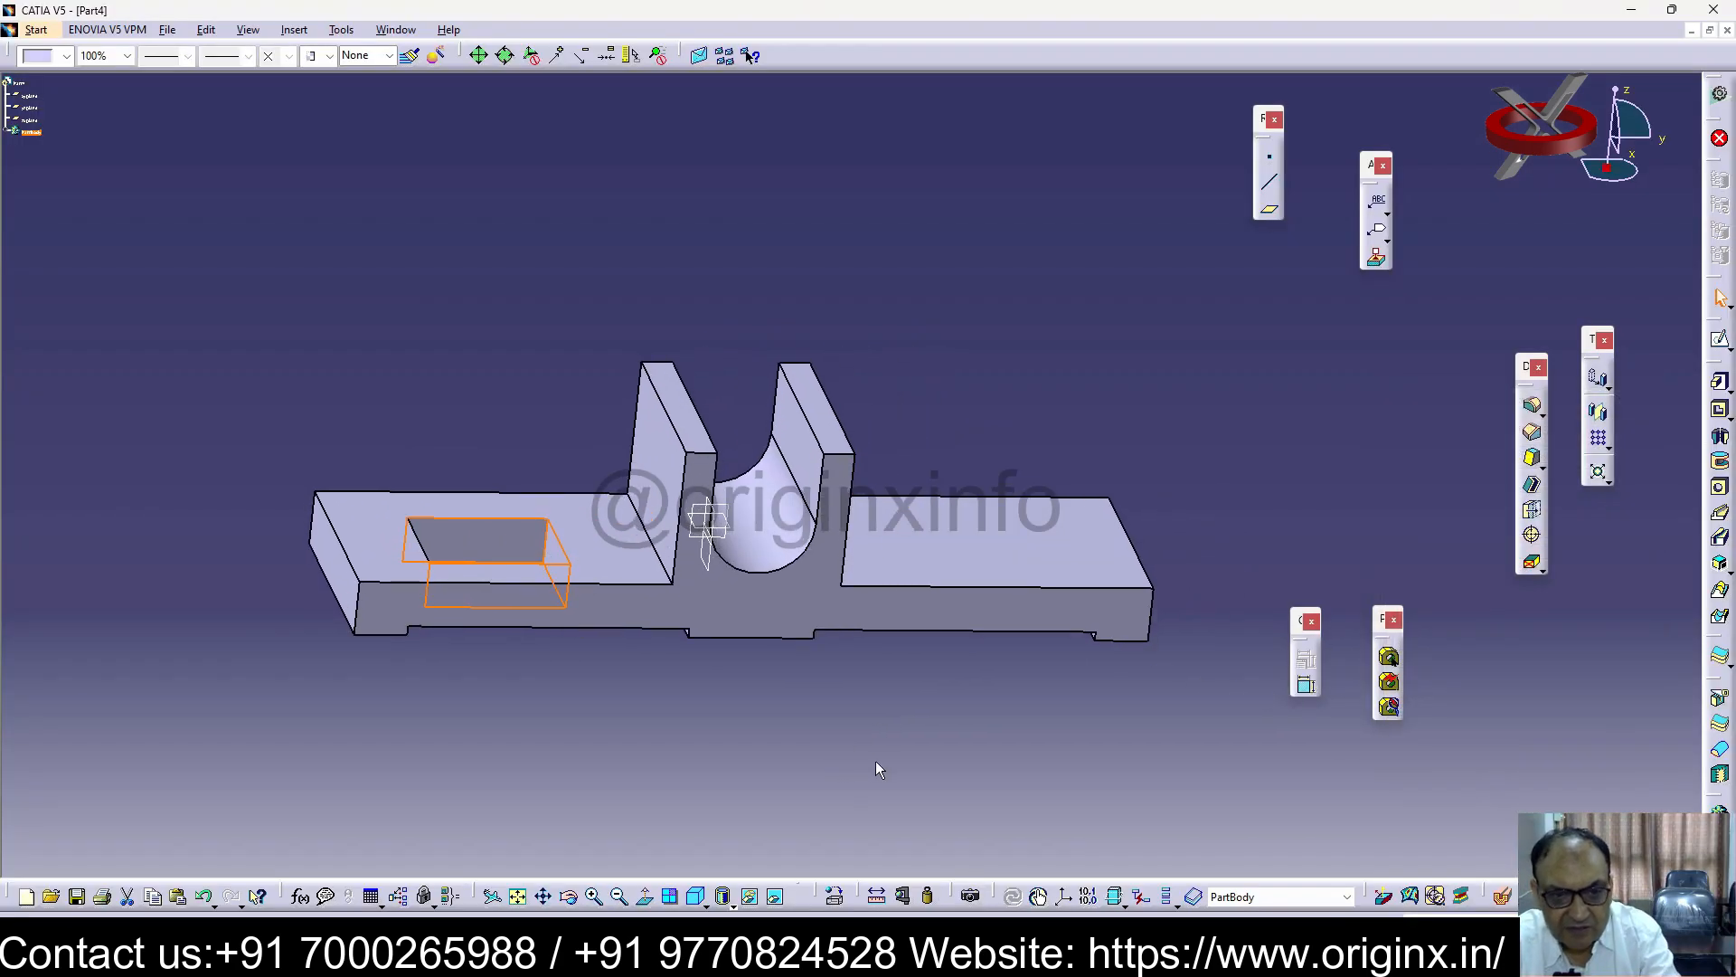
Try to mirror the solid with its widened pocket about the zx plane, then cancel the mirror
middle_drag(836, 749, 787, 533)
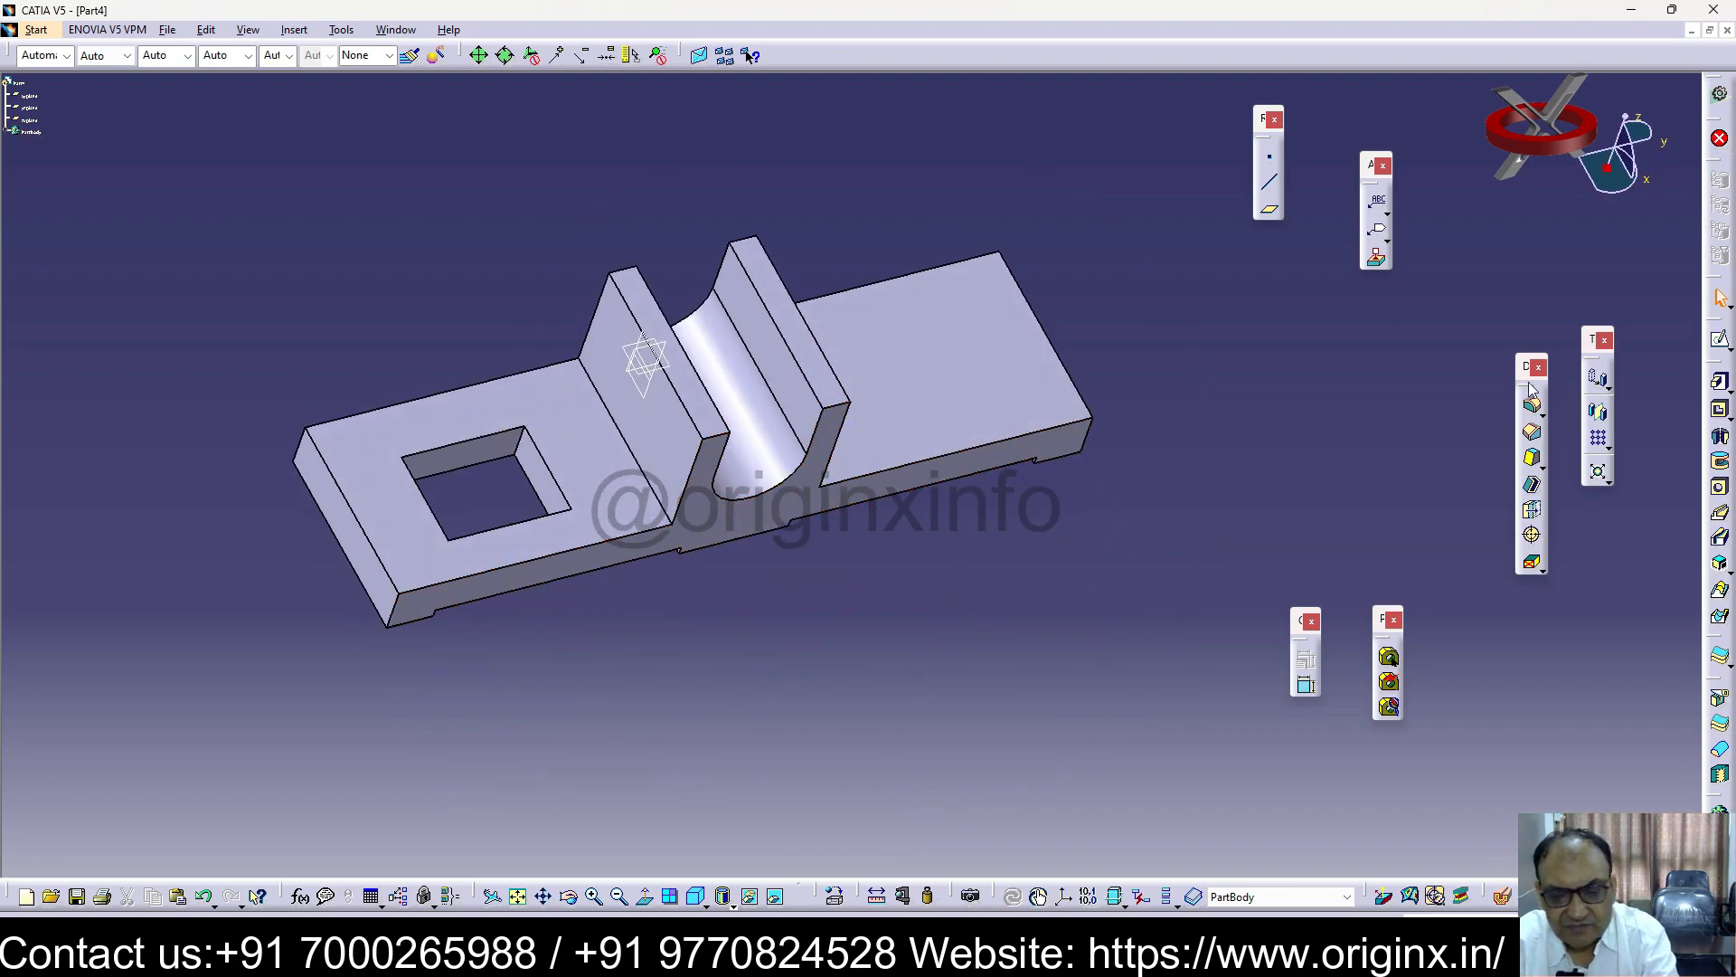
click(1602, 413)
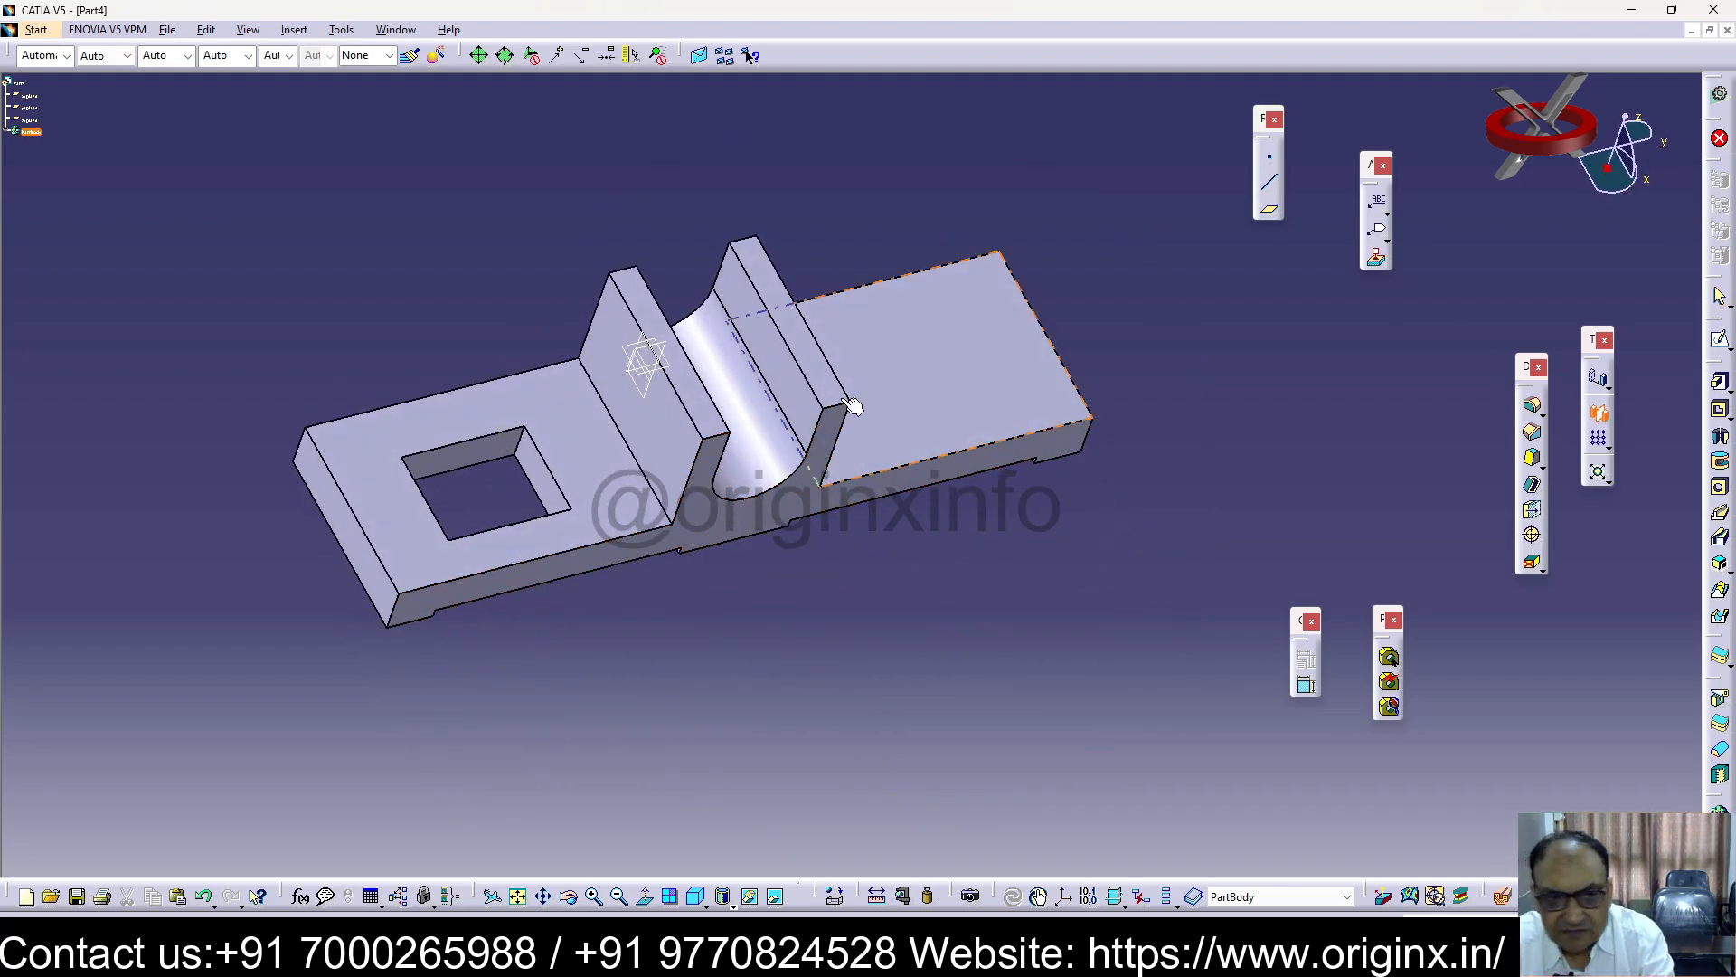
click(508, 441)
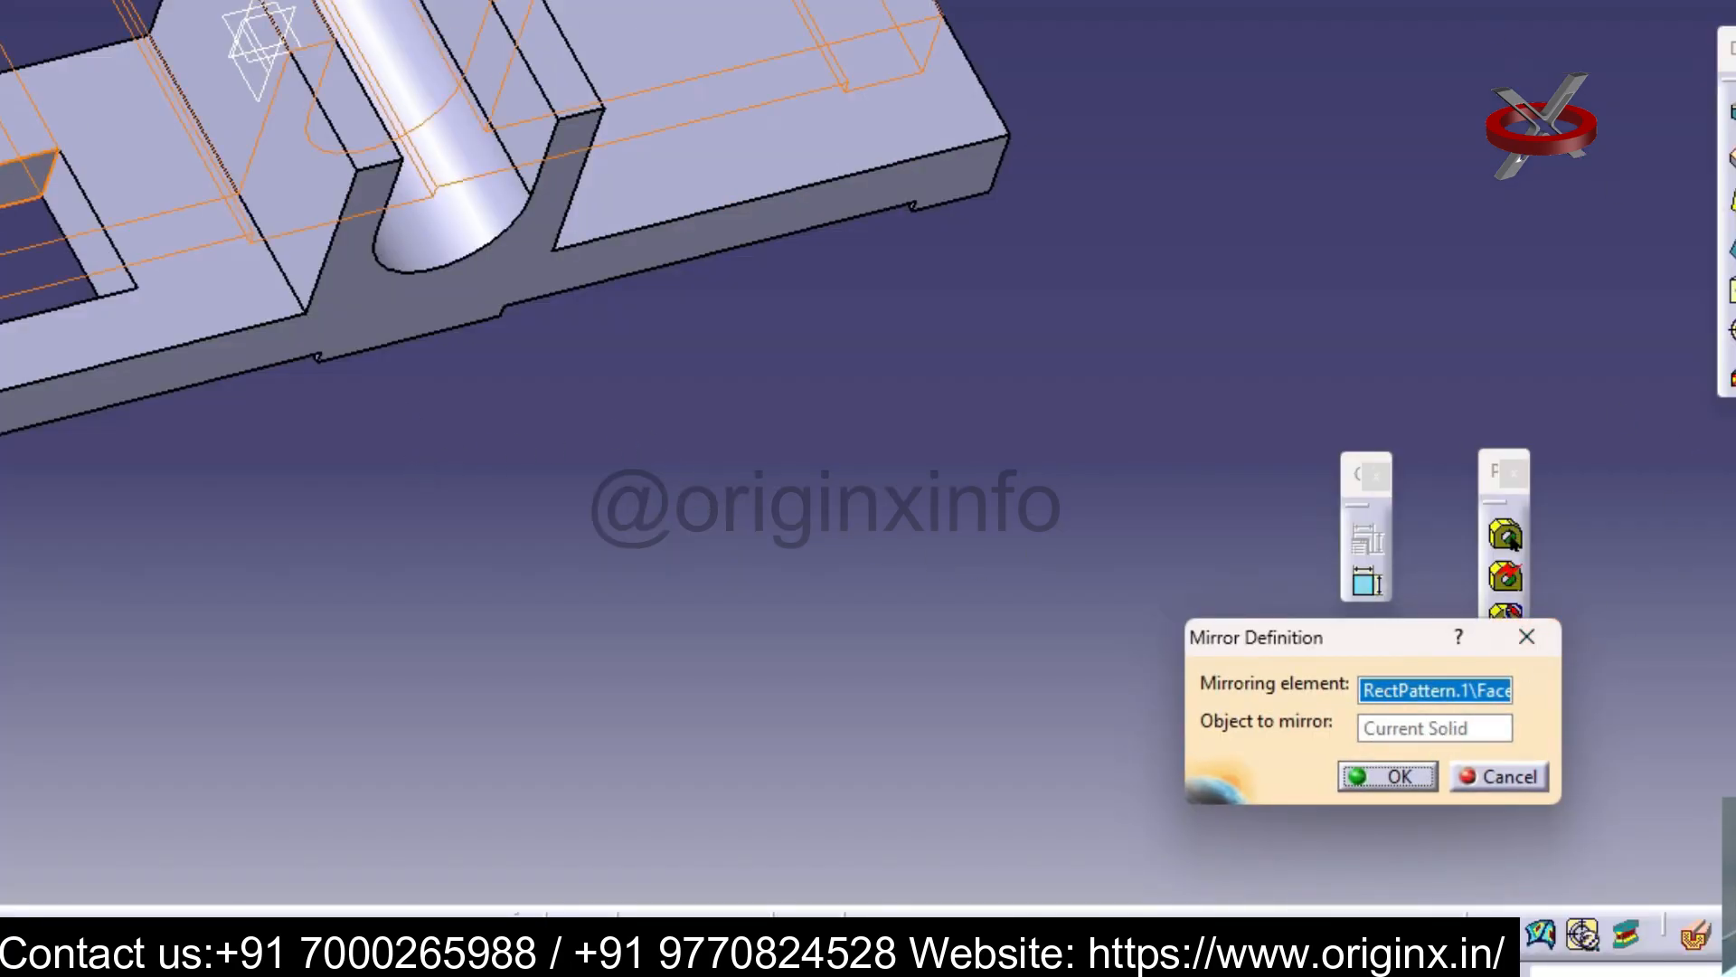
middle_drag(282, 54, 284, 275)
middle_drag(264, 371, 269, 222)
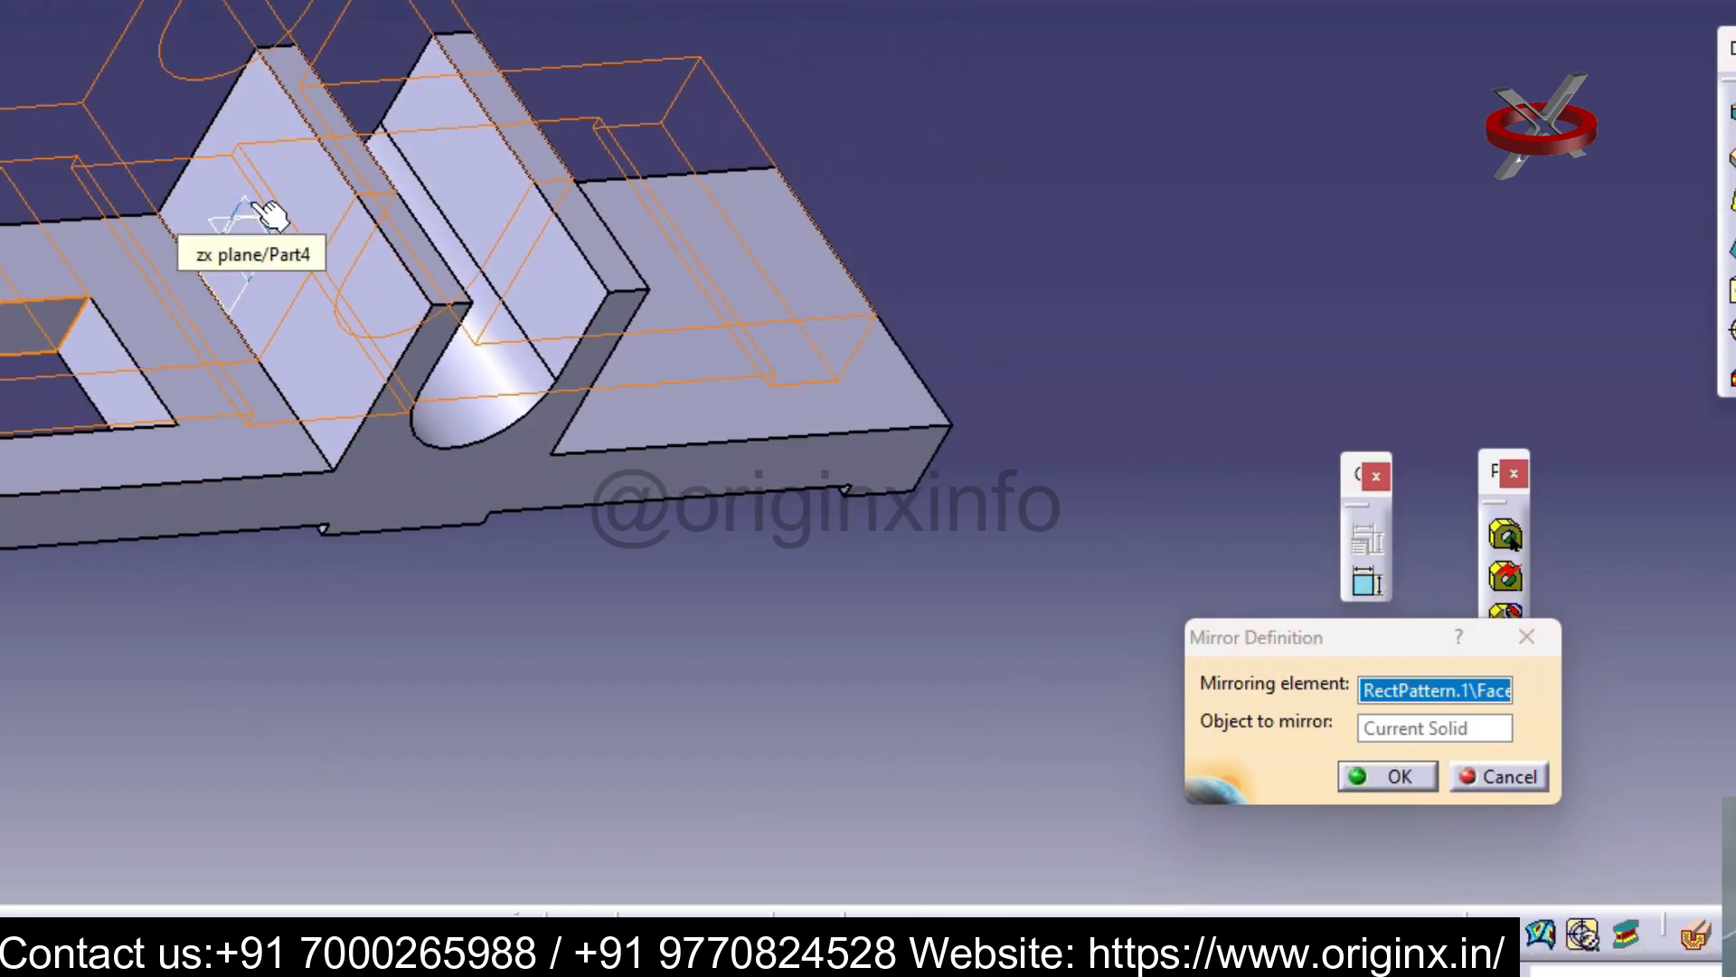
click(264, 213)
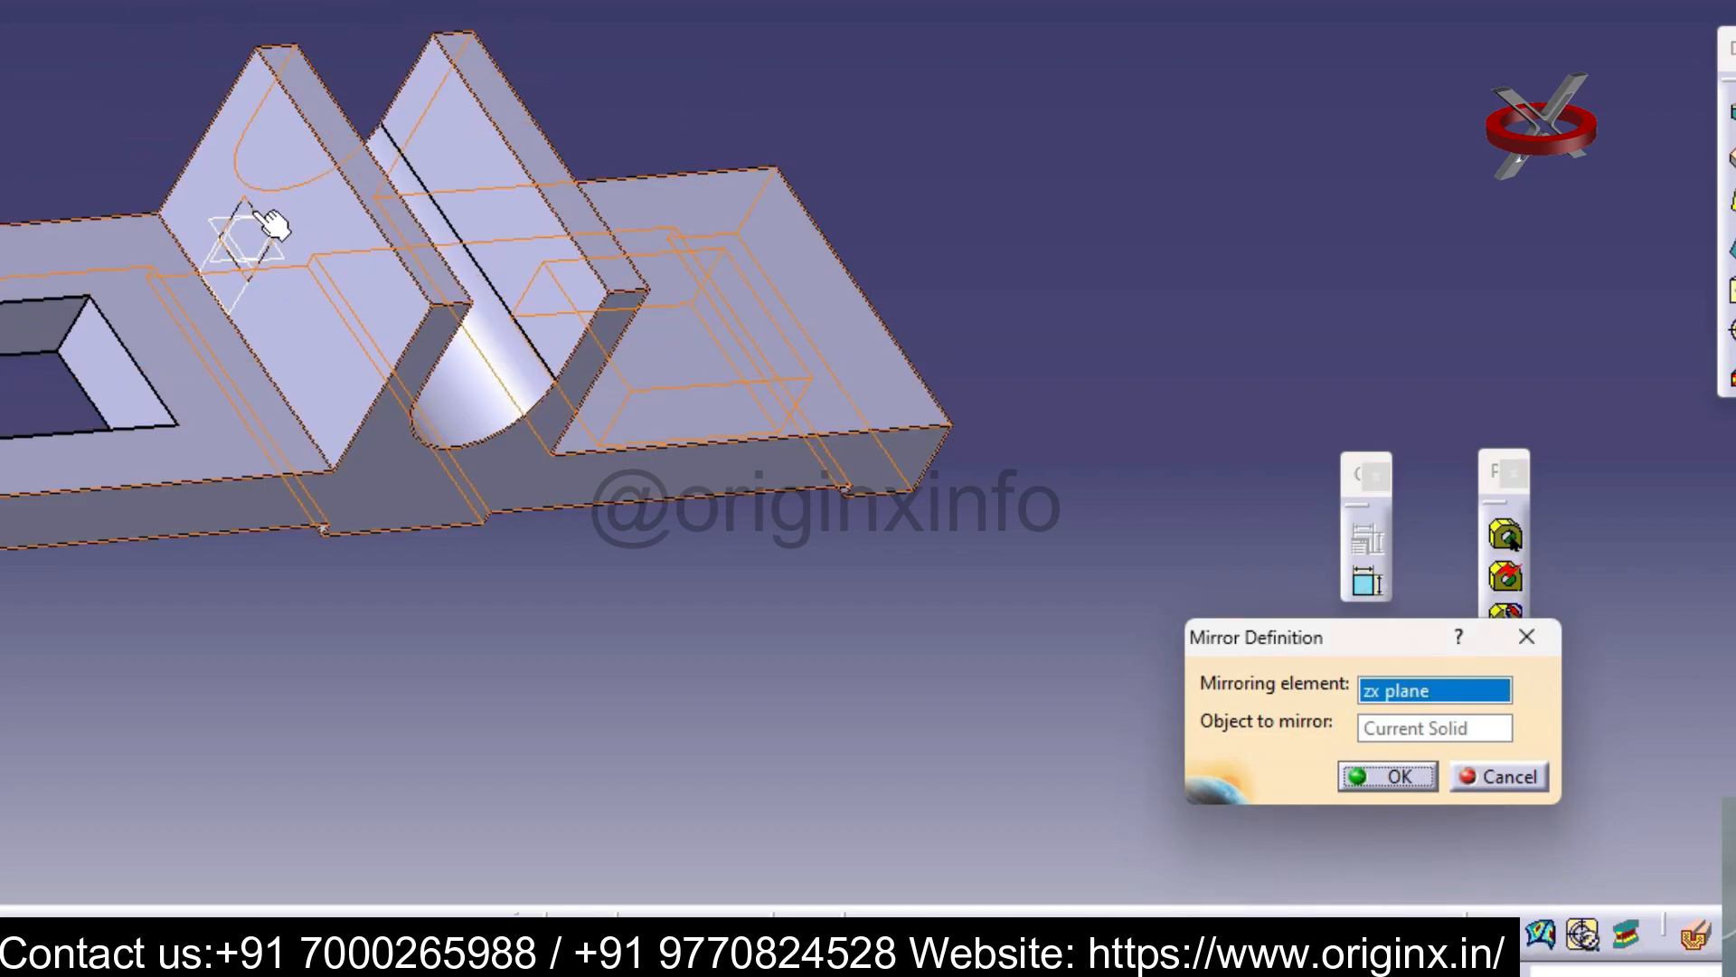
click(1527, 637)
middle_drag(716, 548, 581, 421)
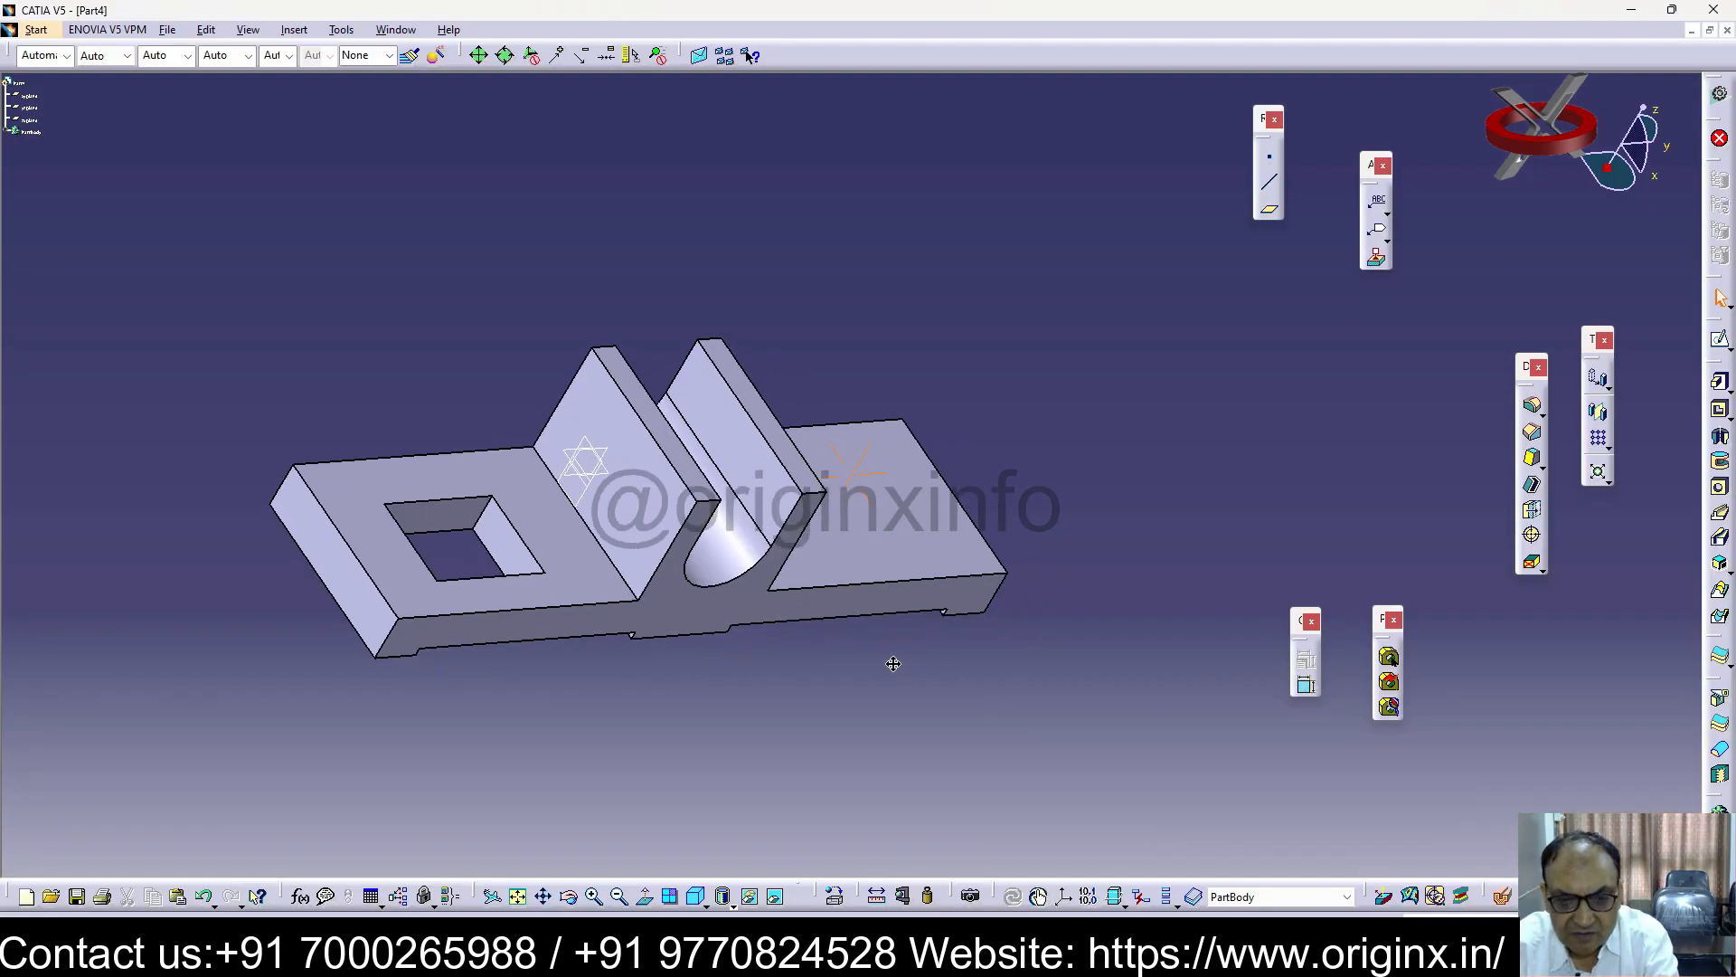
Try to set up a rectangular pattern of the patterned pocket, using the part's front face as reference direction
middle_drag(830, 586, 714, 751)
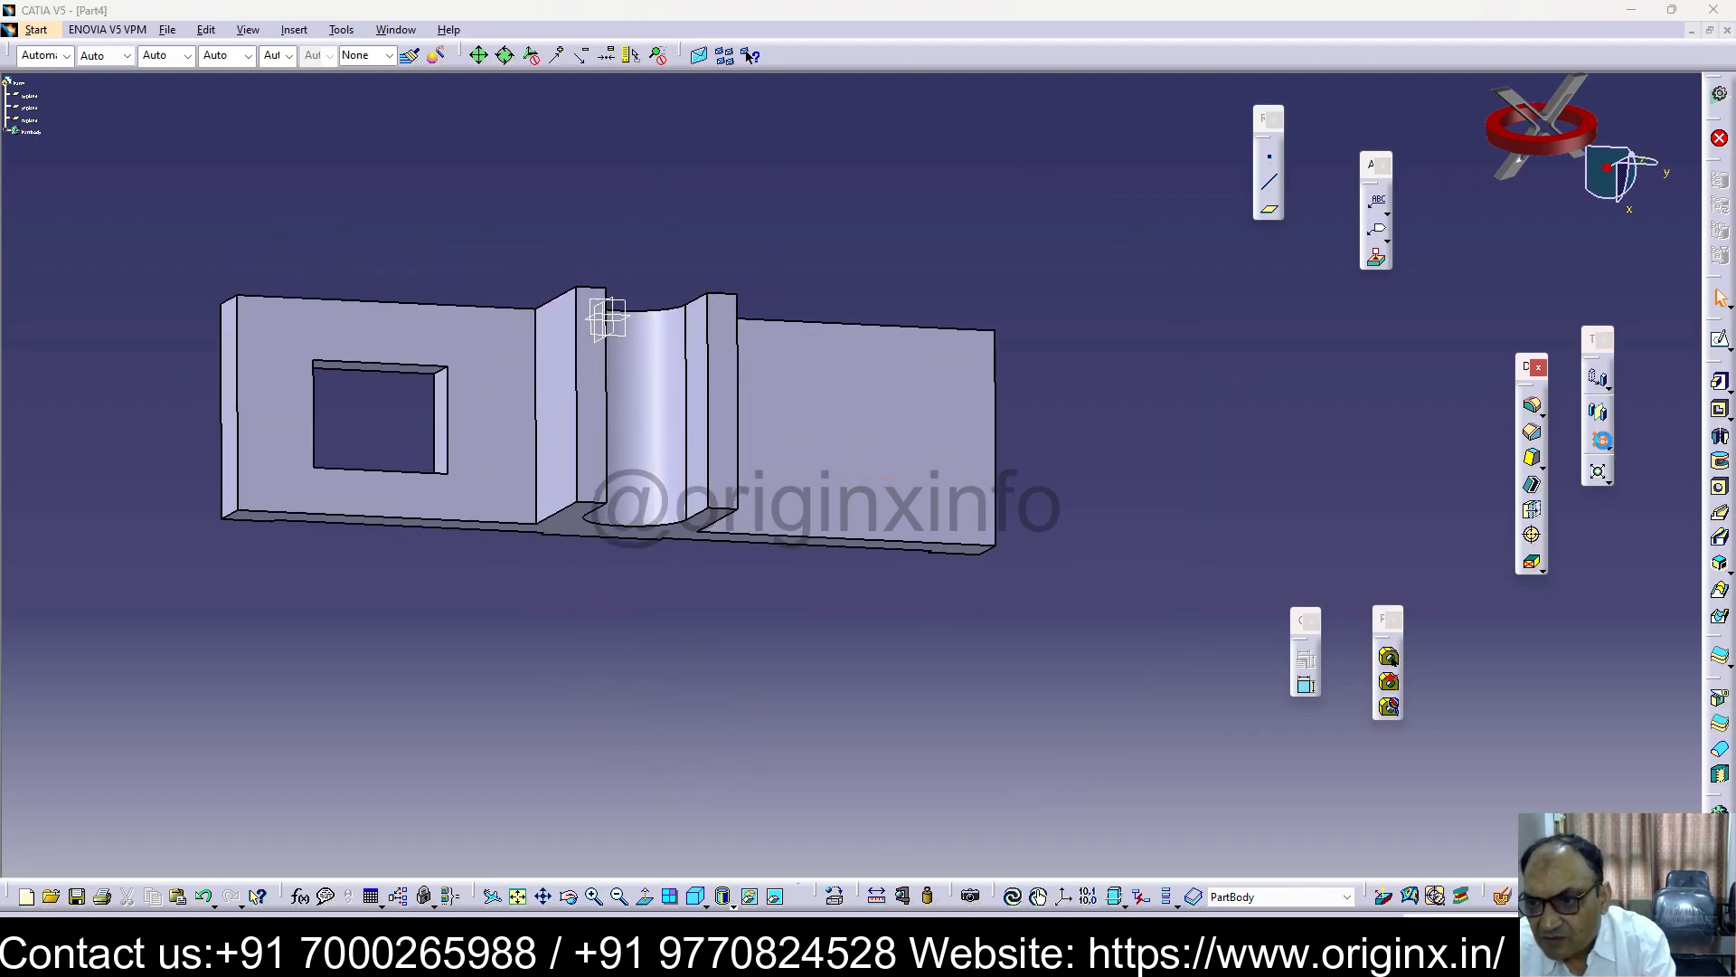
click(1598, 437)
click(1357, 330)
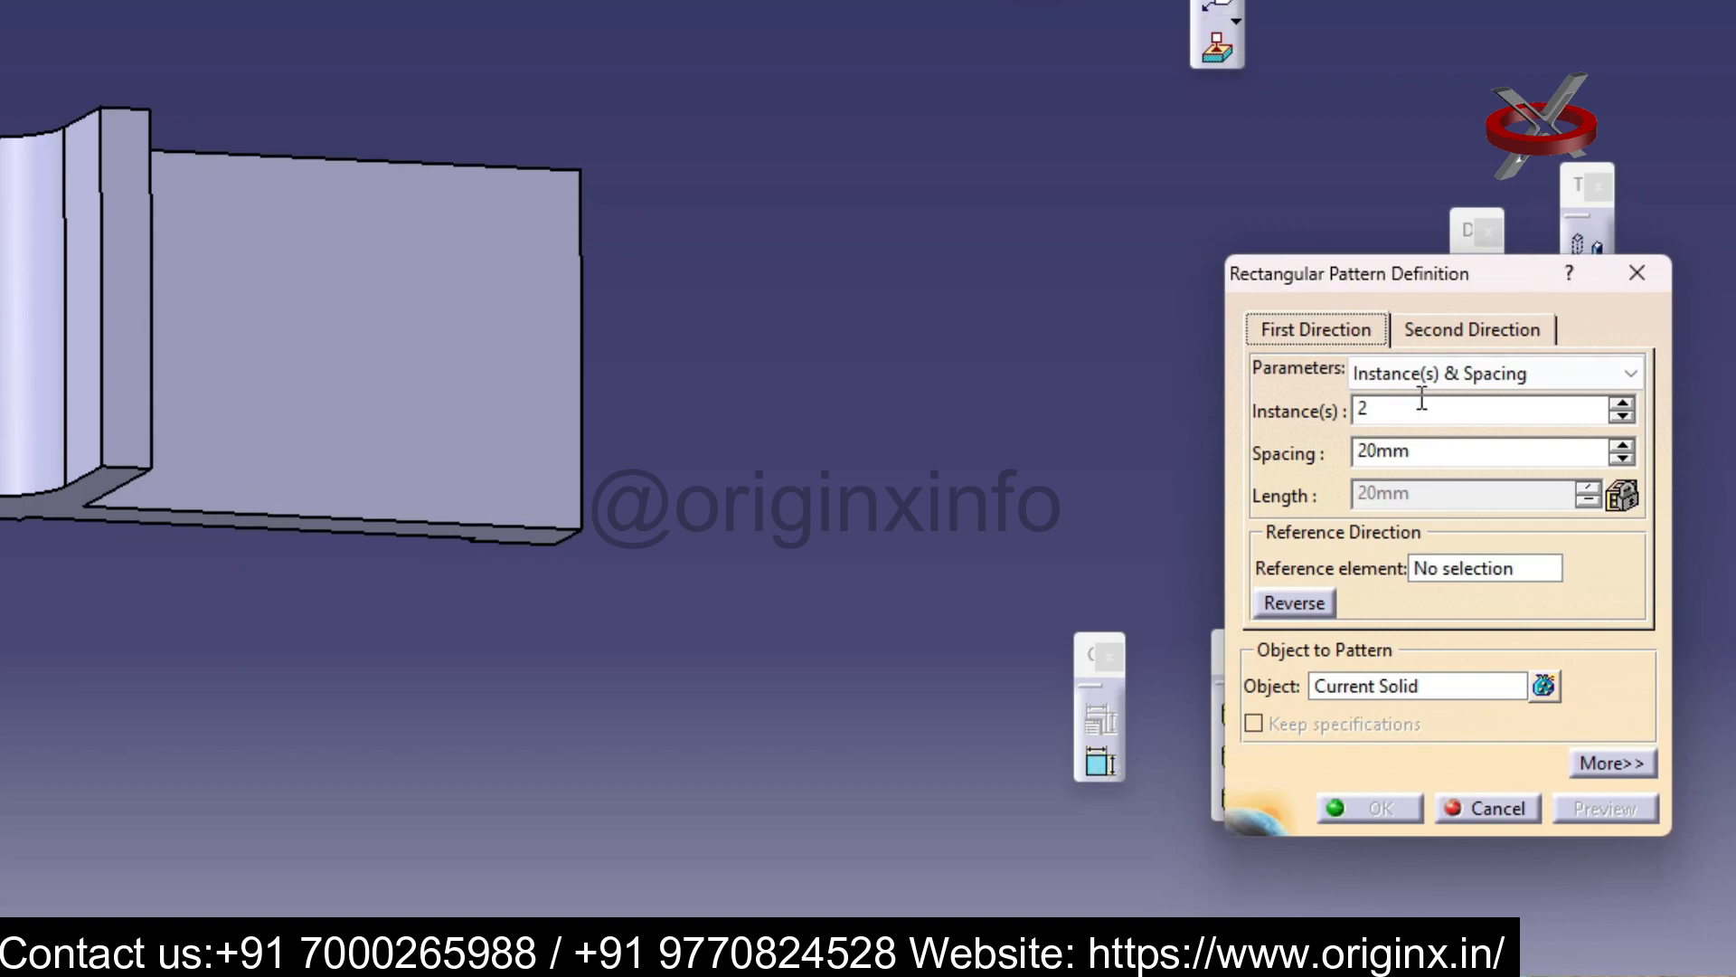
click(1476, 575)
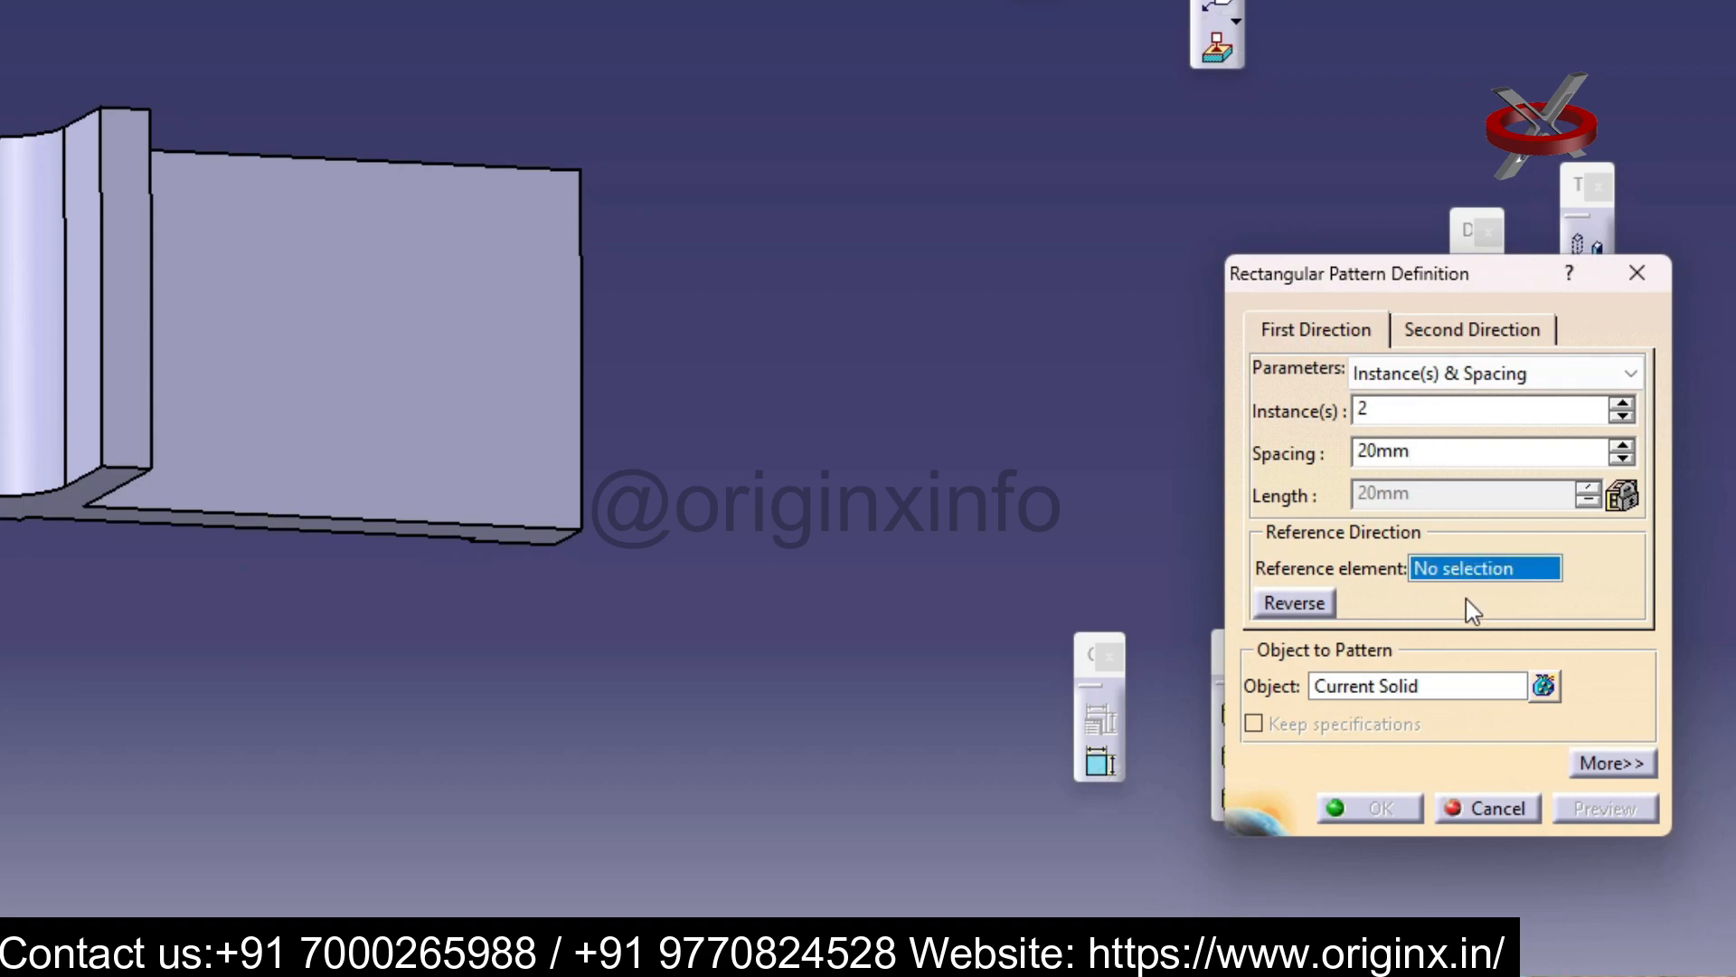
click(1429, 688)
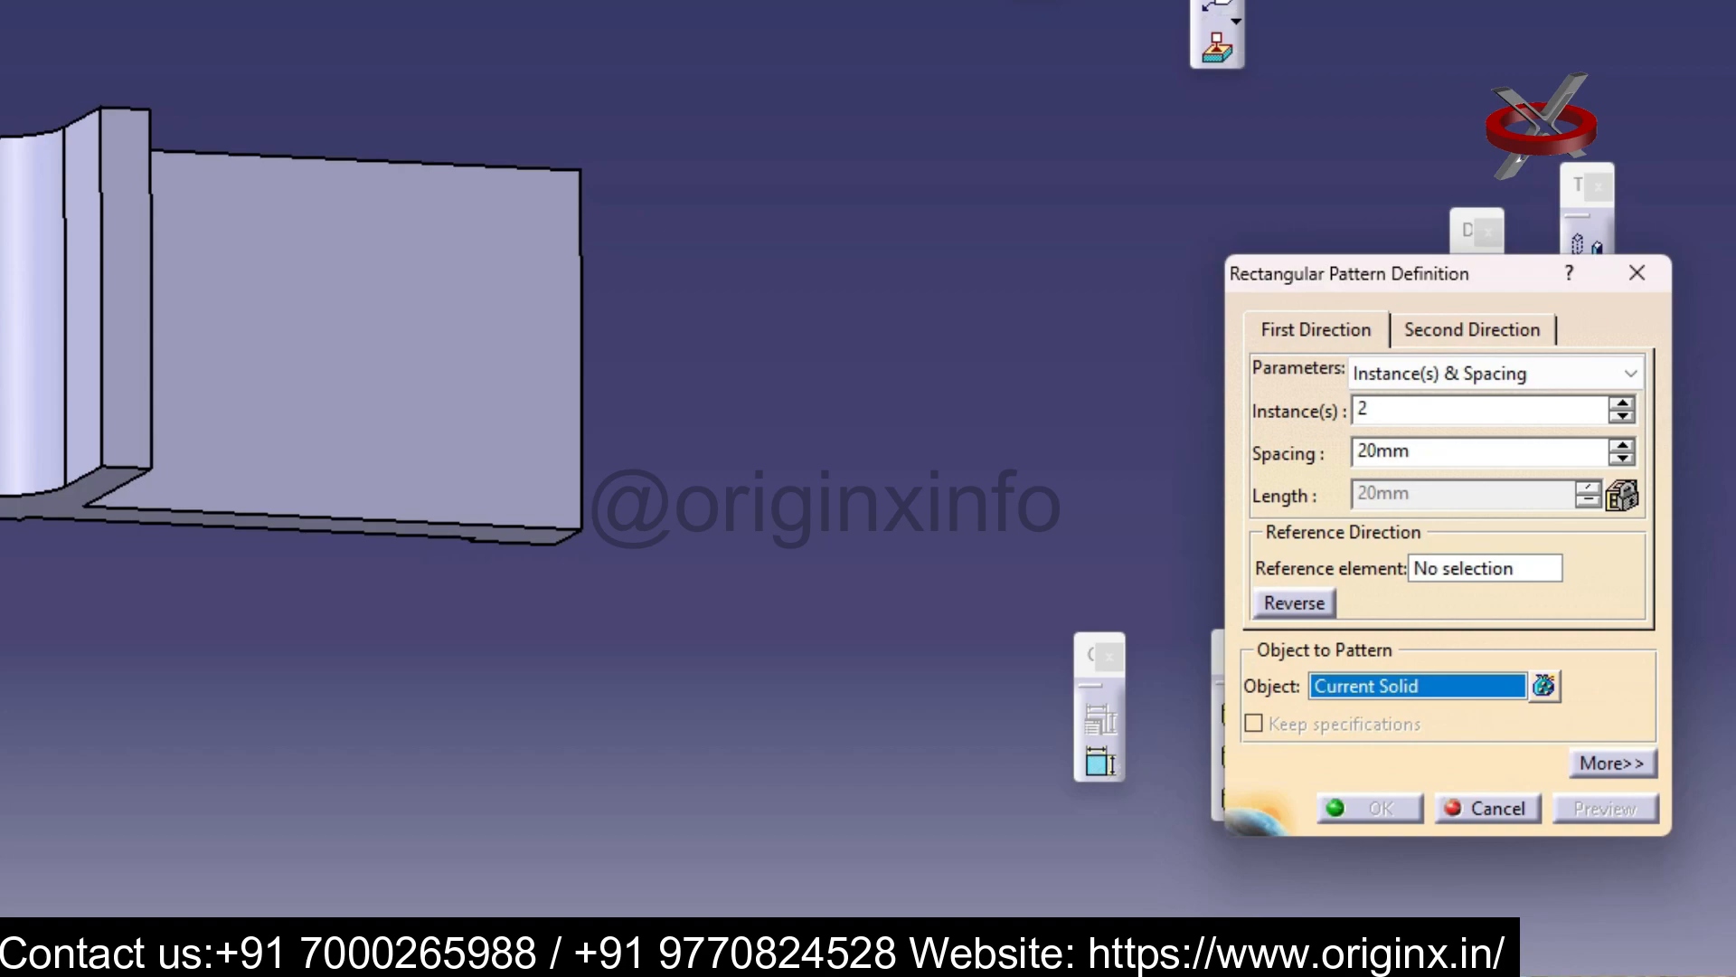
click(1488, 570)
middle_drag(470, 545, 567, 878)
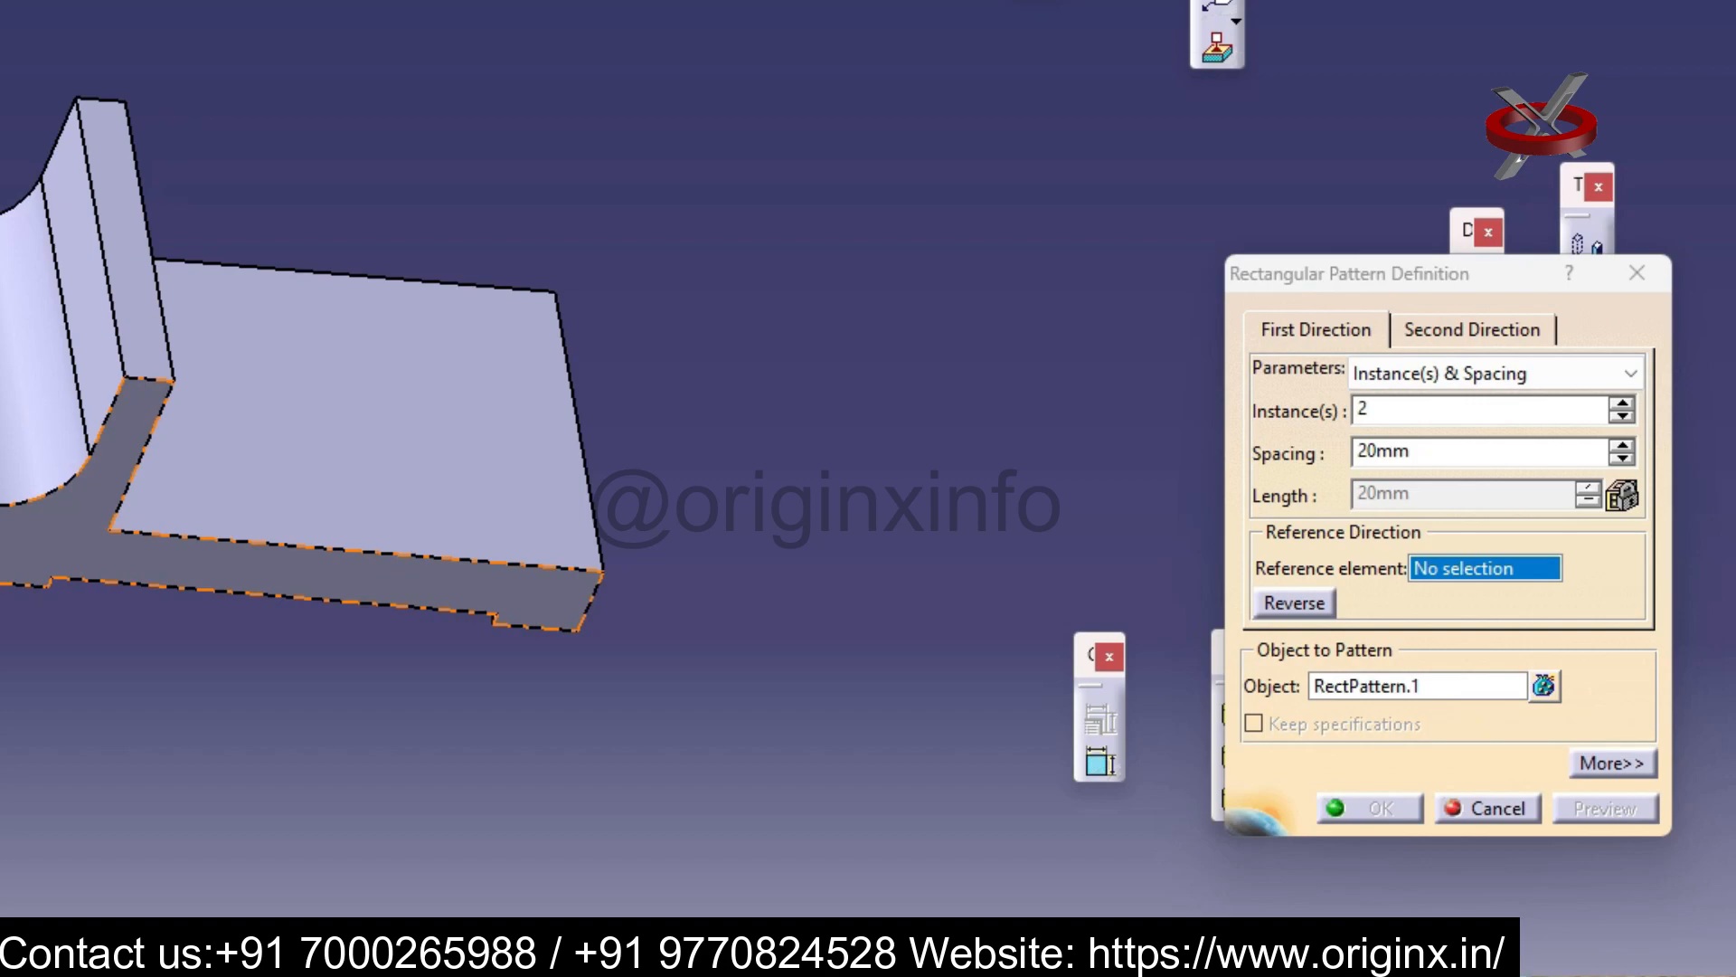
click(316, 578)
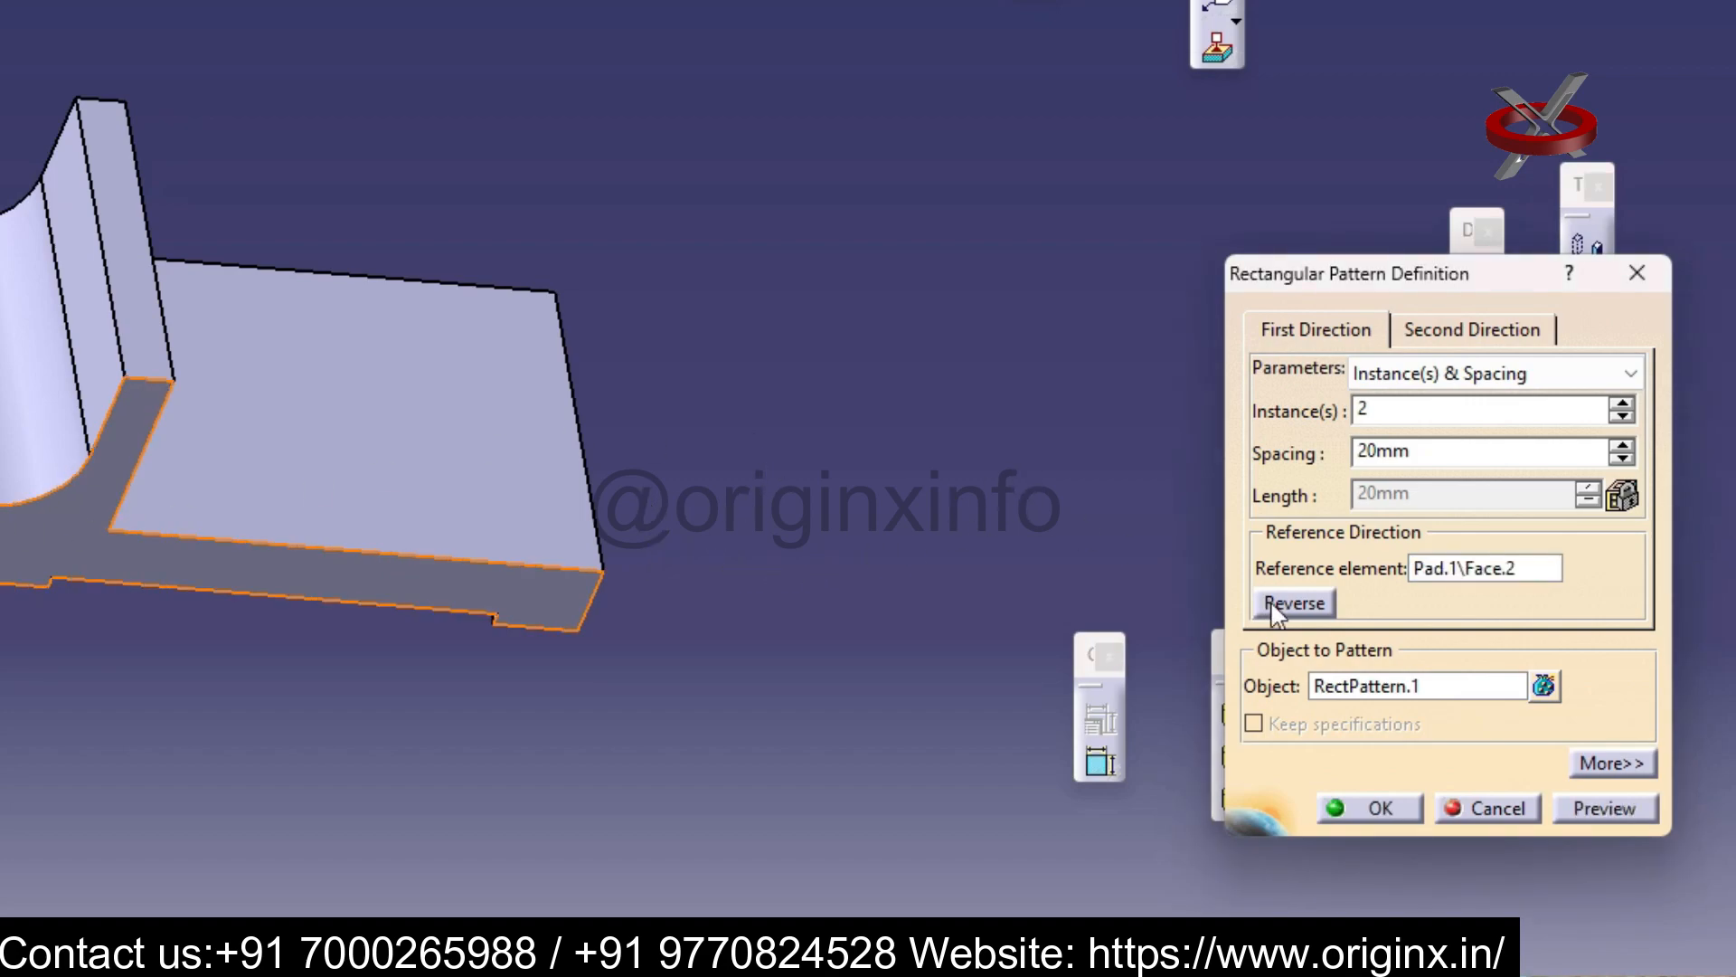
Try the top face of the base's uncut end as the pattern's reference direction, then cancel the pattern
click(1488, 570)
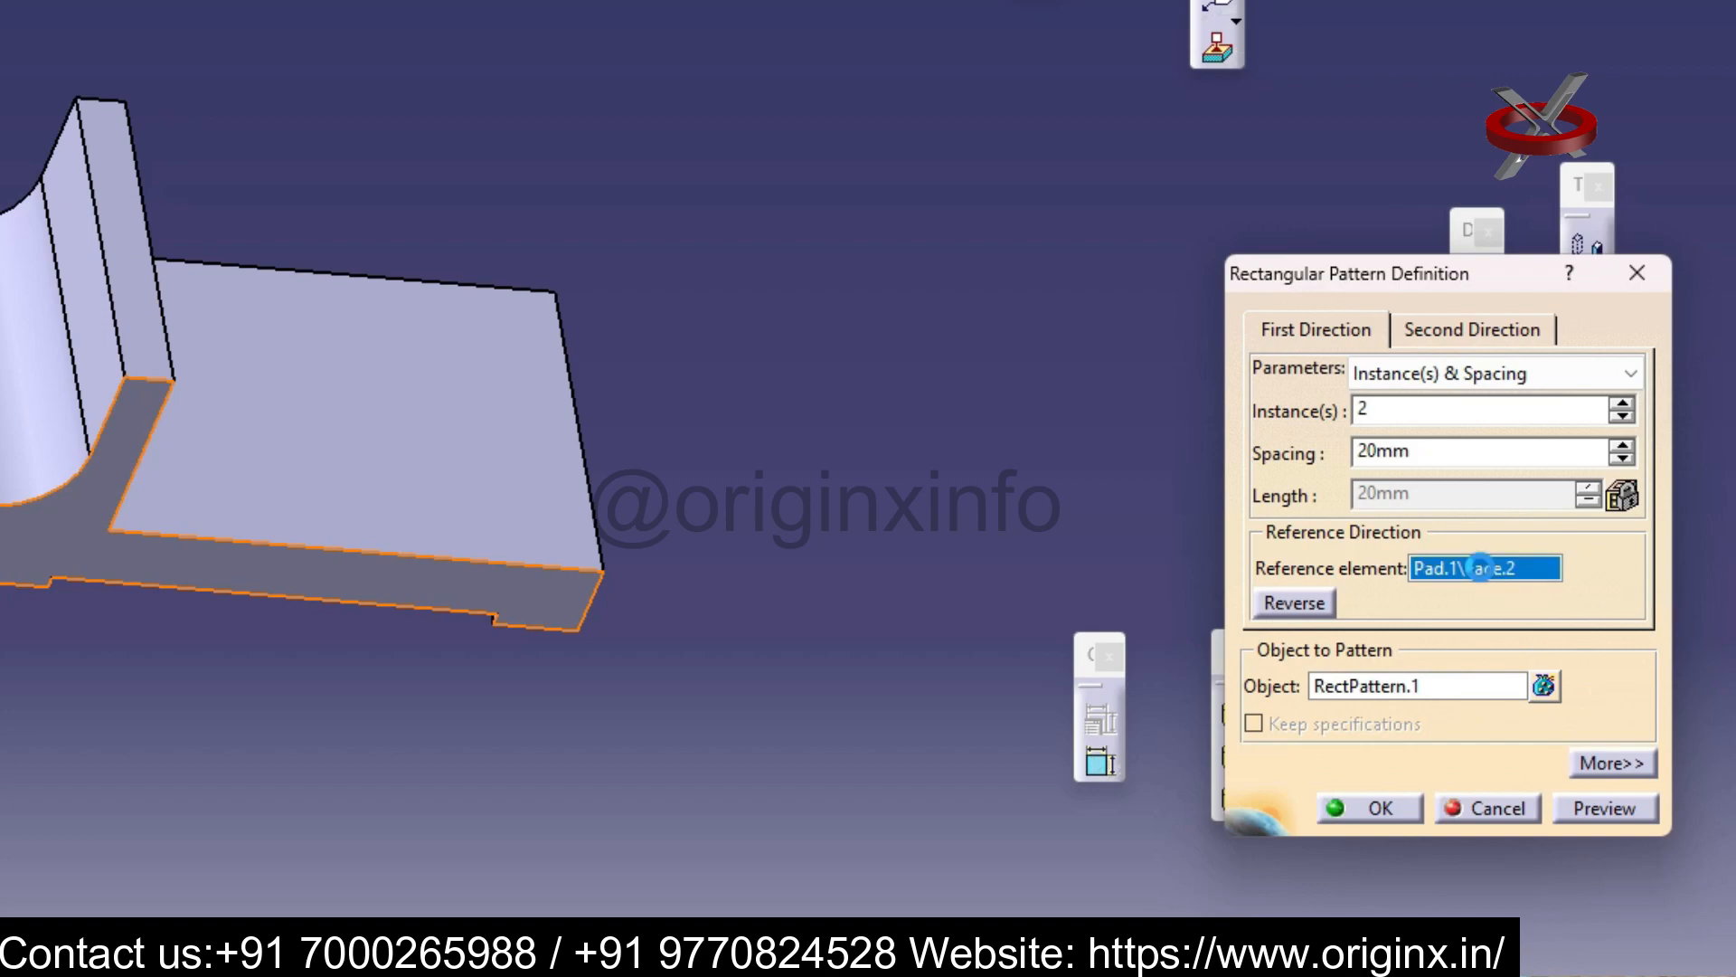
click(372, 365)
middle_drag(372, 364, 226, 295)
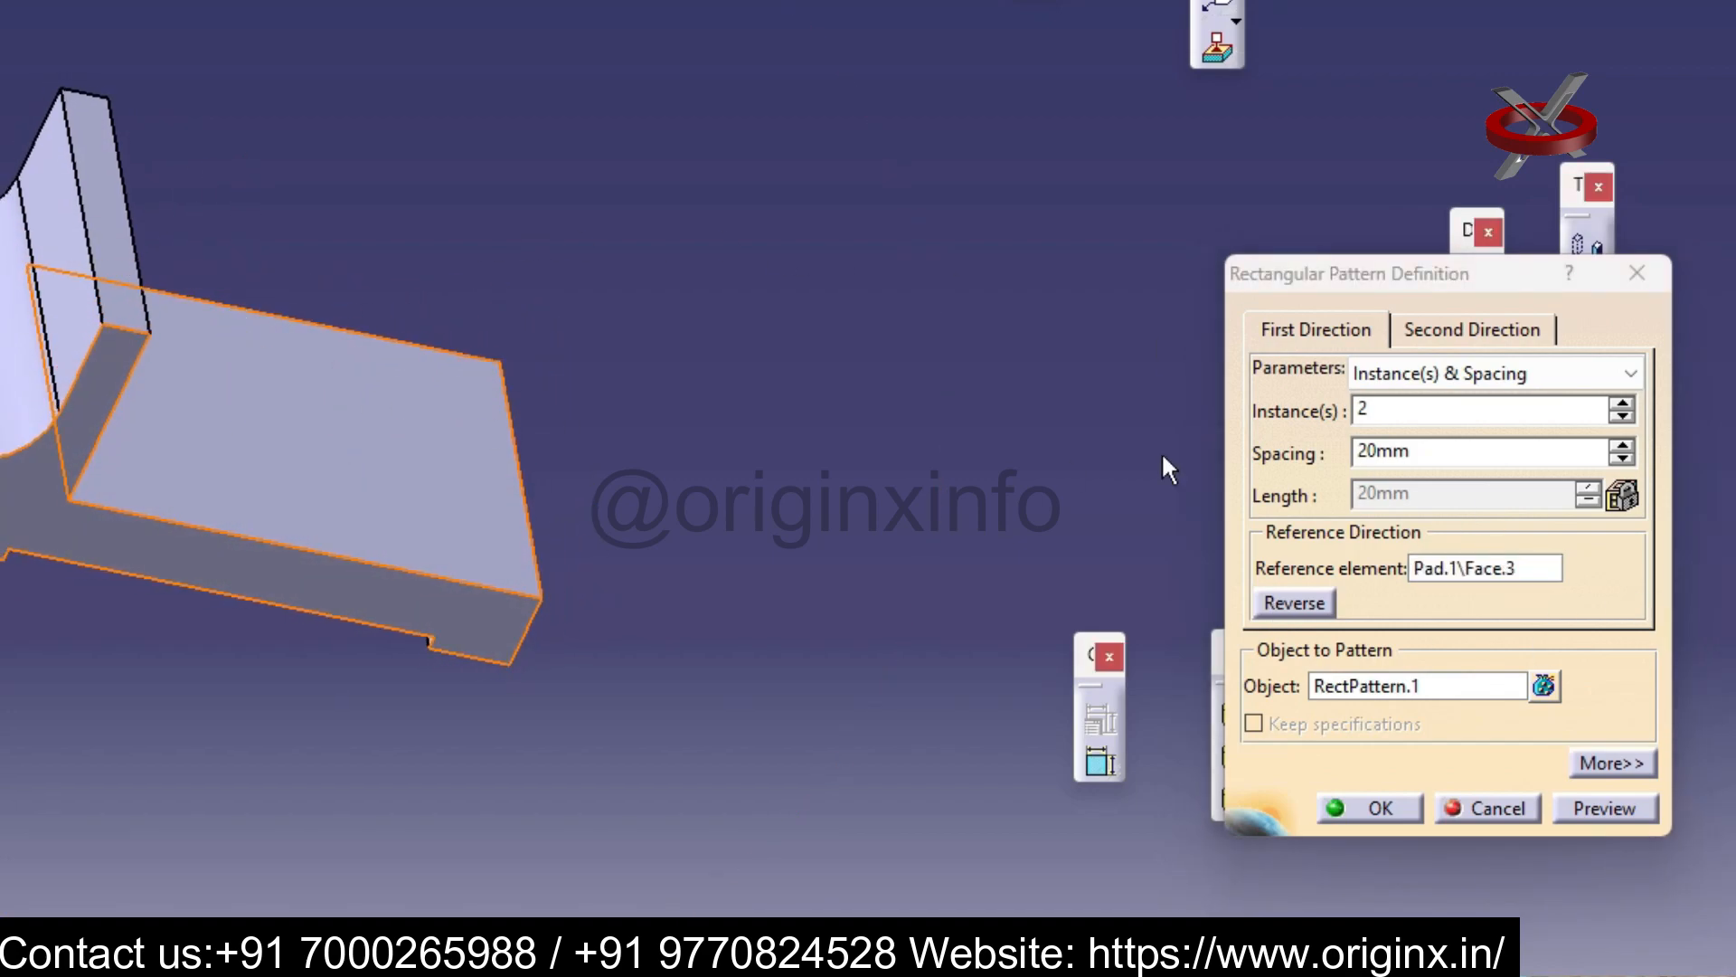
click(1404, 696)
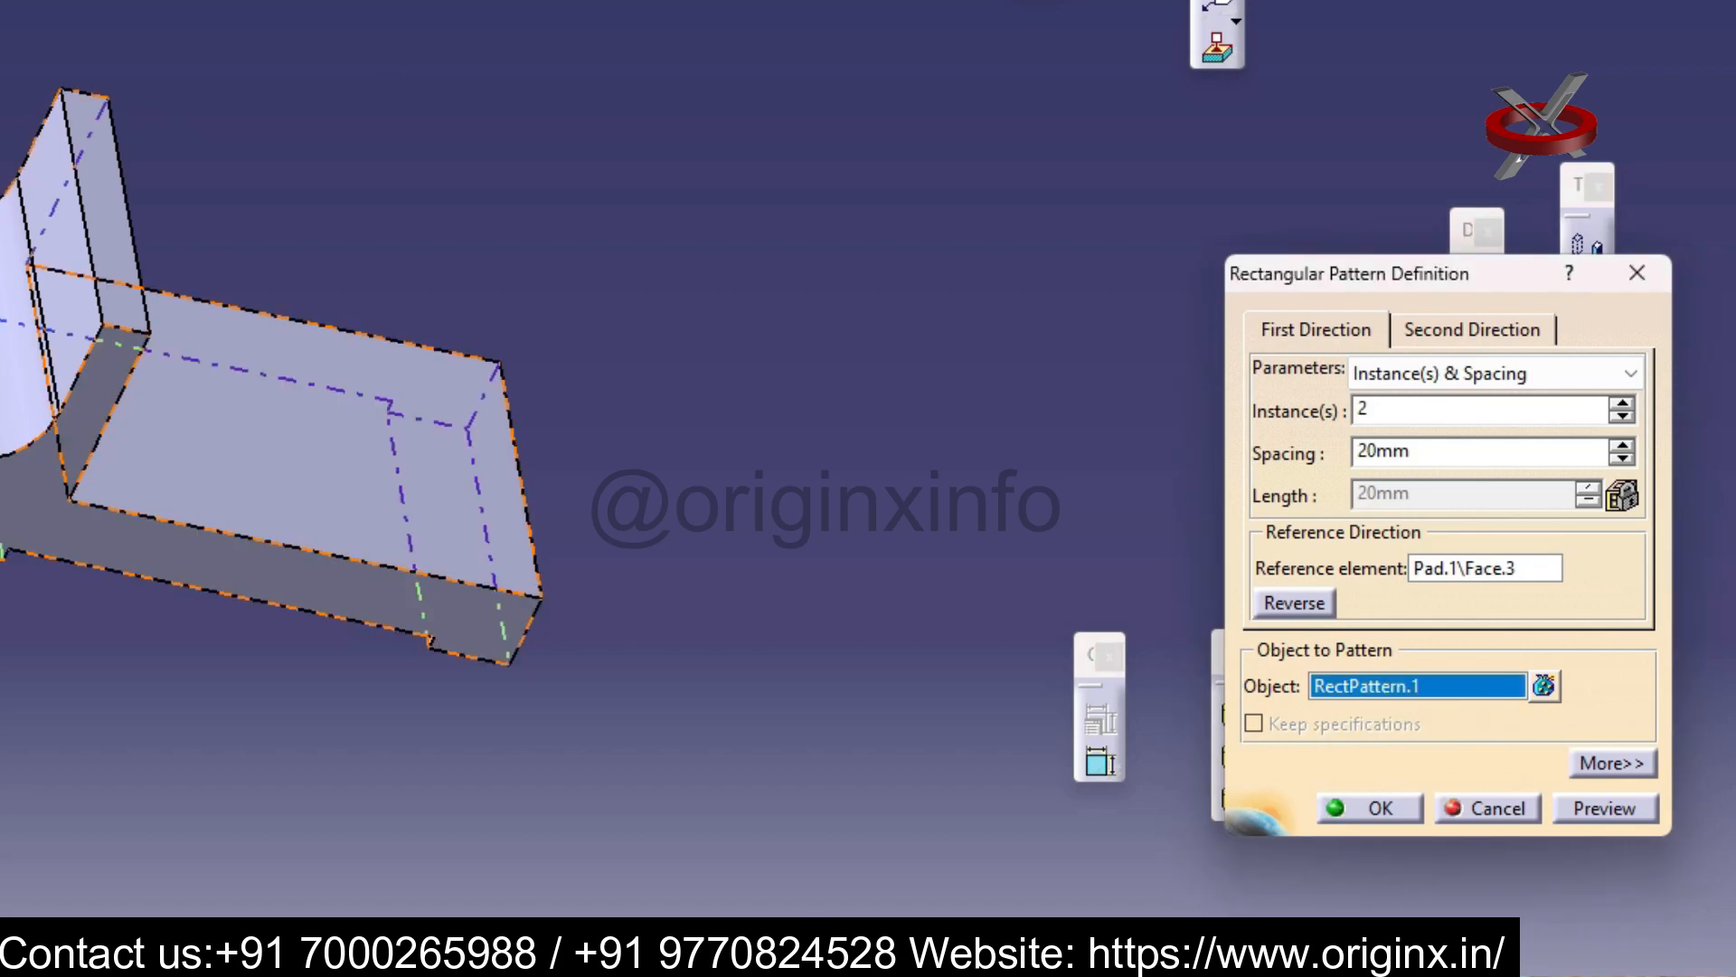
click(1657, 135)
middle_drag(152, 620, 44, 496)
key(Escape)
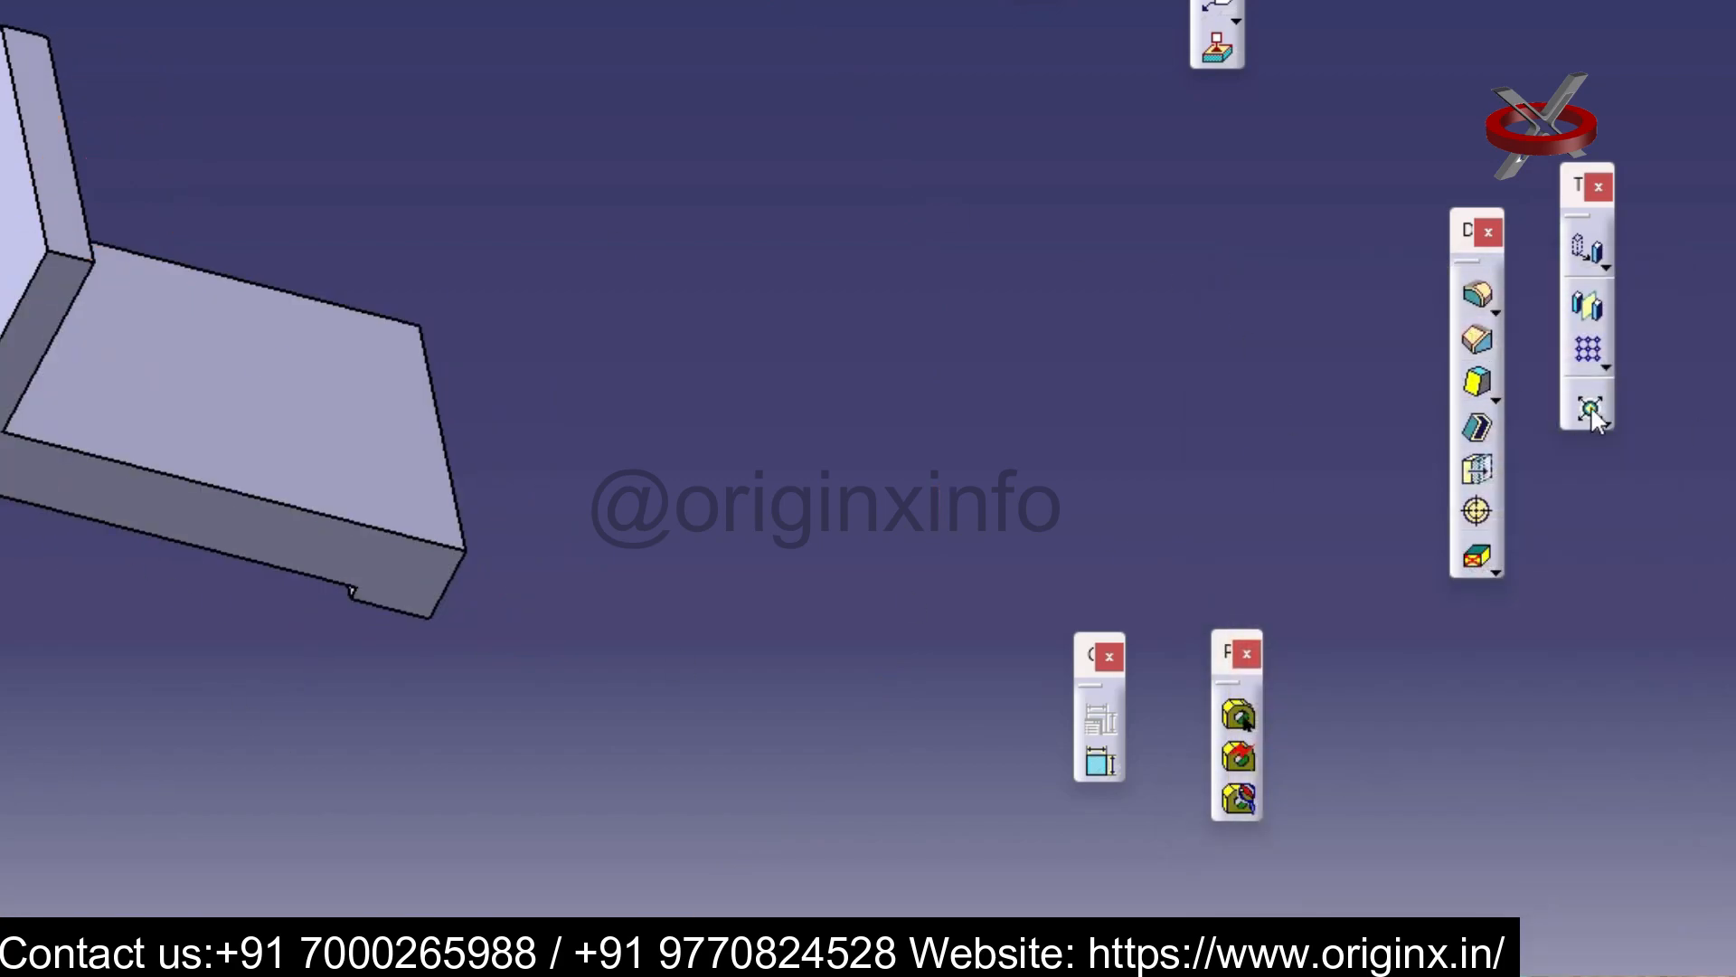
Try to set up a rectangular pattern of the patterned pocket with 2 instances at 204 mm spacing, then cancel it
click(1592, 352)
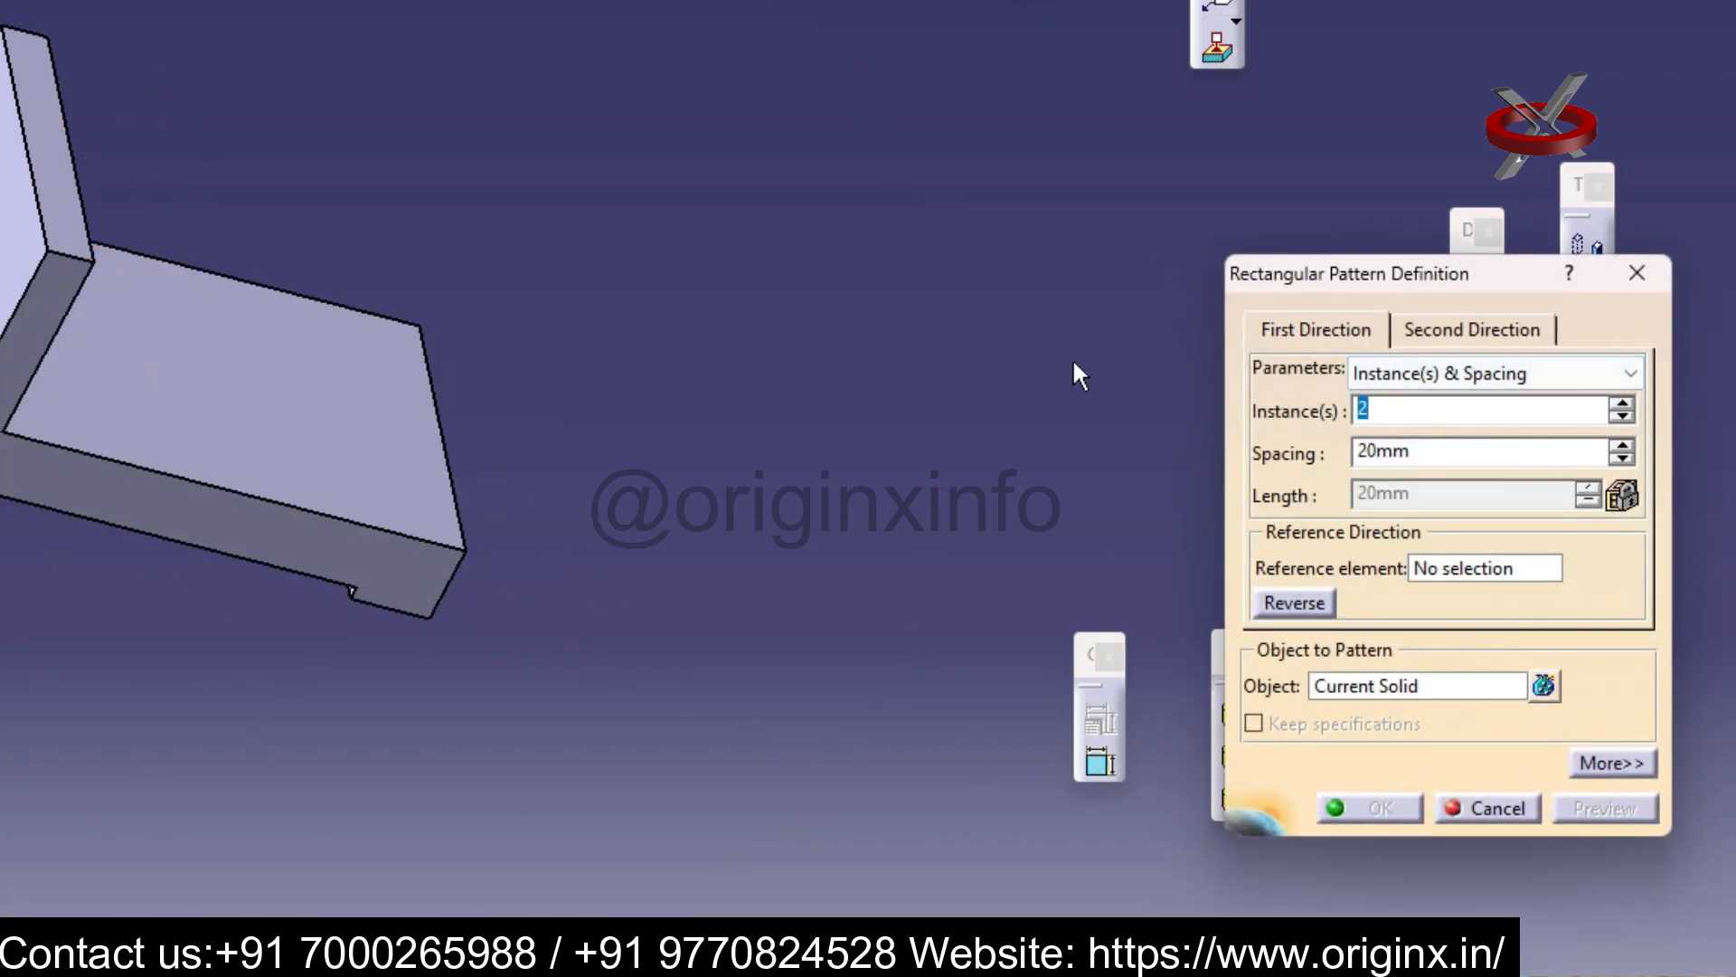
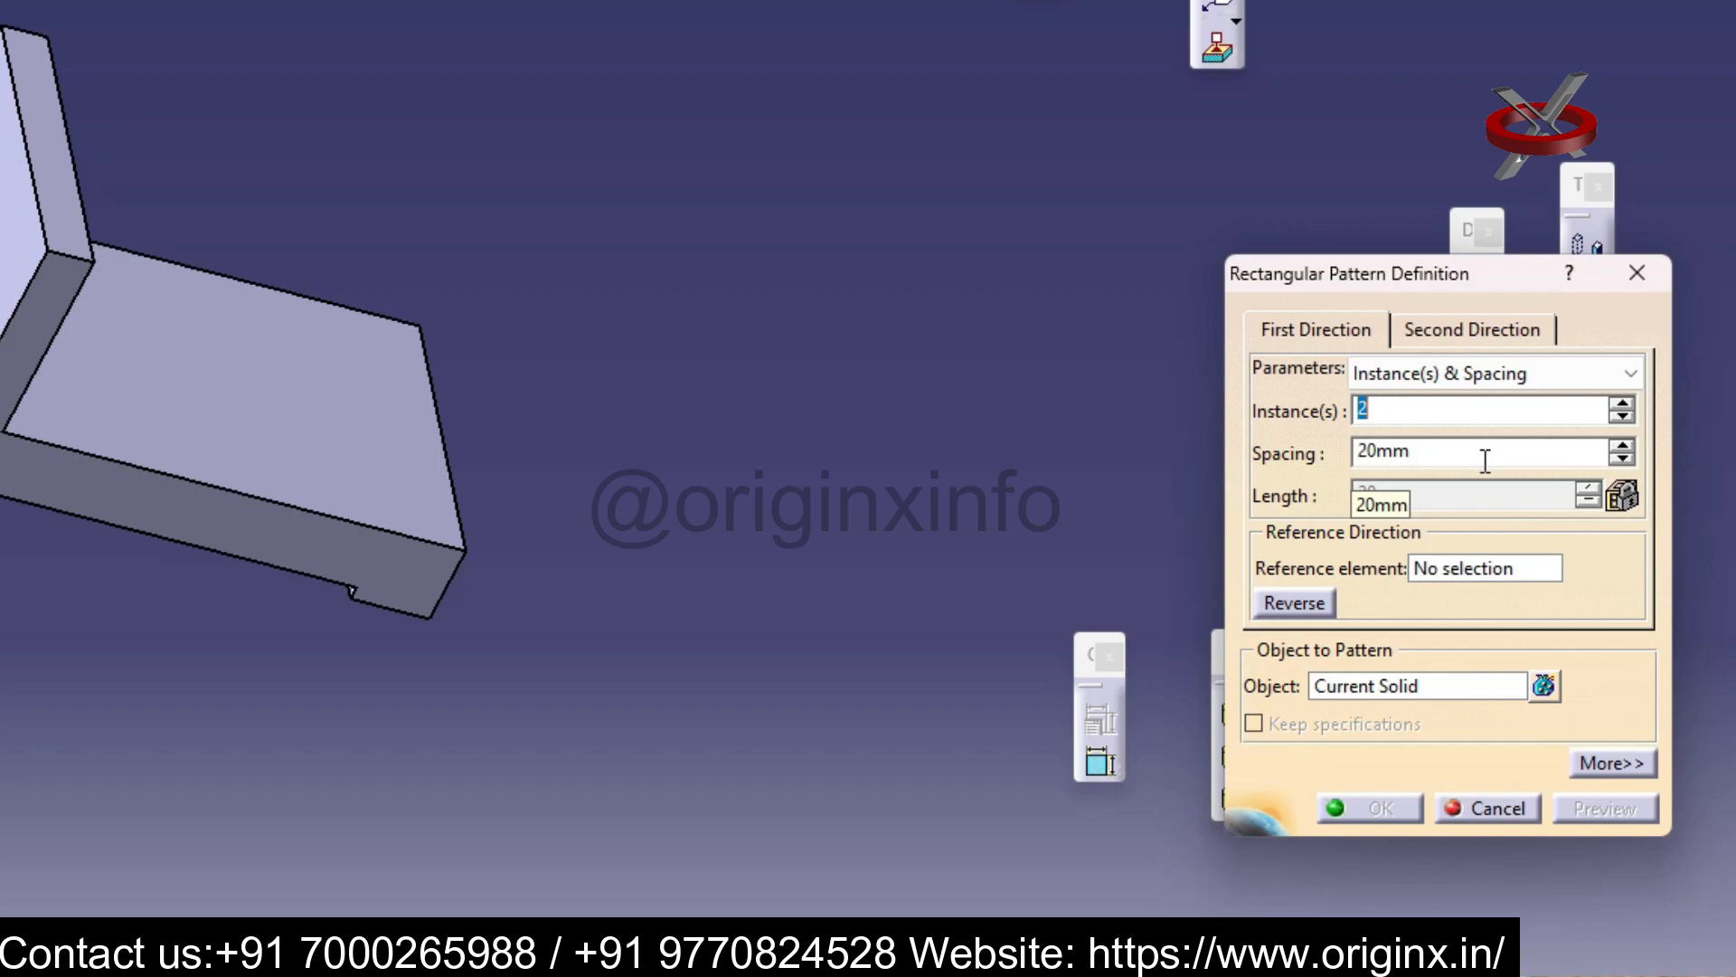
drag(1434, 455, 1296, 453)
text(2)
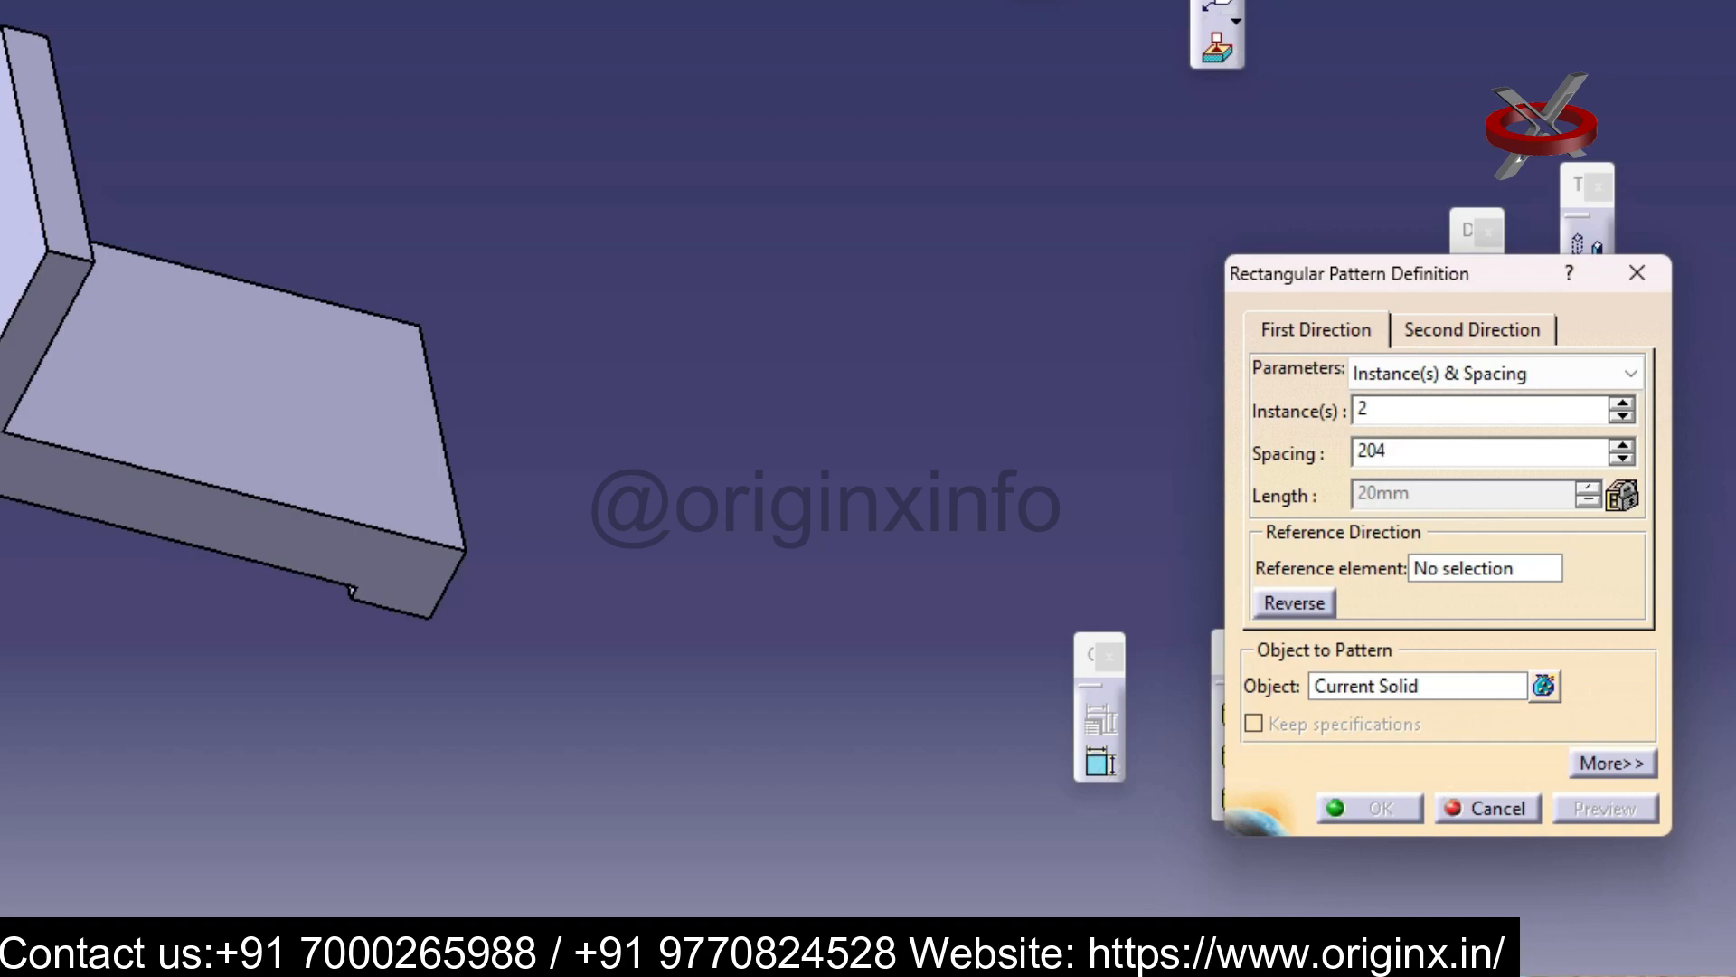
click(1490, 568)
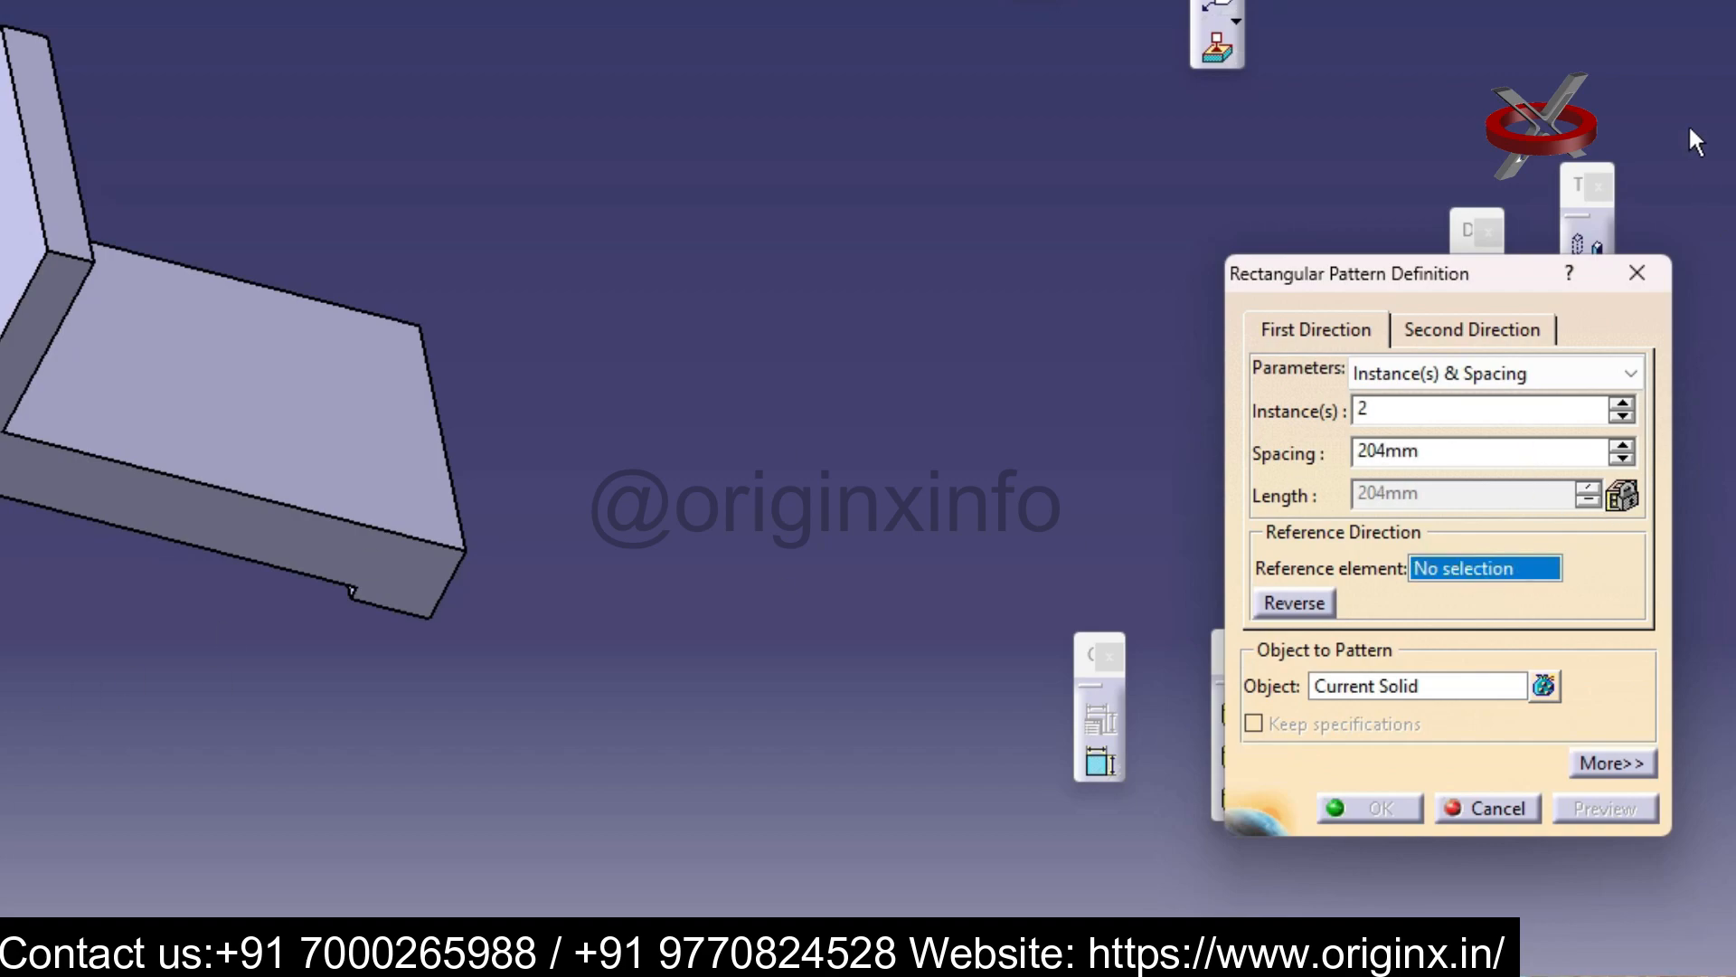
click(1392, 688)
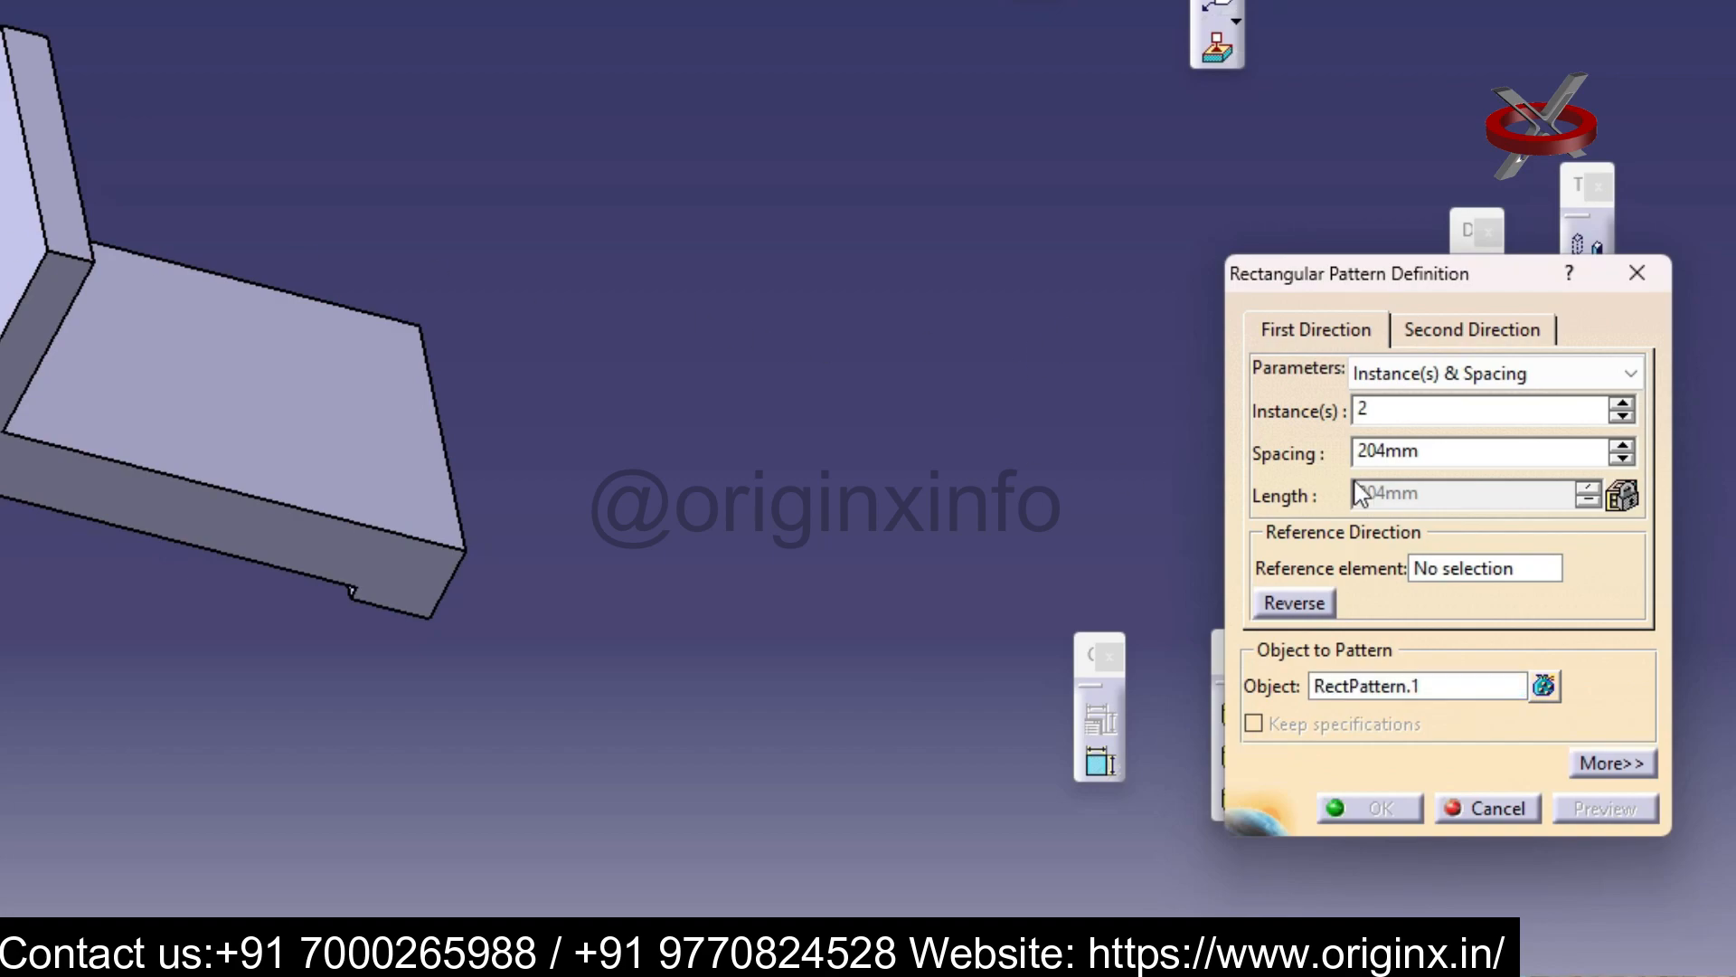
click(332, 529)
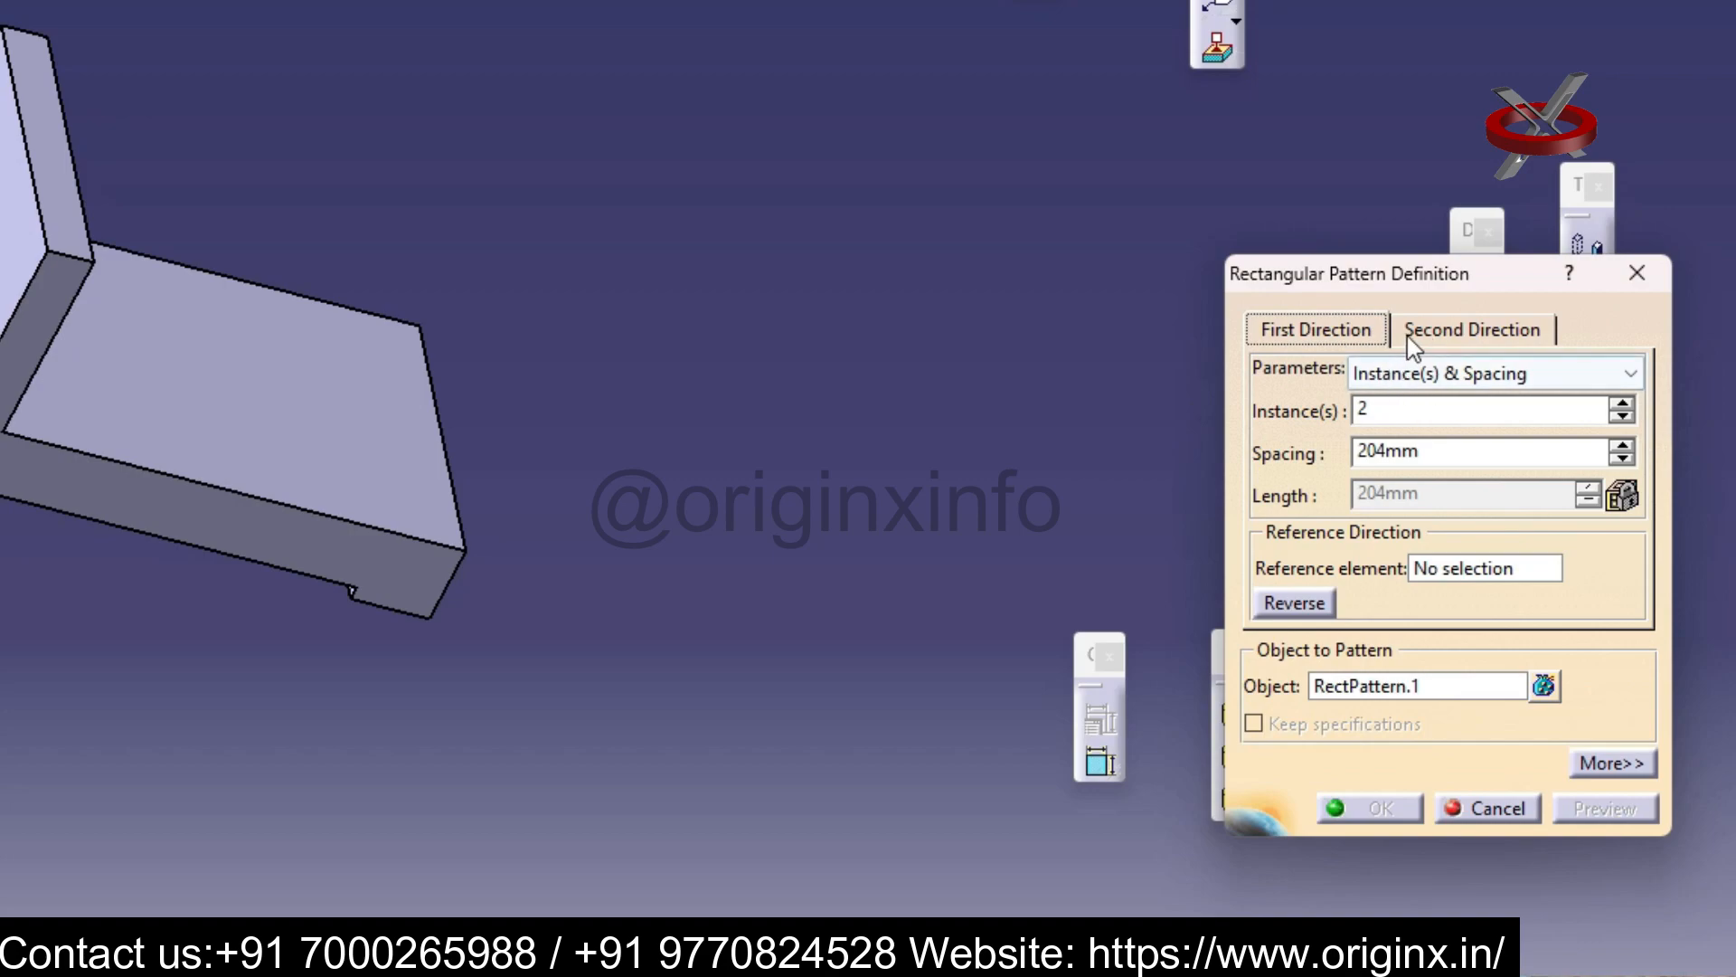
click(1483, 419)
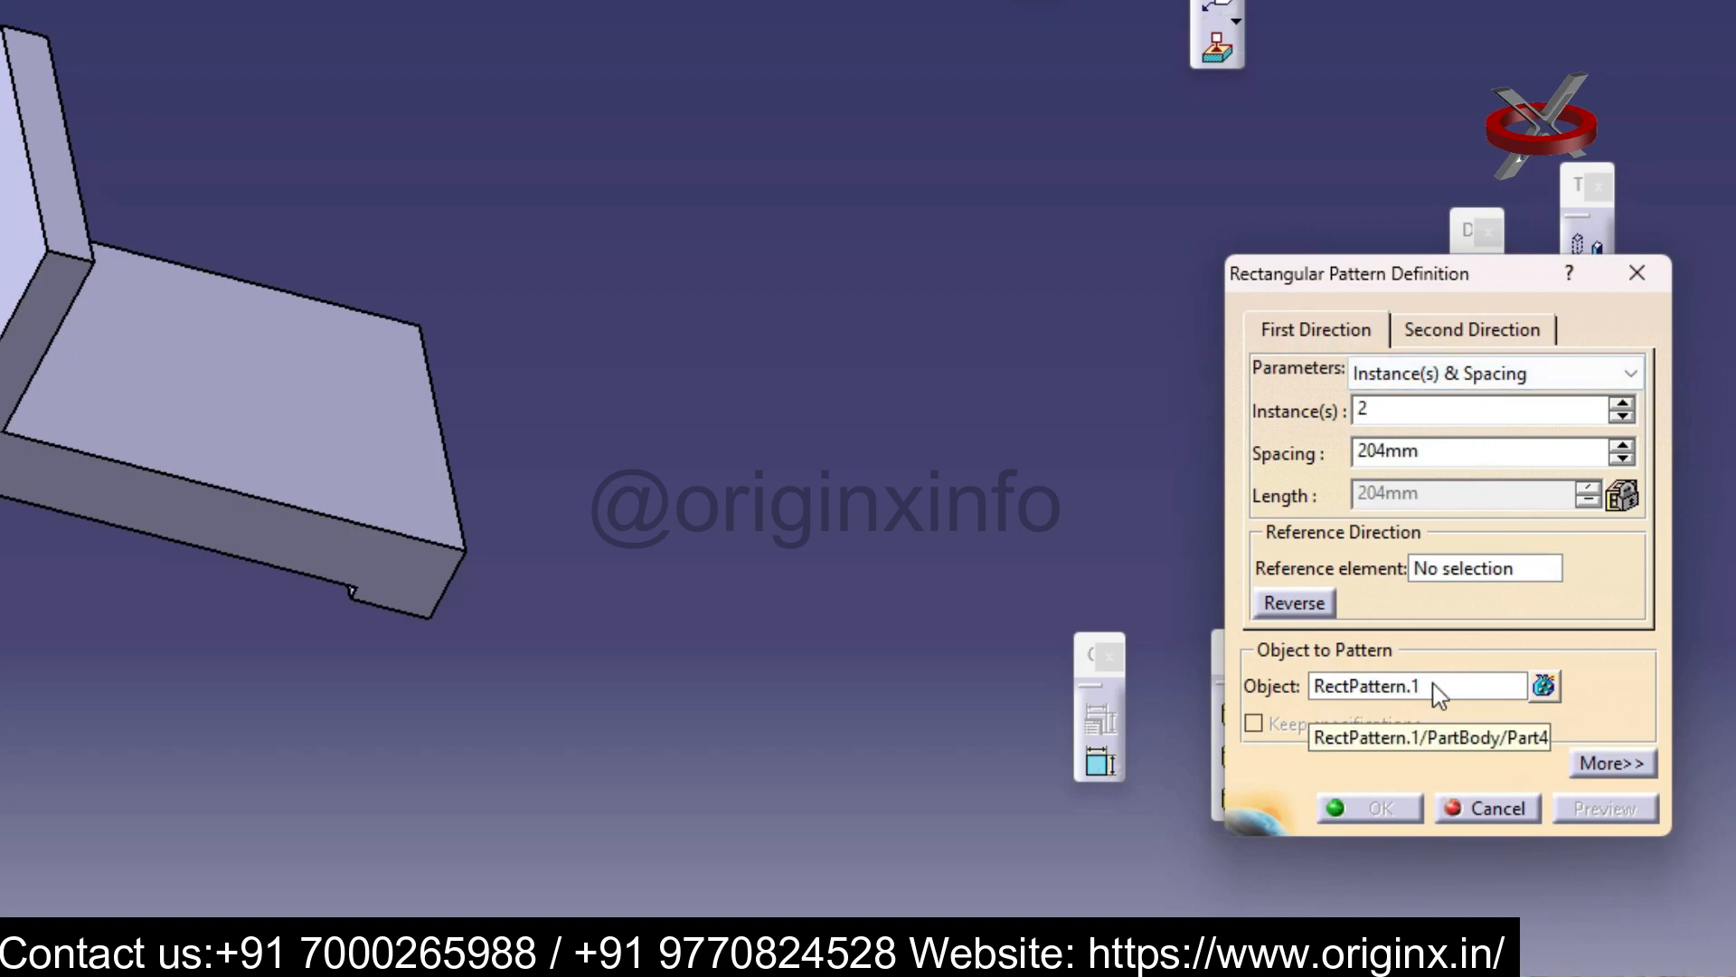
click(1637, 272)
middle_drag(387, 534, 380, 733)
Try mirroring the current solid about the zx plane, then undo the mirror
middle_drag(830, 457, 923, 228)
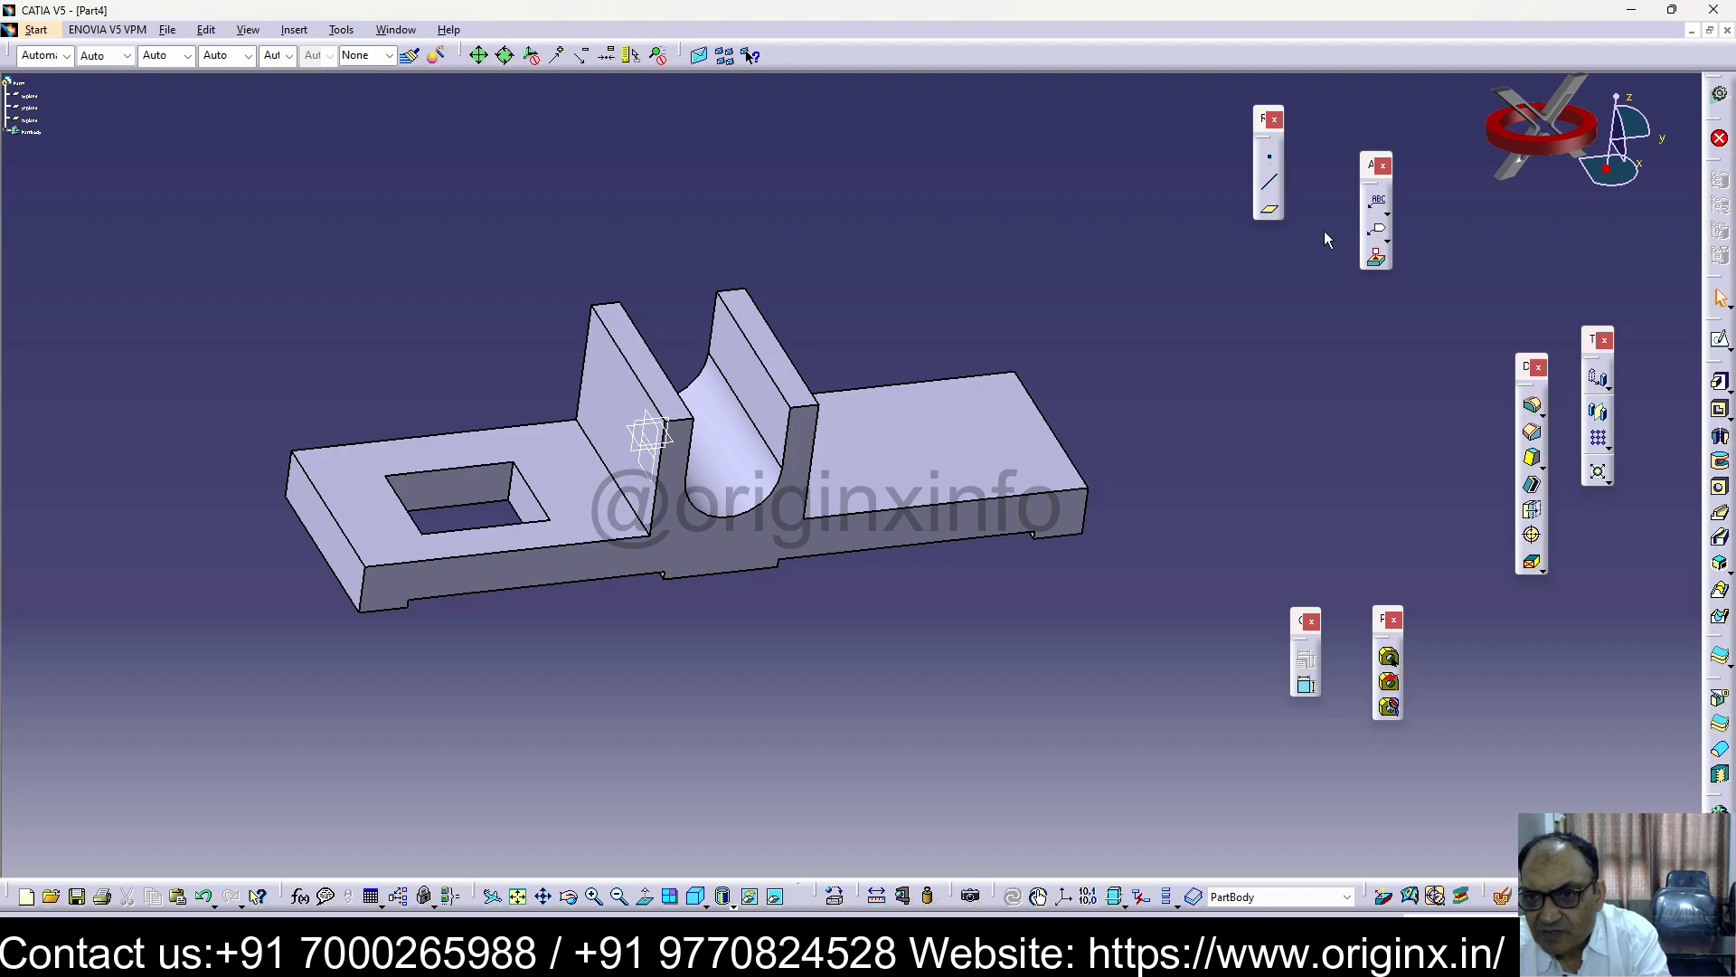
click(1600, 414)
click(458, 492)
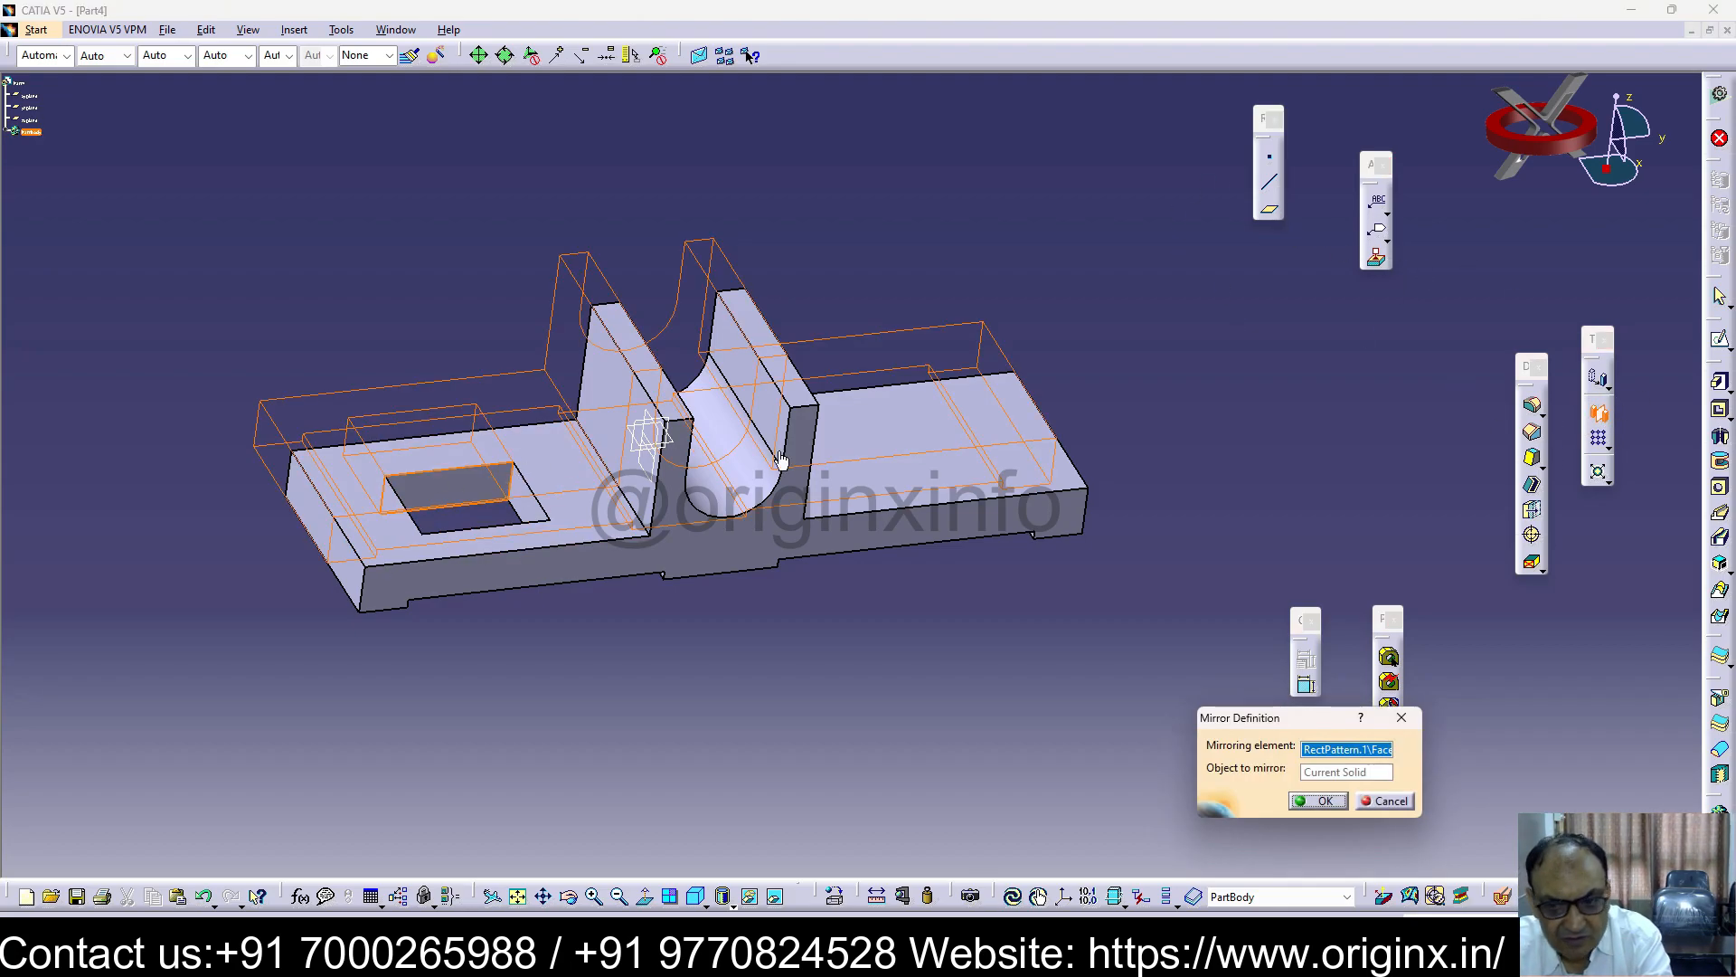
middle_drag(633, 473, 752, 577)
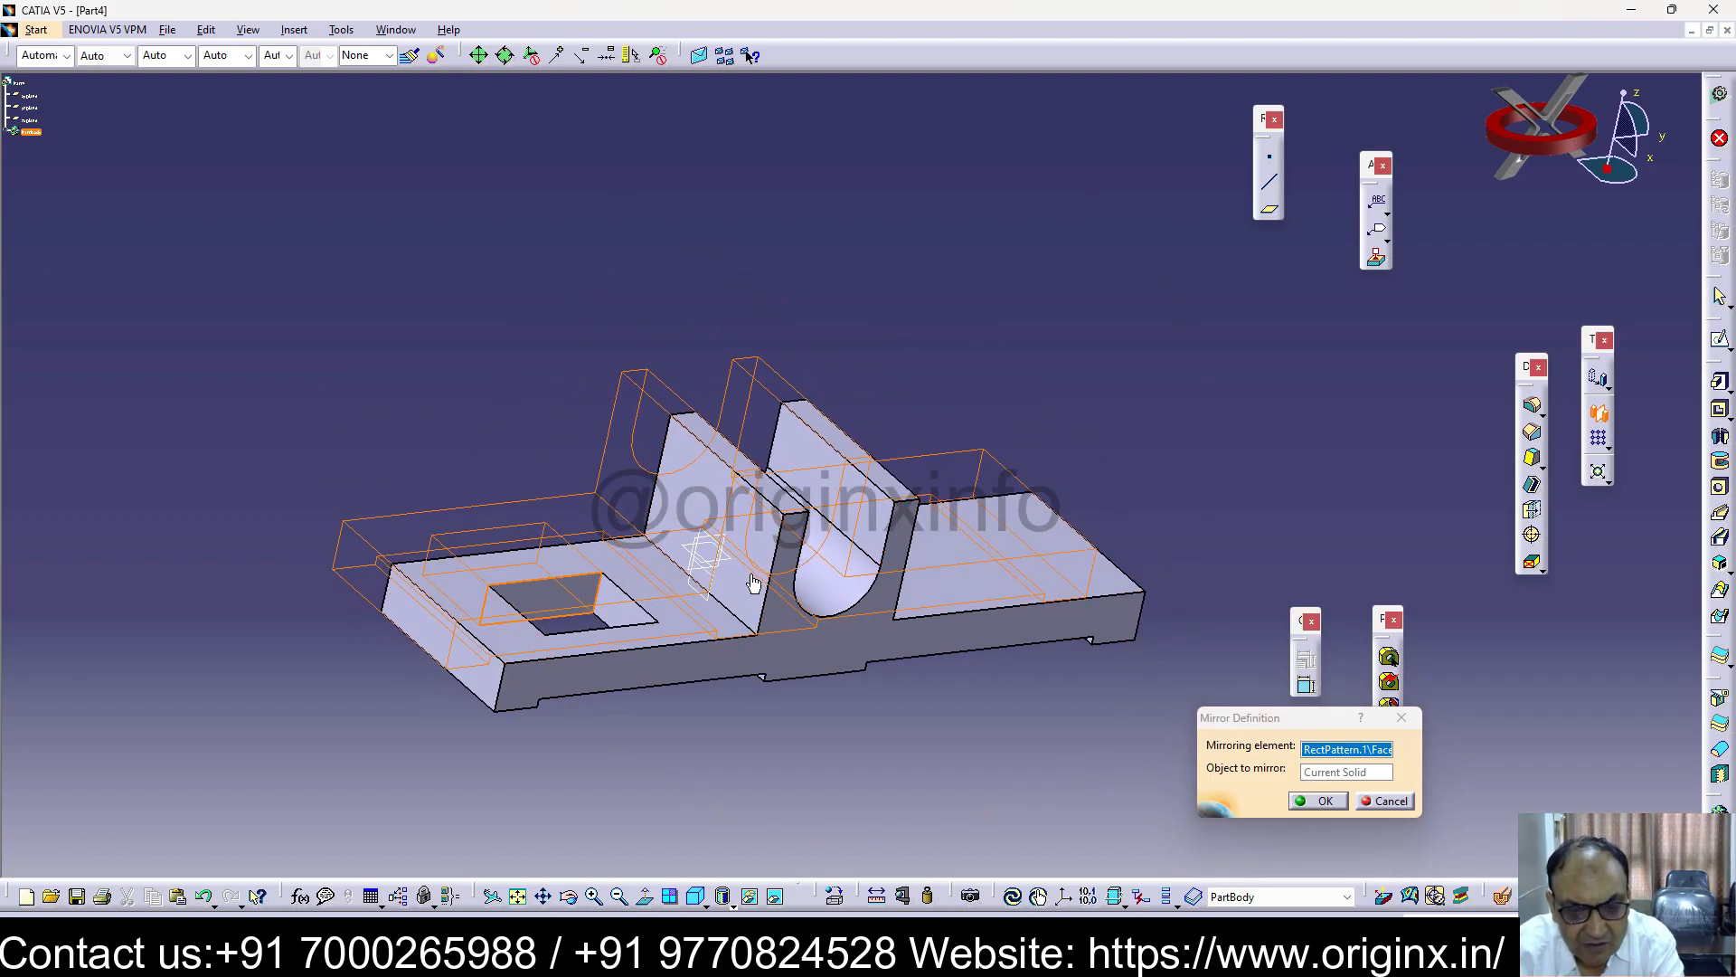
click(724, 553)
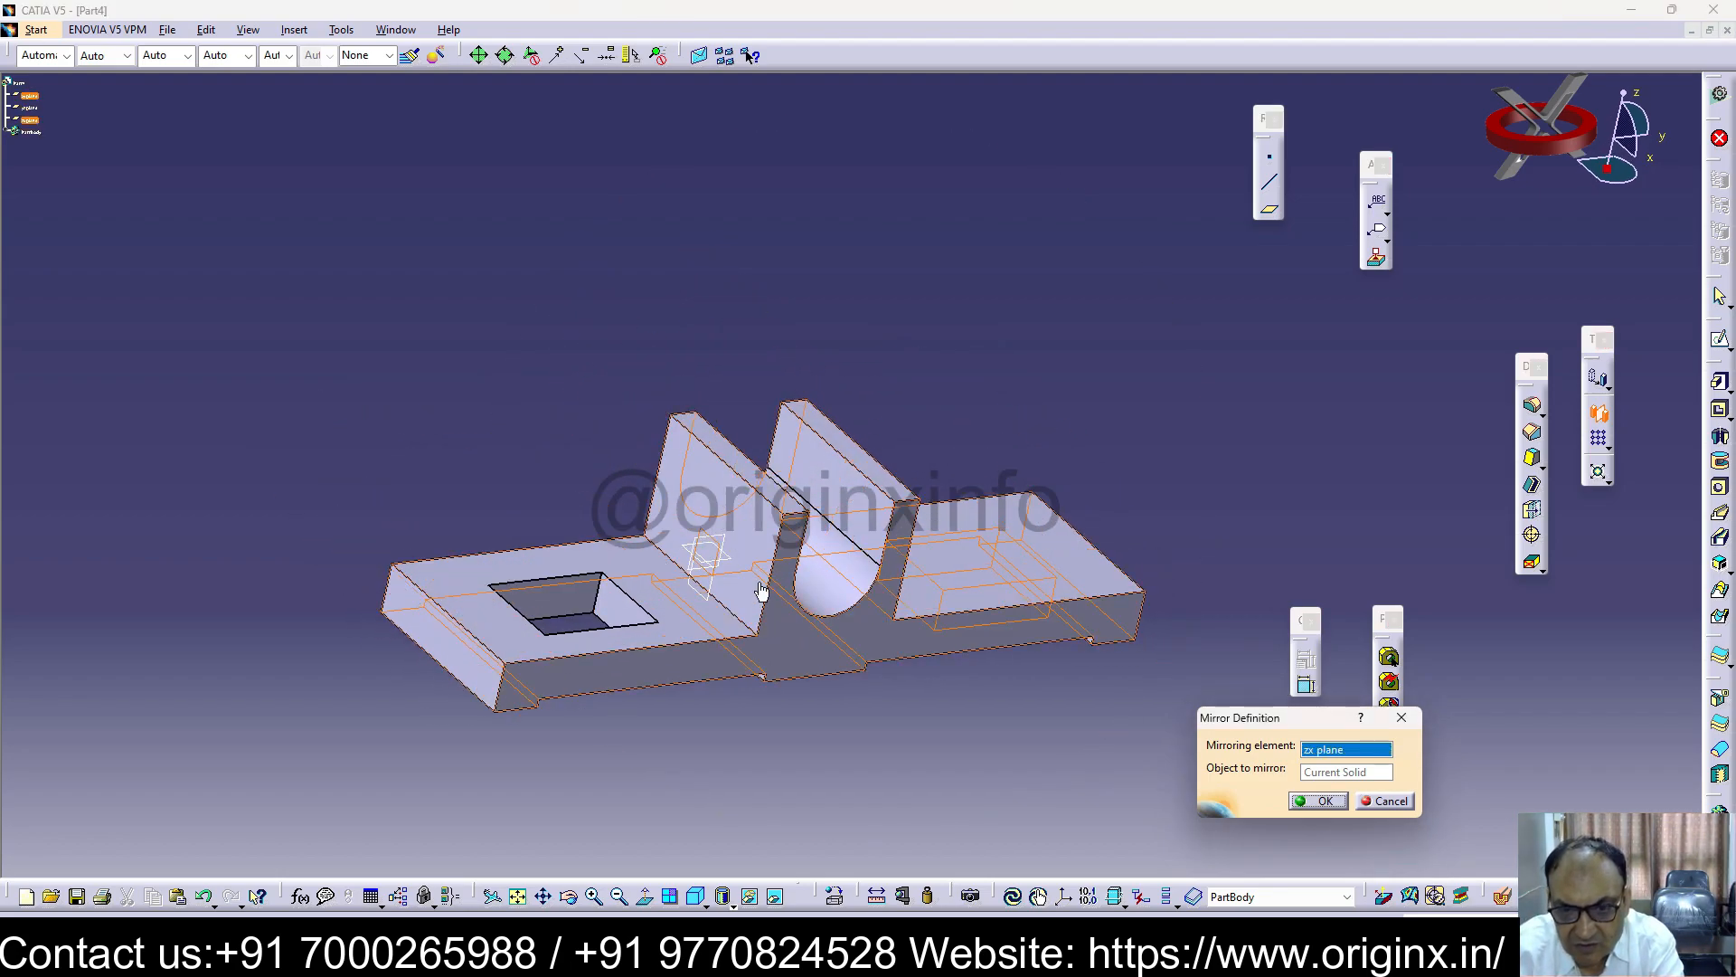
click(1320, 802)
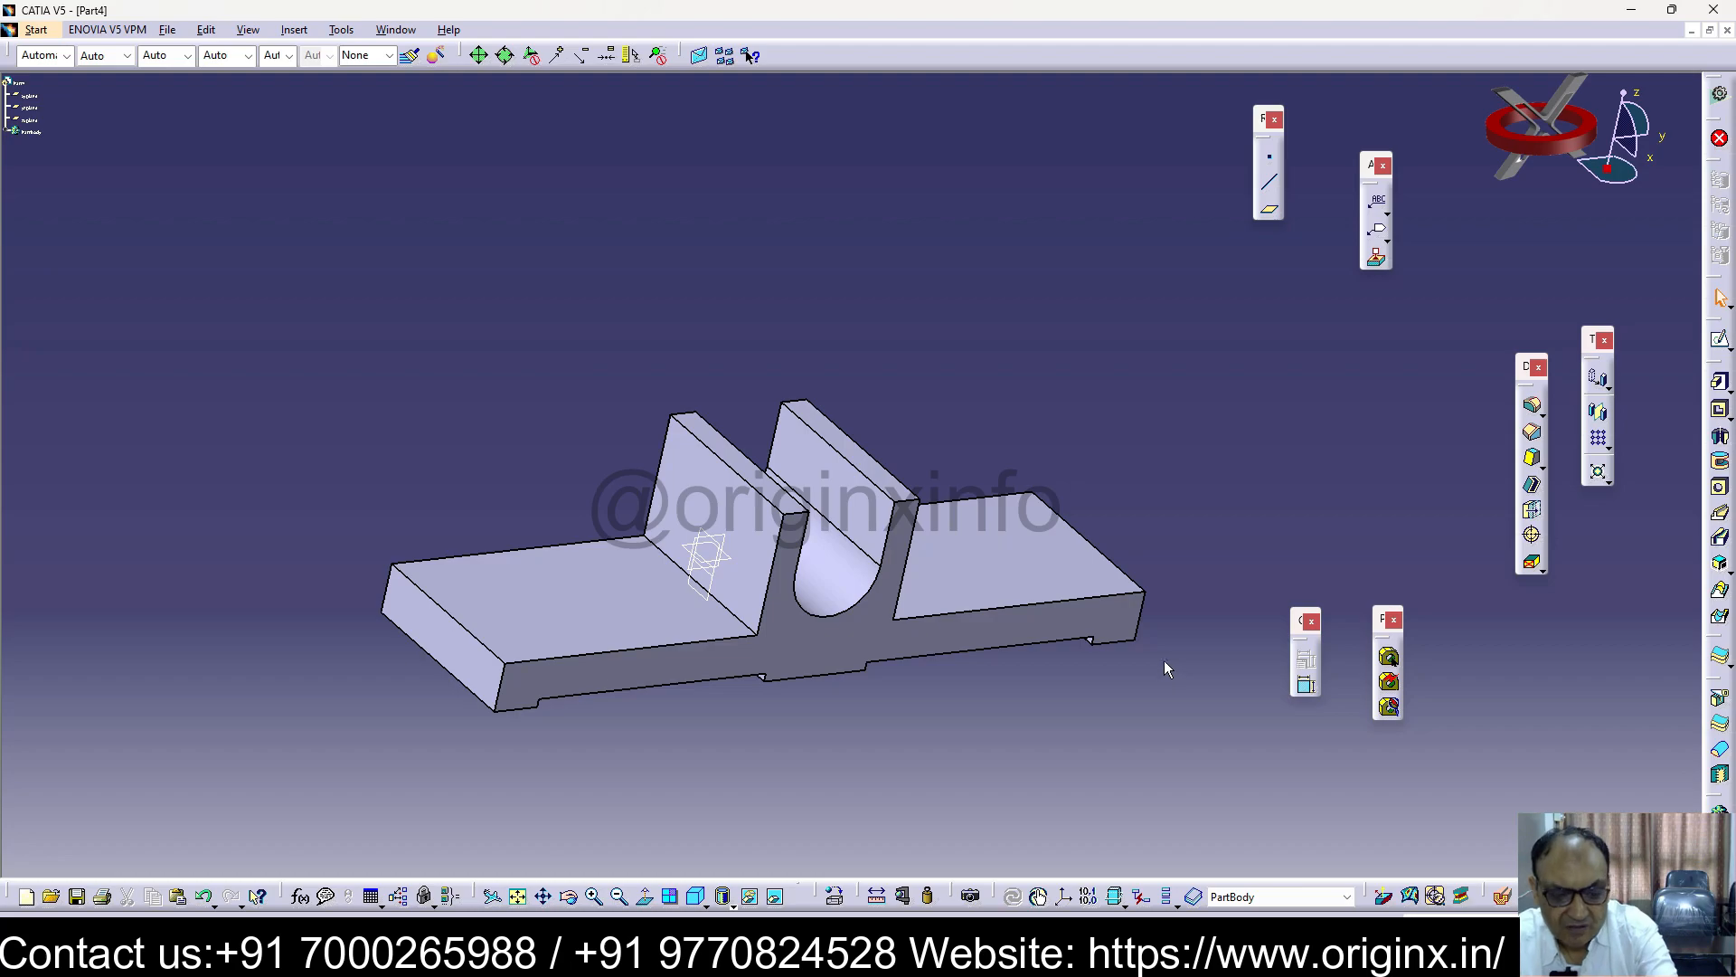
middle_drag(810, 719, 763, 731)
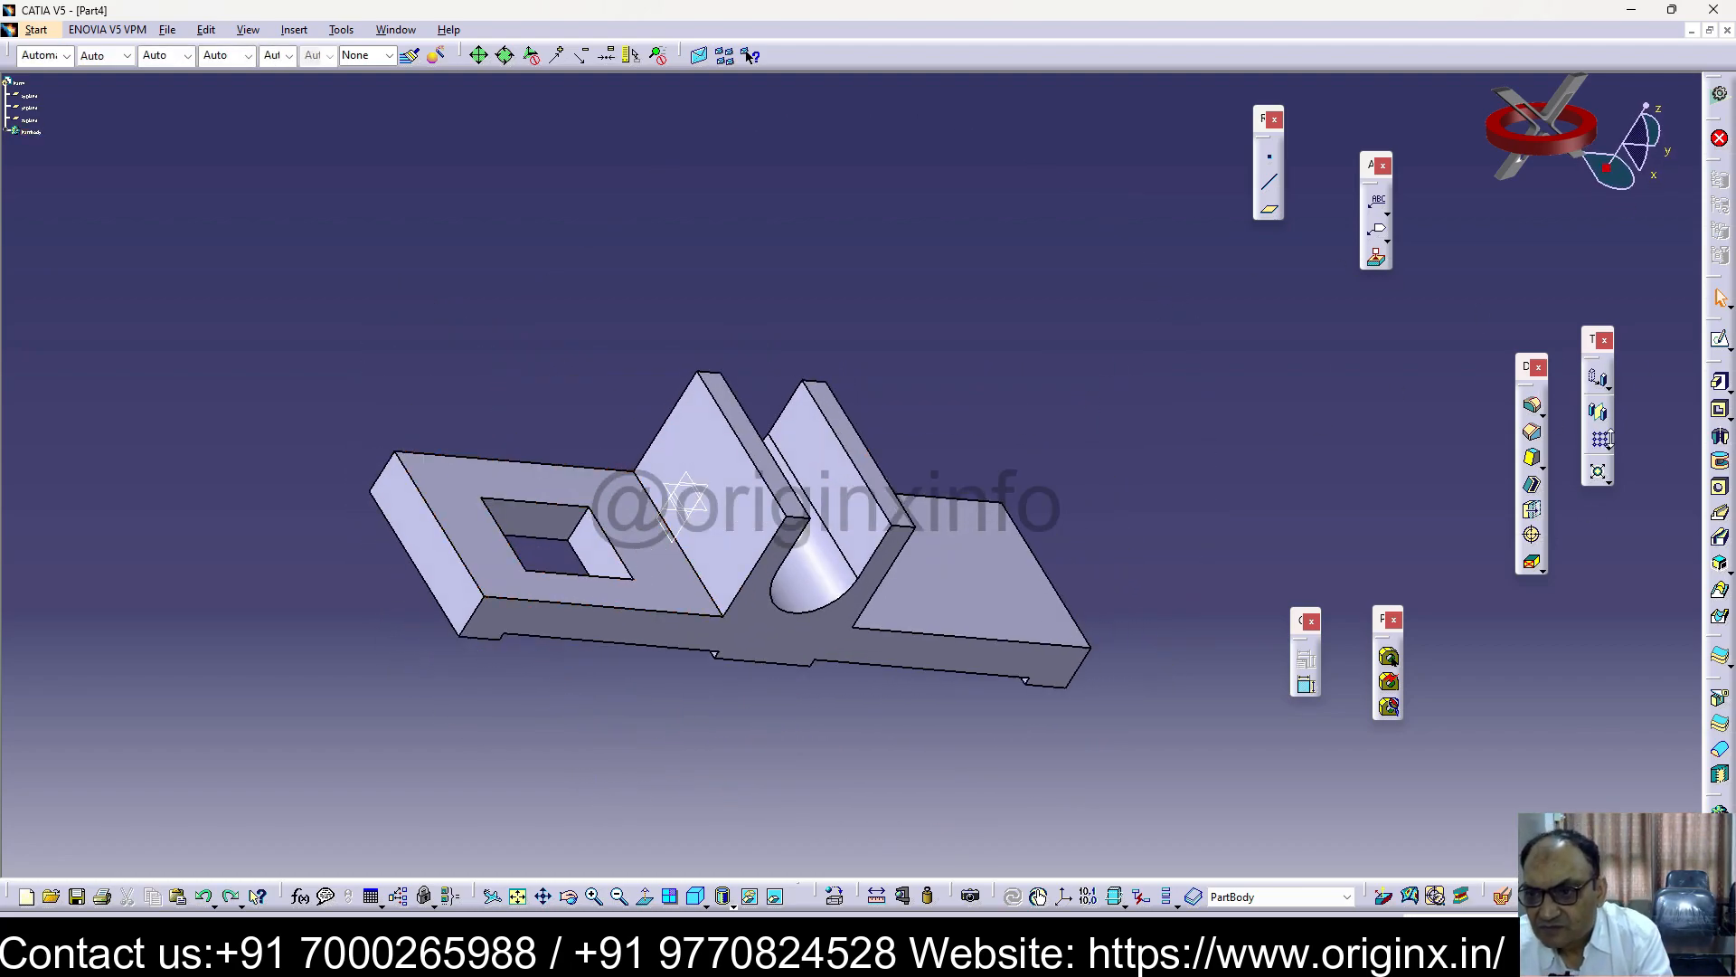
Try a rectangular pattern of the patterned pocket, using the uncut end's top face and Plane.1 as reference directions, then cancel it
click(1599, 438)
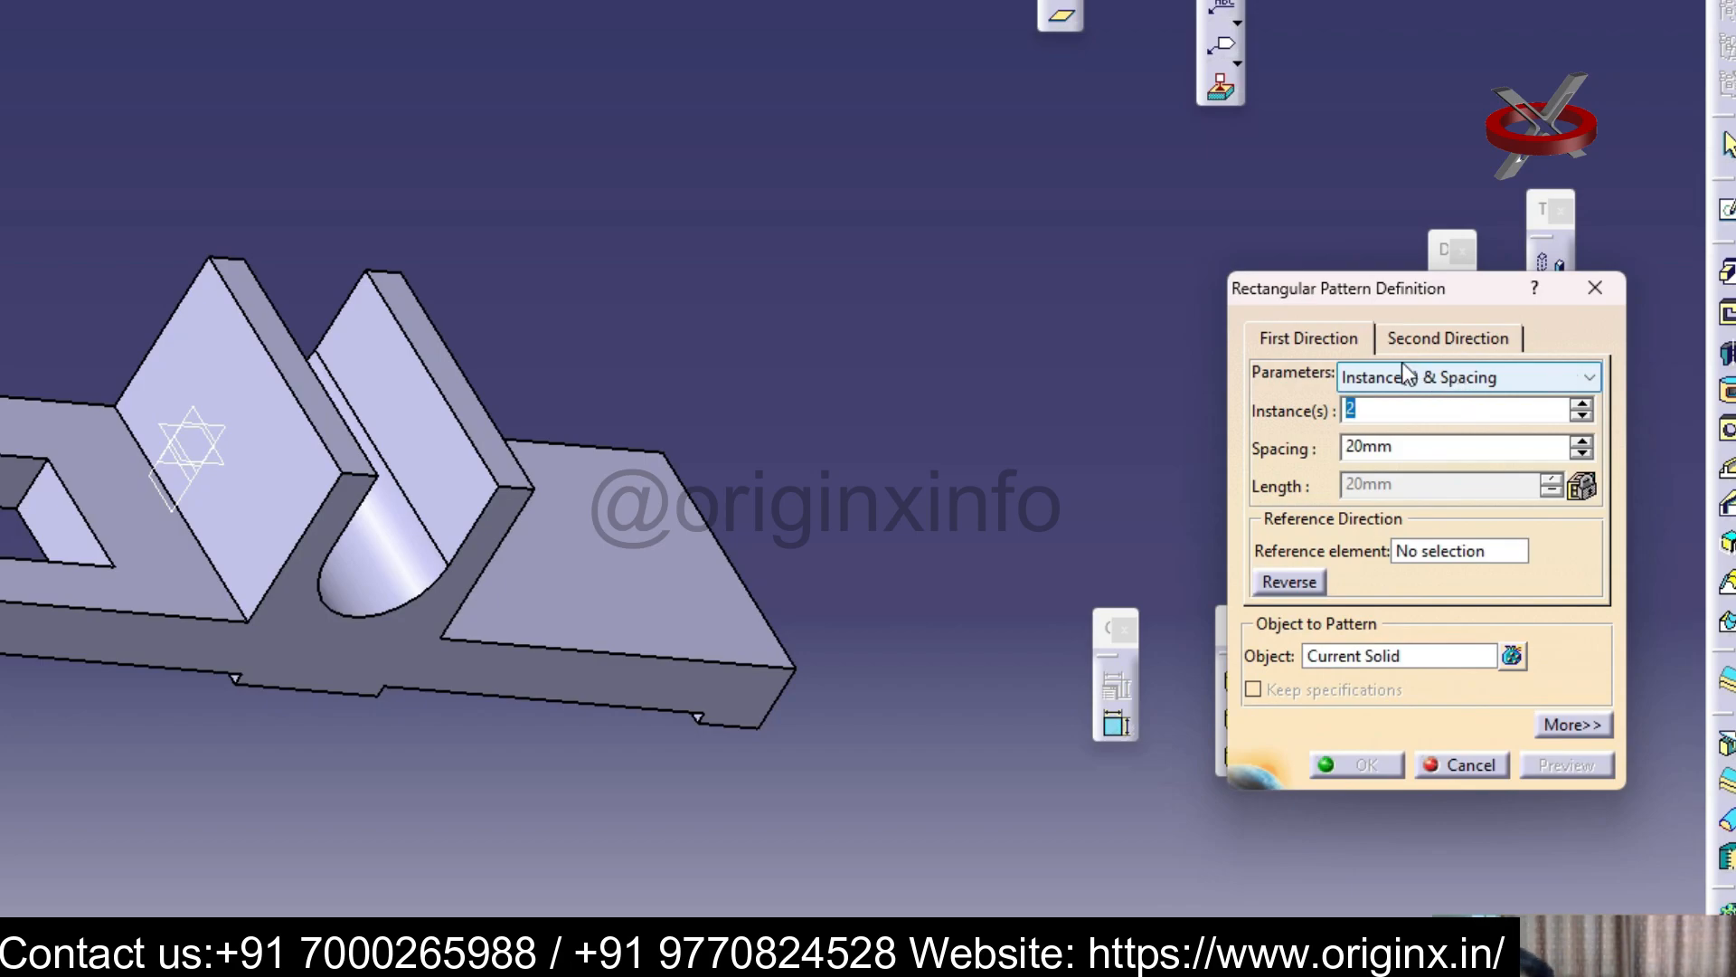
click(1300, 346)
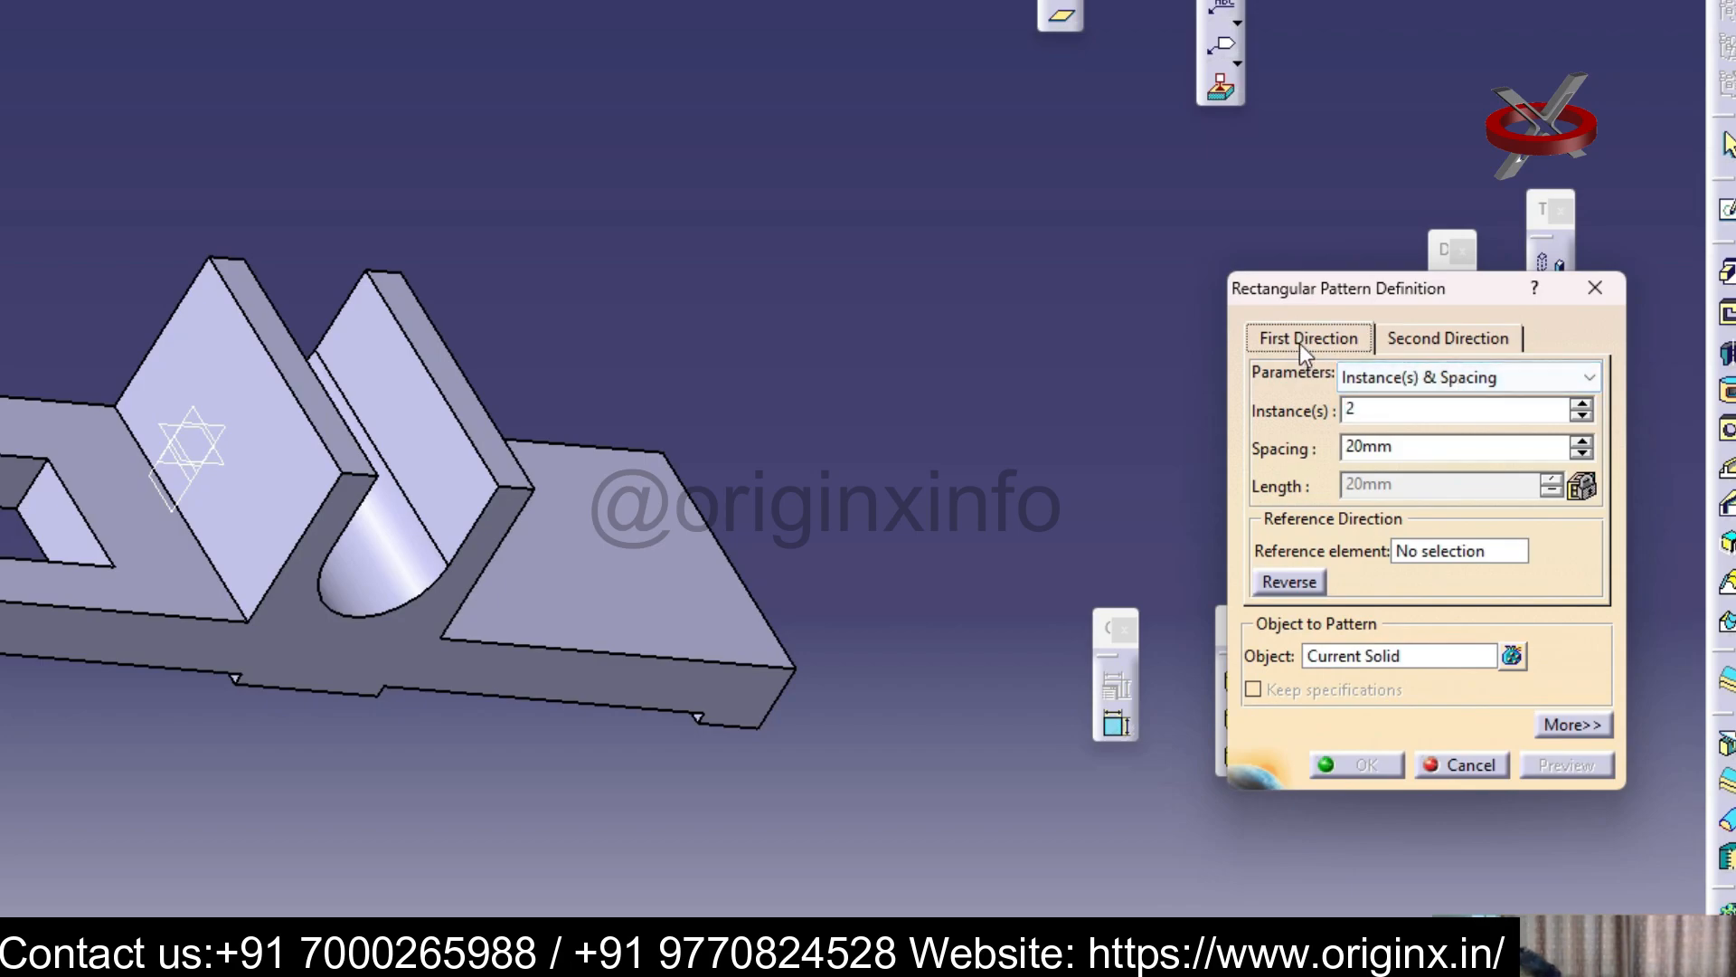
click(1414, 557)
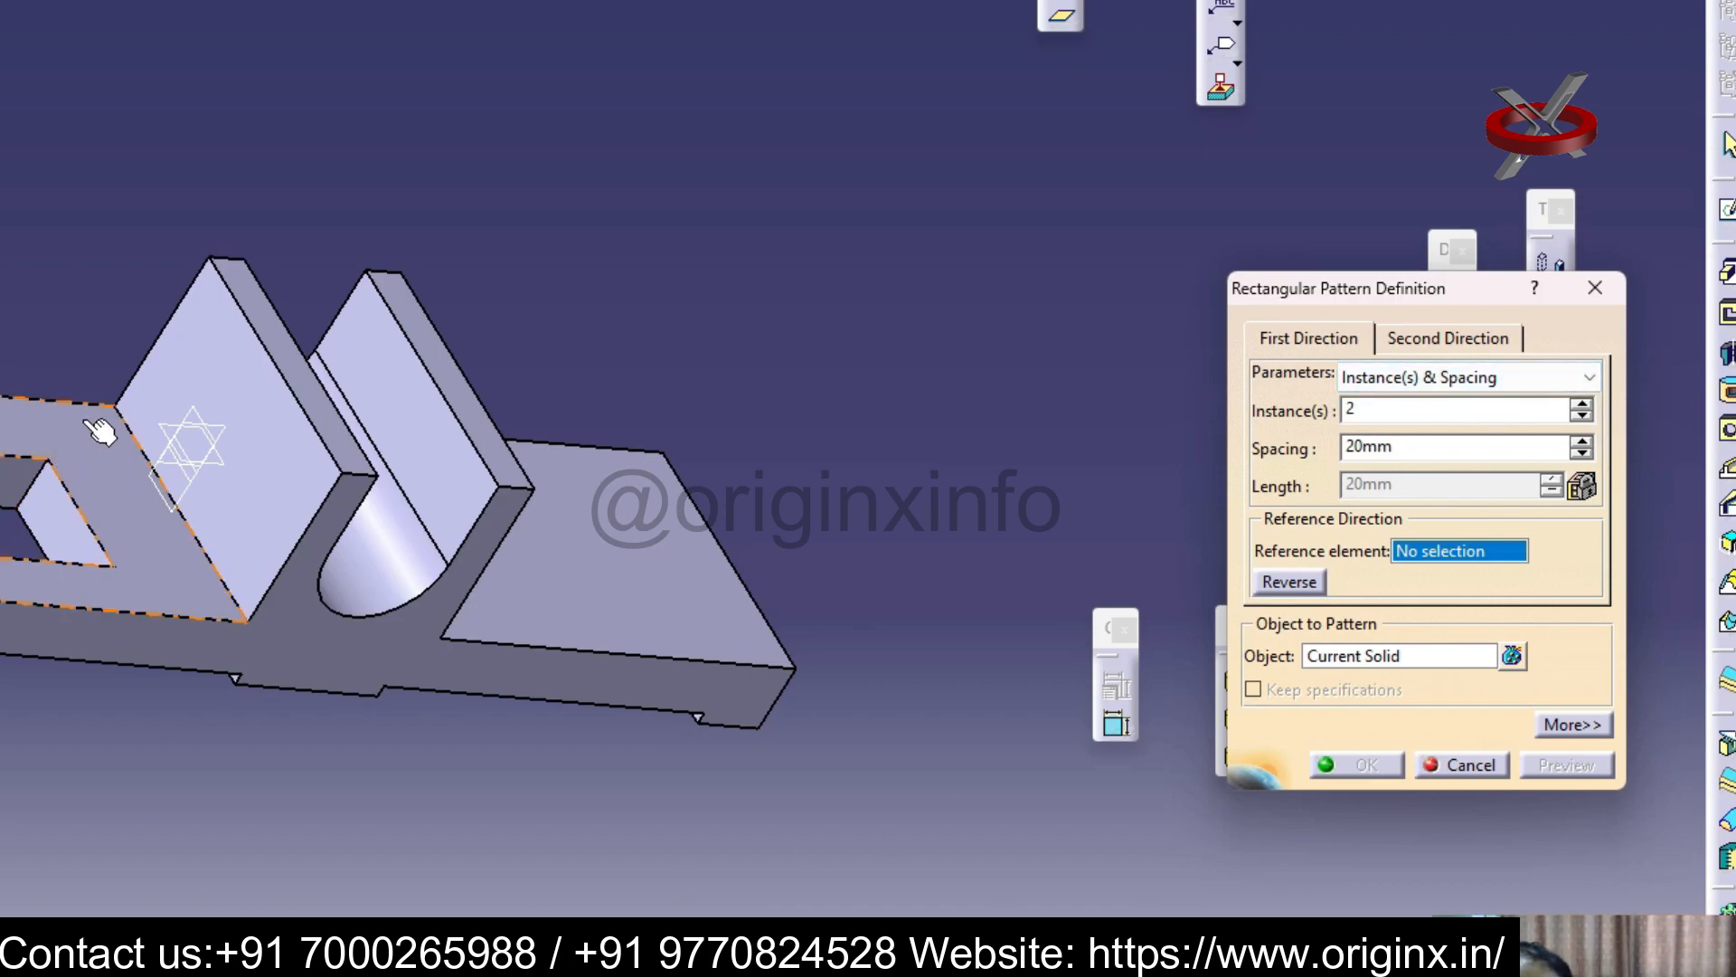
click(648, 511)
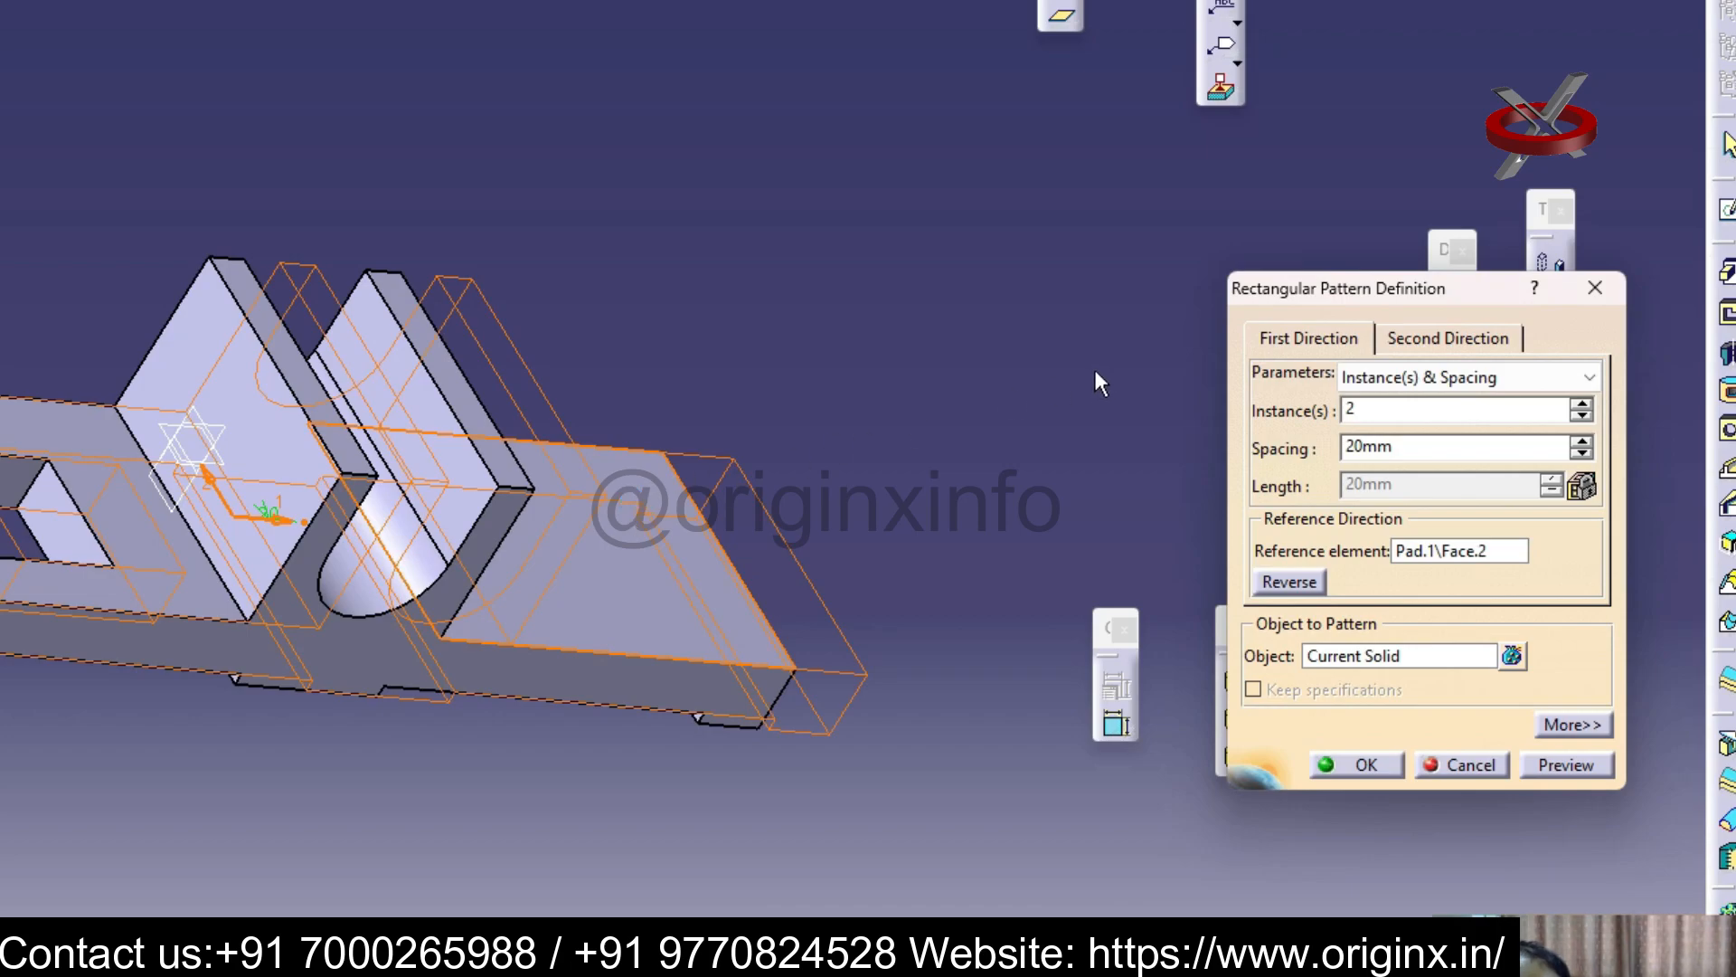
click(1330, 662)
click(16, 475)
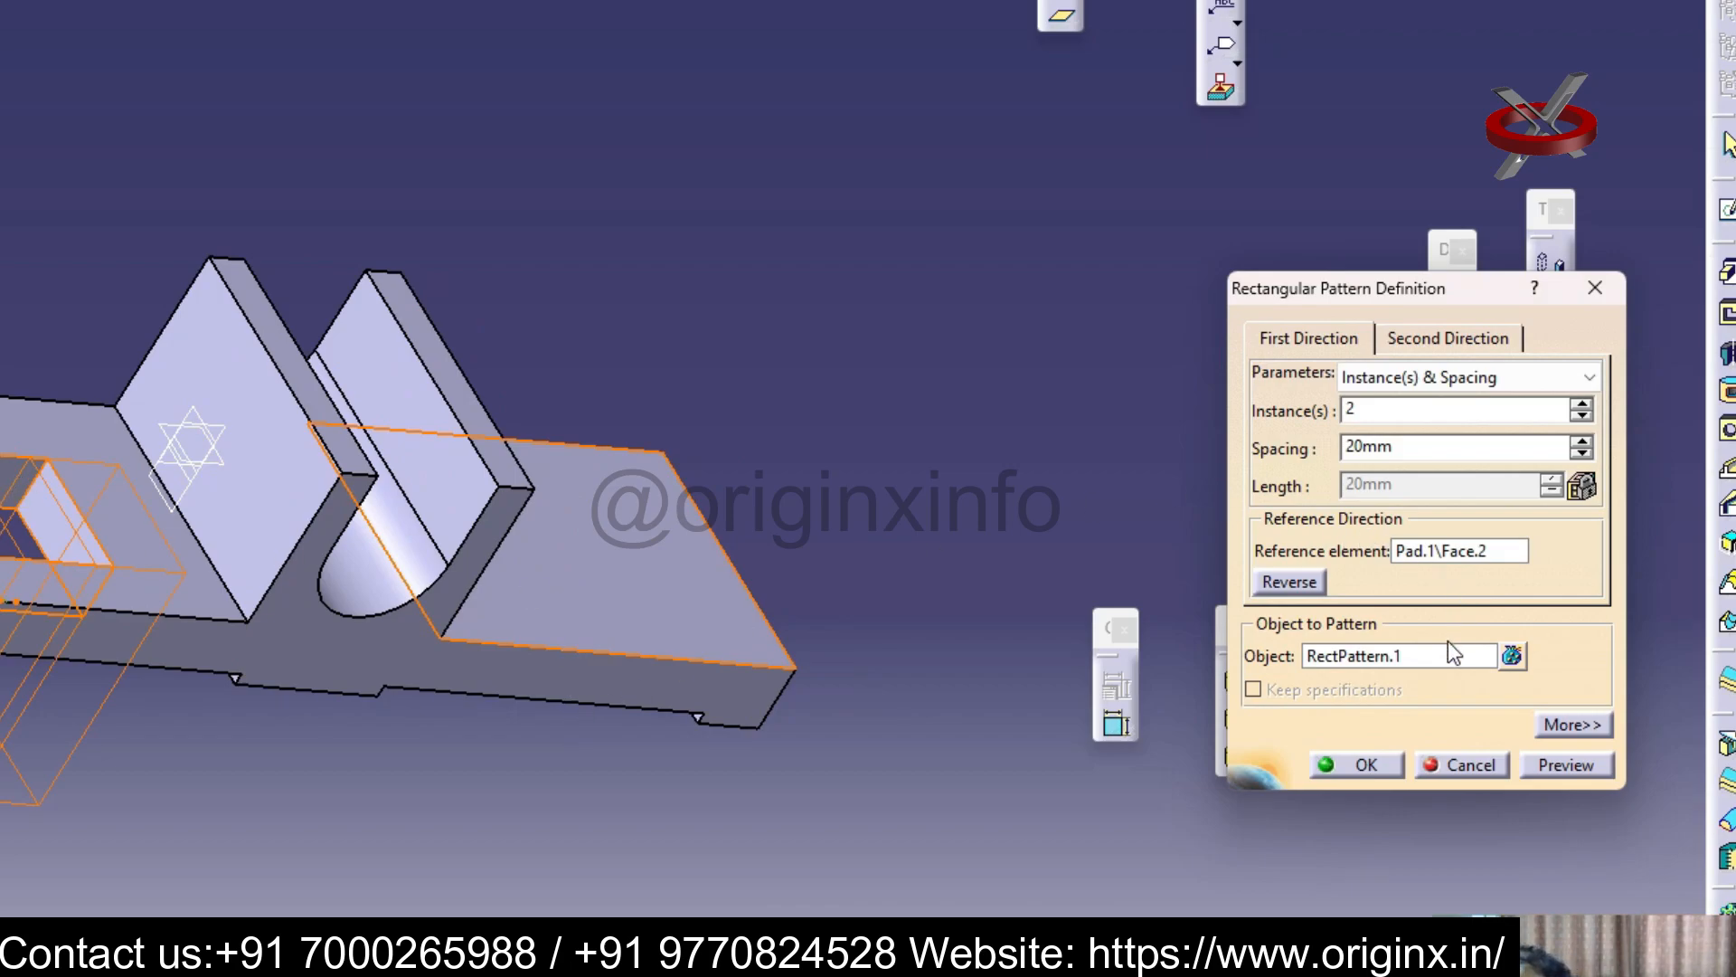
click(1468, 553)
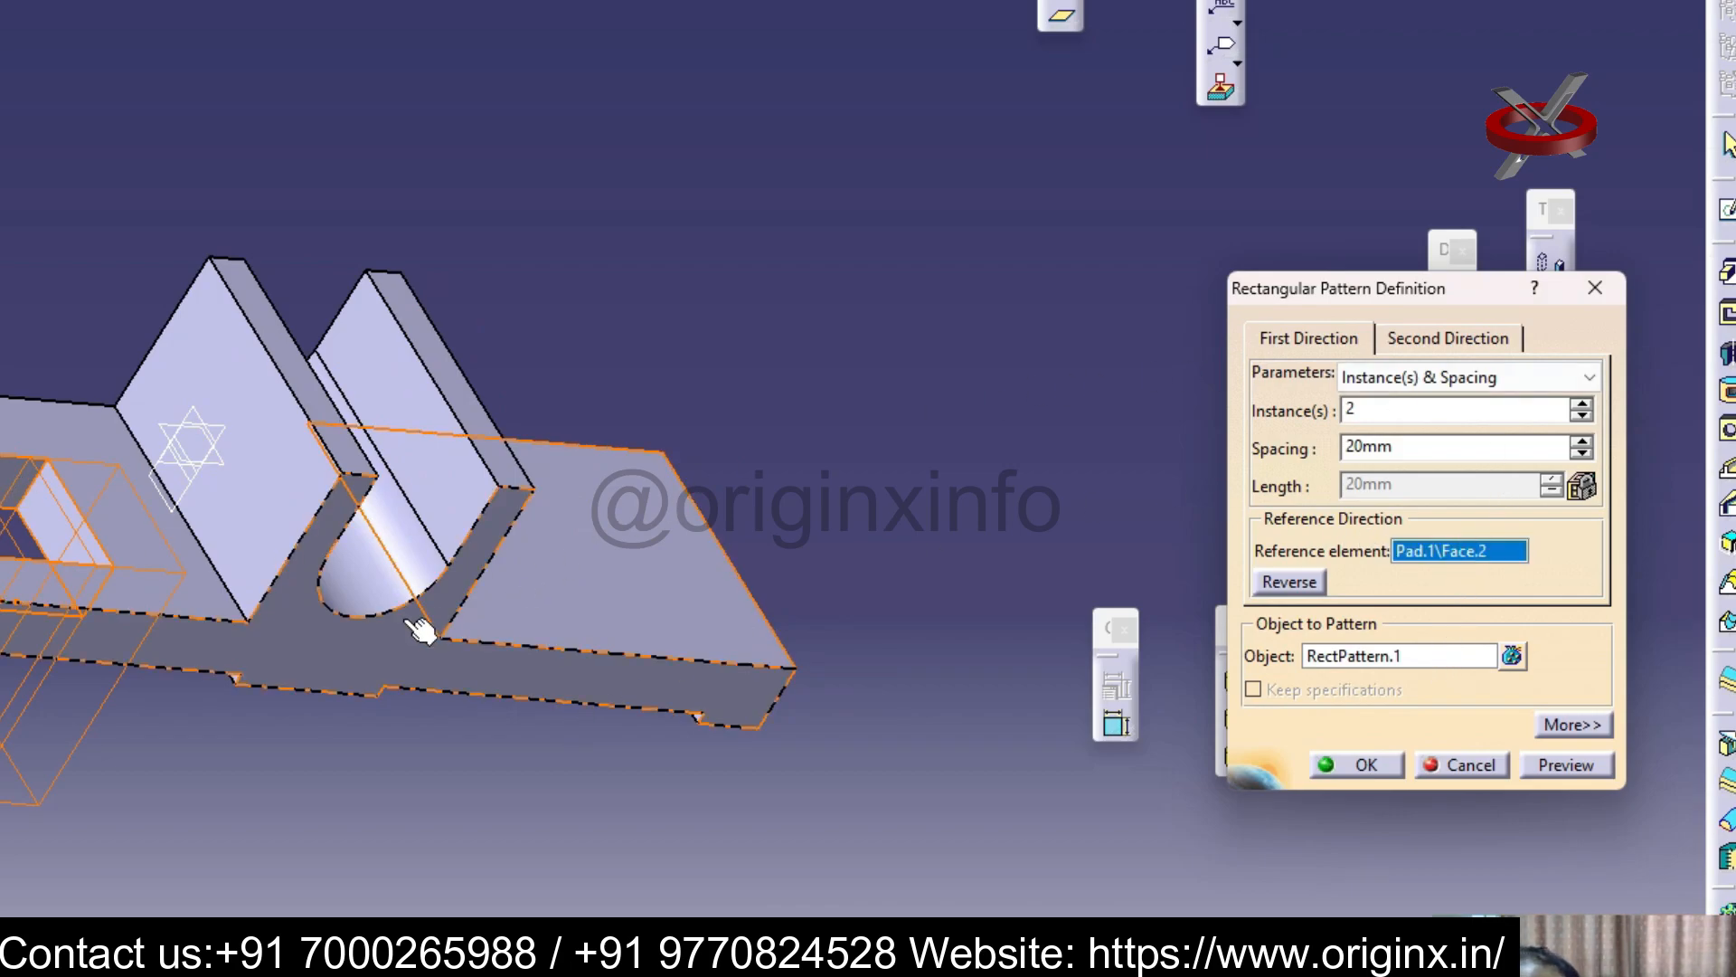
click(185, 493)
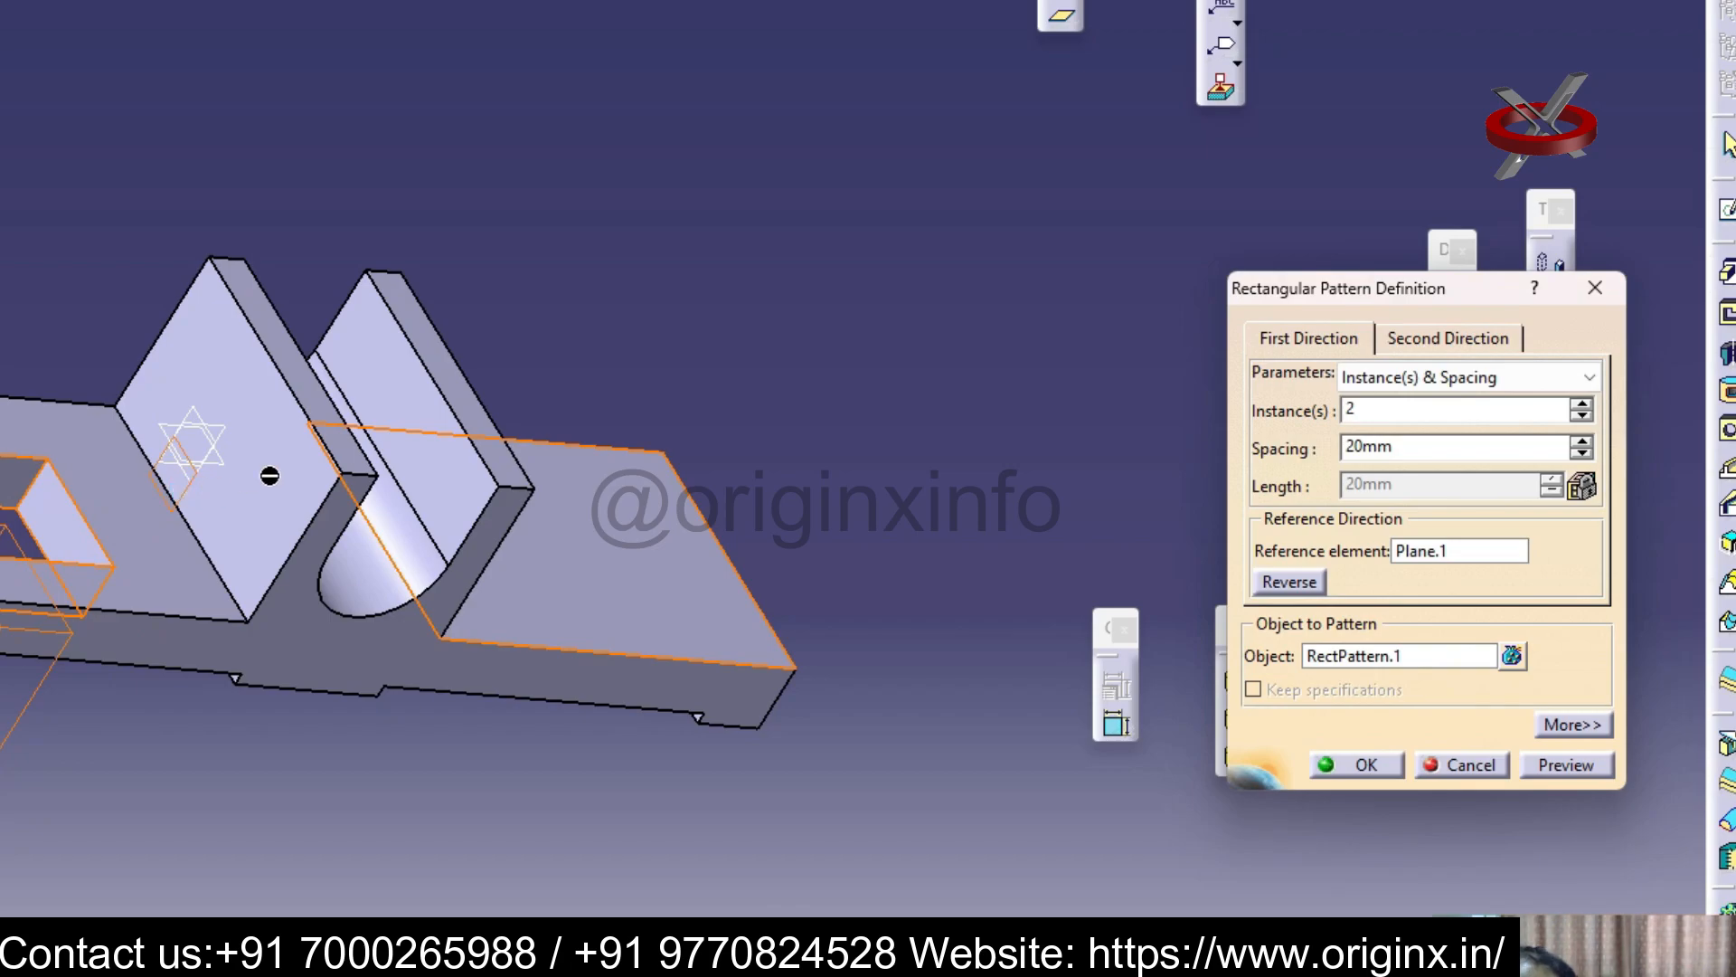
click(1423, 550)
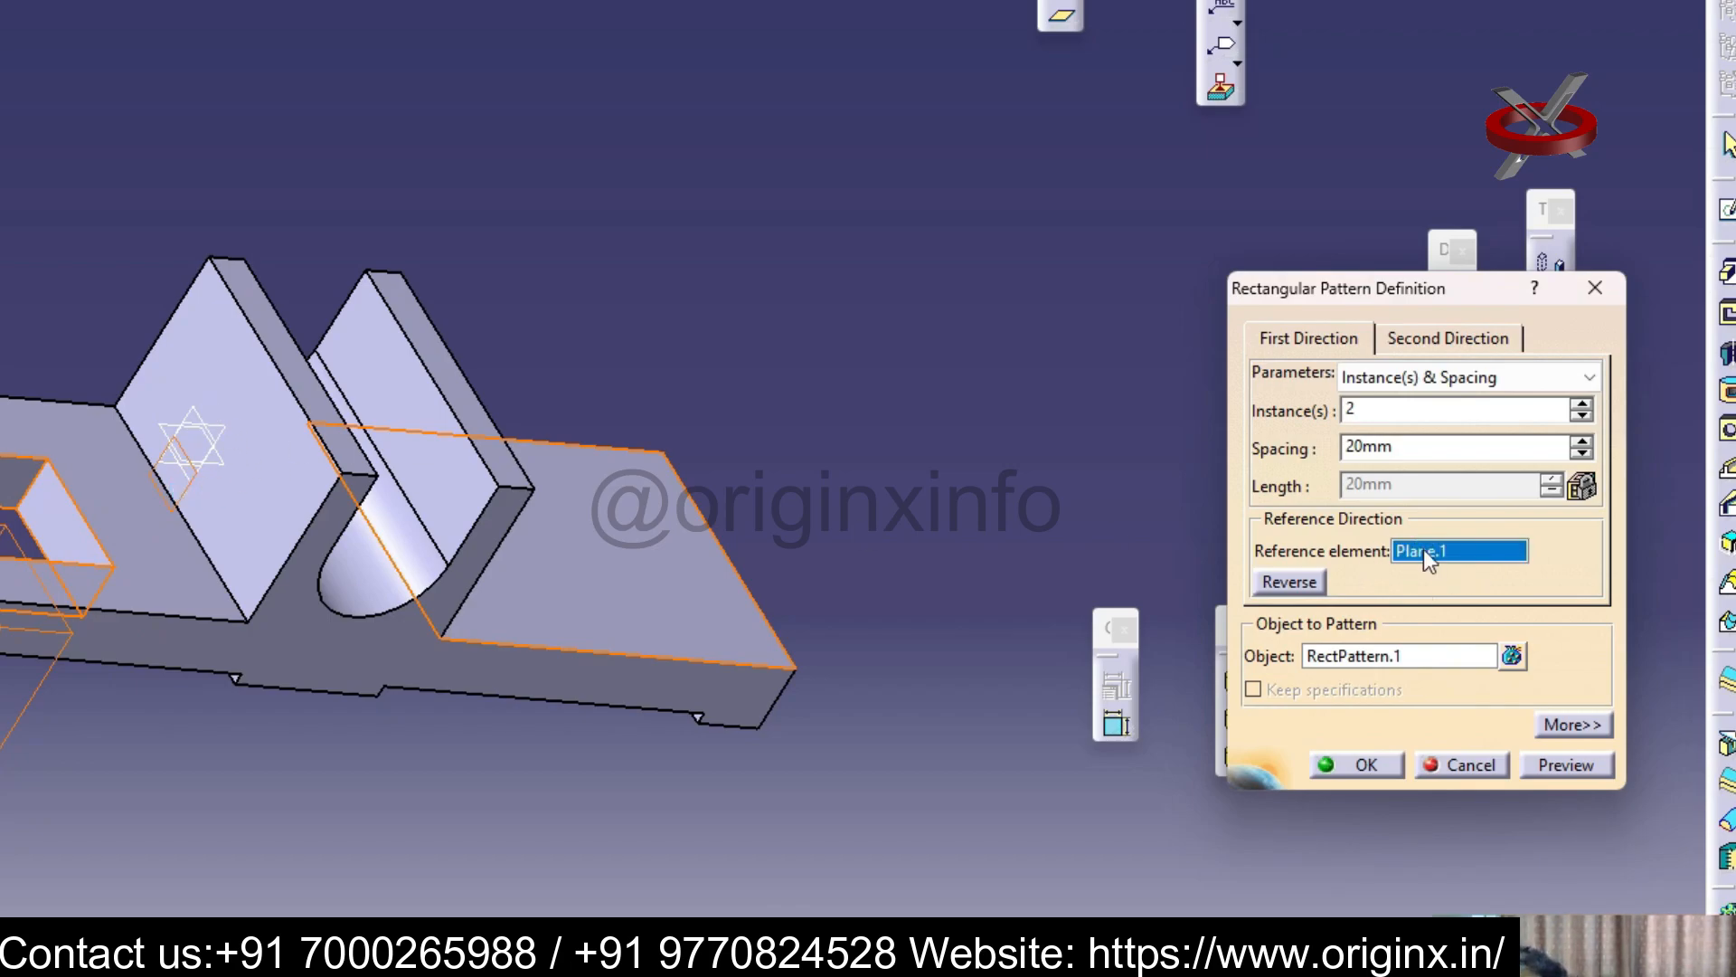
click(1597, 290)
Add a 5 mm edge fillet to the outer top edge of the upright wall beside the rectangular pocket
middle_drag(615, 901, 485, 864)
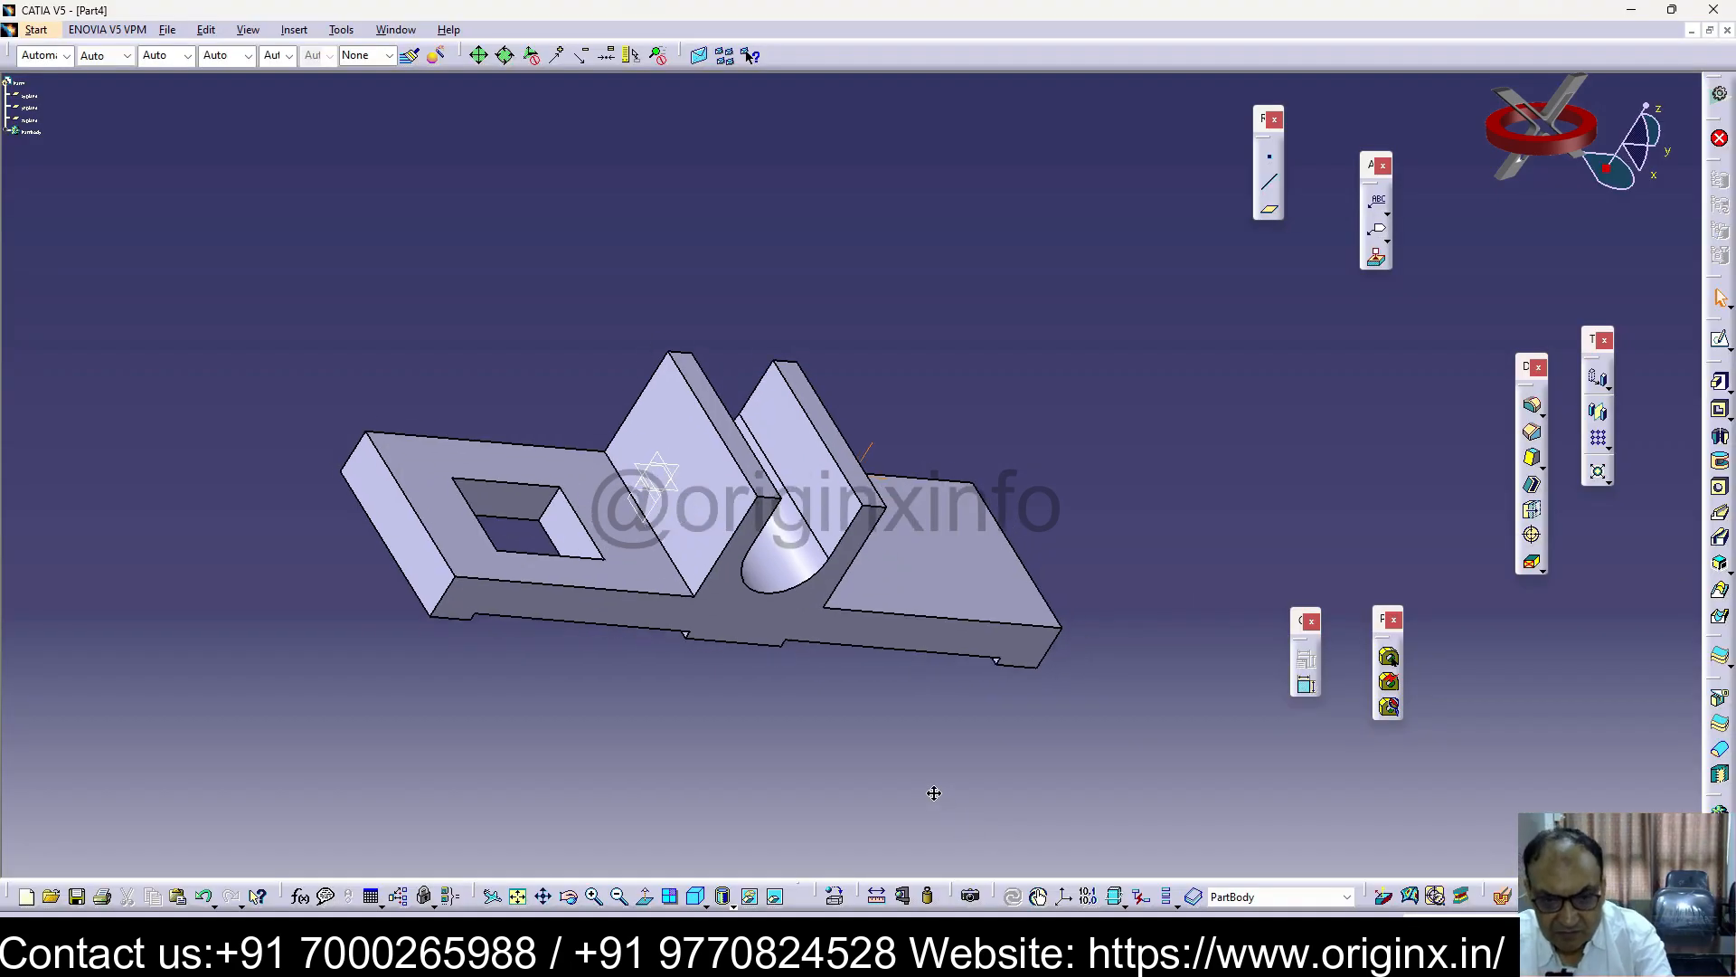
middle_drag(887, 776, 798, 736)
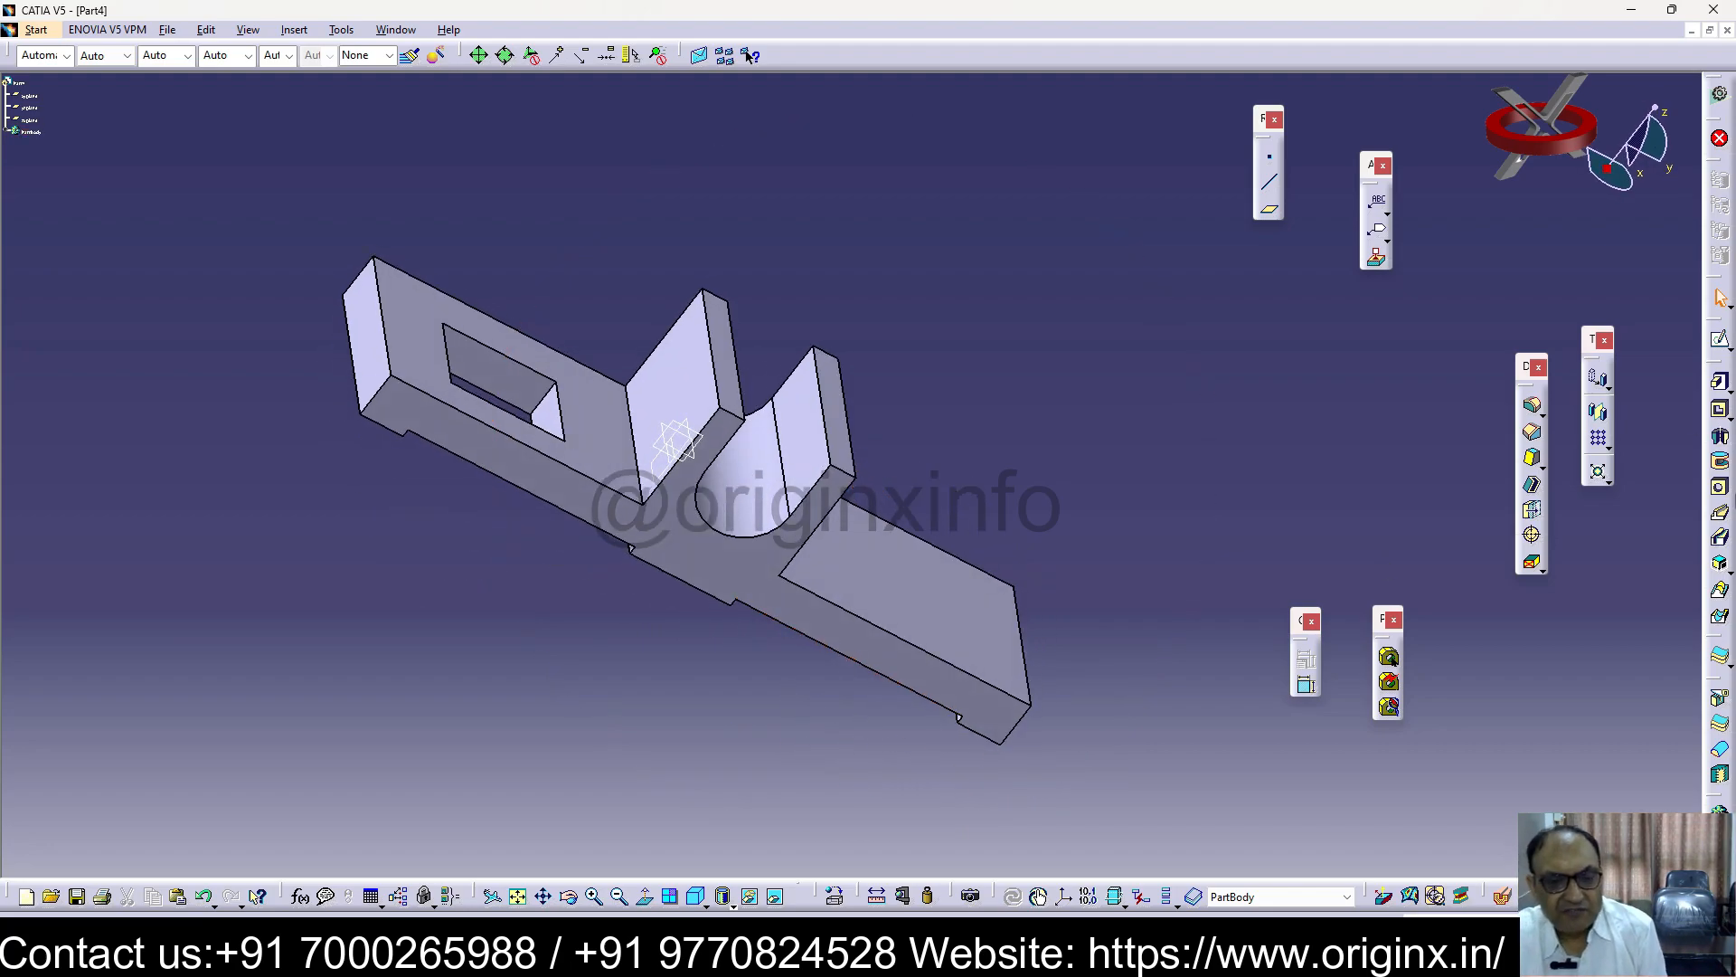
middle_drag(684, 287, 579, 480)
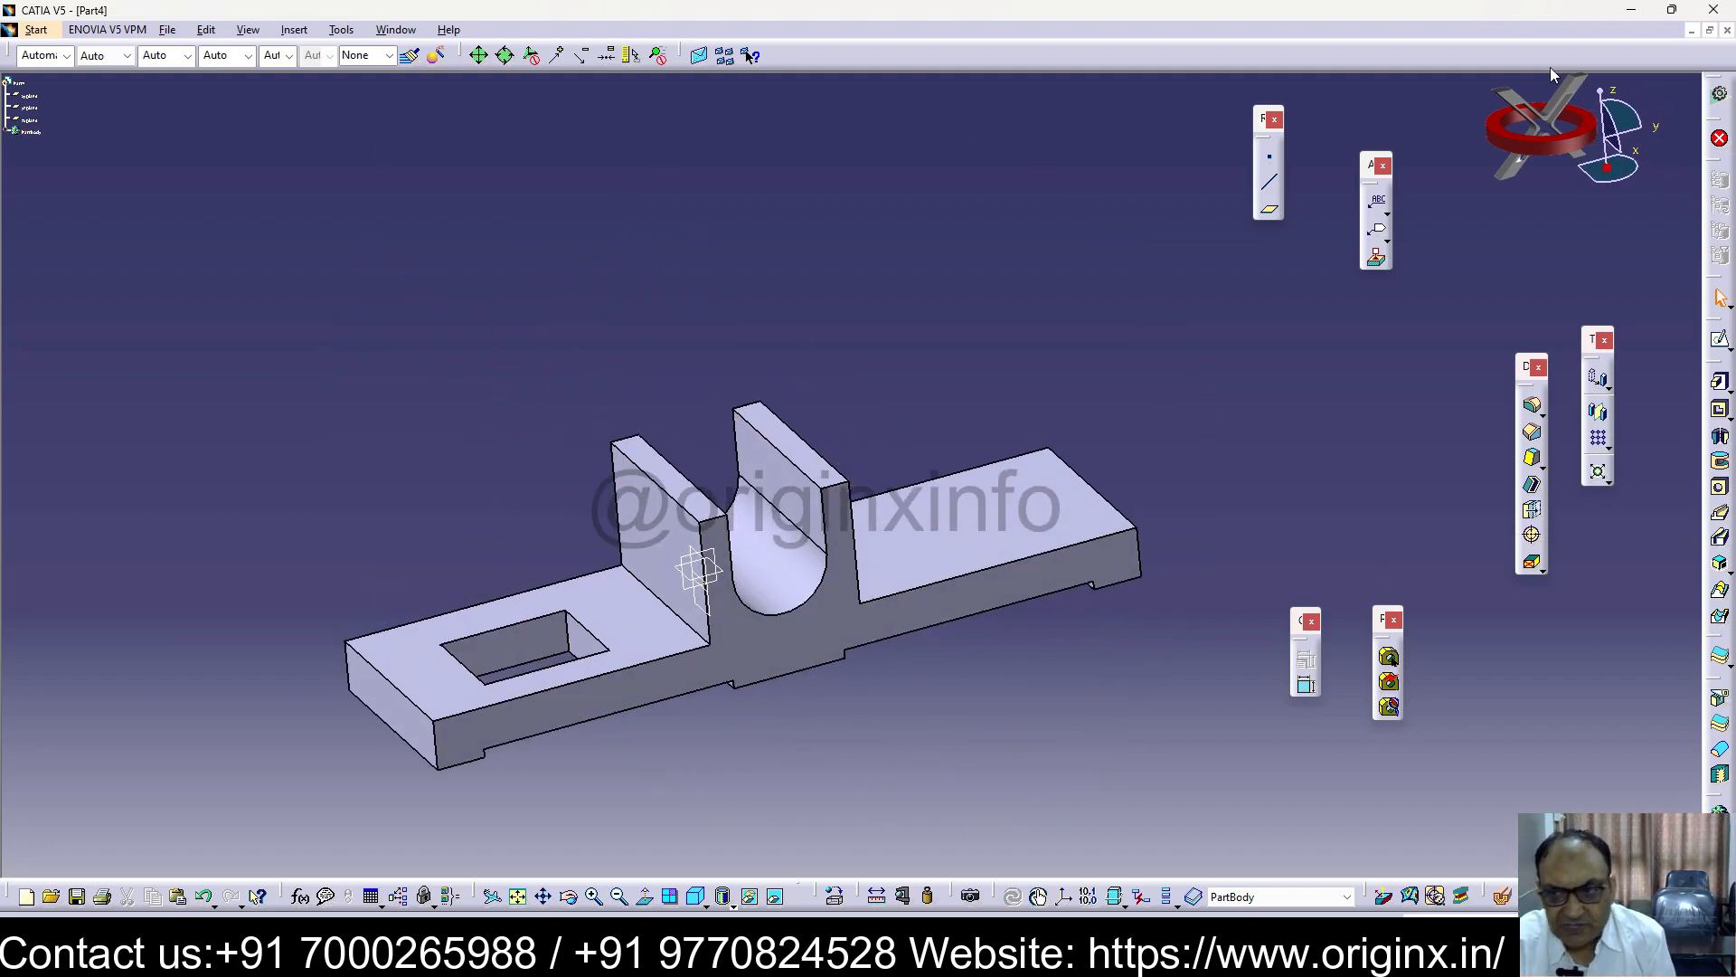
click(1543, 416)
click(1547, 419)
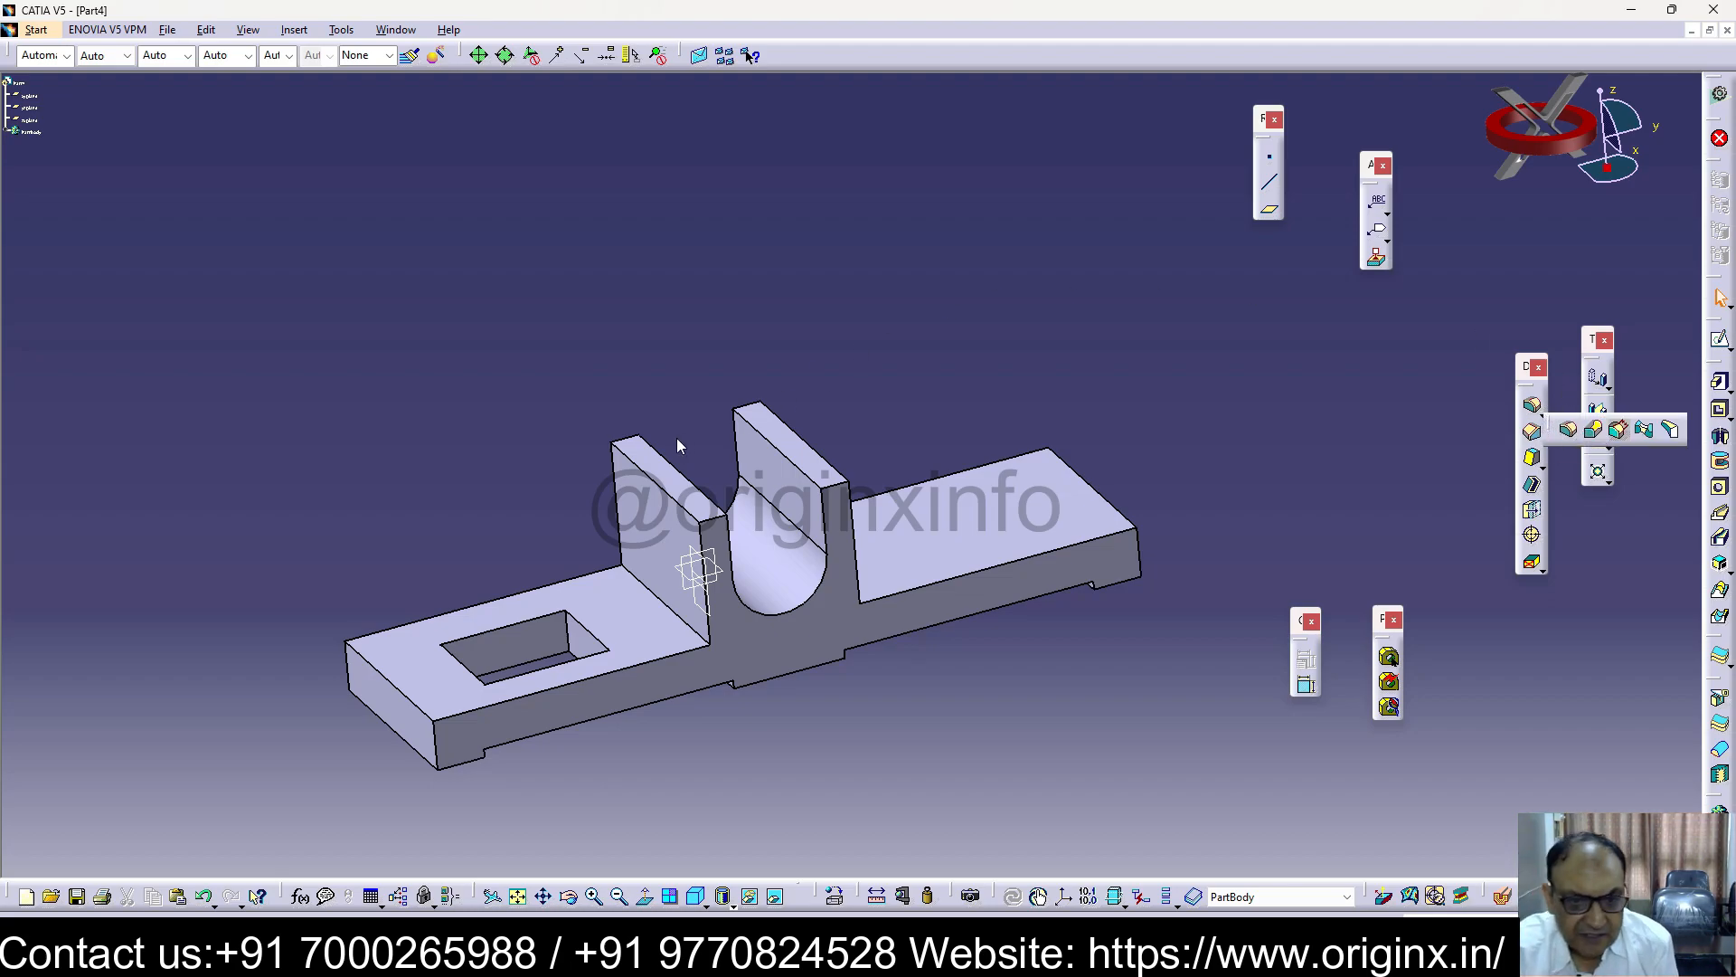
click(18, 512)
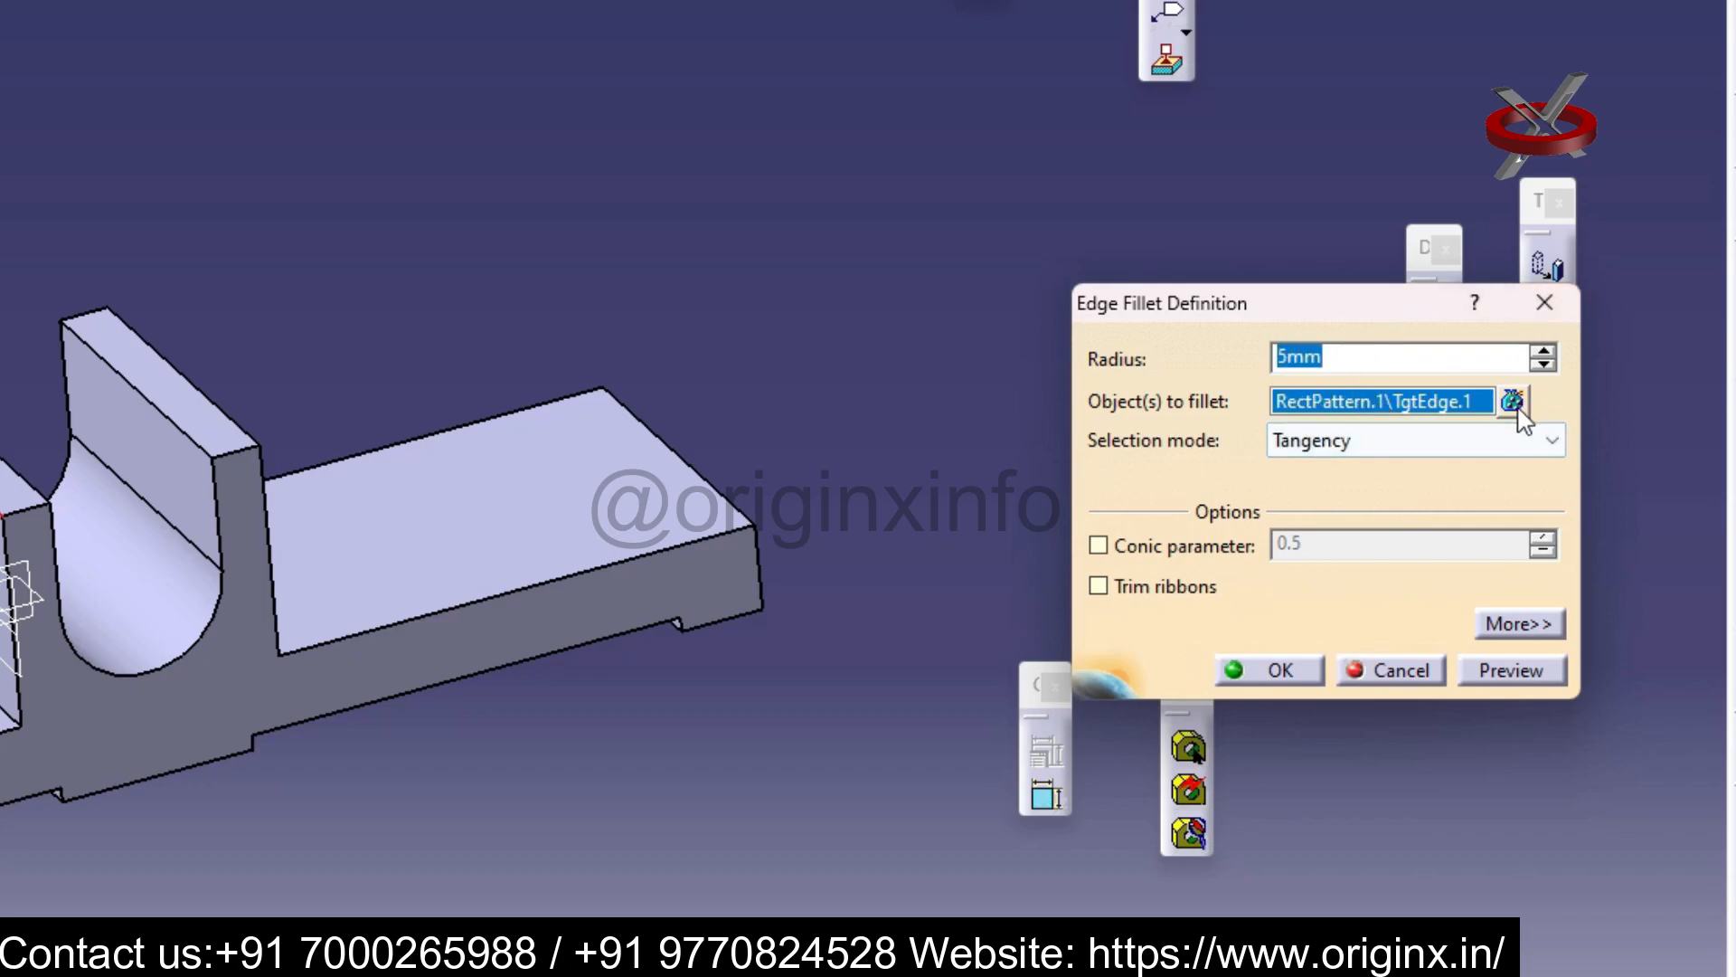
click(1271, 670)
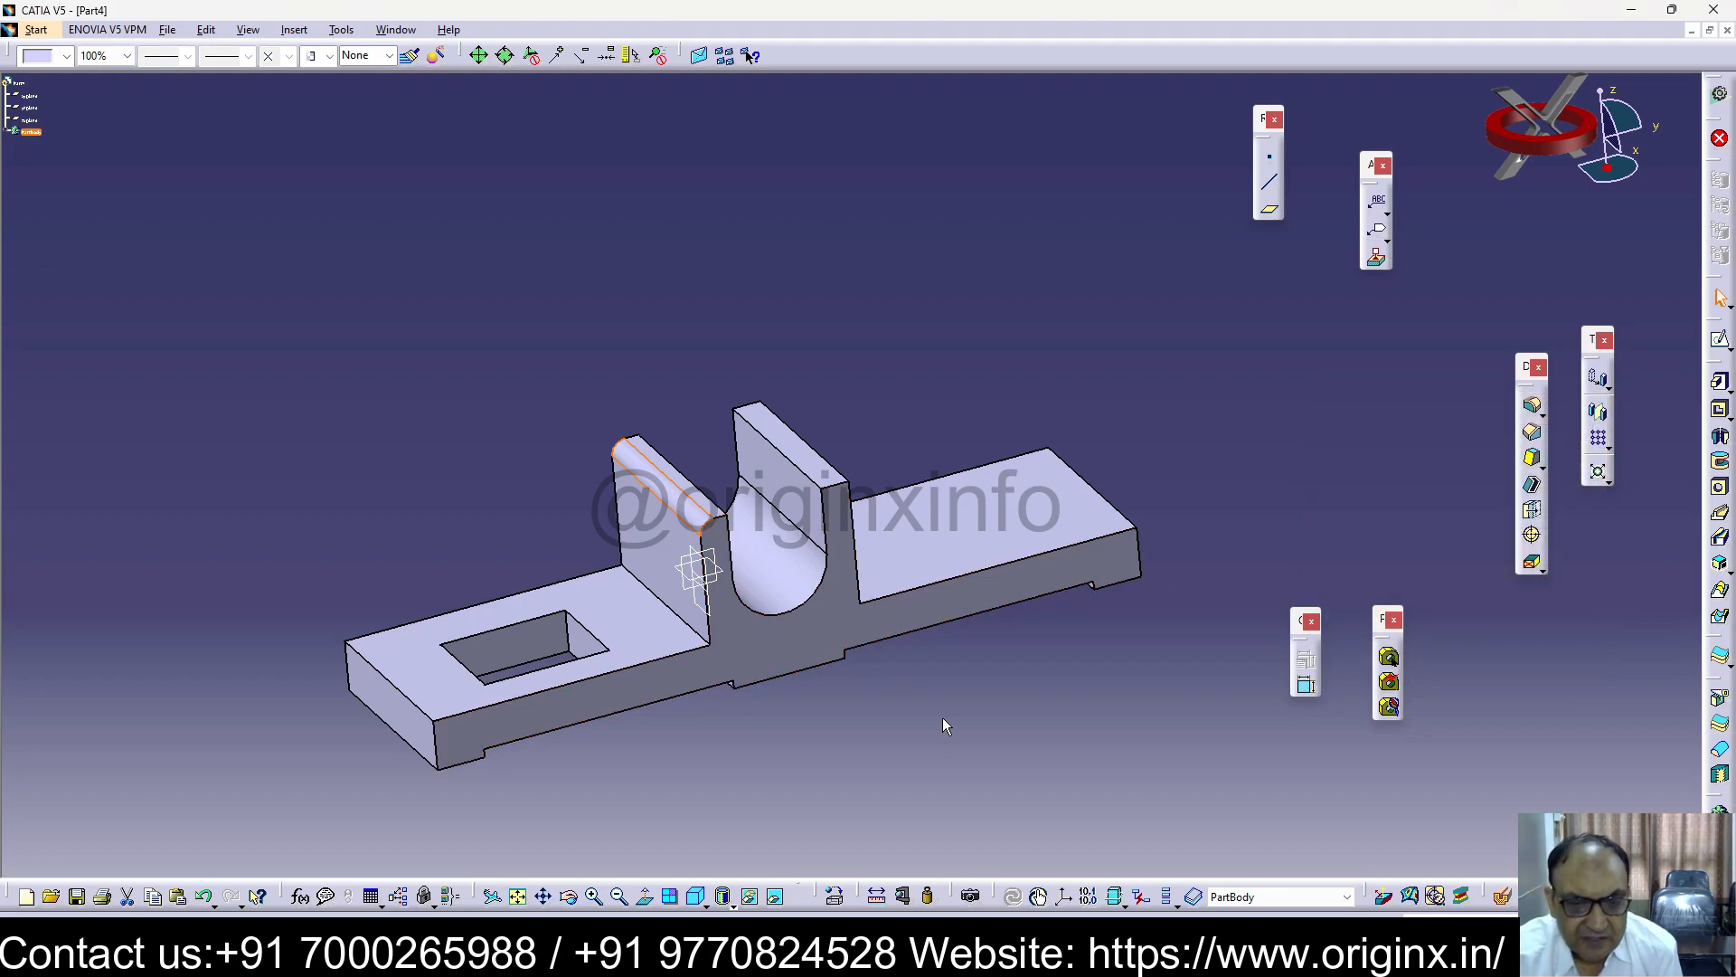
Try to mirror the filleted solid using an inner face of the rectangular pocket as mirroring element
middle_drag(946, 715, 503, 633)
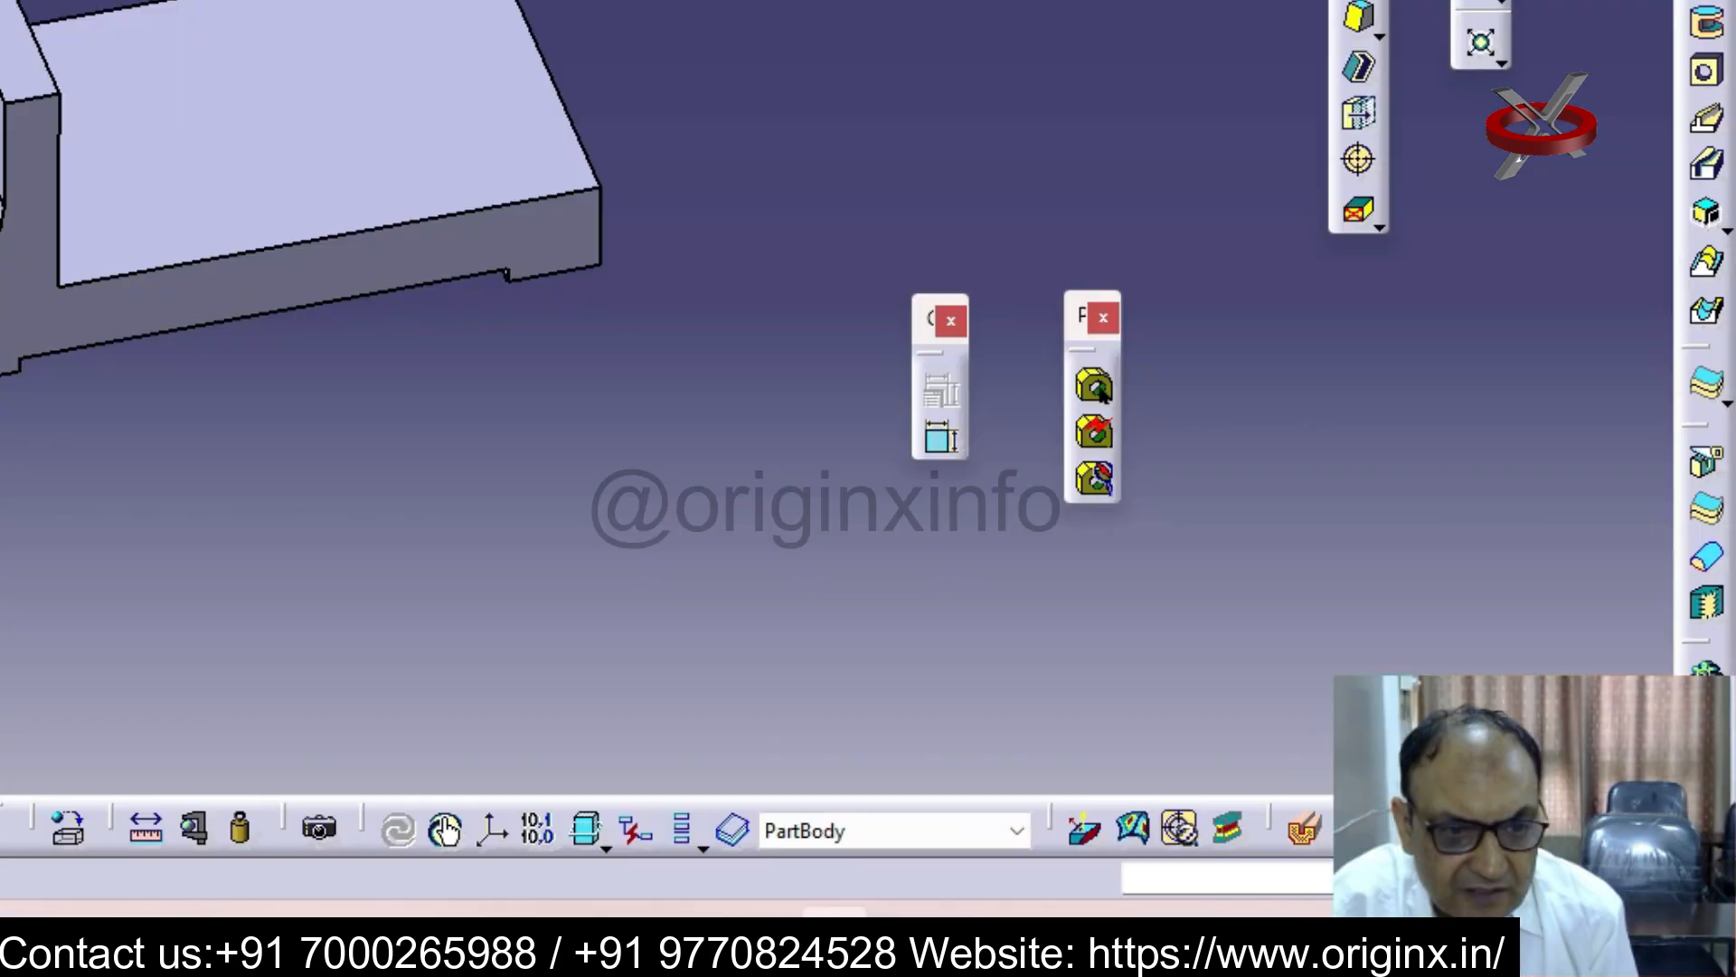
click(466, 593)
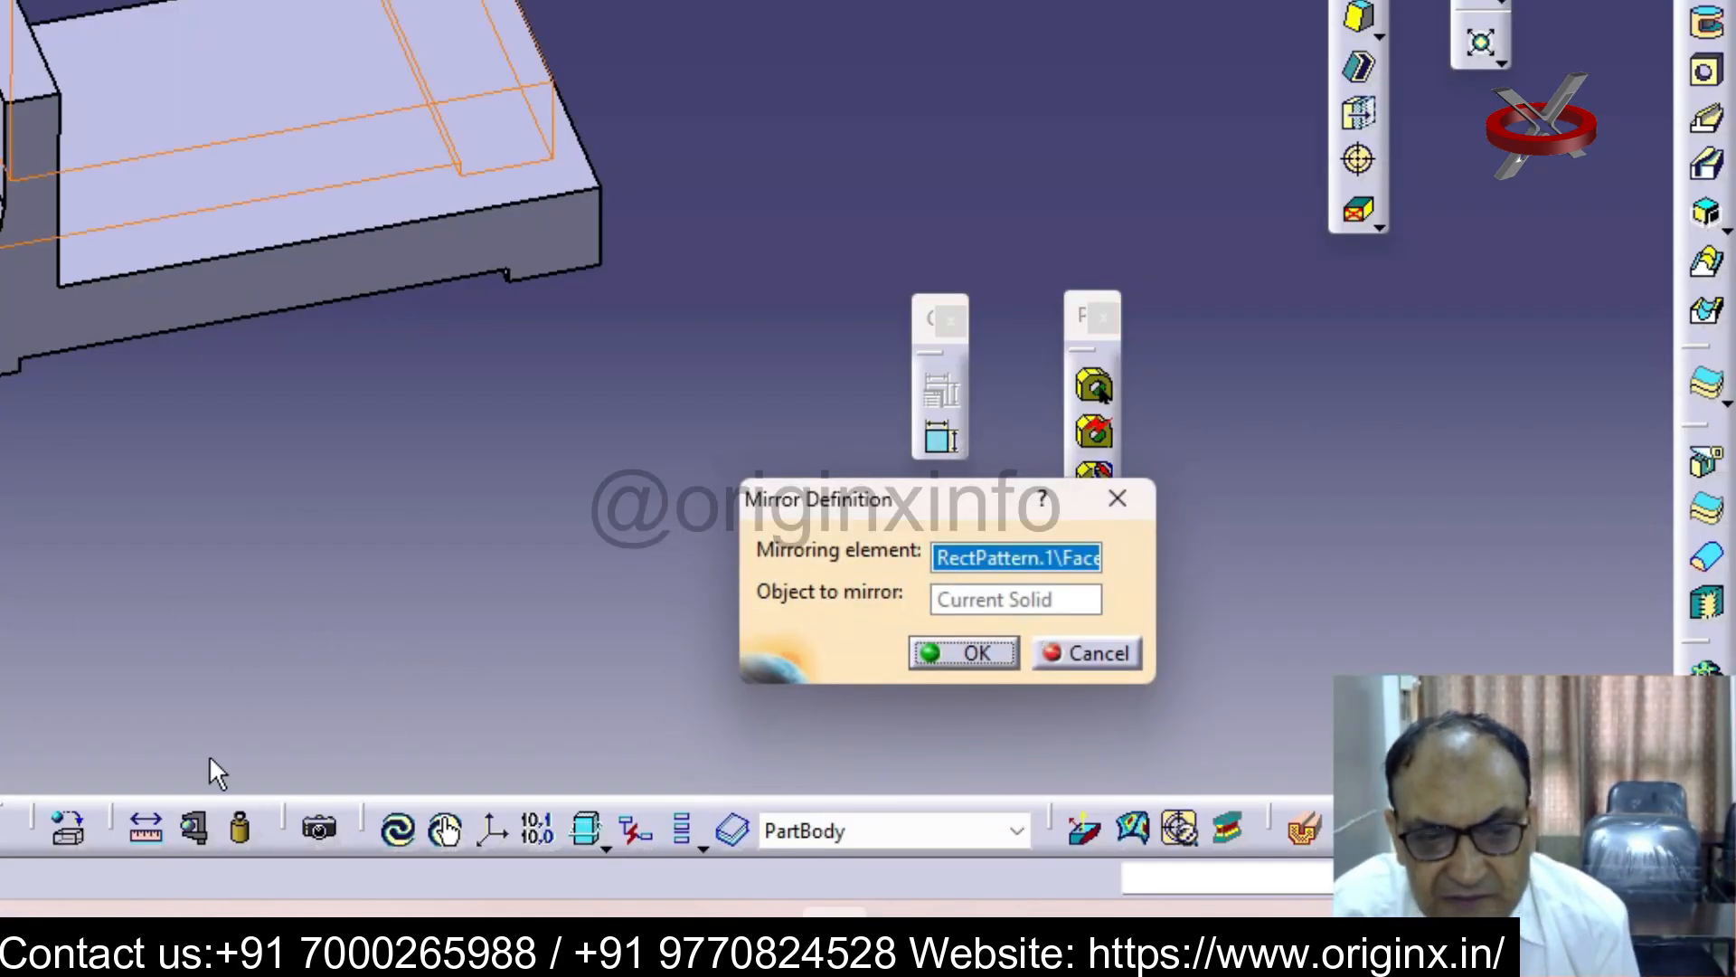
key(Return)
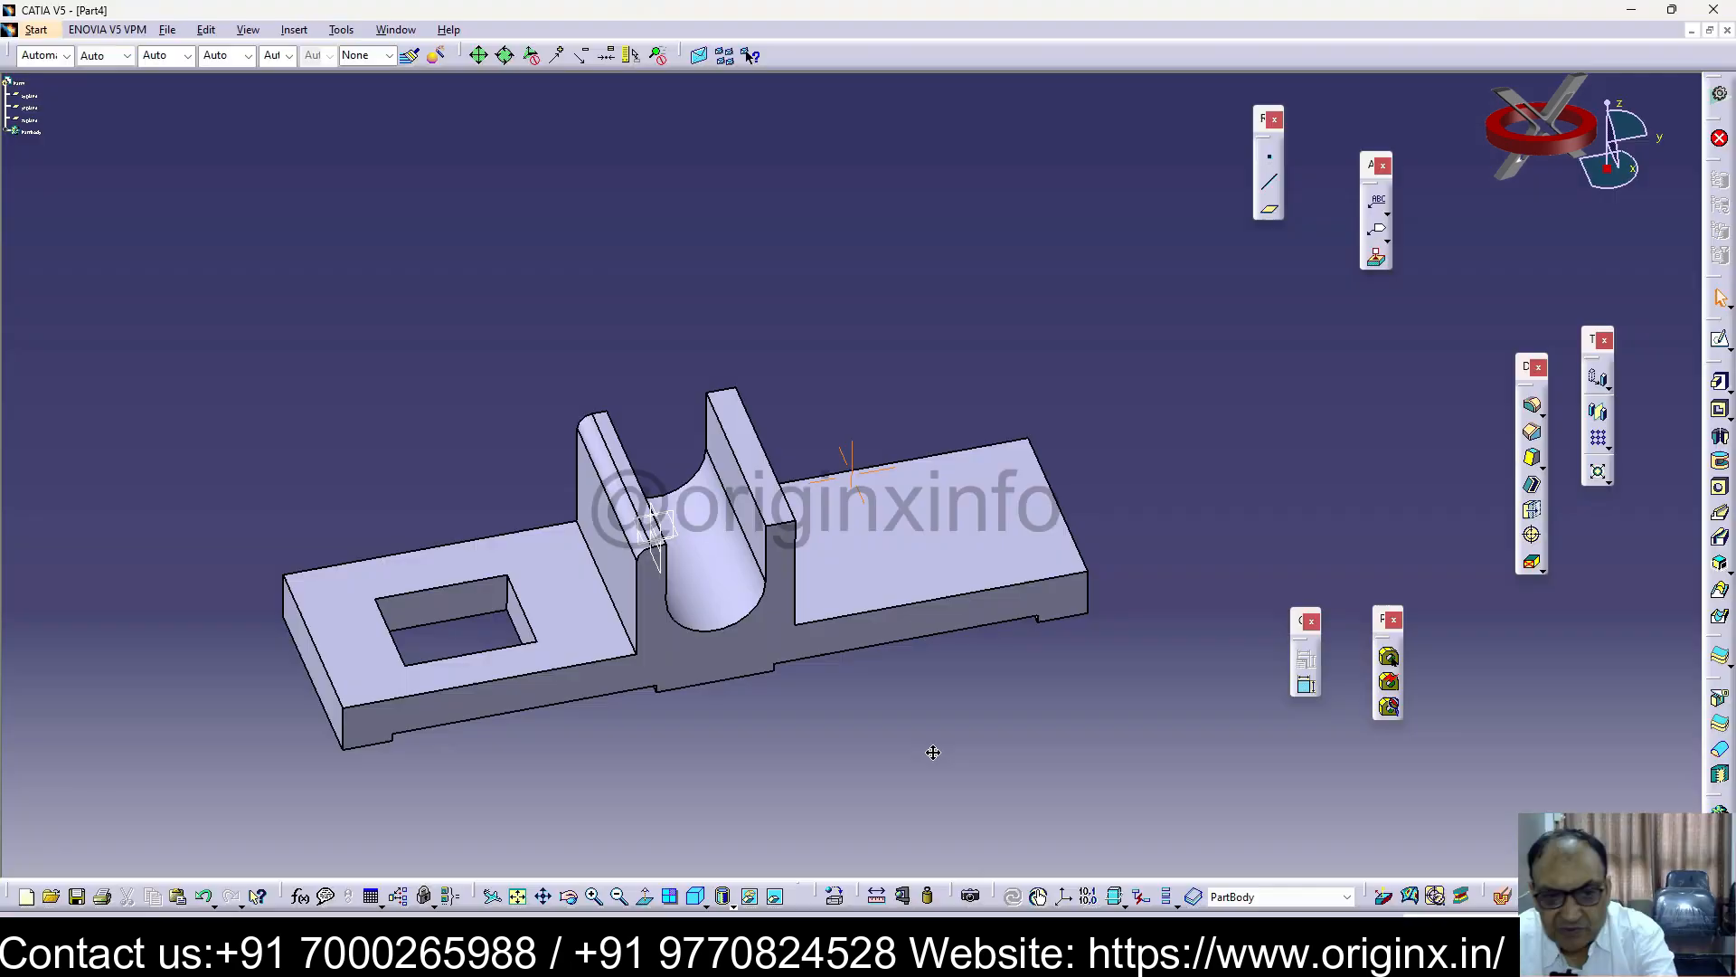
Try mirroring the filleted solid about the central reference plane, then undo the mirror and the edge fillet
middle_drag(933, 752, 928, 730)
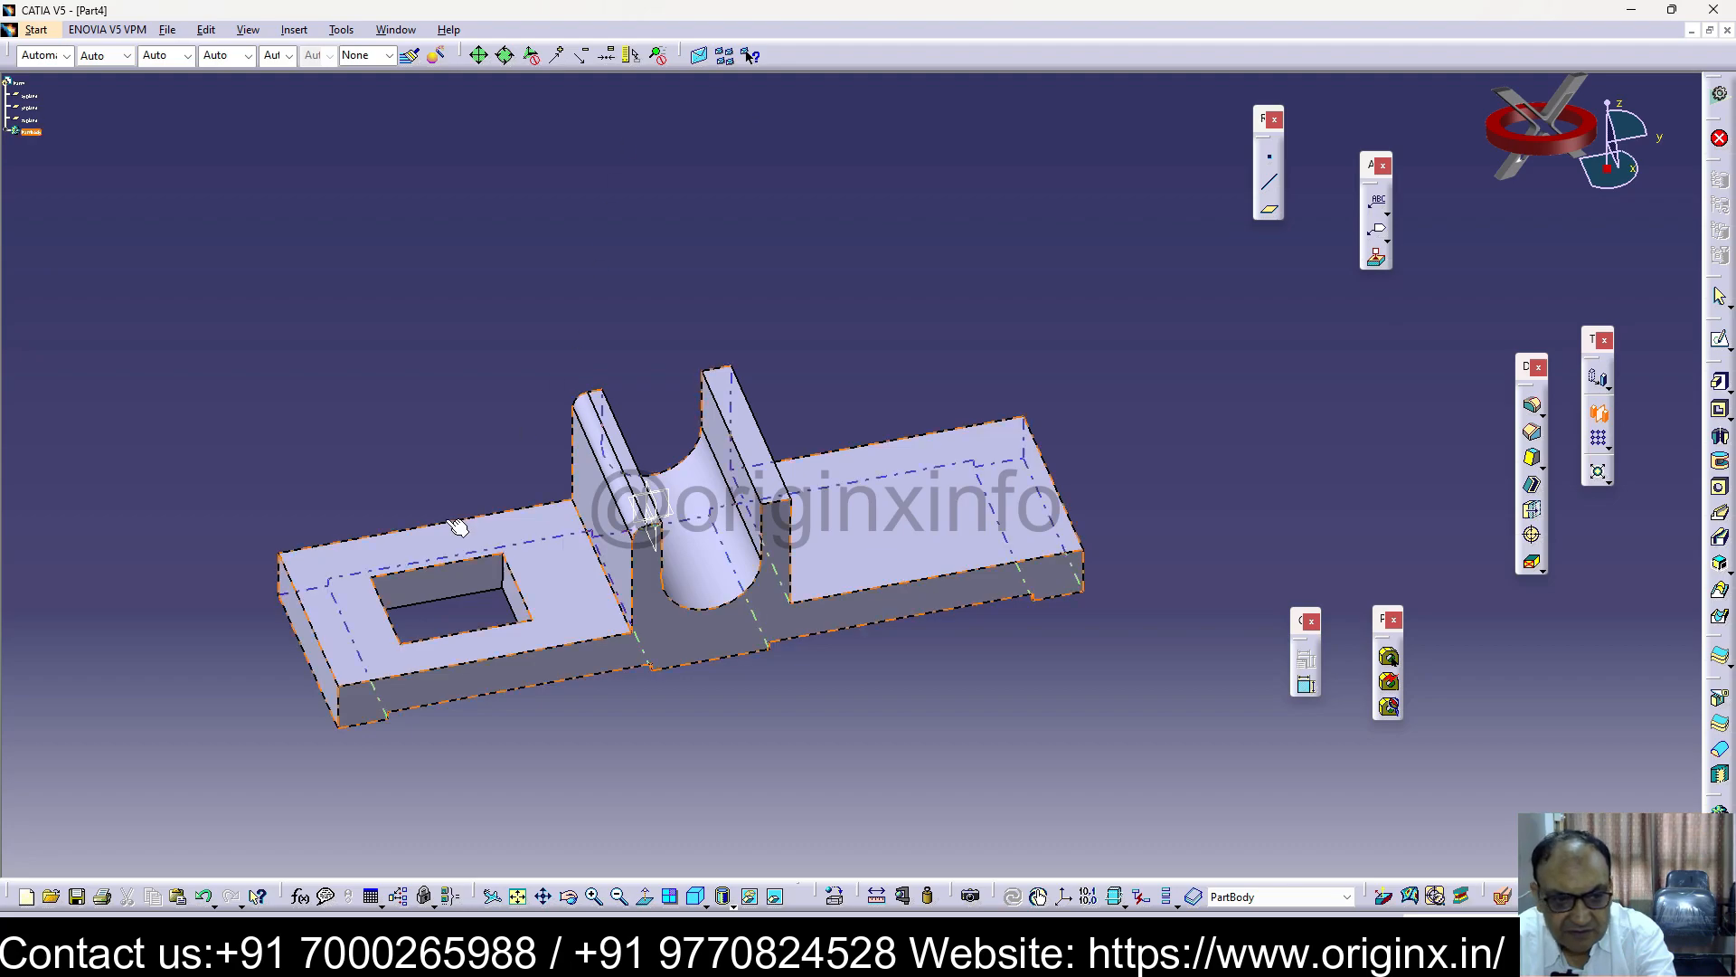
click(467, 583)
middle_drag(775, 651, 718, 416)
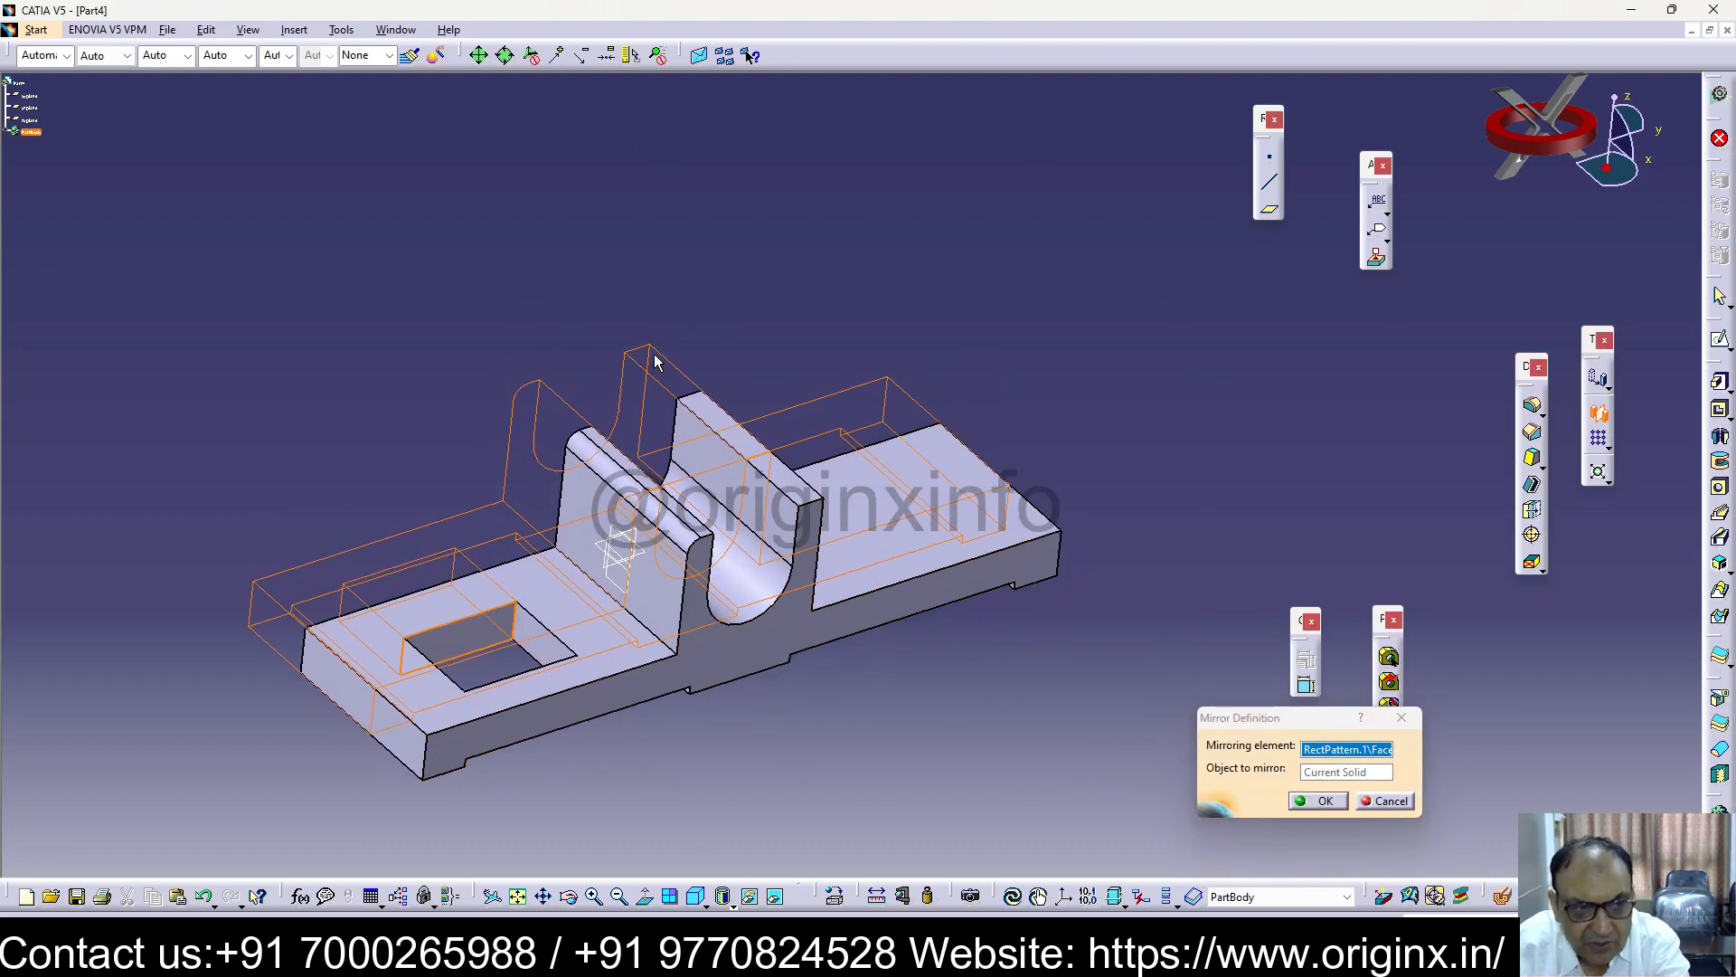
scroll(291, 329, down, 1)
scroll(291, 330, up, 2)
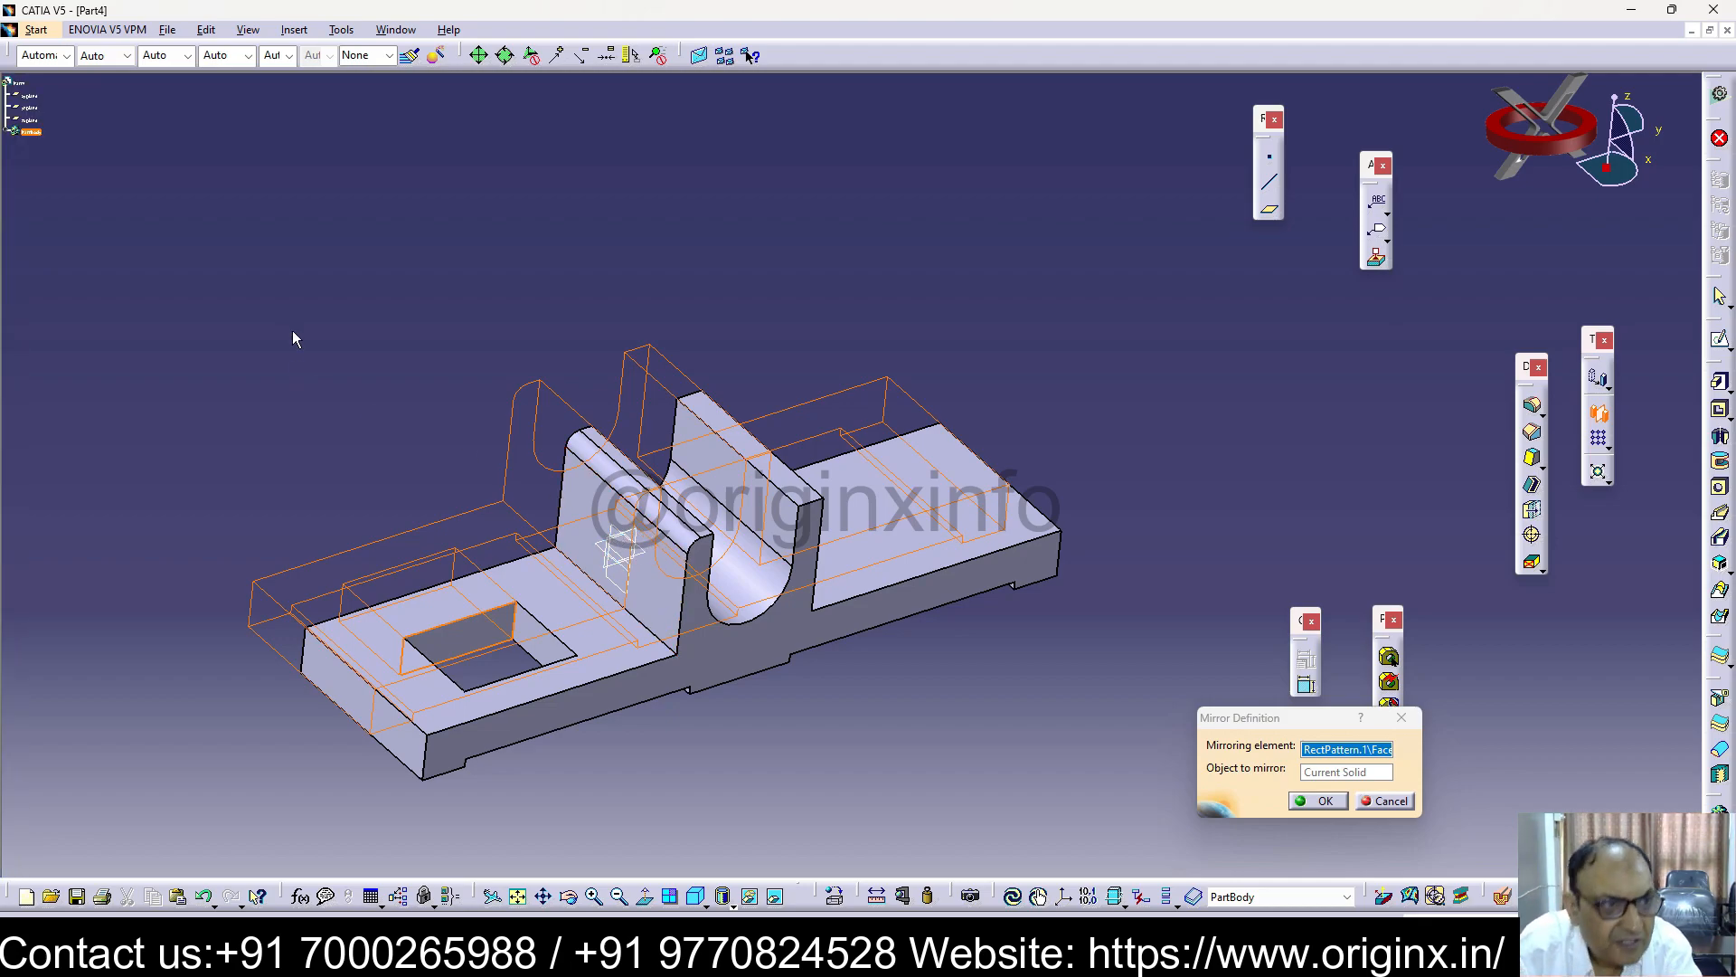
click(621, 590)
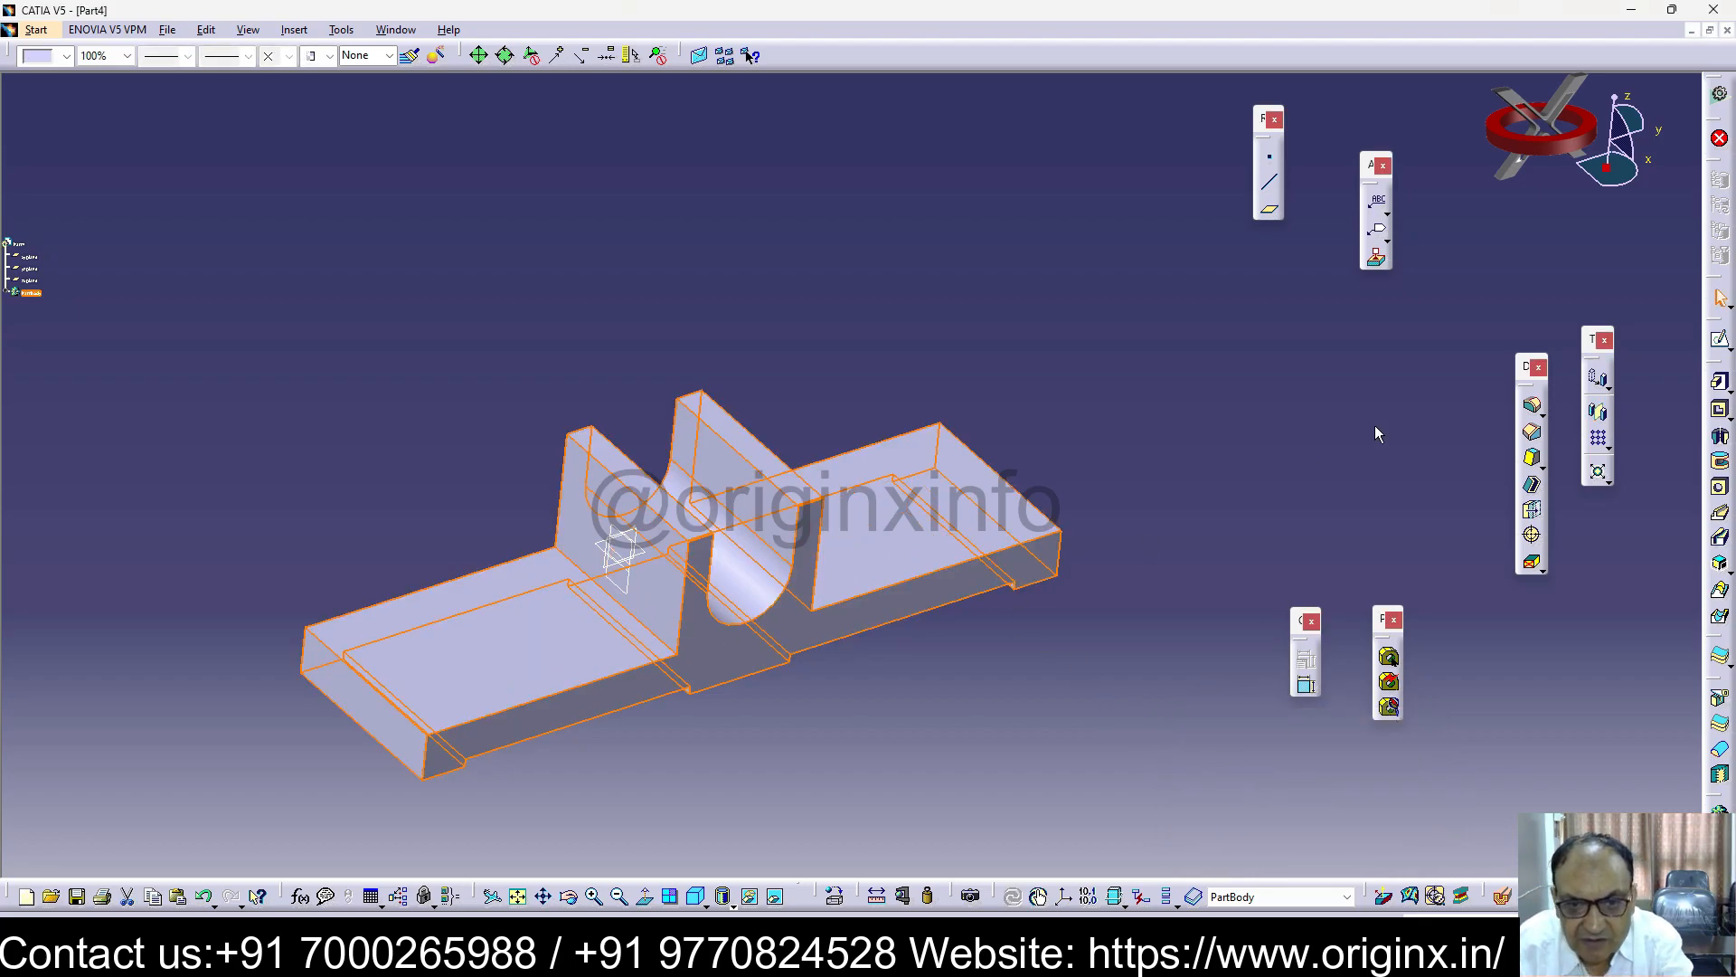
middle_drag(1138, 601, 981, 692)
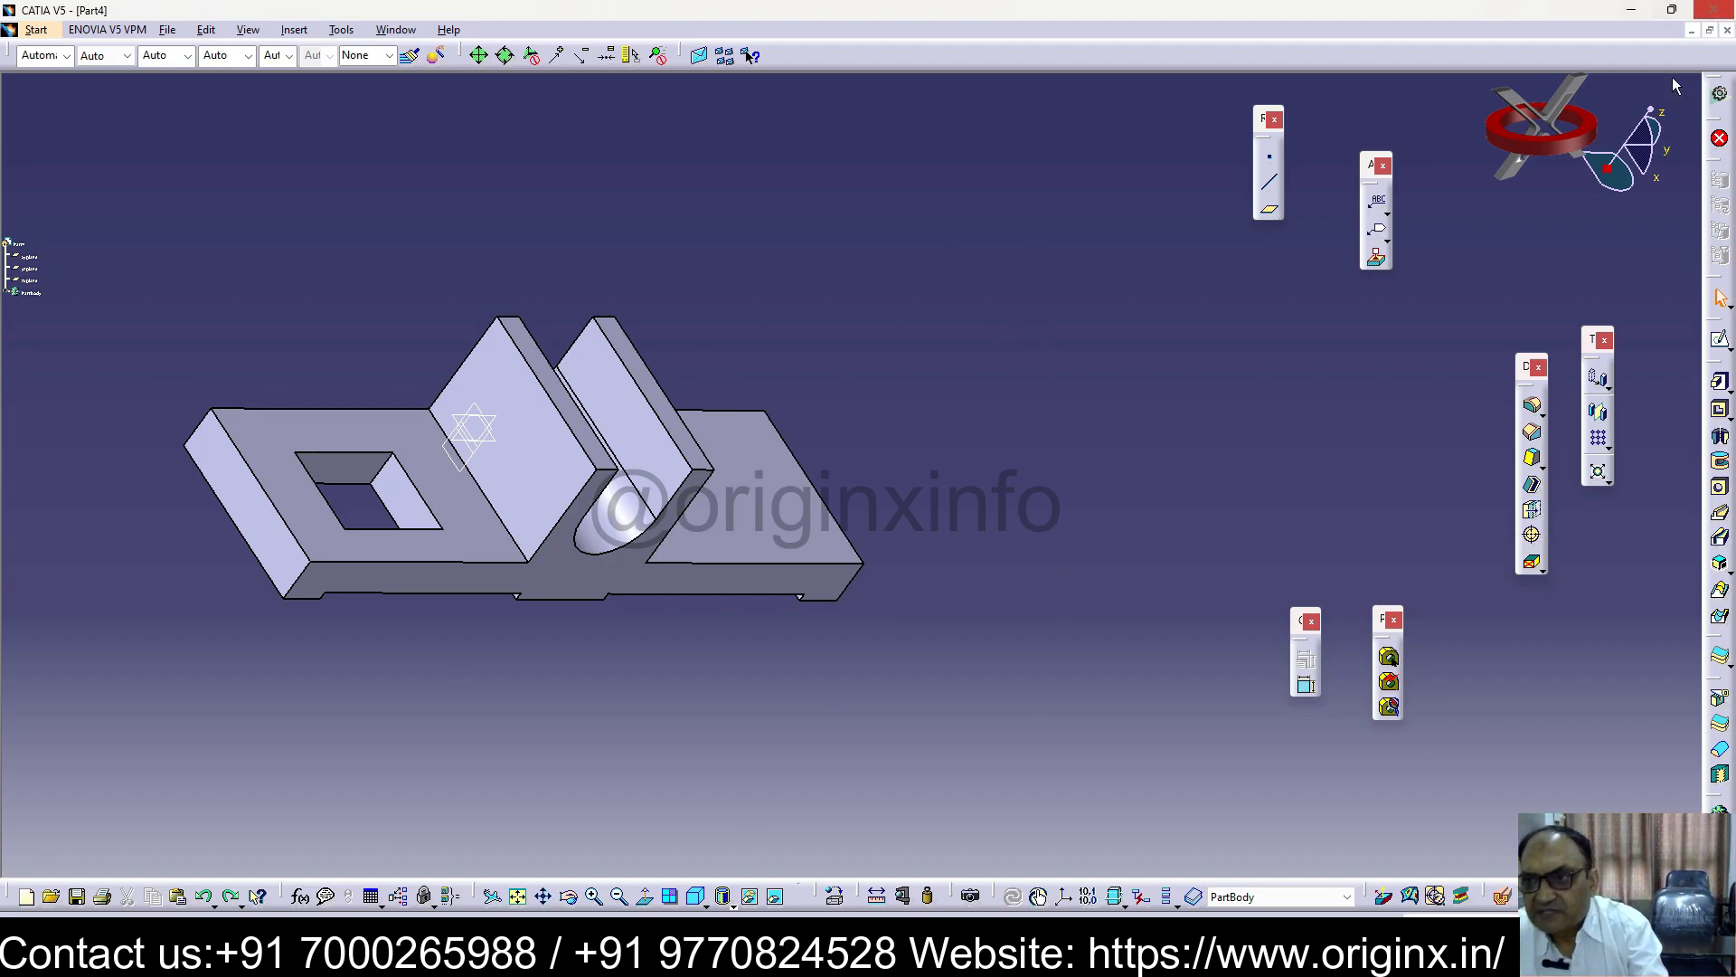
Close the part and save its changes as a CATPart named 37 in the catia tutorials folder
click(1728, 31)
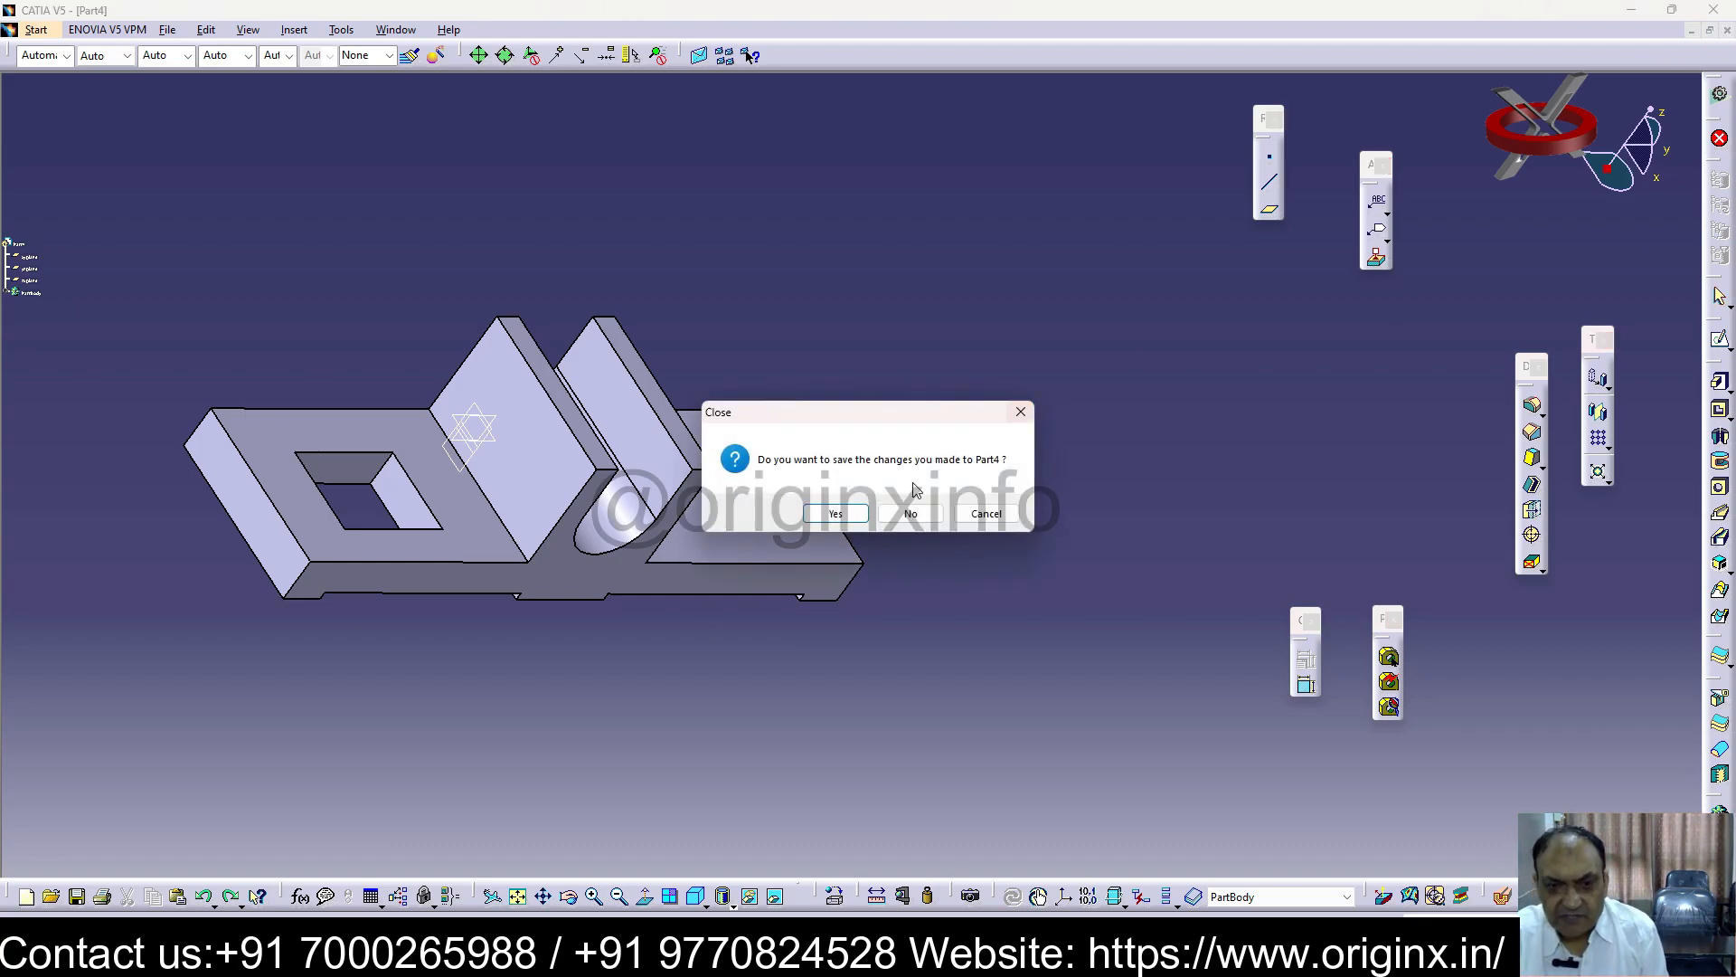
click(834, 514)
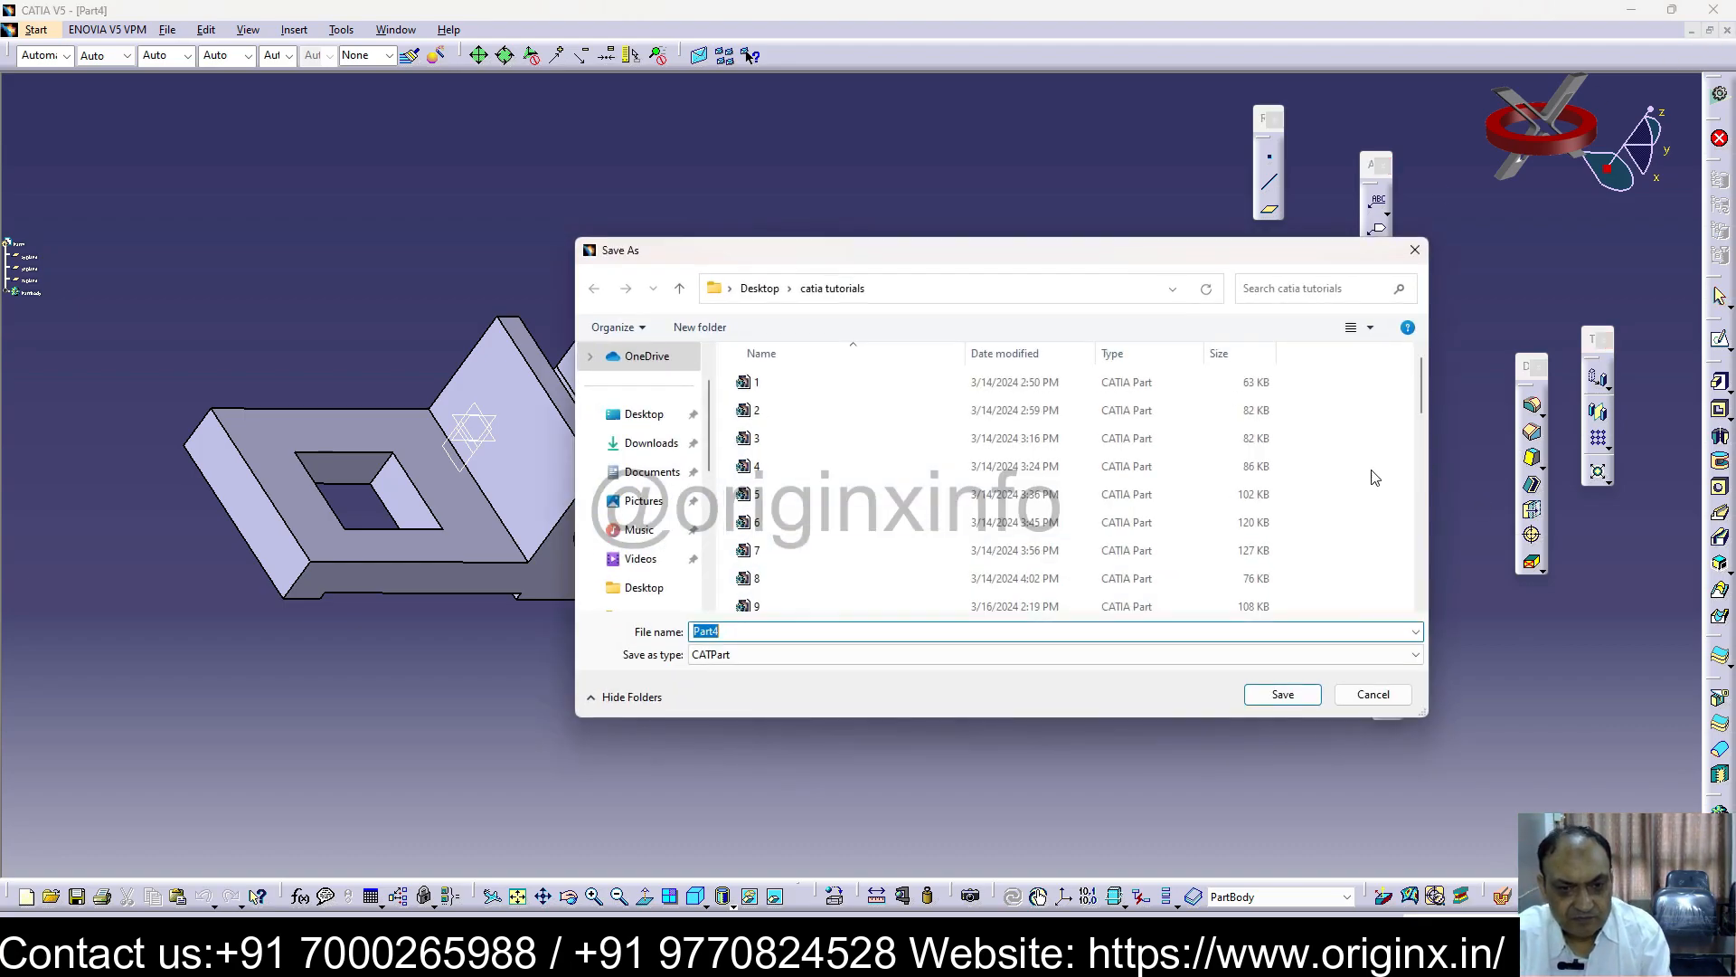
text(37)
click(900, 661)
click(908, 659)
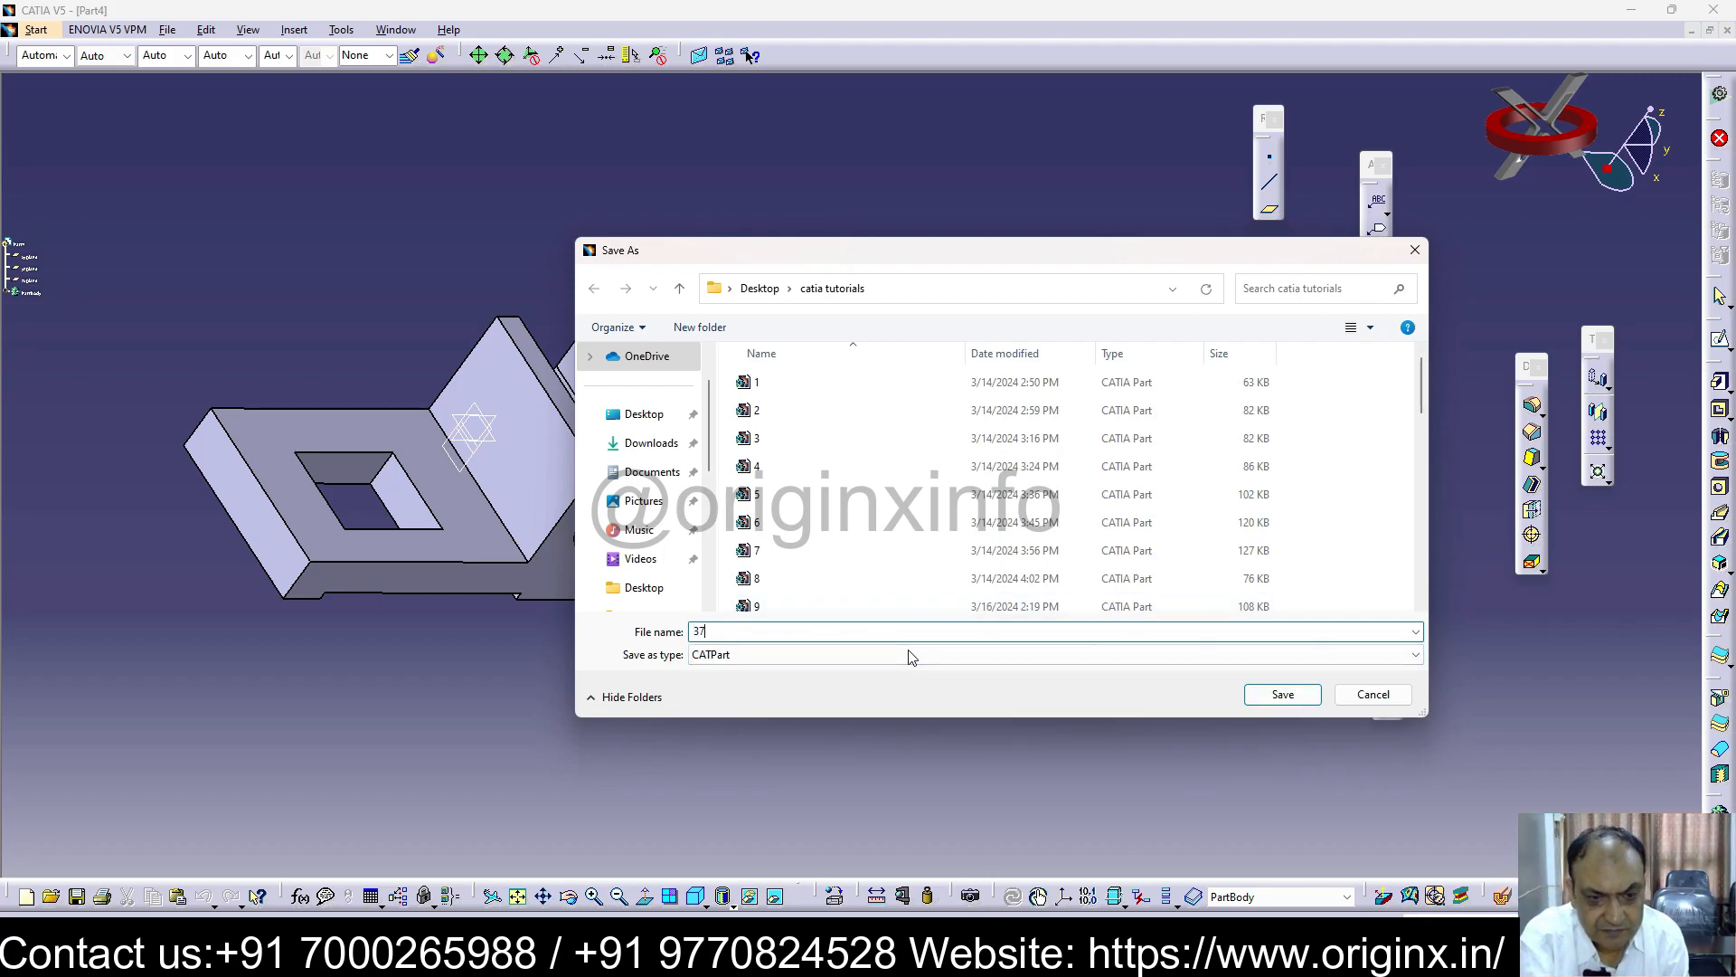
click(1283, 694)
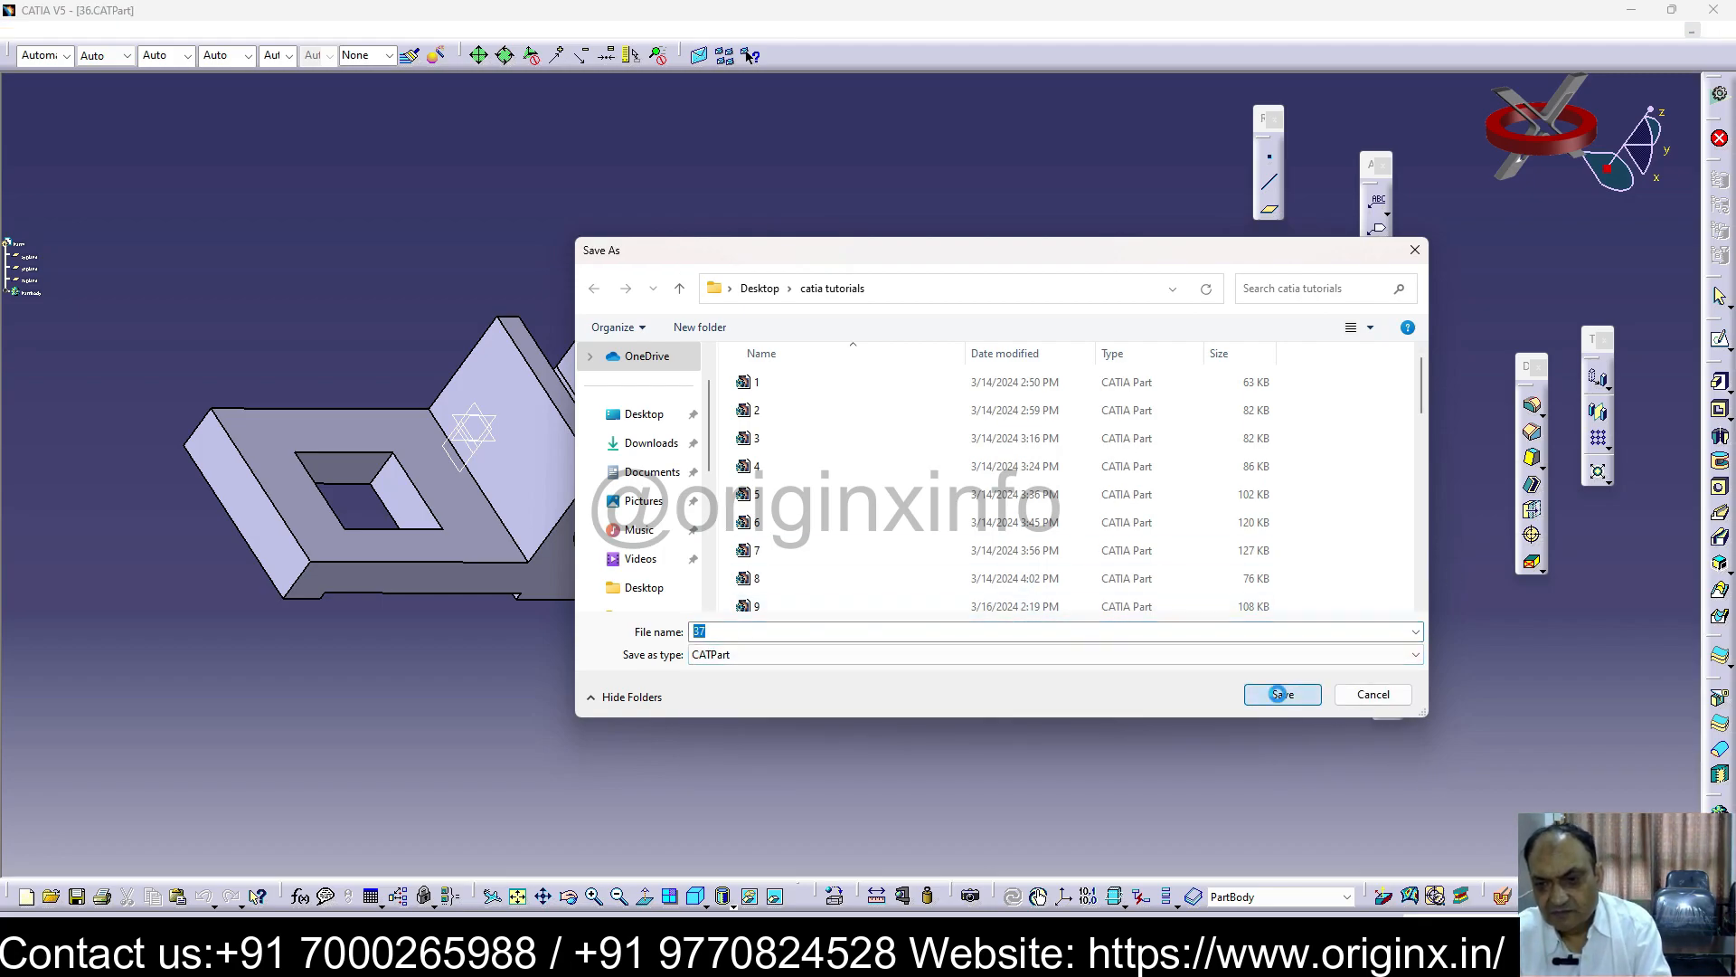